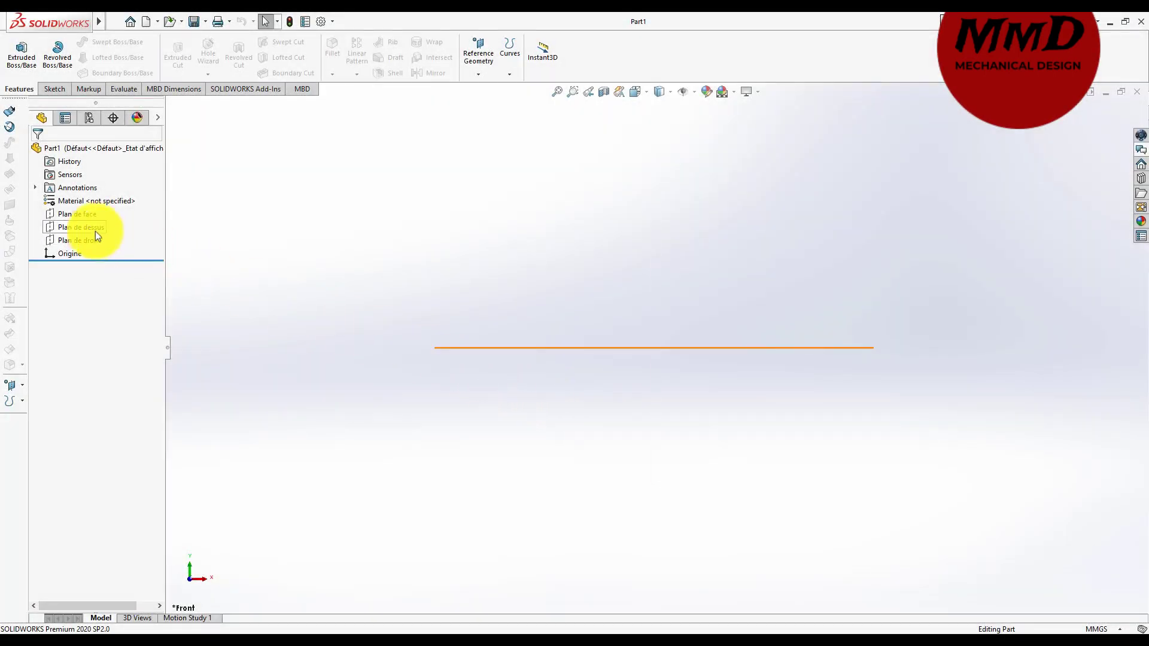
- Start a sketch on Plan de dessus and draw a horizontal centerline through the origin
click(84, 228)
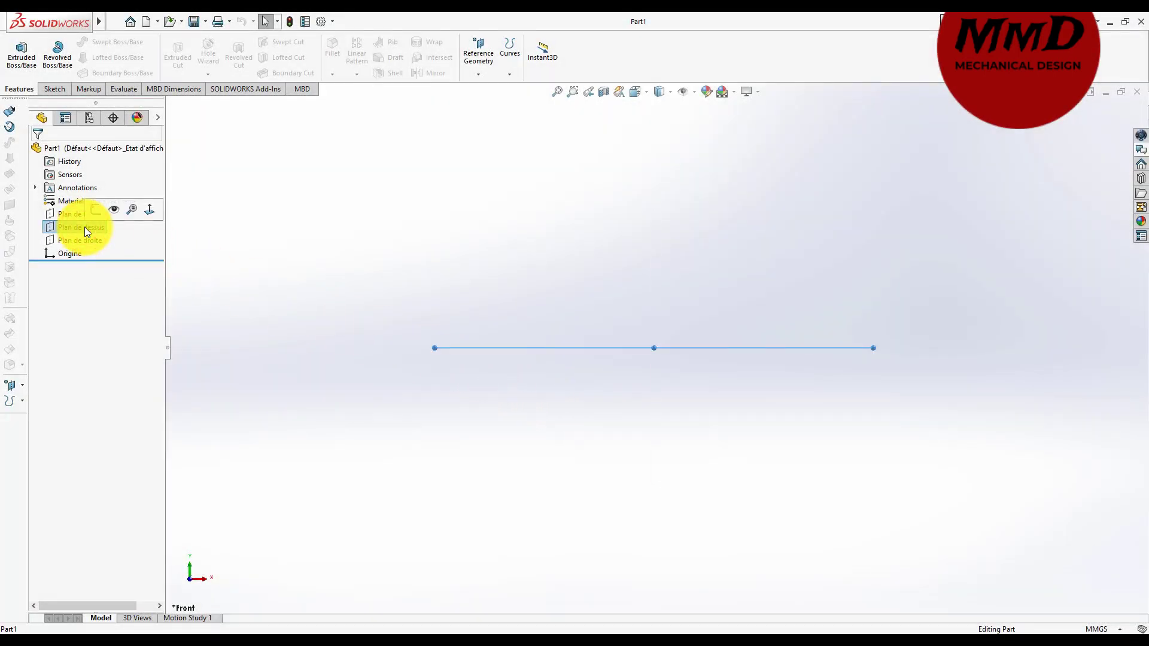
click(95, 209)
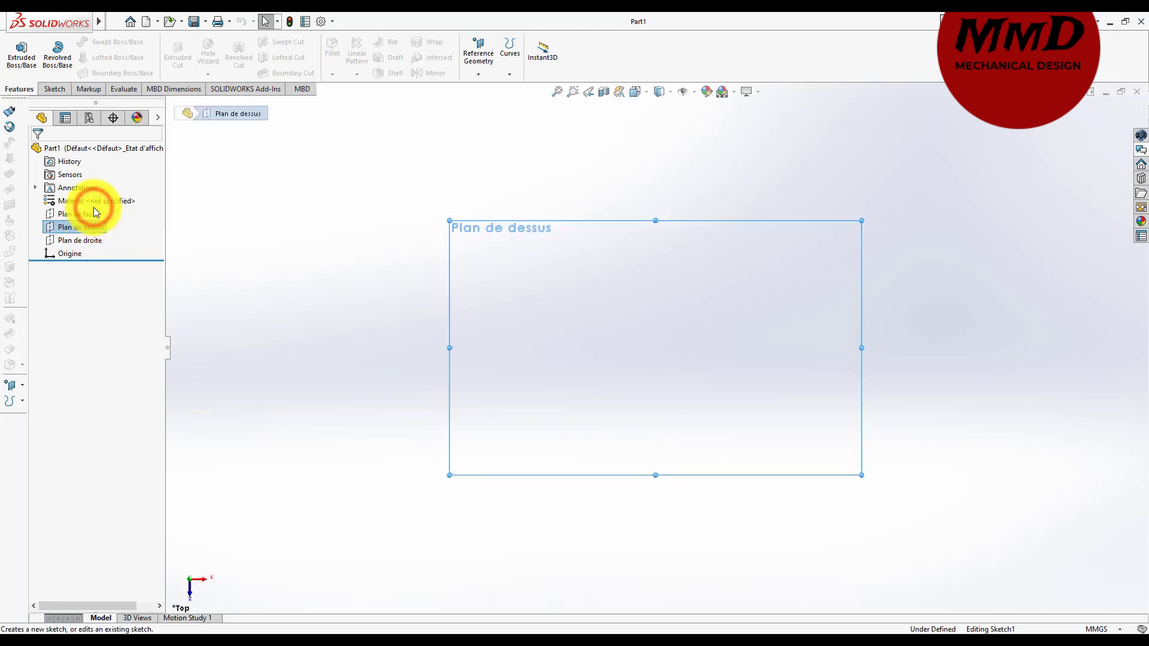
click(90, 42)
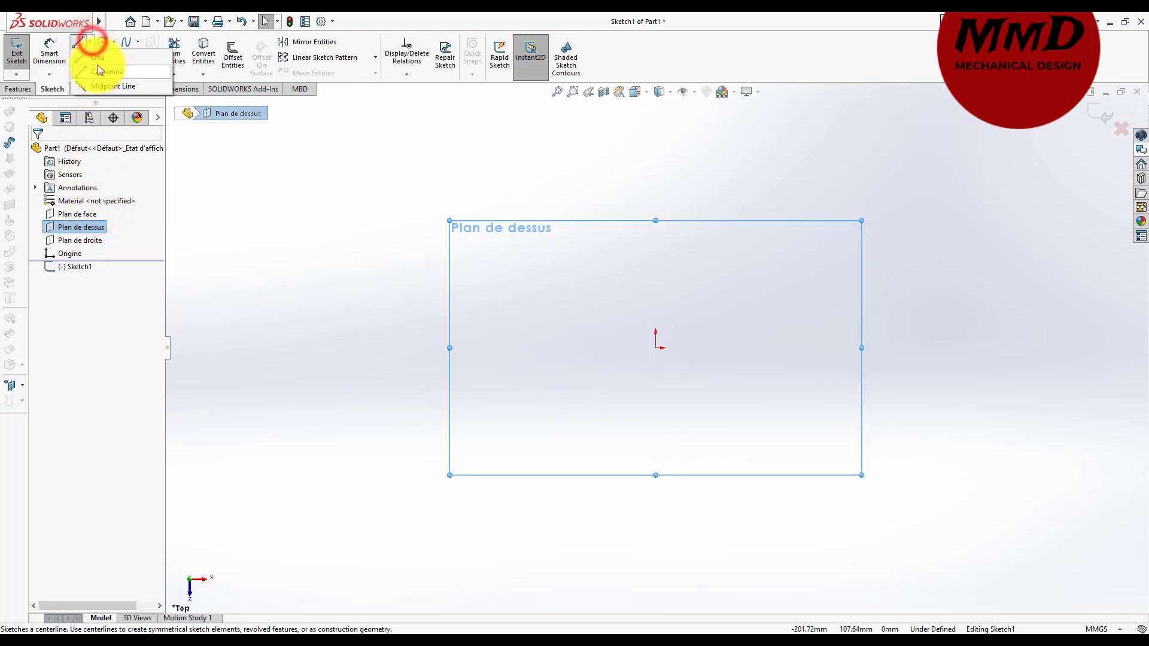
click(101, 72)
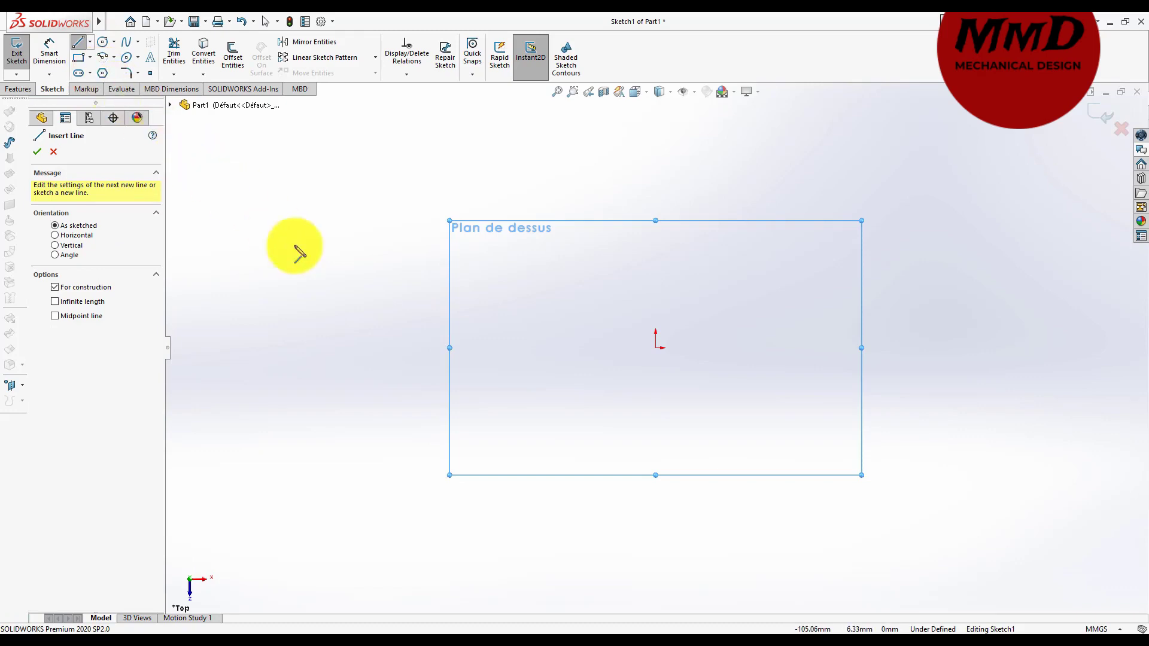
click(412, 348)
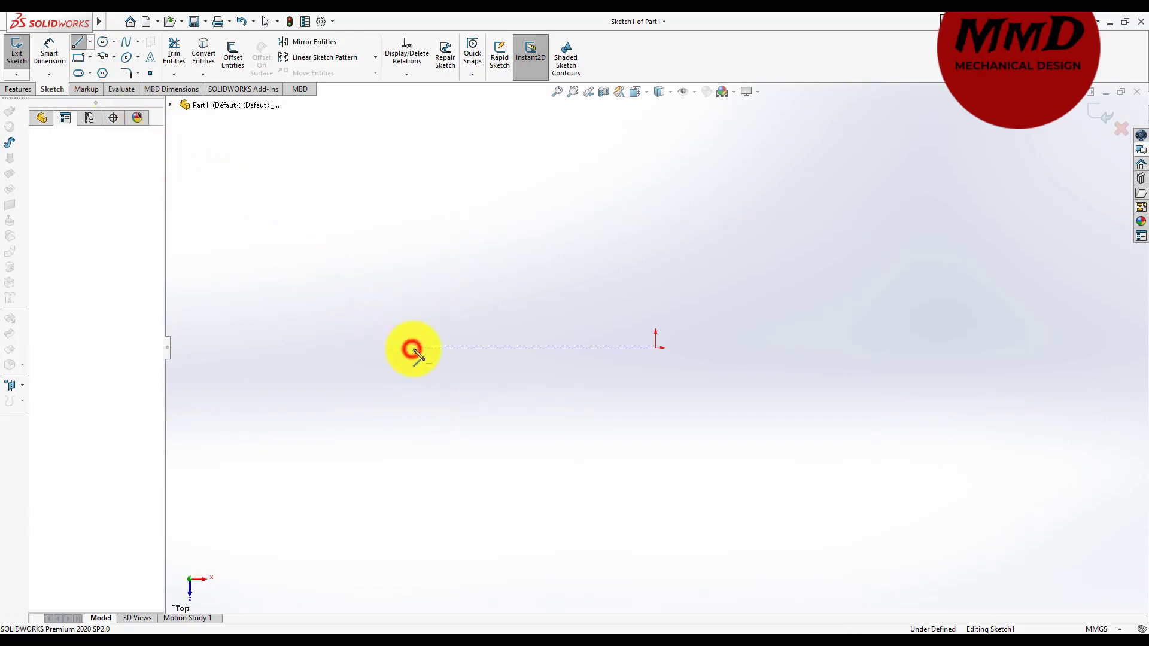
click(970, 348)
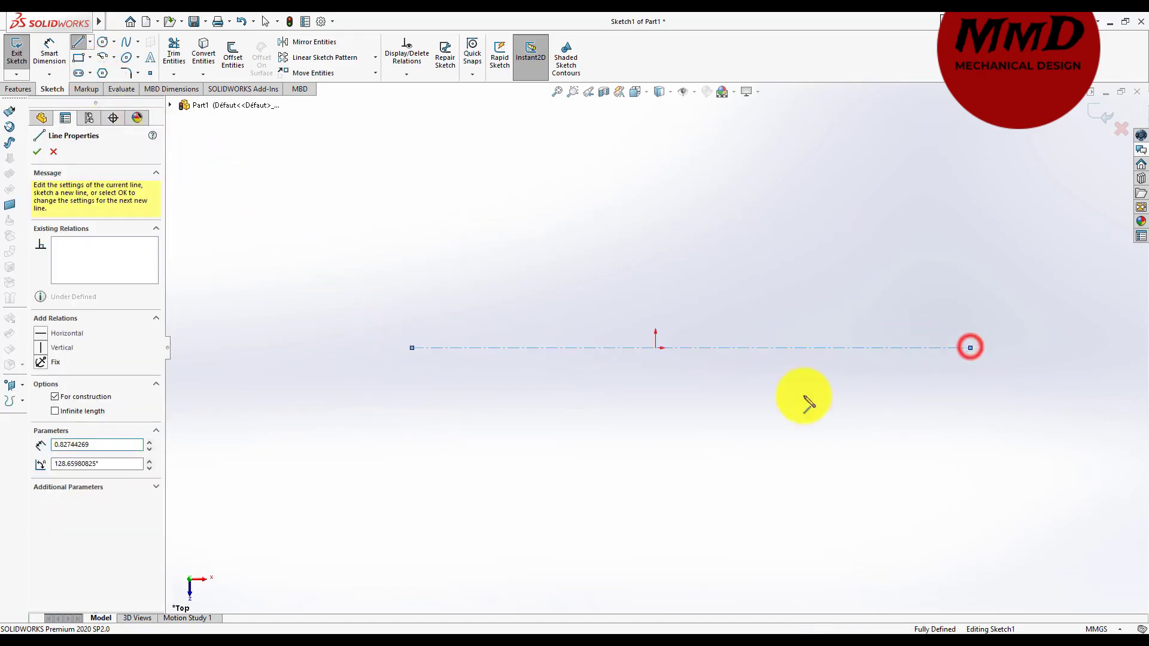
right_click(744, 424)
click(765, 429)
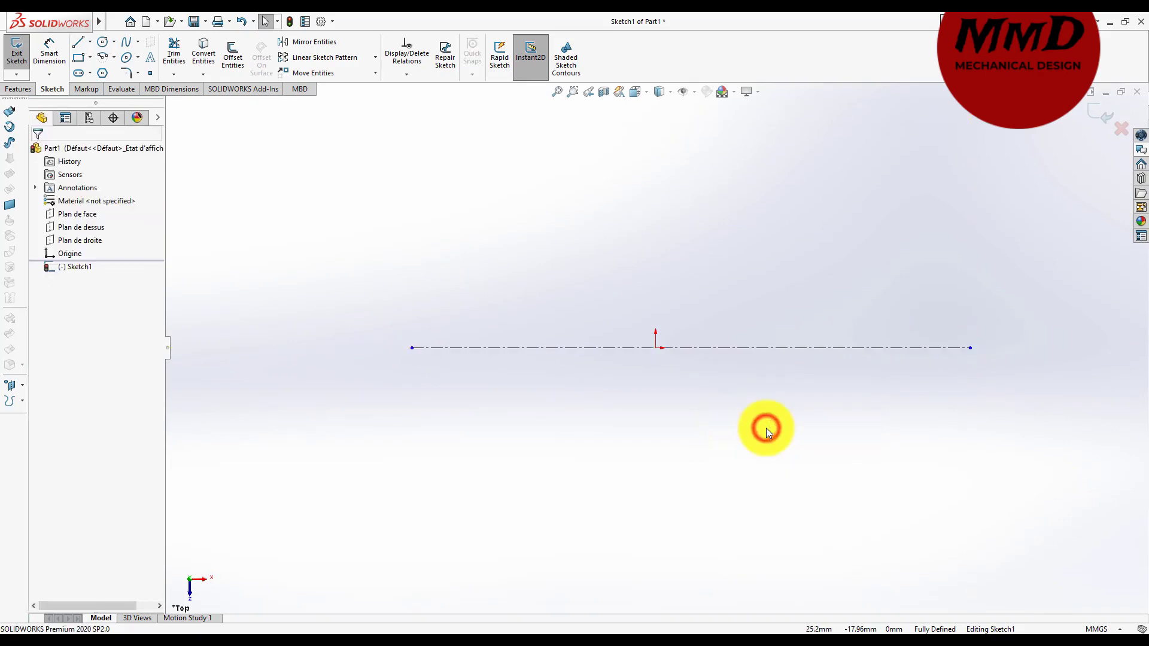
- Draw a closed six-line outline, flat on the left and tapering to a short right side
click(79, 42)
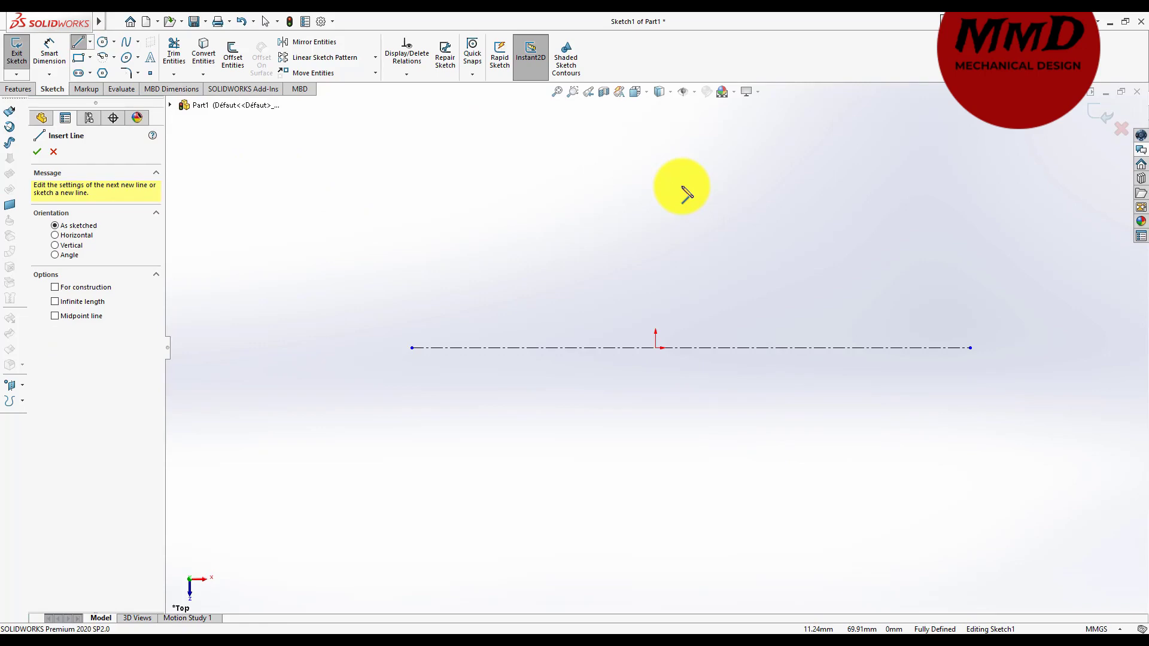
click(753, 176)
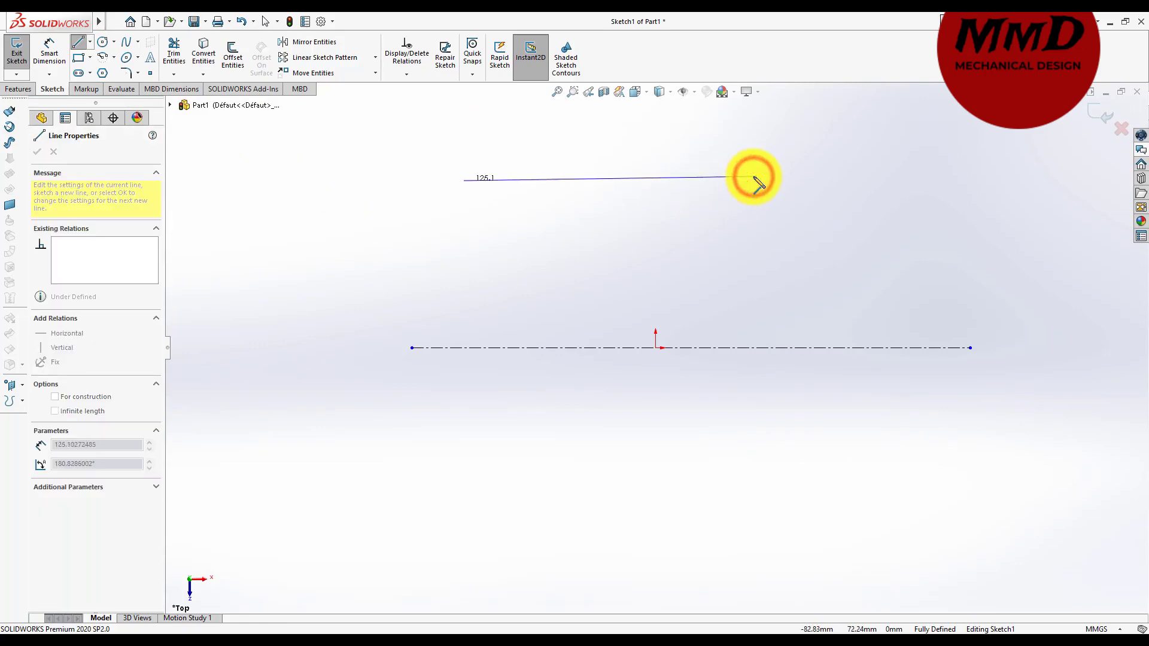
click(412, 174)
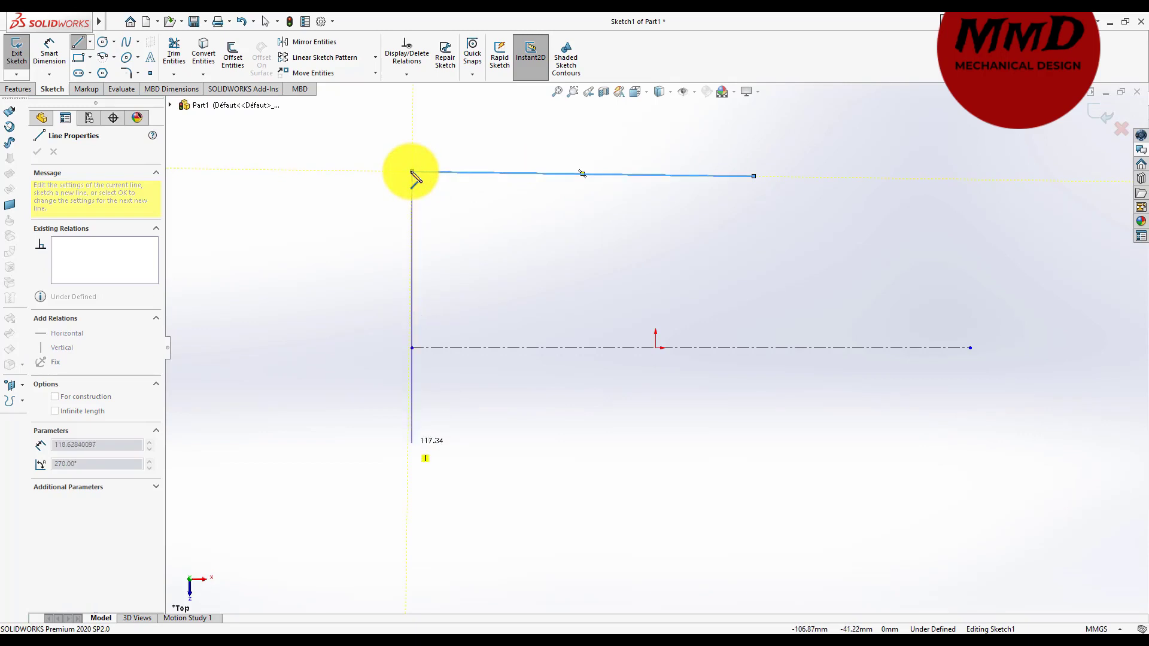
click(407, 507)
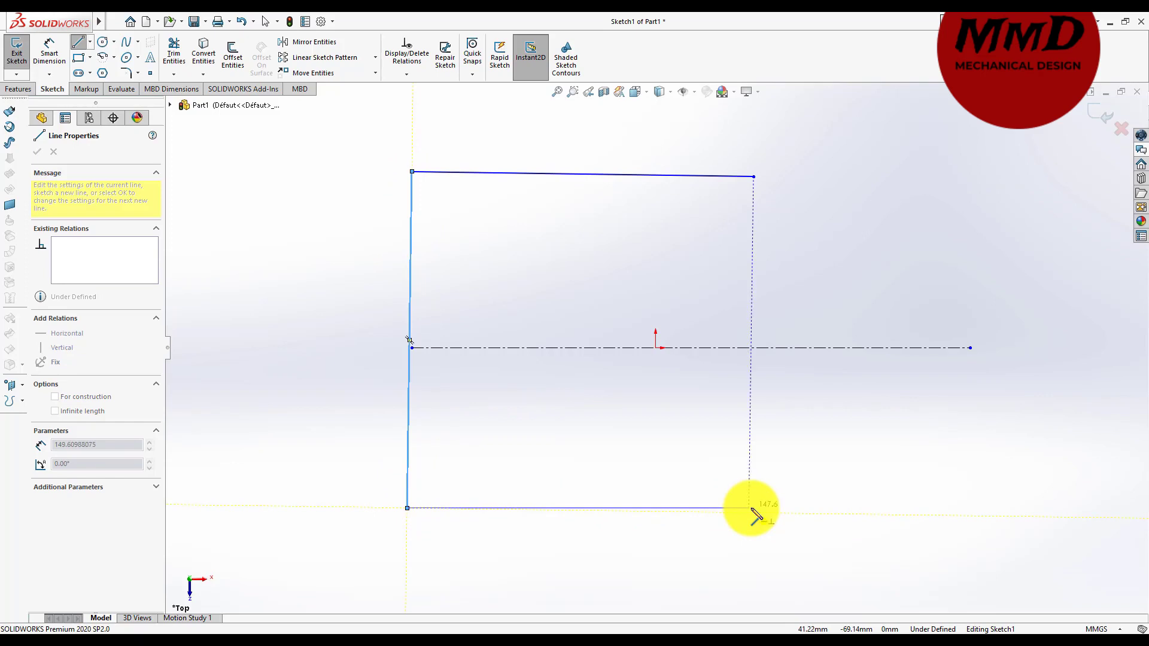
click(753, 508)
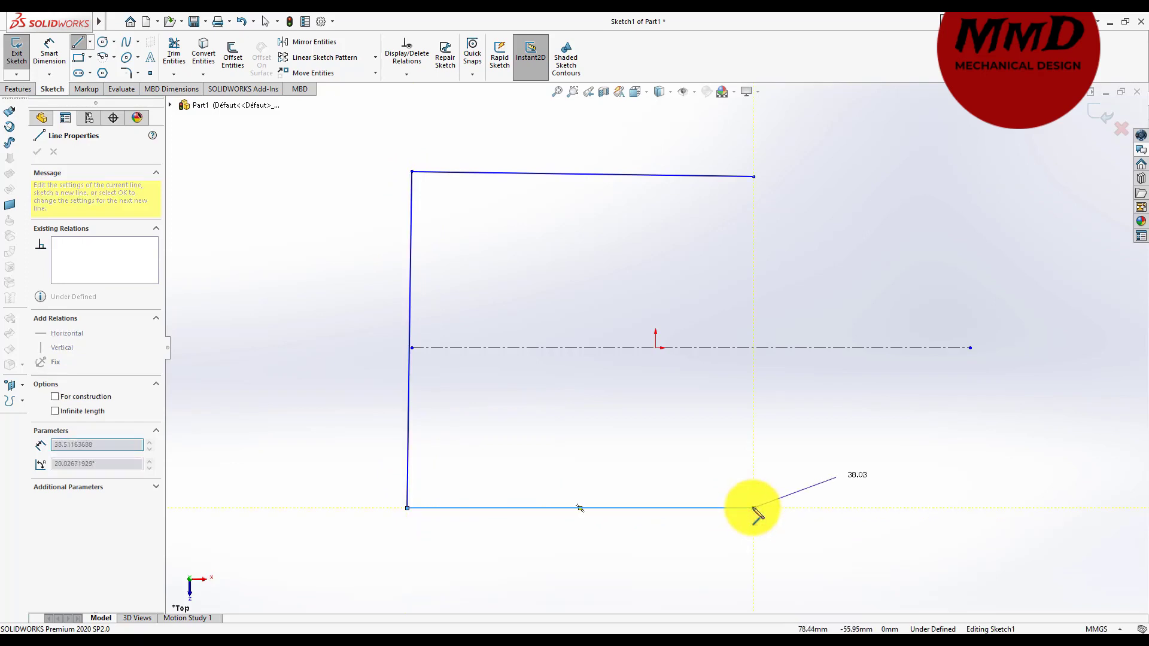
click(914, 447)
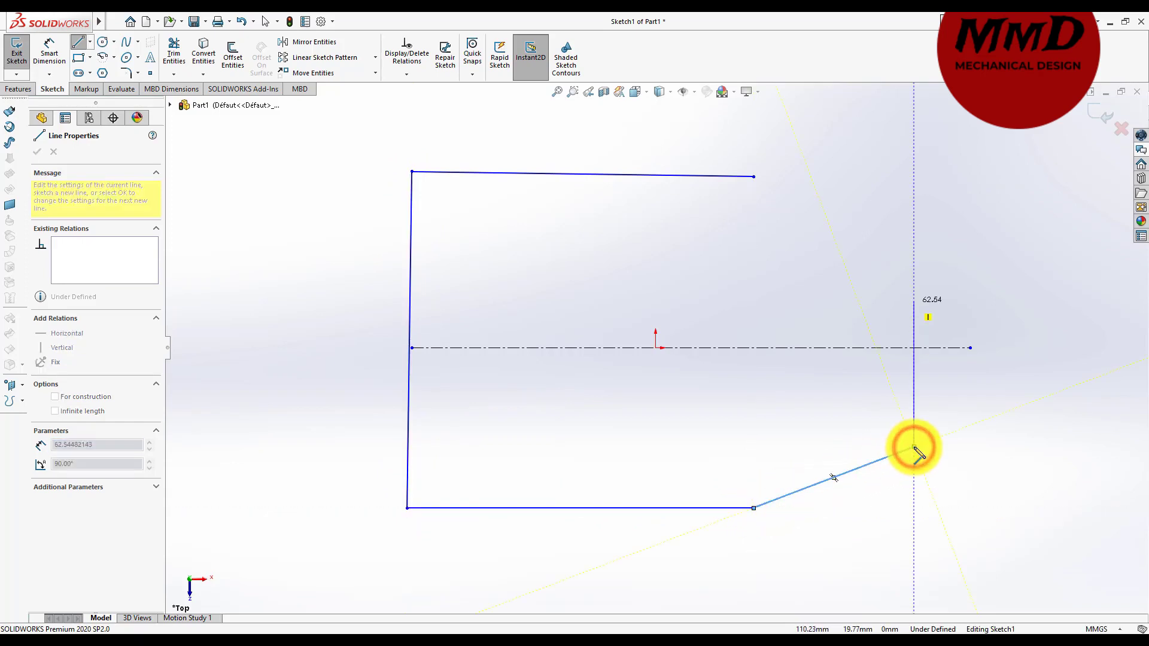
click(914, 246)
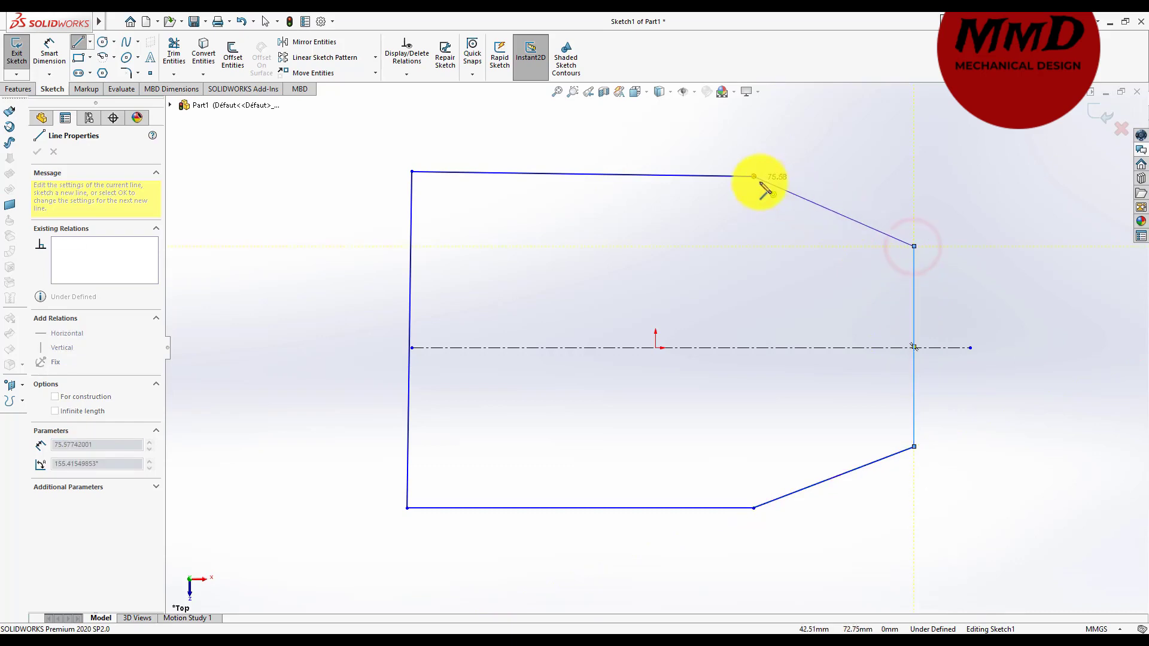
click(754, 178)
right_click(732, 268)
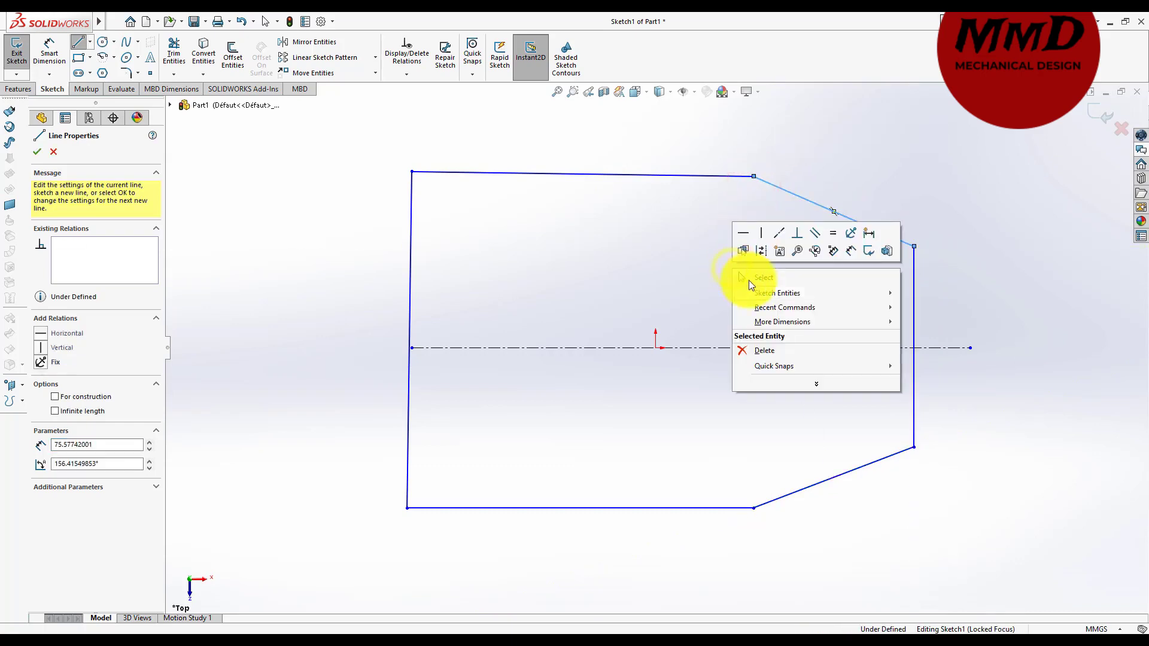
click(749, 281)
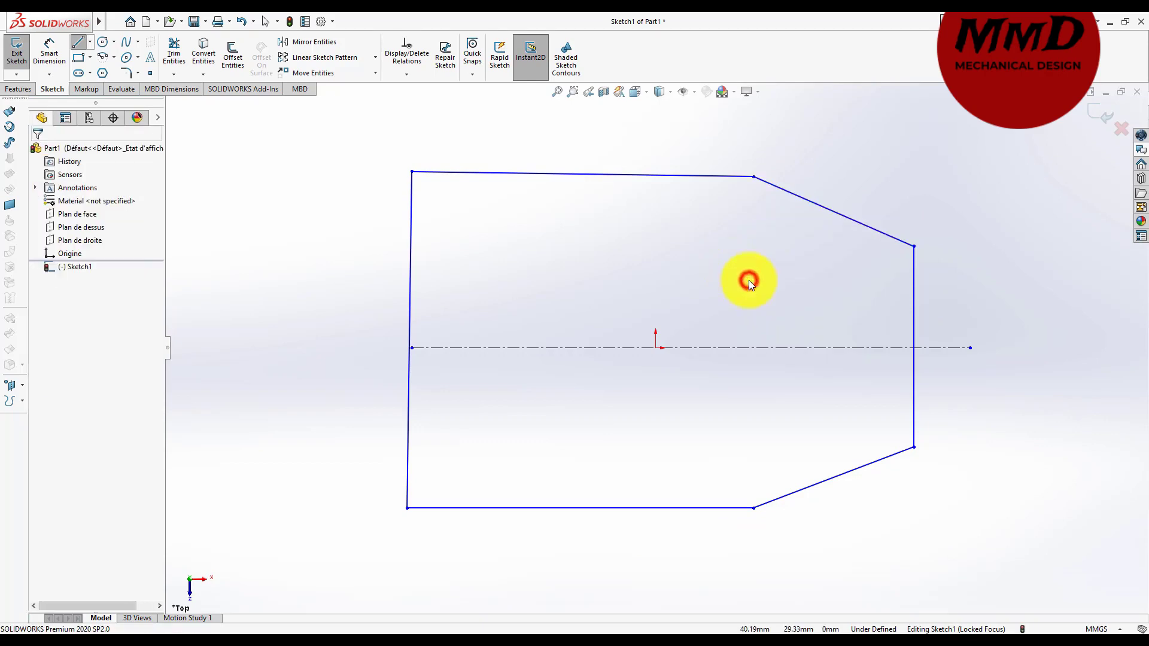
- Make the two right-end corners symmetric about the centerline
click(915, 246)
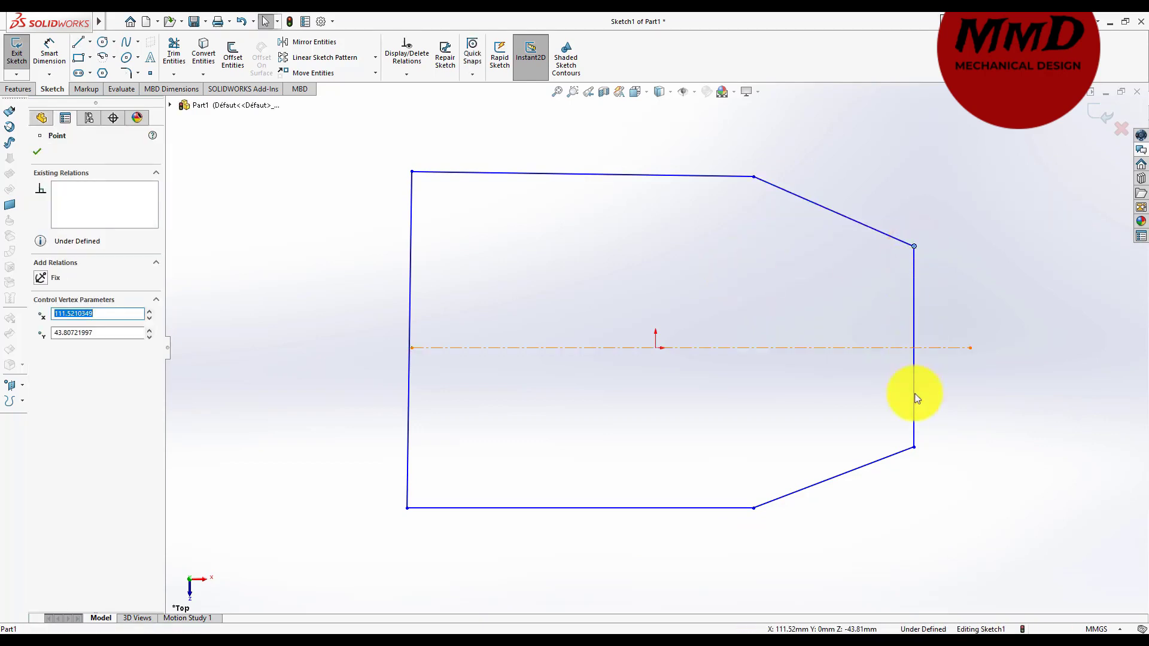
ctrl+click(914, 448)
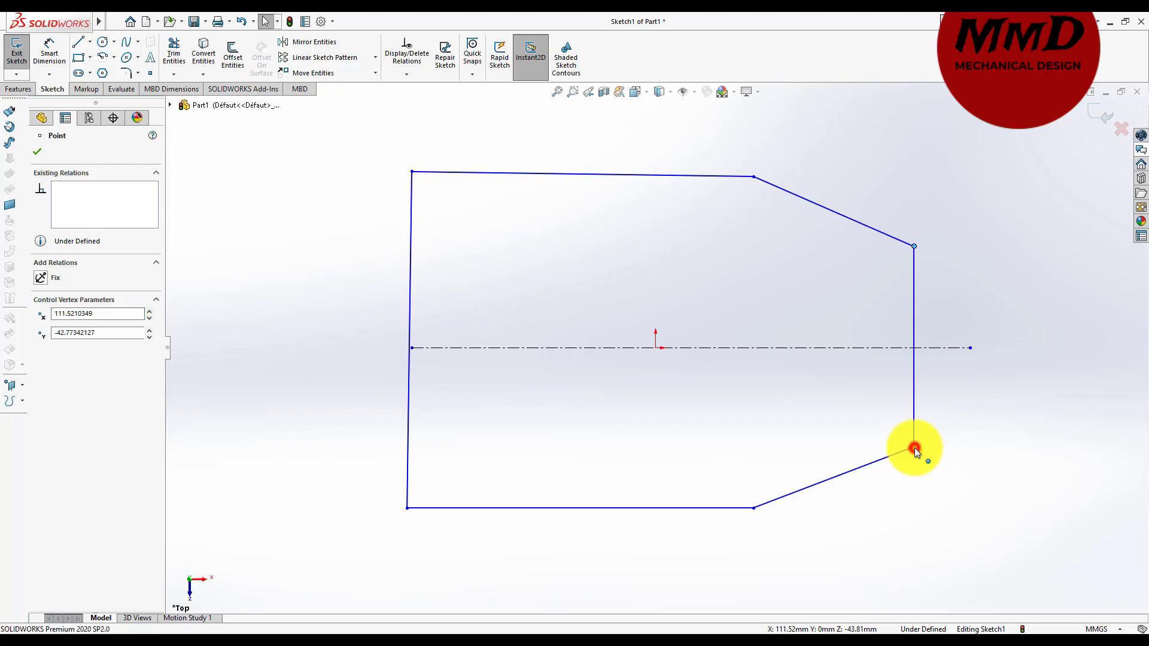
click(941, 348)
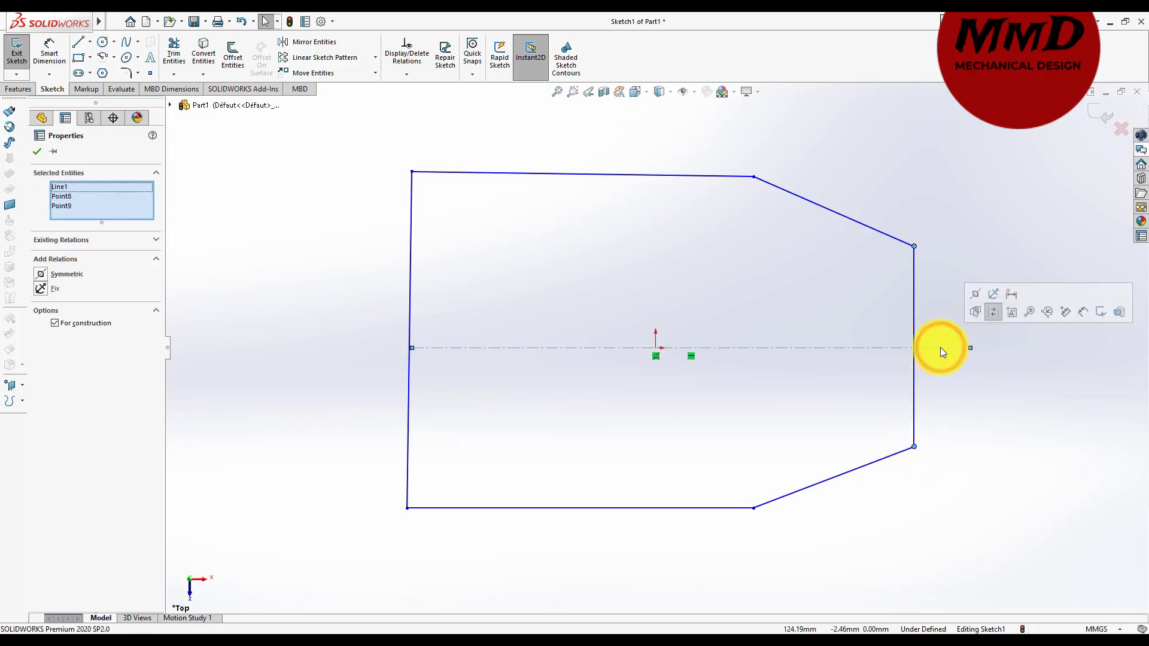
click(976, 294)
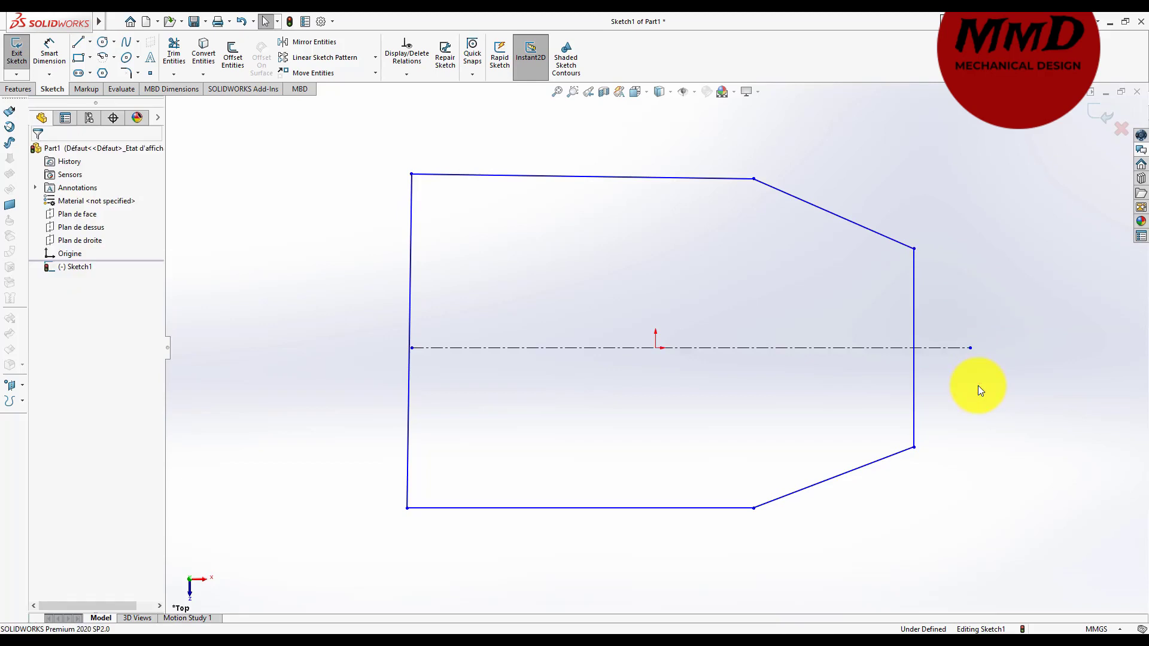
- Make the top and bottom bend points symmetric about the centerline
click(753, 178)
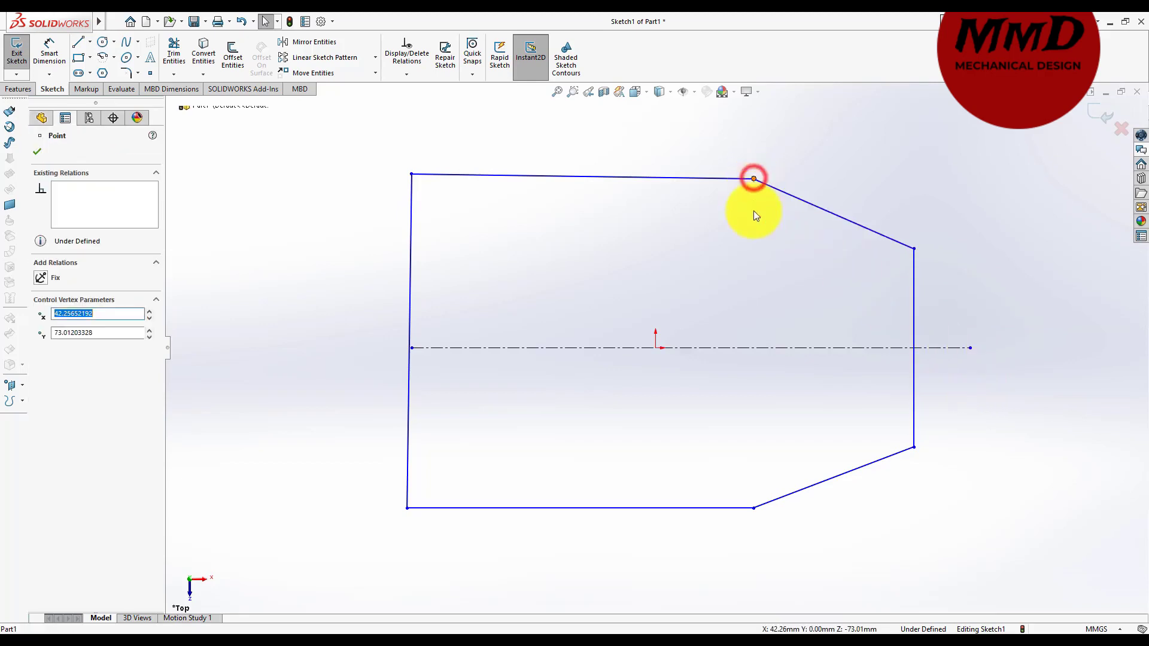
ctrl+click(753, 509)
ctrl+click(749, 350)
click(784, 297)
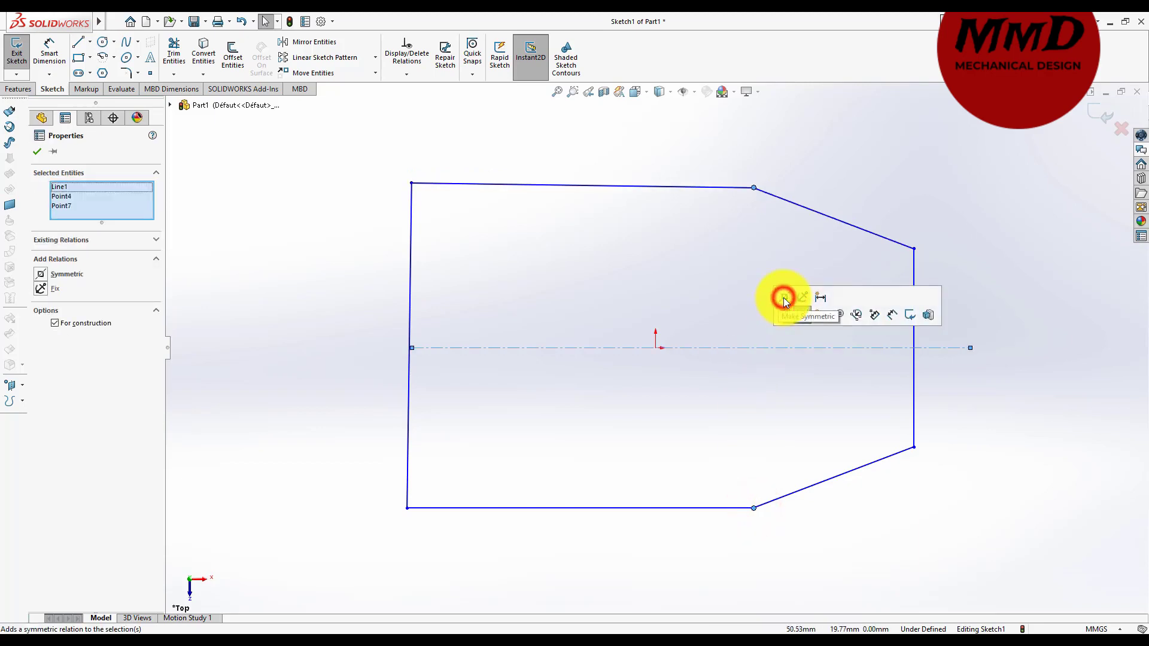
- Make the two left corners symmetric about the centerline
click(412, 184)
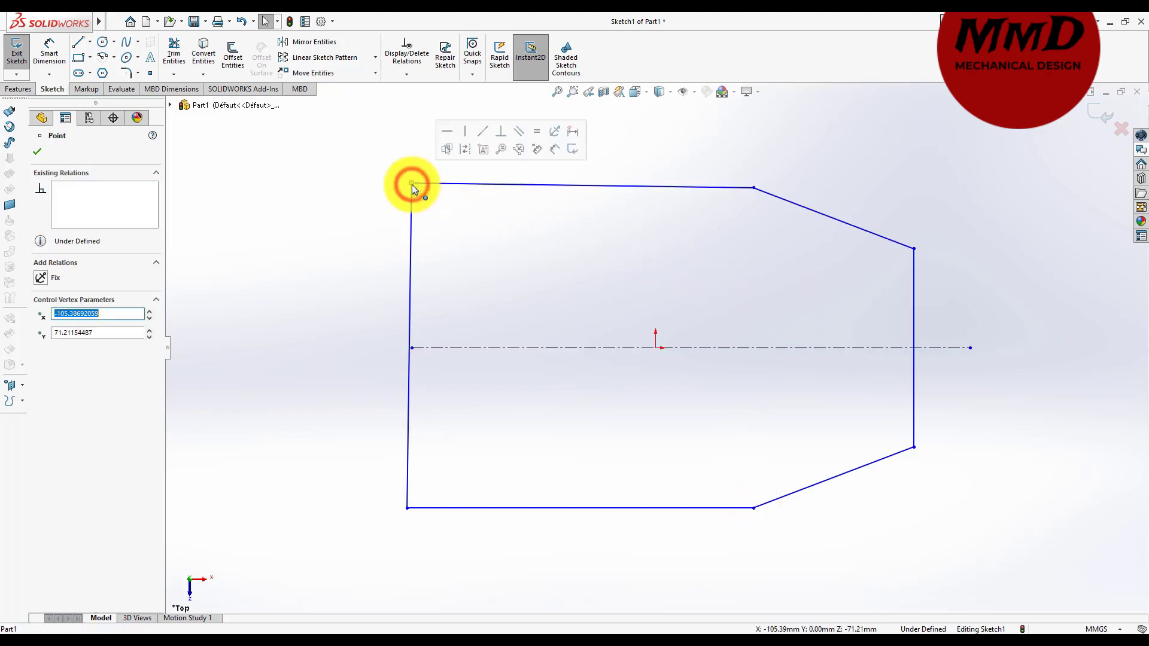
ctrl+click(407, 508)
ctrl+click(444, 349)
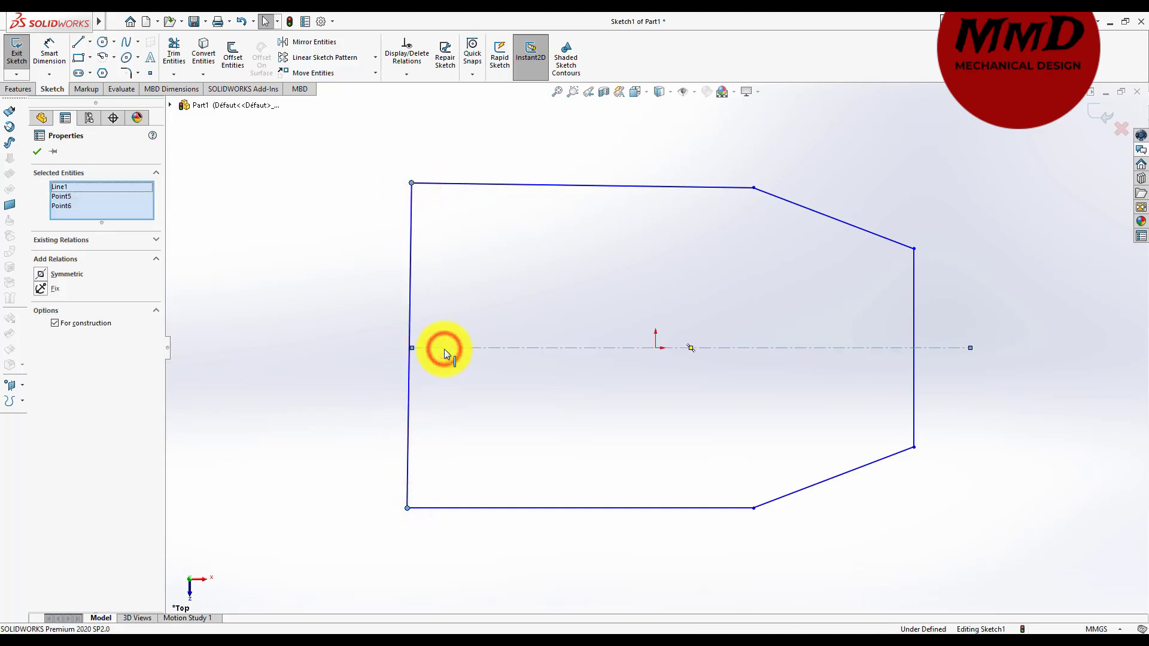
click(483, 294)
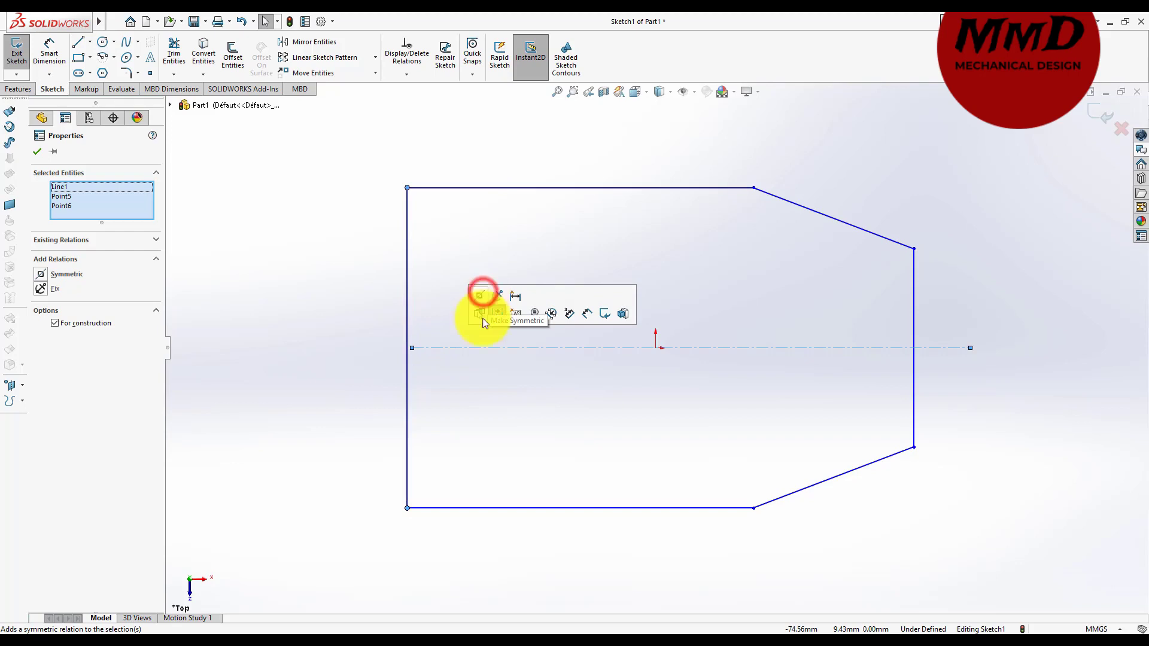
click(480, 444)
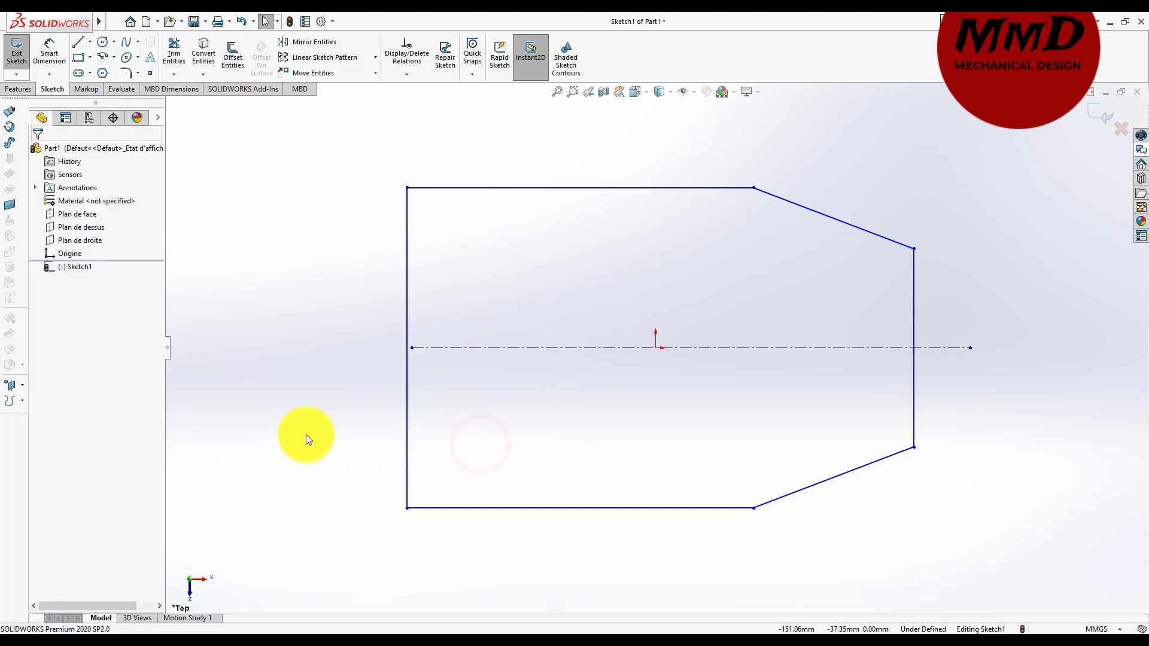
right_drag(307, 435, 315, 346)
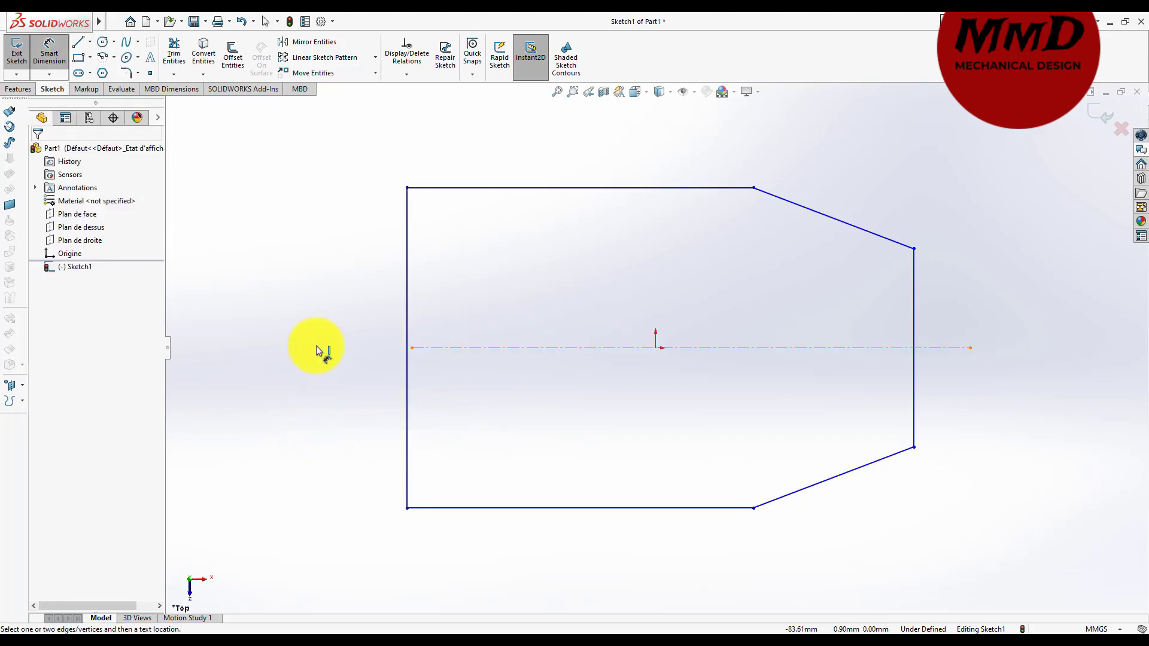
- Dimension the left side as 40 mm and the overall length as 70 mm
click(406, 319)
click(303, 317)
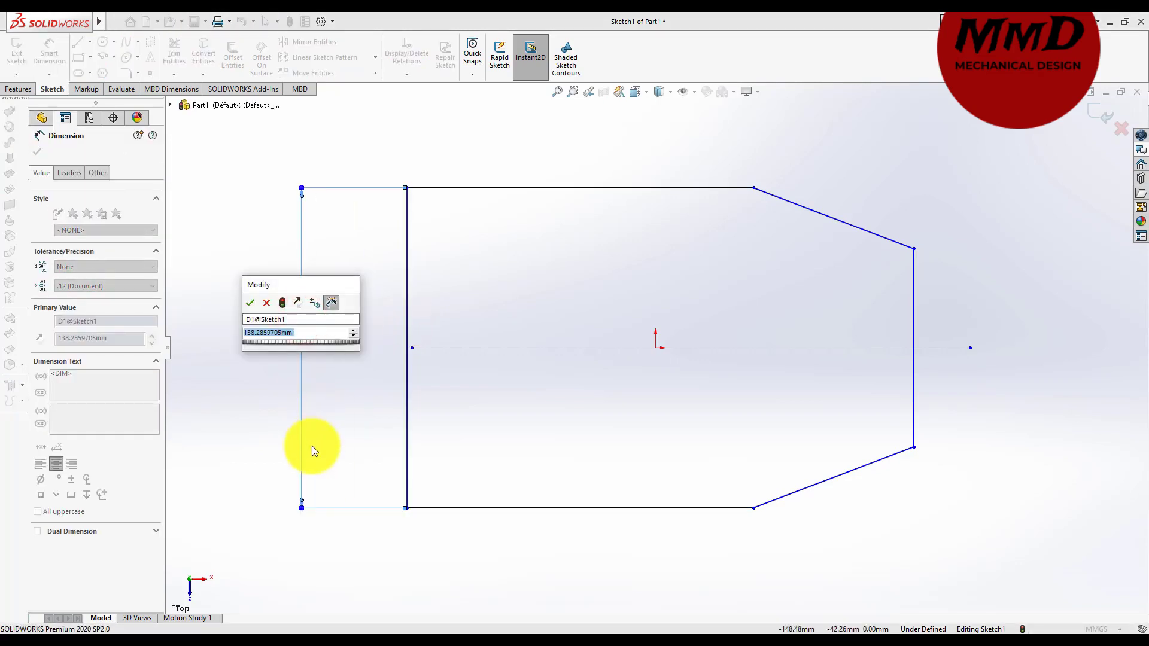
text(40)
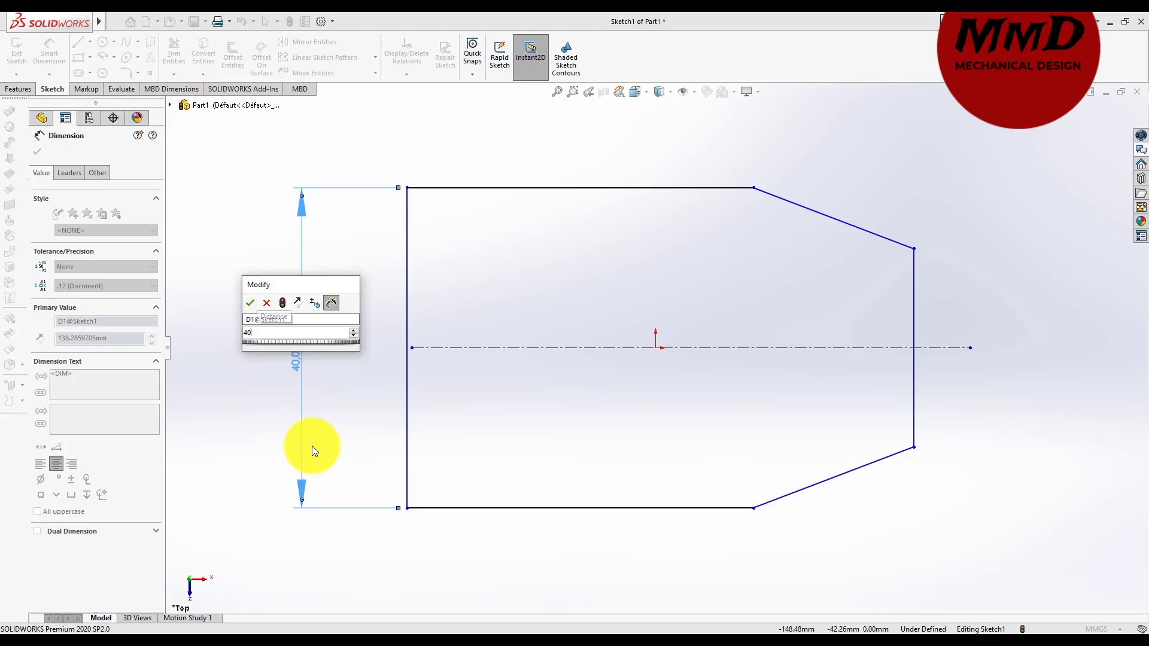
key(Return)
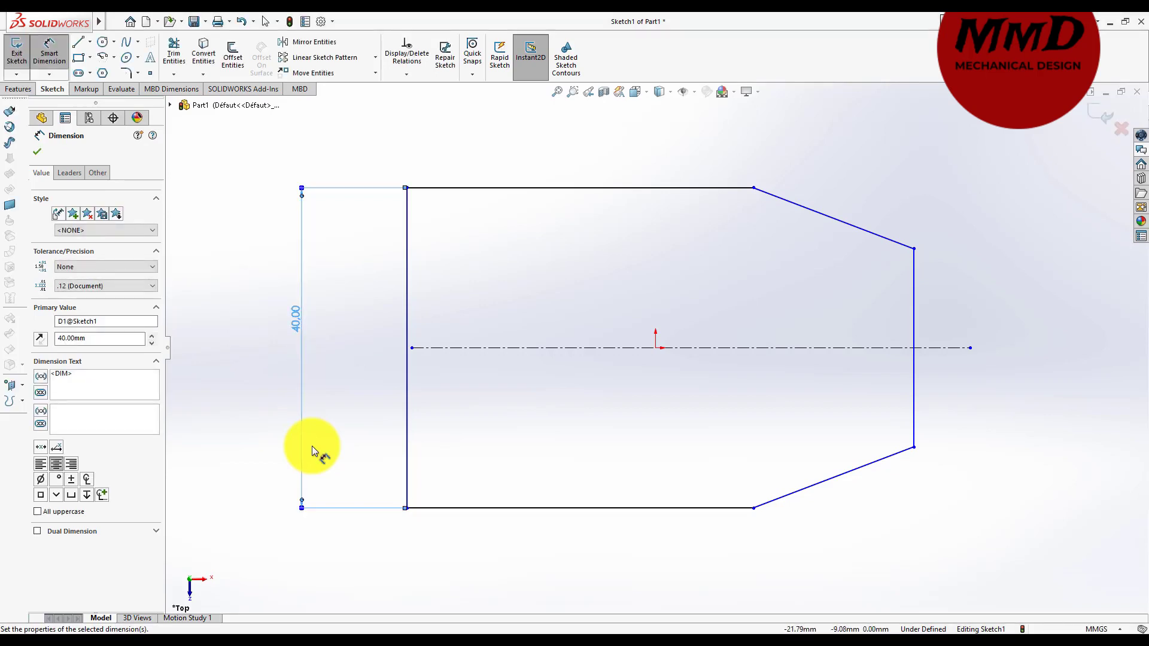
click(408, 324)
click(916, 320)
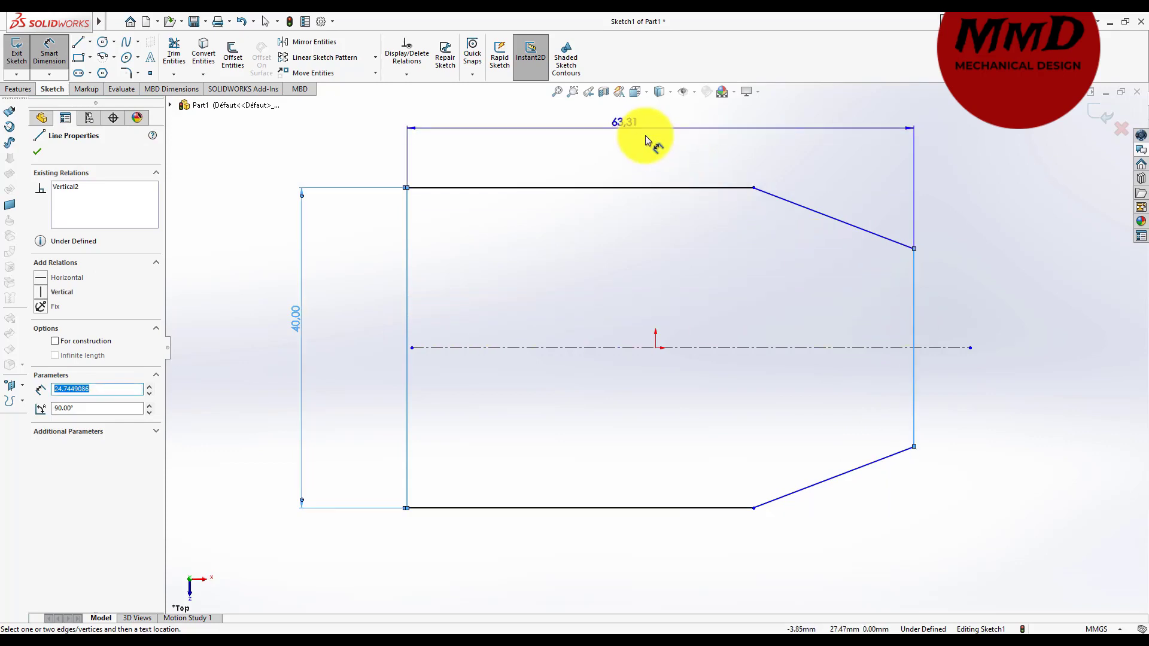
click(645, 136)
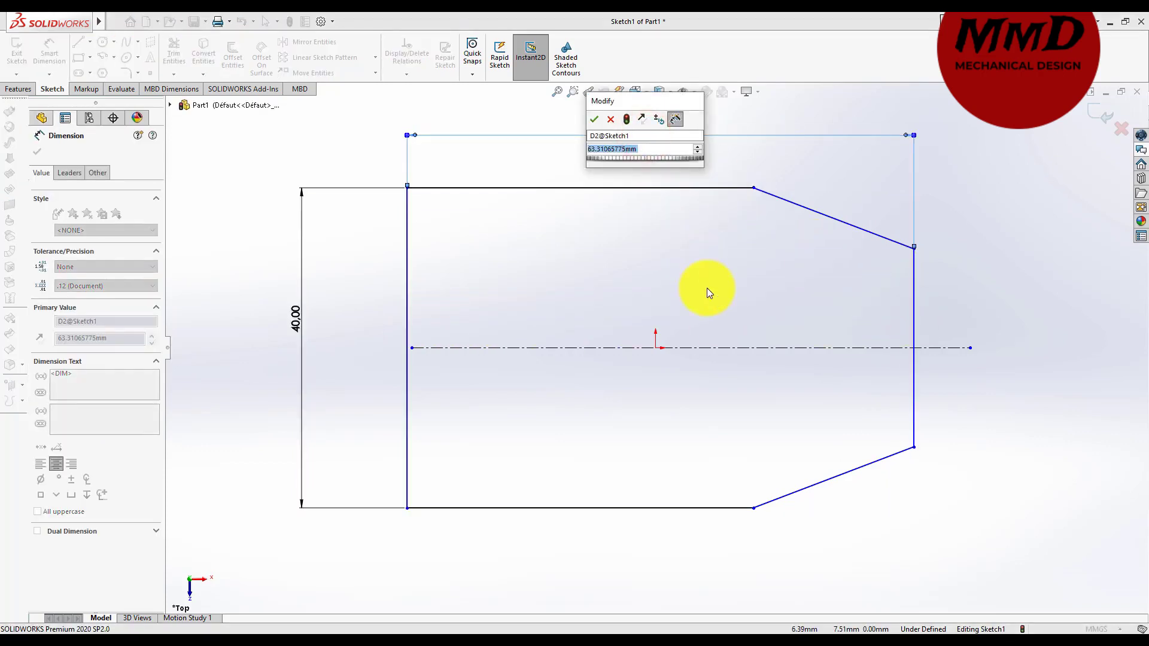
text(70)
key(Return)
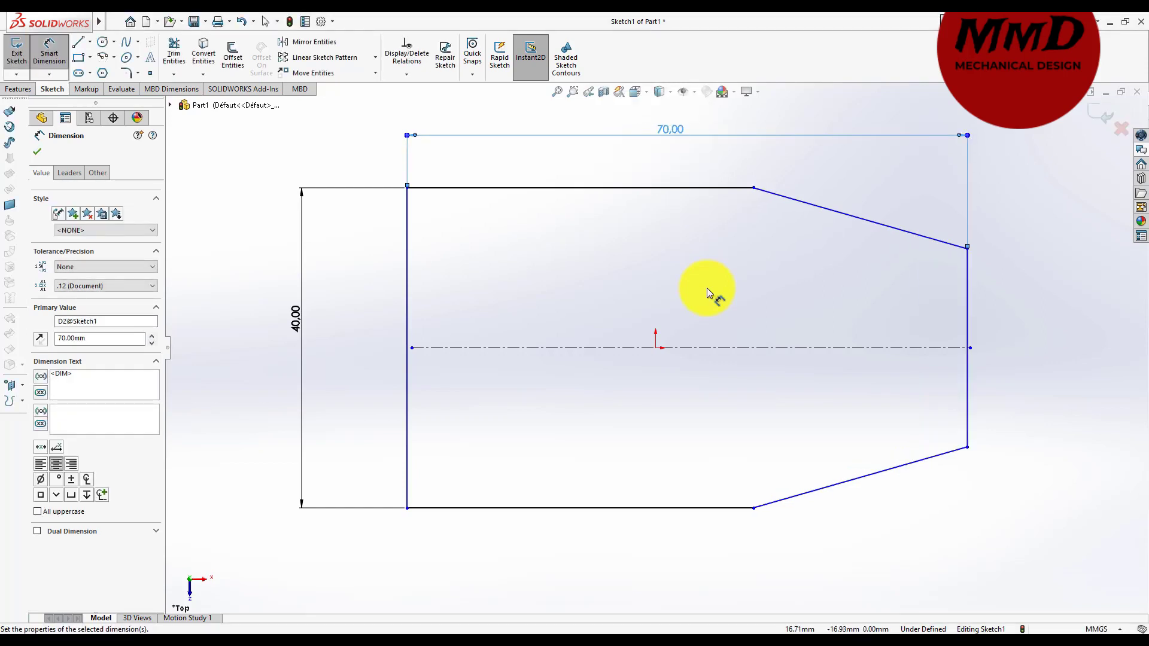
- Set the narrow right end's height to 17.6 mm
click(970, 337)
click(1036, 345)
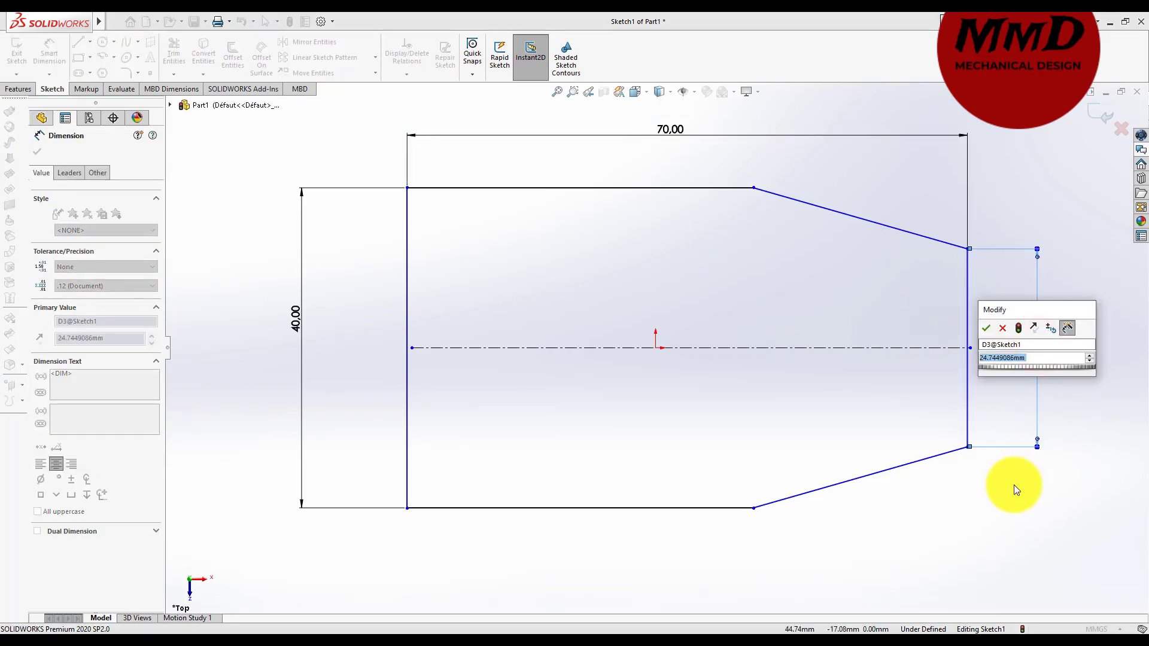
text(17.6)
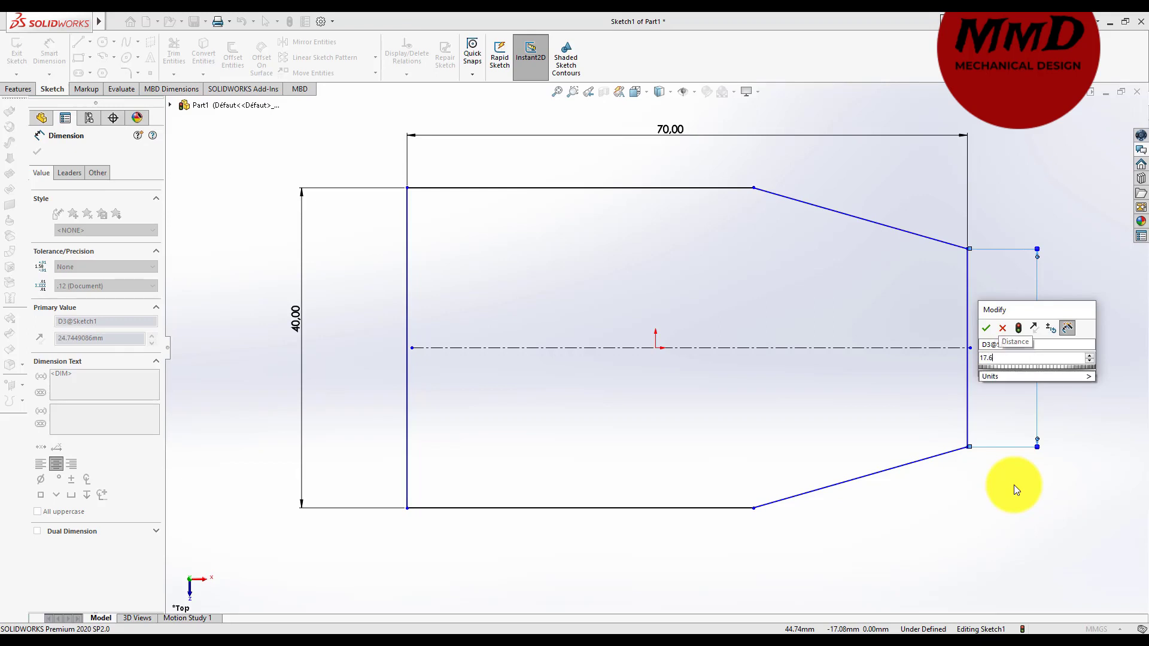
key(Return)
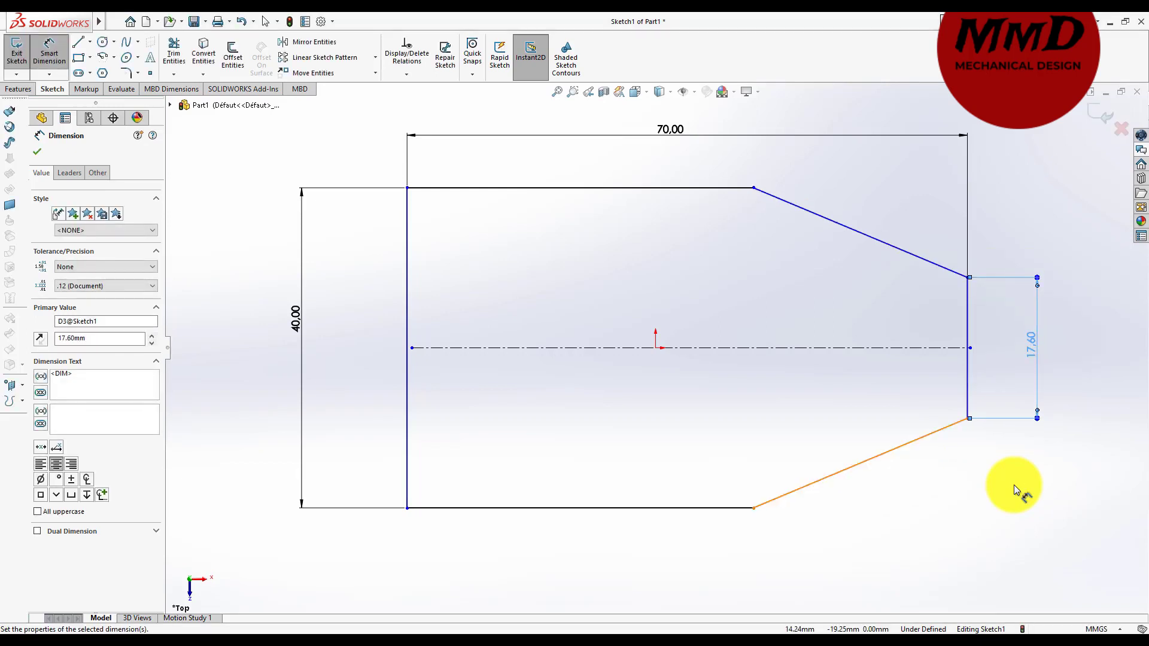
- Place the left side 35 mm from the origin
click(657, 353)
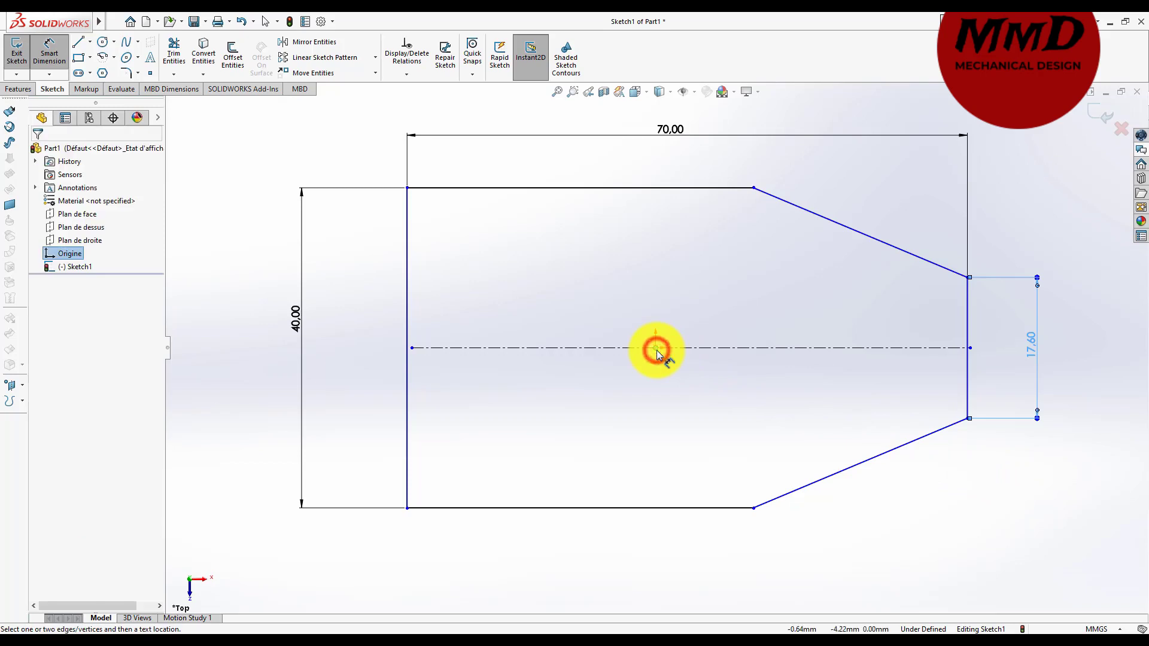
click(408, 512)
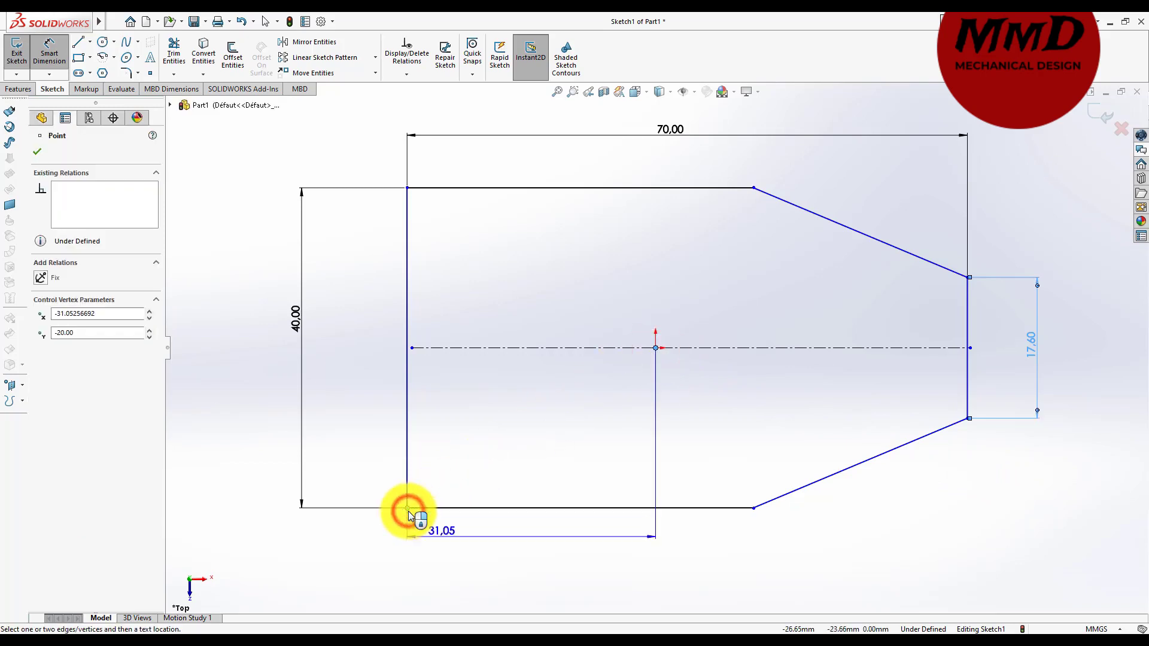
click(523, 581)
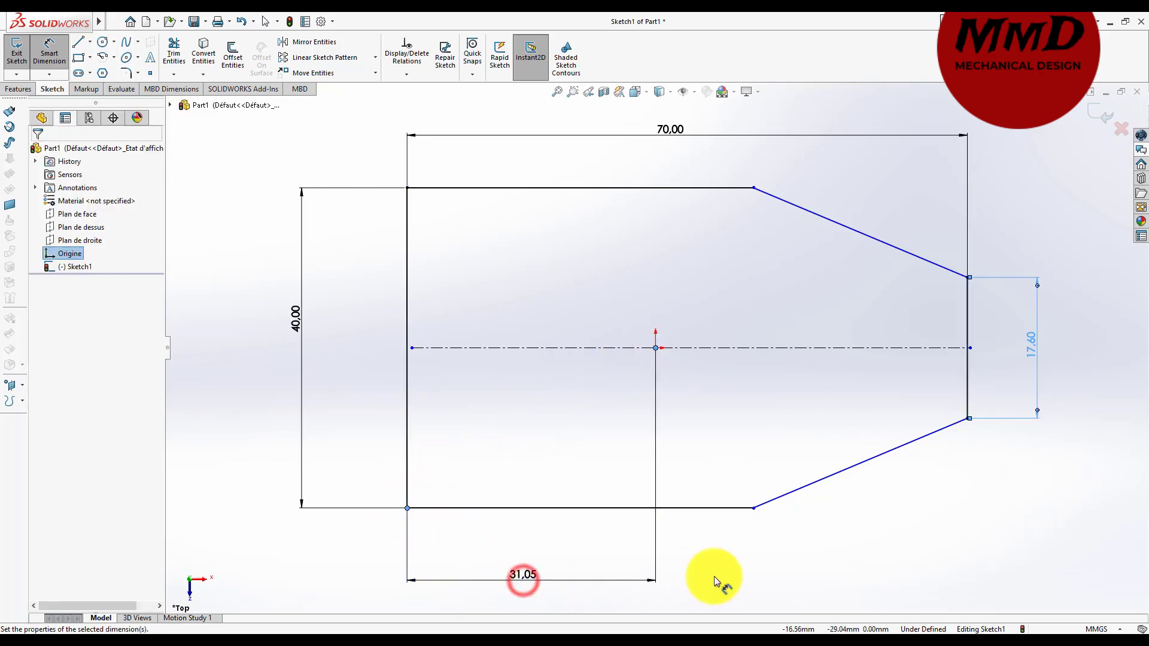
text(35)
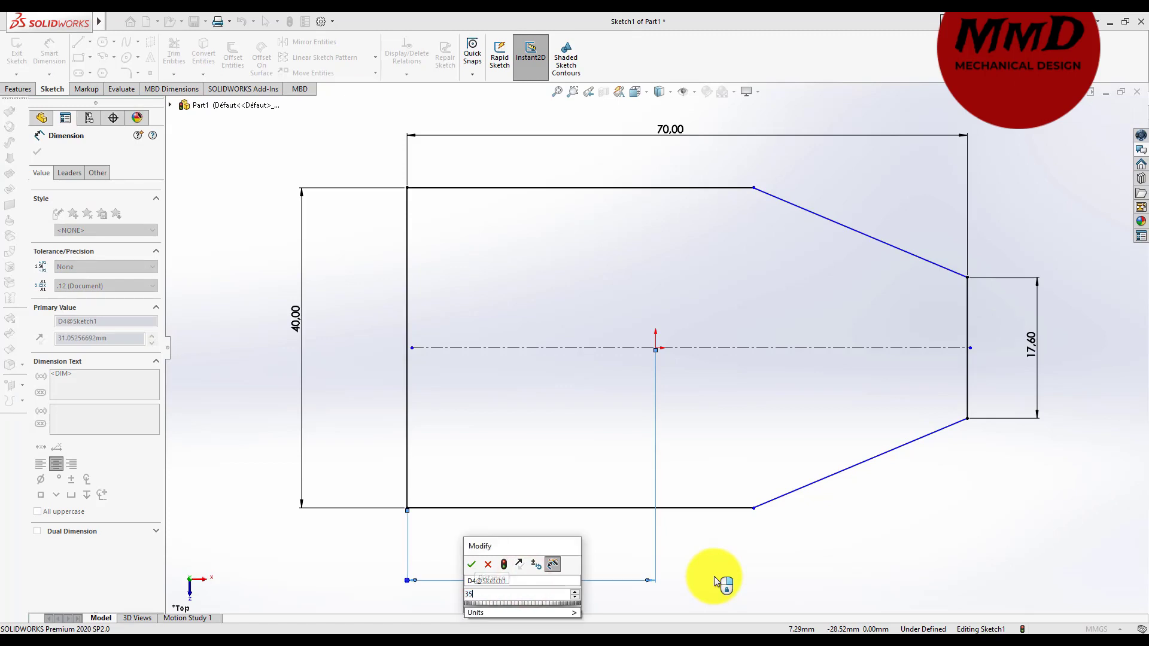
key(Return)
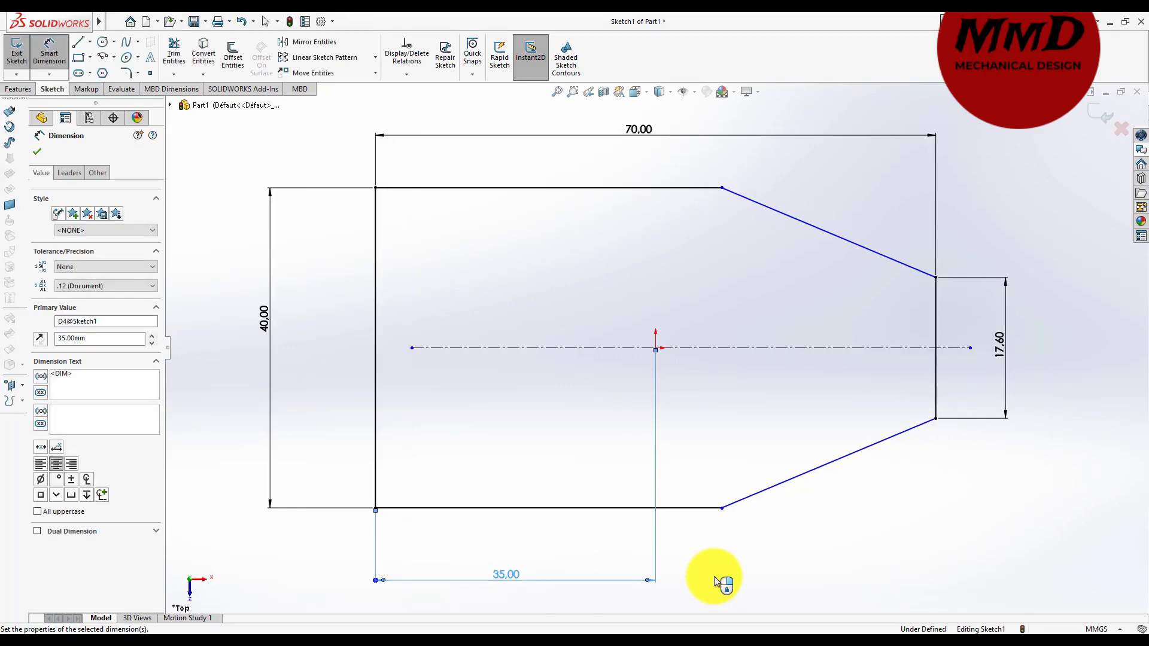
- Make the straight top edge 45 mm long, fully defining the sketch
click(723, 189)
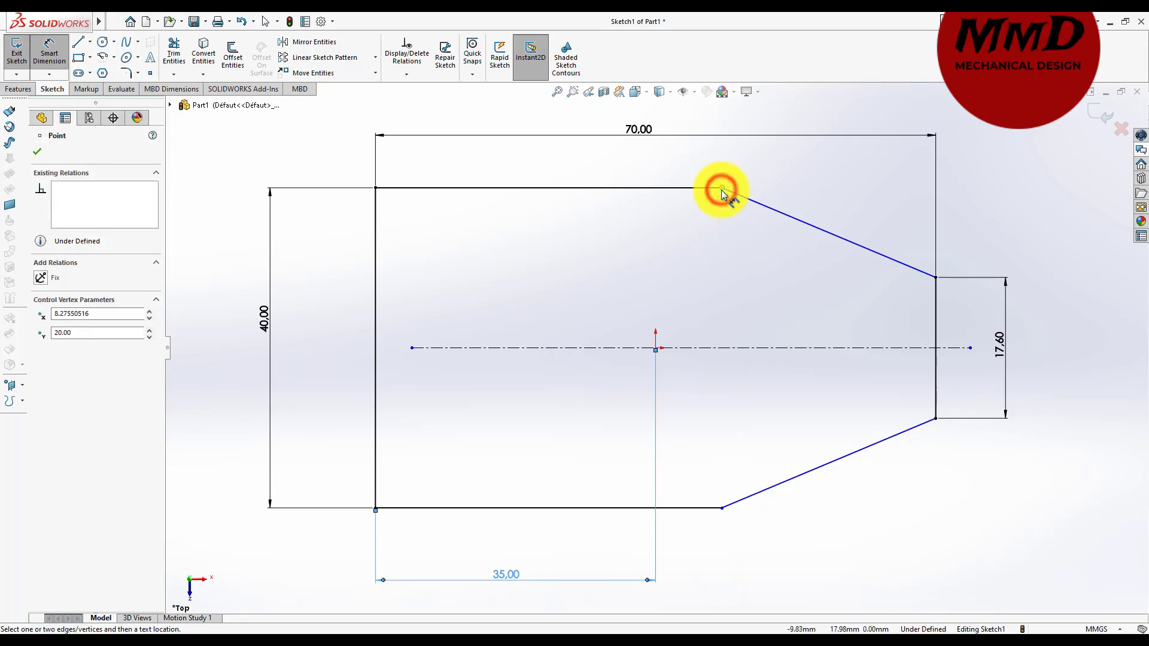
click(375, 188)
click(519, 167)
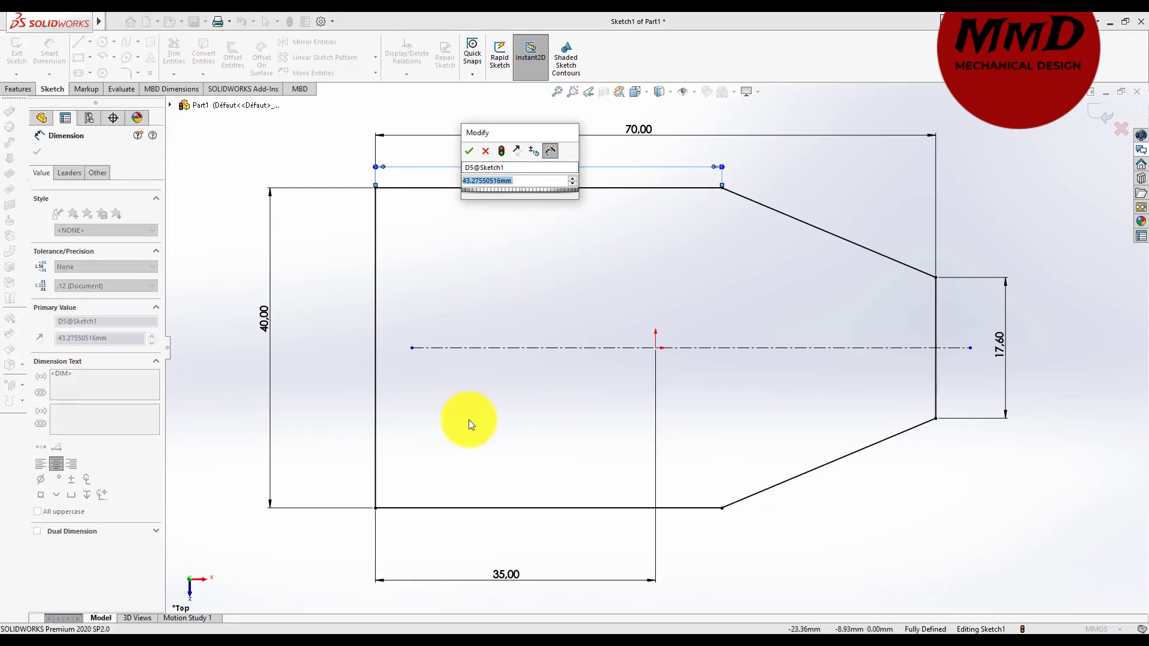
text(45)
key(Return)
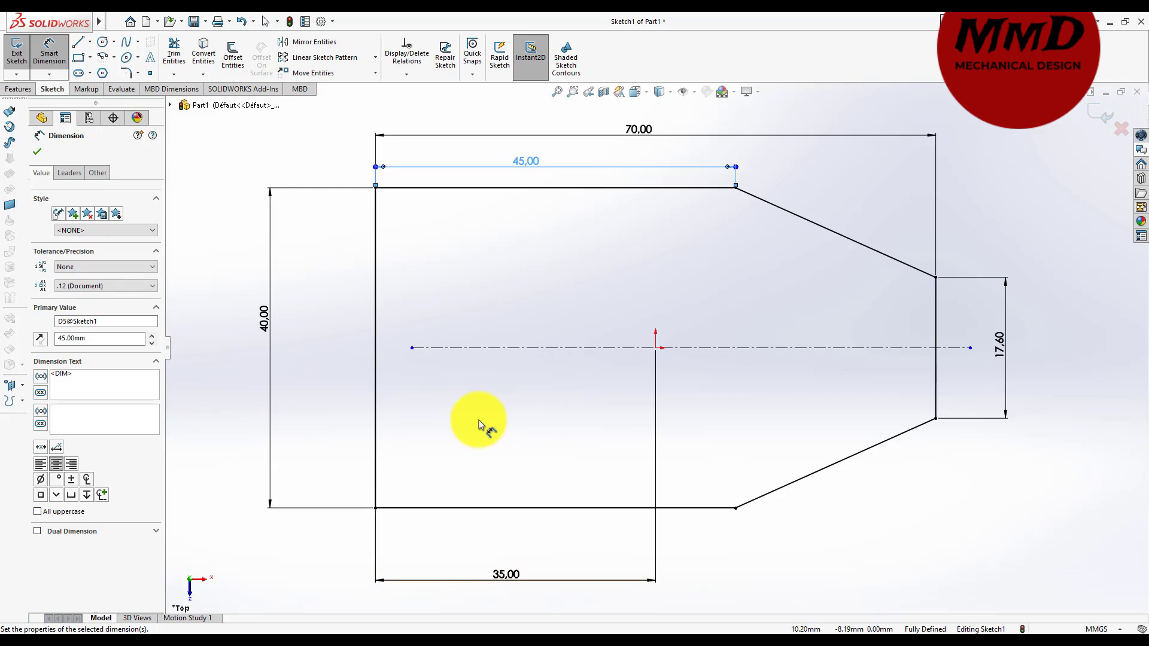
key(f)
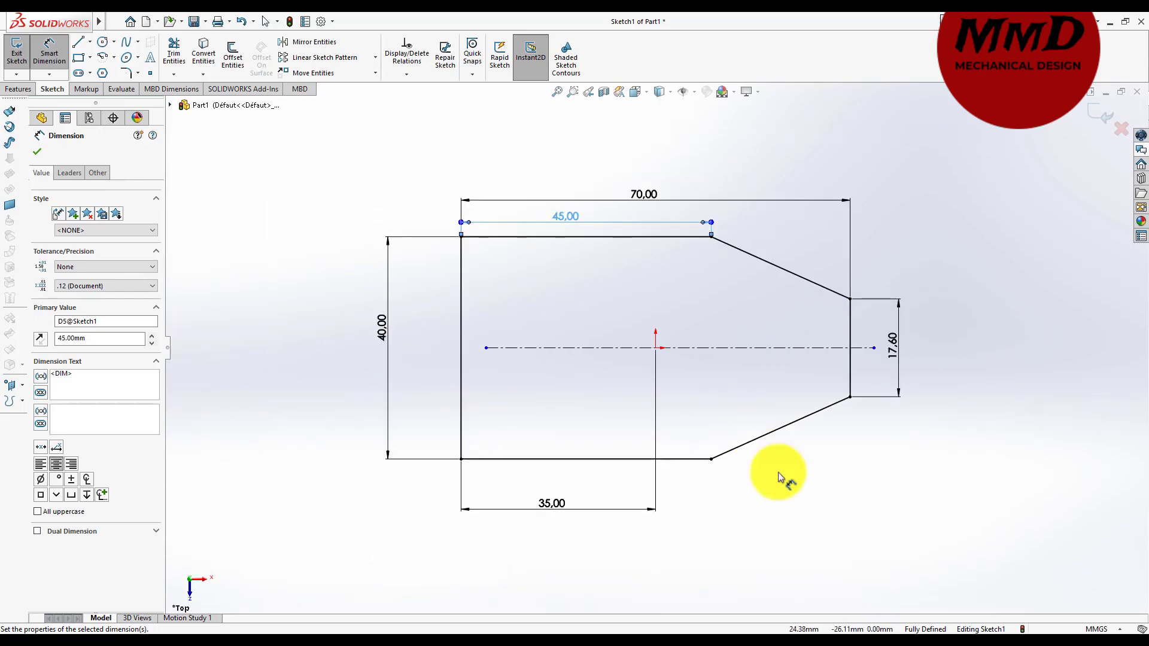
click(796, 493)
right_click(802, 509)
click(821, 538)
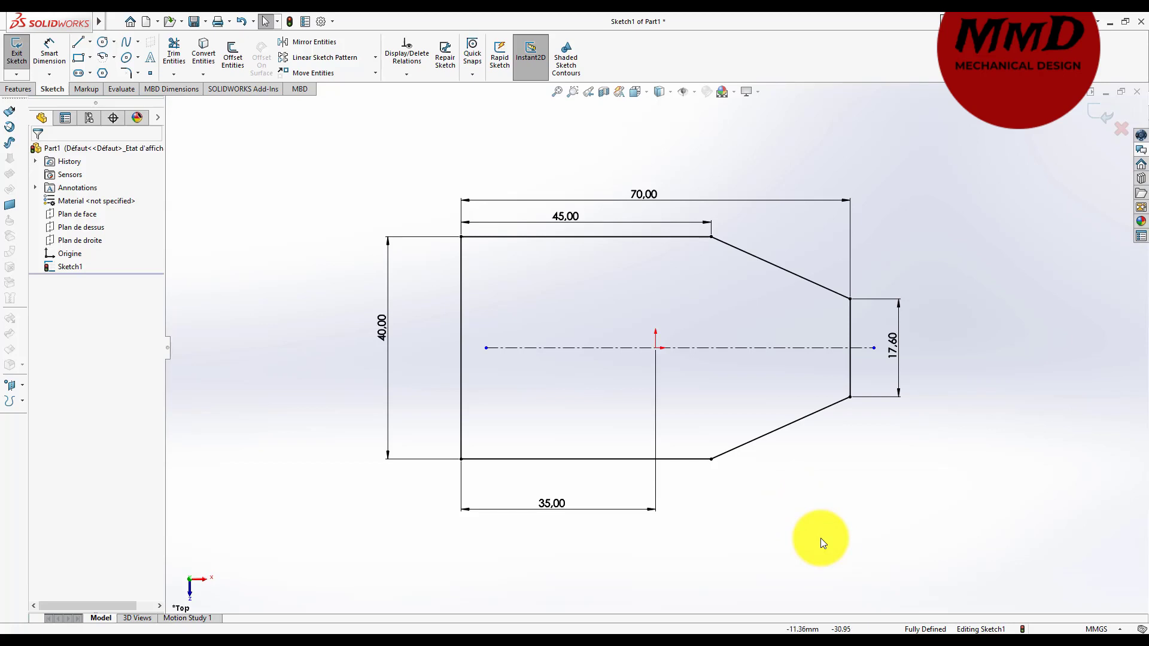
- Round the two left corners with R6 sketch fillets
click(126, 73)
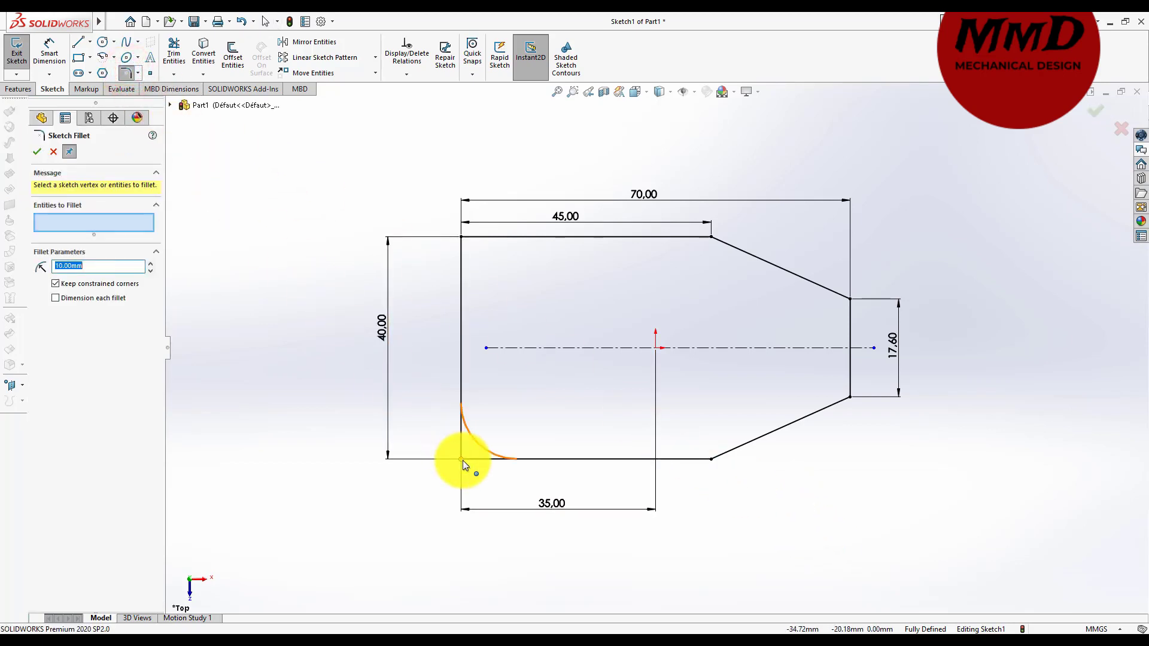
text(6)
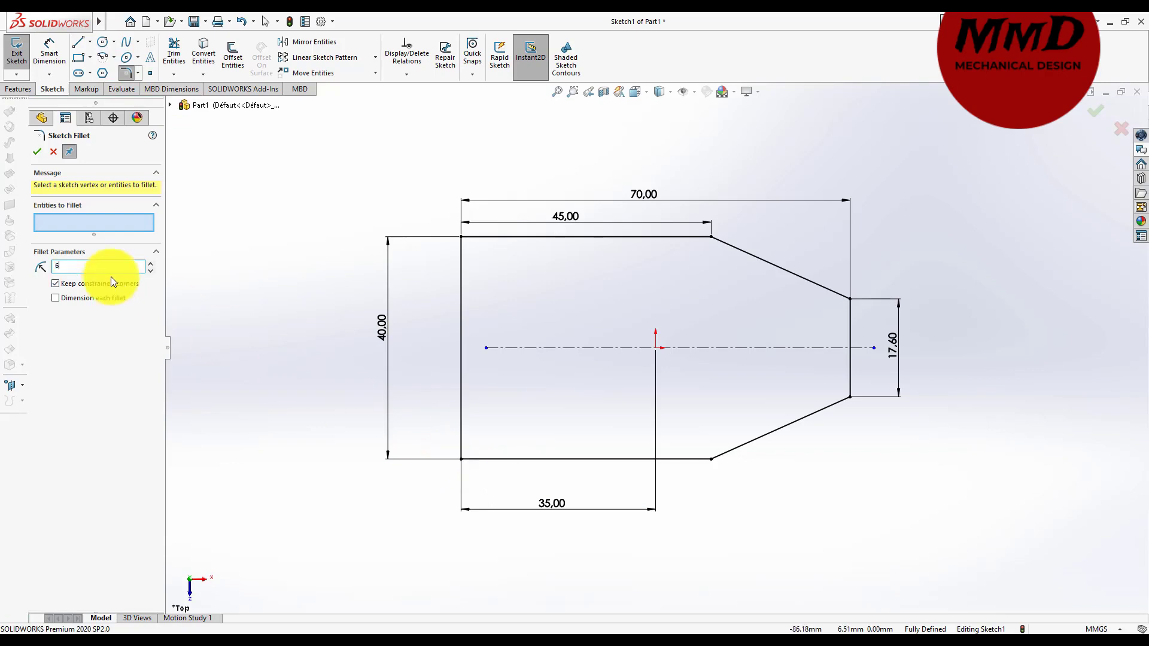
click(462, 459)
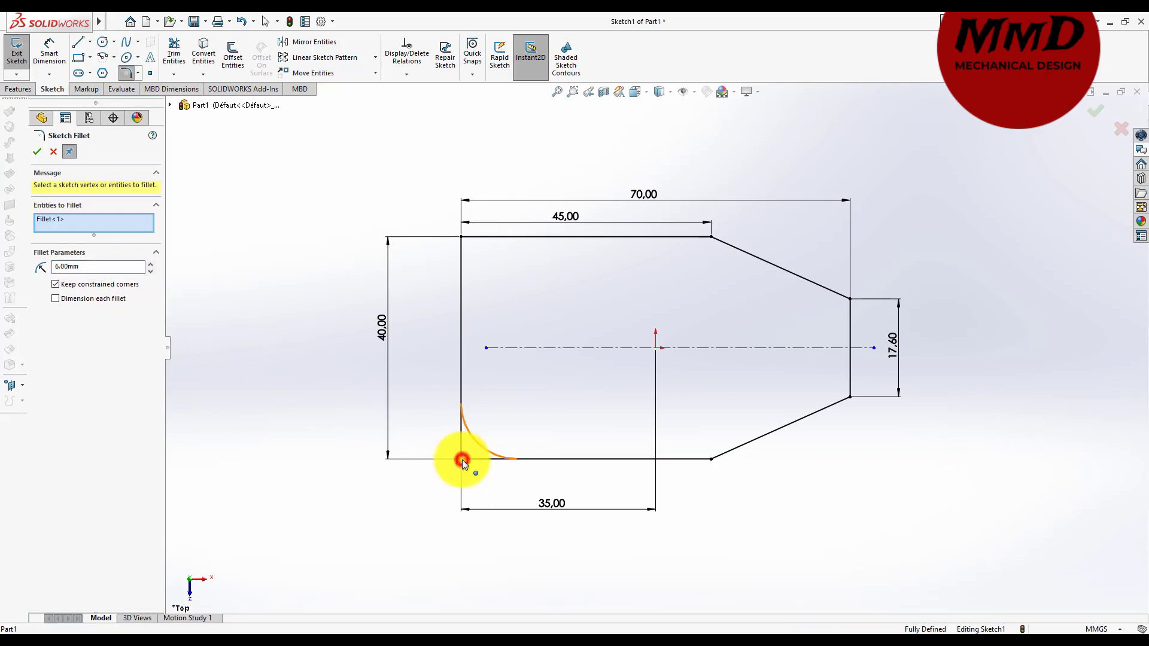
click(462, 238)
click(38, 152)
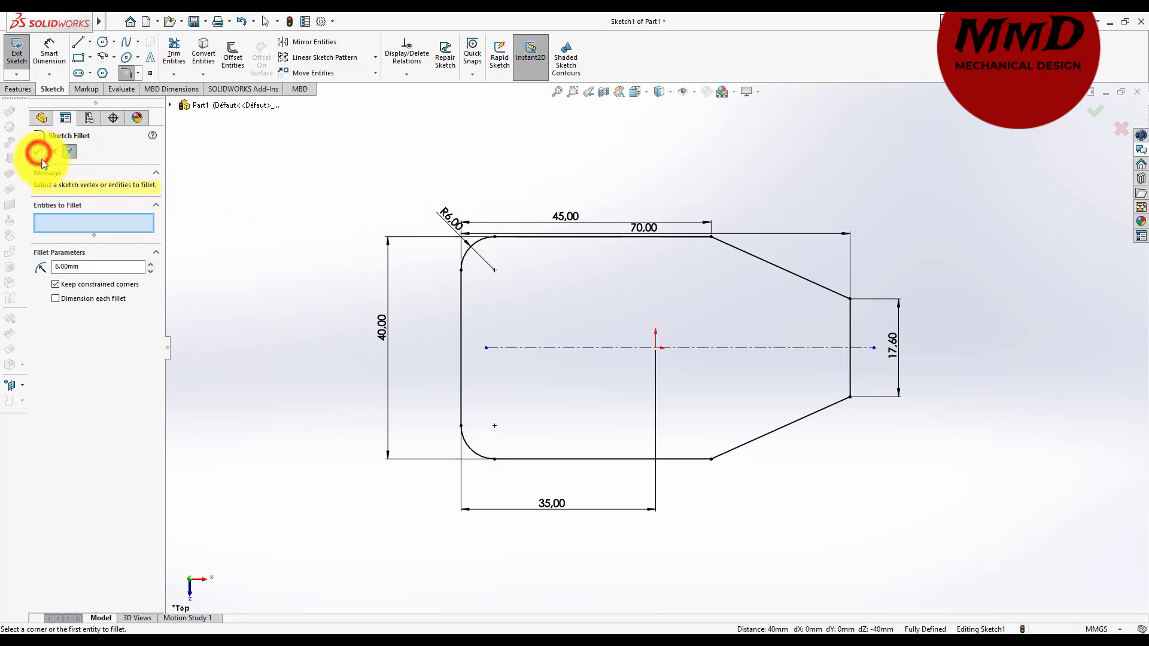
- Round the top and bottom bend corners with R26 fillets
double_click(96, 266)
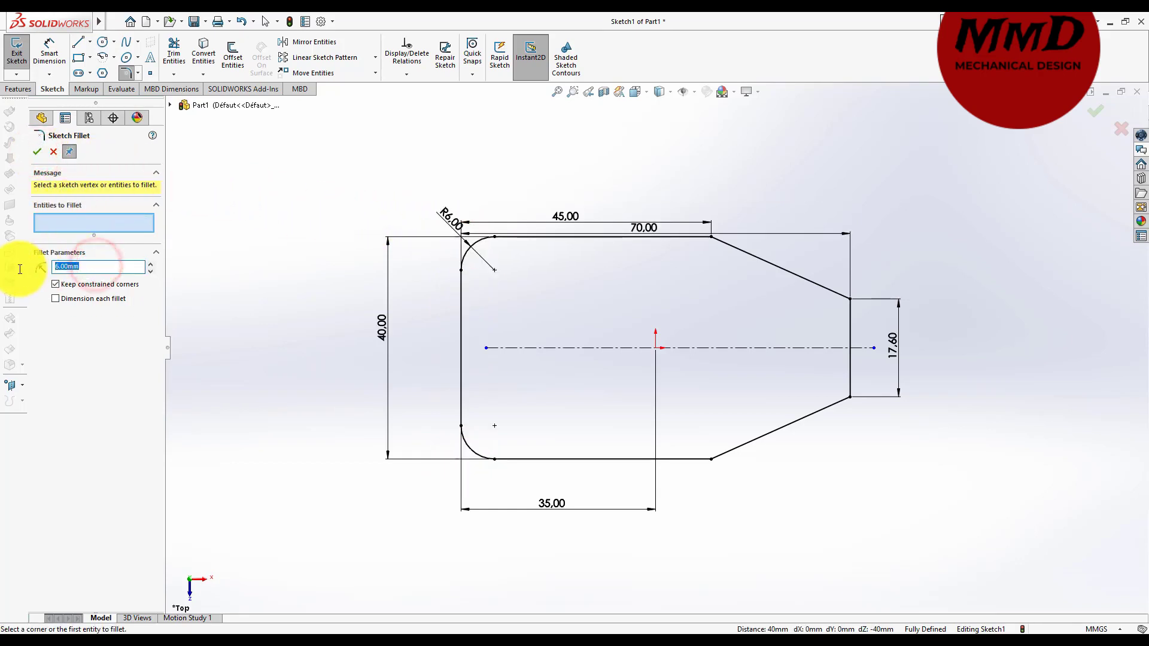
text(26)
click(257, 340)
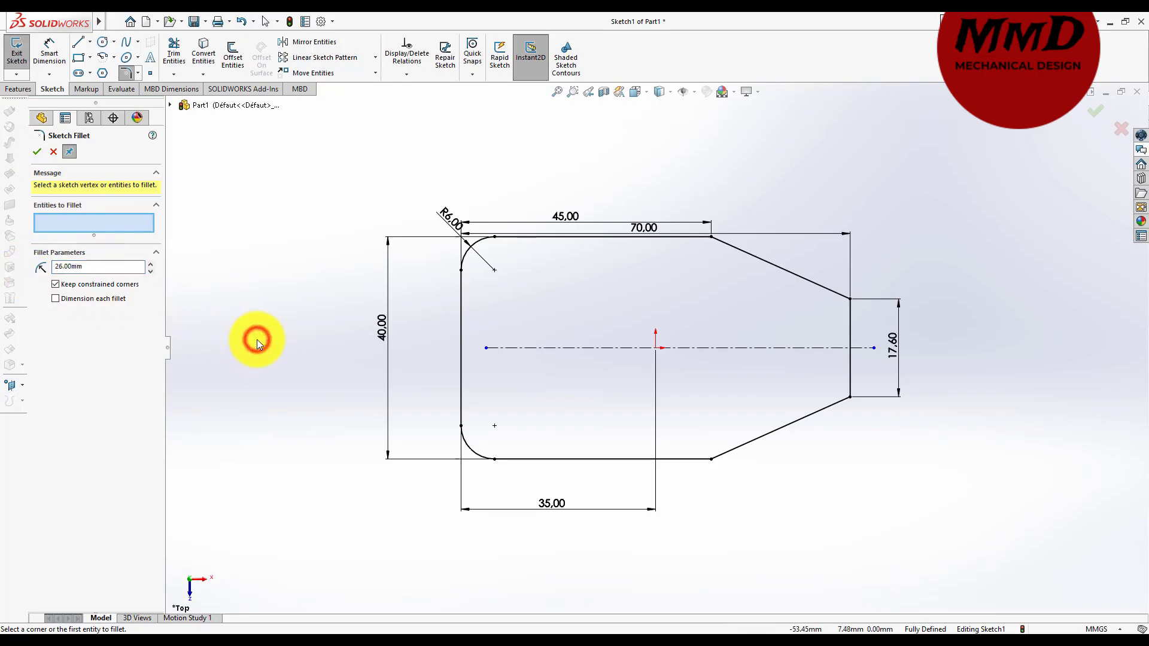
click(711, 237)
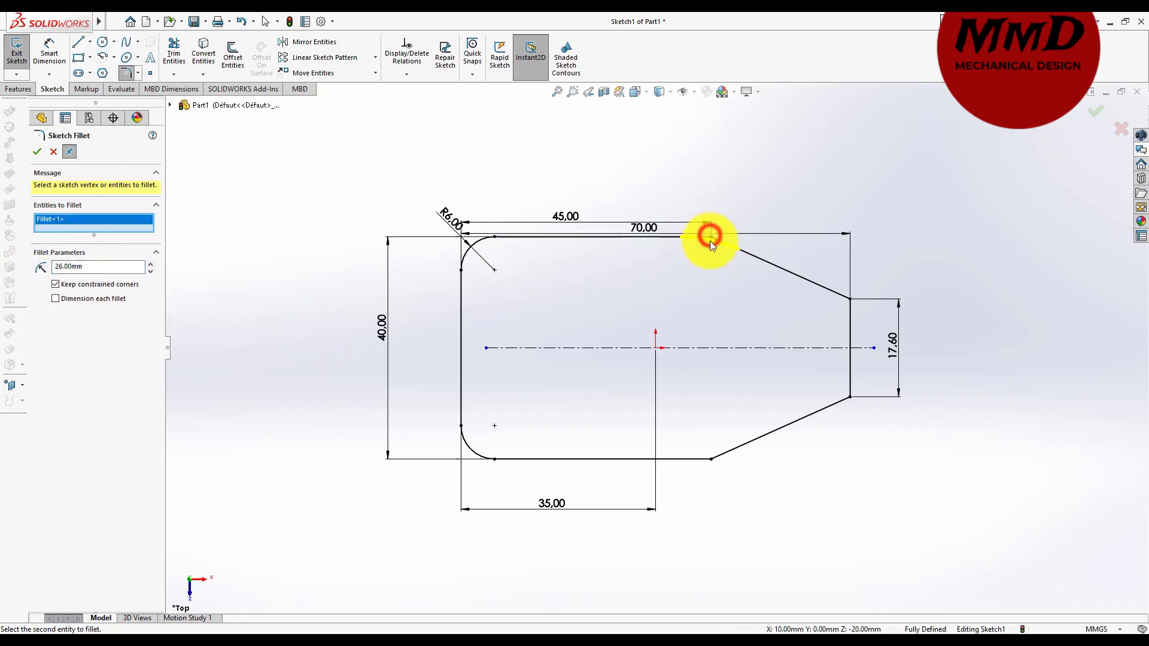
click(713, 461)
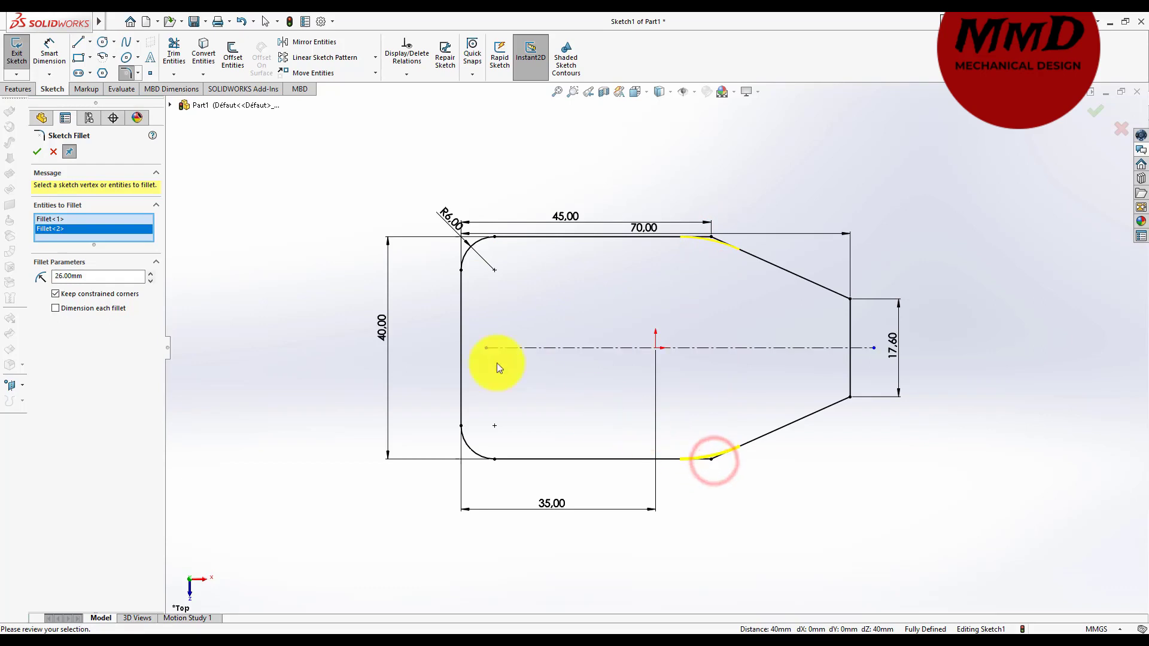
click(36, 153)
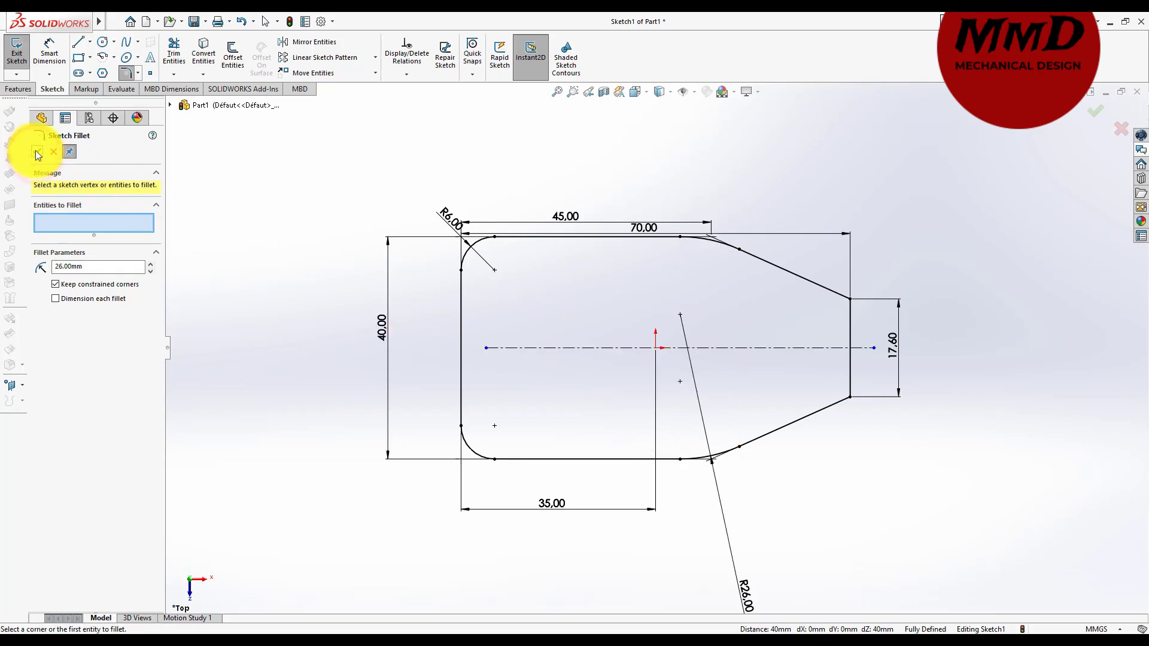
click(36, 153)
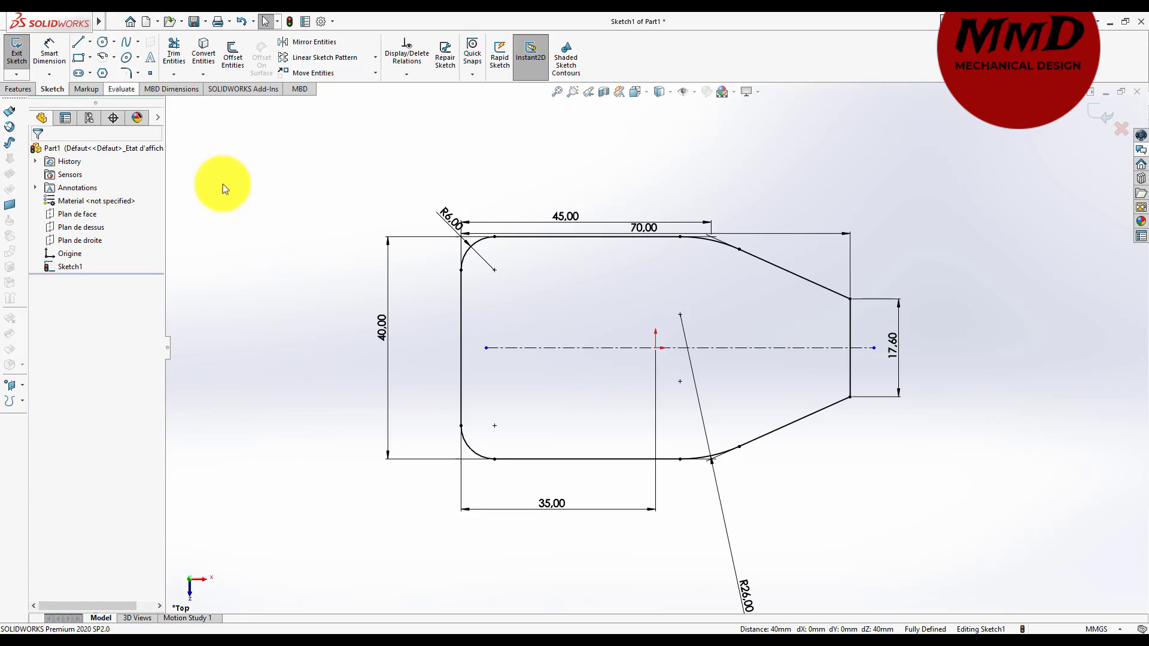
- Round the narrow right end's two corners with R8 fillets
click(123, 76)
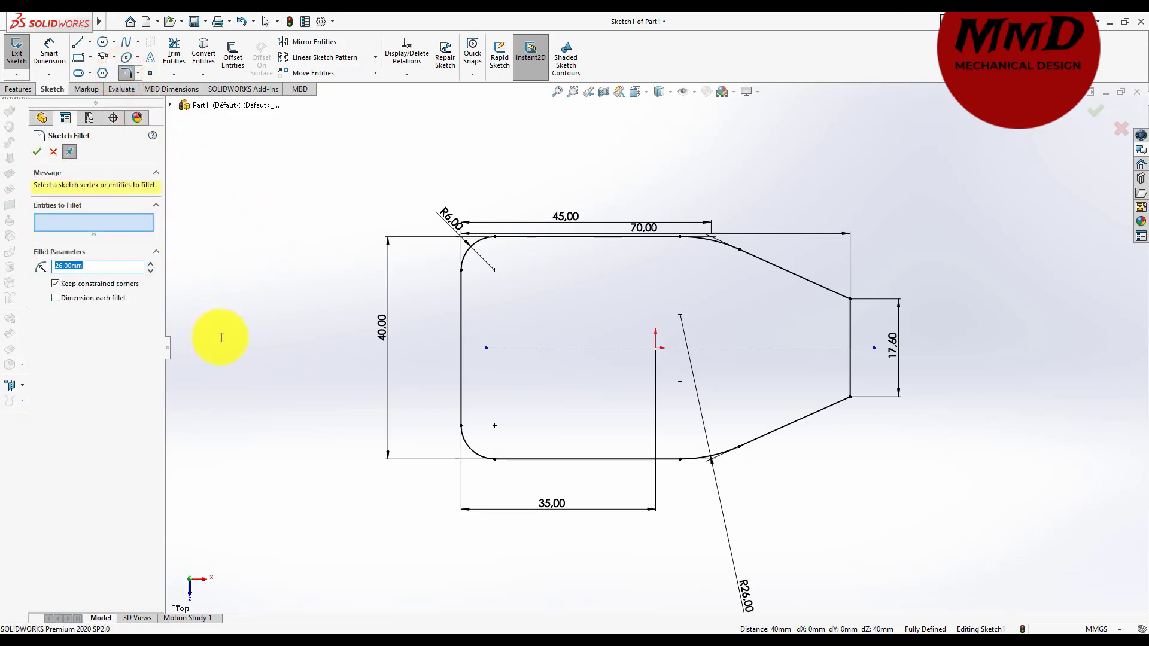
text(8)
click(849, 302)
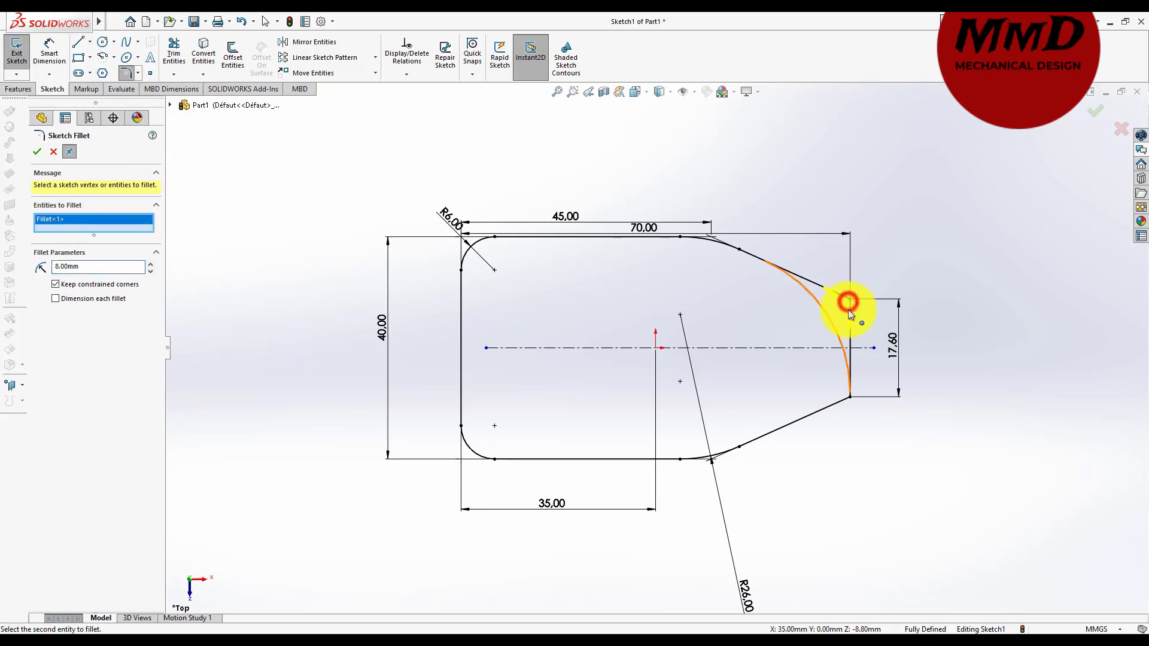
click(850, 399)
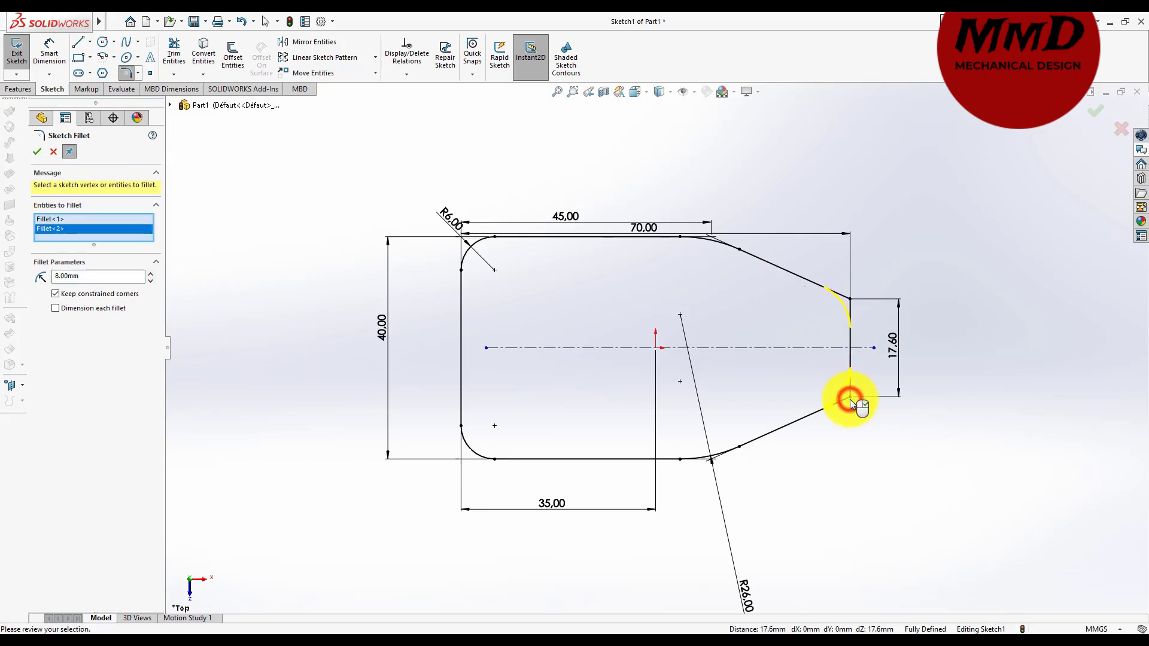
click(38, 152)
click(53, 153)
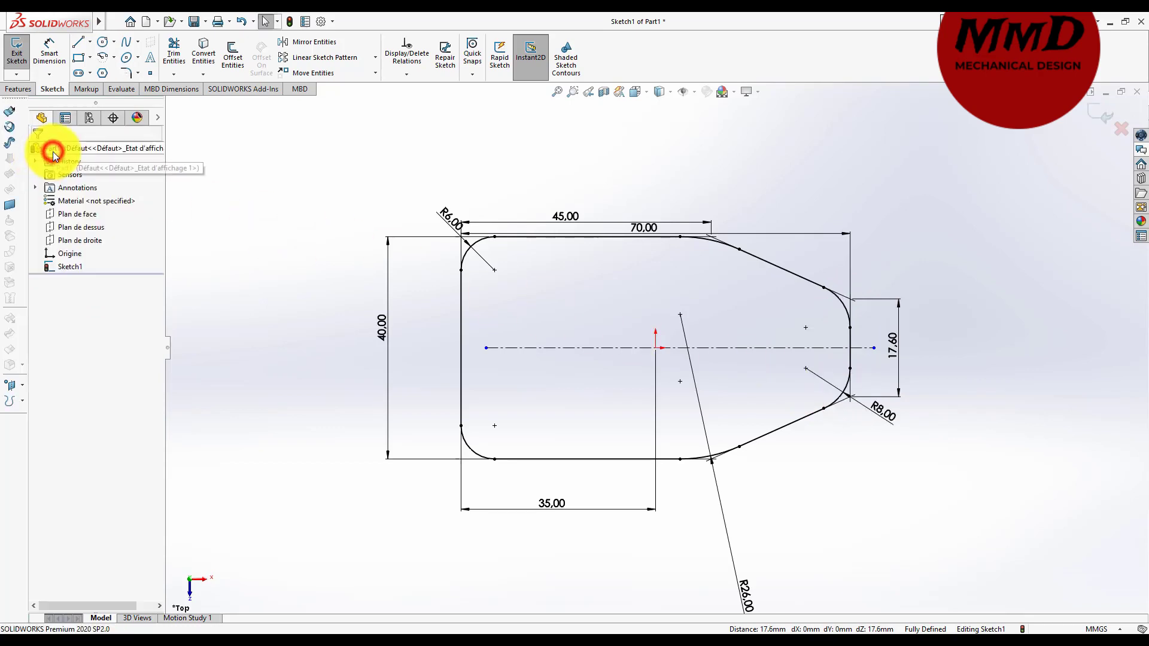
- Extrude the plate outline 20 mm Mid Plane as Boss-Extrude1
click(20, 89)
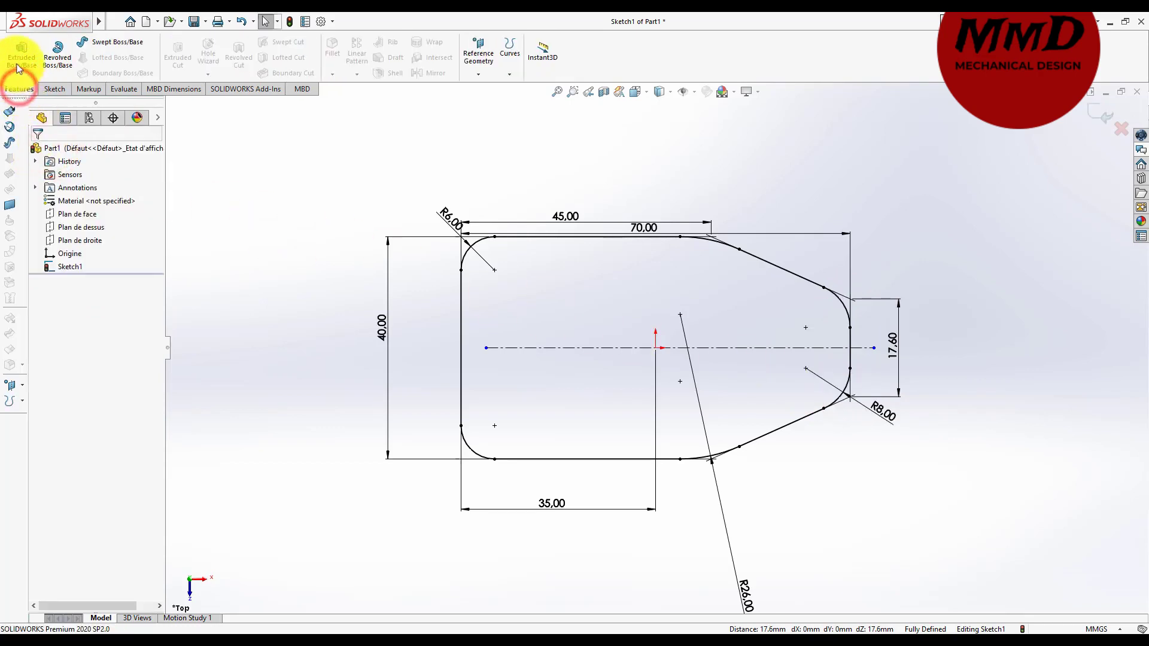
click(17, 62)
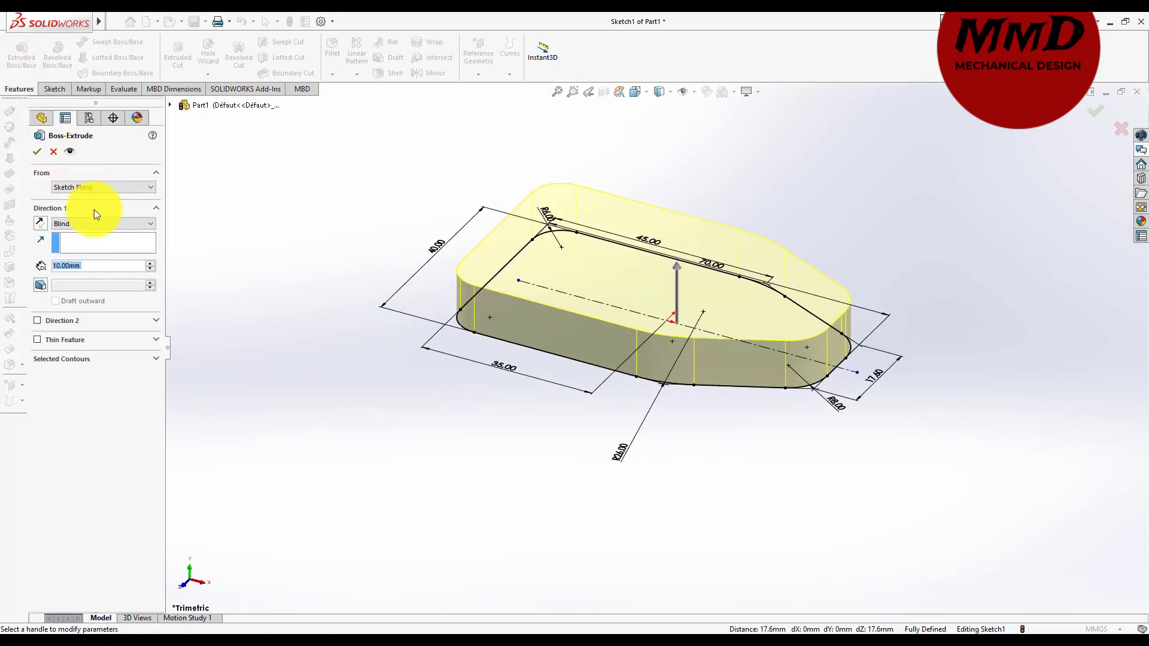
click(101, 223)
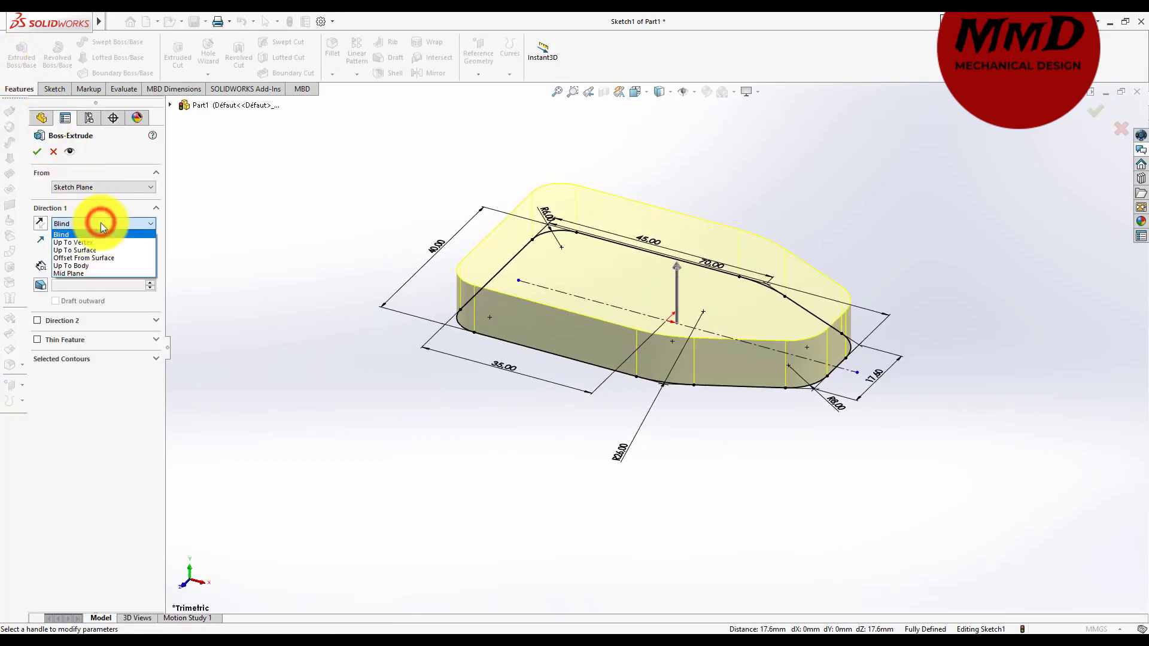
click(88, 272)
text(20)
key(Return)
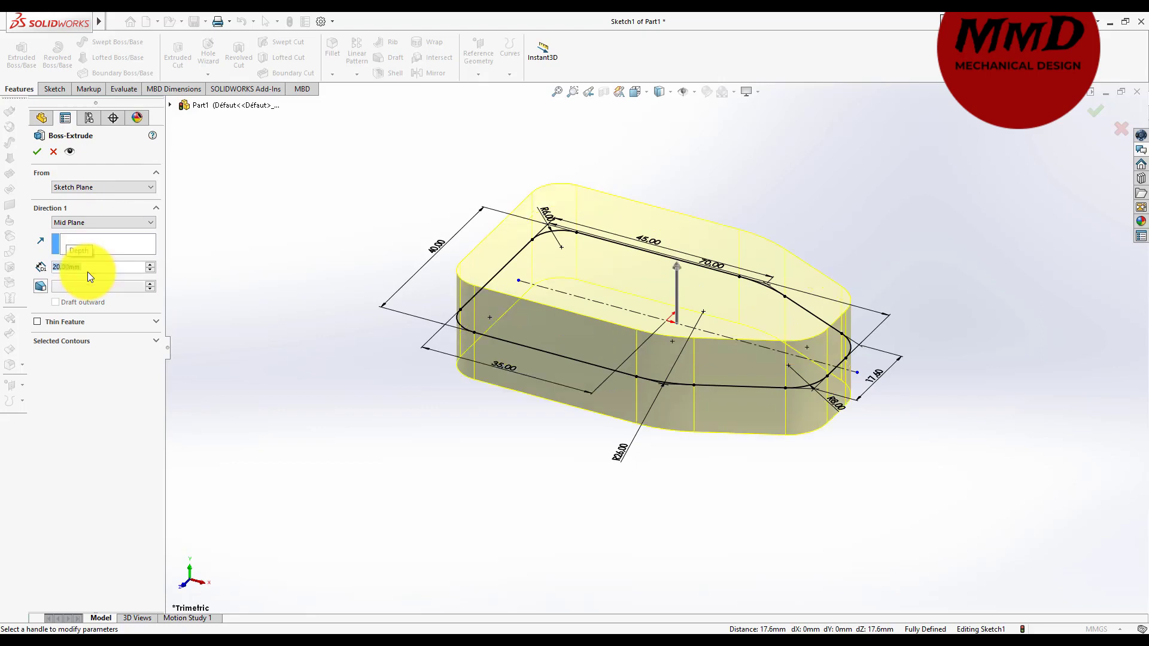
click(221, 284)
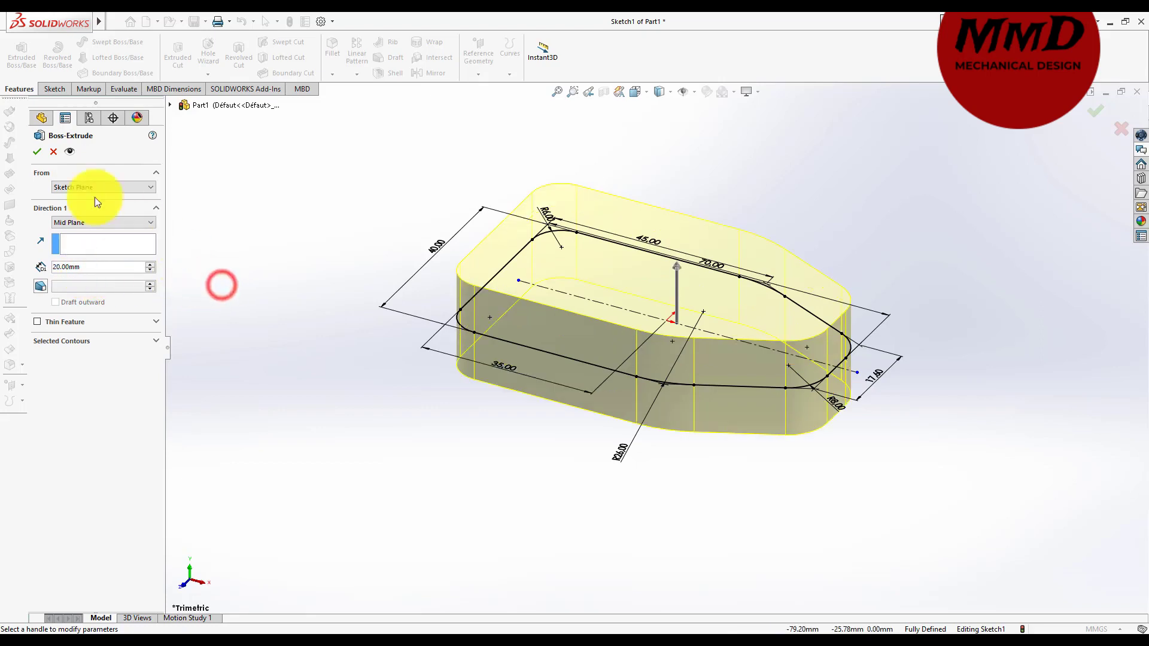
click(36, 153)
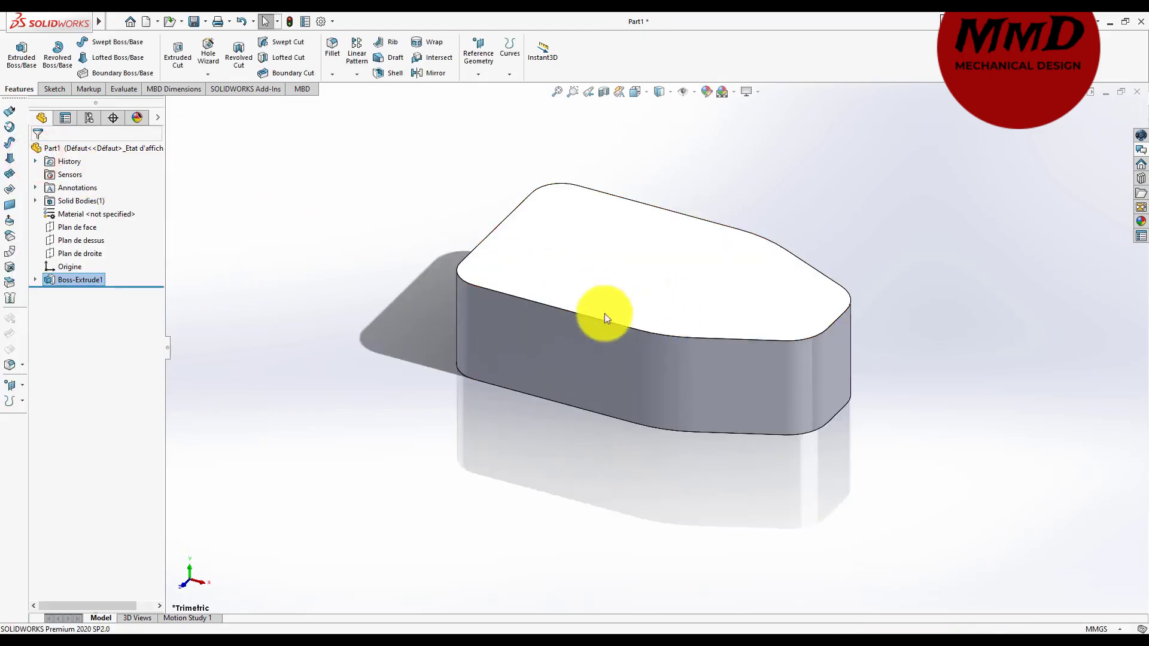
- Save the part as Steering and switch to a plain white scene
key(ctrl+s)
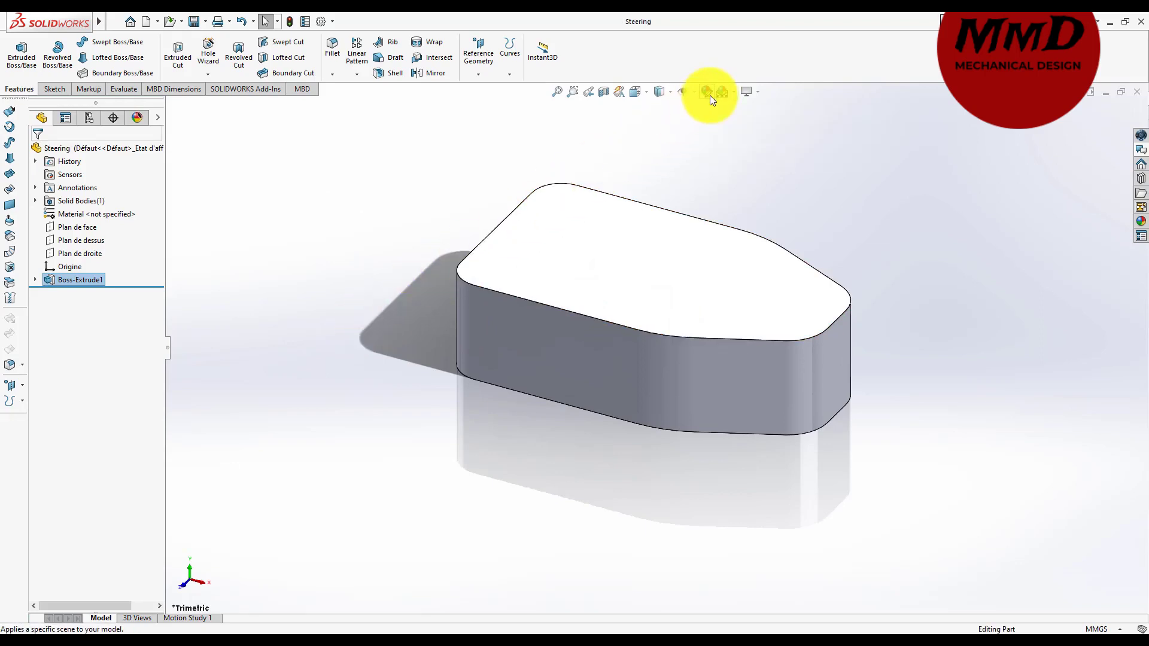
click(735, 90)
click(734, 118)
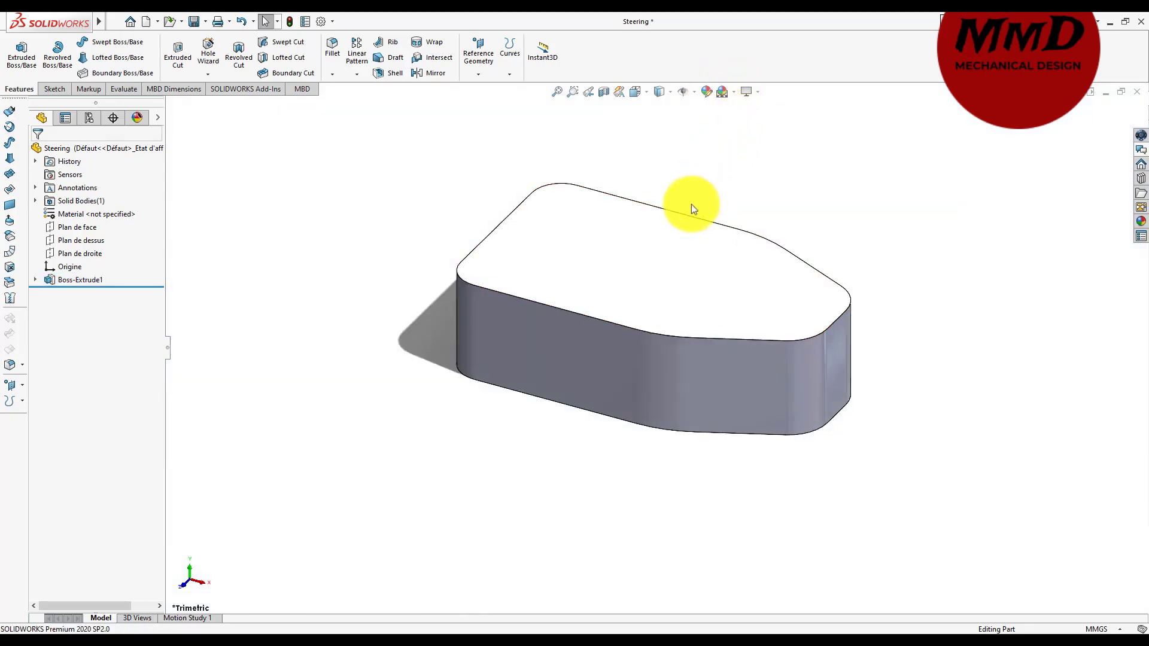
- Give the plate a polished steel appearance in dark grey (RGB 64, 64, 64)
click(665, 256)
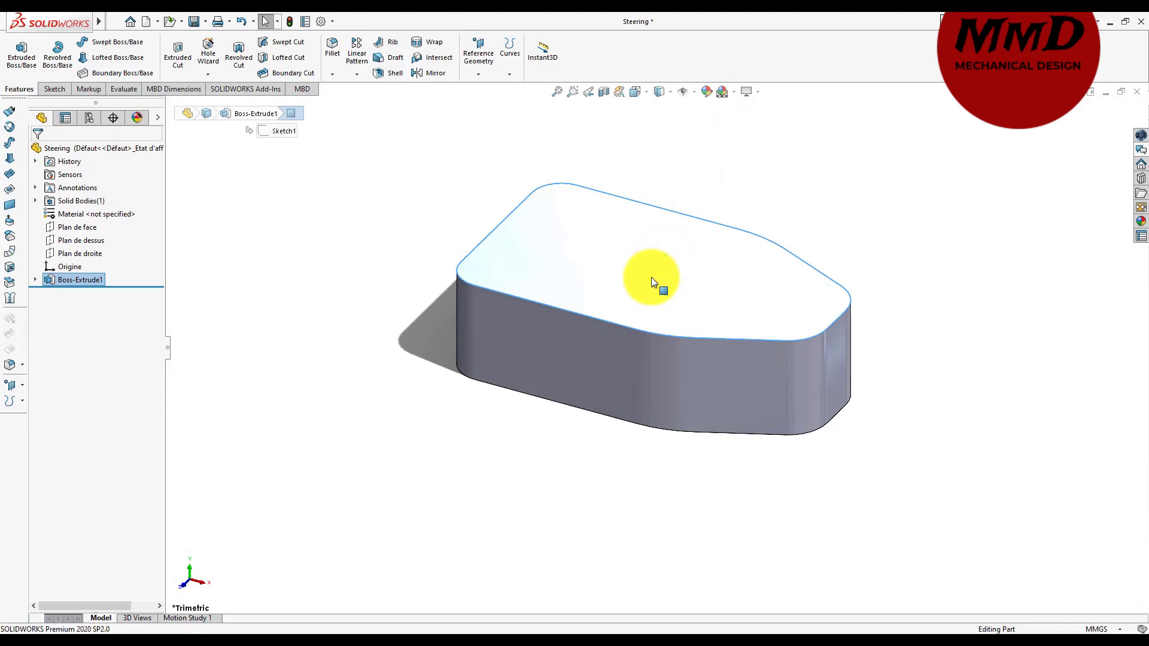
right_click(651, 278)
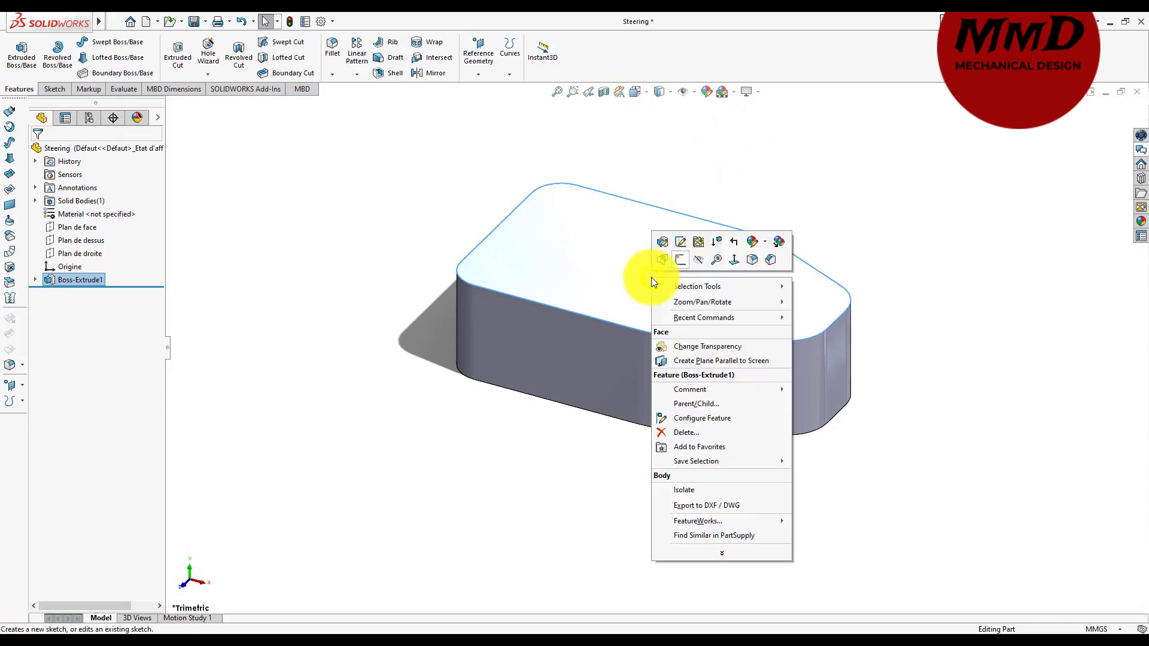
click(752, 241)
click(763, 271)
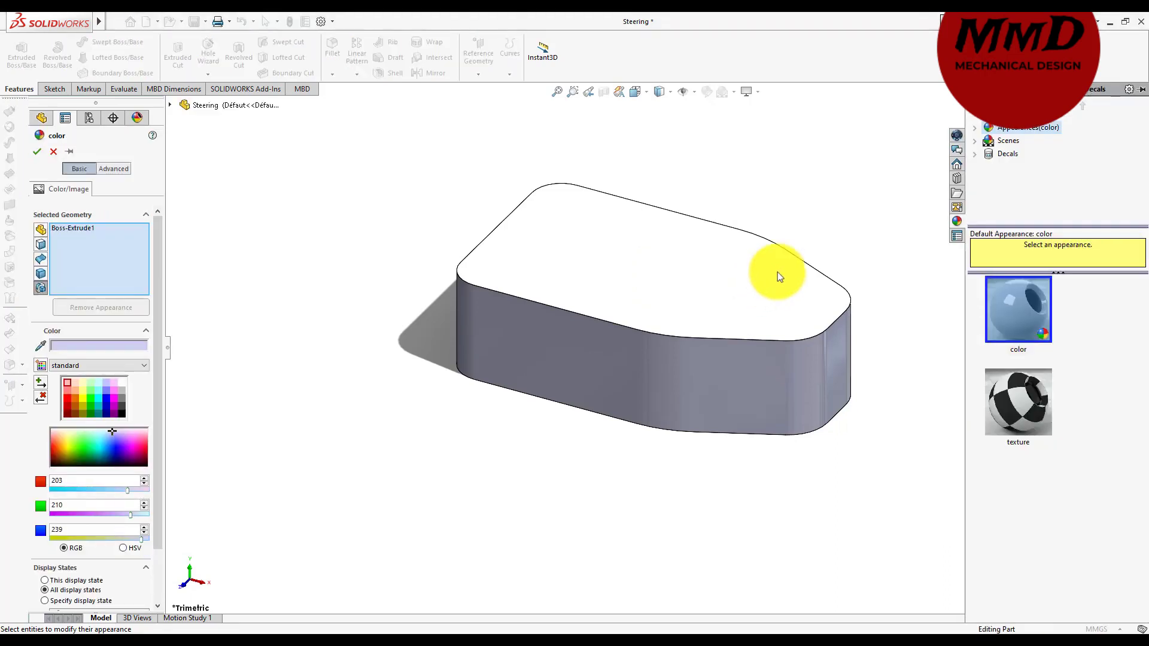
click(977, 129)
click(1018, 154)
click(1022, 333)
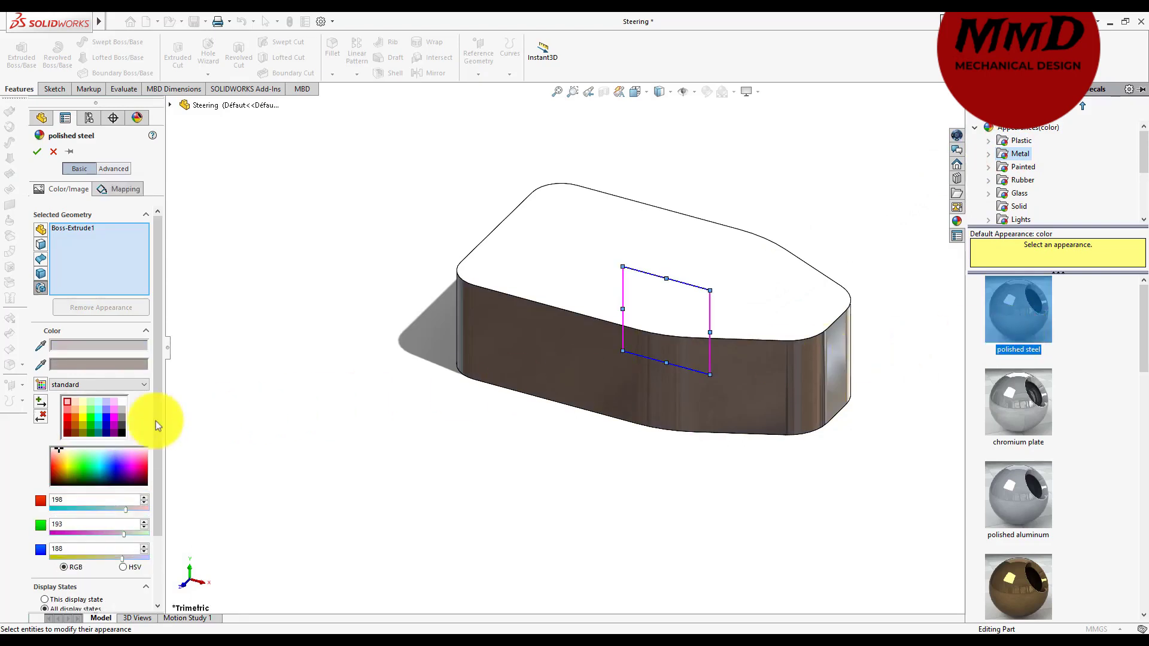
click(124, 426)
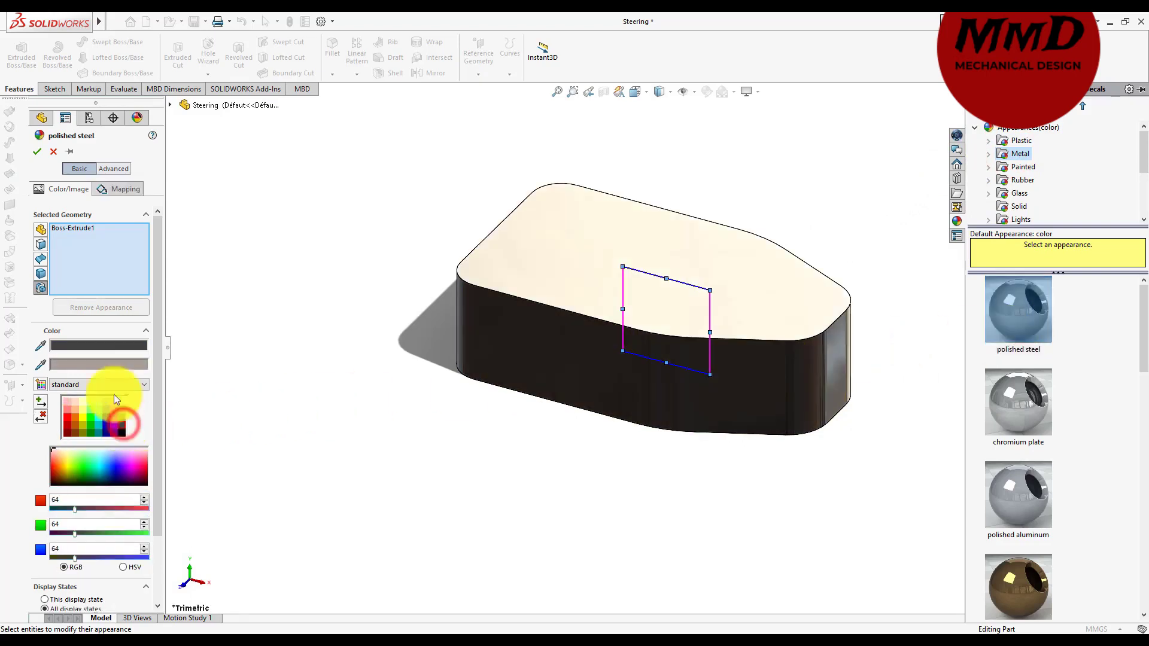
click(37, 151)
middle_drag(453, 397, 834, 451)
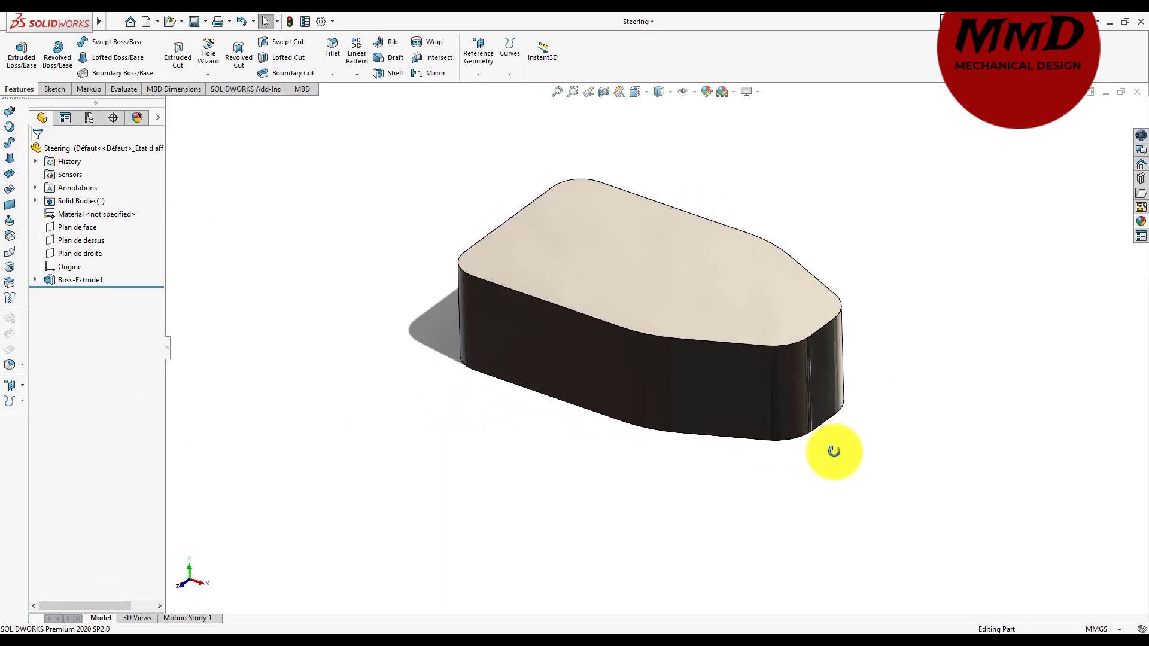
- Start Sketch2 on the plate's long side face, viewed normal to it
click(565, 369)
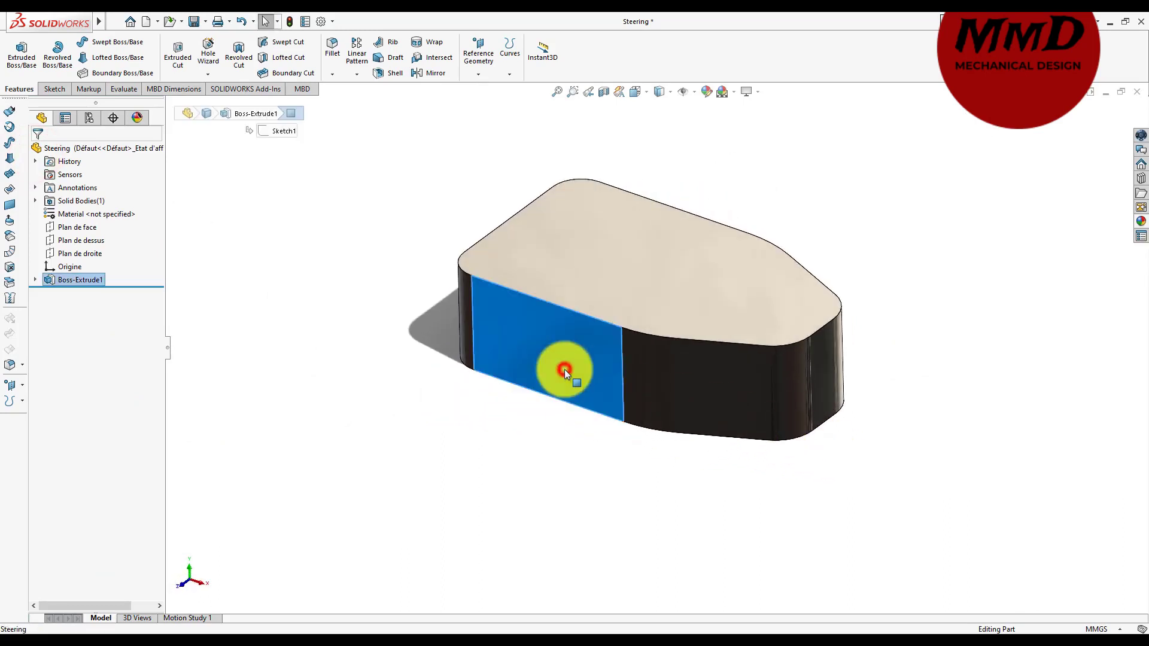
click(672, 336)
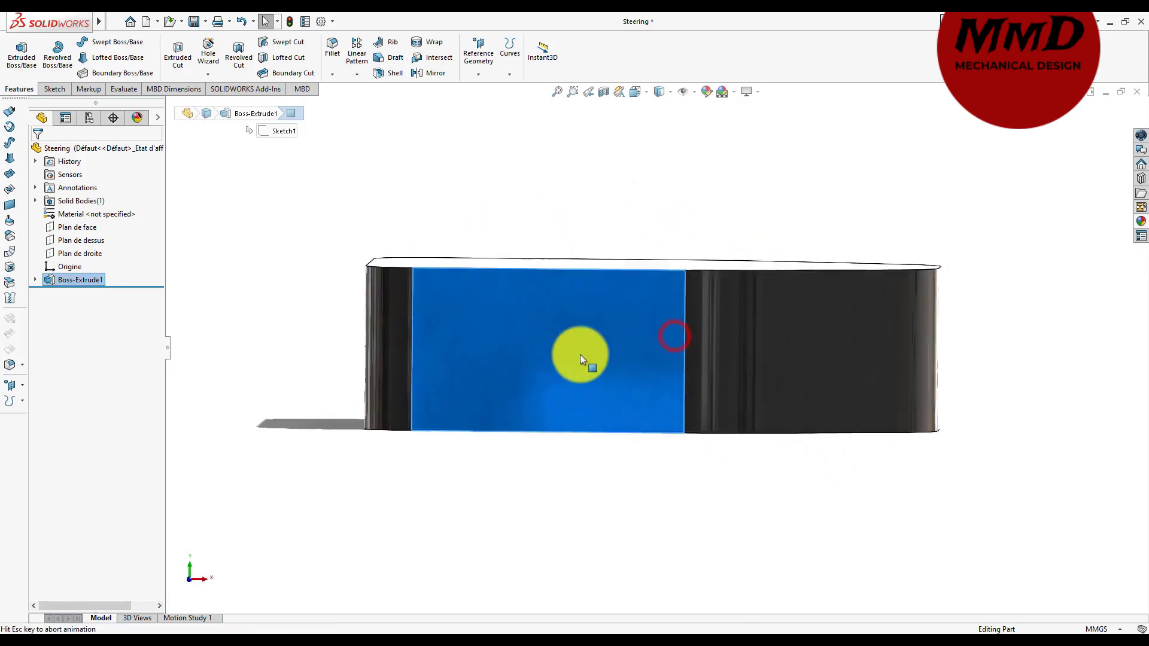
right_click(574, 356)
key(Escape)
click(605, 340)
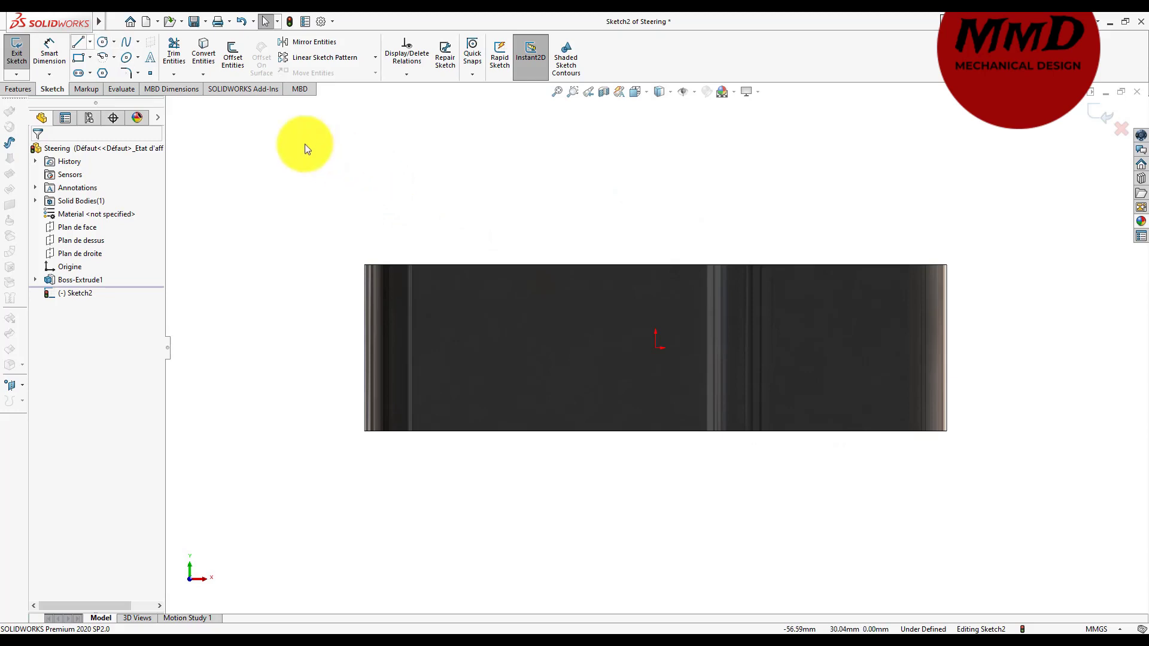
- Draw a short line from the face's top-left corner along the top edge
click(80, 50)
scroll(324, 234, down, 2)
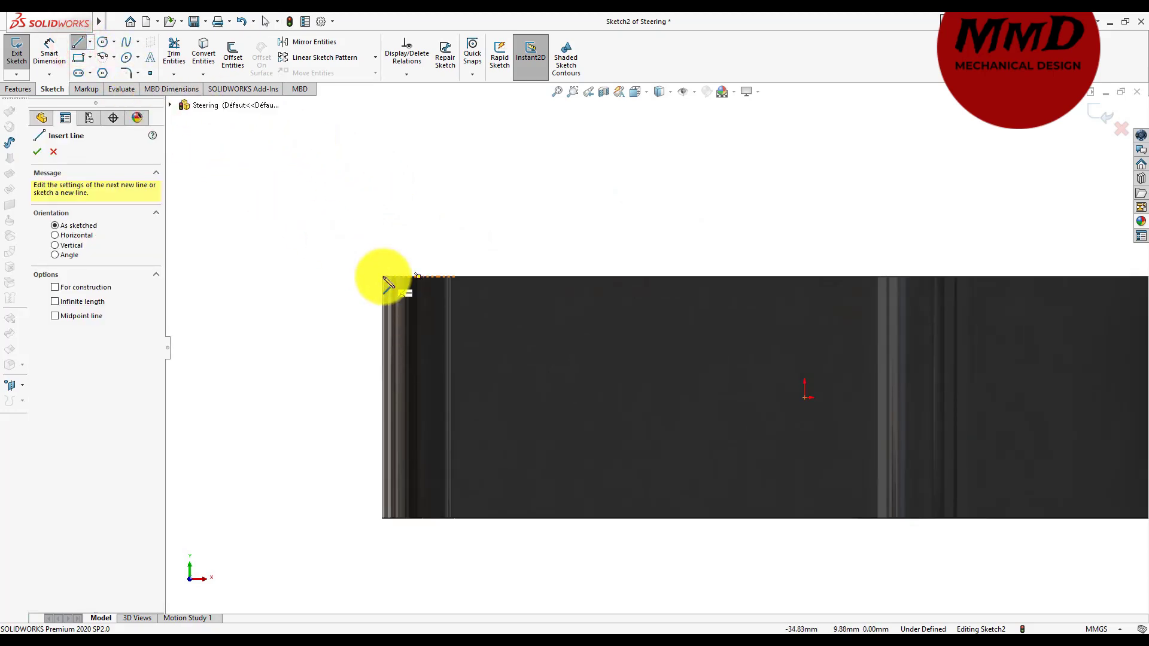
click(383, 277)
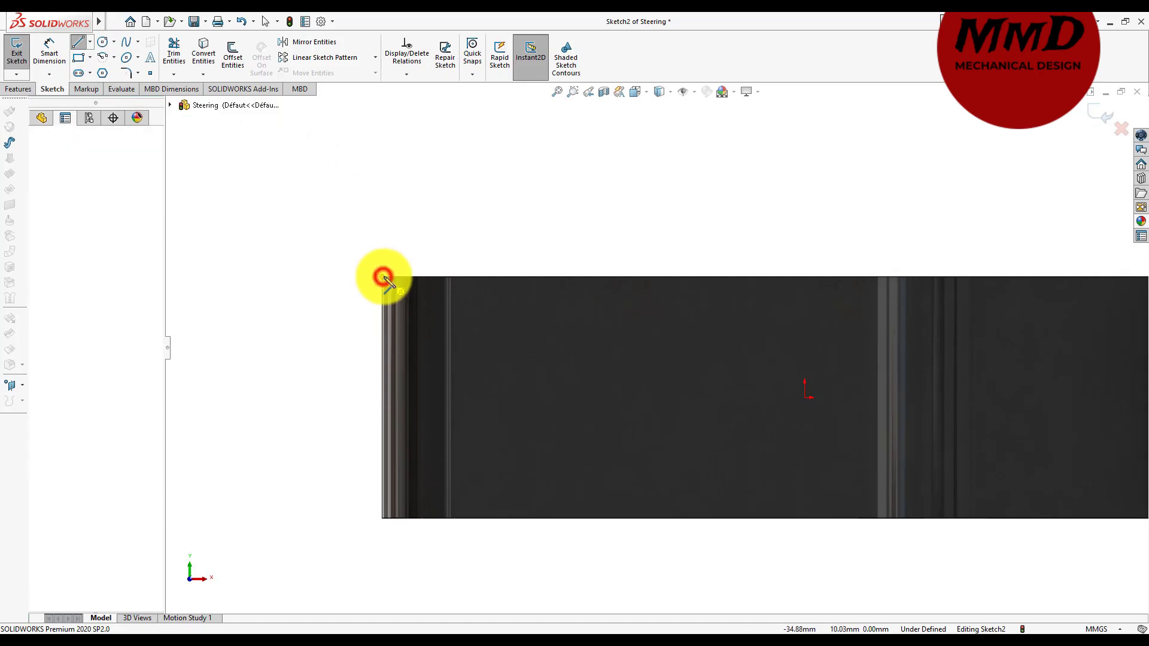
click(504, 279)
right_click(533, 209)
click(538, 213)
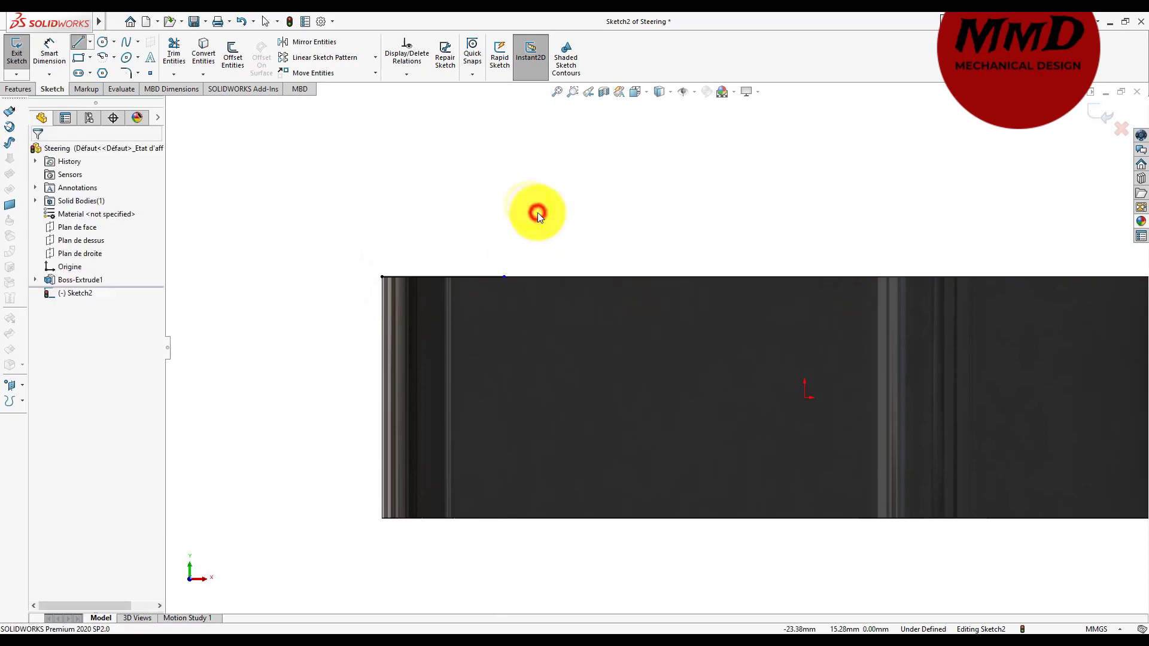
click(112, 56)
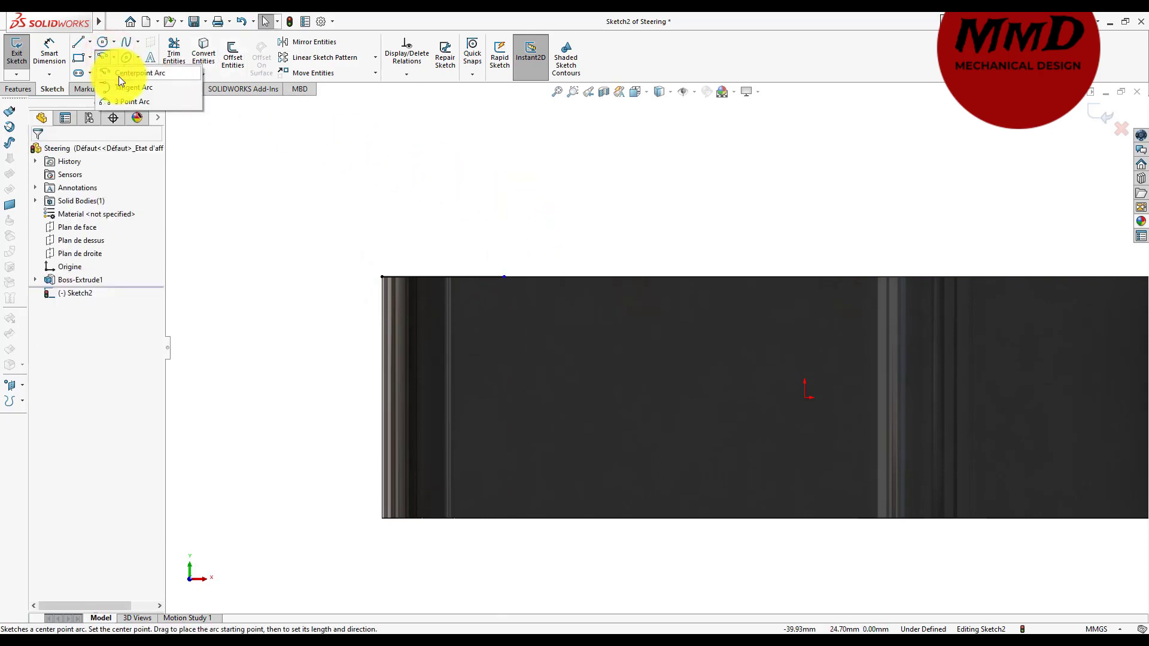
- Draw a downward semicircular centre-point arc along the top edge from the line's end
click(118, 76)
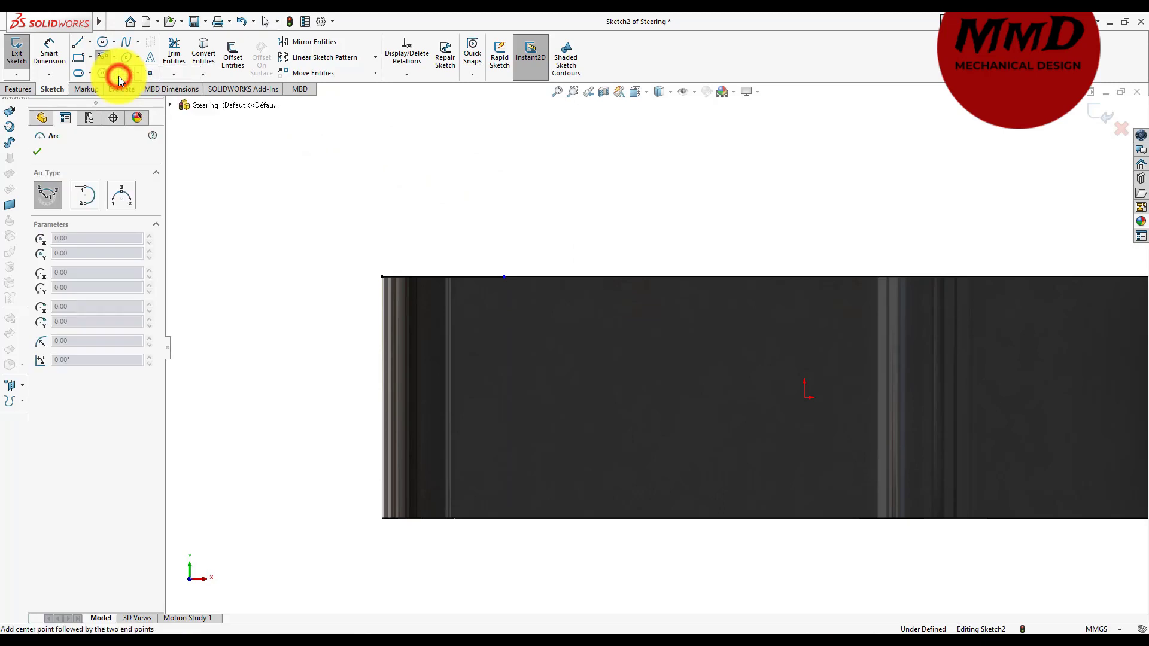
click(613, 252)
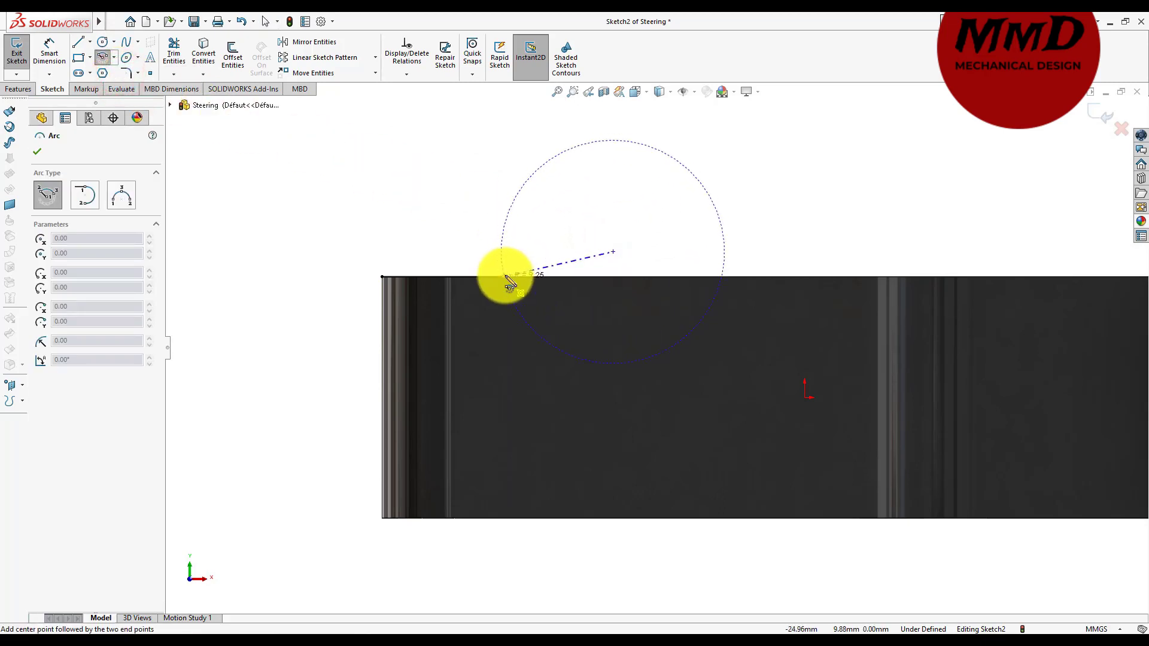
click(506, 277)
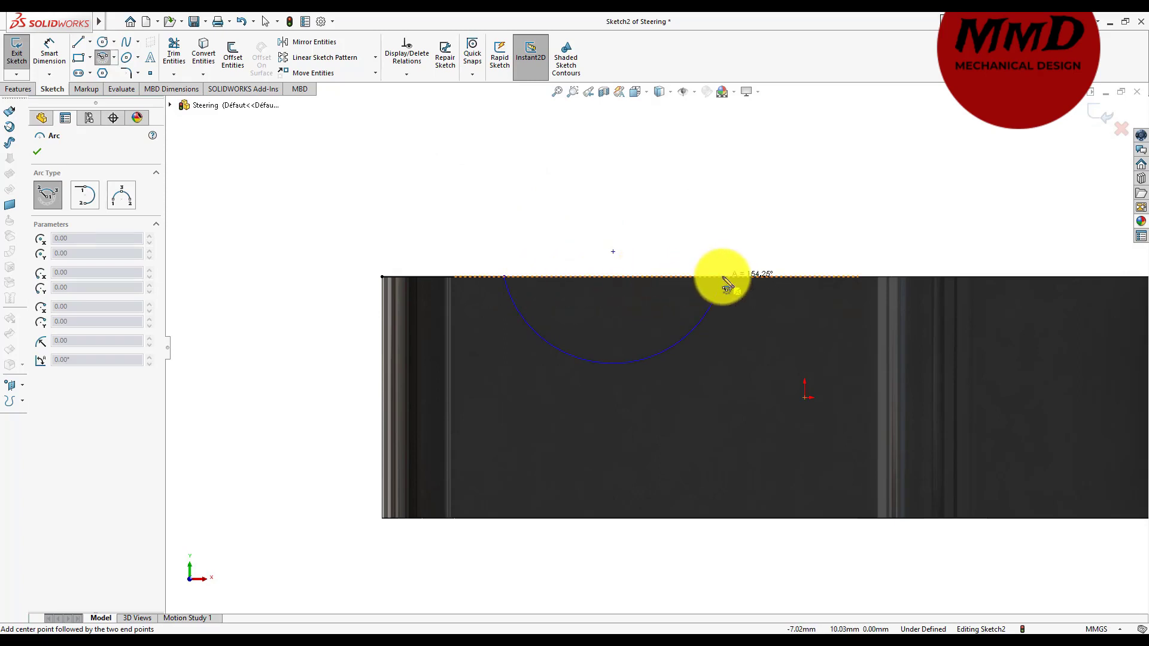
click(724, 278)
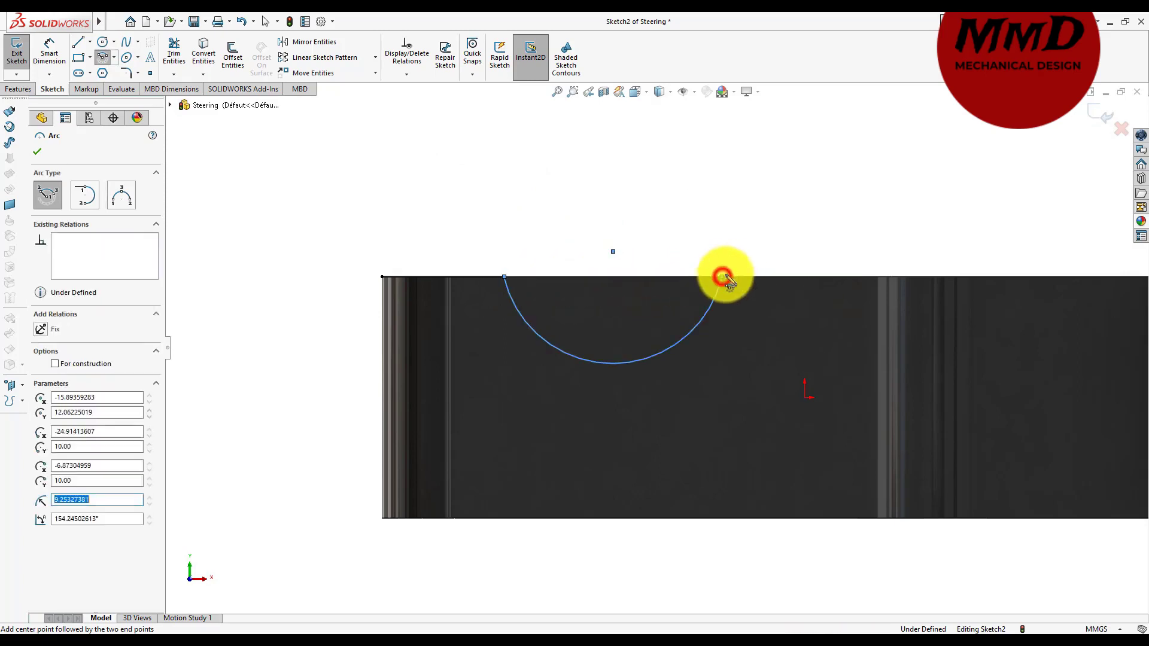
right_click(760, 254)
click(777, 258)
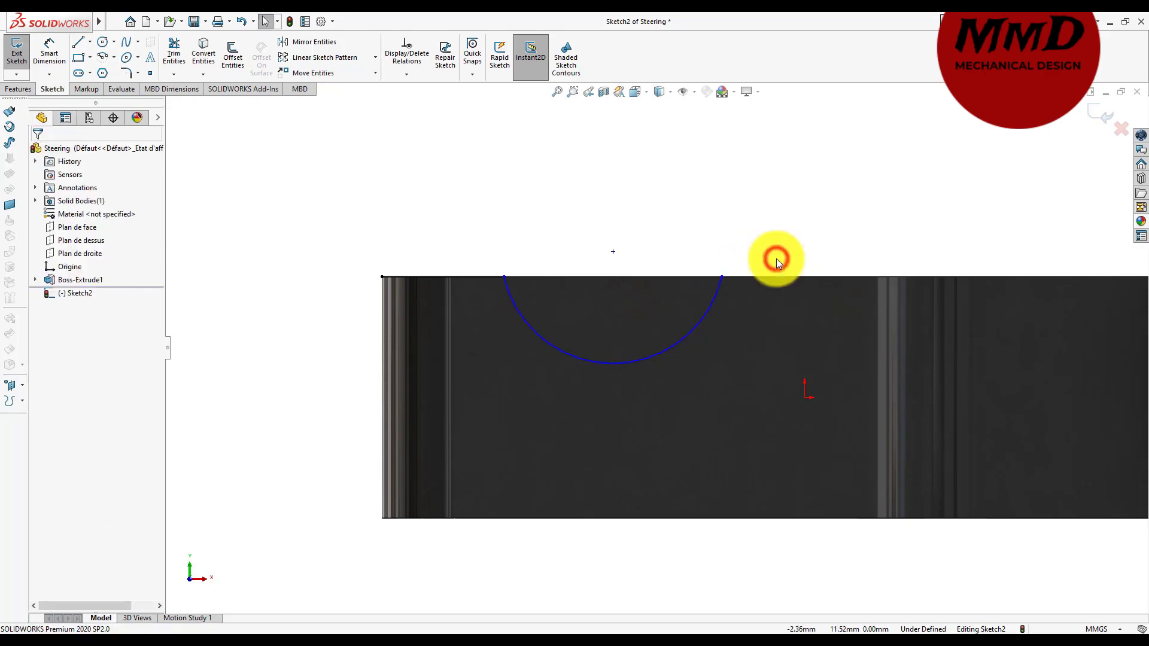
click(533, 190)
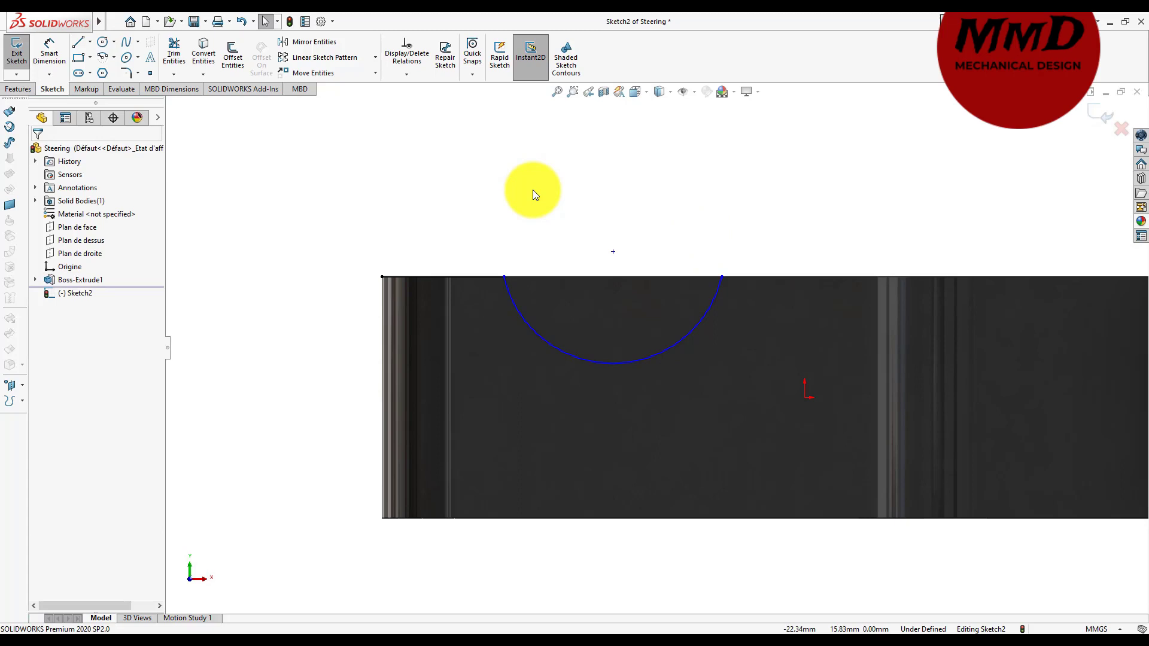
- Draw a line along the top edge from the right corner to the arc's end
click(78, 42)
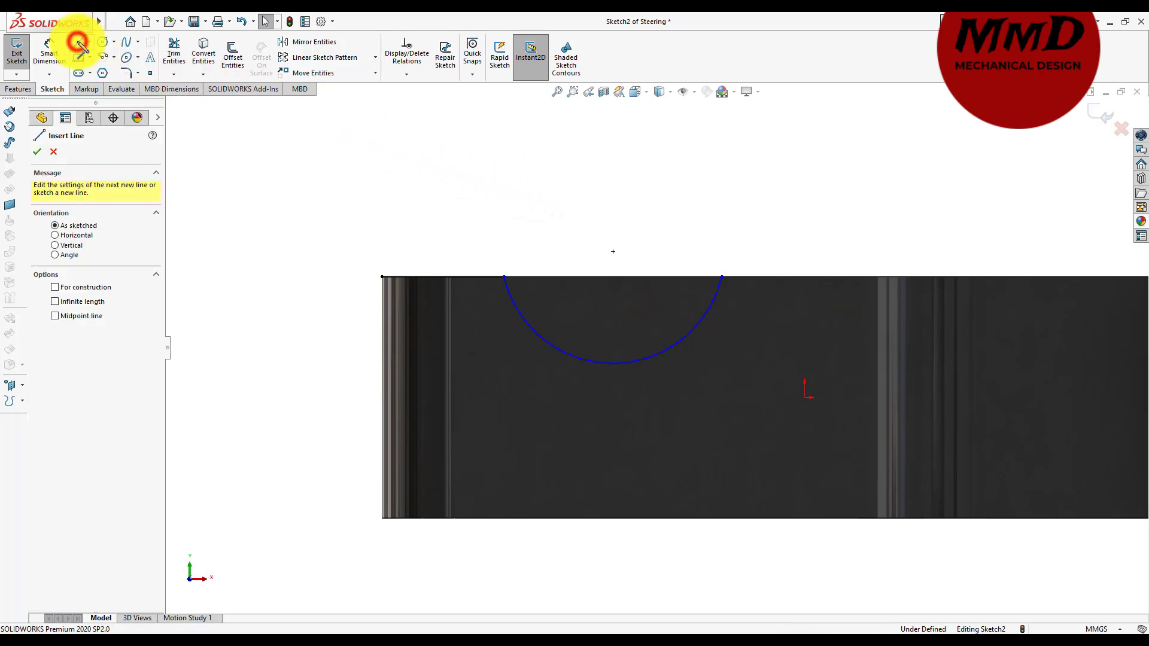
scroll(653, 347, up, 1)
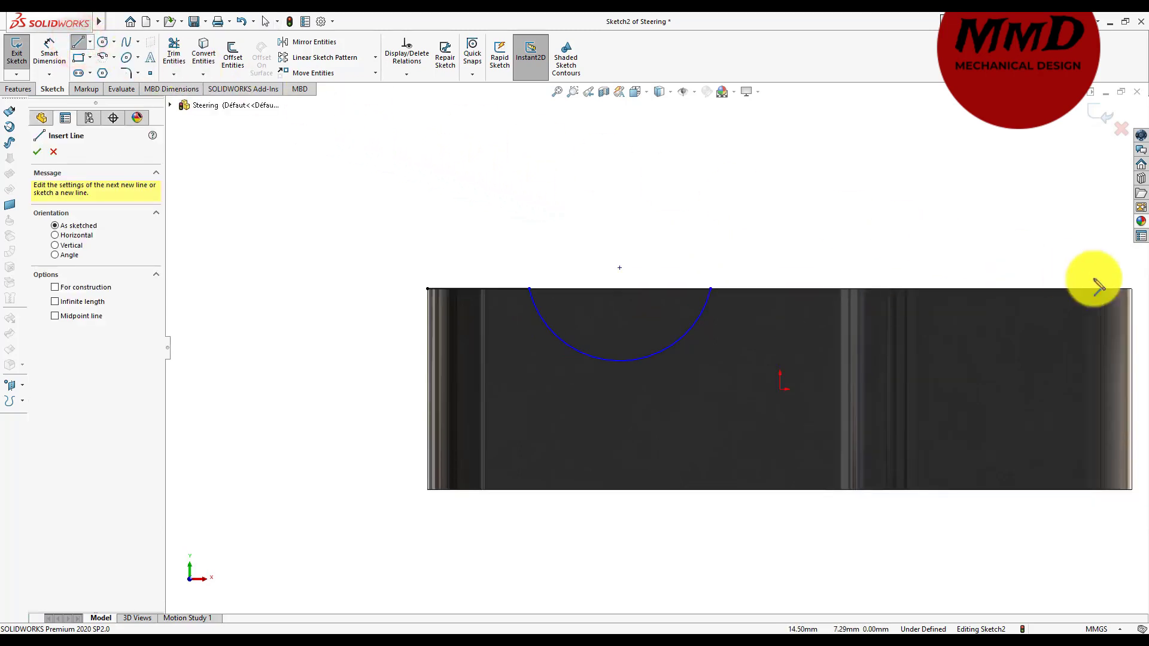
click(1136, 295)
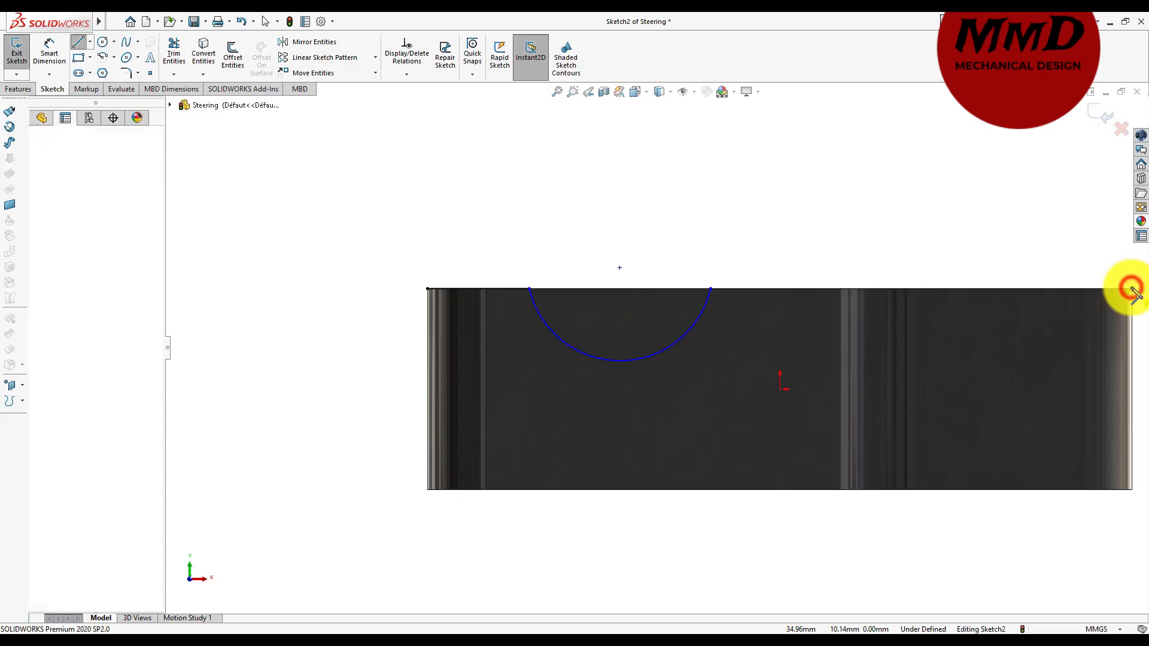
click(711, 290)
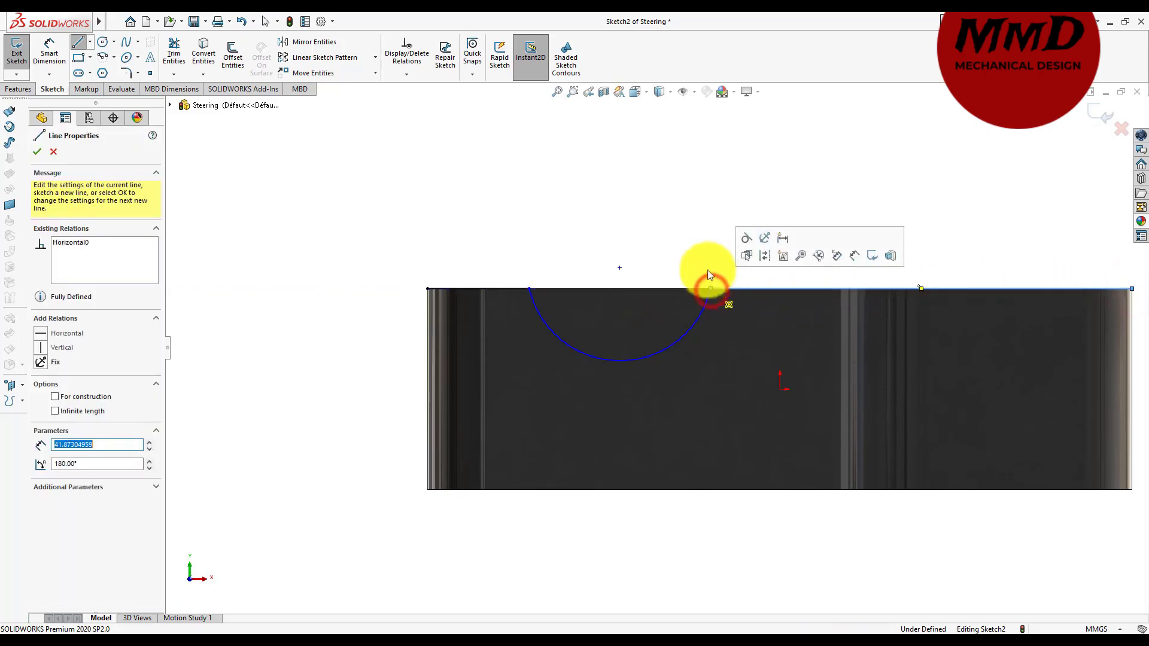
right_click(702, 239)
click(724, 249)
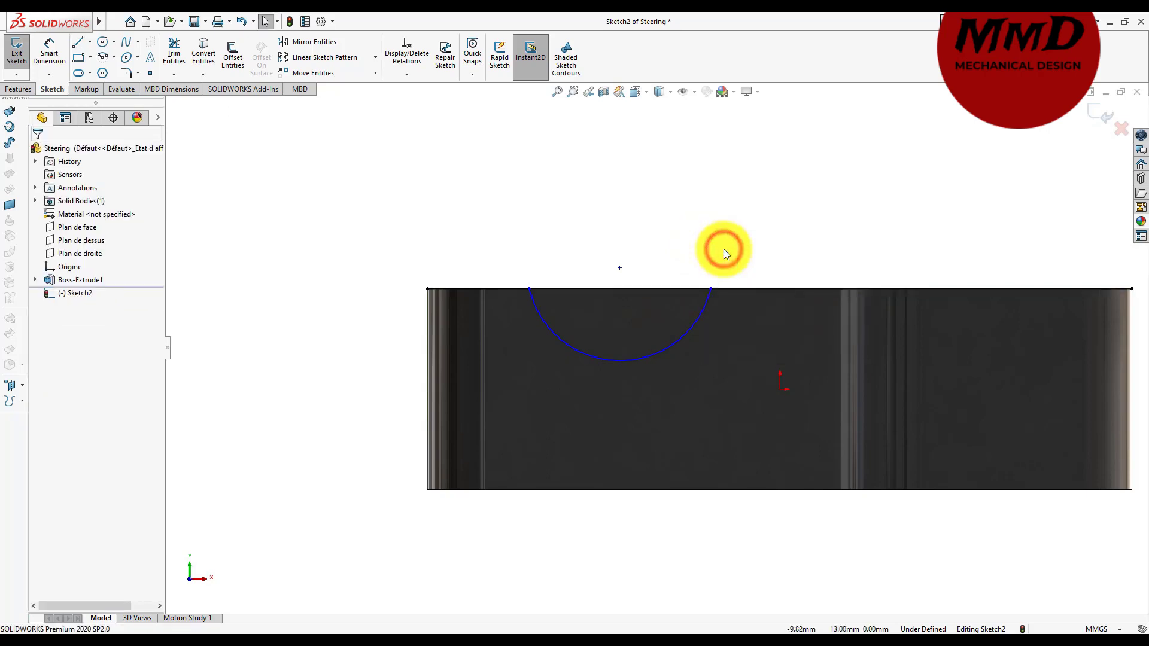
- Dimension the left top-edge segment at 11.10 and the arc radius at R12.50
right_drag(293, 187, 300, 157)
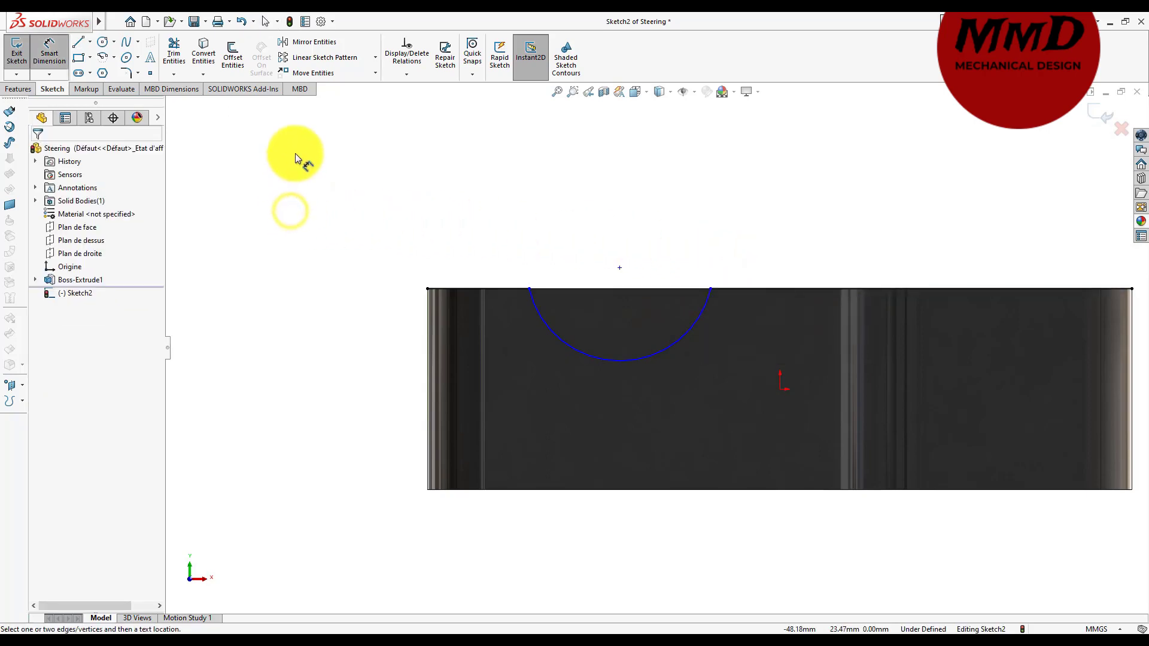
click(466, 286)
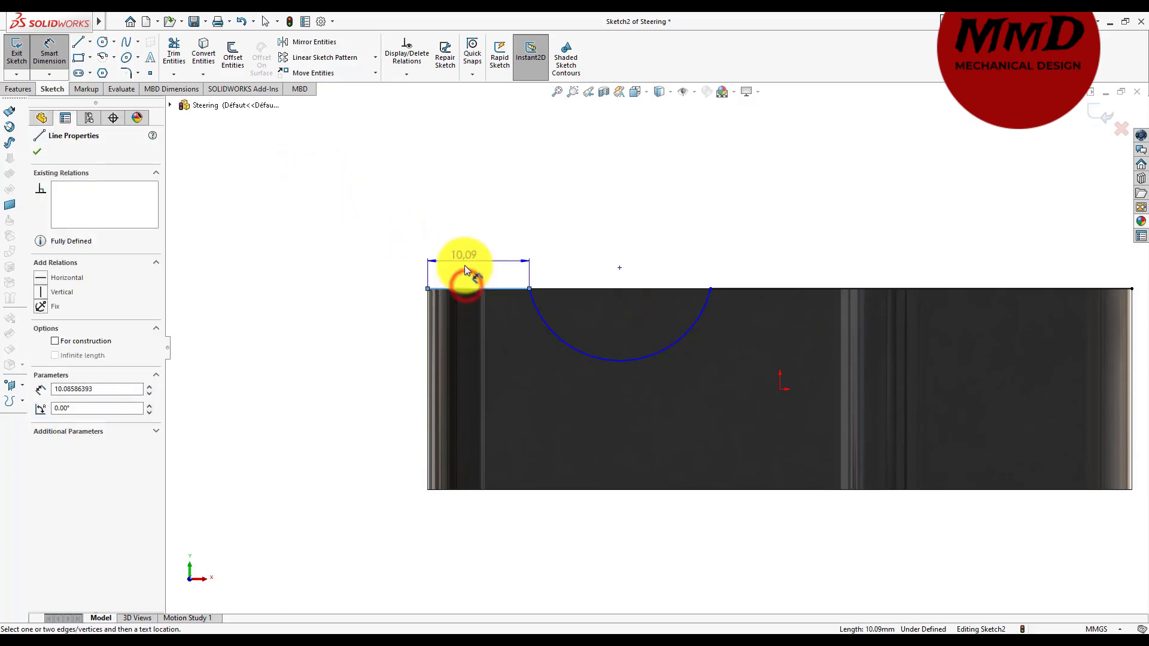
click(462, 246)
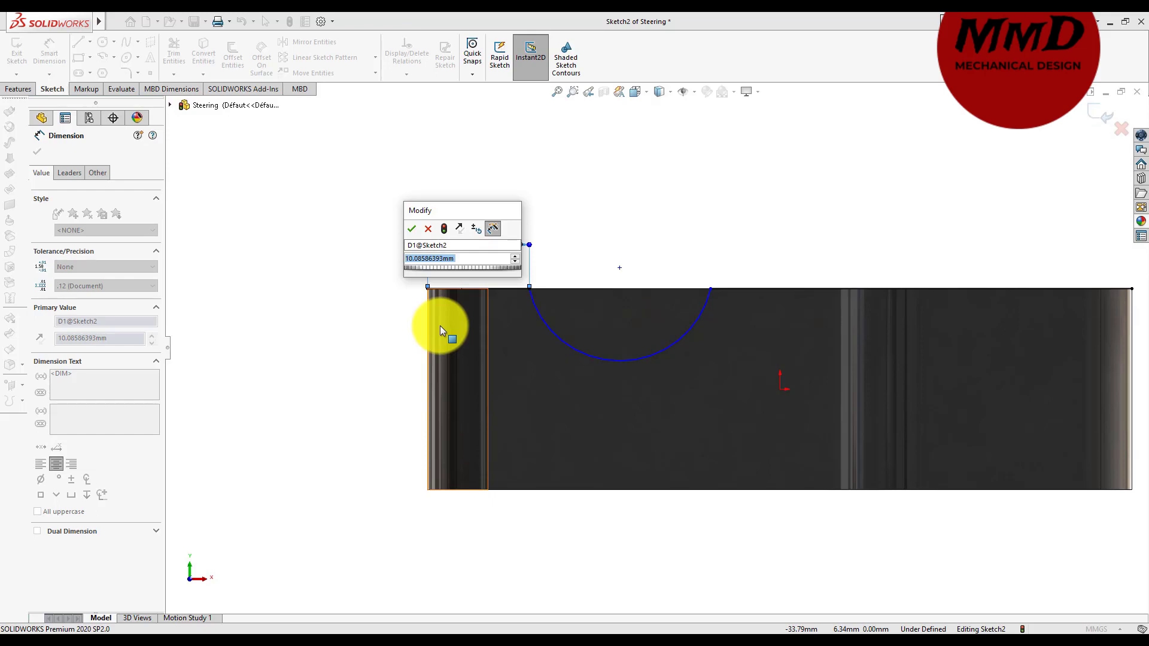
key(Return)
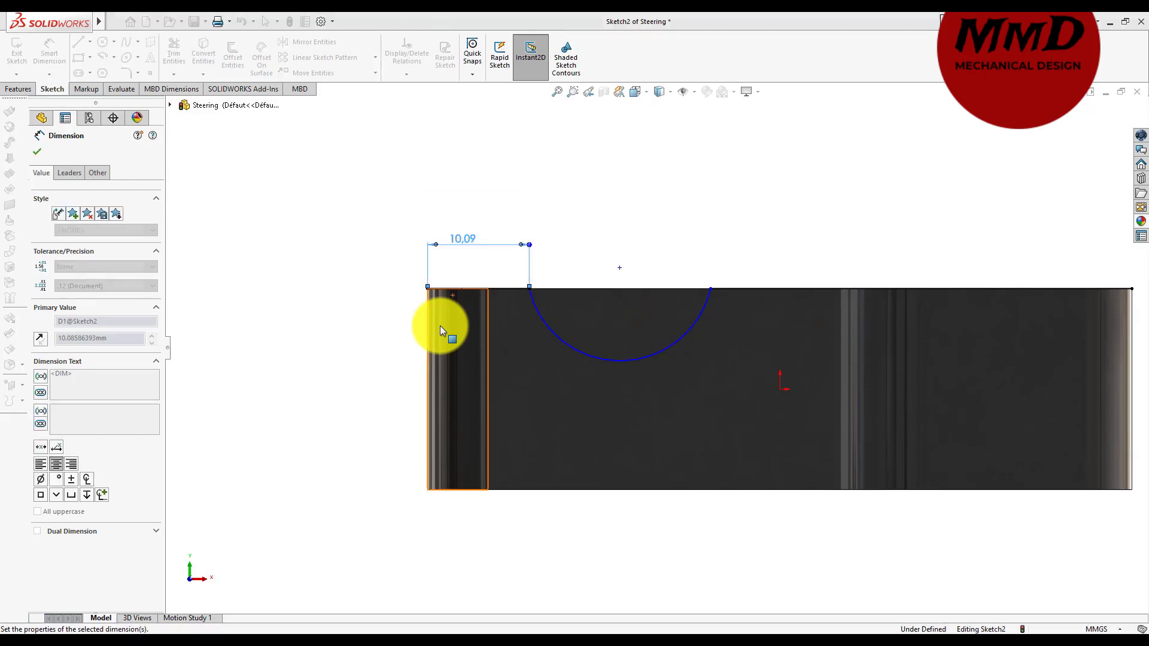
click(625, 347)
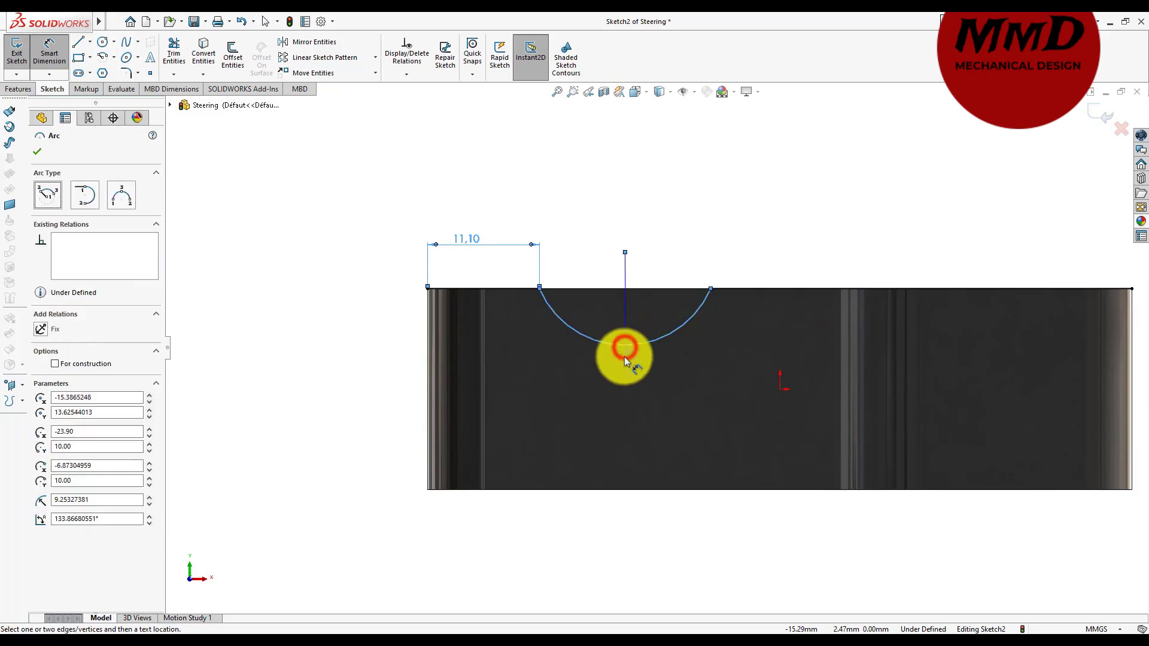
click(608, 569)
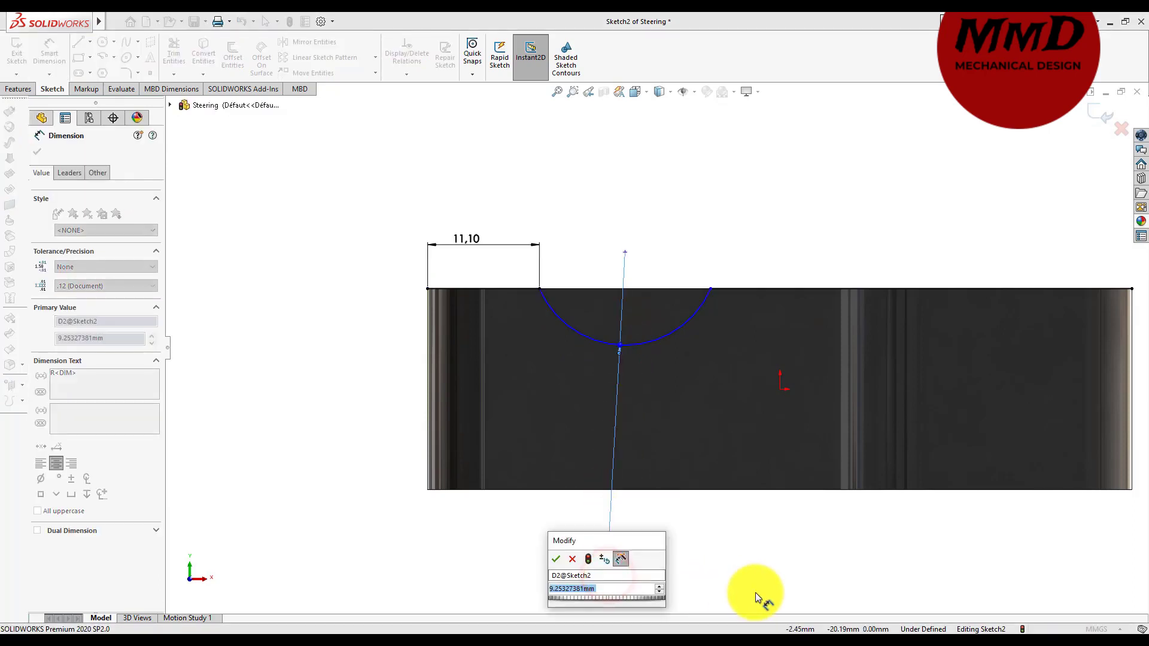
text(12.5)
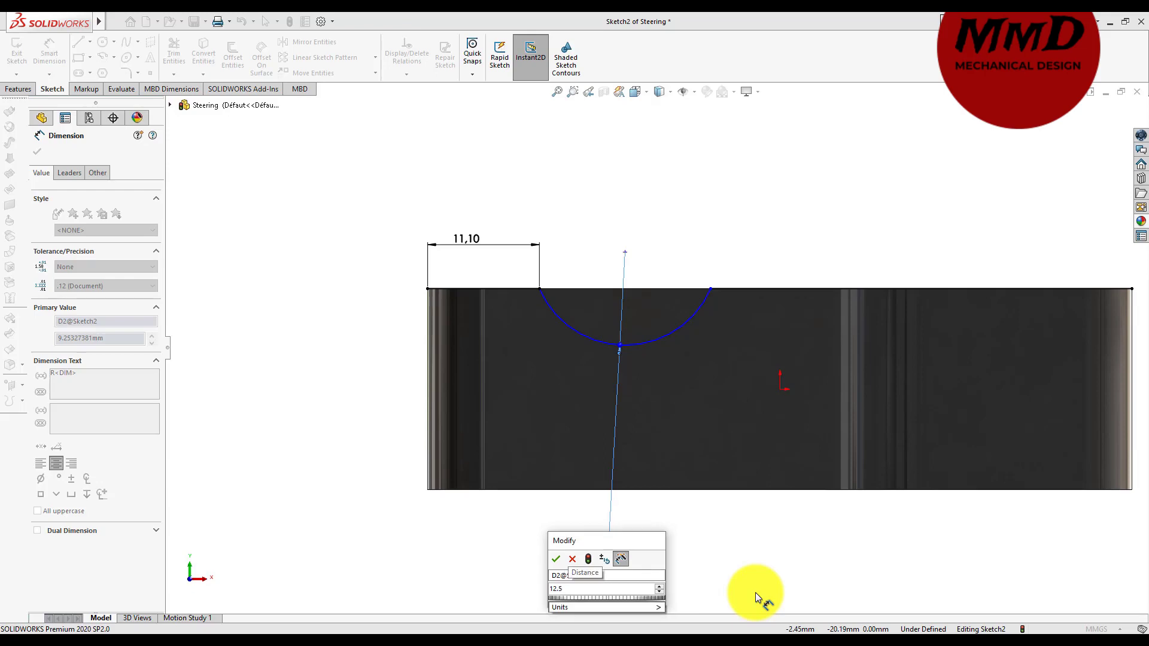
key(Escape)
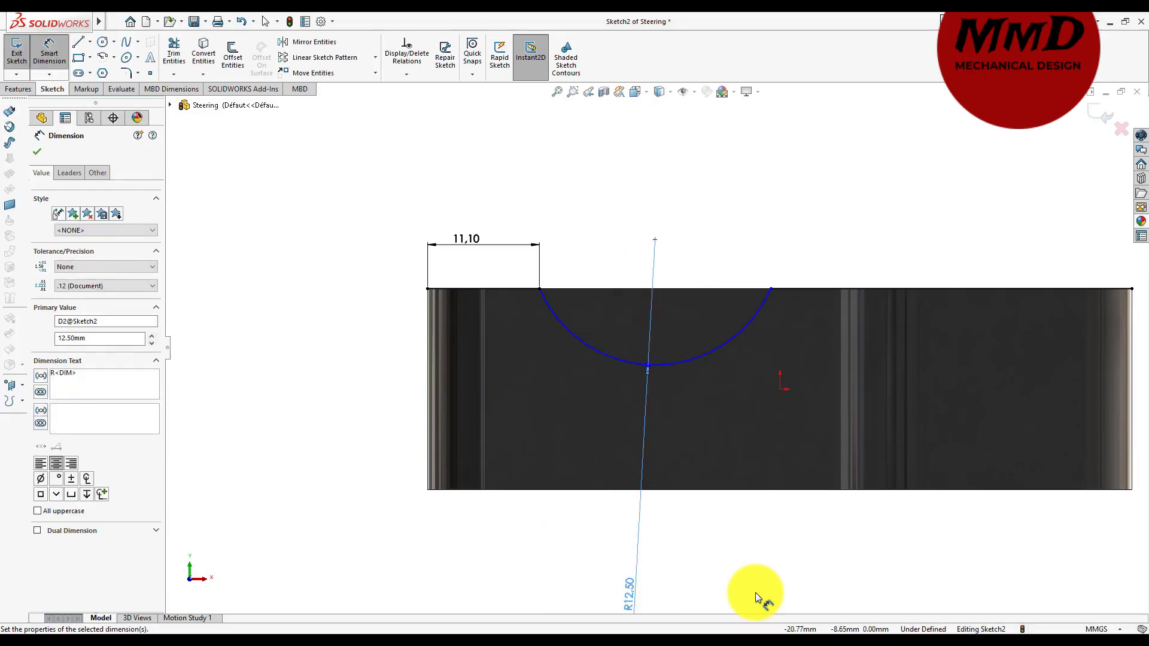
click(324, 300)
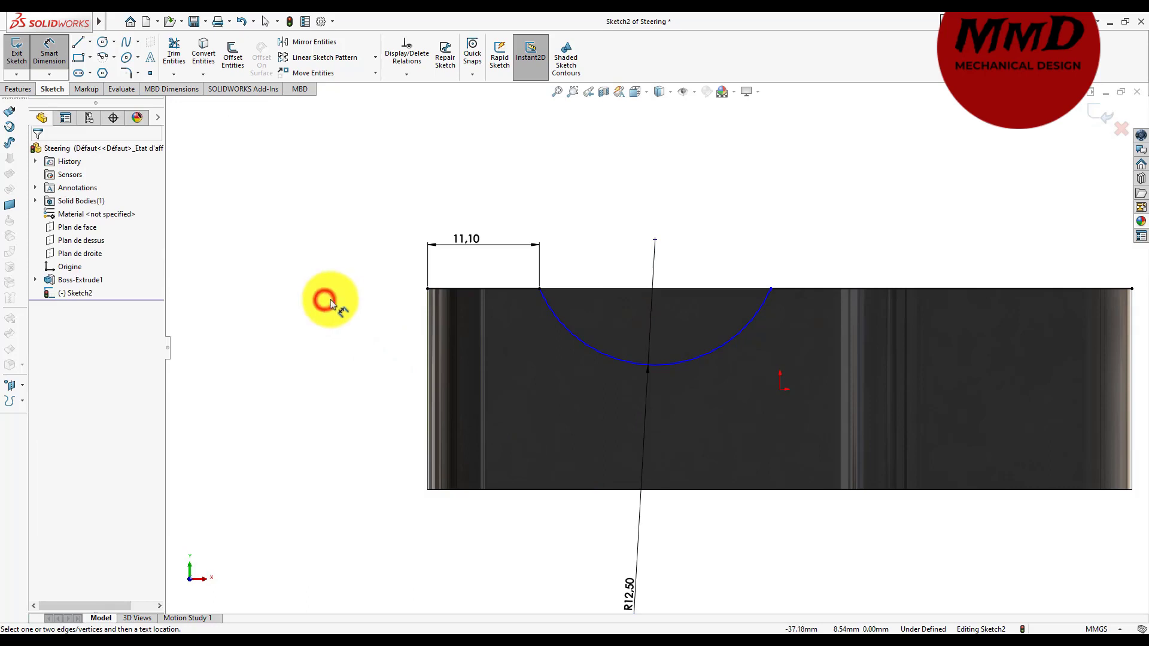
- Set the arc centre 4.75 mm above the part's top-left corner
click(427, 289)
click(656, 242)
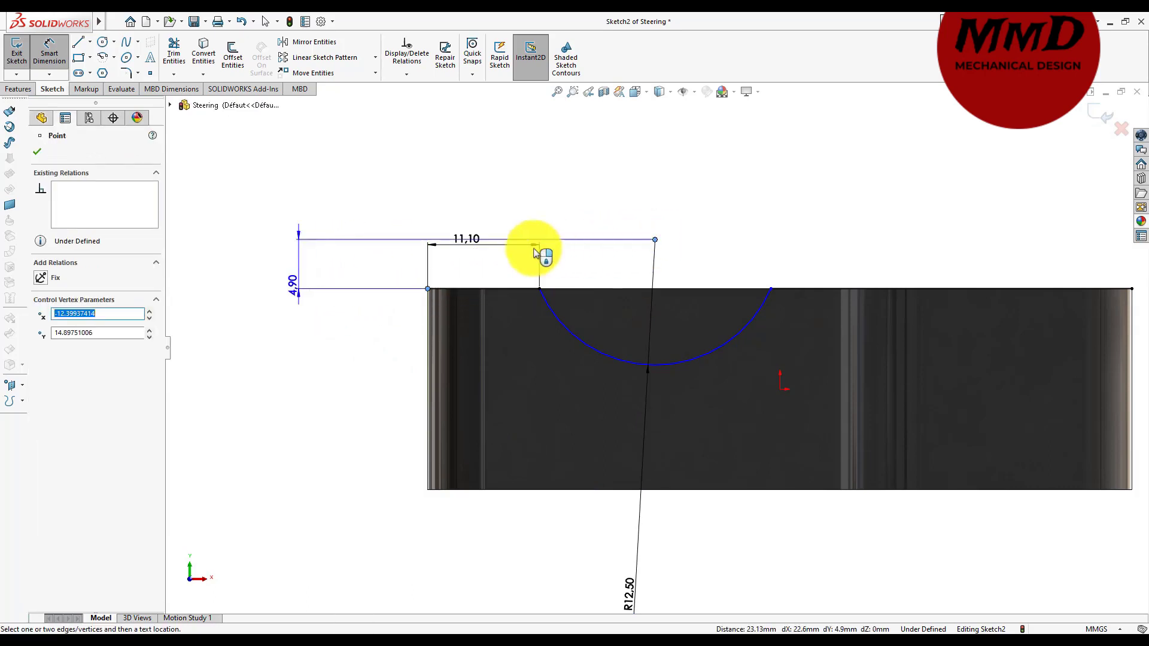
click(280, 268)
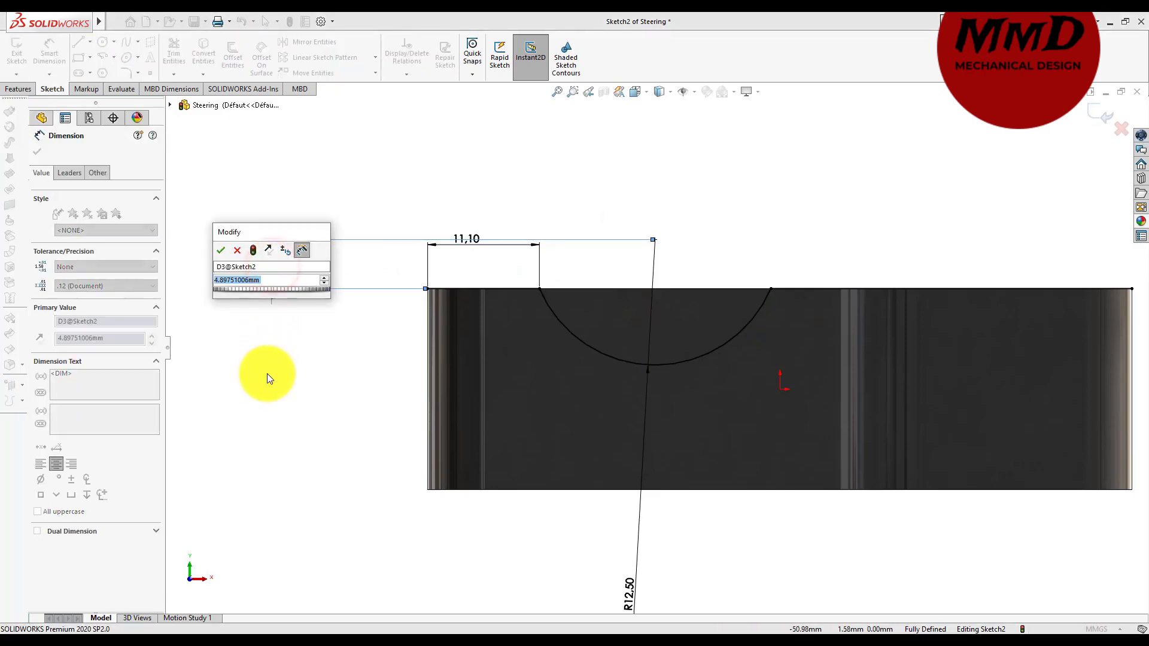
text(4.)
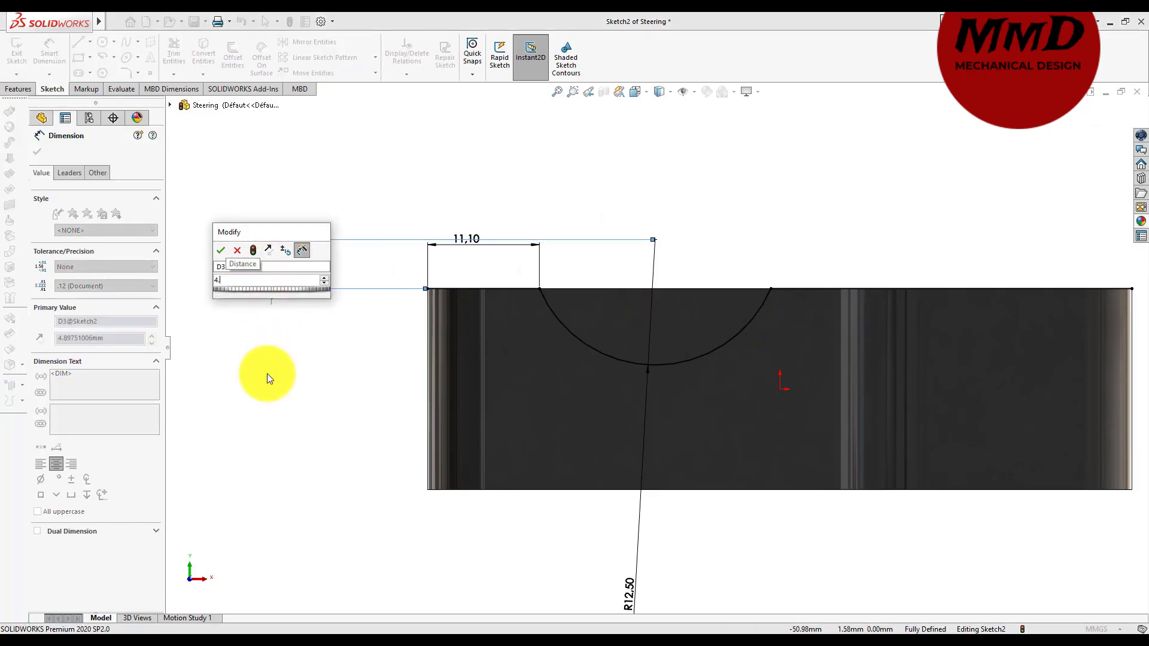
text(75)
key(Return)
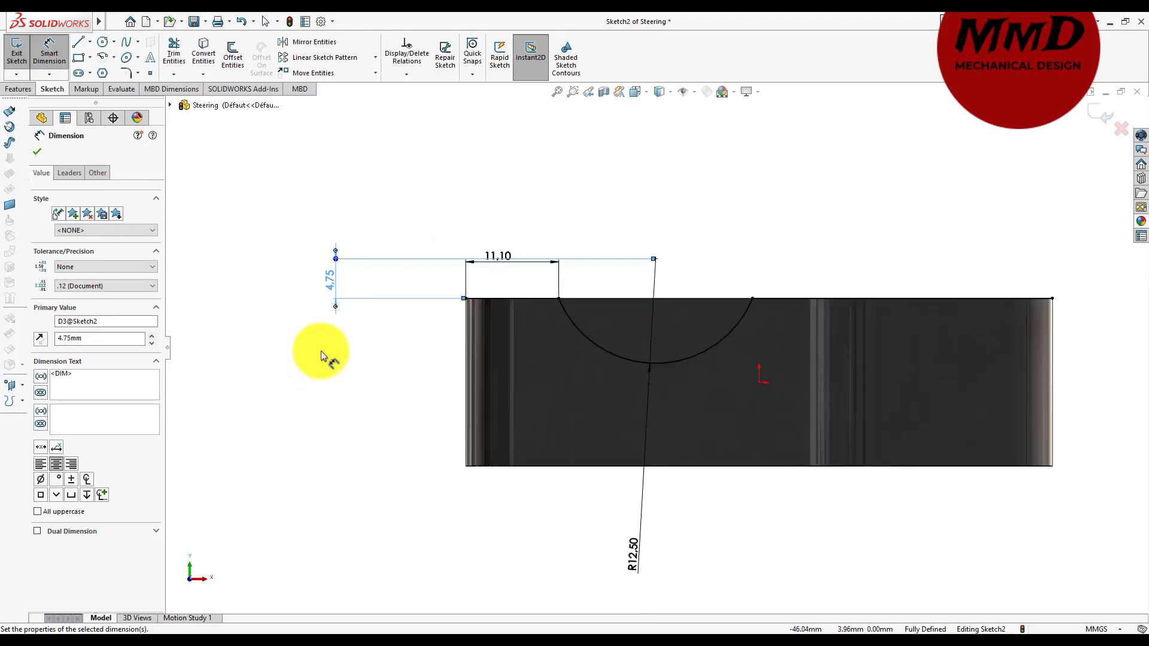
click(321, 350)
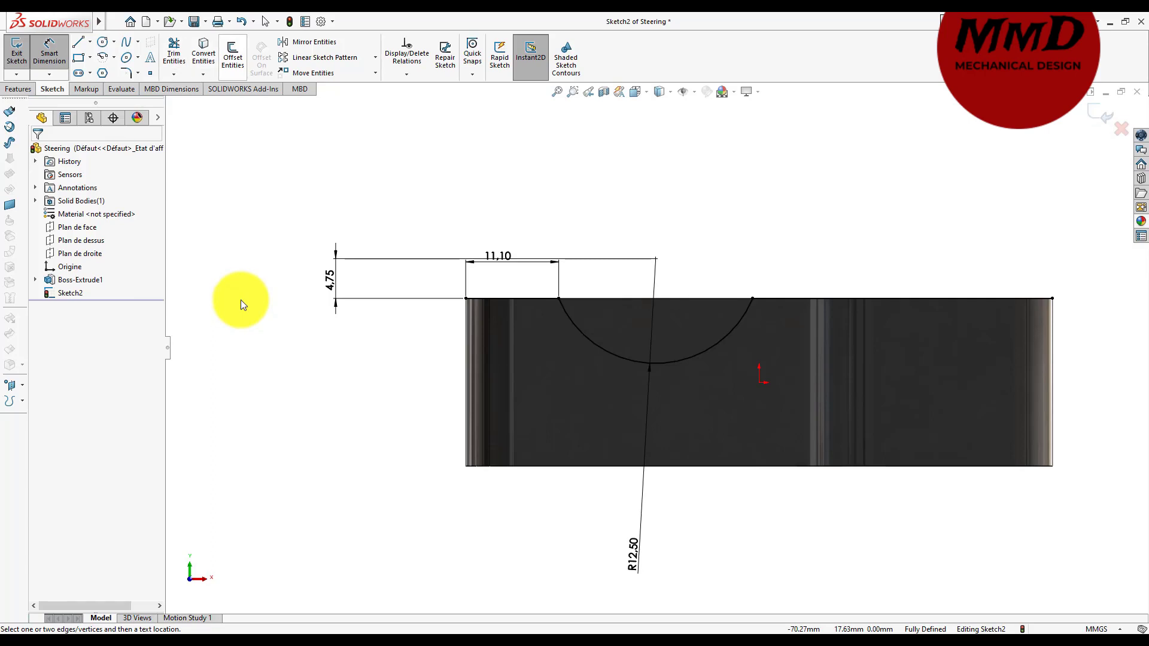
- Offset the top edge-and-arc chain 4.00 mm downward with Offset Entities
click(238, 54)
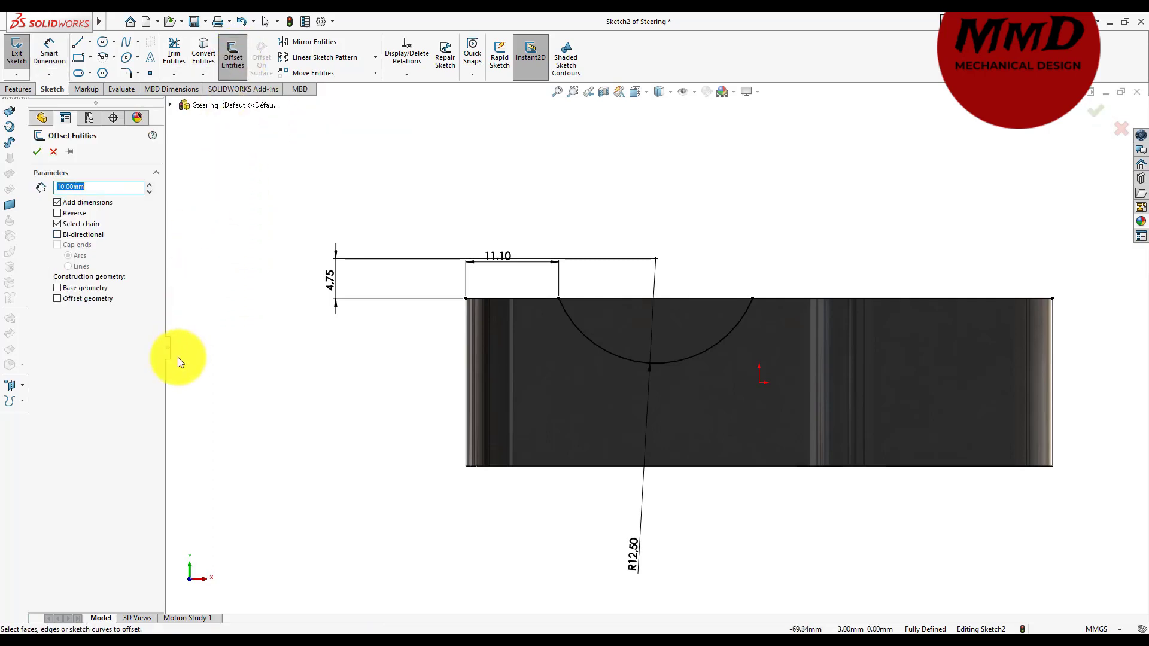
text(4)
click(501, 299)
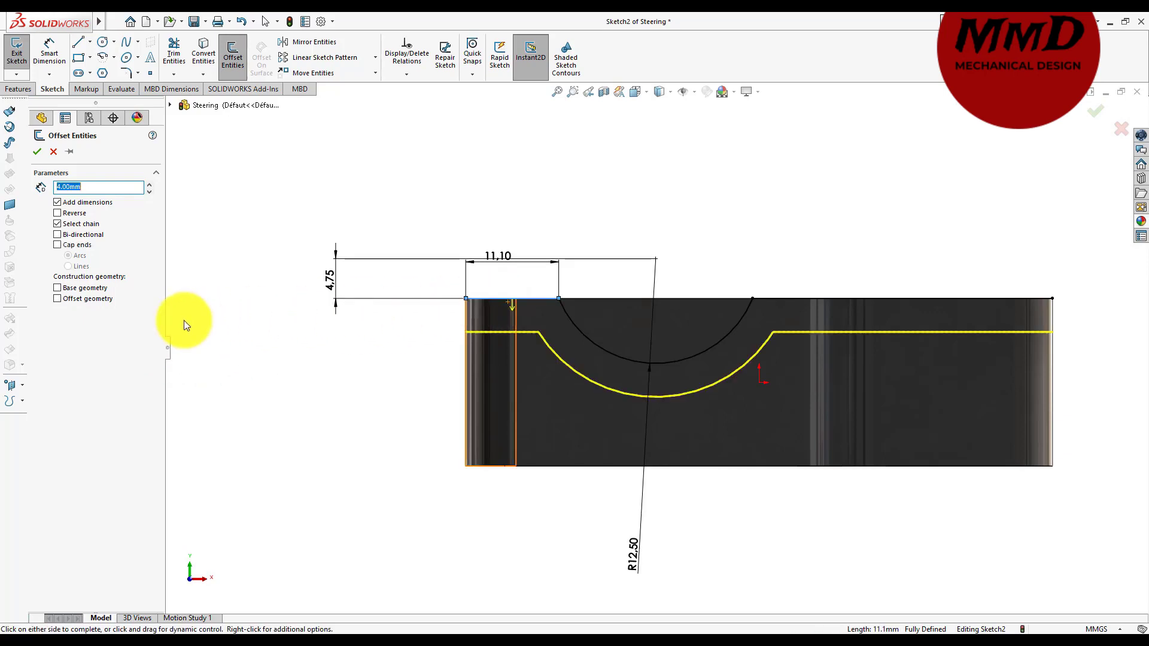
click(37, 152)
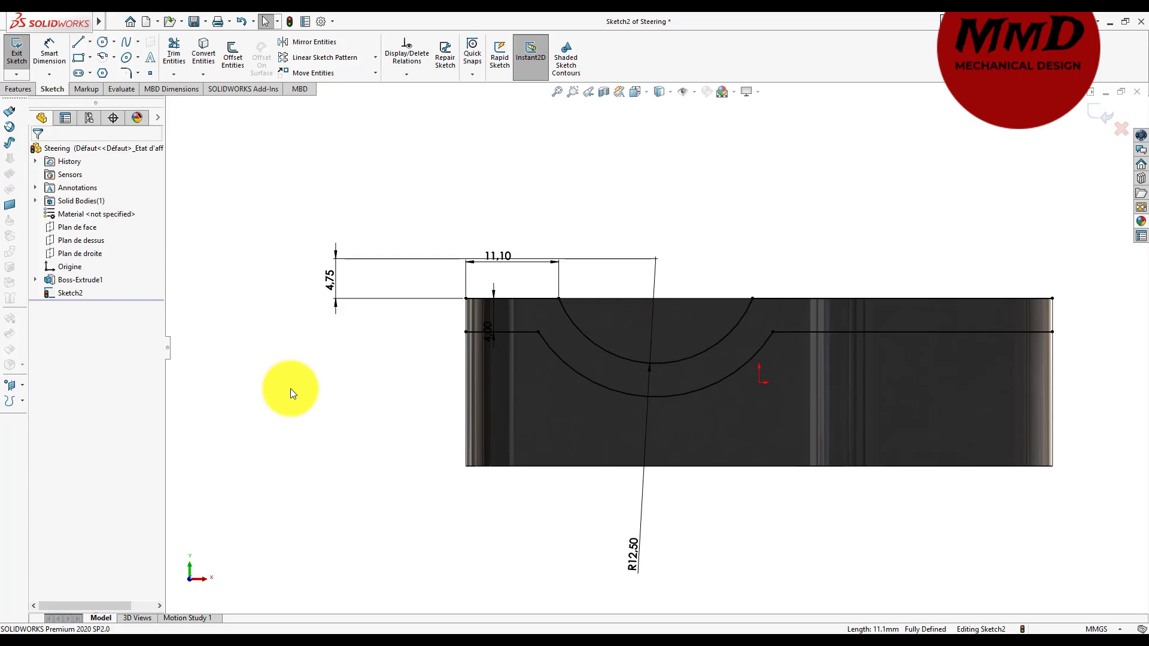
- Draw vertical lines at the left and right ends joining the top edge to its offset
click(79, 43)
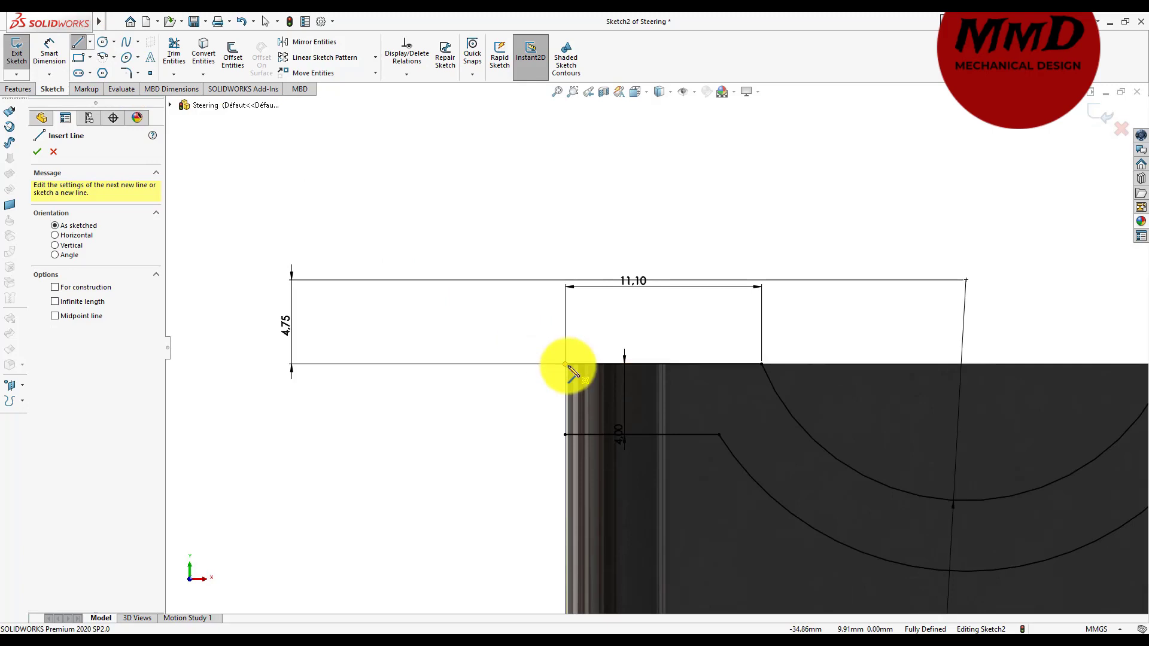
click(566, 364)
click(567, 435)
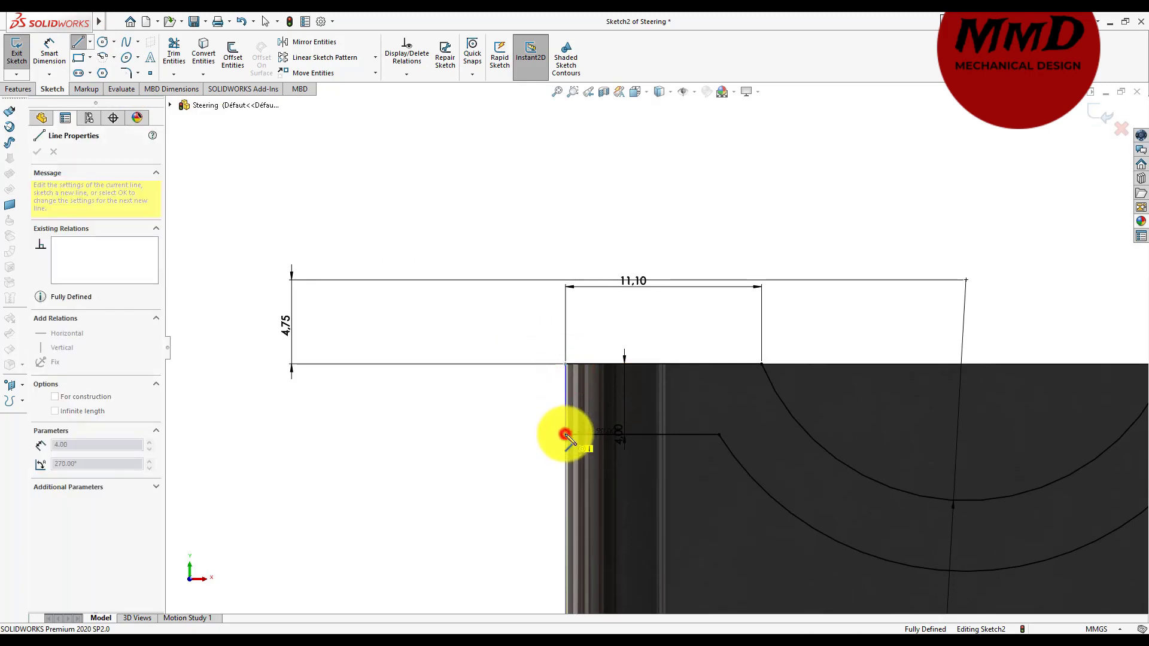
scroll(562, 439, down, 3)
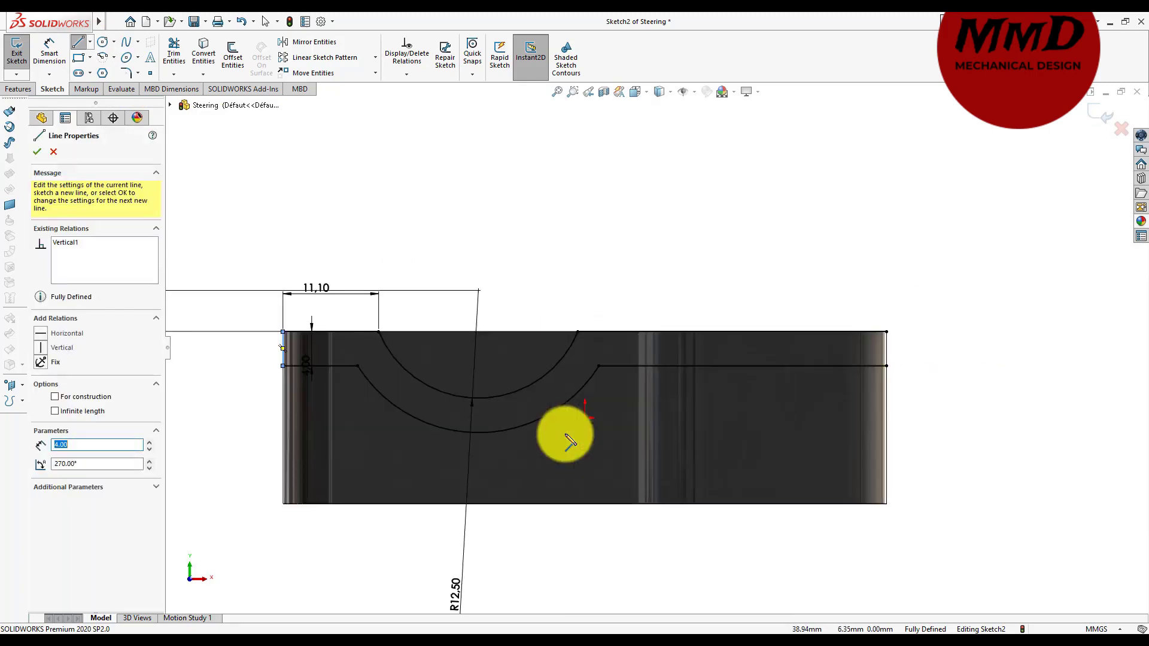
click(848, 316)
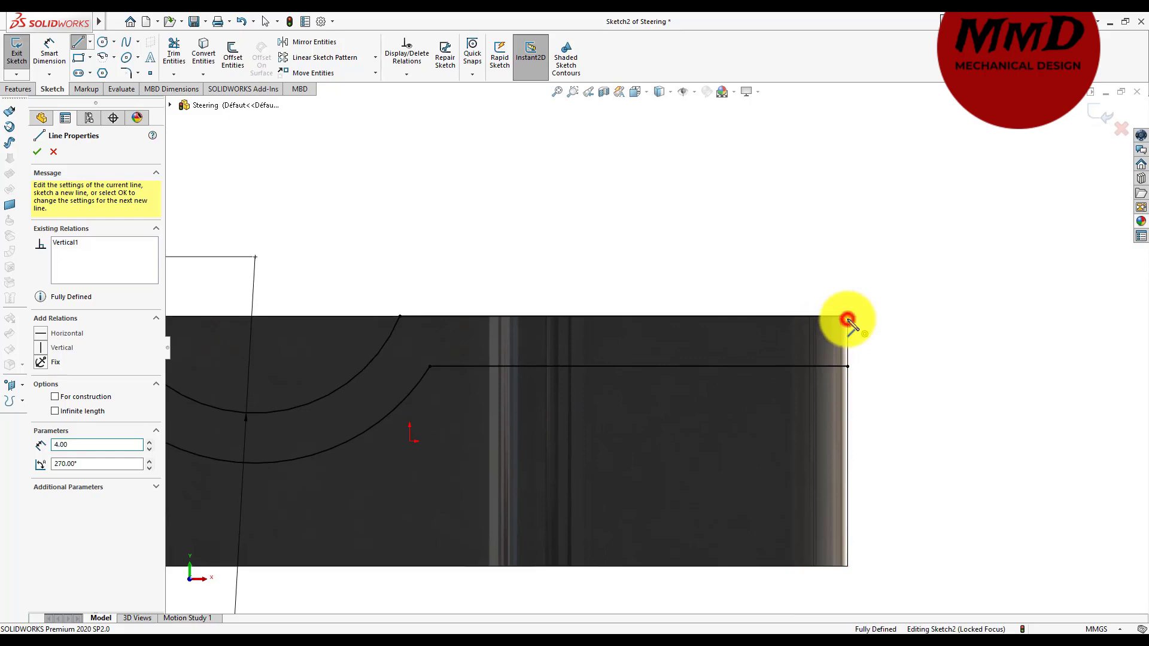
click(846, 366)
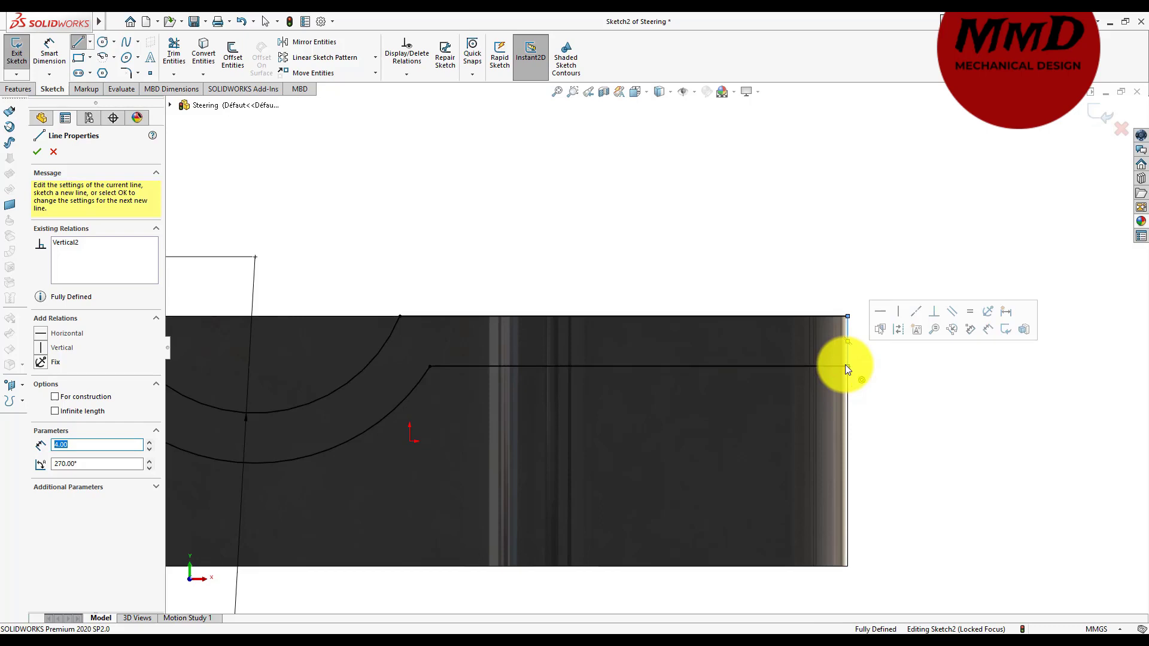
click(37, 152)
click(39, 152)
key(f)
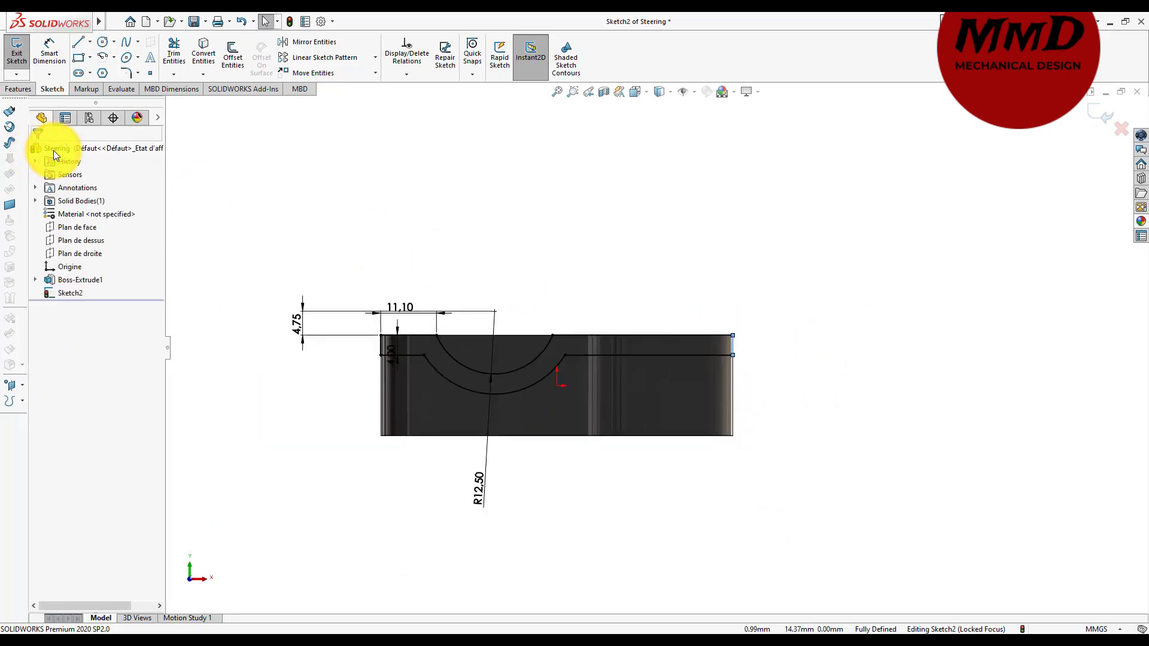
click(30, 88)
click(180, 58)
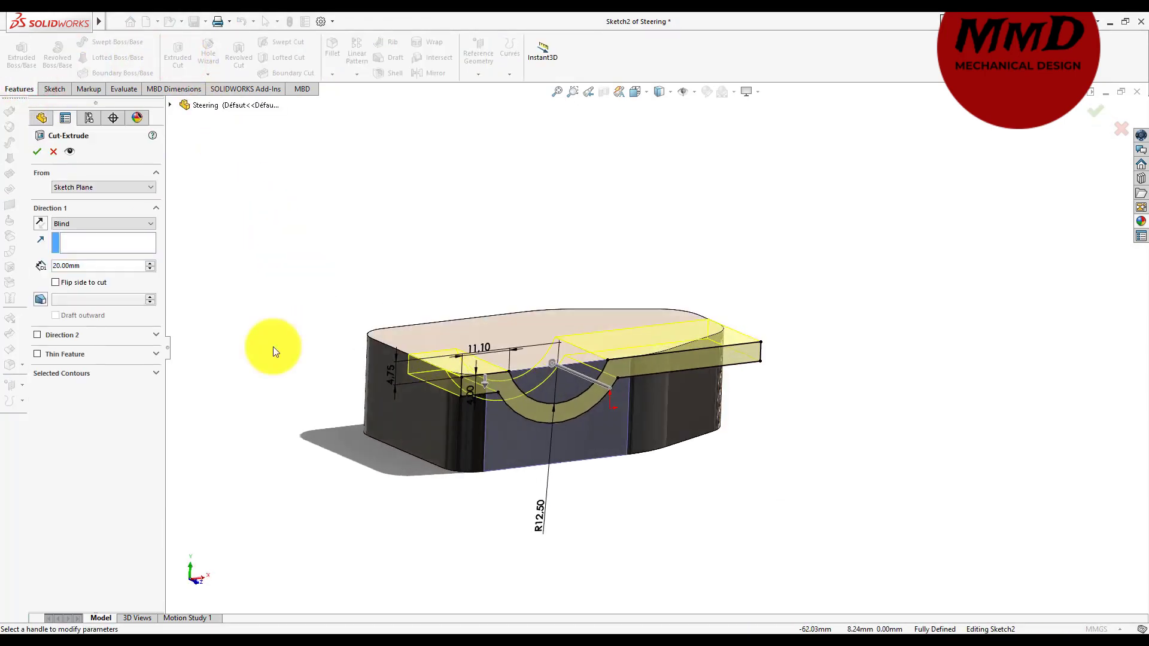
click(55, 283)
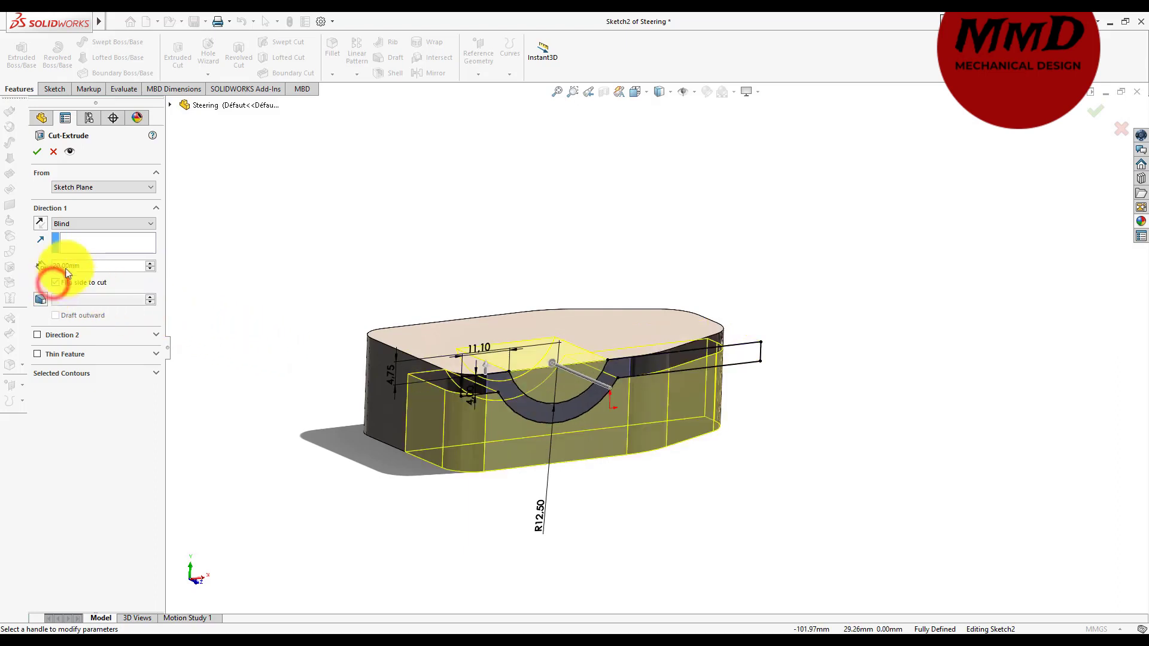
click(102, 227)
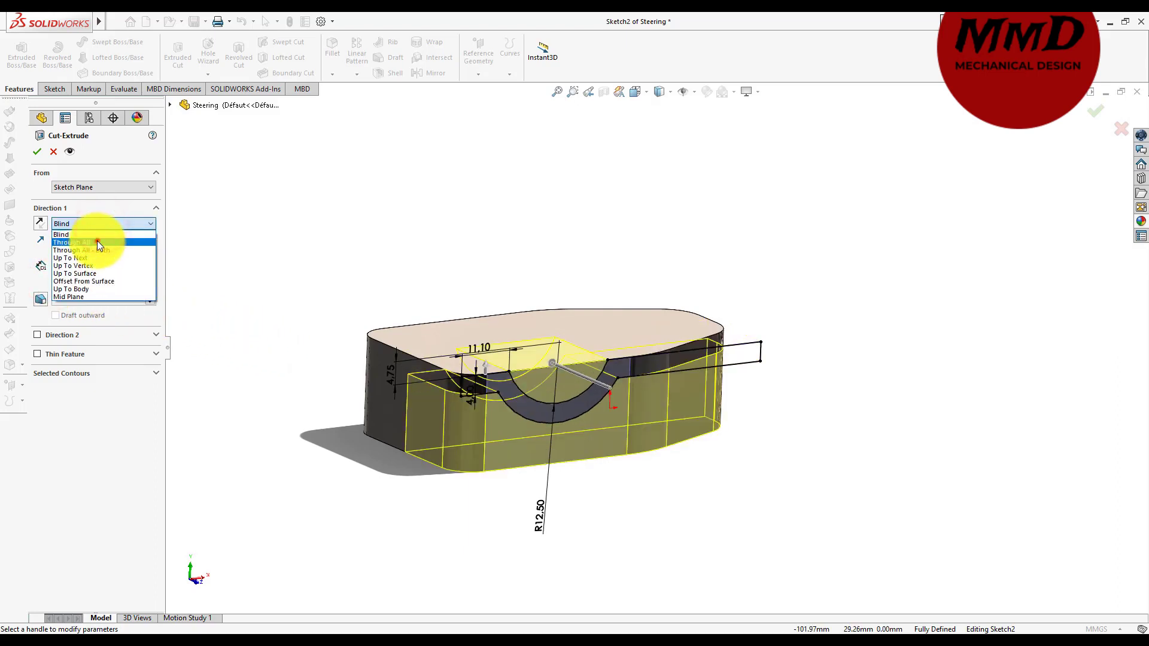
click(97, 240)
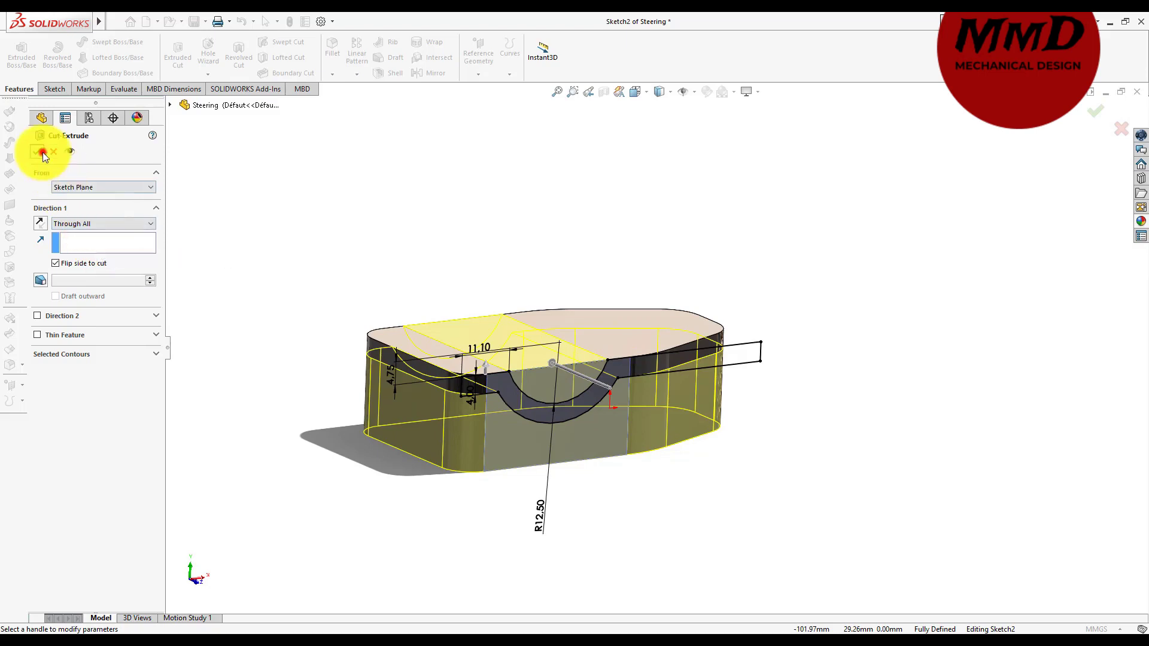
click(41, 152)
middle_drag(42, 152, 42, 151)
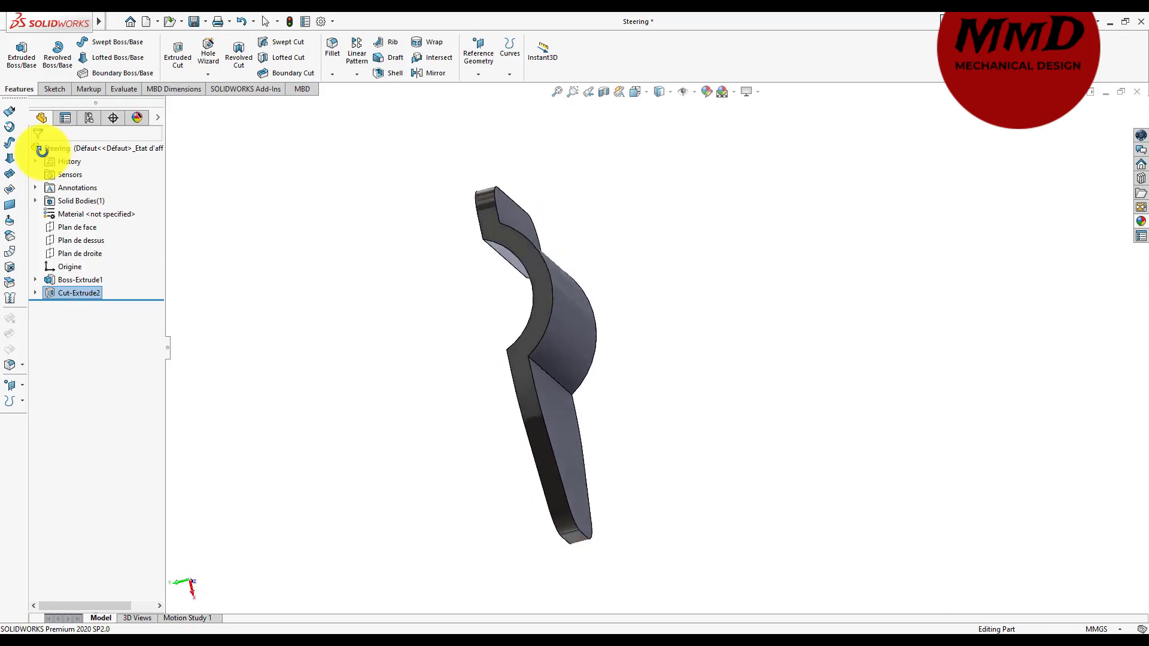
middle_drag(41, 152, 213, 292)
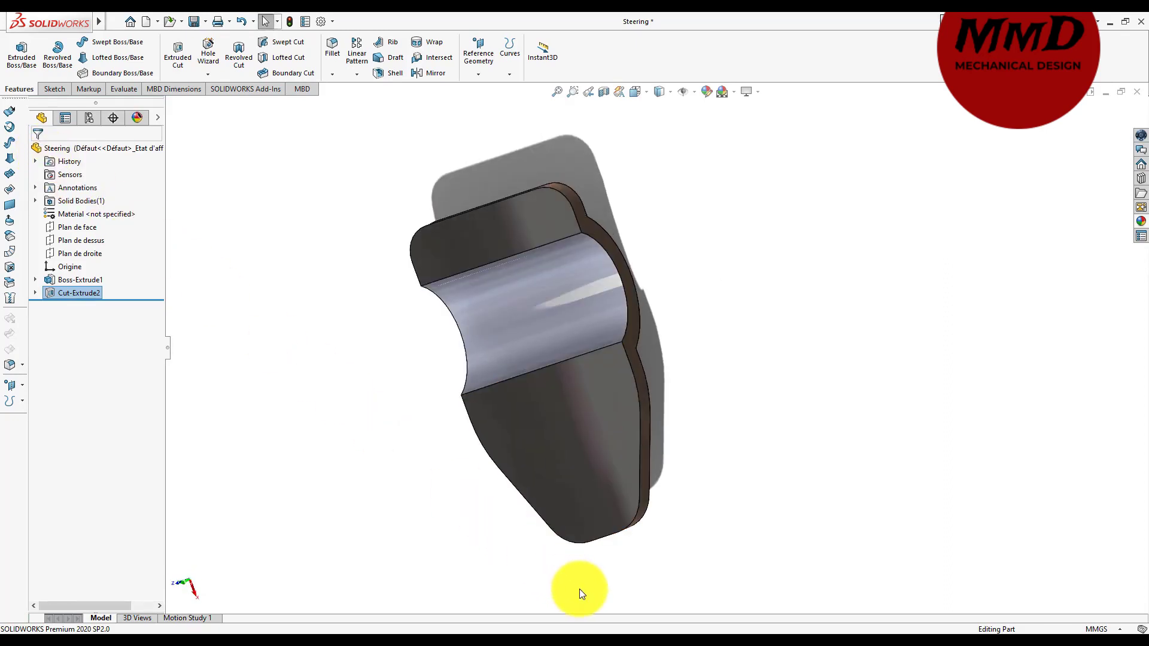
- Start a sketch on the flat wing face, viewed normal to it, and draw a circle
key(ctrl+shift+z)
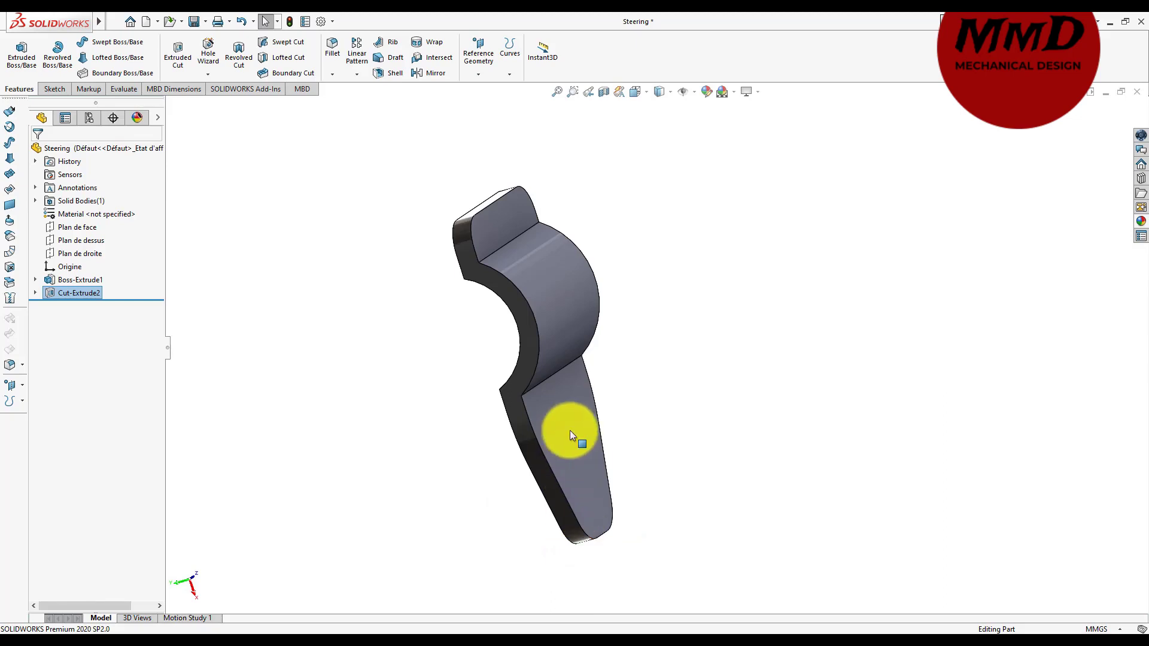
click(570, 430)
click(674, 397)
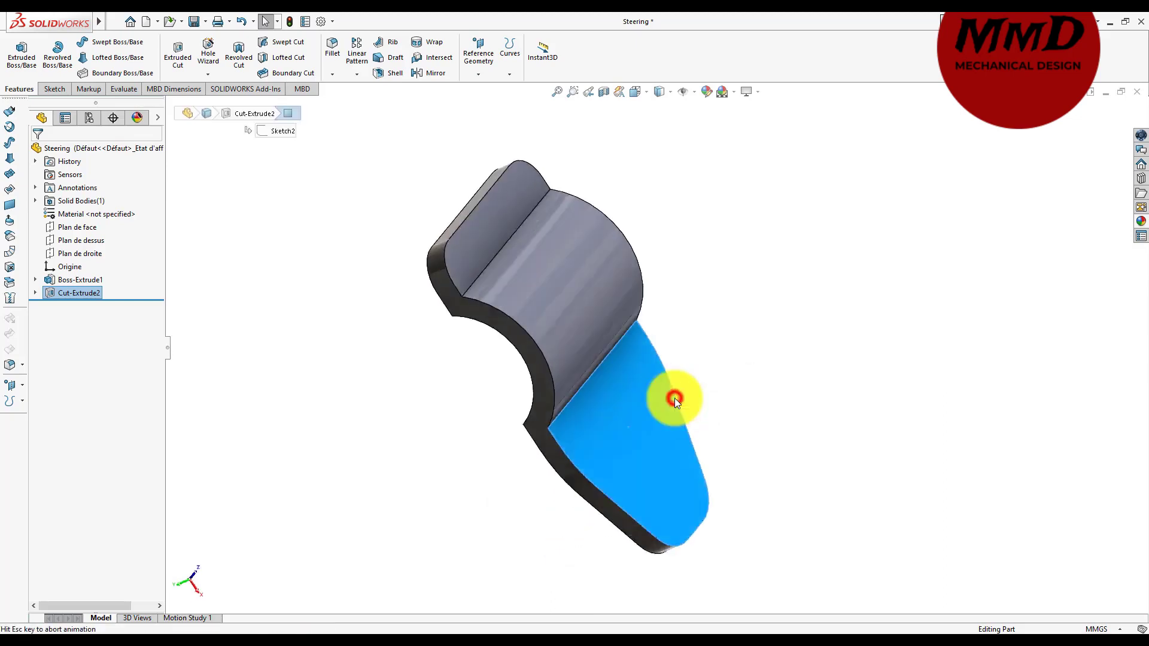
right_click(744, 382)
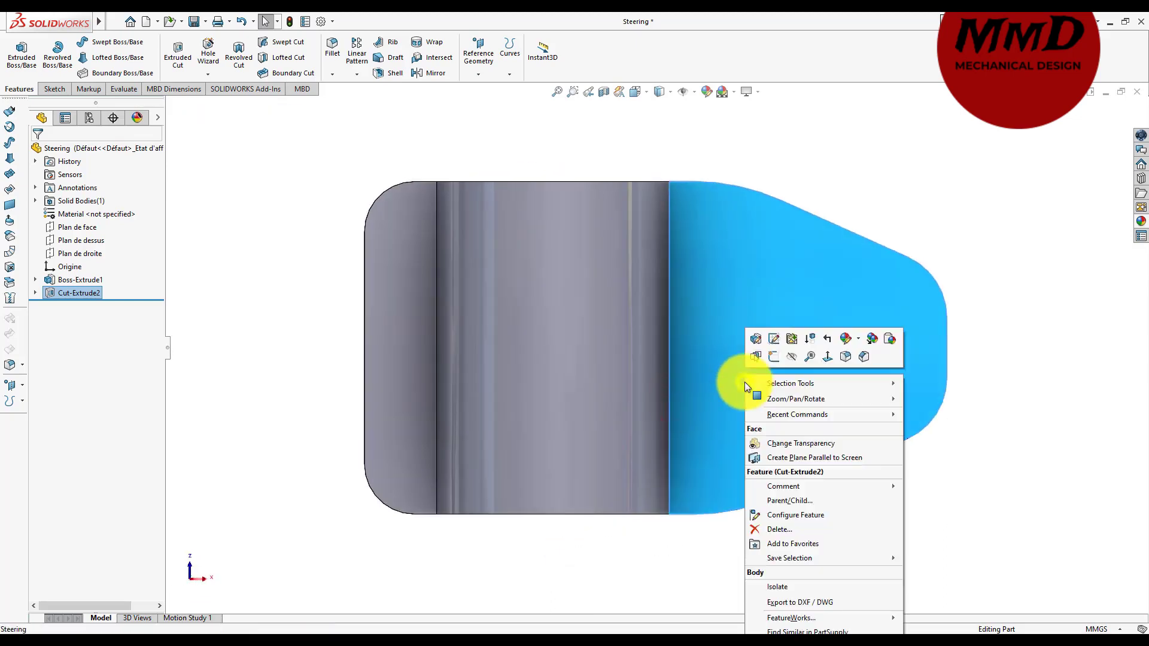
click(776, 355)
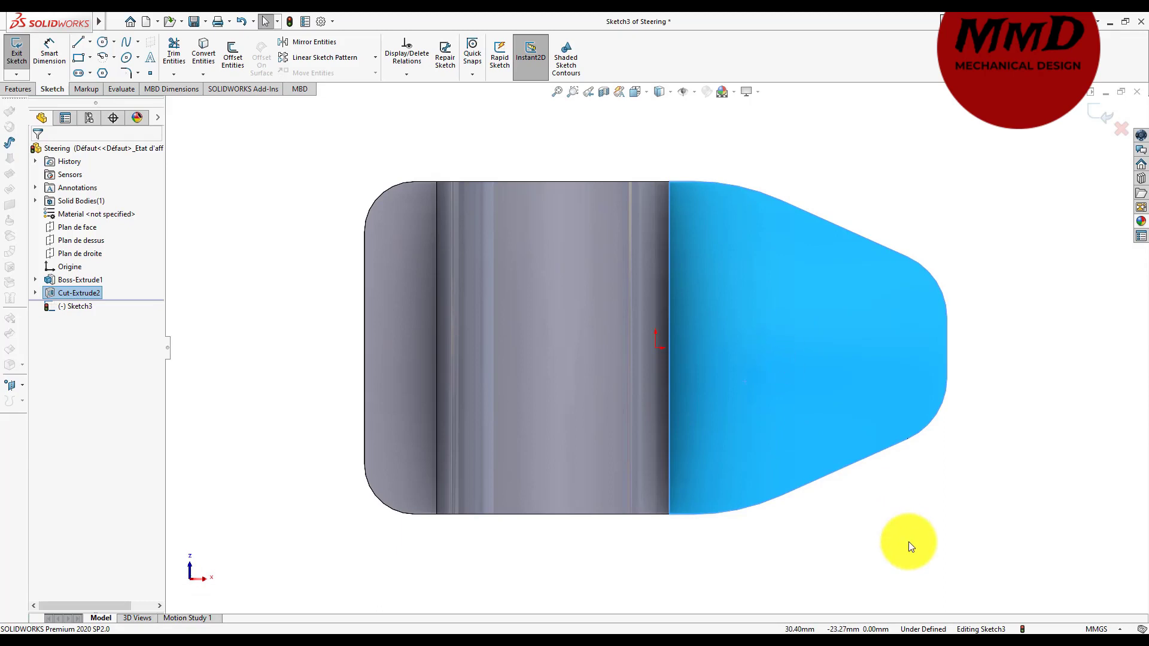
click(102, 44)
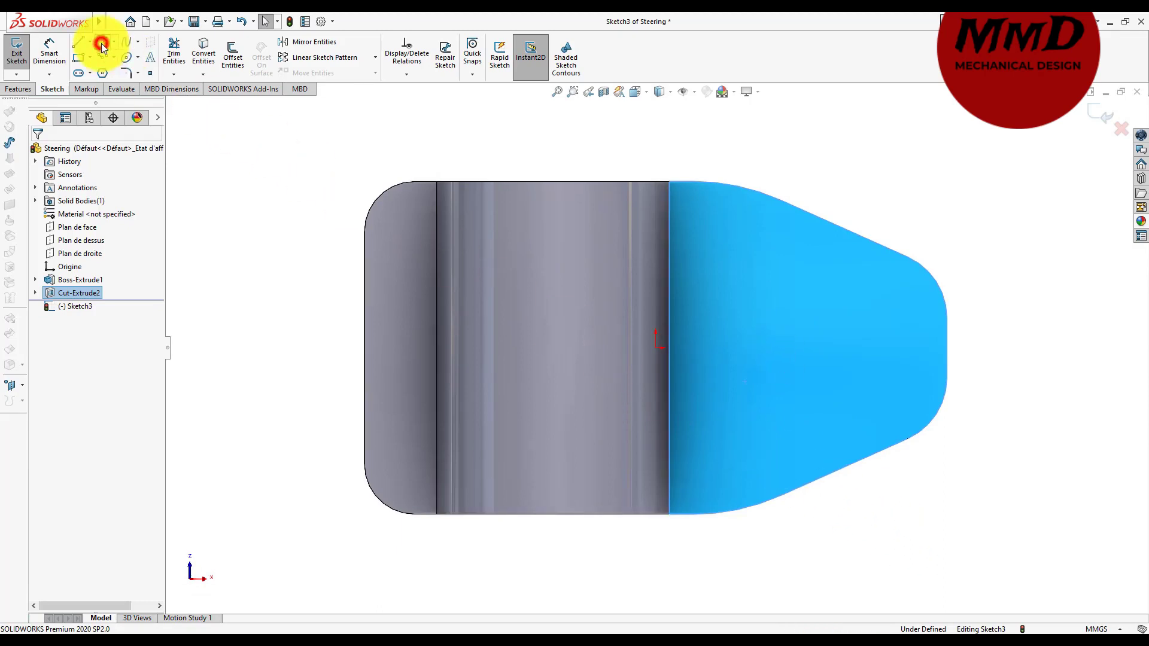
click(826, 348)
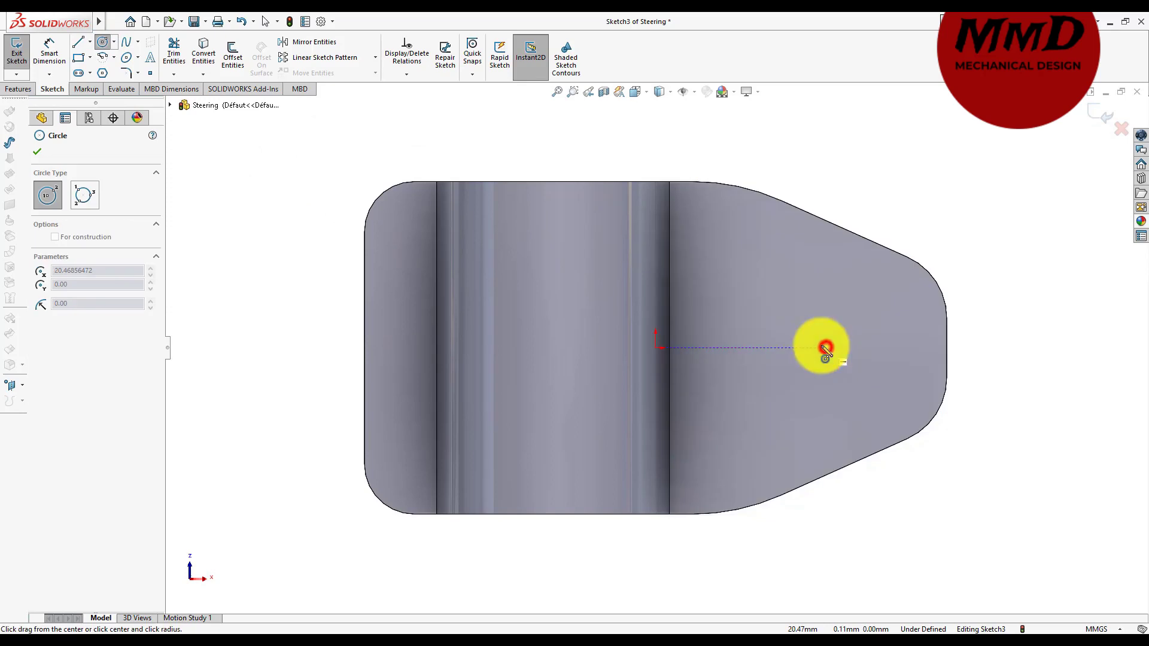
click(766, 326)
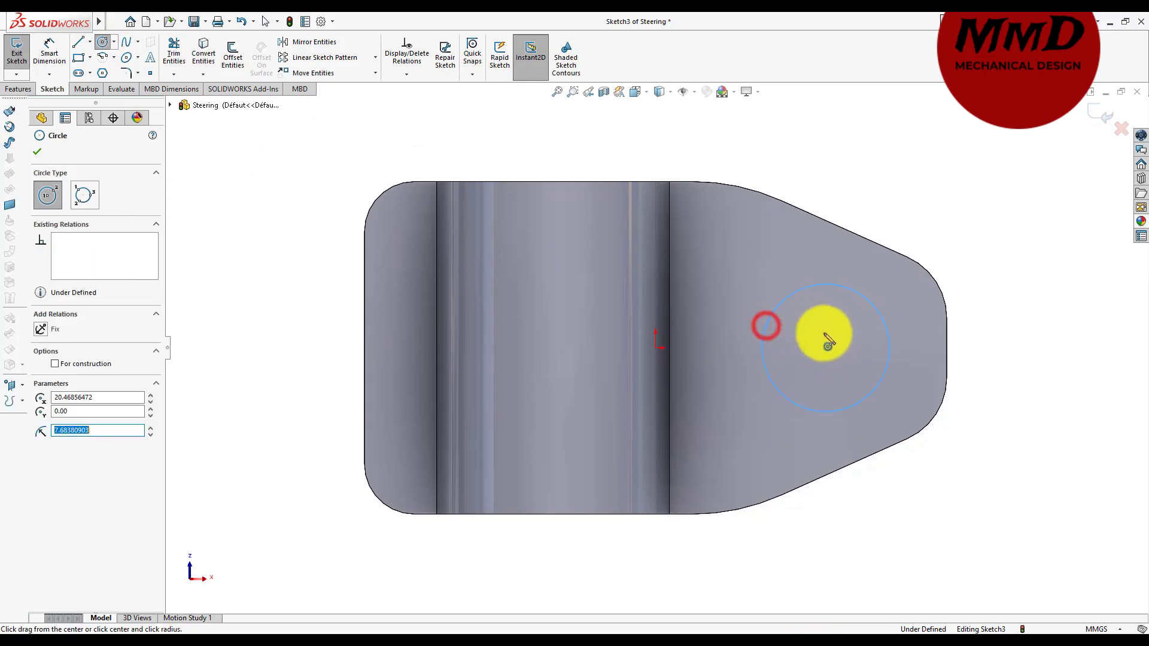
- Give the circle a 20 mm diameter
right_drag(1001, 356, 1001, 299)
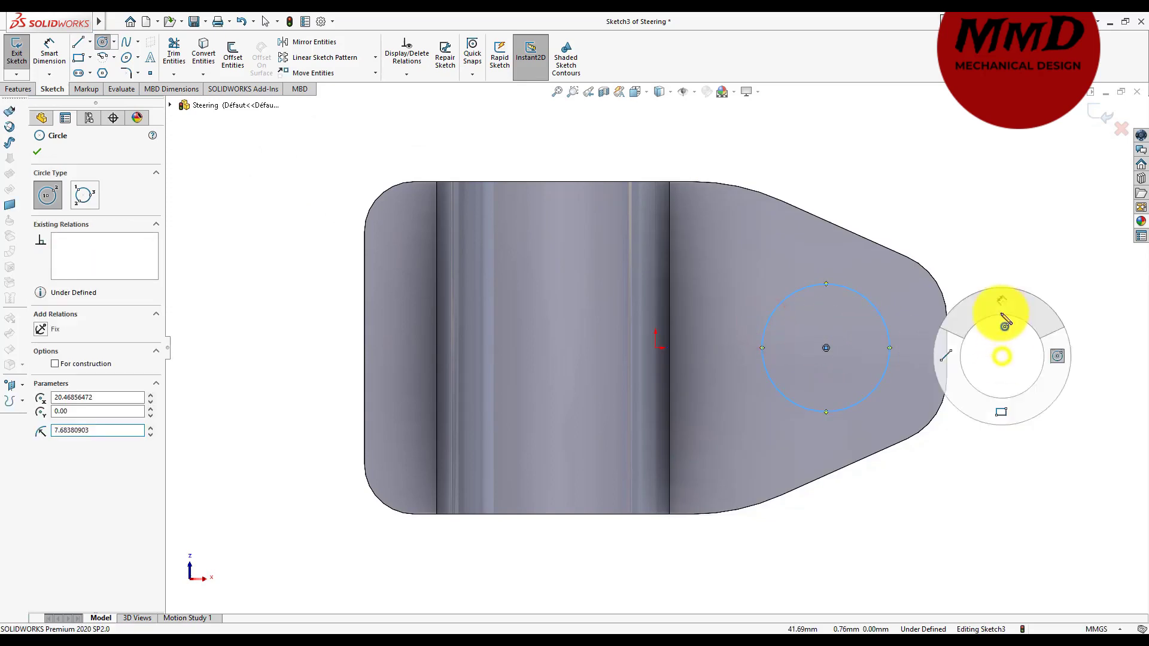
click(879, 311)
click(916, 198)
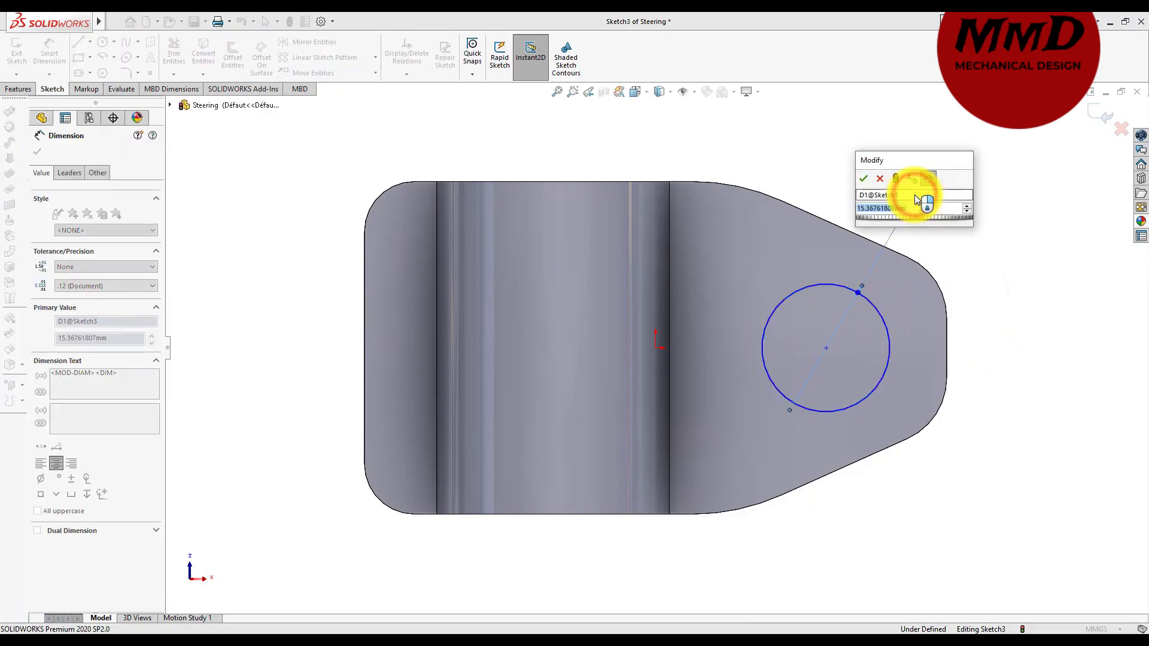
text(20)
key(Return)
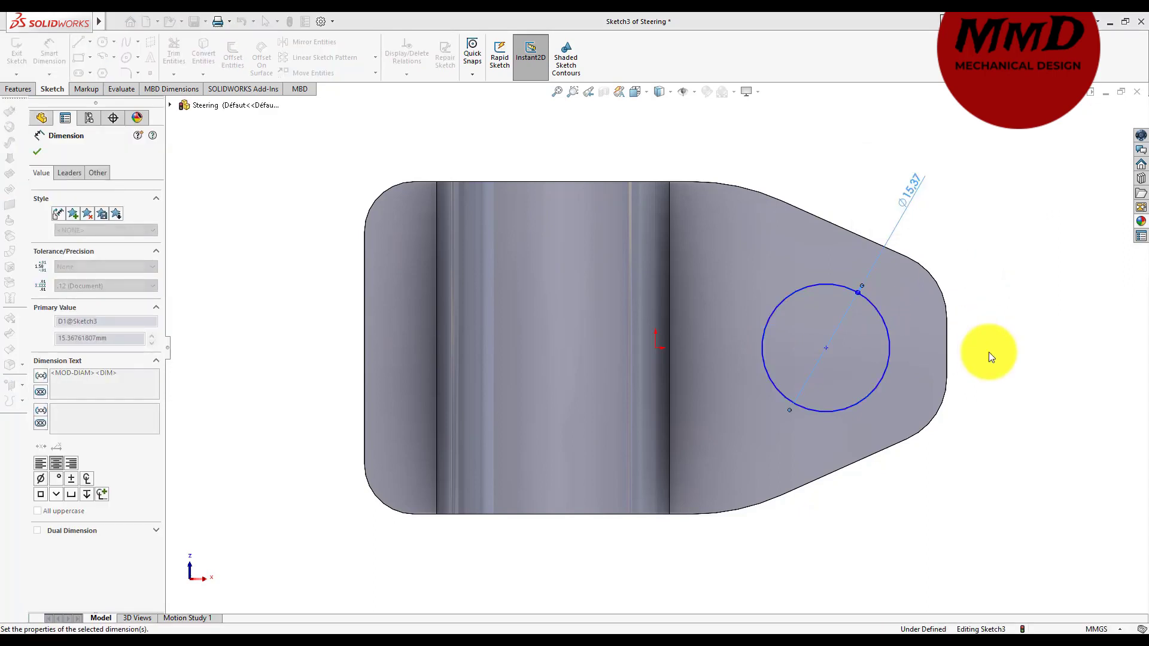
click(1067, 477)
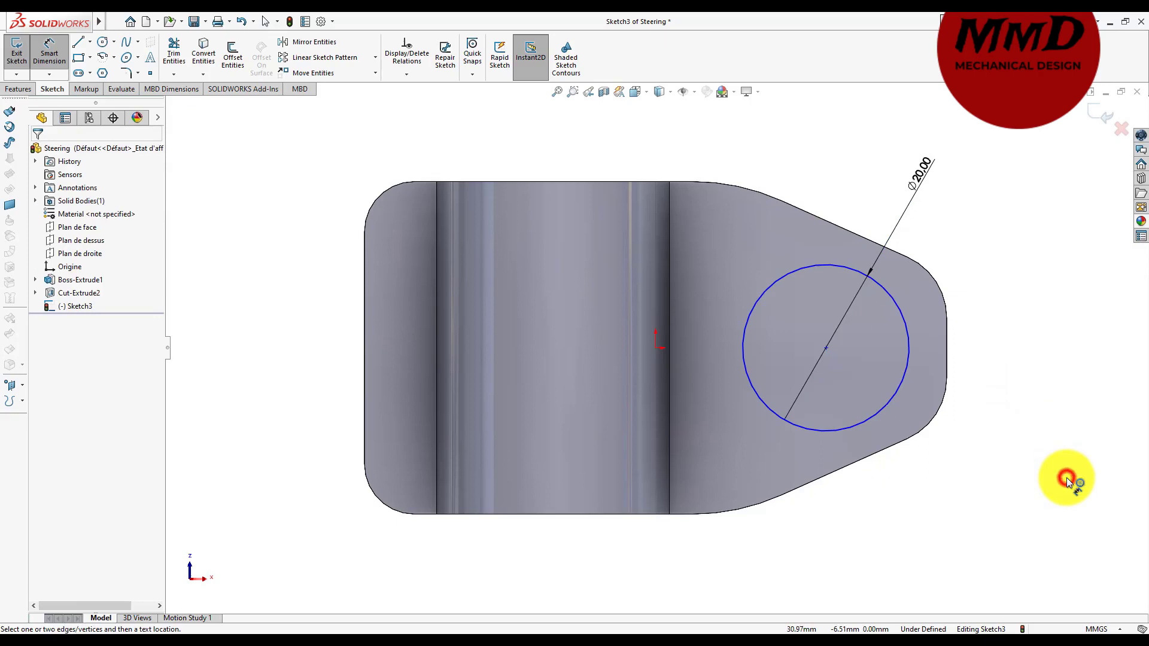
- Place the circle's centre 15.82 mm from the plate's right edge
click(826, 348)
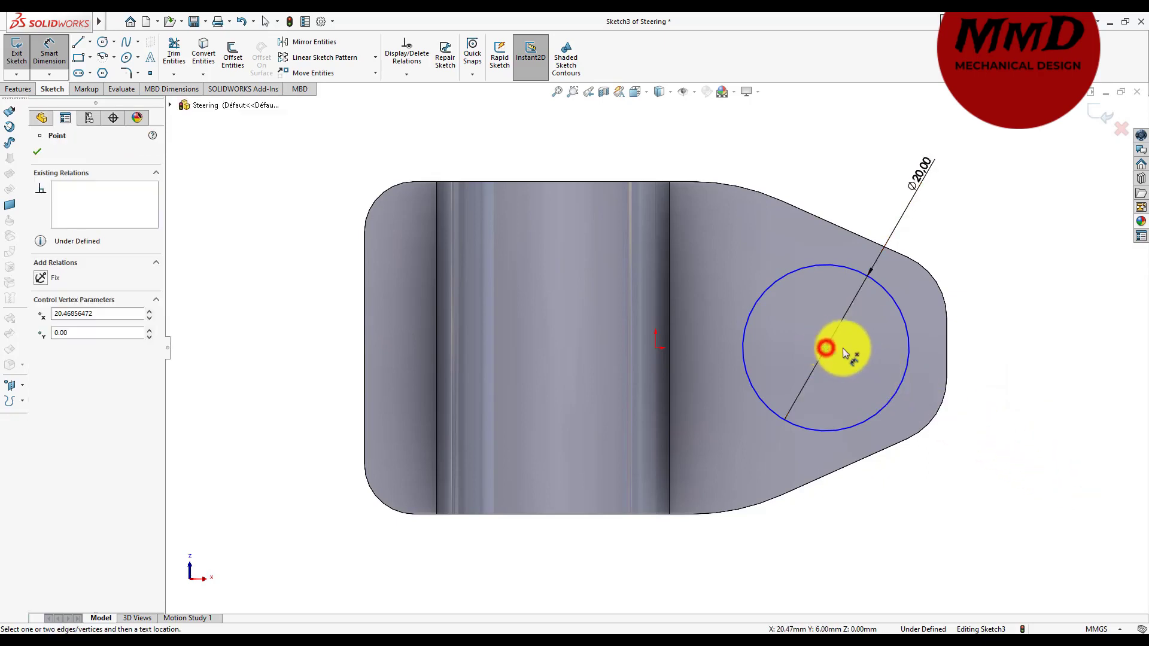
click(946, 351)
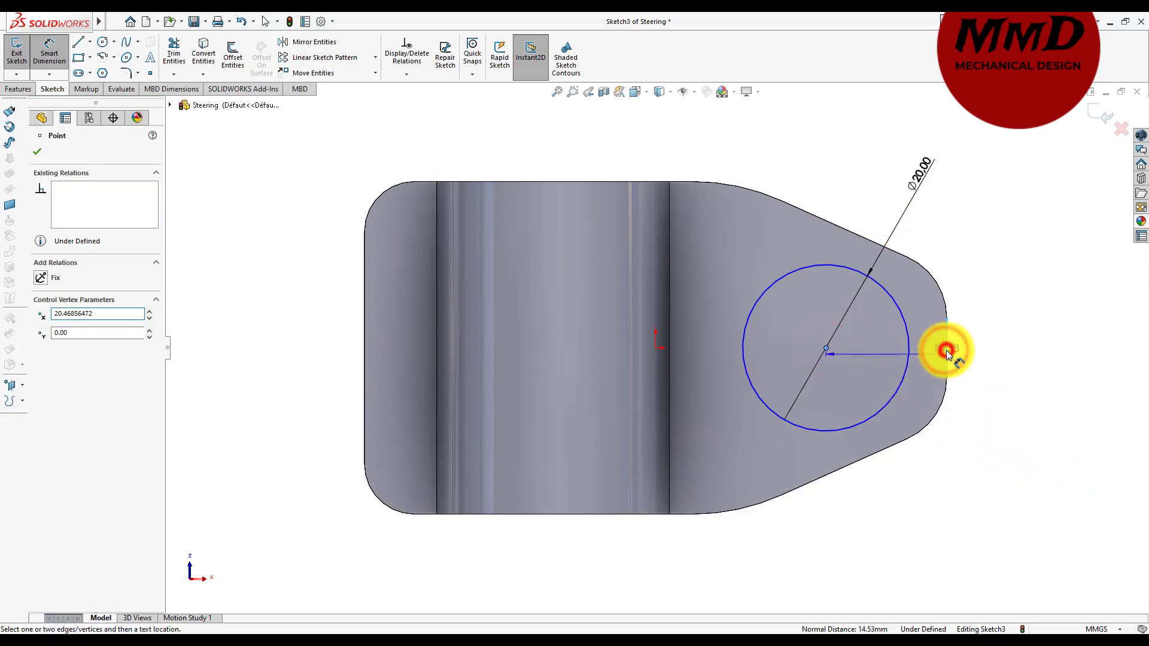
click(908, 529)
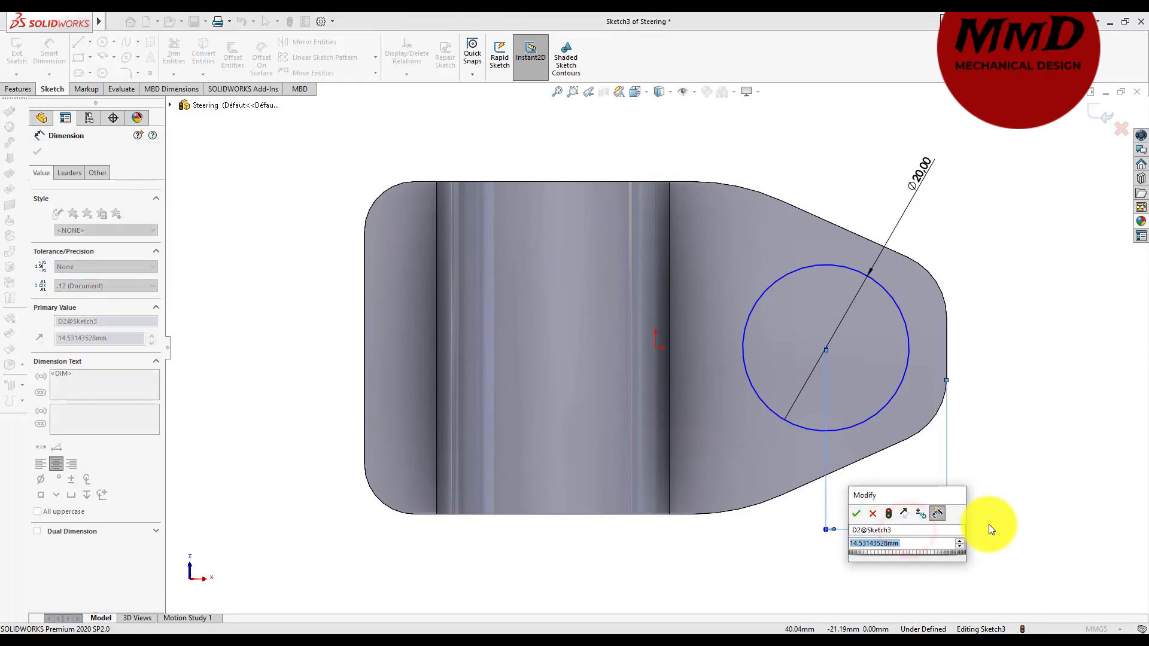
text(15.82)
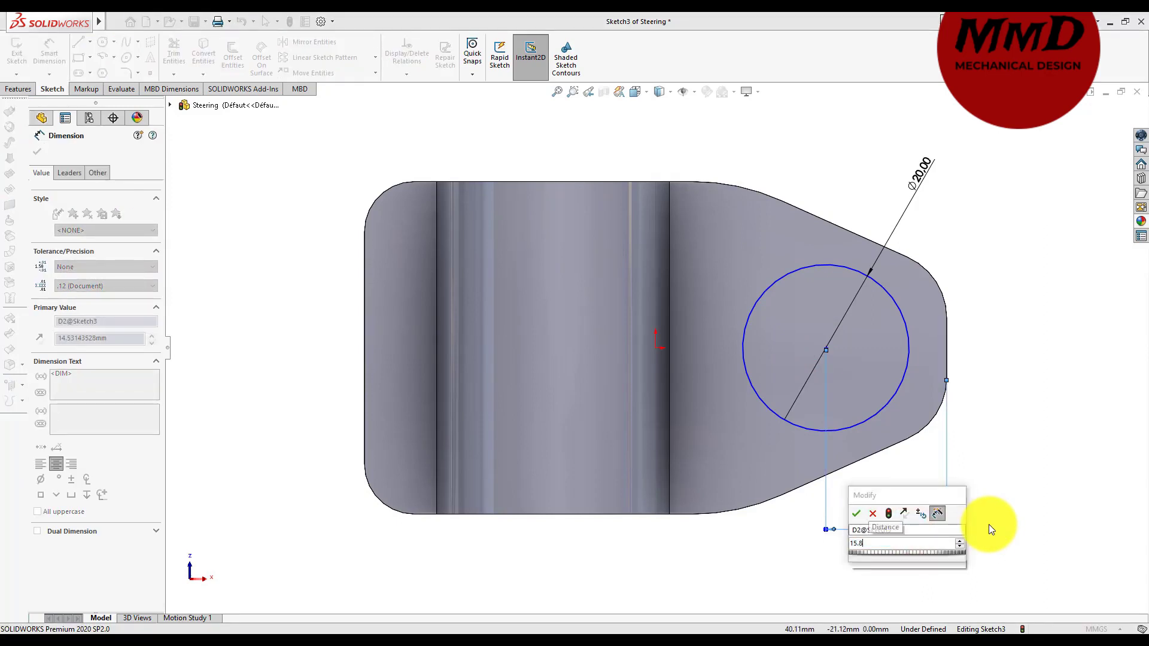
key(Return)
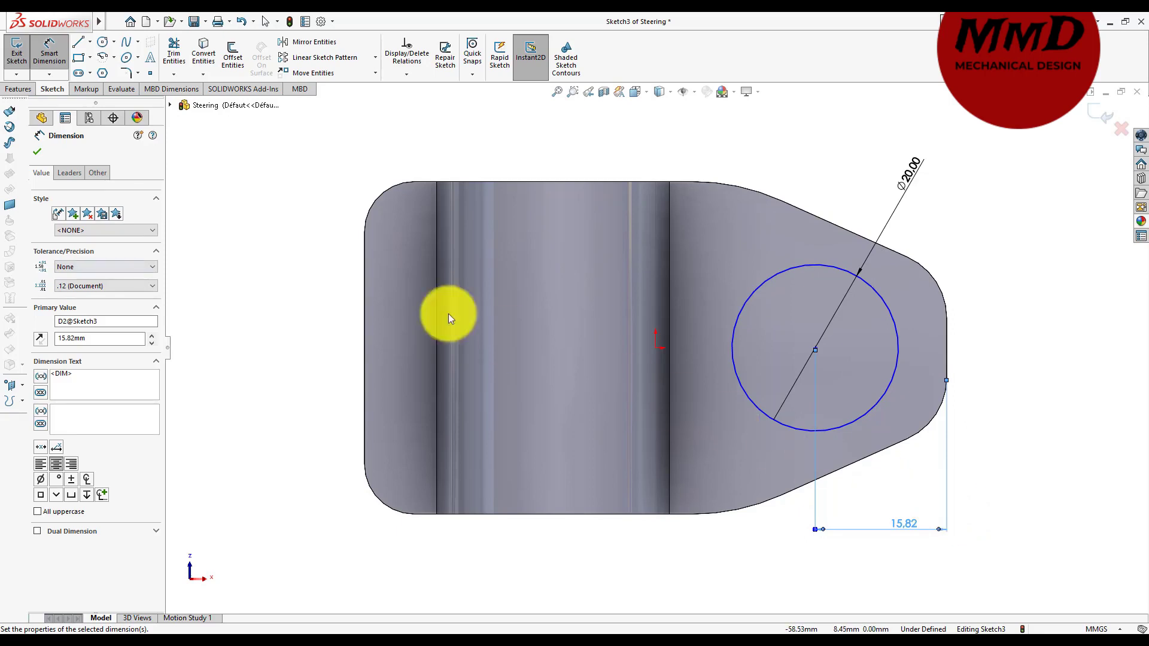
click(36, 151)
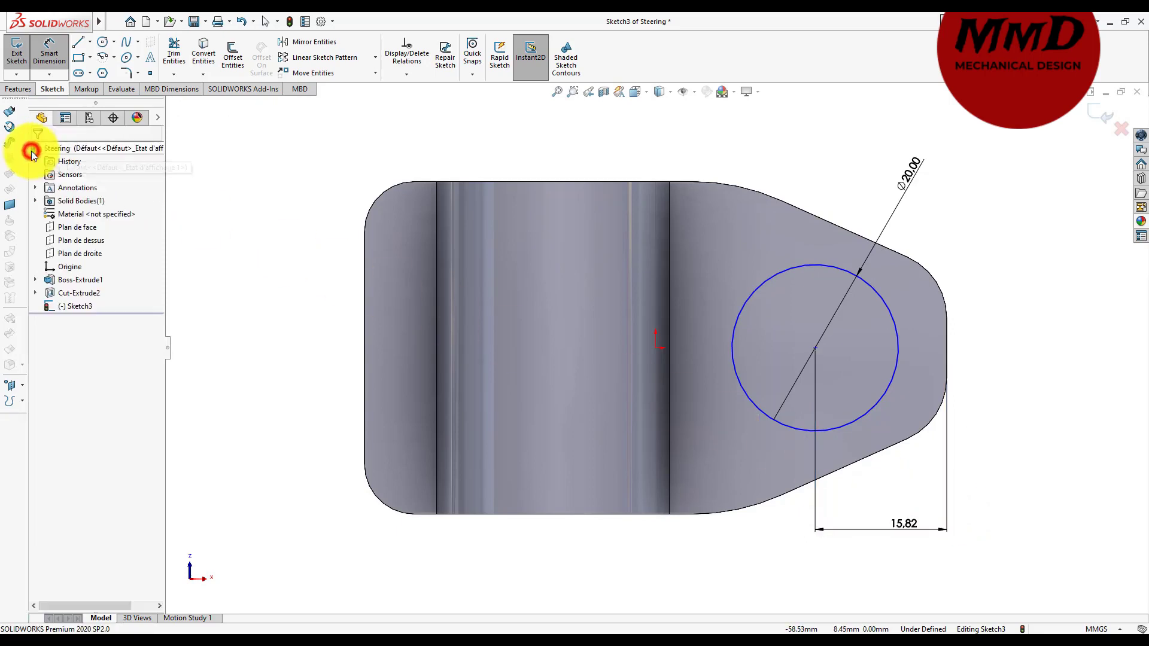
click(18, 89)
- Extrude the Ø20 circle to a depth of 225 mm as Boss-Extrude2
click(21, 56)
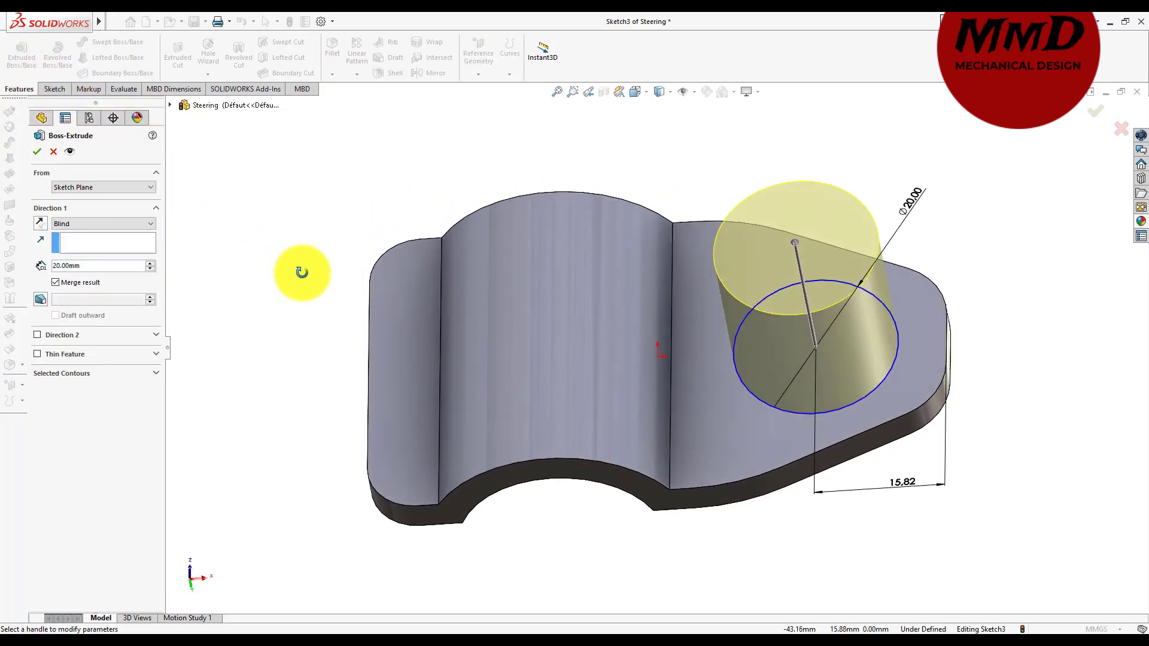
double_click(95, 265)
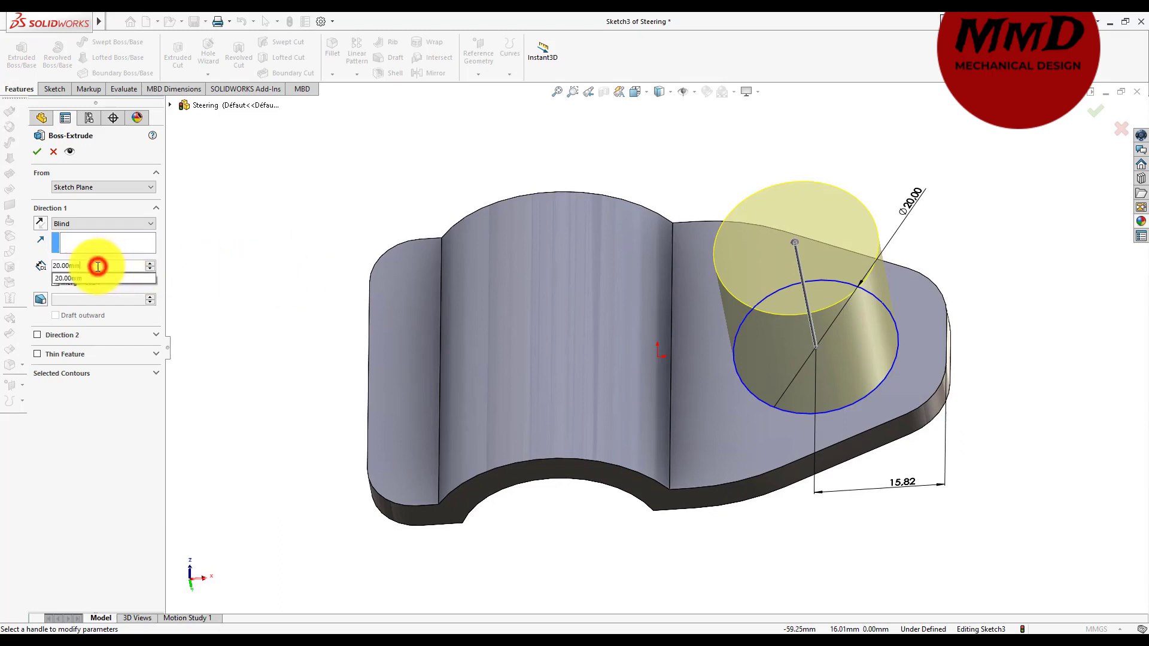
text(225)
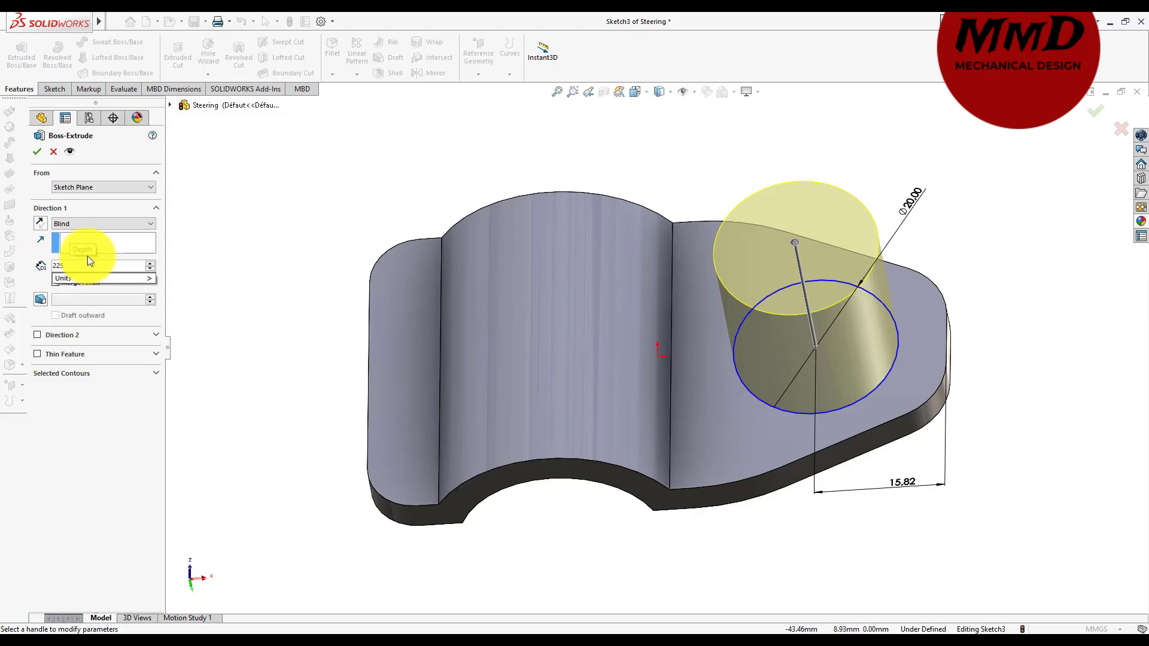
click(35, 153)
click(35, 153)
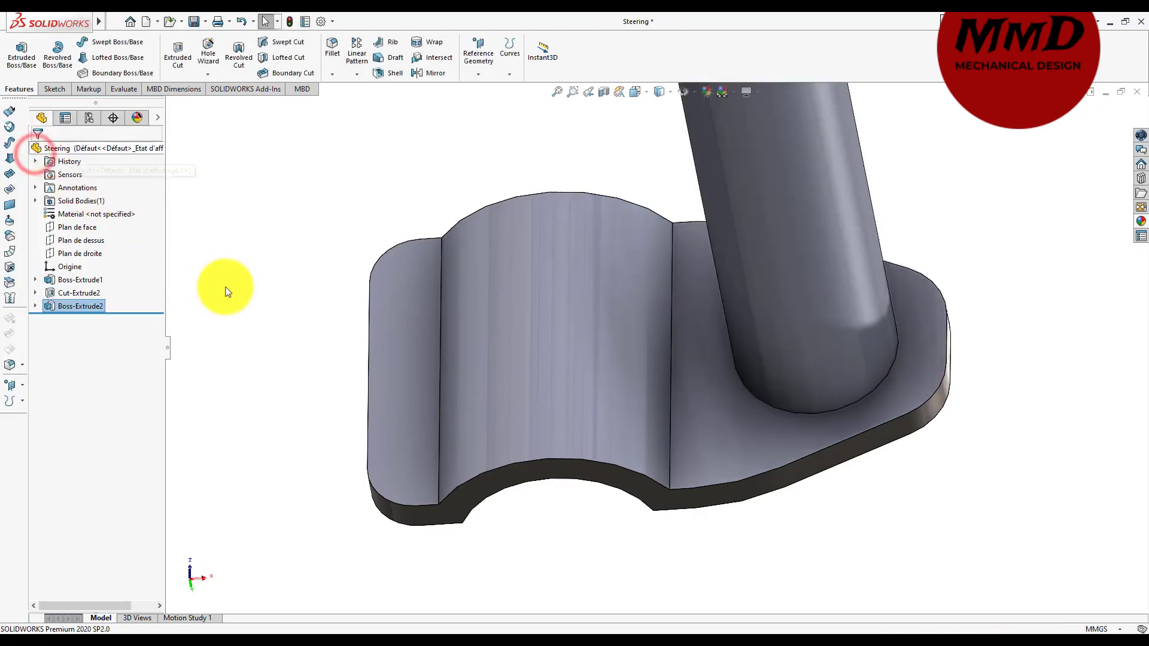
- Fit and rotate the view so the rod stands upright, then save the part
key(f)
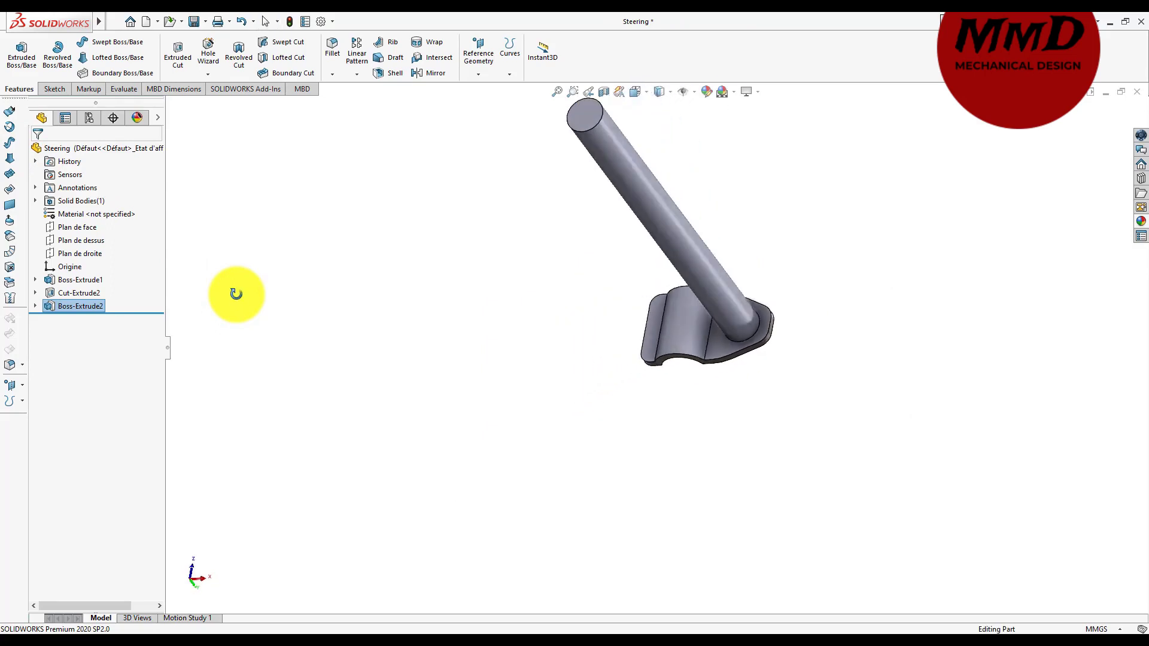
key(Down)
key(Down)
key(Down)
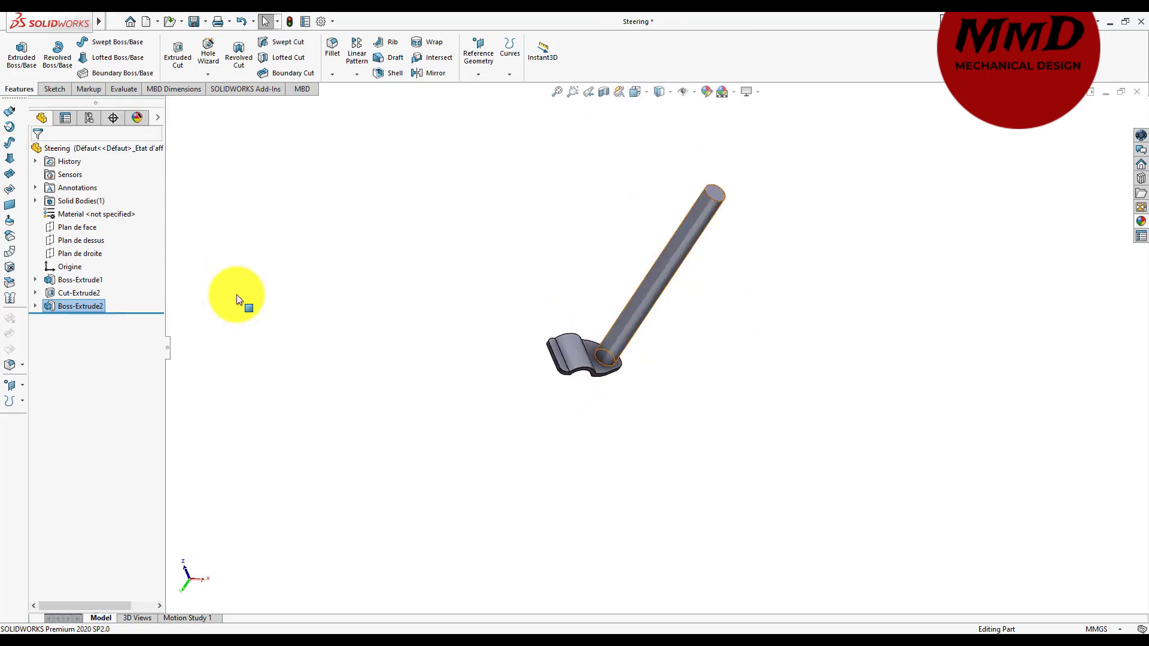
key(Down)
key(Down)
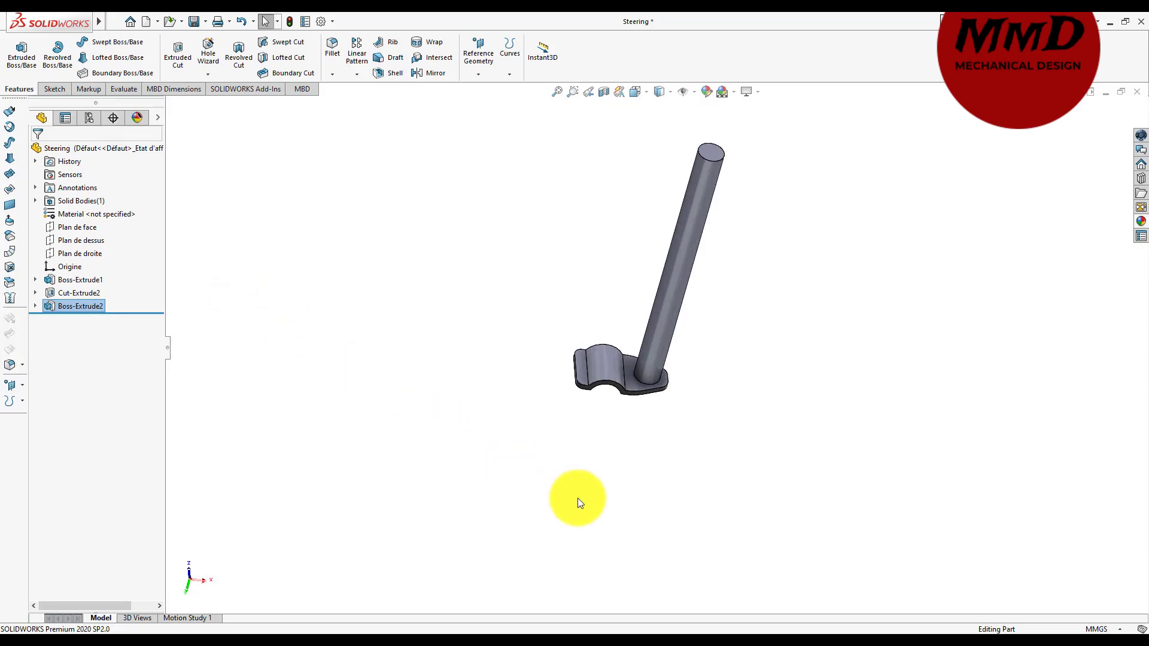
key(ctrl+s)
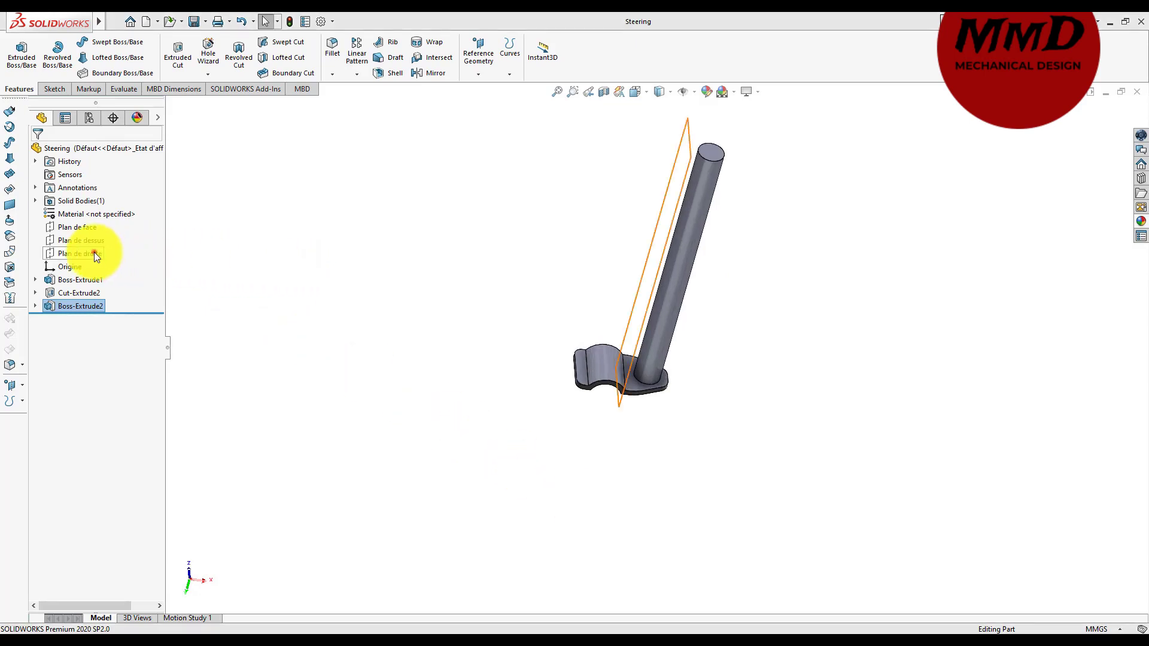
- Create Plane1 offset 20 mm from Plan de droite
click(94, 253)
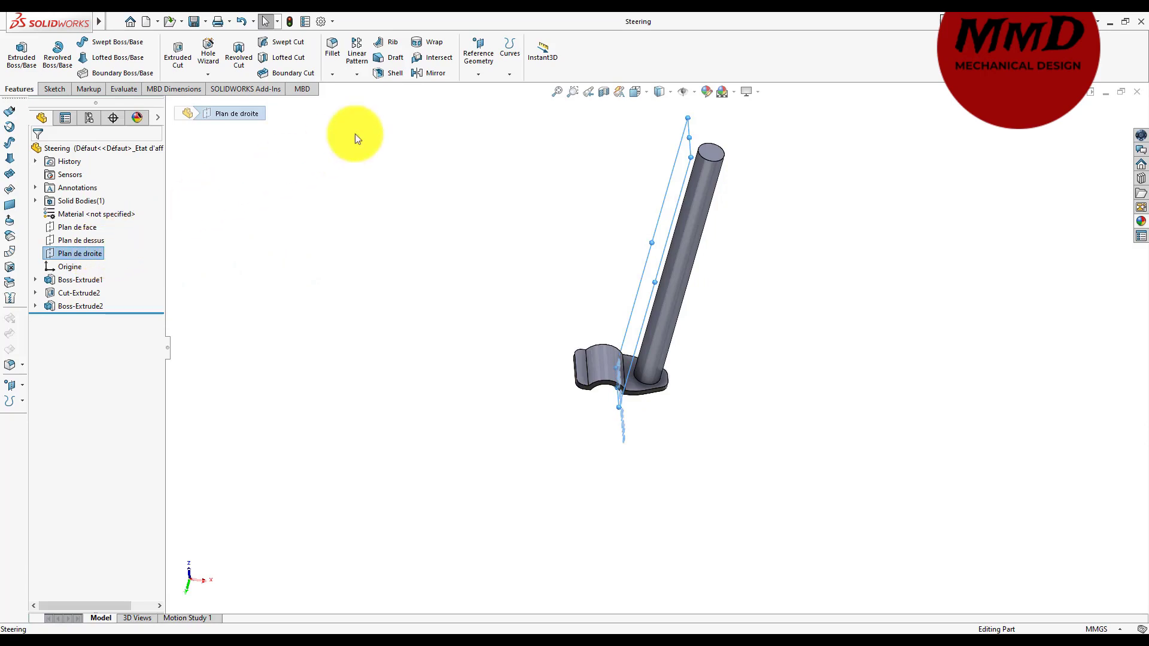
click(477, 75)
click(479, 88)
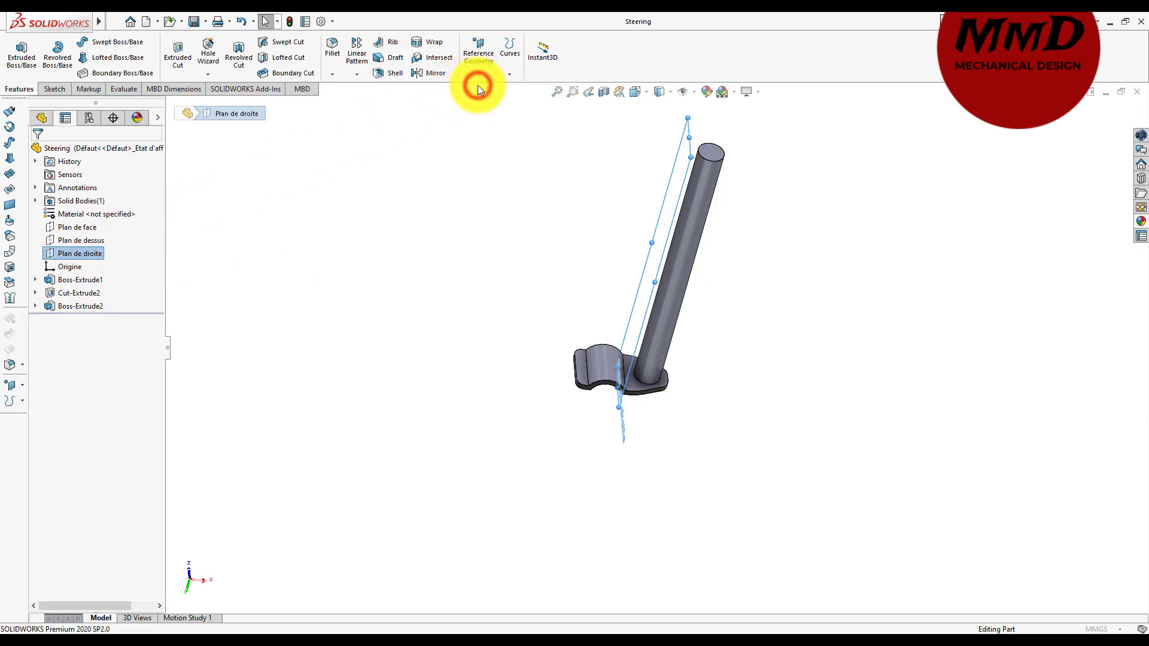
text(20)
click(234, 323)
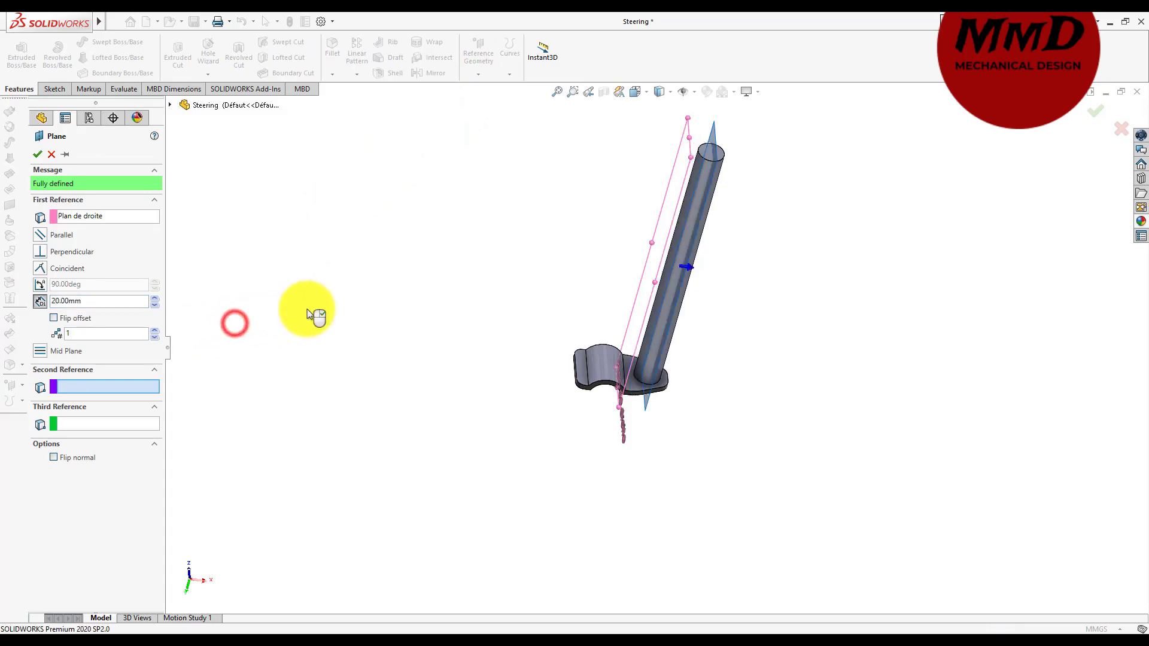
middle_drag(310, 308, 309, 307)
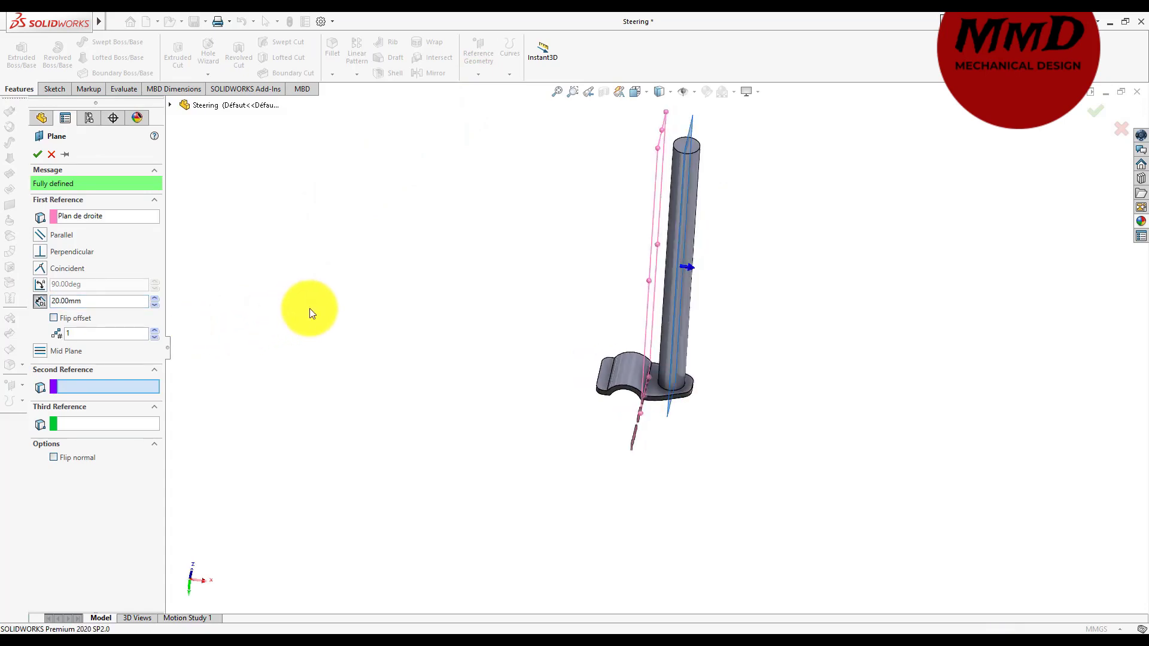
click(36, 155)
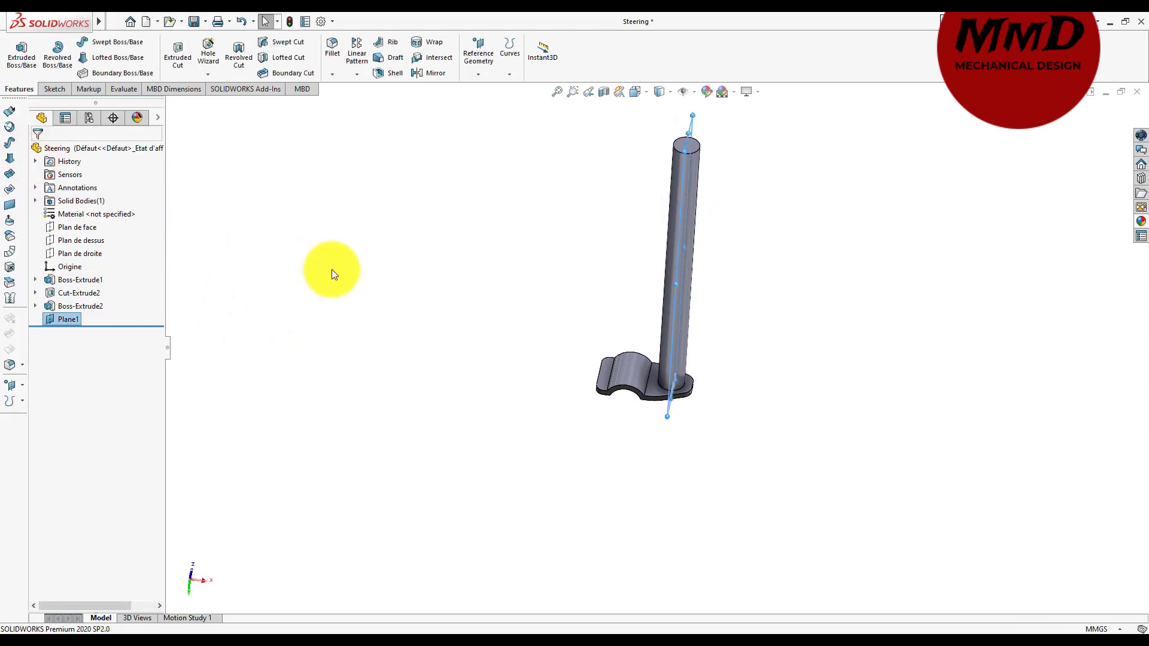
- Edit Sketch3 and delete the 15.82 position dimension
click(36, 306)
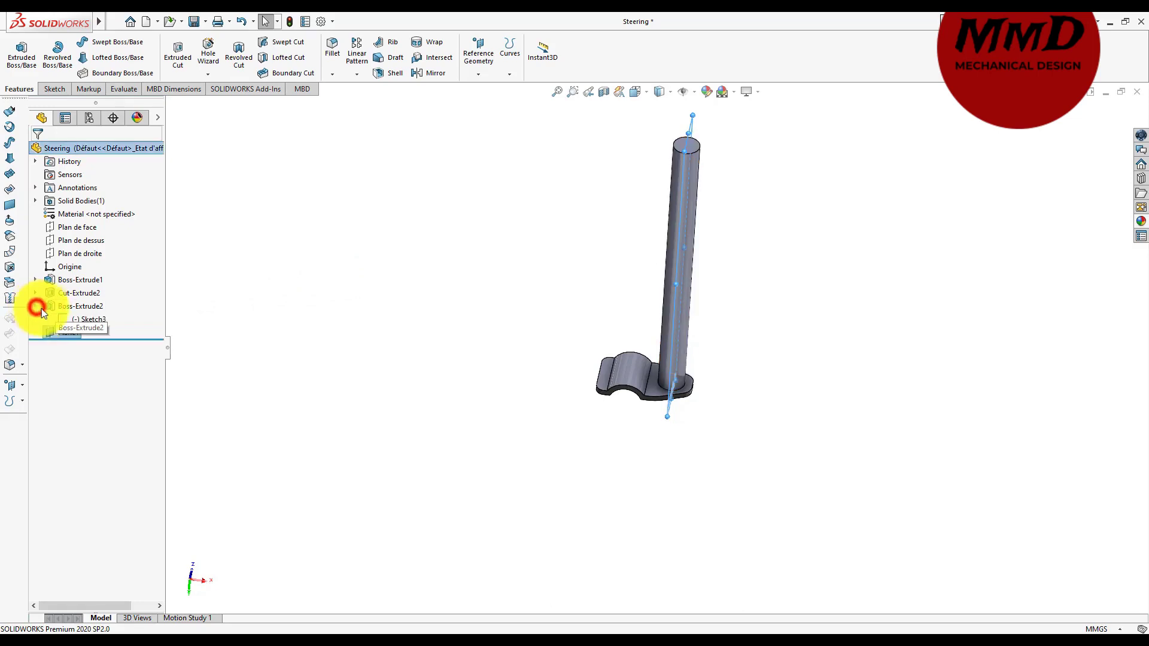
click(79, 318)
click(91, 284)
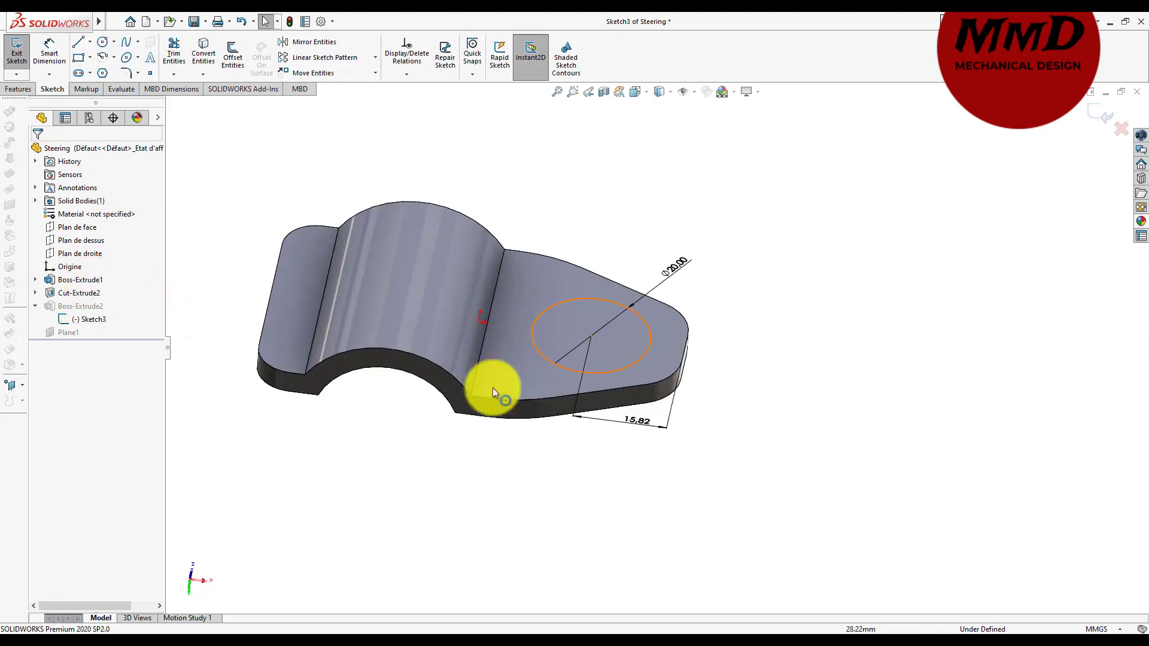
click(640, 426)
click(662, 487)
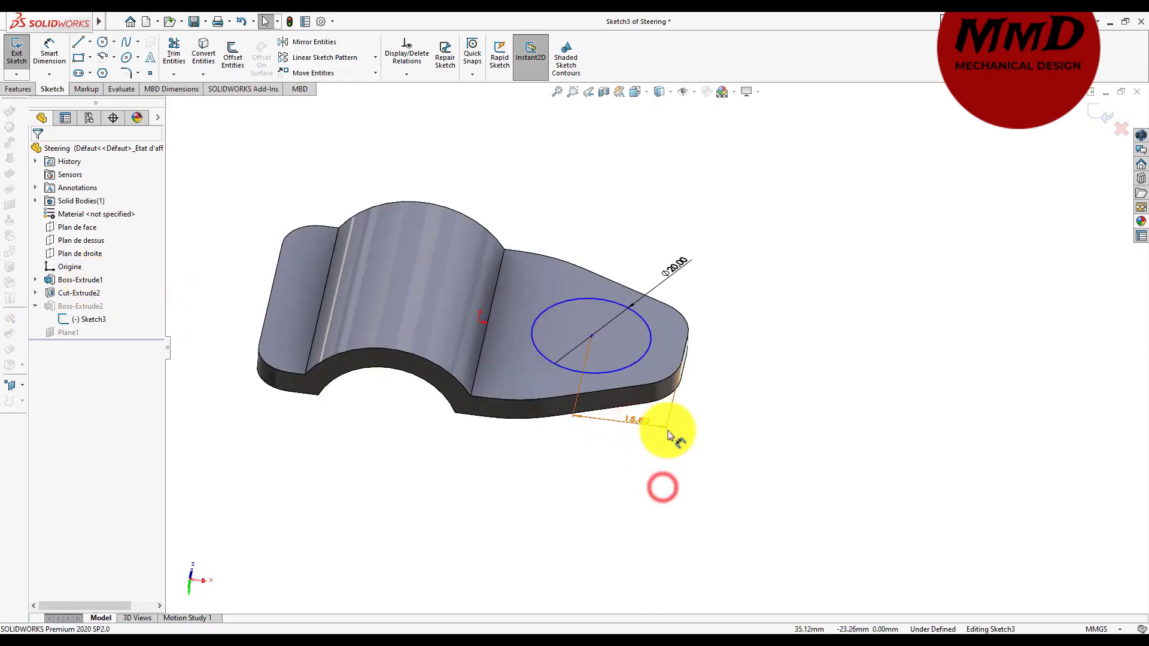
click(668, 421)
key(Delete)
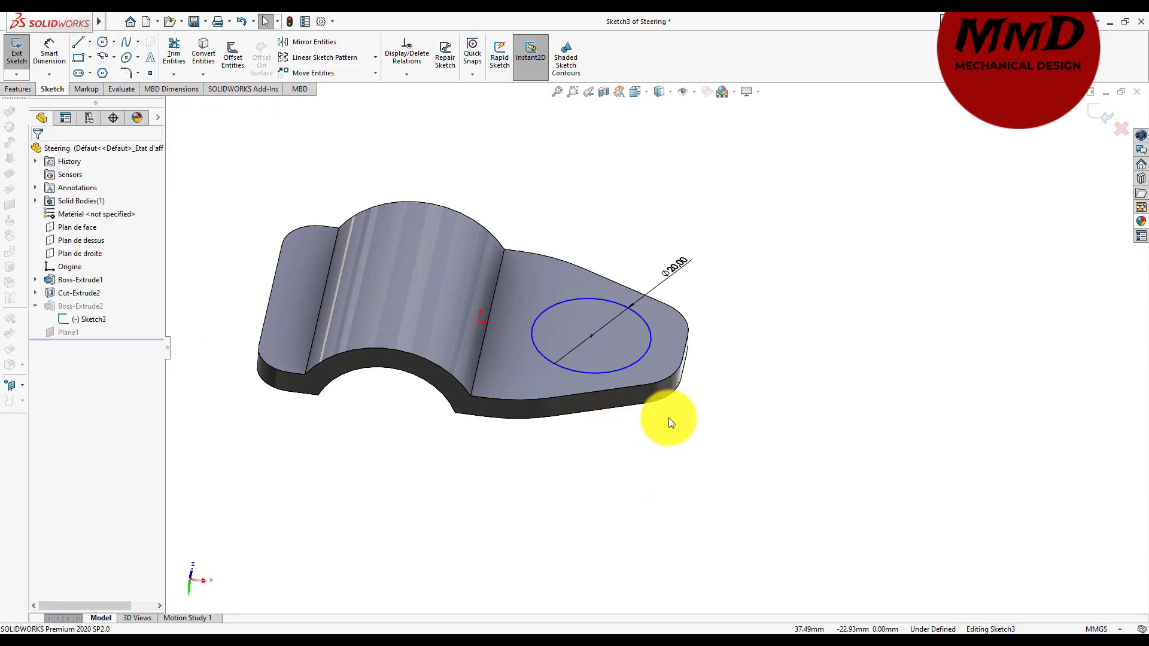
- Dimension the circle centre 20 mm horizontally from the origin and exit the sketch
right_drag(860, 448, 857, 343)
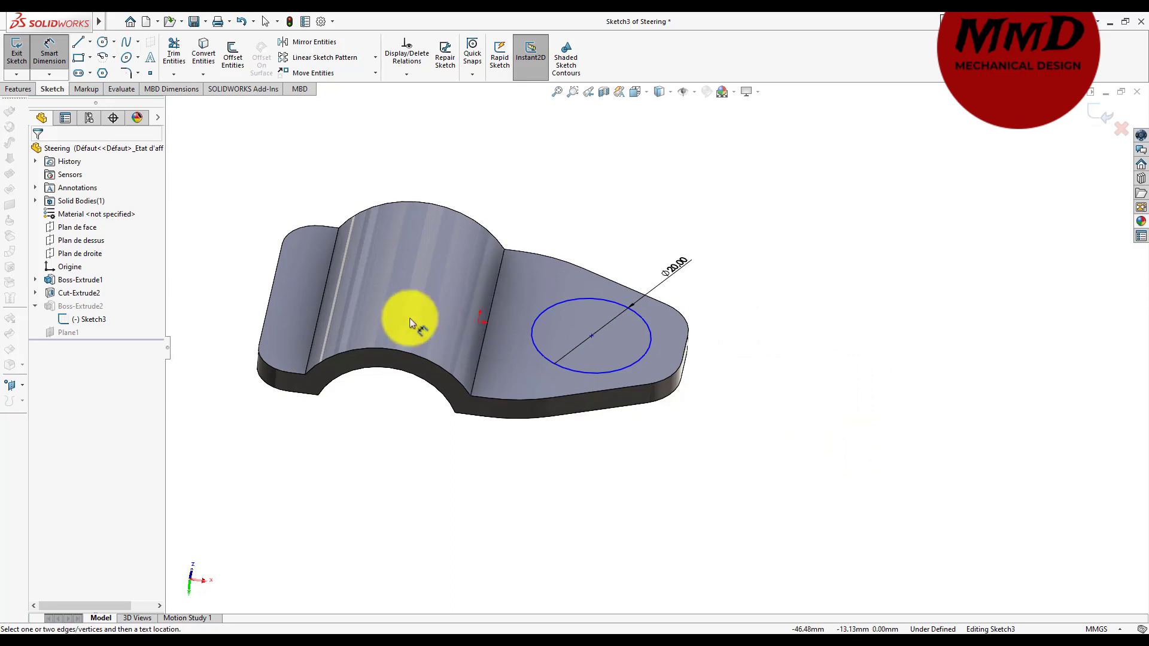
right_click(94, 319)
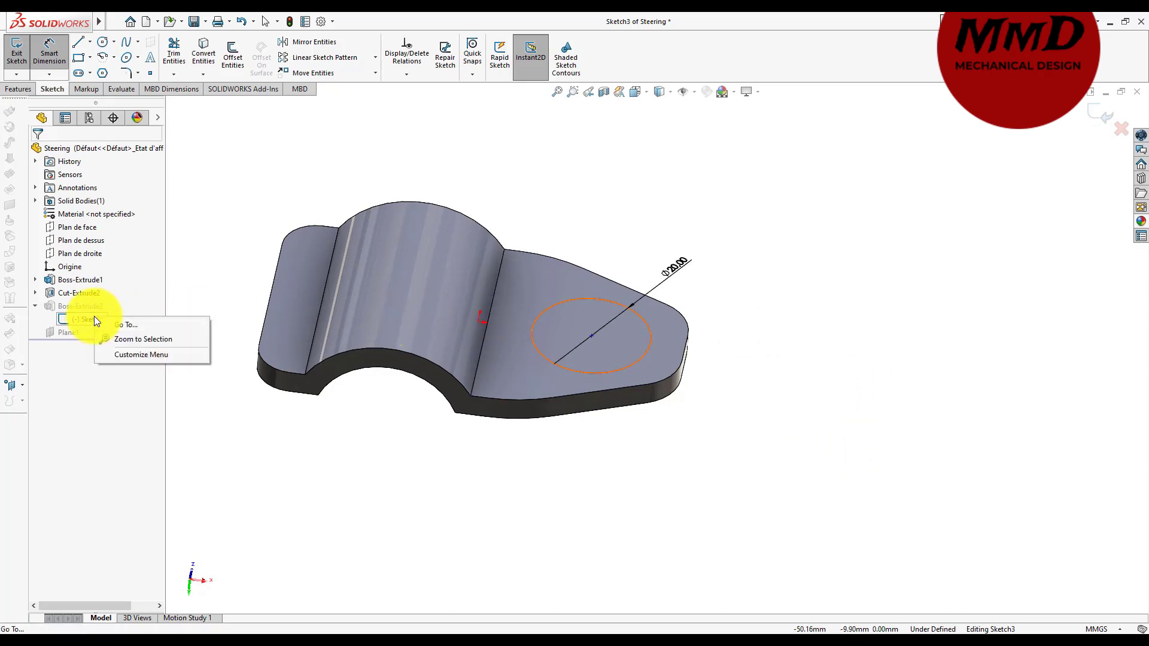
click(648, 89)
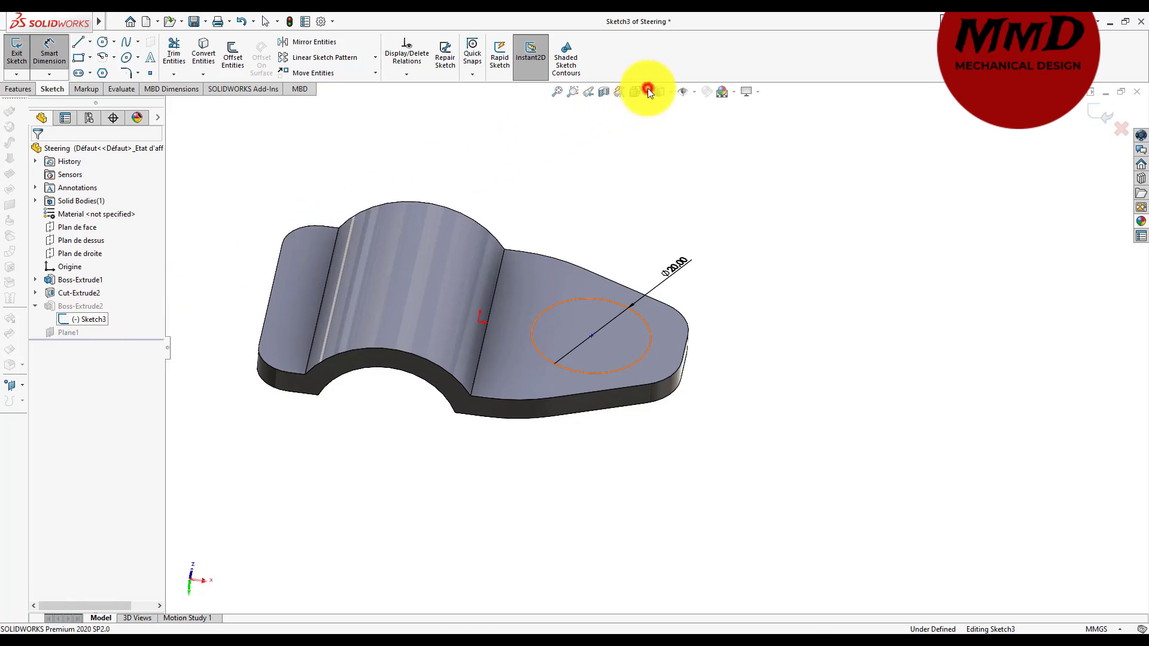
click(696, 158)
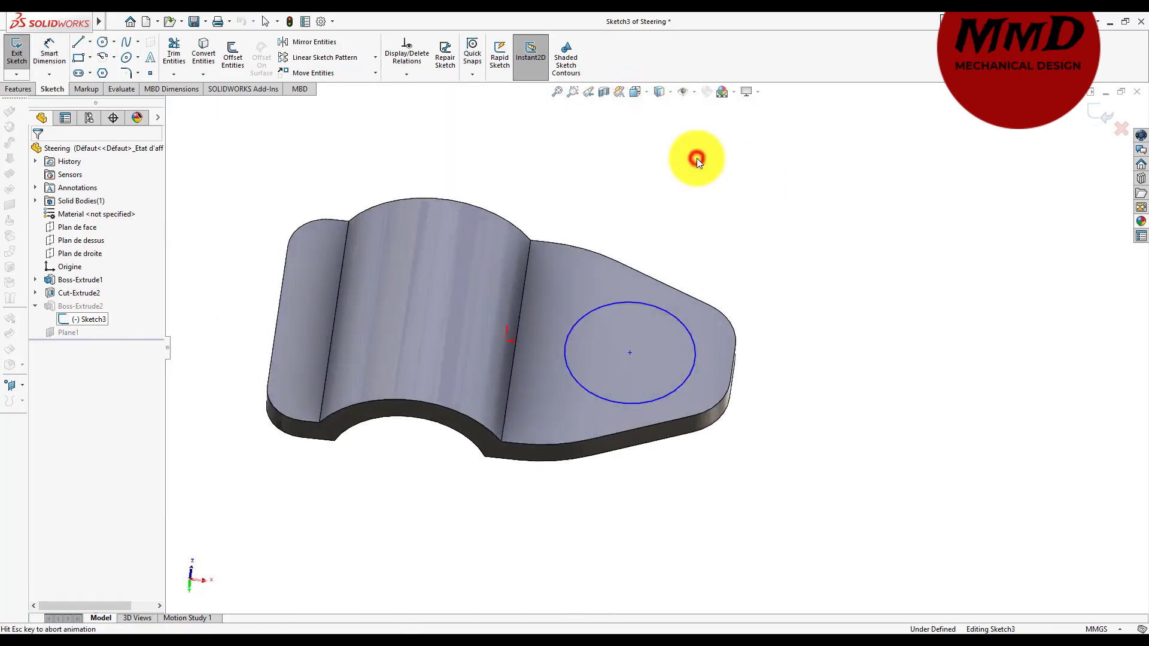
key(d)
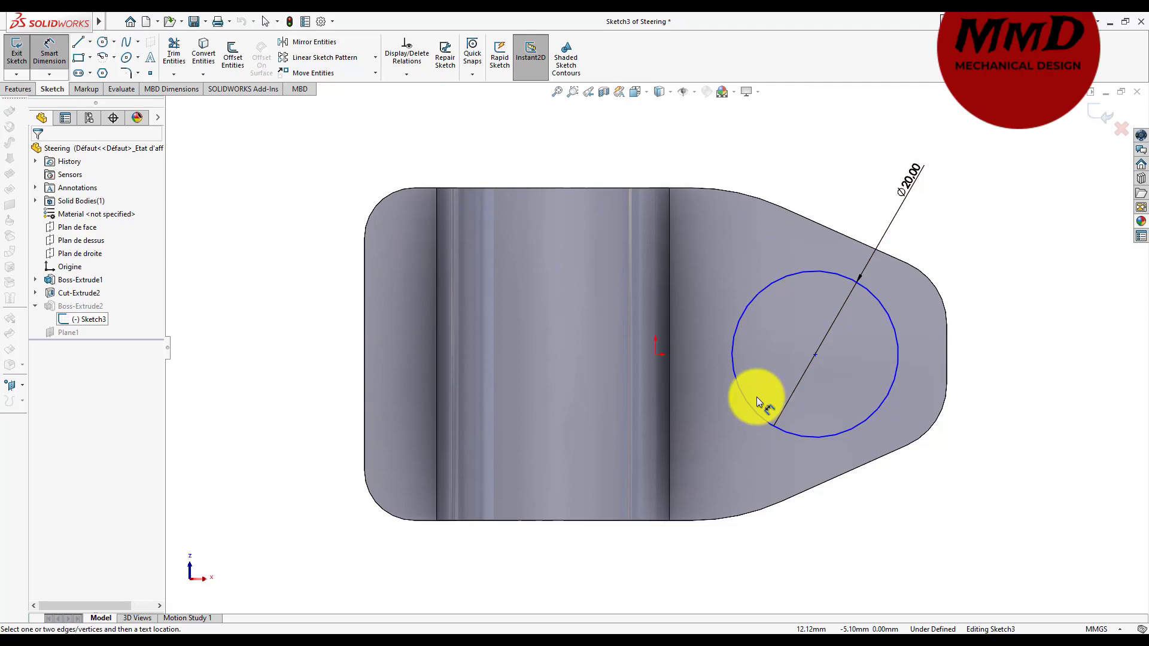
click(815, 355)
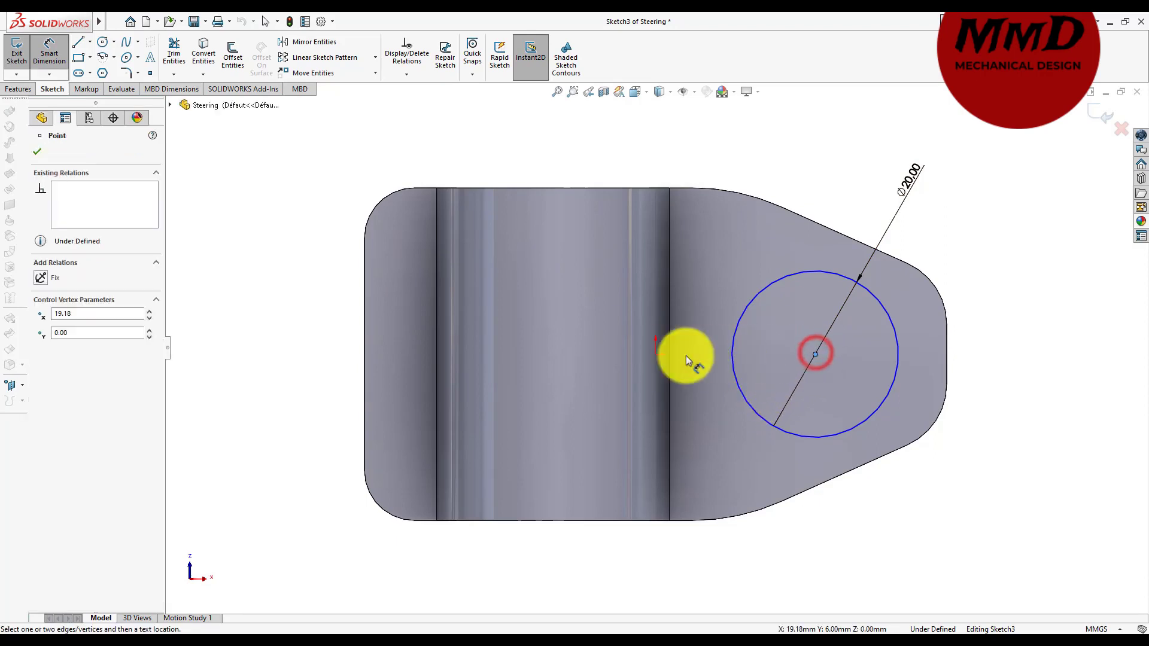
click(656, 355)
click(758, 577)
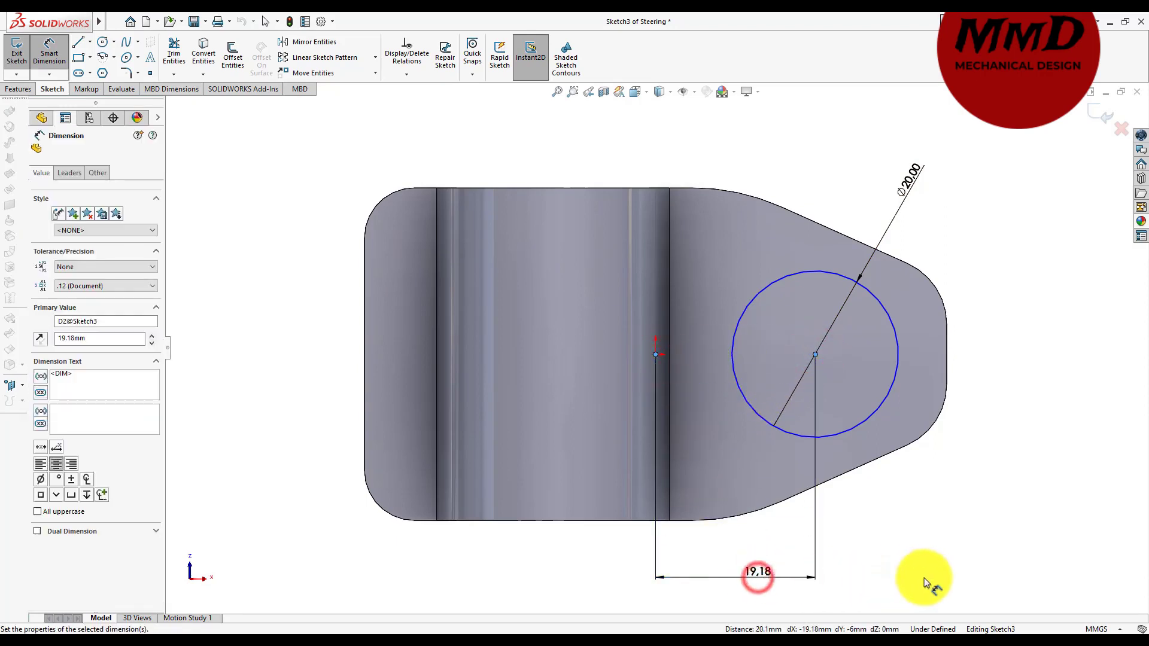
text(20)
key(Return)
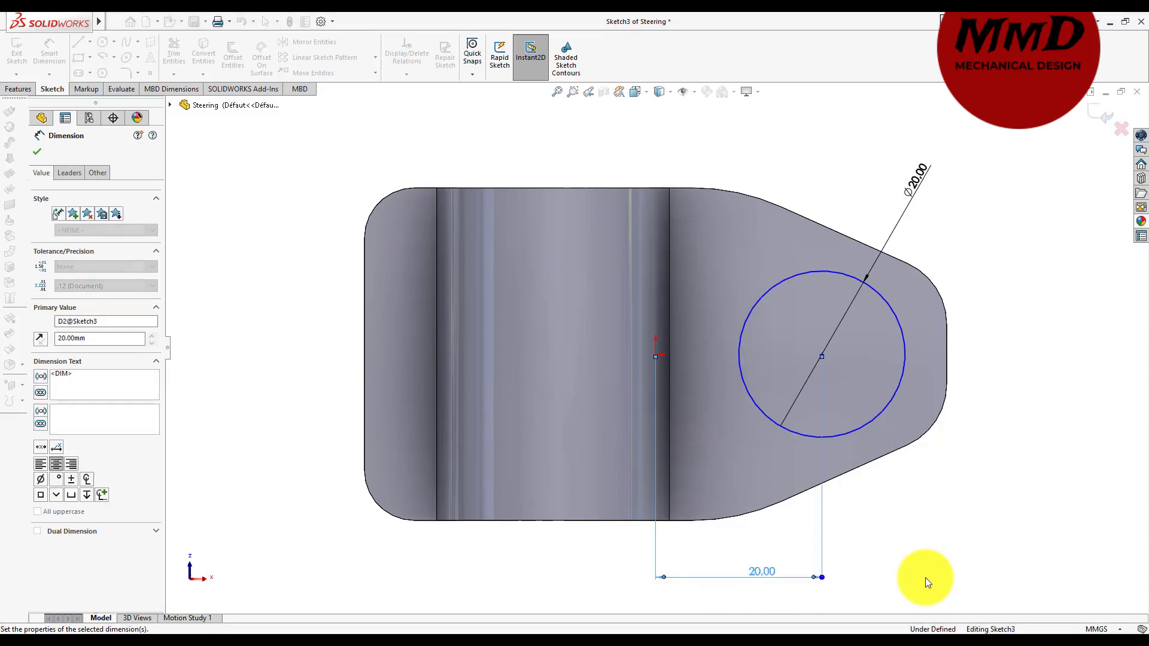
click(38, 152)
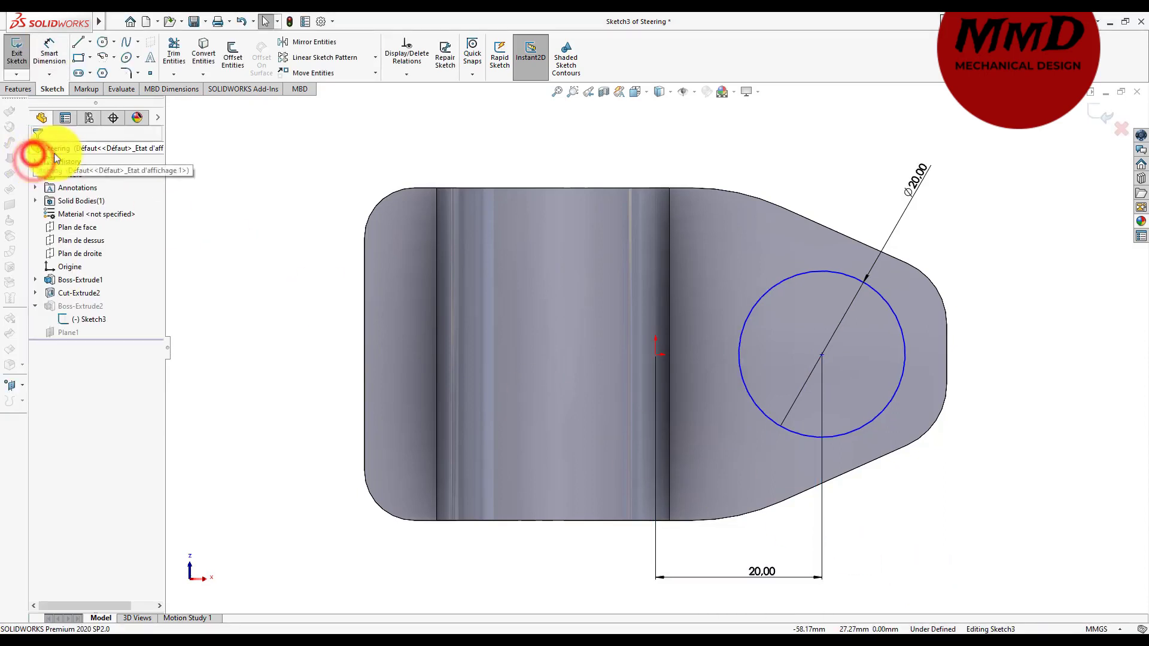
click(1090, 117)
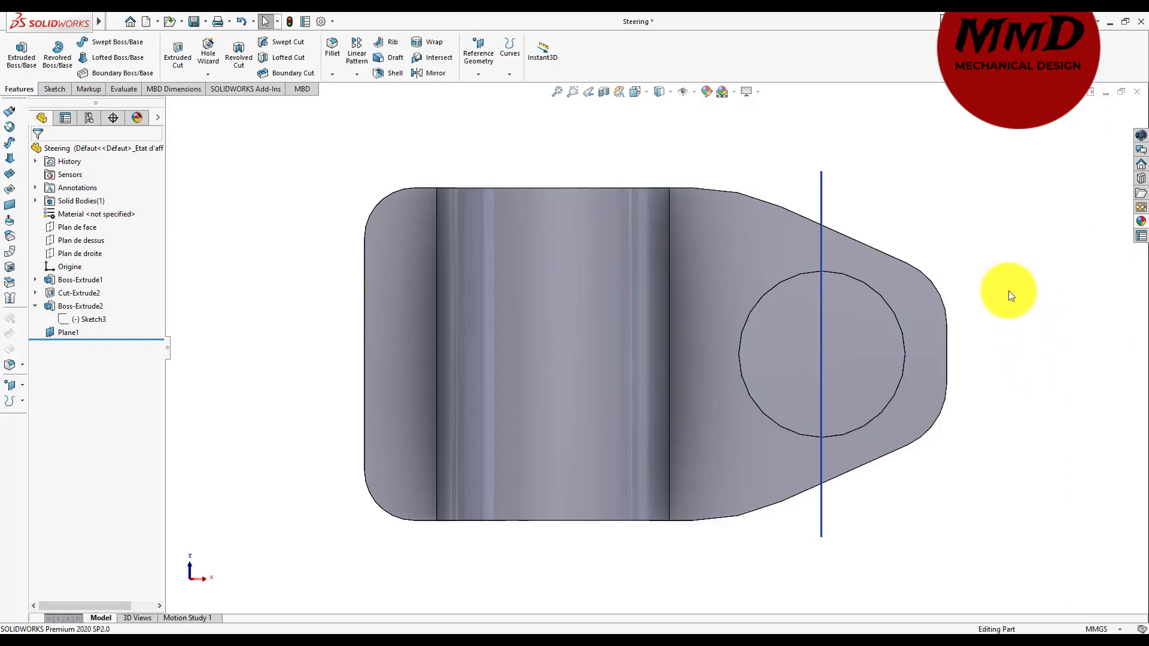
- Start a new sketch on Plane1, viewed normal to the plane
key(ctrl+7)
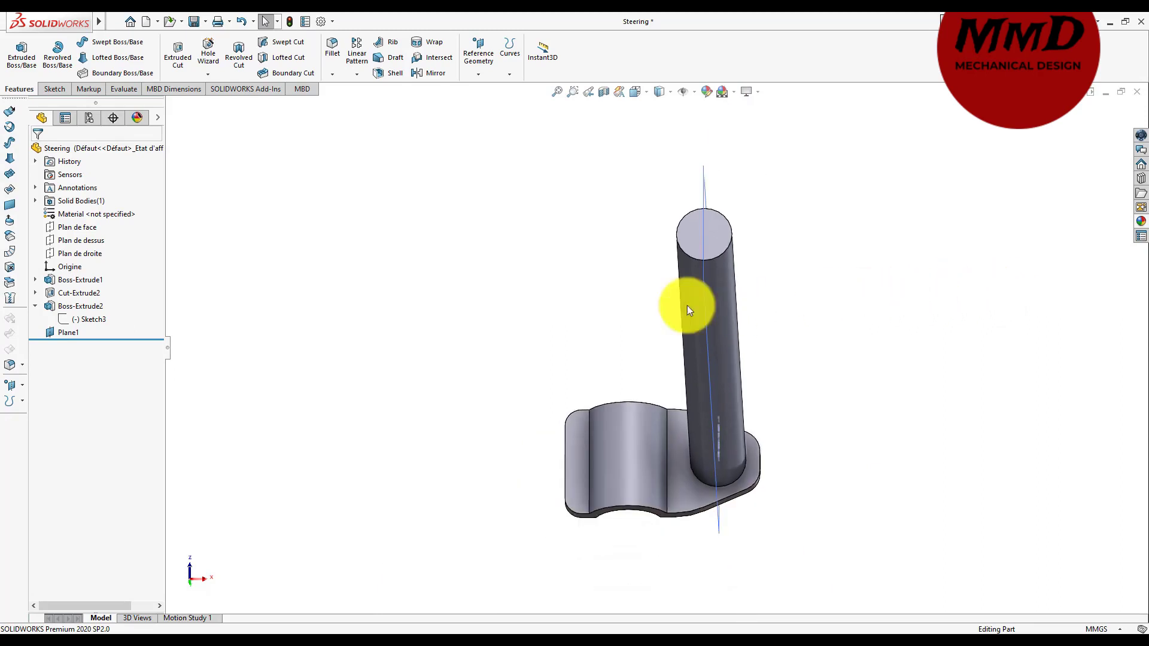
click(69, 334)
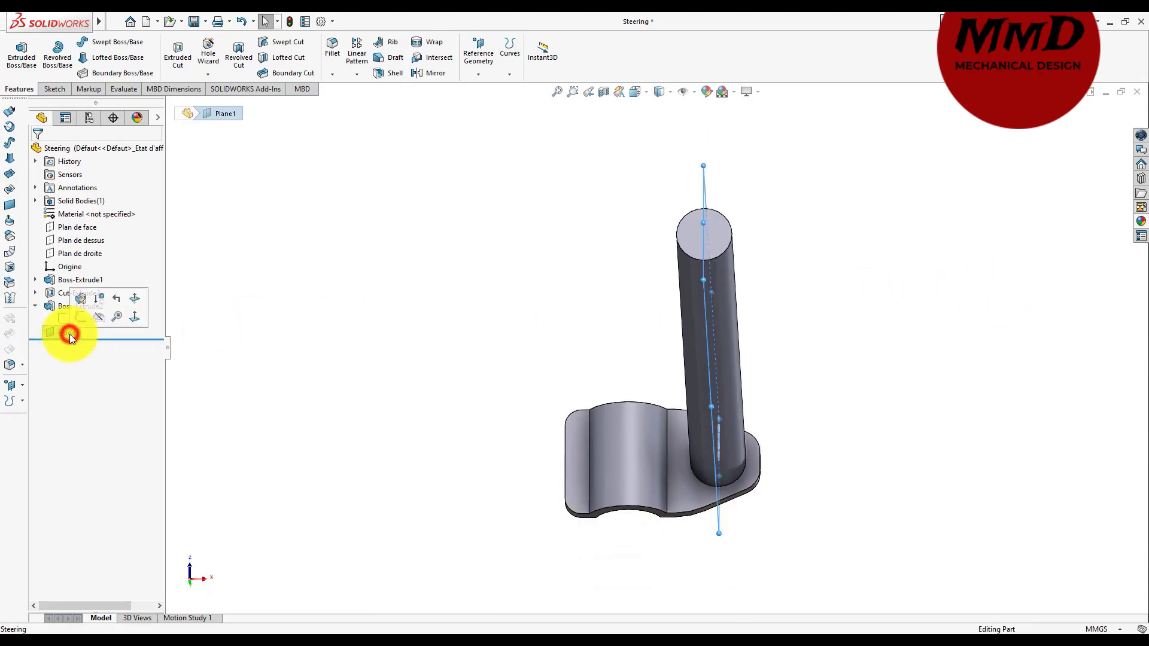
click(78, 317)
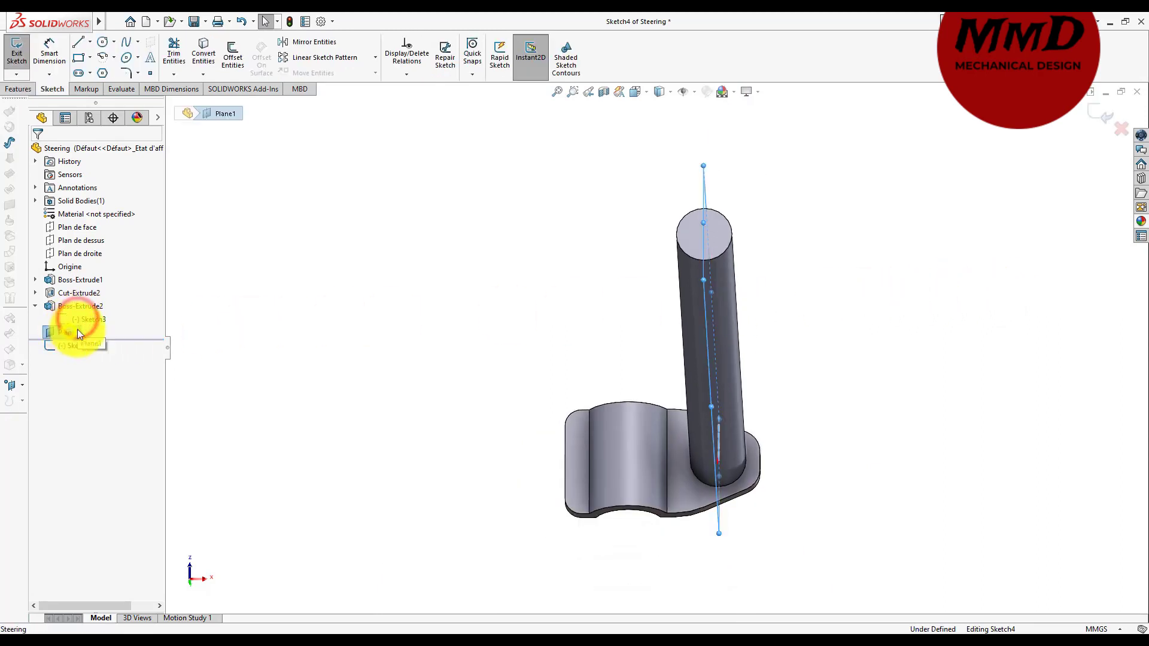
right_click(77, 333)
click(127, 318)
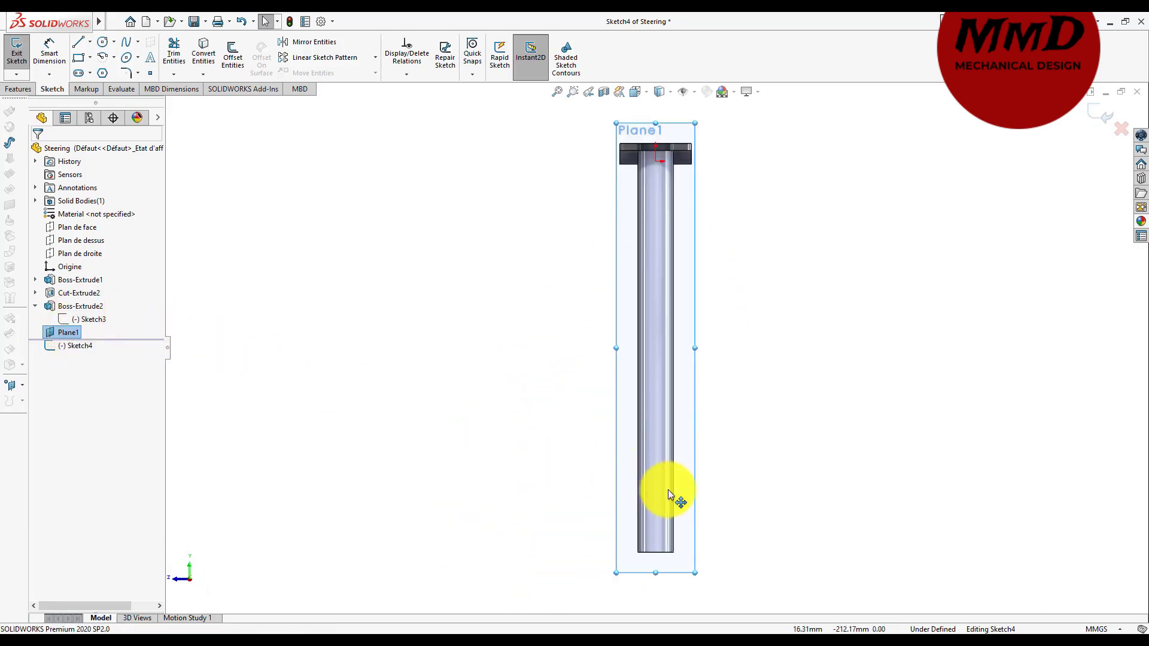
scroll(669, 494, down, 1)
scroll(668, 492, down, 1)
scroll(667, 490, down, 1)
scroll(666, 486, down, 1)
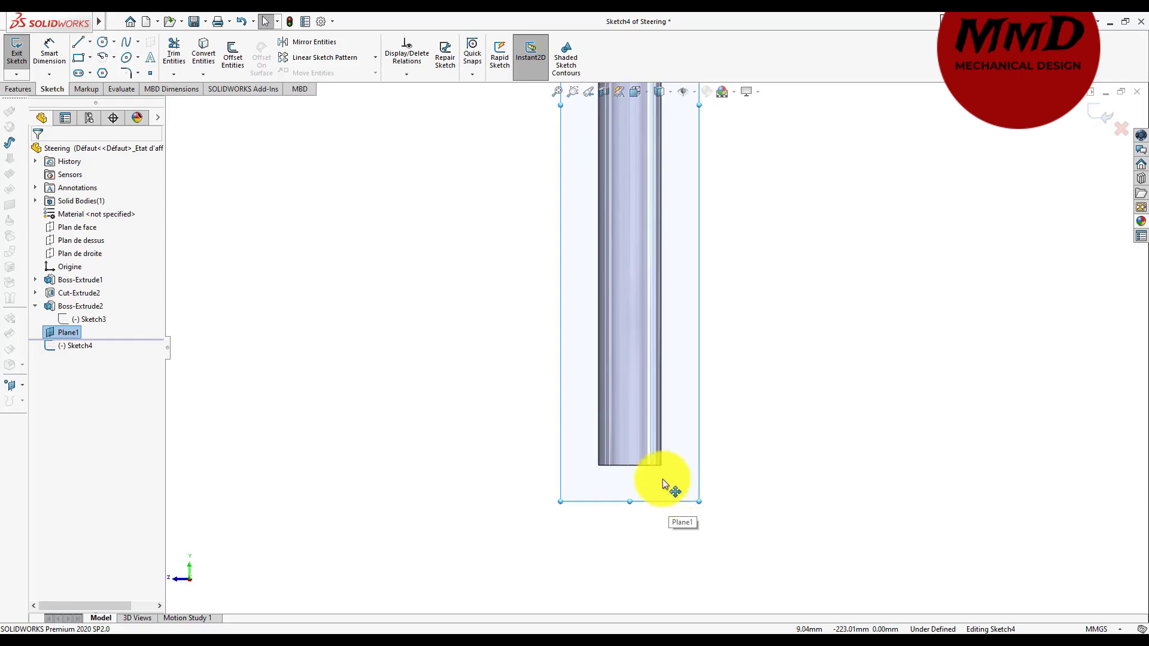
scroll(611, 381, up, 2)
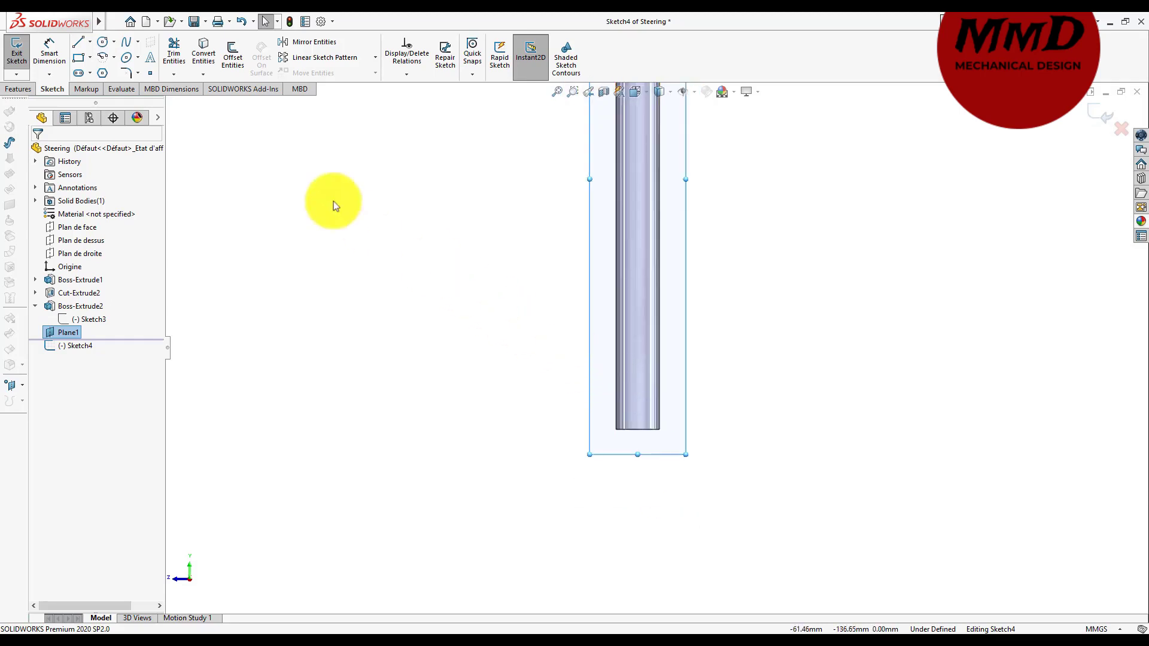
- Draw a vertical construction centreline down from the stem's base
click(90, 42)
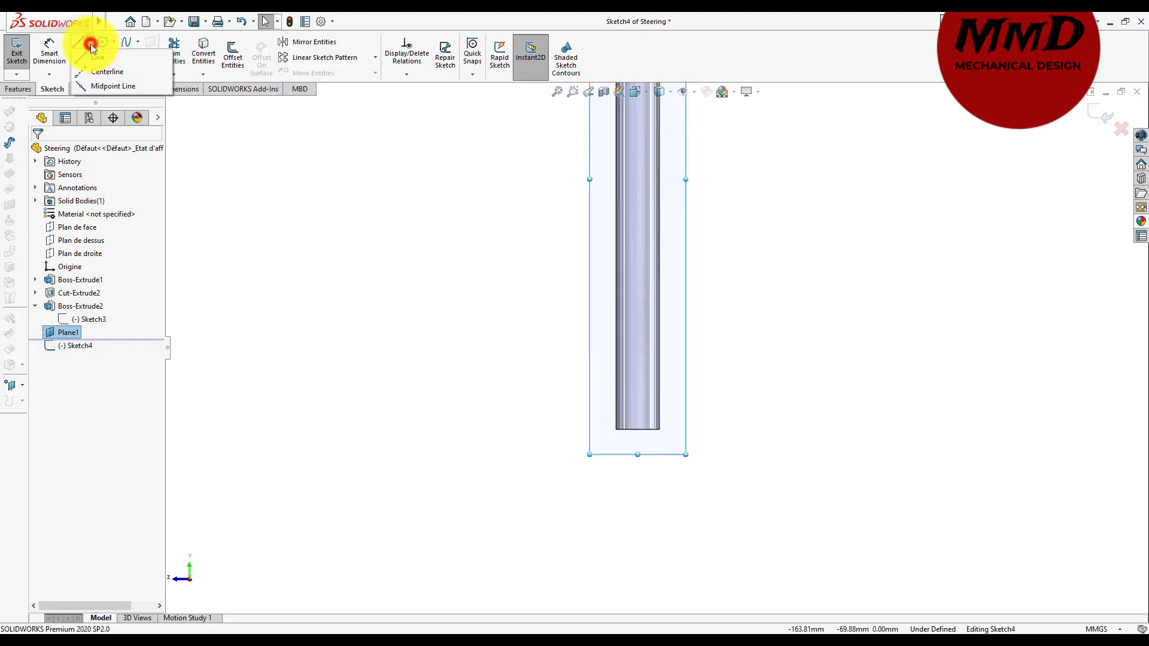
click(102, 72)
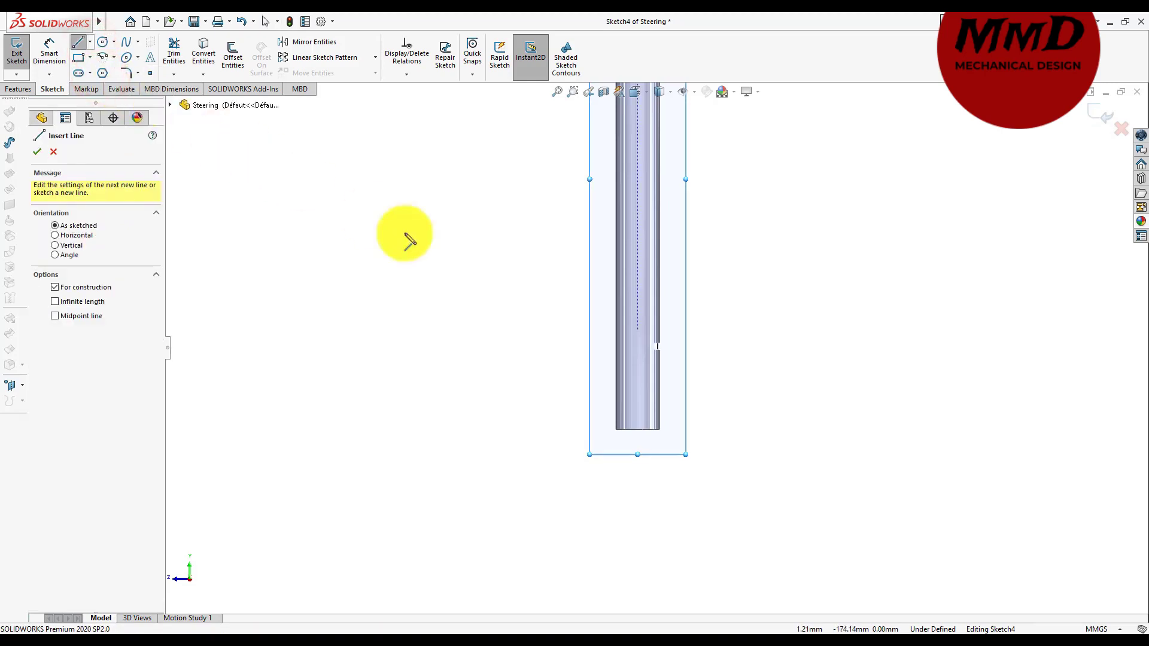
click(638, 355)
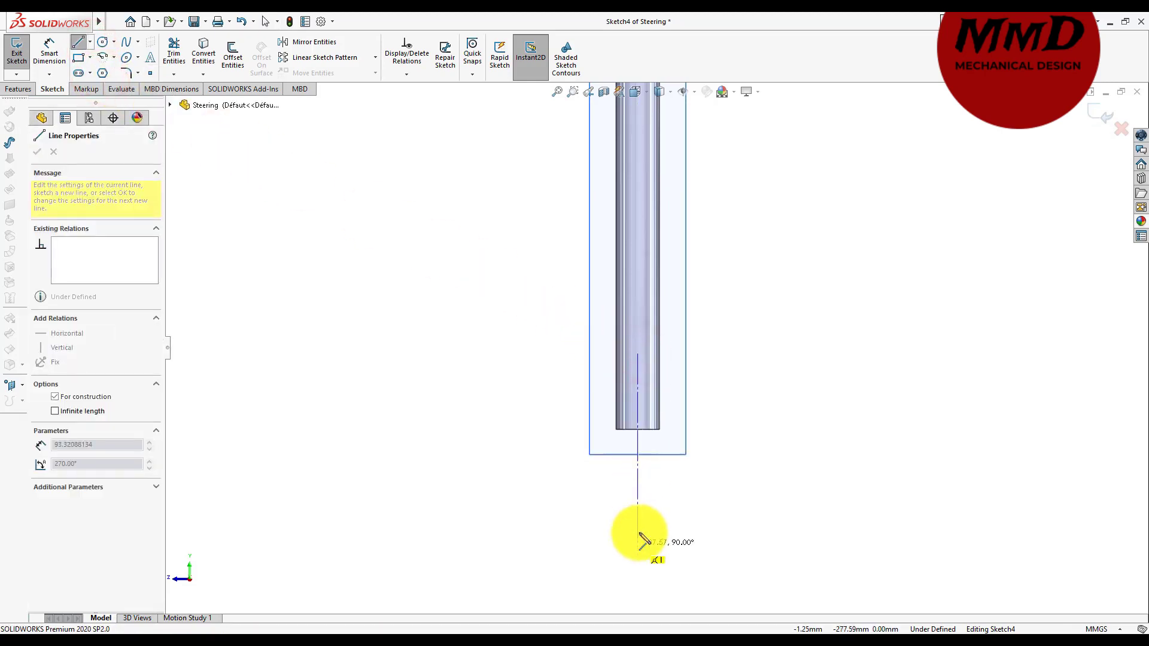
scroll(645, 606, up, 1)
scroll(645, 606, up, 1)
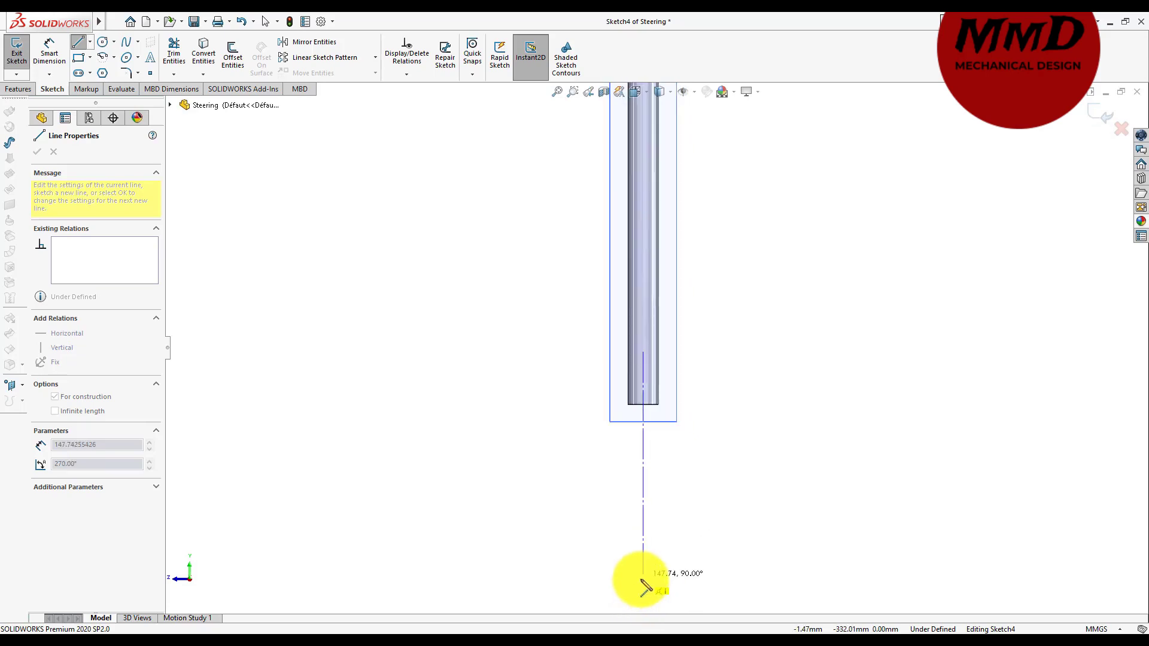
click(642, 576)
right_click(727, 546)
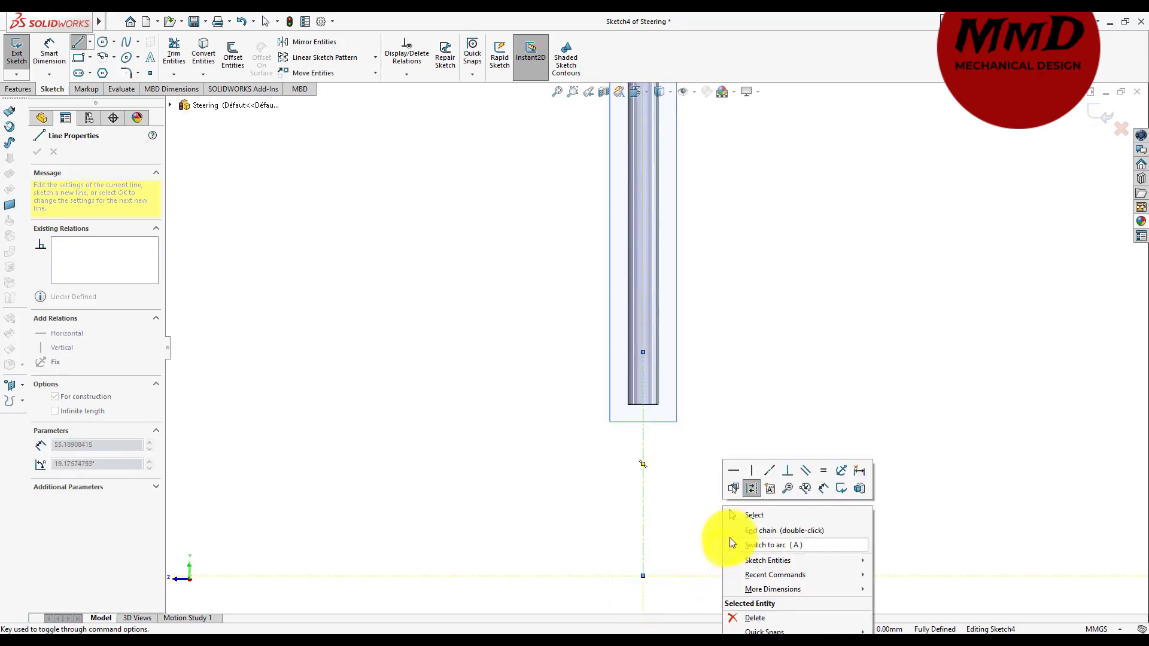
click(741, 520)
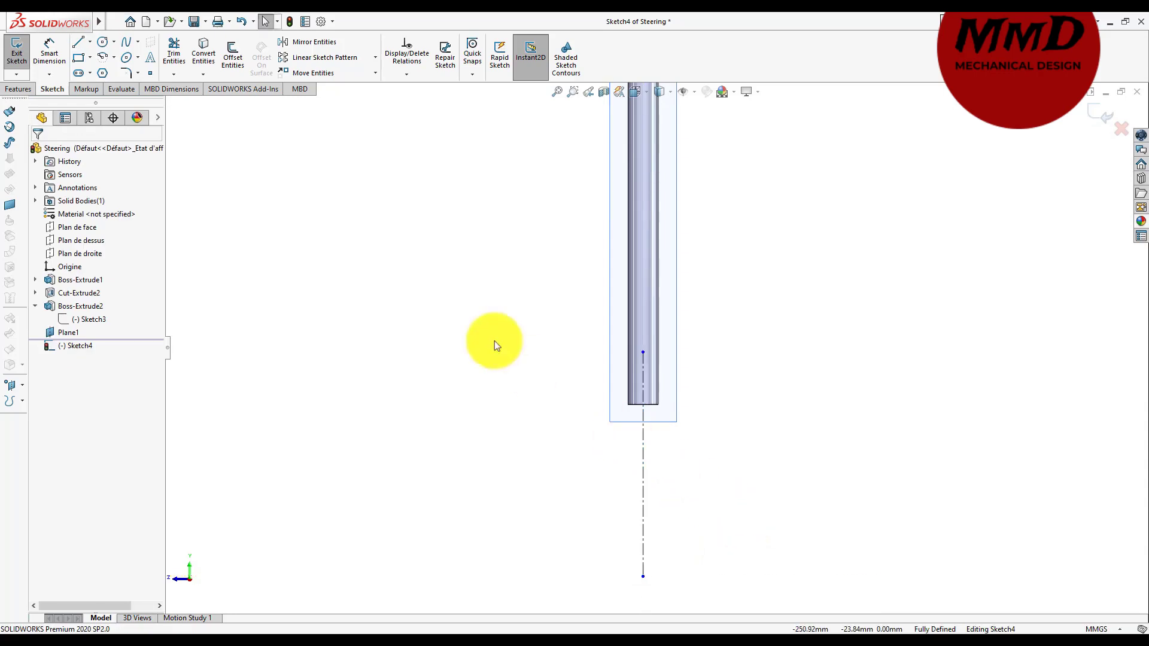
- Draw a slanted line from the stem's base followed by a bend arc
click(84, 43)
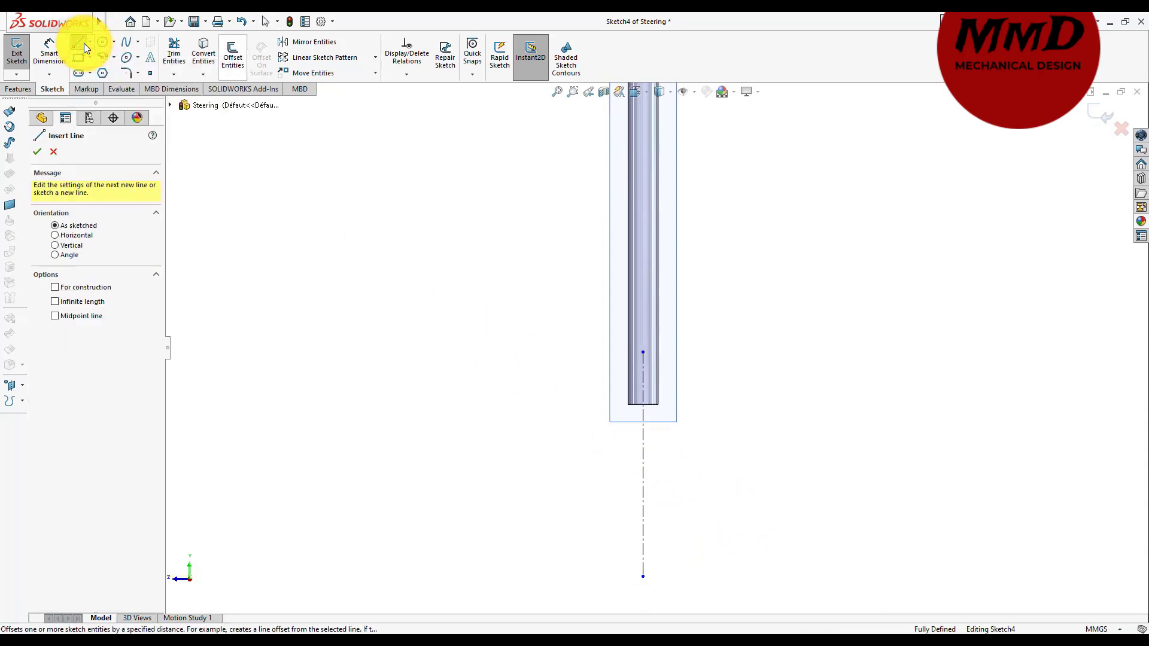
click(643, 352)
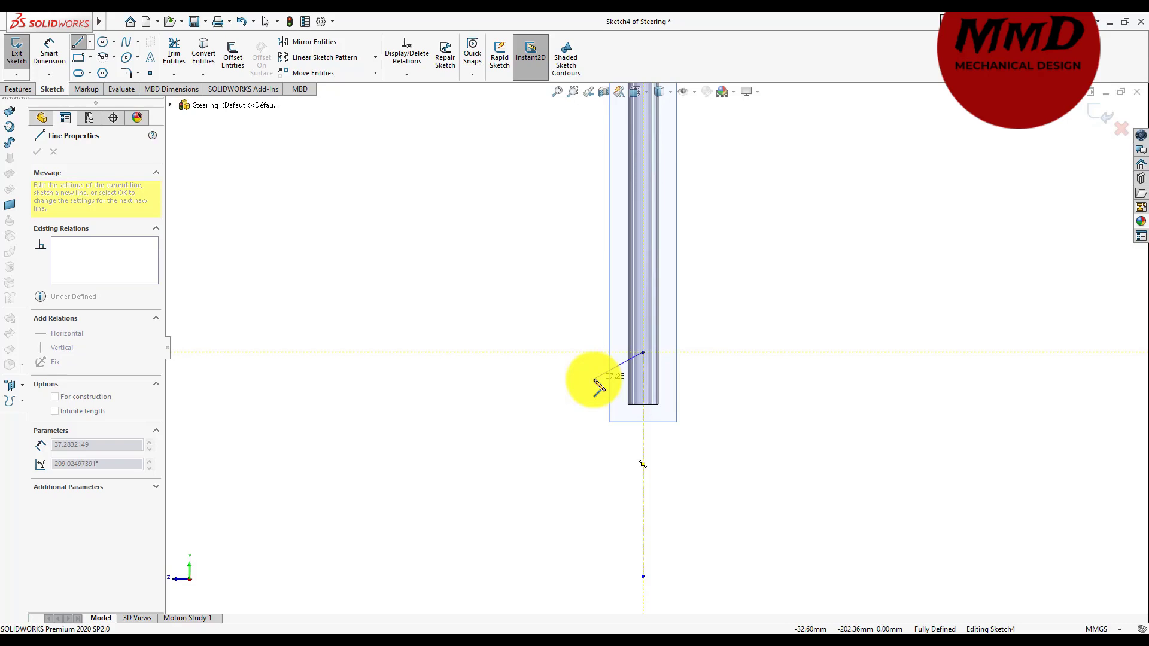
click(593, 380)
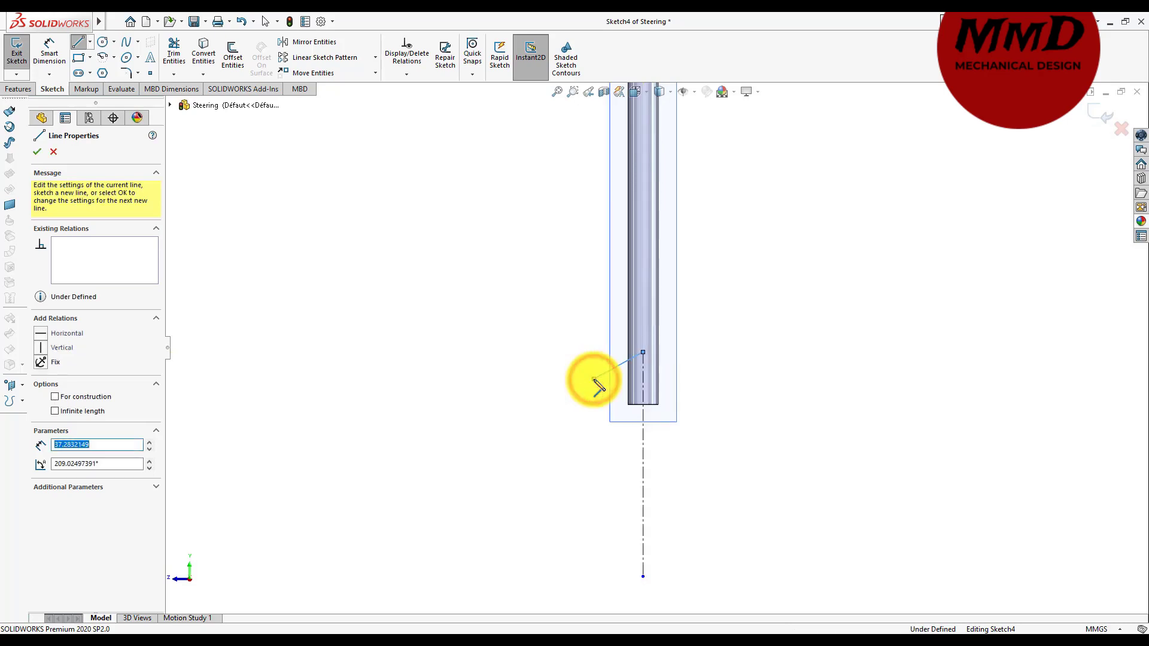
key(Escape)
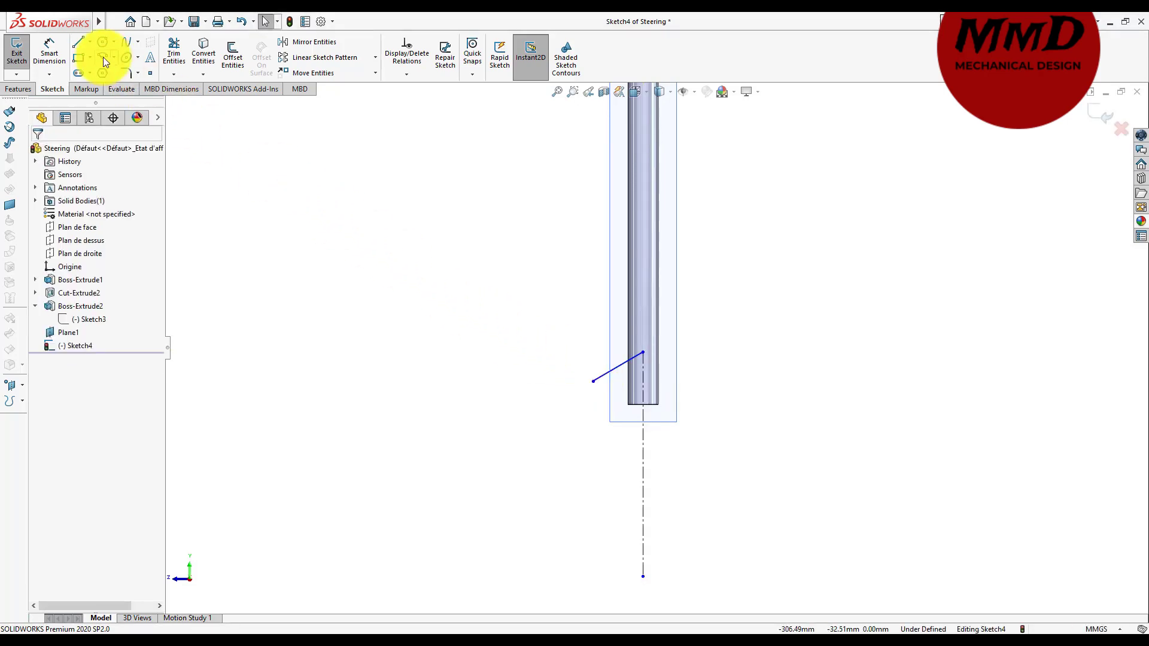
click(103, 57)
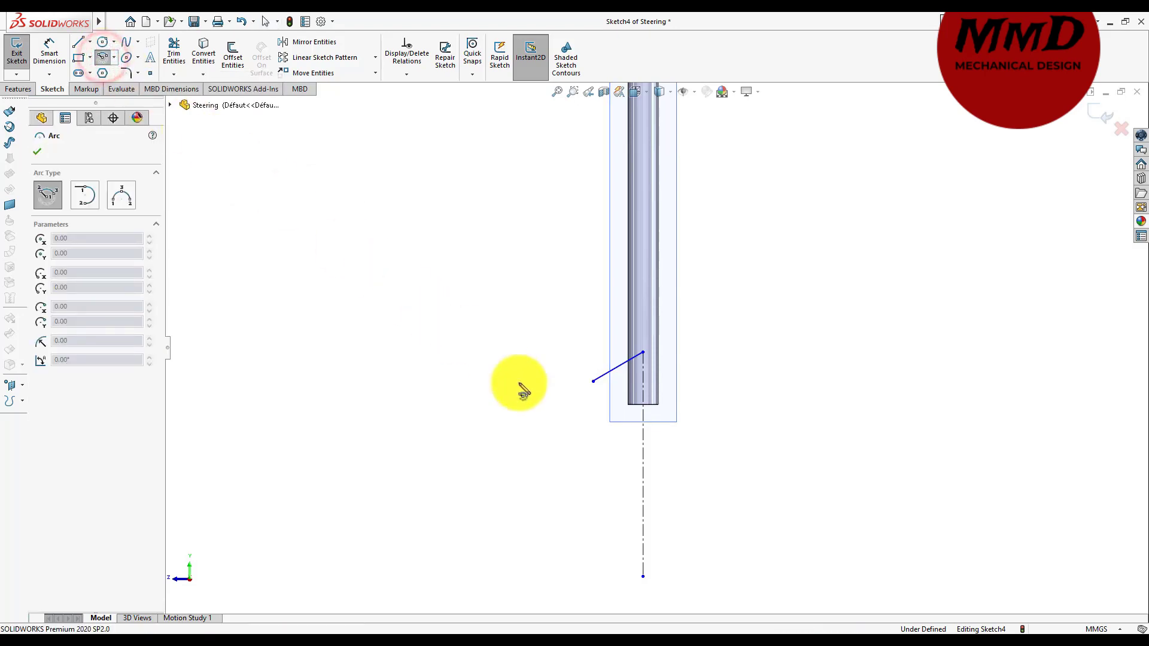
click(587, 437)
click(593, 381)
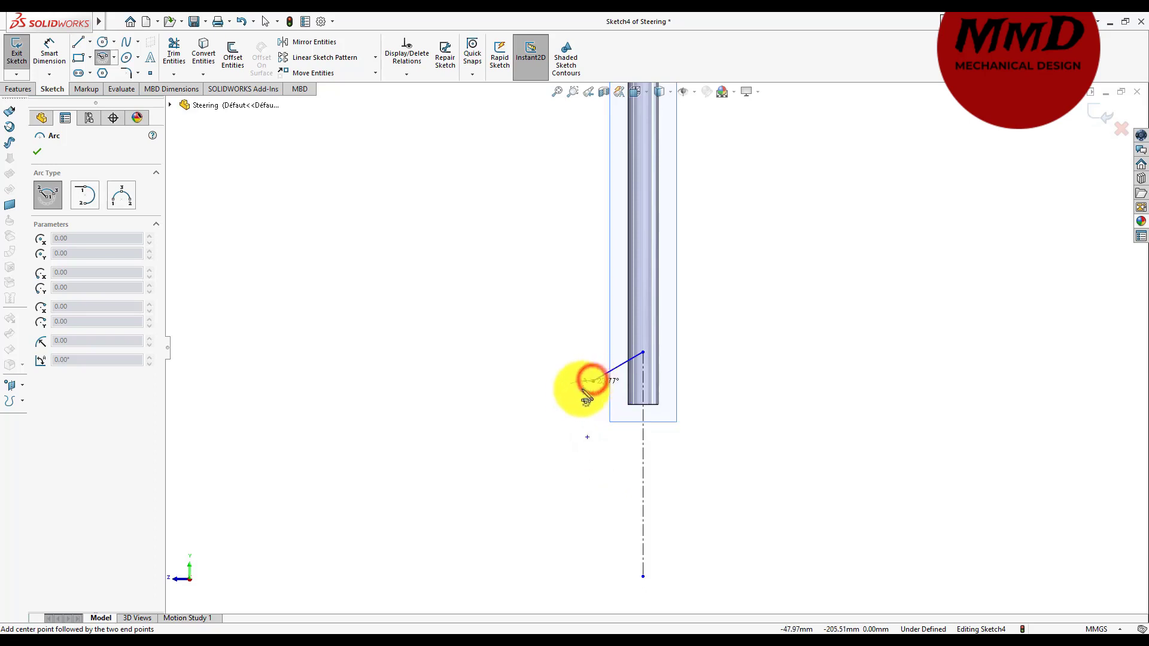
click(523, 441)
click(39, 153)
- Draw the long vertical leg line down from the arc's lower end
click(77, 43)
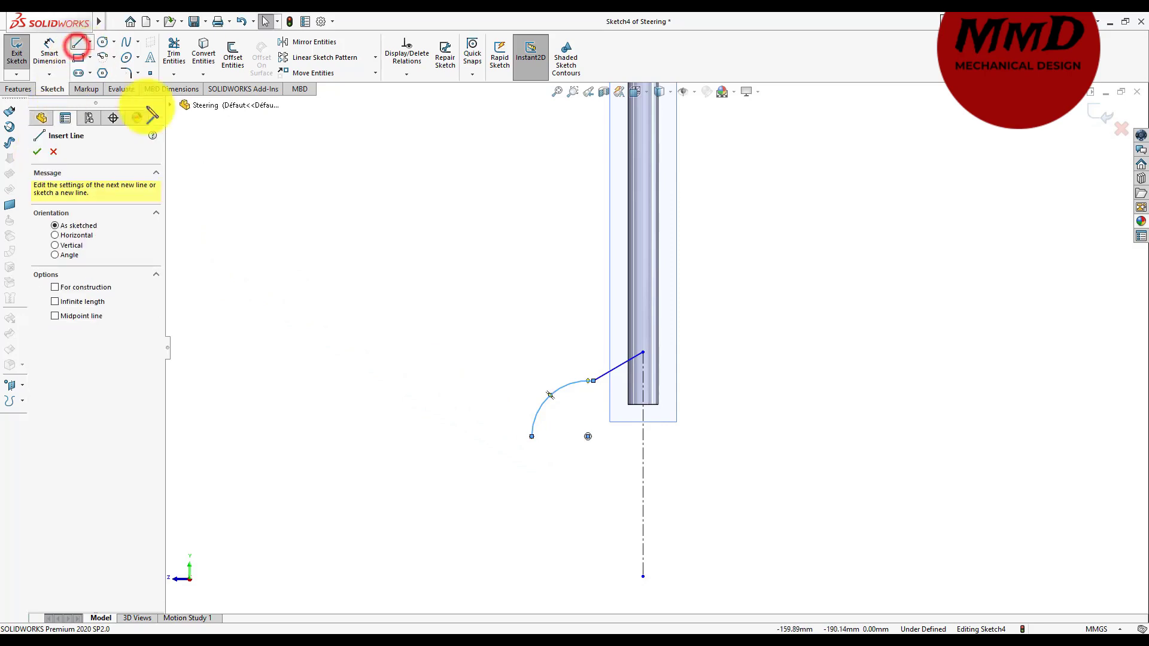
click(532, 438)
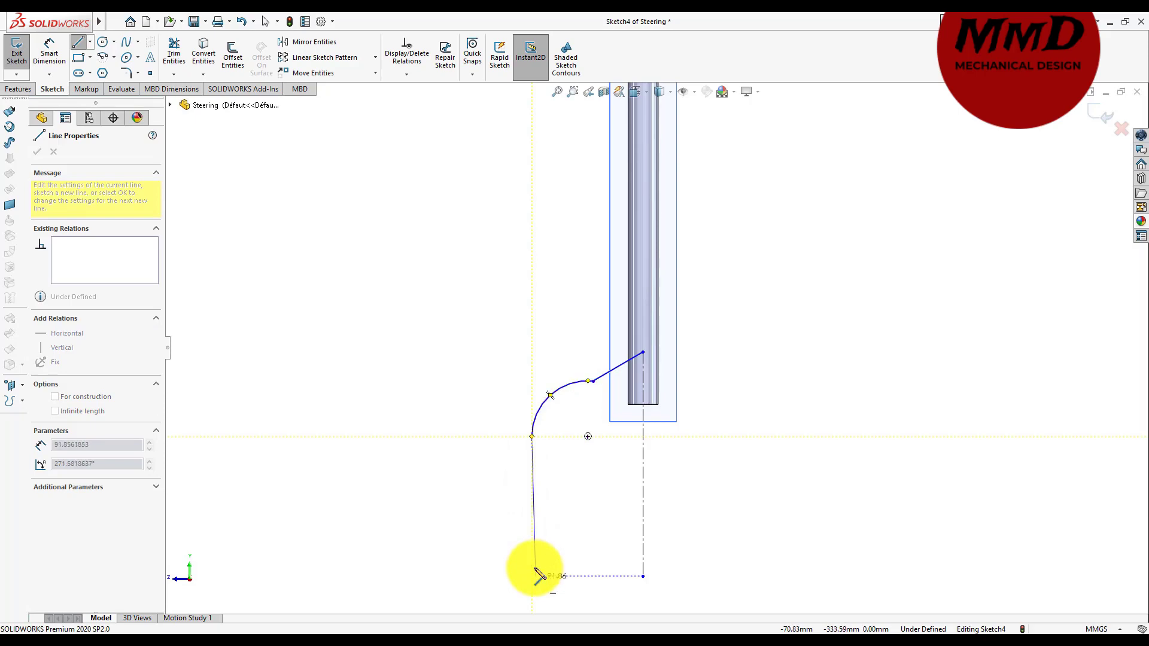
click(532, 606)
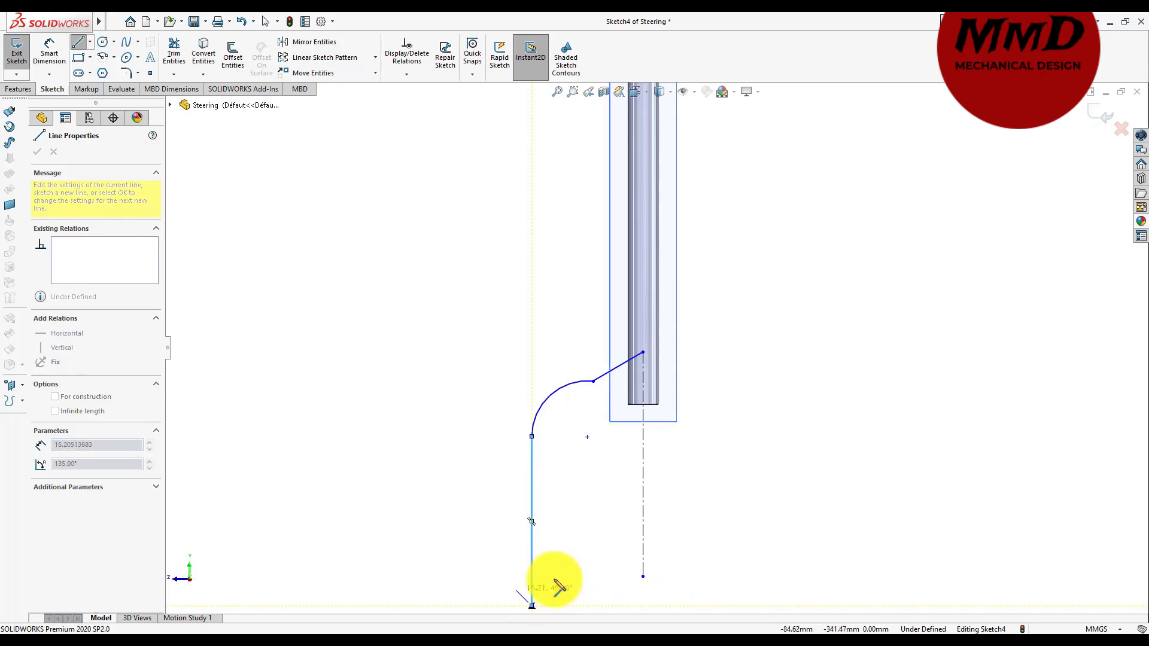
right_click(495, 504)
click(494, 504)
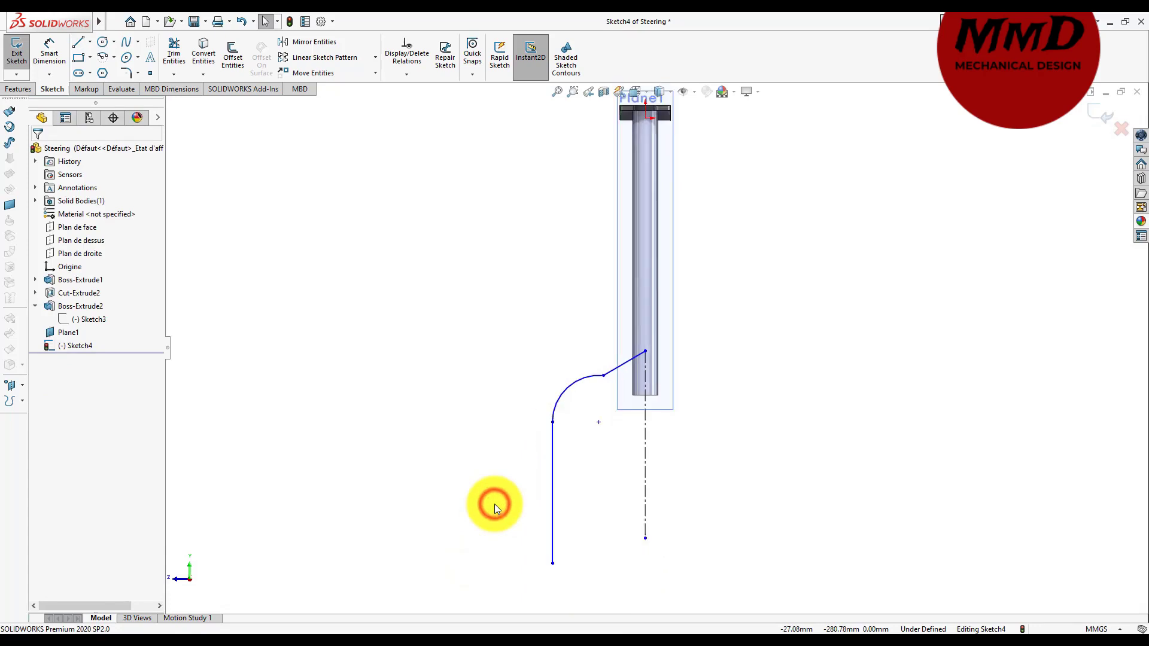
right_drag(410, 400, 398, 323)
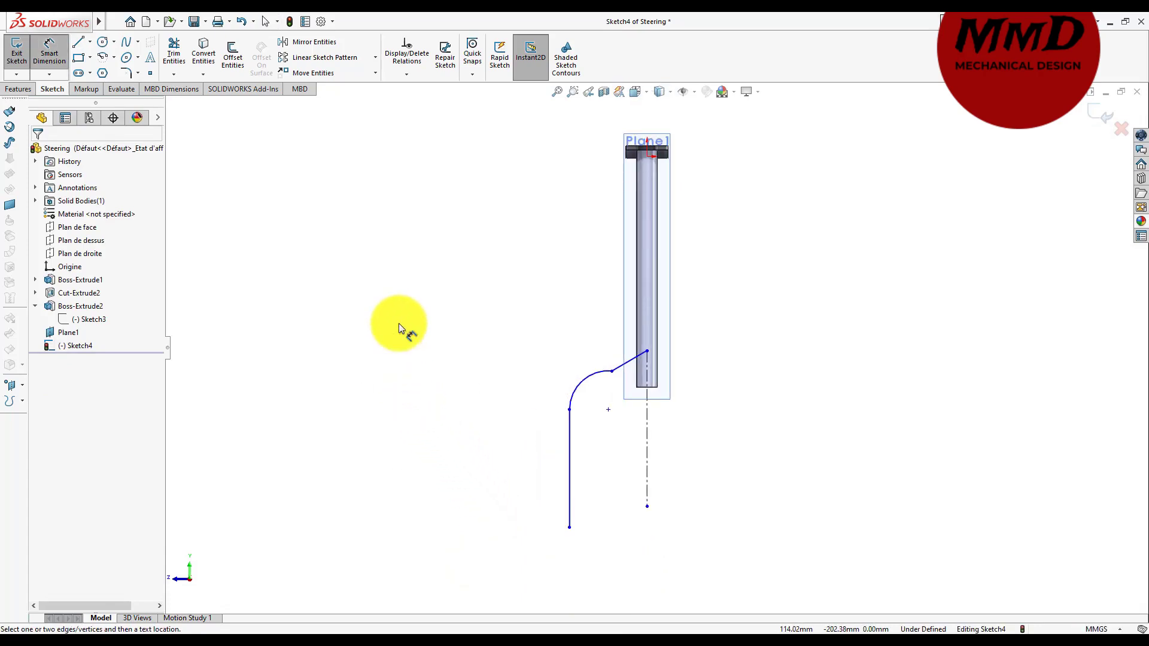
scroll(584, 367, down, 1)
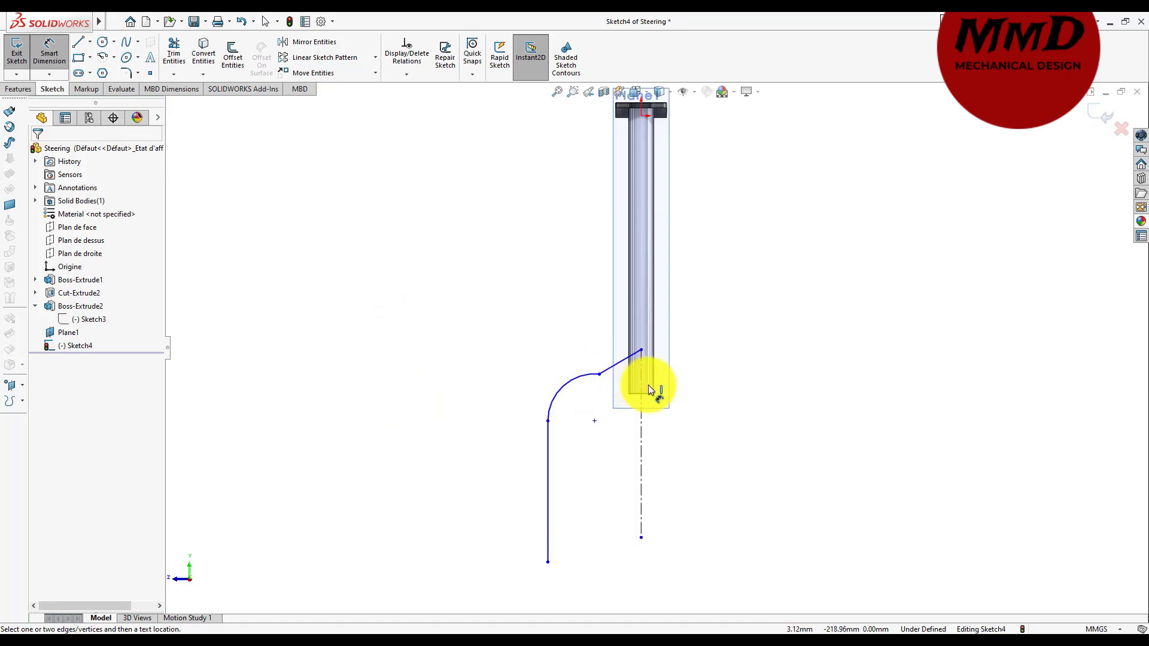
scroll(648, 386, down, 1)
scroll(648, 385, down, 2)
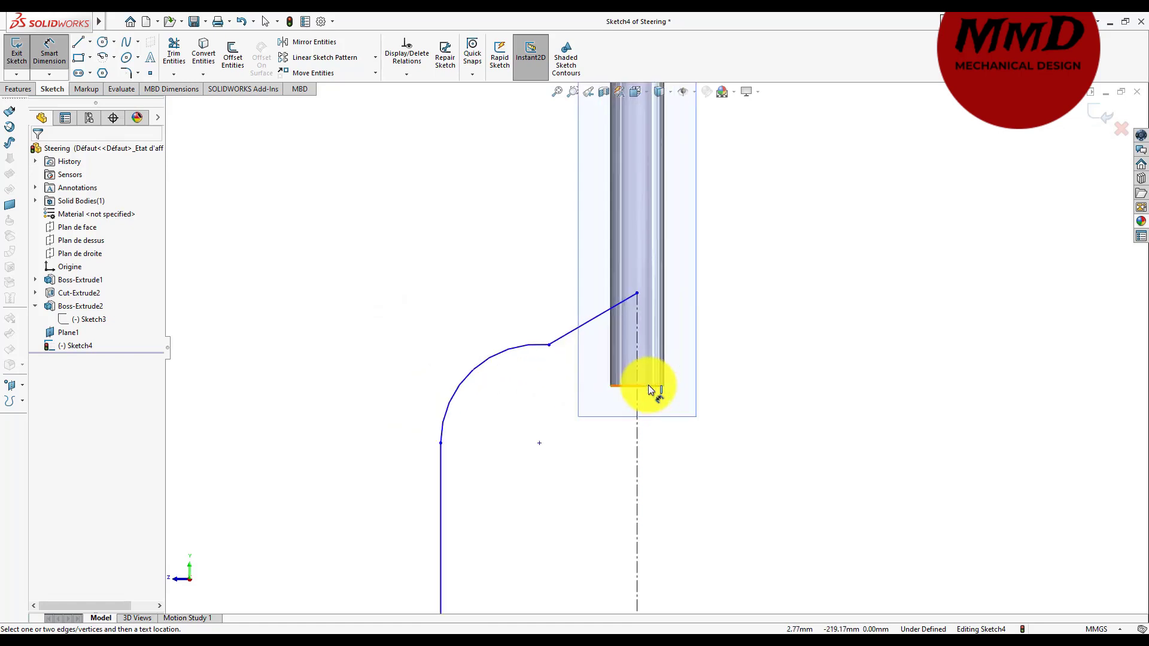
scroll(649, 386, down, 2)
scroll(648, 385, down, 2)
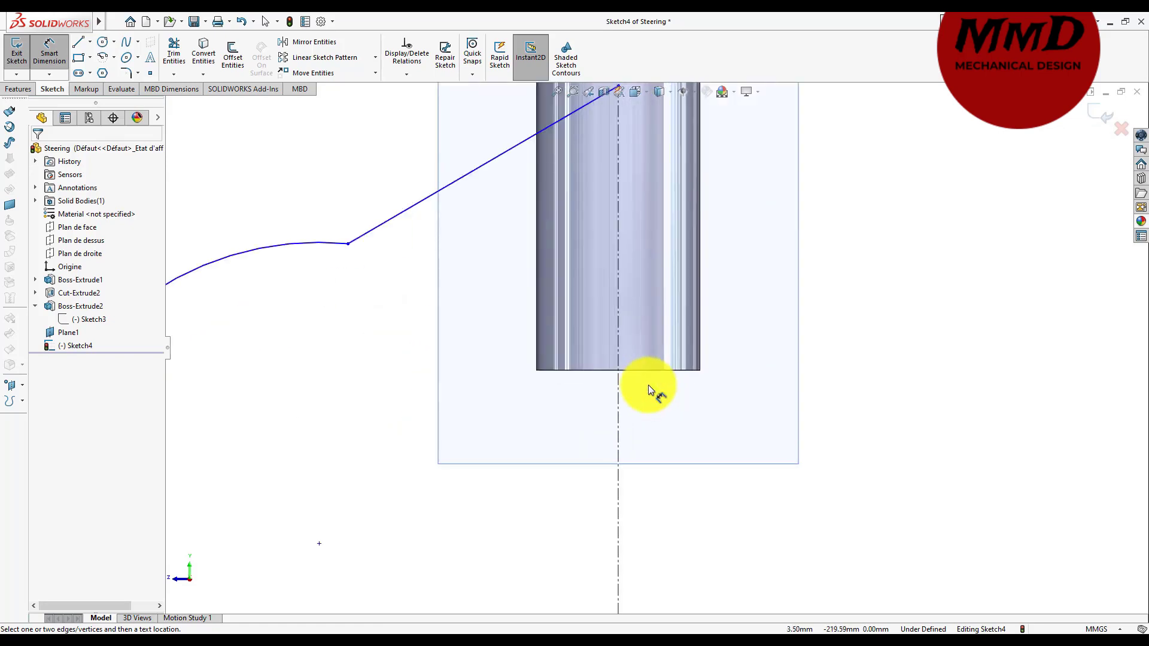
click(641, 371)
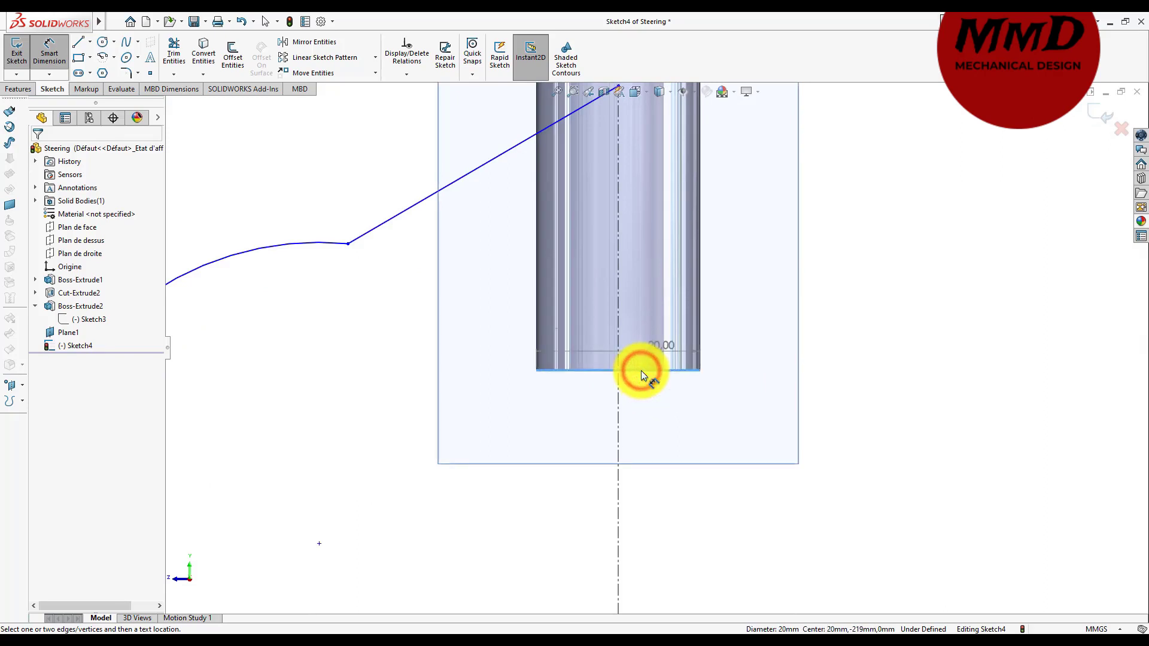
- Set the leg path's top point 30 mm from the stem's bottom edge
scroll(630, 135, up, 1)
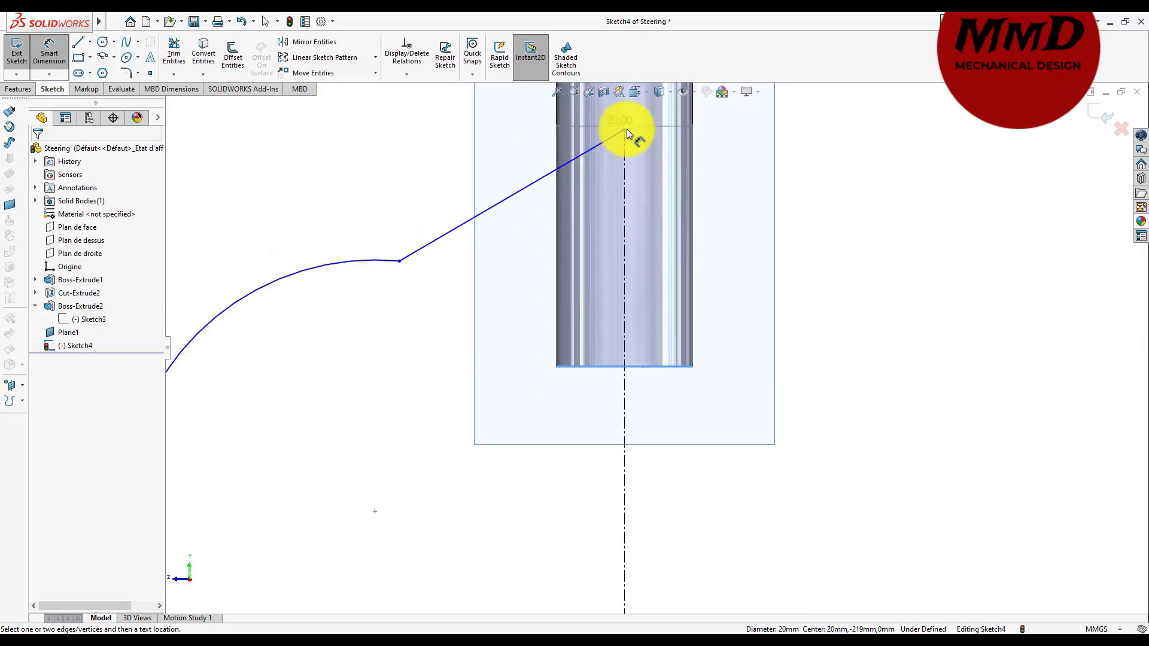
click(627, 128)
click(849, 235)
text(30)
key(Return)
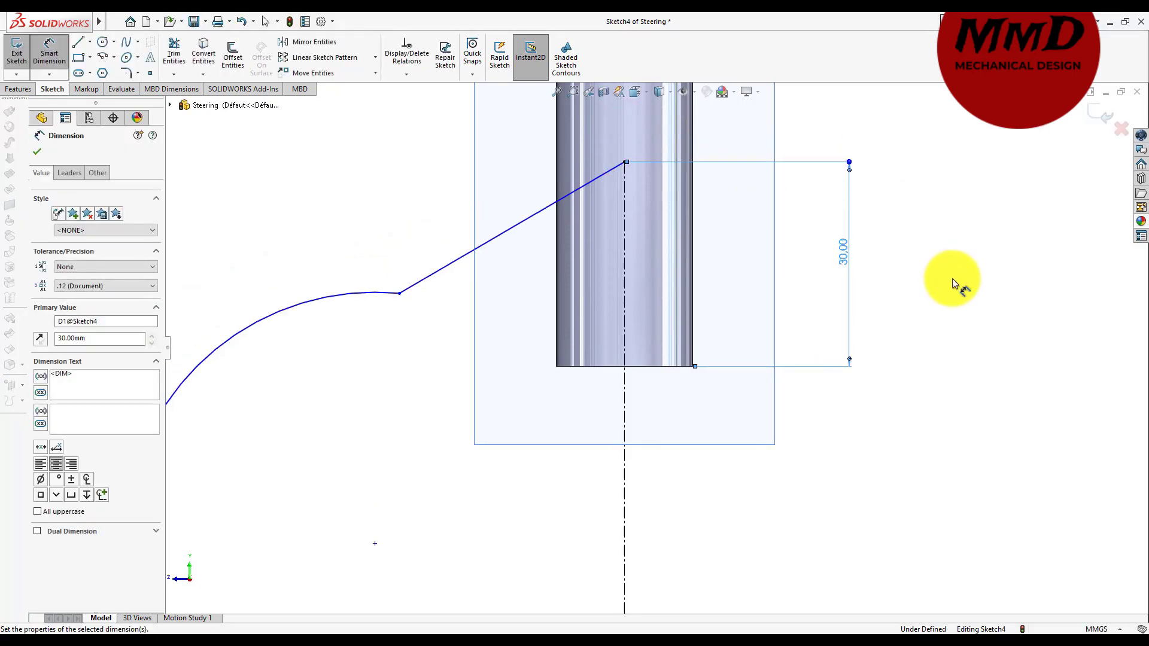
key(z)
key(z)
key(z)
key(z)
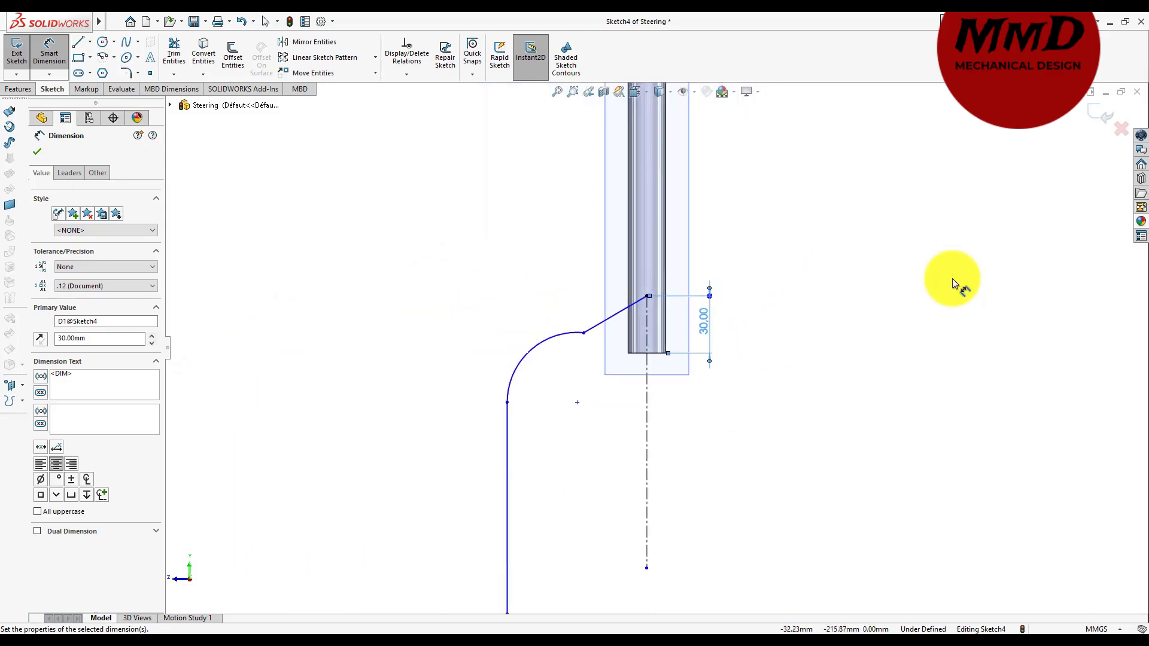
- Dimension the path's overall height from top point to bottom end as 230 mm
click(808, 295)
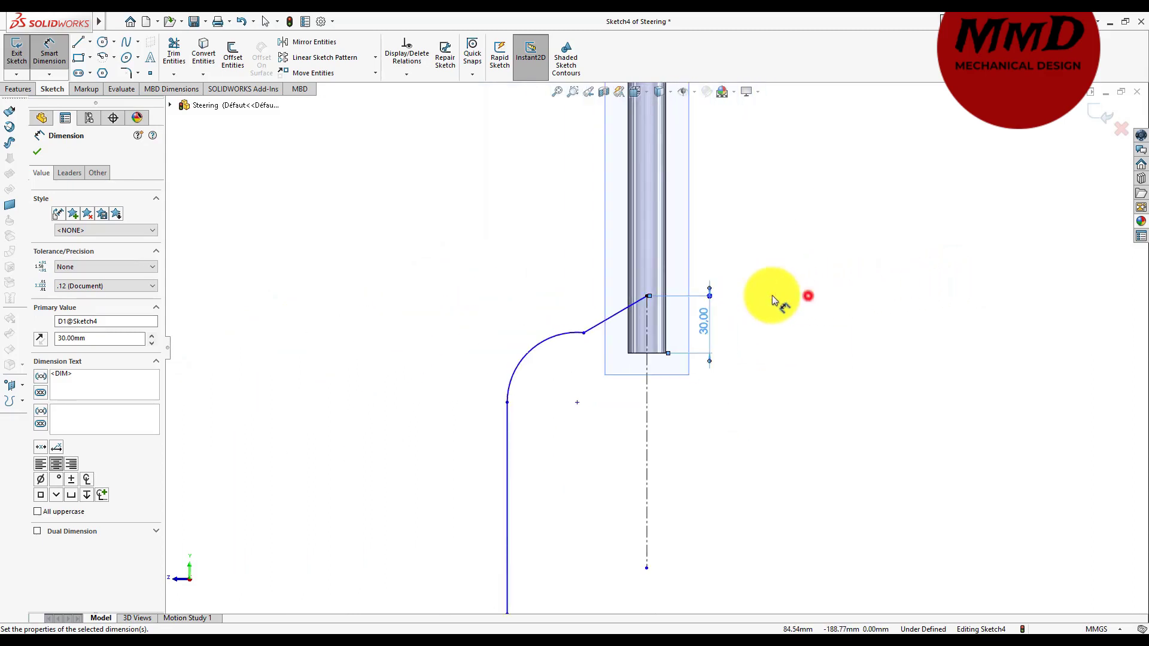
click(645, 293)
scroll(645, 294, up, 2)
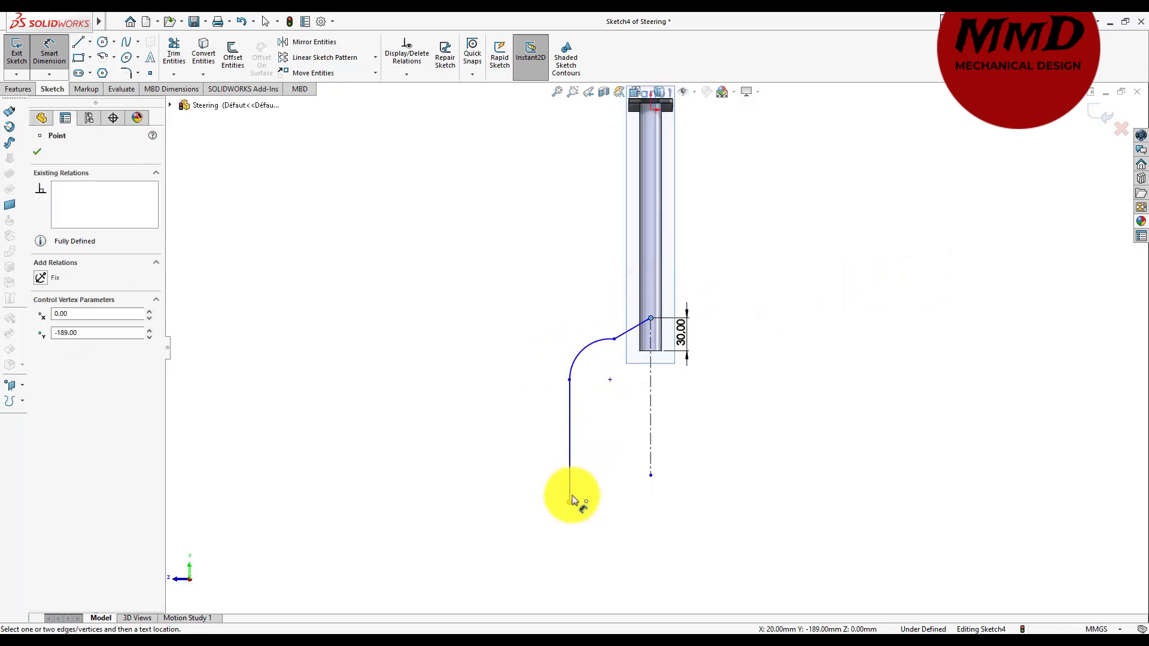
click(570, 502)
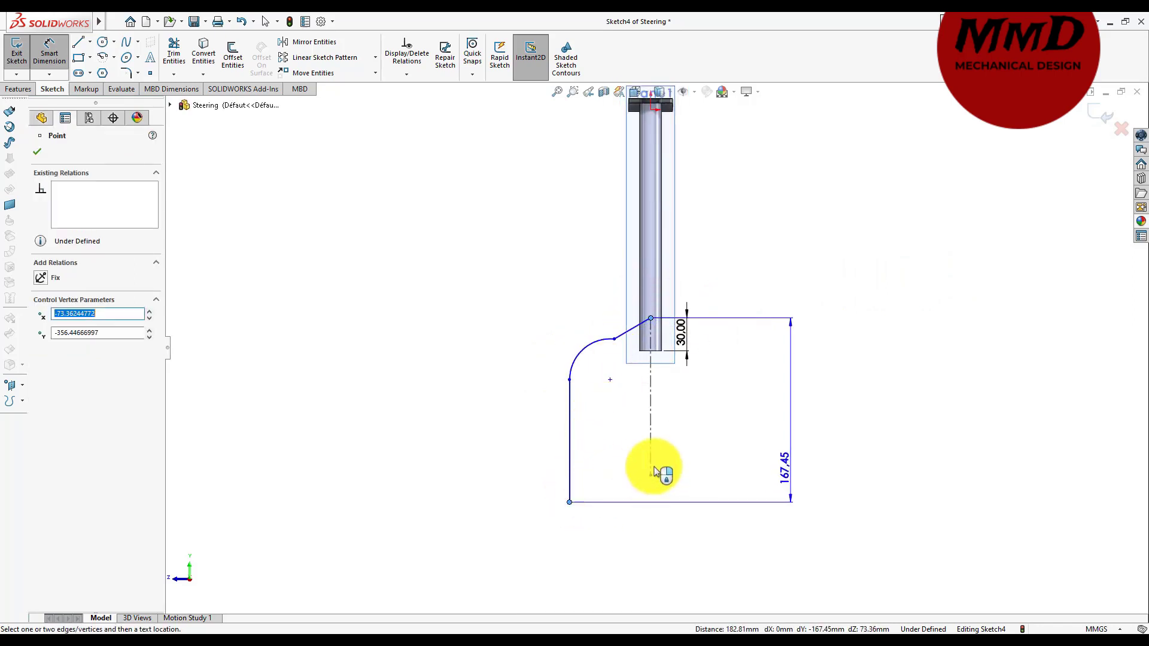
click(793, 412)
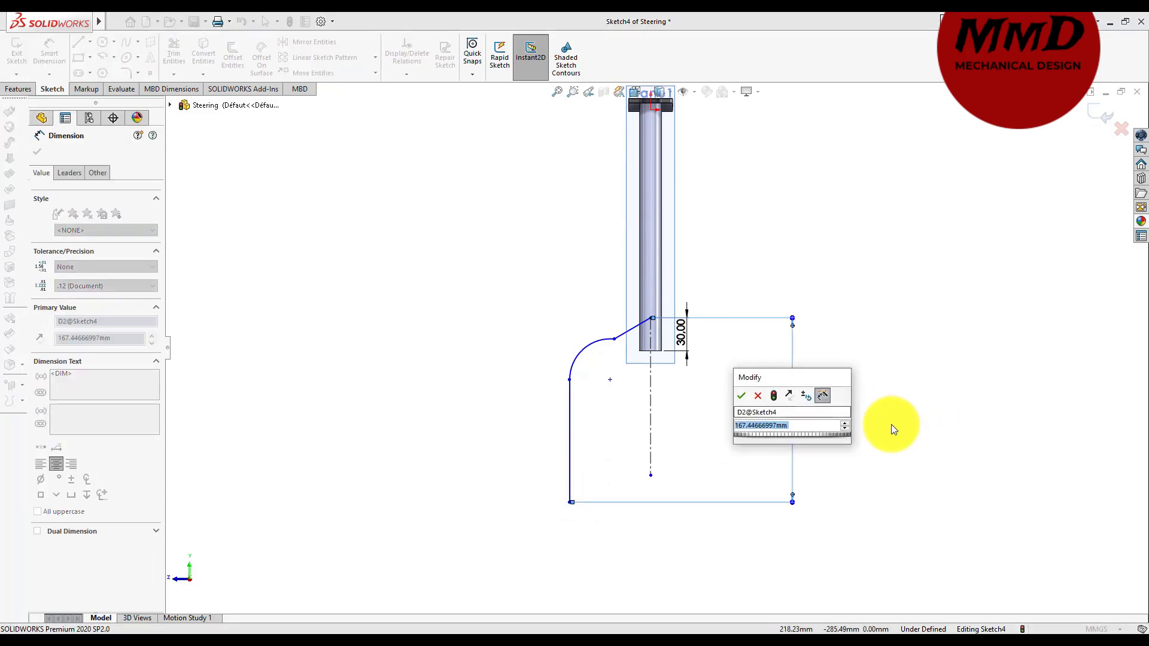
text(230)
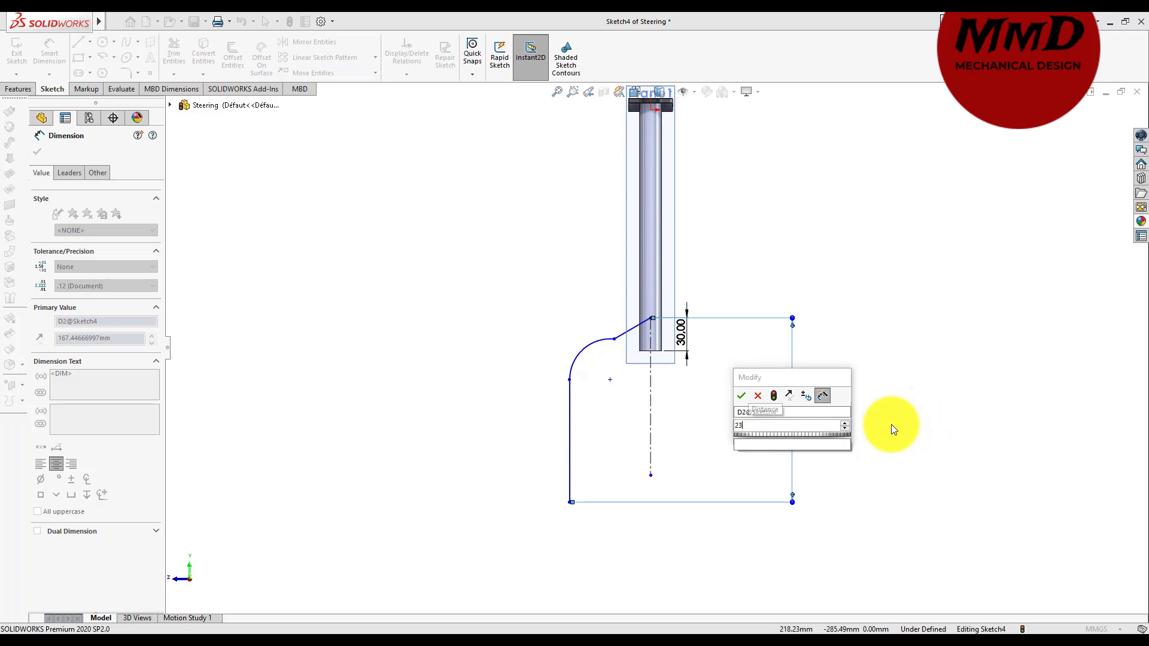
key(Return)
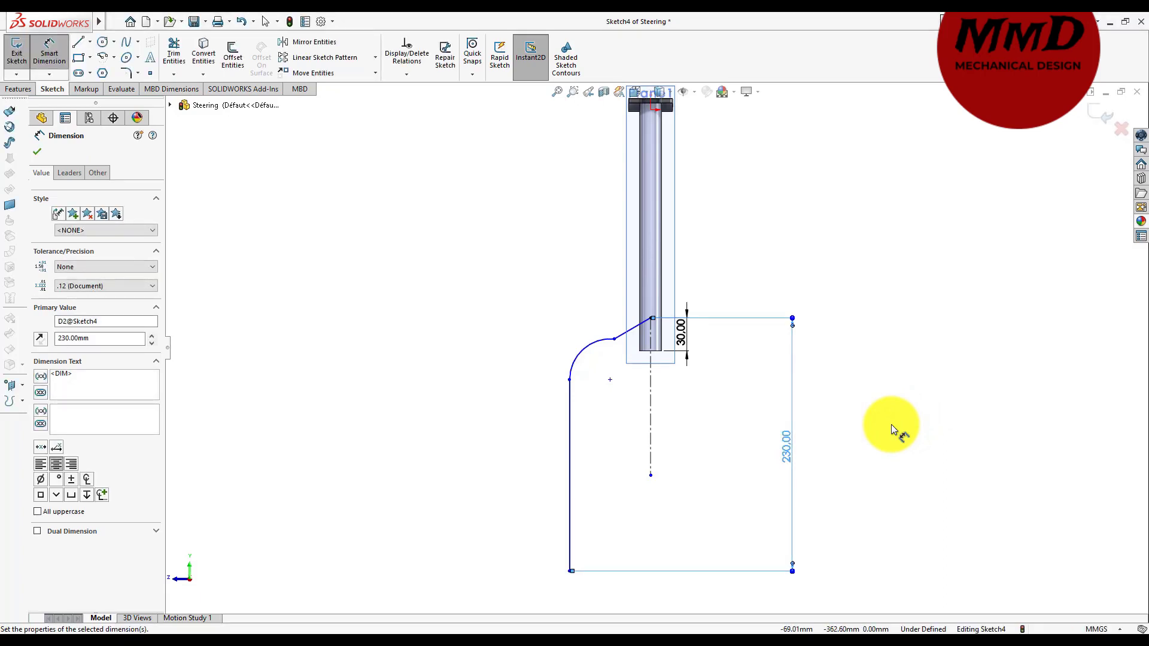
- Give the bend arc a 40 mm radius dimension
click(576, 362)
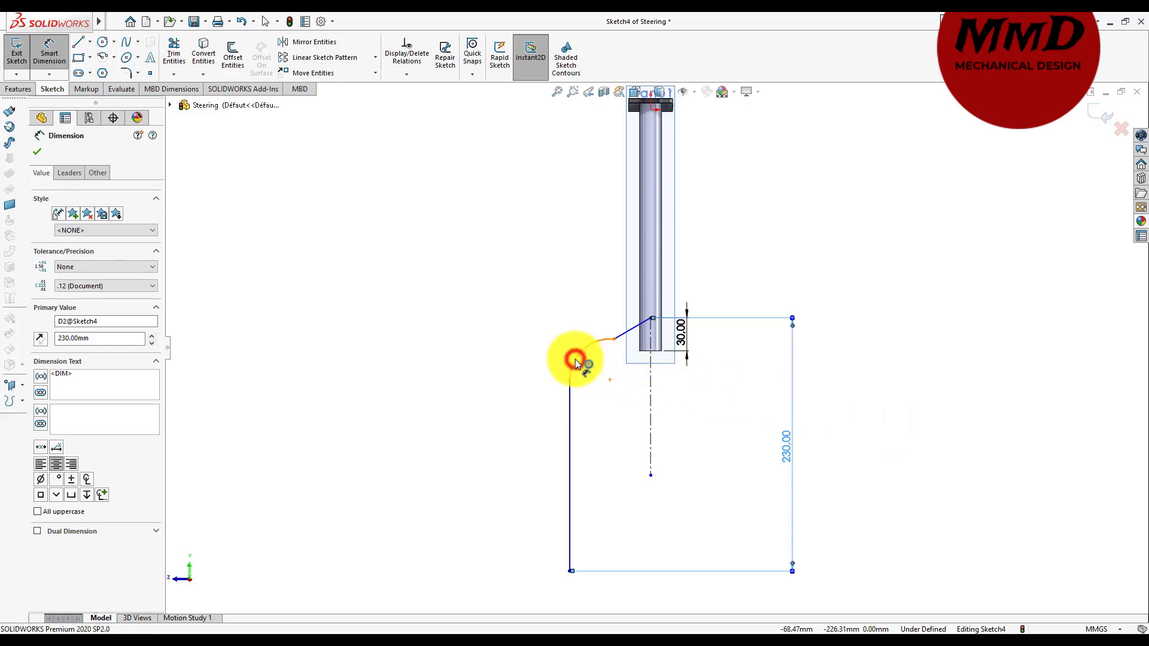
click(513, 309)
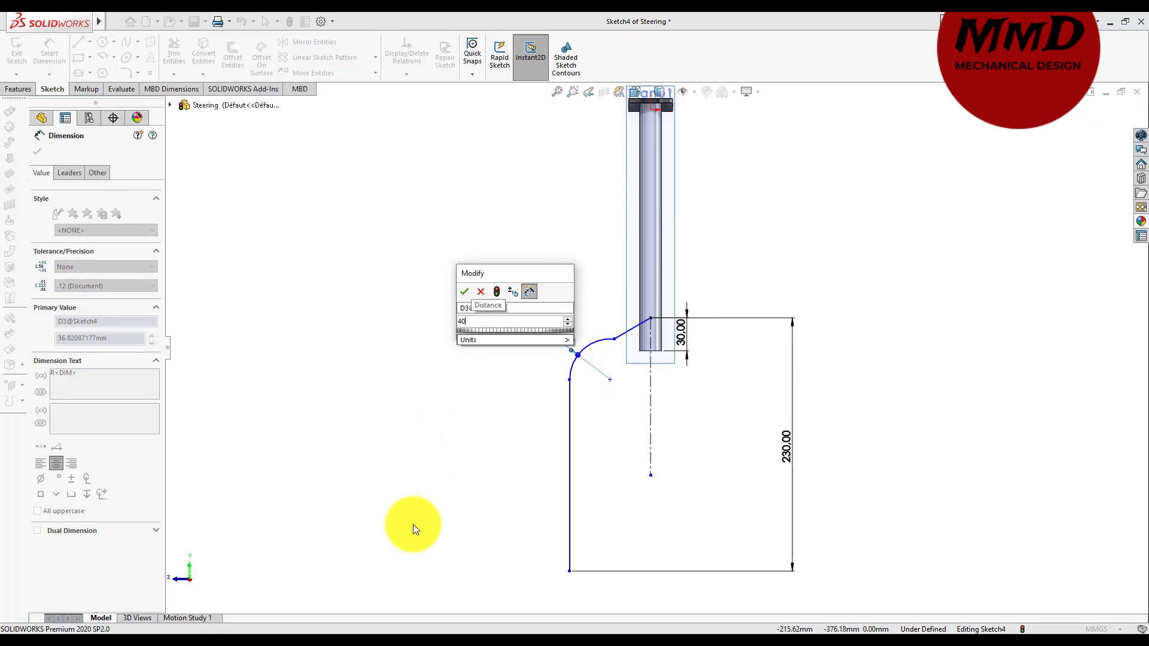
key(Return)
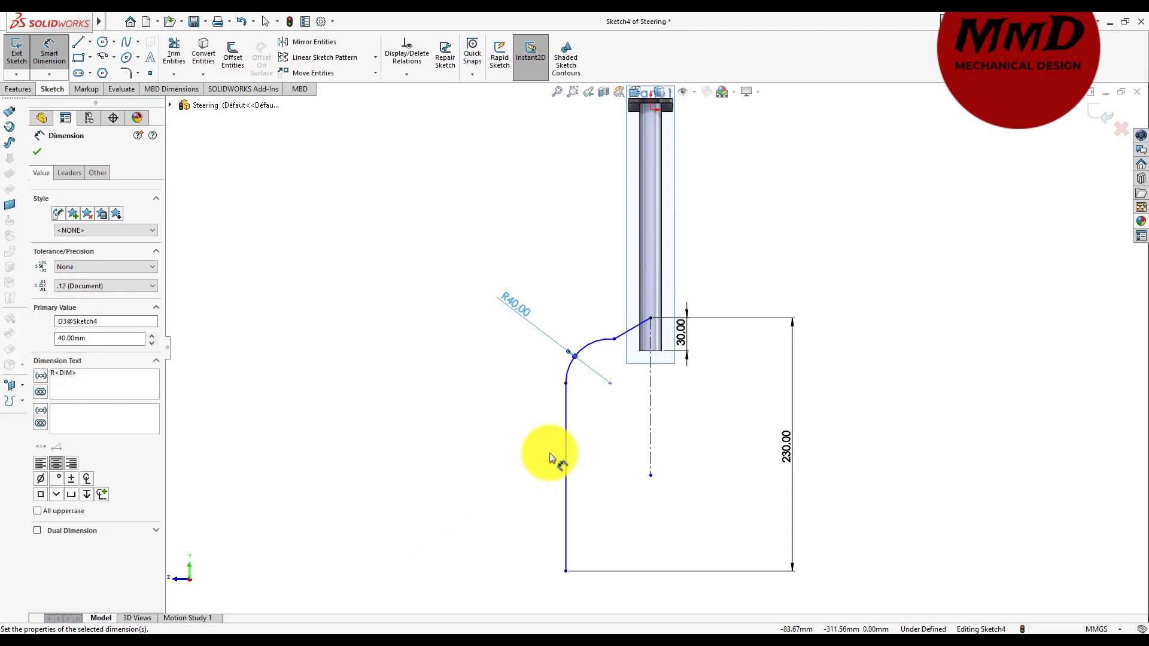
- Dimension the vertical leg 57.50 mm from the stem centreline
click(567, 446)
click(651, 430)
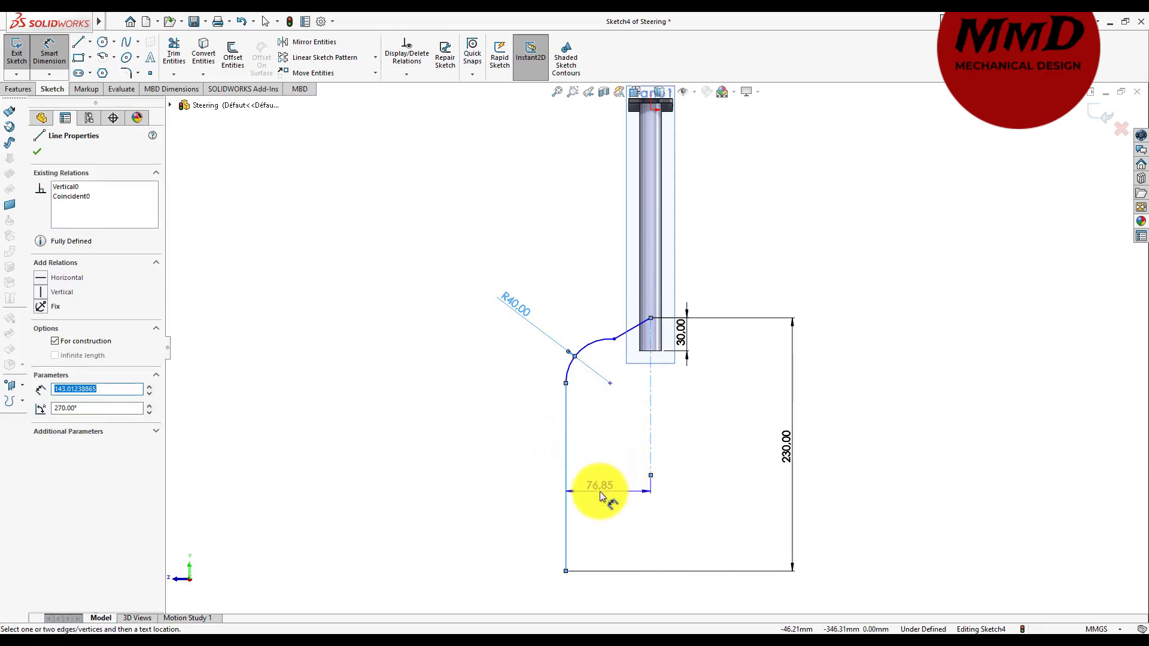
click(601, 491)
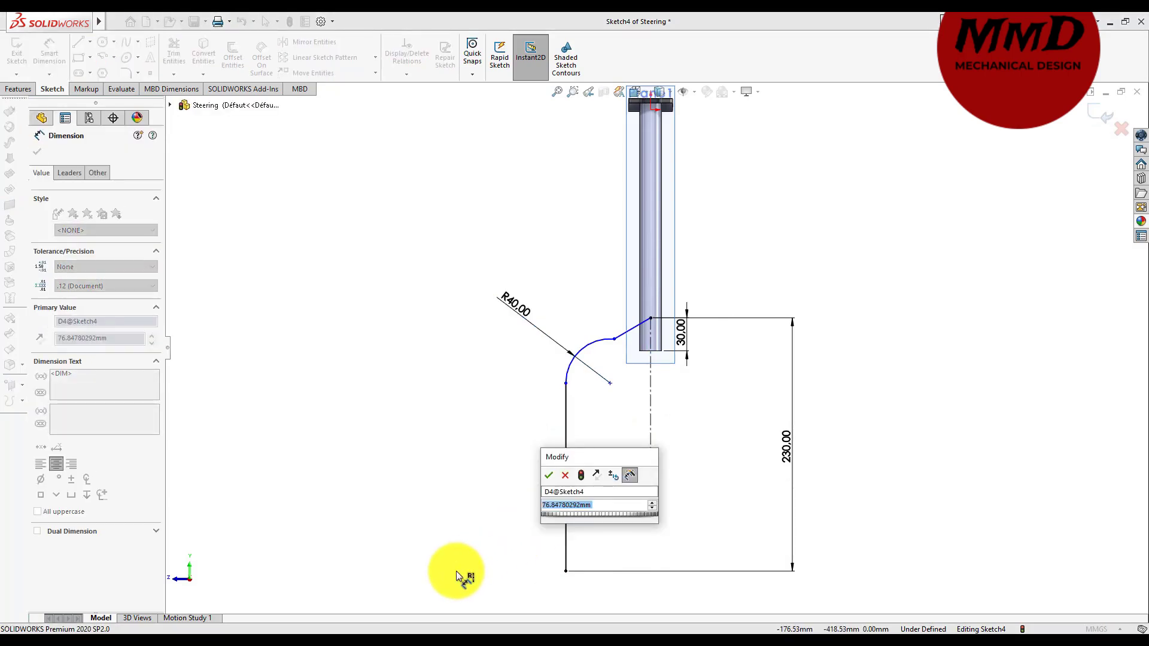
text(57.5)
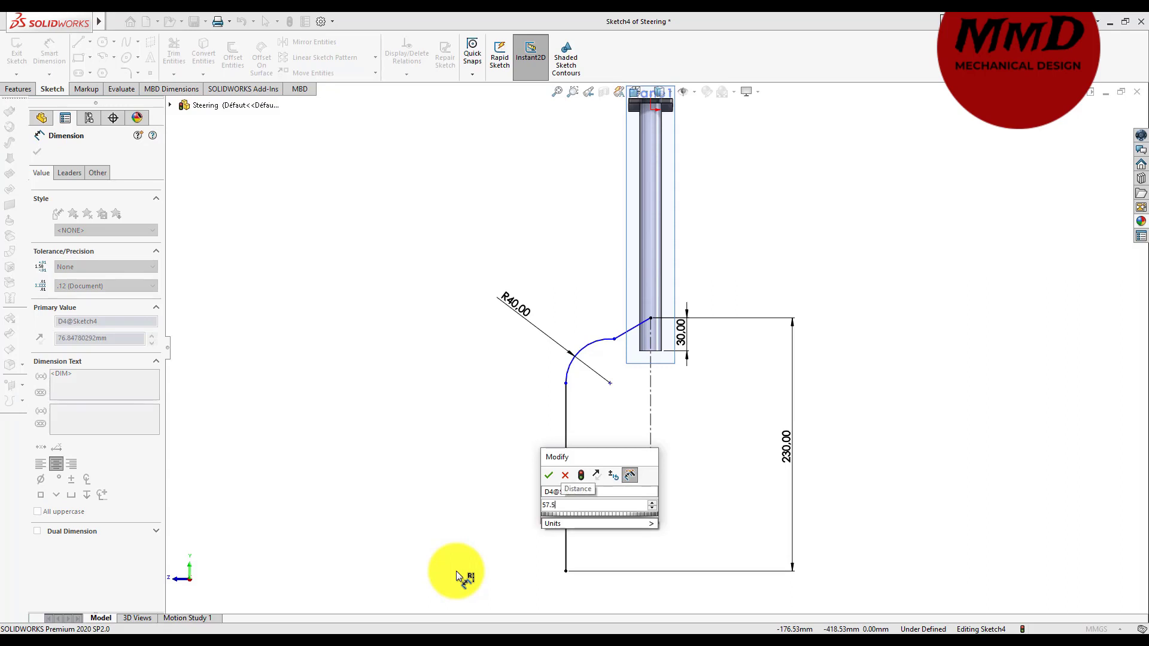
key(Escape)
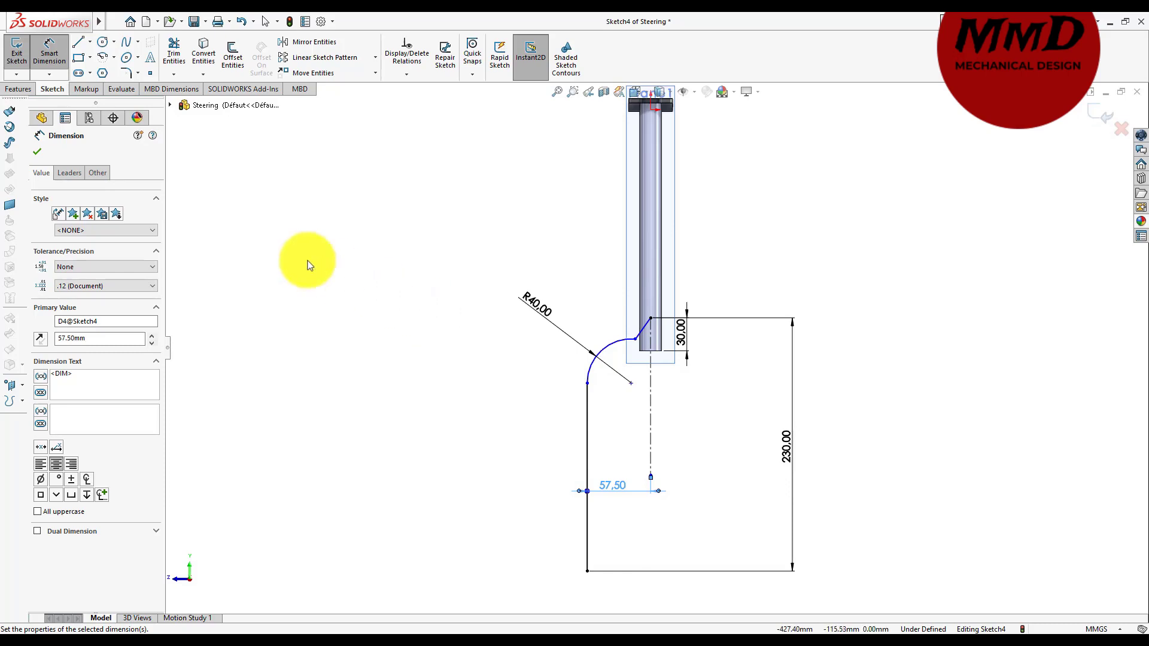
click(37, 151)
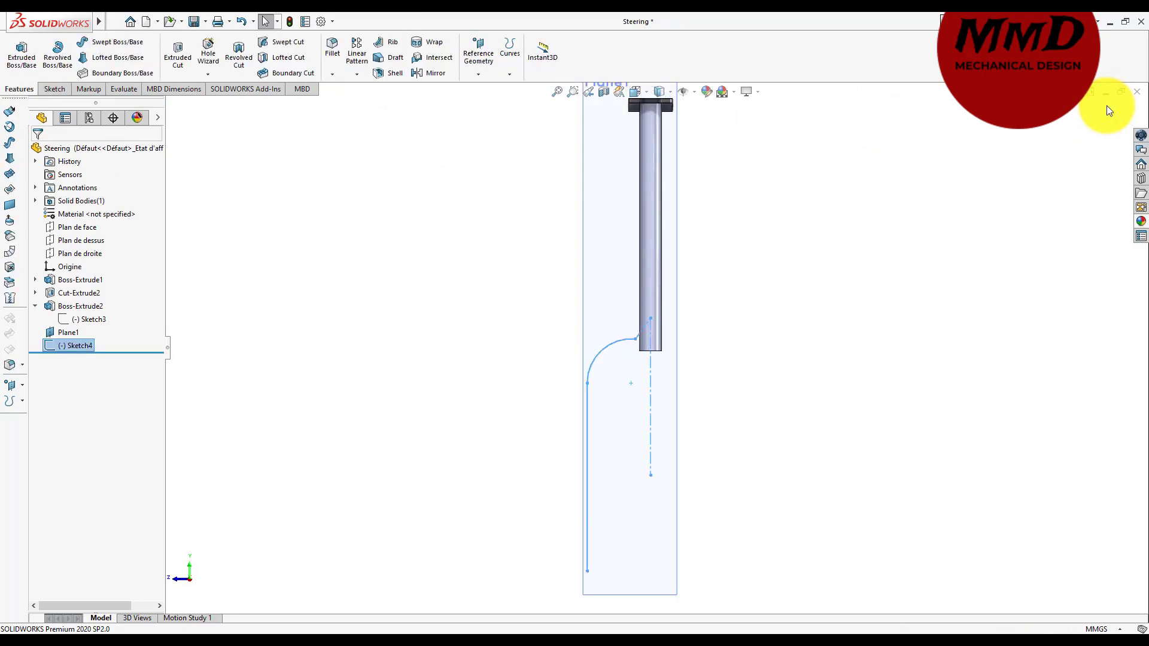
- Hide Plane1 and start a sketch on Plan de face, viewed normal to it
right_click(64, 332)
click(93, 315)
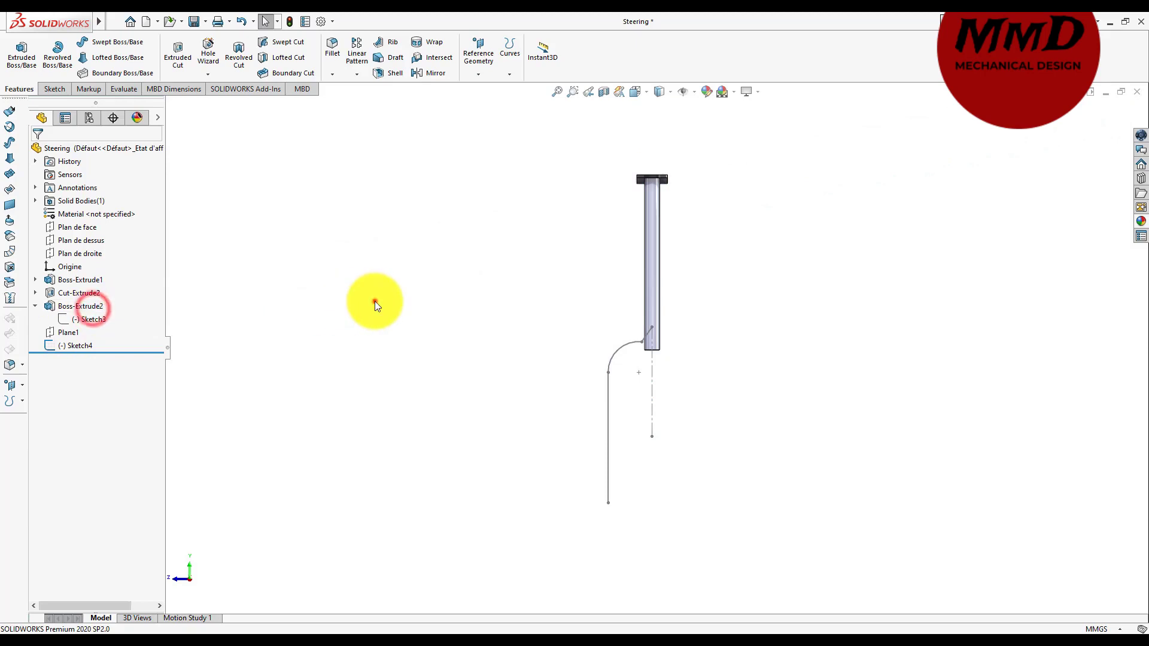
middle_drag(404, 302, 432, 295)
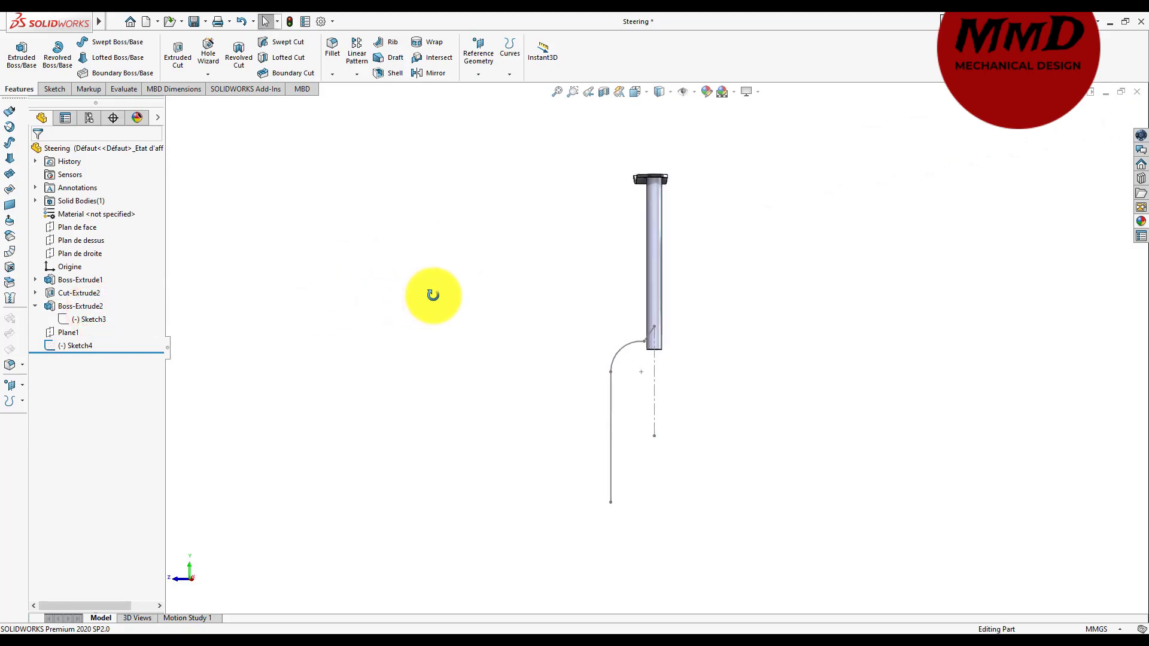
click(81, 228)
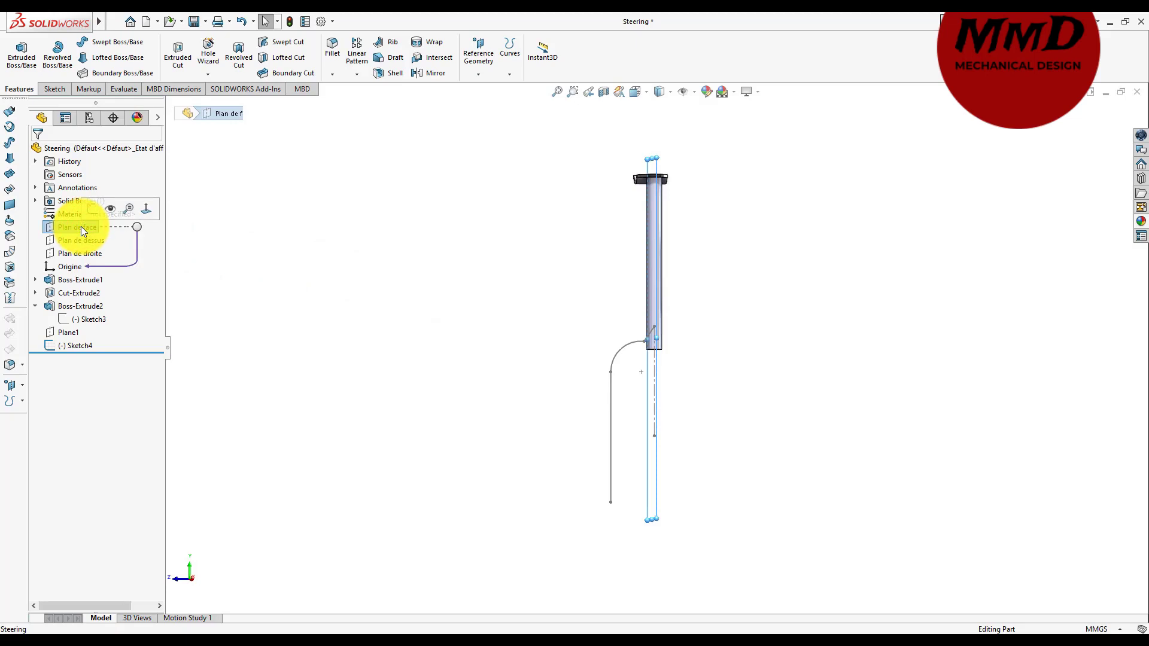
click(94, 206)
right_click(79, 229)
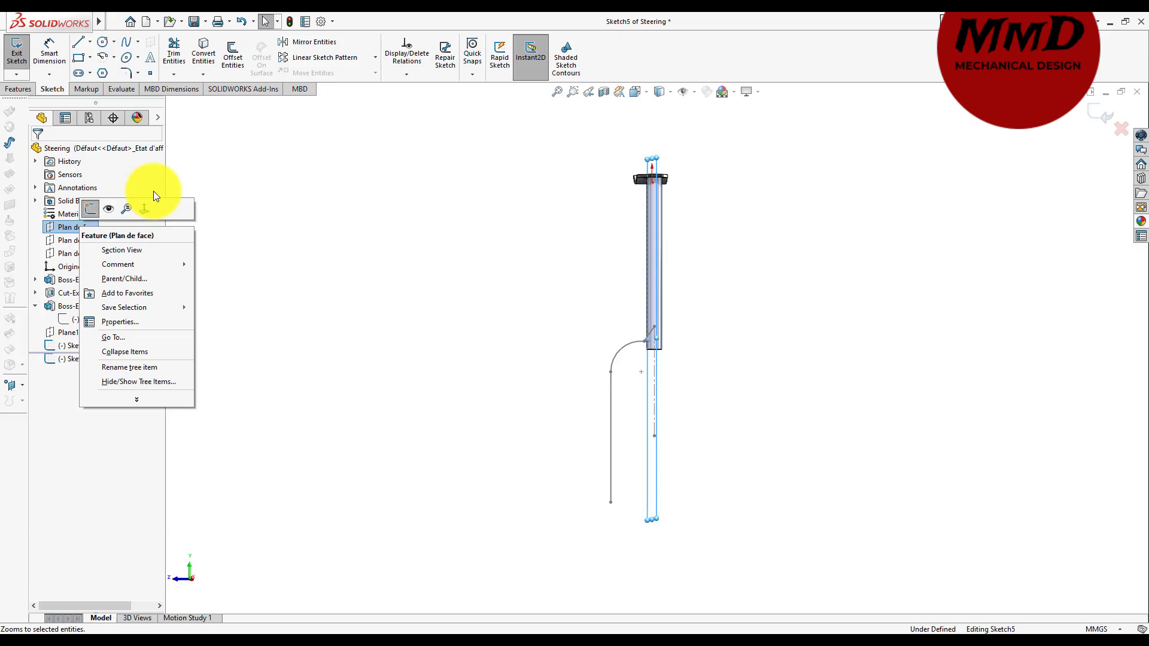
click(145, 209)
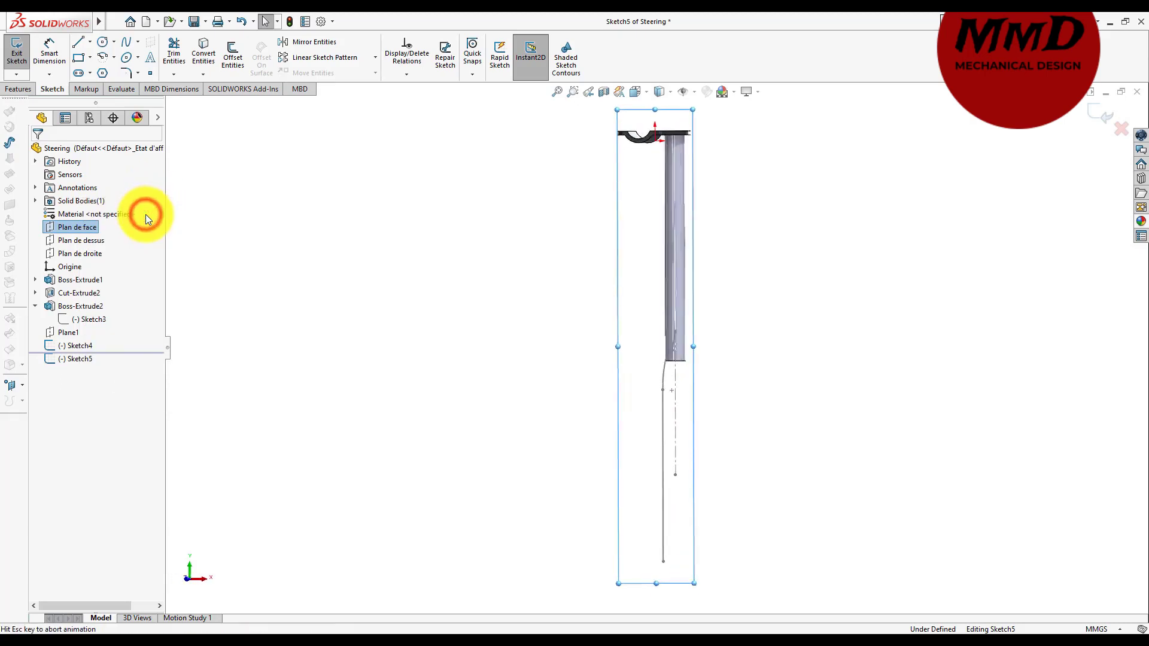
- Draw a Ø30 mm circle centred at the stem's lower end and exit the sketch
click(102, 42)
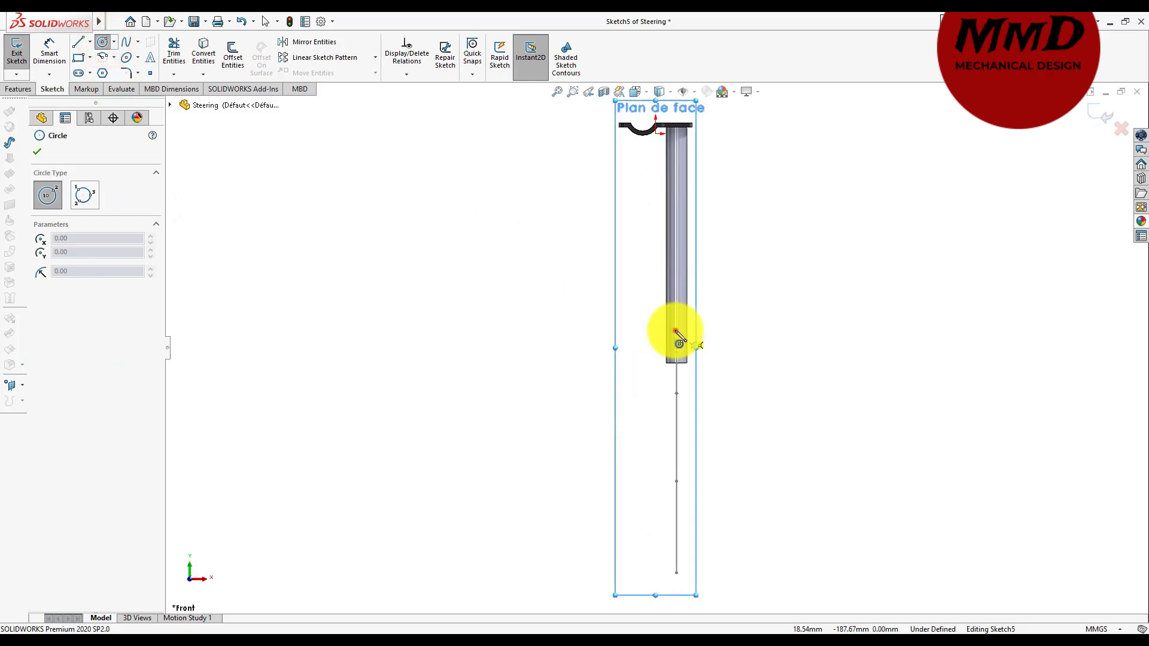
drag(676, 331, 662, 296)
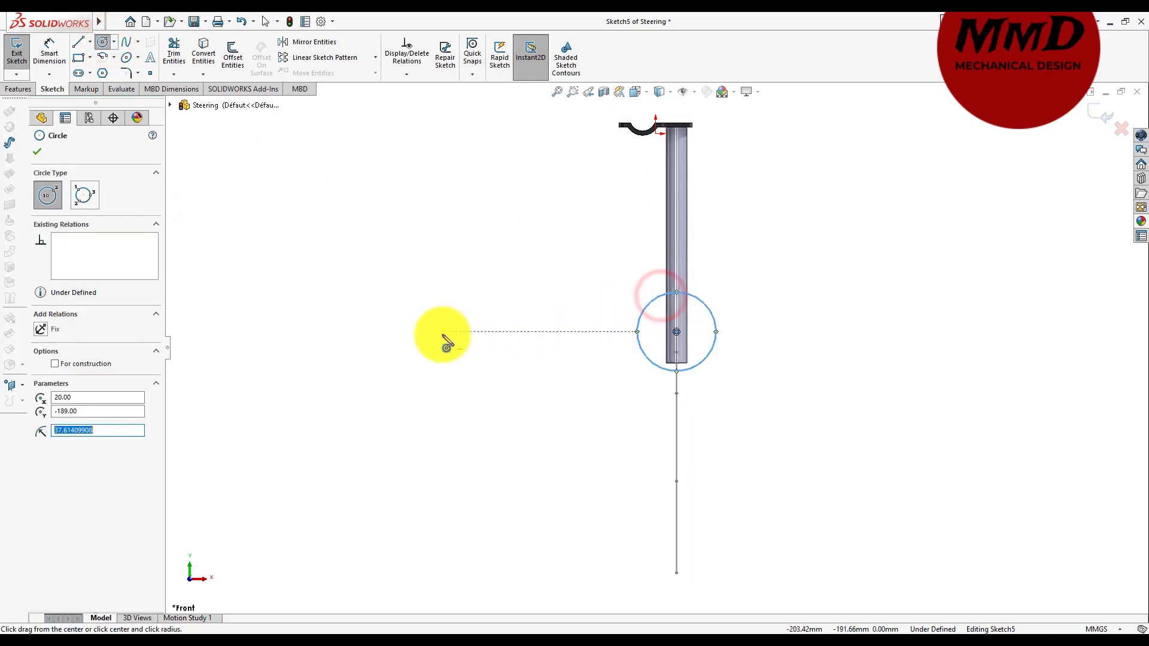
right_drag(443, 335, 448, 275)
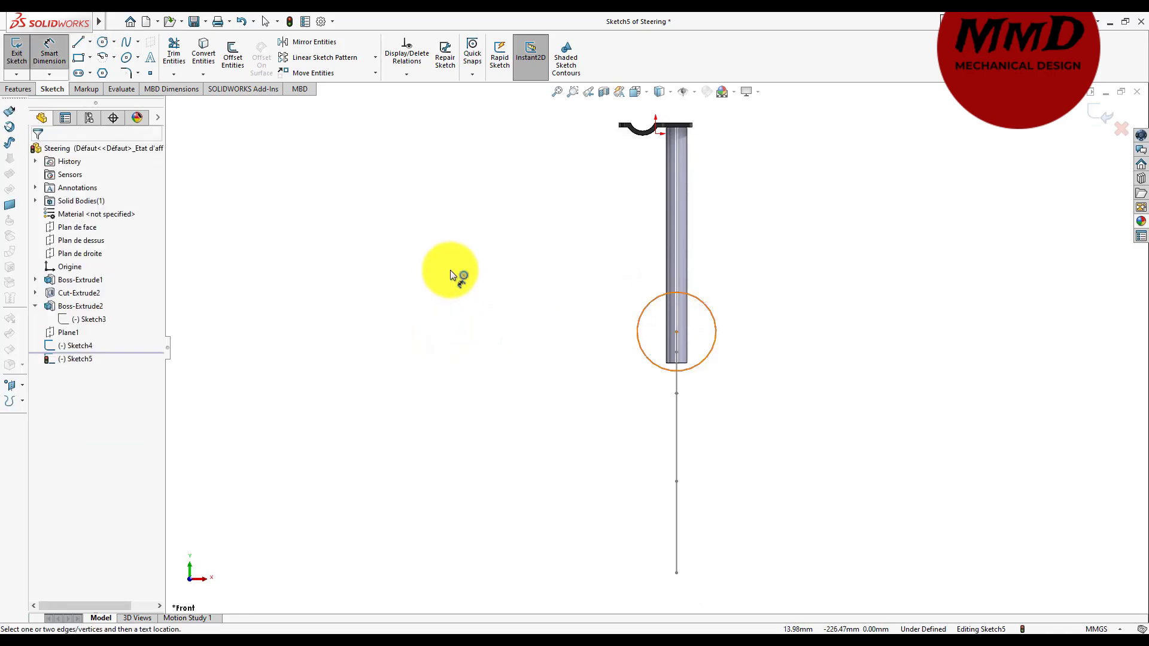
click(718, 331)
click(773, 326)
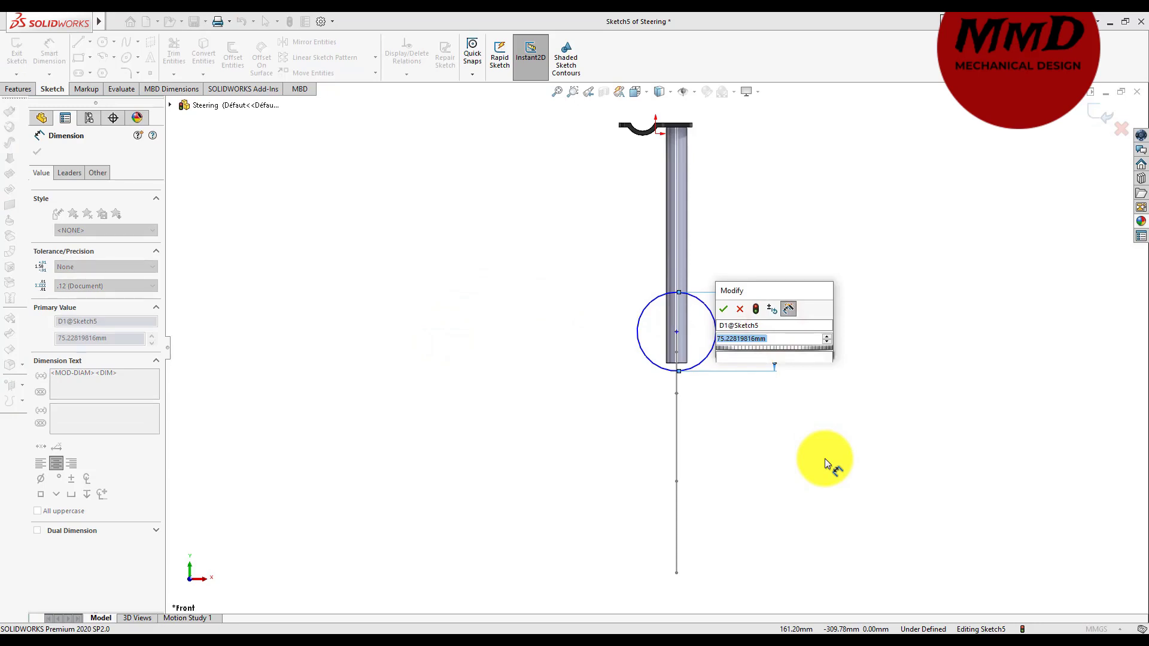
text(30)
key(Return)
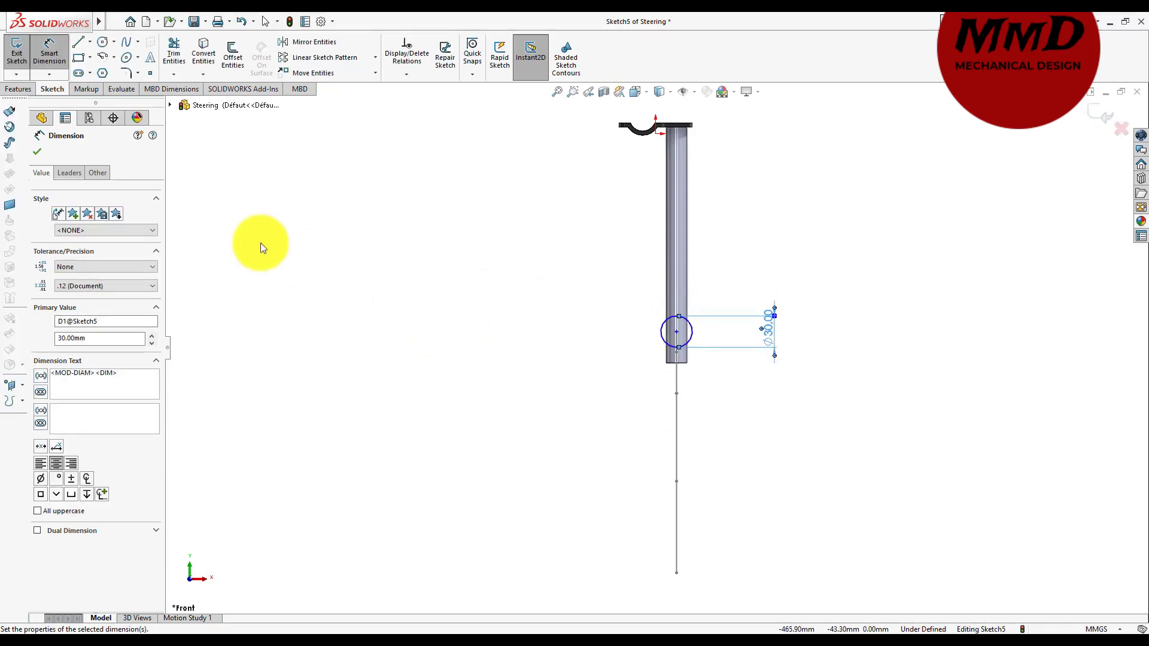
click(37, 152)
click(1099, 112)
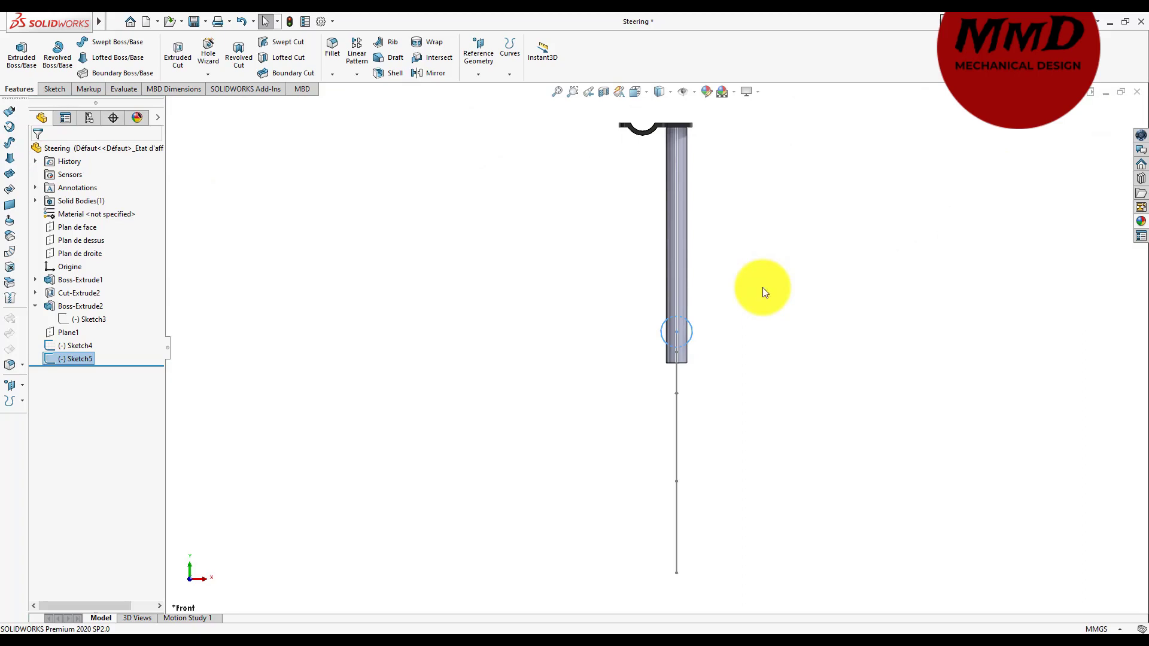
- Sweep the Sketch5 circle along the Sketch4 path to create Sweep1
click(103, 43)
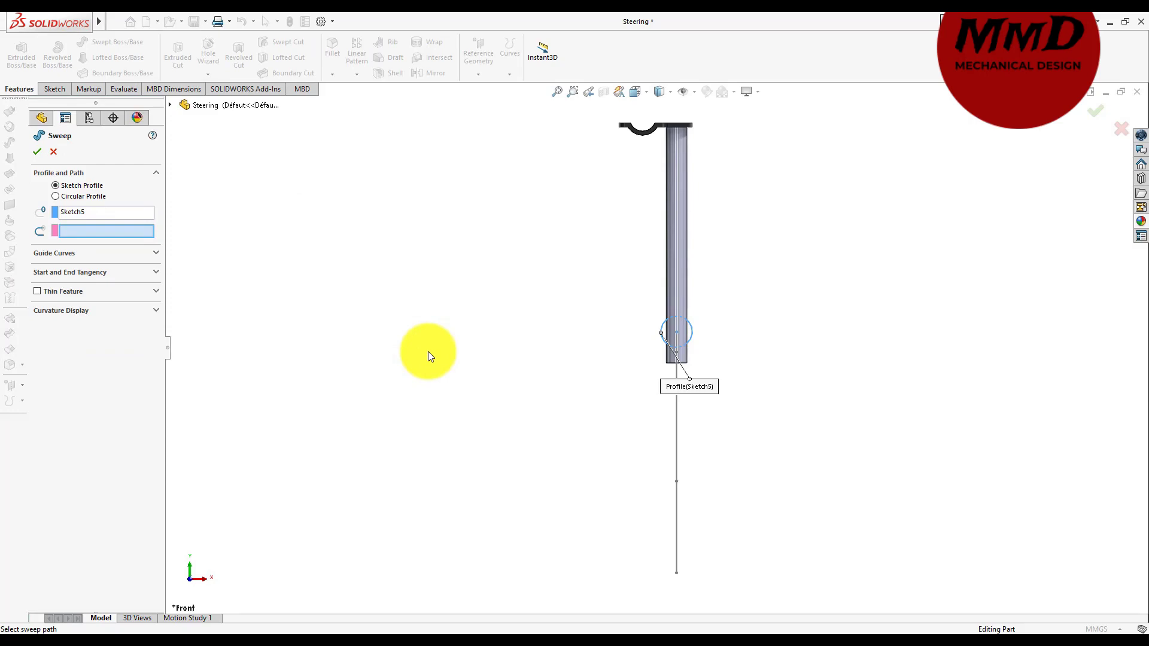
click(104, 231)
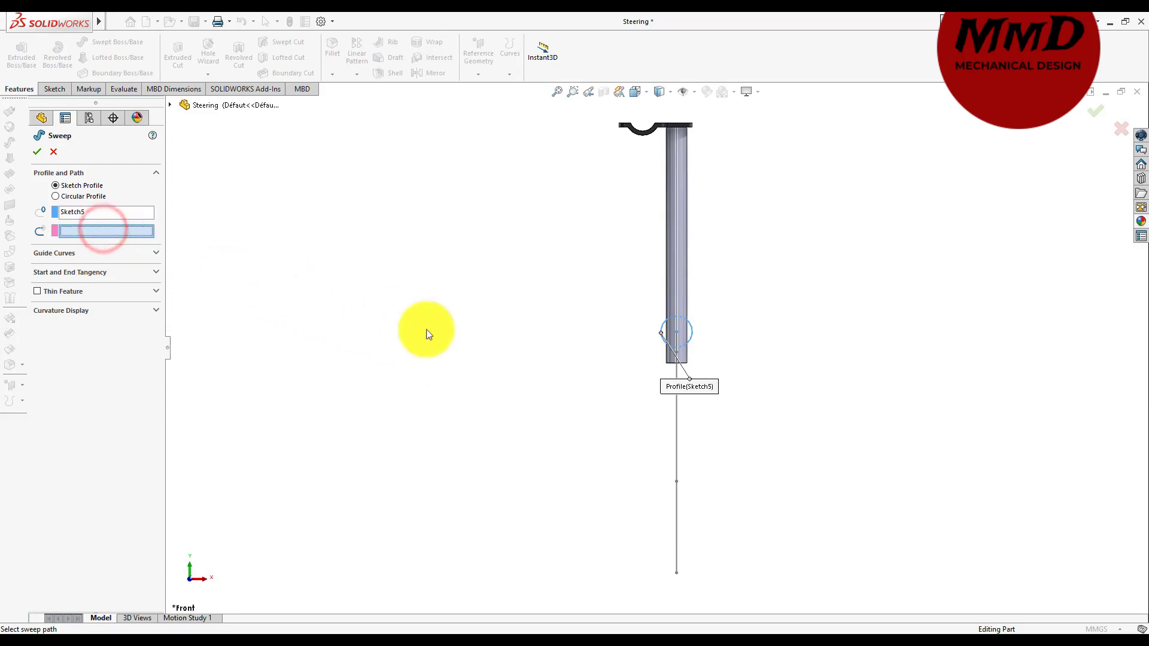
click(677, 408)
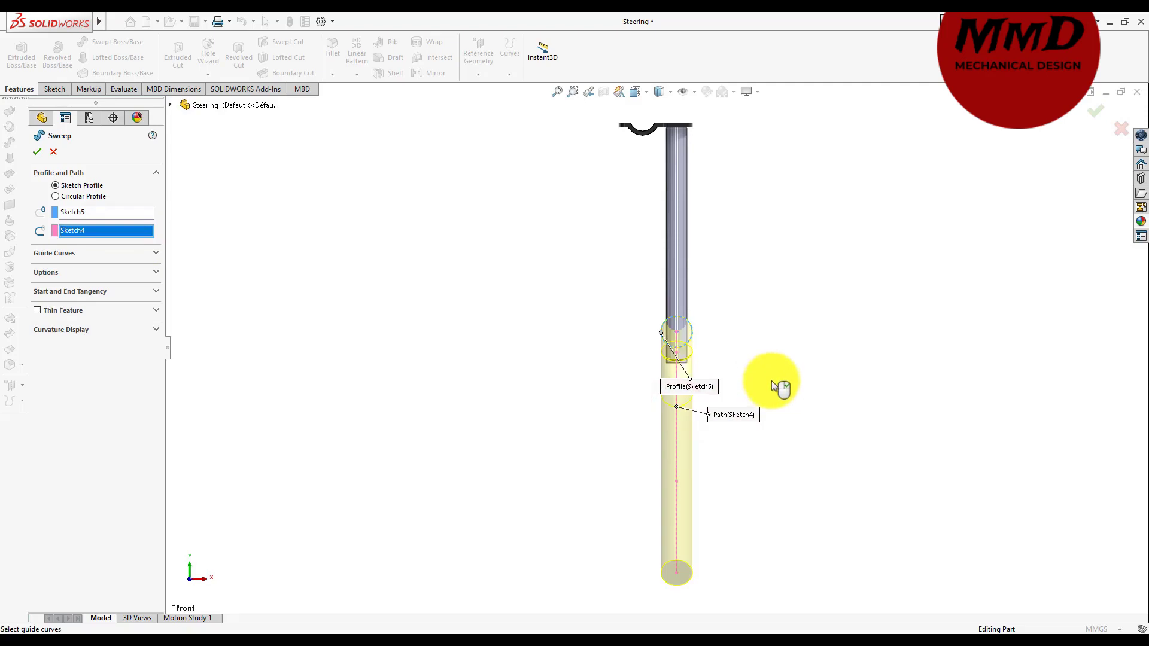
middle_drag(774, 380, 637, 396)
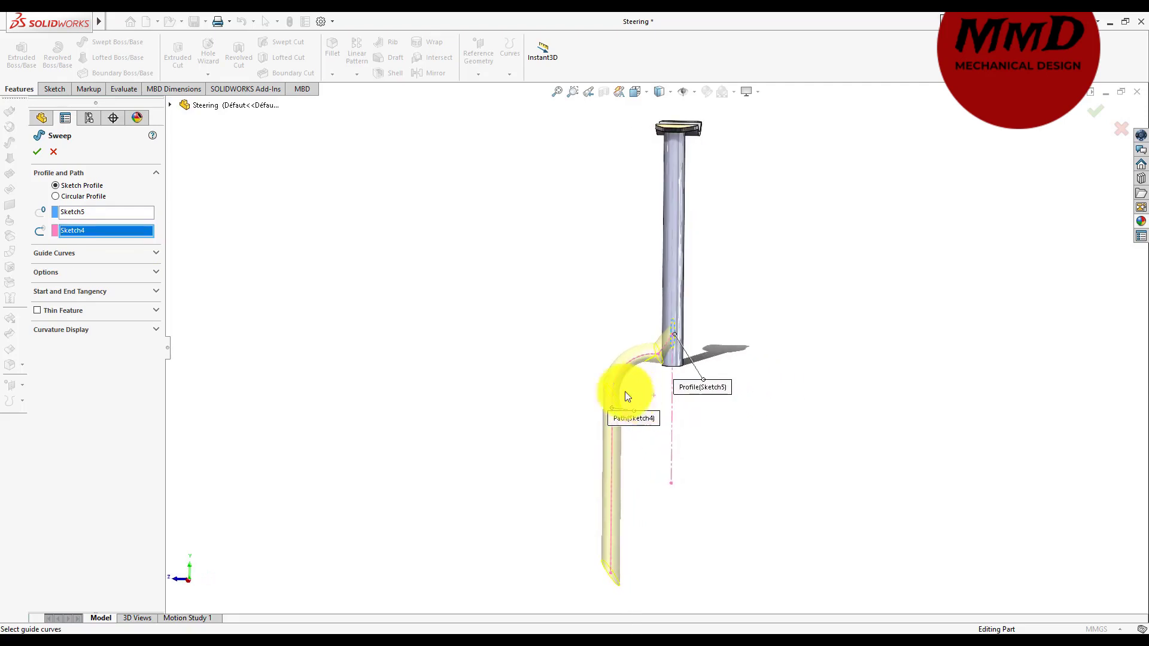
click(40, 152)
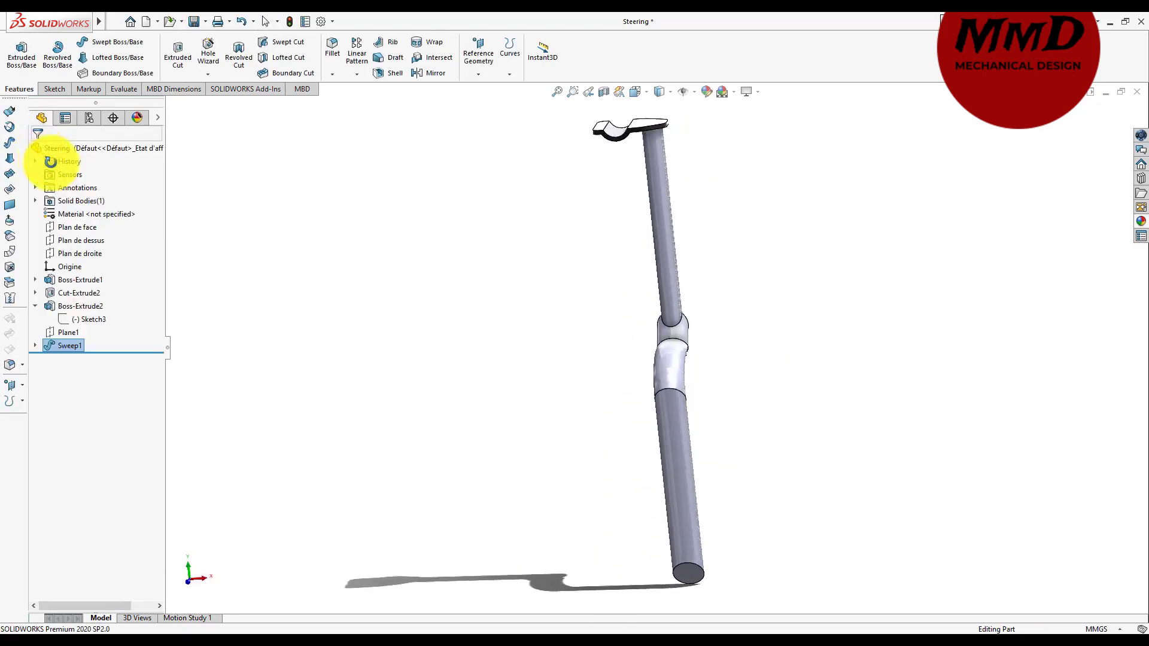
- Select Plan de face as the mirror plane
key(Escape)
middle_drag(486, 494, 416, 481)
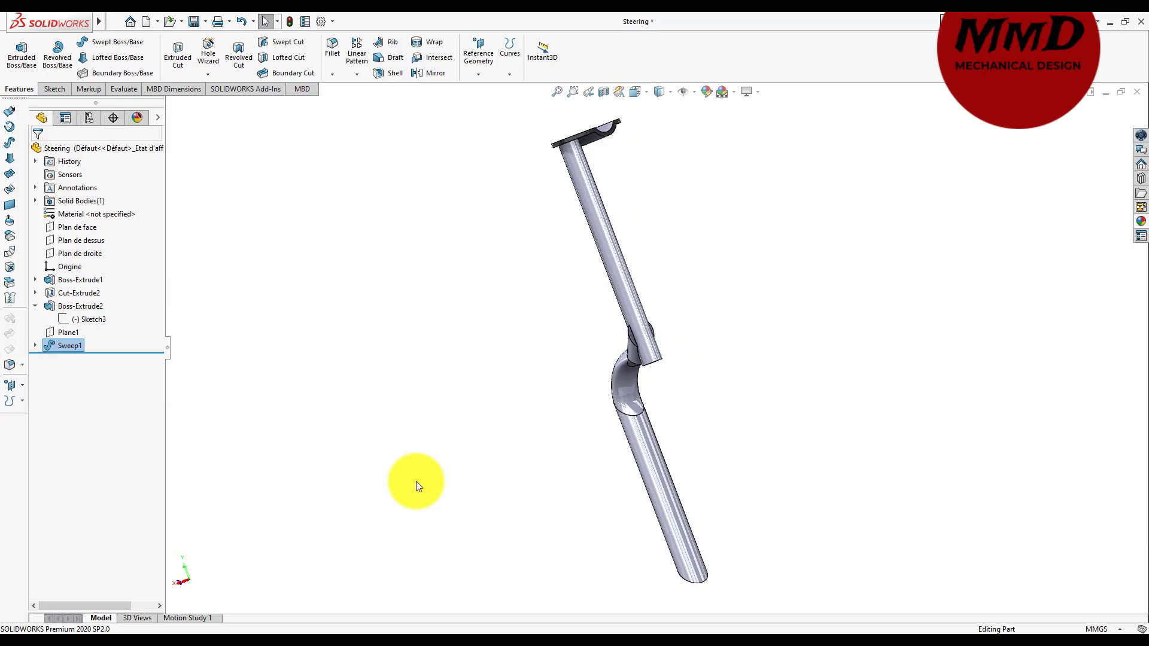
click(78, 227)
middle_drag(198, 264, 410, 306)
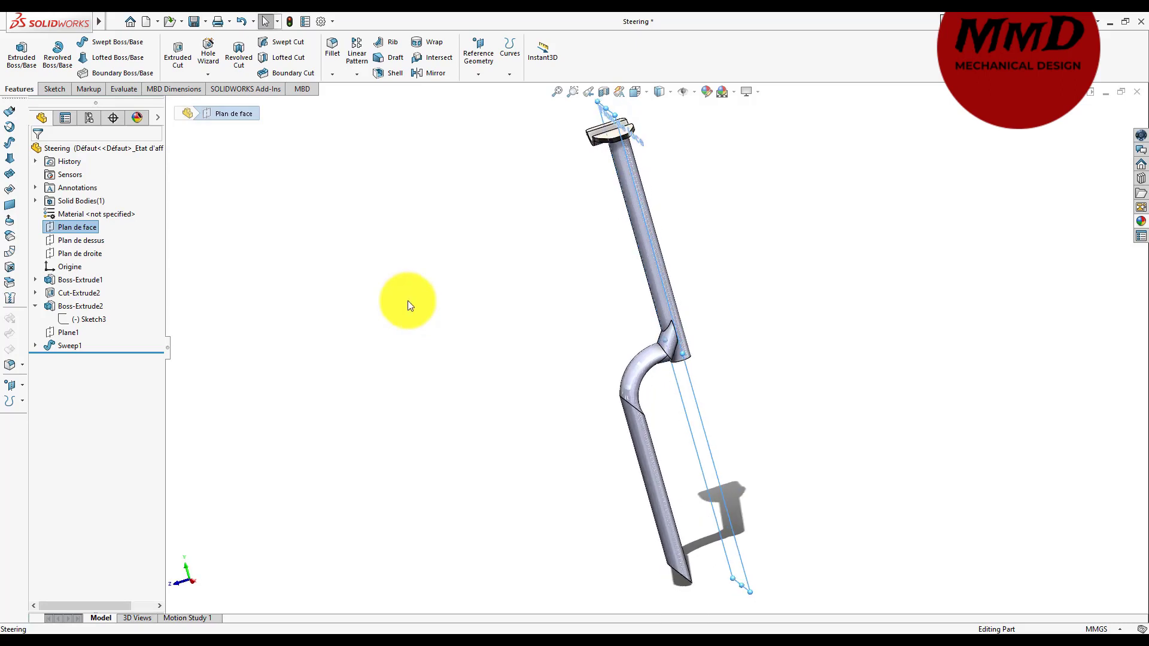
- Mirror Sweep1 across Plan de face to create the second leg, Mirror1
click(427, 72)
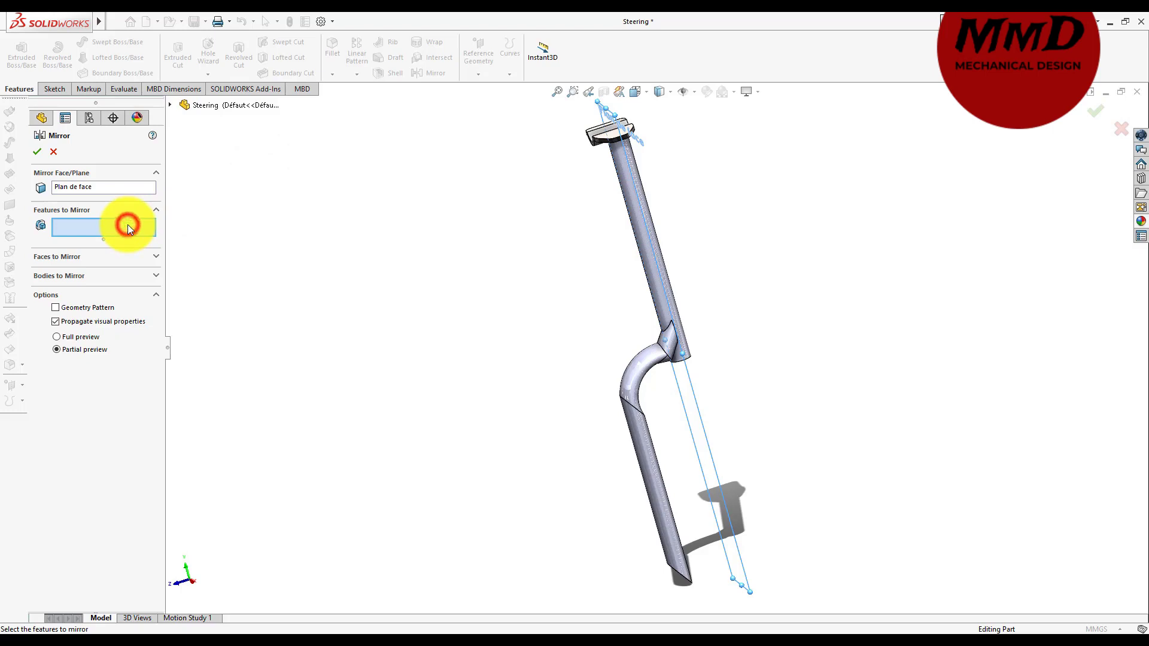
click(640, 444)
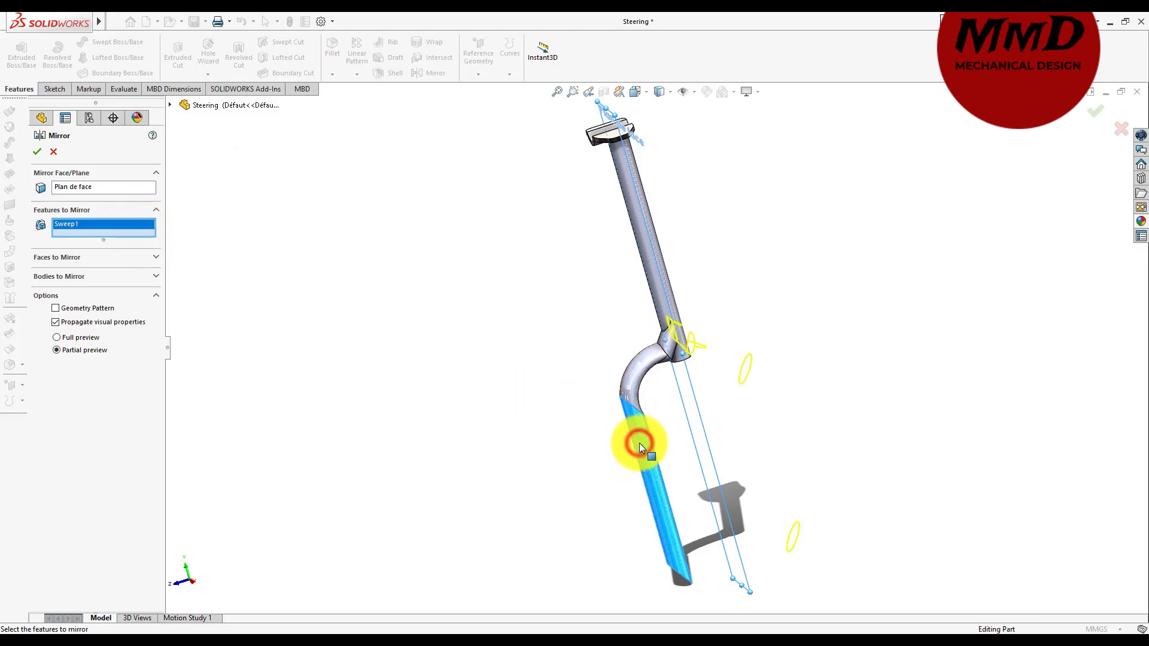
click(38, 151)
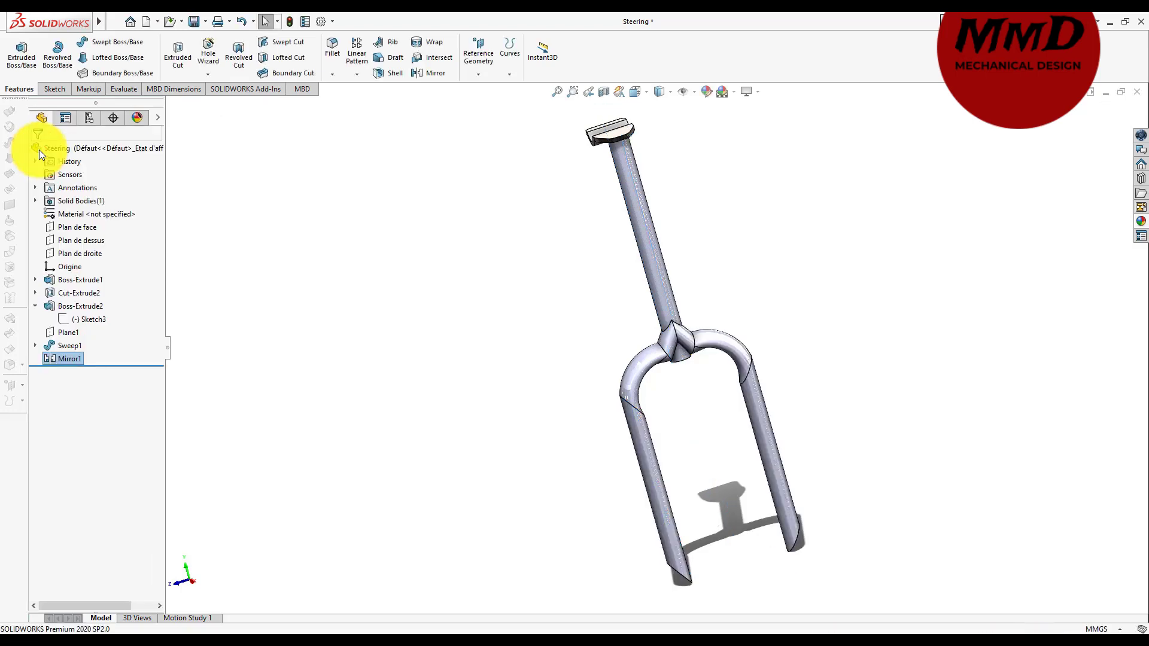
mouse_move(39, 148)
middle_down()
mouse_move(506, 390)
mouse_move(290, 308)
middle_up()
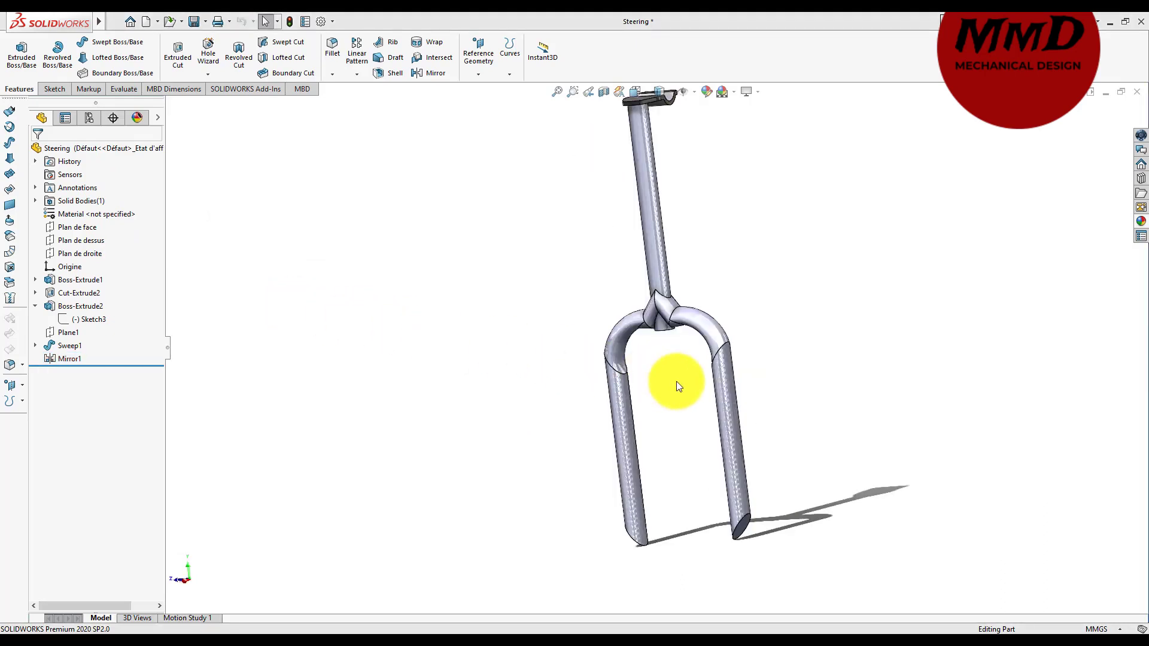
scroll(676, 383, down, 3)
middle_drag(676, 382, 649, 292)
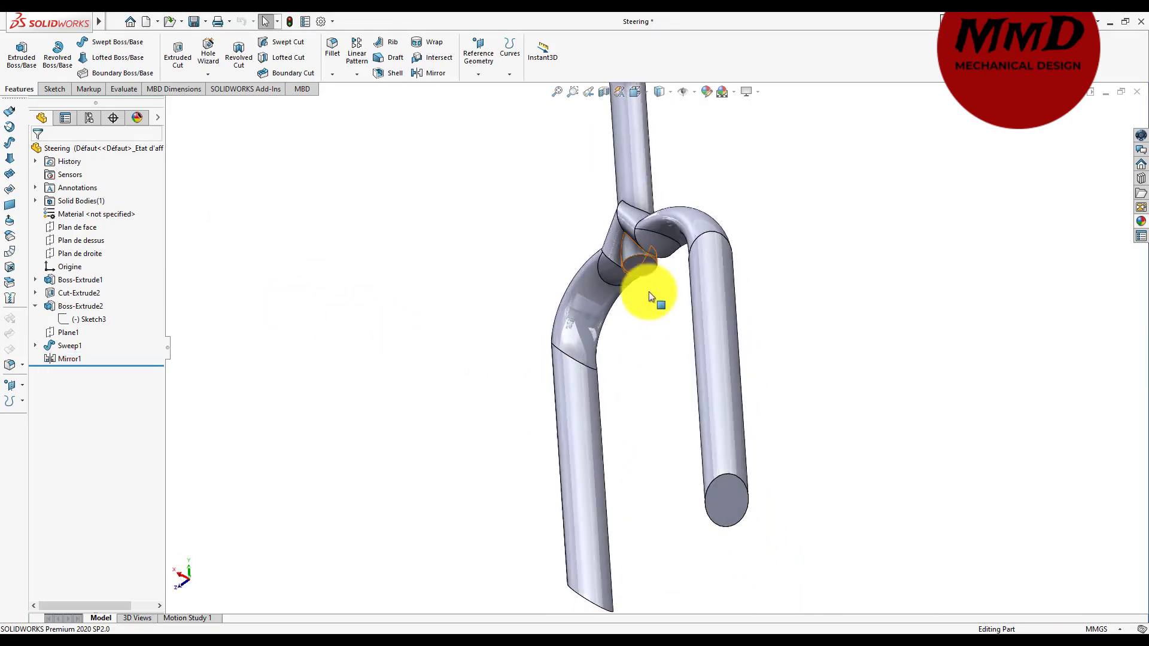
- Open a sketch on the rod's circular end face at the leg junction, with Circle active
click(642, 270)
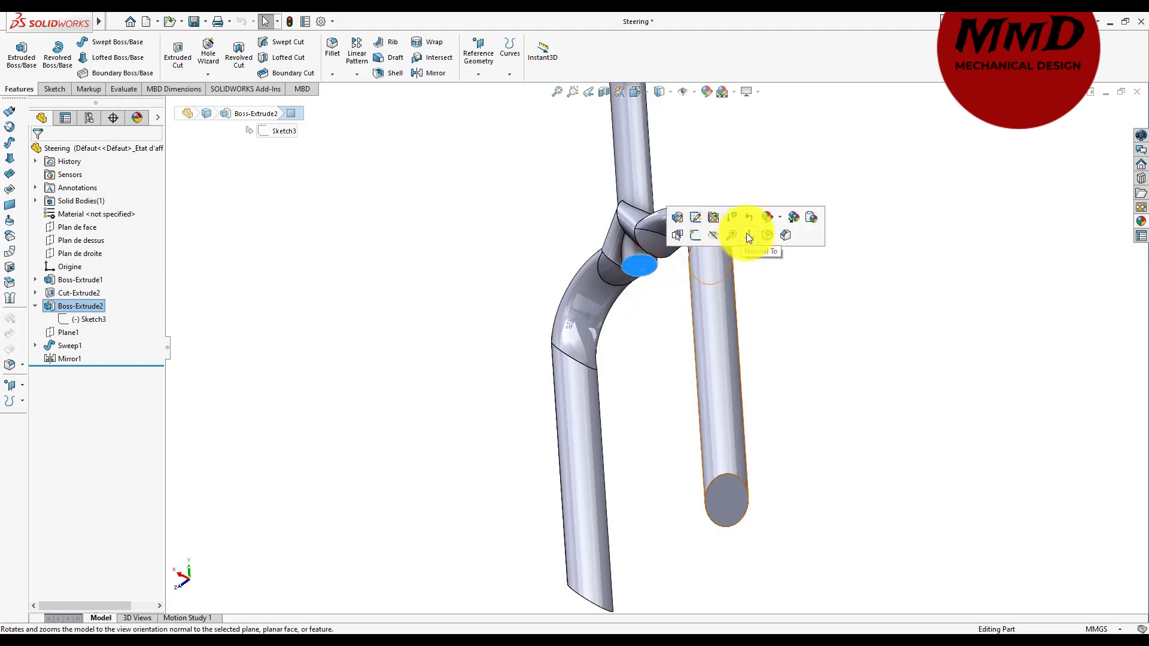
click(746, 235)
right_click(728, 352)
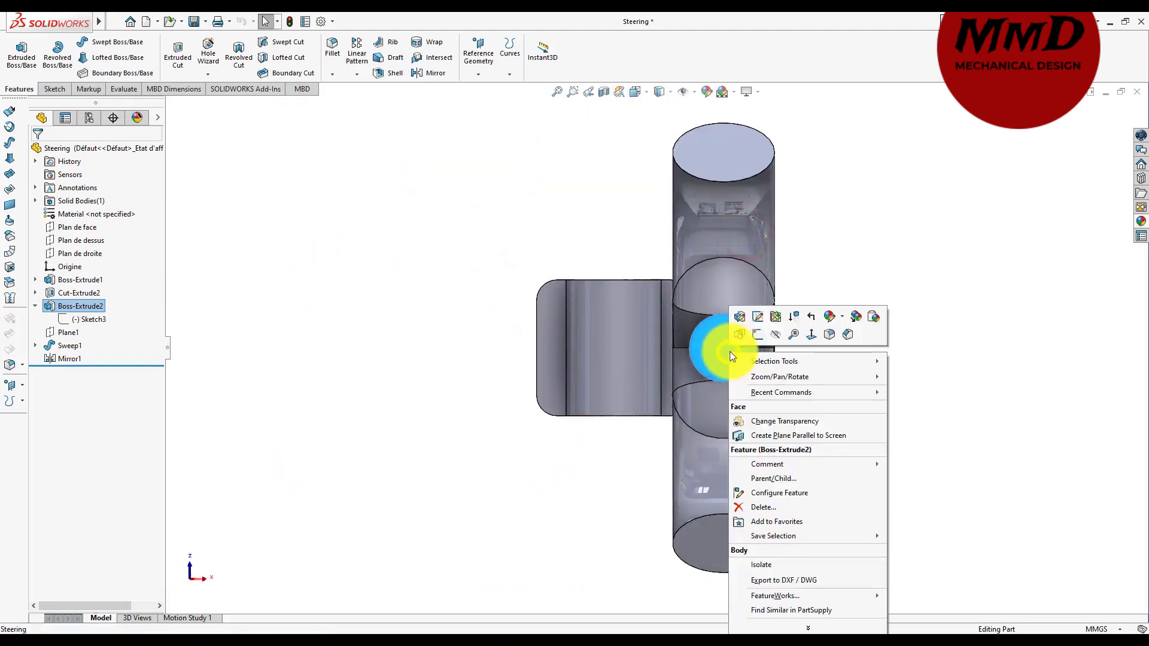
click(759, 337)
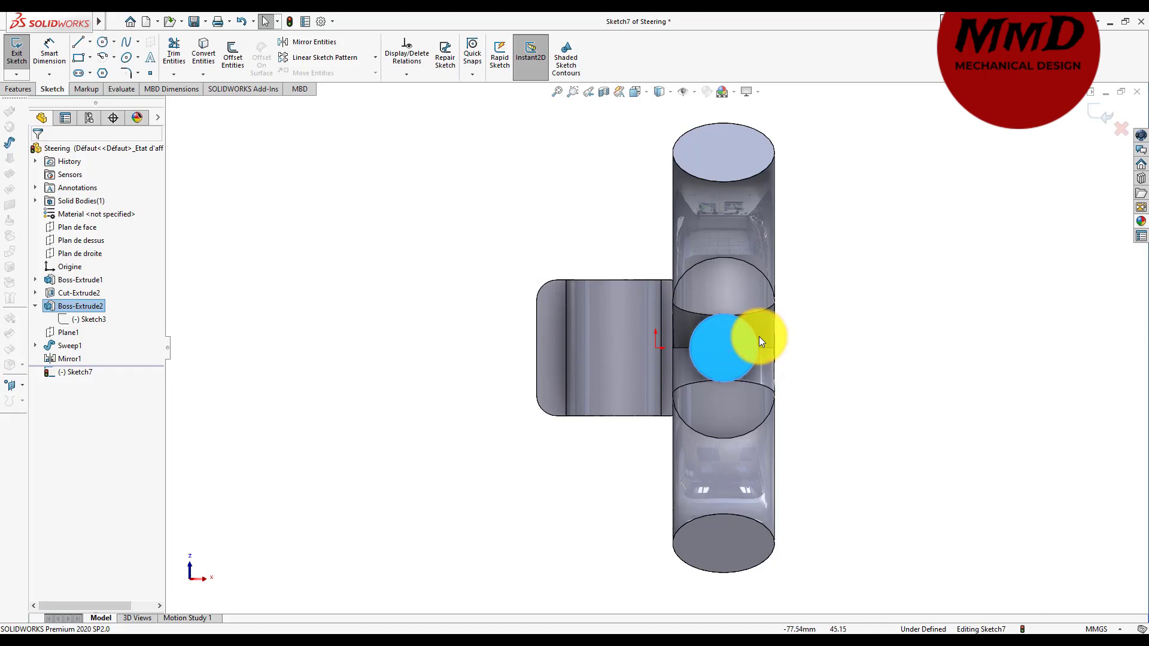
click(102, 41)
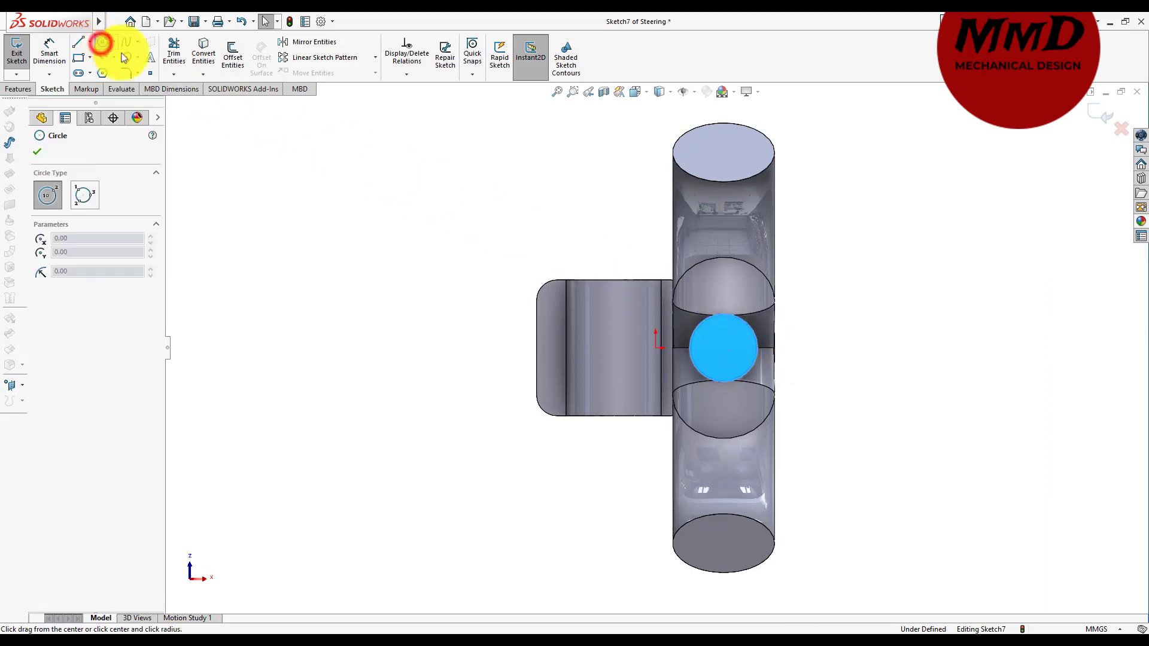
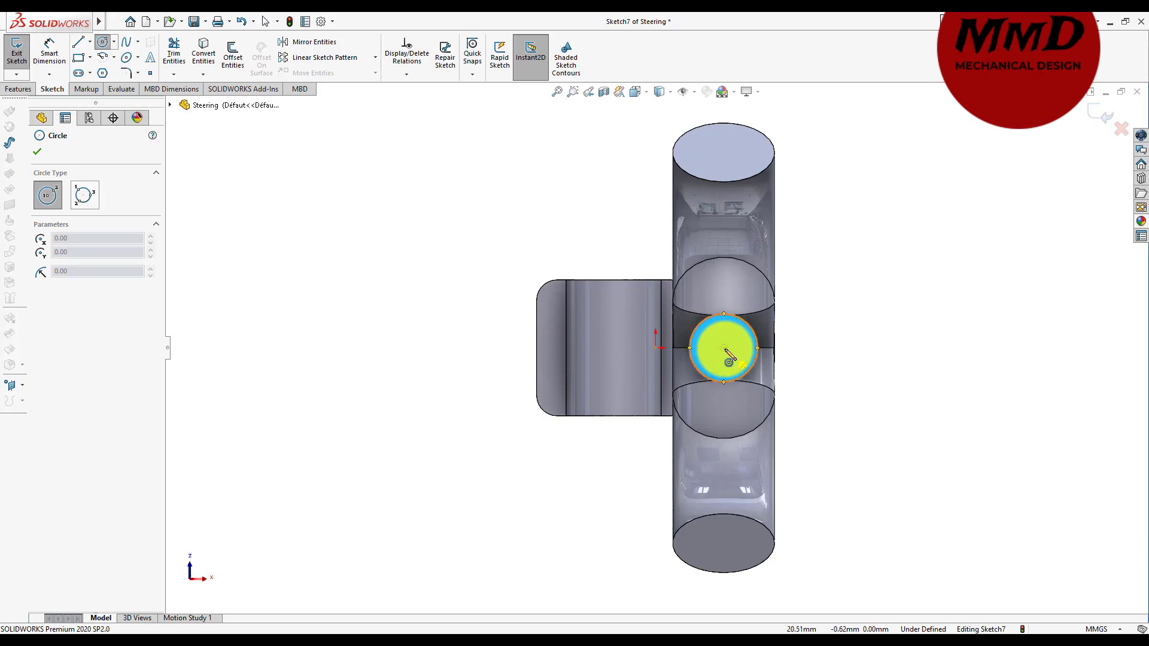
- Draw a circle centred on the fork's central face and dimension it to Ø30 mm
click(724, 348)
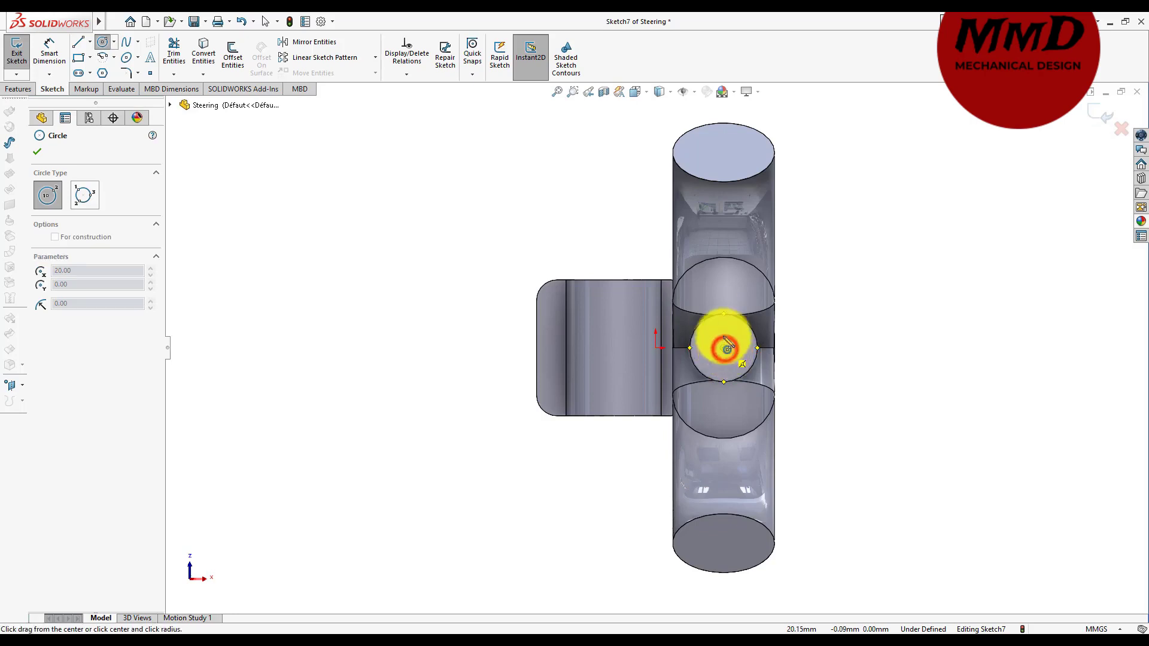
click(718, 297)
right_drag(838, 347, 834, 300)
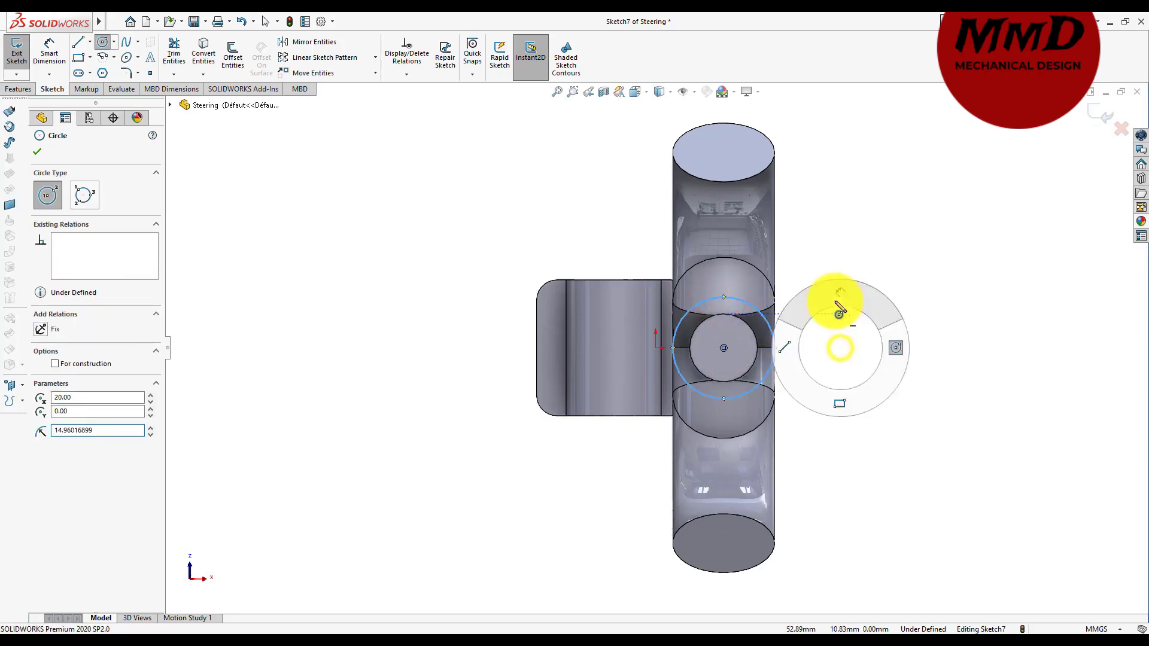
click(772, 326)
click(829, 322)
text(30)
key(Return)
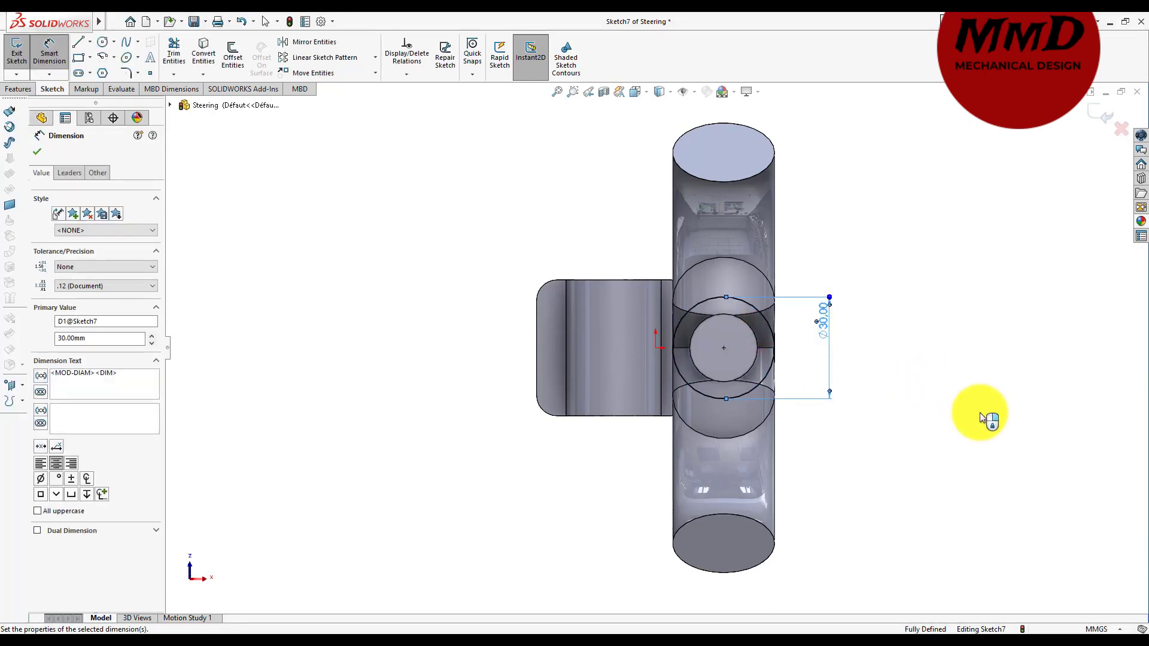
click(37, 152)
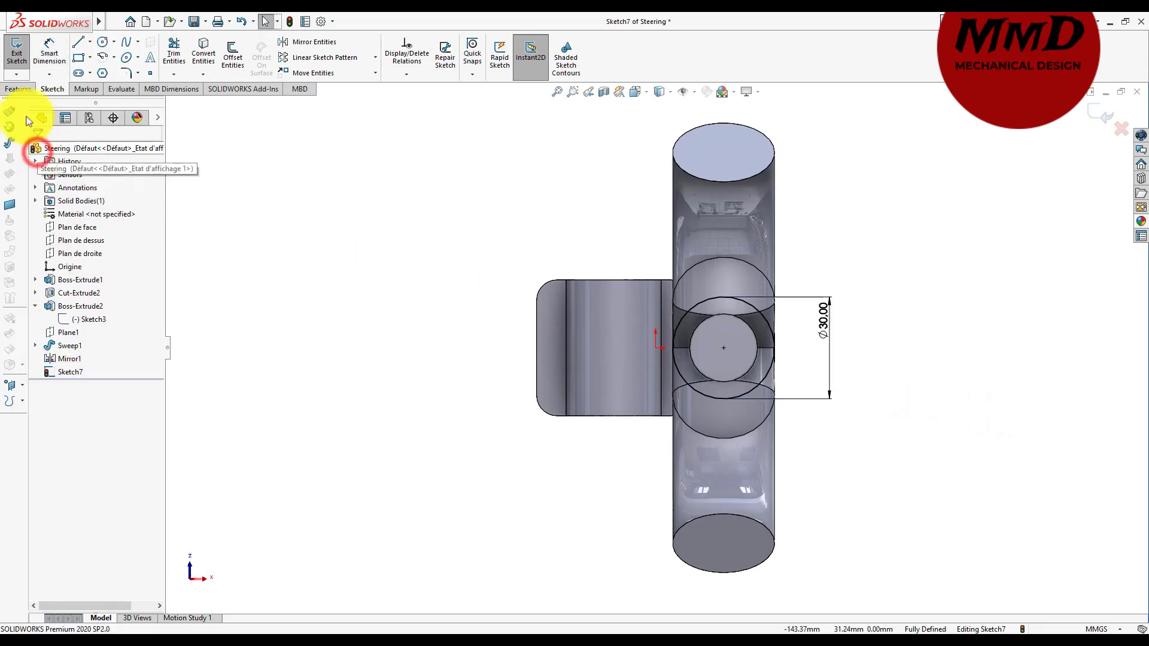
click(19, 88)
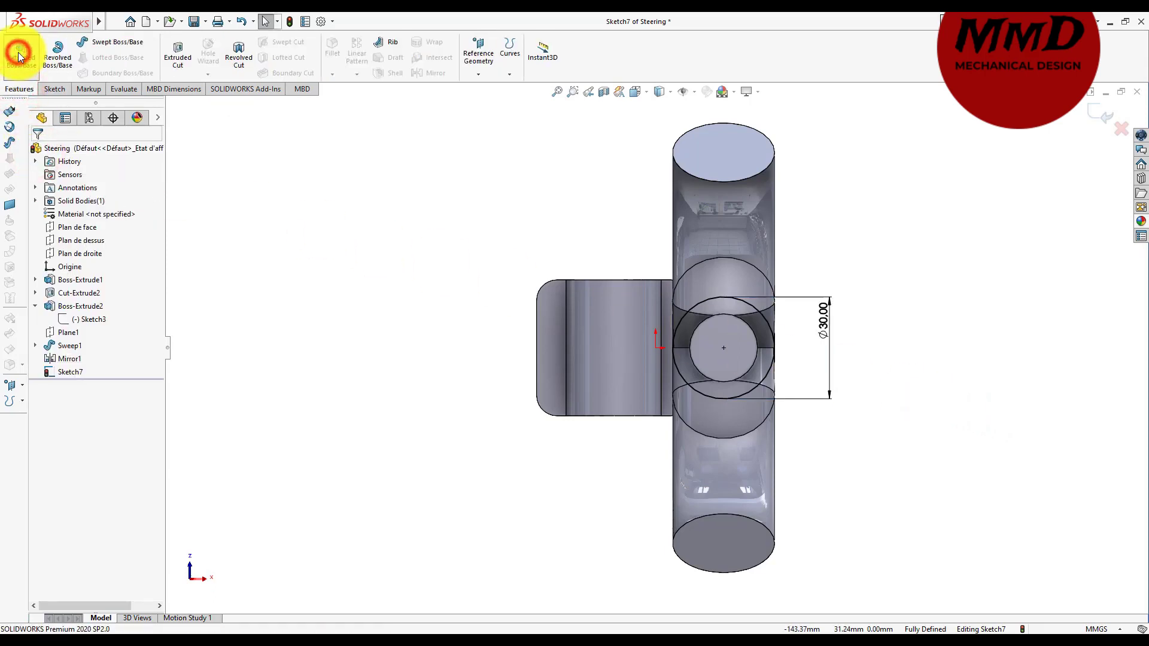
- Extrude the Ø30 mm circle 150 mm blind, reversed to run back along the stem
click(19, 56)
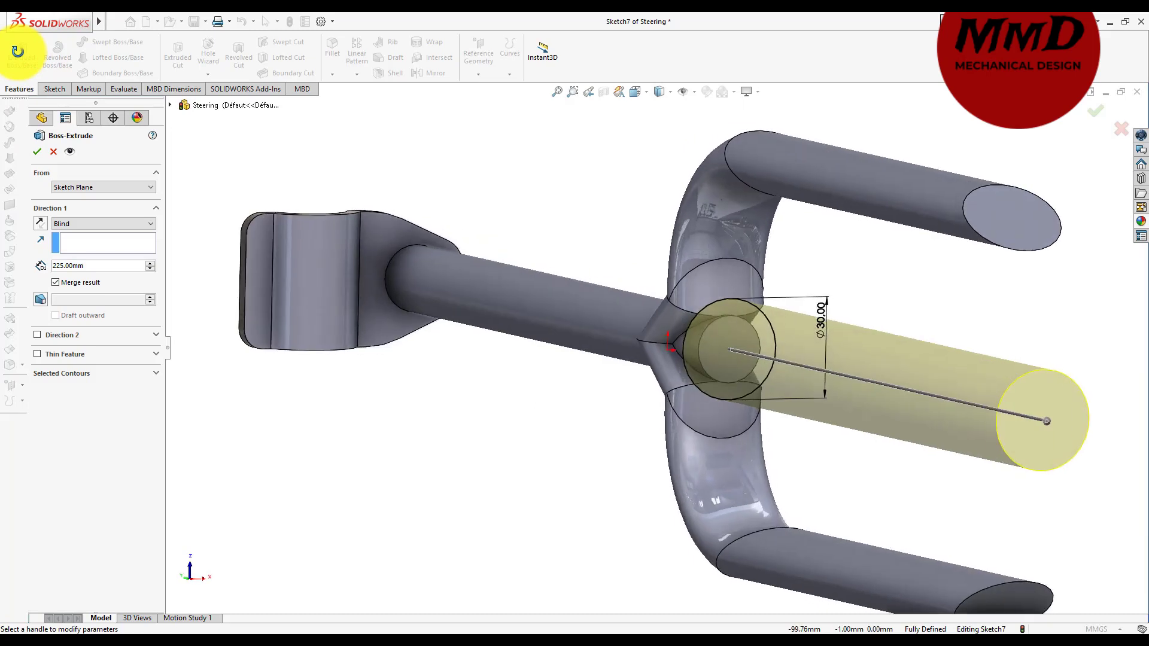
double_click(100, 265)
text(150)
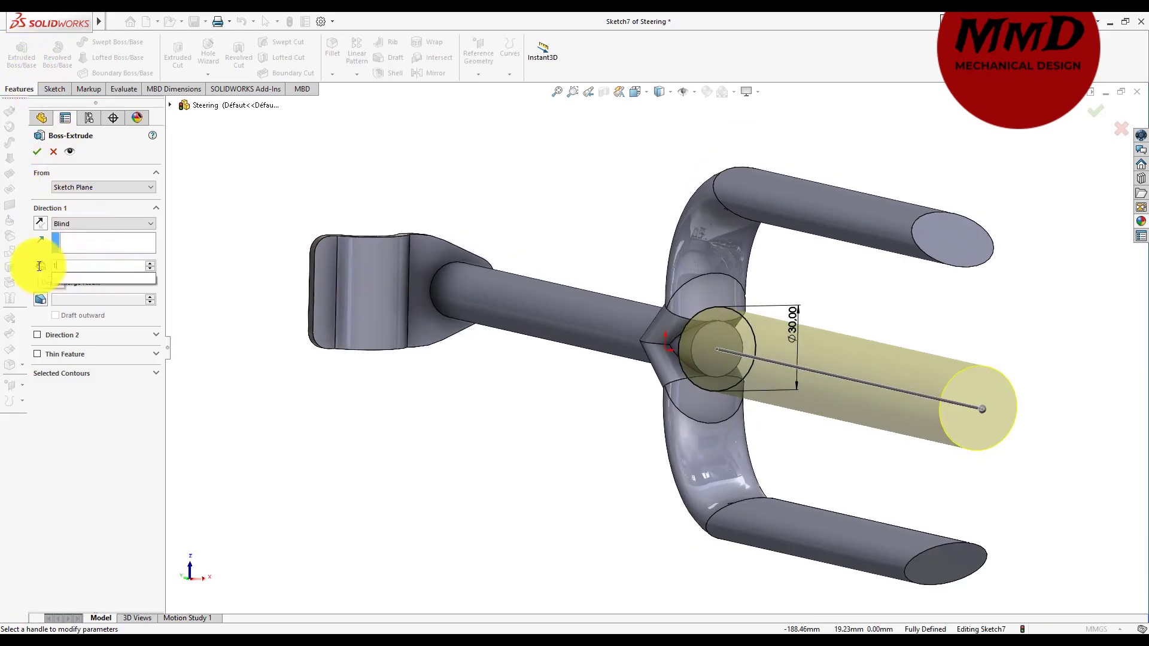
key(Return)
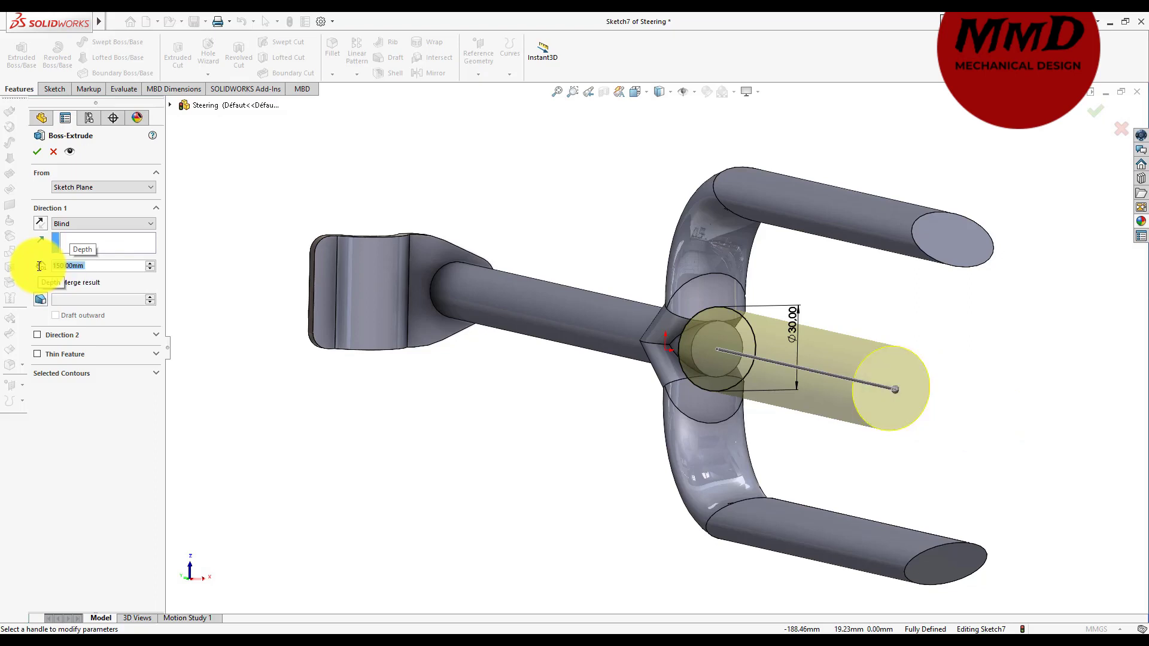
click(41, 226)
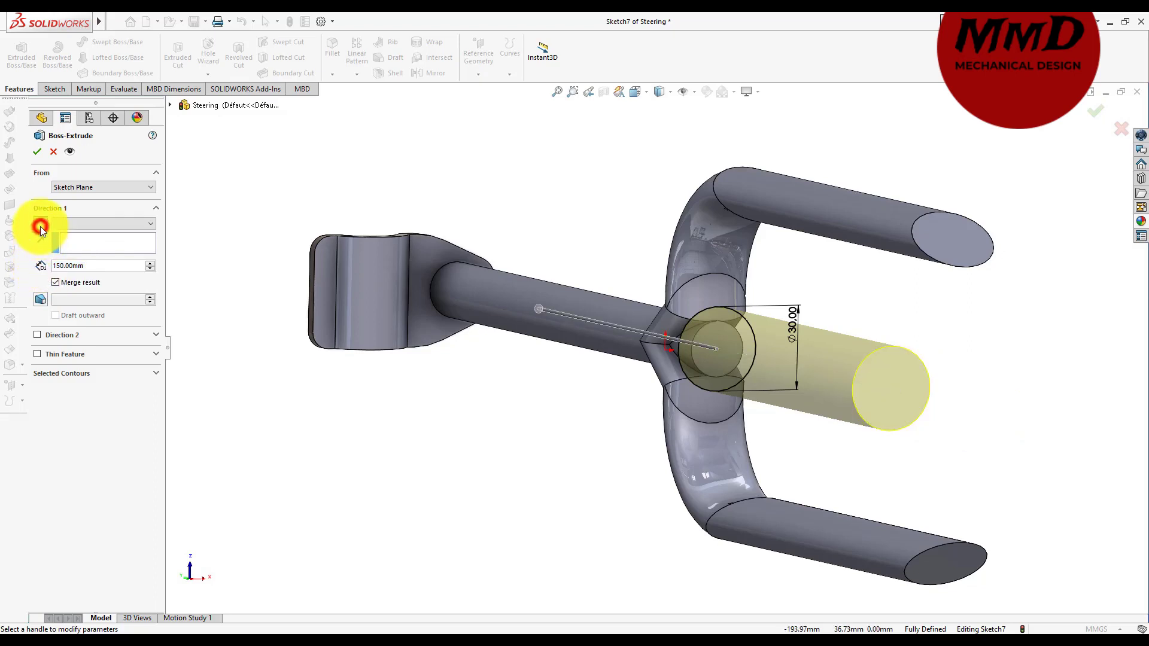
click(34, 151)
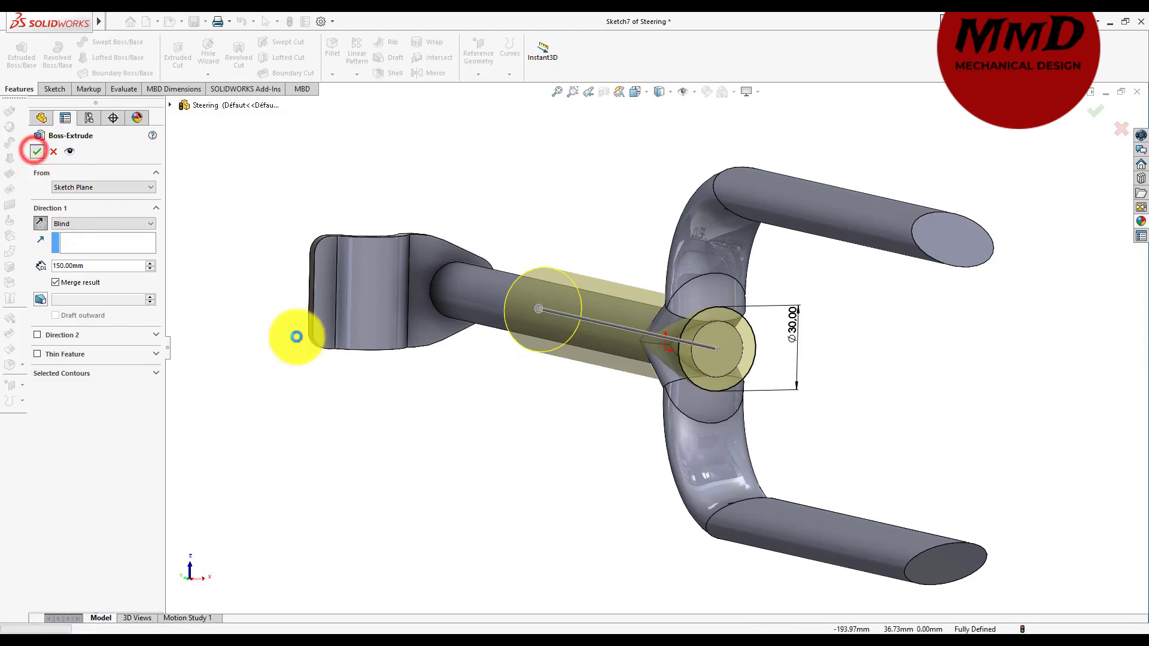
middle_drag(500, 481, 502, 486)
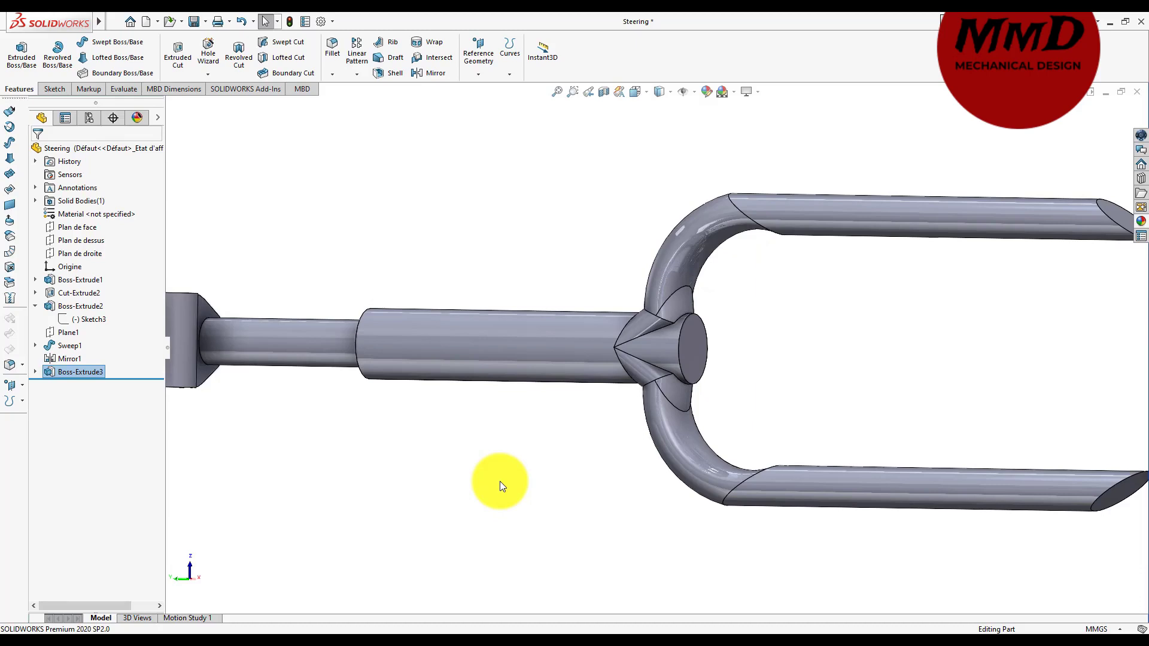
- Create reference plane Plane2 offset 50 mm from Plan de face
key(ctrl+7)
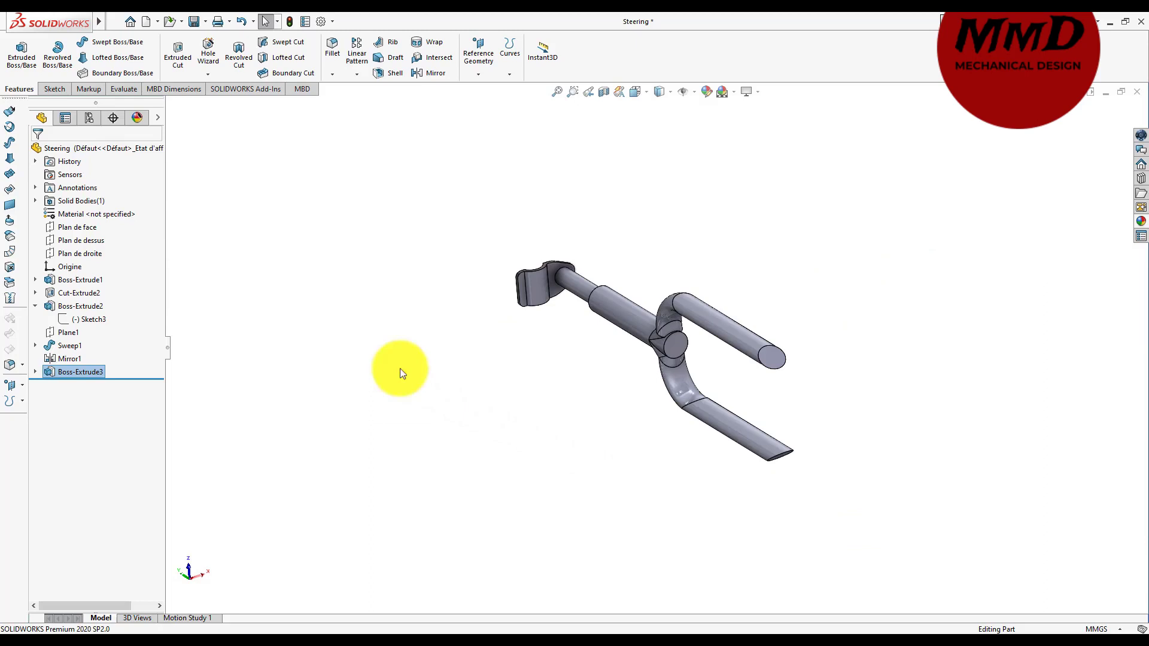
click(80, 229)
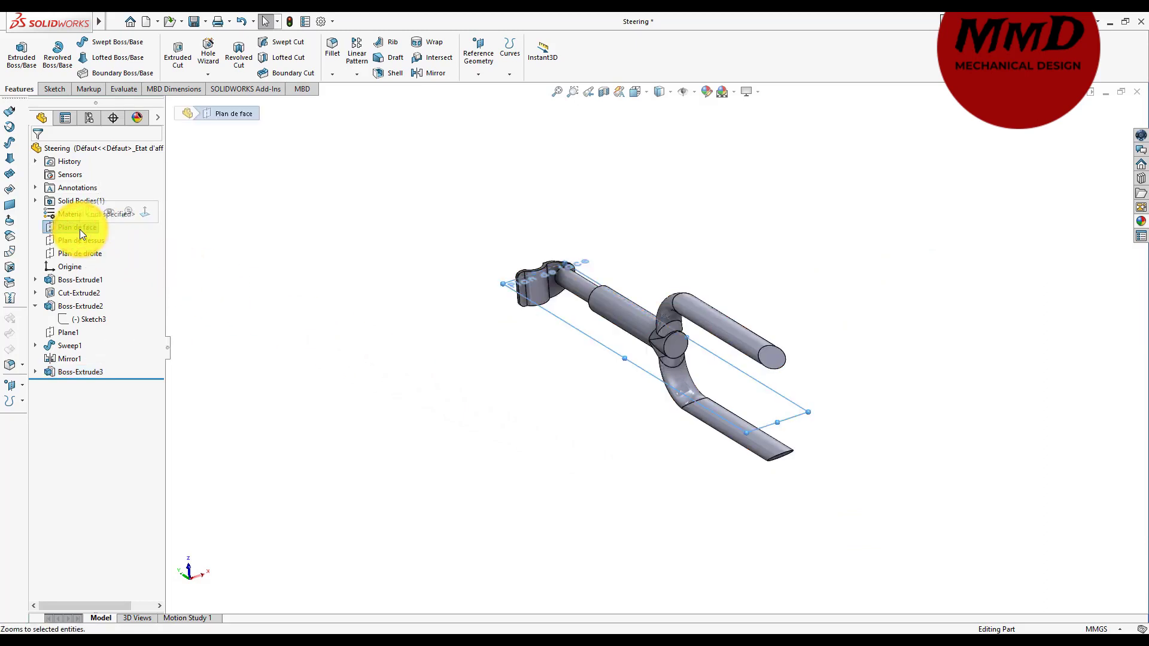
click(480, 73)
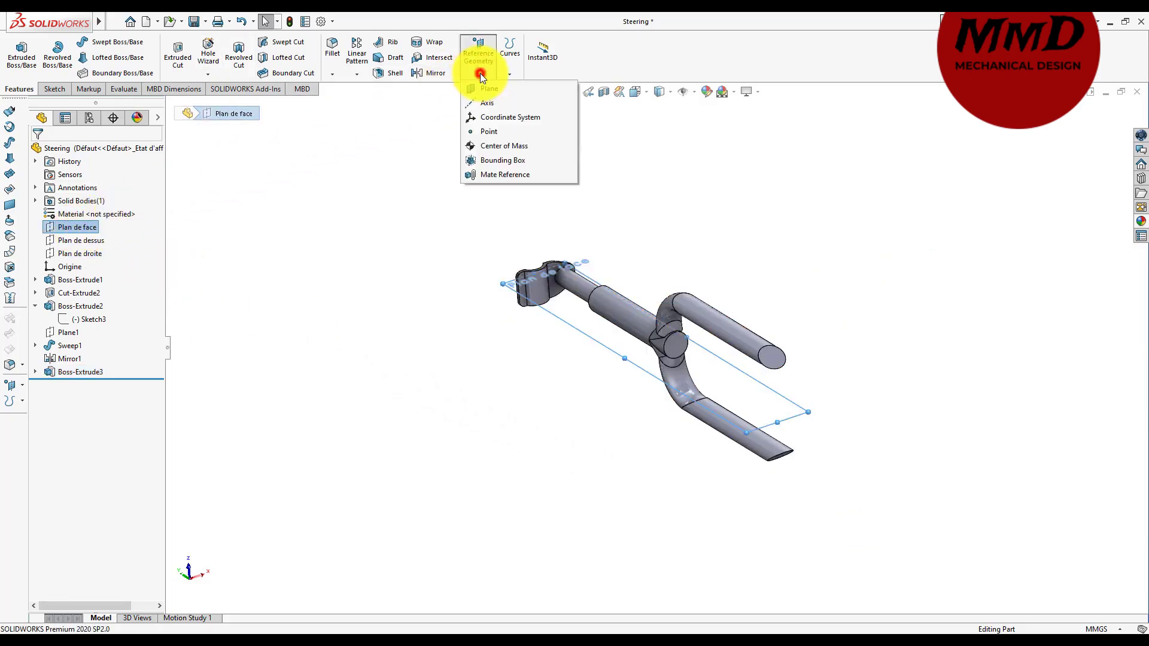
click(486, 89)
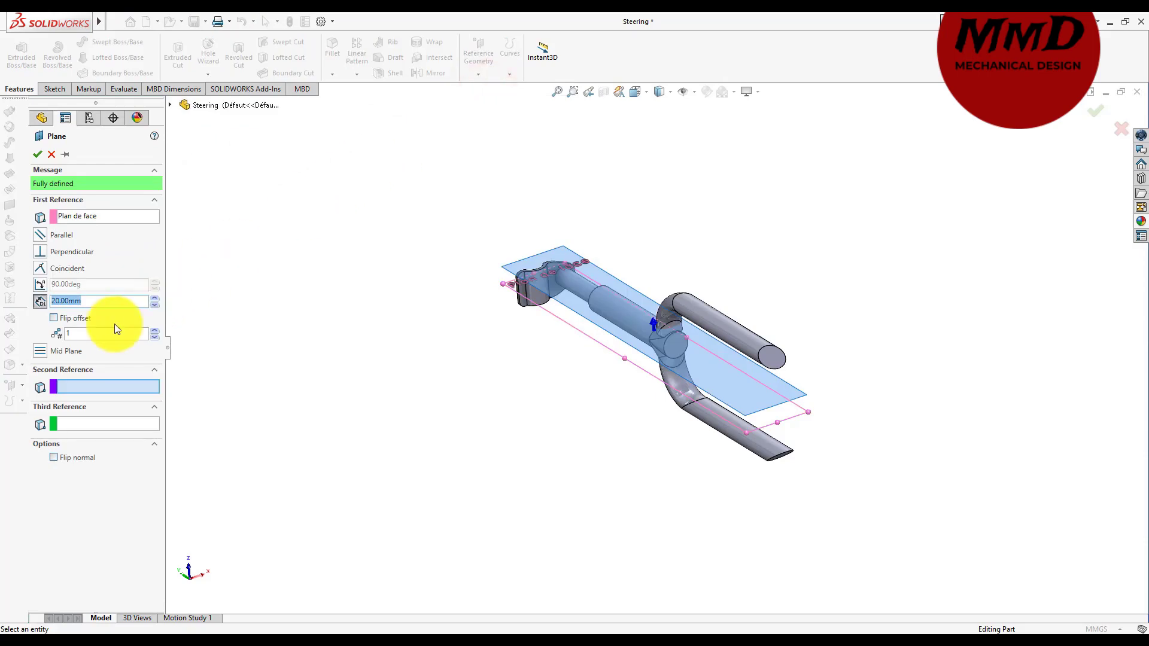
text(50)
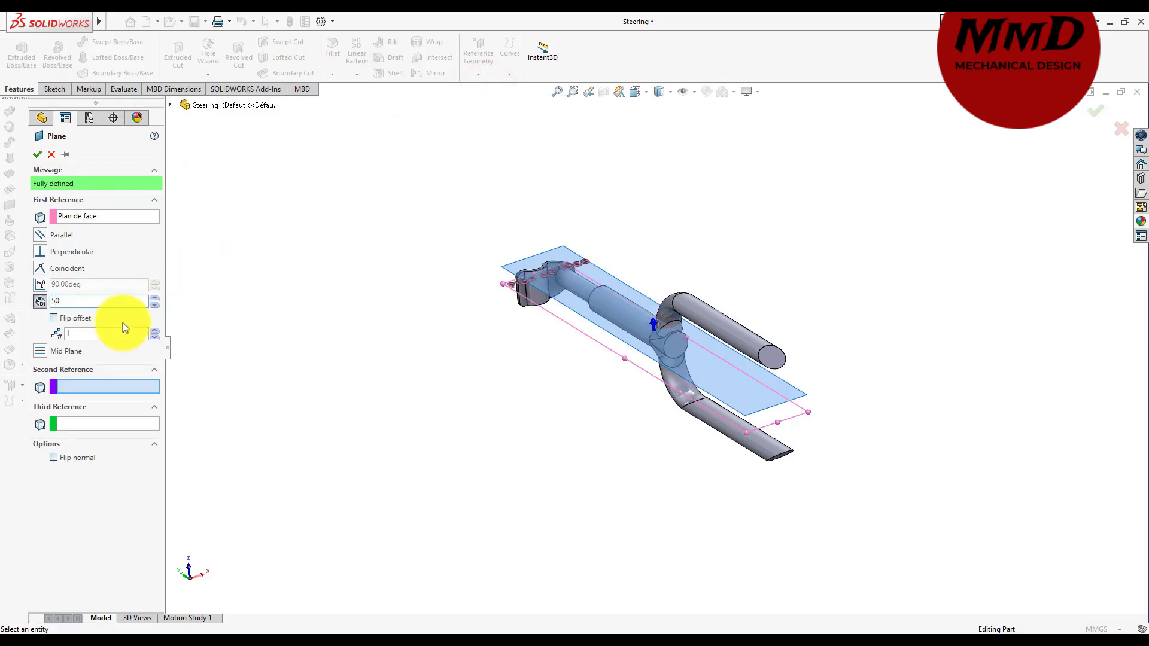
click(260, 301)
middle_drag(308, 288, 424, 248)
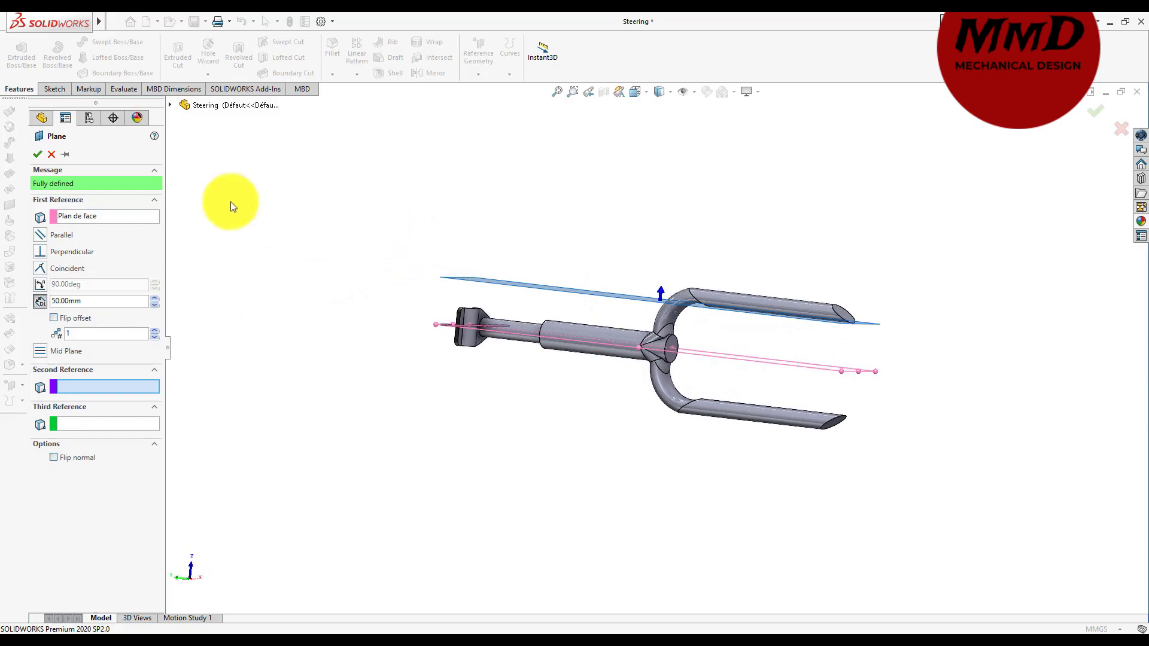
click(37, 156)
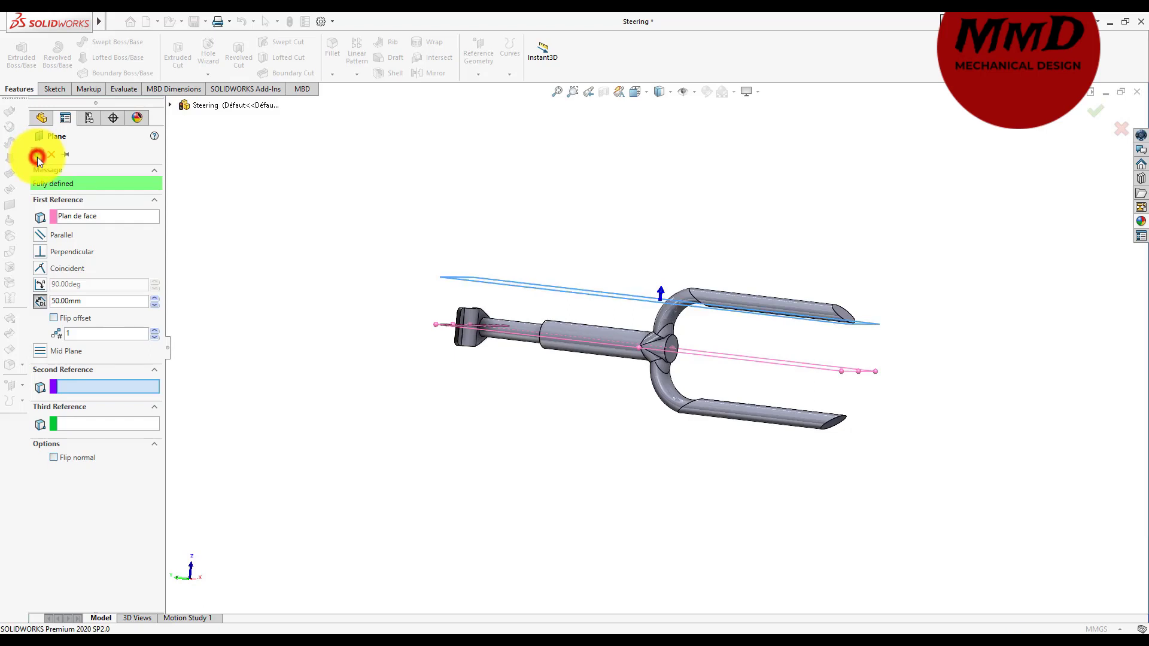
middle_drag(233, 305, 349, 398)
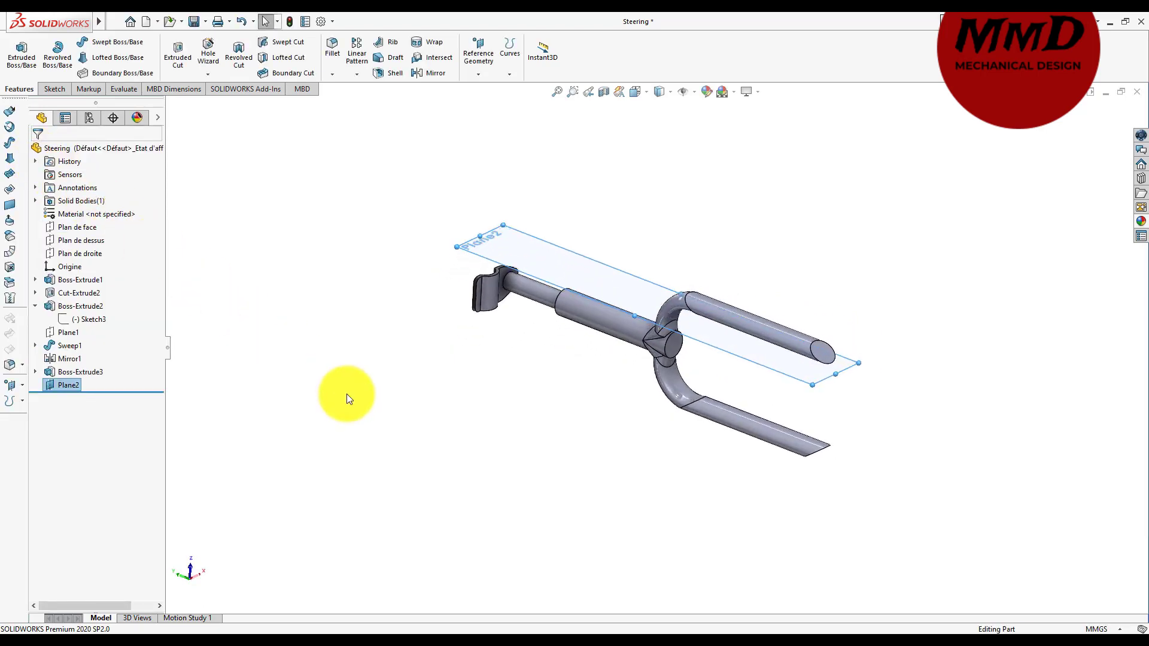
- Turn the view normal to Plane2 and start a new sketch on it
right_click(71, 386)
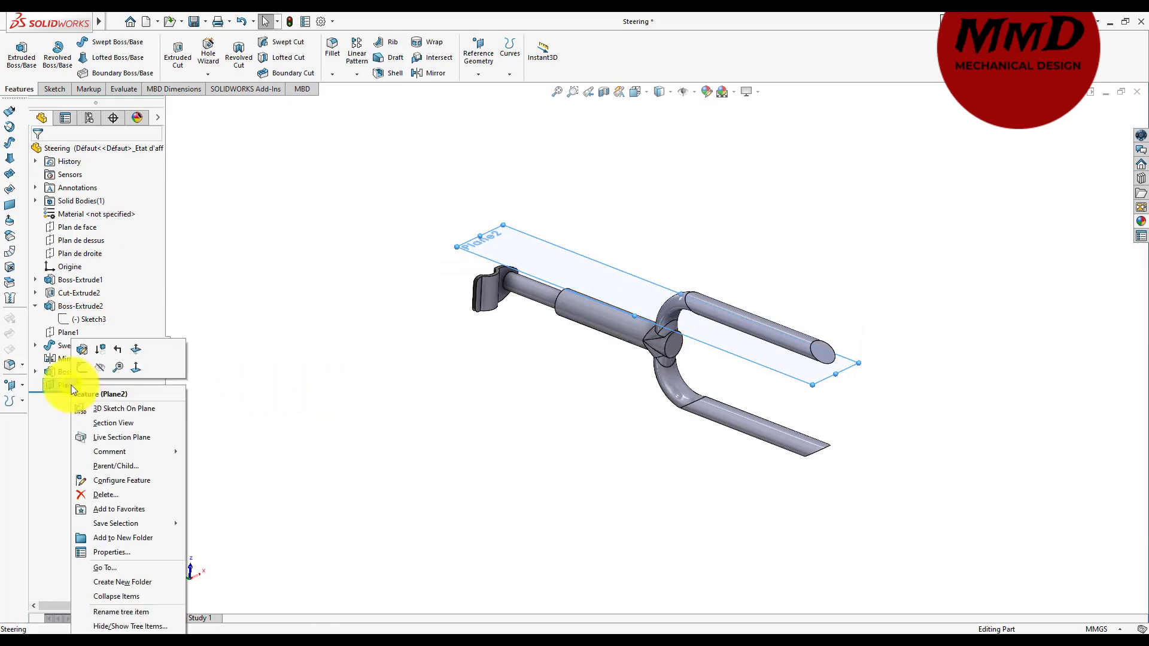
click(134, 367)
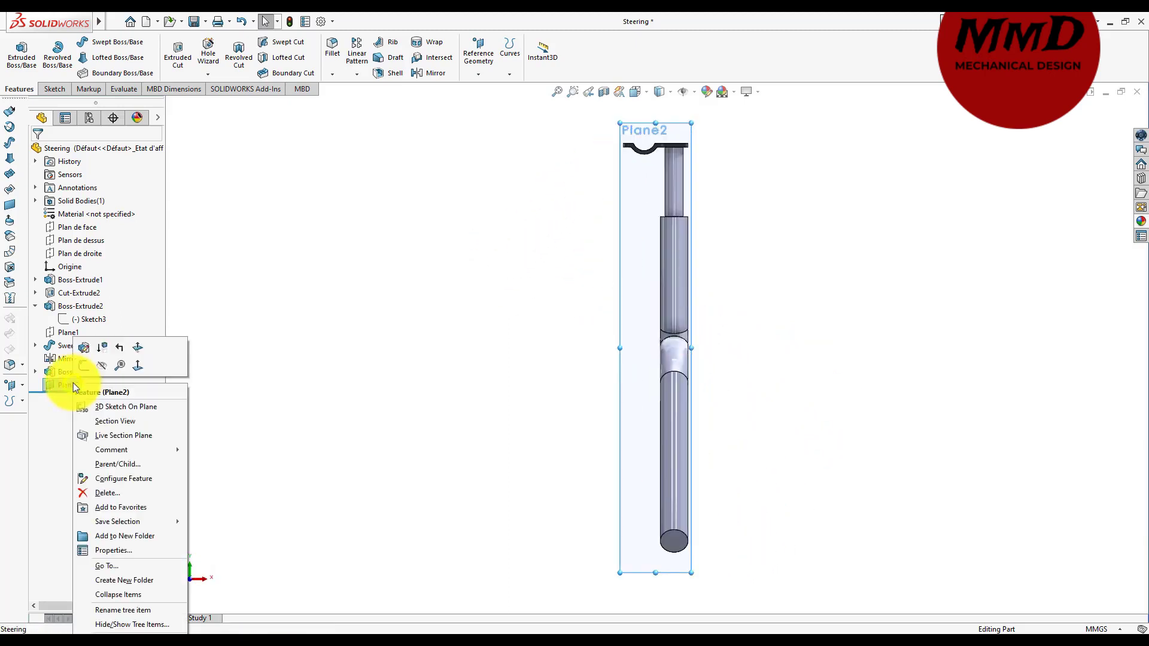
click(83, 367)
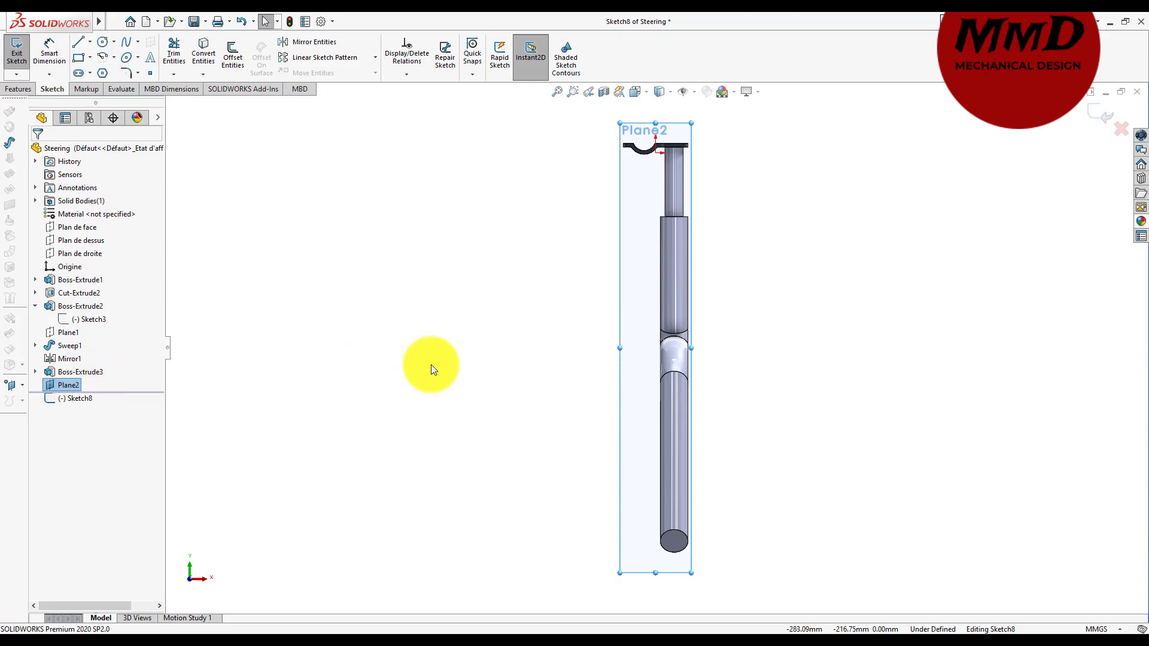
- Draw a vertical centerline down through the fork leg's end and beyond it
click(90, 41)
click(87, 70)
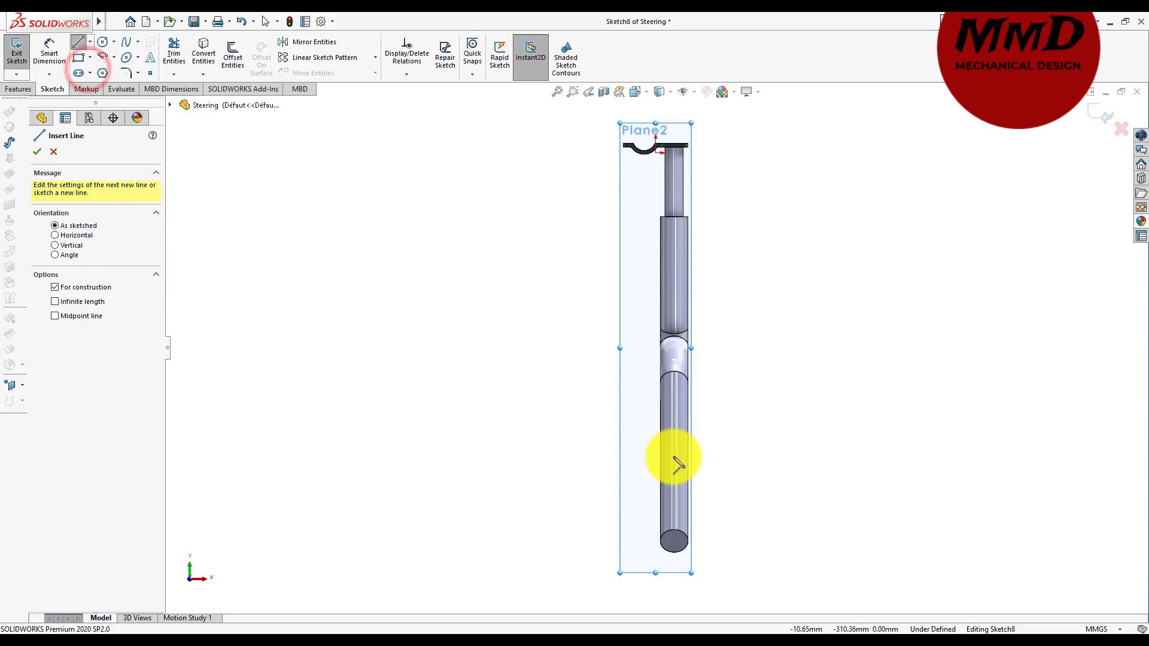
scroll(678, 464, up, 2)
scroll(678, 464, down, 2)
scroll(679, 464, down, 1)
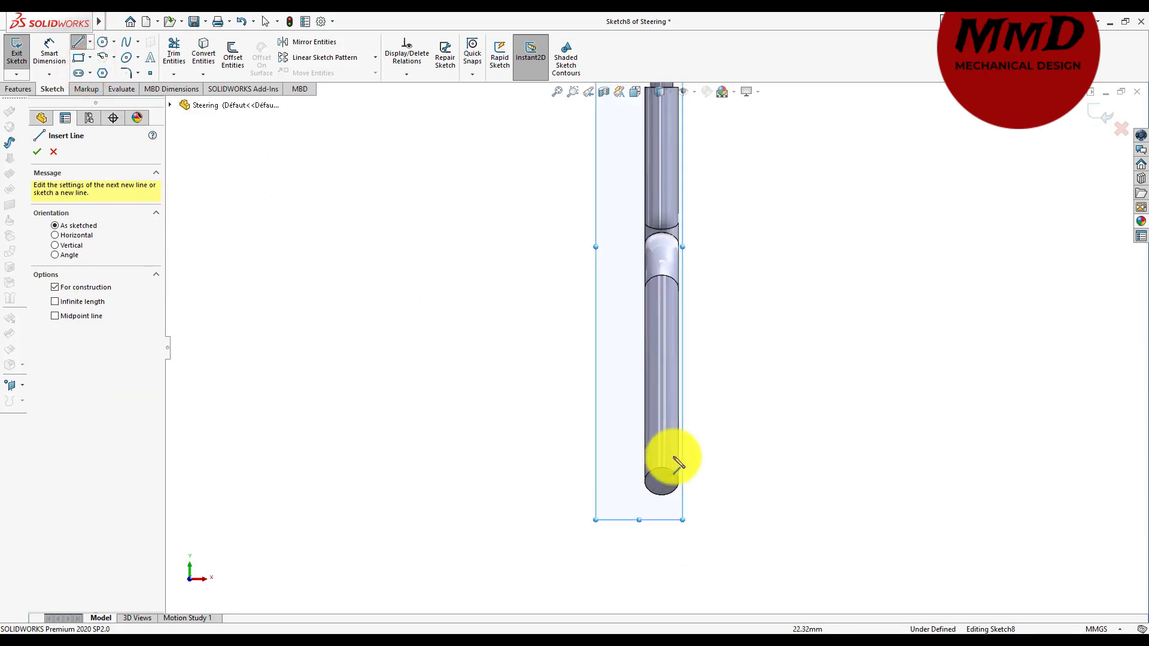
scroll(675, 455, down, 2)
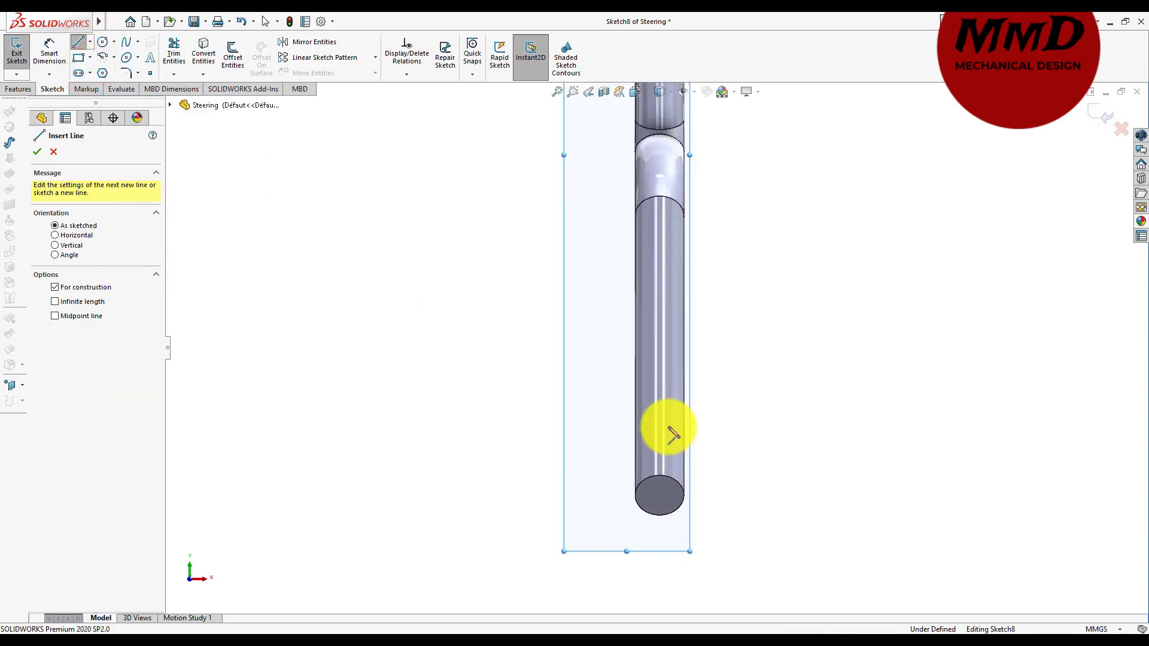
click(665, 379)
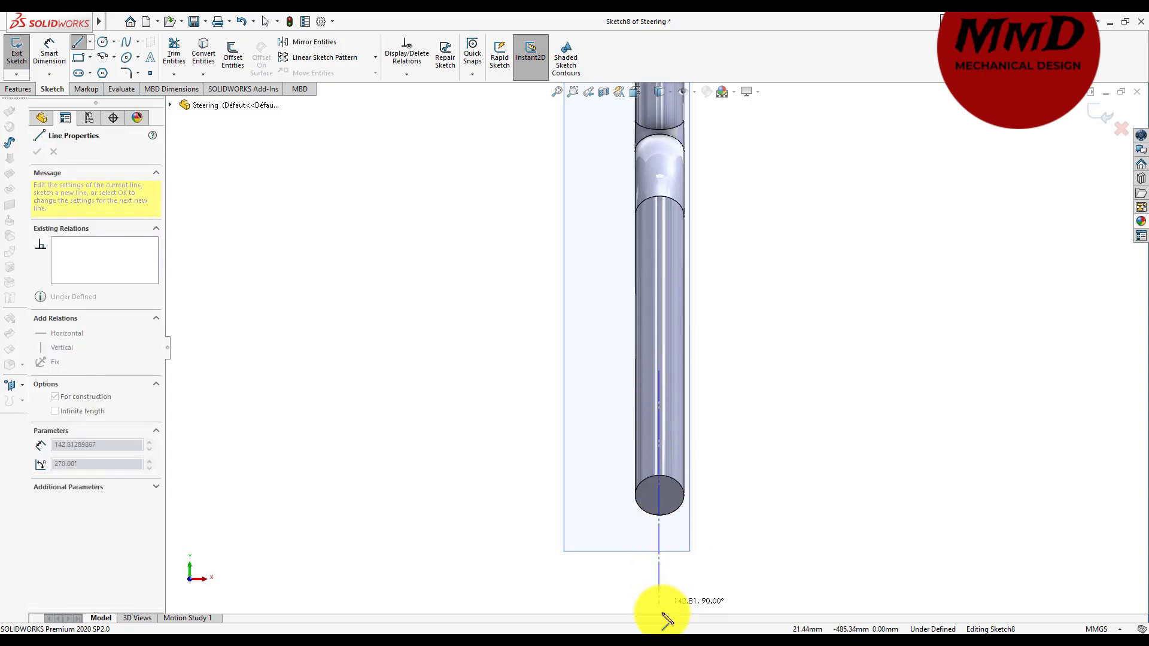
key(z)
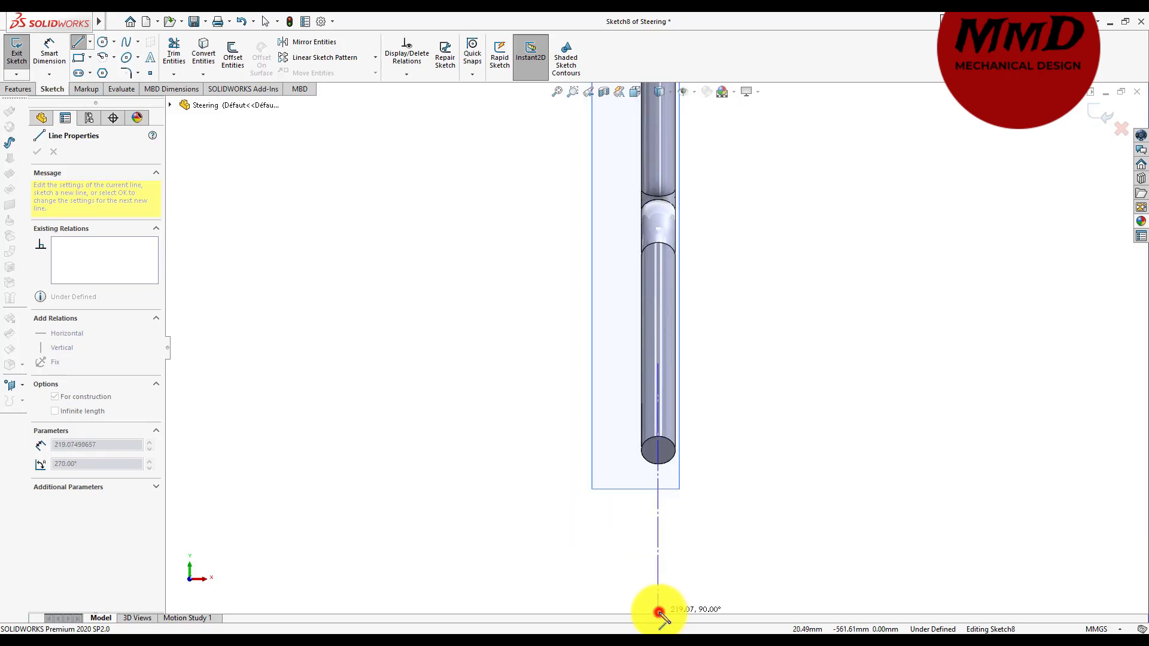
click(659, 612)
right_click(735, 539)
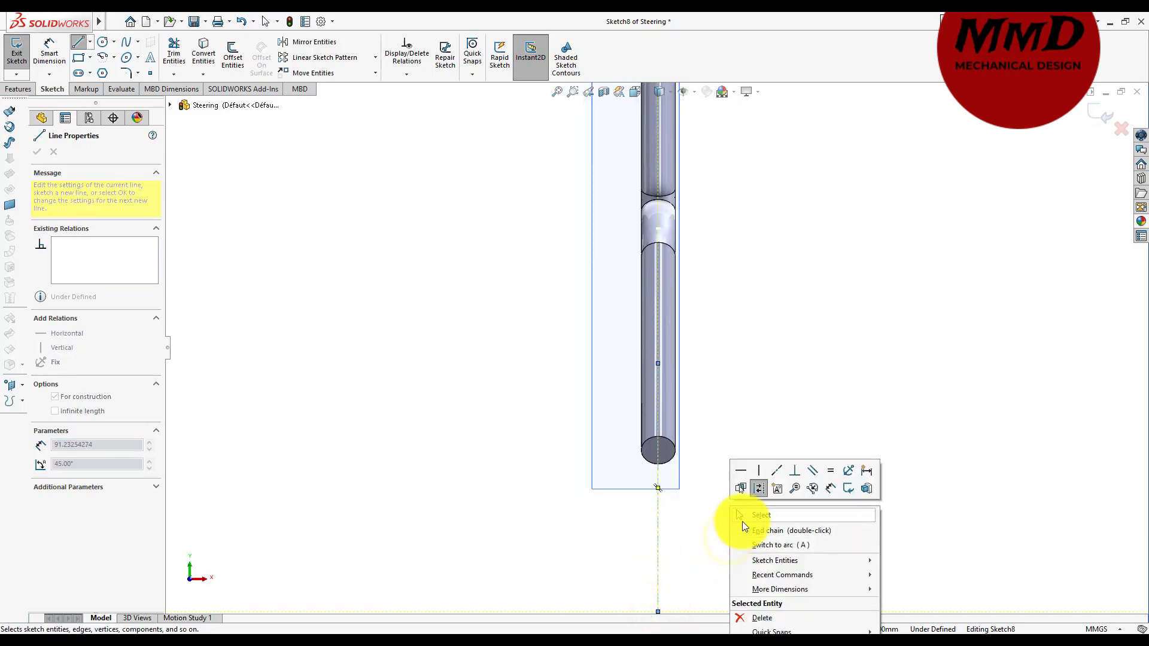
click(743, 520)
scroll(714, 494, down, 3)
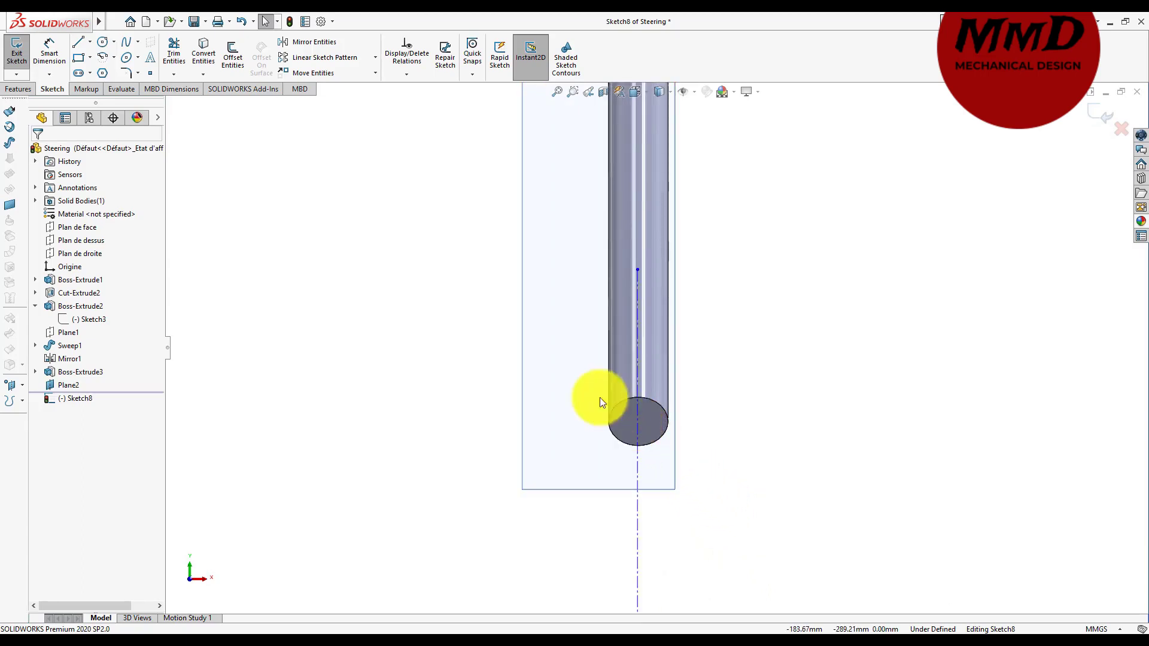
- Place a sketch point at the centre of the stem's circular end
click(151, 72)
scroll(571, 371, down, 1)
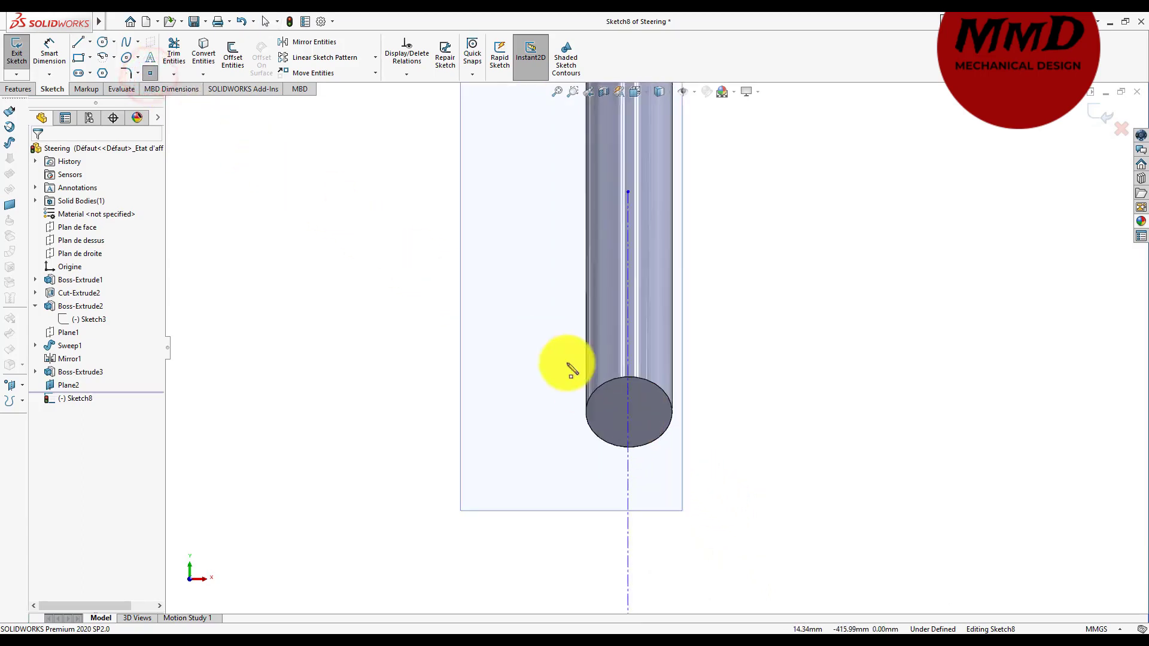
scroll(601, 419, down, 2)
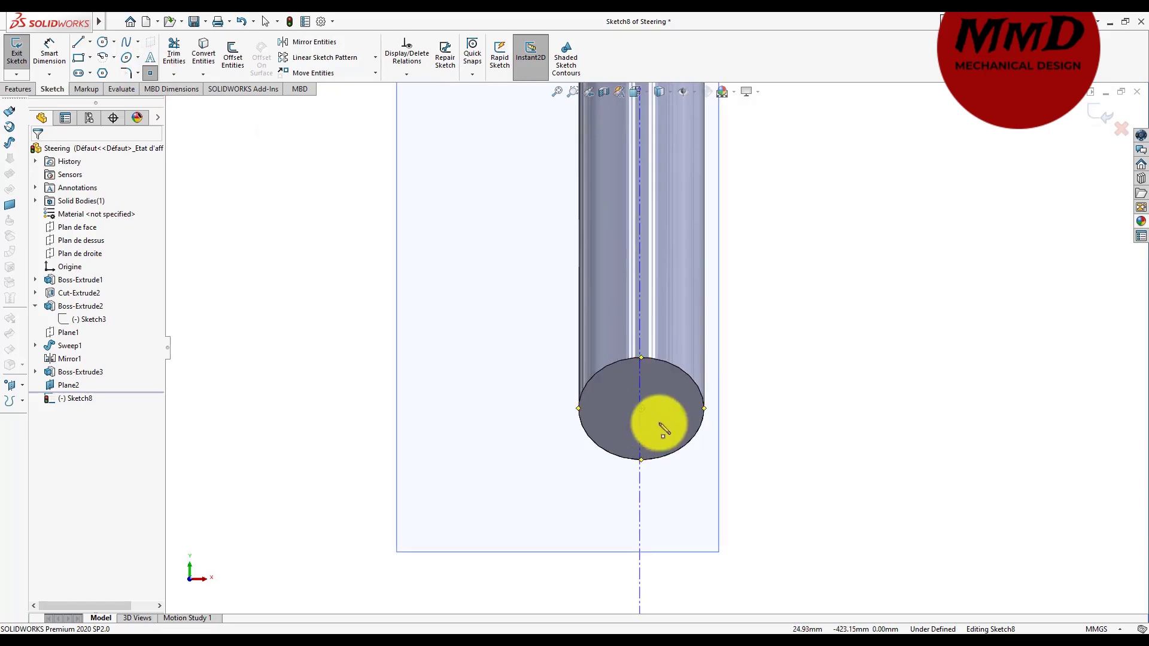
click(642, 410)
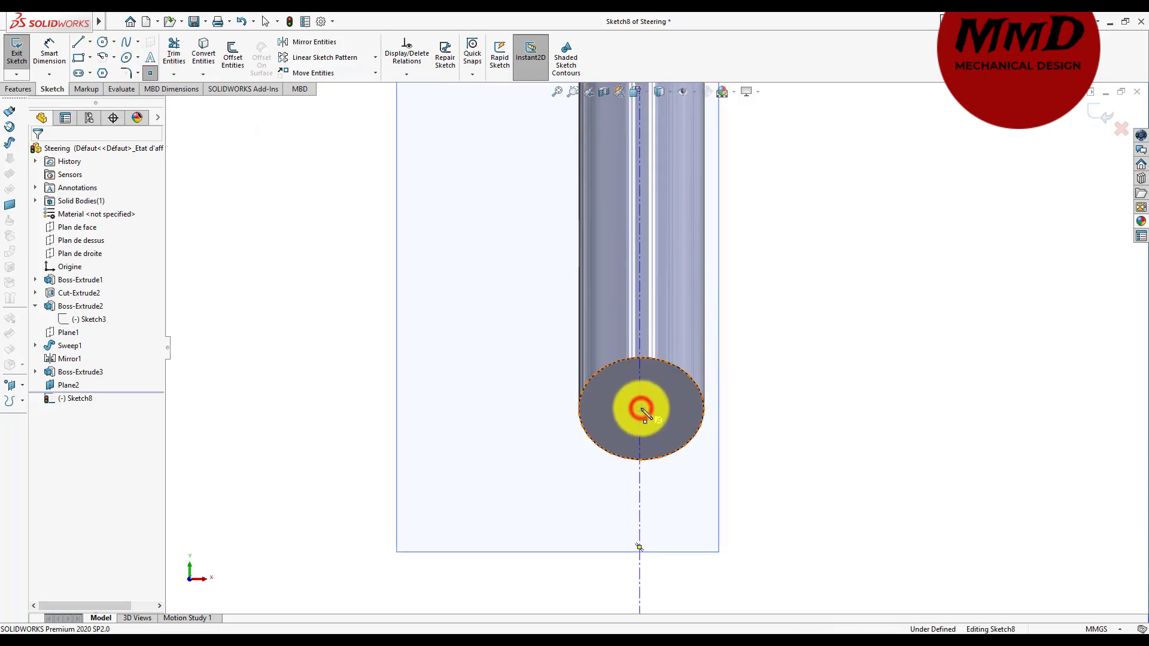
right_click(803, 427)
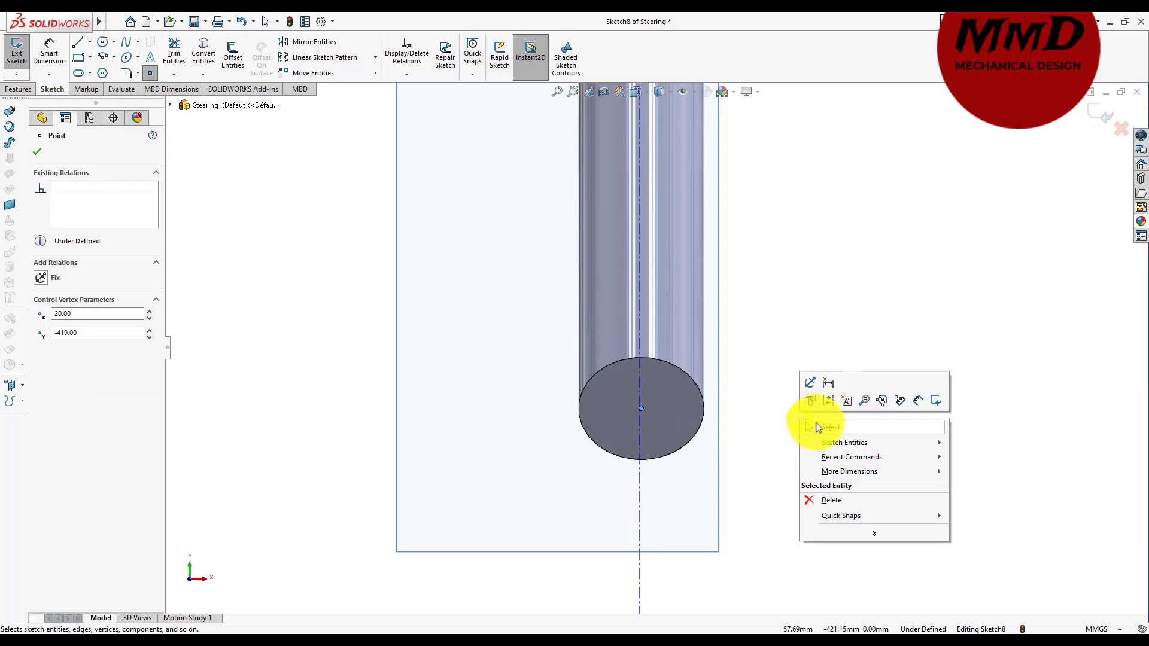
click(819, 422)
scroll(818, 423, down, 2)
scroll(741, 409, down, 2)
- Make the centre point coincident with the centreline
click(575, 376)
click(567, 368)
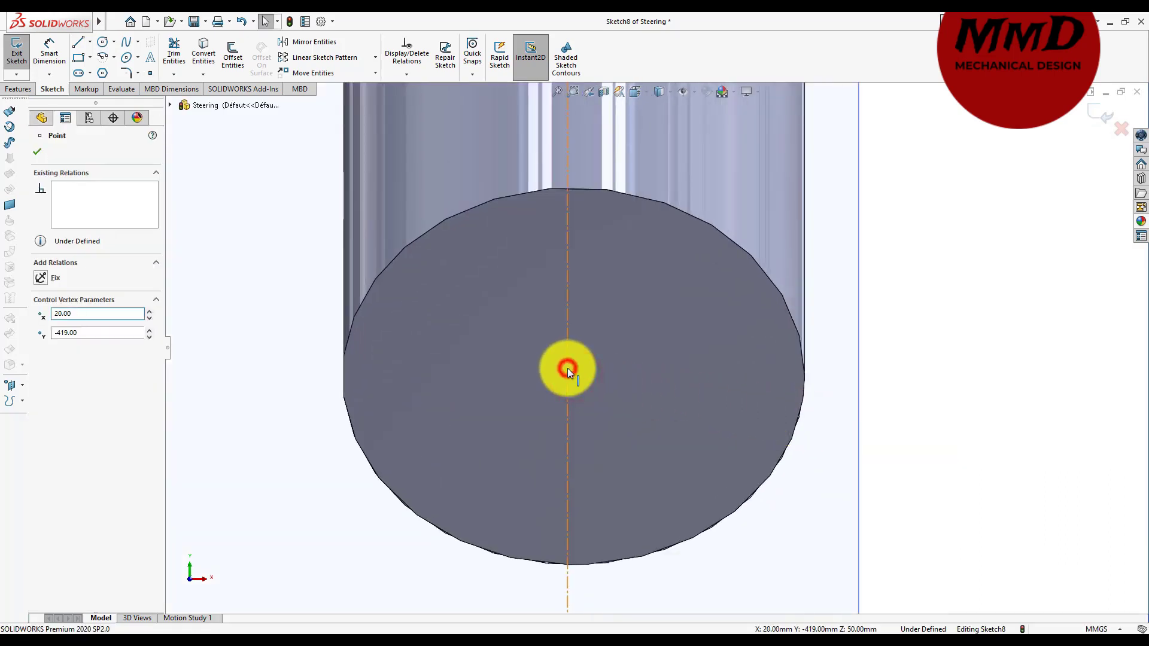
ctrl+click(567, 368)
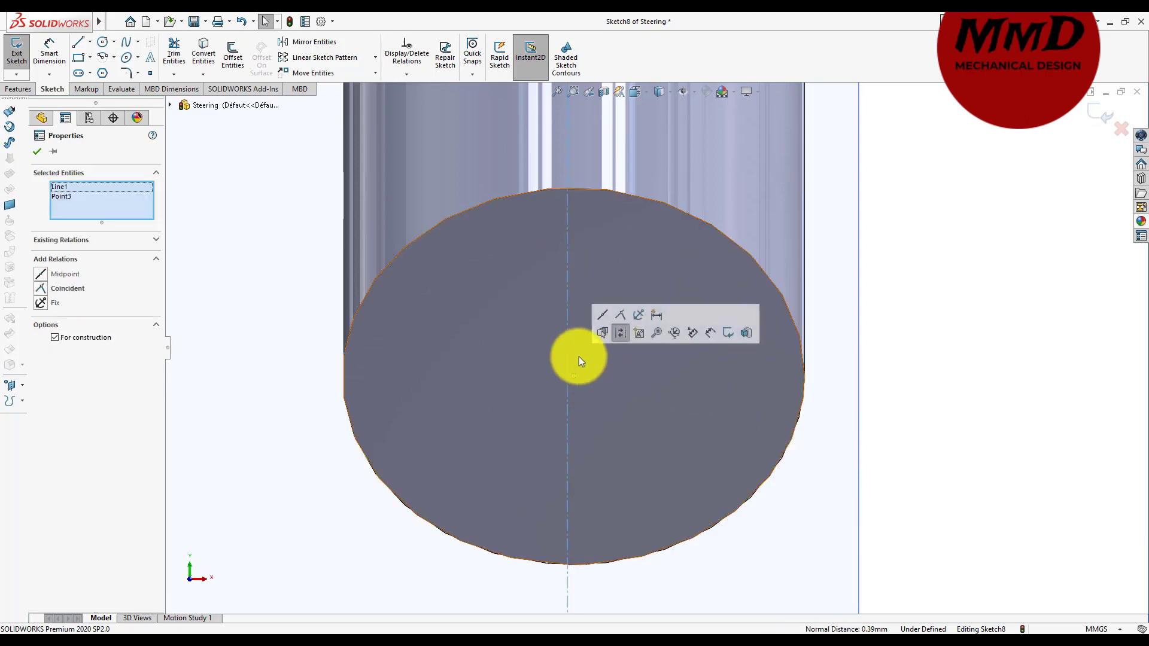
click(617, 315)
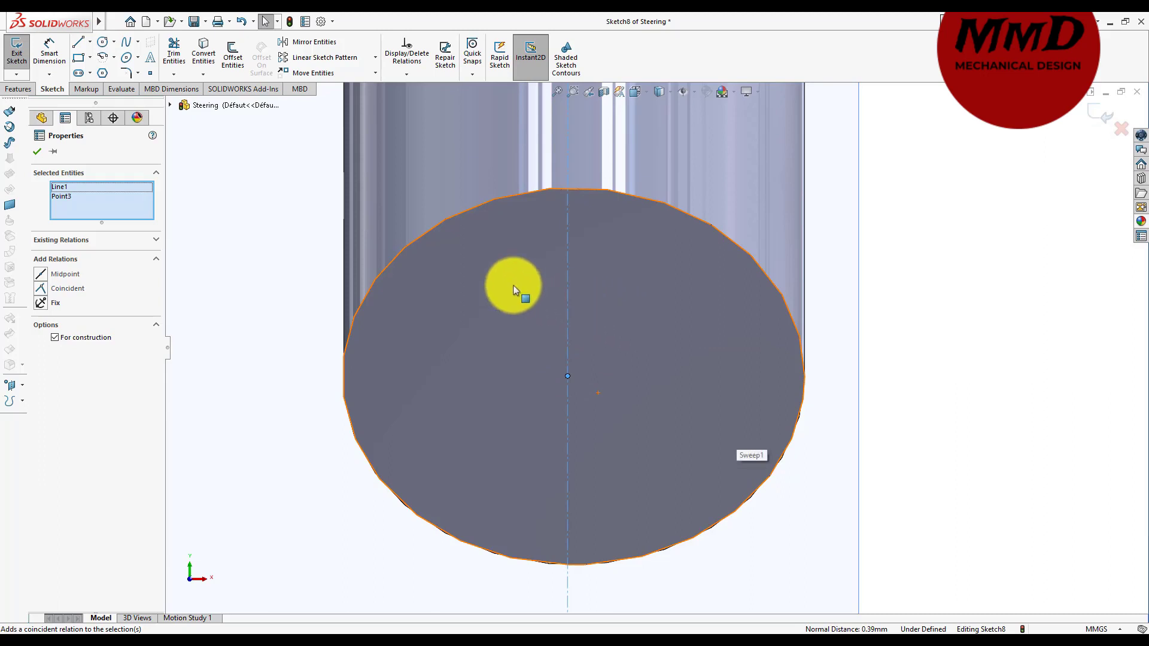
click(37, 152)
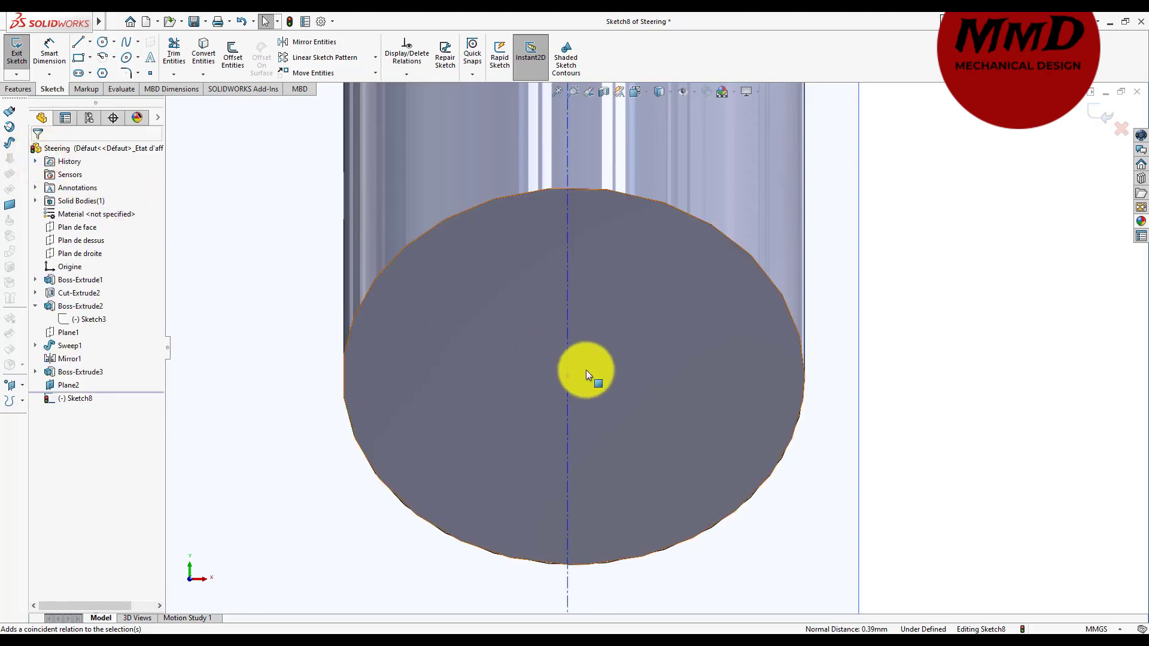
key(f)
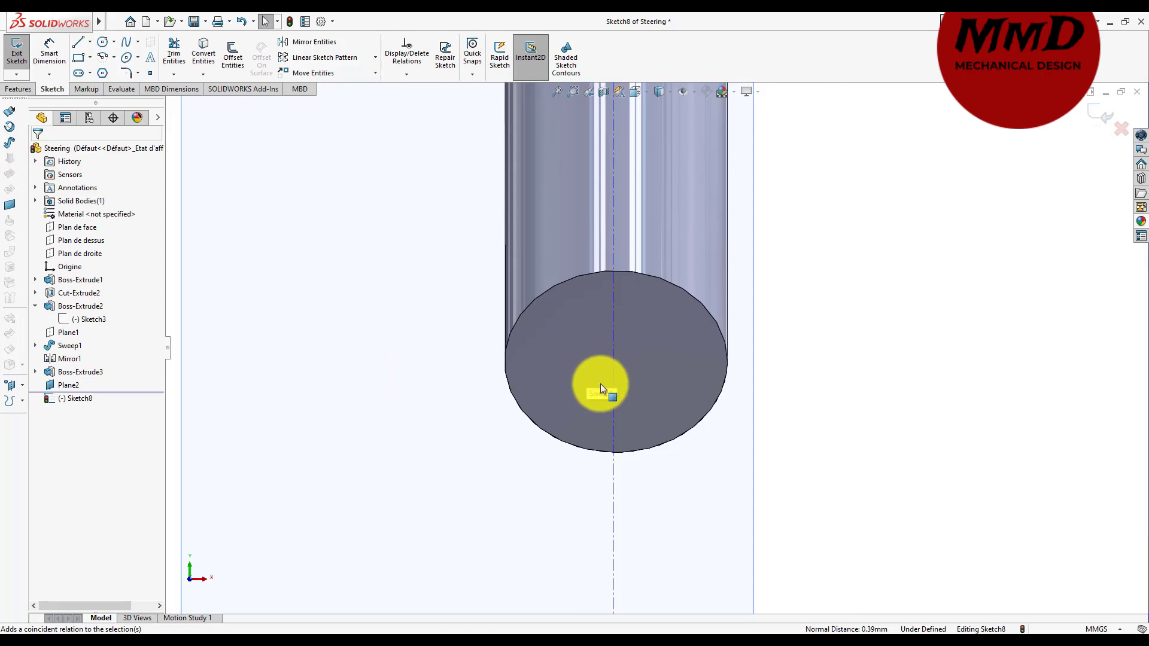
scroll(665, 446, up, 3)
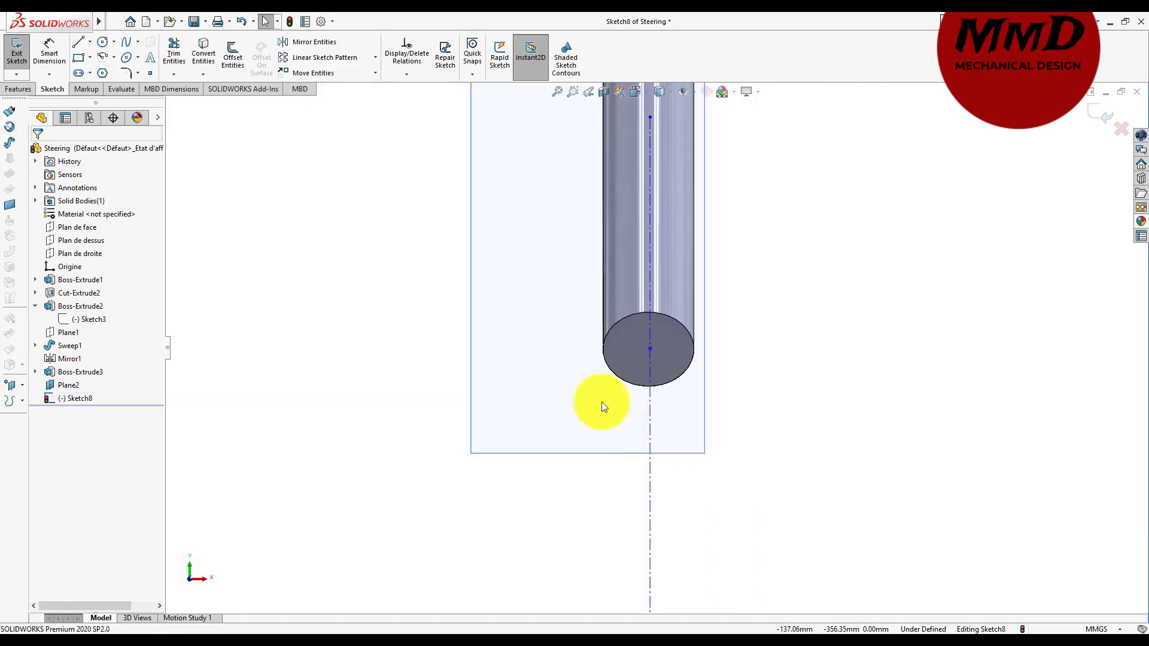
click(78, 41)
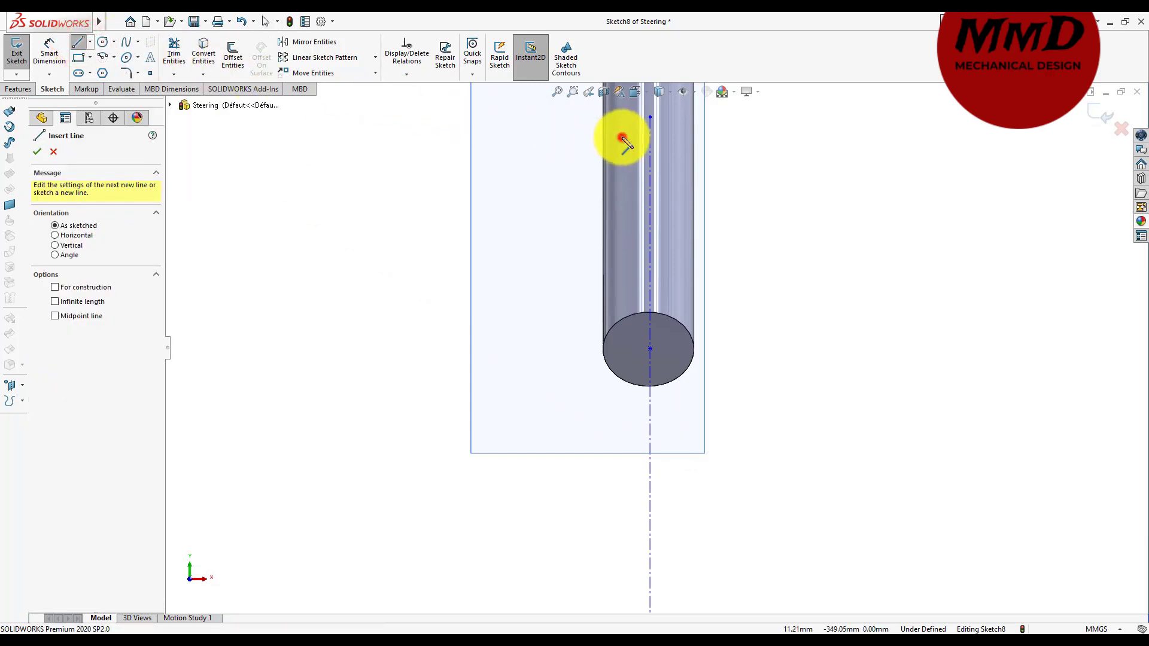
- Sketch a short slanted line, a tangent arc, and the long slanted leg line
click(622, 139)
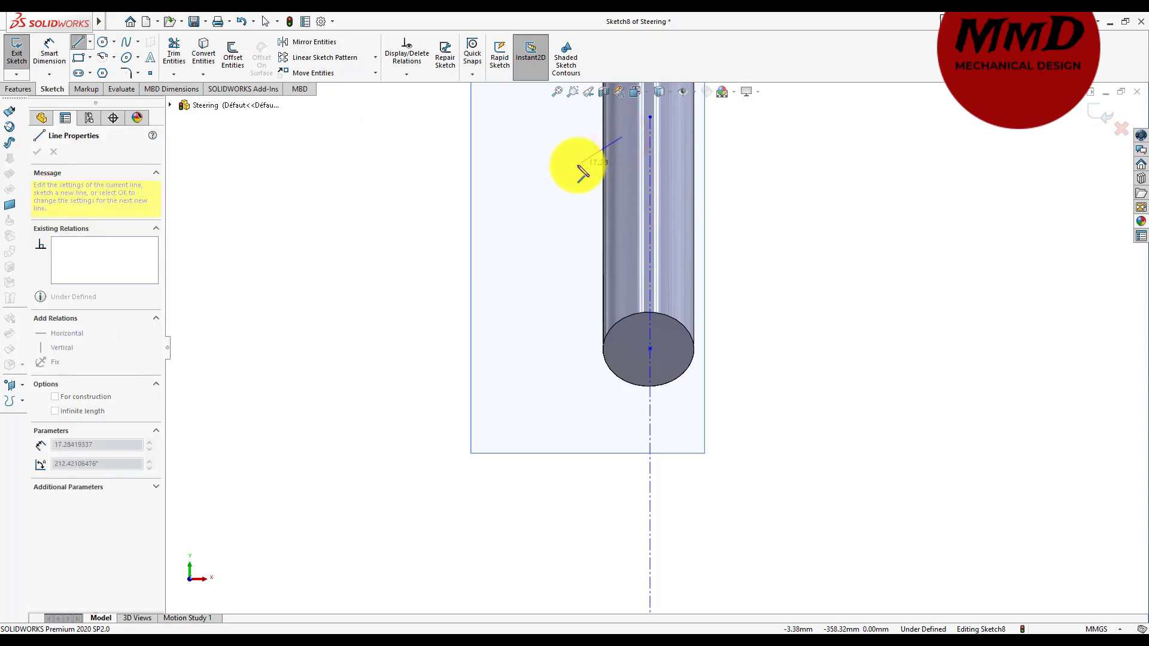
click(578, 165)
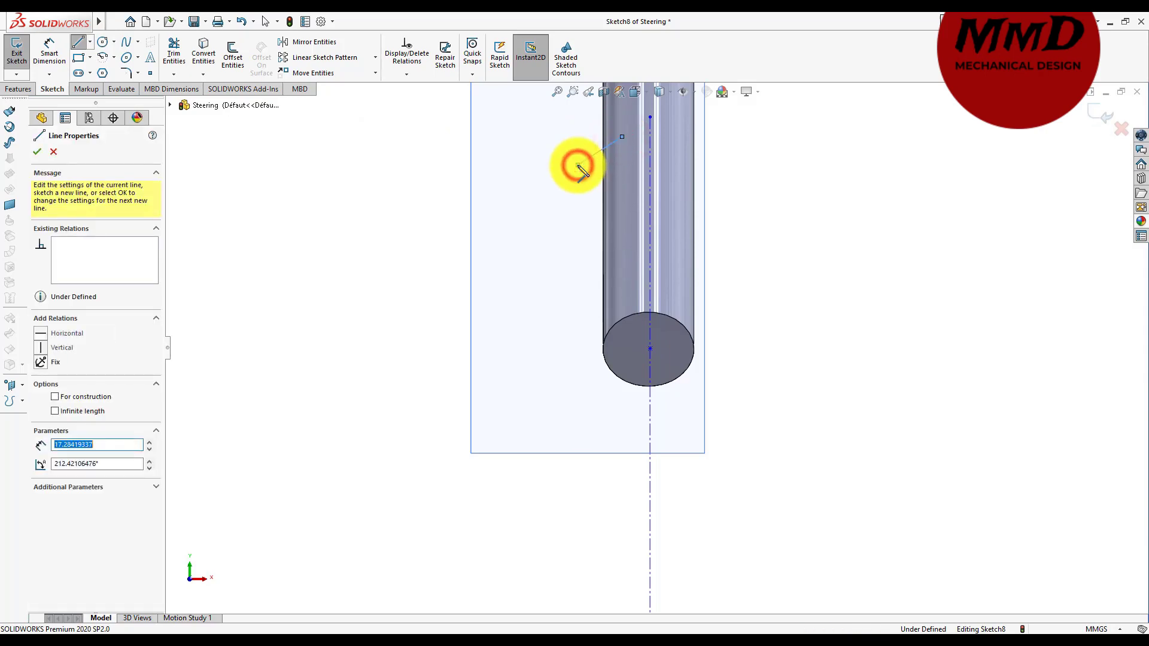
click(105, 62)
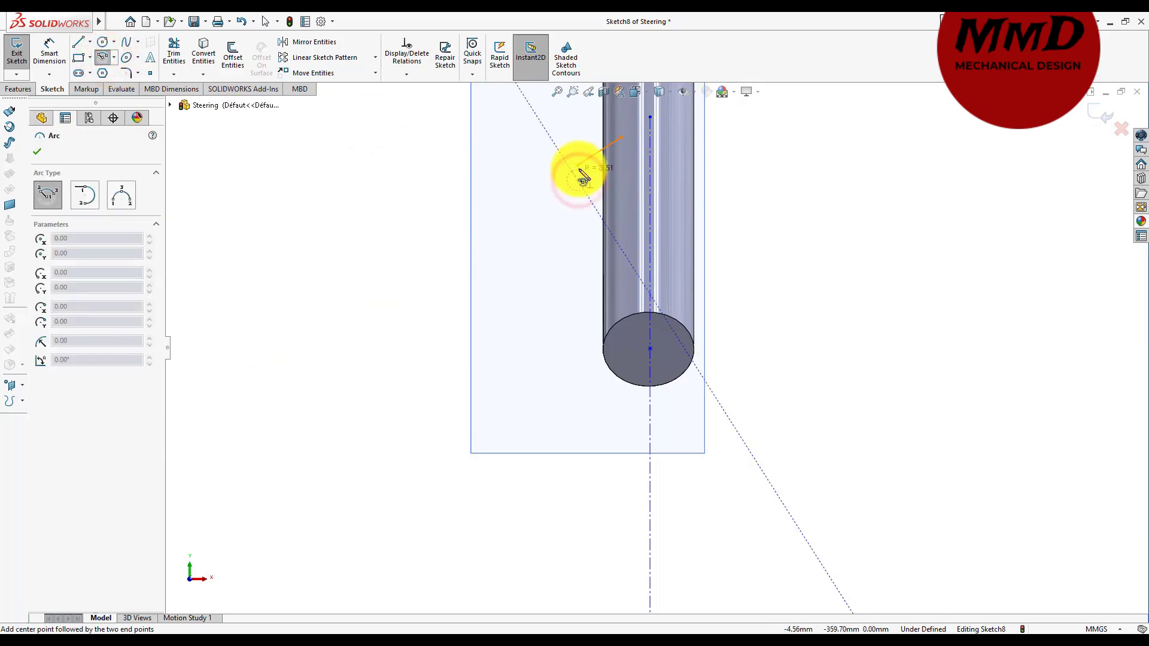
click(579, 166)
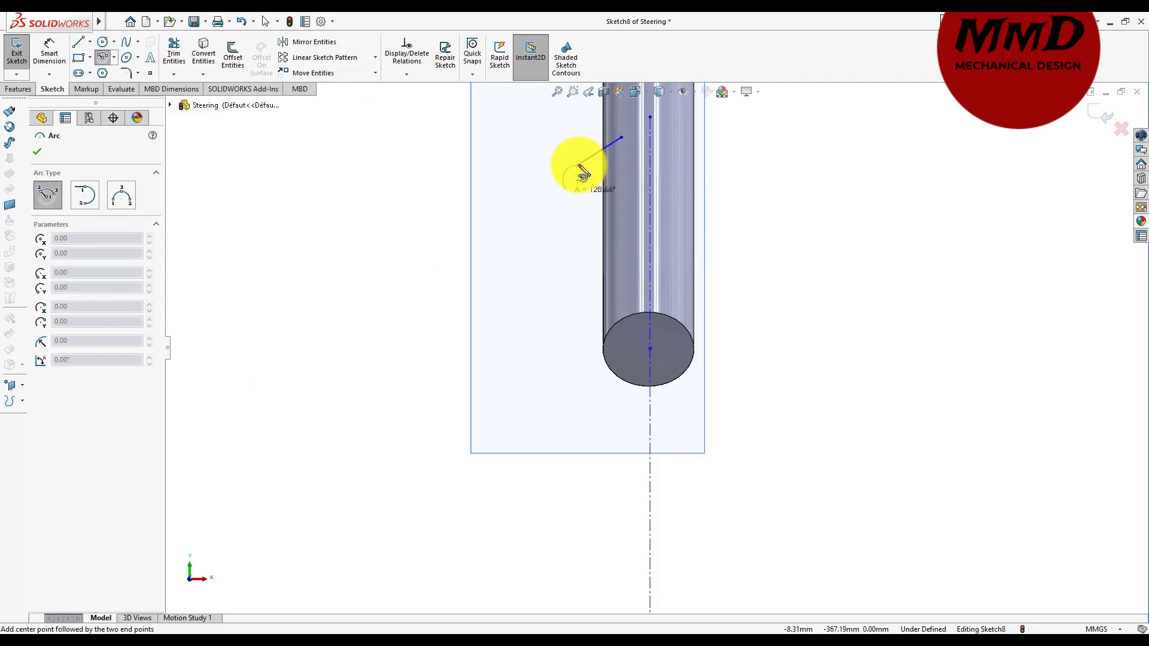
click(564, 179)
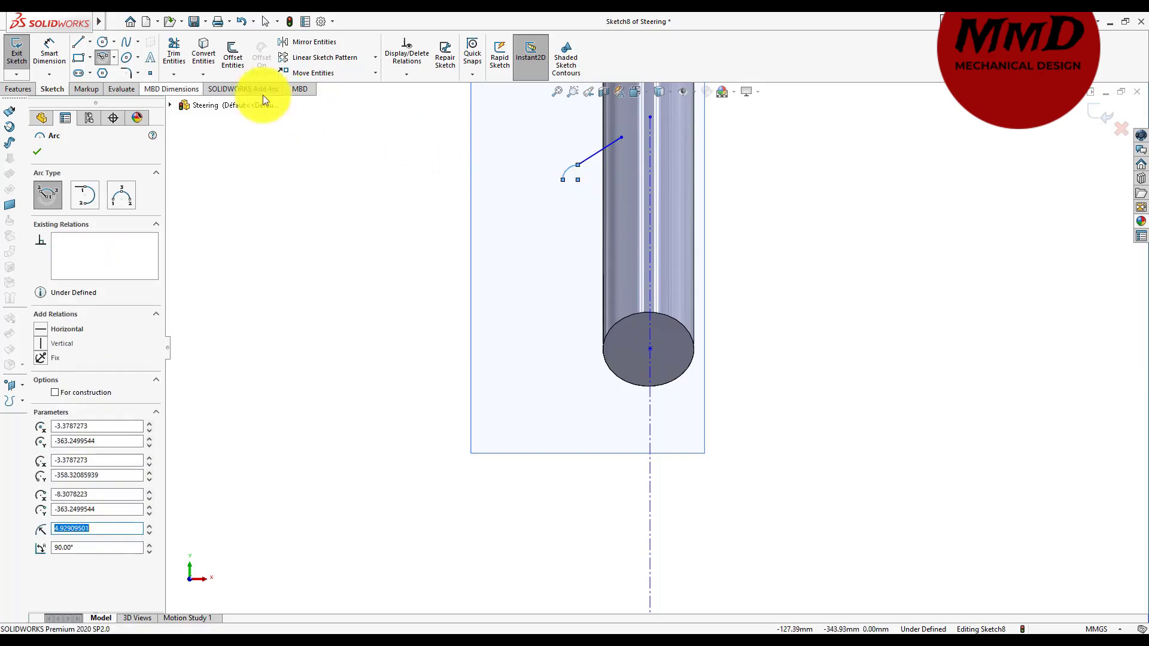
click(79, 41)
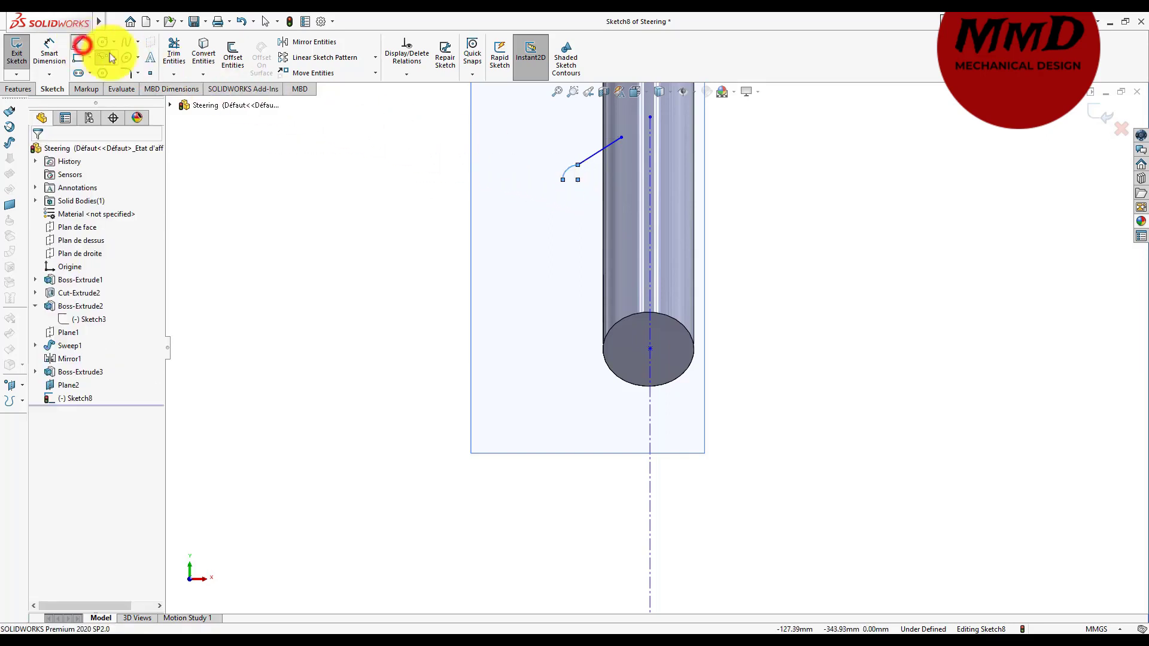
click(564, 181)
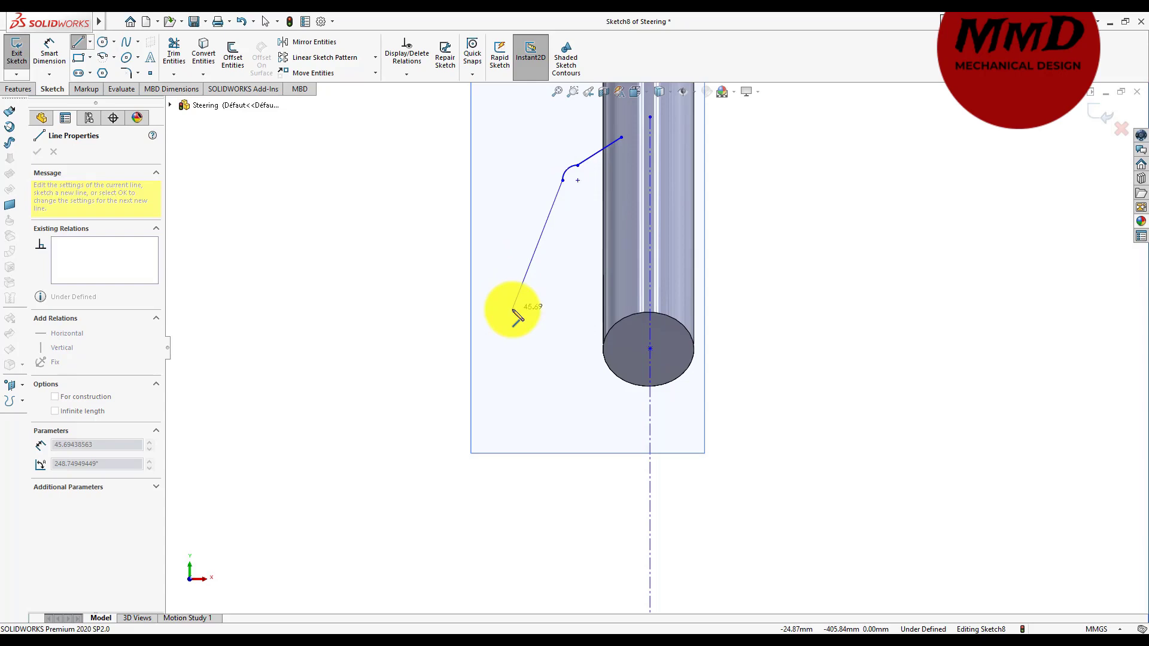
click(477, 409)
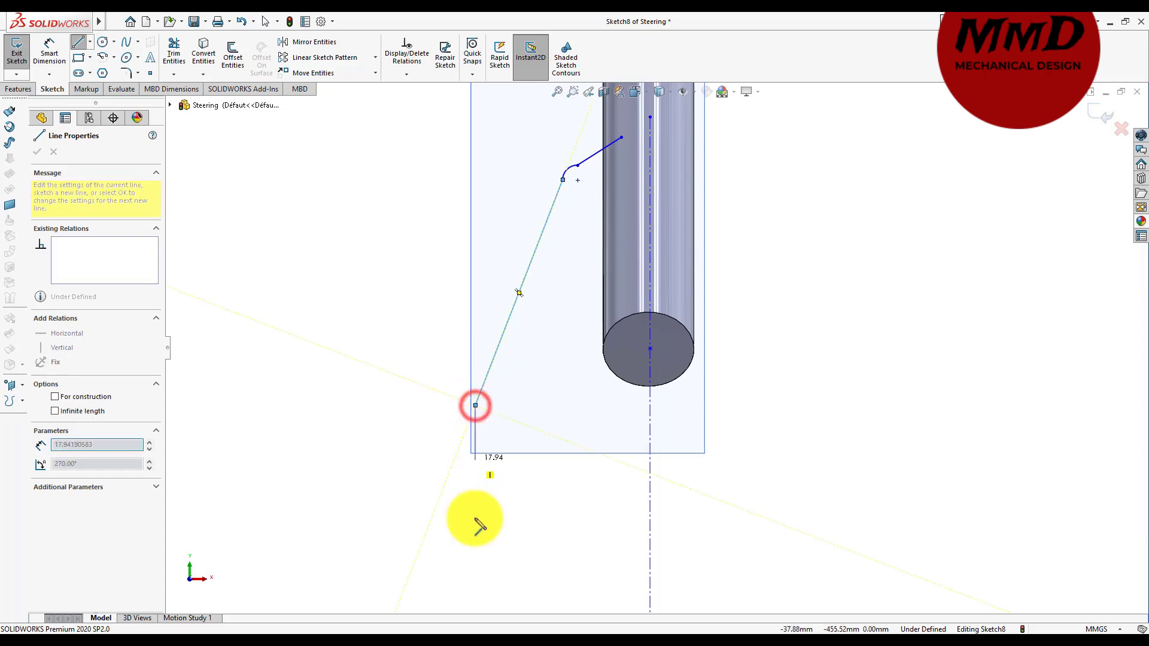
- Continue the chain with vertical and horizontal lines forming the stepped notch below
key(z)
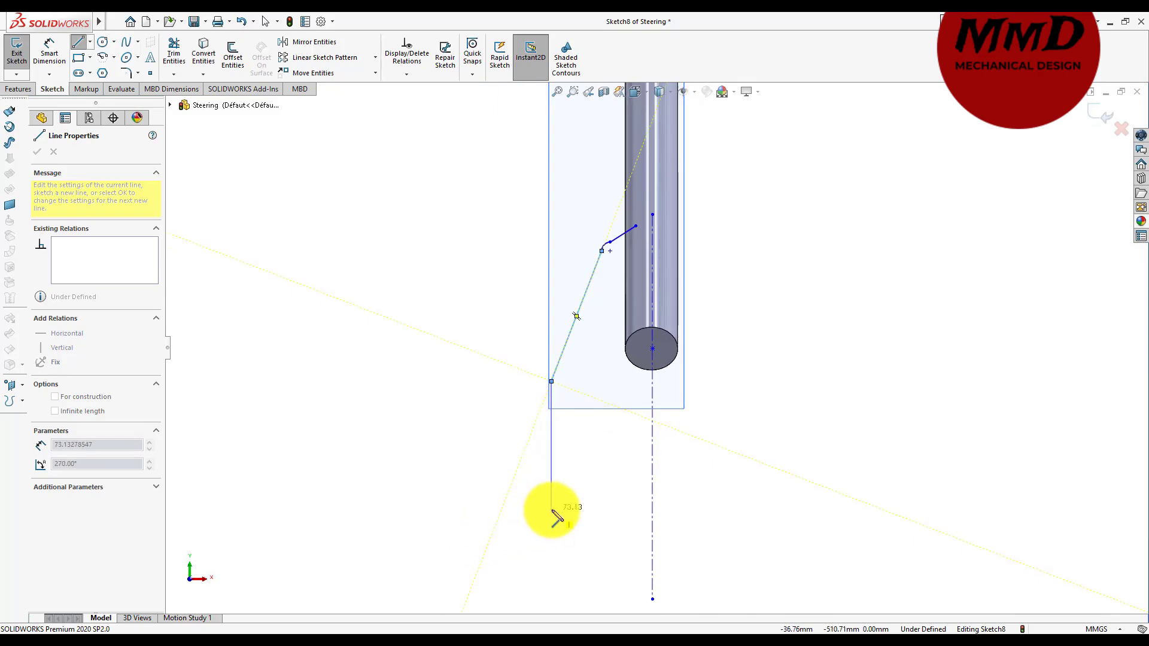
click(552, 511)
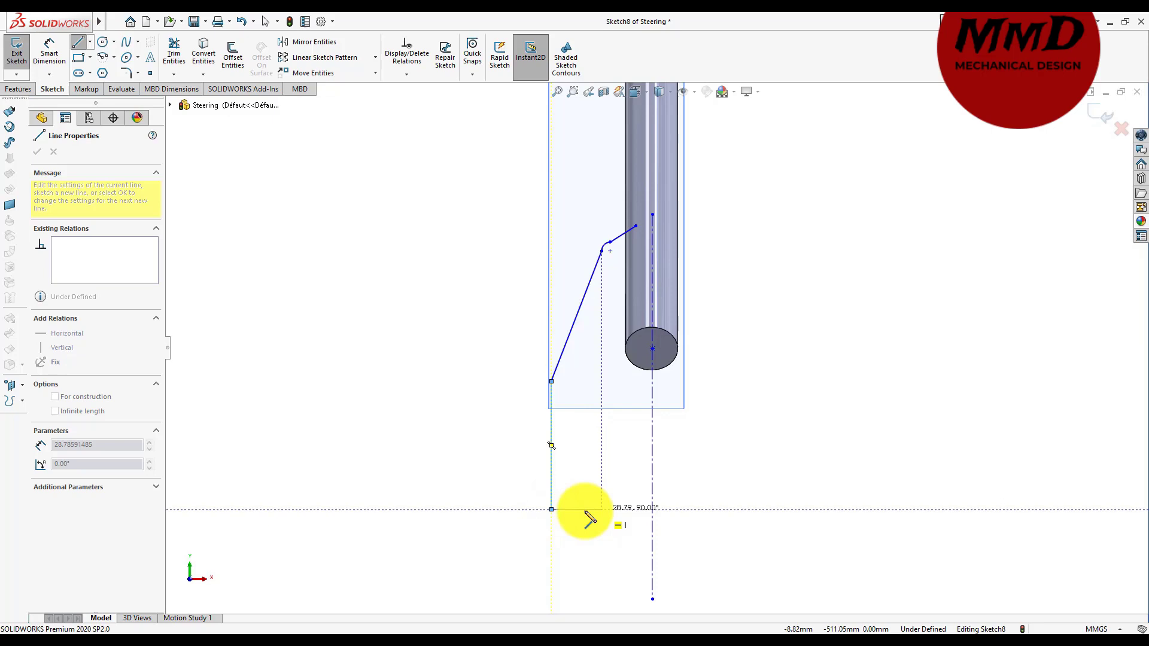
click(585, 510)
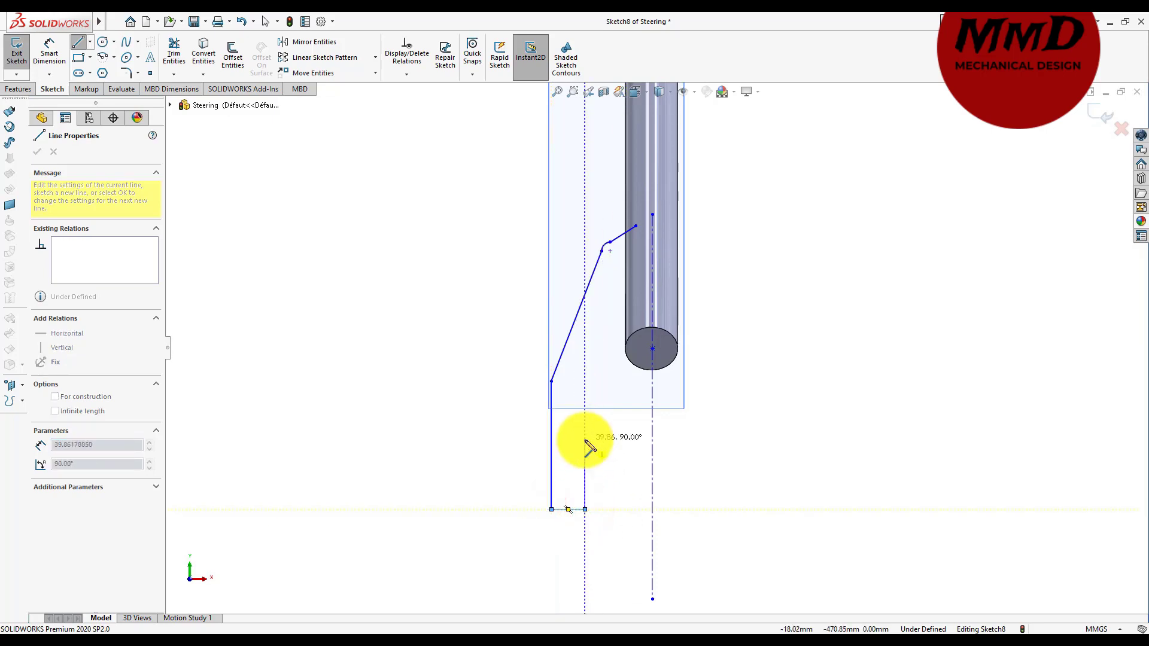
click(585, 440)
click(597, 440)
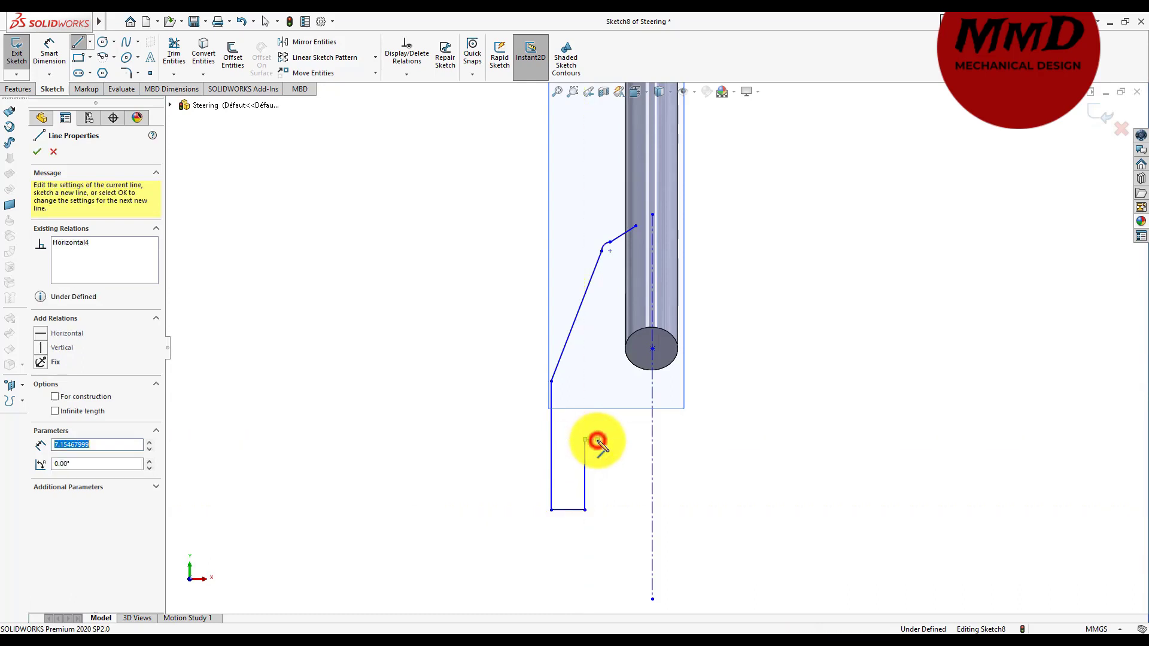
click(596, 513)
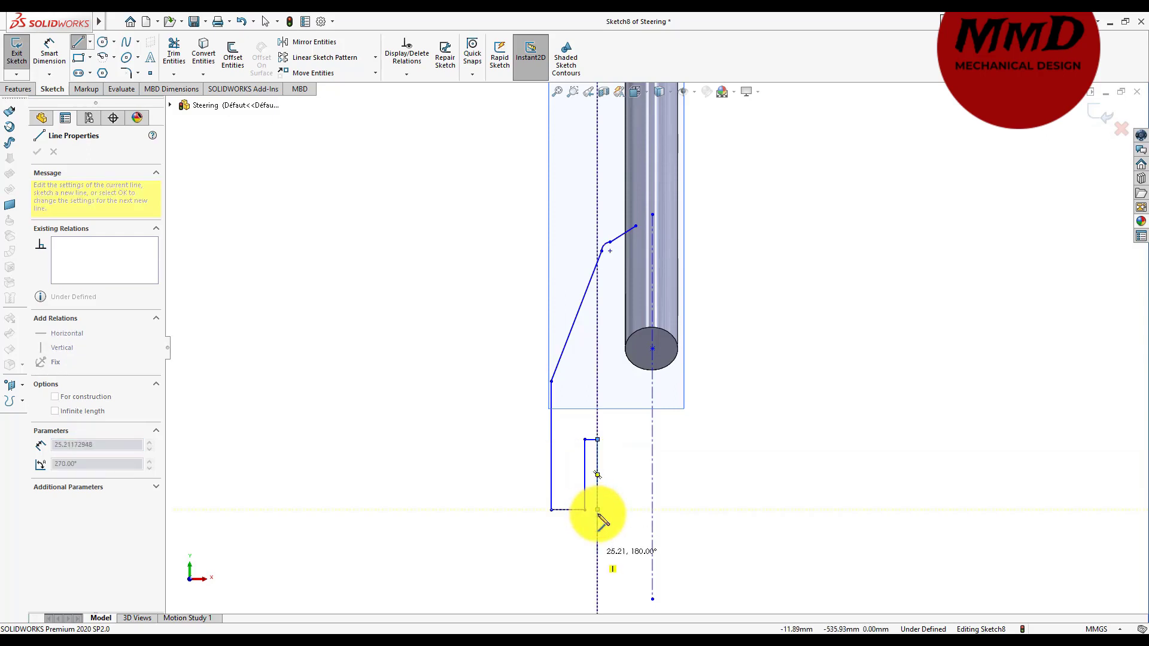
right_click(602, 520)
click(605, 520)
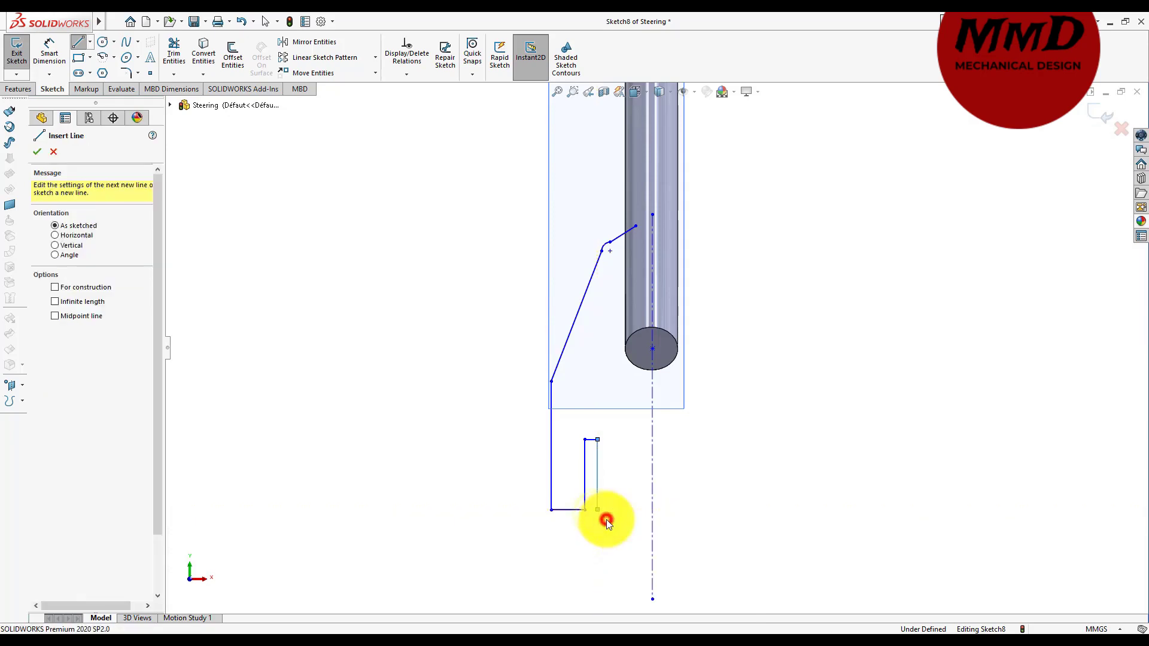
click(598, 498)
- Extend the notch's last vertical line further down
click(598, 527)
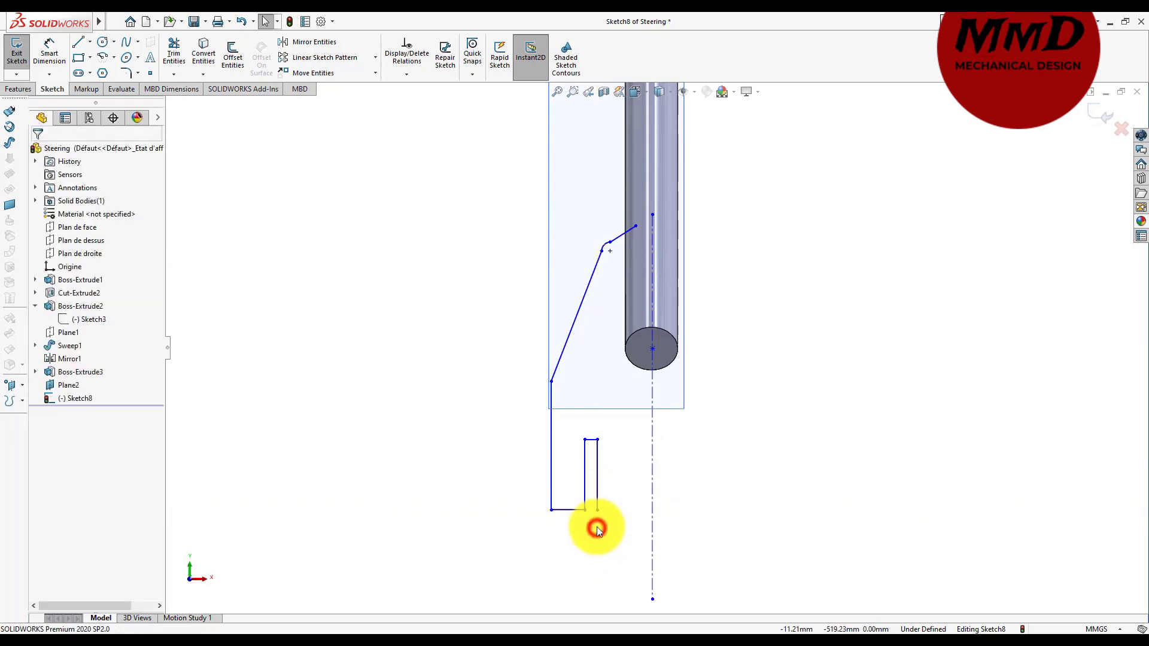
drag(596, 537, 598, 570)
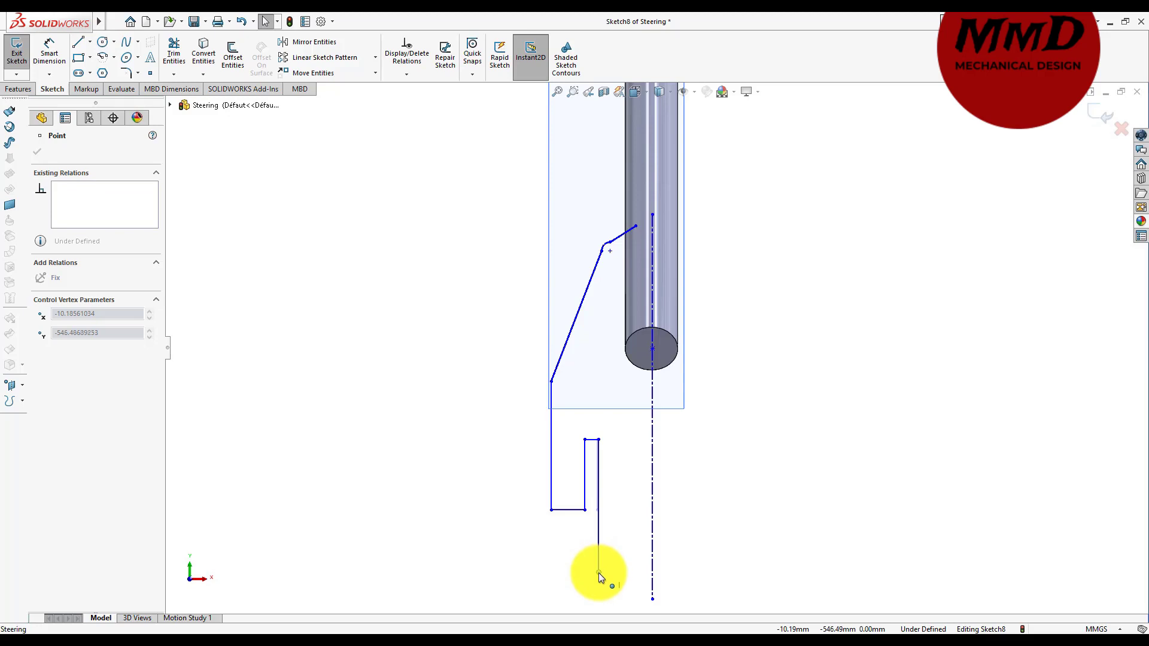
click(599, 573)
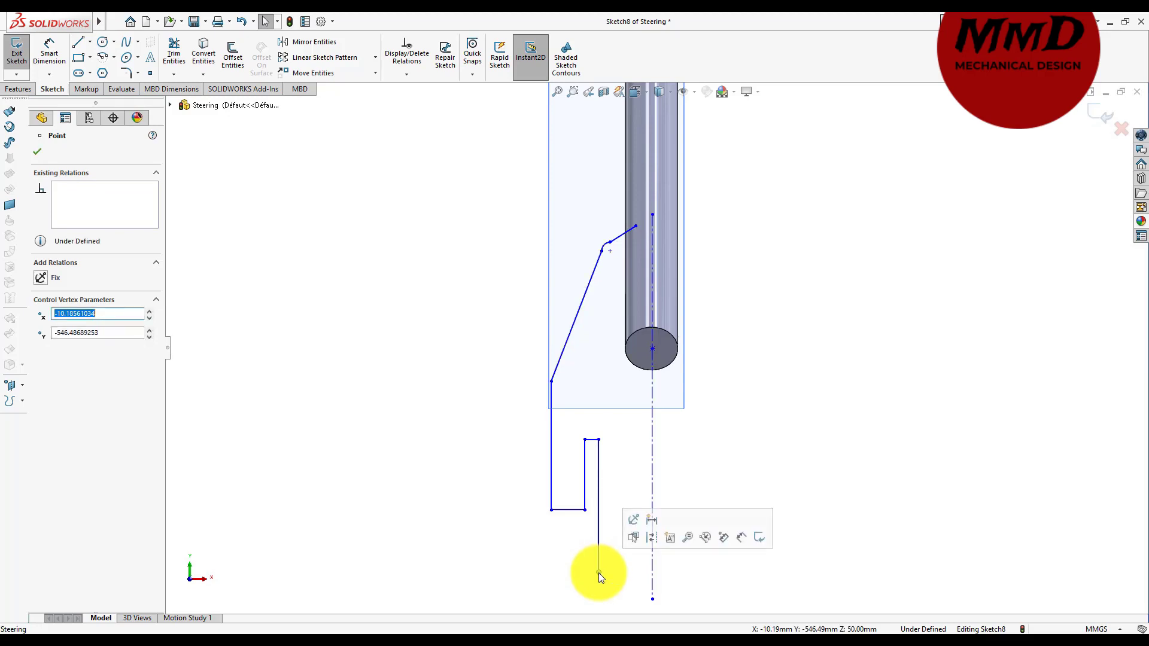
- Close the profile with a short bottom line, a slanted line to the stem end, and a vertical line up
click(78, 42)
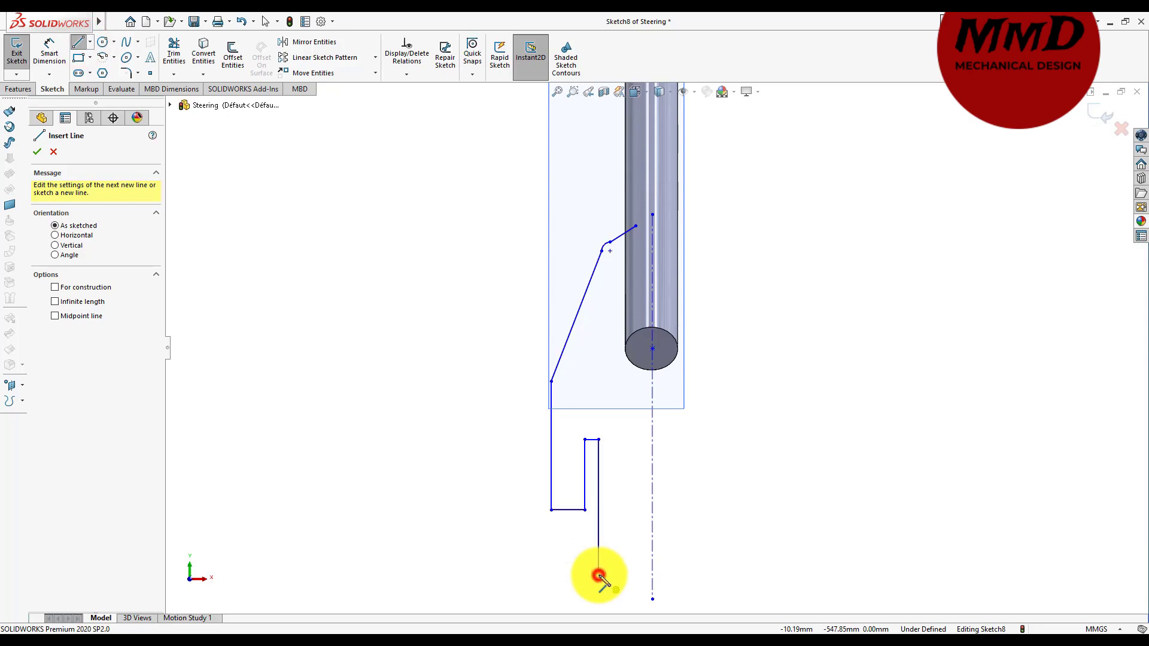
click(599, 574)
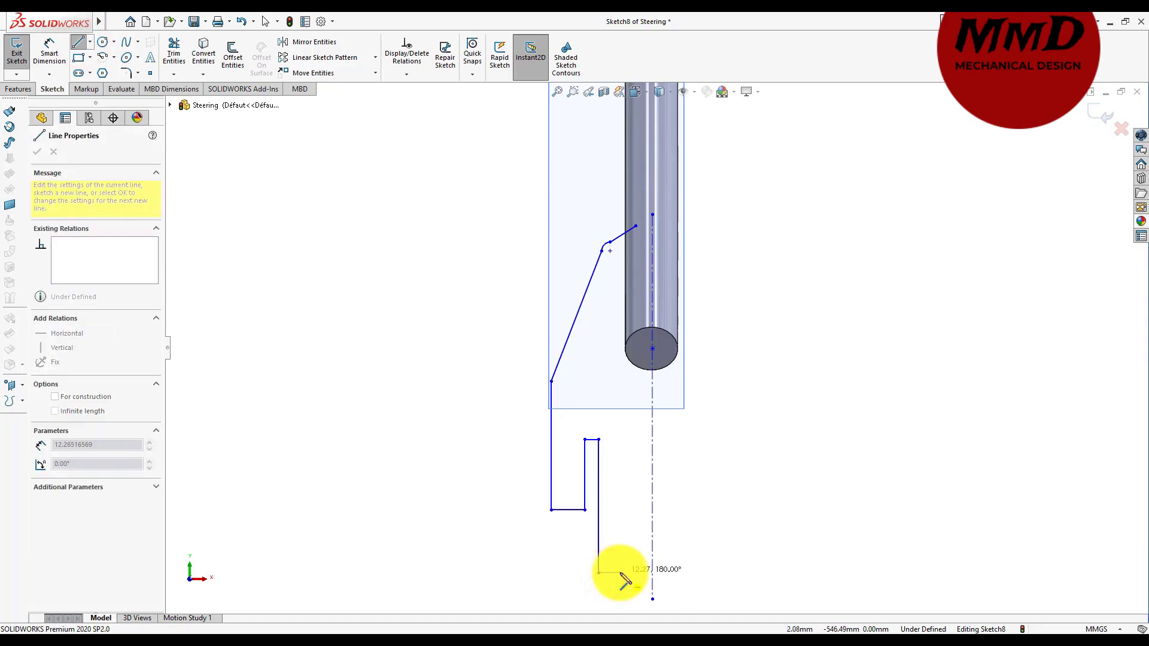
click(620, 573)
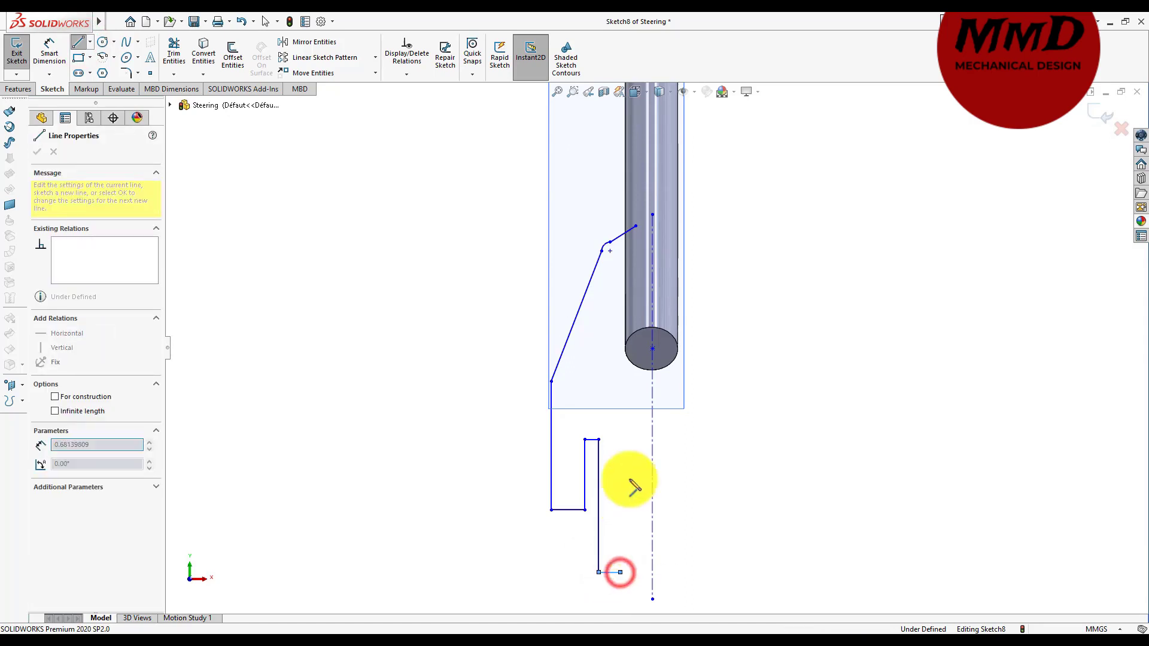
click(646, 365)
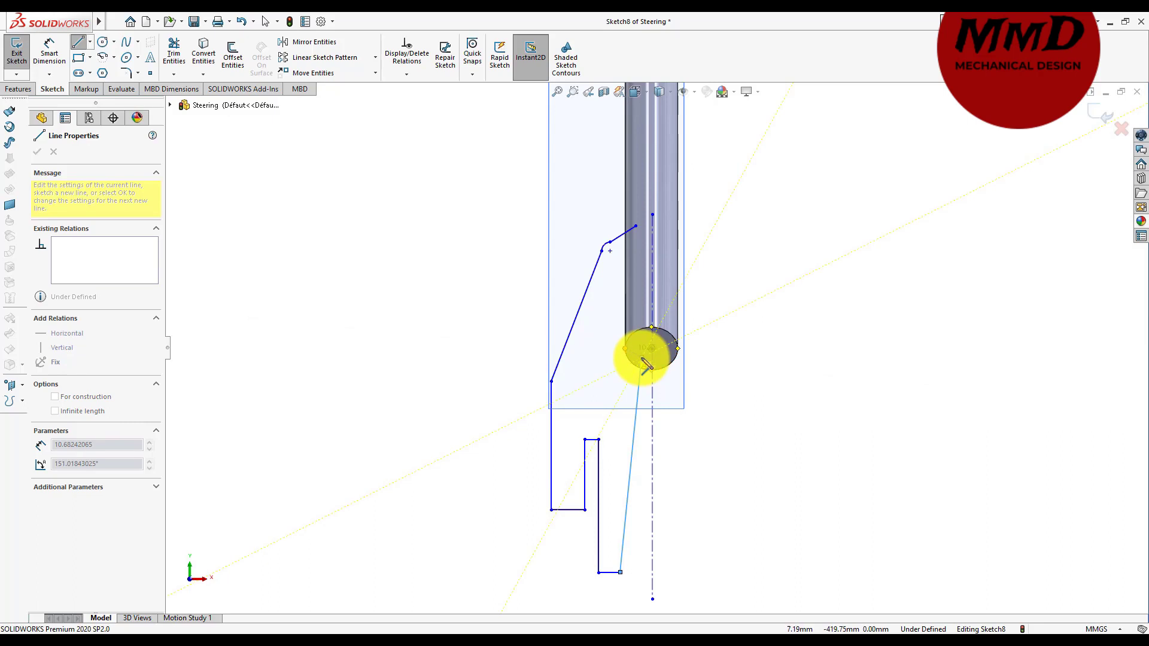
click(636, 358)
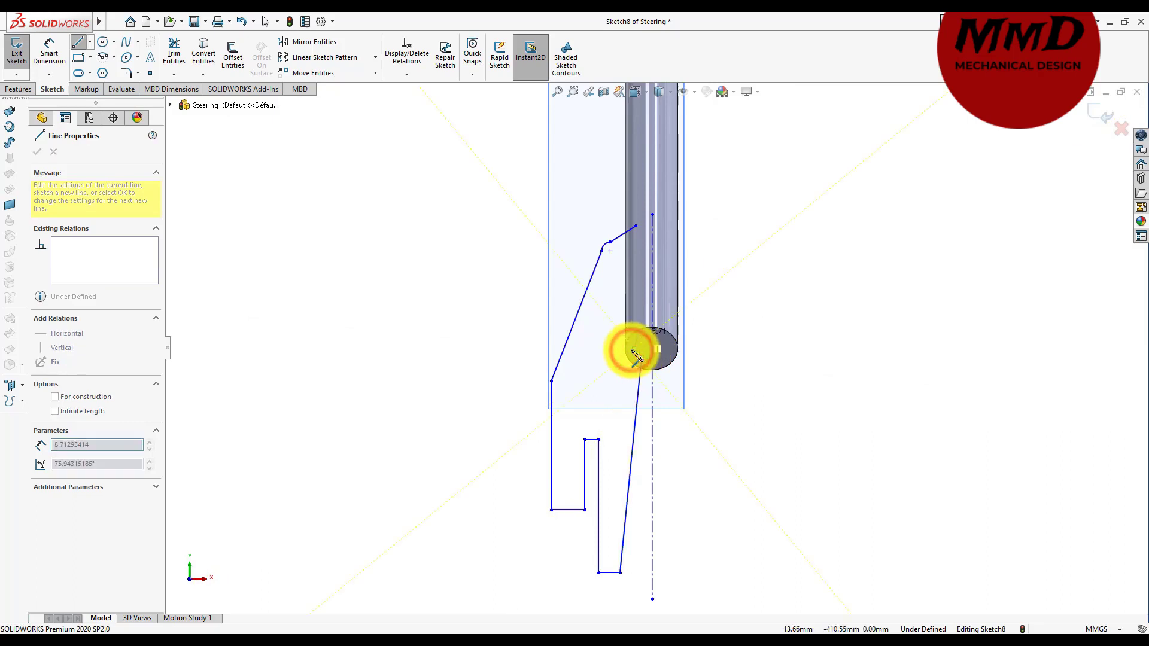
click(634, 349)
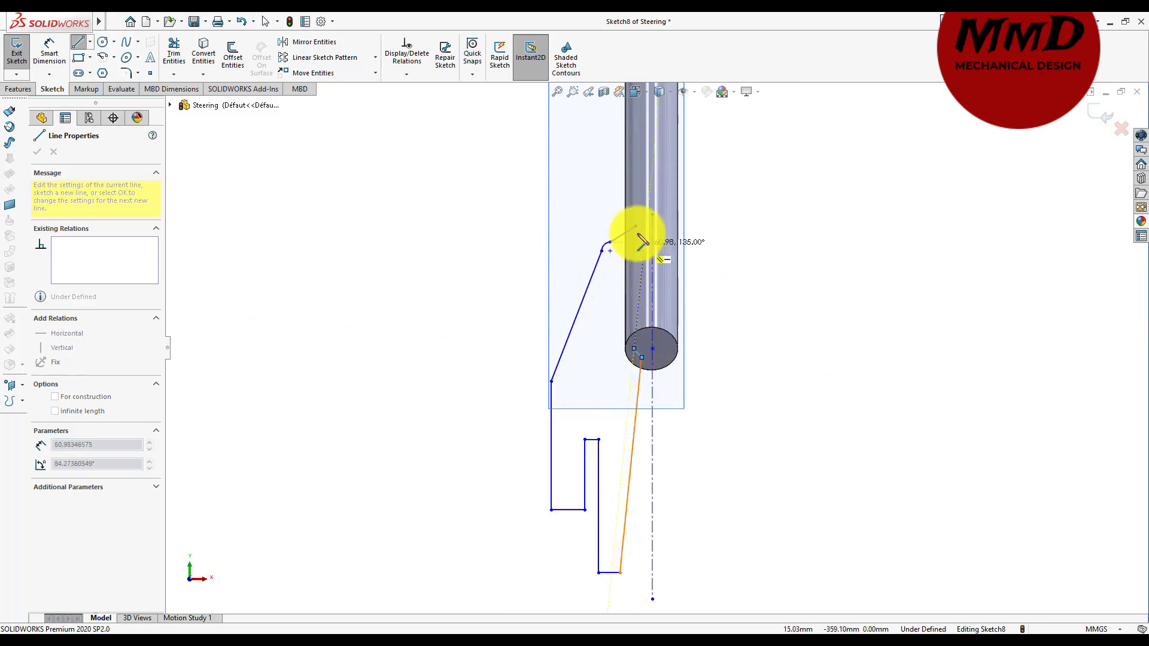
click(636, 230)
right_click(818, 324)
click(825, 332)
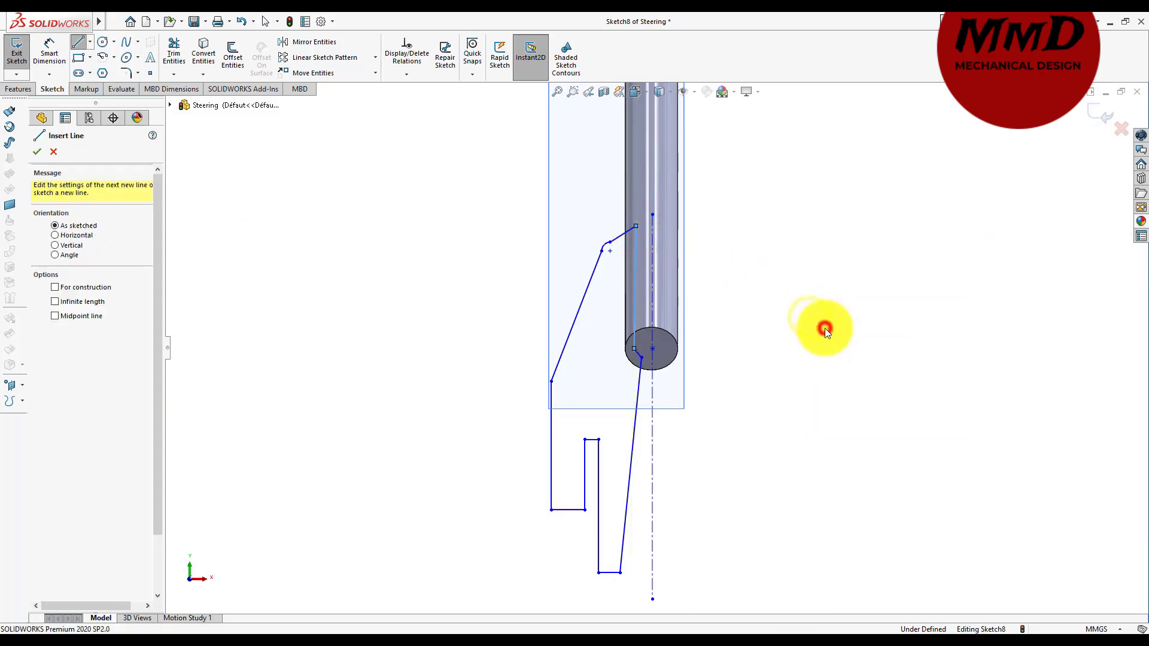
right_drag(829, 437, 829, 377)
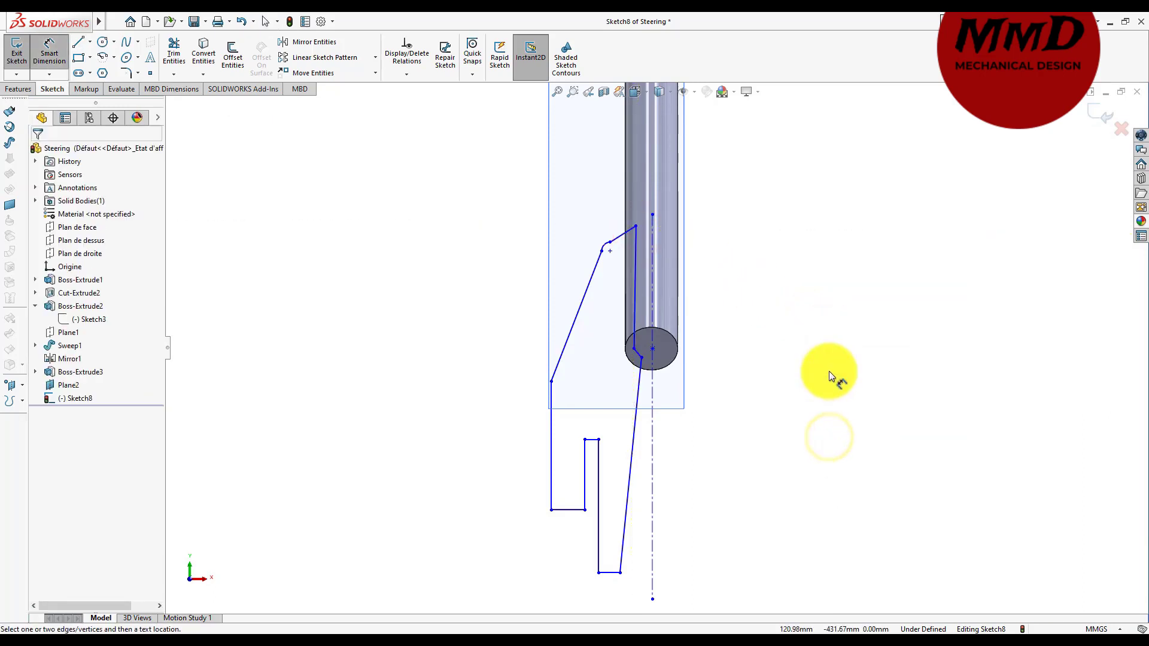
- Hide Plane2 and fit the whole model in the view
key(z)
right_click(745, 256)
click(770, 296)
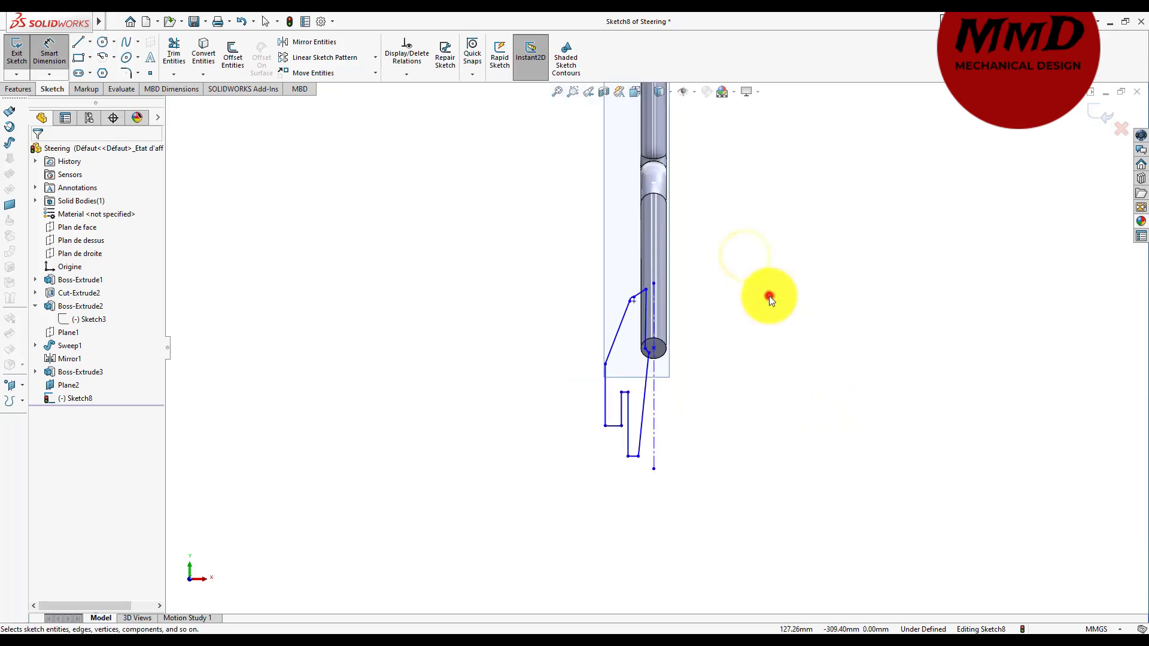
click(615, 232)
right_click(615, 231)
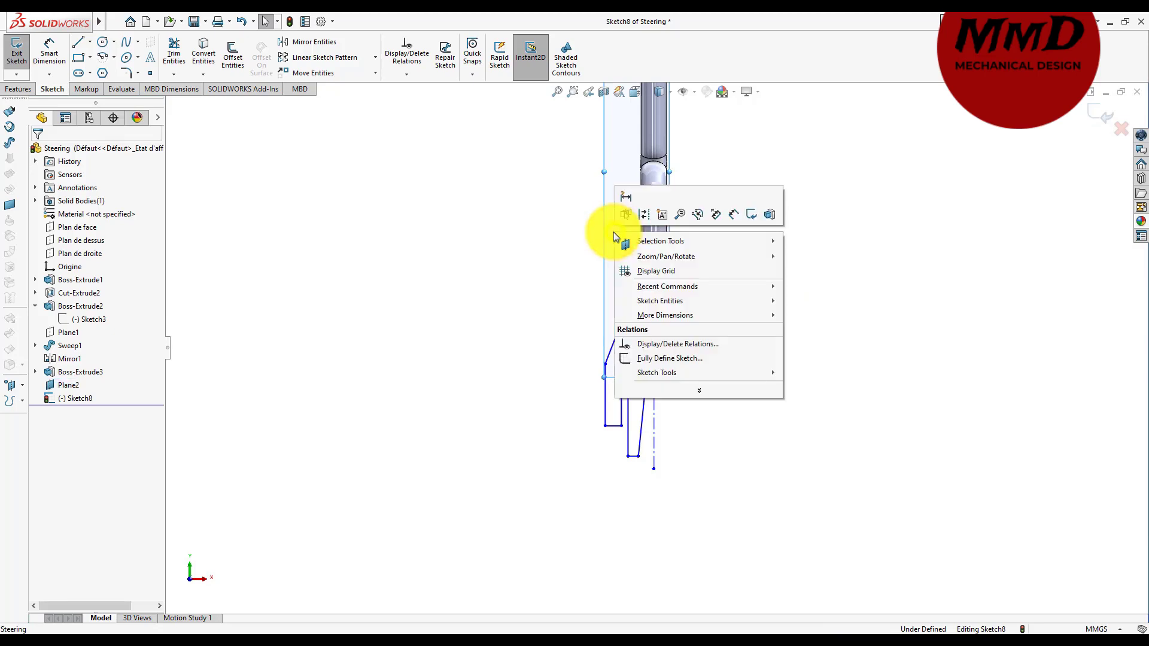
click(511, 236)
right_click(67, 384)
click(83, 365)
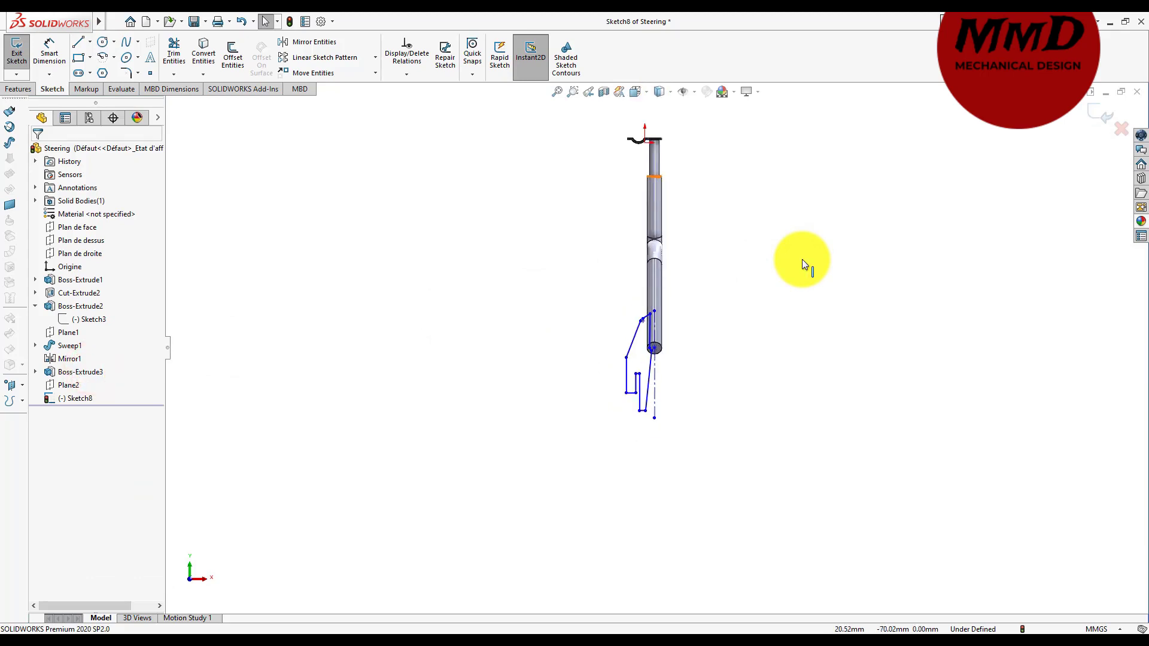
key(f)
scroll(659, 246, down, 2)
scroll(659, 246, down, 2)
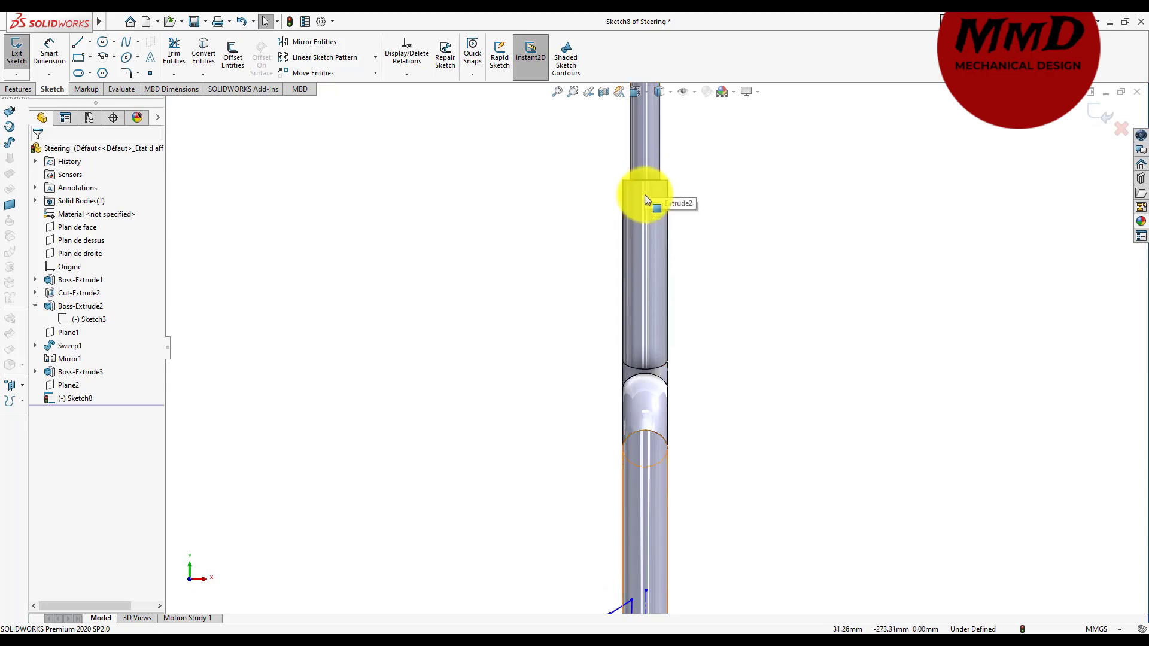
- Drag the centreline's end up the stem past the shaft step
drag(648, 589, 646, 193)
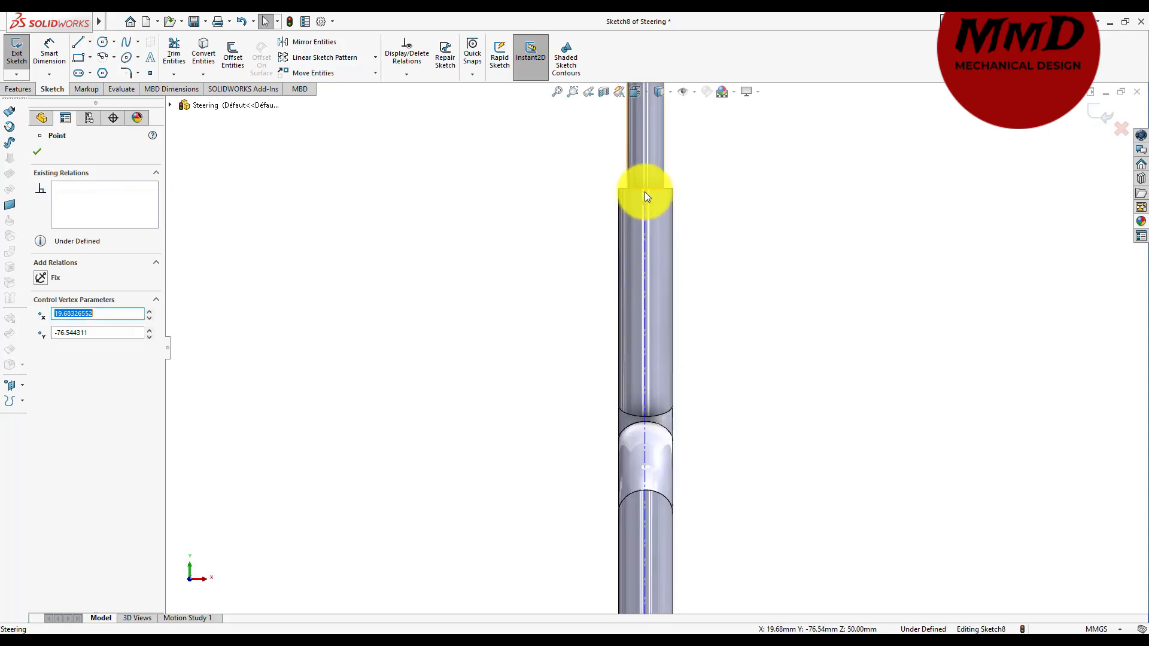
scroll(646, 192, down, 3)
scroll(641, 240, down, 1)
scroll(637, 281, down, 2)
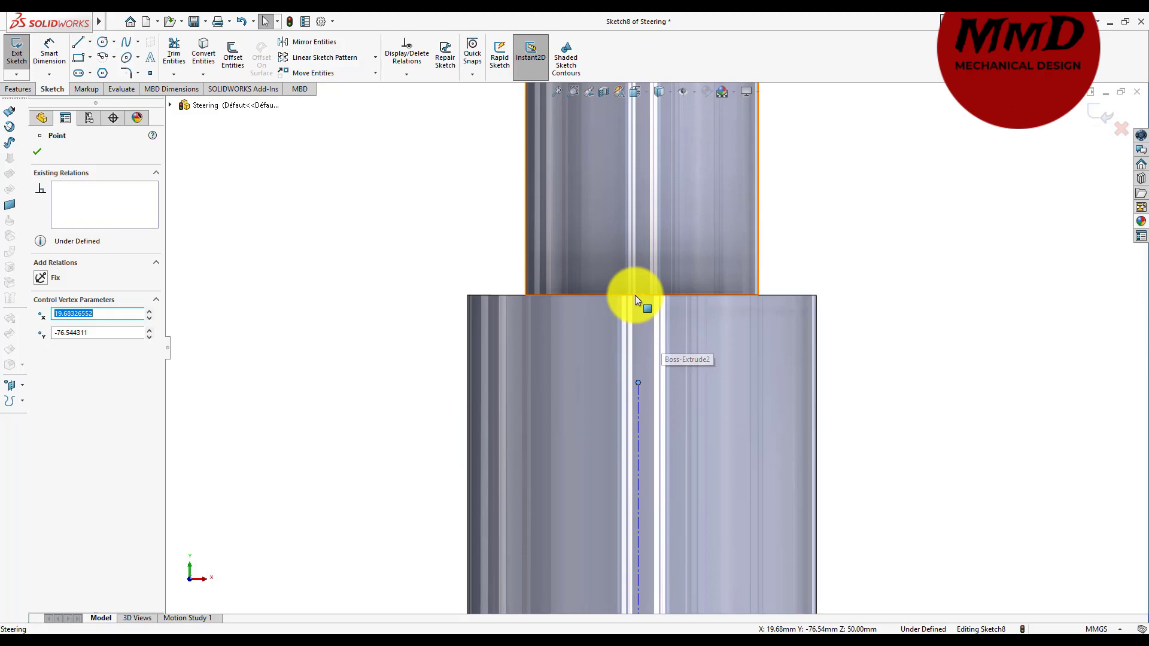
- Fix the centreline's top end to the shaft step edge with a Midpoint relation
click(645, 293)
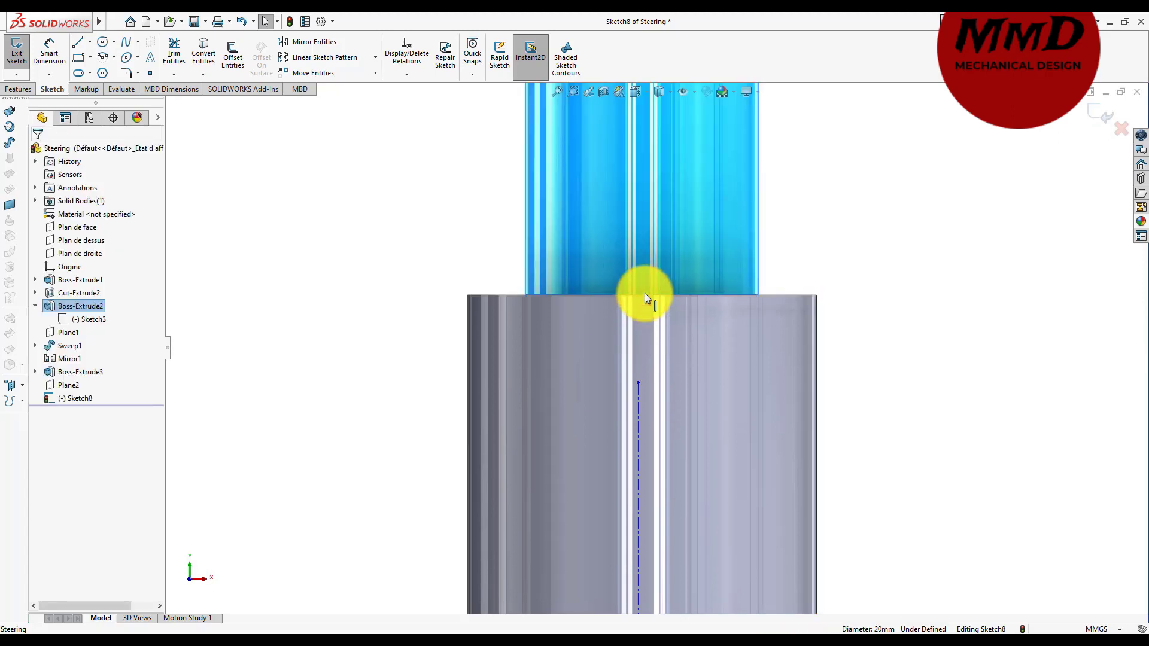
scroll(645, 293, down, 3)
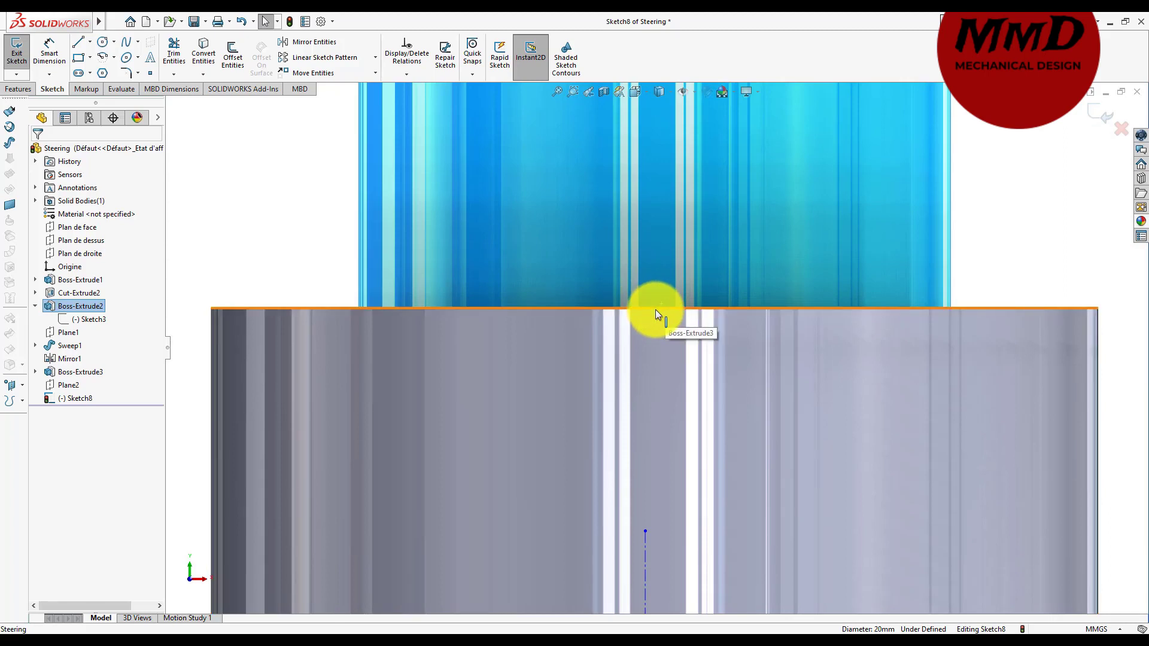
click(656, 310)
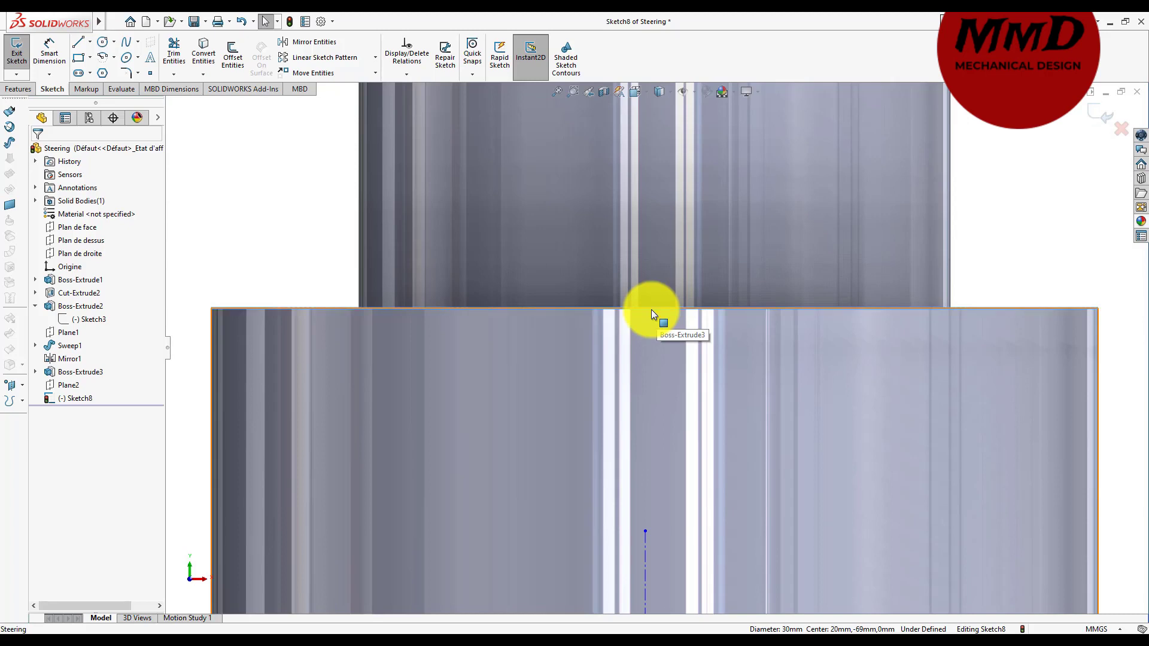
click(621, 309)
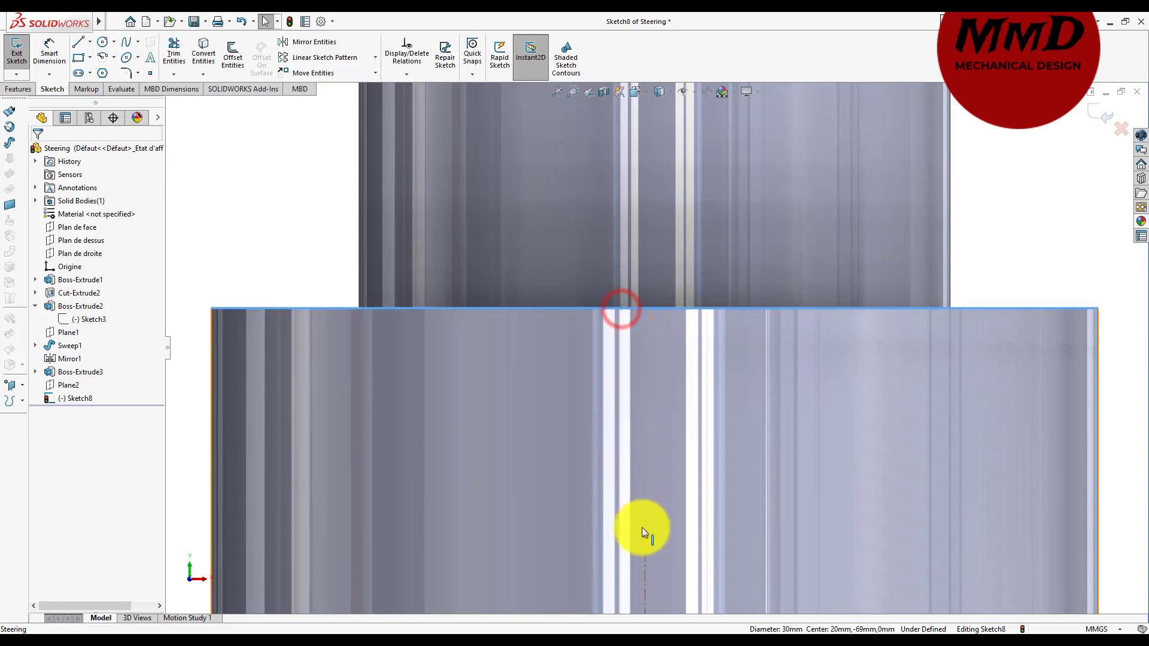
click(646, 563)
ctrl+click(645, 563)
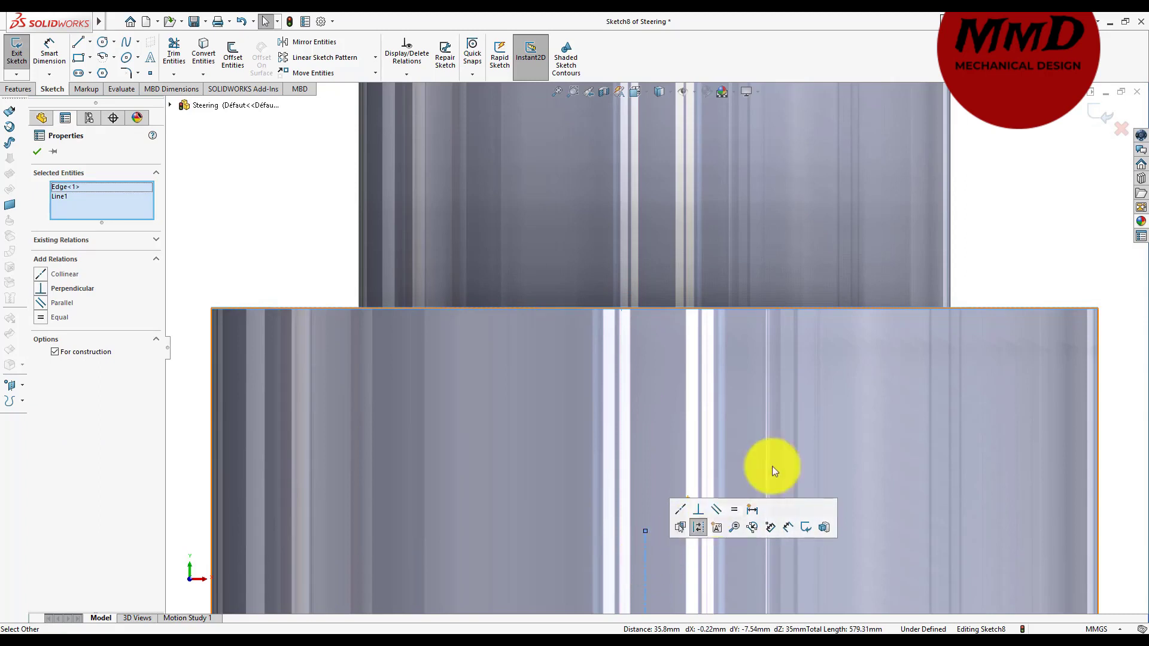
click(1043, 261)
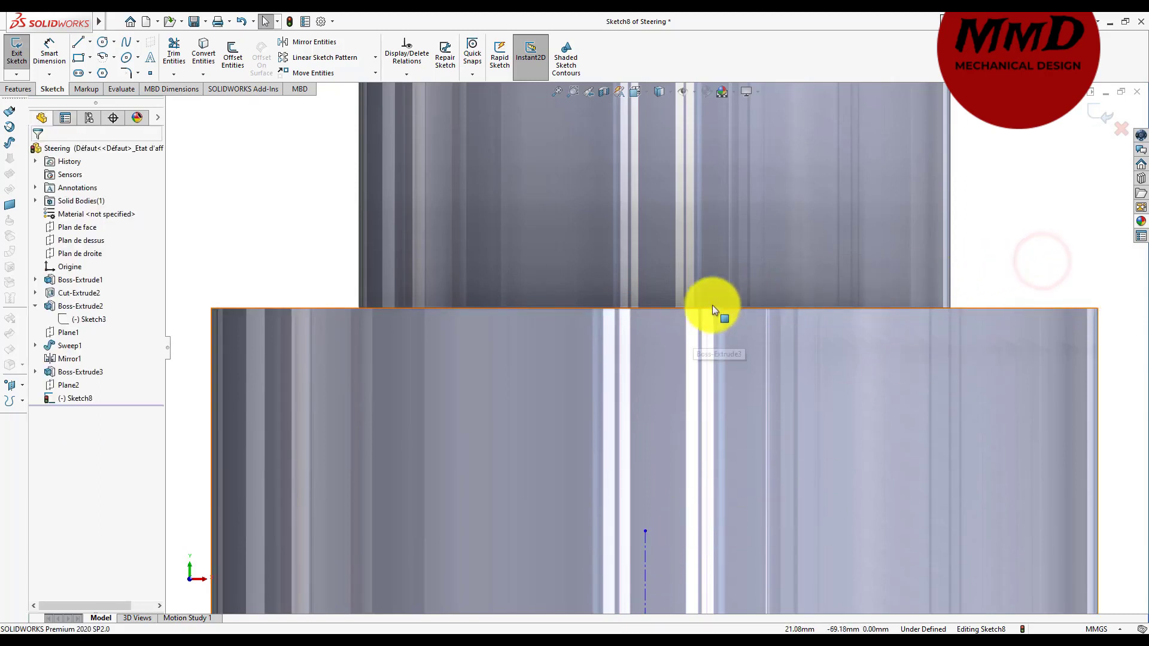
click(683, 308)
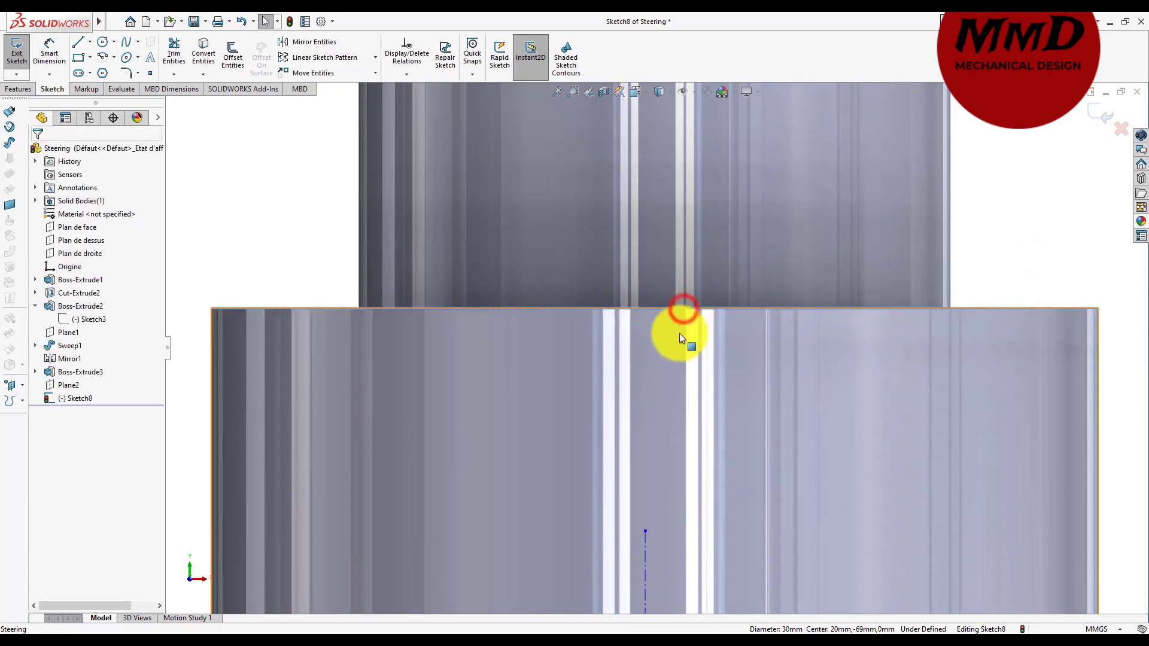
ctrl+click(645, 531)
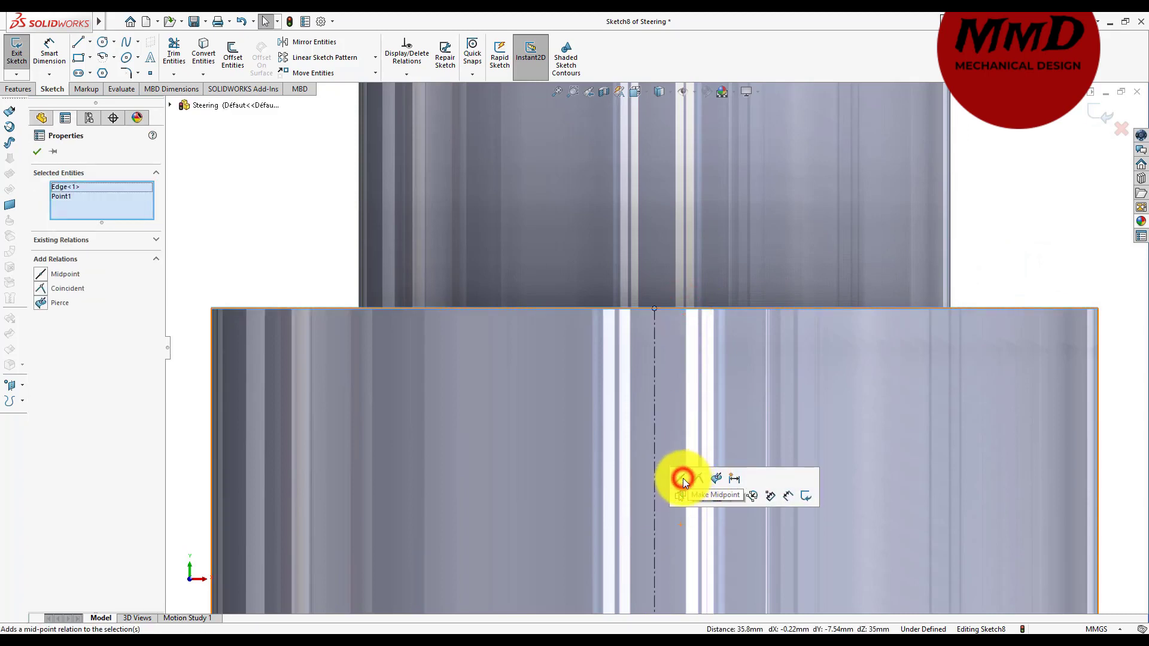
click(684, 478)
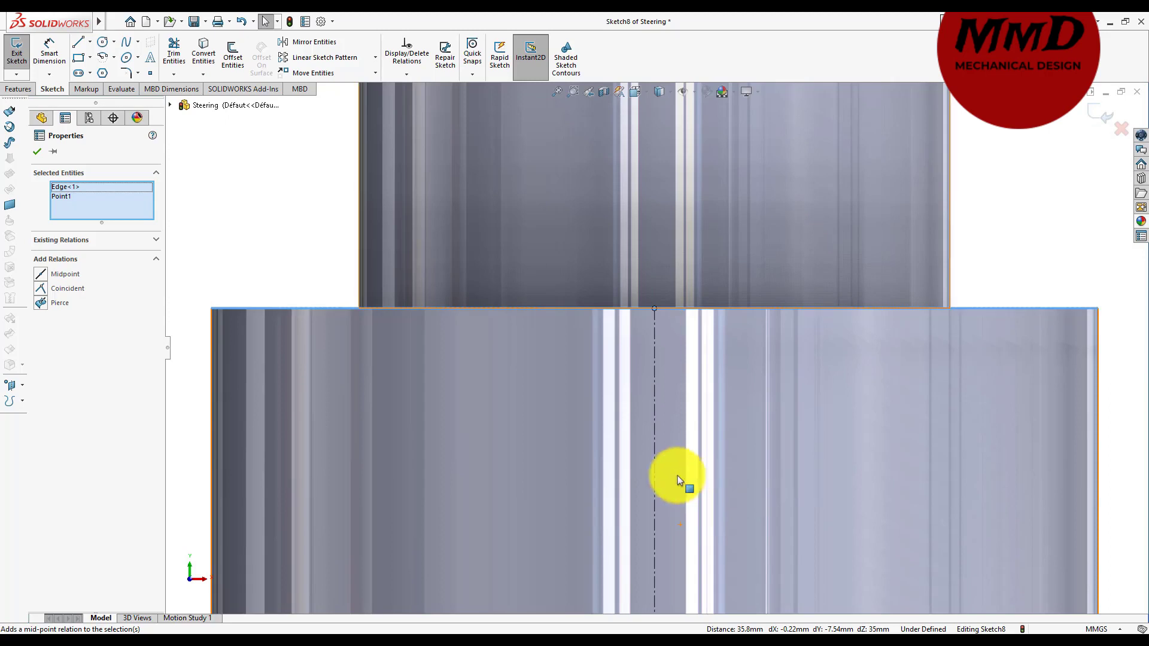
click(38, 152)
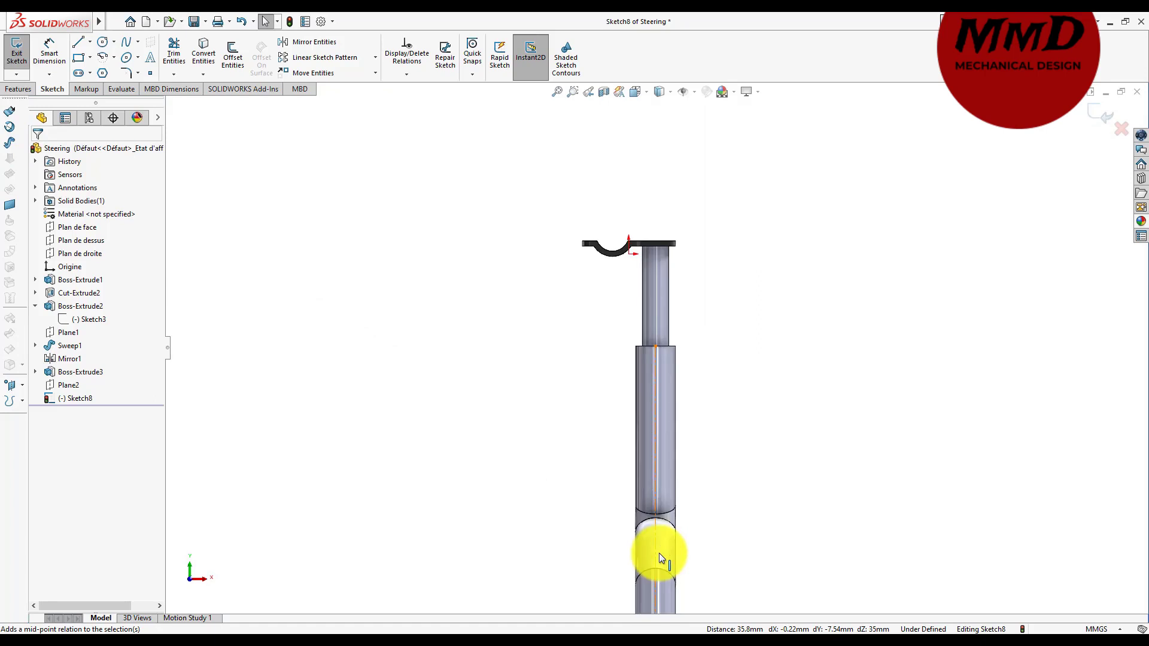
- Make the line running up the stem vertical
scroll(659, 553, down, 3)
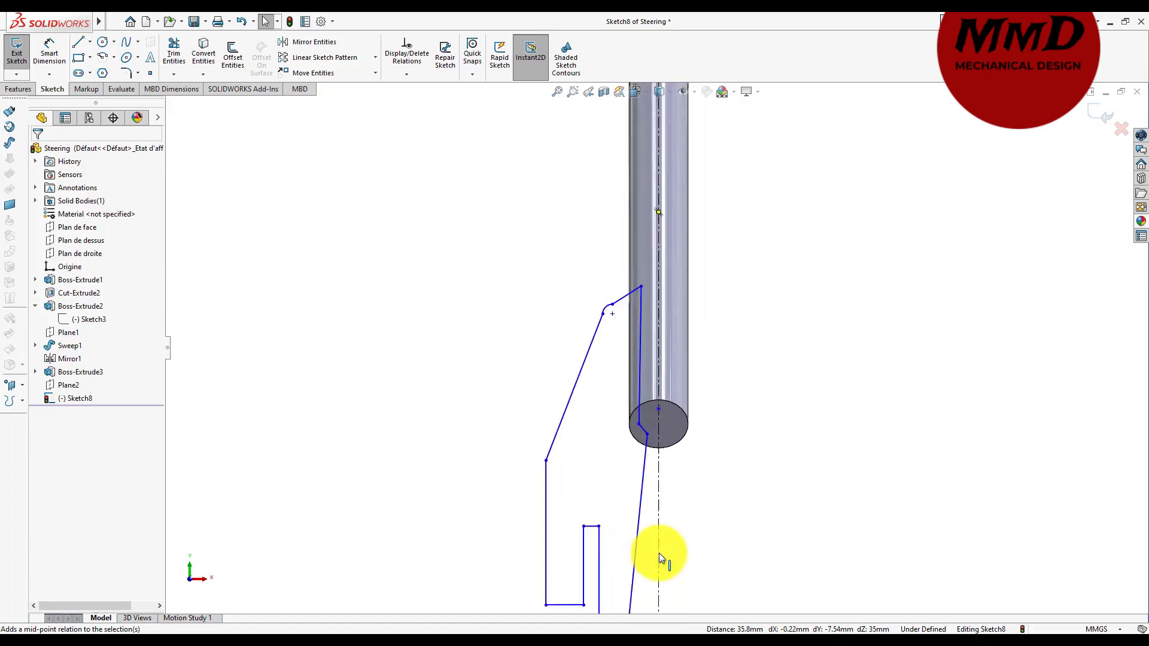
scroll(663, 527, down, 3)
click(656, 372)
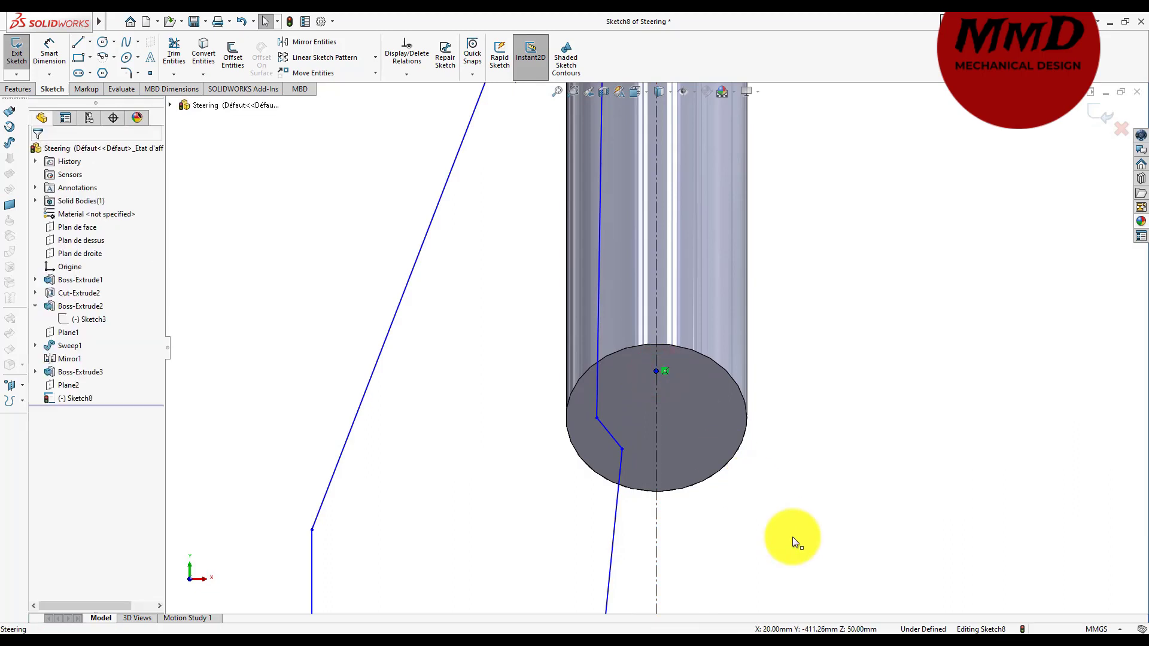
key(z)
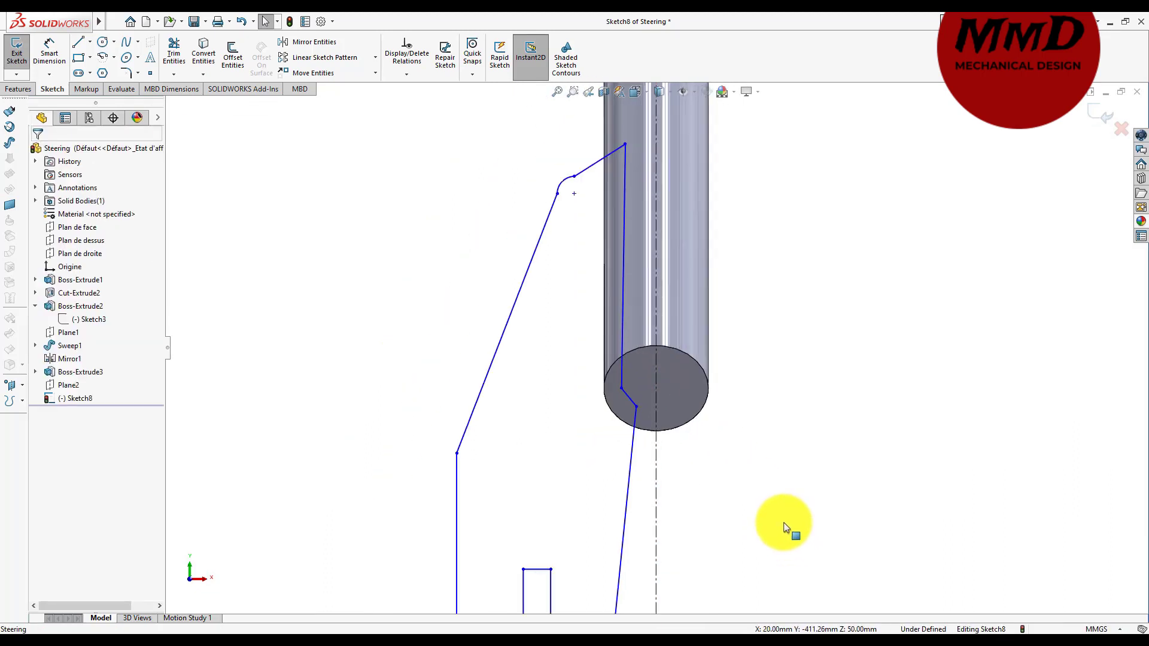
key(z)
click(635, 280)
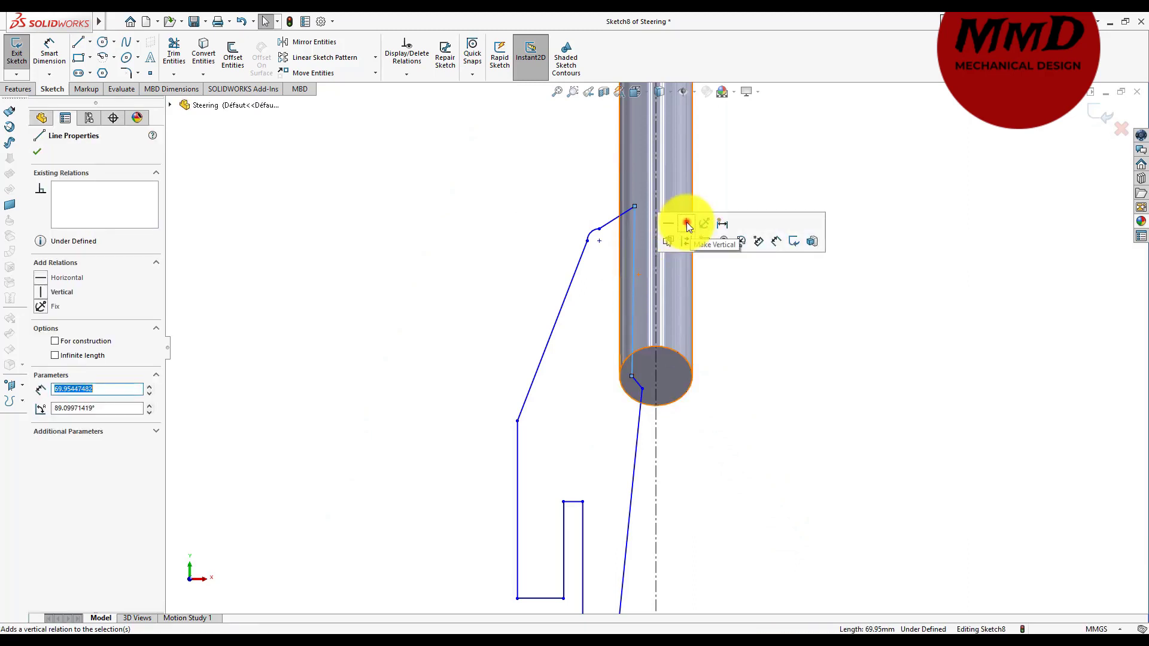
click(687, 224)
- Dimension the leg's upper end 11 mm from the centerline
right_click(817, 376)
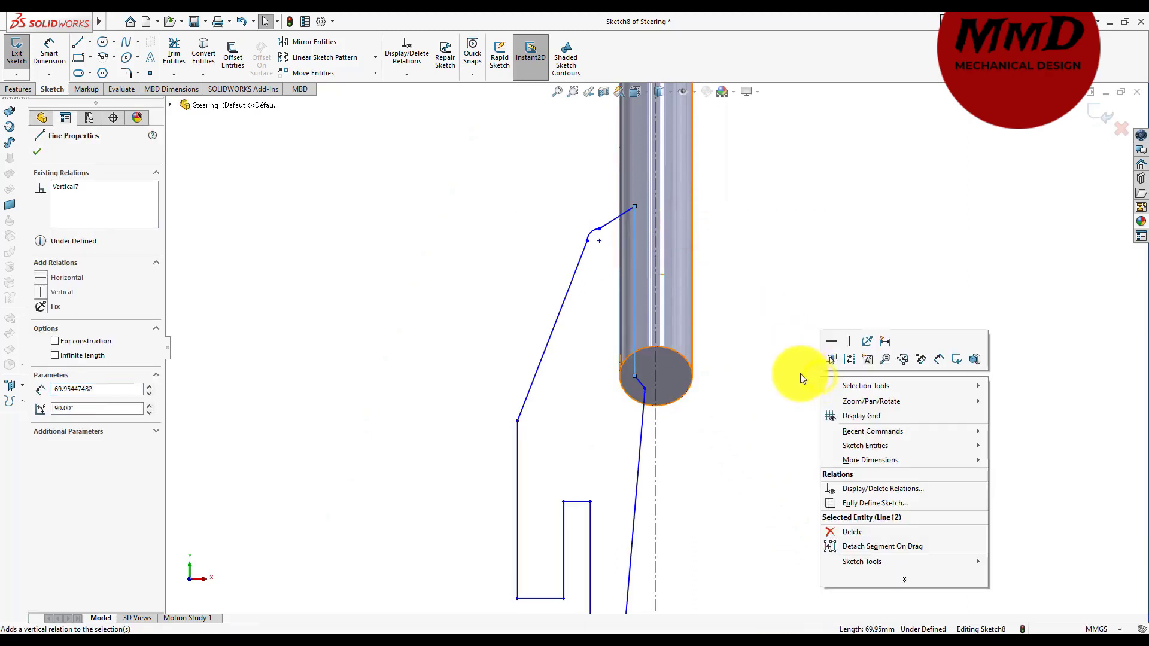
right_drag(800, 374, 796, 293)
click(634, 285)
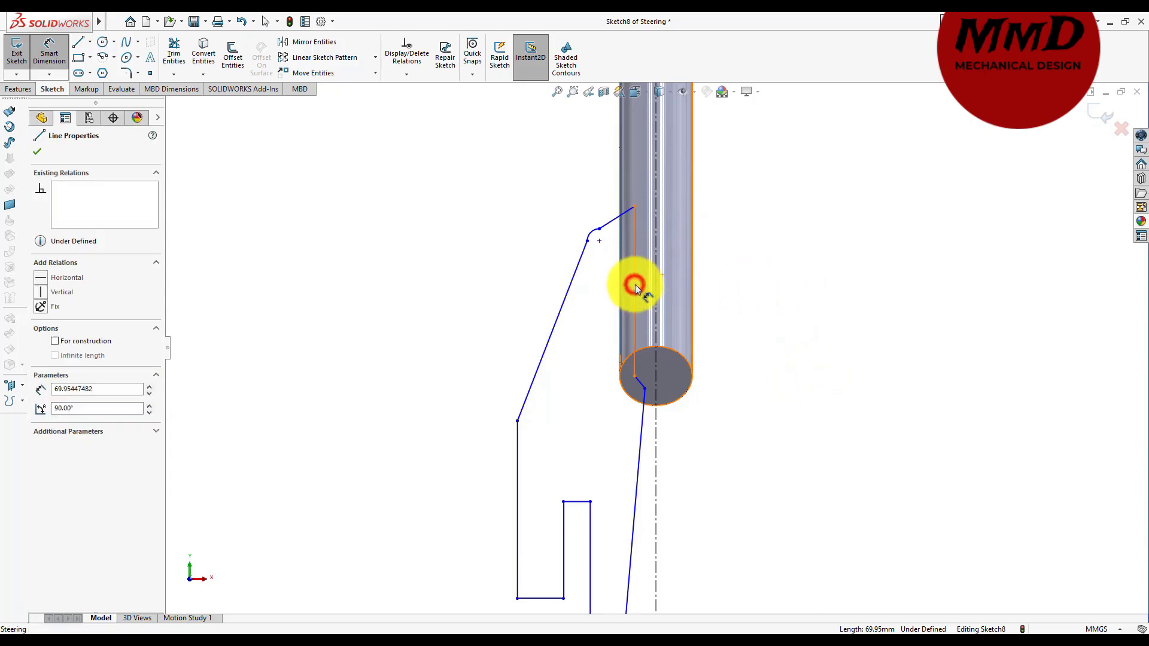
click(656, 290)
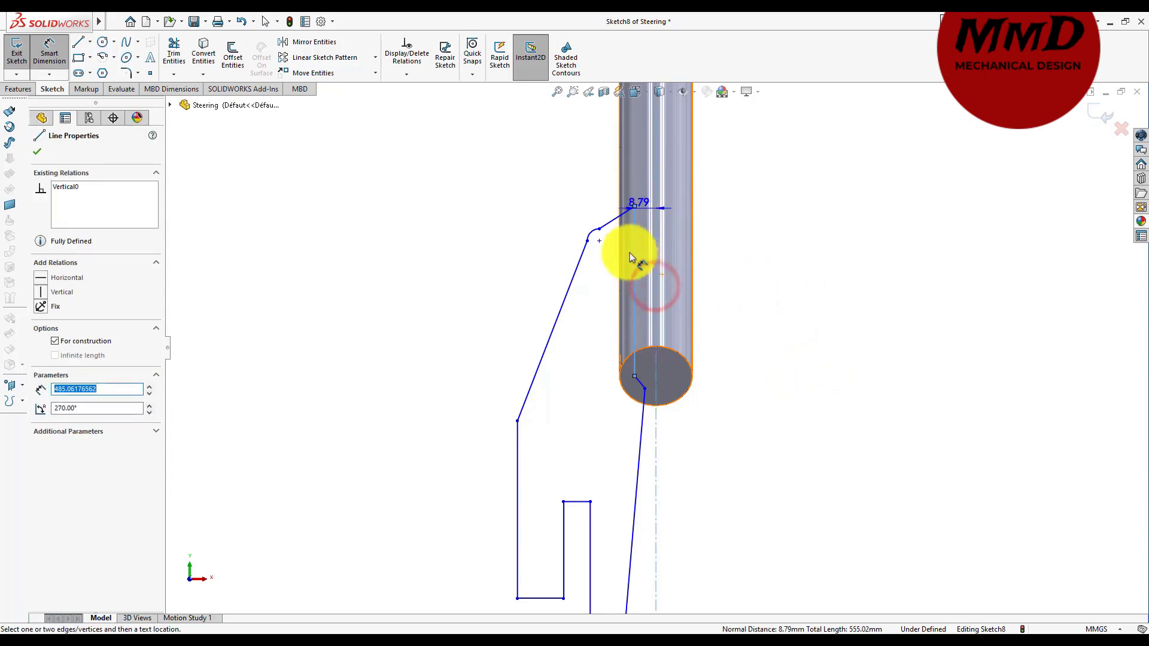
click(575, 180)
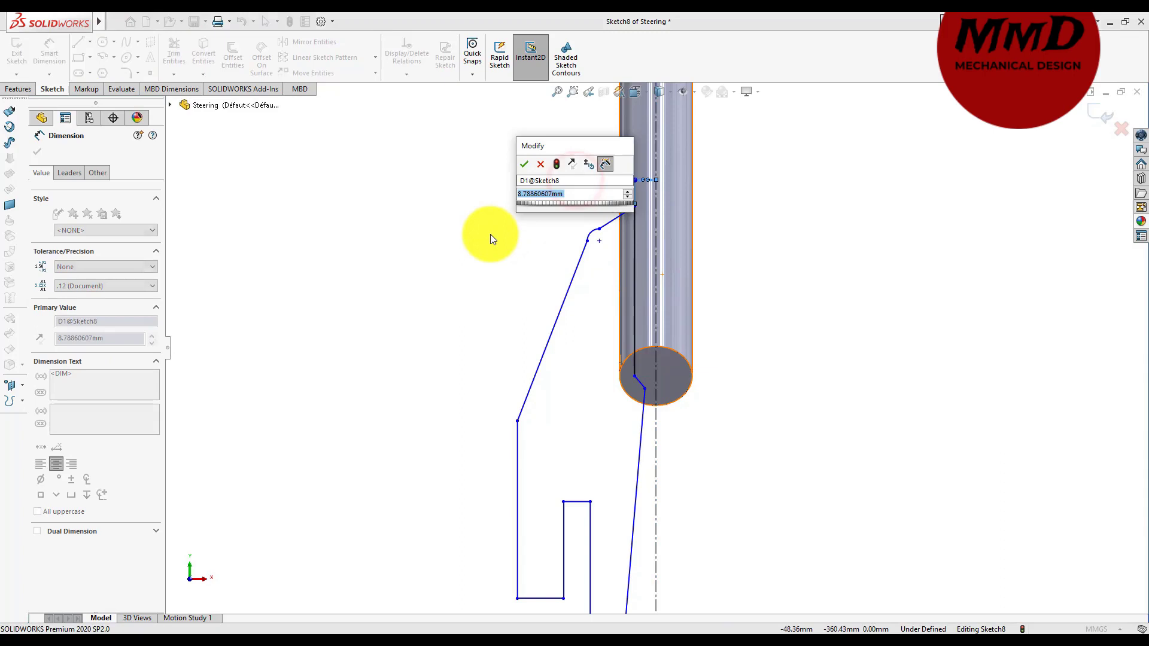
text(11)
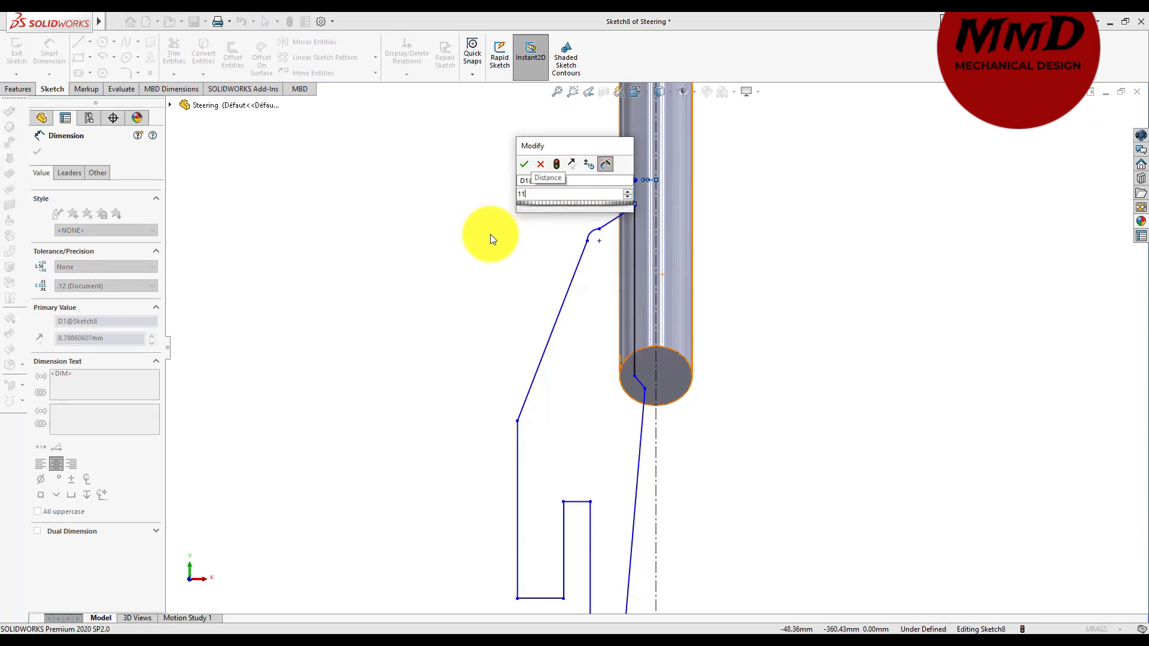
key(Return)
right_click(352, 271)
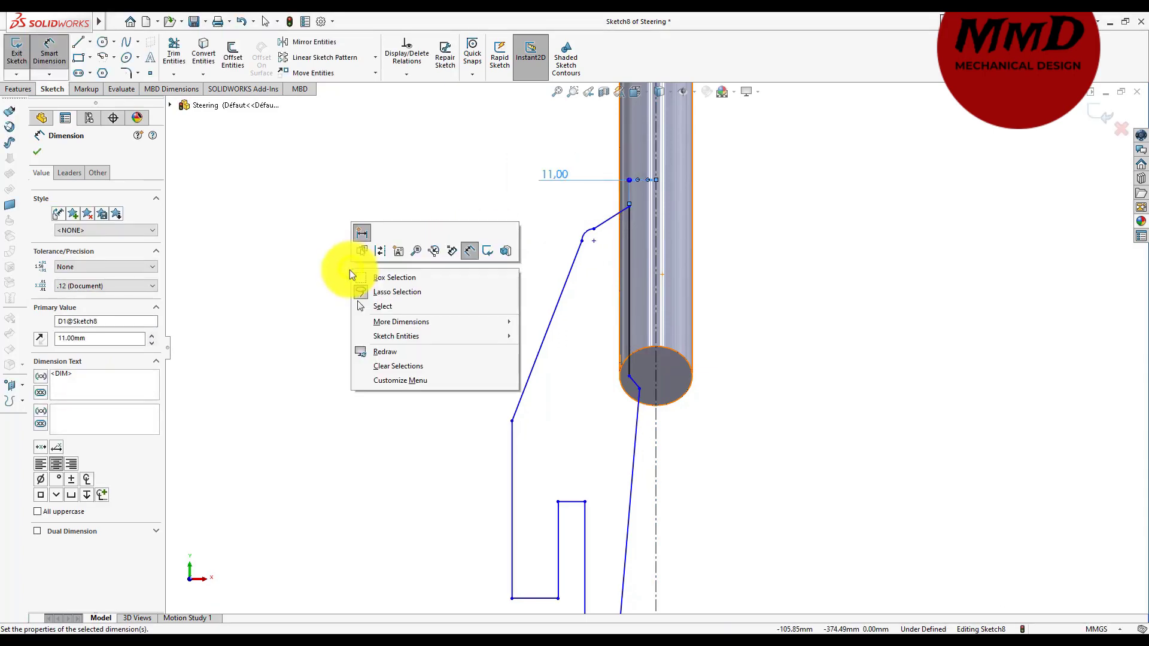
click(318, 300)
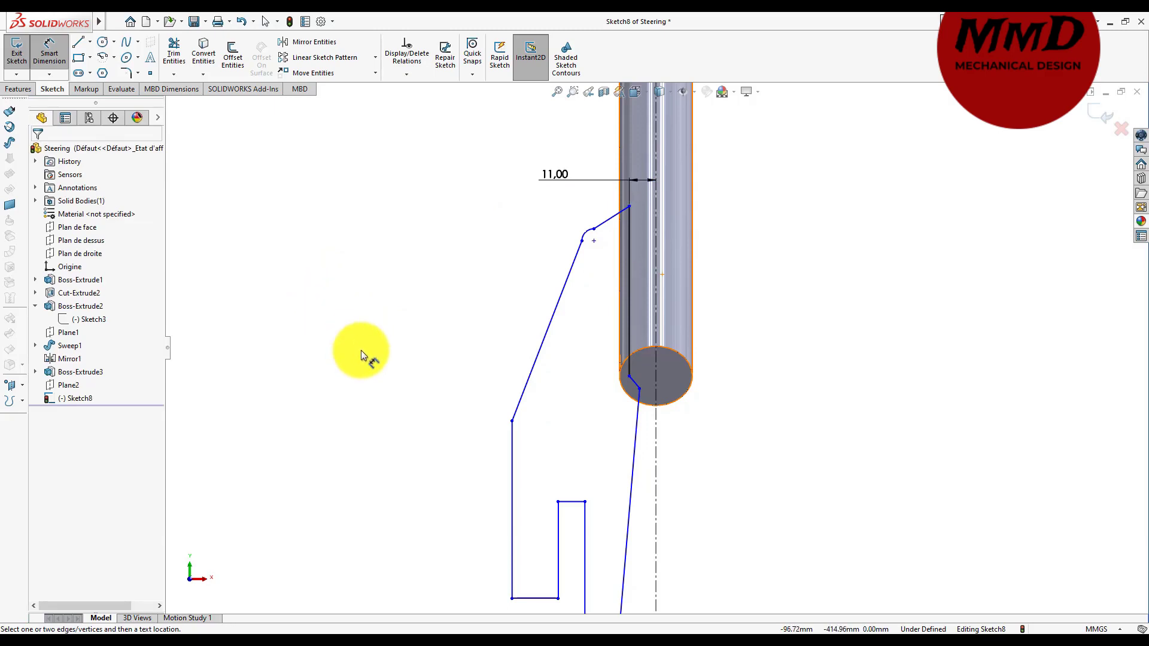
right_click(394, 389)
click(413, 426)
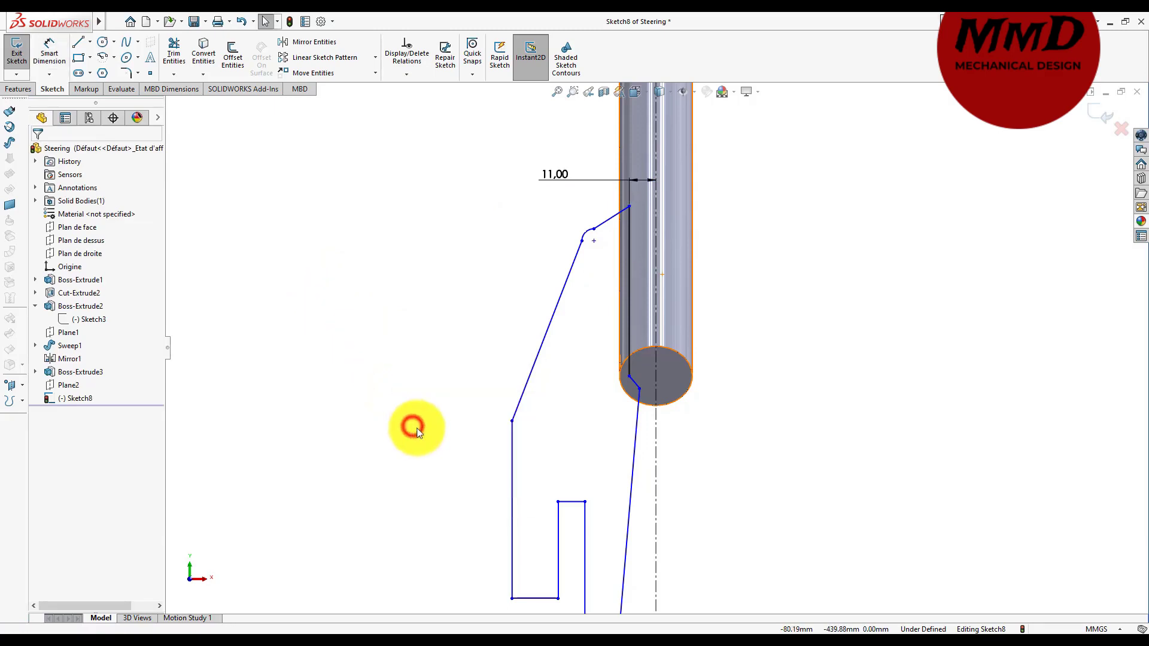
- Make the two bottom edges of the fork end collinear
key(z)
scroll(619, 514, down, 2)
scroll(617, 513, down, 2)
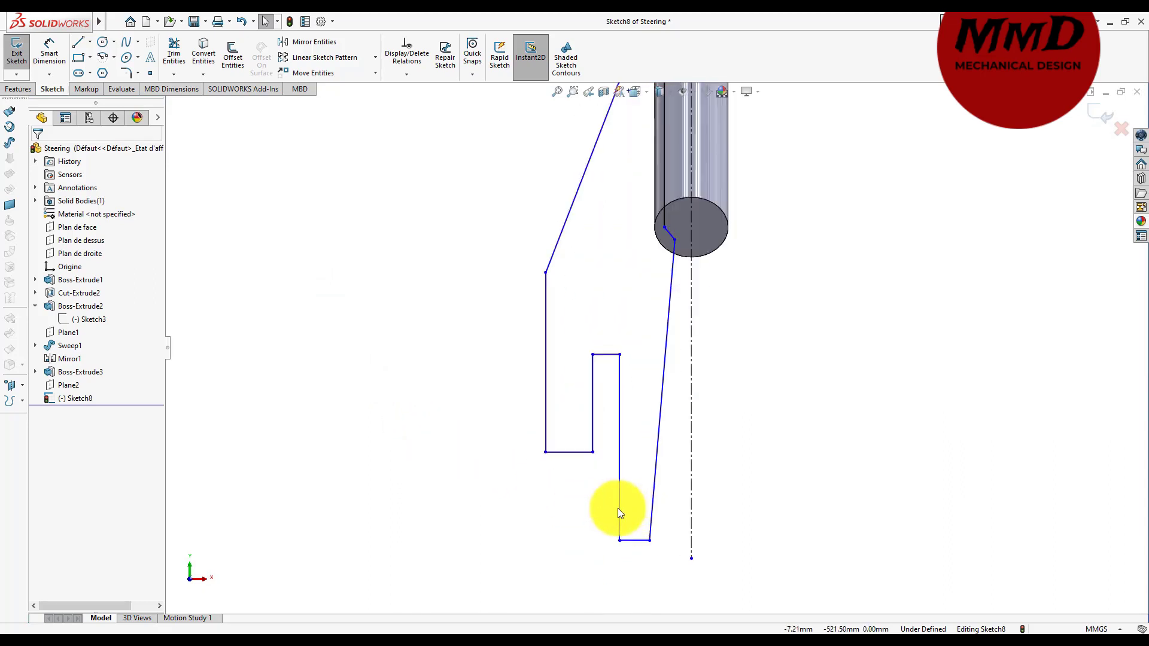
click(645, 539)
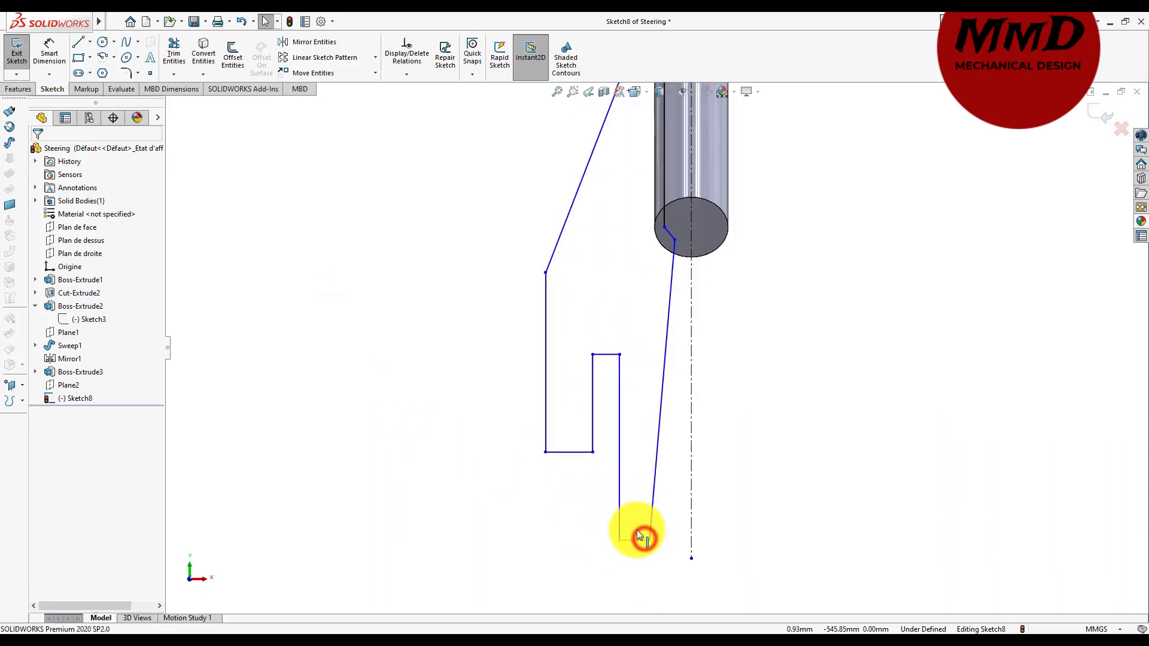
ctrl+click(569, 453)
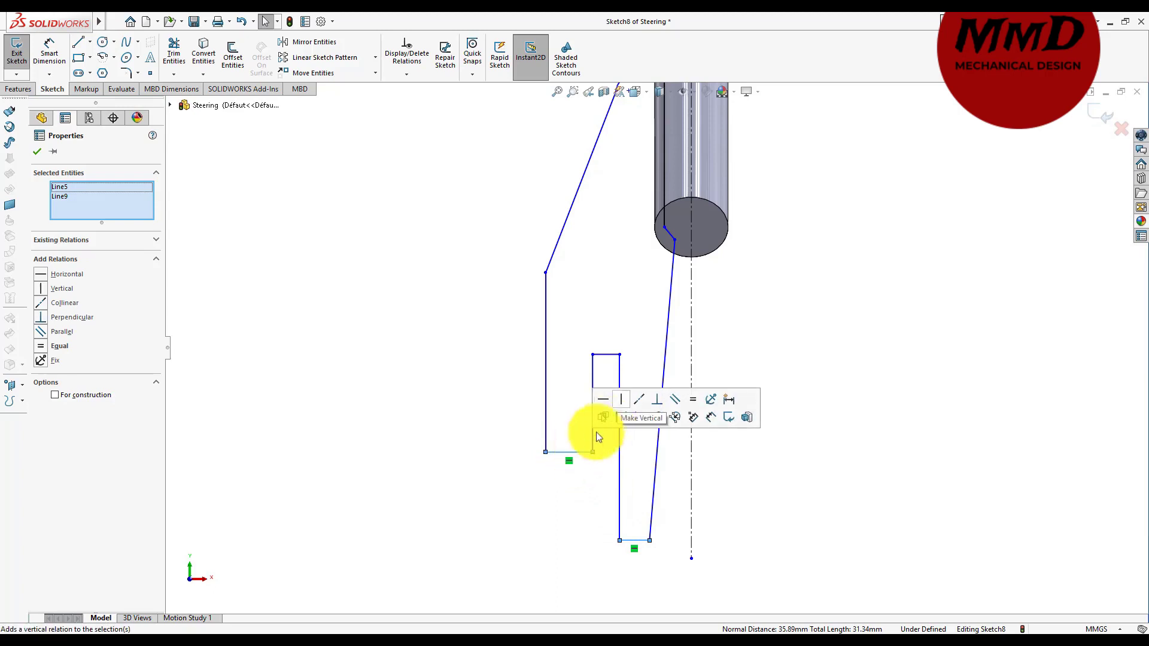
click(639, 401)
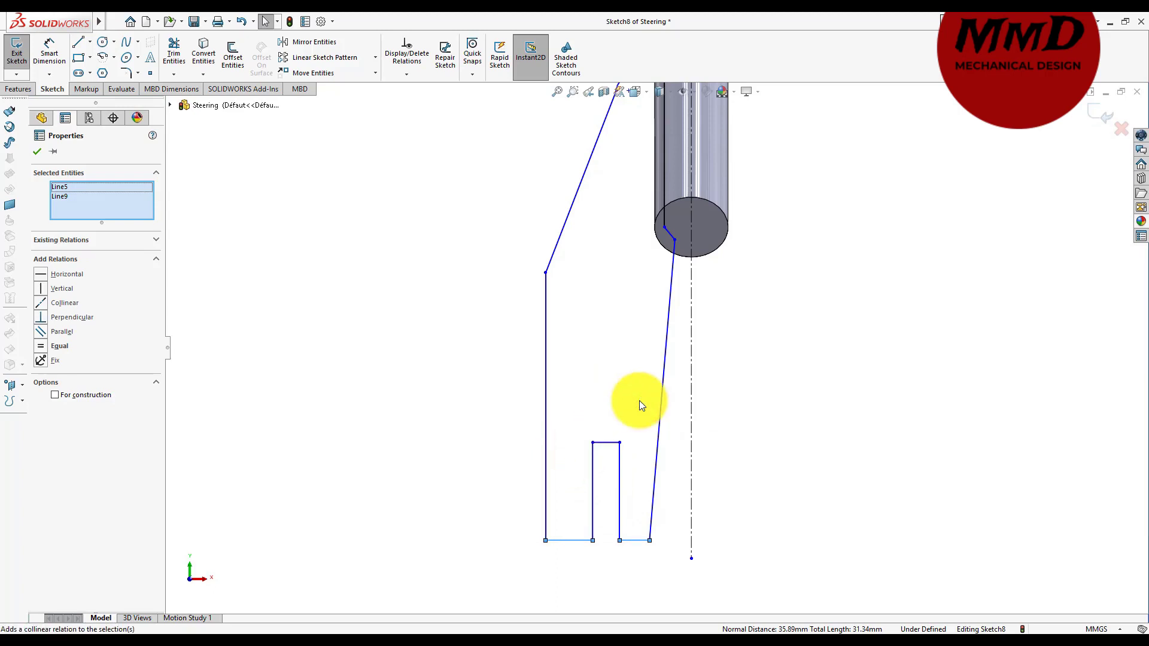
click(37, 151)
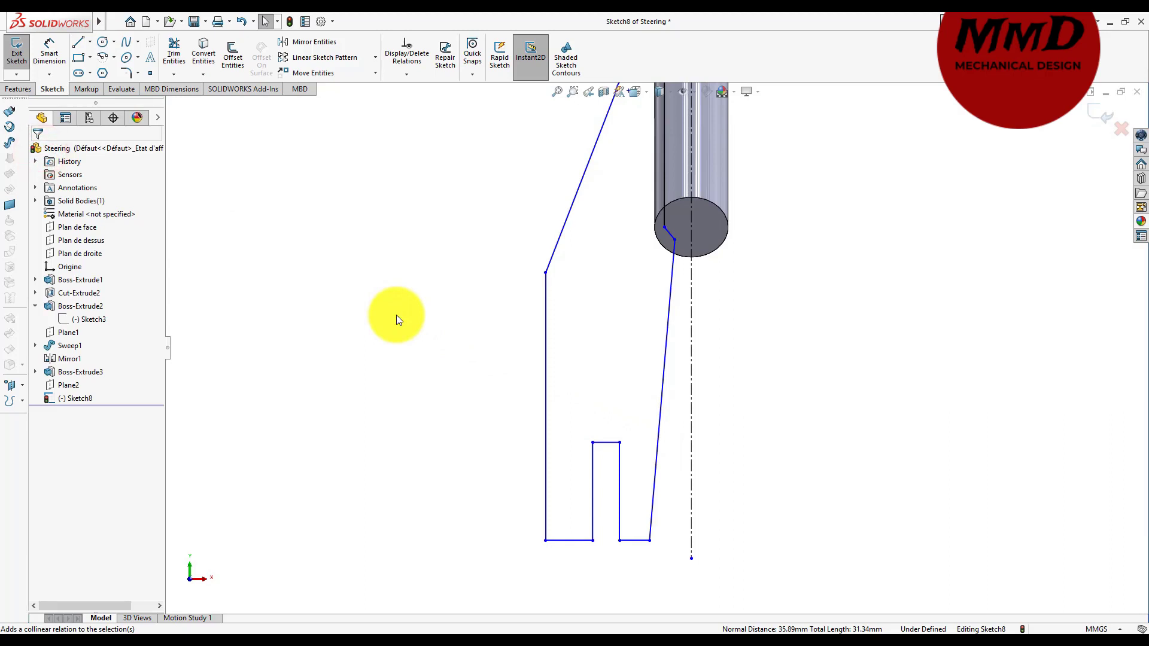
- Dimension the slot's top line to a 10 mm width with Smart Dimension
click(51, 57)
click(608, 443)
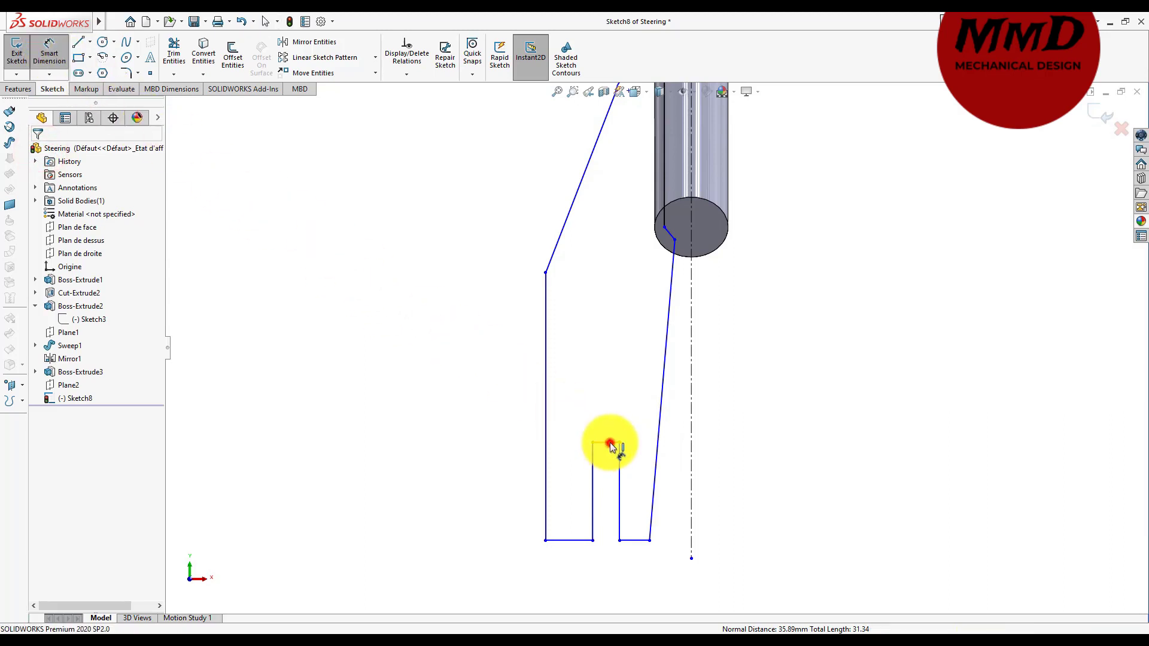
click(607, 395)
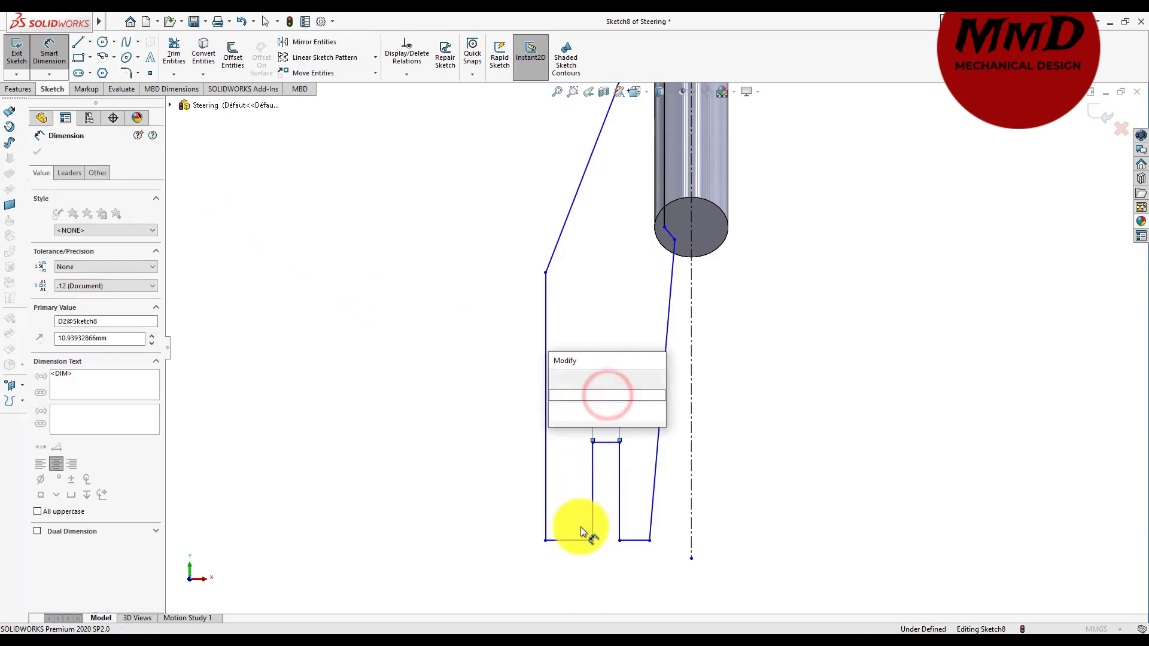
text(10)
key(Return)
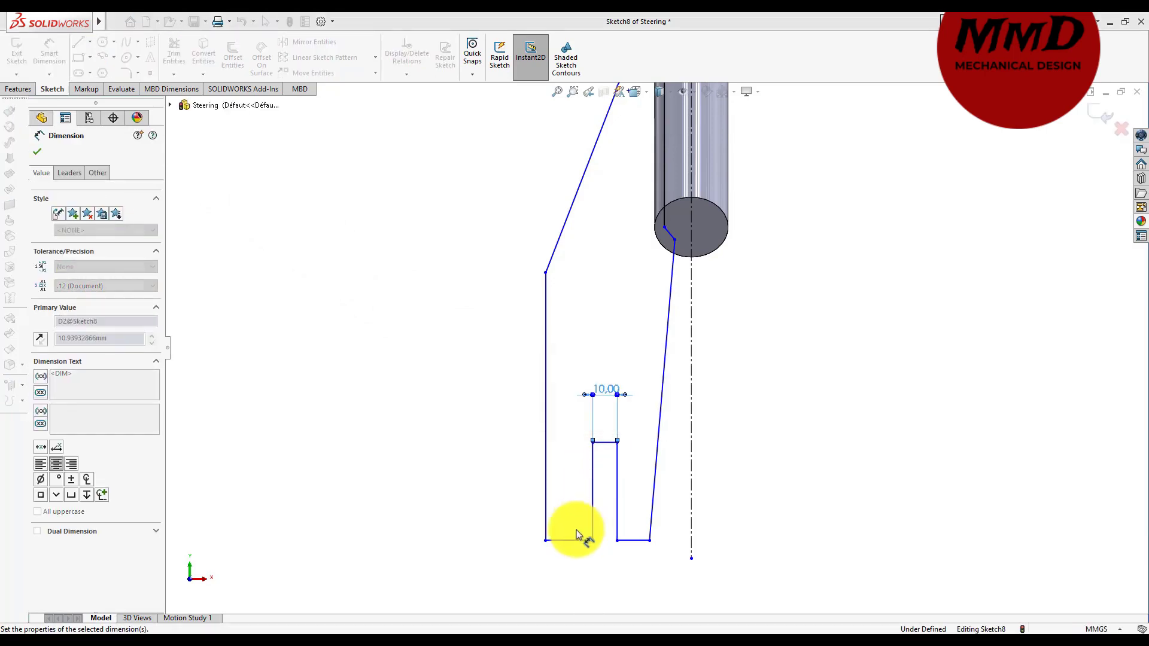
- Dimension the left and right bottom edges beside the slot to 10 mm each
click(560, 539)
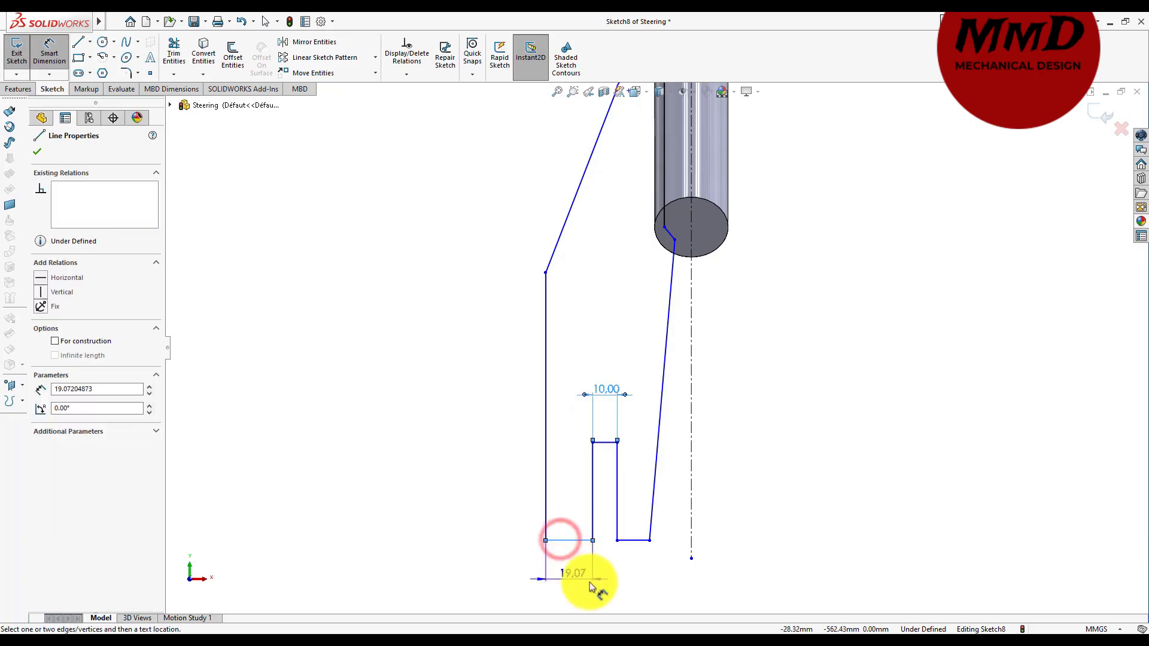
click(598, 595)
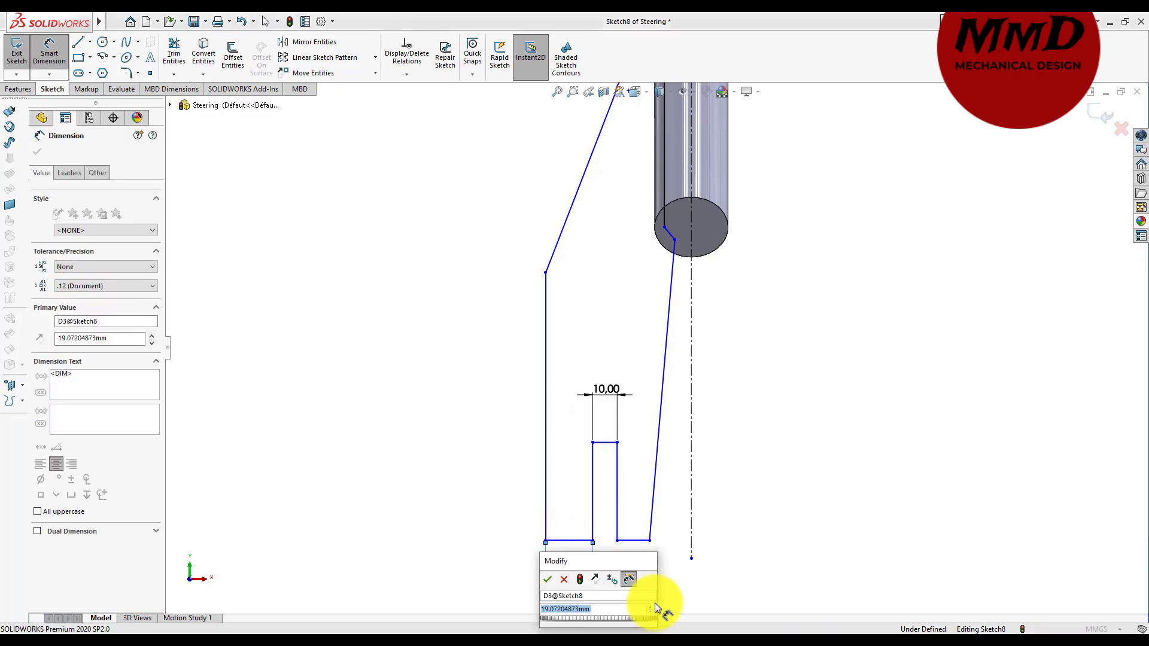
key(Return)
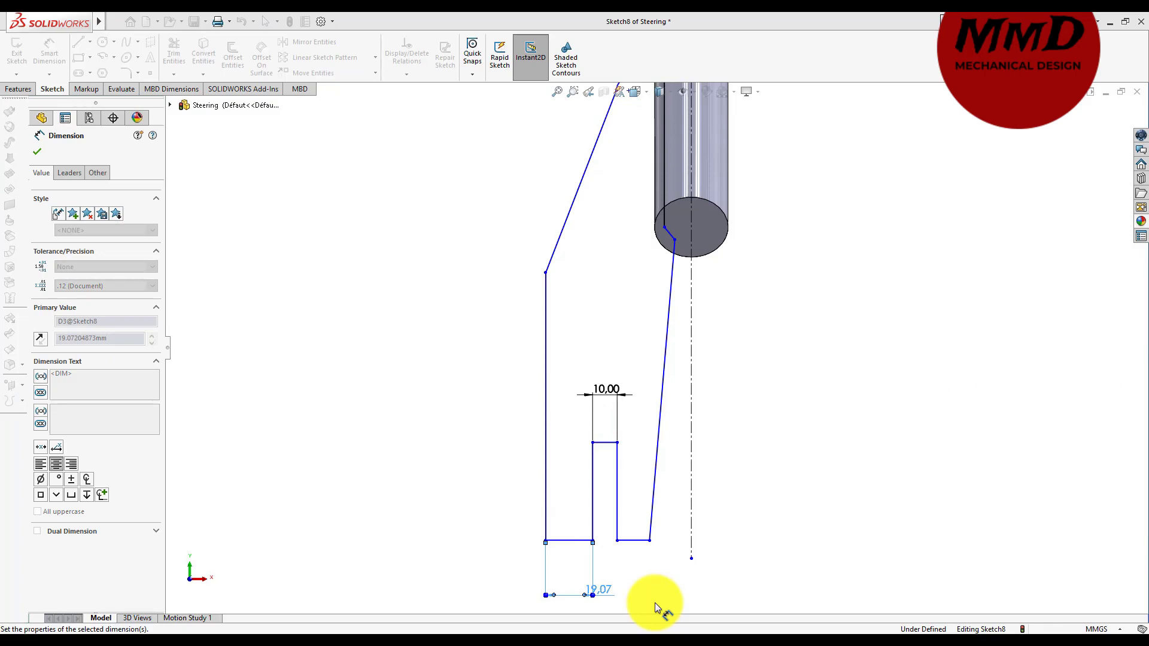
click(631, 541)
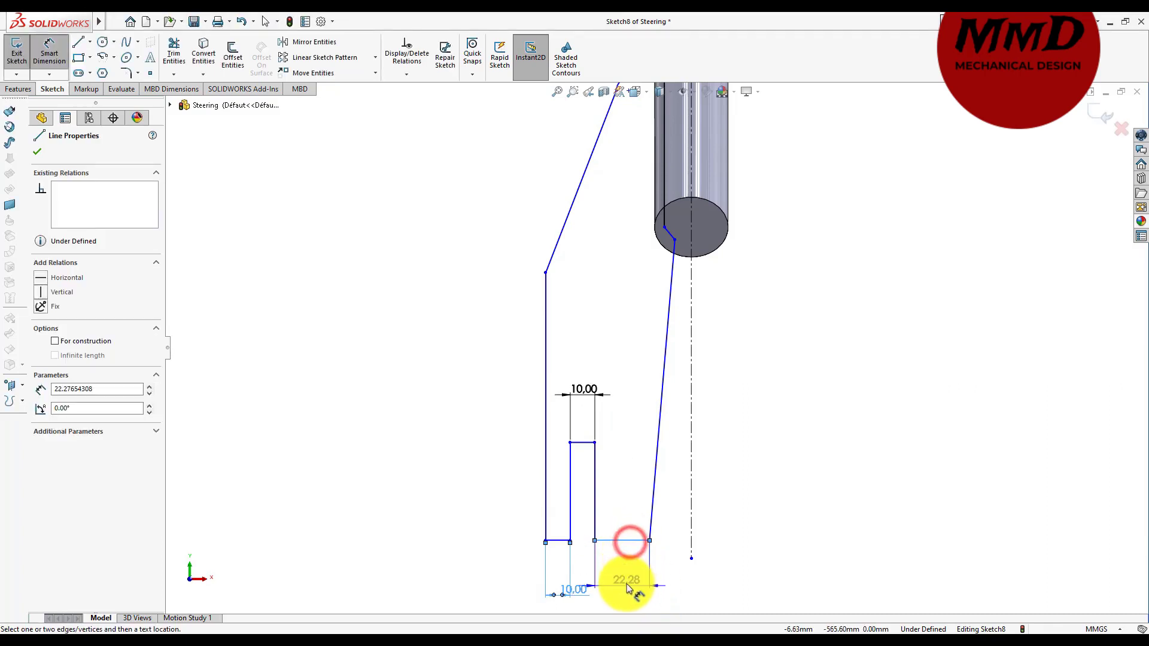
click(628, 588)
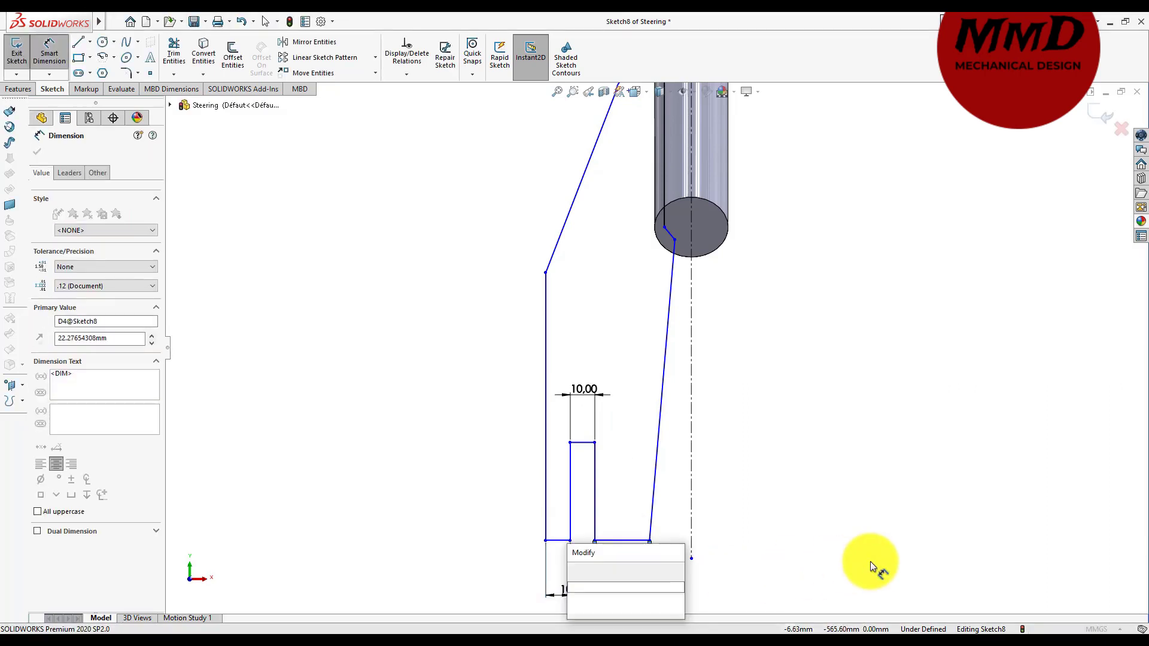
text(10)
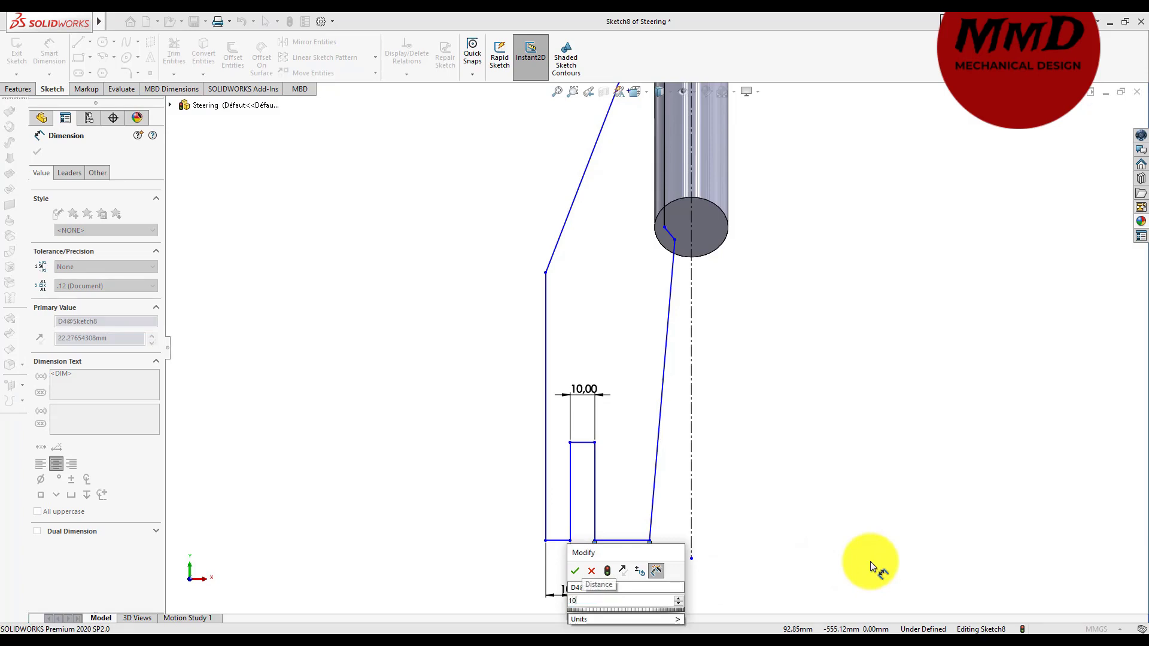
key(Return)
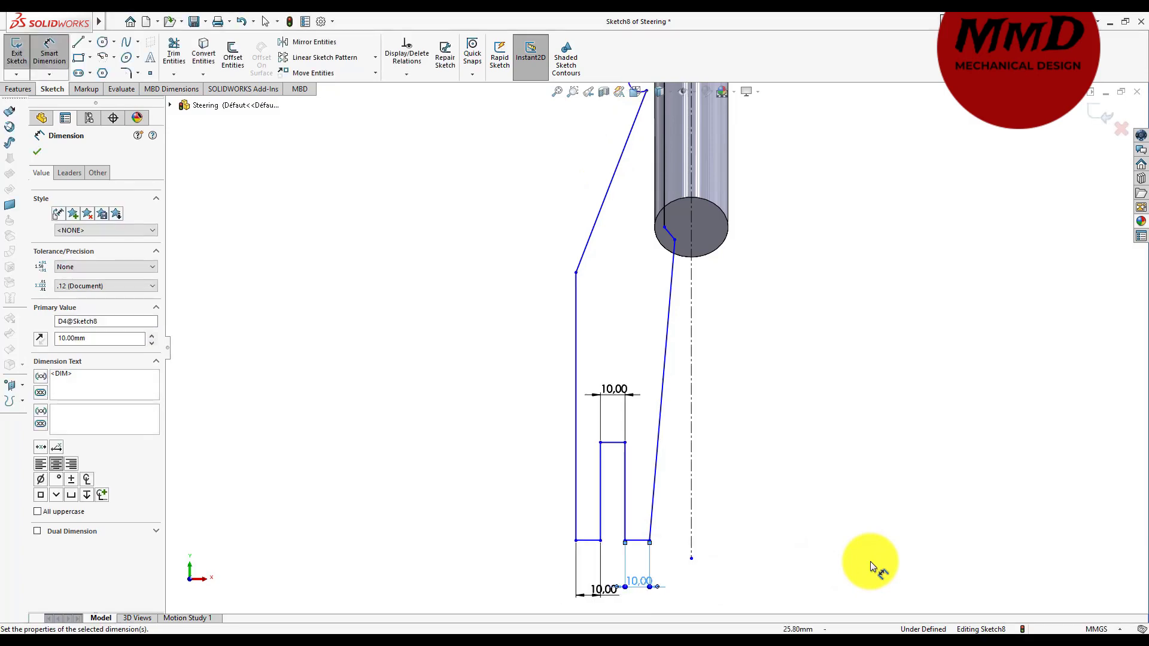
right_click(816, 492)
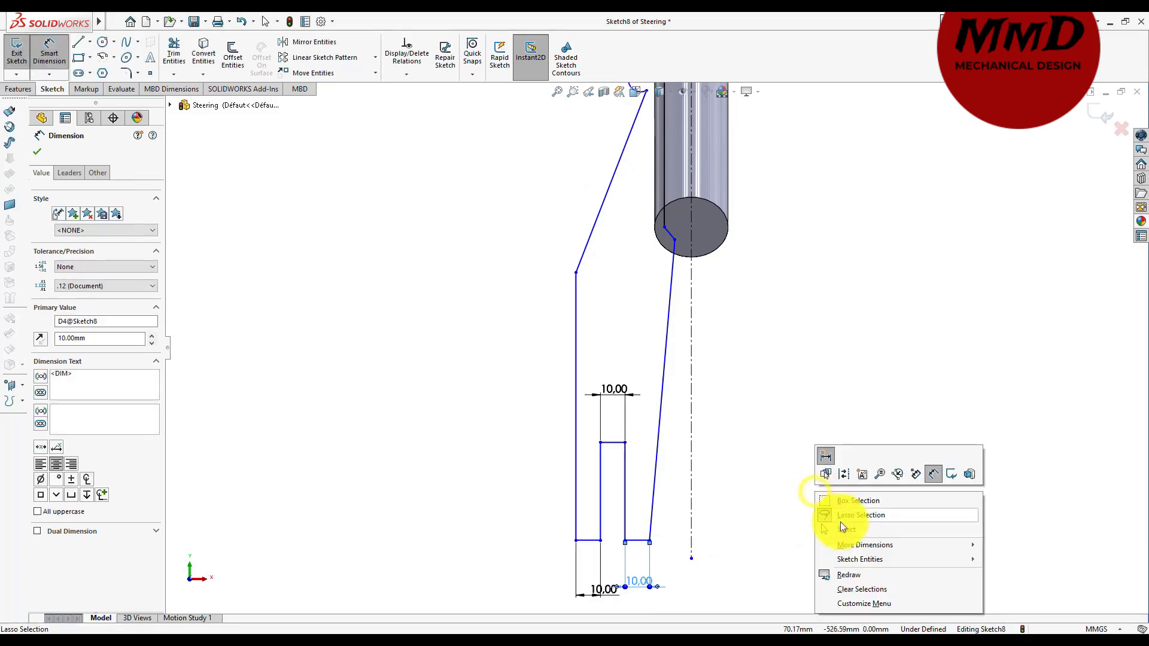
click(844, 524)
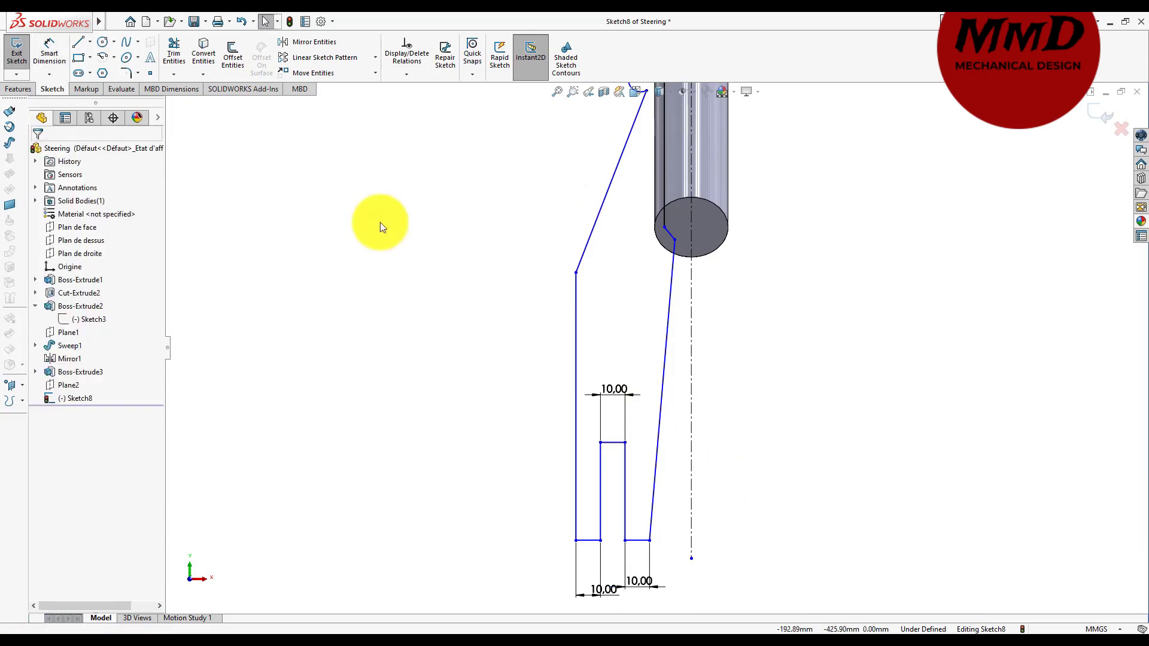
- Draw a circle of about 5 mm radius centred on the slot's top edge midpoint
click(101, 40)
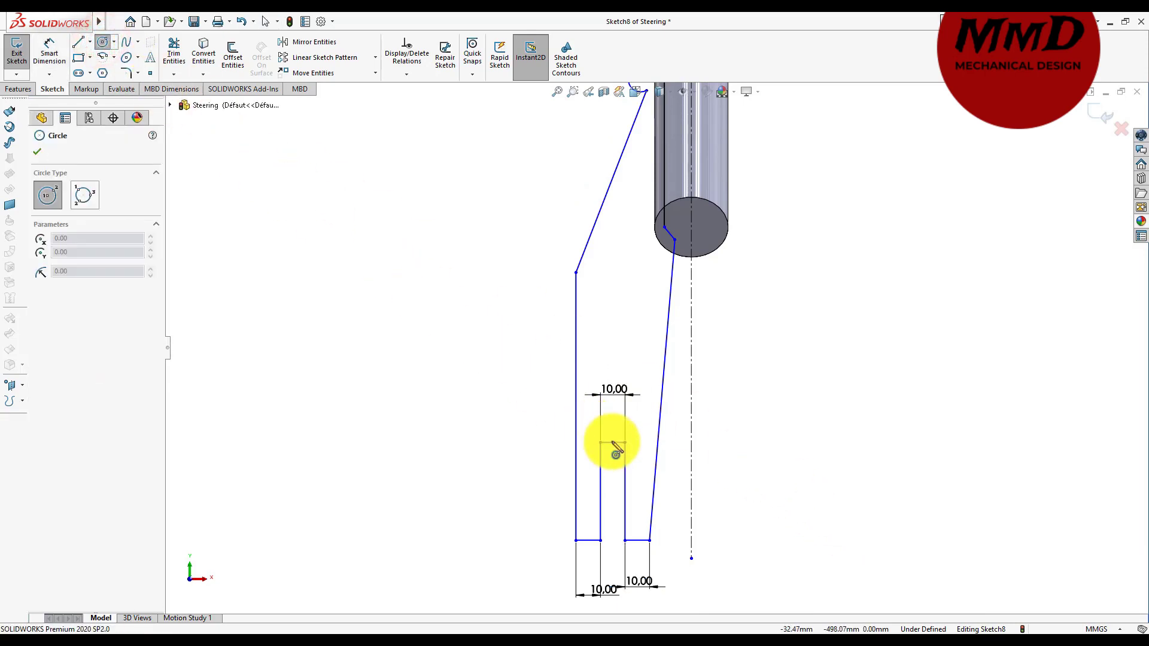
scroll(615, 446, down, 5)
scroll(615, 441, down, 3)
scroll(653, 350, up, 2)
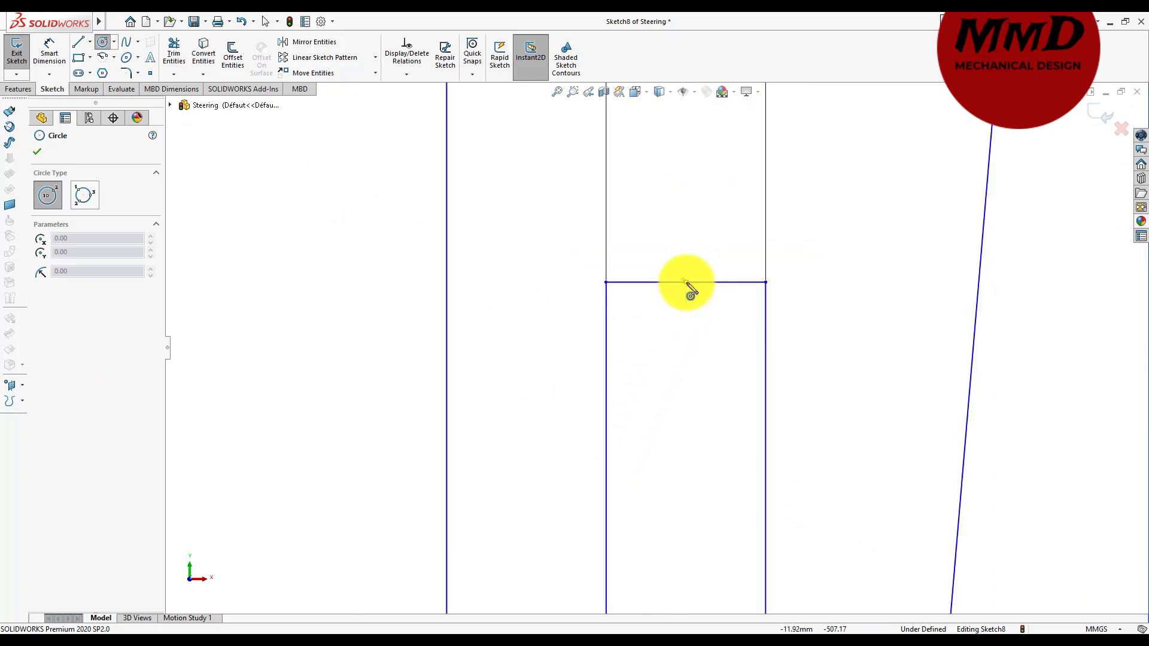
click(686, 282)
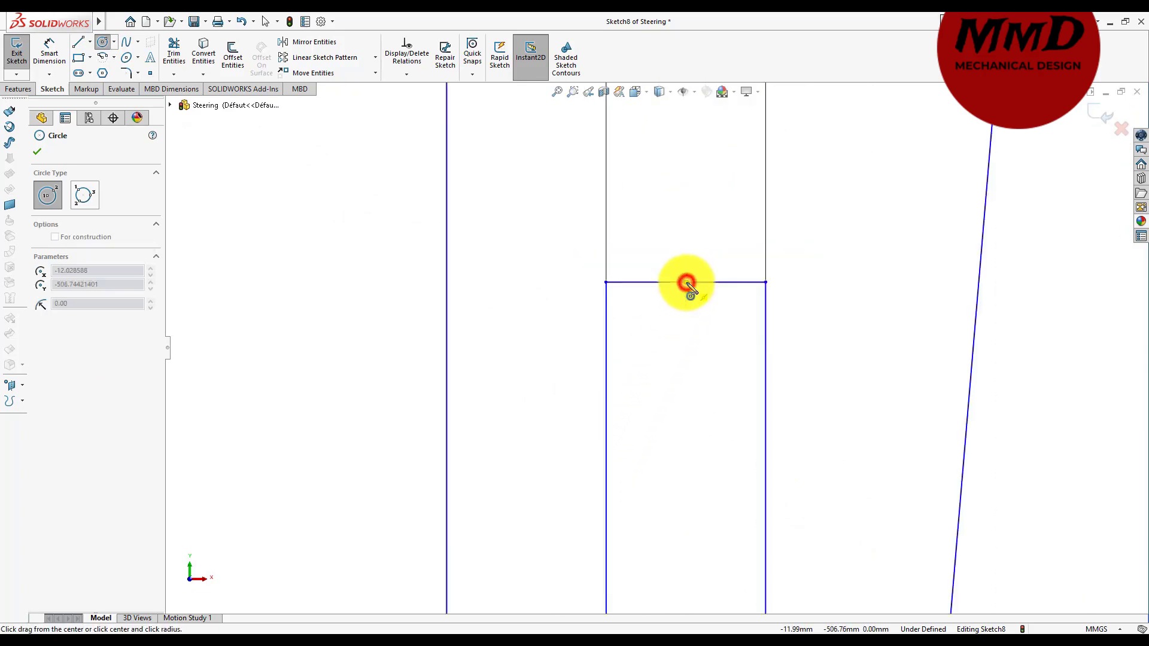
click(657, 210)
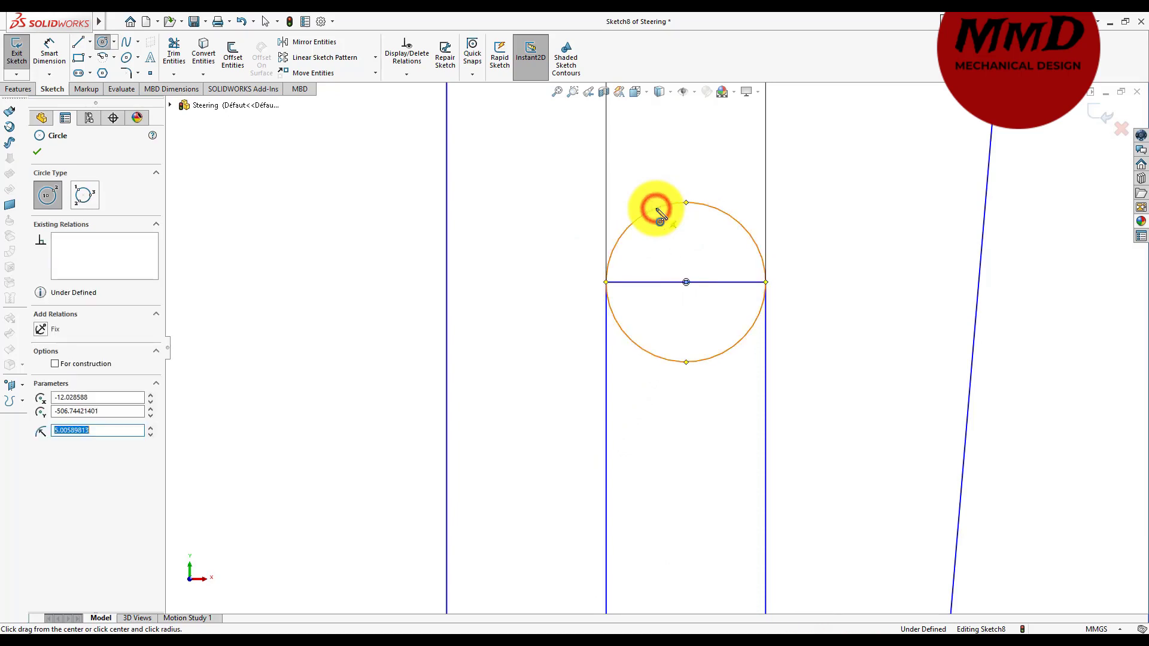
right_click(530, 349)
click(530, 349)
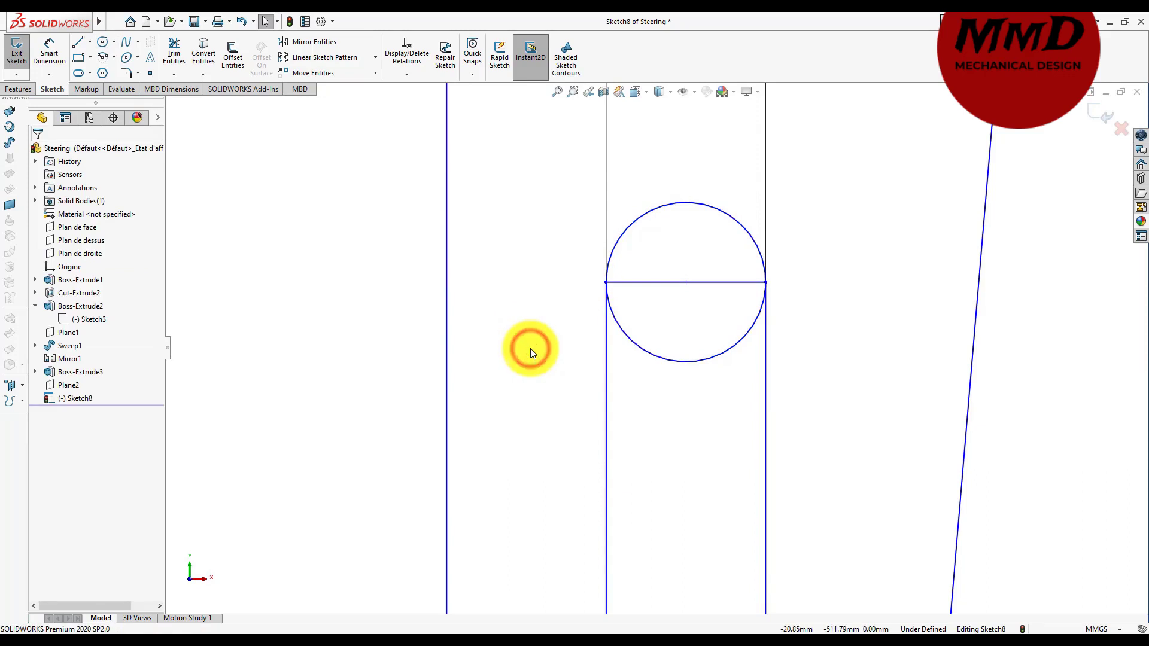
- Trim away the circle's lower arc and the slot's top edge, leaving a rounded slot end
click(182, 48)
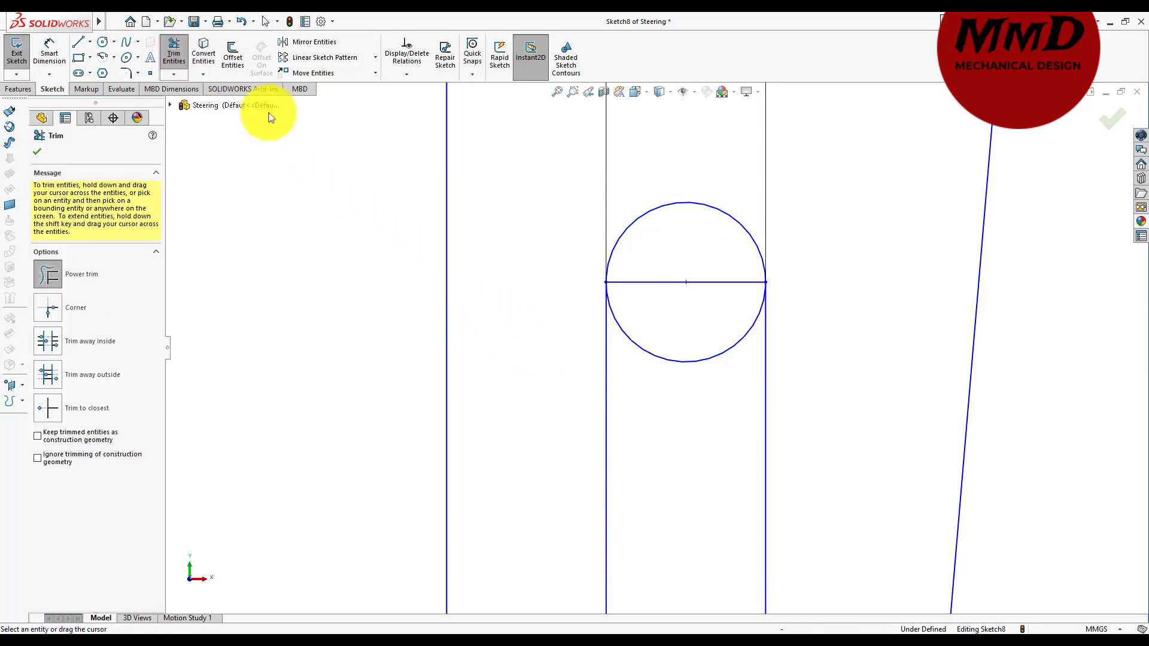
drag(666, 404, 696, 298)
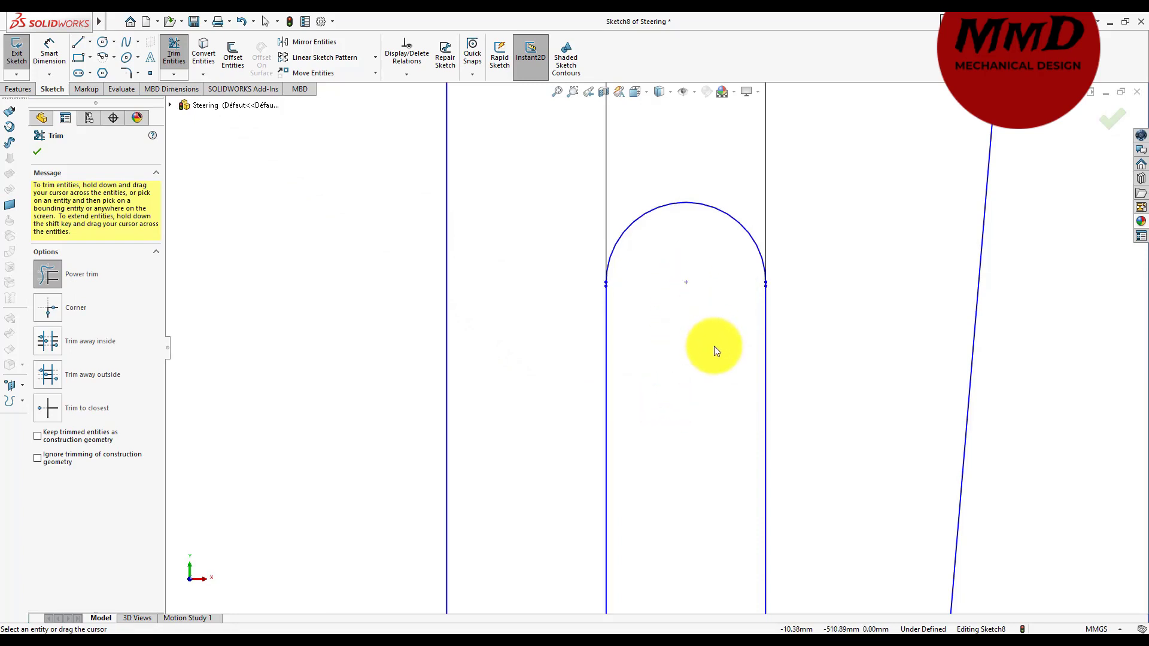
scroll(714, 346, down, 3)
scroll(626, 285, down, 2)
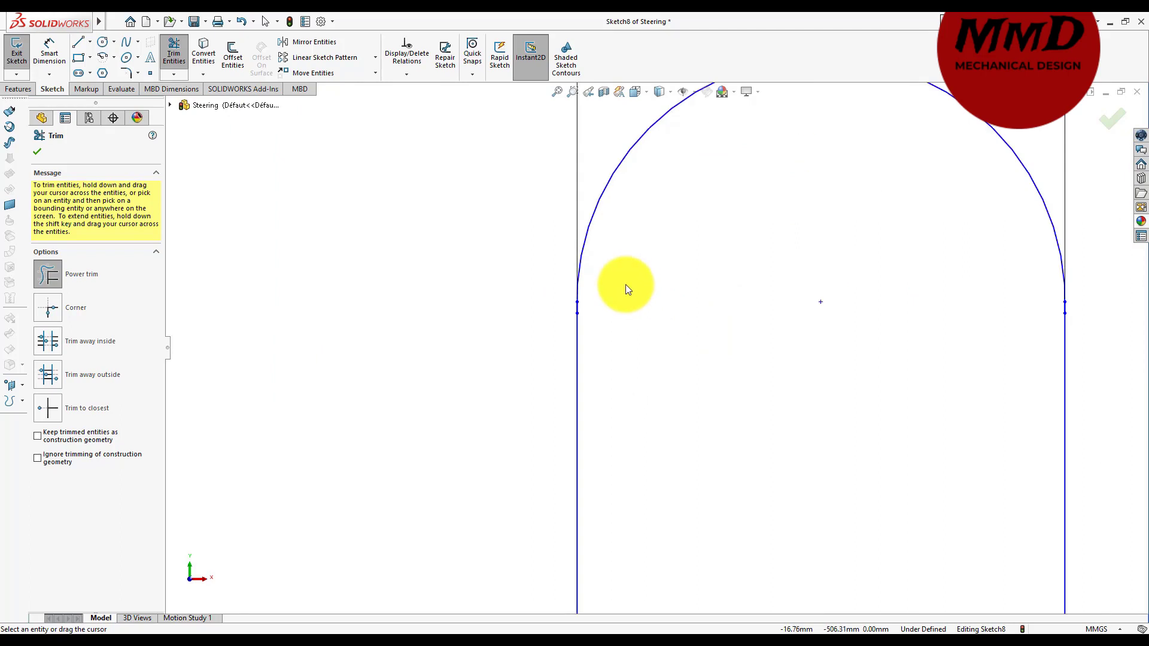
right_click(626, 285)
click(663, 323)
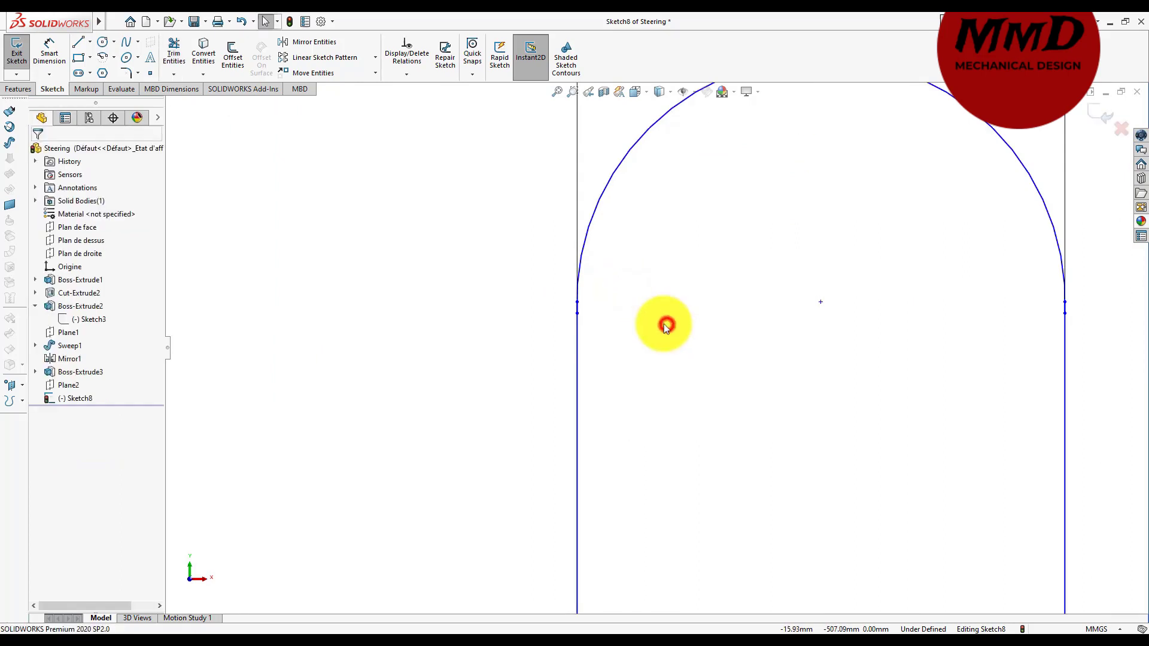
- Merge the slot arc's left endpoint onto the left side line's end
click(577, 302)
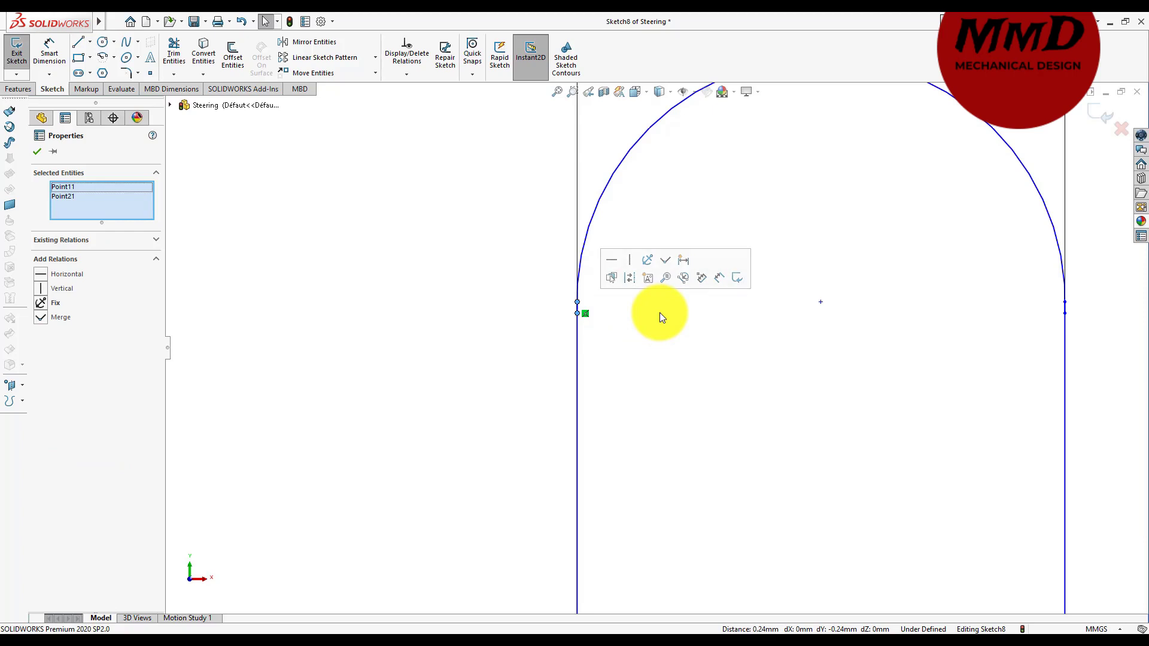
click(668, 261)
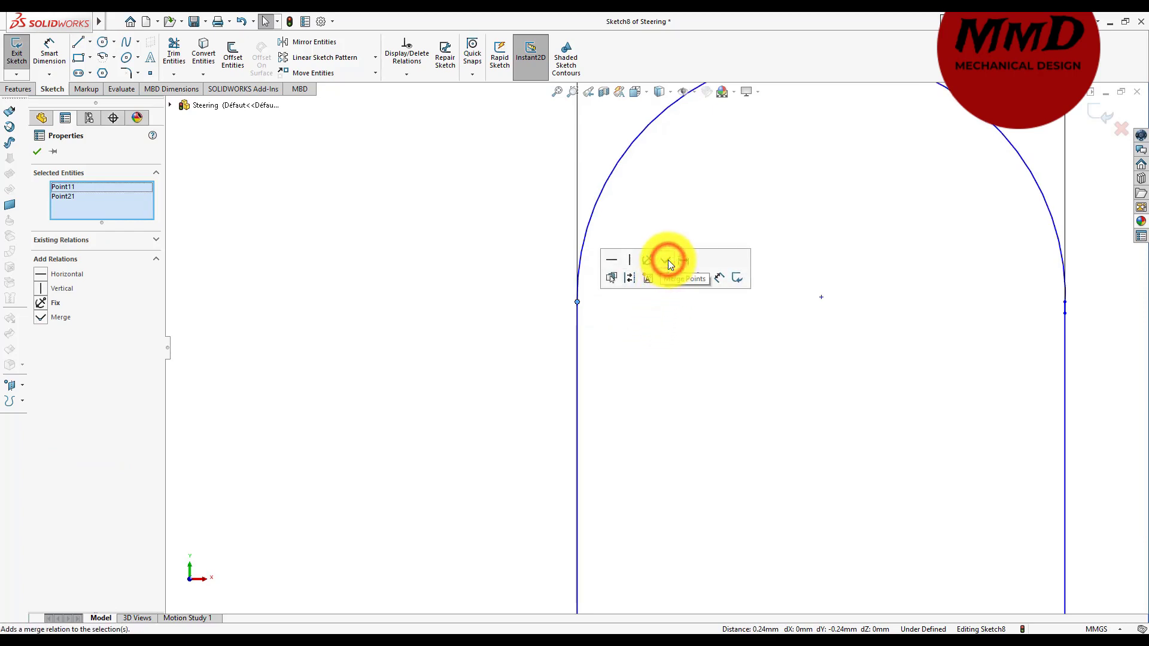
scroll(778, 297, down, 2)
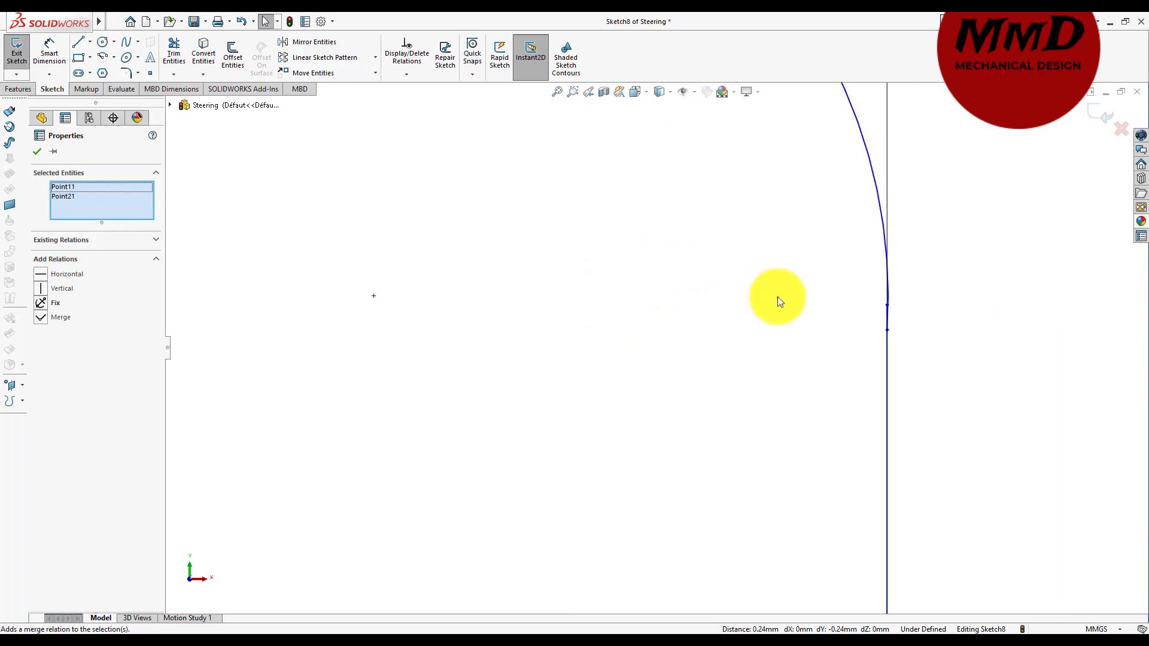
- Merge the arc's right endpoint with the right side line's end and zoom out
click(887, 331)
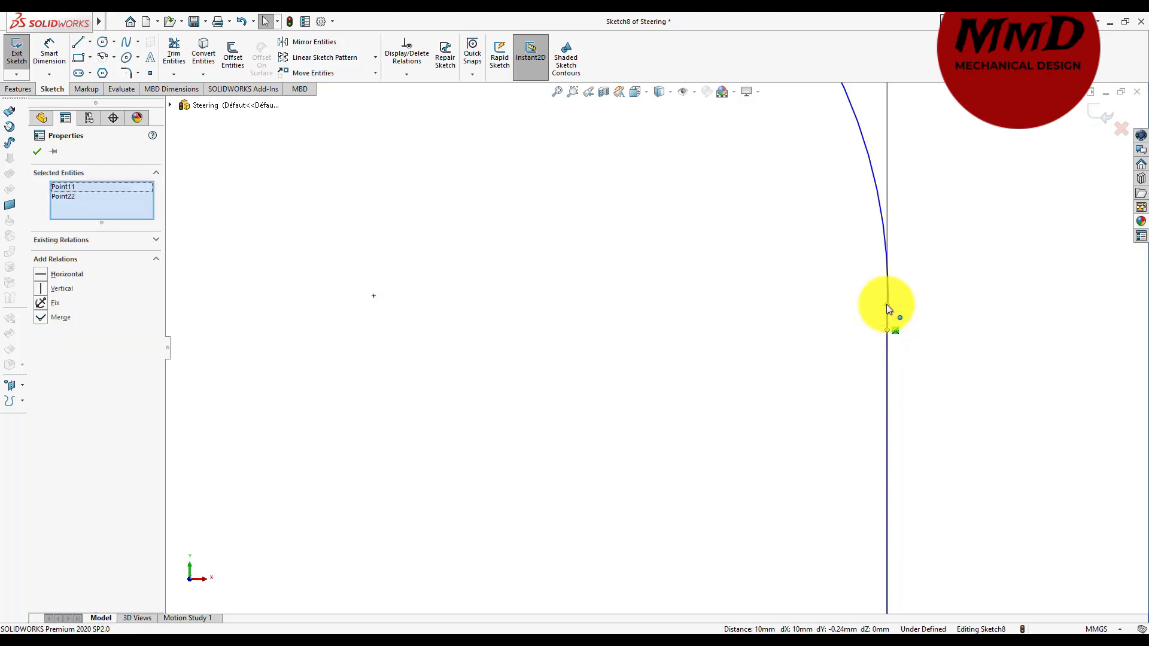
ctrl+click(887, 305)
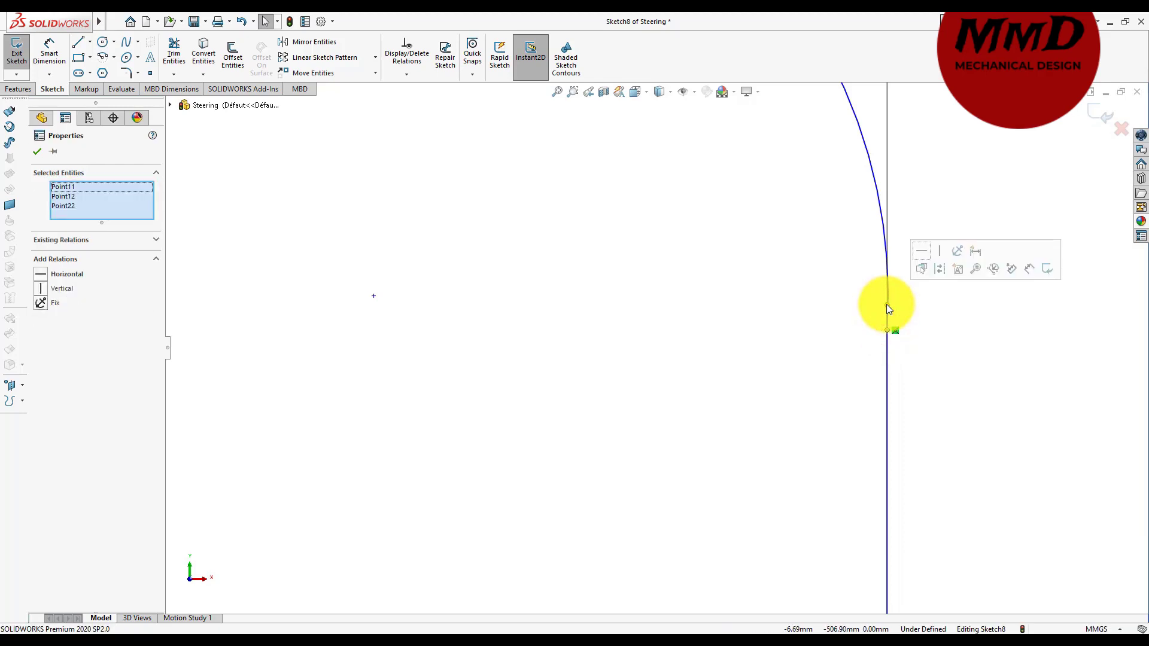
click(941, 330)
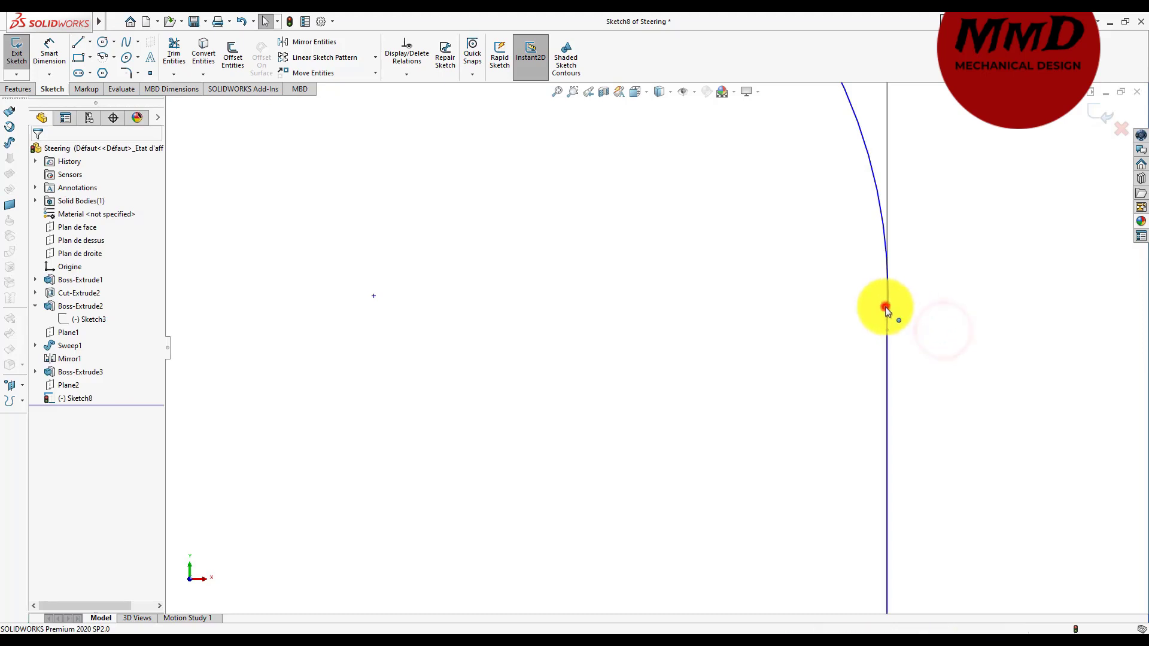
ctrl+click(888, 331)
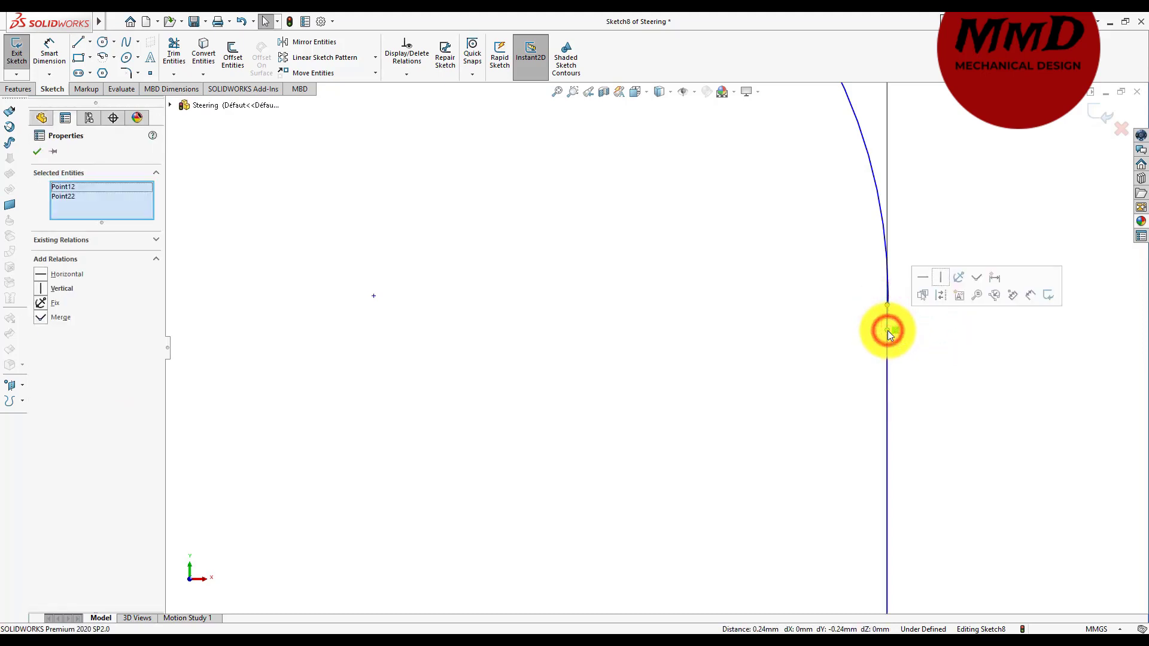
click(976, 279)
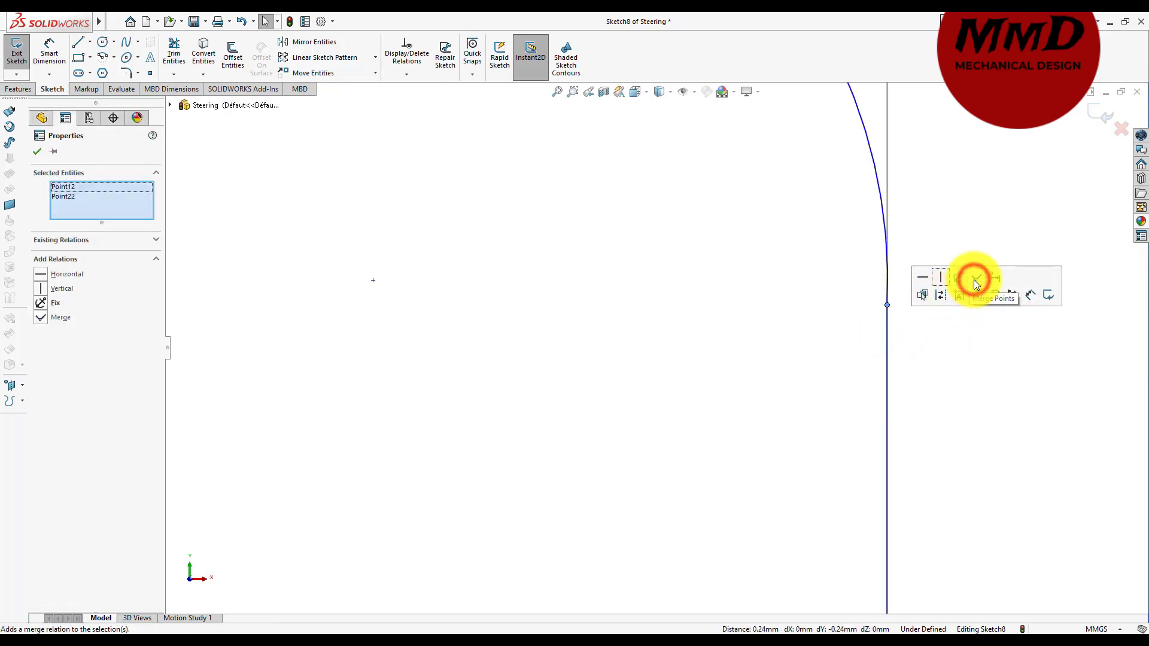
click(37, 151)
scroll(681, 272, up, 3)
scroll(680, 271, up, 1)
scroll(649, 392, up, 3)
scroll(649, 397, up, 2)
scroll(642, 422, up, 1)
scroll(642, 422, up, 2)
- Save the part and dimension the left vertical leg line to 38 mm
key(ctrl+s)
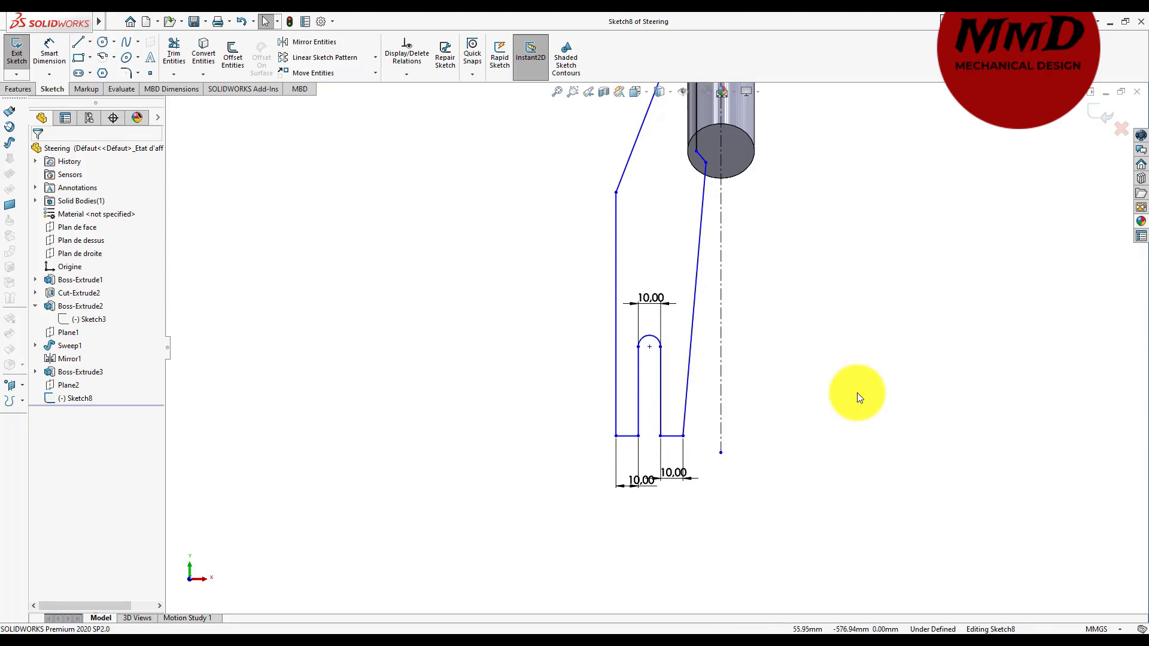
right_drag(858, 393, 854, 310)
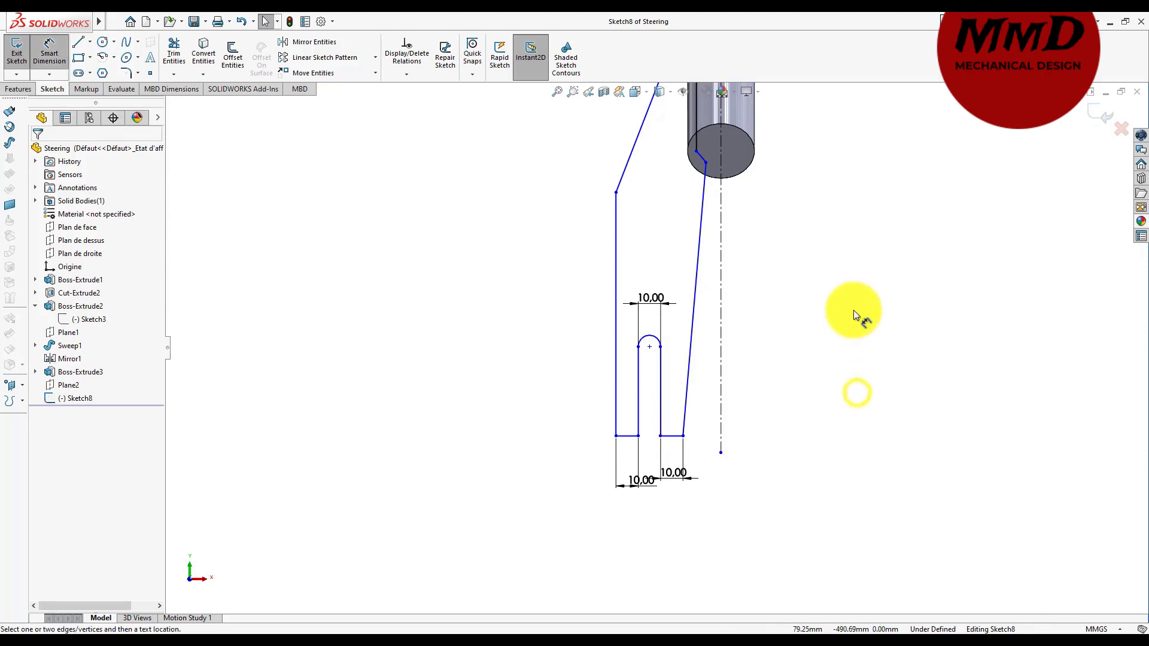
click(616, 383)
click(462, 375)
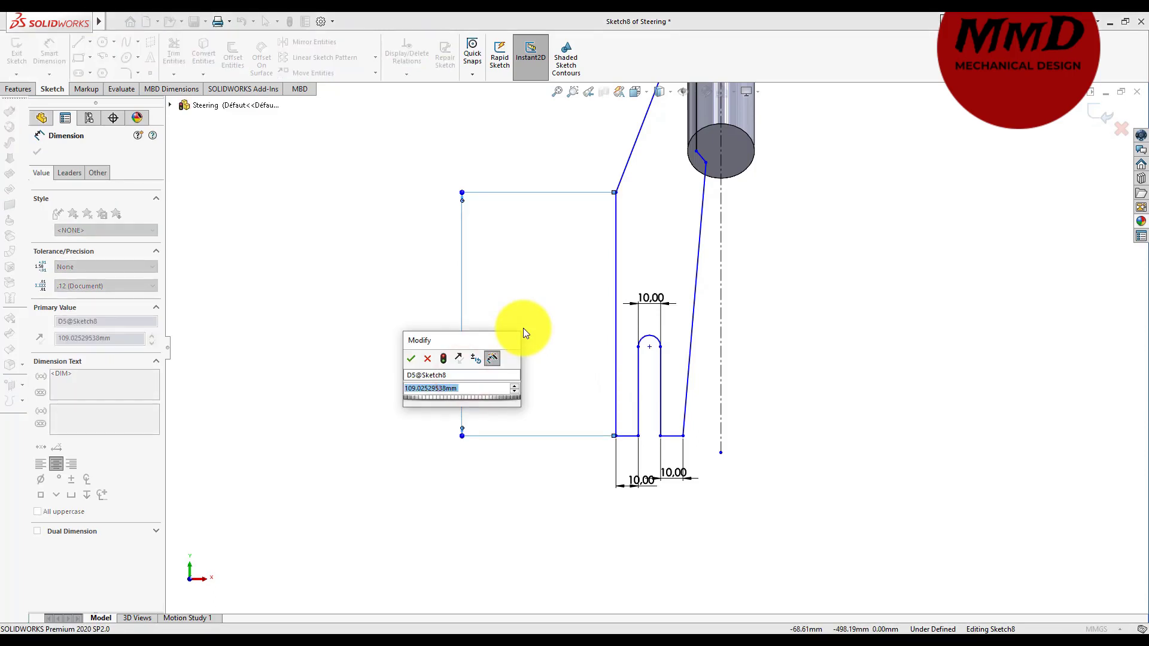
text(38)
key(Return)
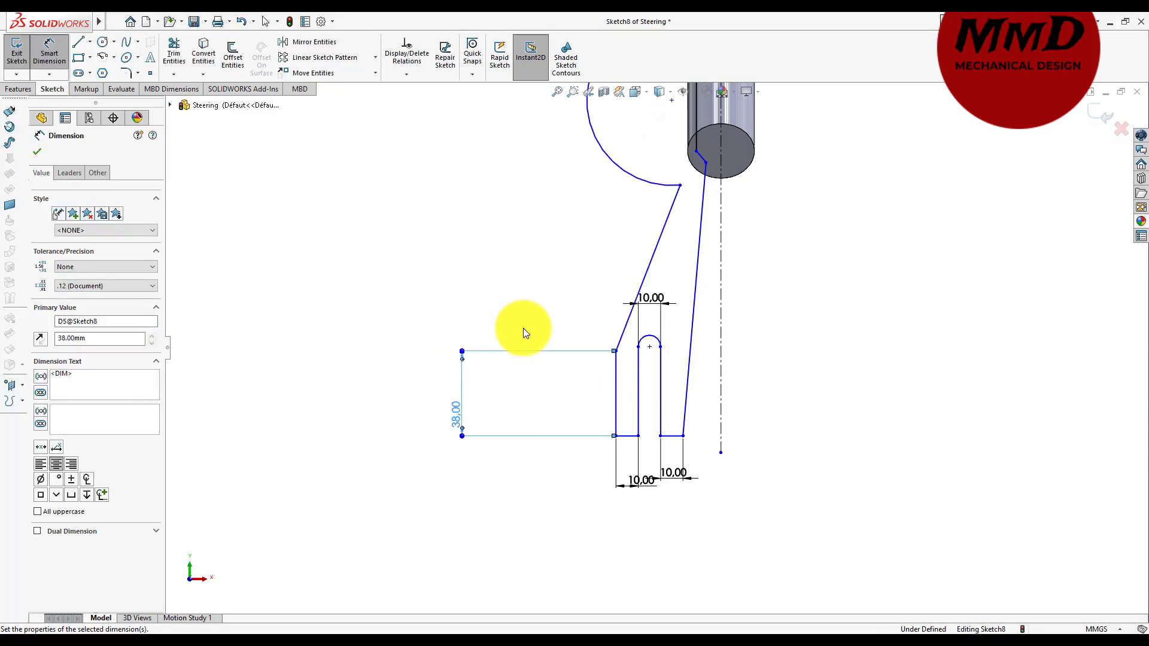
- Dimension the slot's left side line to 25 mm, undoing a stray 18.79 dimension
scroll(655, 347, up, 3)
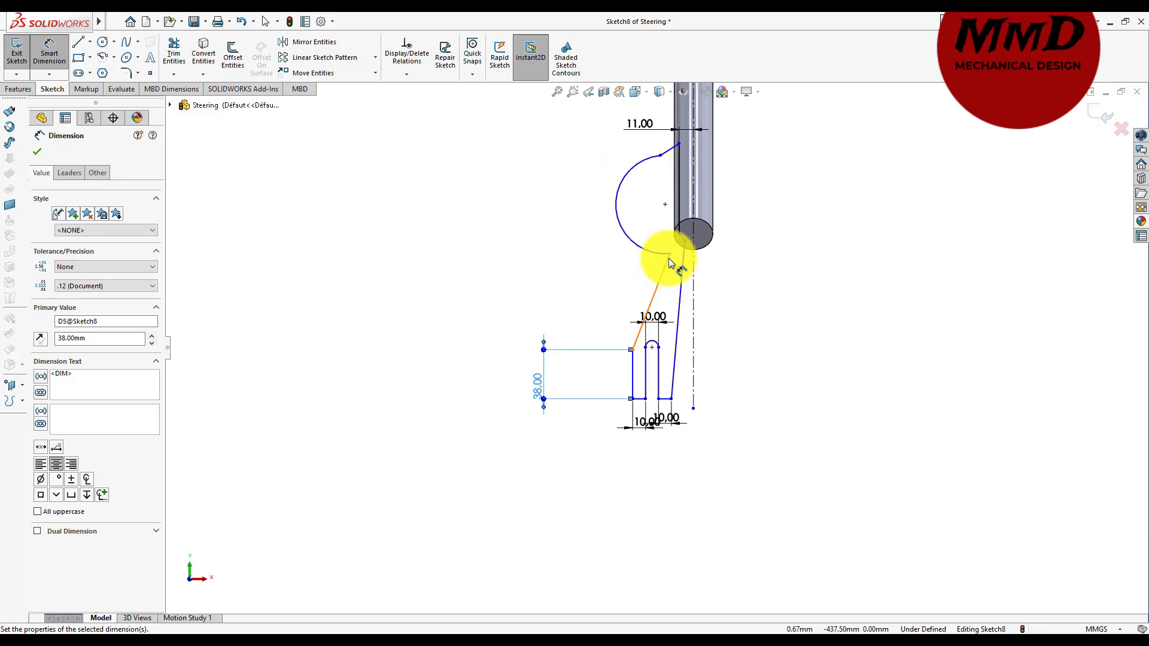
click(669, 258)
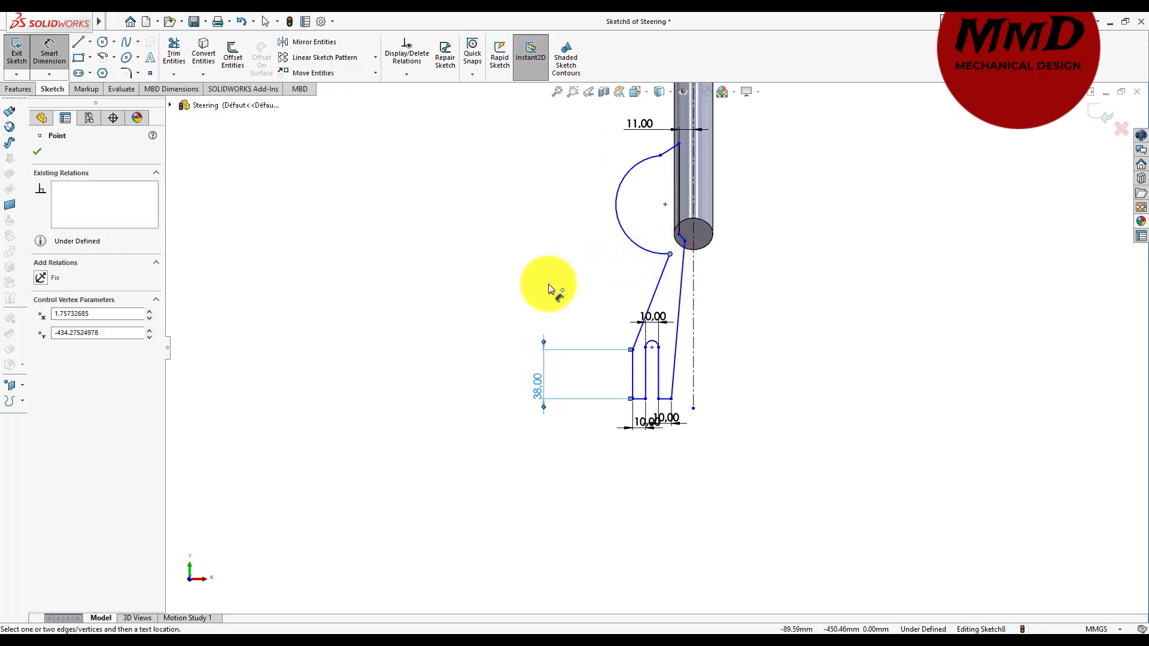
click(670, 255)
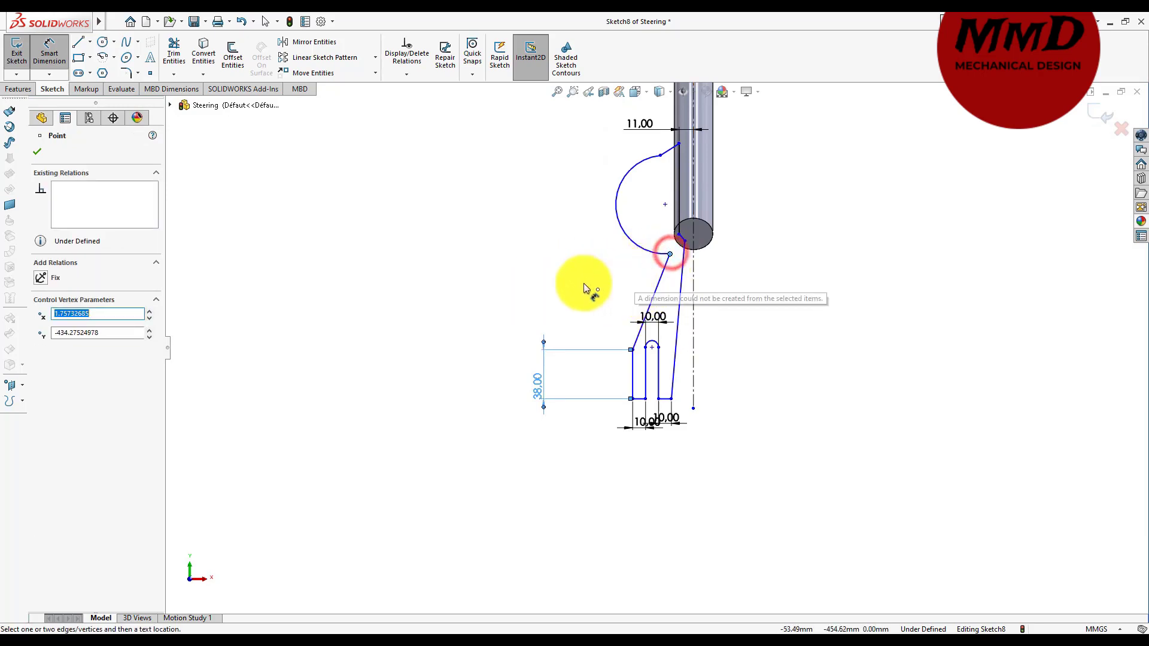
scroll(649, 359, down, 3)
scroll(647, 362, down, 1)
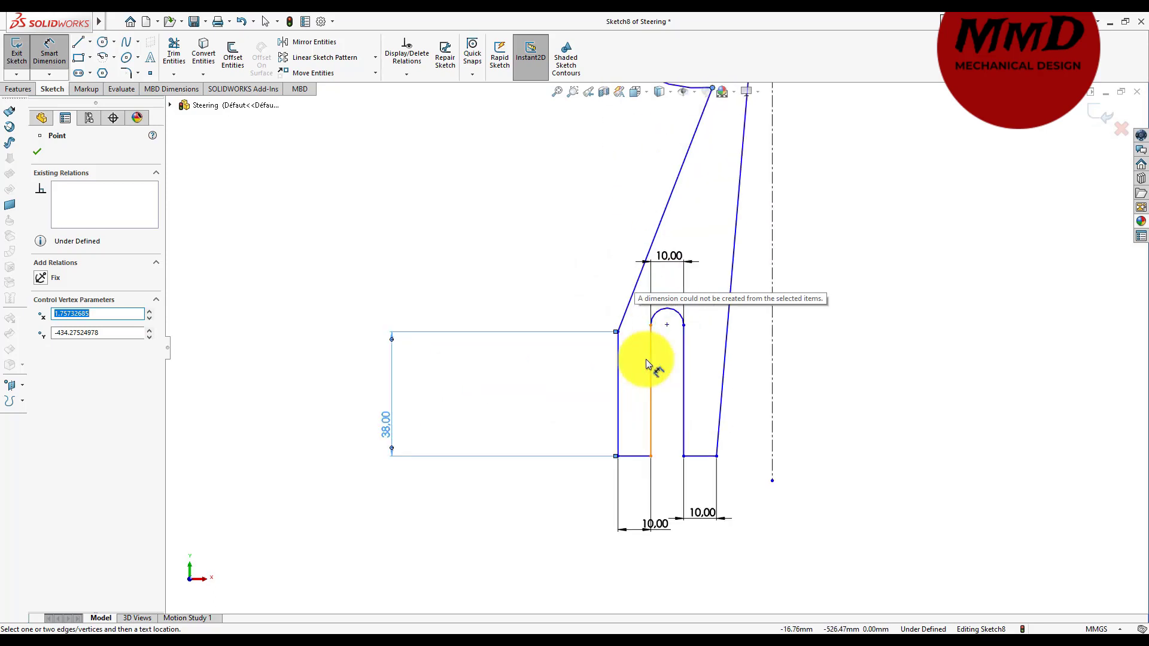
click(651, 380)
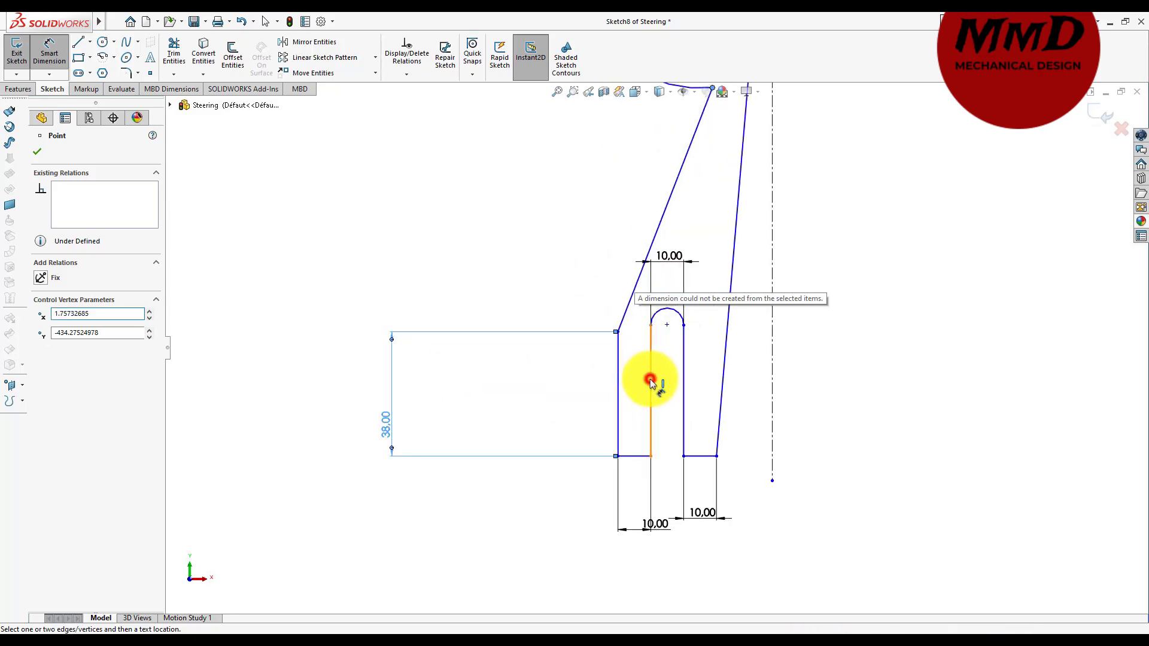
click(653, 375)
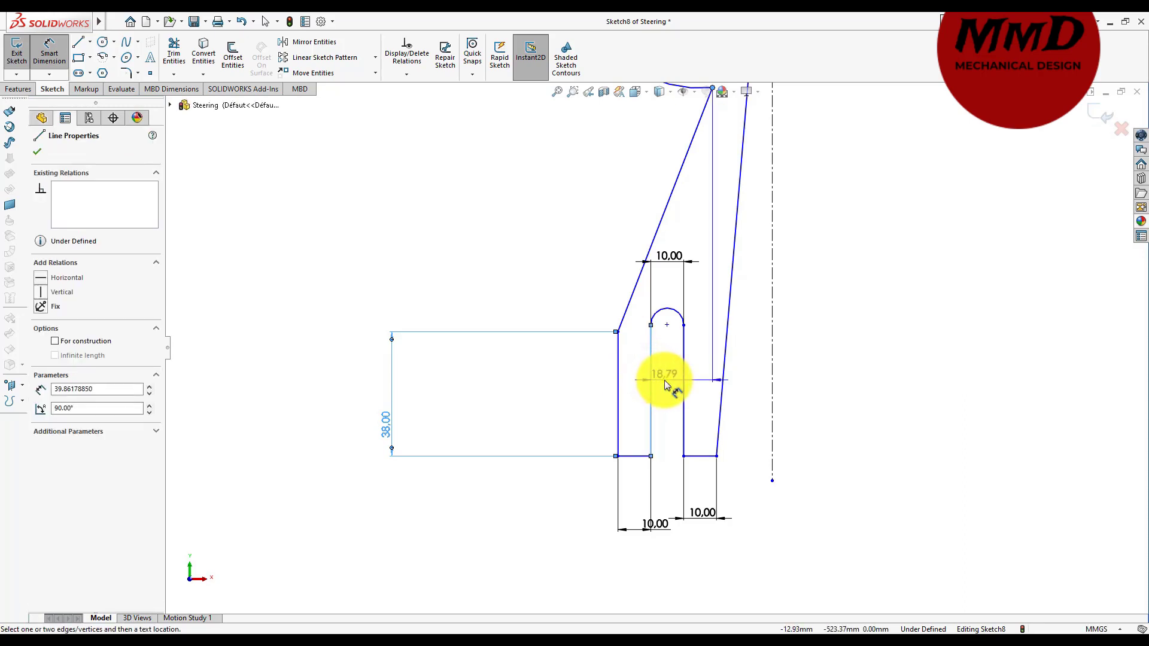
click(664, 386)
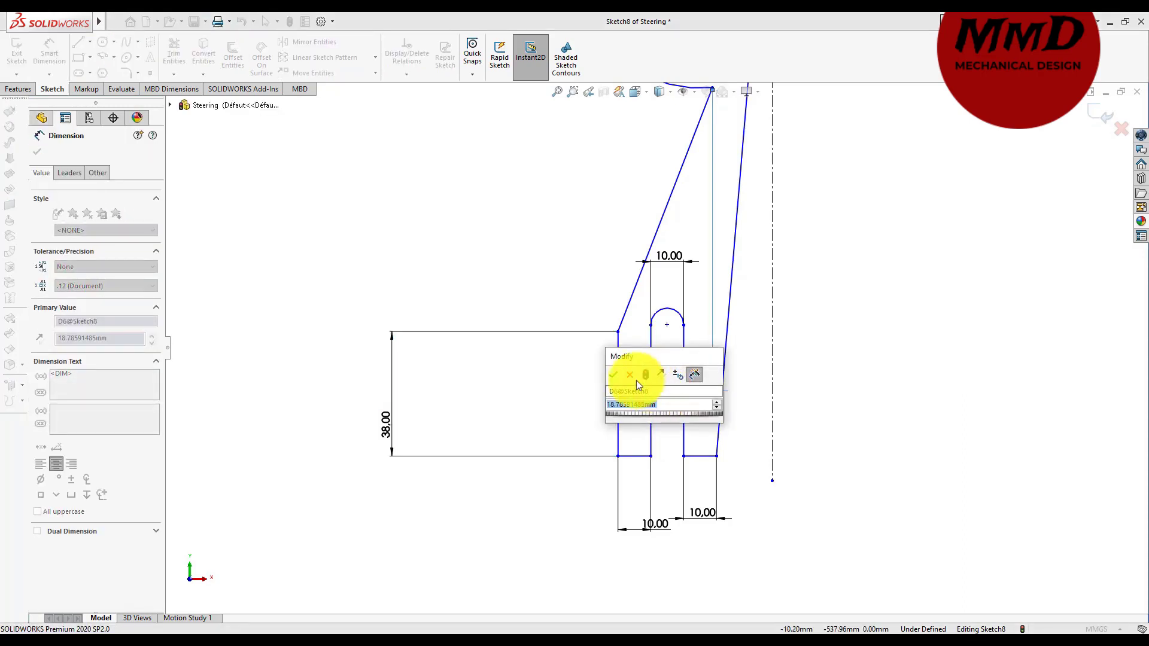
click(631, 379)
key(ctrl+z)
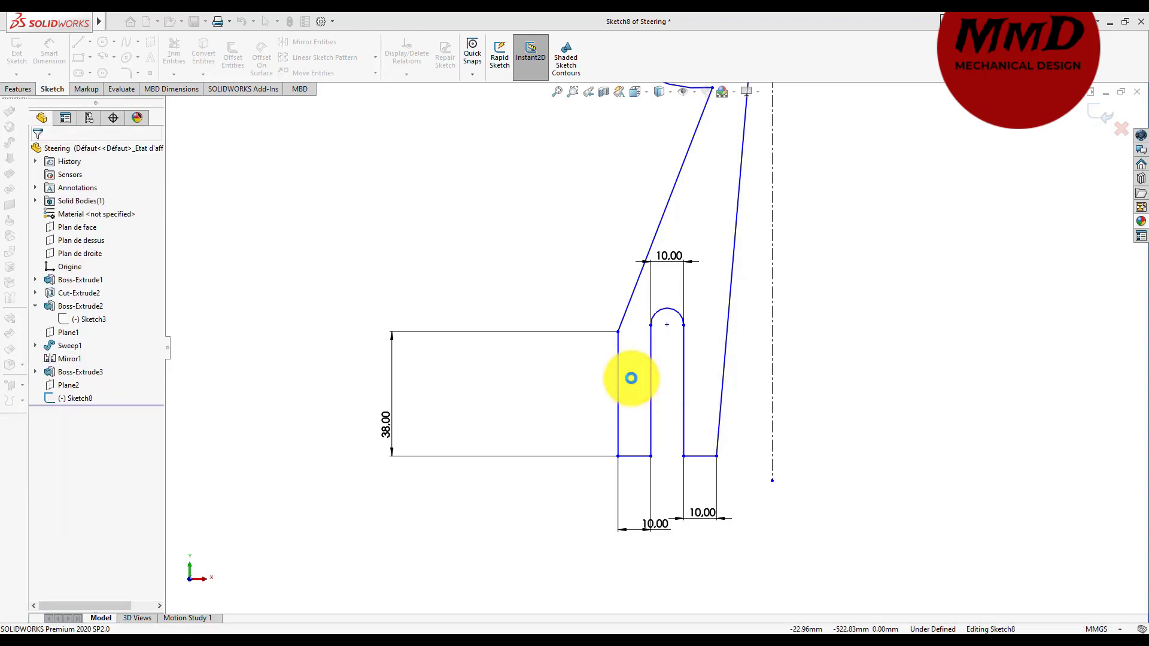
click(540, 382)
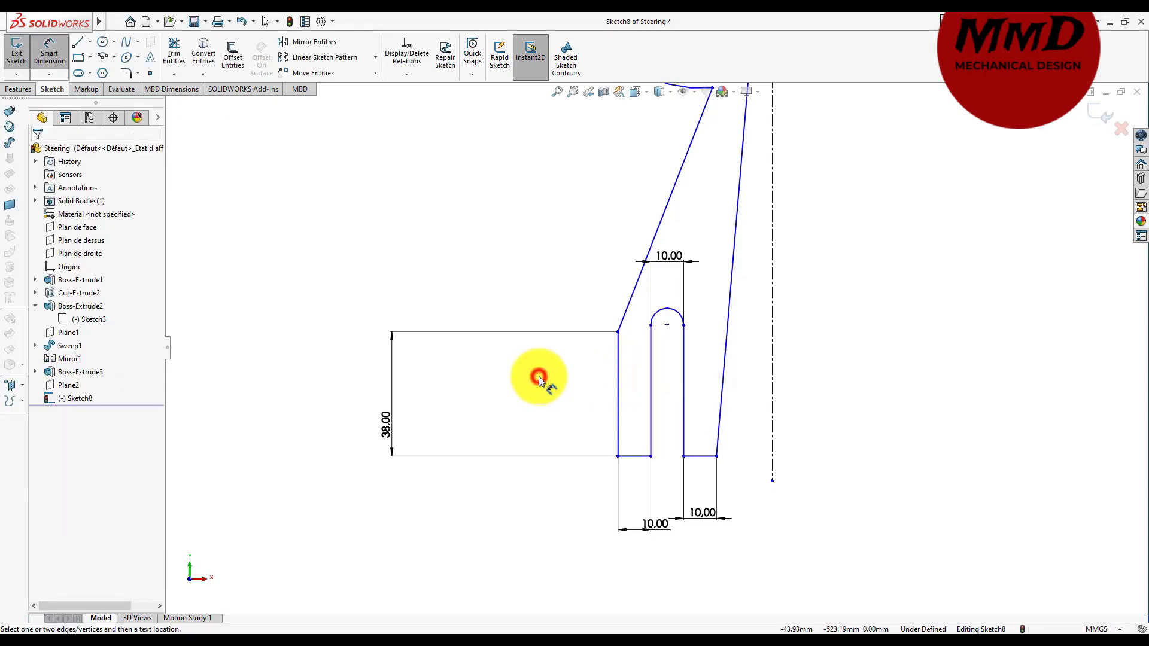
click(647, 375)
click(627, 373)
text(25)
key(Return)
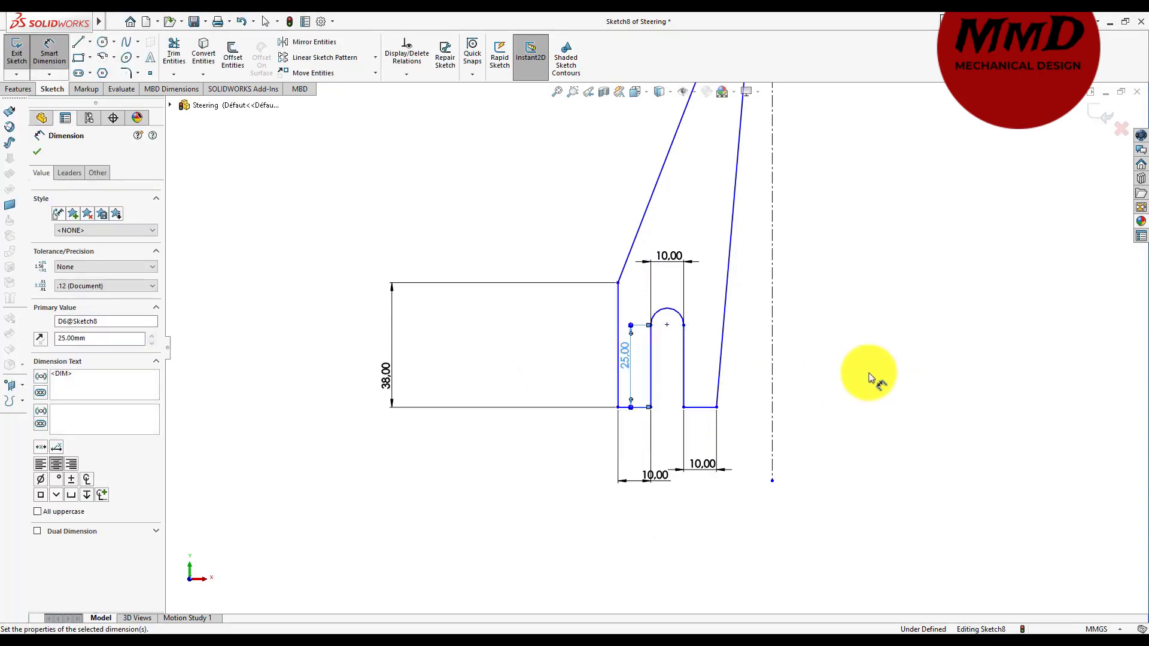
- Give the upper arc at the profile's top a 10 mm radius
scroll(694, 244, up, 2)
scroll(707, 244, up, 2)
scroll(652, 231, up, 2)
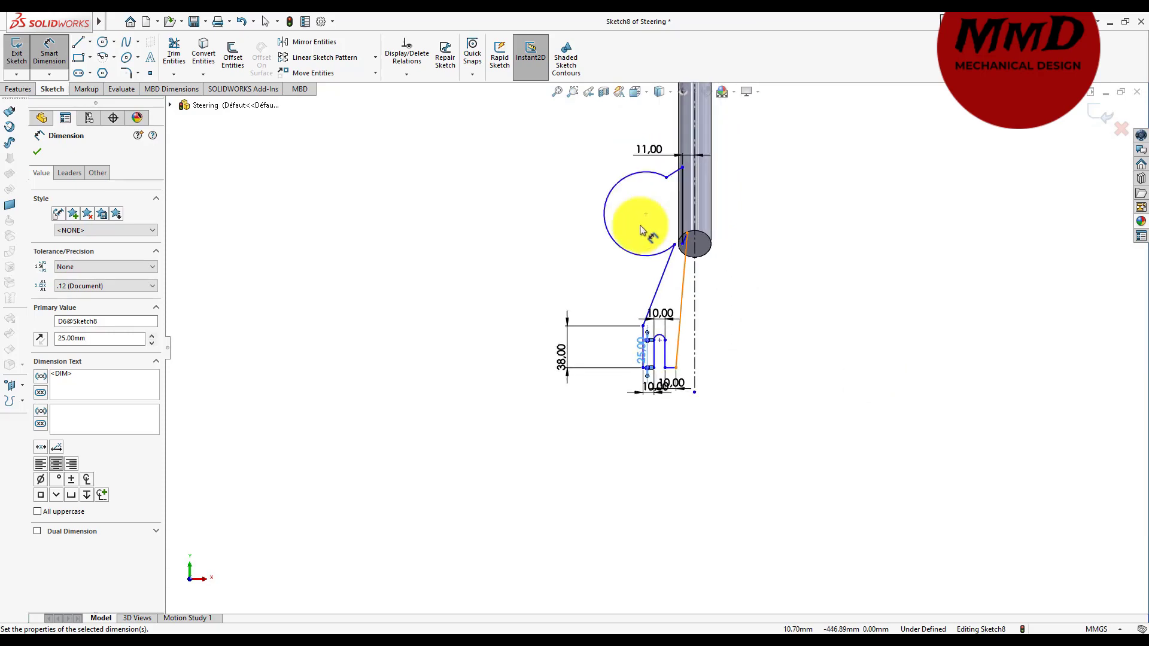
click(607, 206)
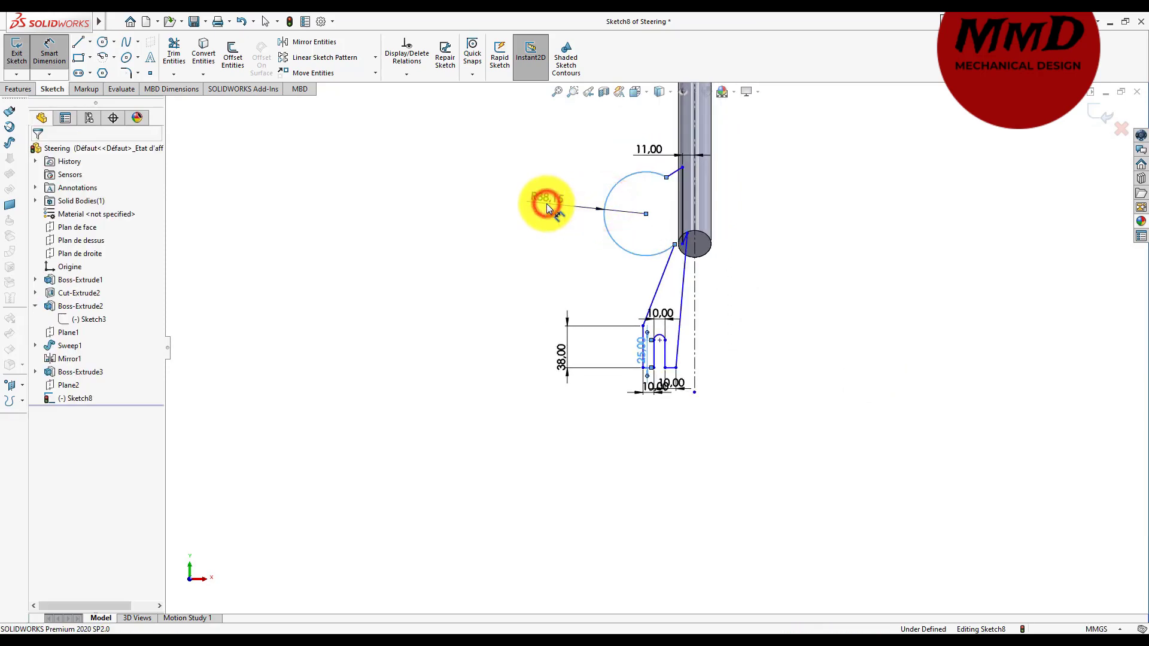
click(547, 204)
text(10)
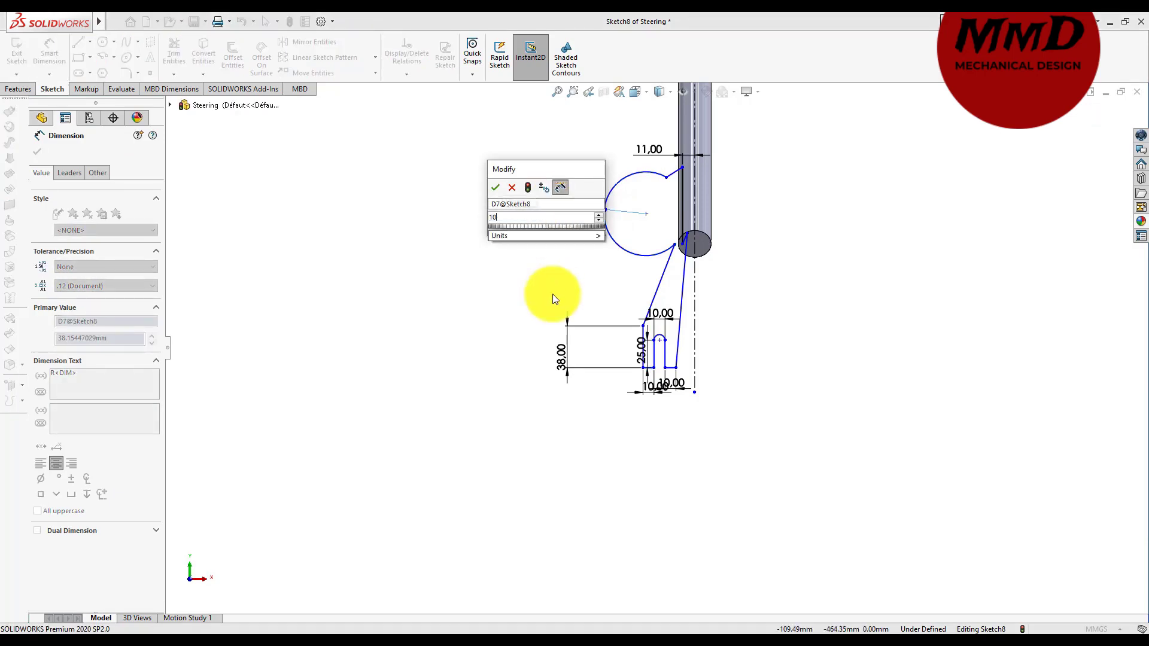
key(Return)
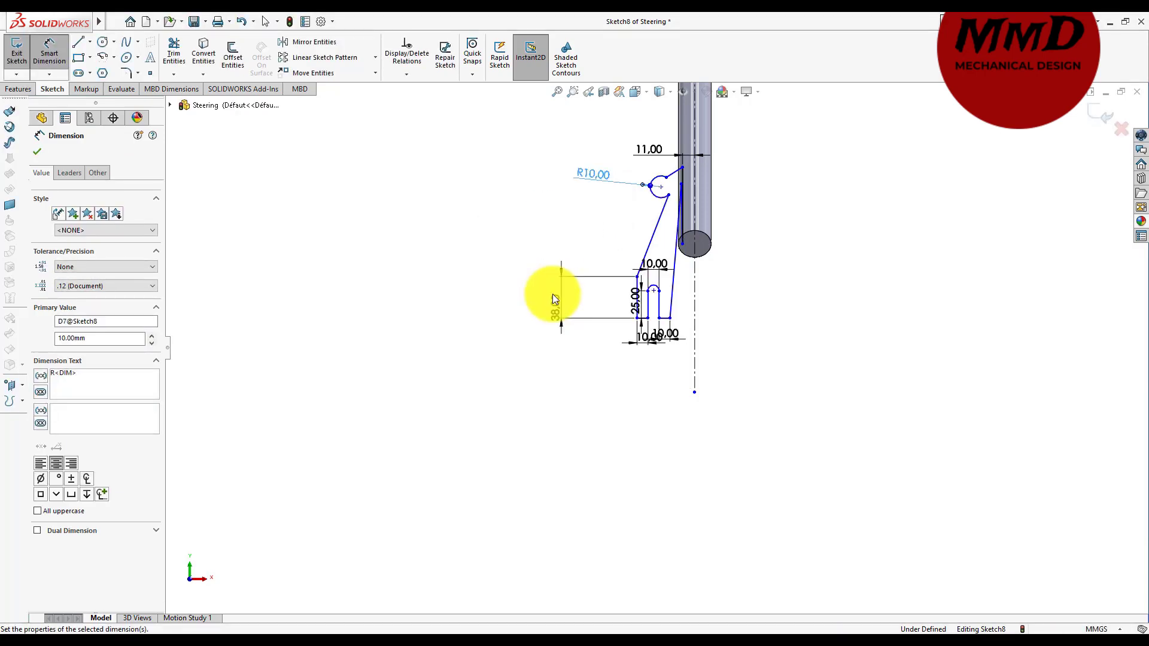
scroll(688, 207, down, 2)
scroll(688, 207, down, 1)
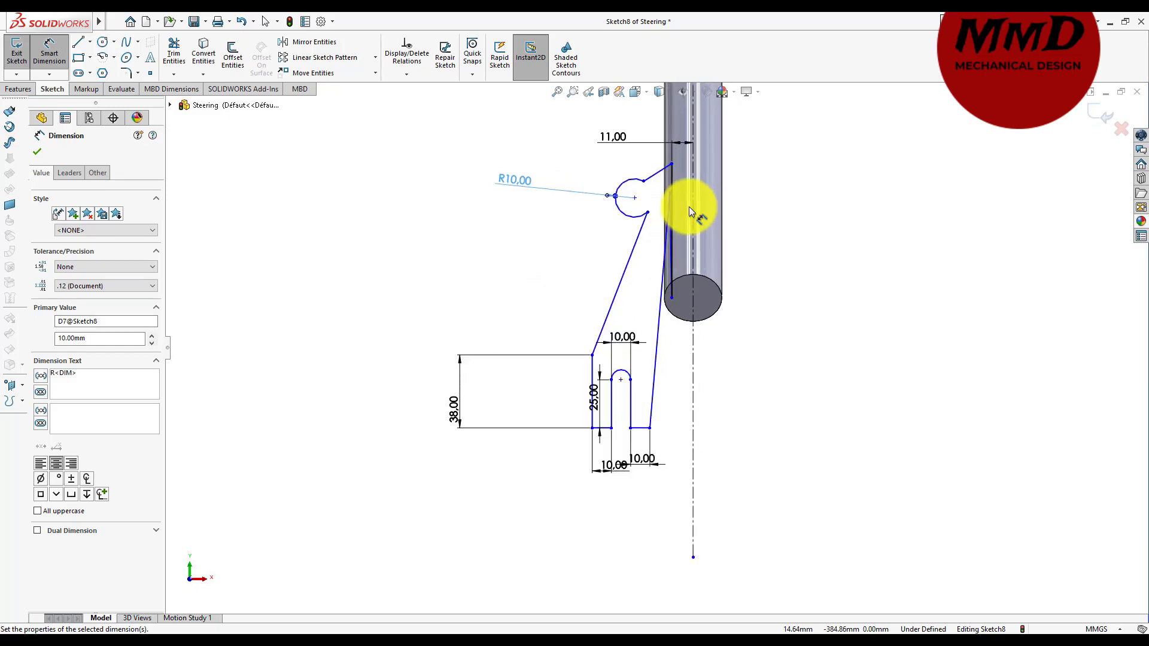
scroll(676, 203, down, 1)
click(665, 199)
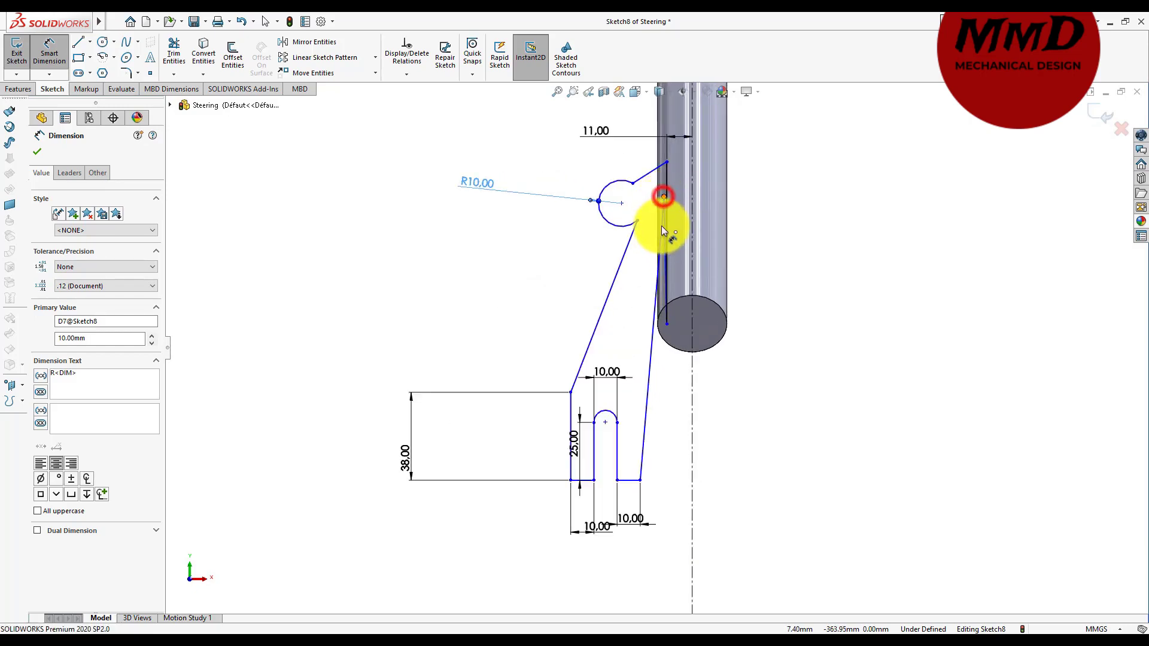
- Drag the inner line's lower endpoint down onto the shaft's circular end face
right_click(852, 316)
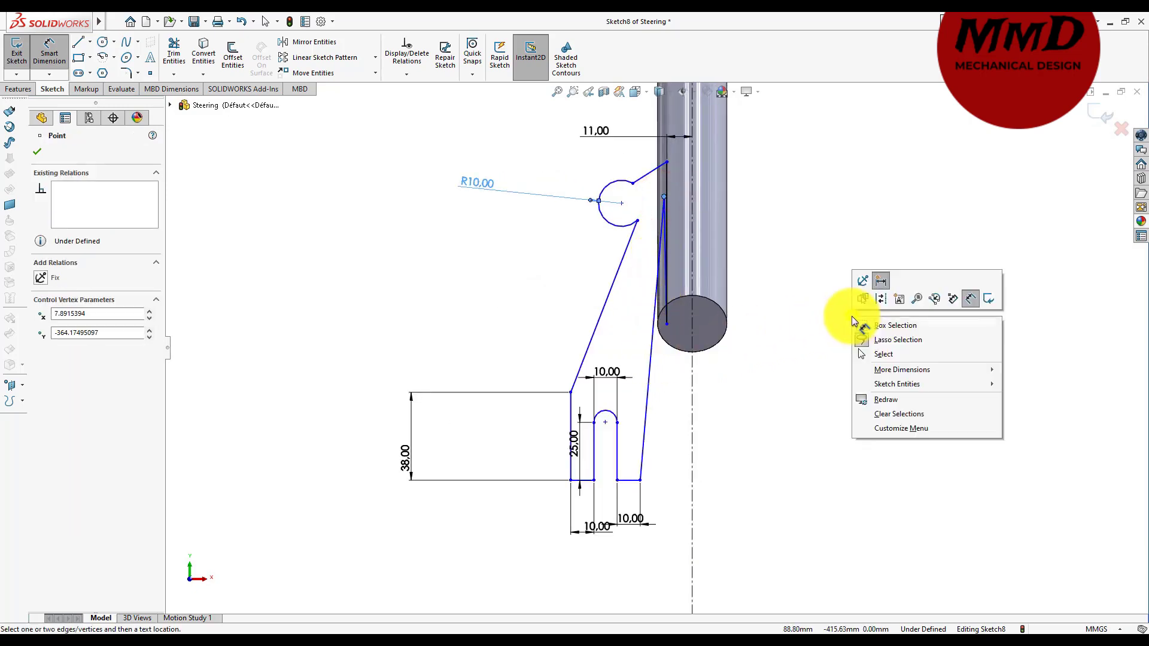
click(897, 354)
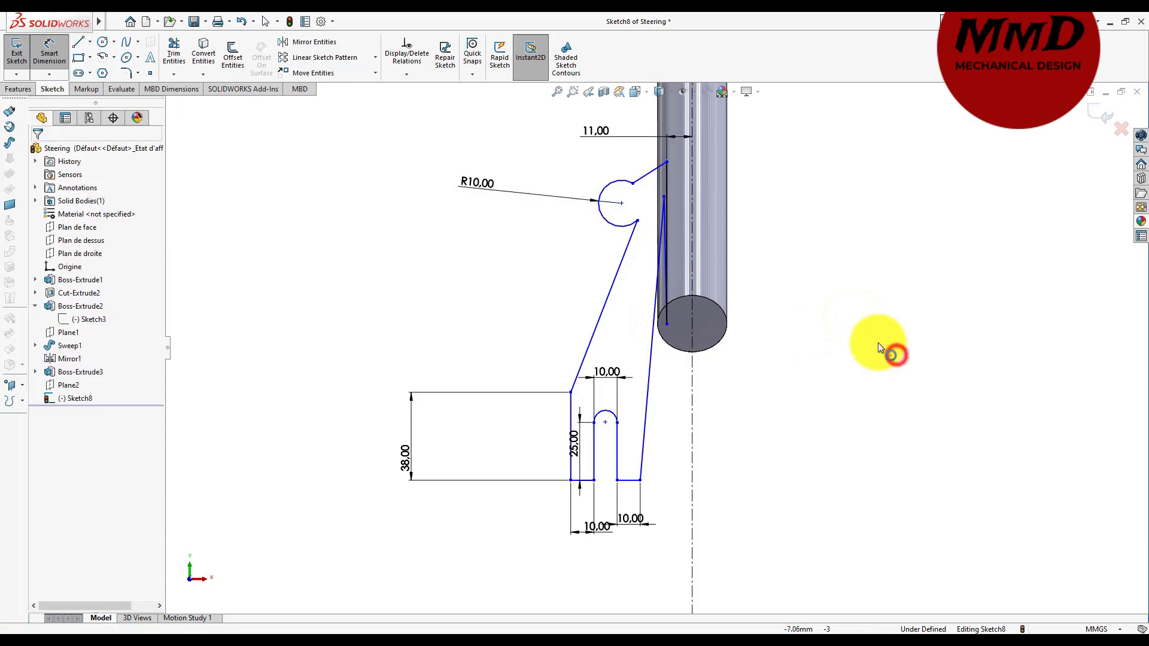
click(663, 199)
drag(664, 232, 662, 254)
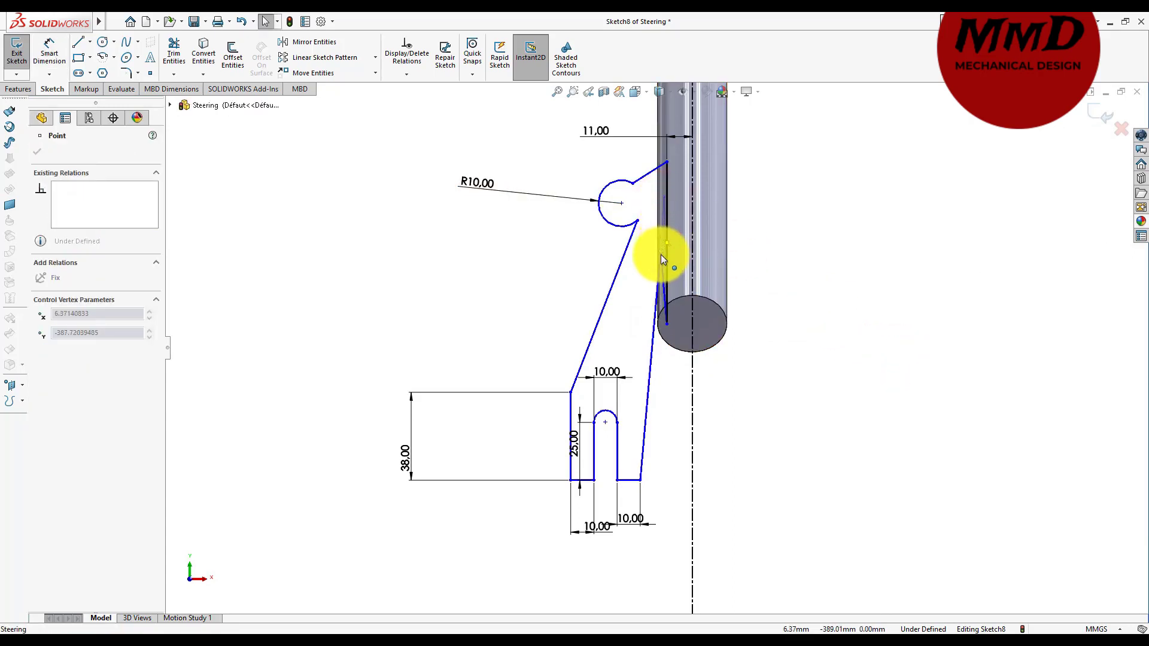
drag(656, 304, 663, 330)
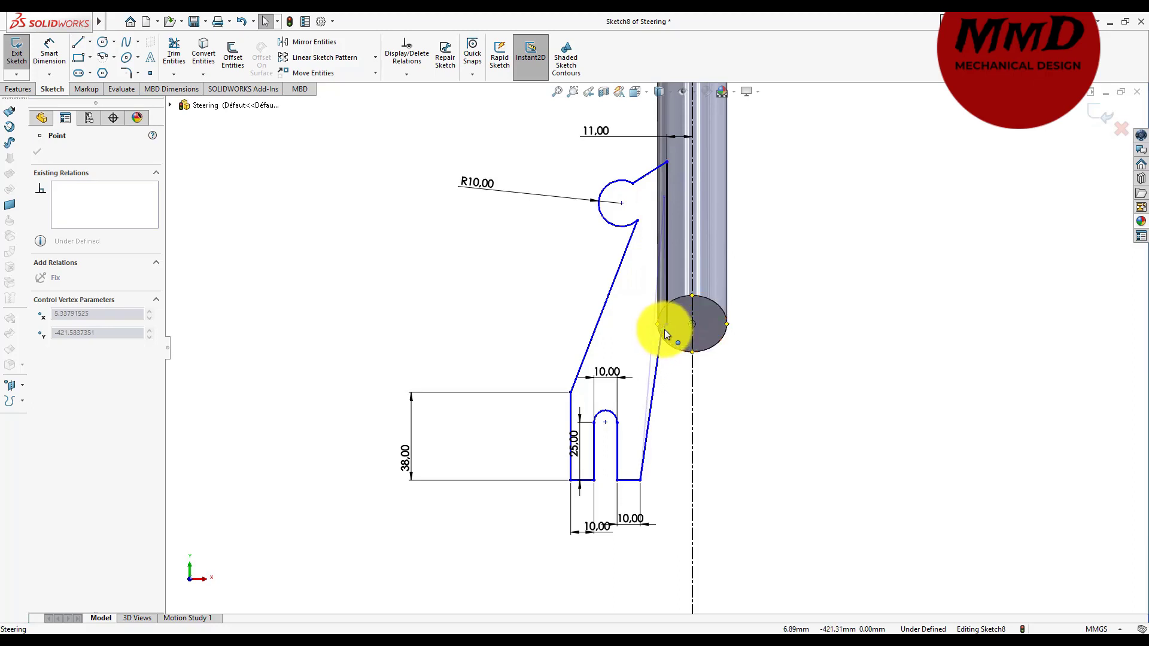
- Shift that endpoint slightly inward to form a short kink at the shaft end
scroll(662, 333, down, 1)
scroll(662, 330, down, 3)
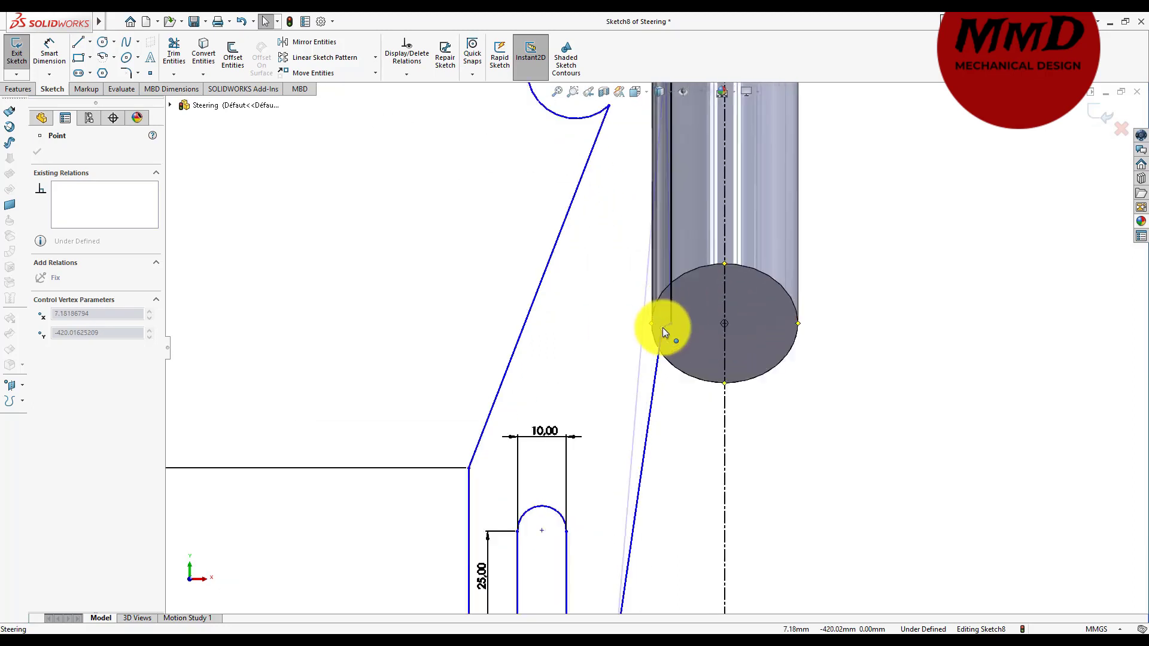
click(662, 328)
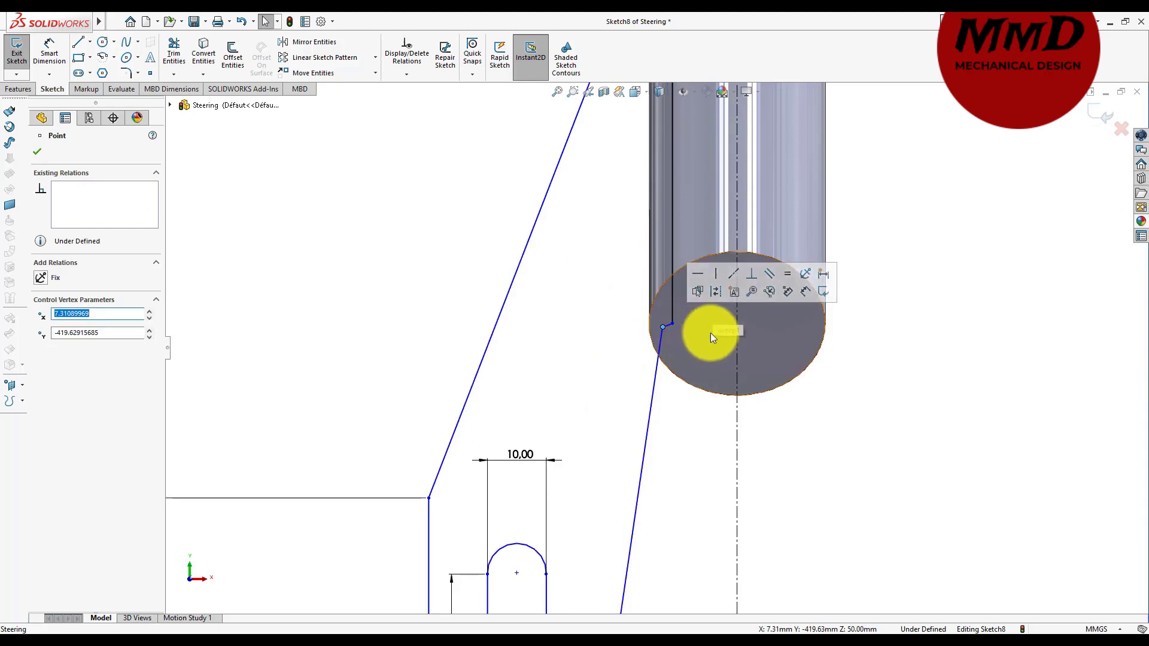
scroll(710, 333, down, 1)
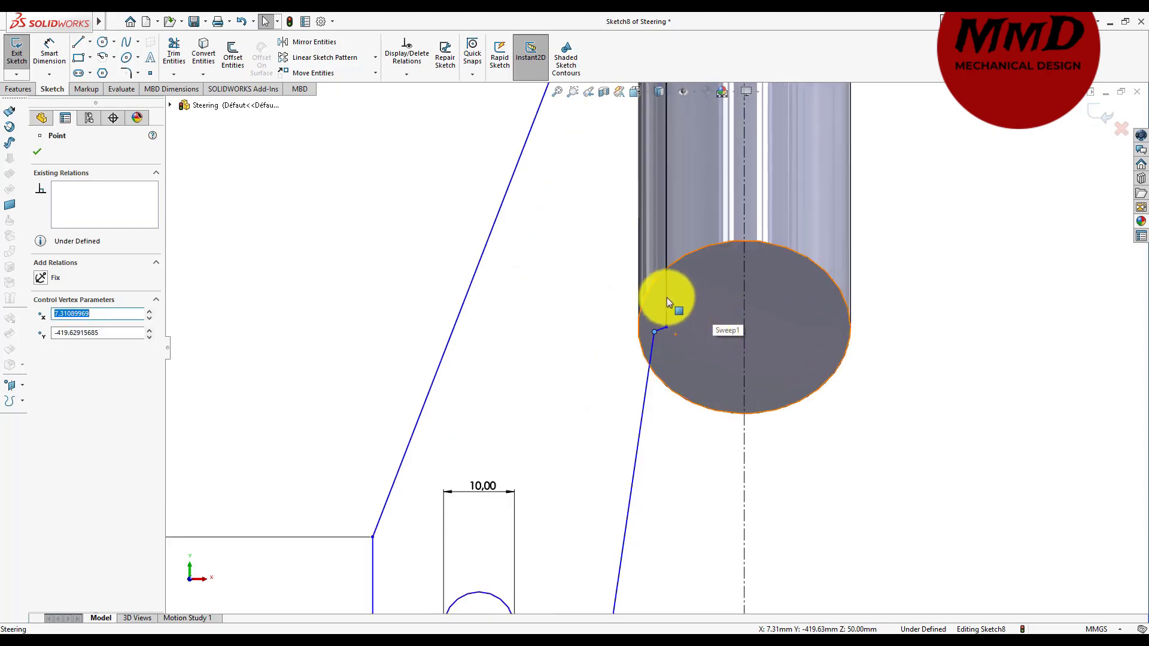
scroll(663, 302, up, 3)
scroll(664, 303, up, 2)
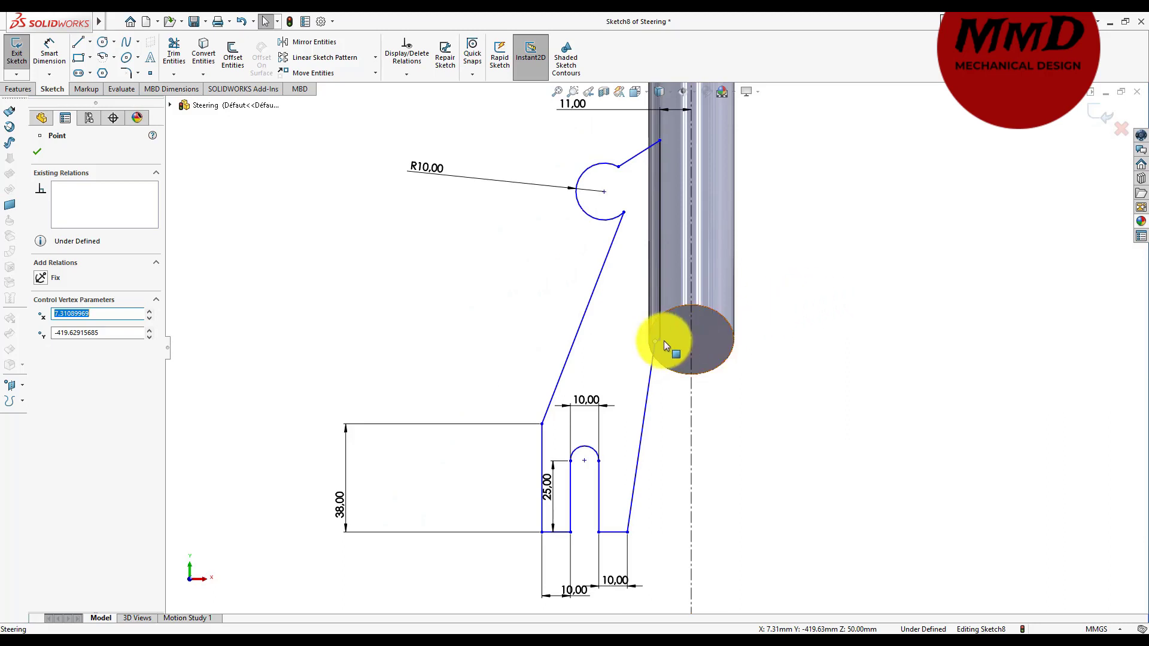
scroll(664, 344, down, 2)
scroll(664, 343, down, 3)
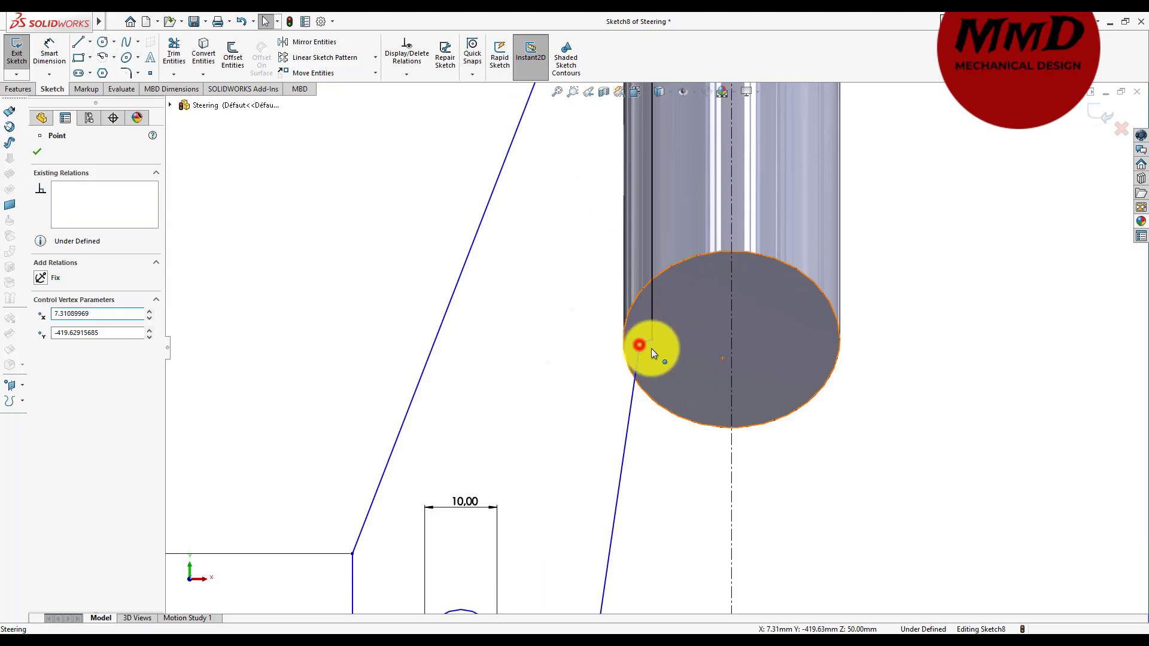
drag(652, 349, 669, 352)
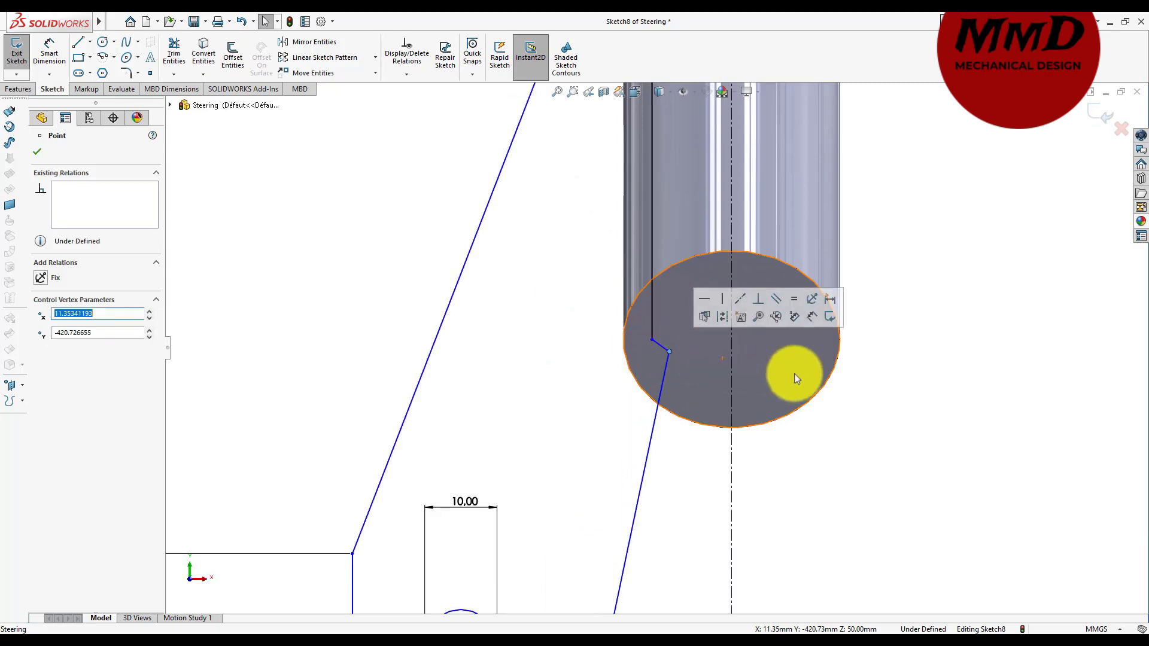
click(967, 403)
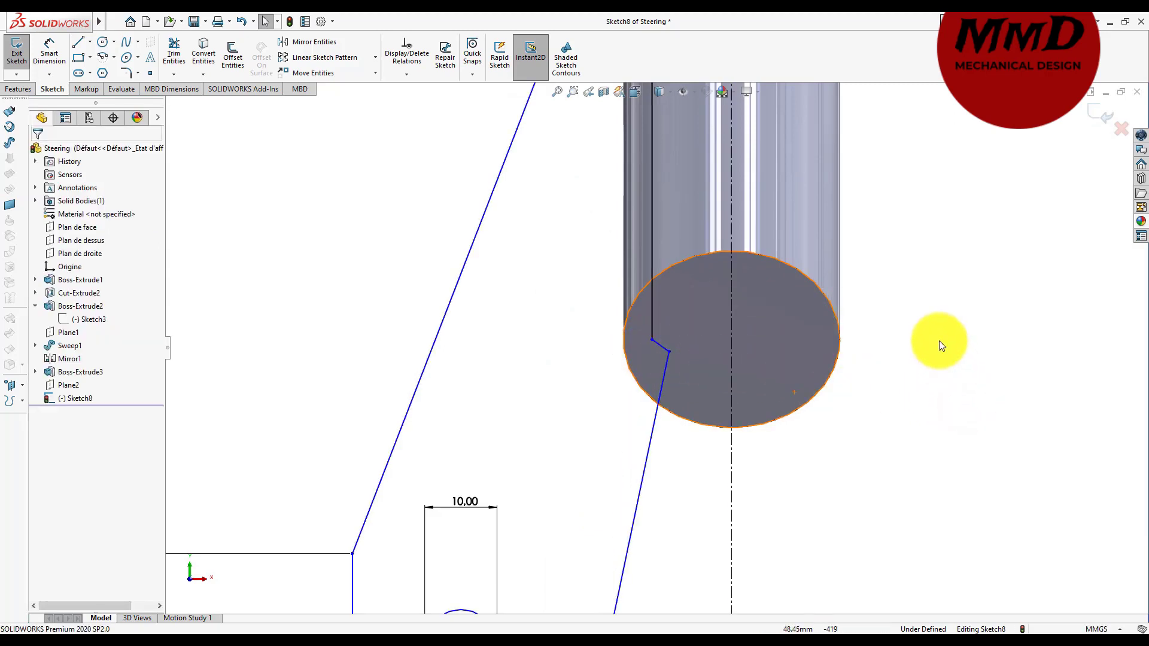
right_drag(941, 346, 937, 275)
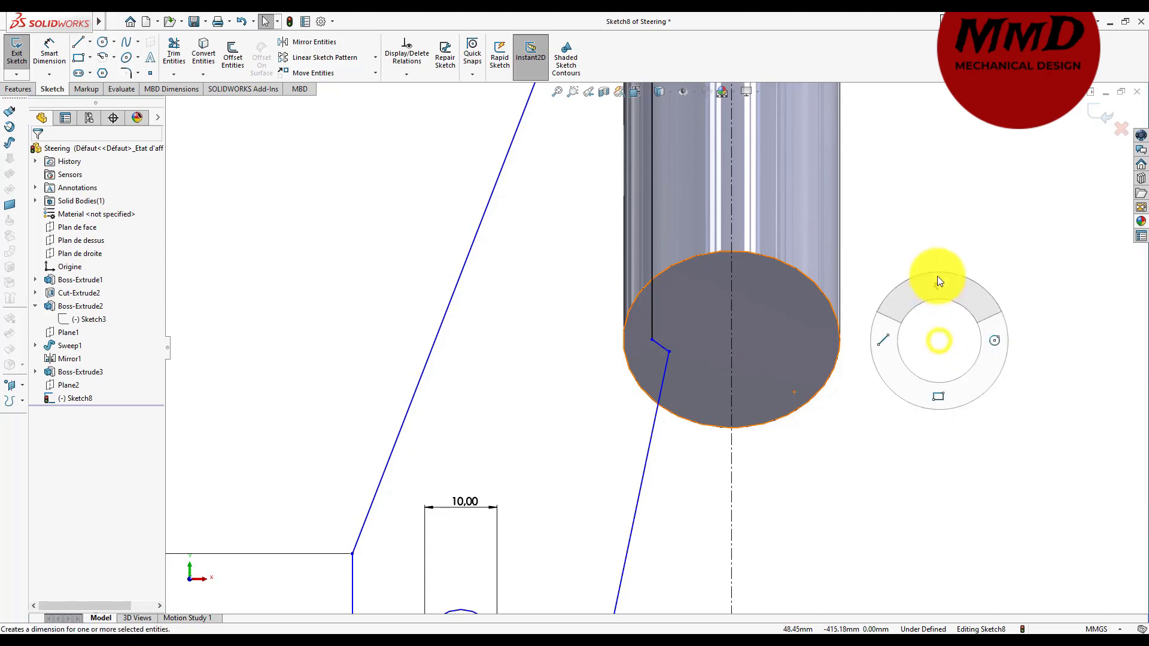
- Dimension the angle between the two kink lines at 115°
click(651, 316)
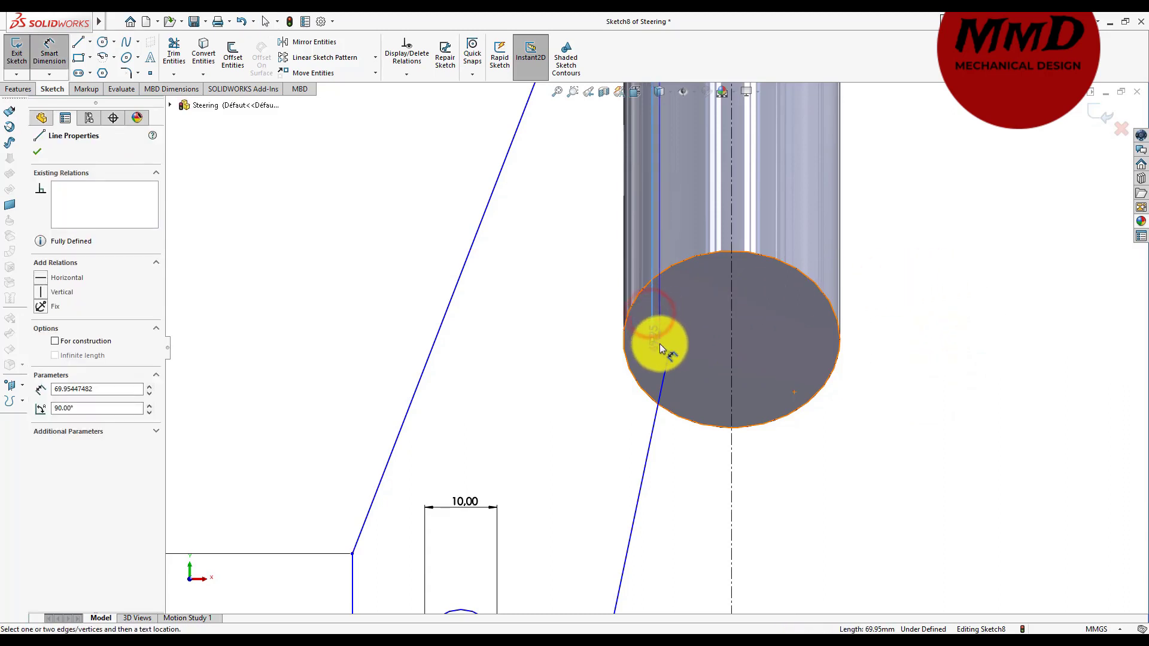
click(660, 344)
click(671, 324)
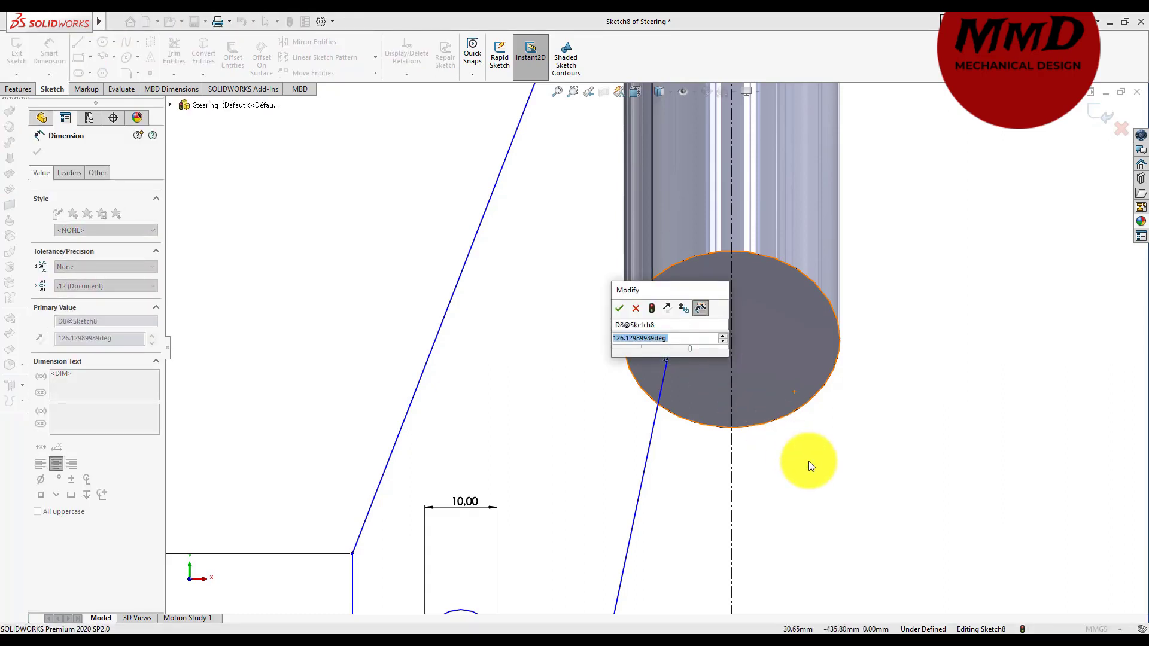
text(115)
key(Return)
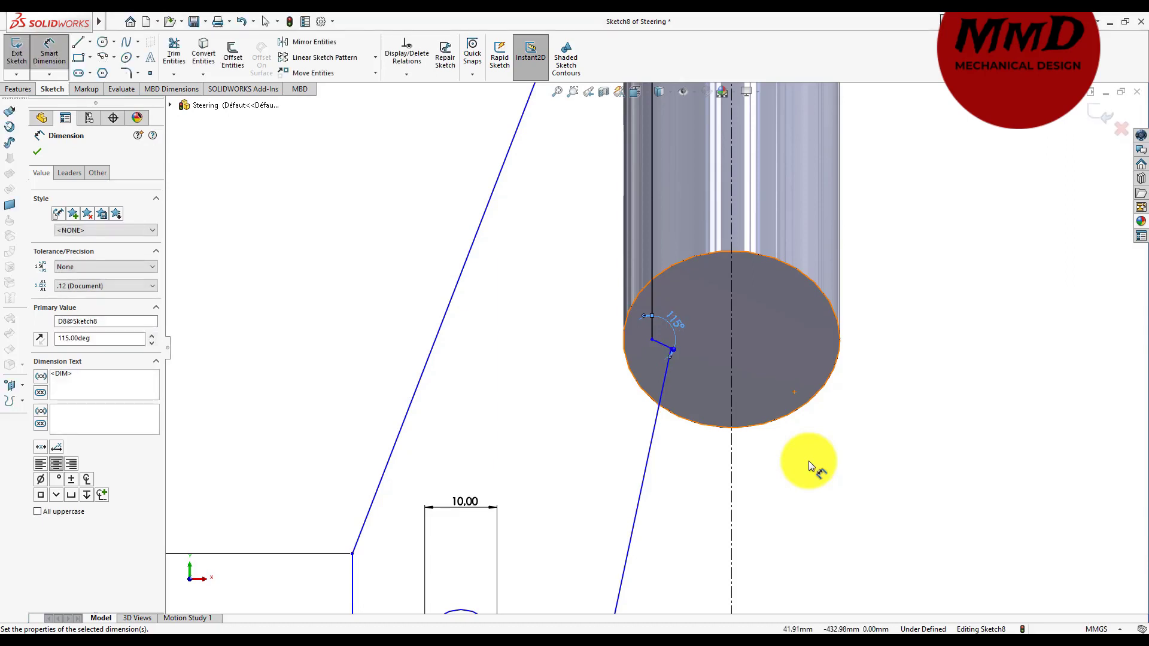
click(674, 461)
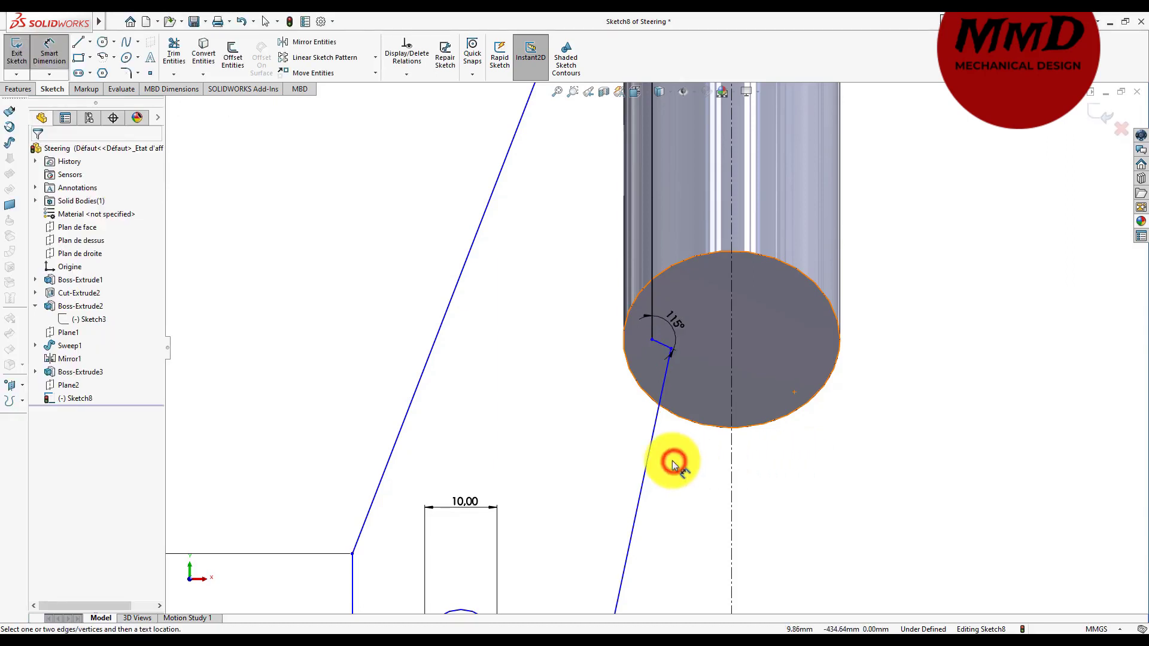
click(654, 456)
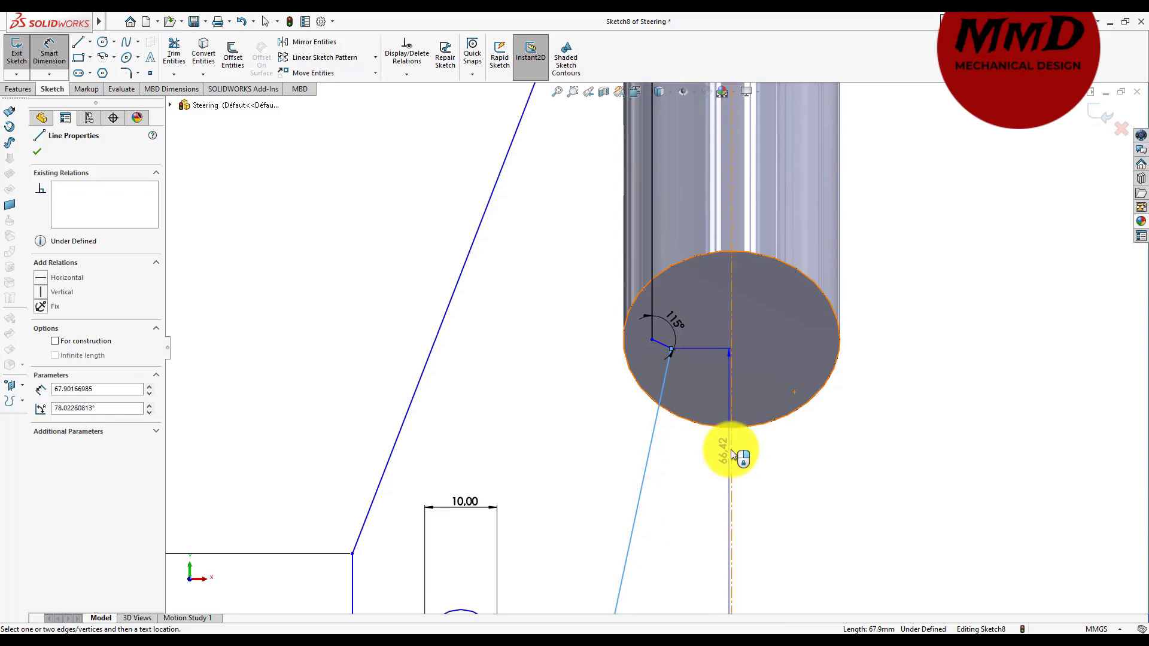
click(732, 452)
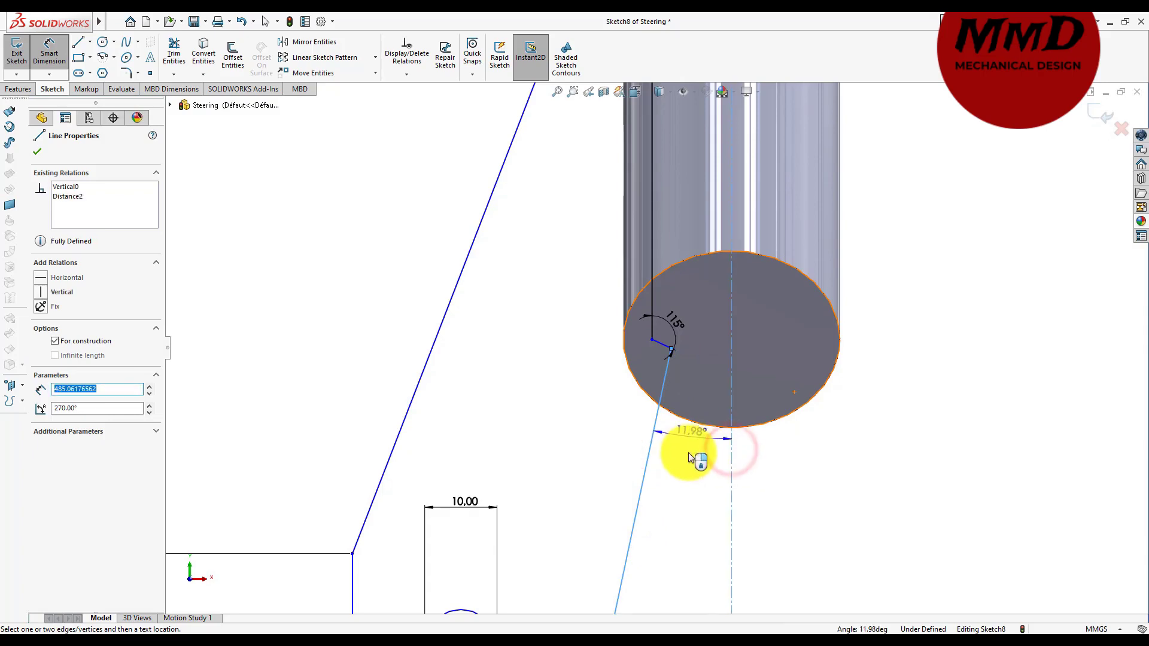
click(688, 454)
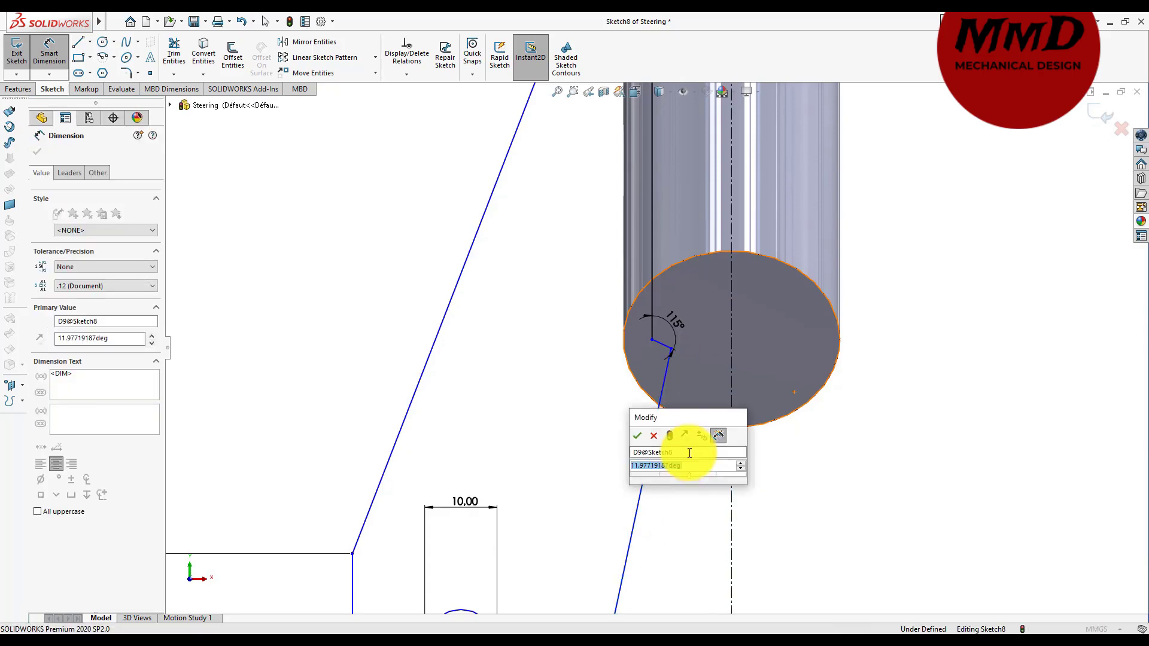
click(654, 436)
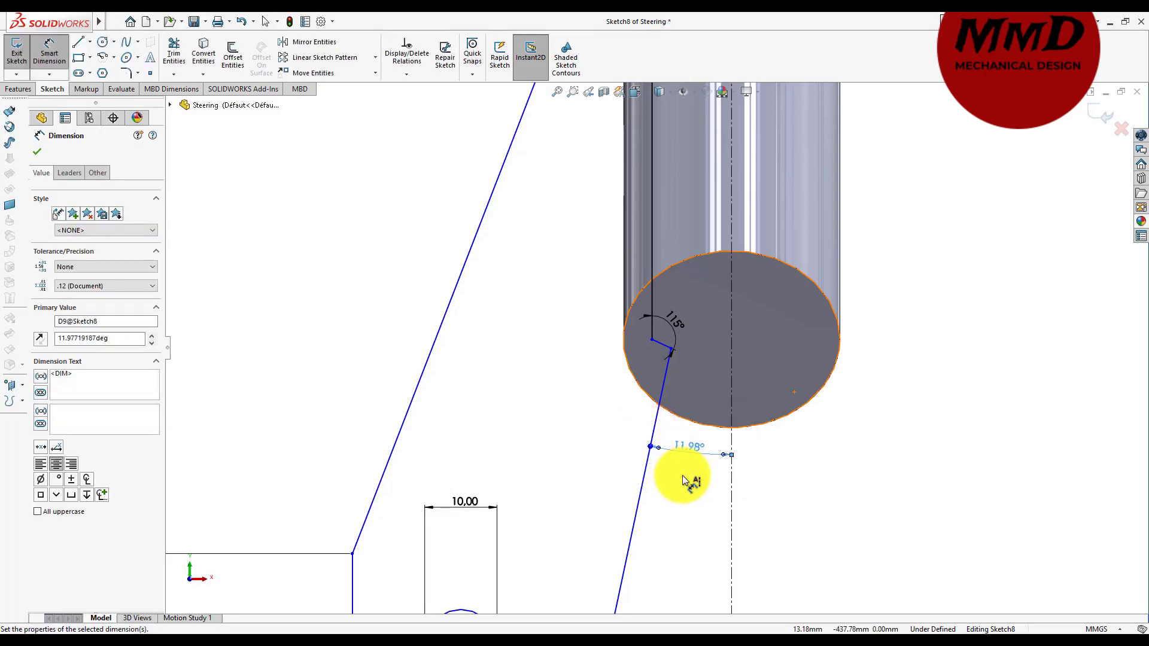
key(Escape)
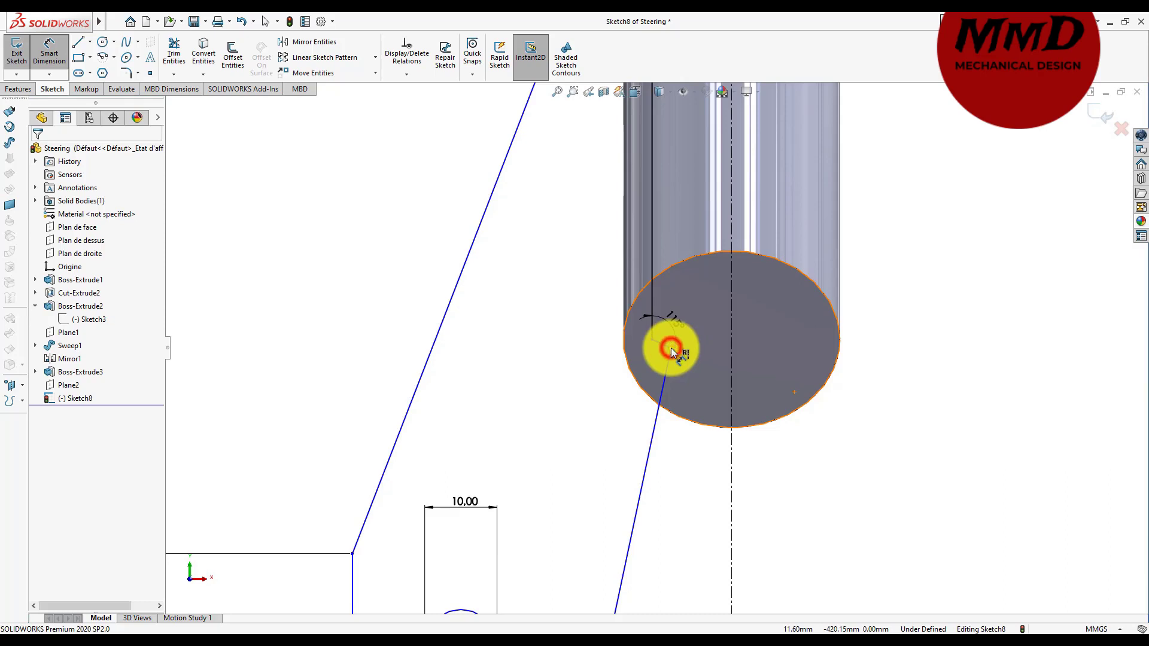
- Set the kink's lower corner 3 mm from the centreline and fit the sketch in view
click(671, 349)
click(700, 477)
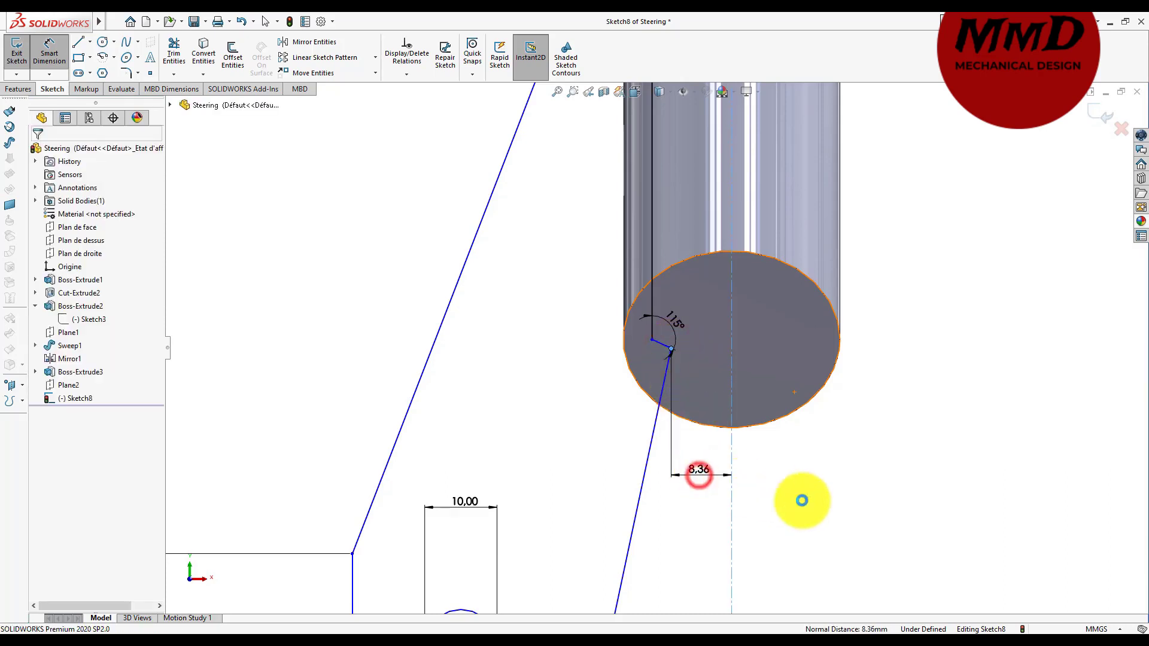
text(3)
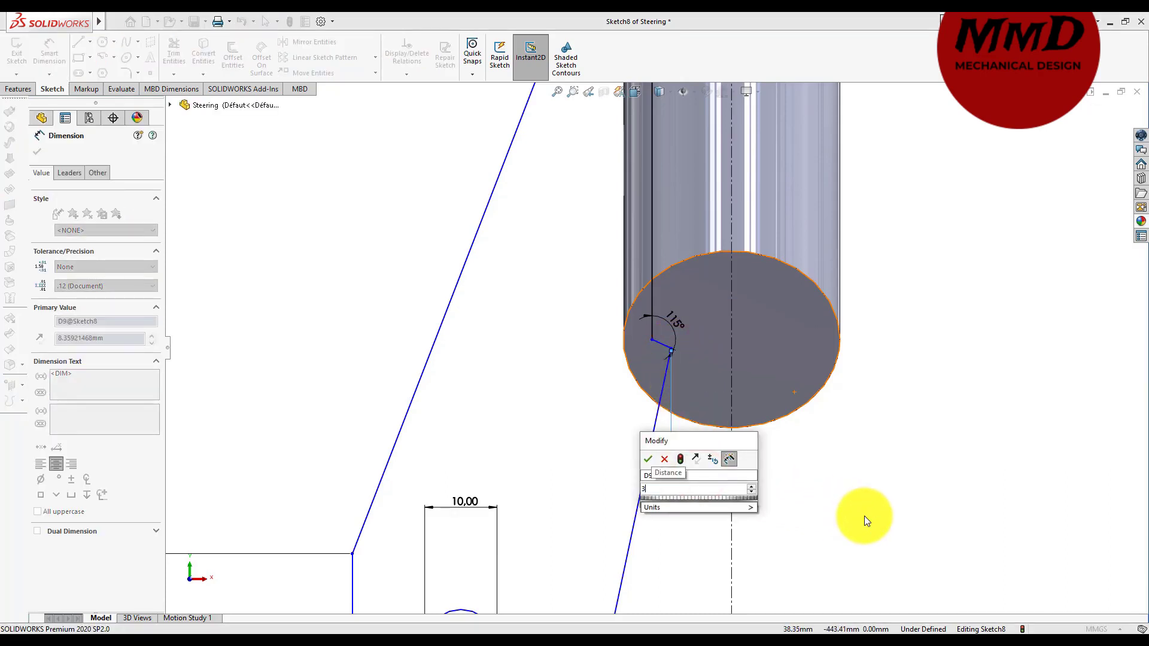
key(Return)
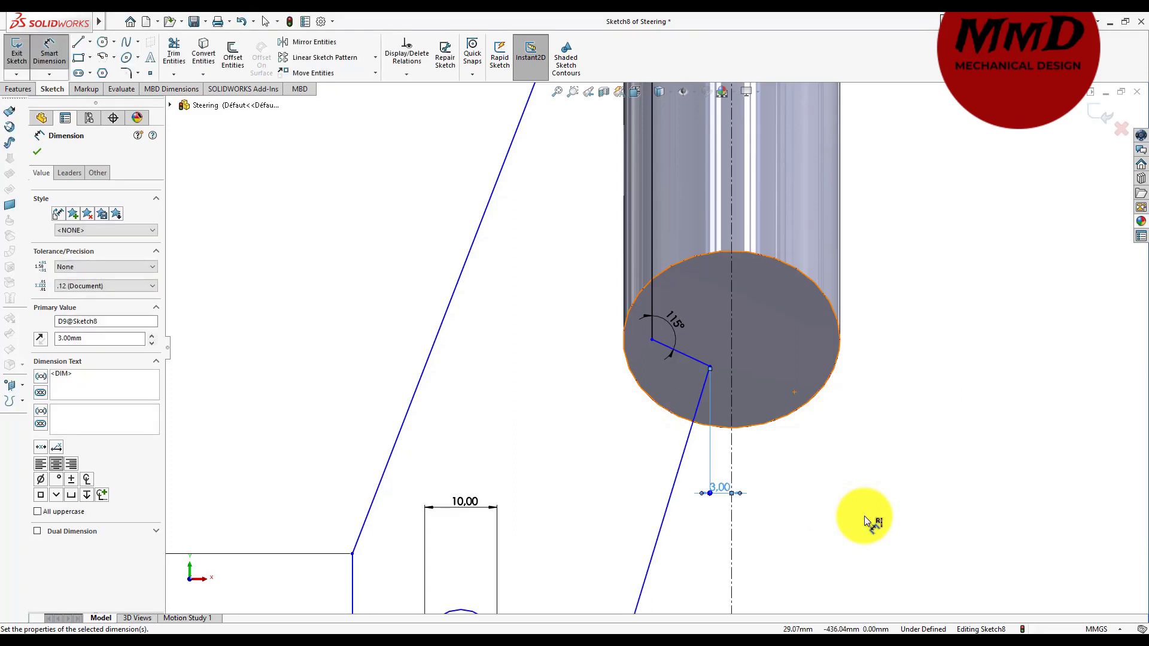
key(f)
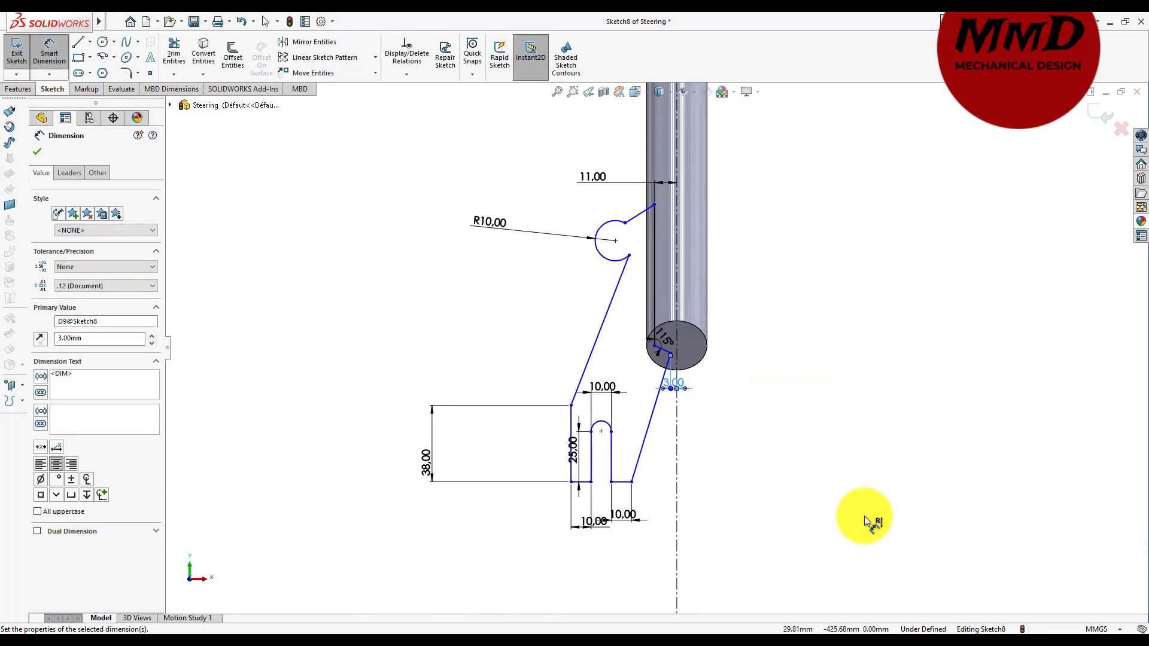
right_click(569, 259)
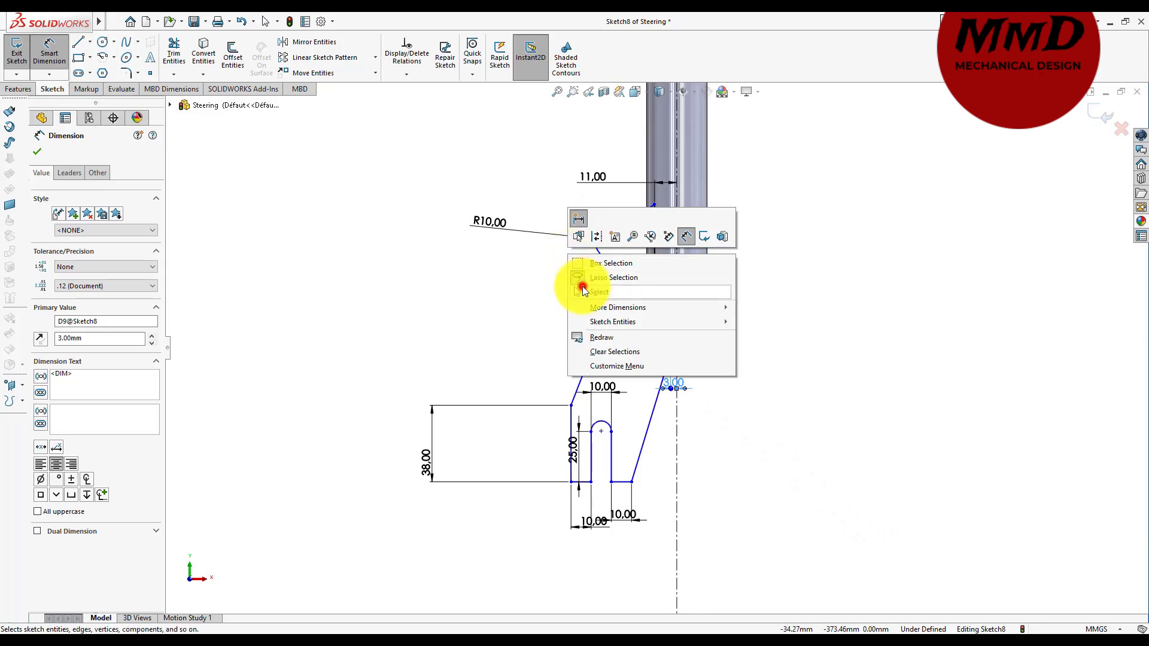
click(583, 290)
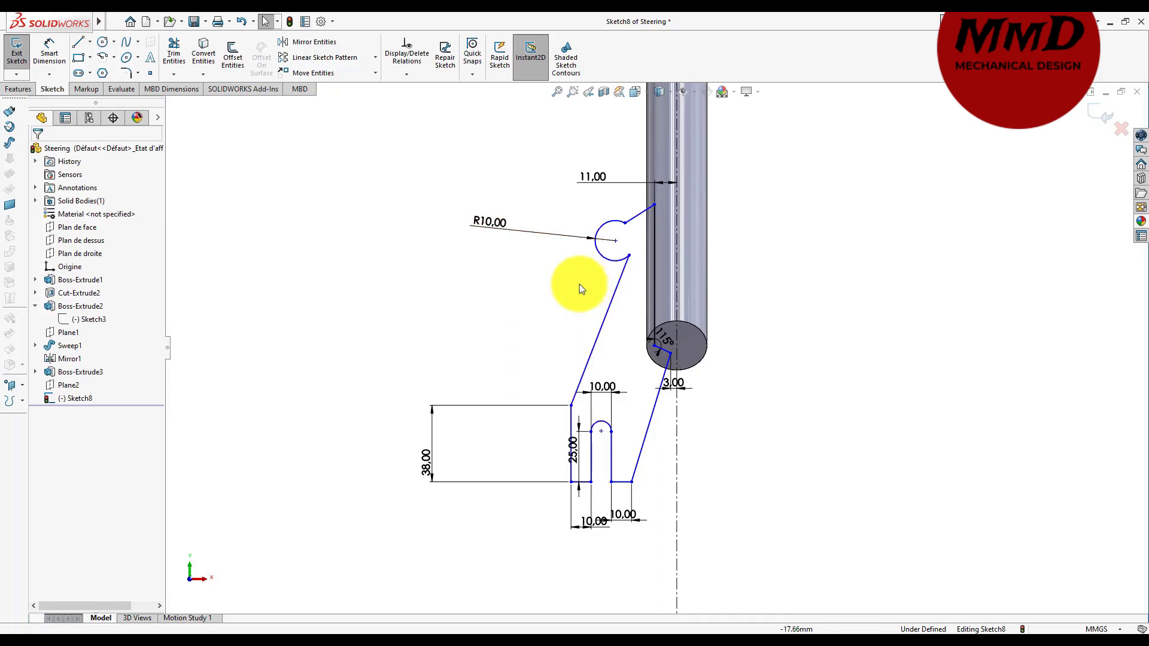
- Change the R10 arc radius at the fork leg's top to 2 mm
click(491, 221)
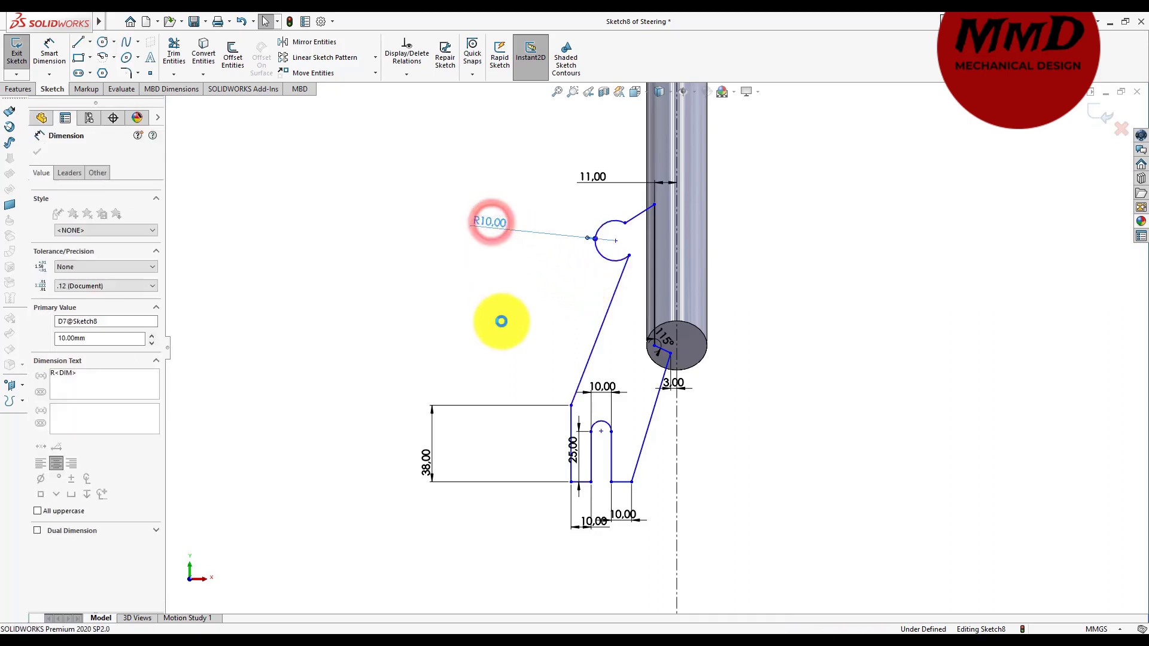
text(2)
key(Return)
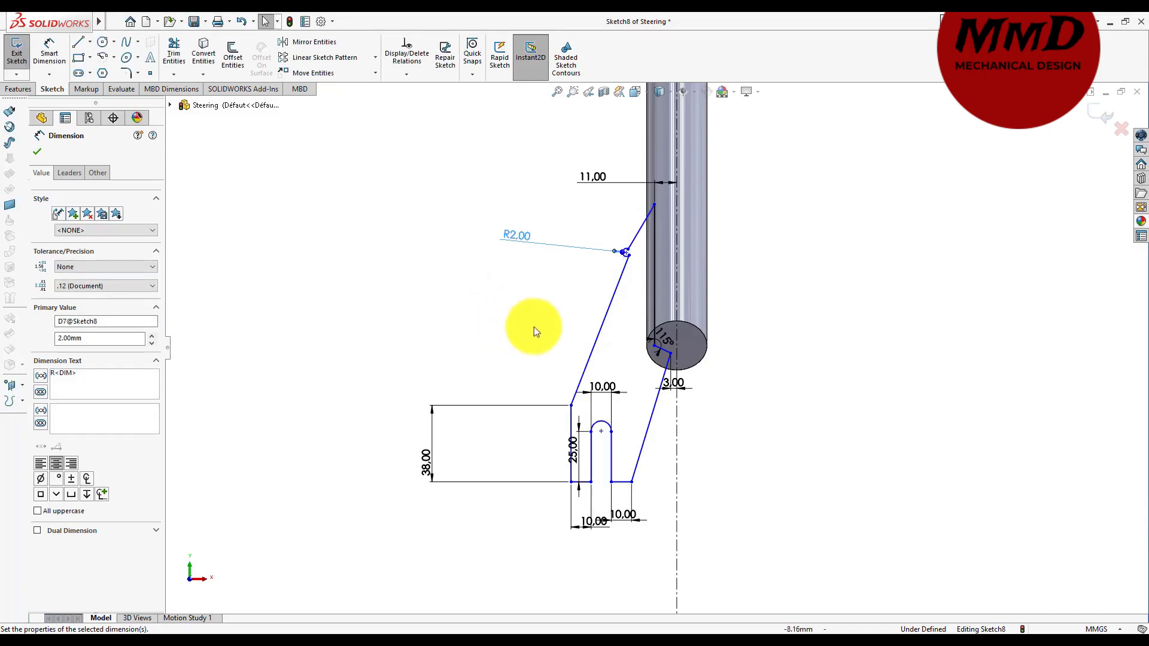
click(558, 330)
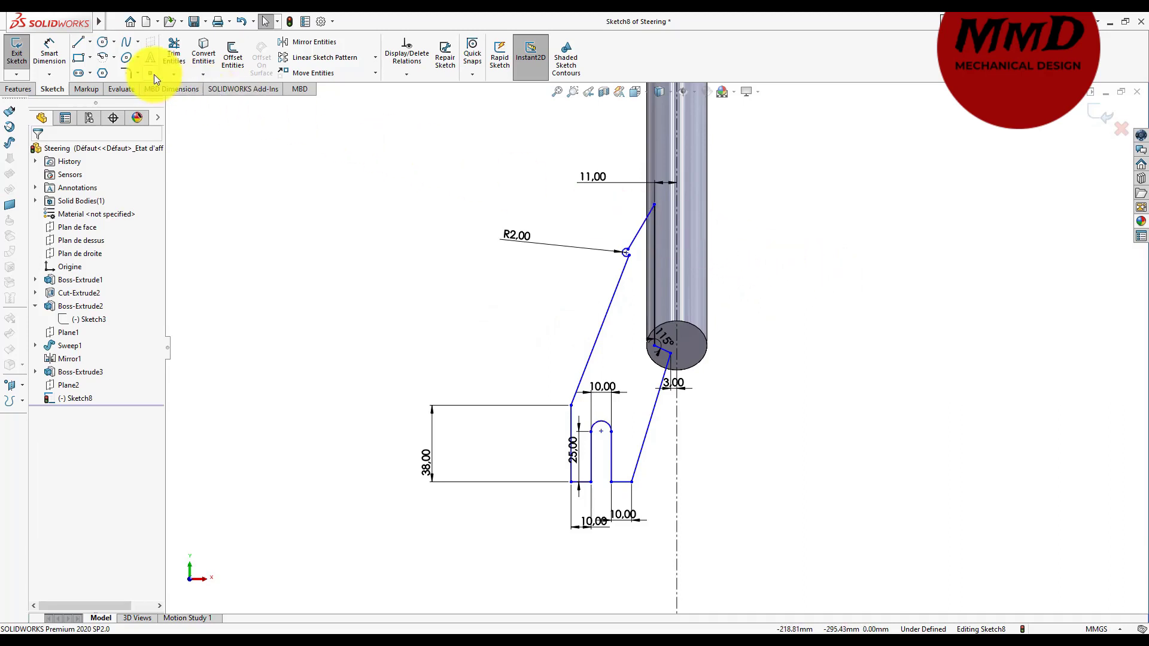
ctrl+middle_drag(567, 253, 550, 249)
scroll(665, 347, down, 1)
scroll(665, 347, down, 1)
scroll(665, 347, down, 1)
scroll(664, 346, down, 1)
scroll(664, 347, down, 1)
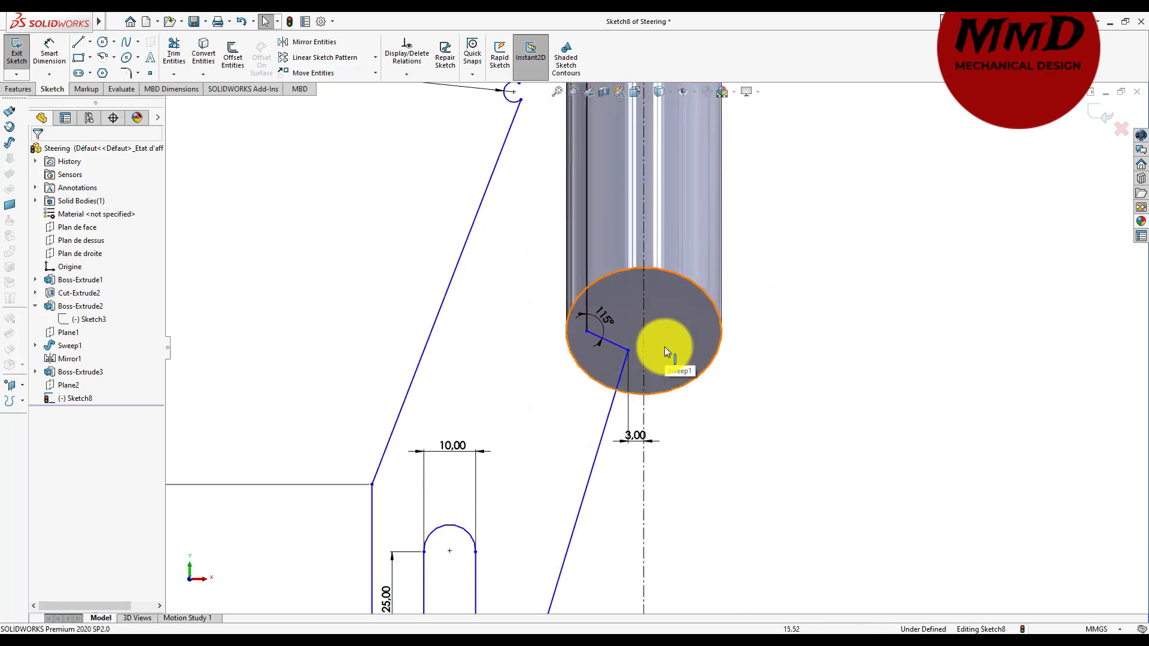
- Draw a horizontal centreline across the cylinder's circular end face
click(89, 43)
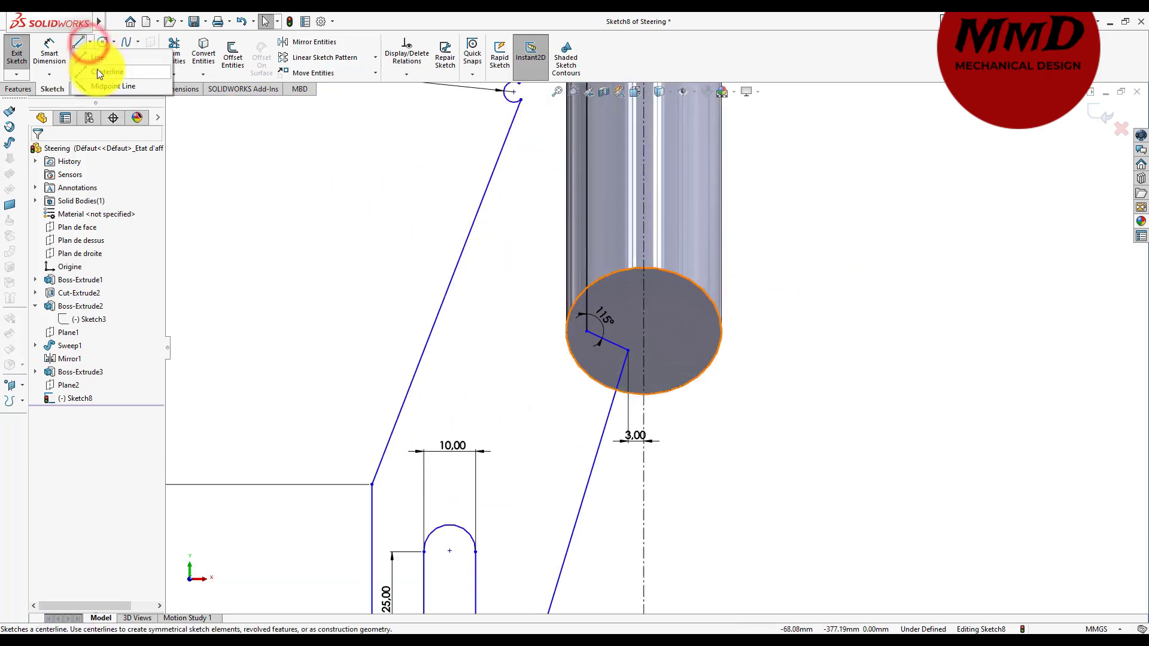
click(100, 70)
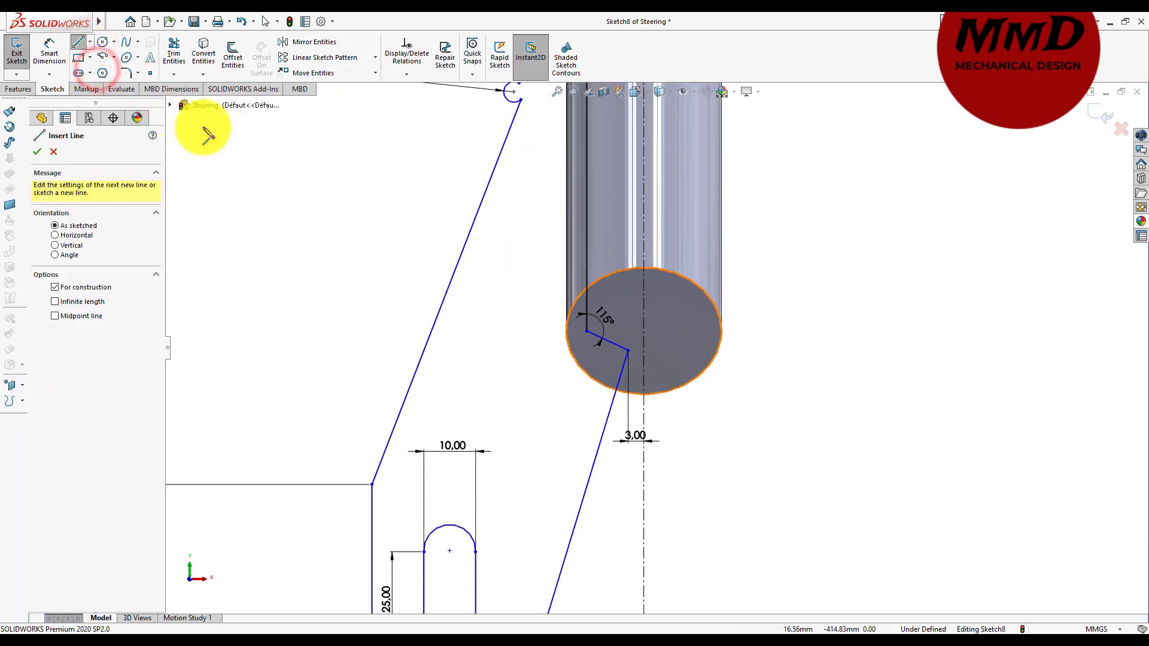
scroll(574, 332, down, 2)
click(574, 333)
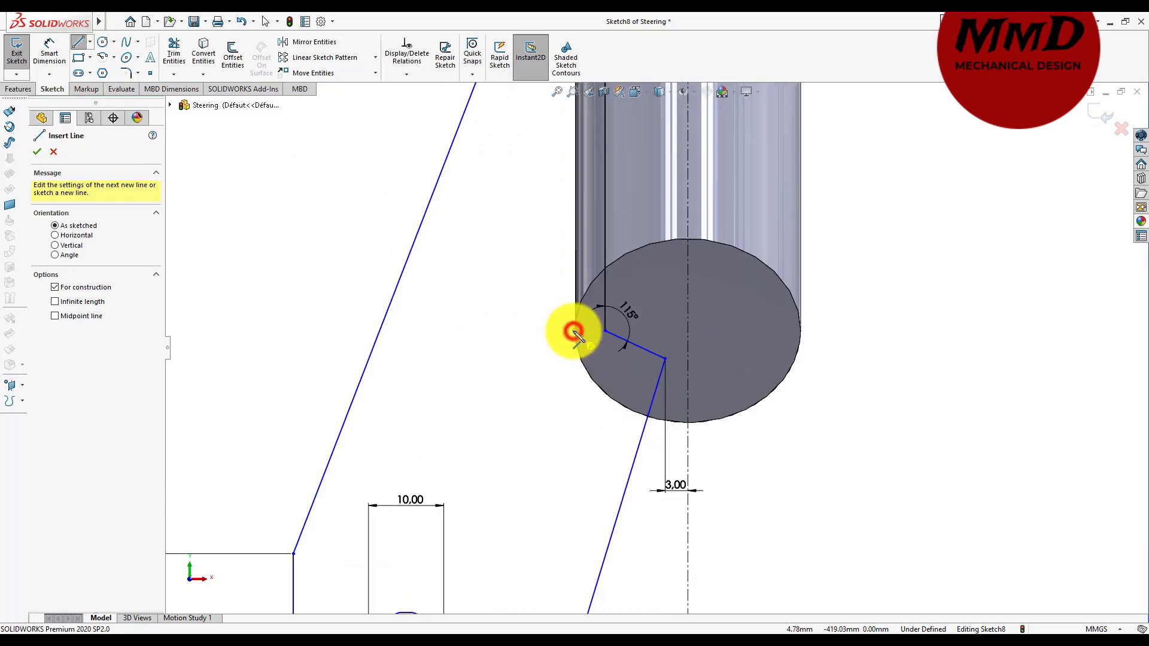
click(802, 330)
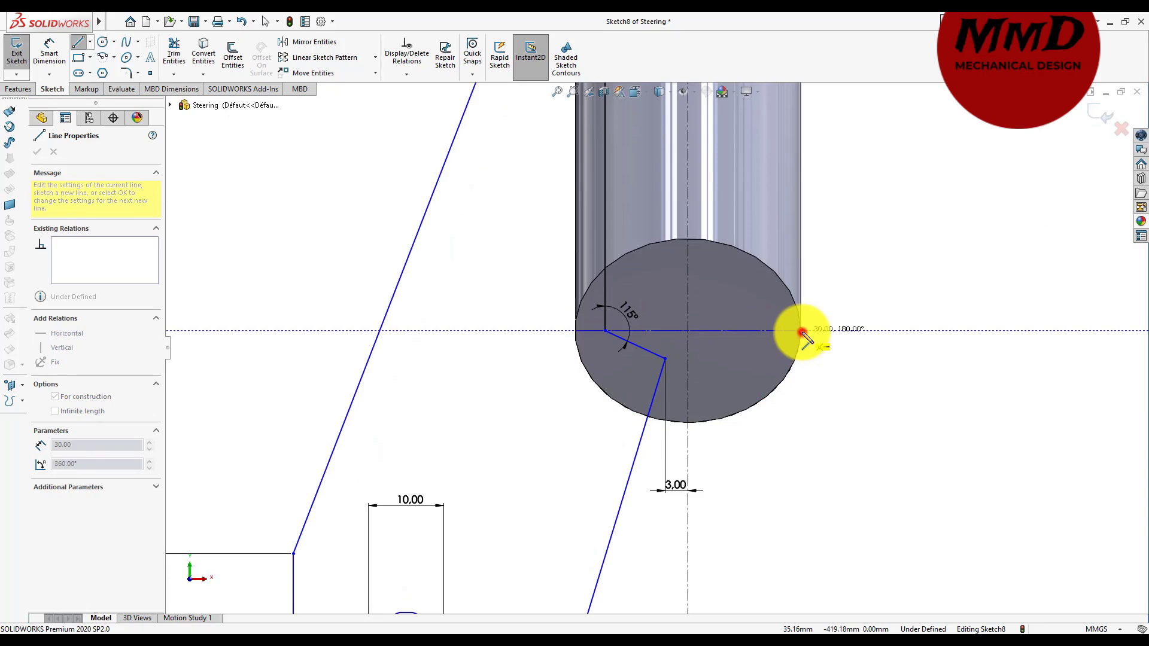
right_click(850, 346)
click(878, 355)
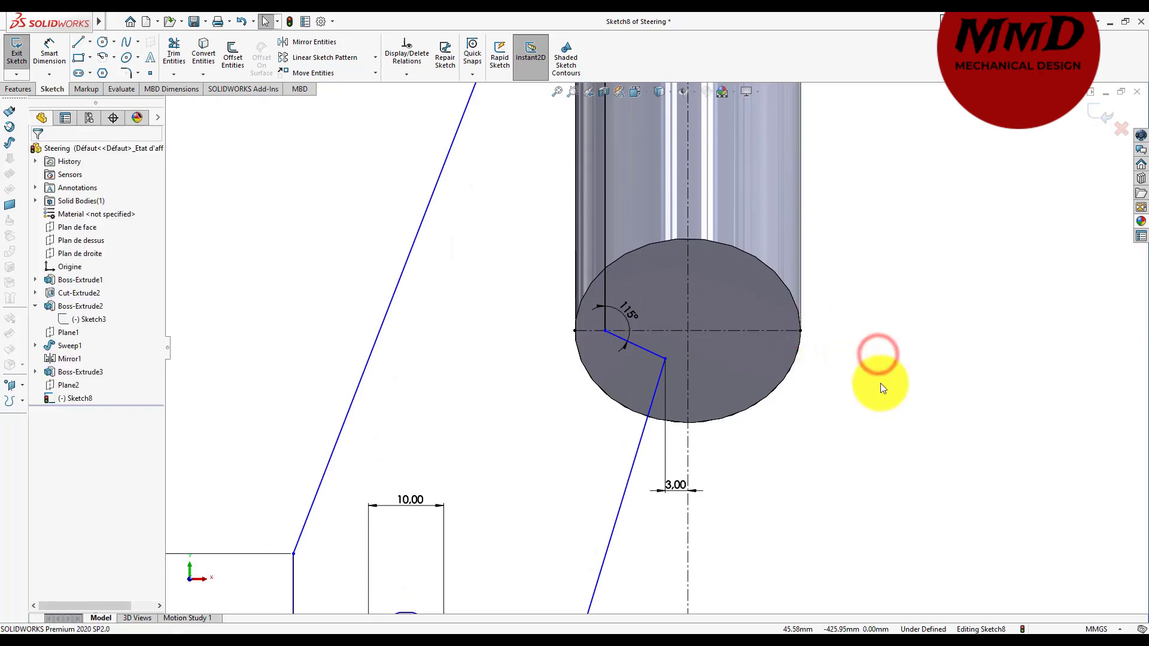
key(z)
key(z)
key(z)
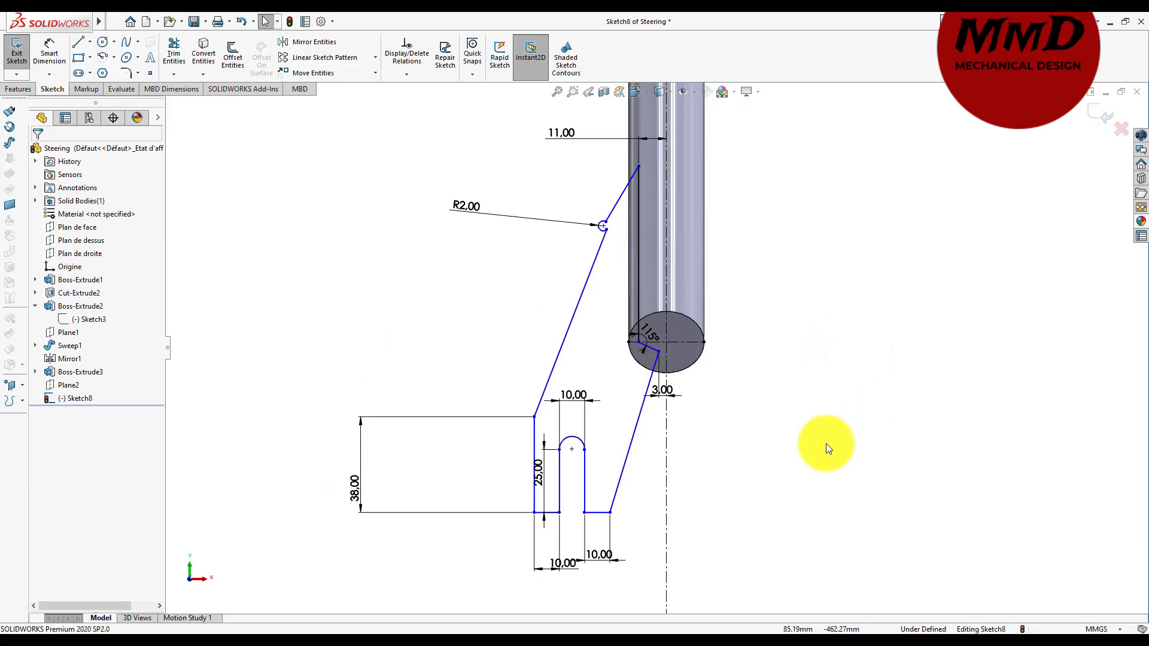
right_drag(827, 412, 821, 381)
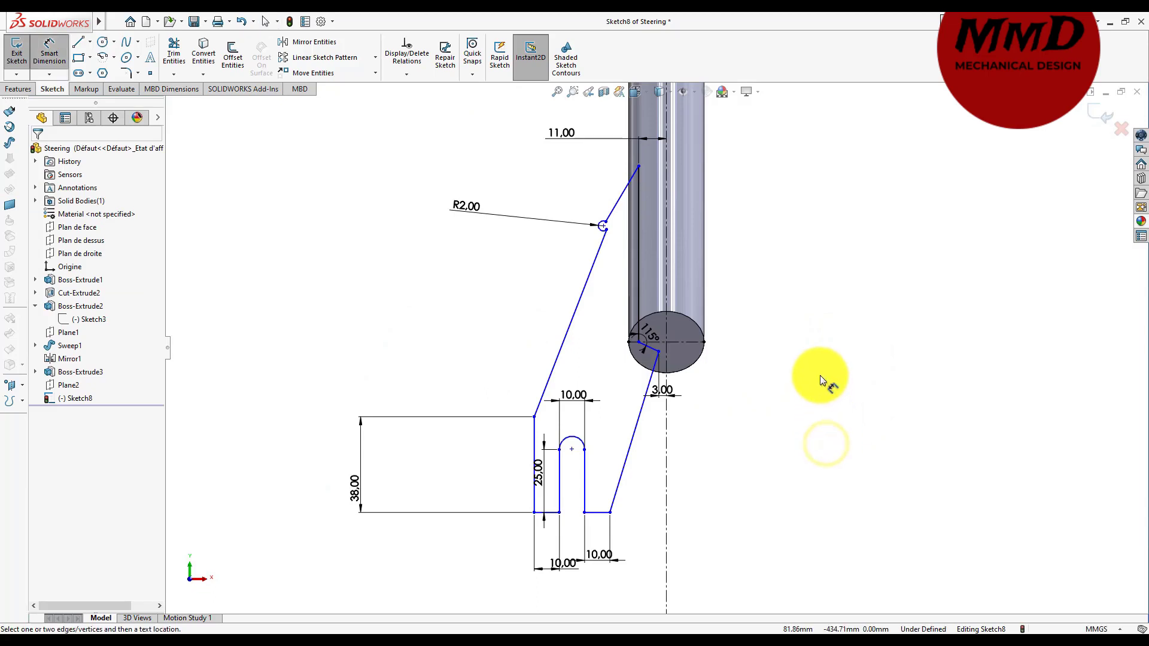
- Dimension the bottom edge to the cylinder-end centreline at a 38.75 mm height
click(598, 513)
click(672, 342)
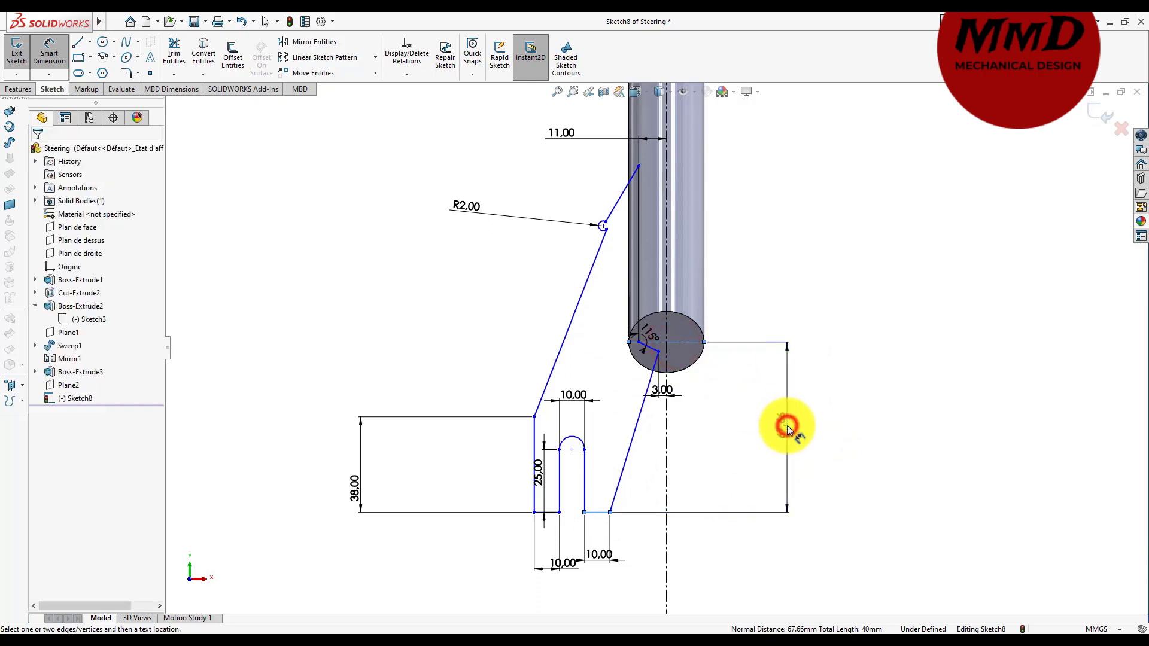
click(787, 426)
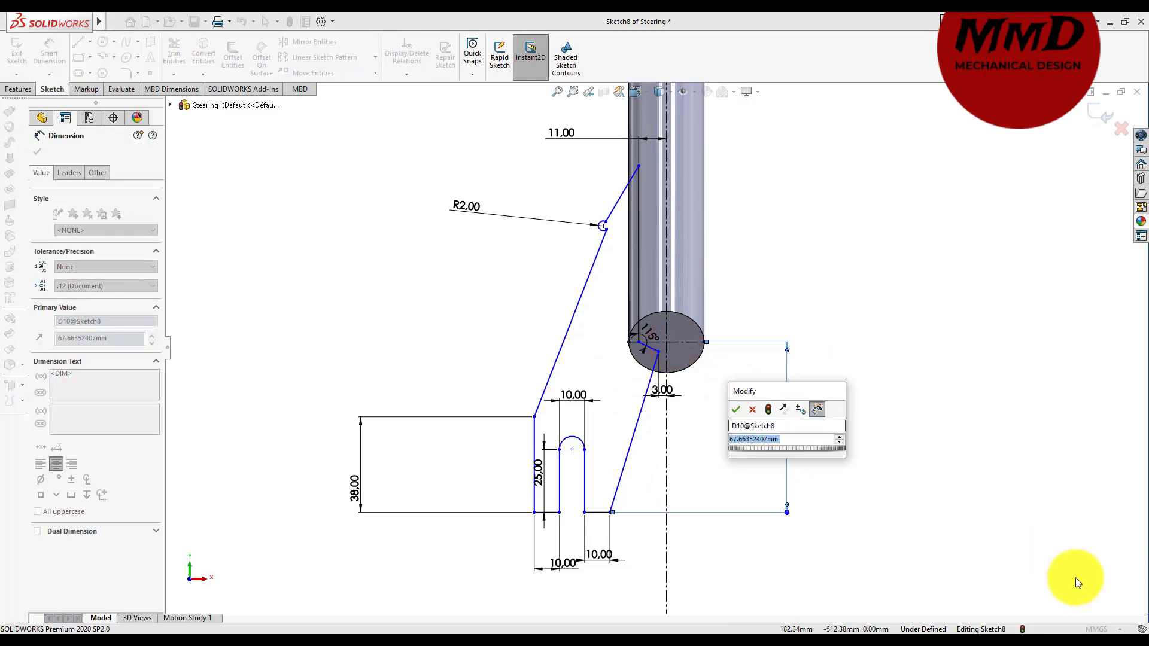
text(3)
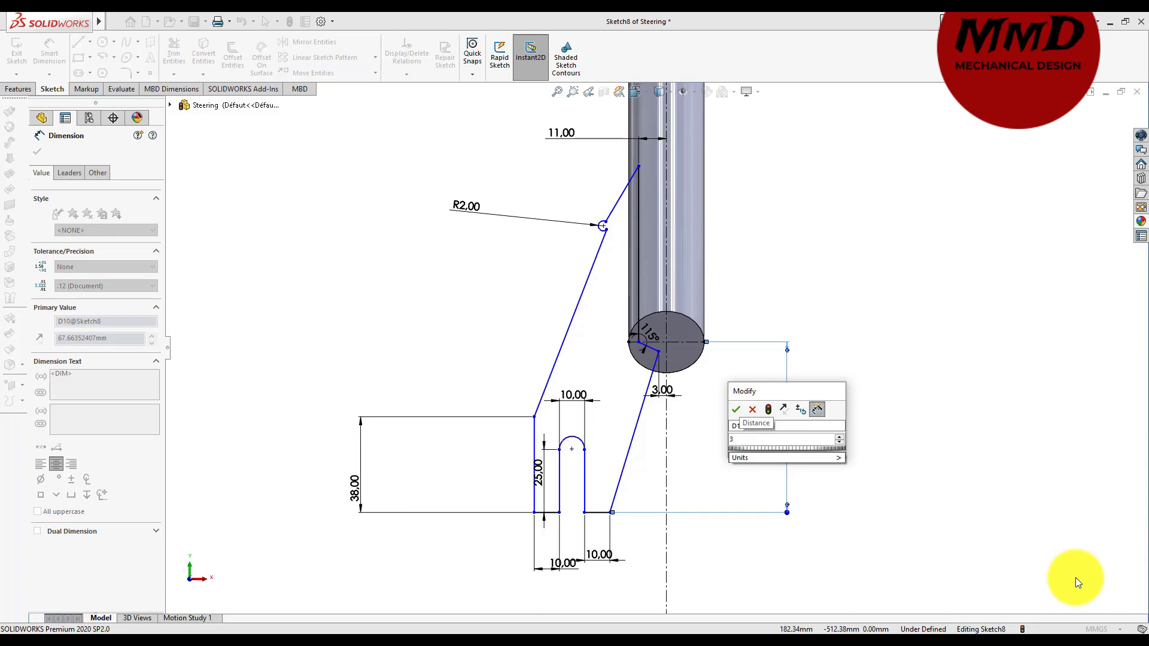
text(8,75)
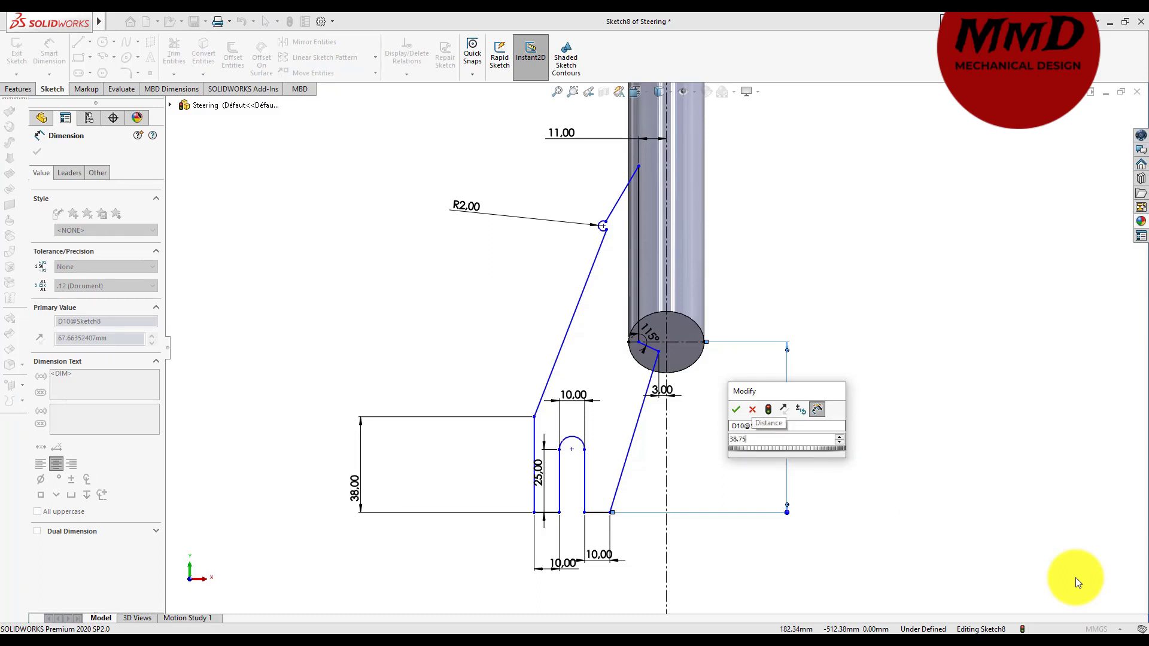
key(Escape)
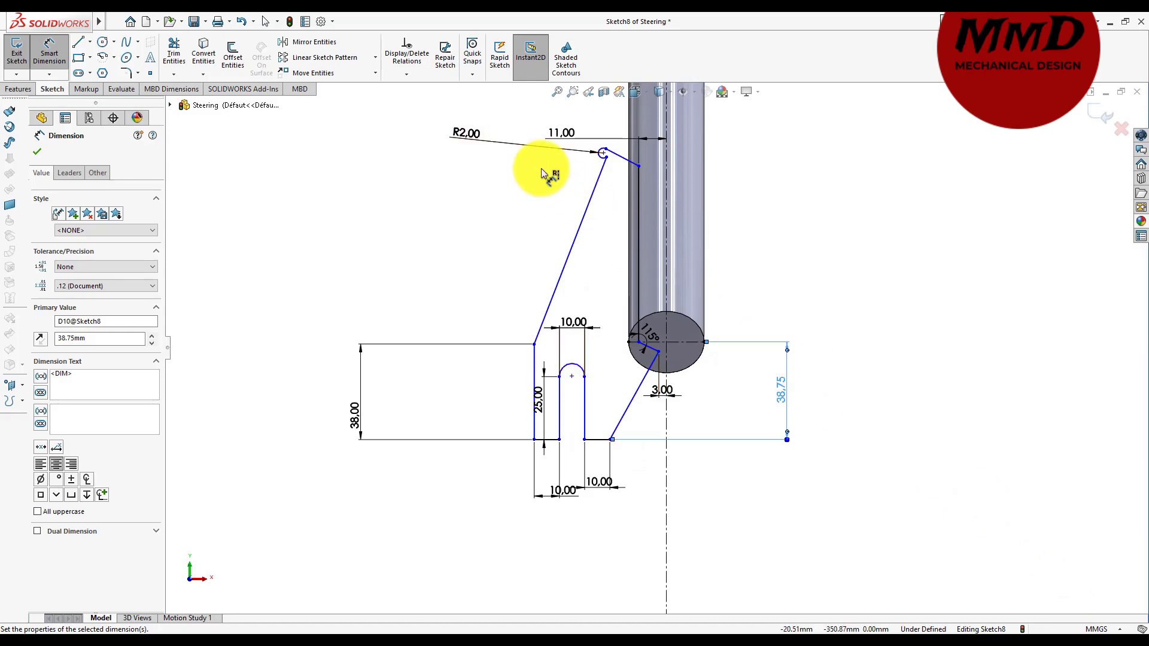
right_click(513, 223)
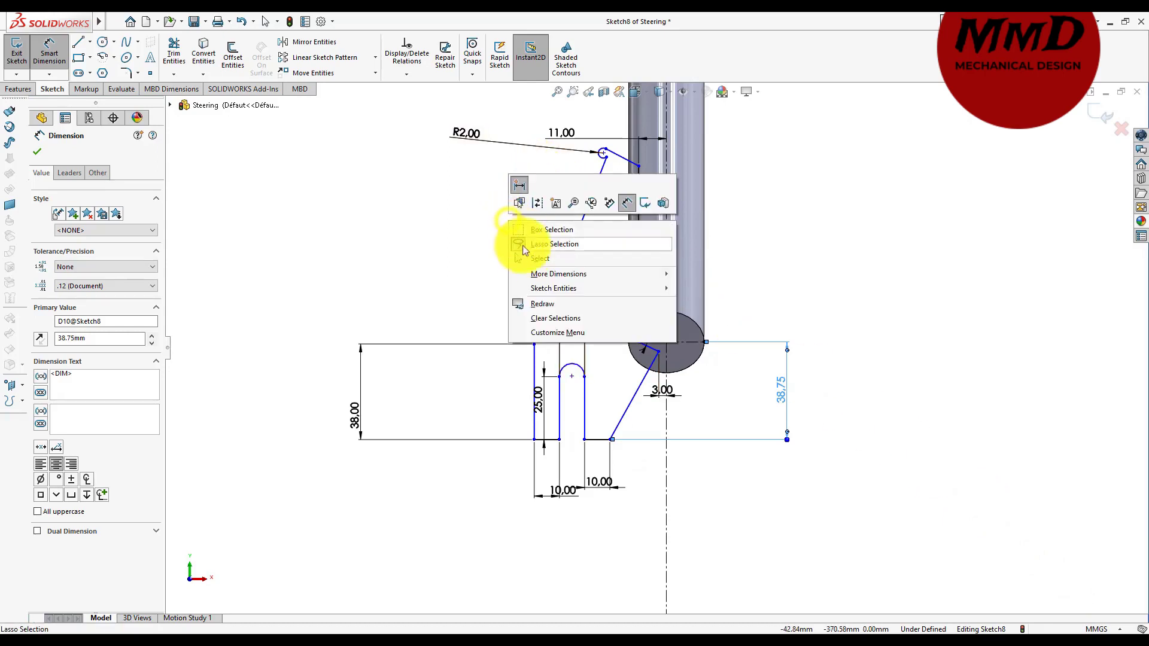
click(528, 254)
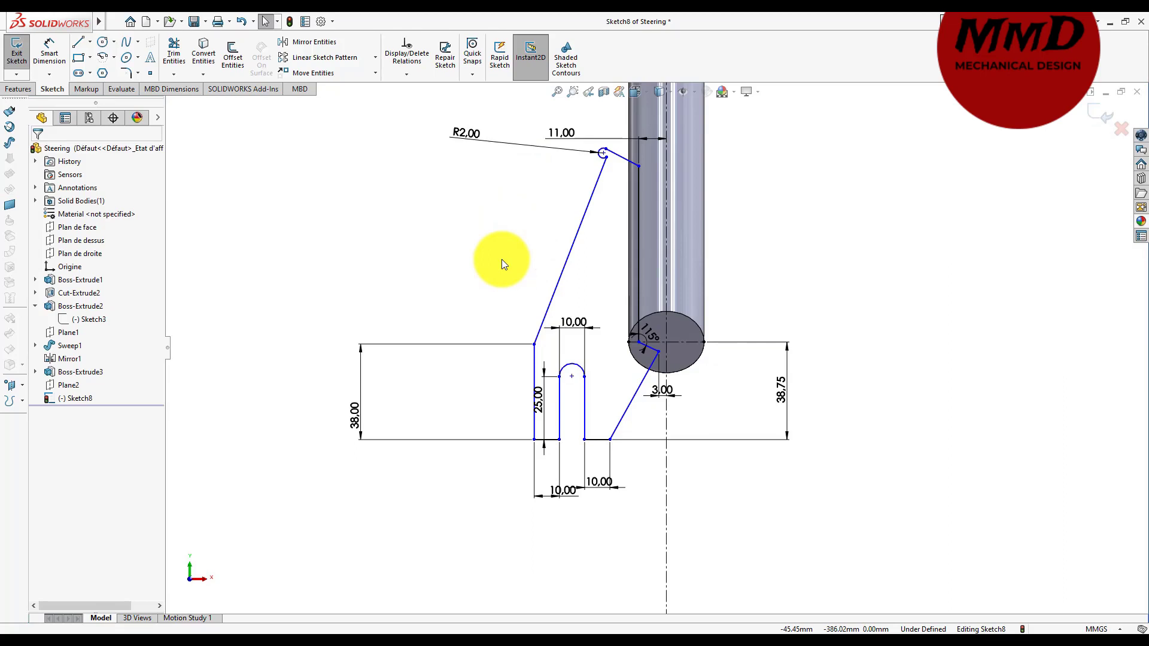
- Delete the R2 arc at the top of the fork leg, confirming despite its dimension
scroll(583, 254, down, 2)
scroll(628, 253, down, 3)
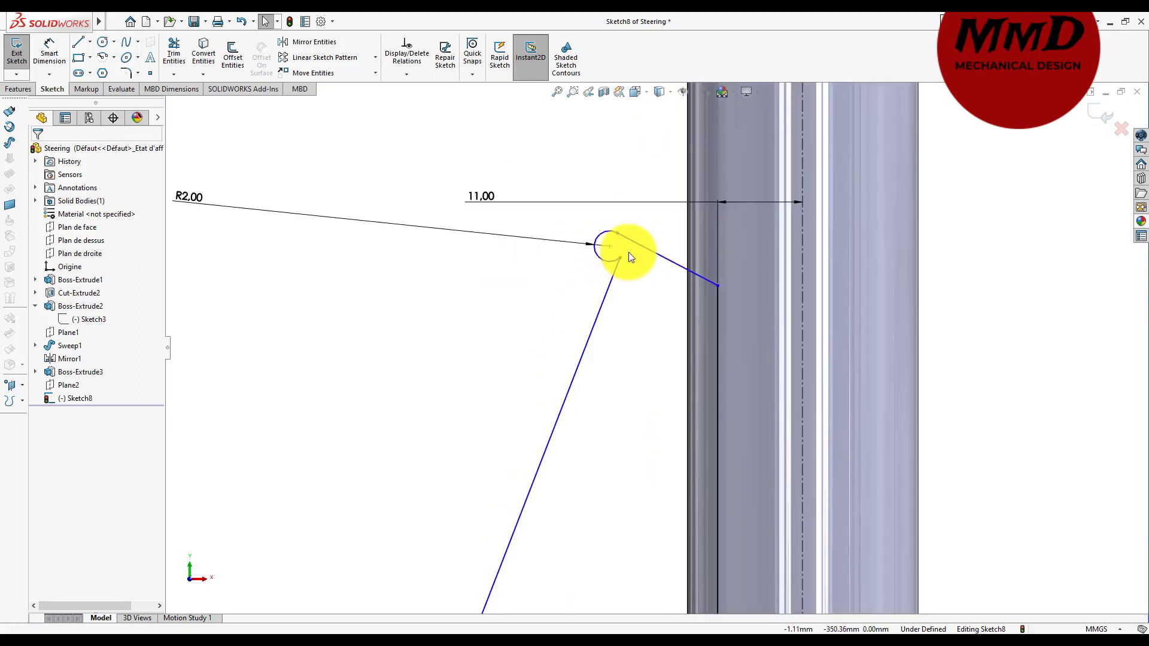
scroll(606, 262, down, 1)
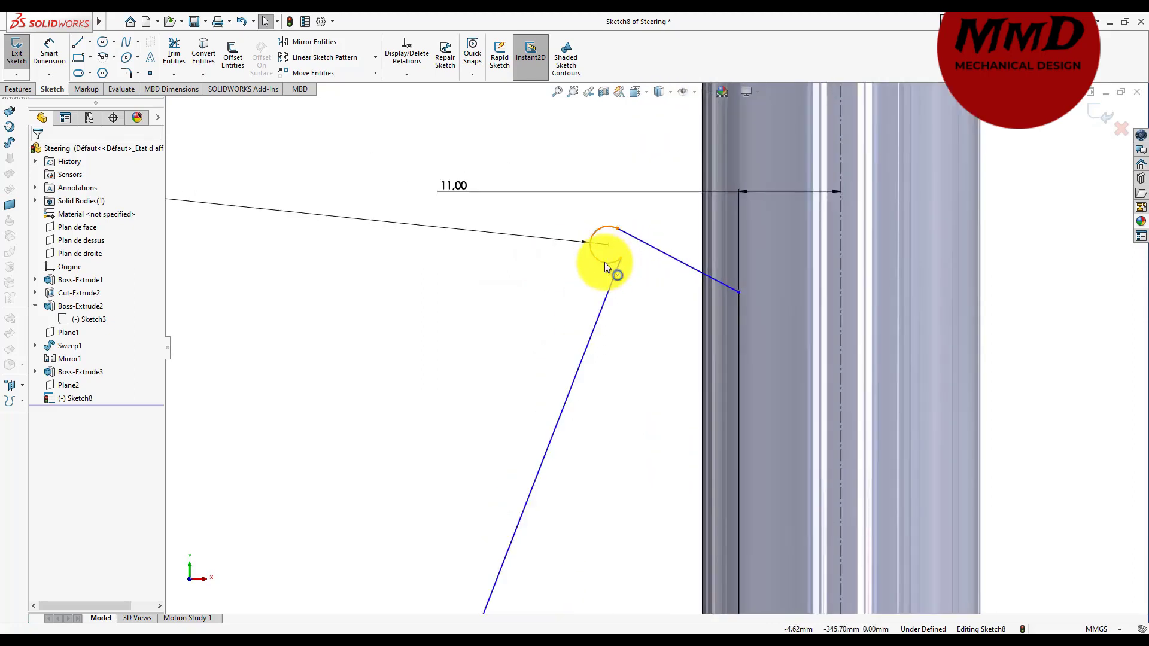
click(605, 262)
key(Delete)
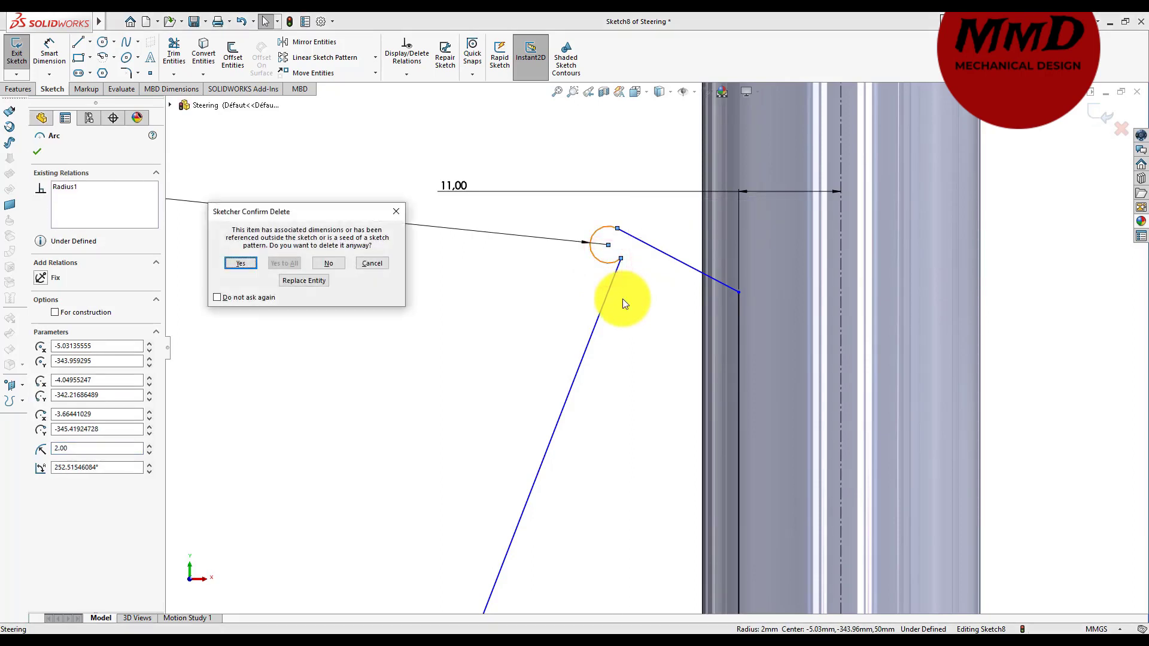
click(242, 262)
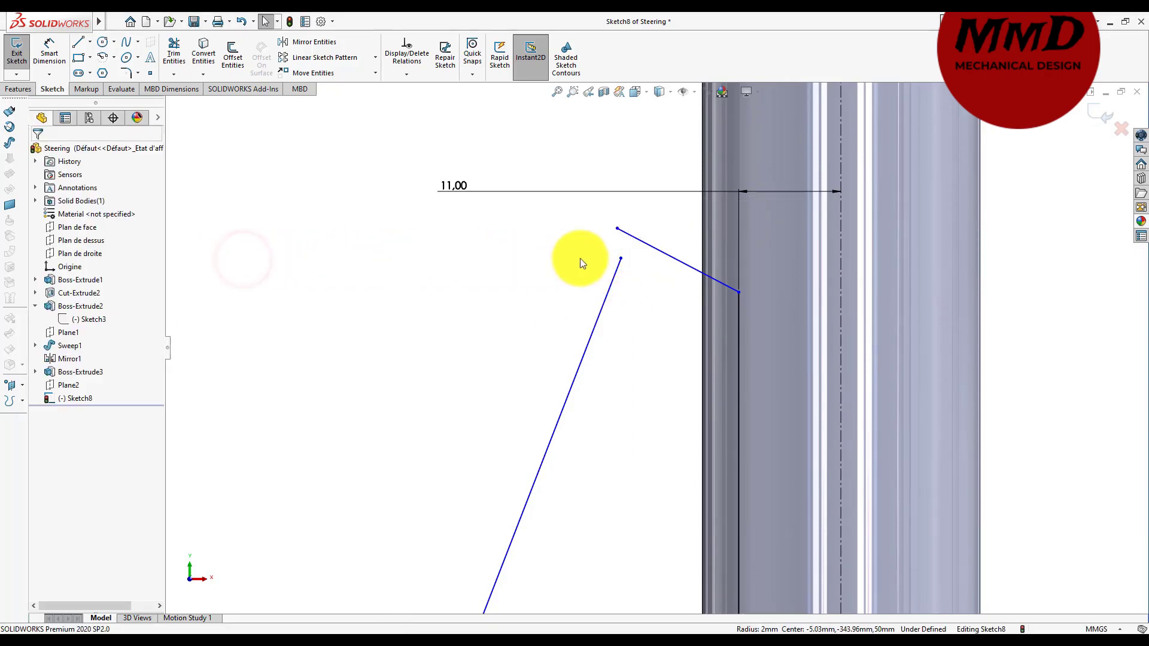
- Merge the two free line endpoints into a single sharp corner
click(621, 258)
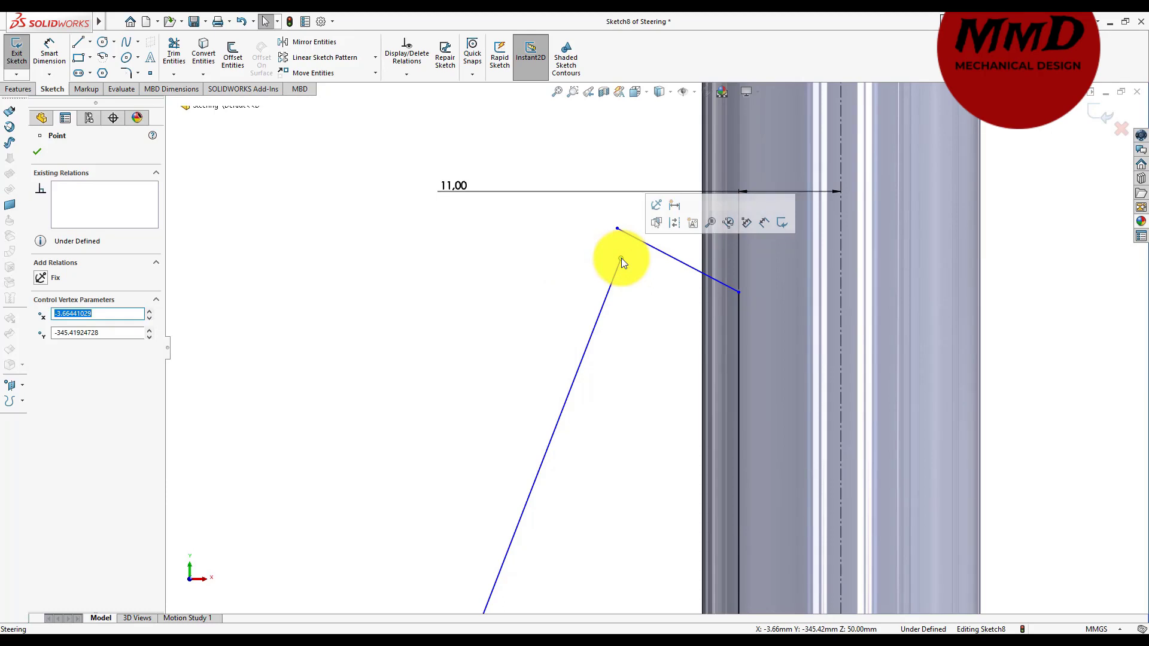
ctrl+click(617, 229)
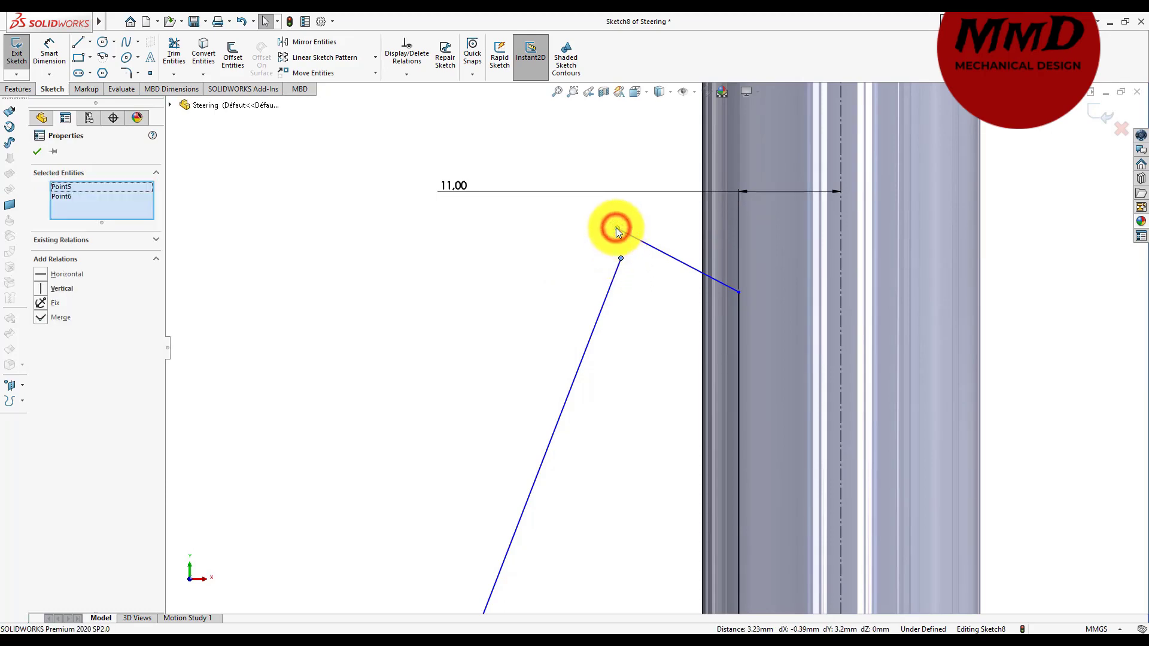
click(704, 176)
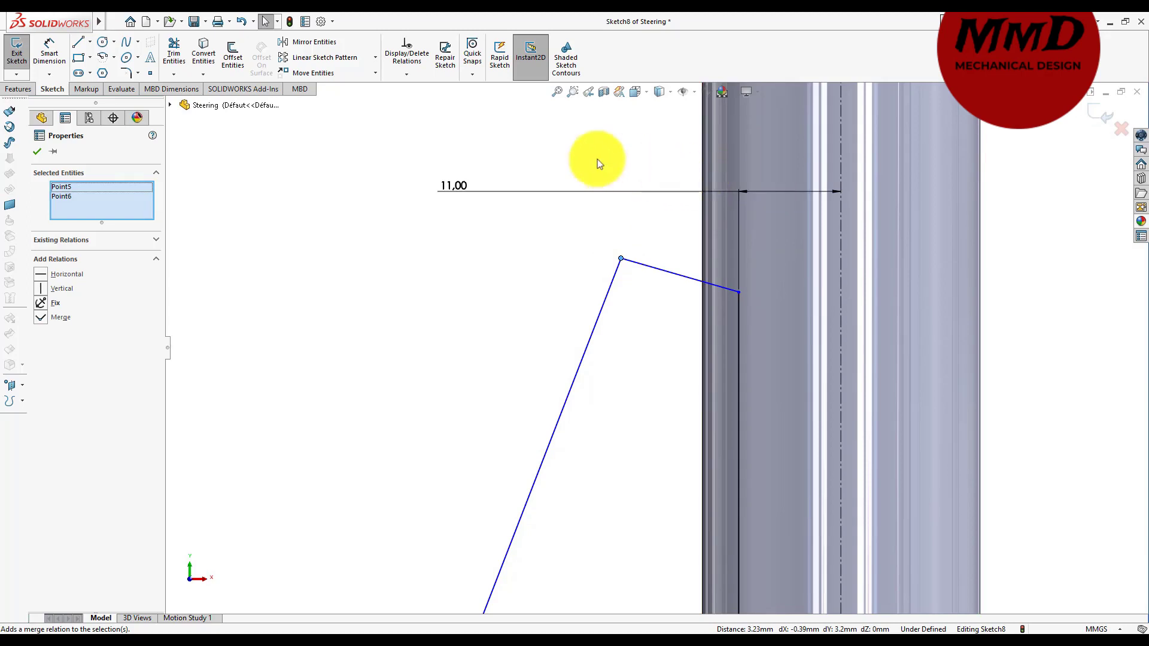
click(127, 73)
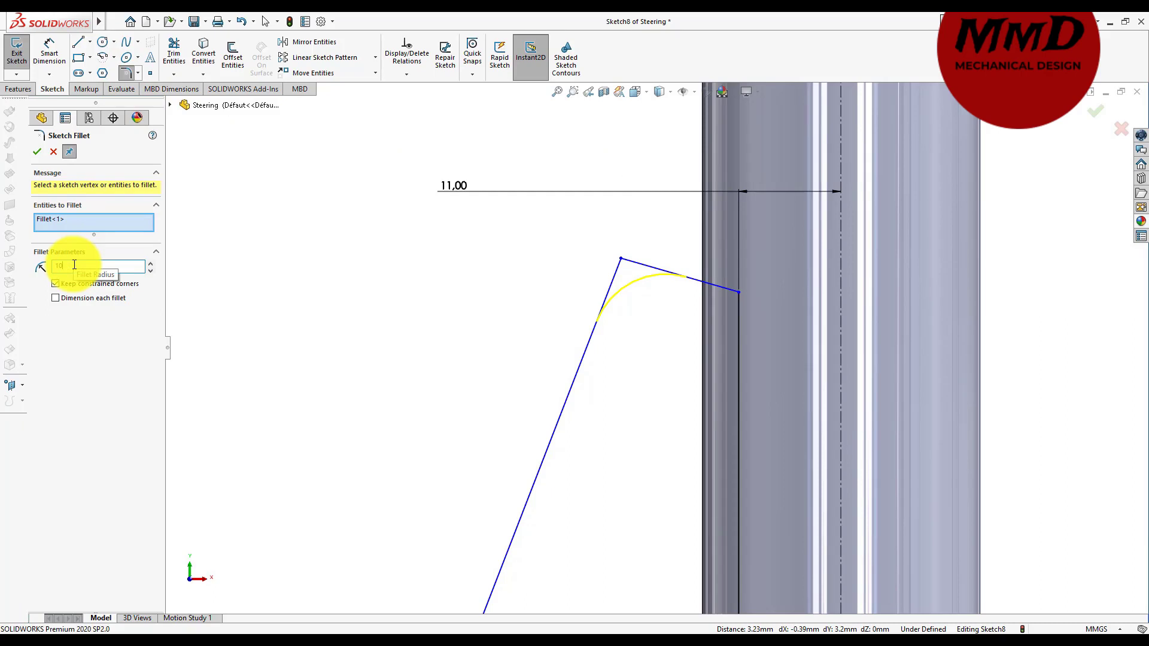
- Round the fork-leg top corner with an R10 sketch fillet
click(210, 249)
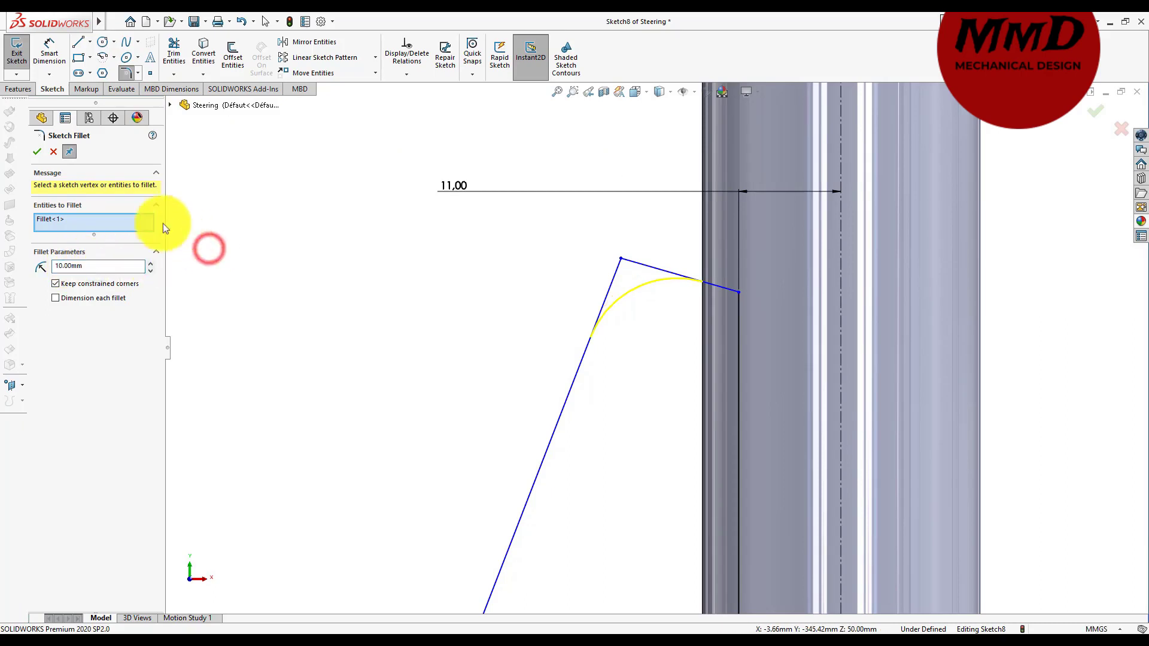
click(36, 155)
key(f)
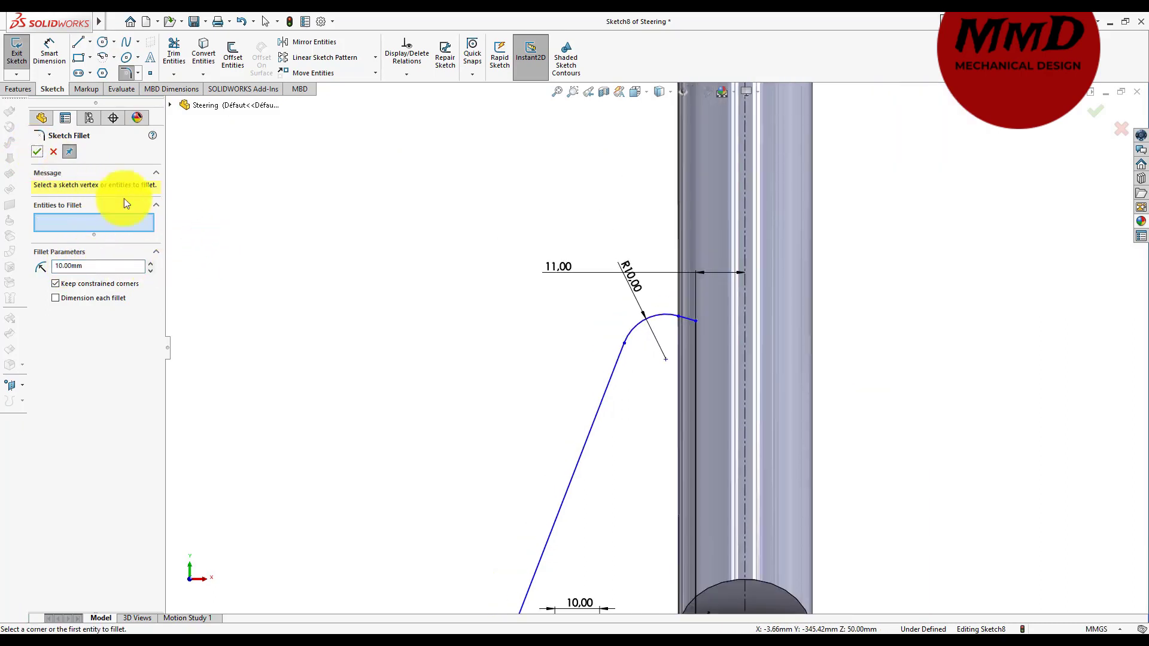
scroll(661, 472, down, 2)
scroll(661, 473, down, 1)
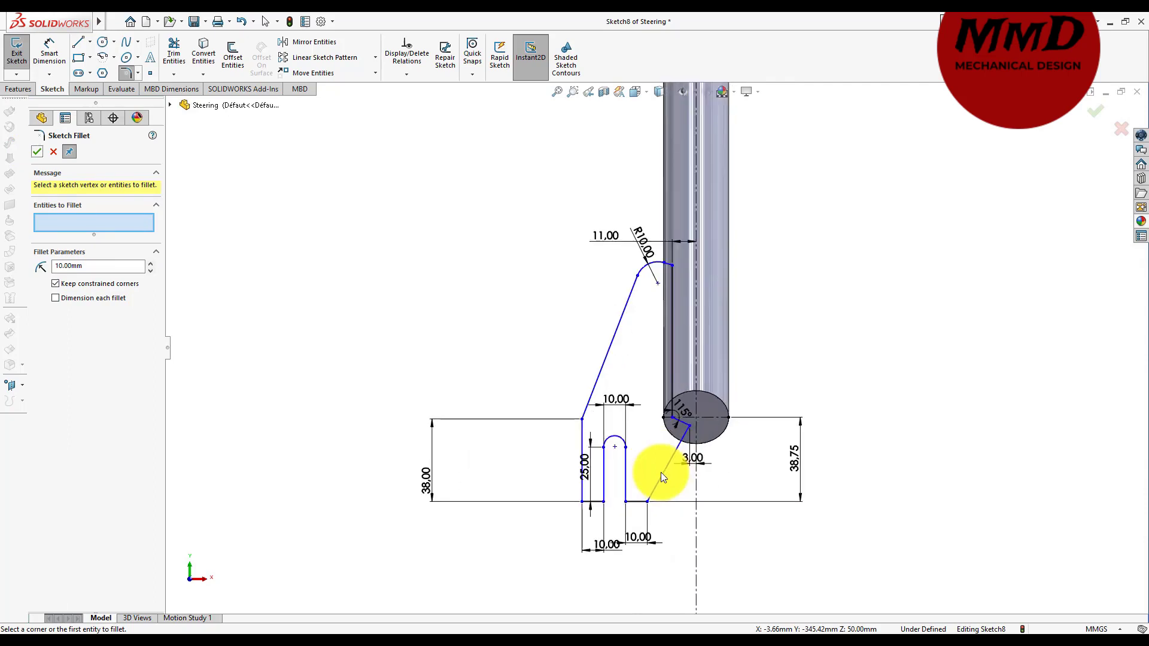
scroll(660, 472, down, 1)
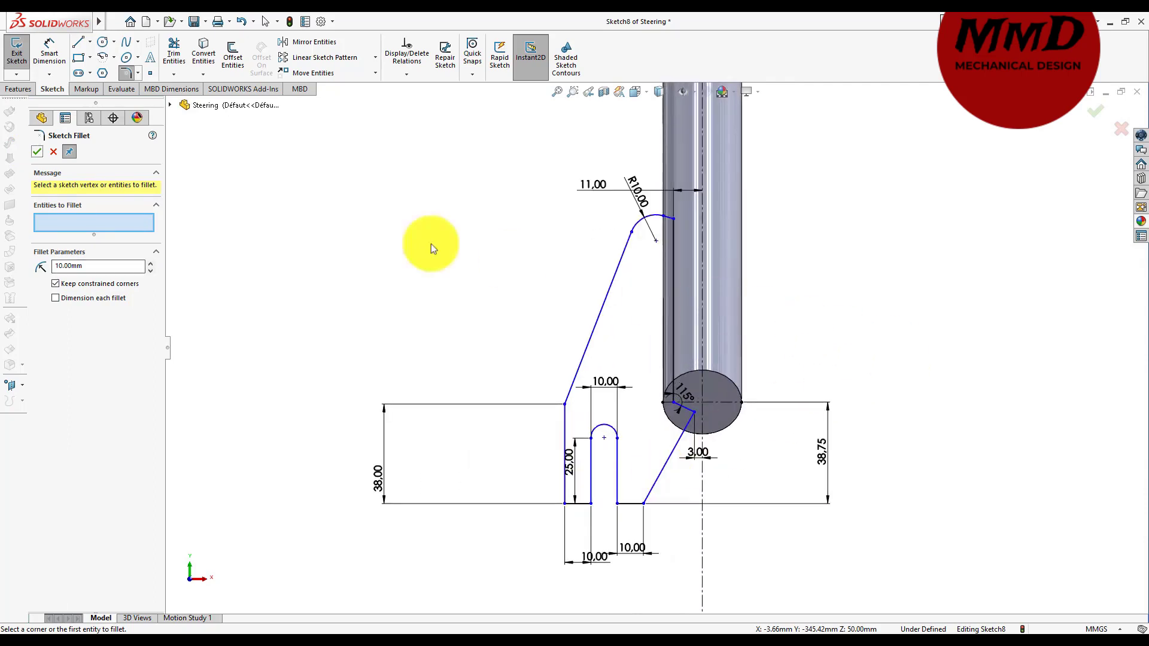
click(37, 153)
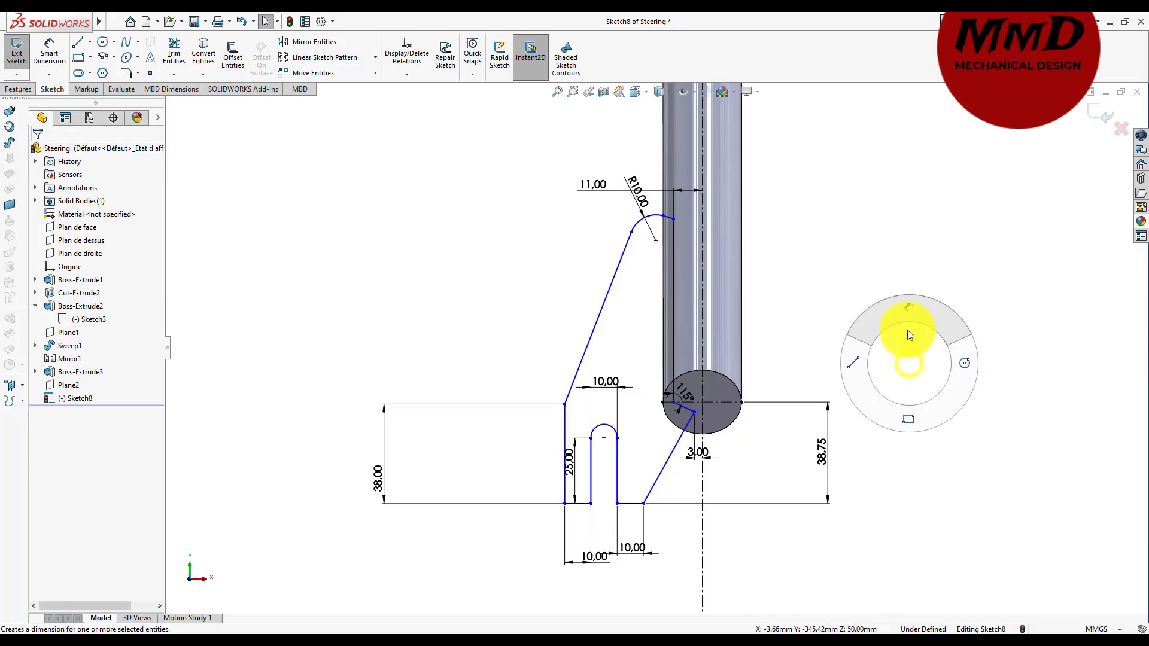
- Dimension the plate height from the top arc end to the bottom-left corner as 90 mm
right_drag(910, 367, 906, 325)
click(674, 219)
click(564, 504)
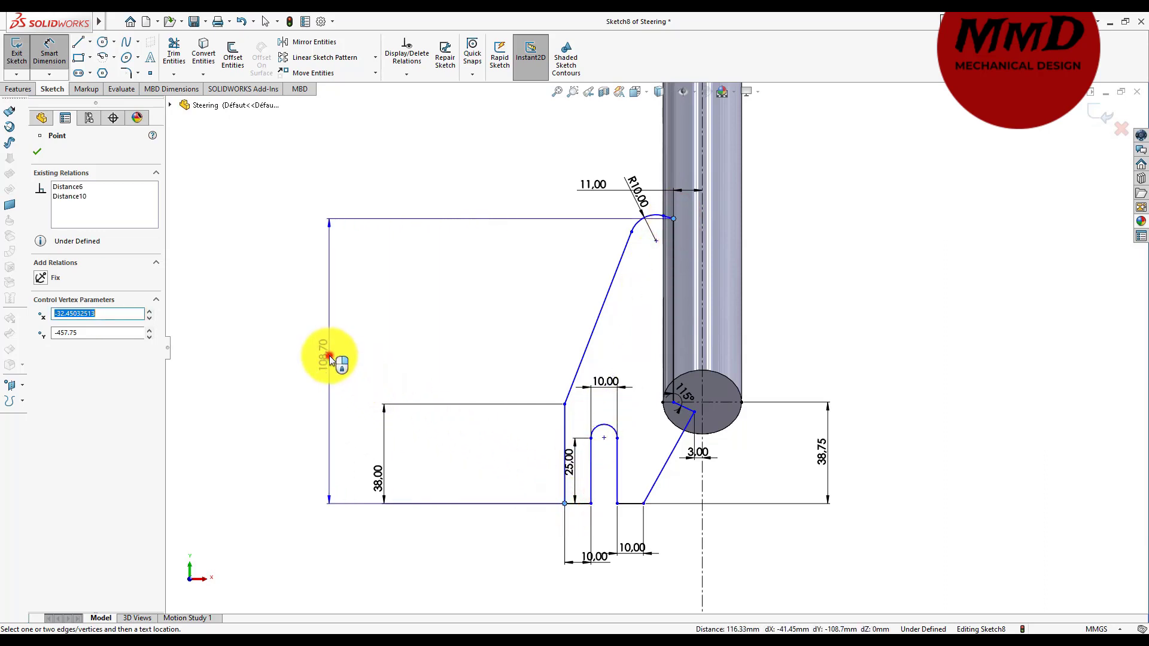
click(327, 353)
text(110)
key(Return)
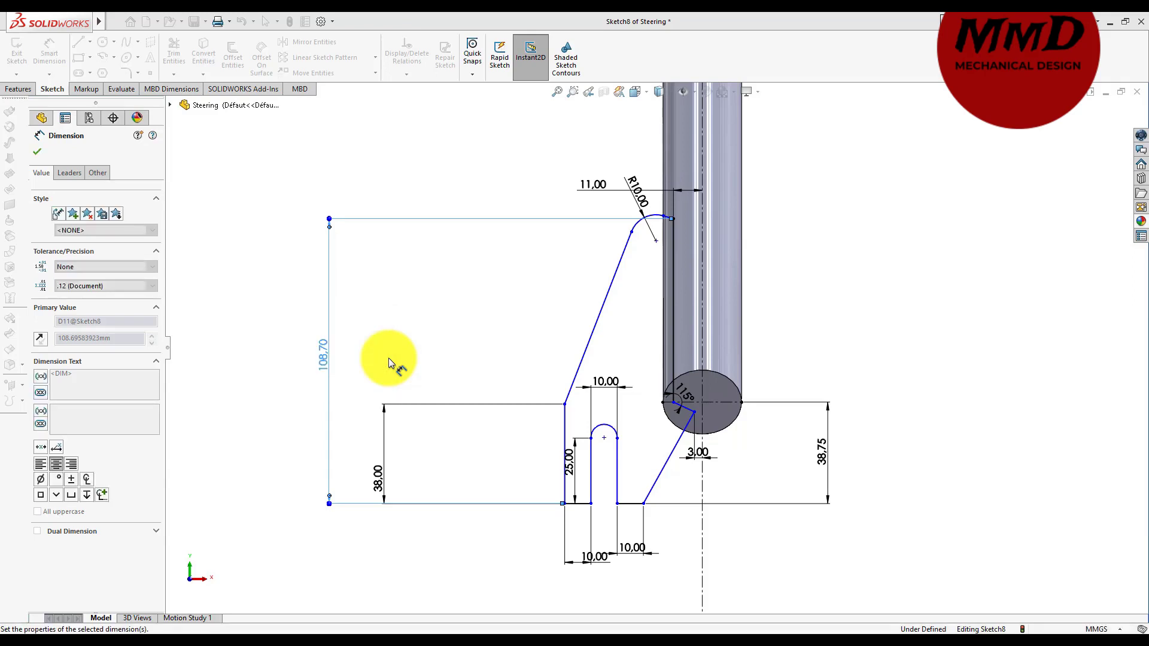
key(Return)
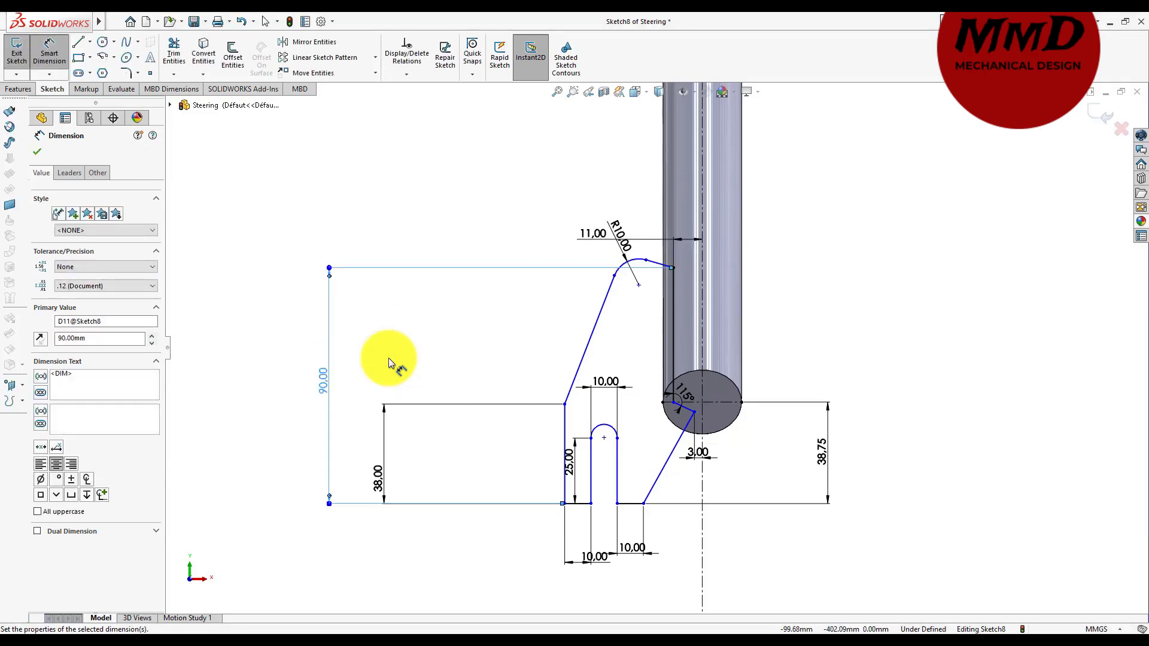
click(272, 310)
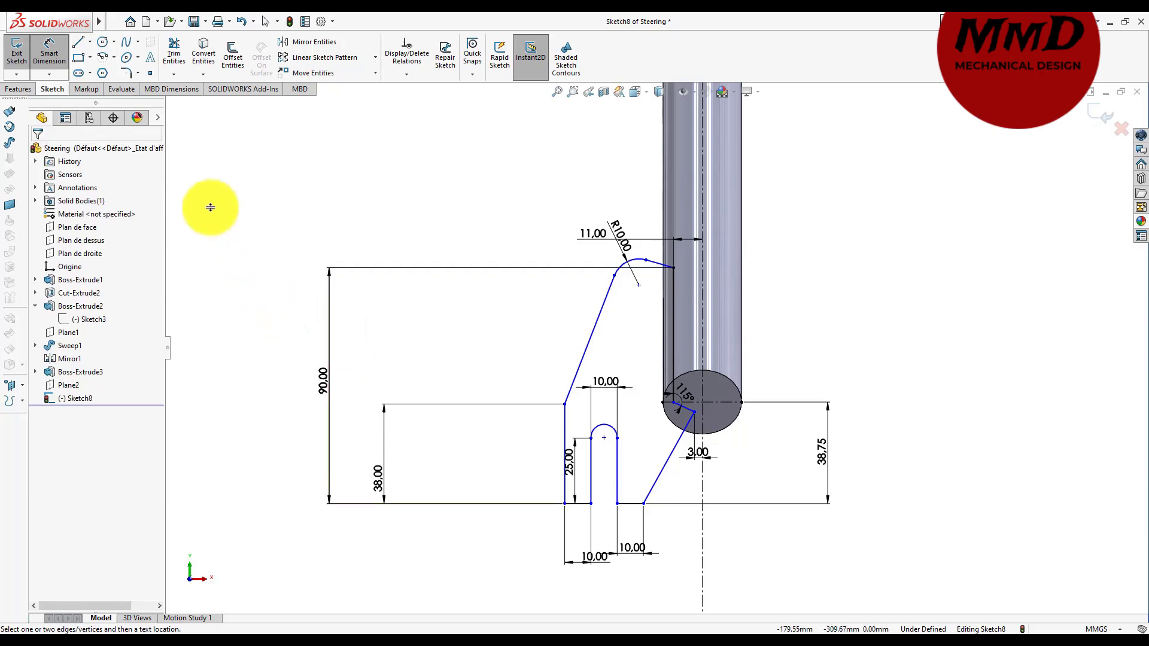
- Fillet the plate's upper-left corner with a 30 mm radius
click(129, 74)
text(30)
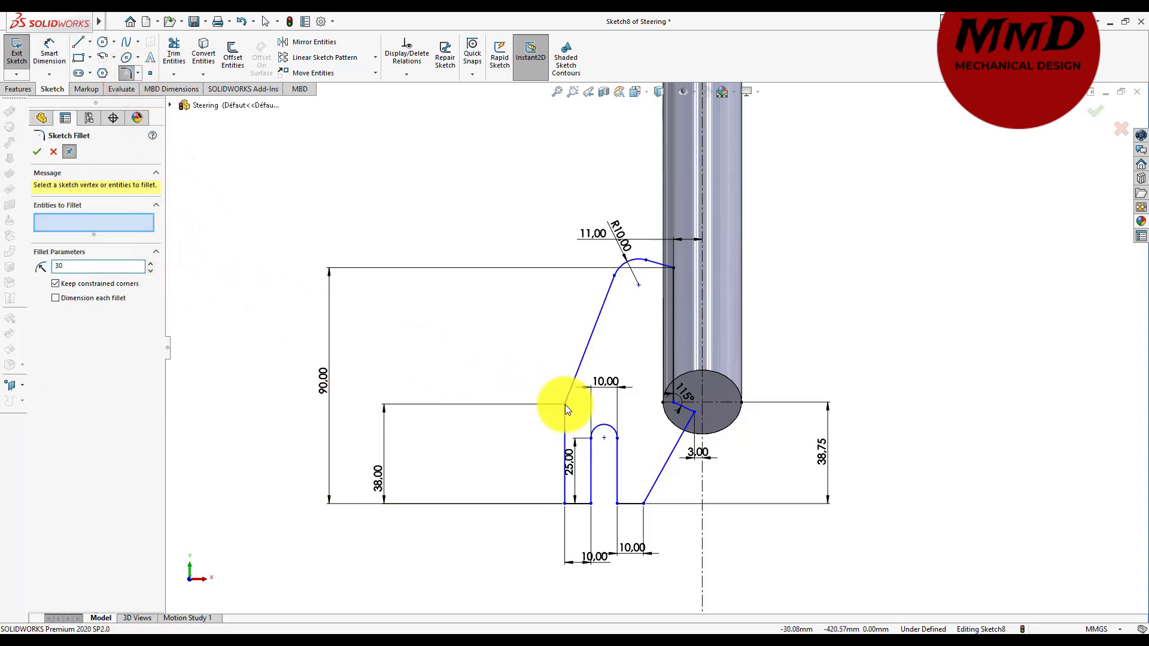
click(565, 405)
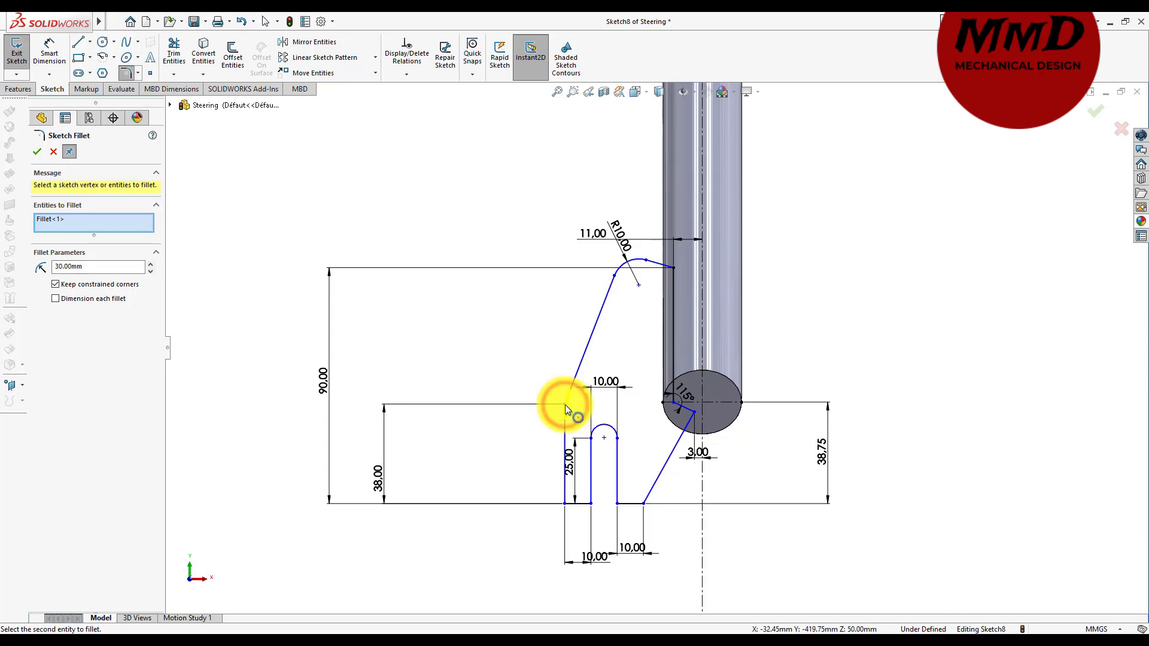
click(37, 151)
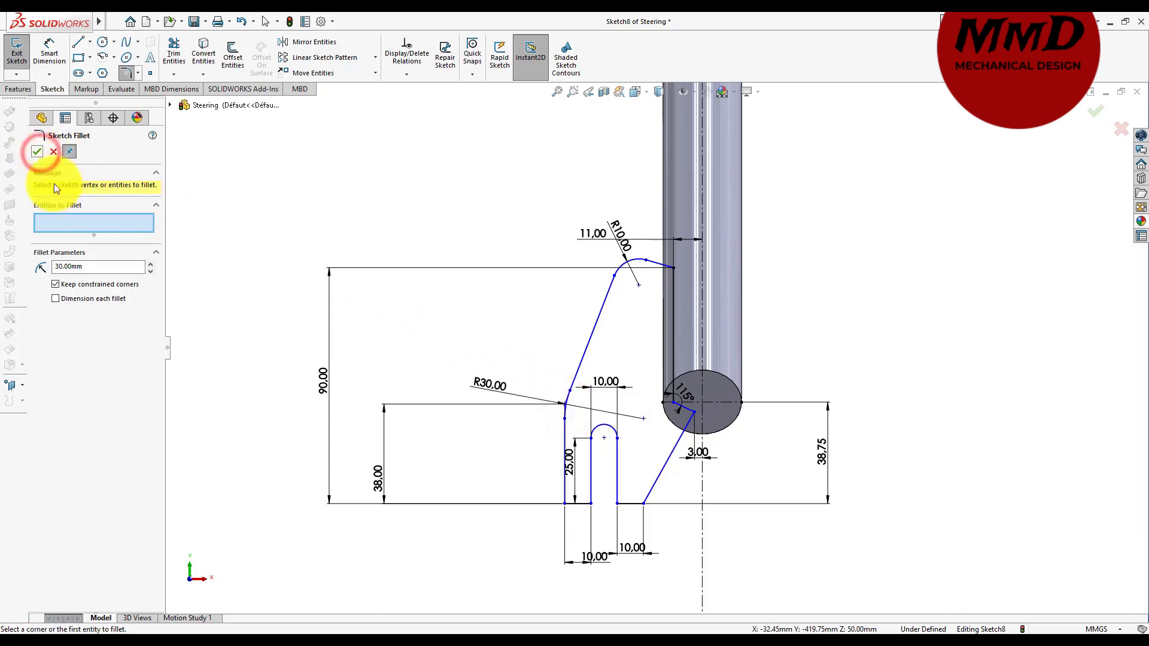
- Fillet the four bottom corners of the slot and leg base with 4 mm radii
double_click(90, 268)
text(4)
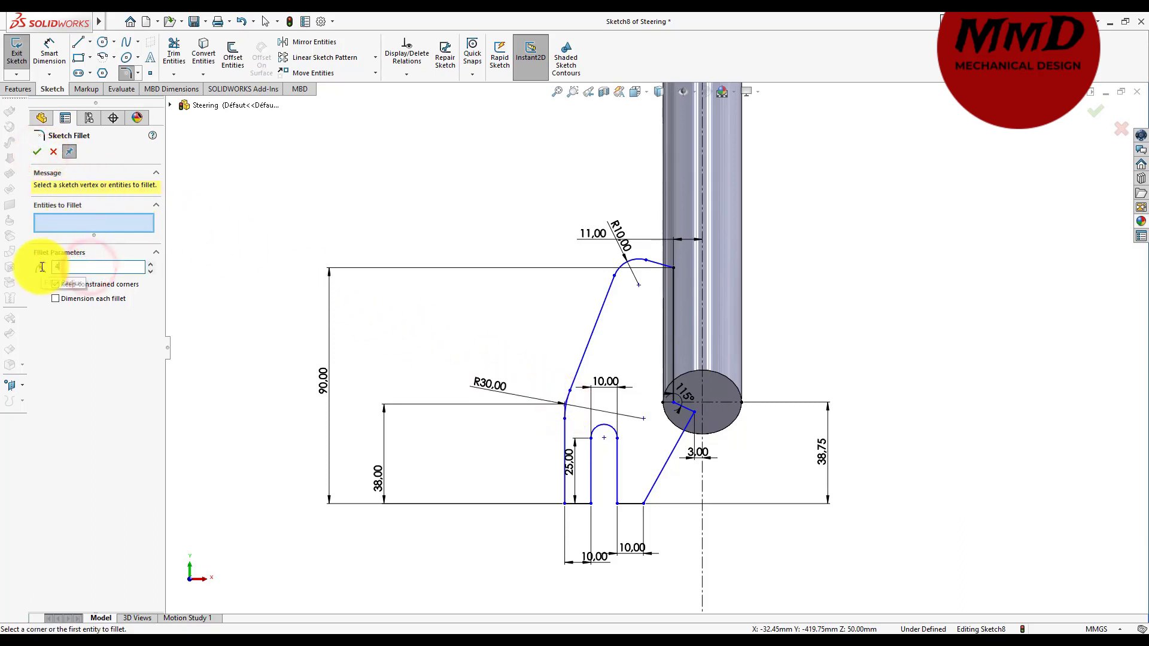
key(shift+z)
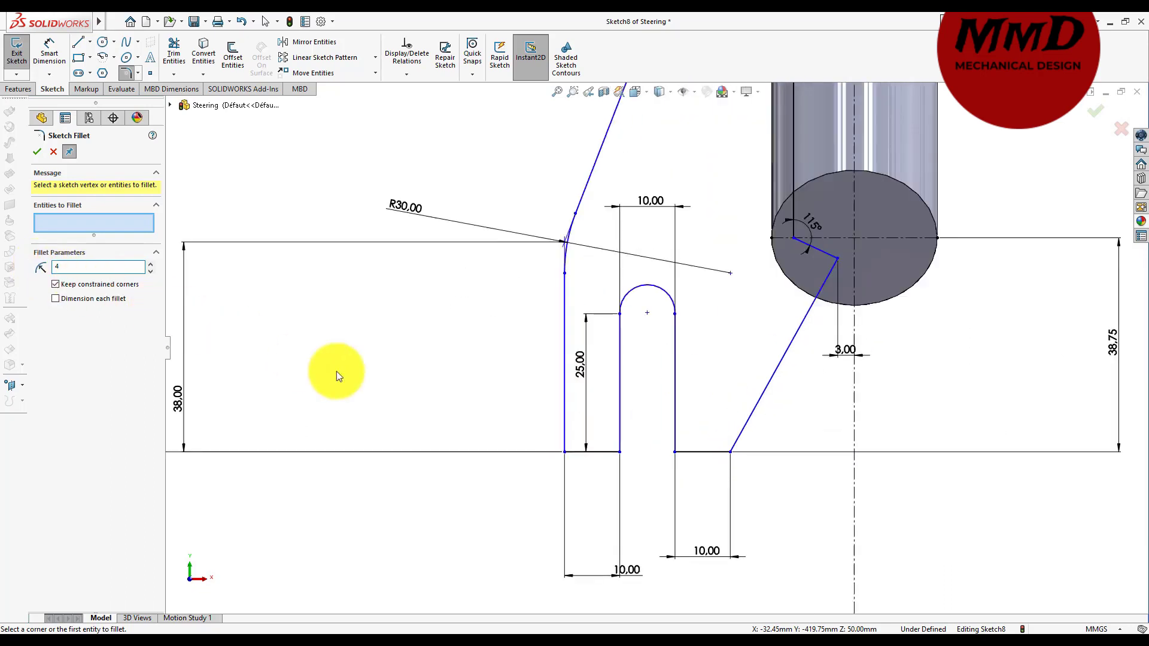
click(565, 453)
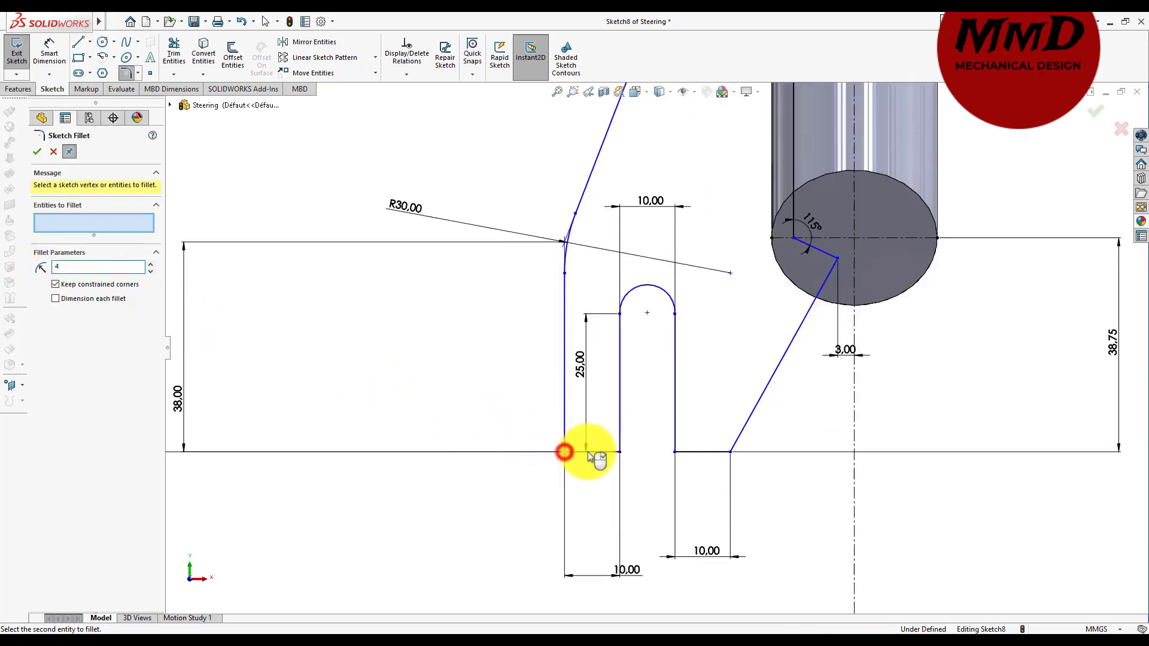
click(619, 452)
click(675, 451)
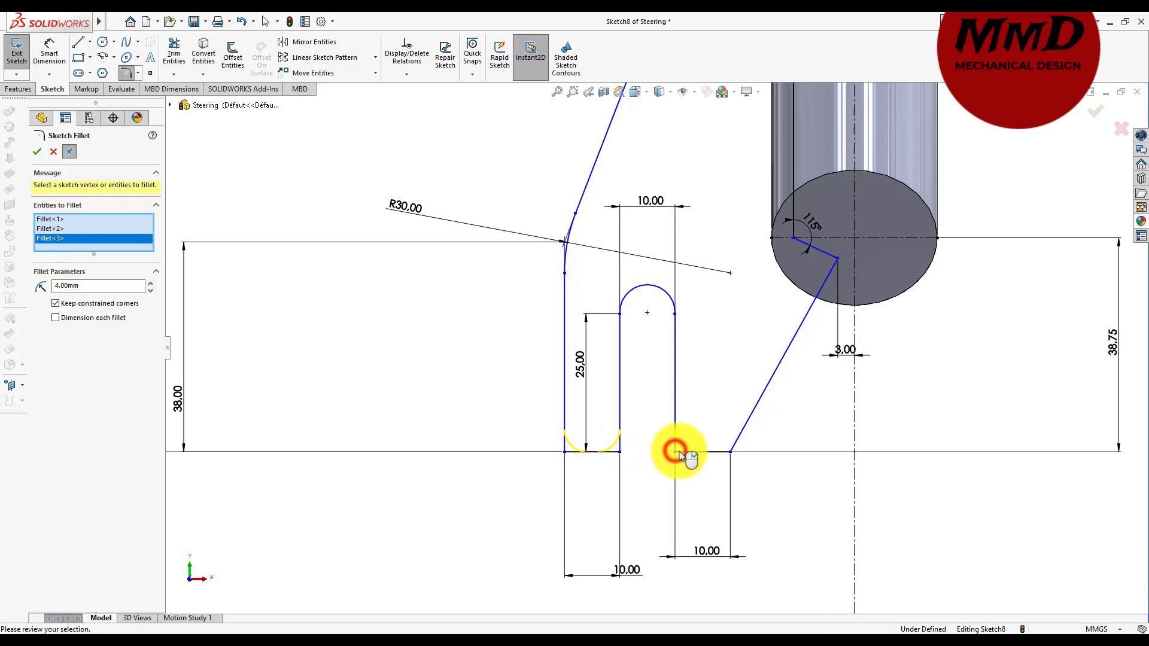
click(729, 453)
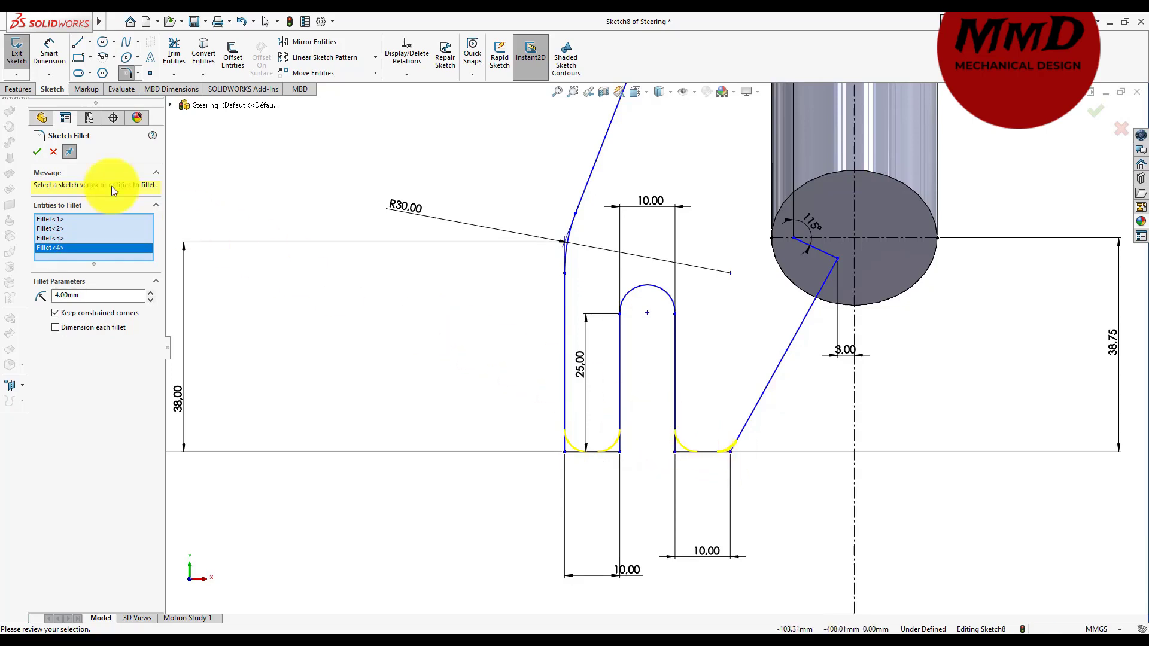
click(37, 152)
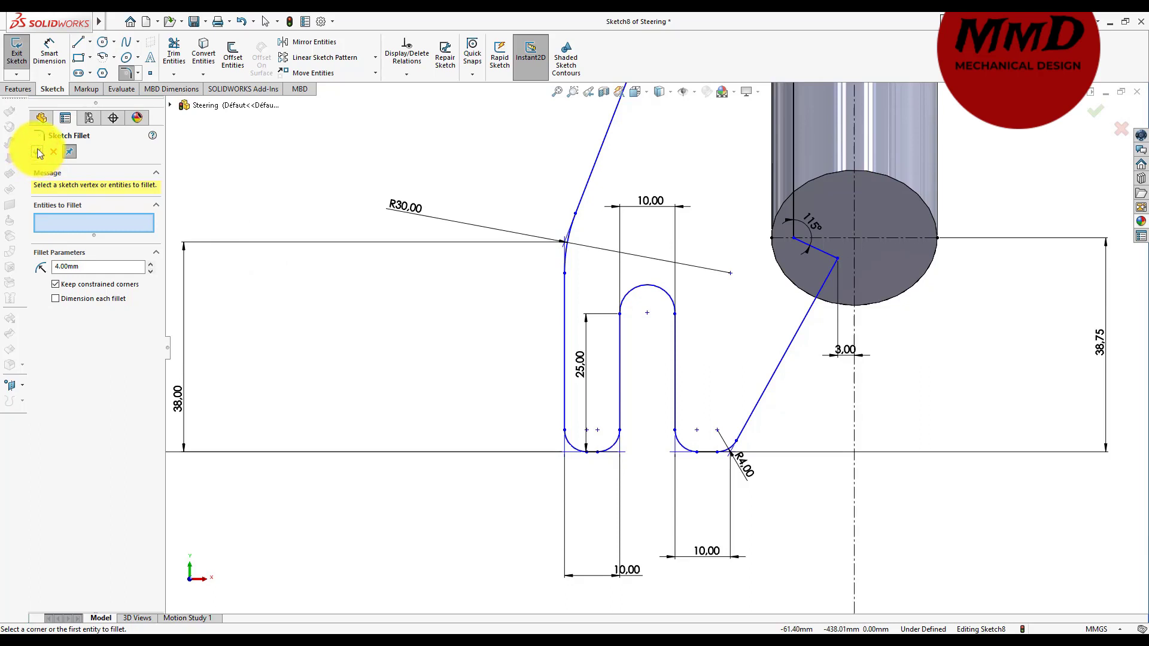
click(37, 151)
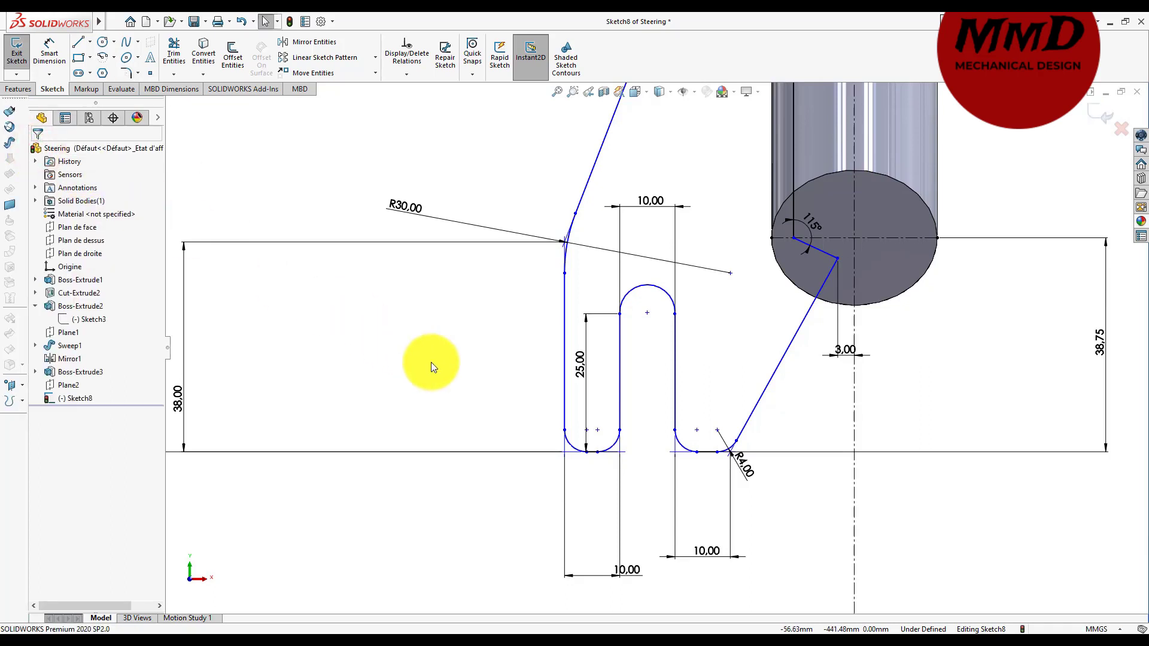
key(f)
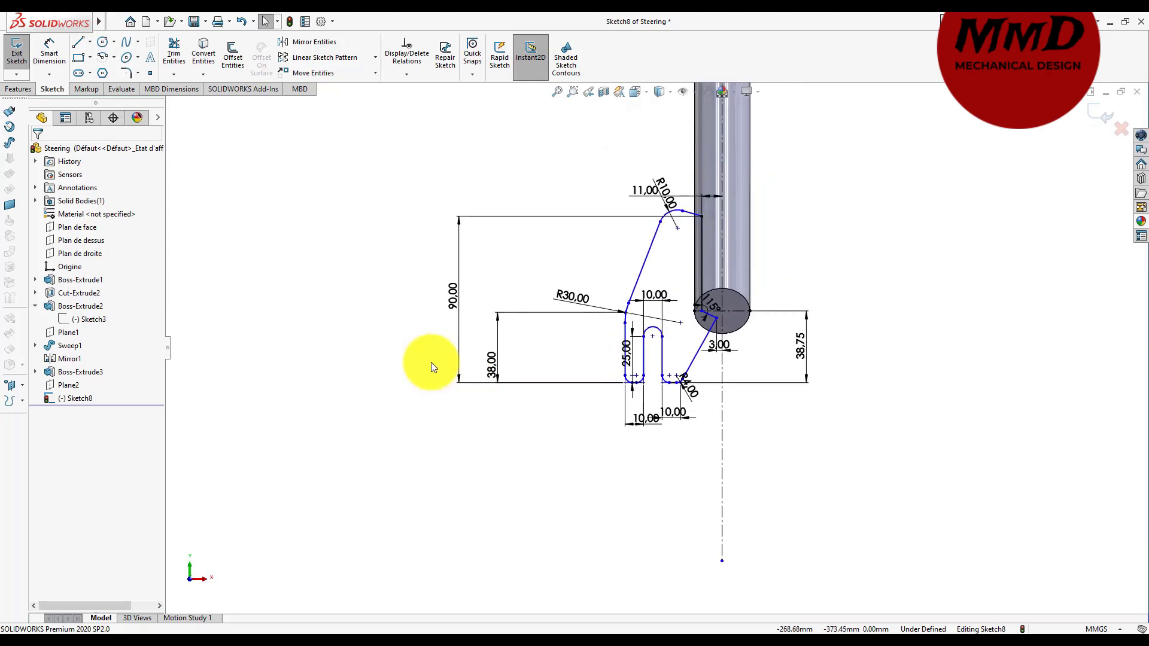
- Extrude the plate sketch 4 mm blind as a separate body with Merge result unchecked
click(1090, 109)
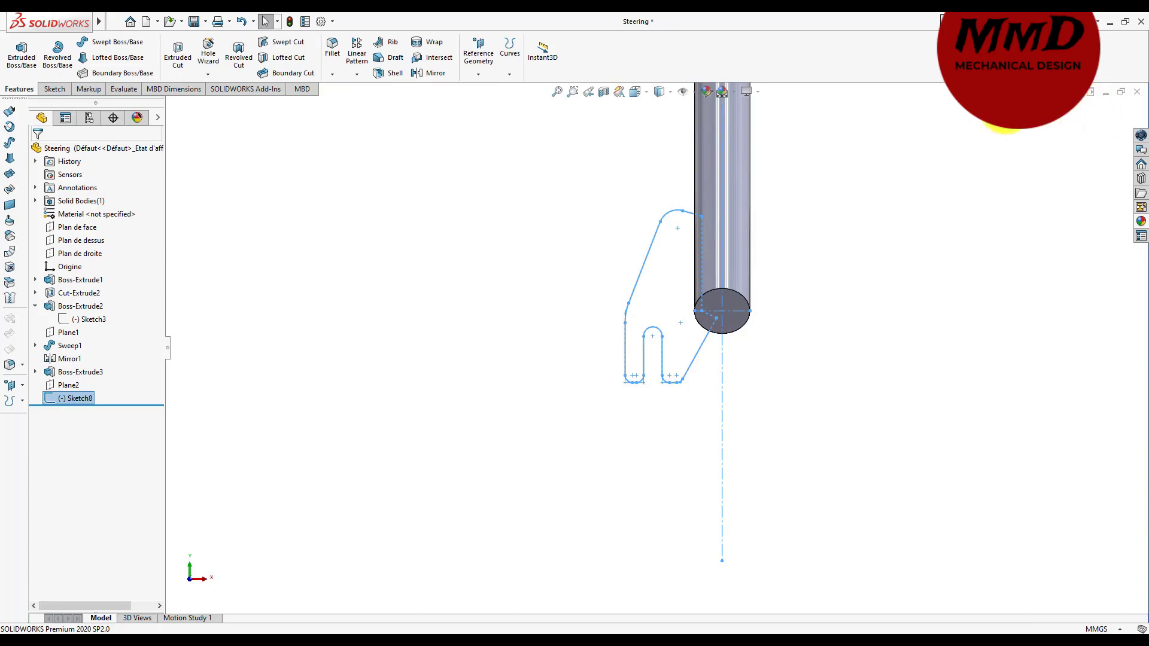
click(24, 61)
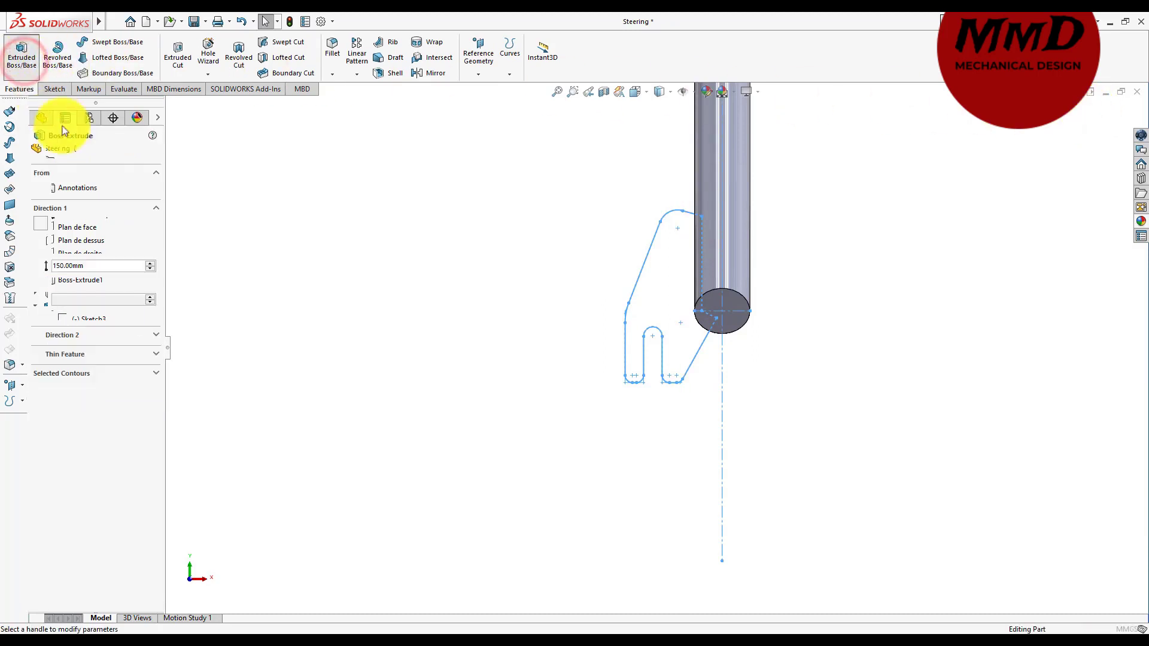
text(4)
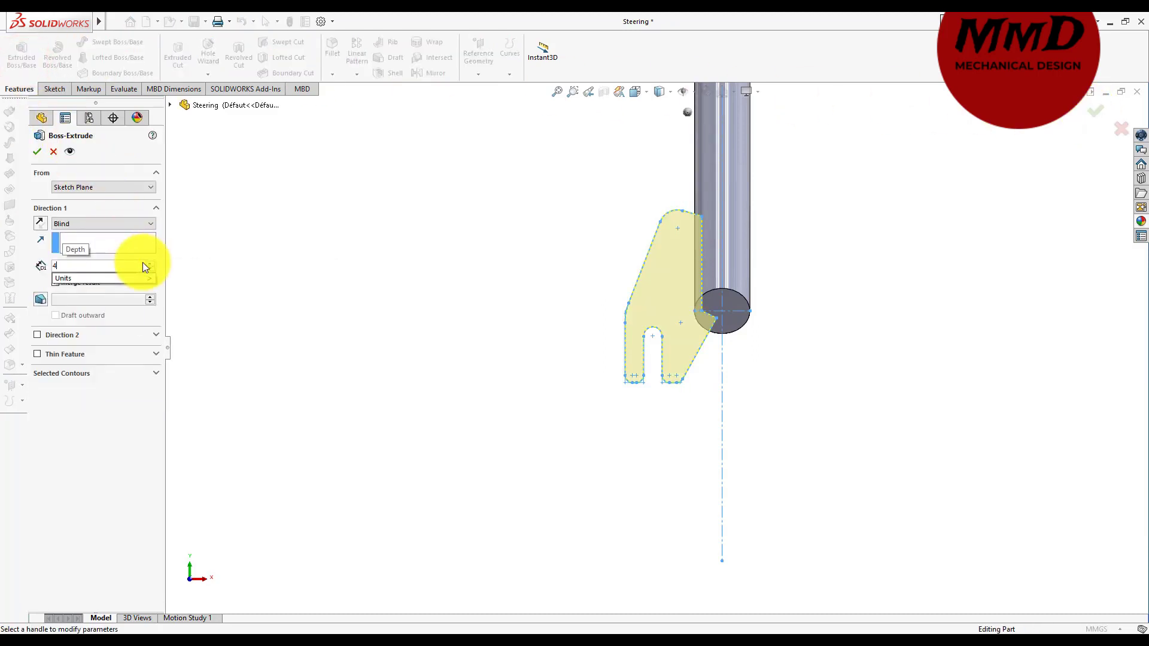
click(293, 235)
key(Left)
key(Left)
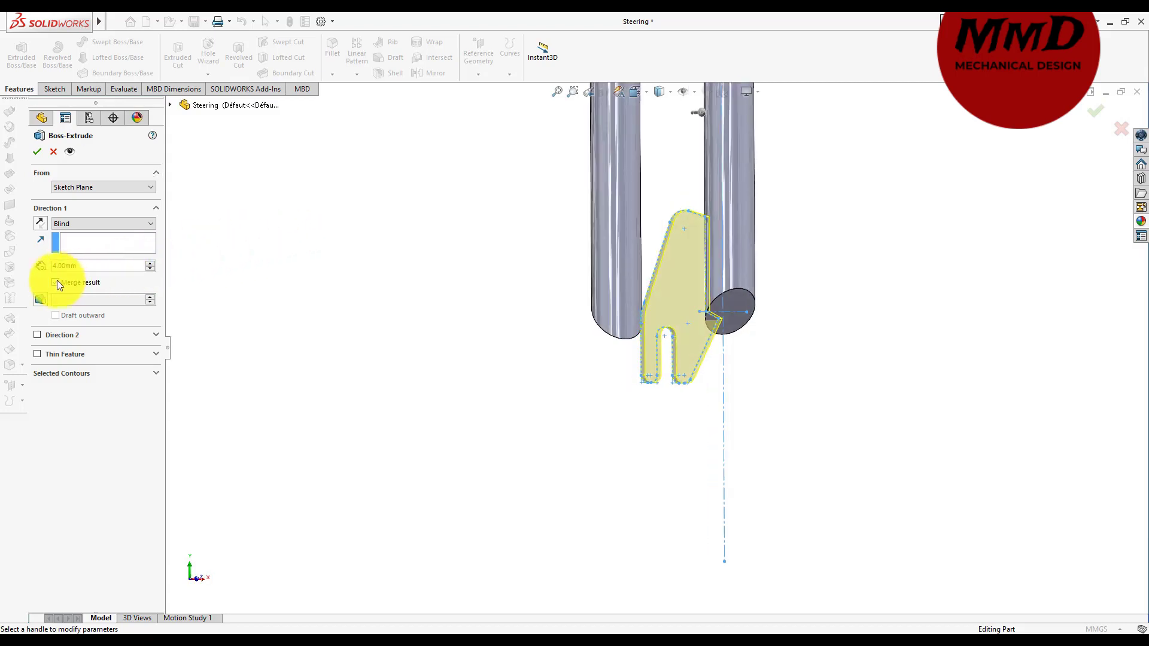
click(58, 283)
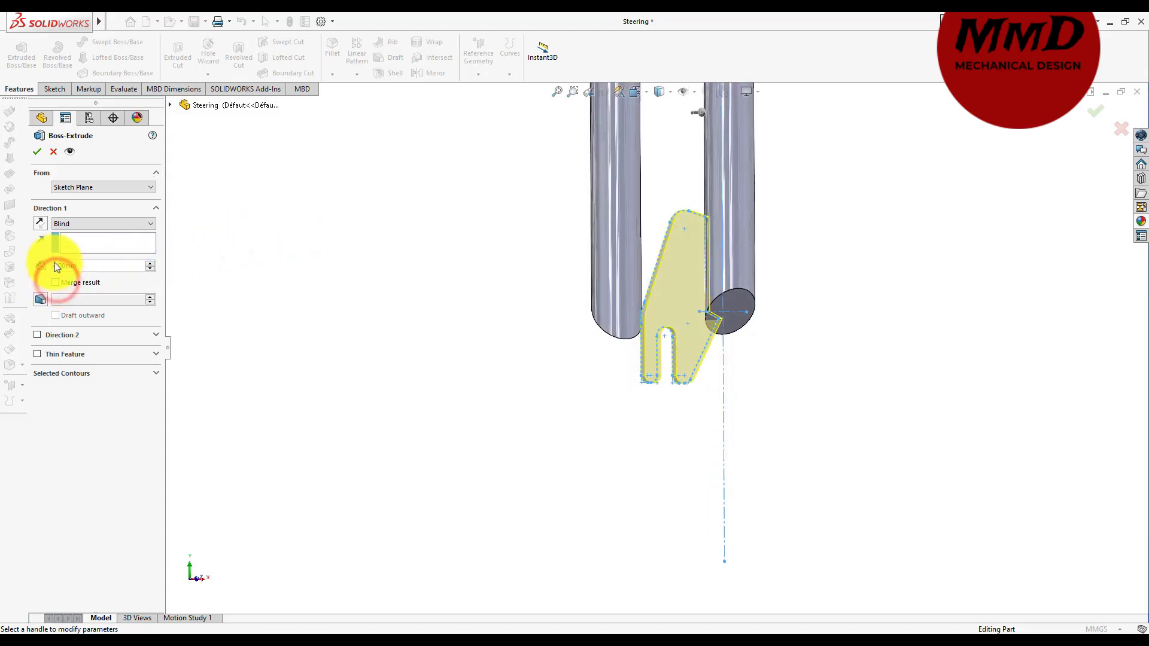
click(38, 152)
key(Left)
key(Left)
key(Left)
key(Left)
key(Left)
key(Left)
key(Left)
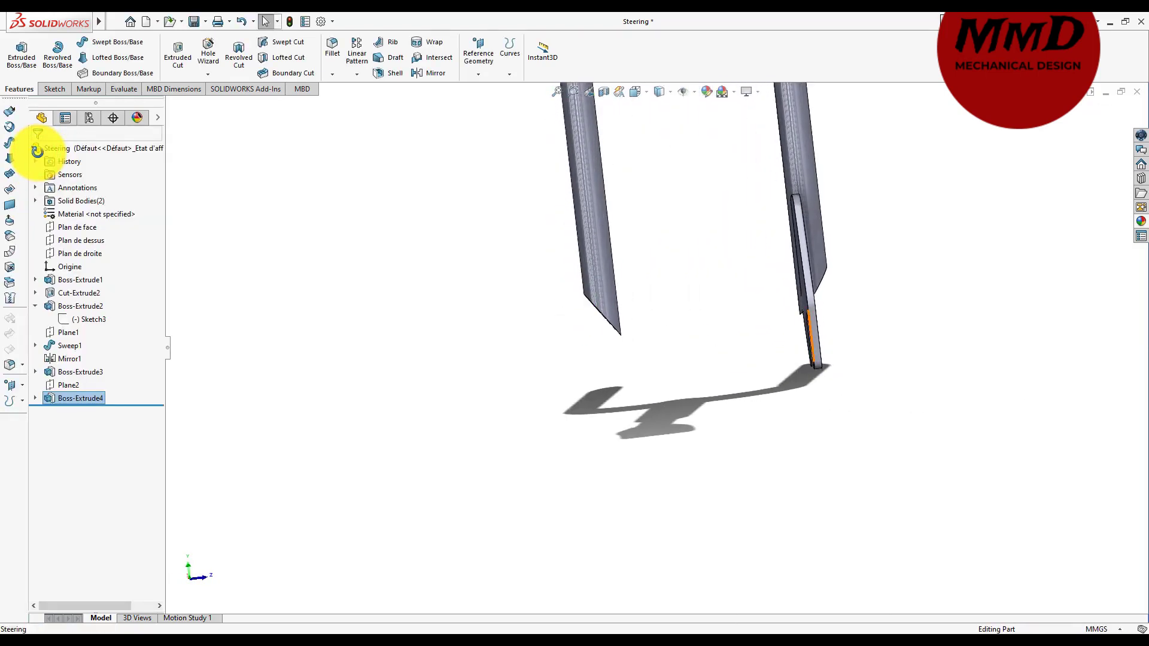
key(Left)
key(Left)
key(Left)
- Turn the fork upright to show both legs, clear the selection and widen the feature tree
key(Down)
key(Down)
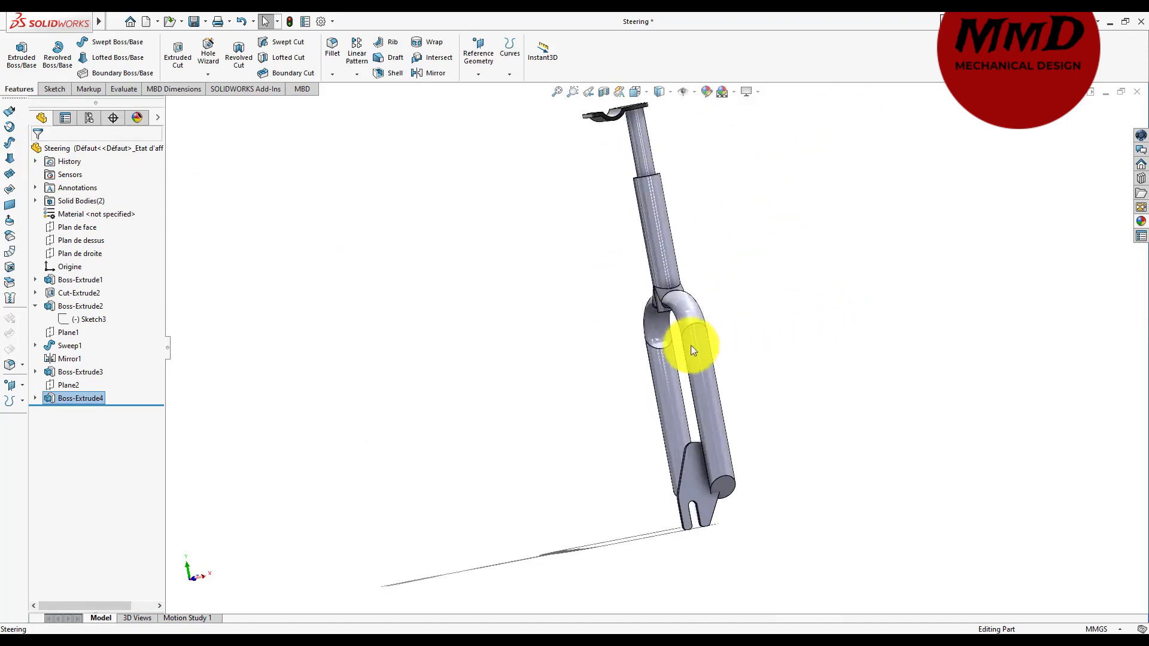
key(Left)
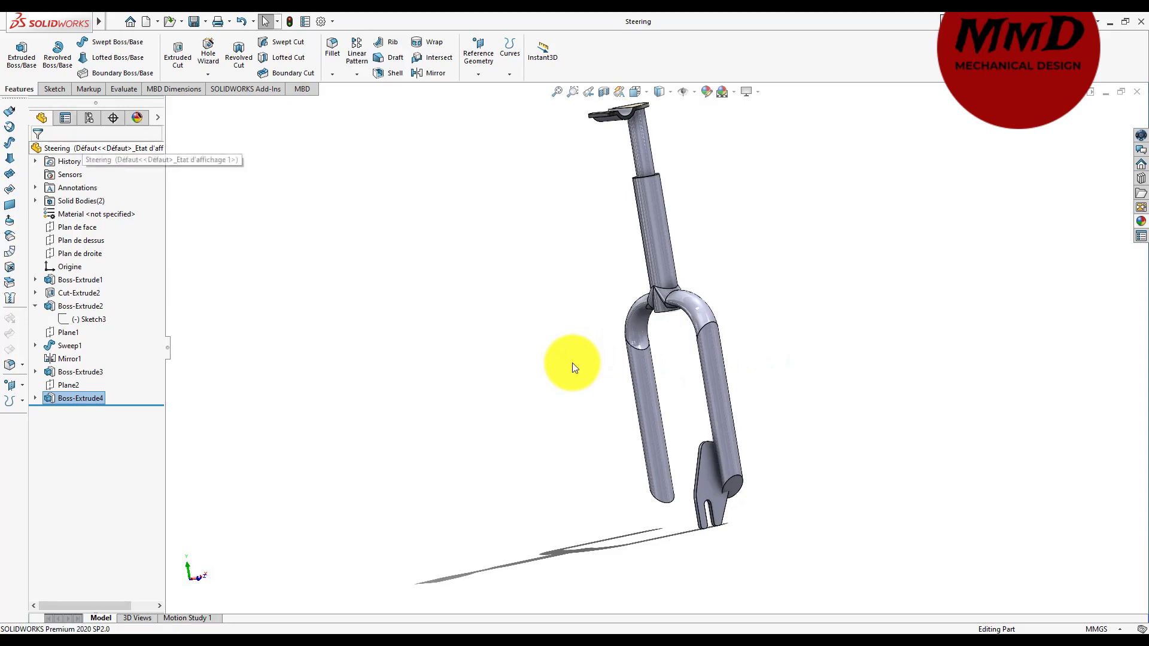
click(345, 262)
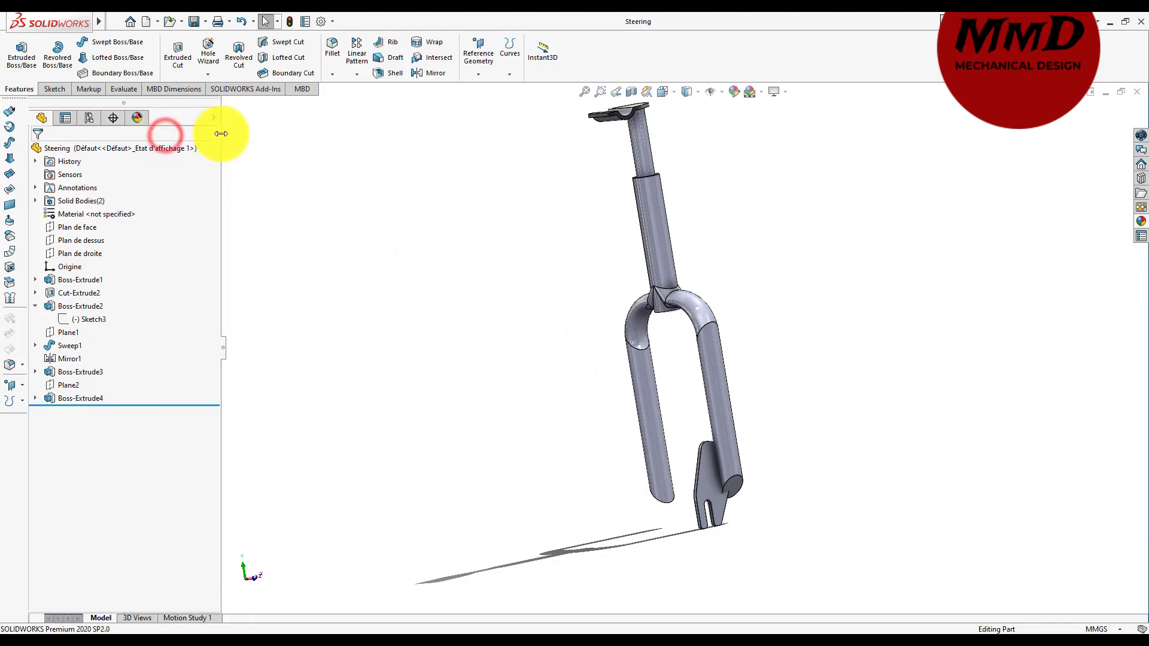
drag(165, 136, 167, 138)
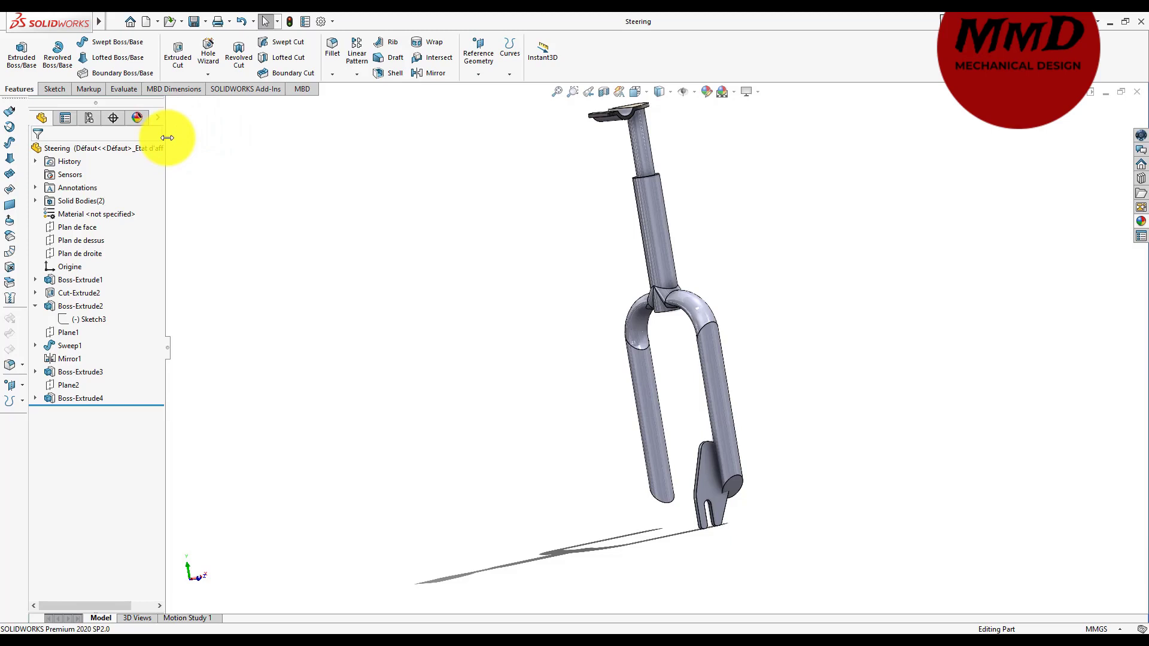
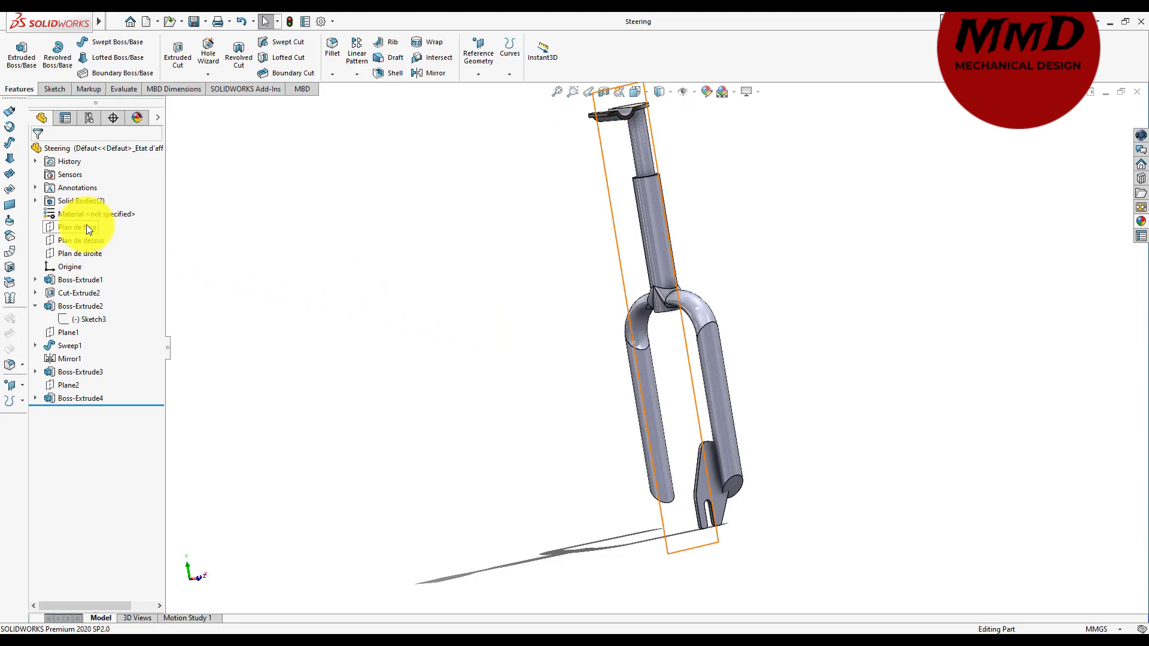
- Mirror the Boss-Extrude4 dropout plate body across Plan de face to create Mirror2
click(67, 229)
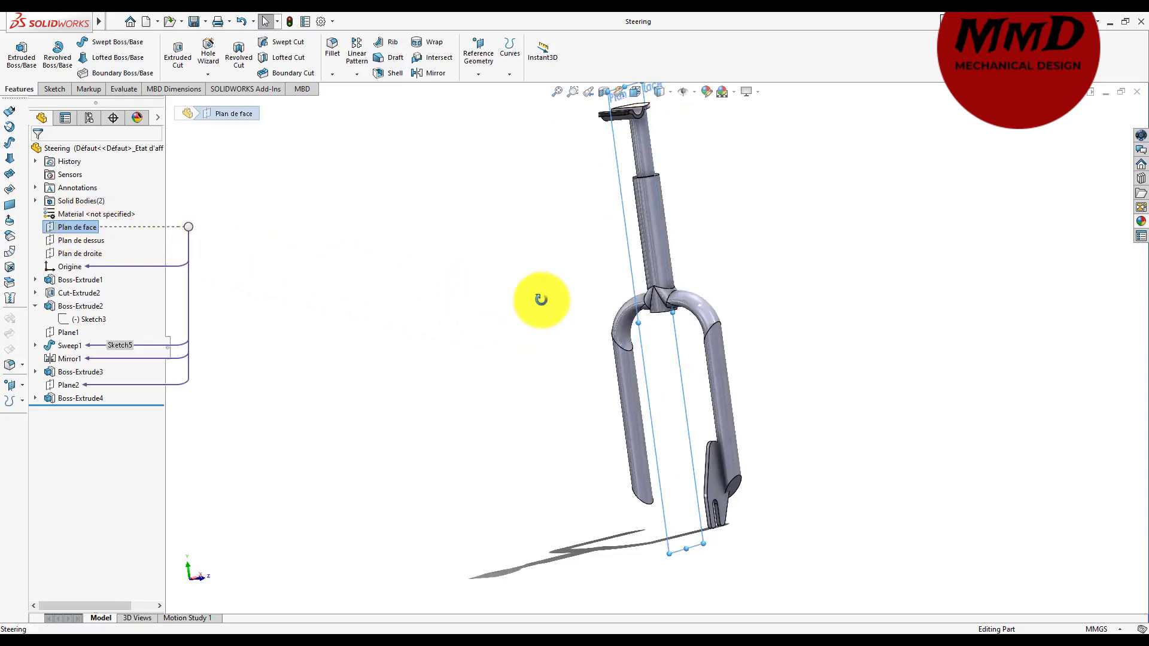
middle_drag(539, 301, 559, 302)
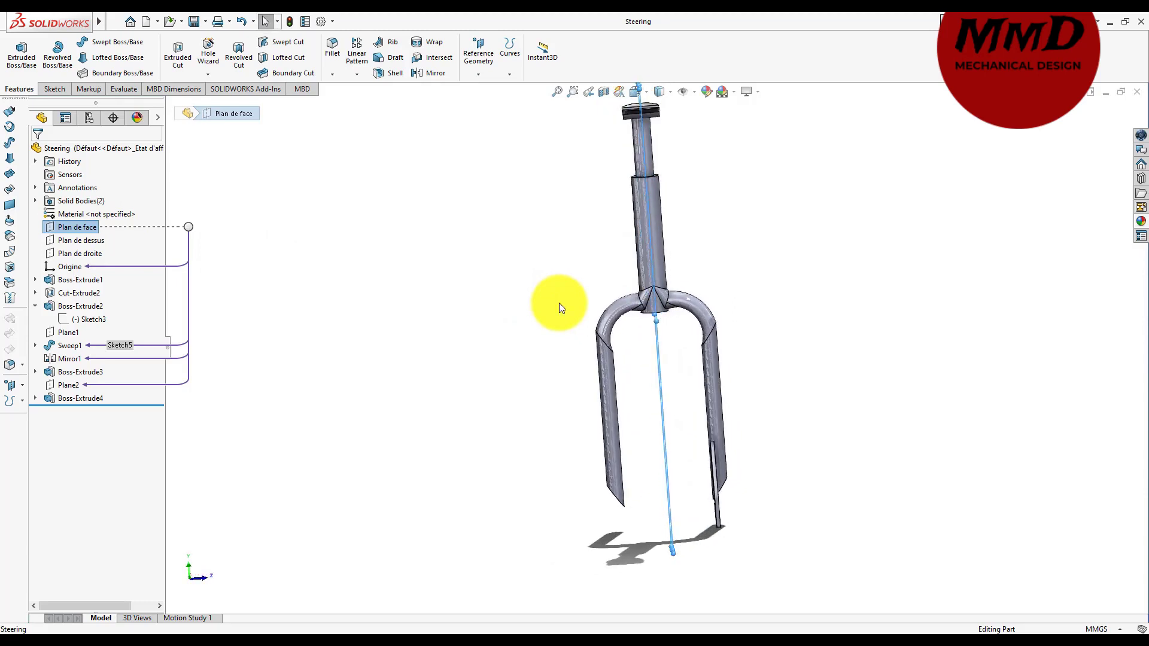
click(419, 73)
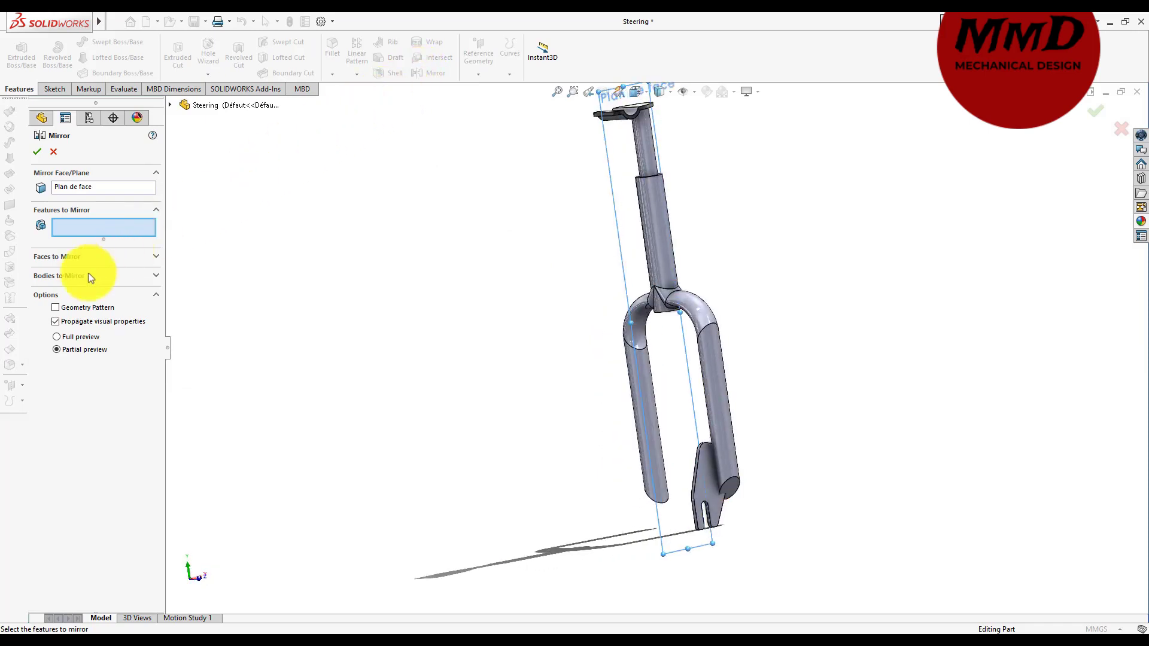
click(155, 275)
click(117, 262)
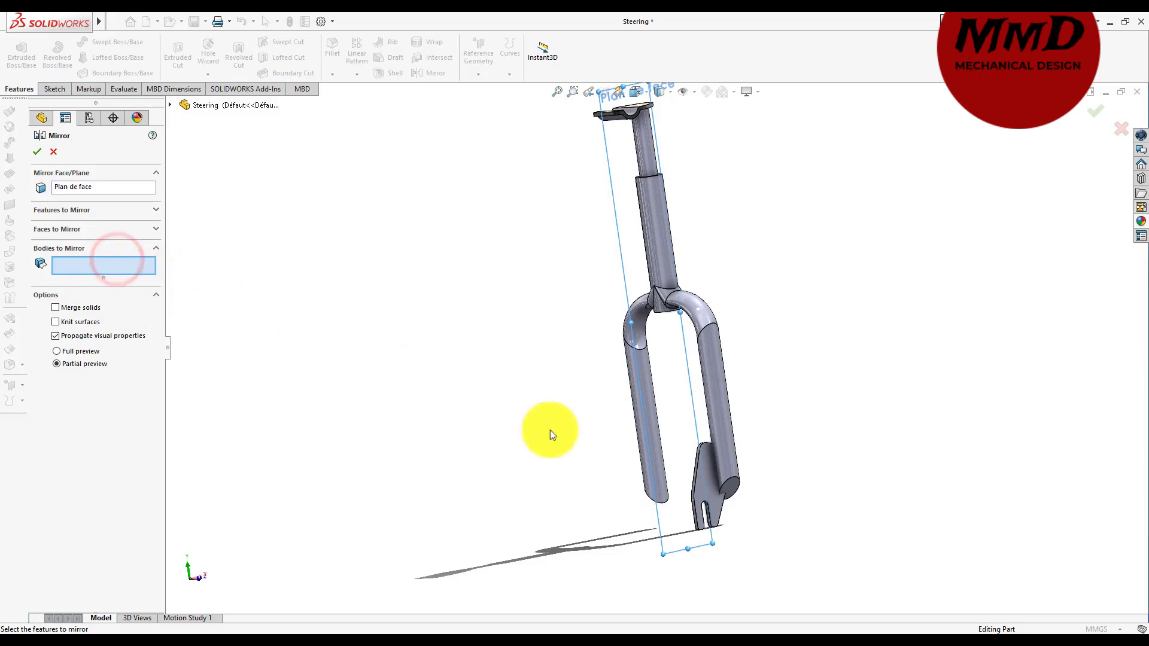
click(709, 494)
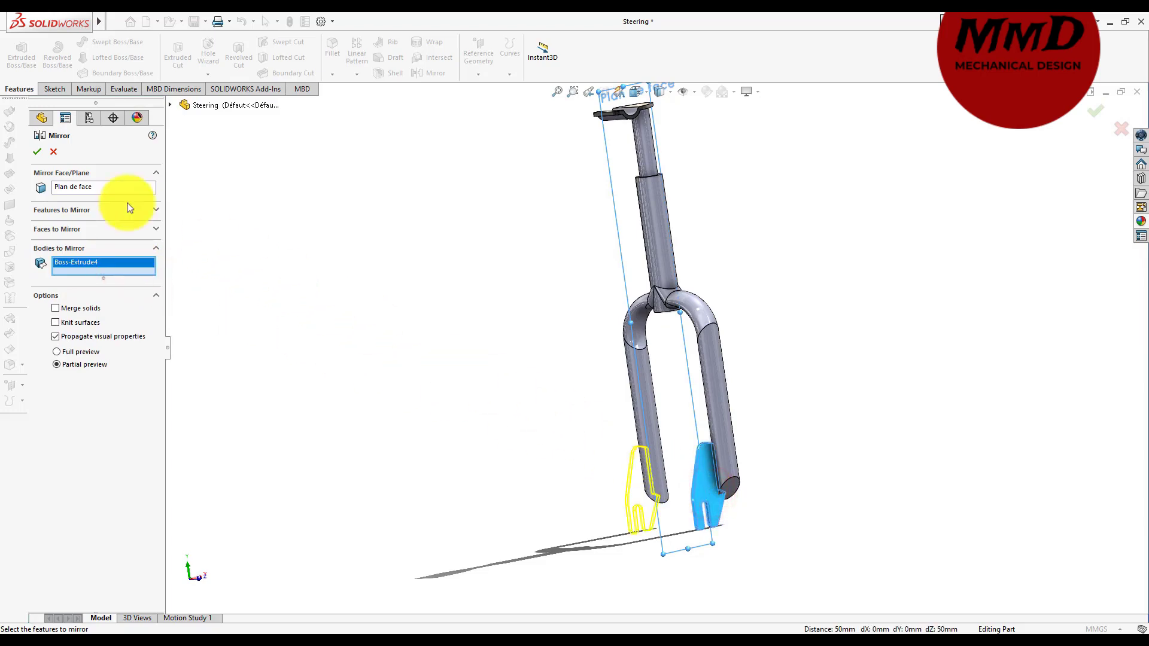
click(31, 154)
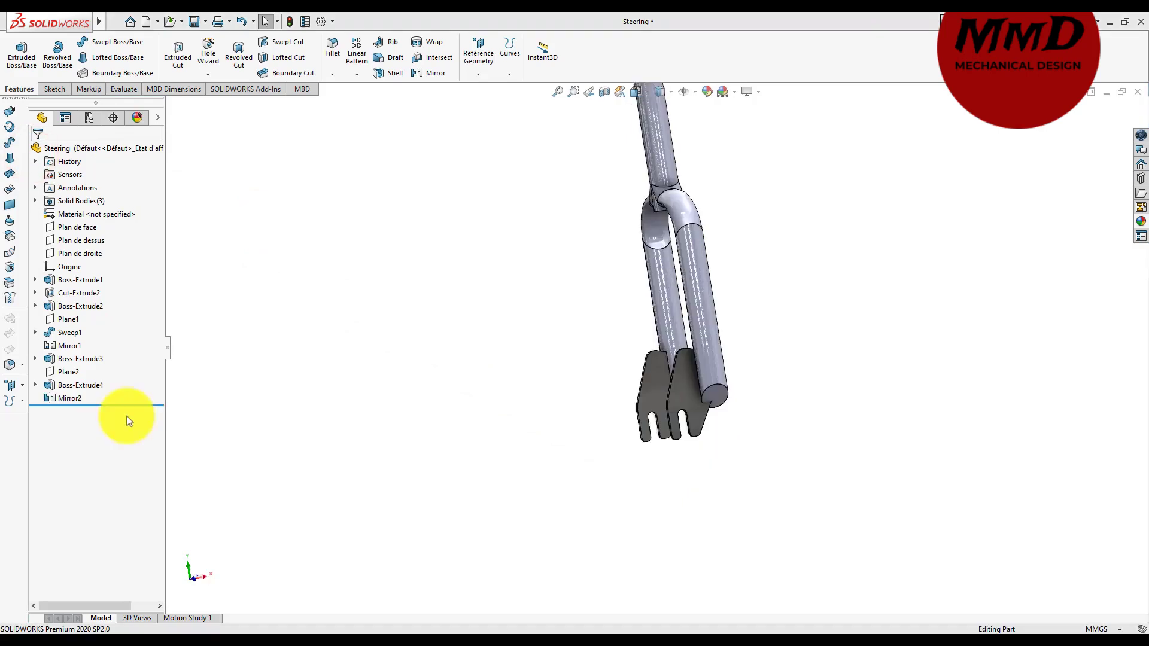
- Apply the polished brass appearance to the Mirror2 and Boss-Extrude4 plate features
click(66, 400)
ctrl+click(74, 383)
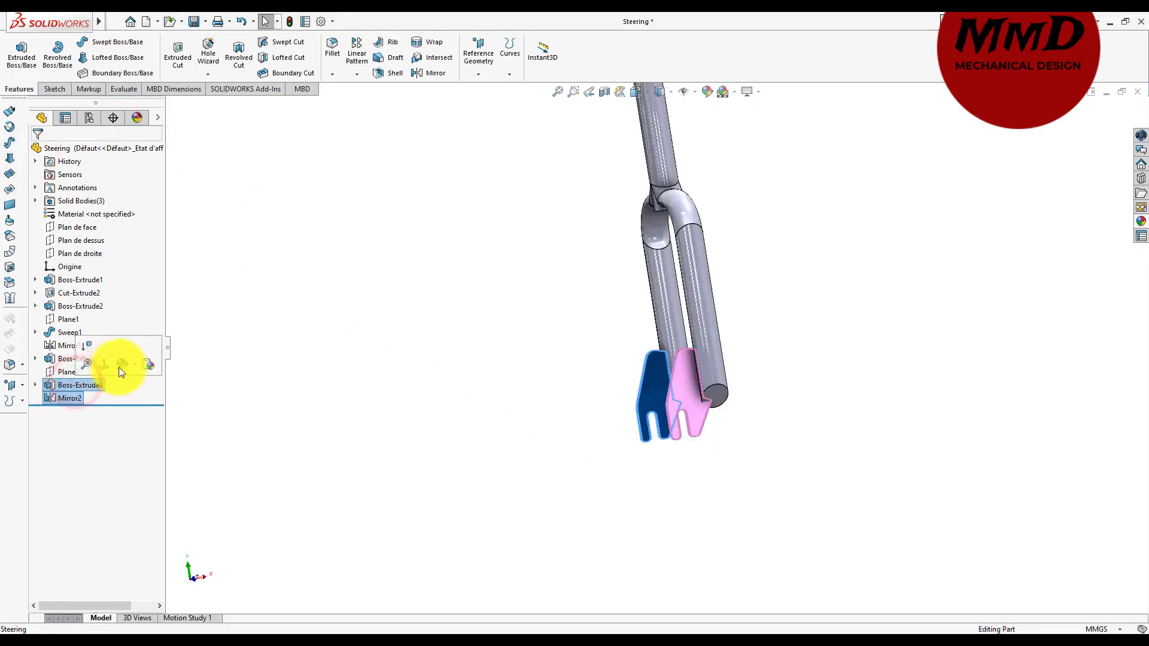
click(123, 365)
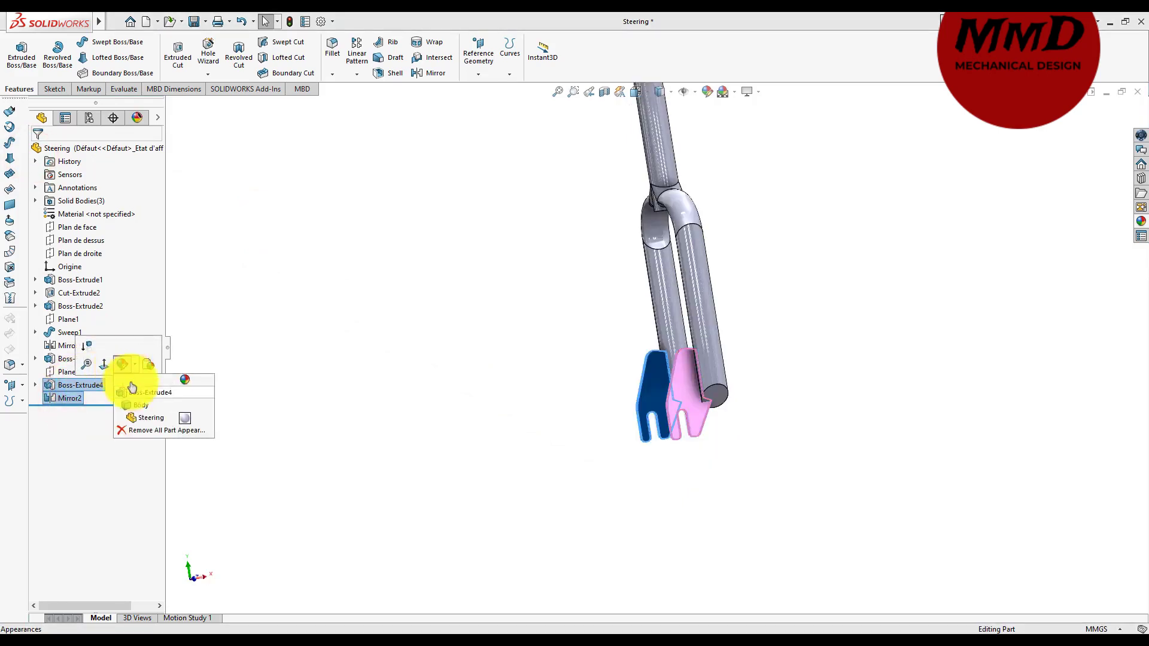
click(143, 407)
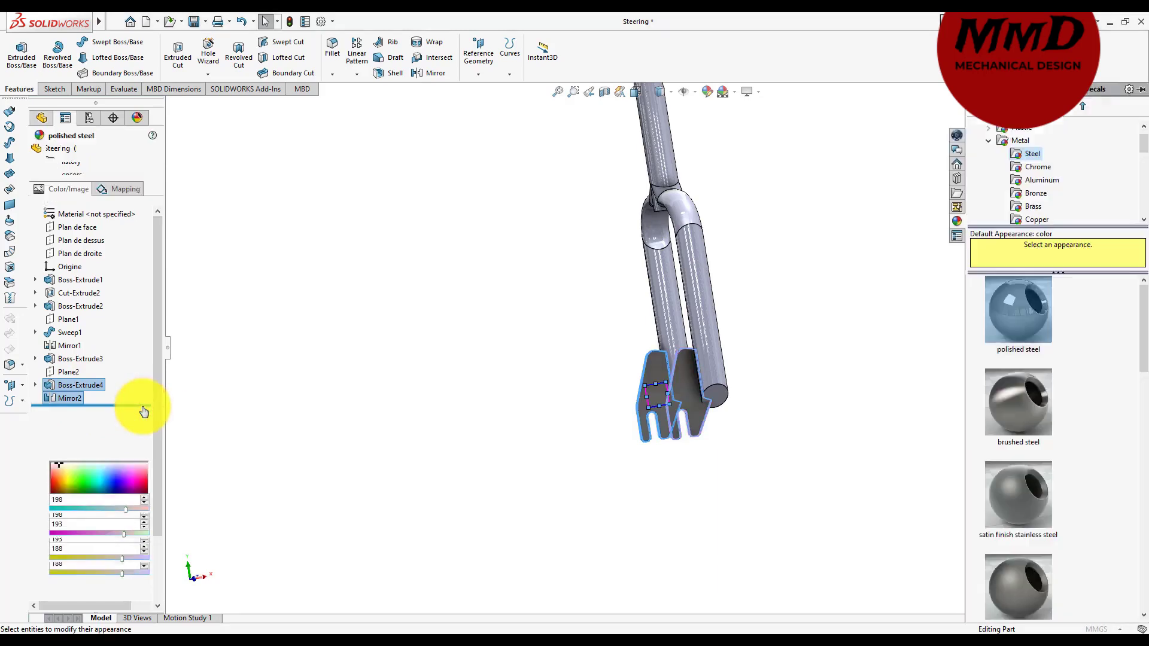
click(1036, 207)
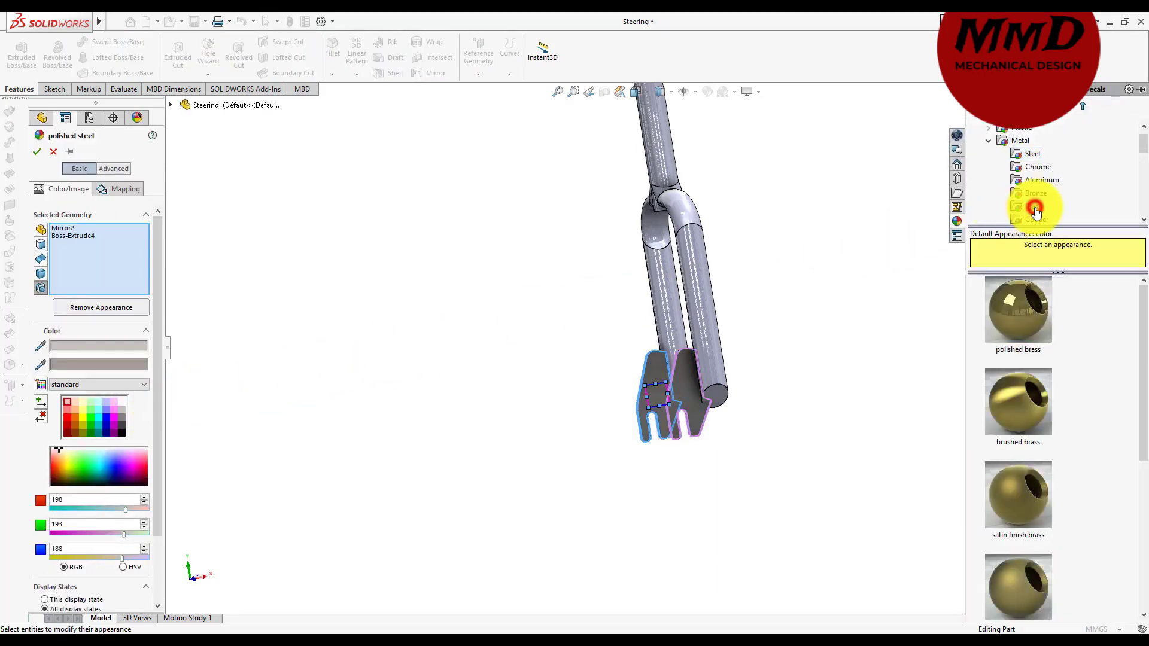
drag(1025, 309, 687, 390)
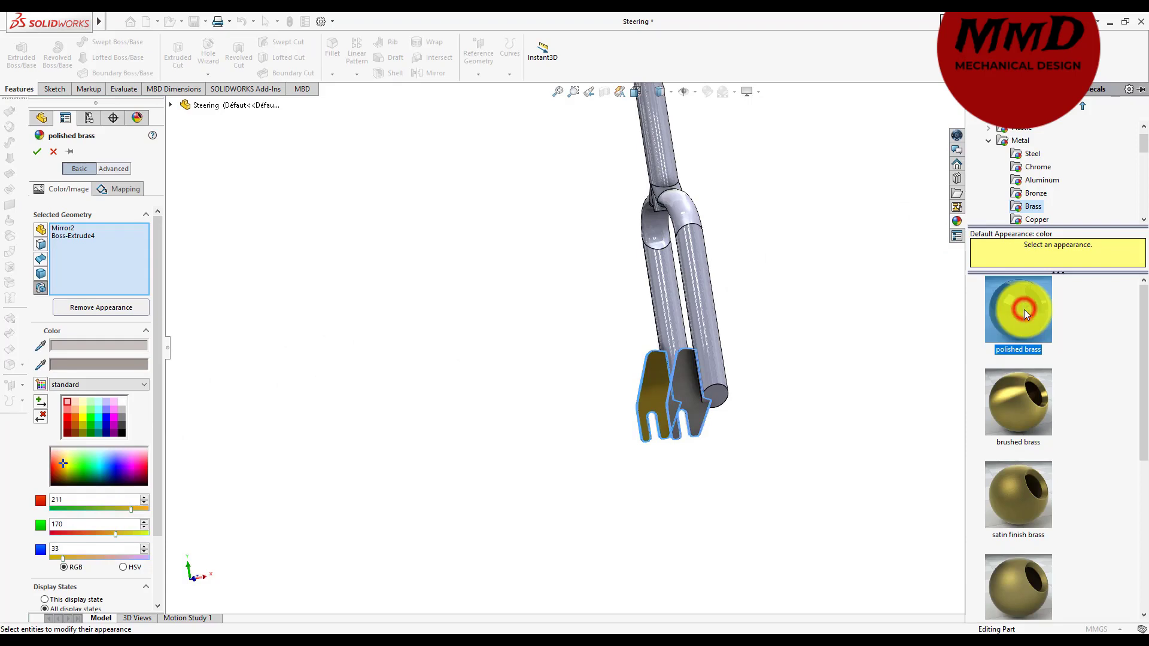
click(687, 389)
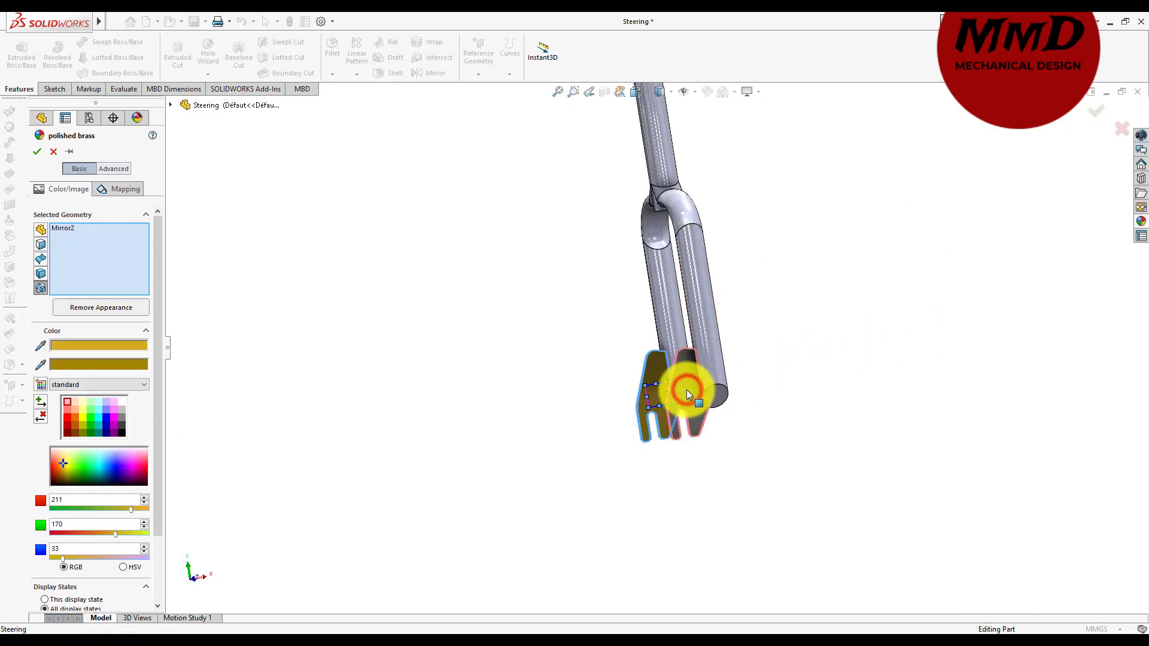
click(38, 153)
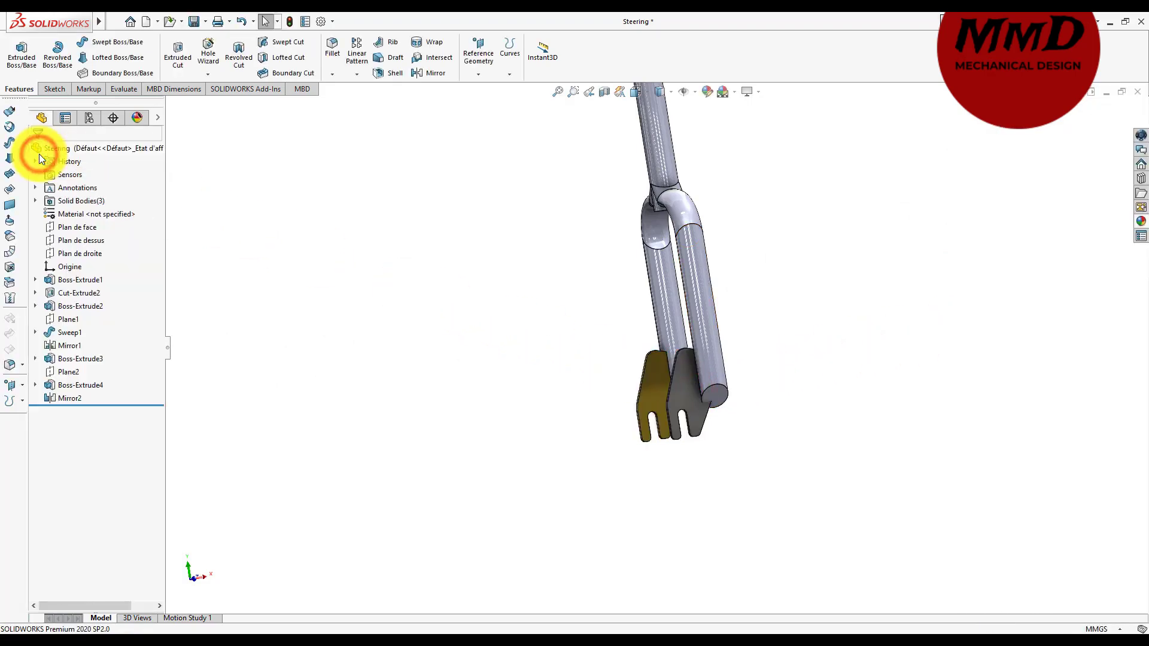
- Apply polished brass to the dropout plate body that is still uncoloured
key(Left)
key(Left)
key(Left)
key(Left)
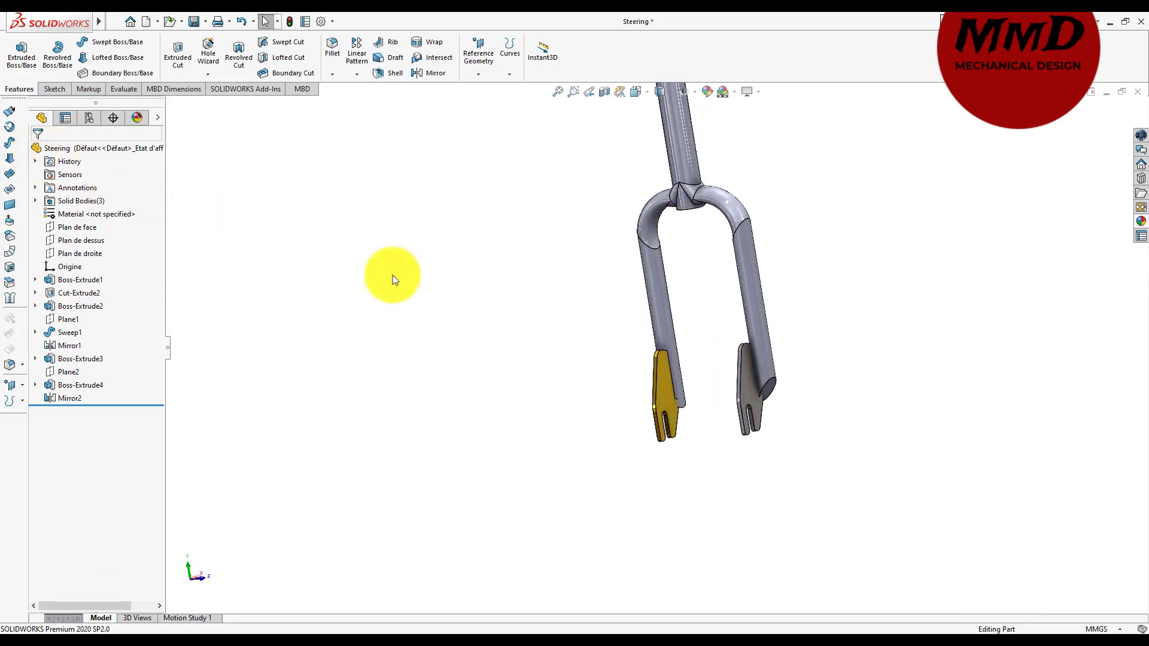
right_click(746, 397)
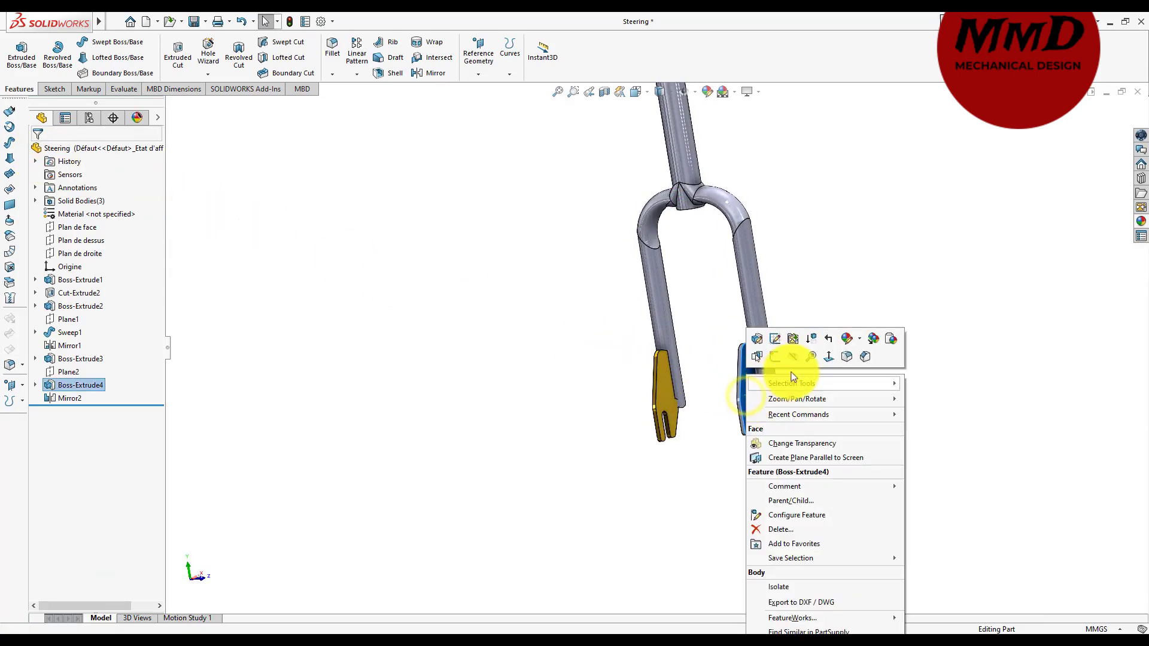
click(847, 338)
click(866, 392)
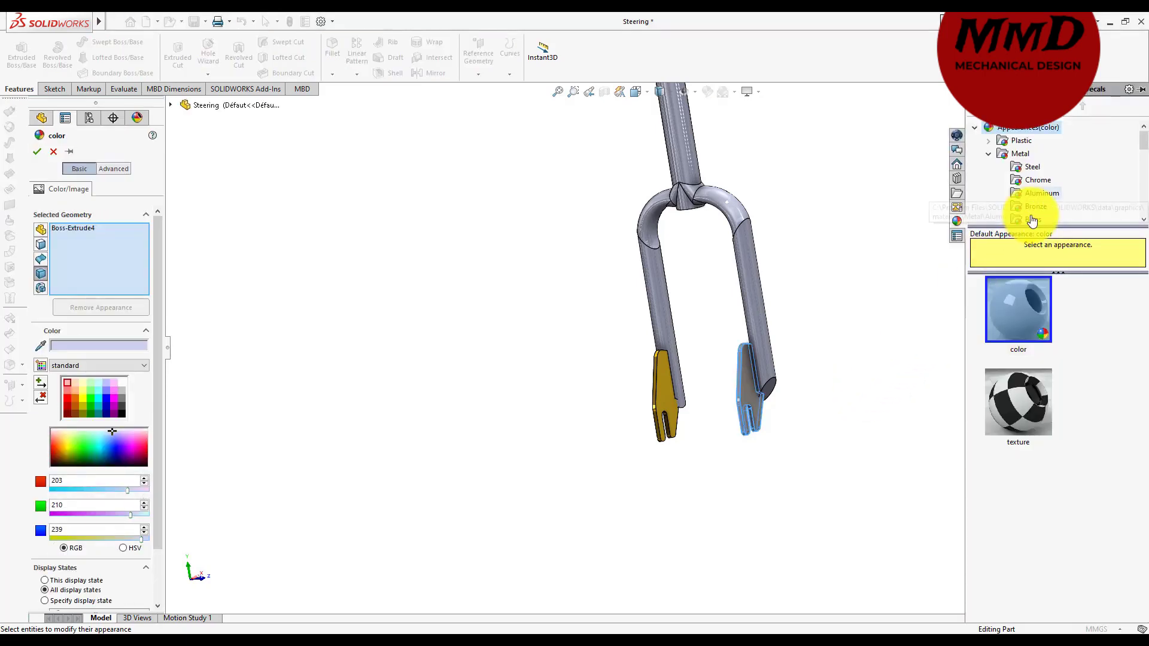
click(1032, 220)
click(1022, 292)
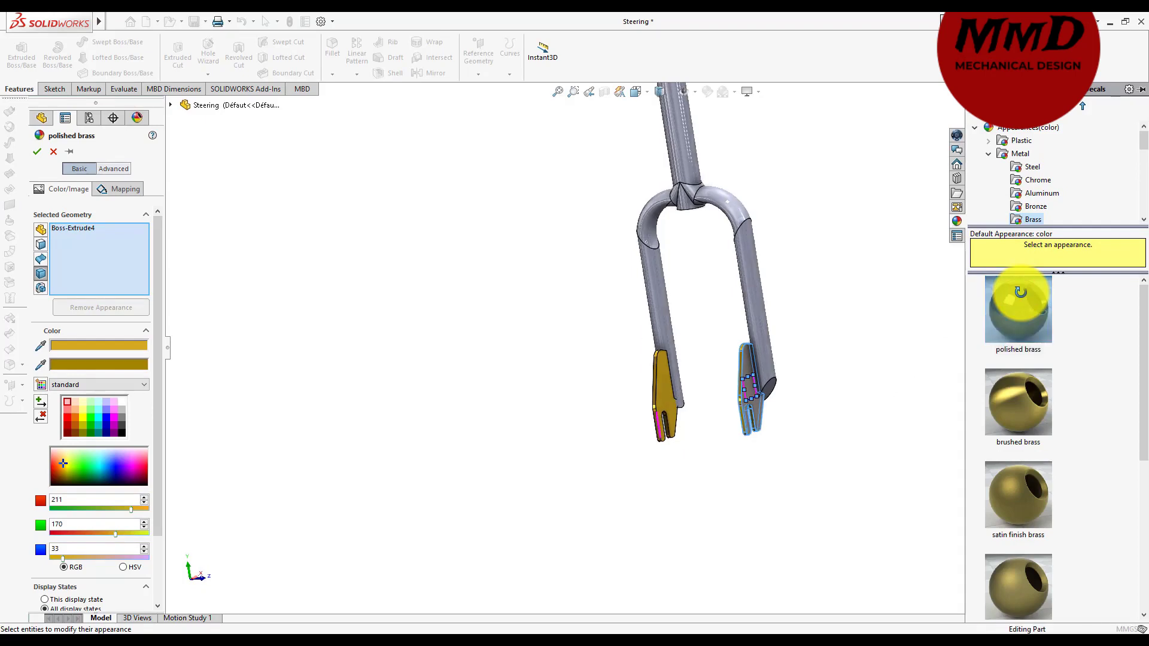
drag(1021, 293, 710, 412)
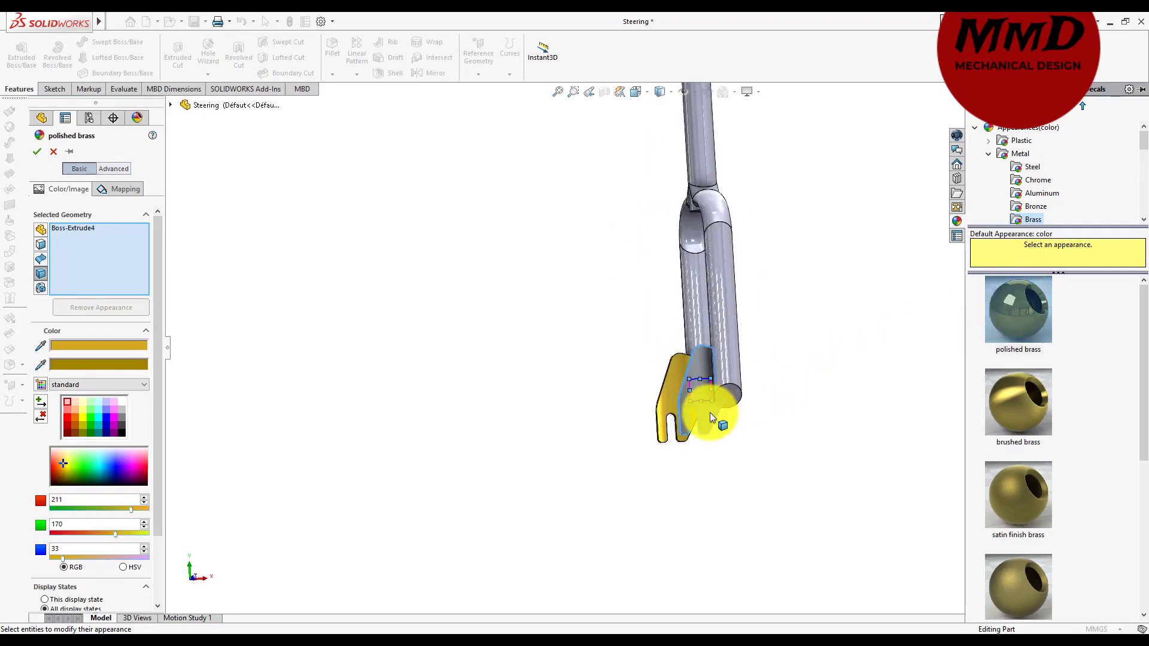
click(699, 386)
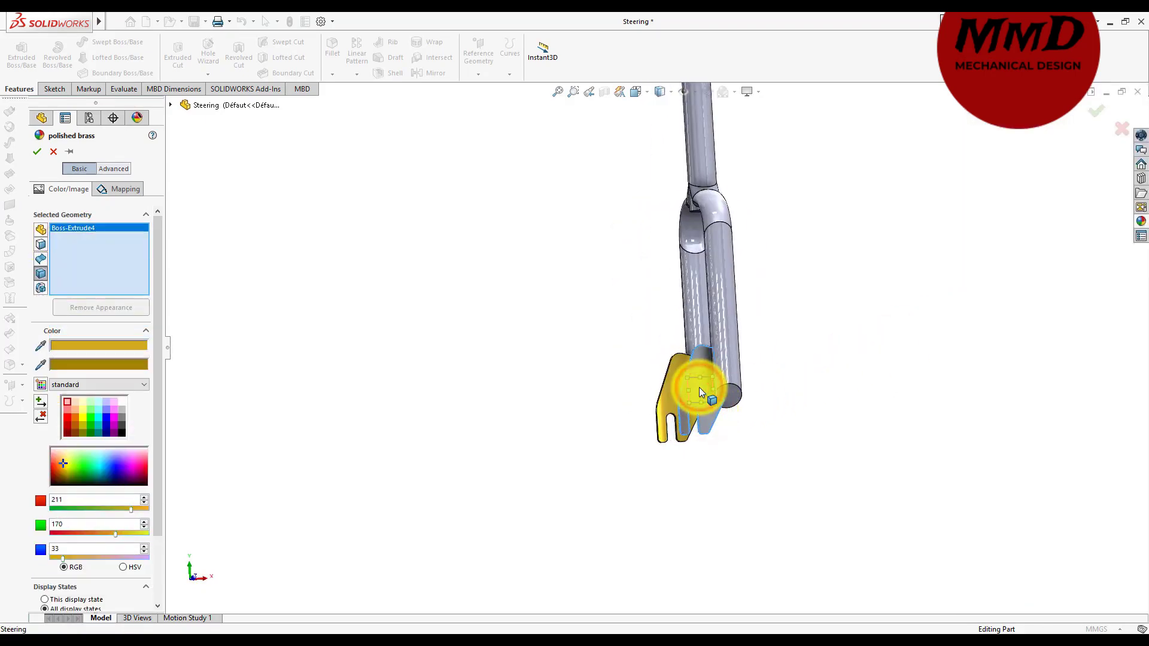
middle_drag(699, 387, 662, 374)
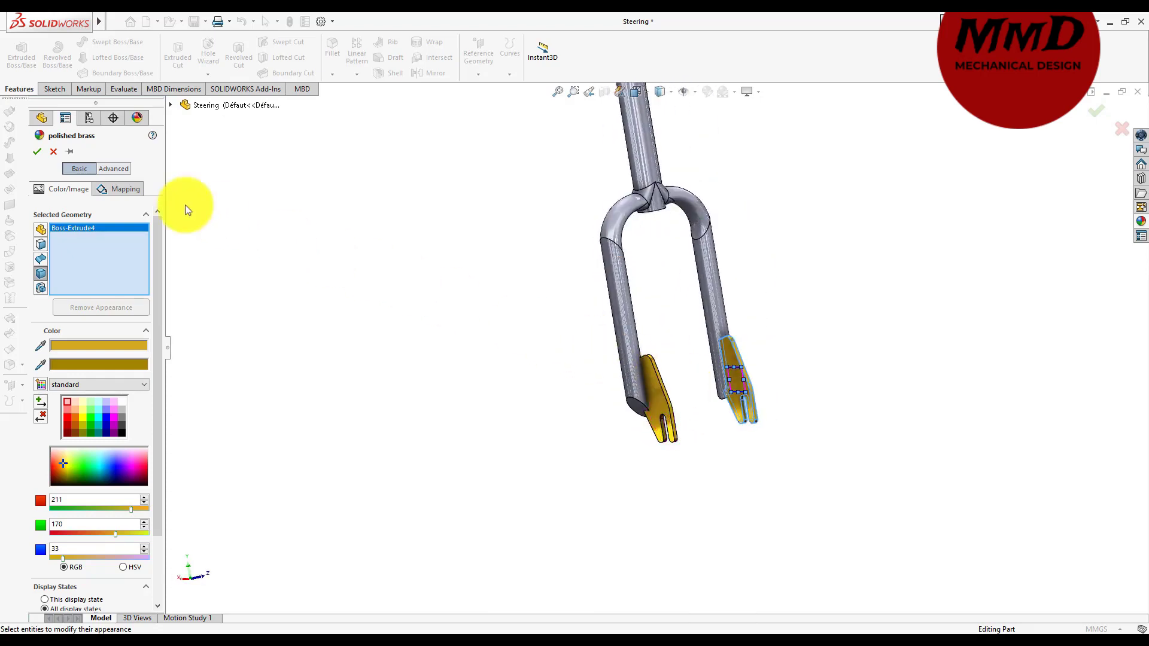
click(37, 151)
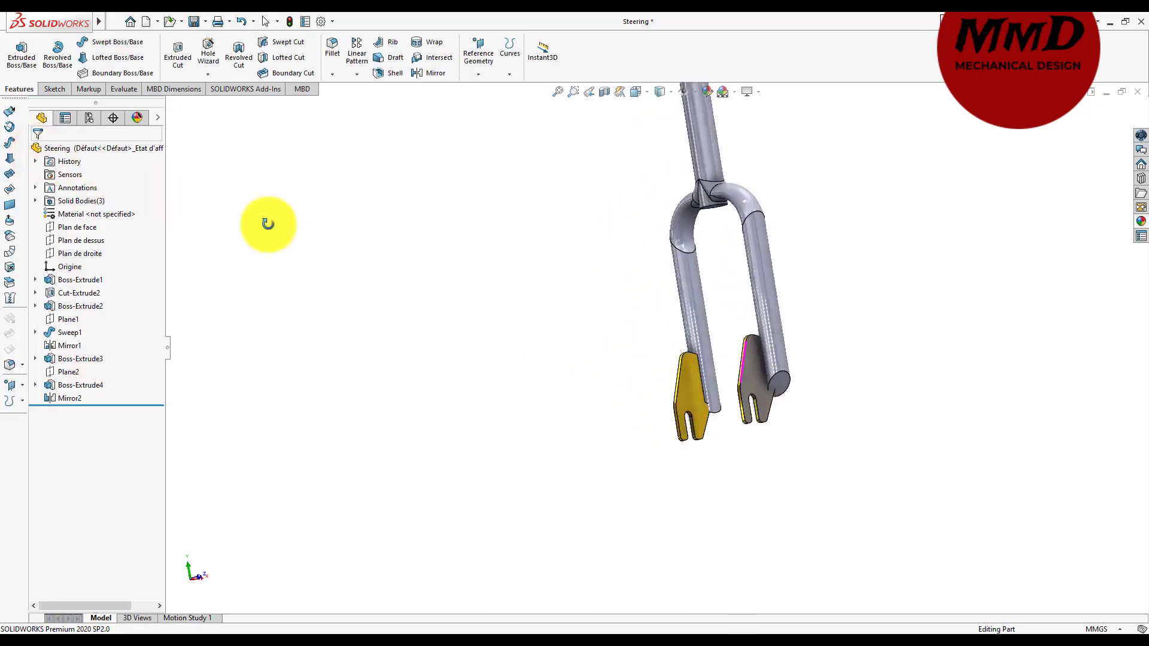
- Coat the remaining grey plate face in polished brass and view the whole fork
middle_drag(267, 223, 743, 372)
click(757, 377)
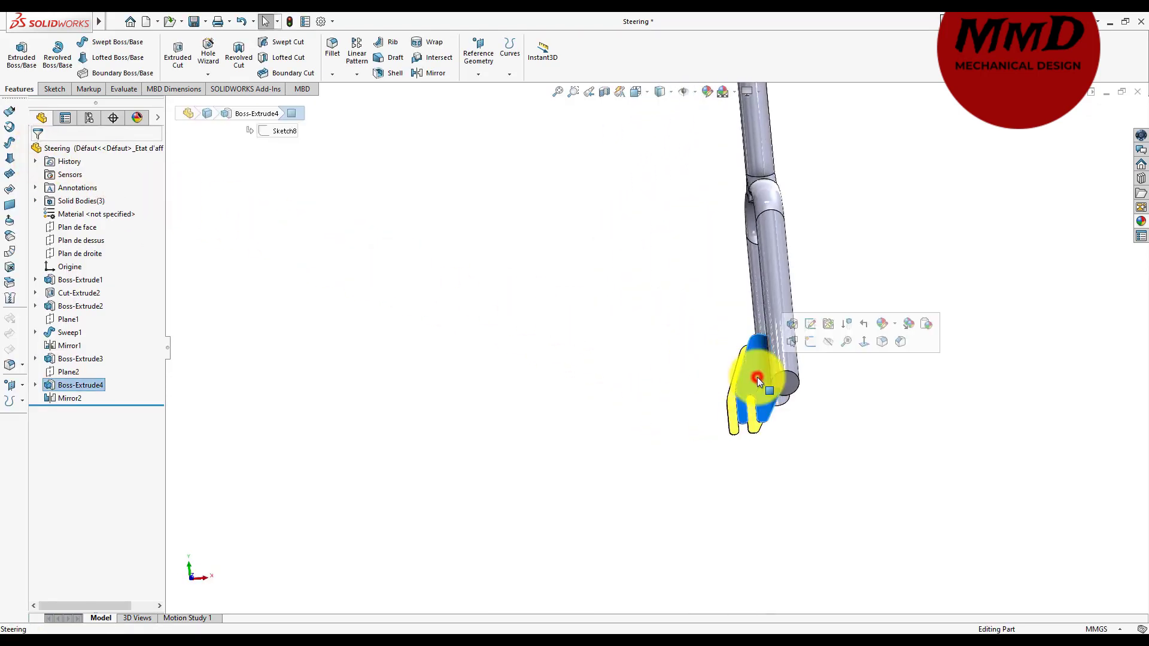
click(888, 326)
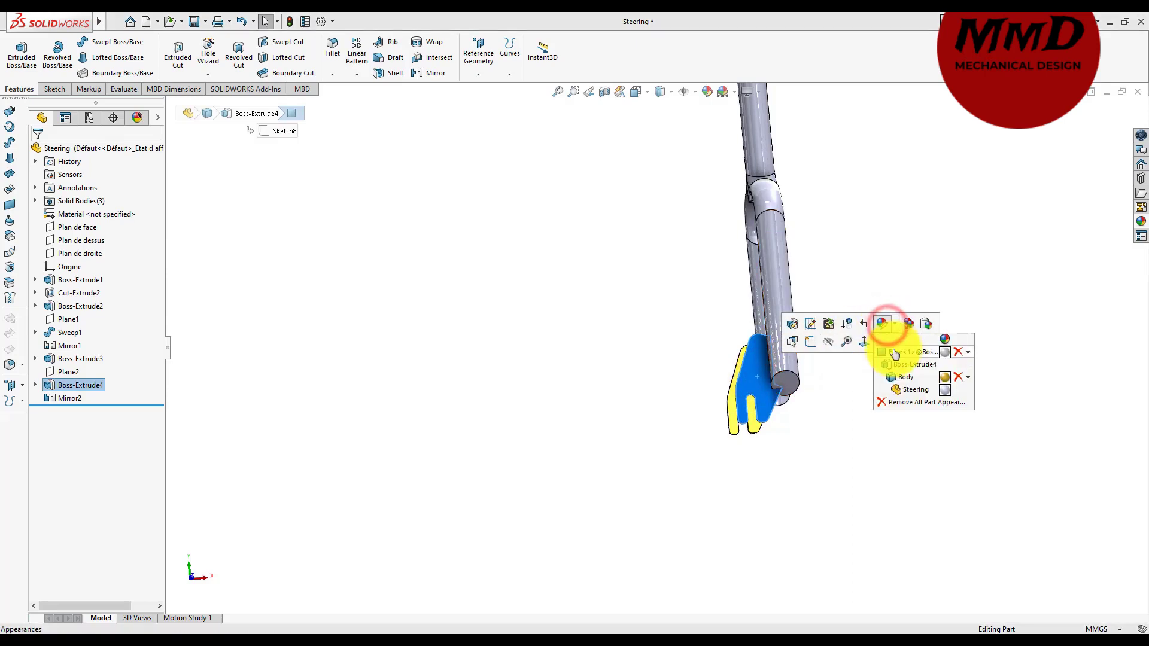
click(892, 351)
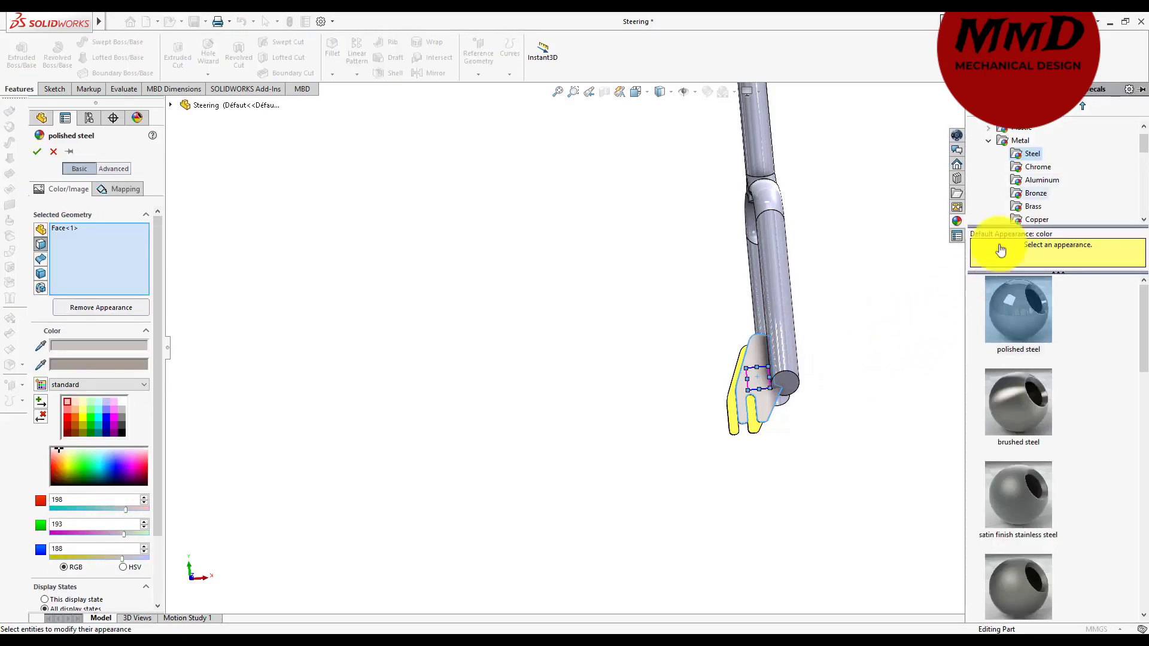
click(1033, 206)
click(1028, 299)
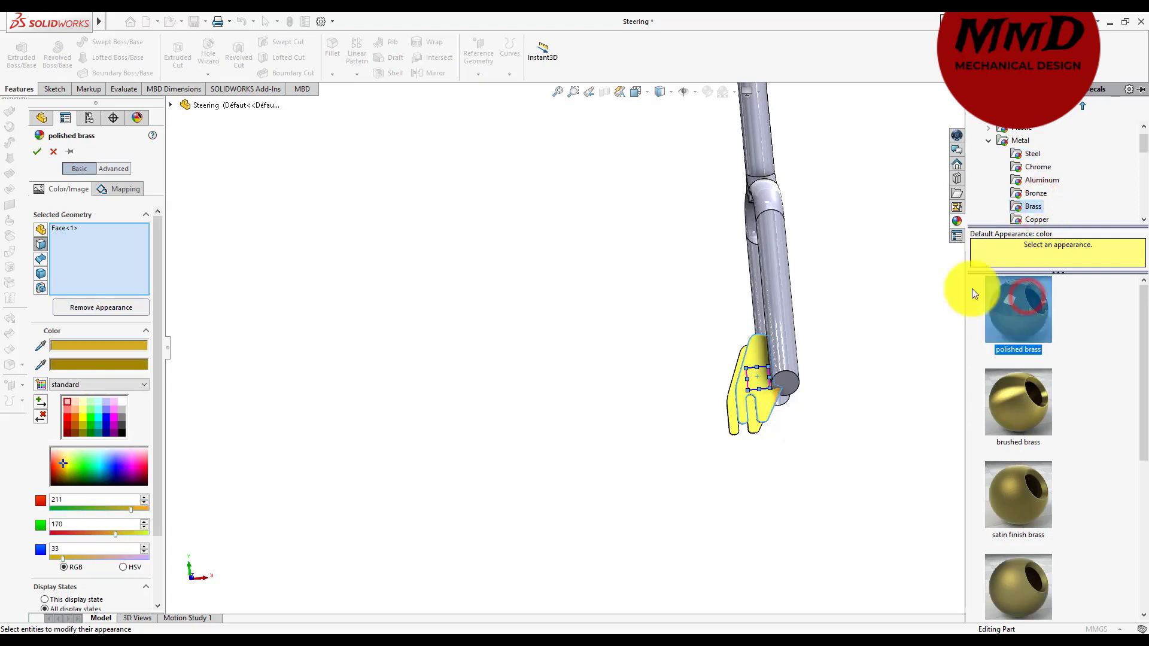
click(37, 151)
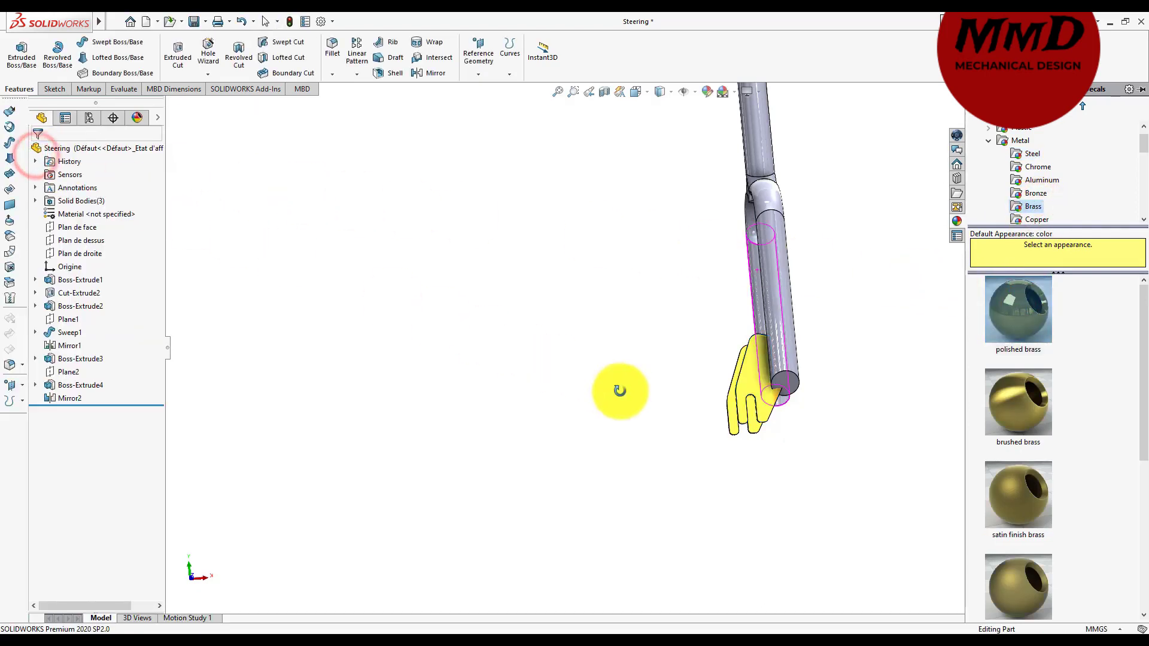
scroll(641, 397, up, 3)
scroll(643, 400, up, 2)
middle_drag(643, 400, 797, 422)
scroll(805, 400, down, 3)
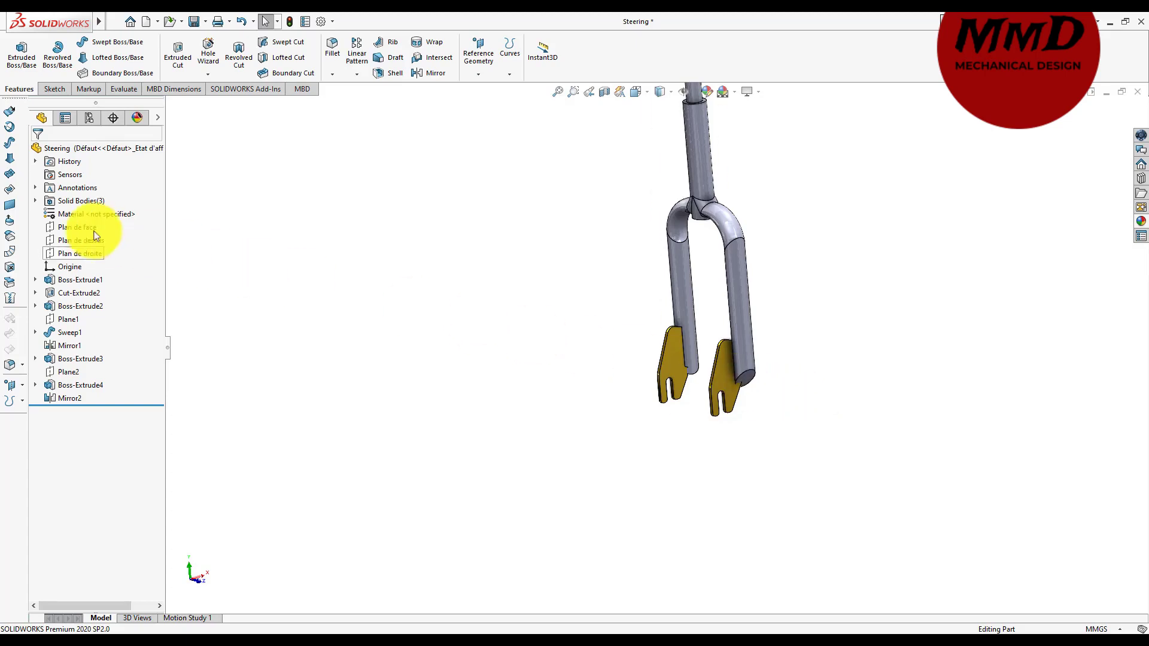
- Start a sketch on Plan de face and view it normal to the screen
click(87, 228)
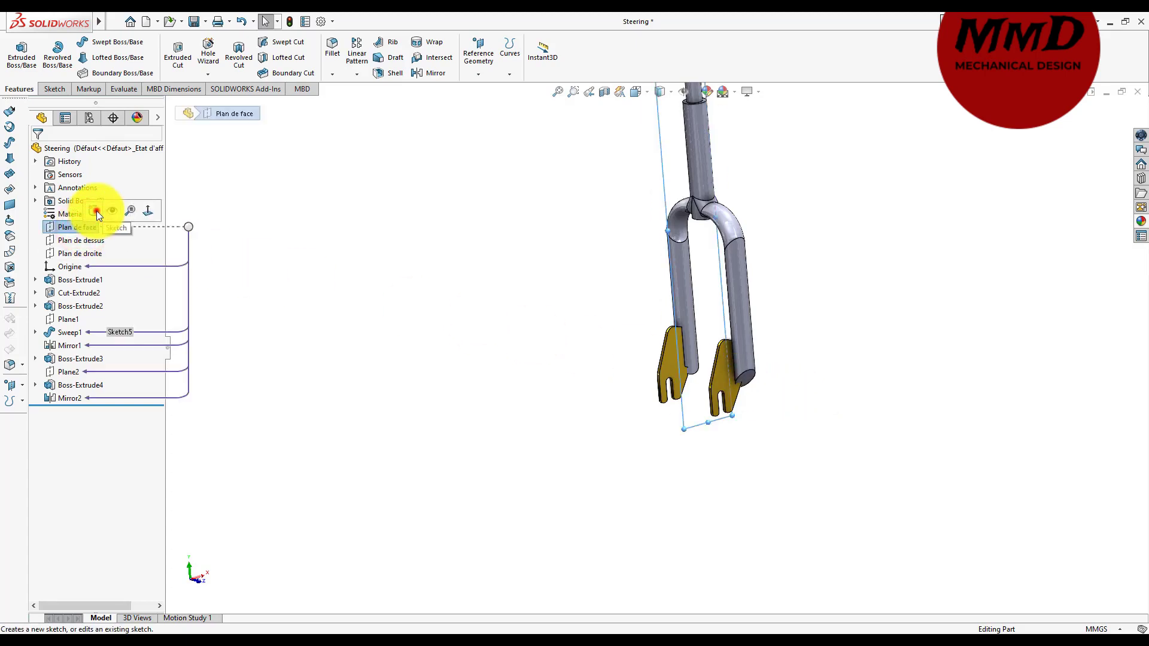
click(96, 211)
right_click(88, 228)
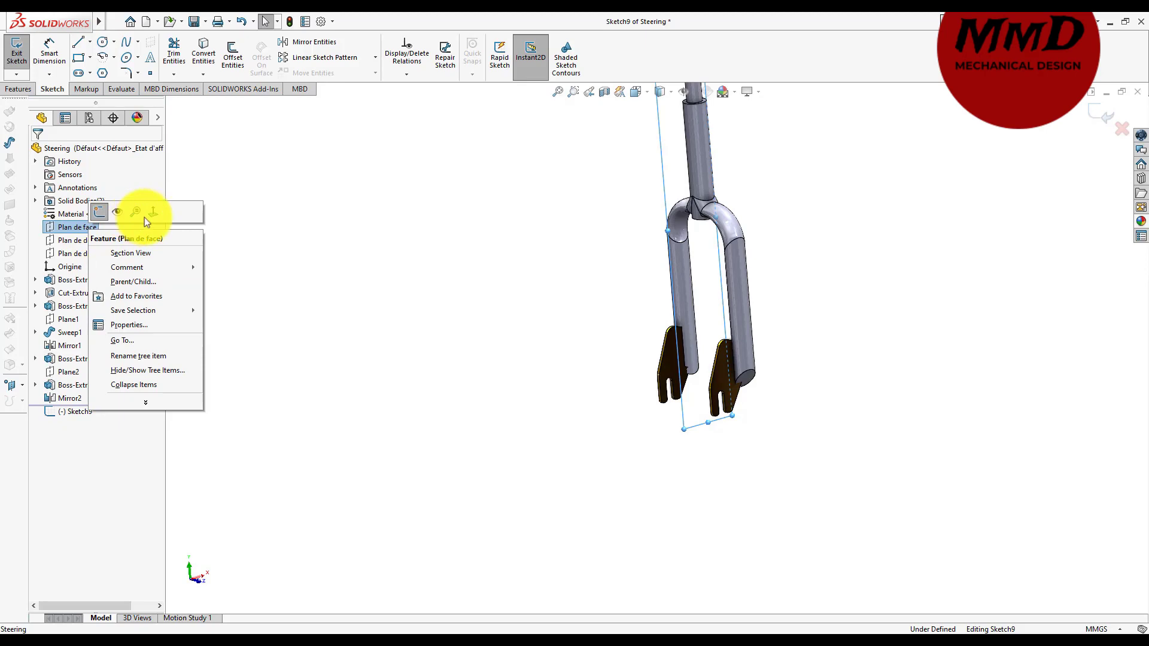
click(153, 213)
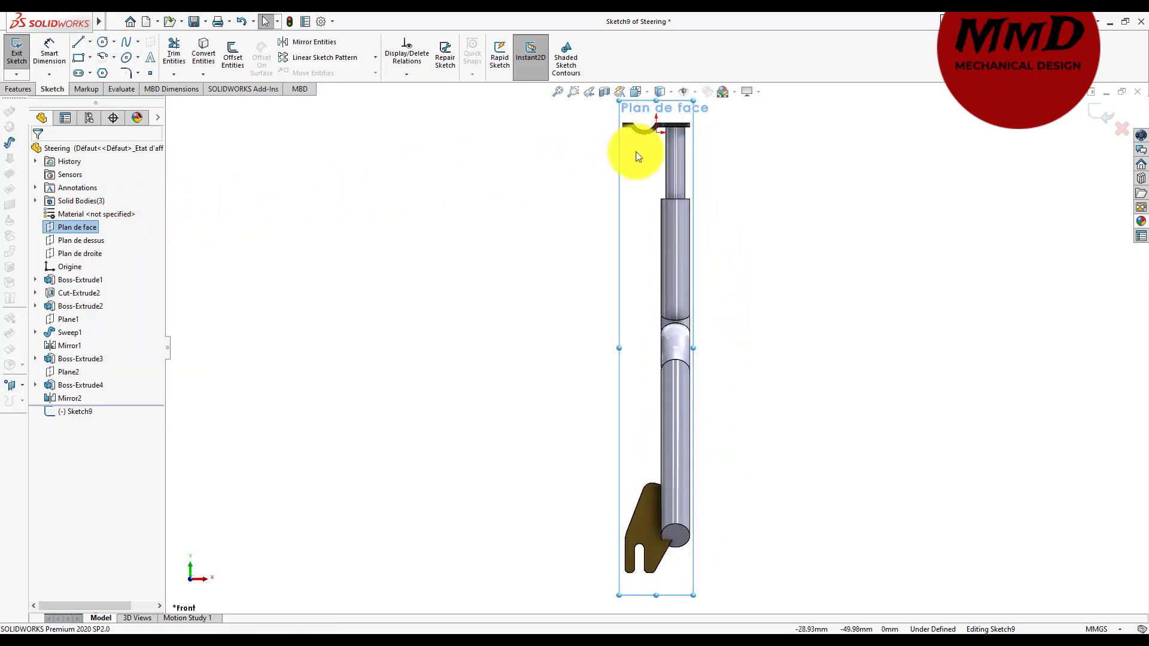
scroll(654, 149, down, 3)
scroll(654, 179, down, 3)
scroll(653, 526, up, 1)
scroll(603, 394, down, 1)
scroll(604, 394, down, 2)
scroll(604, 393, down, 2)
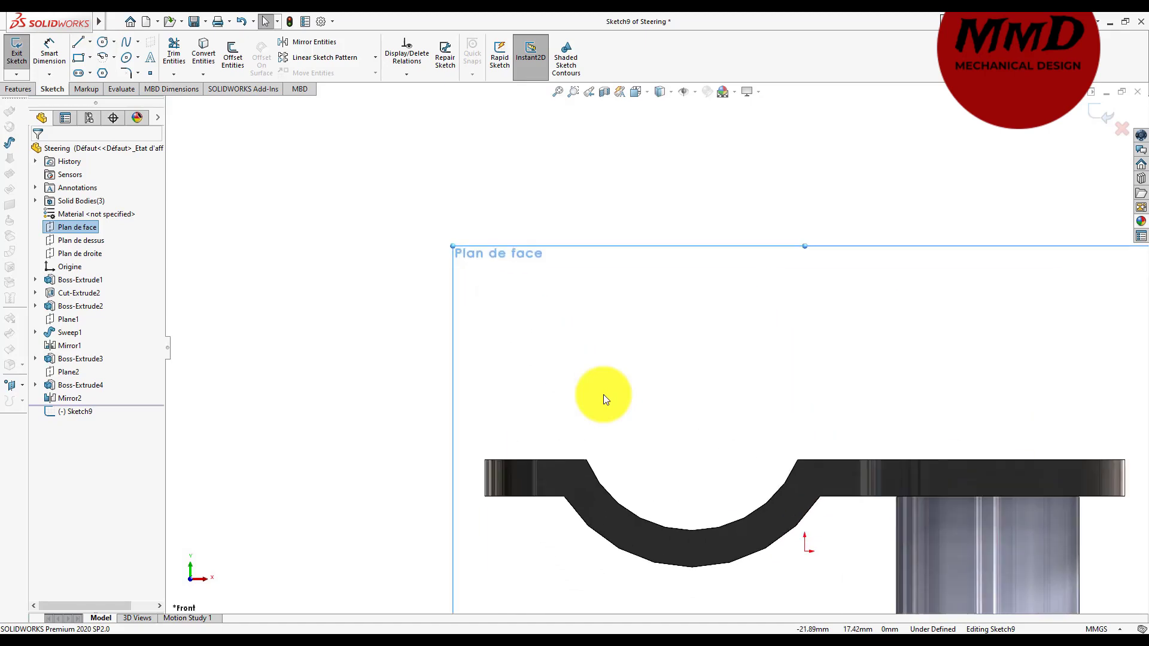
- Draw a circle above the flange curve and dimension its diameter to 25 mm
click(103, 41)
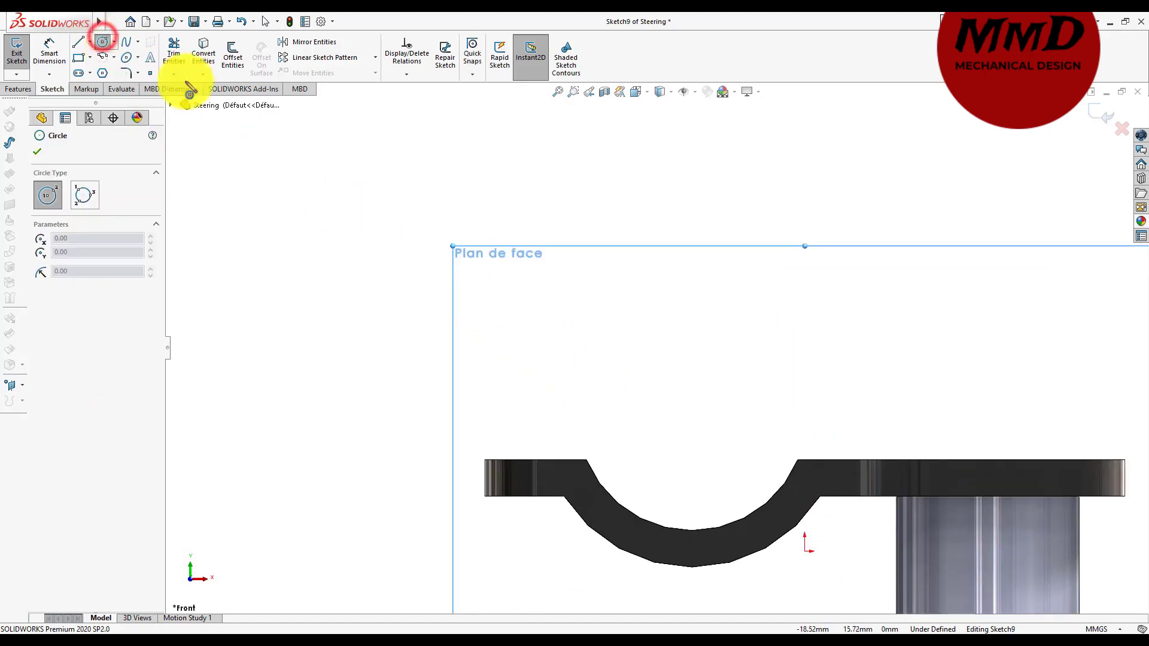
click(686, 350)
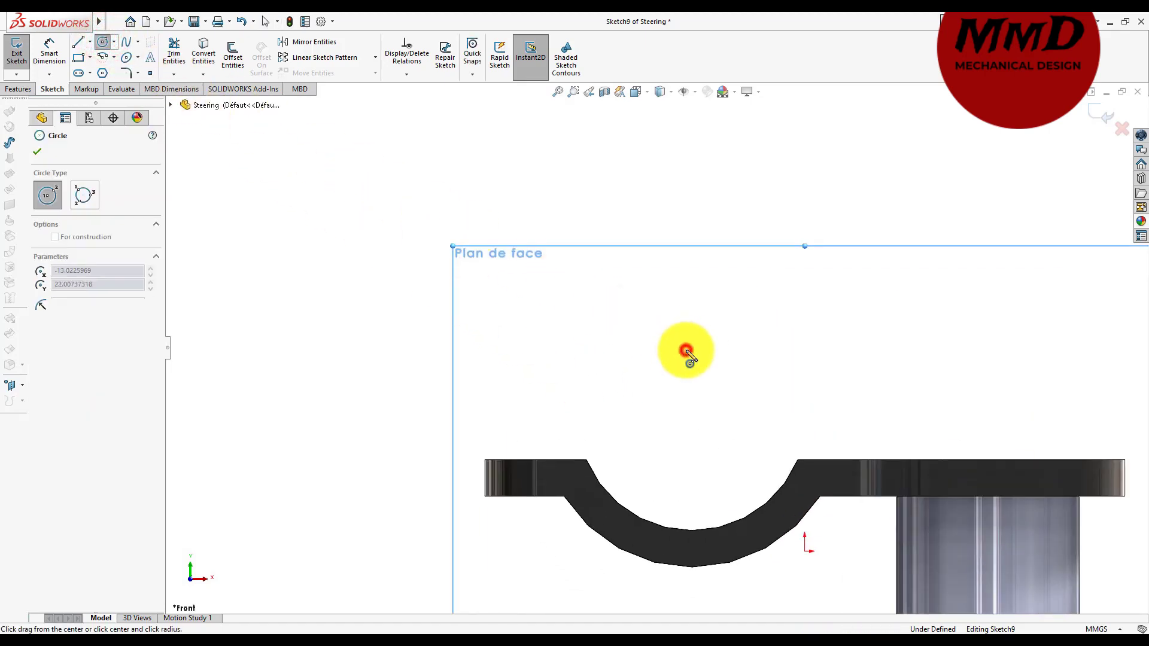
click(676, 266)
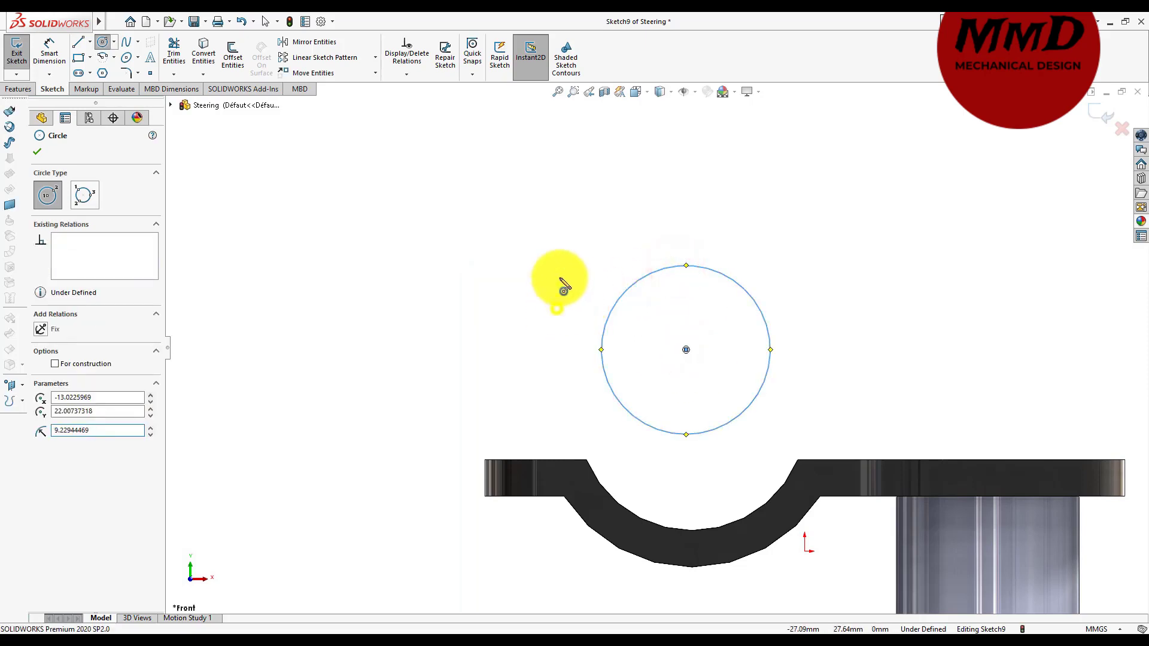
right_drag(555, 308, 560, 240)
click(672, 268)
click(680, 198)
text(25)
key(Return)
right_click(941, 332)
click(965, 369)
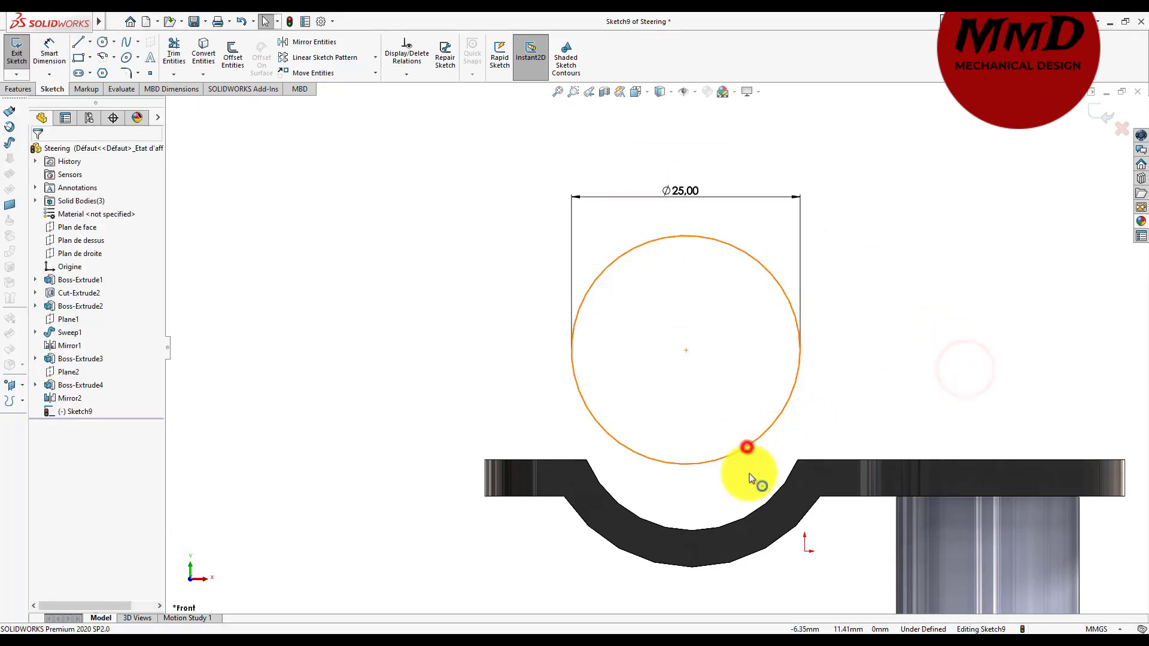
- Make the circle concentric with the flange's curved cutout and exit the sketch
click(747, 447)
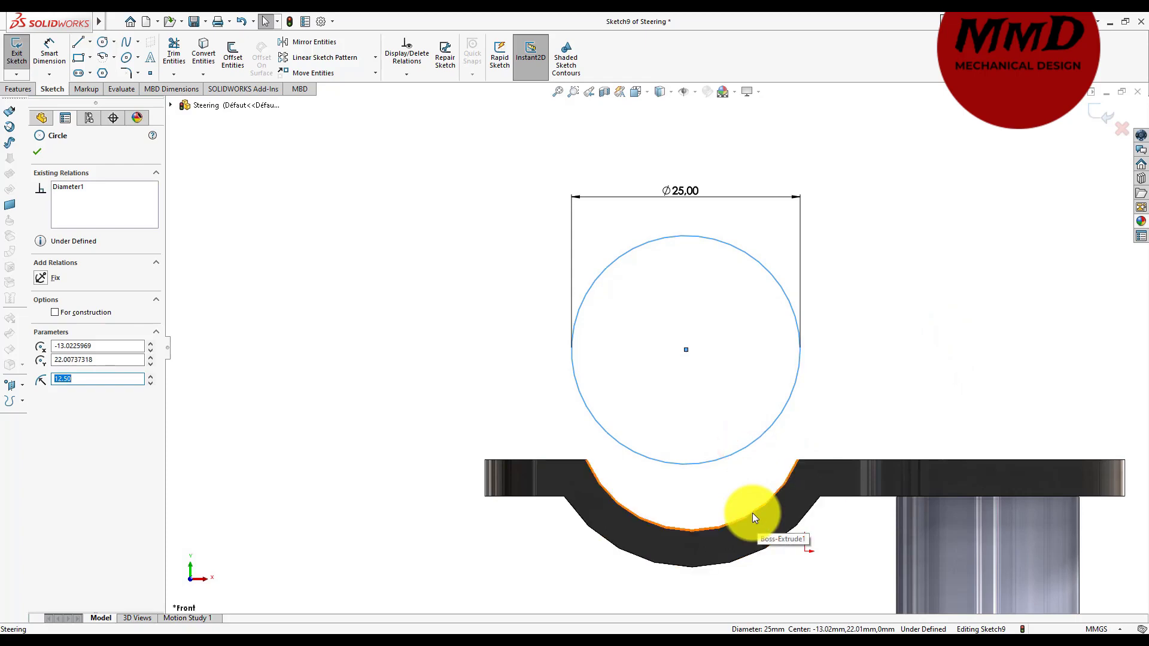
ctrl+click(753, 512)
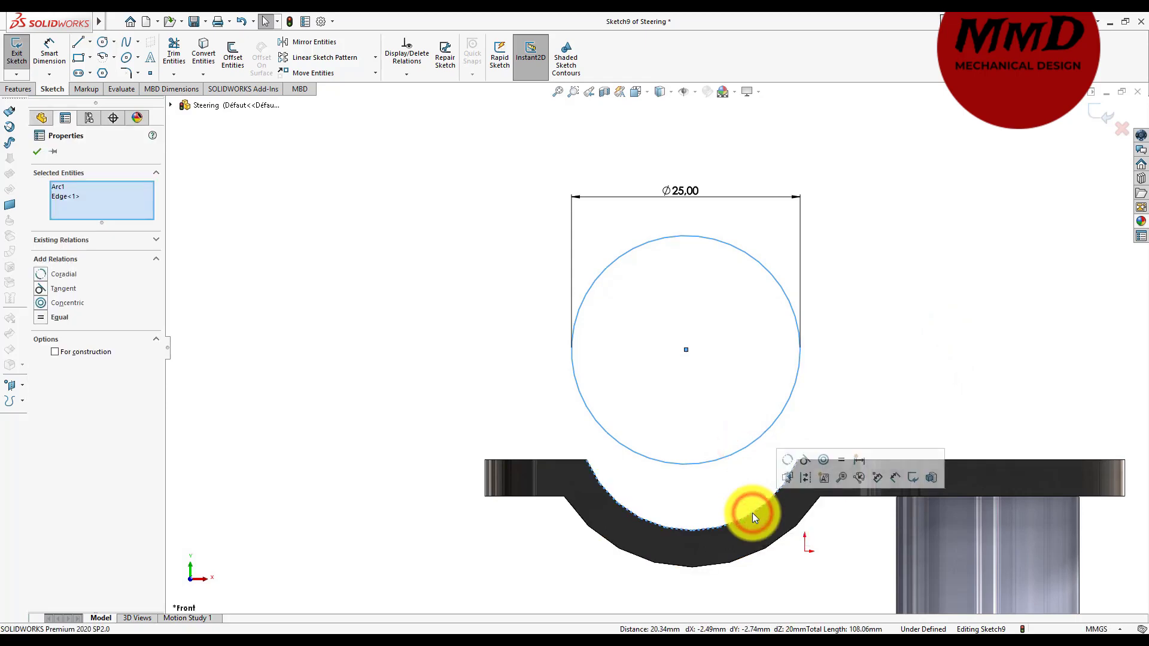
click(823, 461)
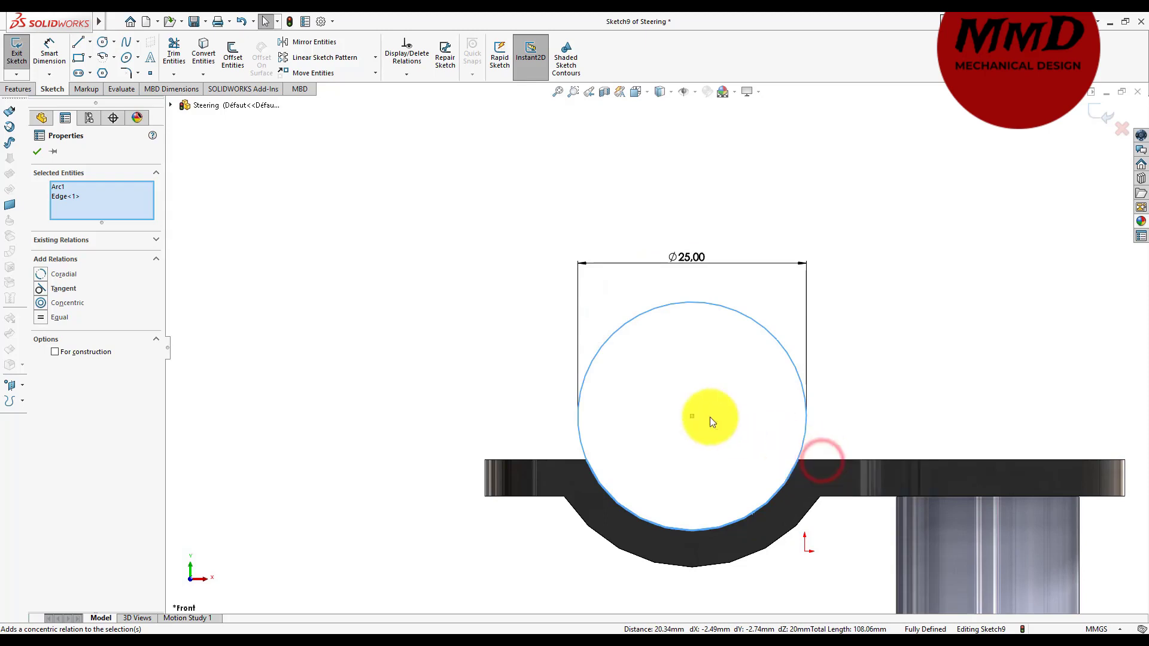
click(36, 153)
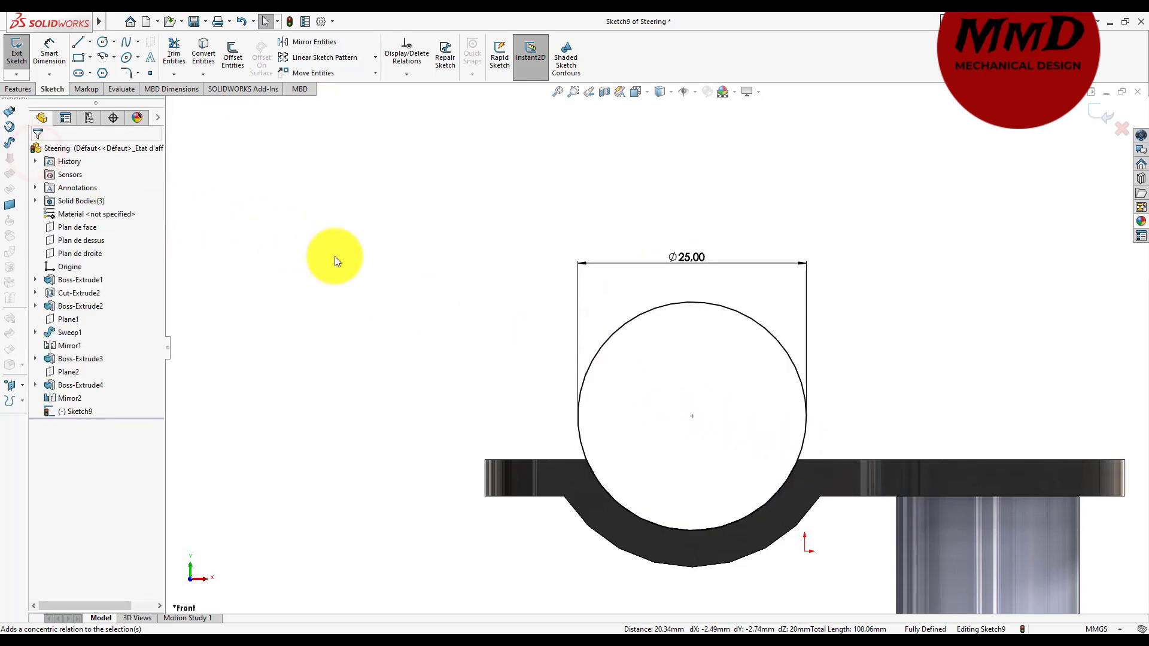
key(z)
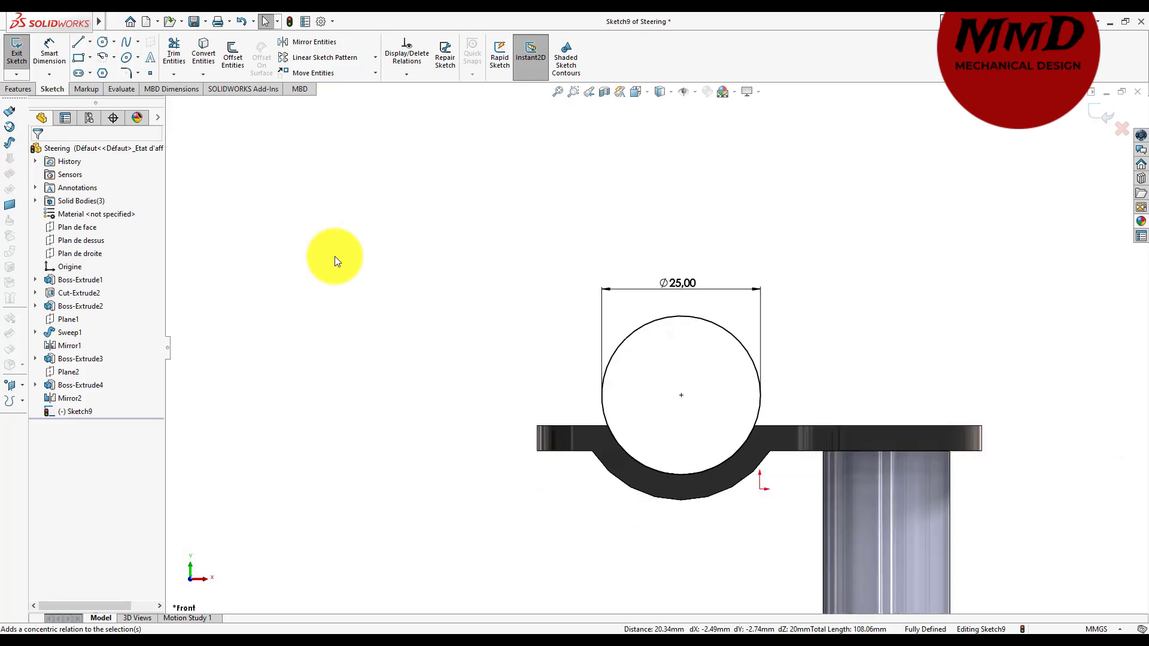
key(z)
key(Left)
key(Up)
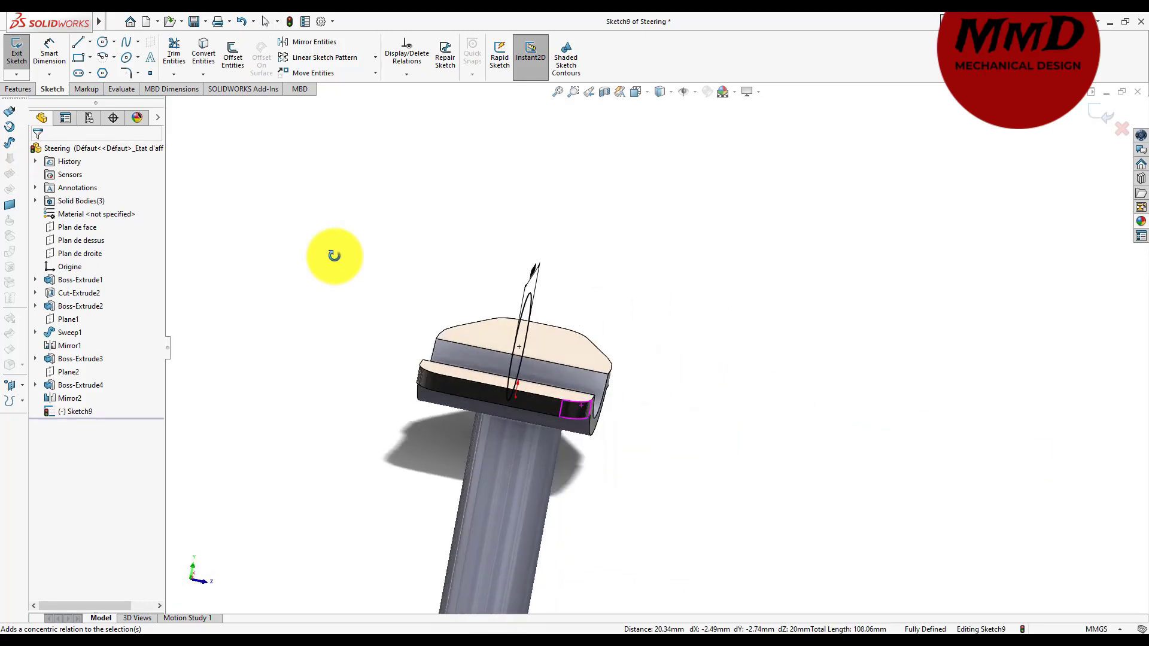
middle_drag(334, 256, 639, 447)
key(ctrl+b)
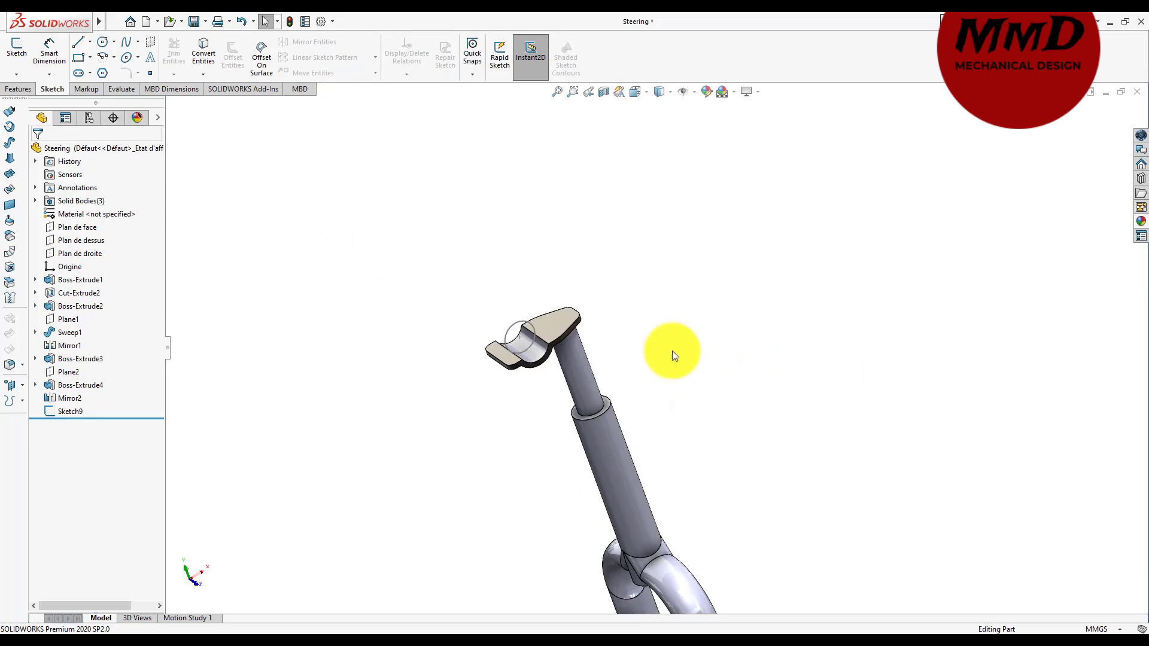
- Start a sketch on Plan de droite and view it normal to the screen
click(90, 253)
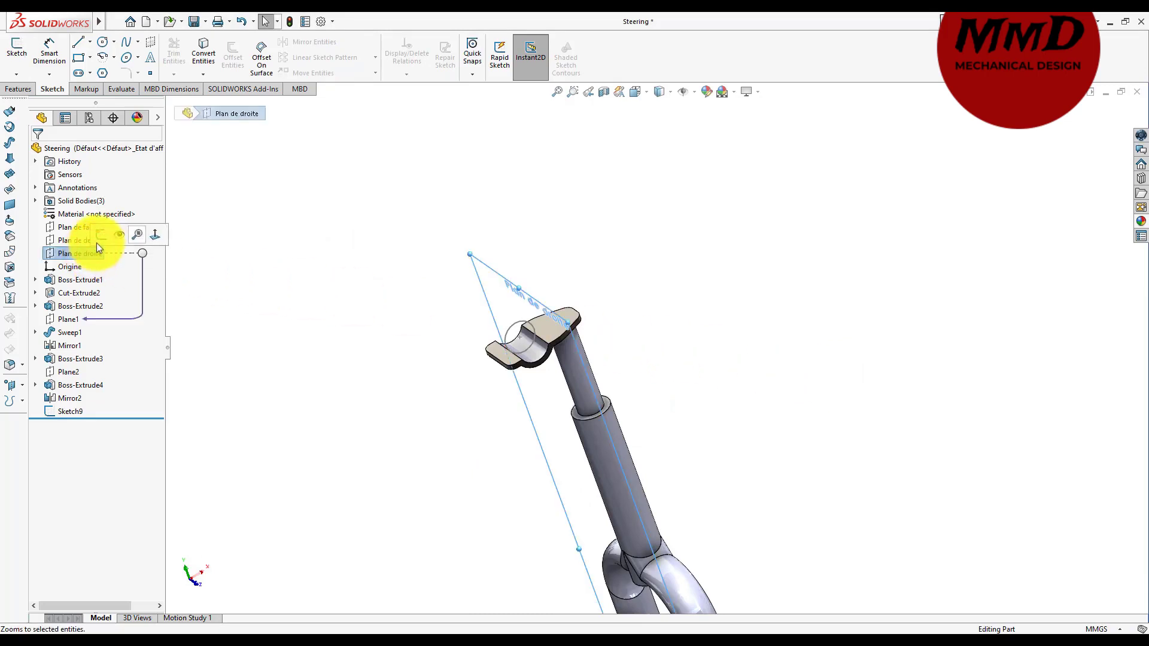
click(98, 240)
right_click(101, 256)
click(160, 239)
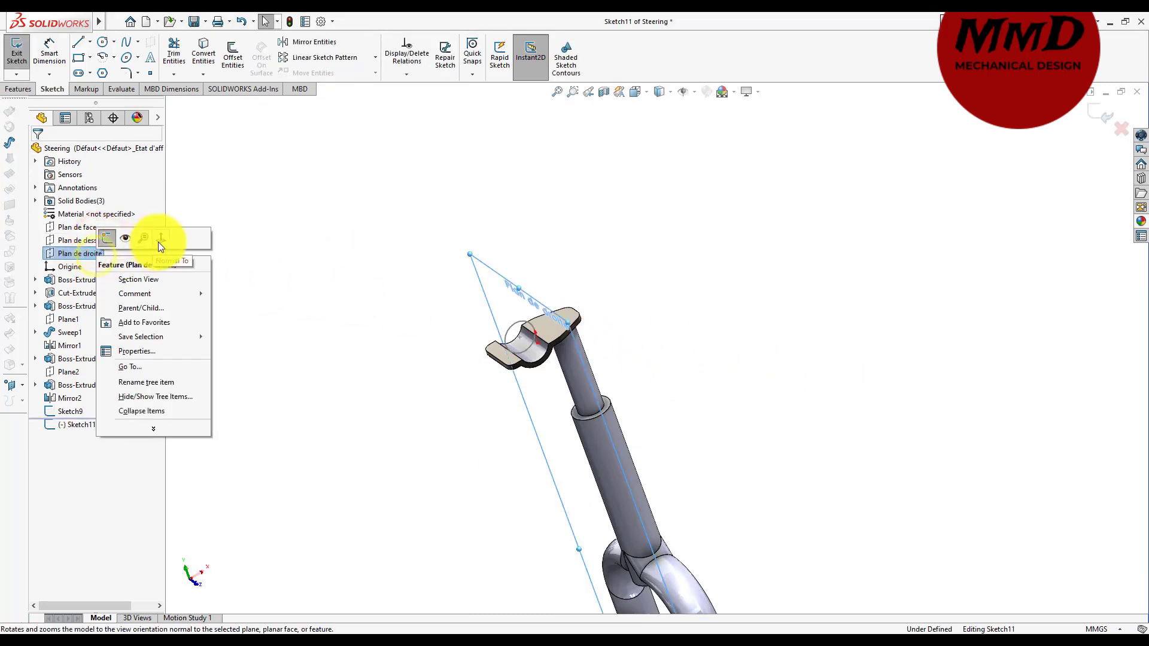
scroll(626, 343, up, 3)
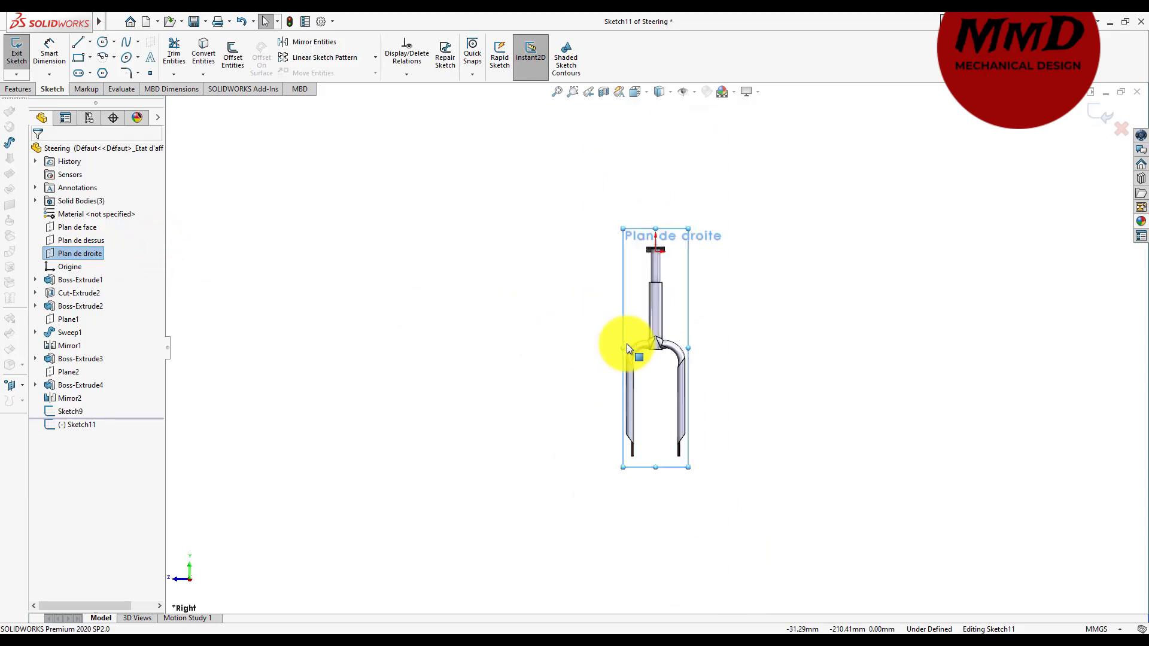
scroll(627, 344, up, 2)
scroll(626, 344, down, 3)
scroll(627, 344, down, 2)
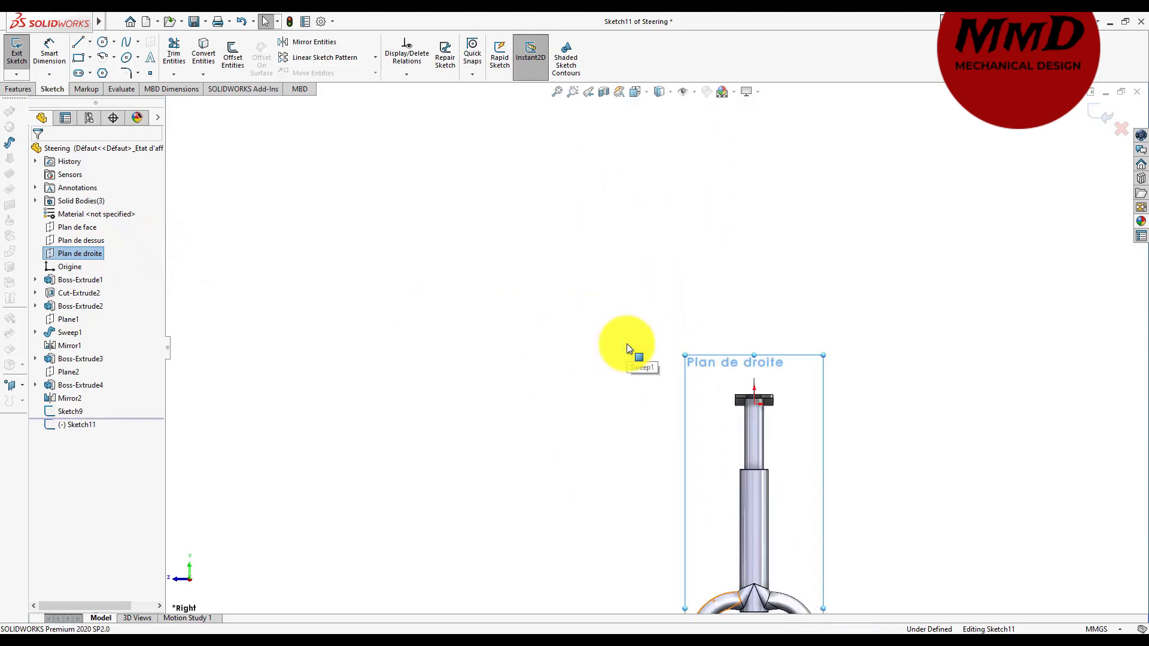
scroll(627, 344, down, 1)
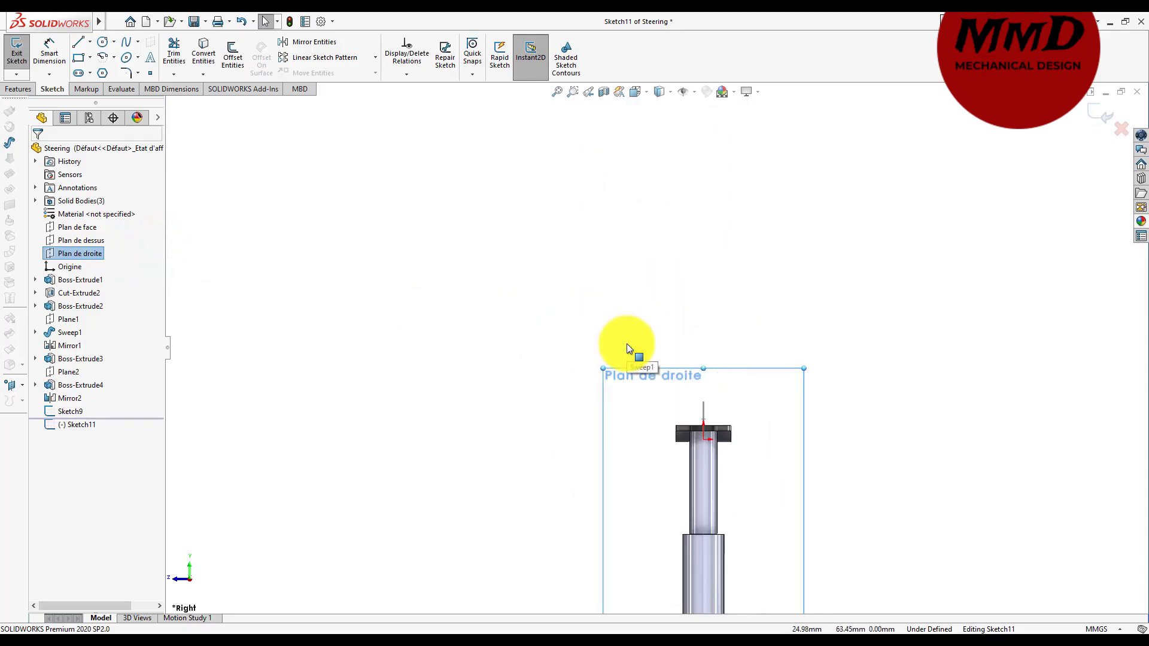
- Draw three connected lines from the steerer top: horizontal, angled up, then gently rising
click(74, 47)
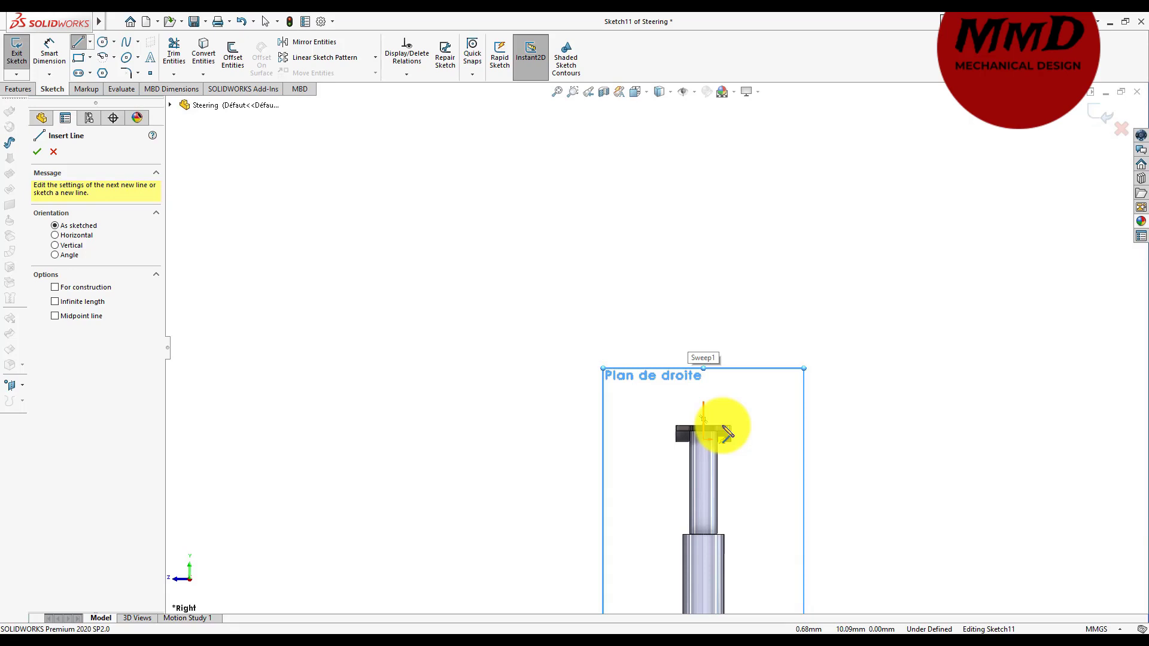
click(704, 421)
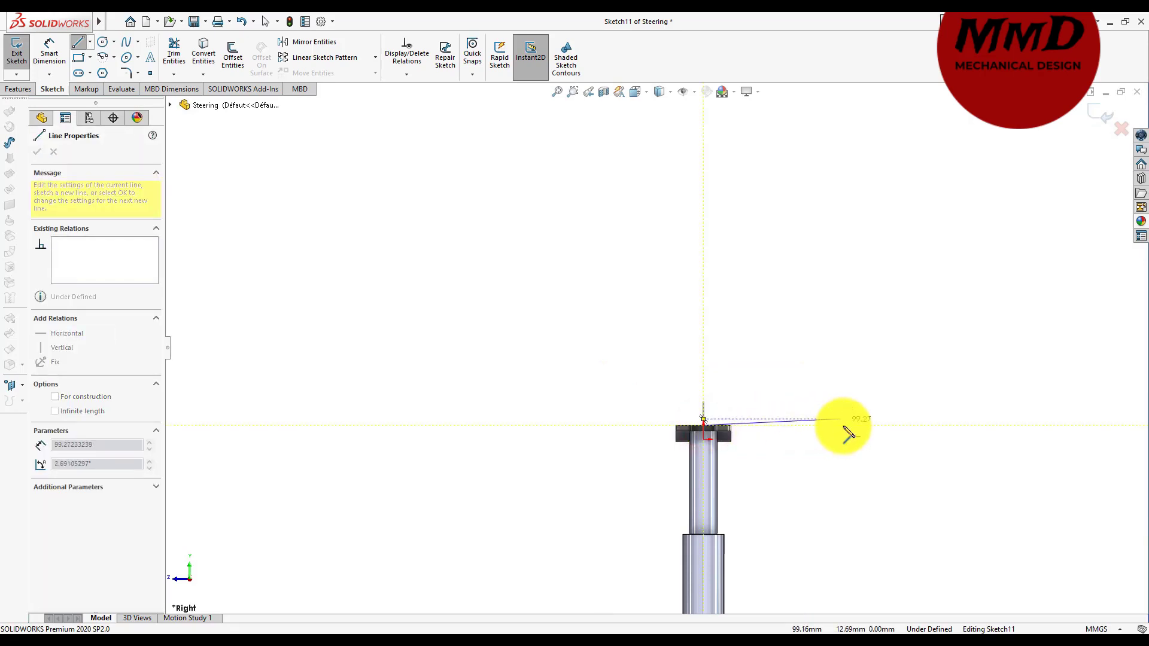
click(844, 425)
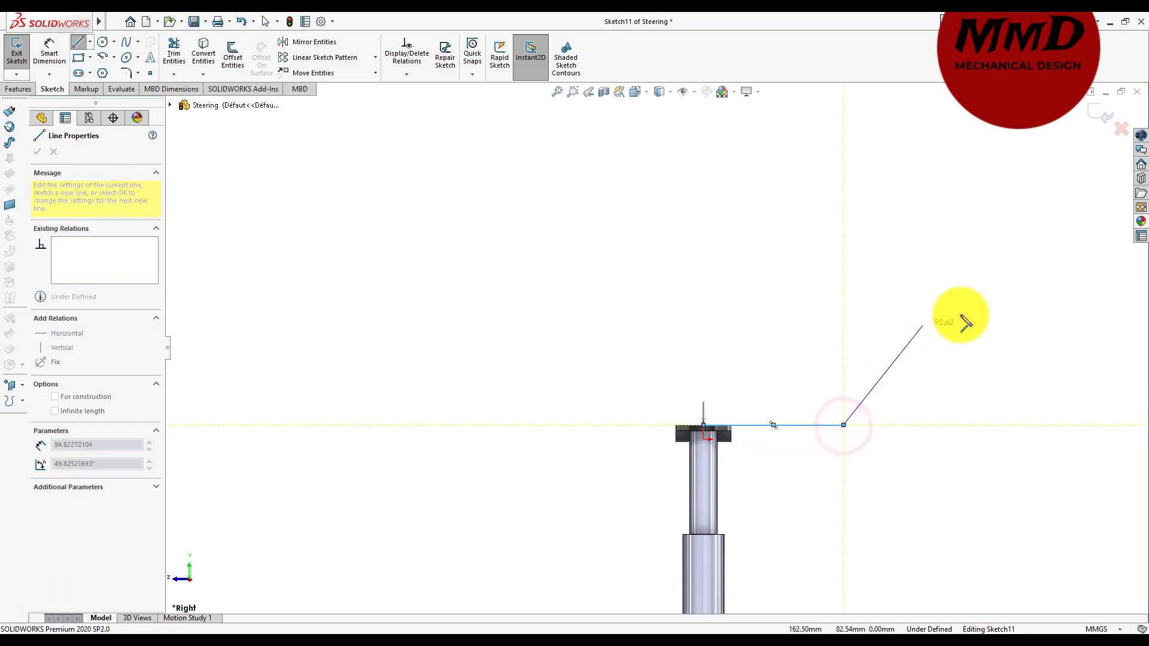
key(z)
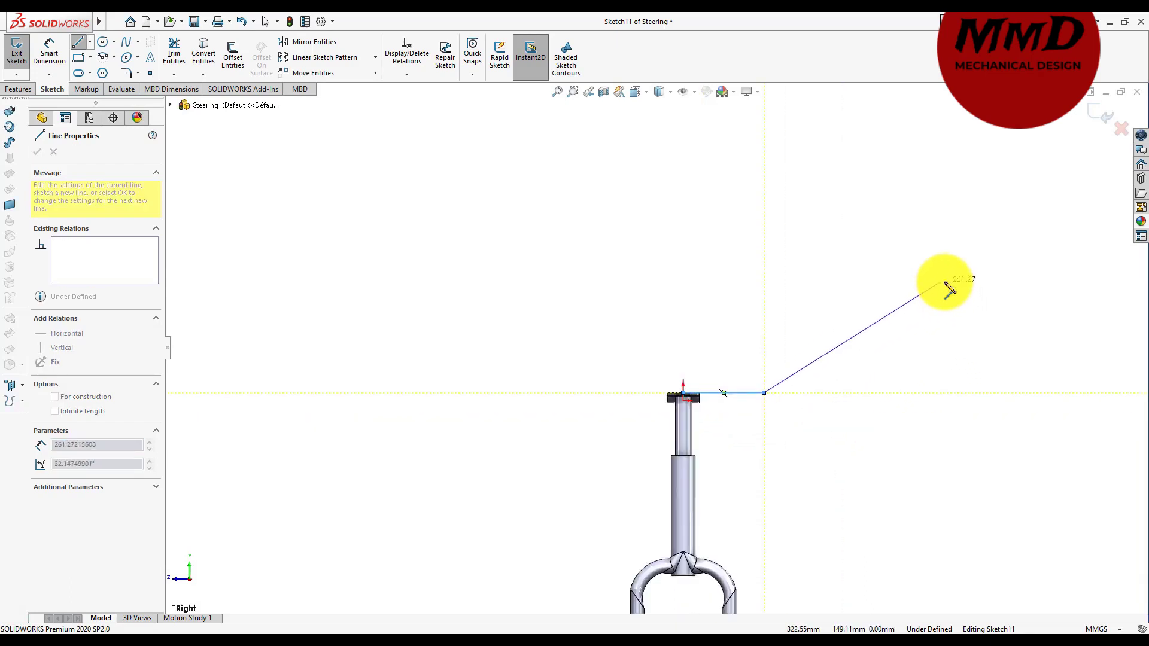
click(962, 279)
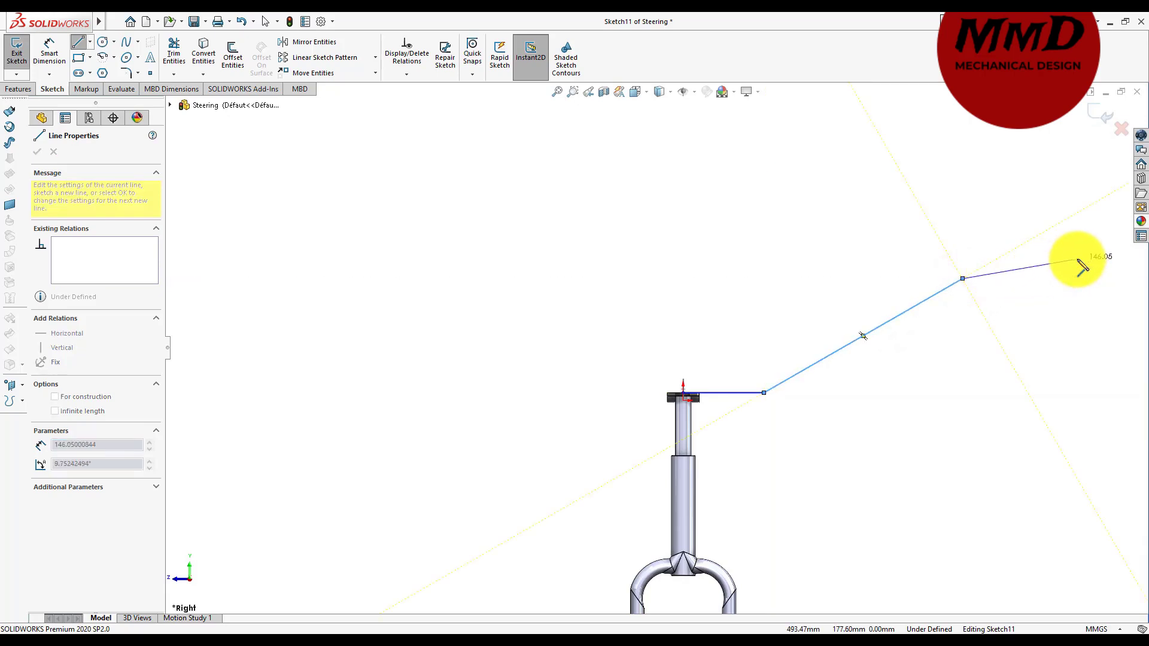
click(1078, 259)
right_click(983, 379)
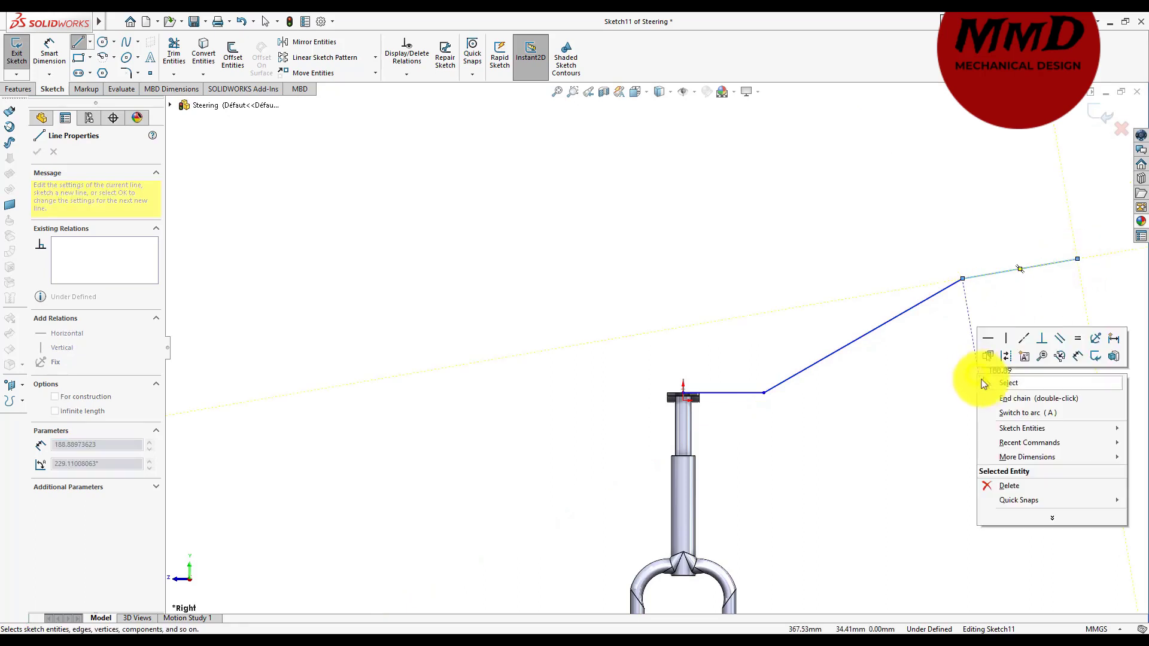
click(985, 383)
- Dimension the short horizontal line of the path to 60 mm
click(794, 493)
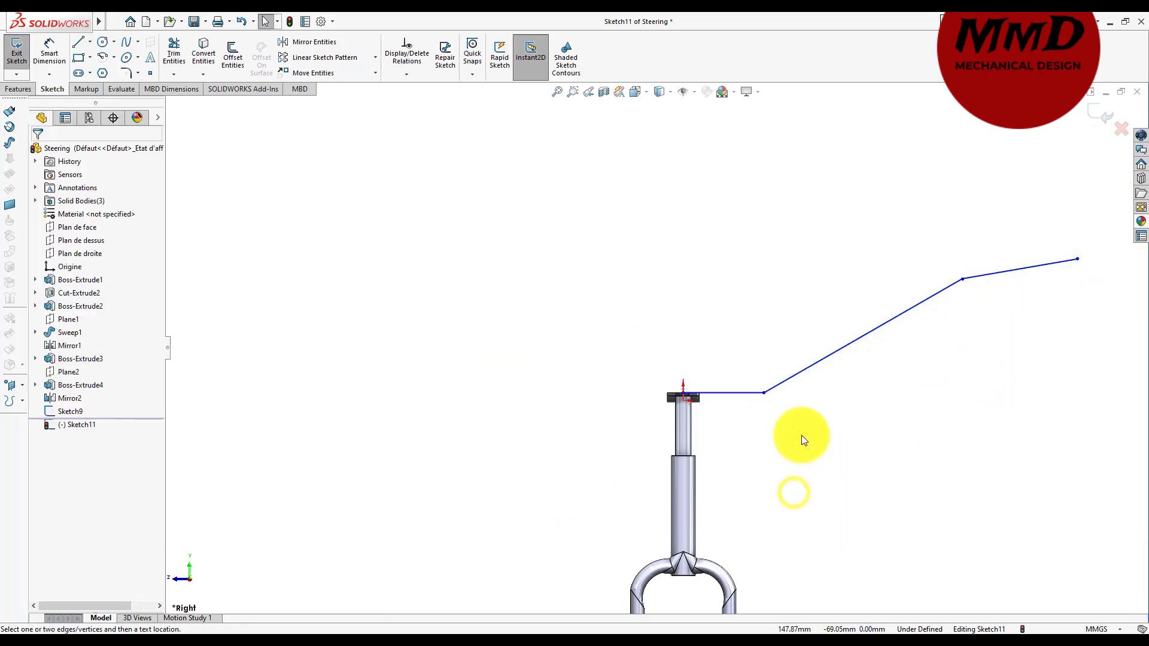
key(d)
scroll(747, 415, up, 3)
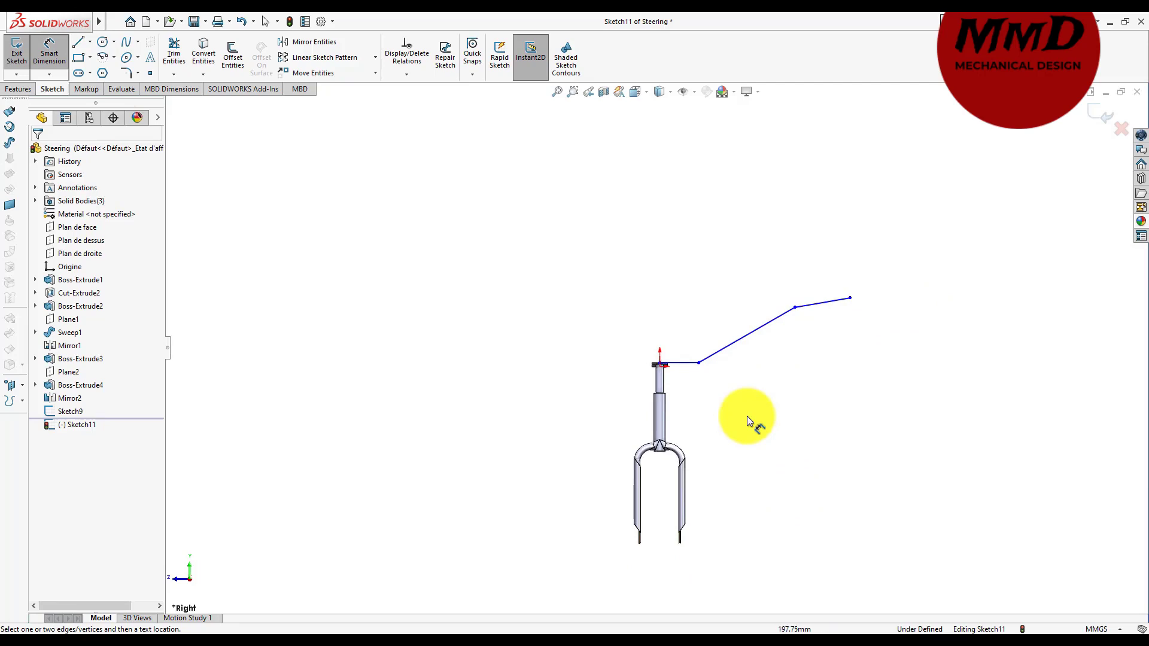
click(679, 363)
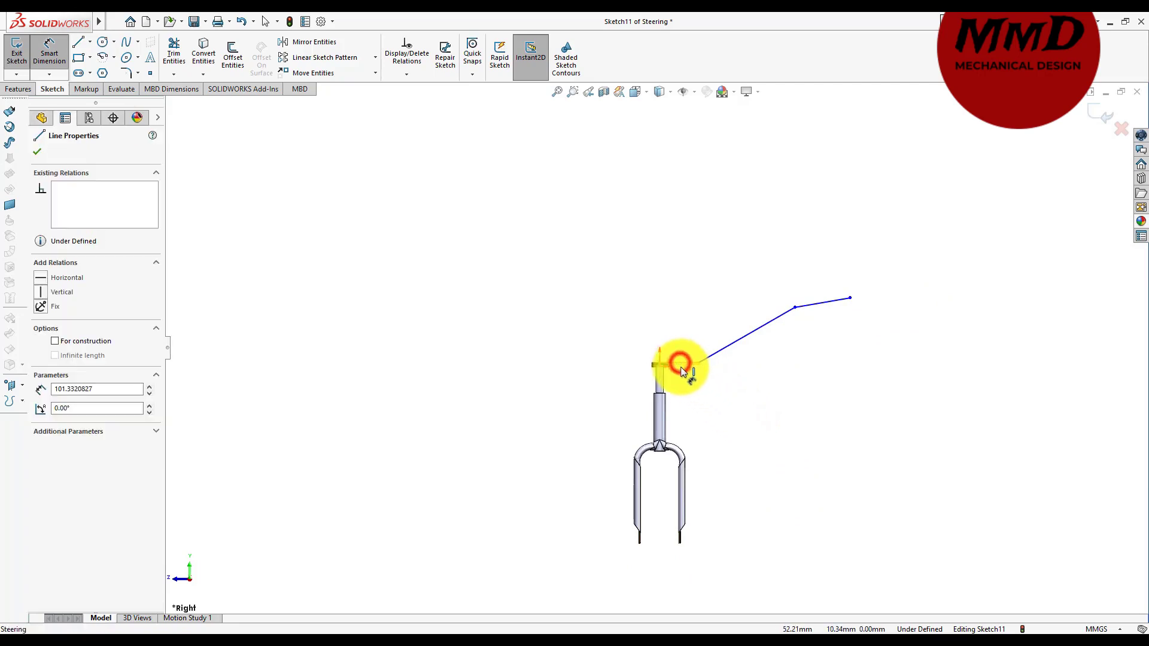
click(689, 402)
text(60)
key(Return)
- Dimension the angled line at 220 mm and the last line at 100 mm
click(722, 346)
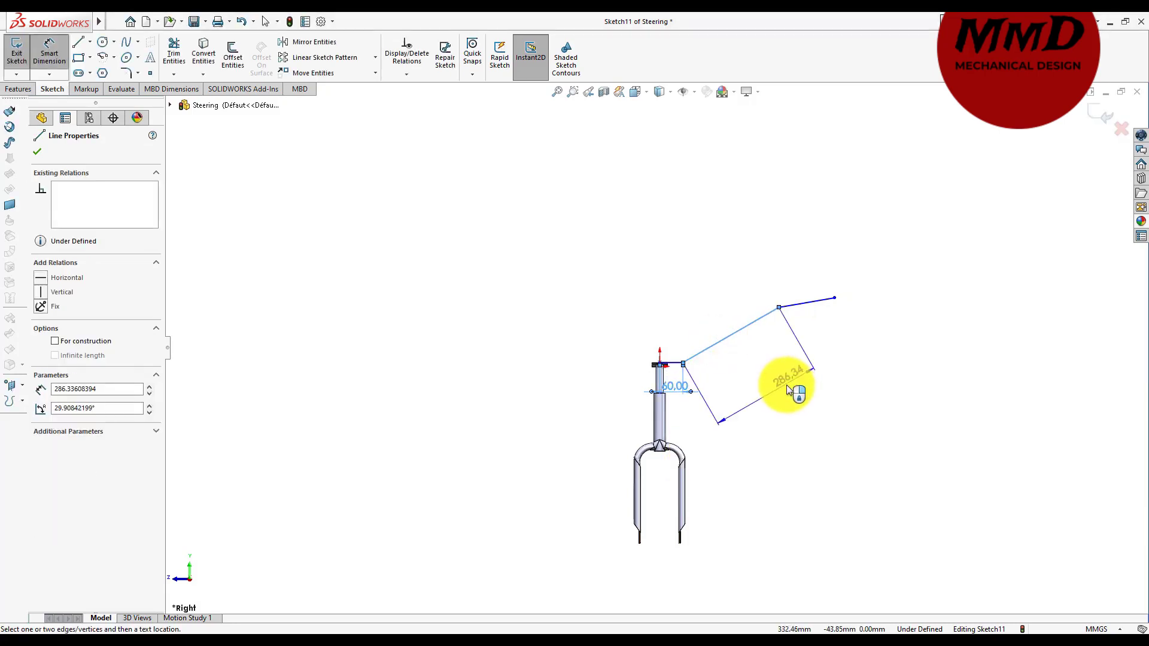
click(789, 389)
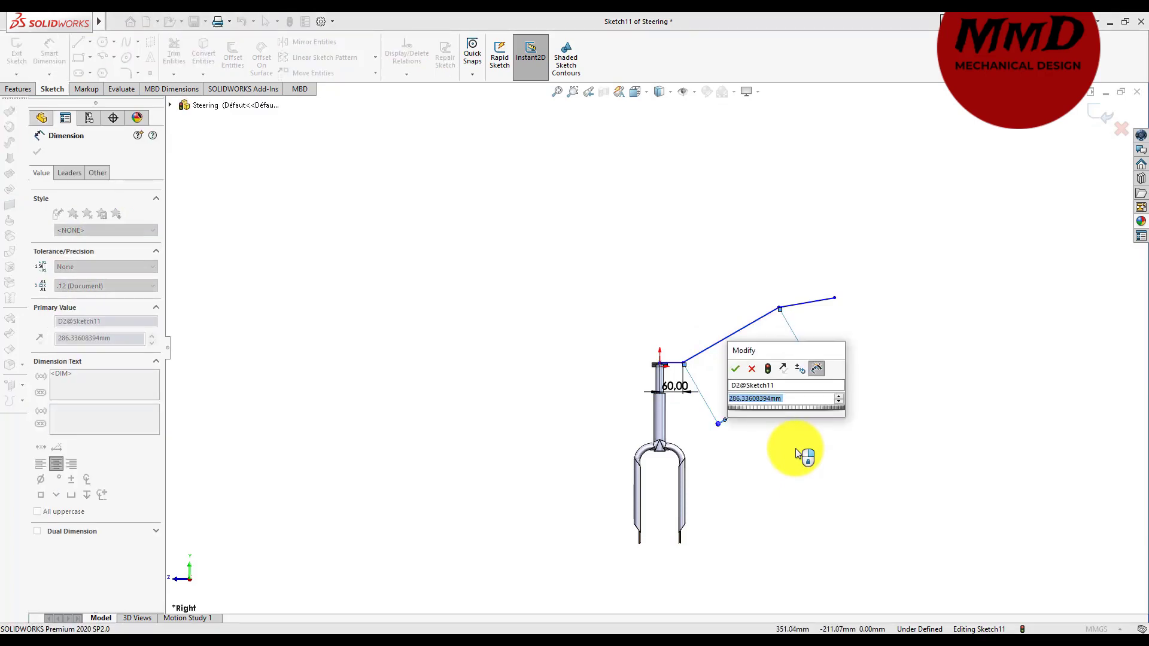
text(220)
key(Return)
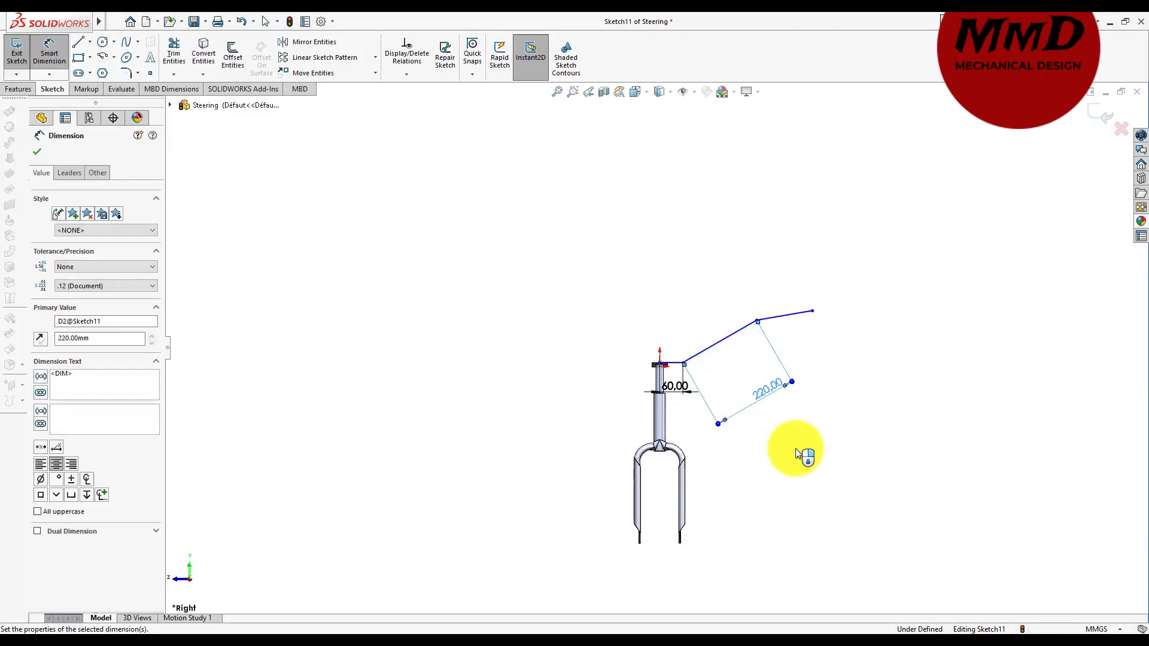
click(782, 316)
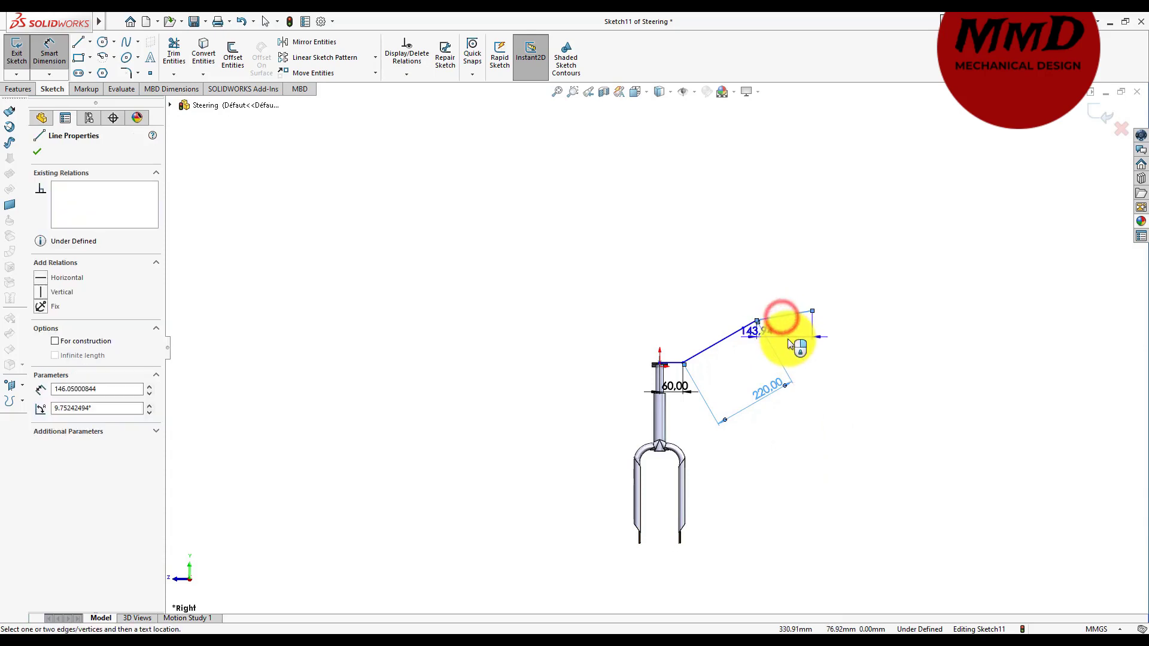
click(828, 346)
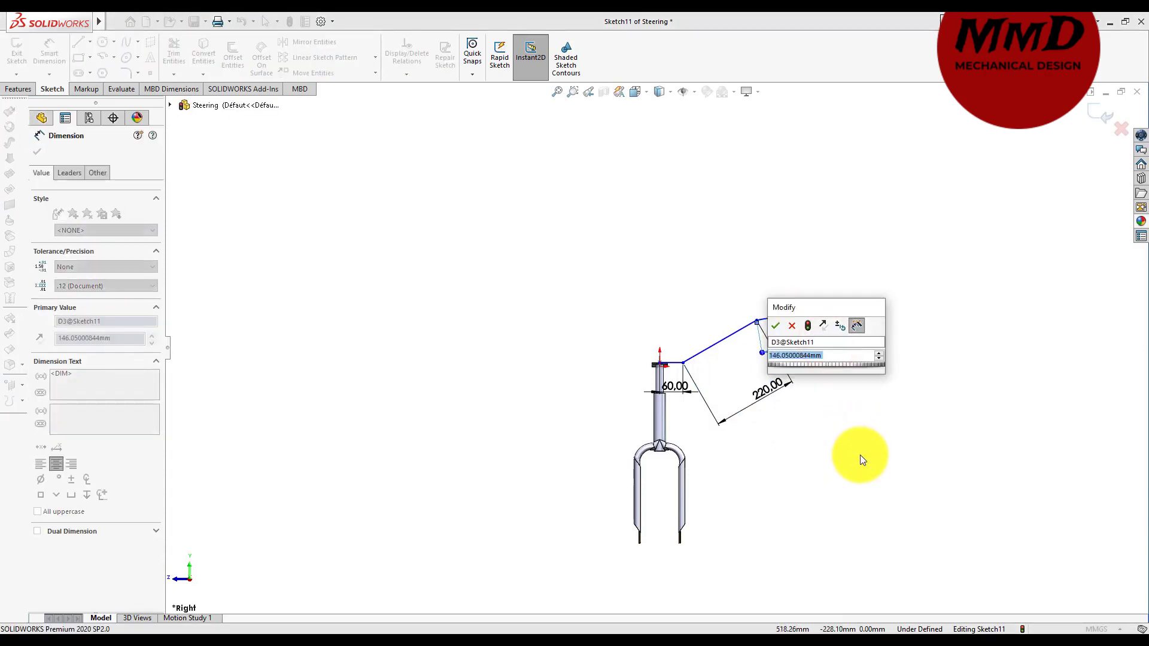
text(100)
key(Return)
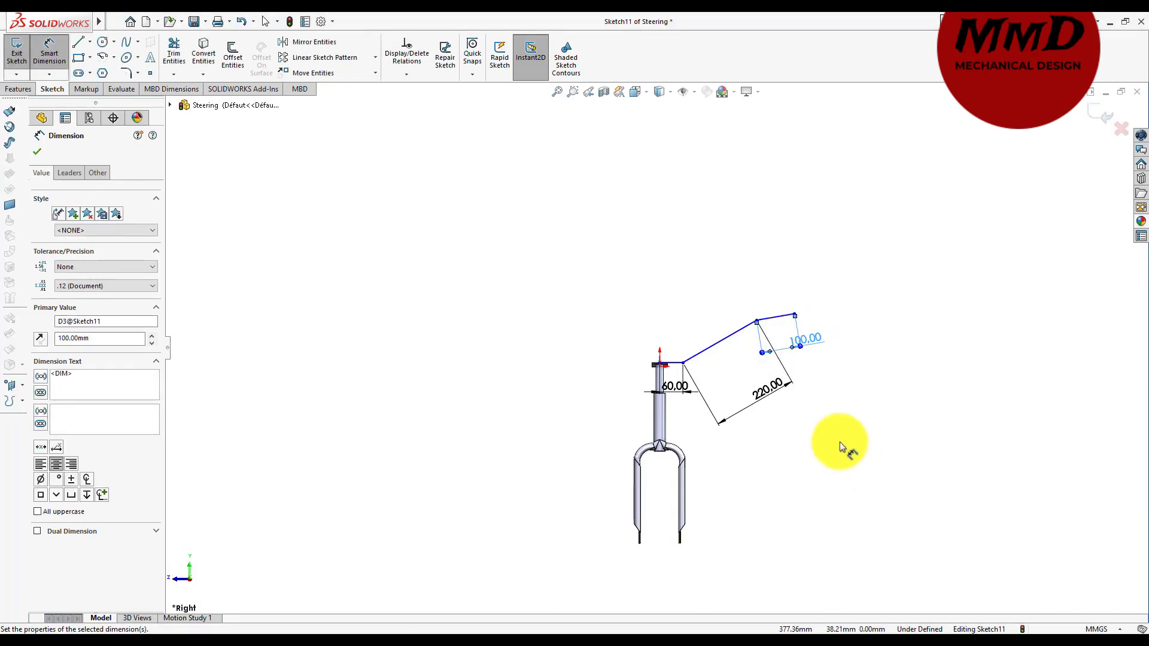
- Change the slanted line's dimension to 190 and the end segment's to 75
double_click(772, 400)
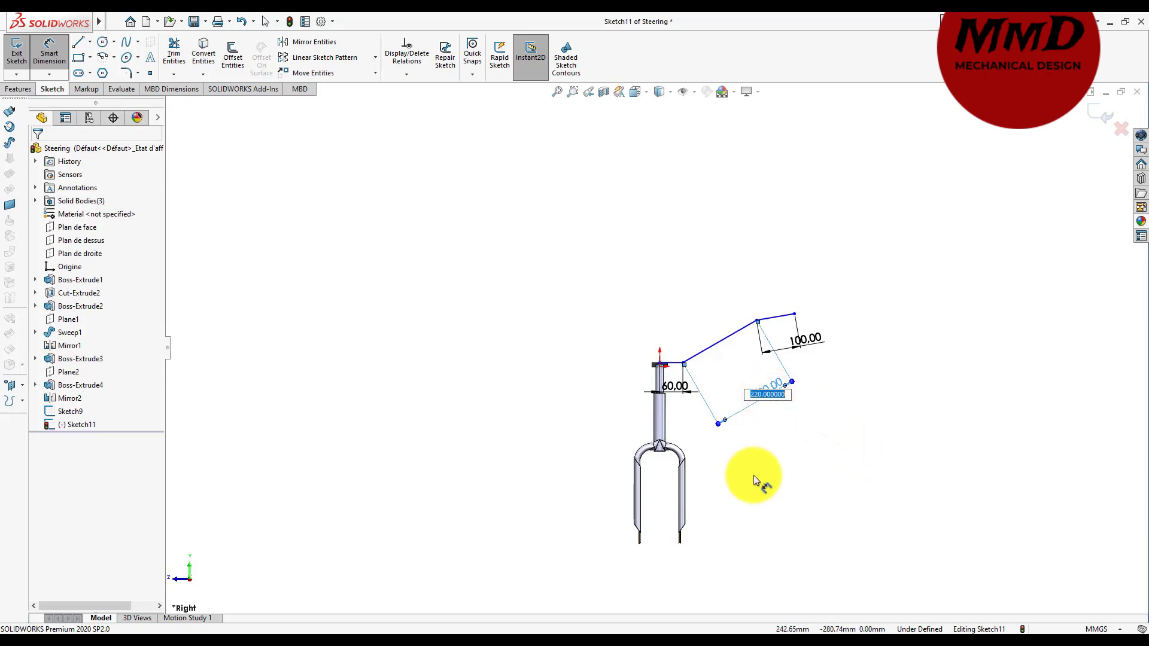
text(190)
key(Return)
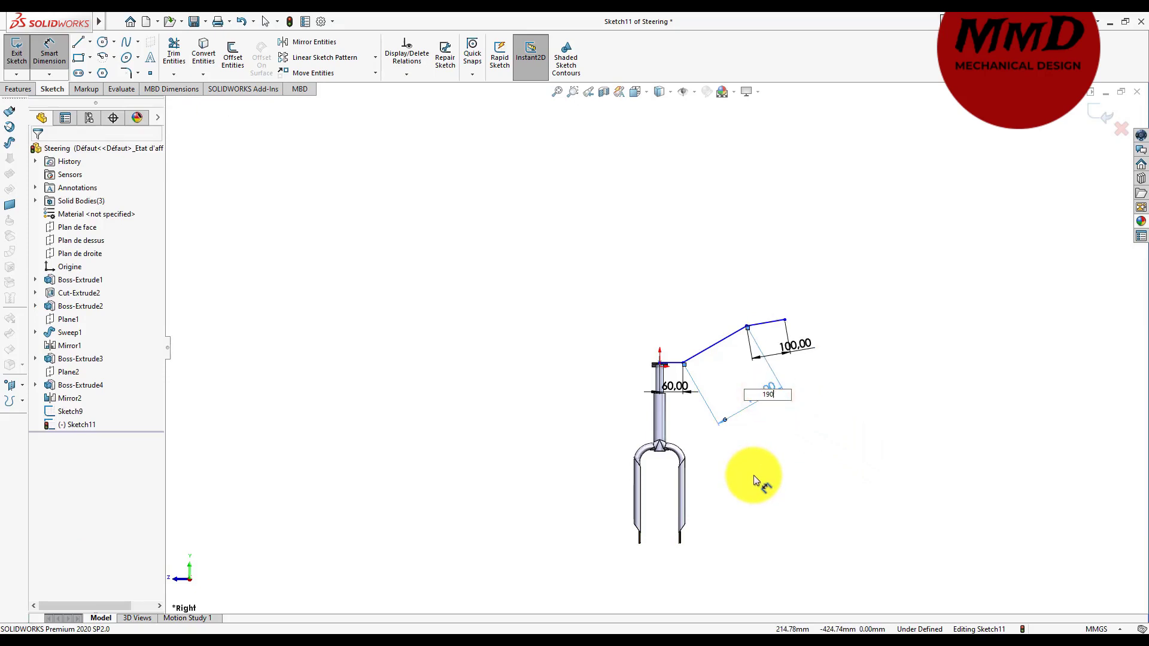
double_click(809, 346)
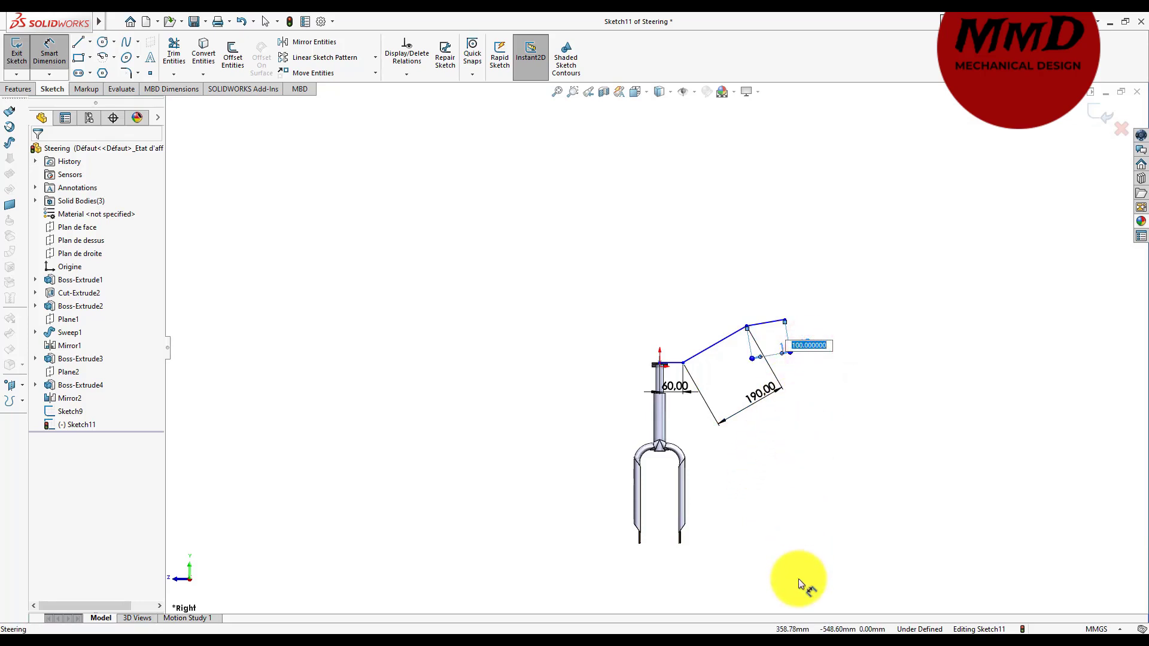
key(Return)
right_click(924, 332)
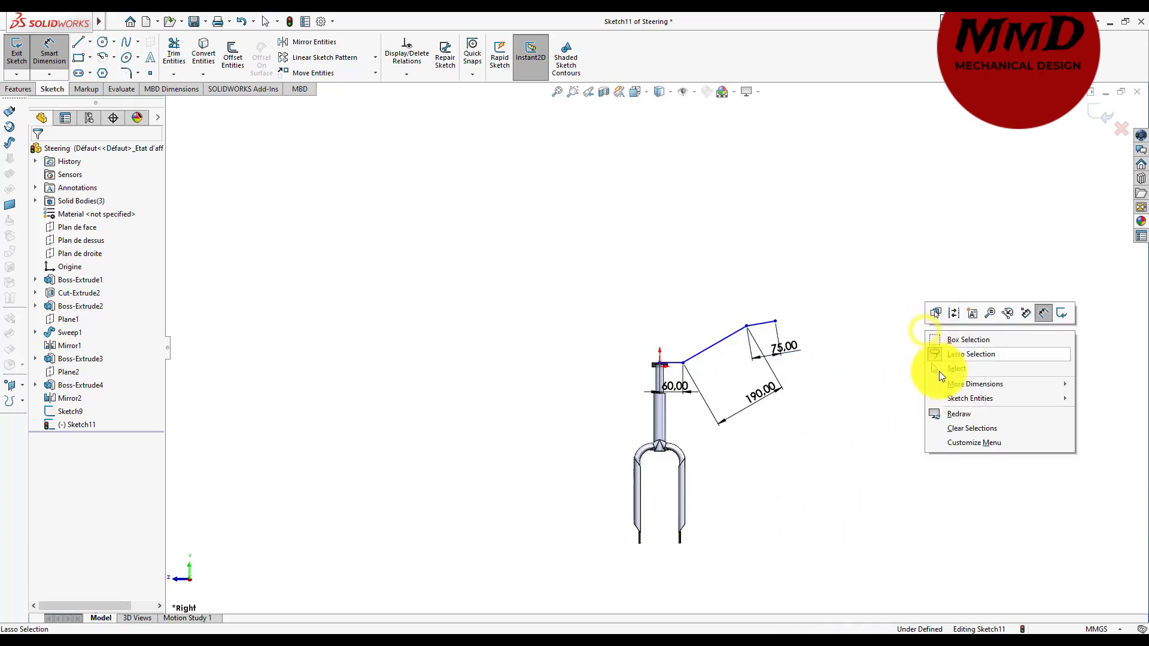
click(939, 371)
scroll(939, 371, down, 3)
scroll(939, 372, down, 3)
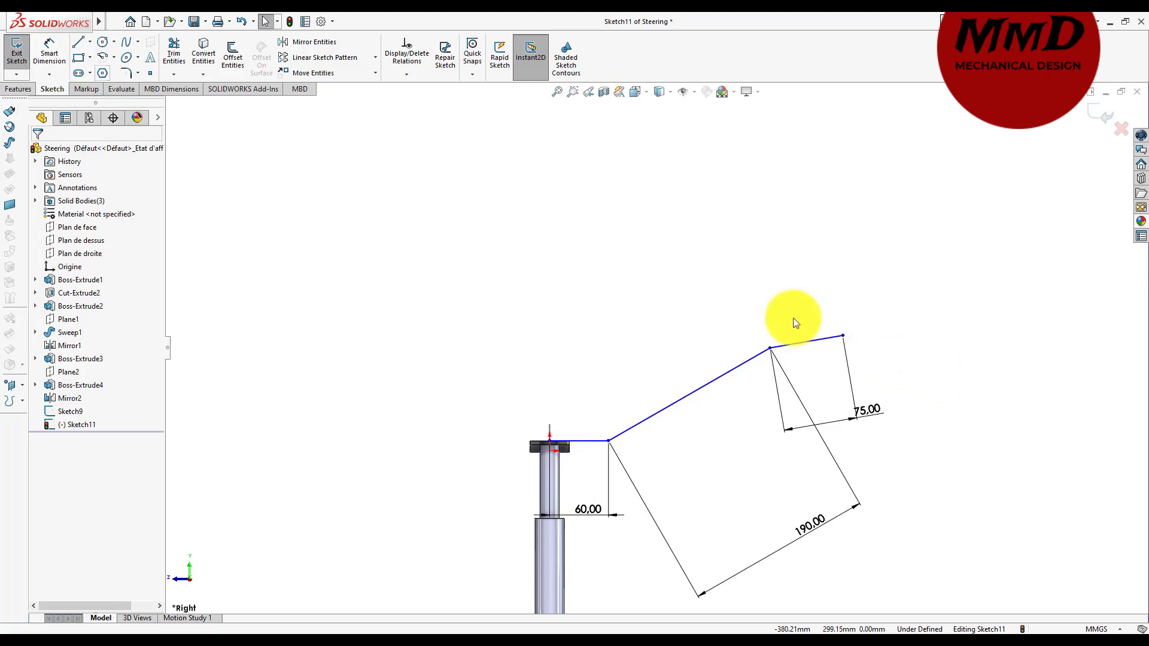
- Add 30 mm sketch fillets to the lower and upper bends of the path
click(129, 75)
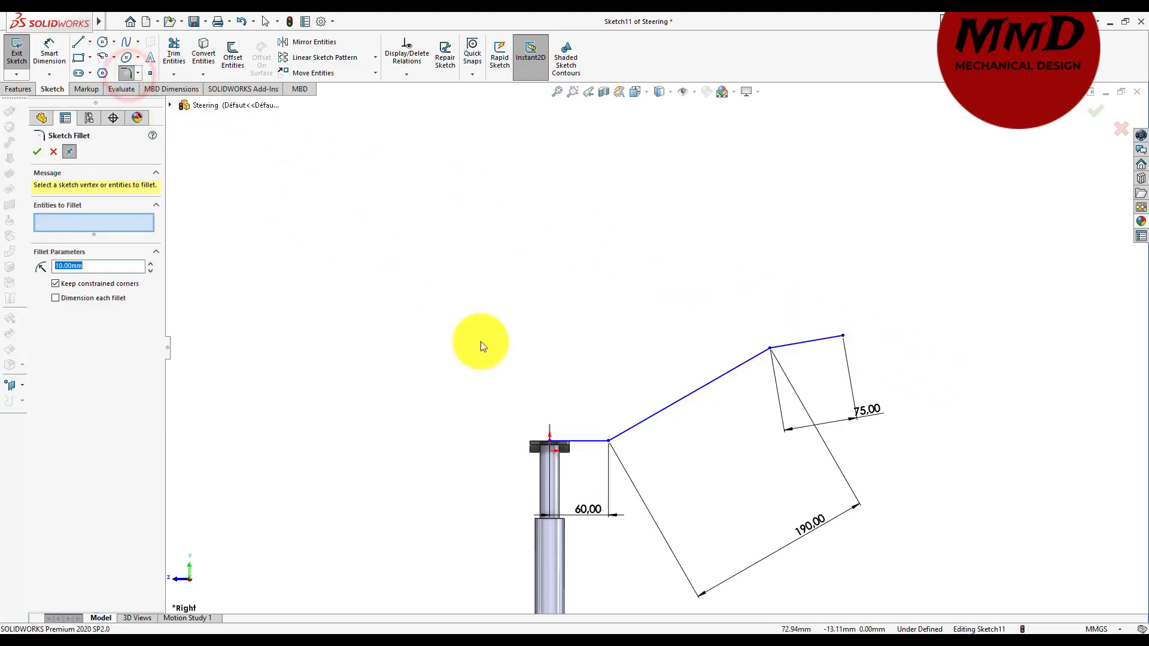
click(609, 439)
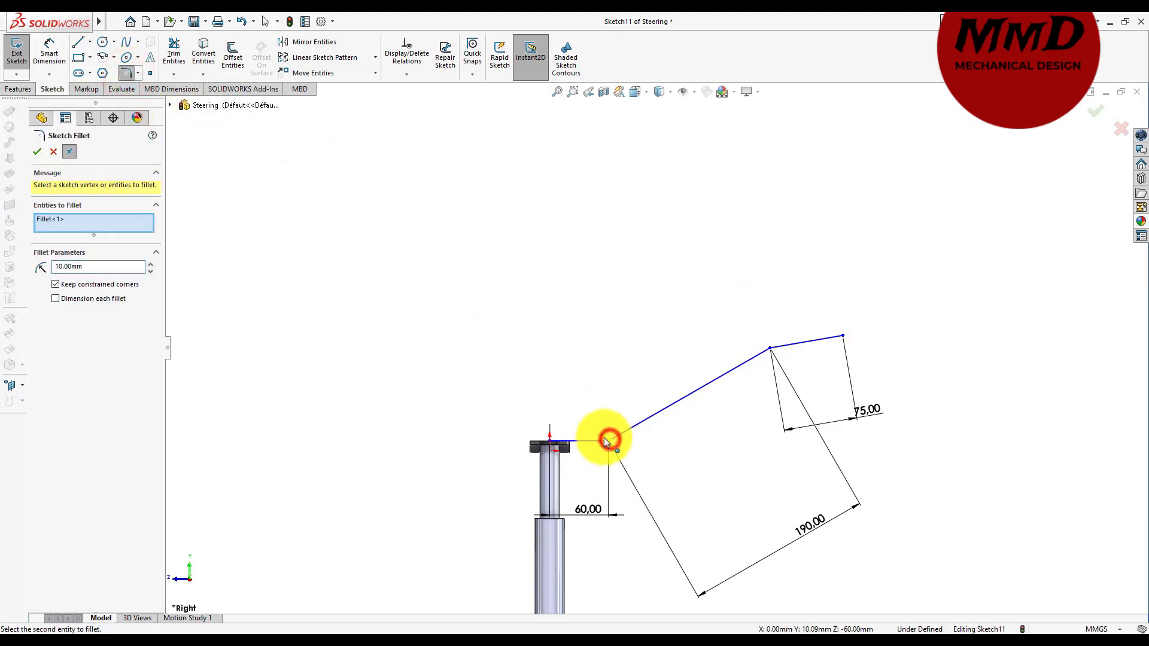
double_click(92, 265)
text(3)
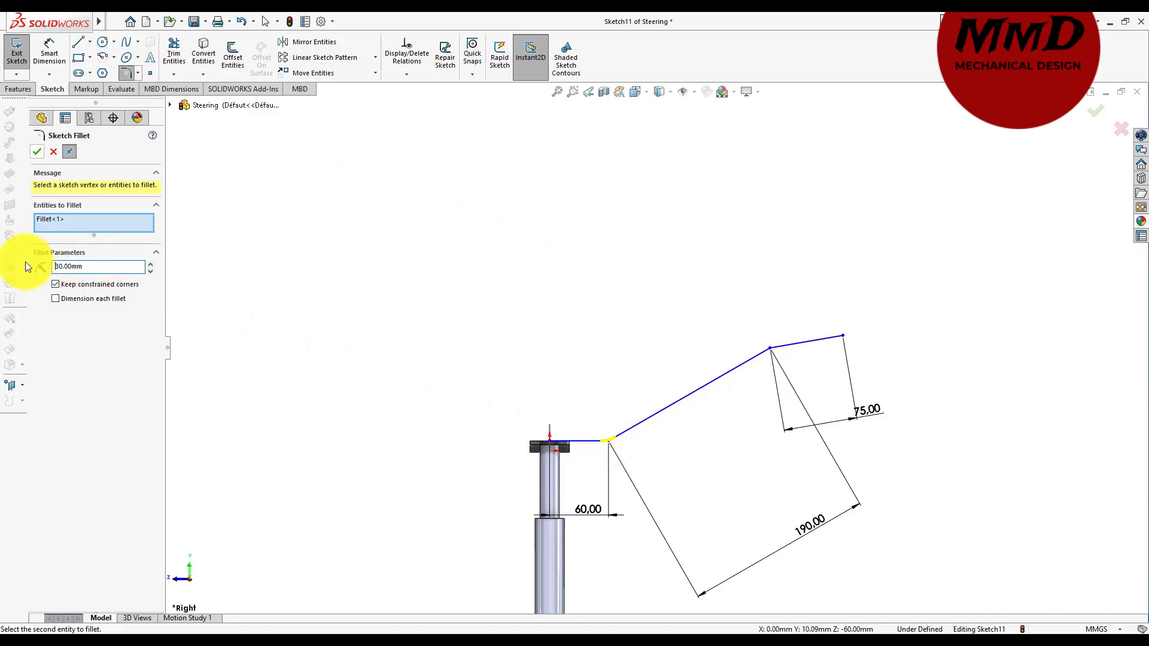
click(769, 348)
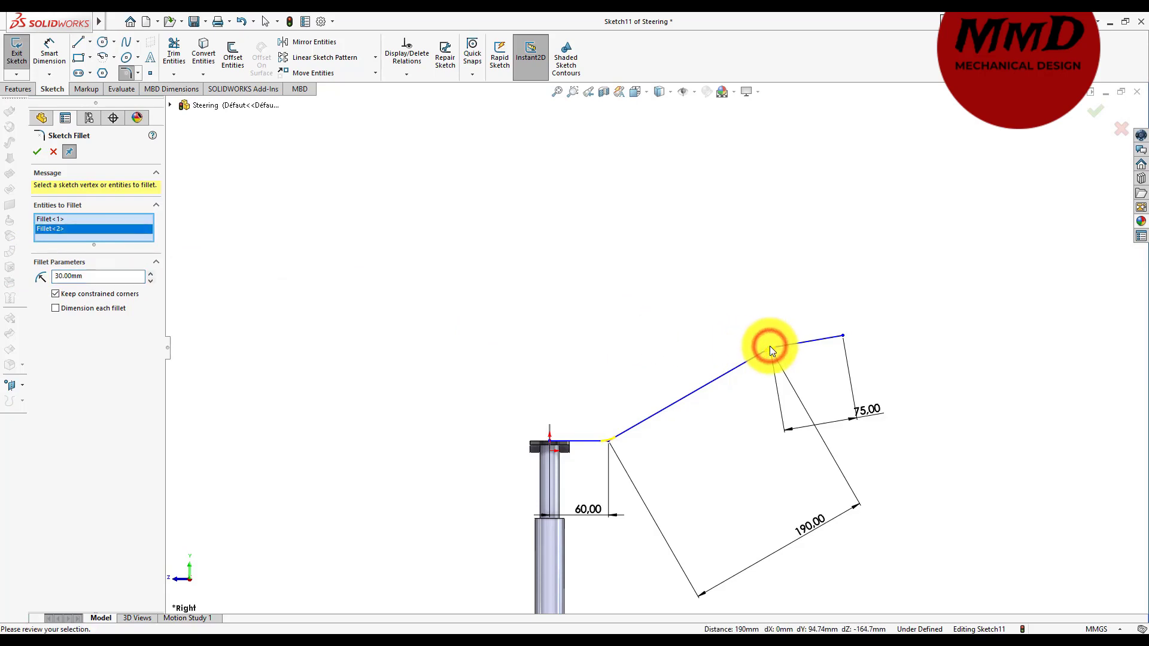
click(37, 152)
key(z)
key(z)
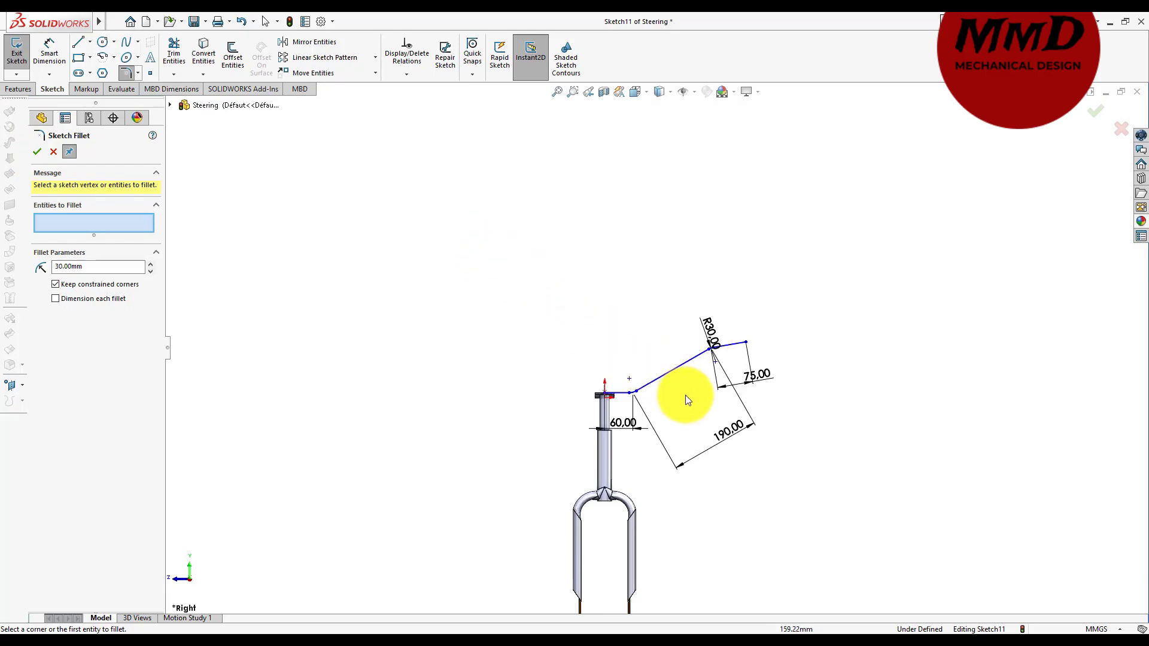
key(z)
- Select the path's short end line and first horizontal line, then close Sketch Fillet
click(720, 345)
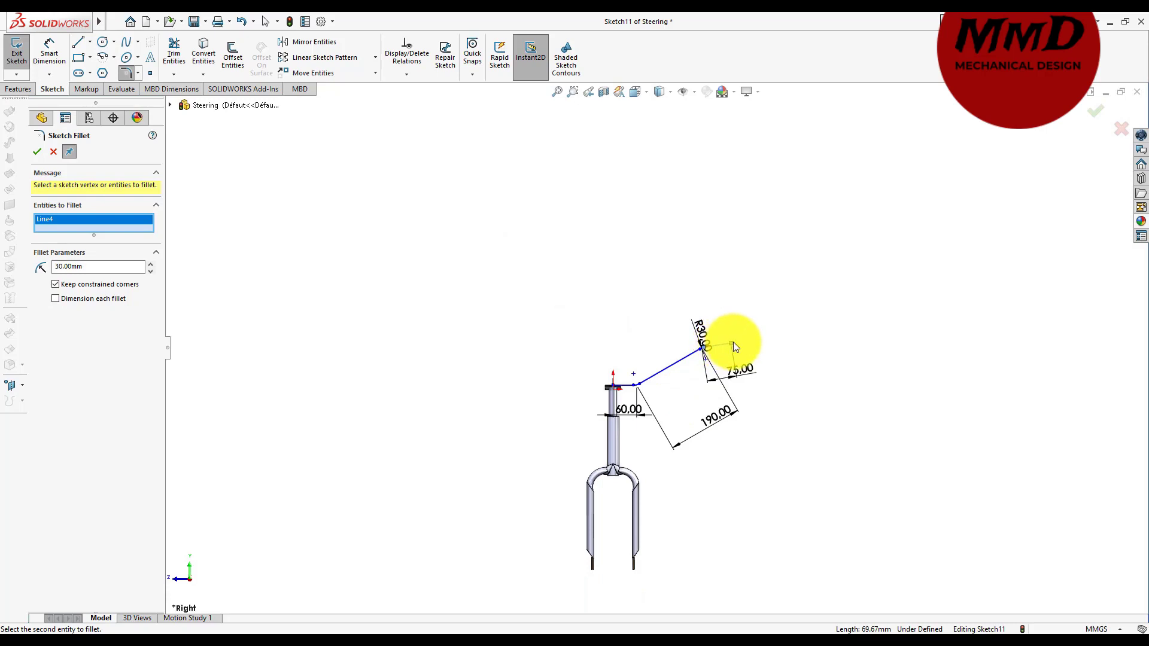
scroll(735, 347, down, 3)
scroll(735, 347, down, 2)
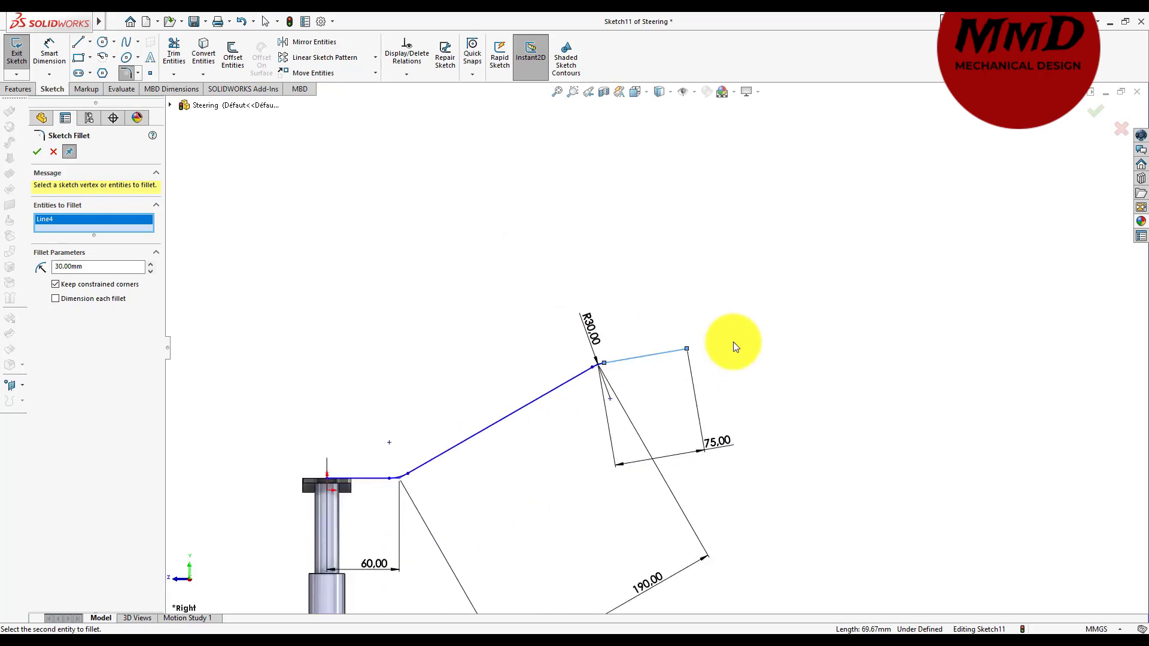
click(687, 352)
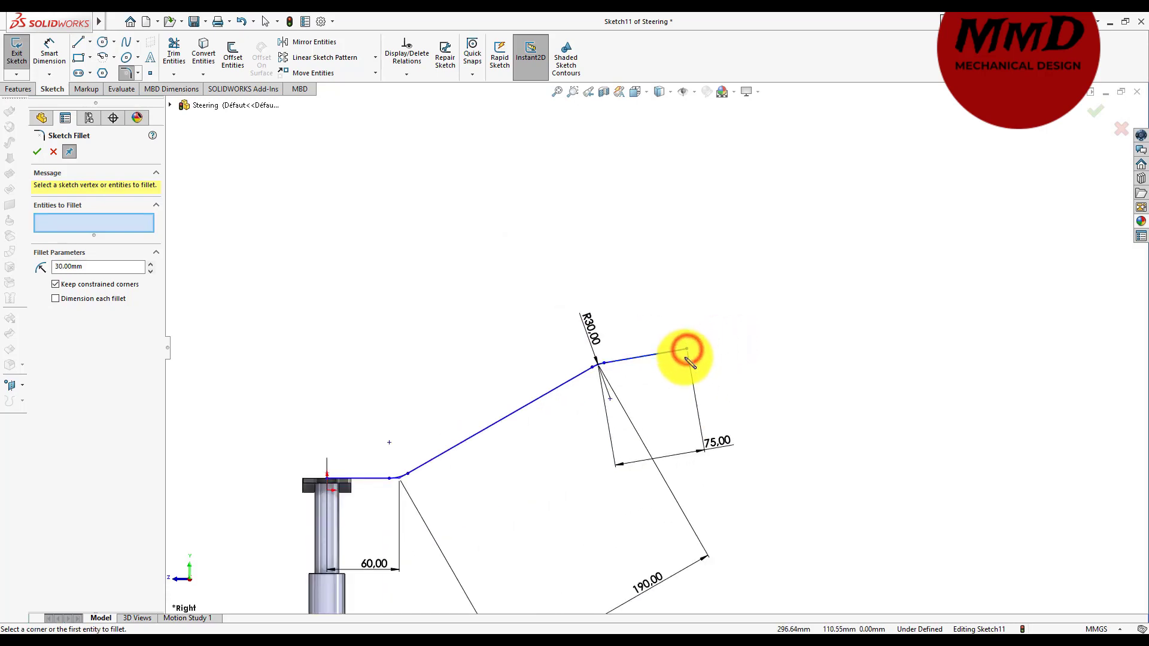
drag(680, 362, 656, 362)
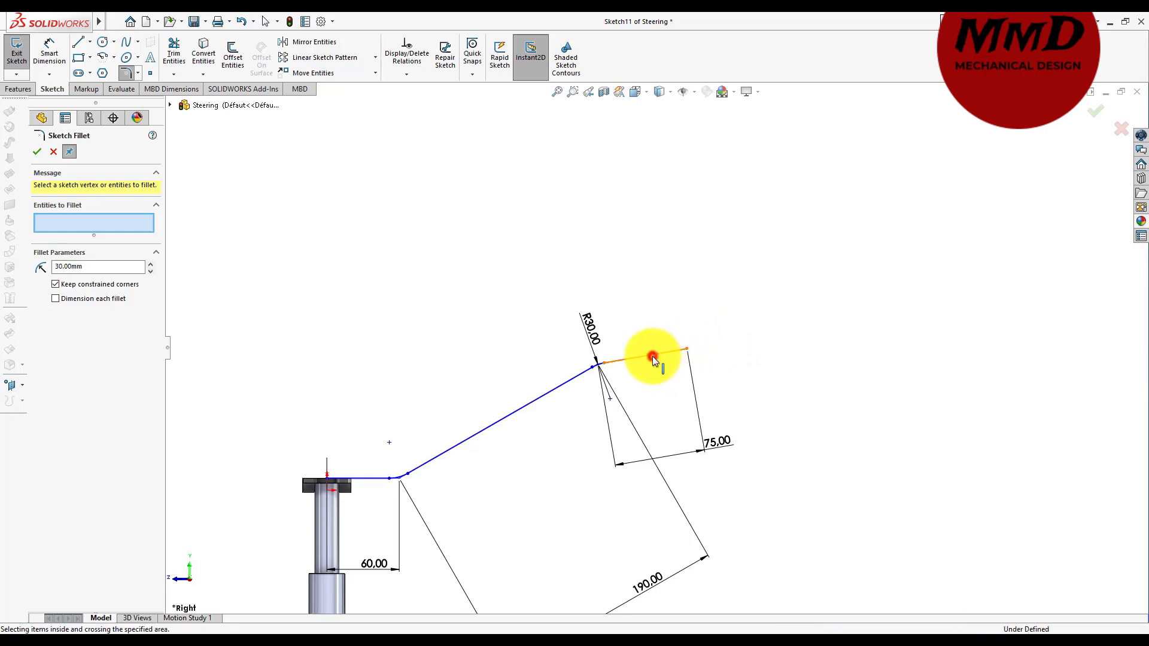
click(654, 360)
right_click(646, 355)
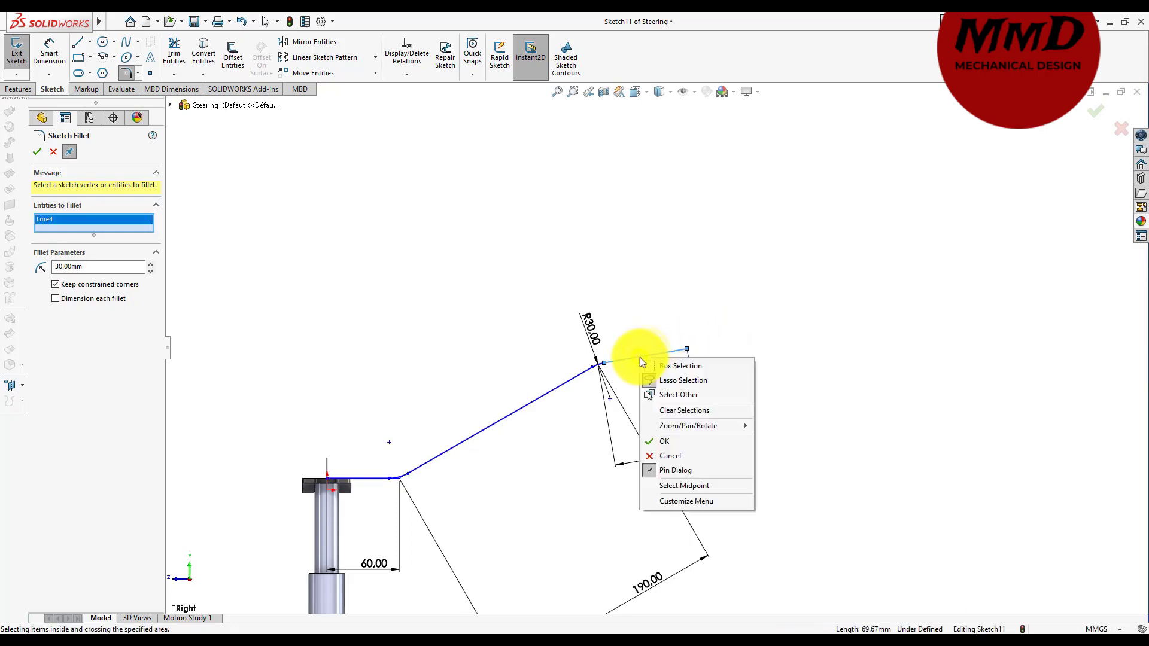
click(822, 307)
scroll(768, 349, up, 2)
scroll(768, 349, up, 1)
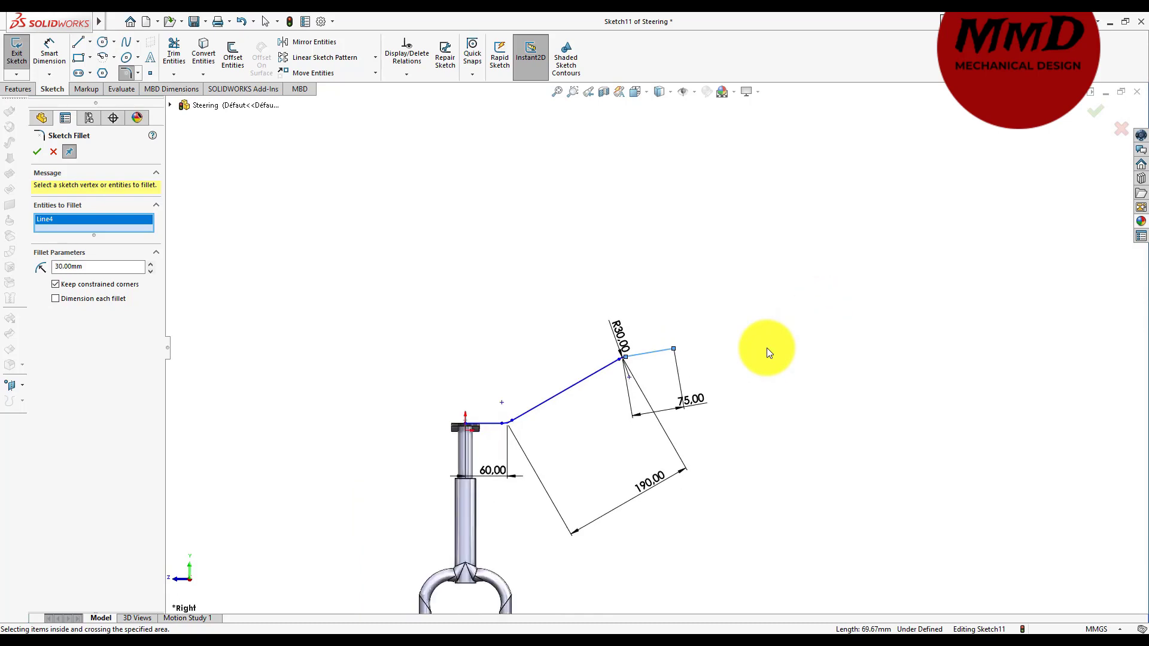
scroll(768, 349, up, 1)
click(653, 353)
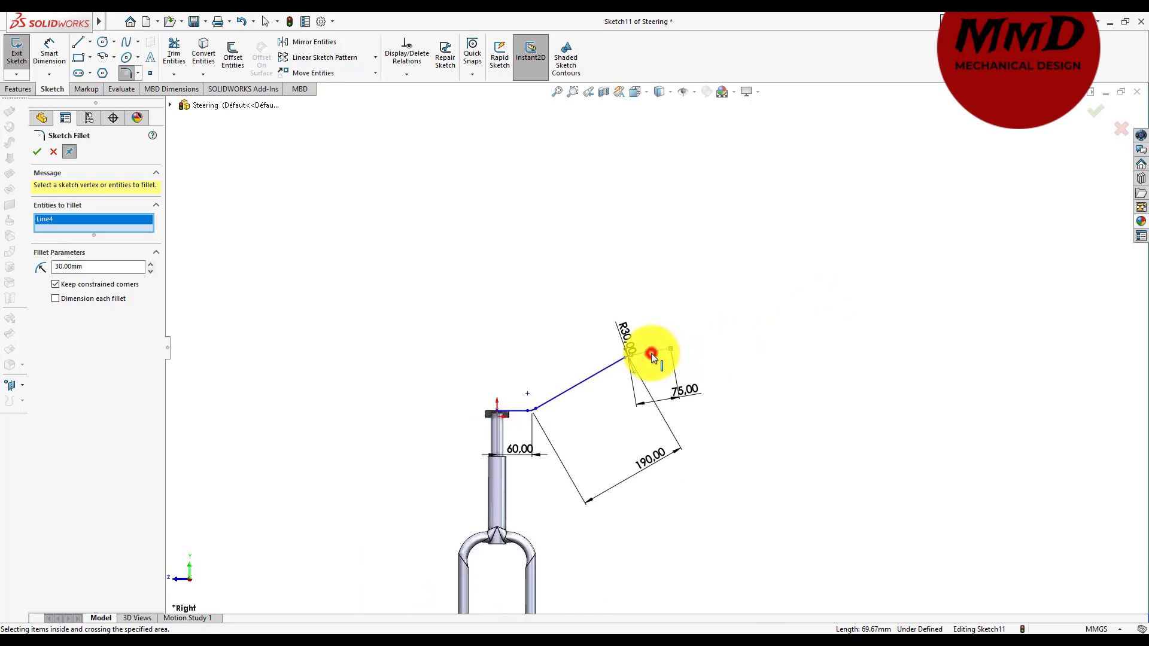
click(510, 413)
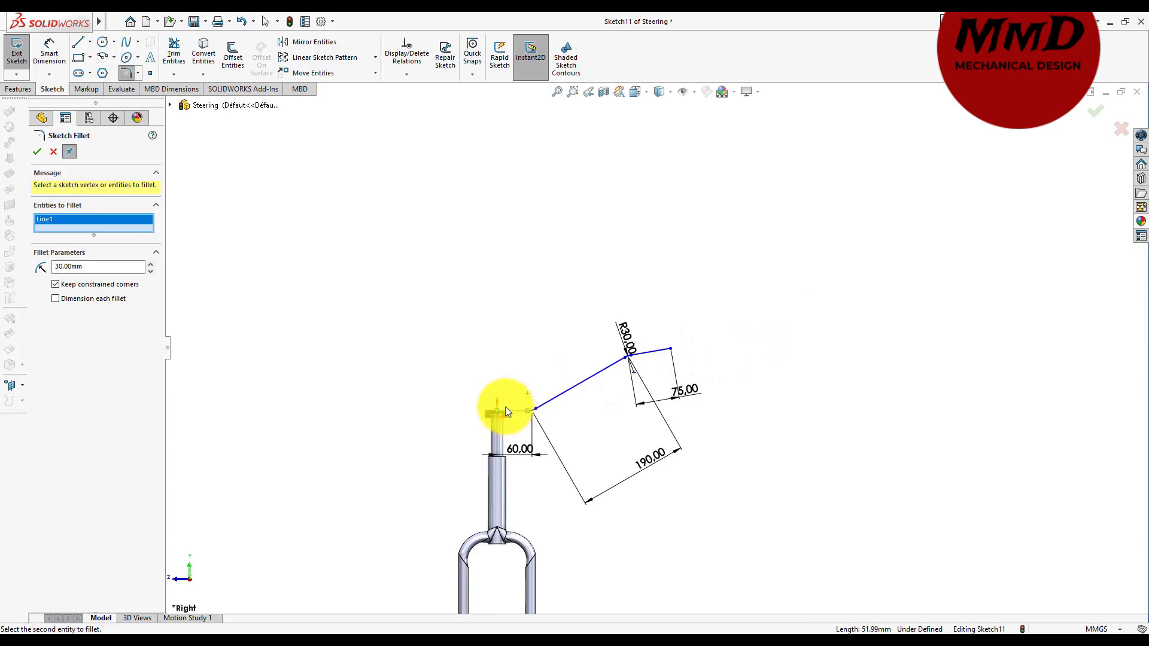
click(49, 153)
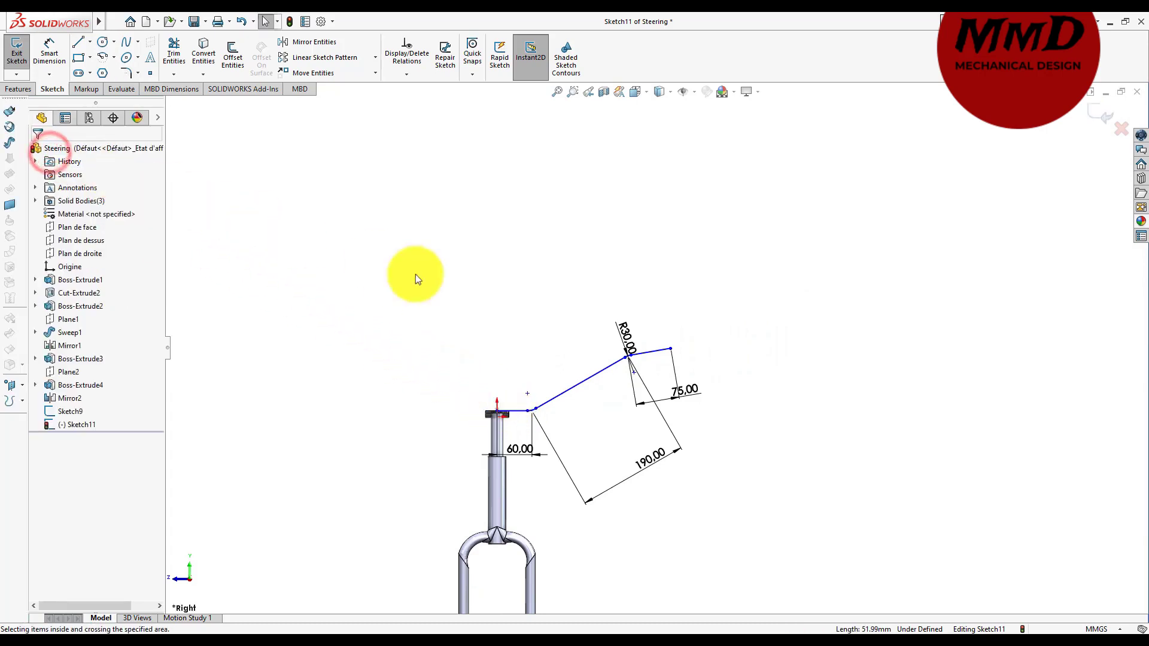
- Give the 75 mm end line a Horizontal relation and clear the selection
click(661, 356)
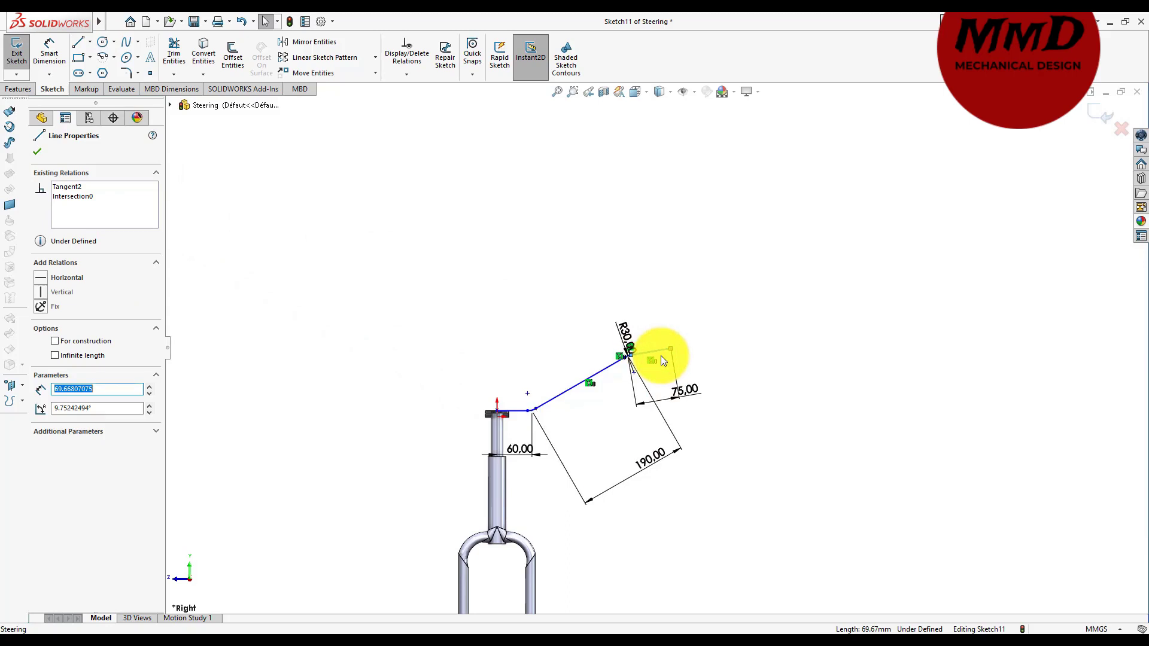
click(37, 277)
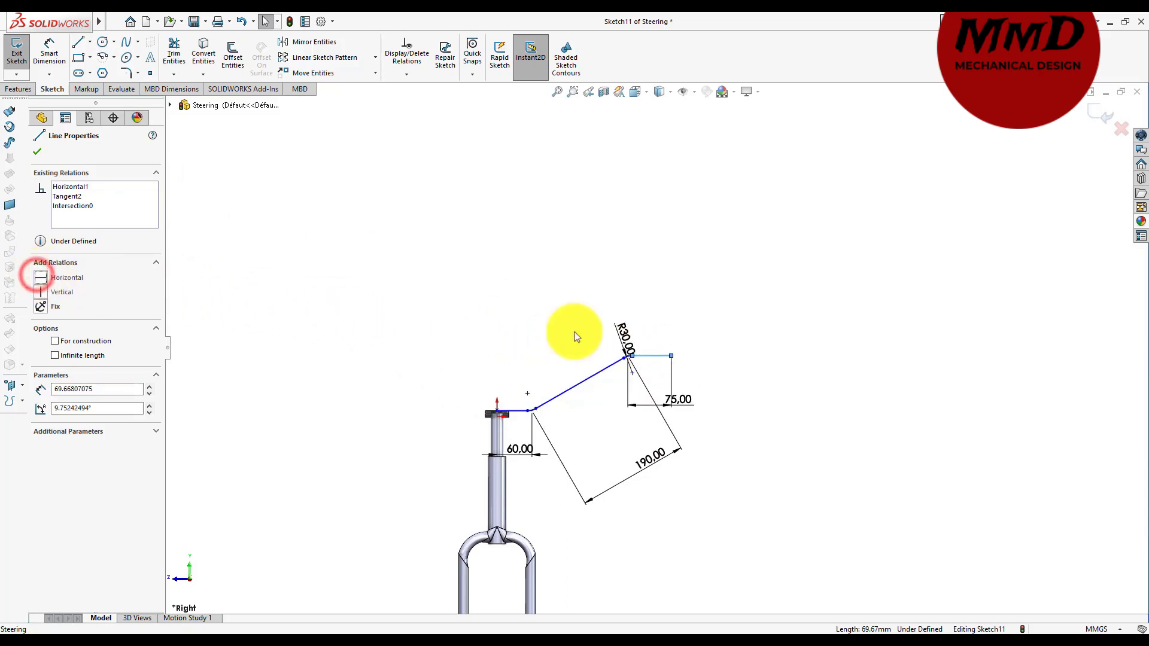
click(729, 353)
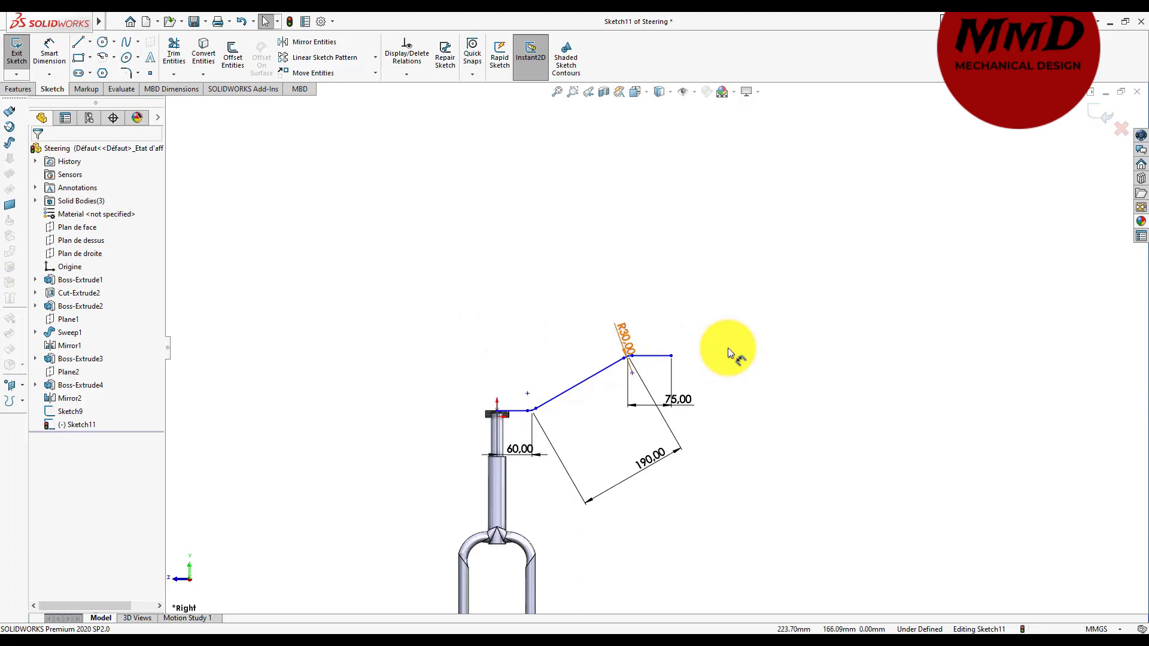
scroll(729, 353, up, 3)
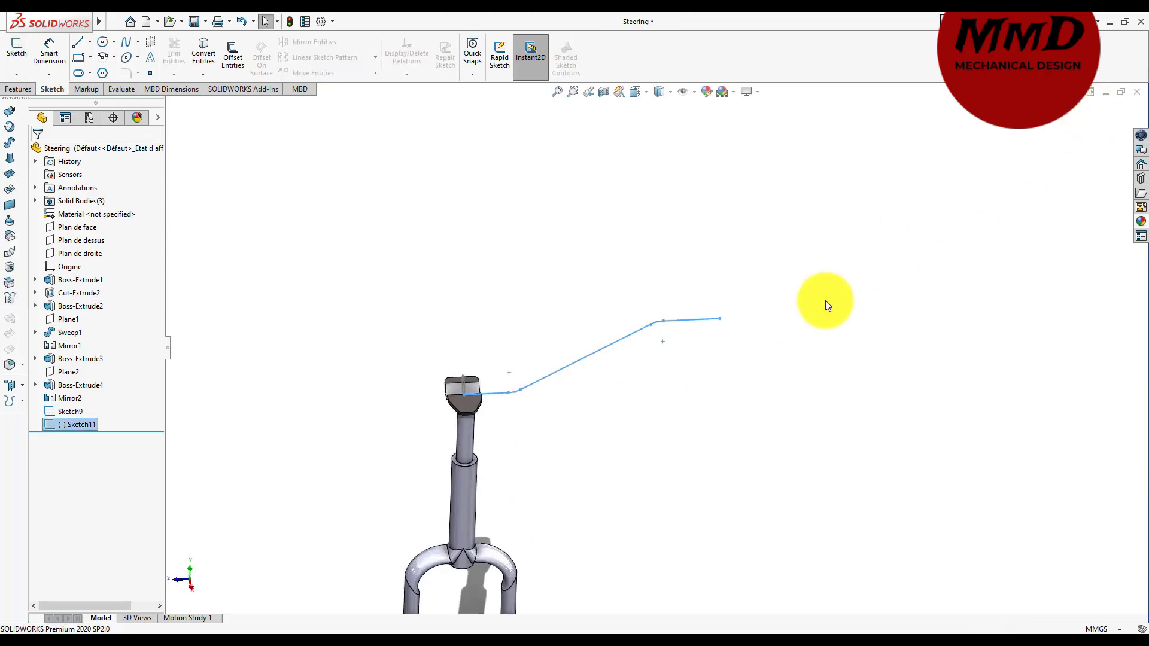
- Sweep the Sketch9 circle along the Sketch11 bent path to form the Sweep2 handlebar tube
click(20, 90)
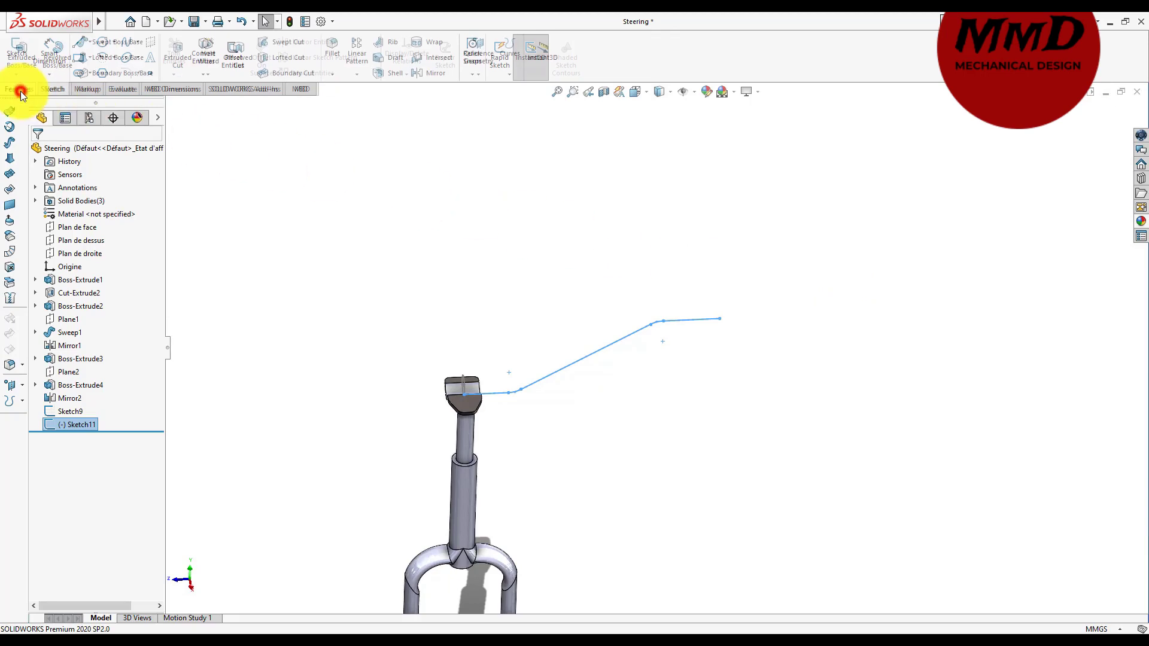
click(88, 41)
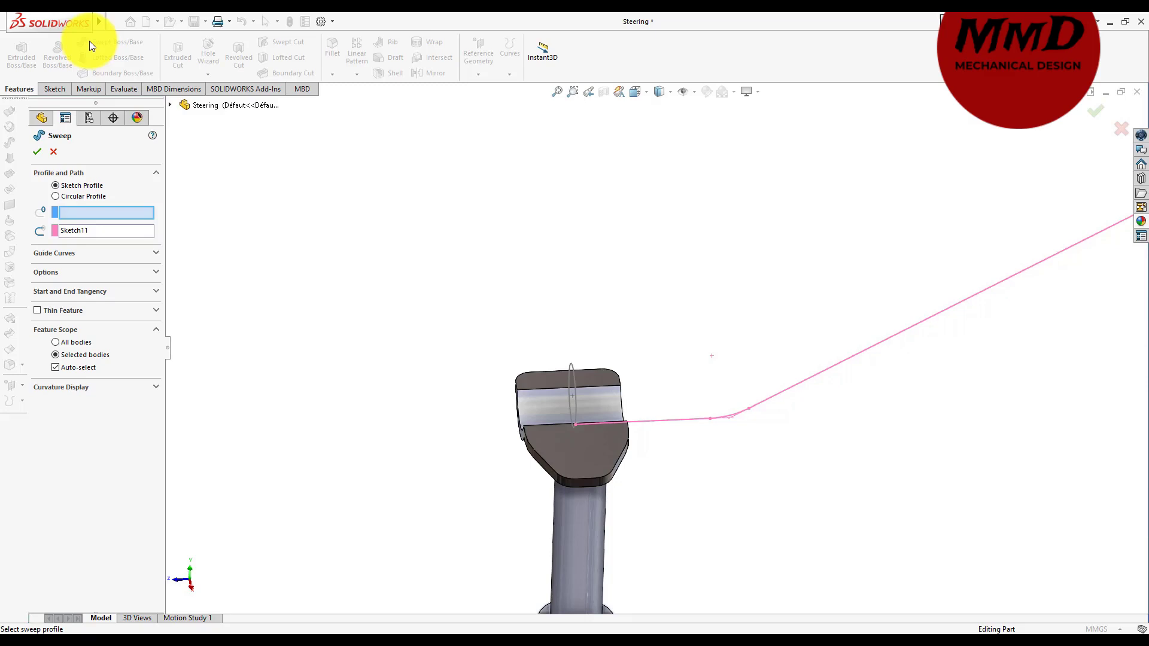
middle_drag(215, 168, 230, 181)
scroll(466, 418, down, 2)
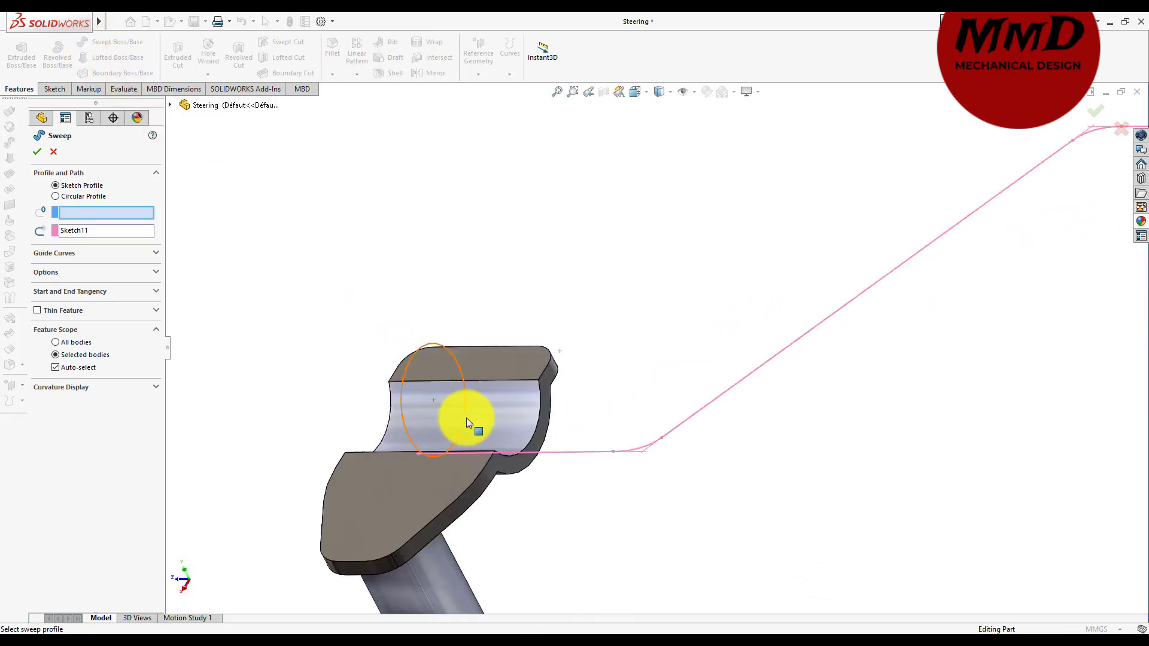
click(465, 418)
scroll(466, 418, up, 2)
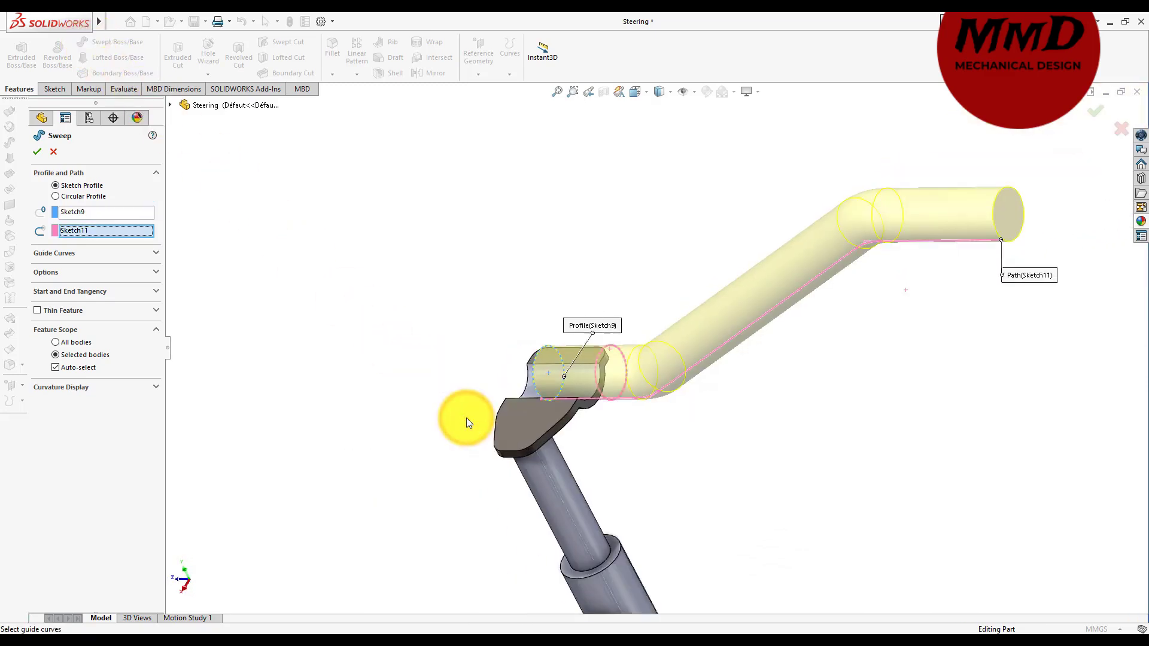
scroll(466, 417, up, 1)
middle_drag(470, 419, 747, 354)
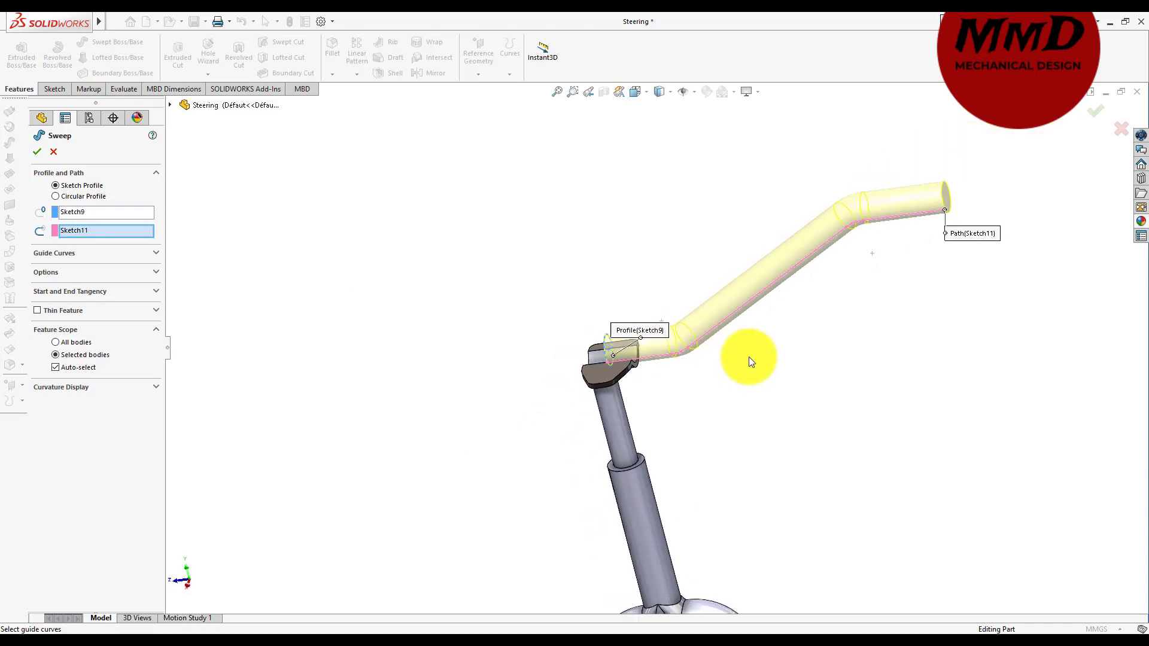
click(37, 151)
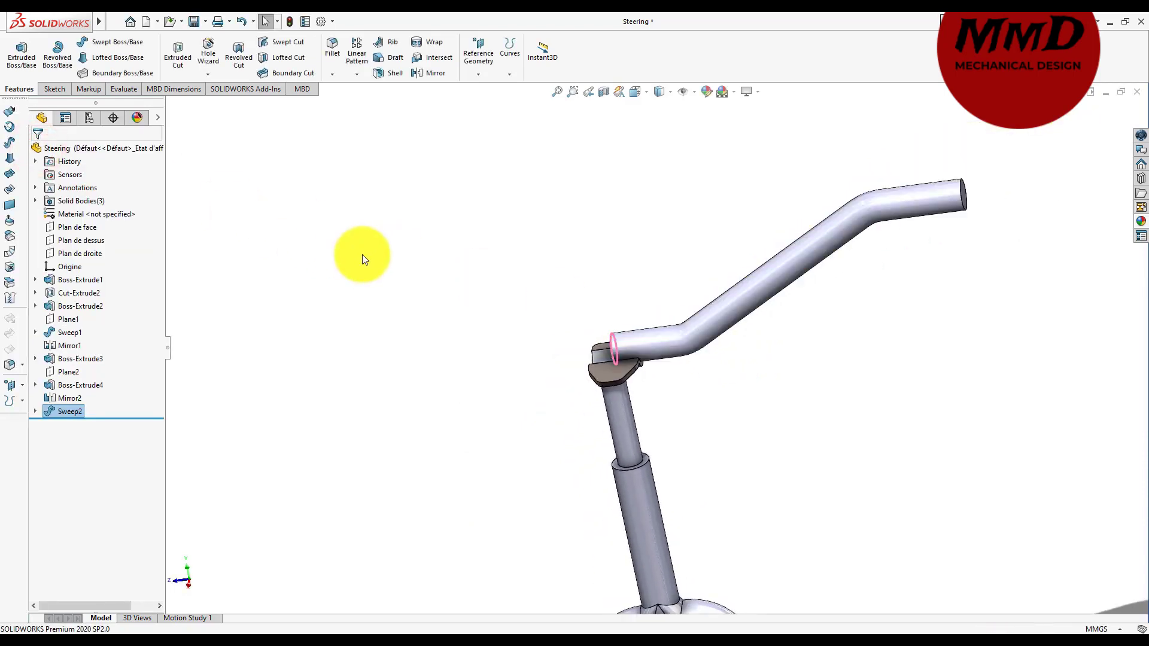
- Mirror the Sweep2 tube body across Plan de face as Mirror3, then view from the front
click(328, 267)
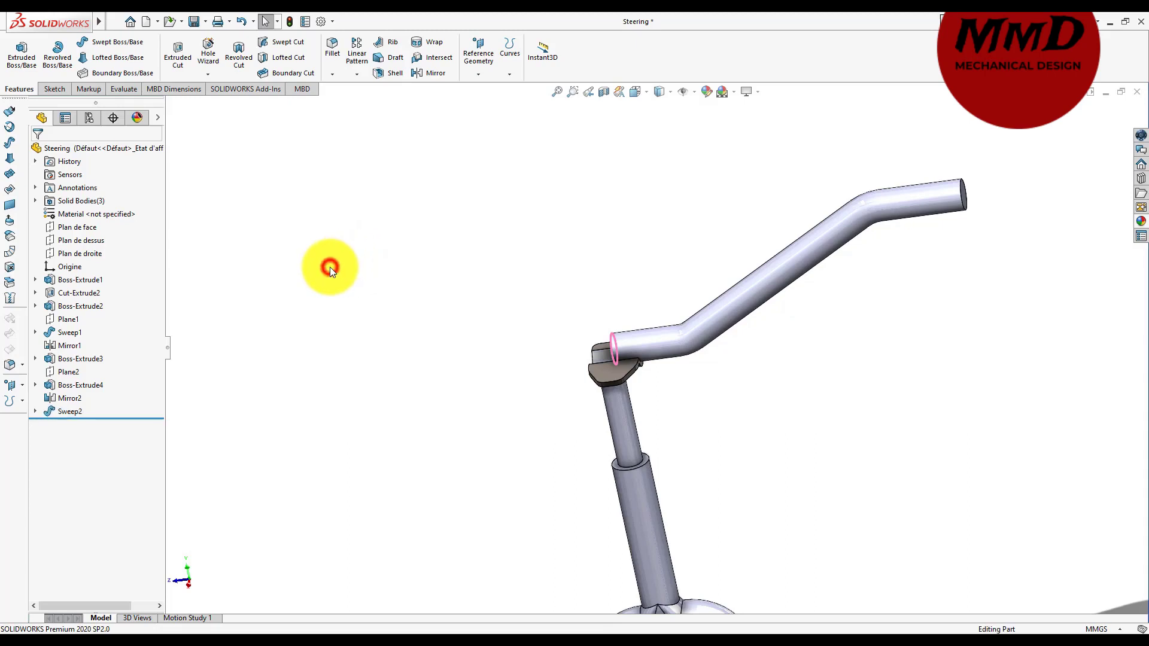
click(73, 228)
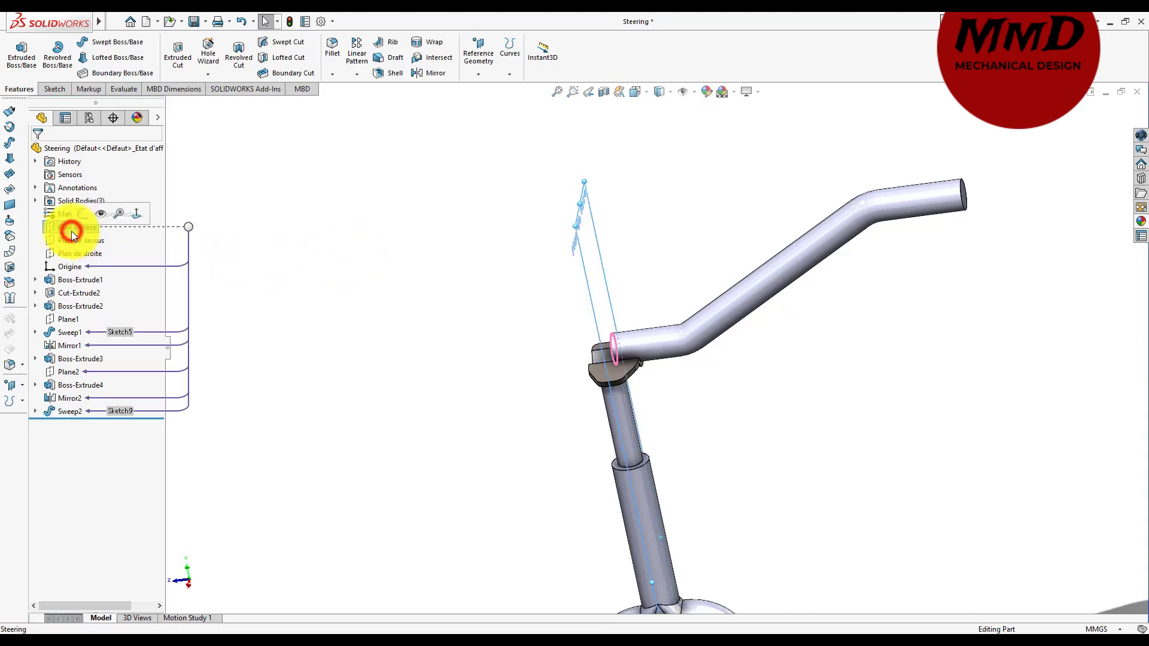
click(419, 74)
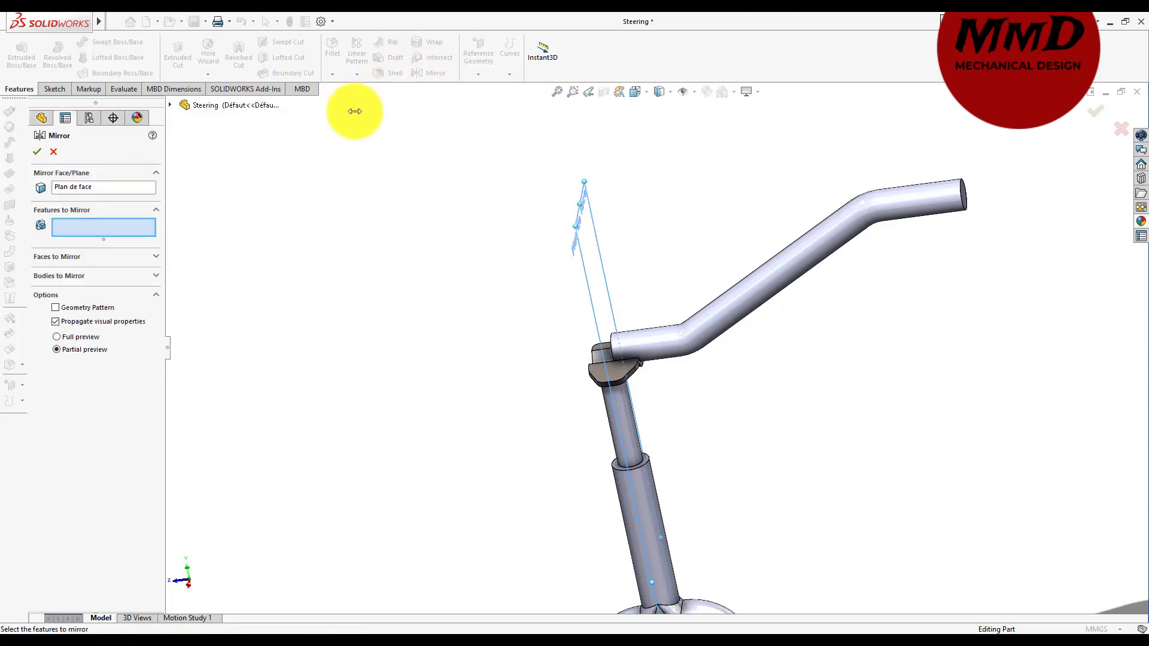
click(67, 279)
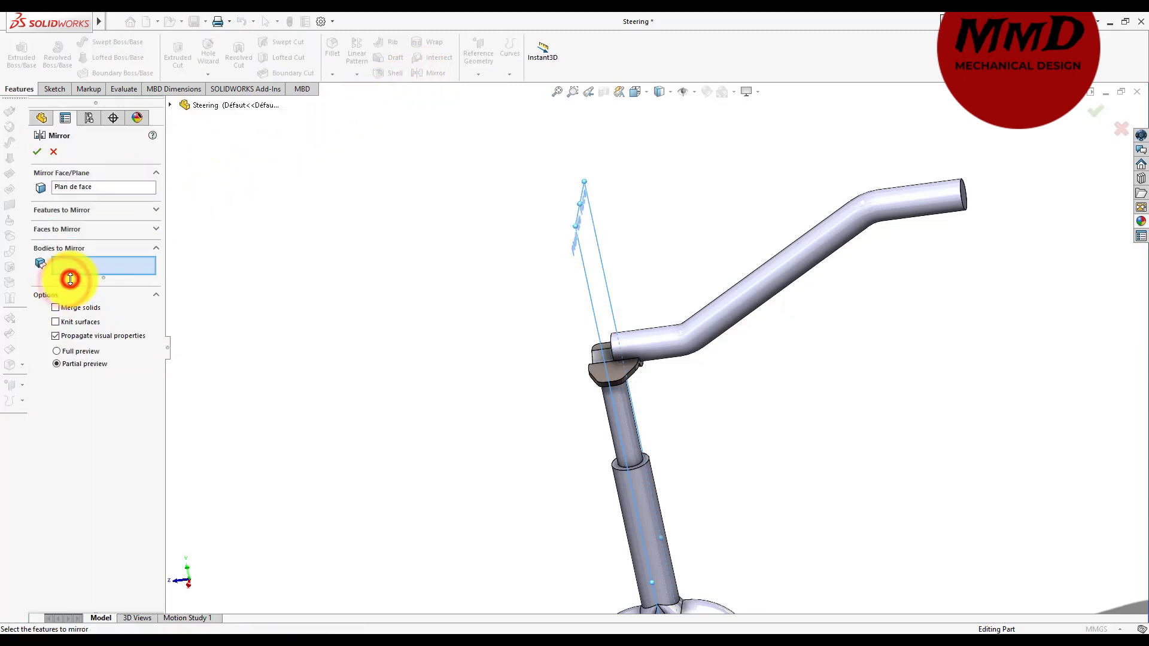
click(730, 325)
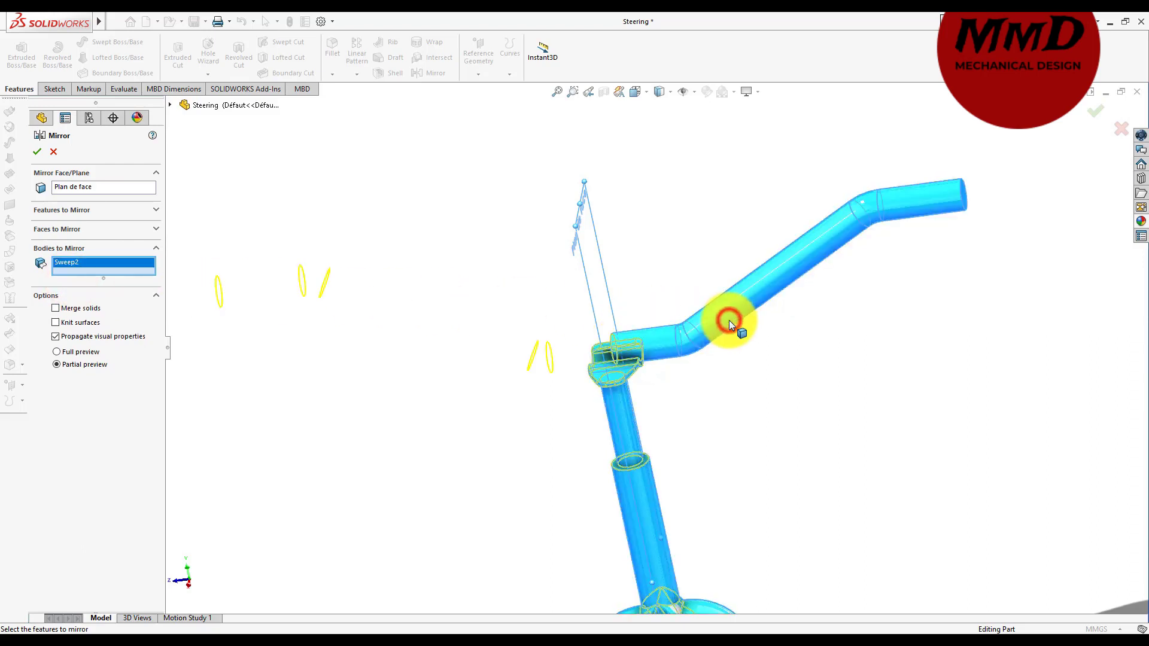
click(39, 152)
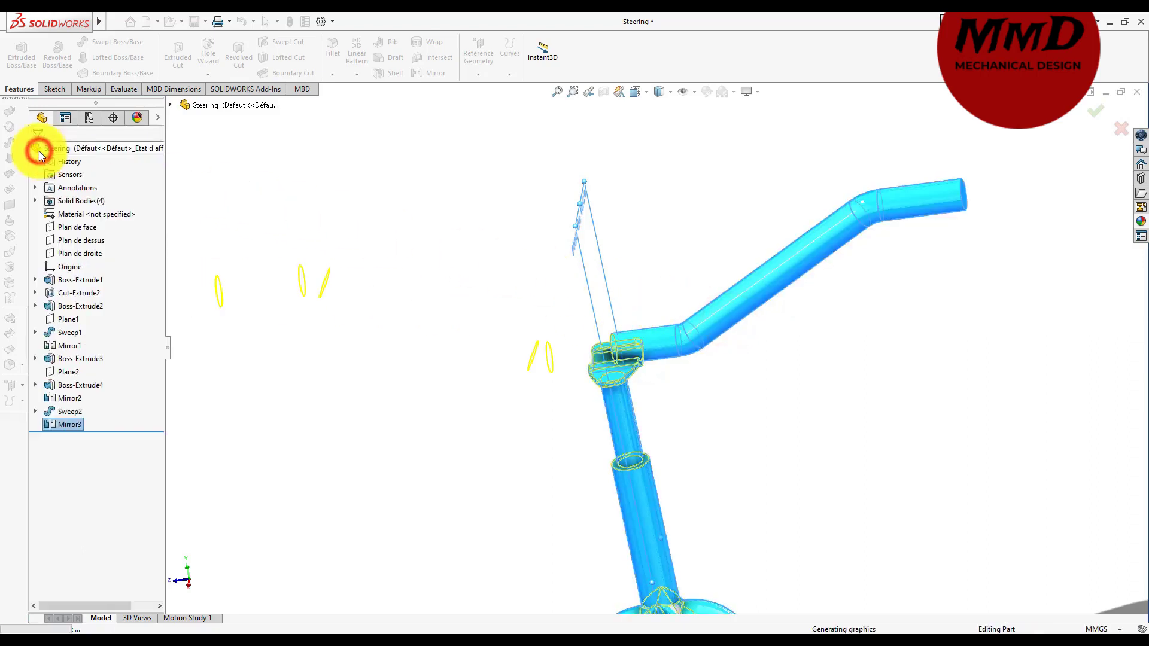
mouse_move(210, 177)
middle_down()
mouse_move(864, 290)
mouse_move(792, 389)
middle_up()
key(ctrl+1)
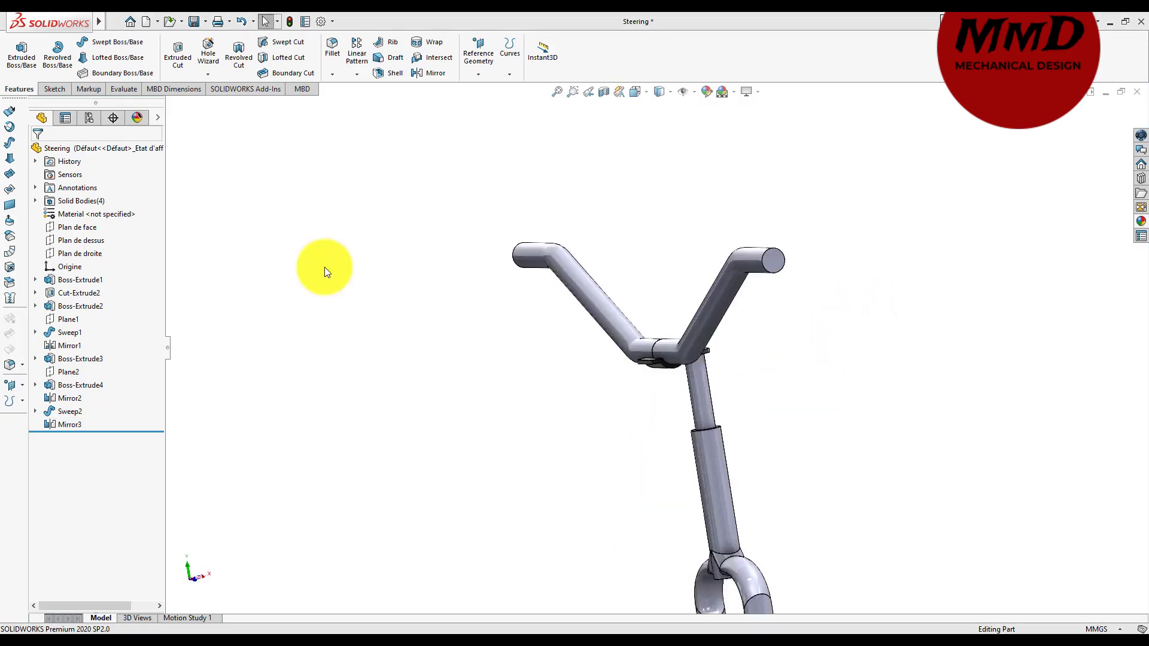
- Start a sketch on Plan de face and view it normal to the plane
click(60, 228)
click(63, 209)
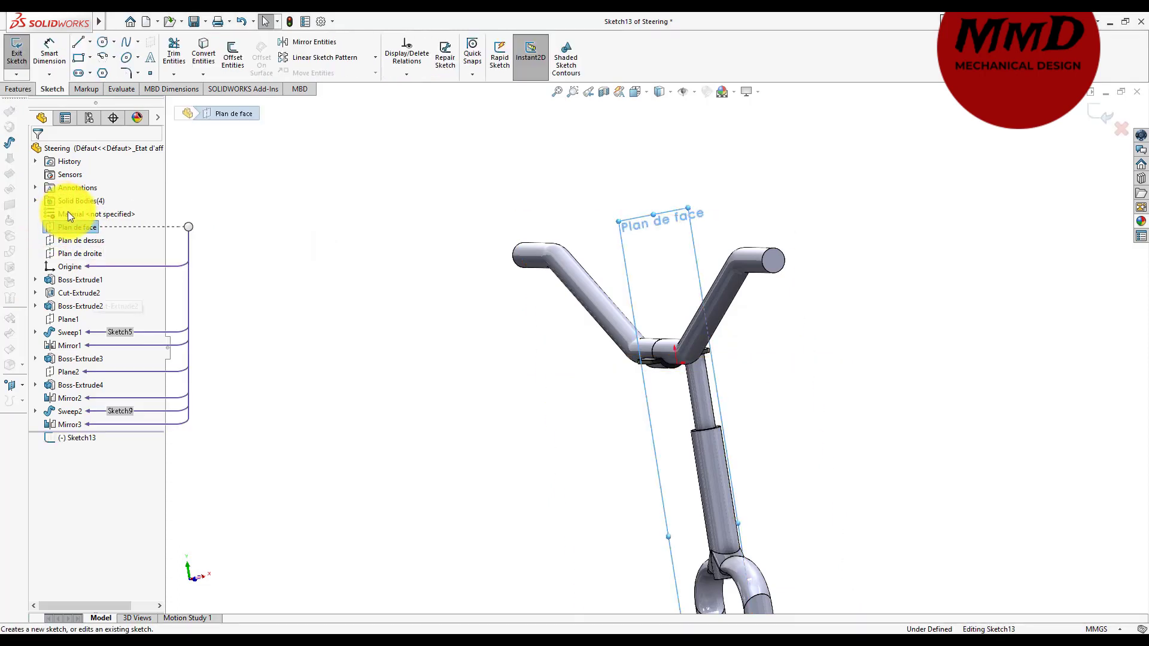
right_click(88, 226)
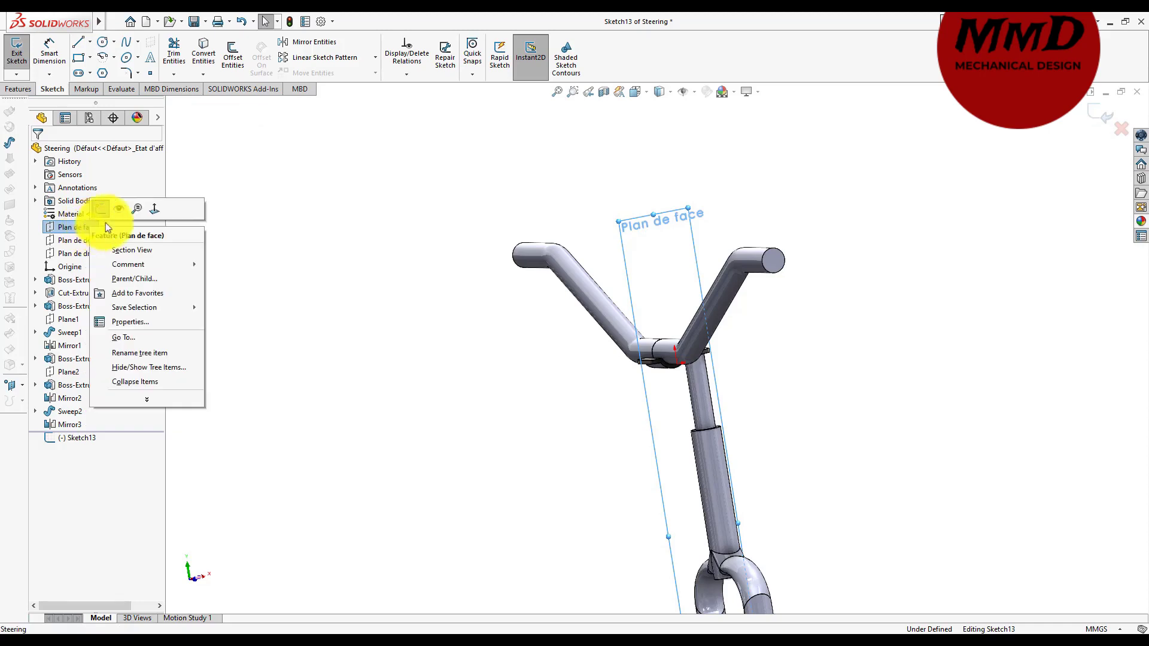
click(148, 211)
scroll(649, 155, down, 1)
scroll(648, 155, down, 1)
scroll(651, 206, down, 1)
scroll(652, 206, down, 1)
scroll(650, 265, down, 2)
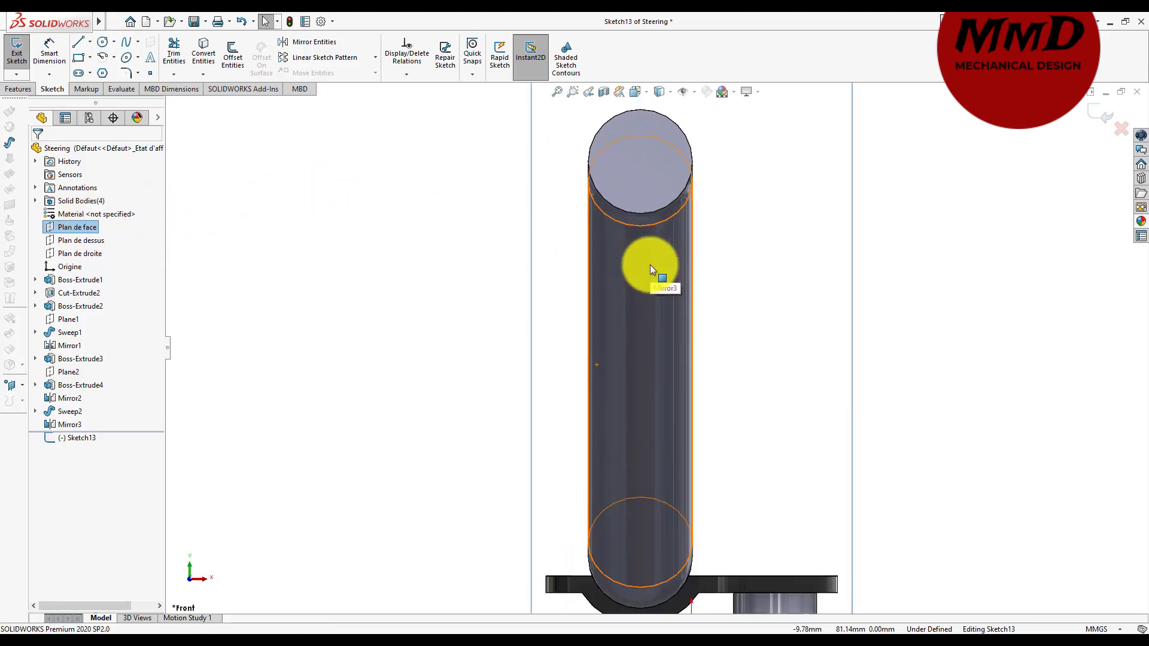
right_drag(649, 267, 341, 145)
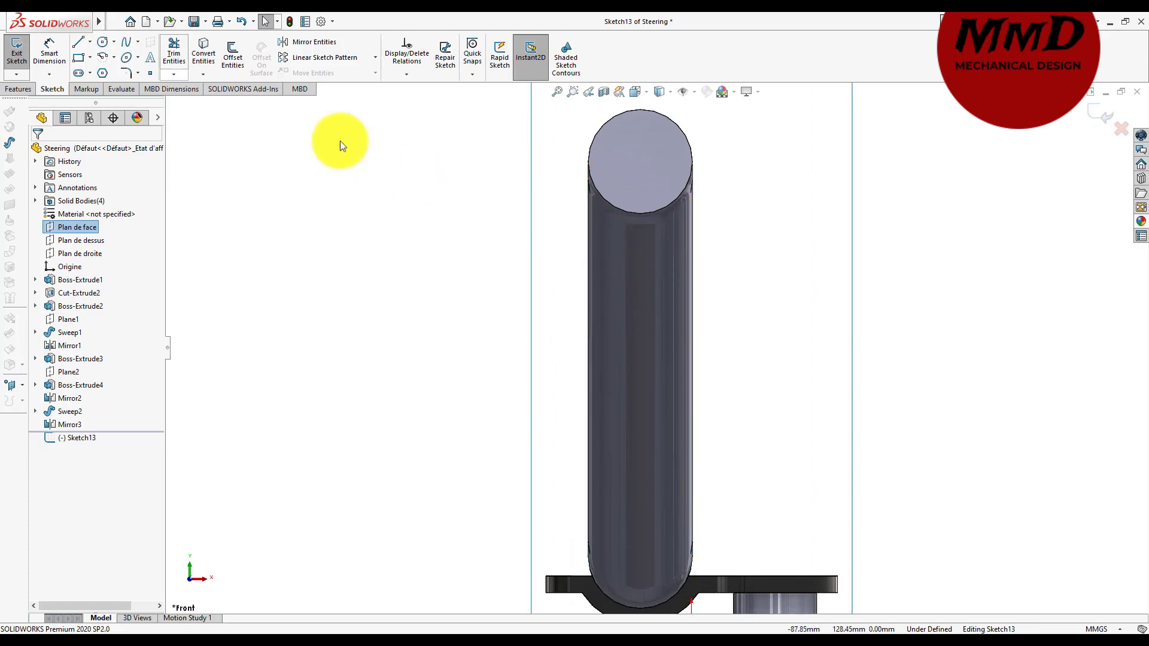
- Draw a small circle centred on the tube between the handlebar arms
click(100, 45)
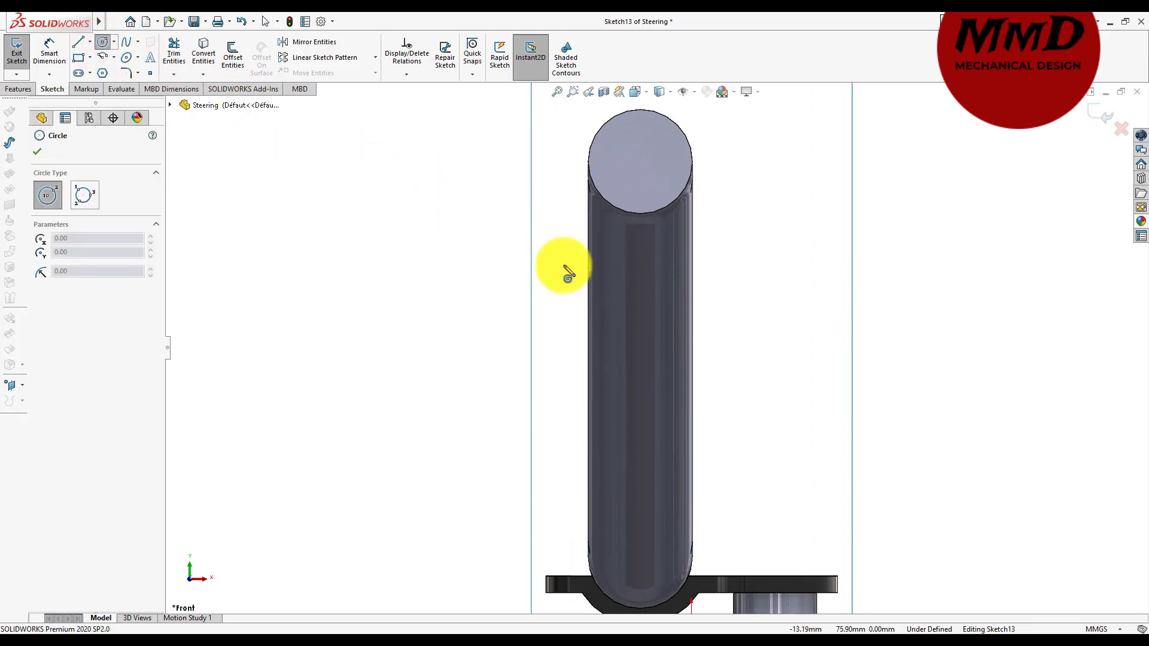
click(640, 301)
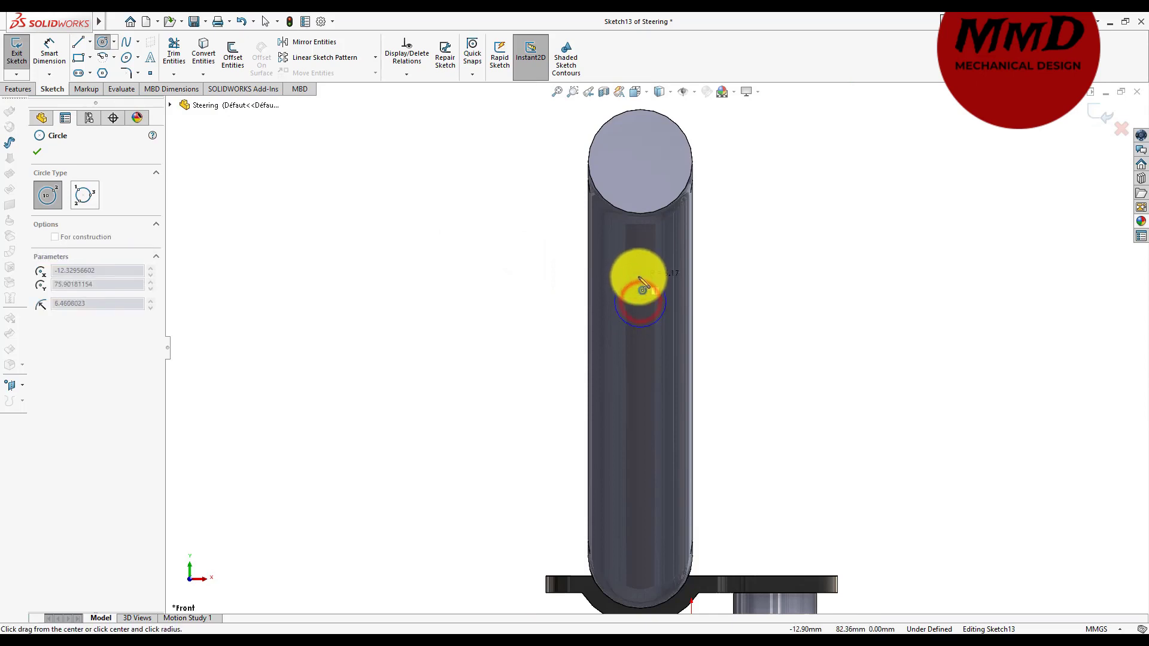
click(641, 272)
right_click(772, 289)
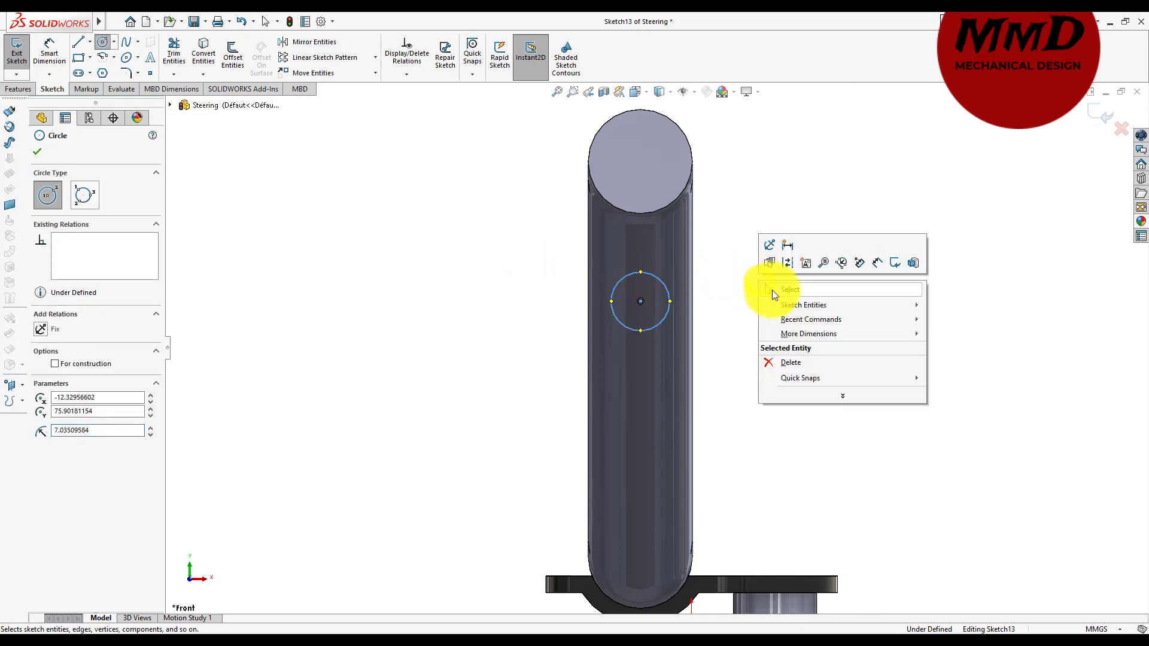
click(770, 304)
- Dimension the circle's centre 25 mm vertically from the tube's round edge
right_drag(770, 309, 771, 235)
click(641, 302)
click(642, 213)
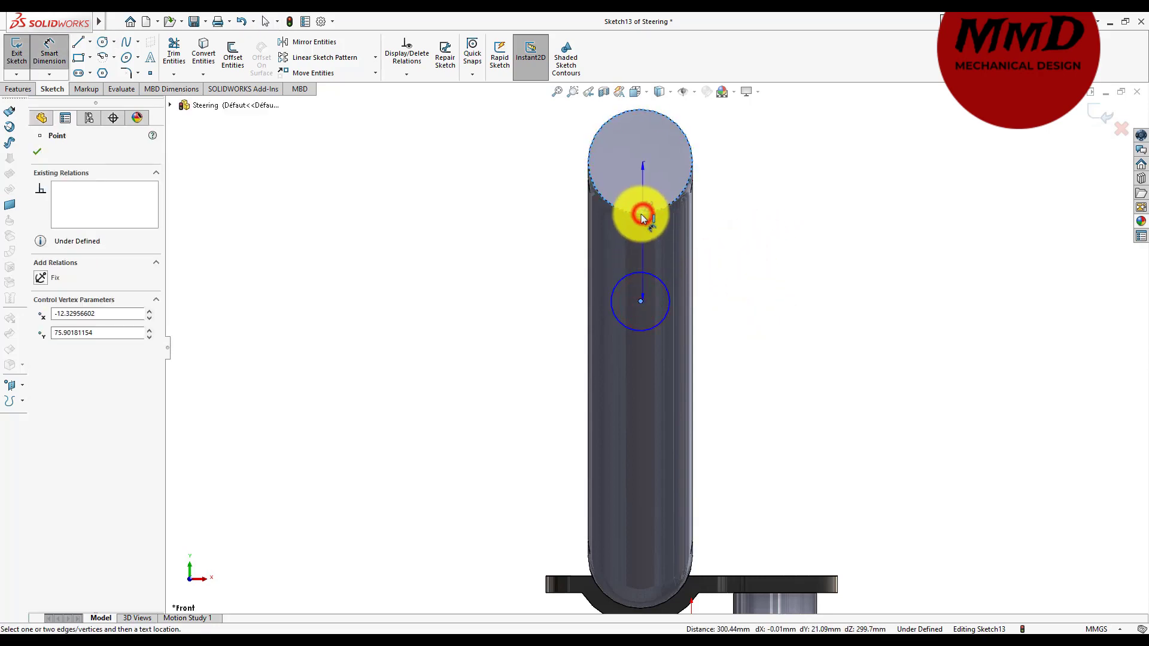
click(495, 221)
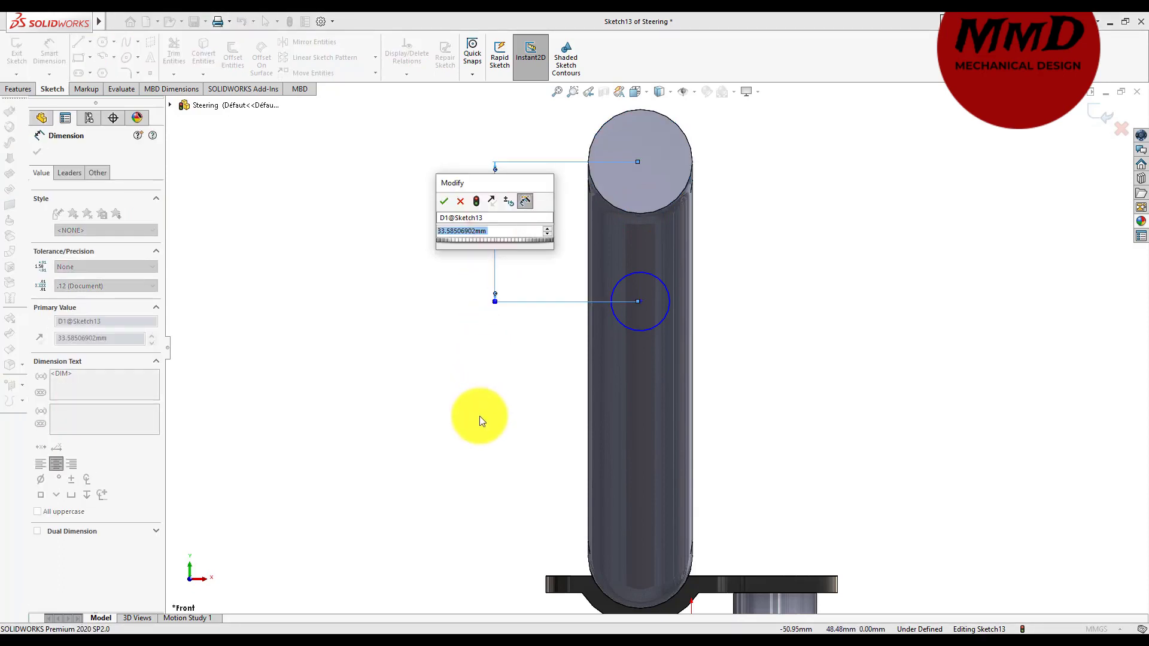
text(25)
key(Return)
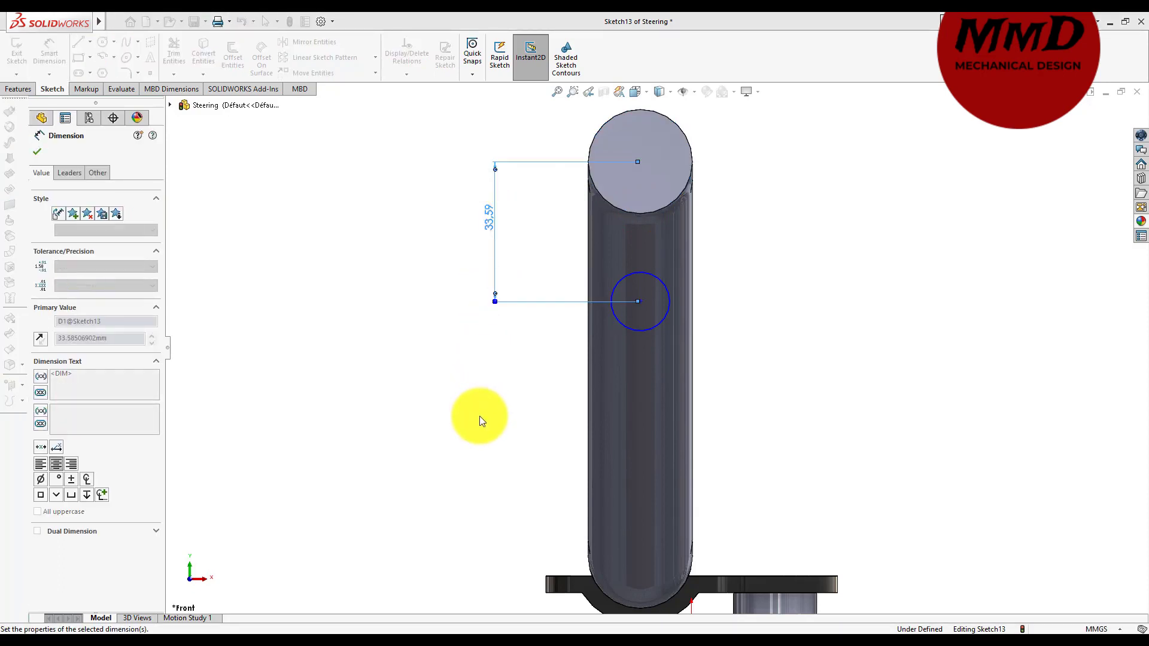
middle_drag(486, 411, 623, 317)
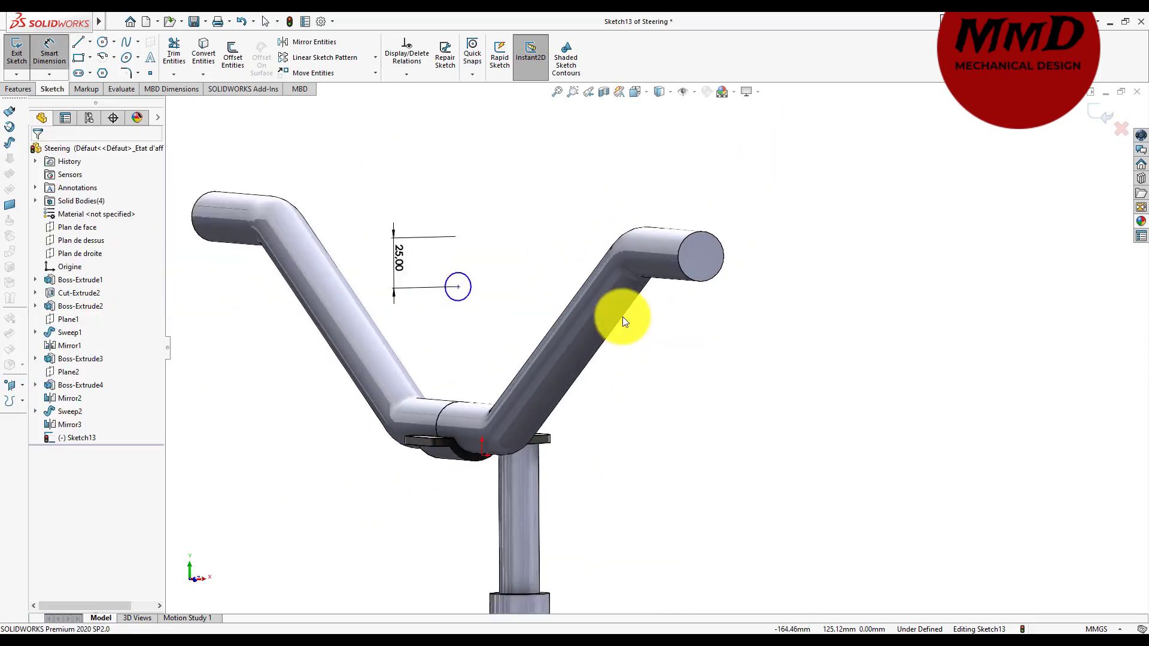
- Extrude the Sketch13 circle 360 mm mid-plane into the Boss-Extrude6 crossbar
click(23, 89)
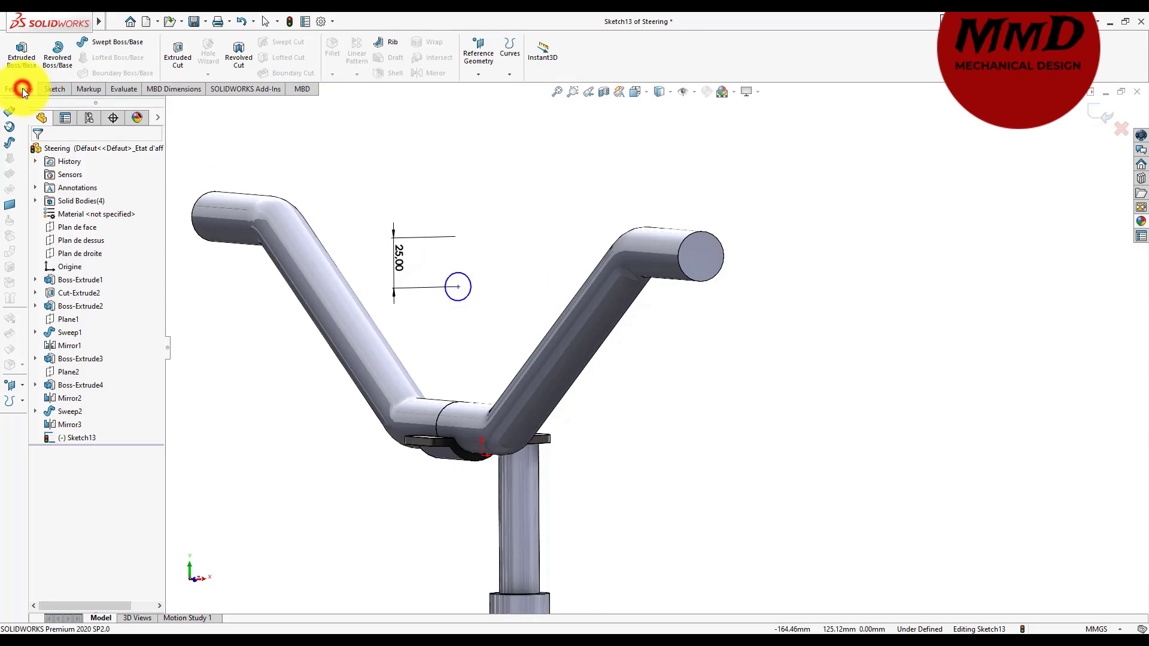
click(20, 65)
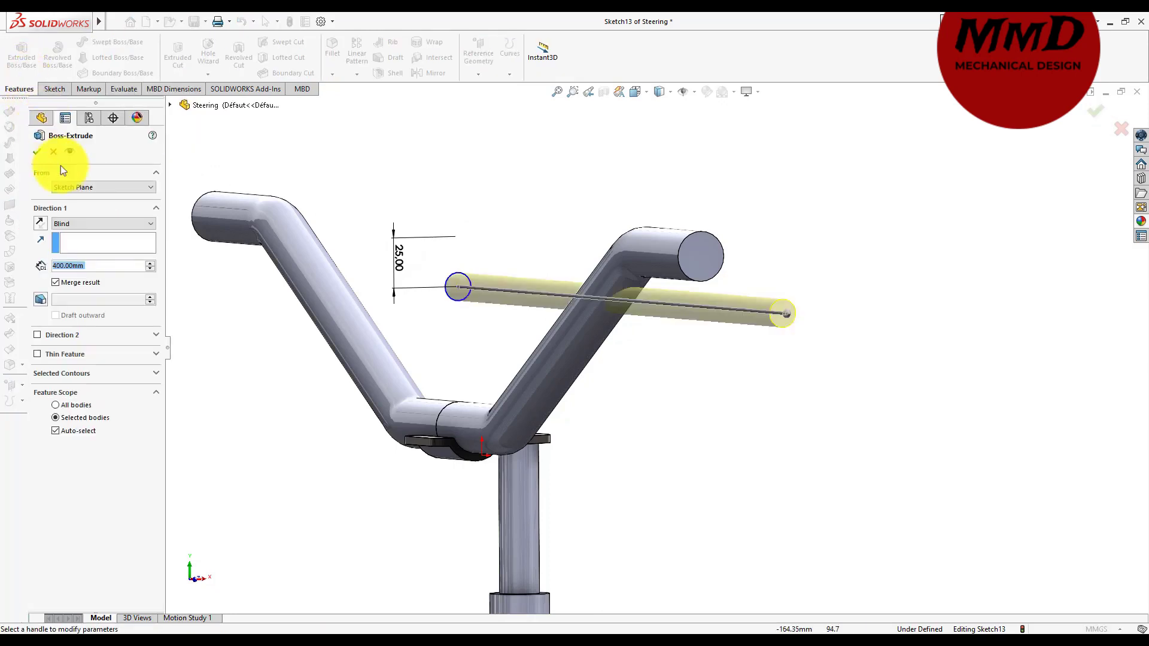
click(85, 225)
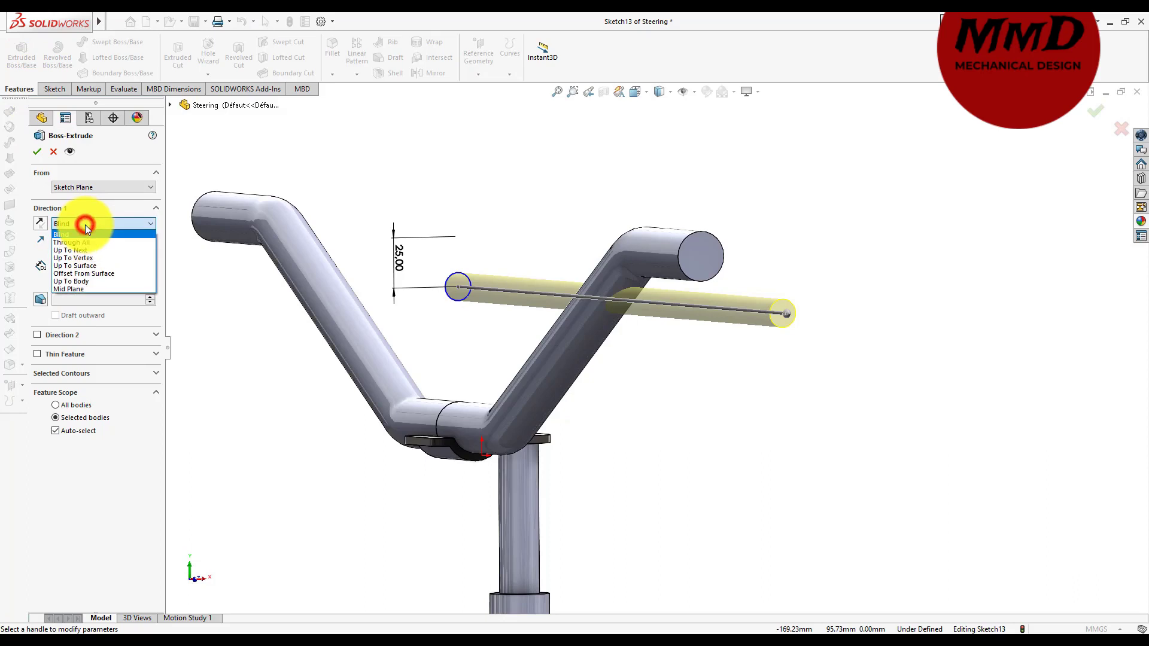
click(87, 289)
click(98, 267)
text(360)
click(268, 383)
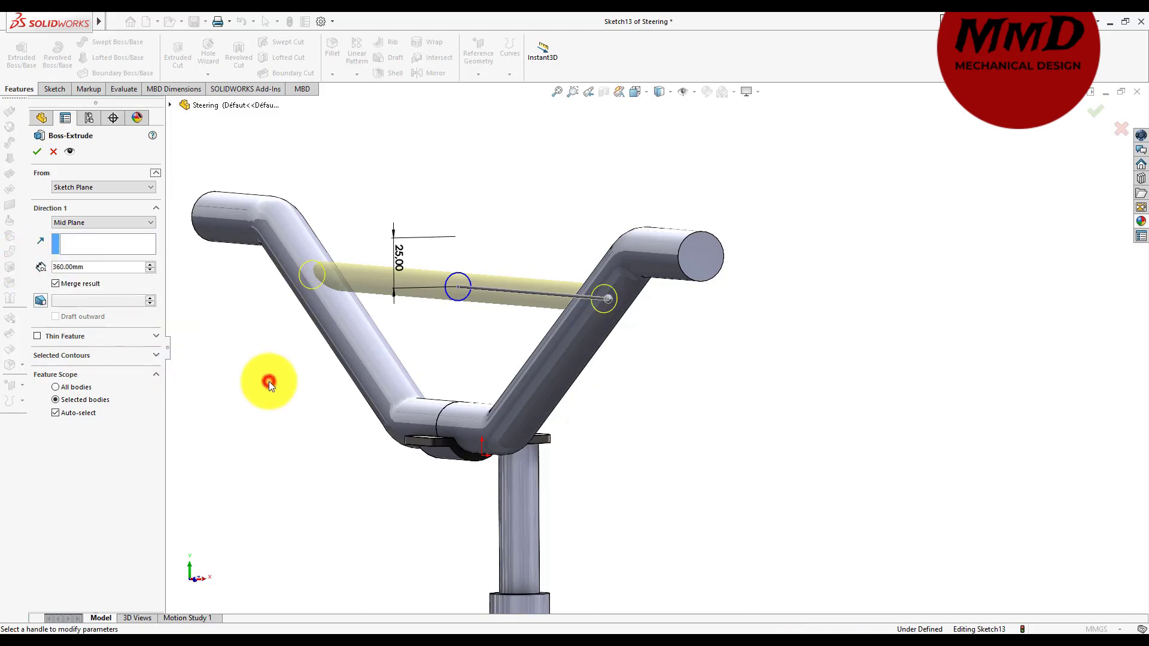
middle_drag(267, 390, 265, 384)
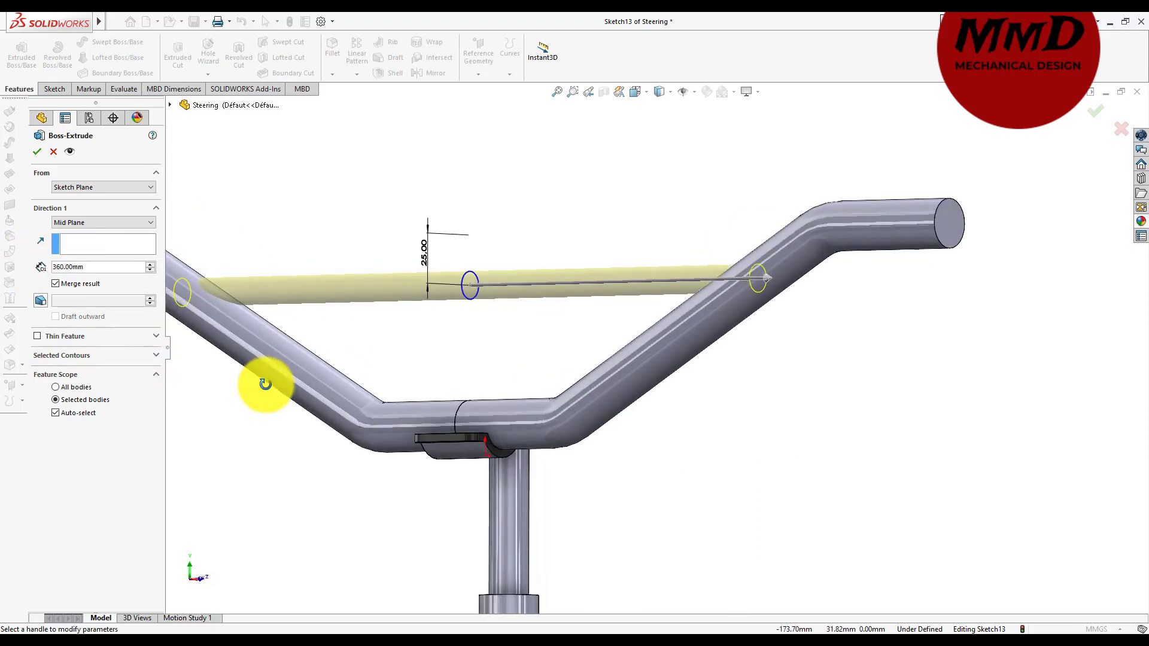
click(37, 152)
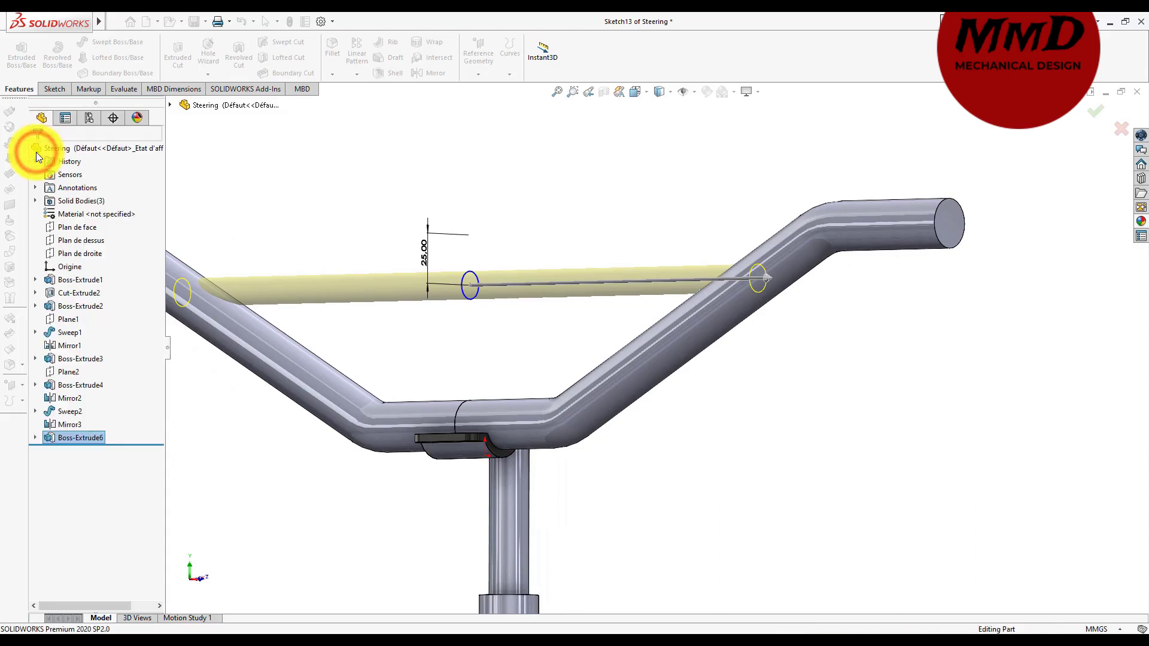
mouse_move(582, 467)
middle_down()
mouse_move(617, 488)
mouse_move(498, 480)
middle_up()
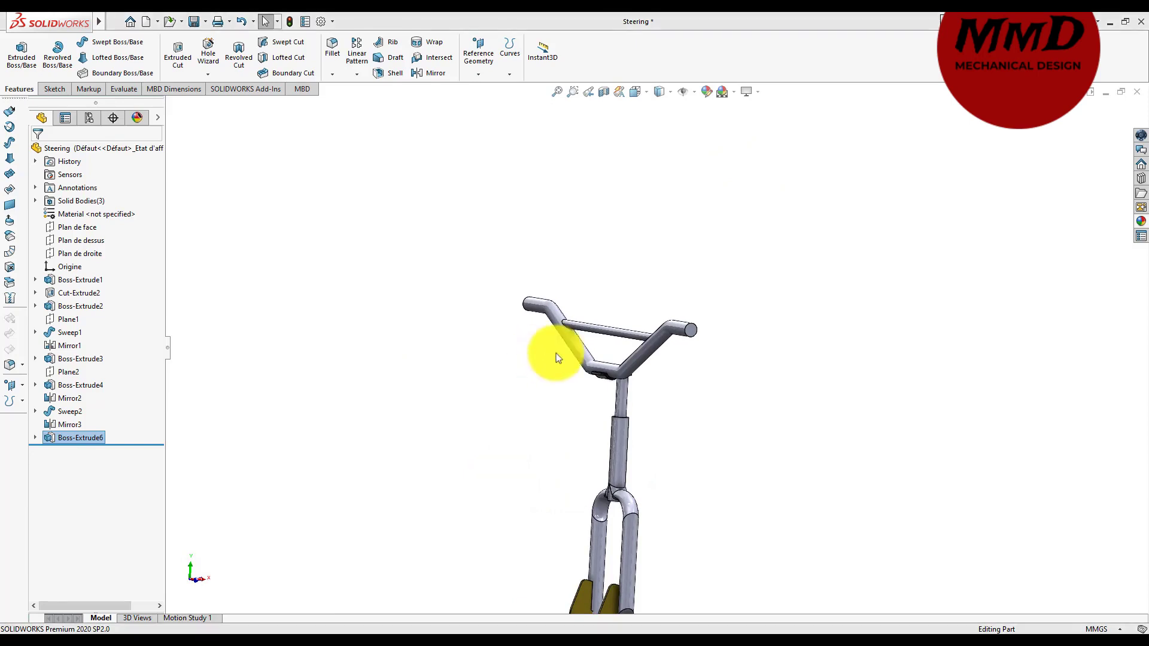
- Start a sketch on the handlebar tube's end face and view it straight on
scroll(705, 340, down, 2)
scroll(664, 322, down, 2)
scroll(665, 322, down, 2)
click(664, 322)
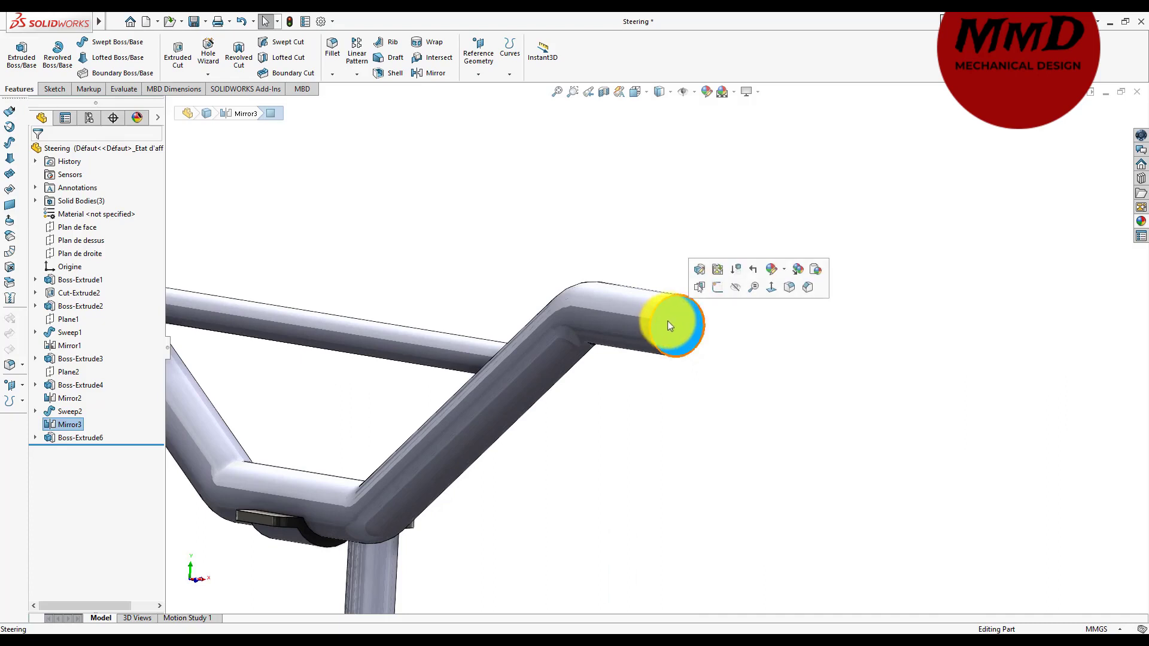
click(720, 288)
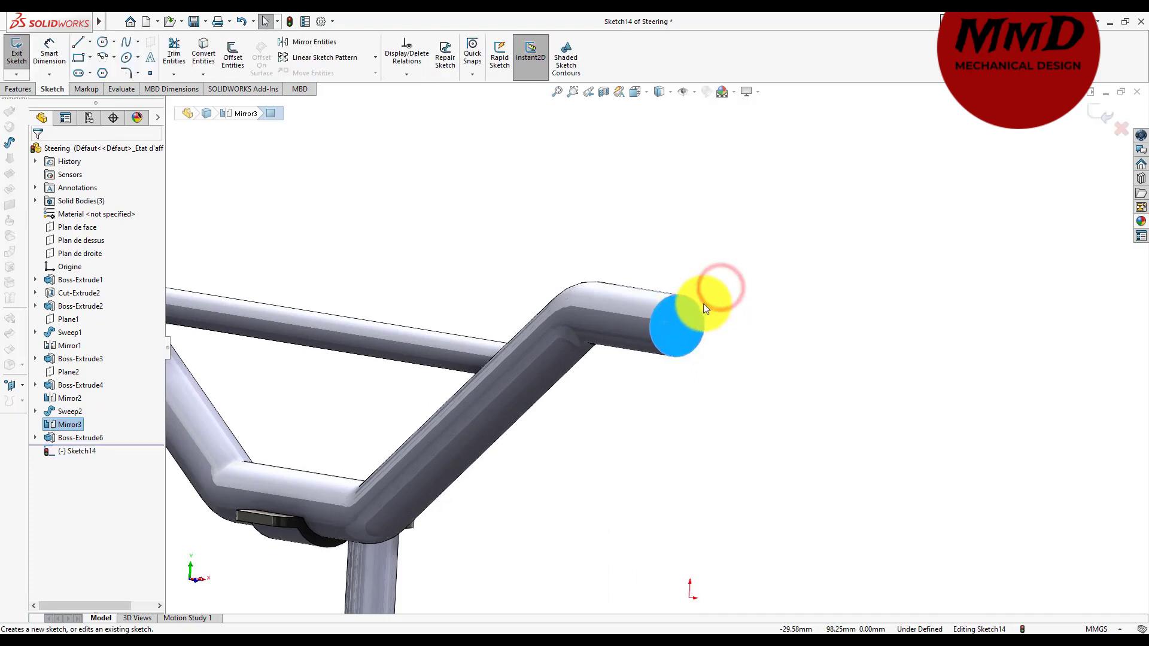
right_click(681, 324)
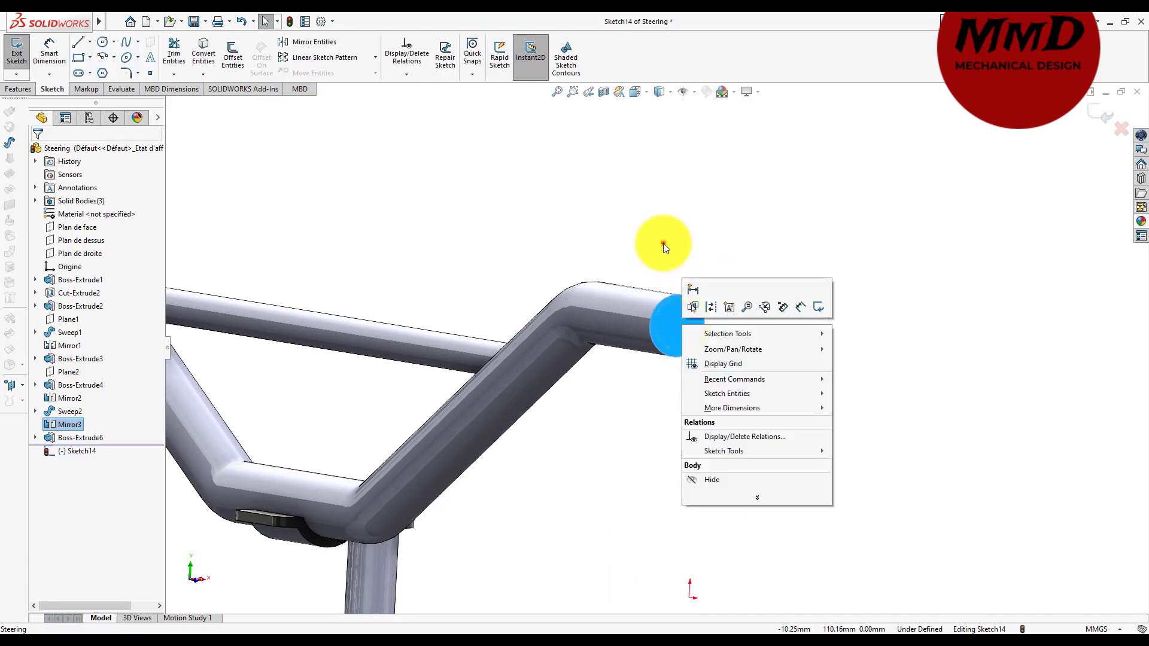
click(664, 244)
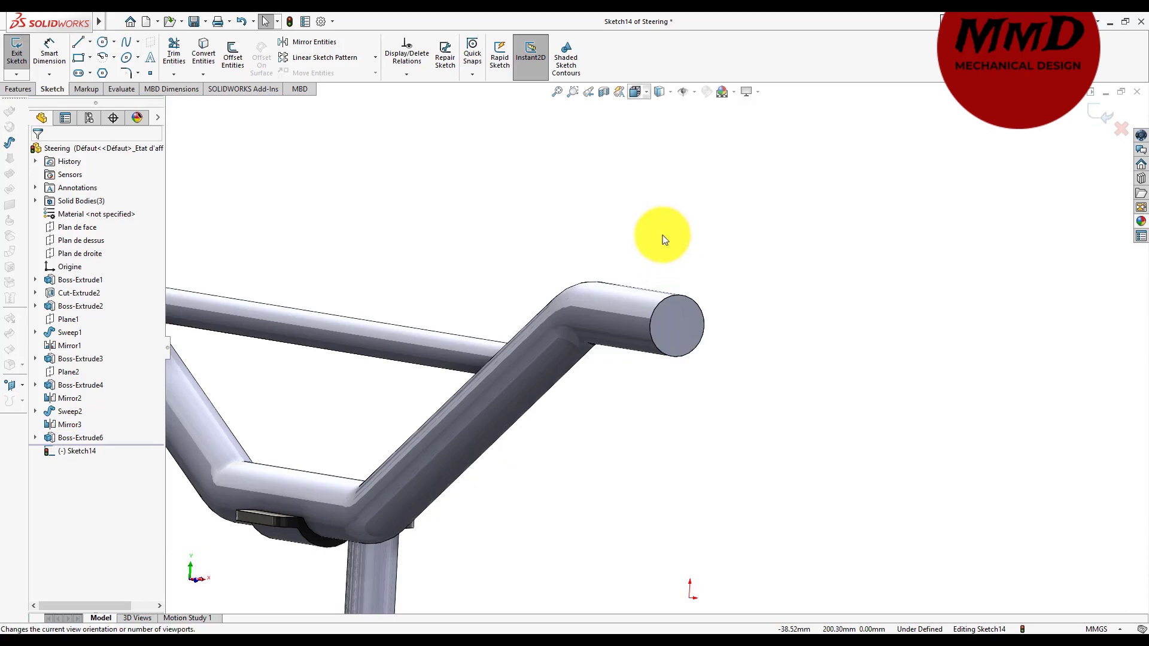
click(648, 92)
click(702, 160)
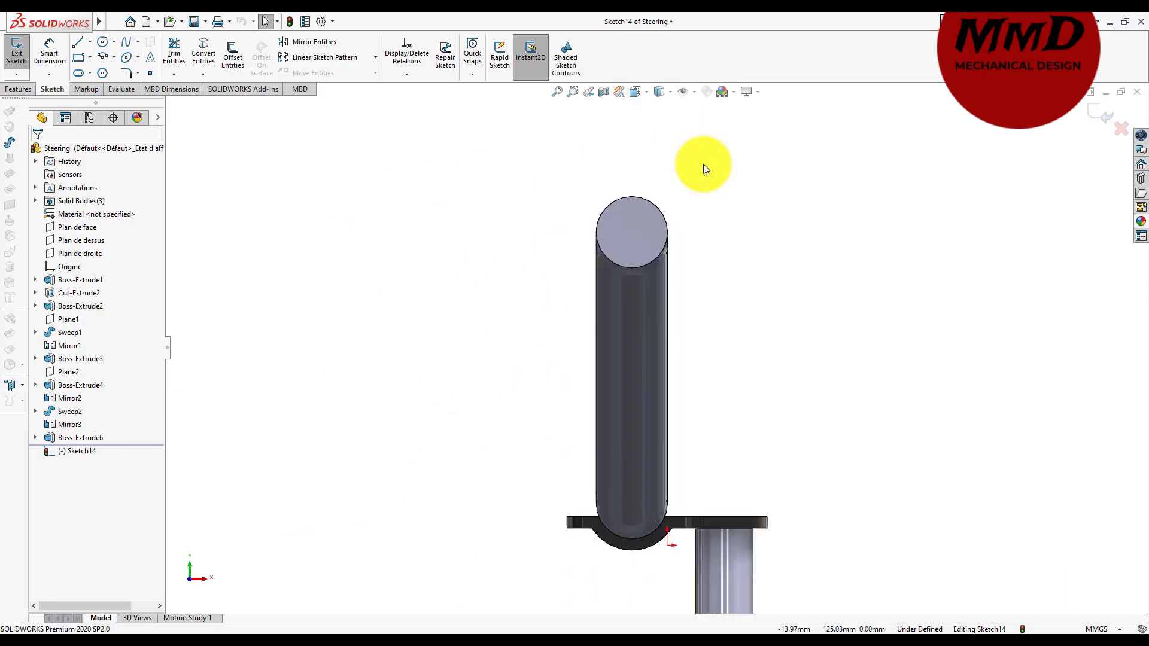
- Draw a circle around the tube end and dimension its diameter to 31.70 mm
click(103, 43)
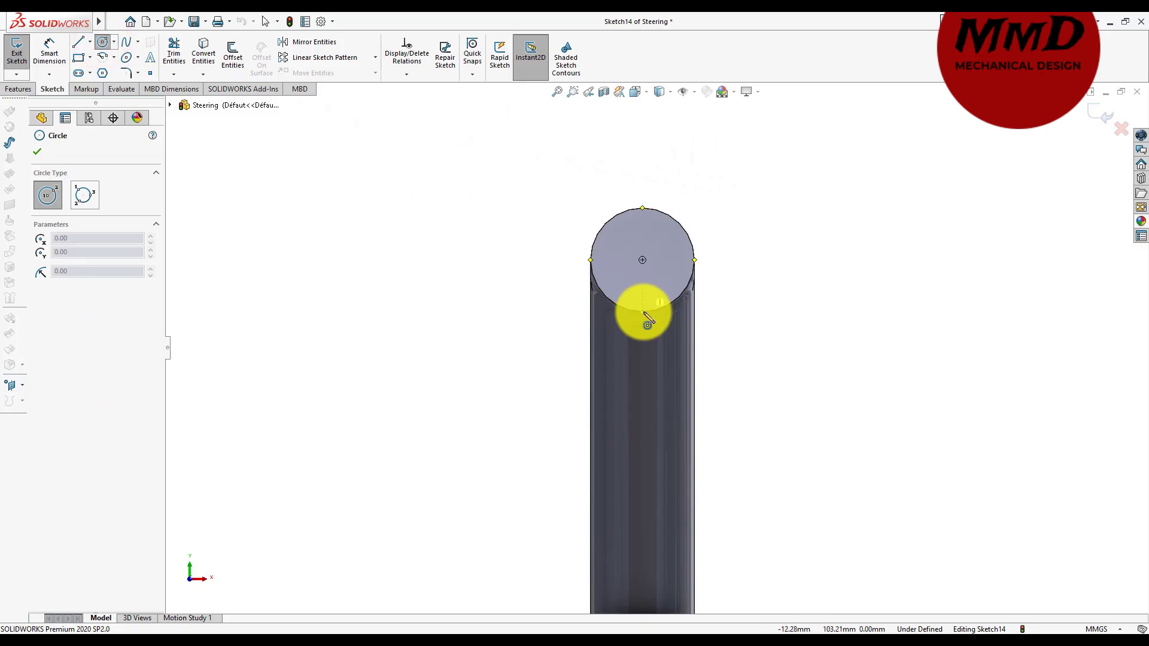
click(642, 260)
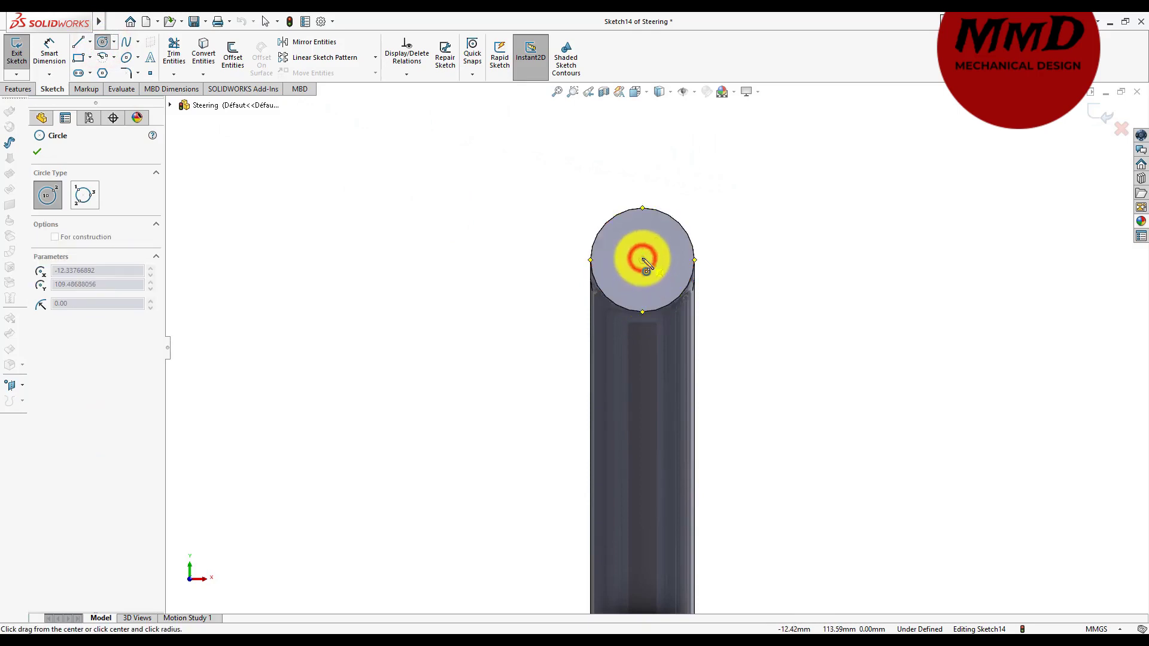
click(625, 192)
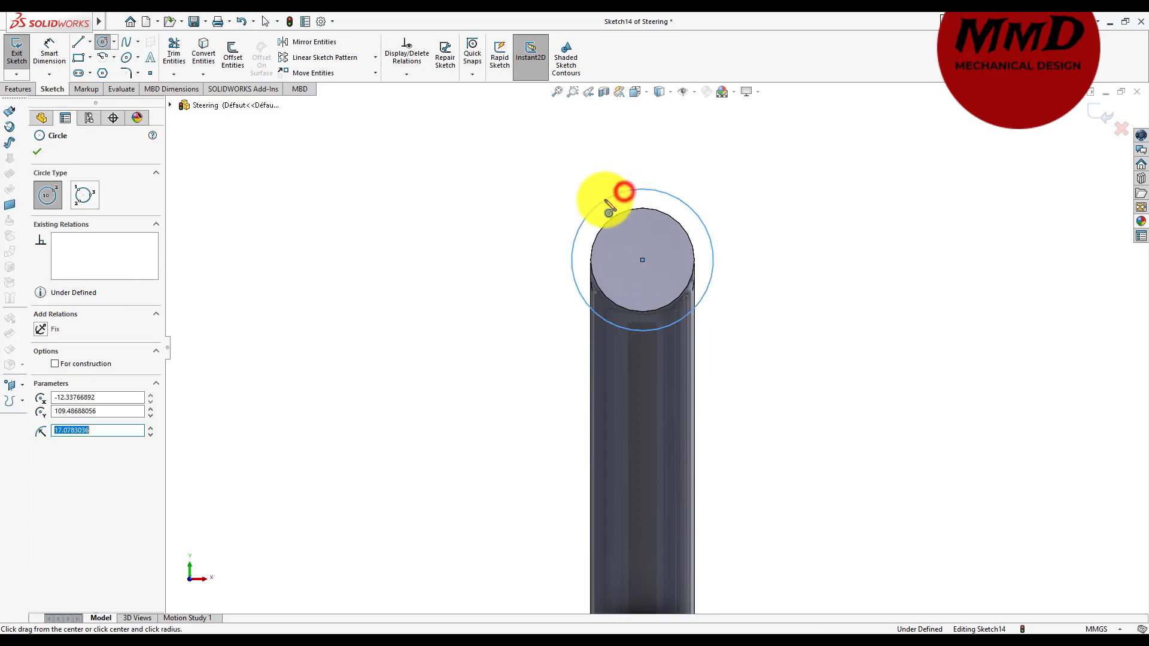
right_drag(486, 248, 488, 198)
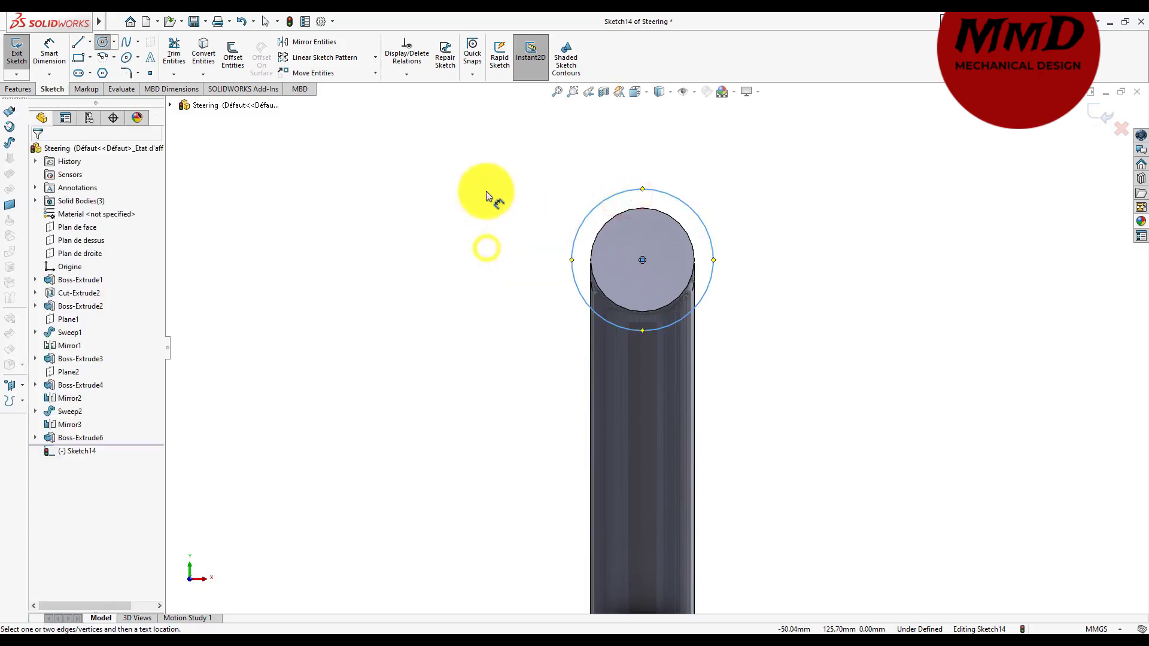
click(598, 206)
click(536, 203)
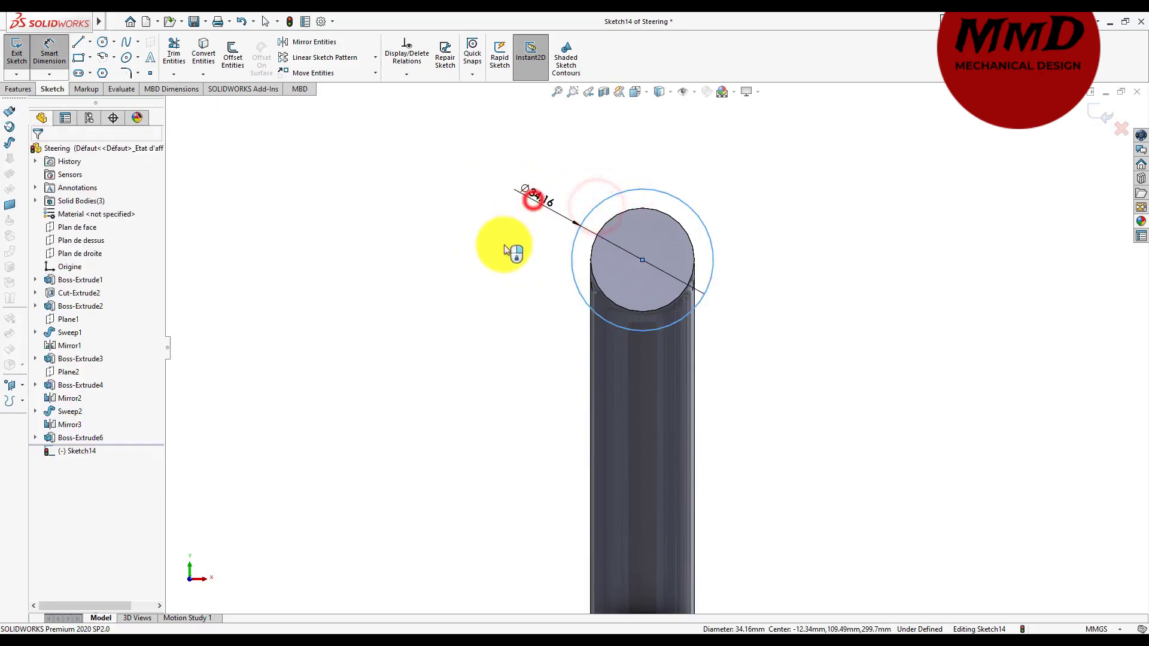
text(32)
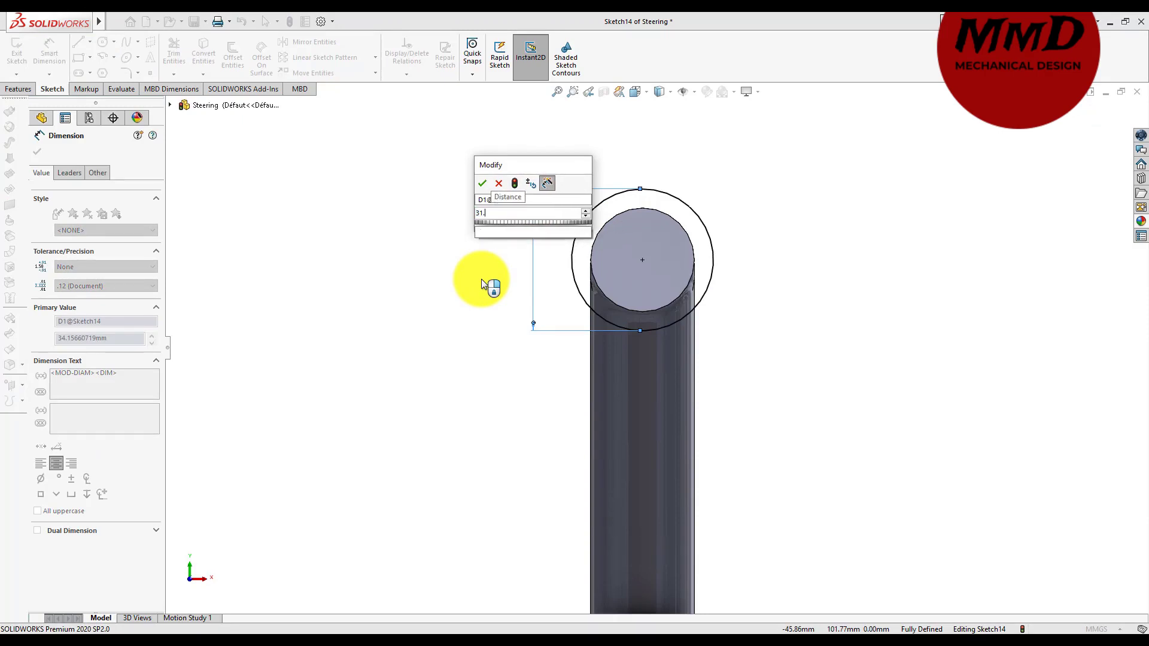
key(Escape)
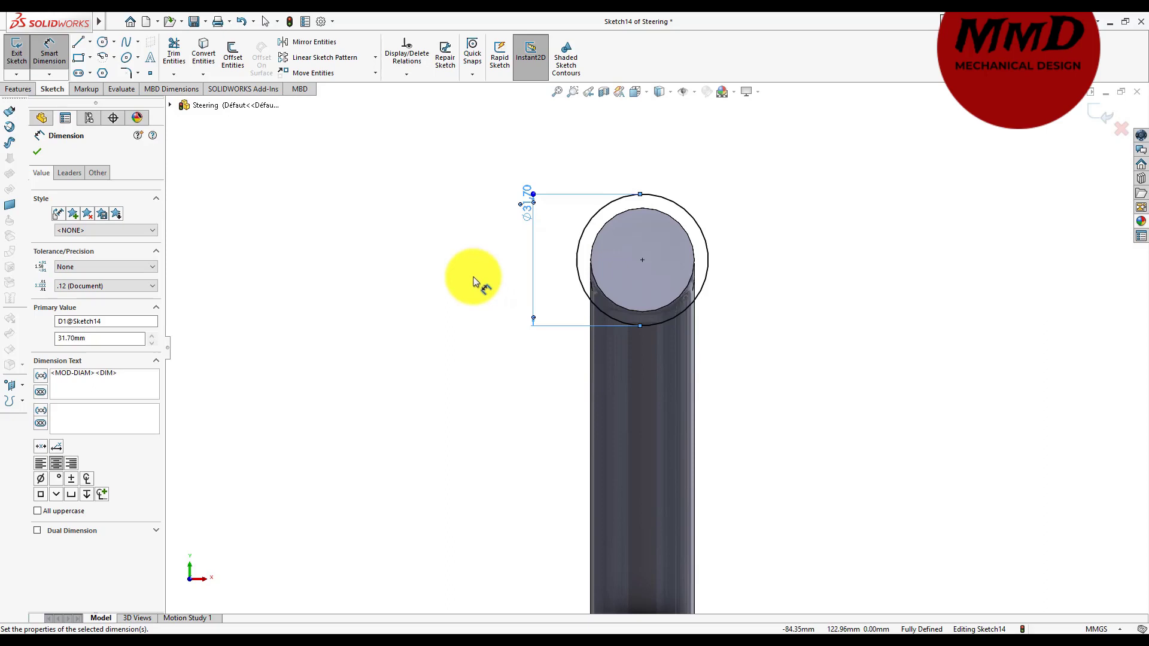
click(37, 151)
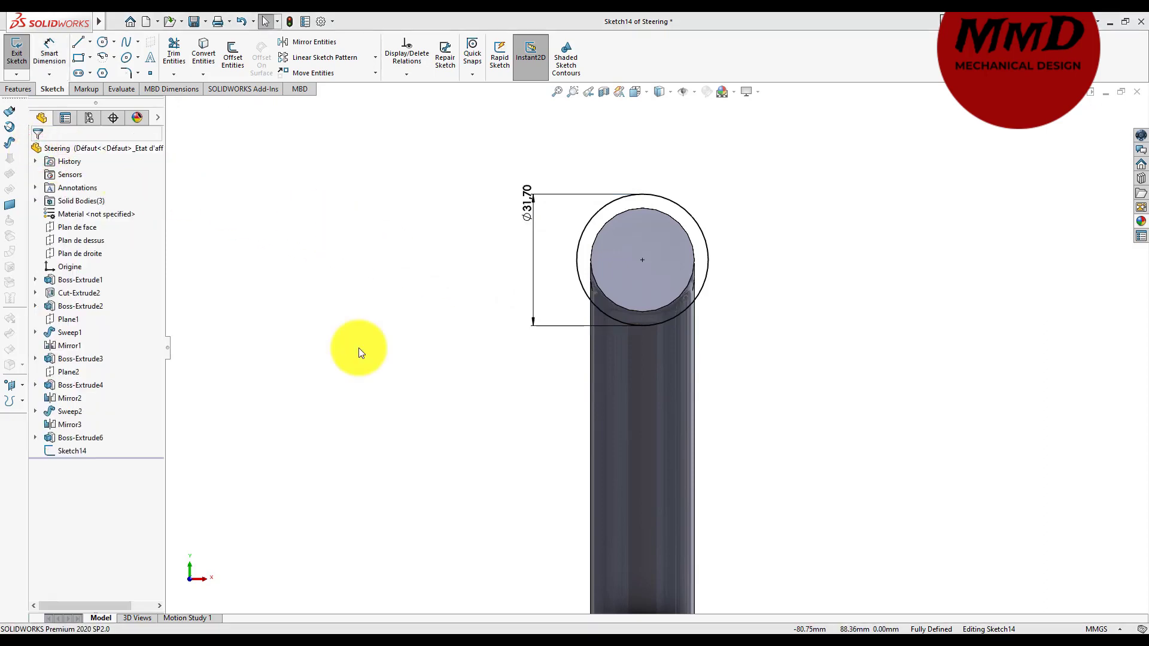
click(25, 90)
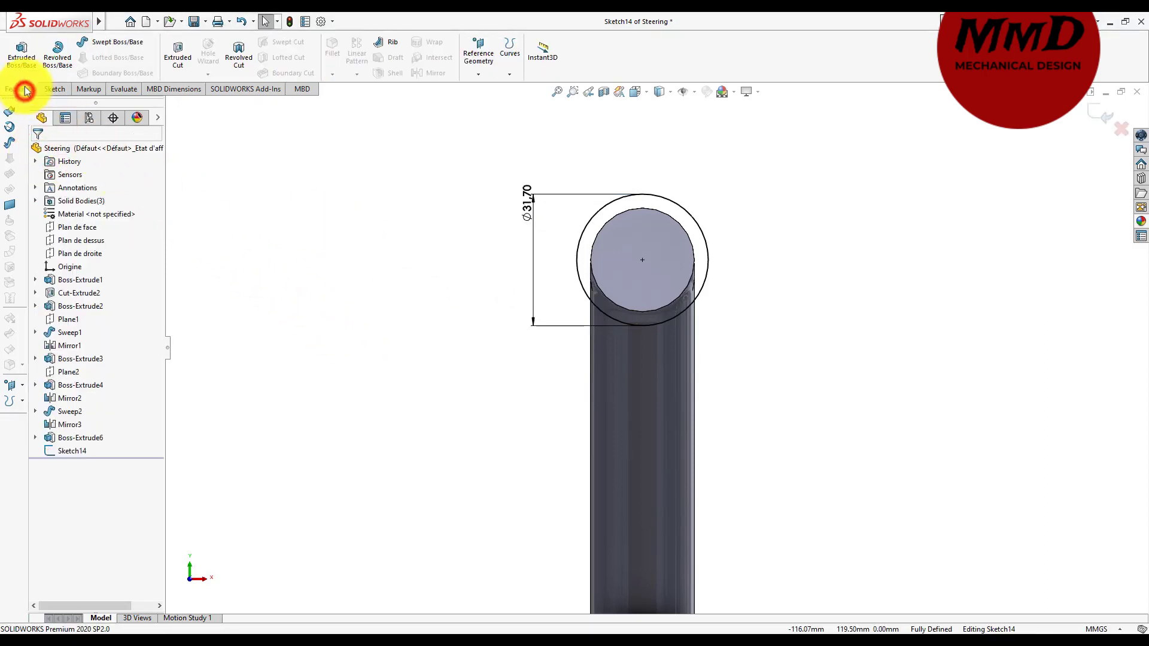
- Extrude the Ø31.70 mm circle mid-plane 144 mm into the Boss-Extrude9 grip sleeve
click(23, 53)
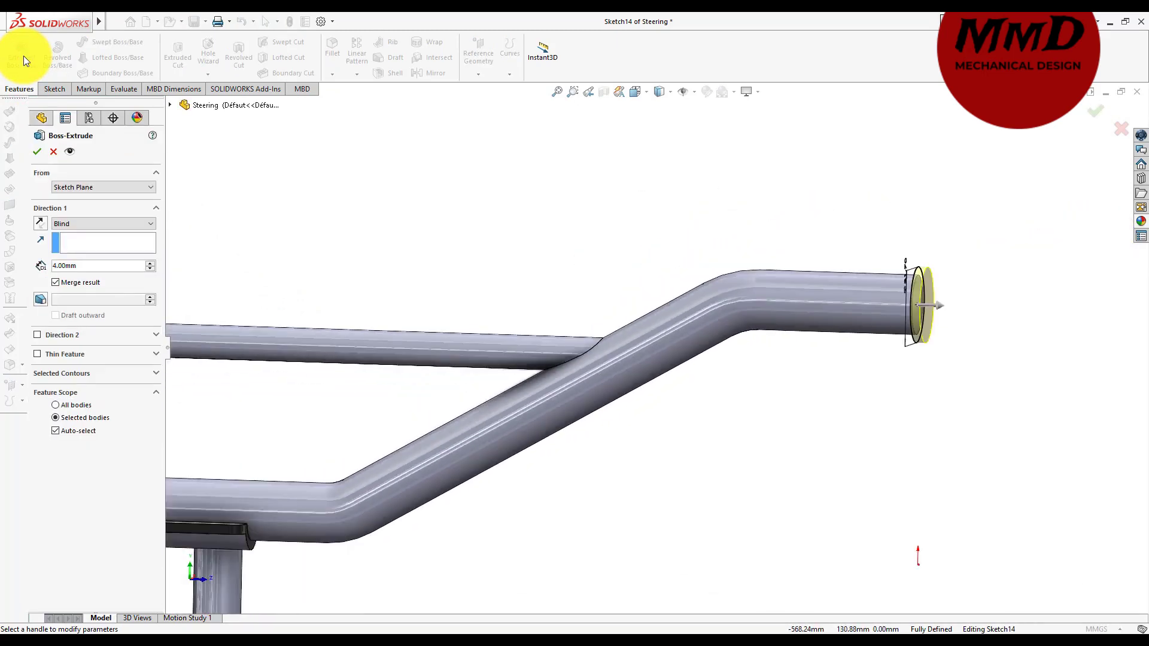
click(153, 263)
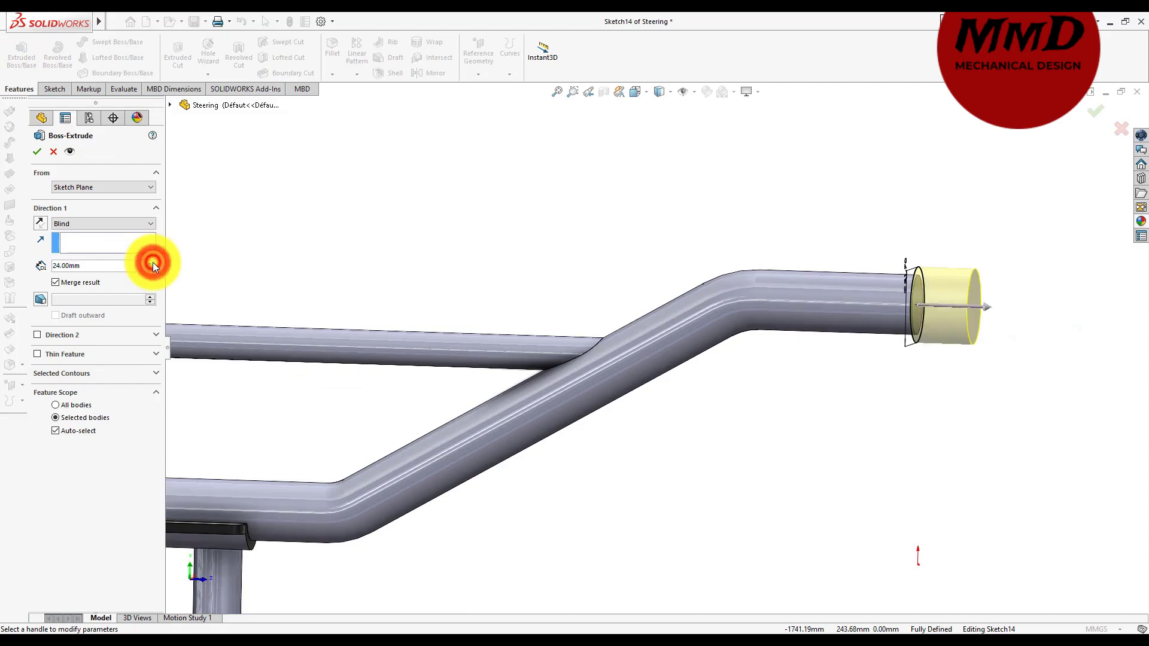
drag(153, 262, 153, 263)
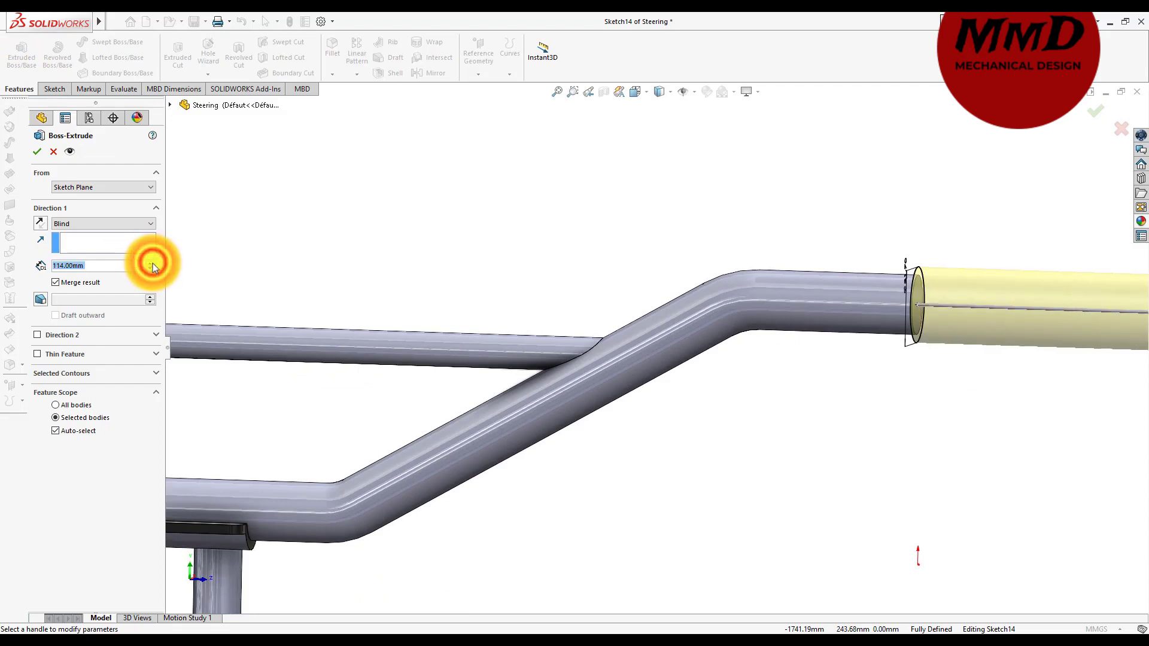
click(96, 221)
click(85, 281)
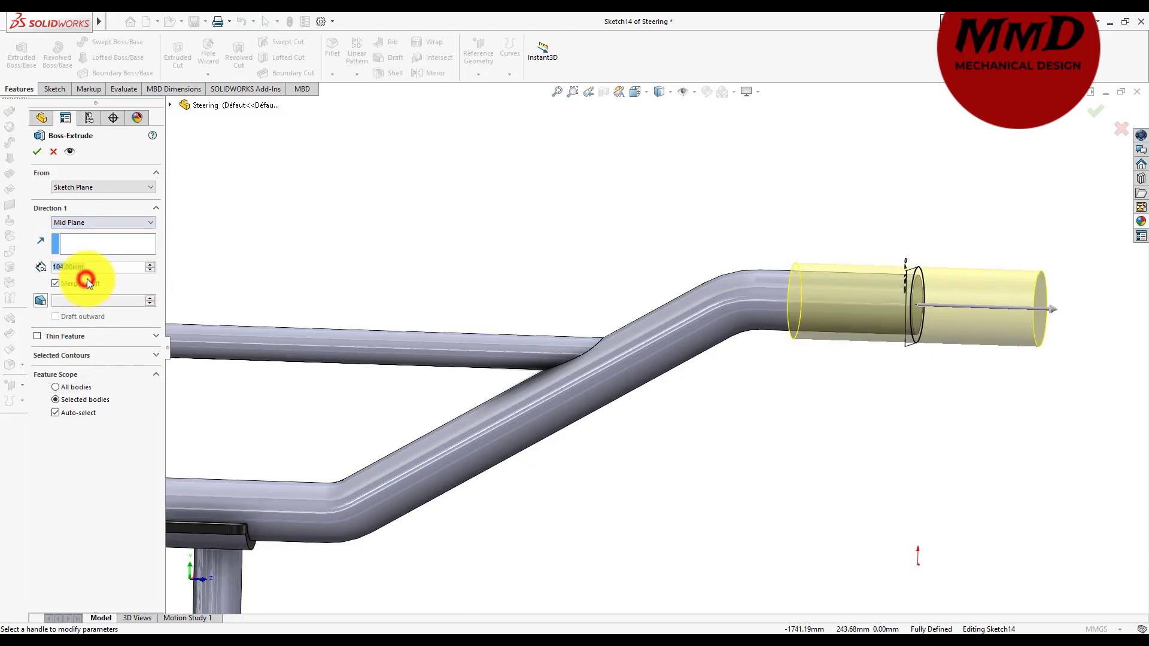
click(148, 267)
click(147, 268)
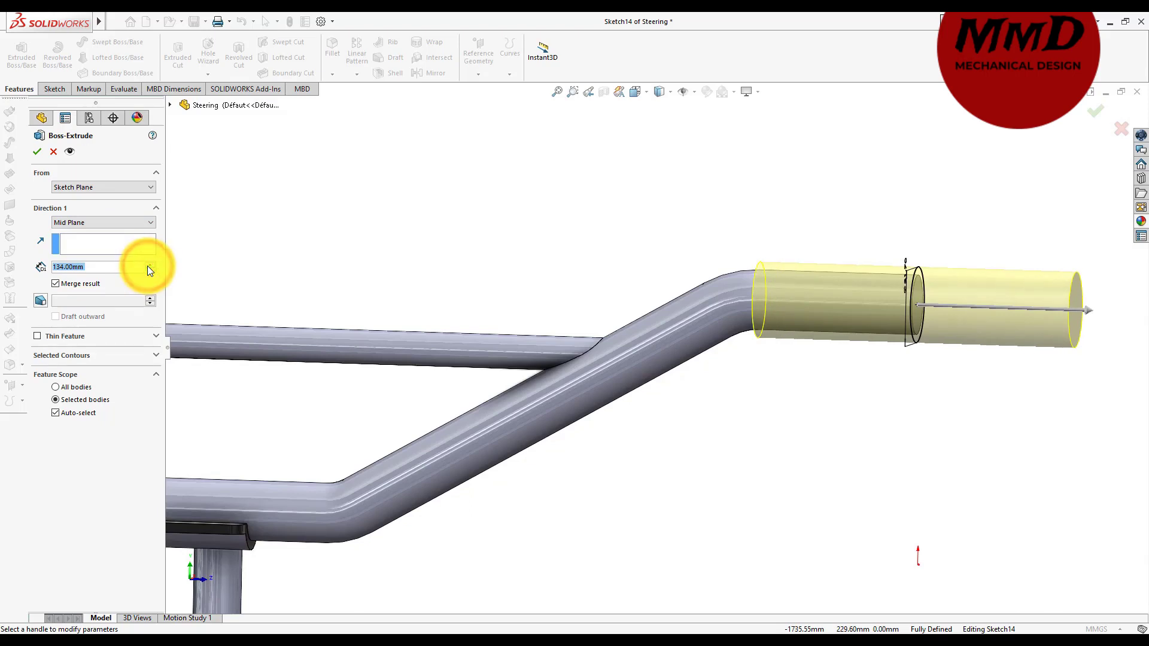
click(149, 269)
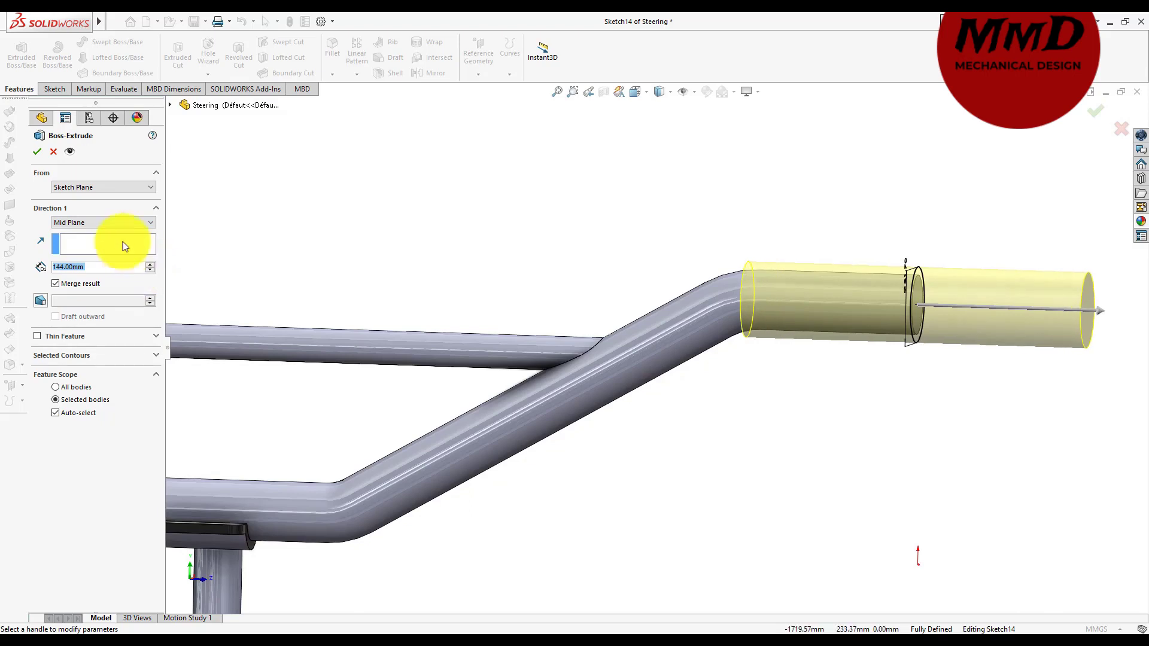
click(34, 156)
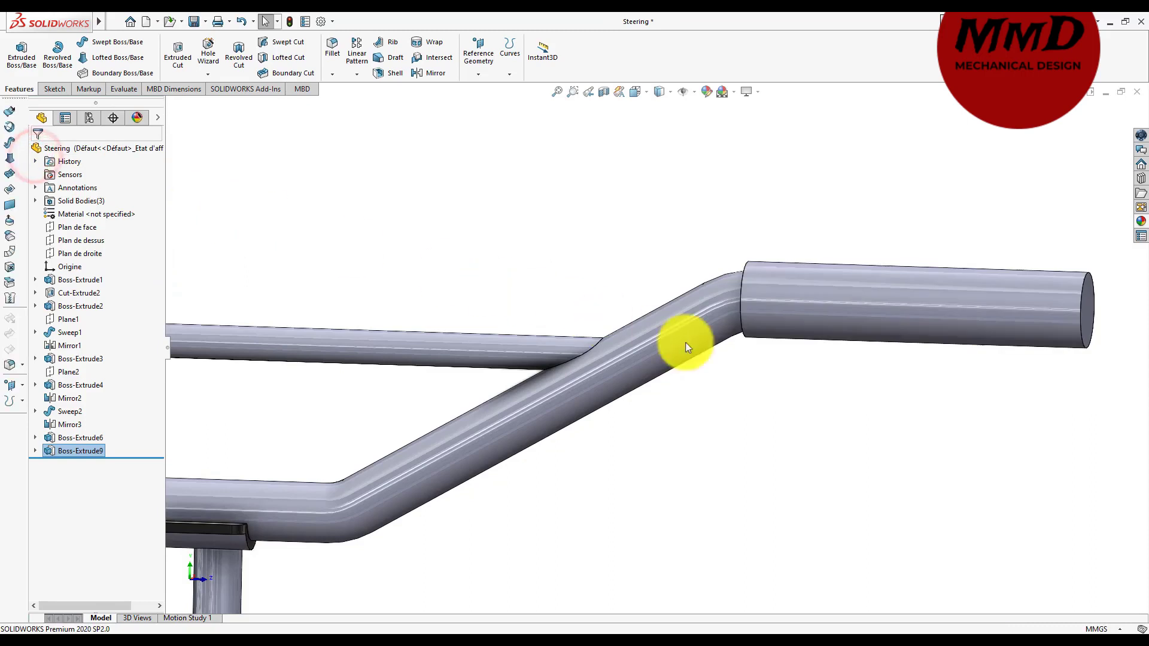
scroll(765, 365, up, 3)
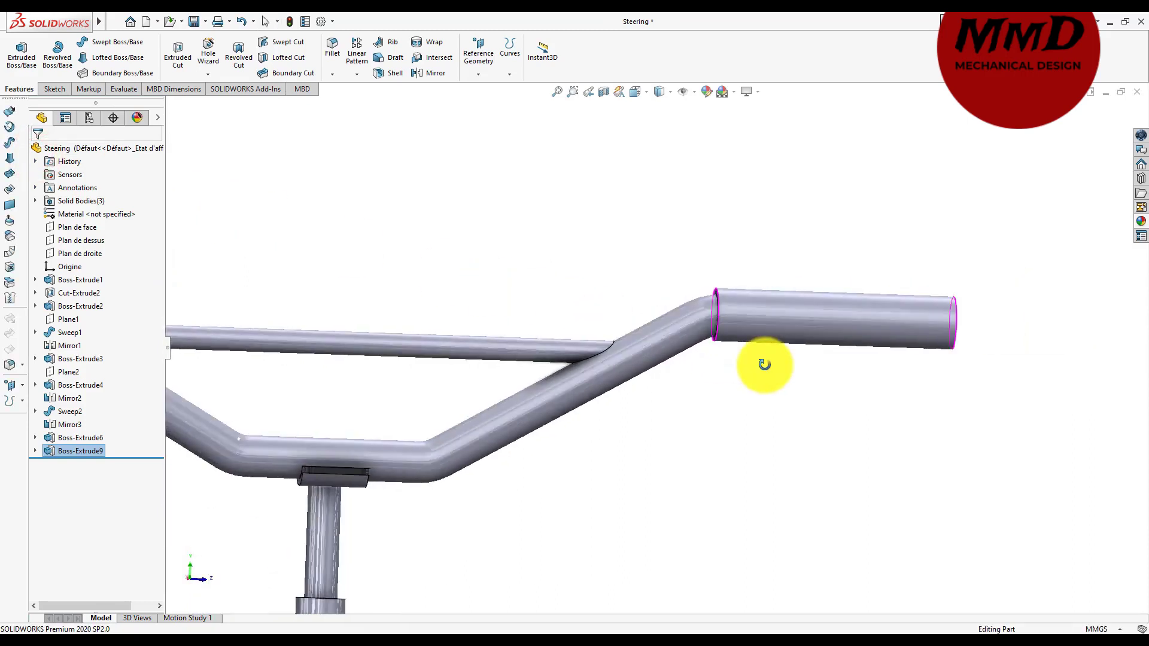
- Start a sketch on the grip tube's inner end face
middle_drag(765, 366, 760, 362)
scroll(714, 325, down, 2)
scroll(703, 317, down, 3)
scroll(703, 316, down, 2)
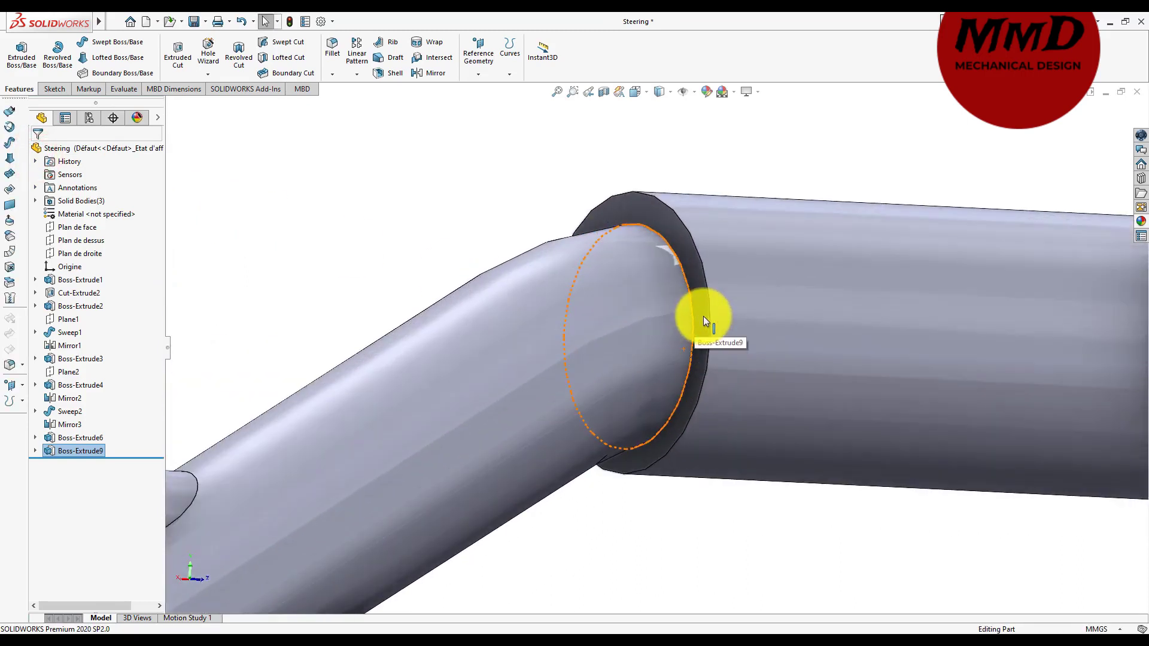
click(703, 316)
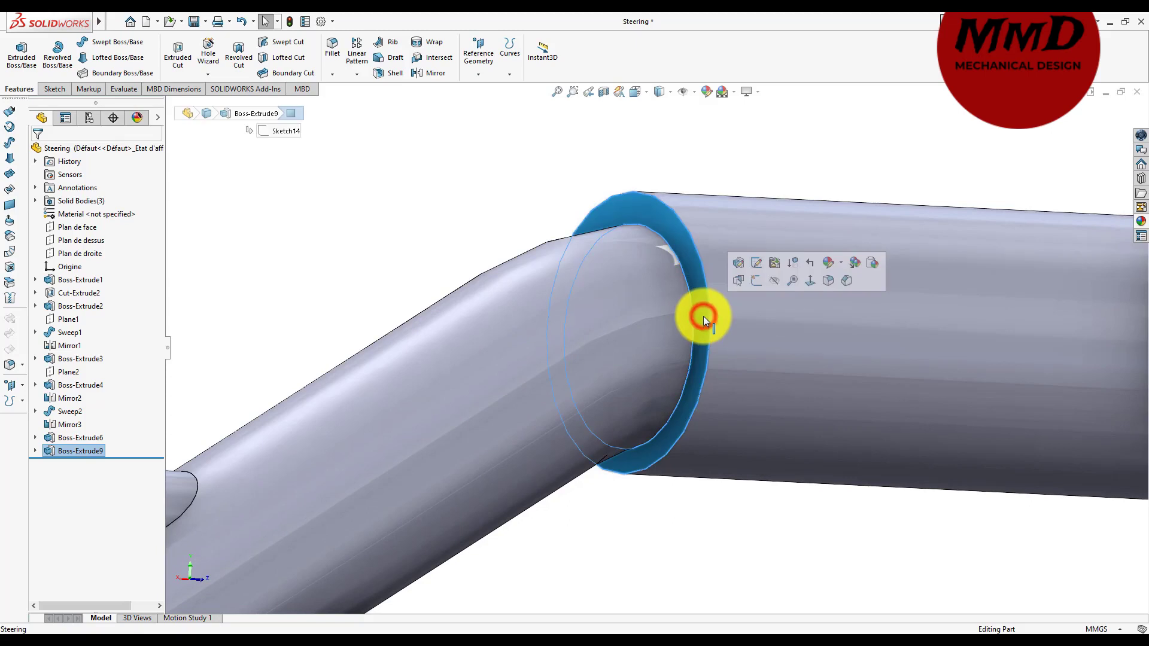
click(756, 280)
click(410, 205)
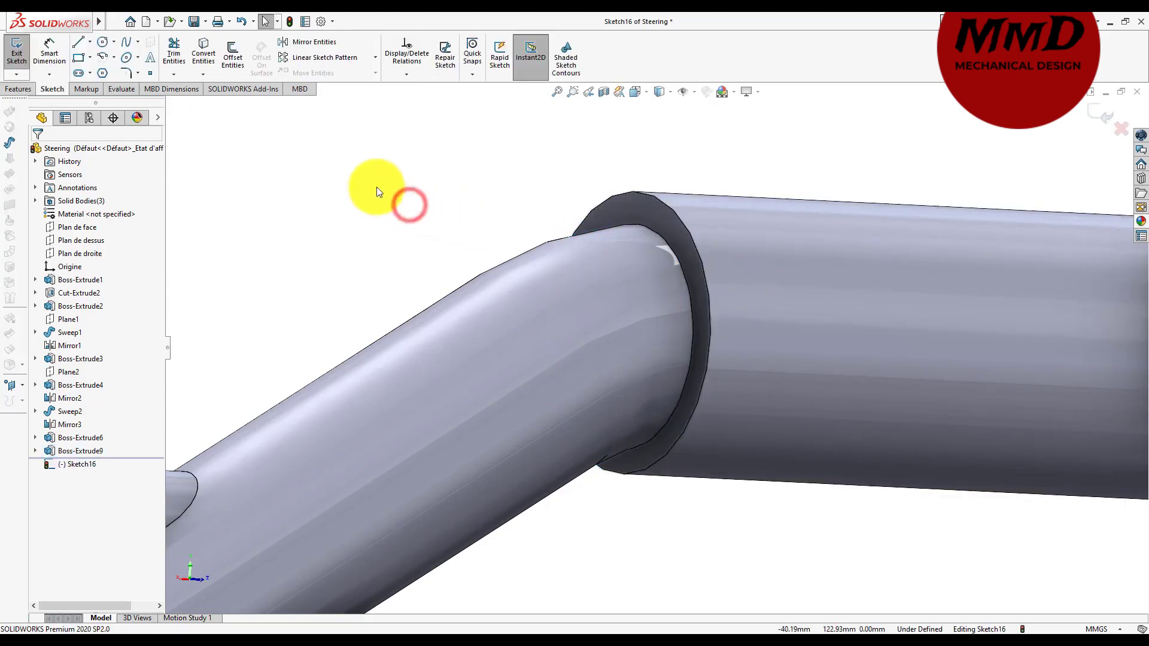
- Draw a circle on the tube axis and dimension its diameter to 60 mm
click(108, 45)
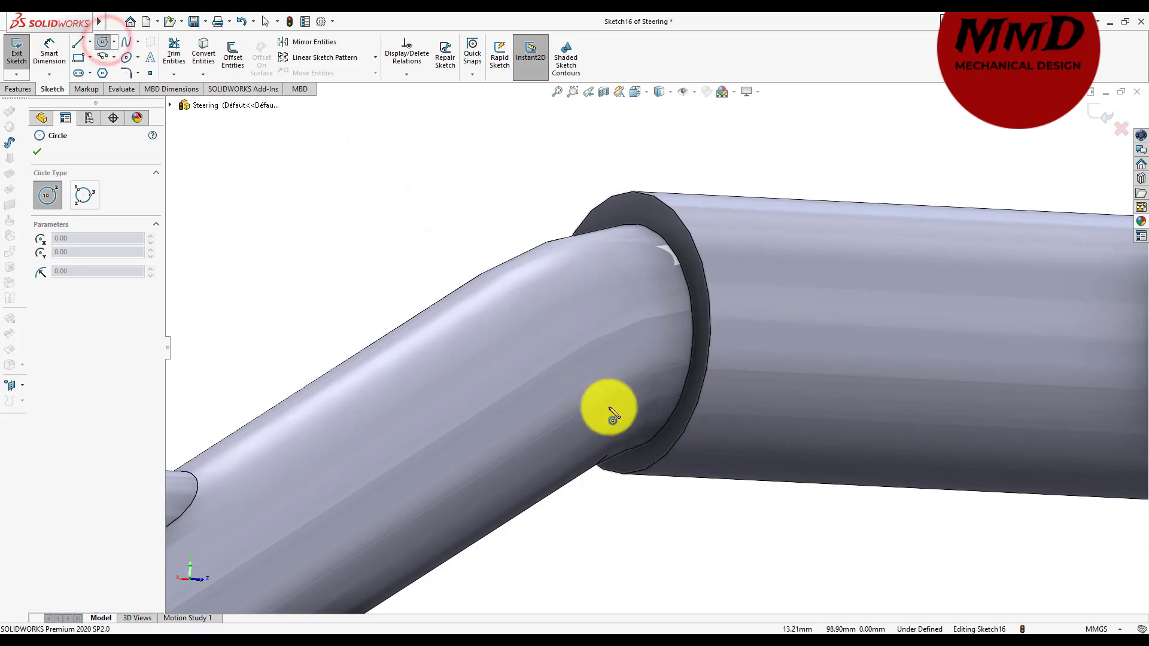
click(629, 332)
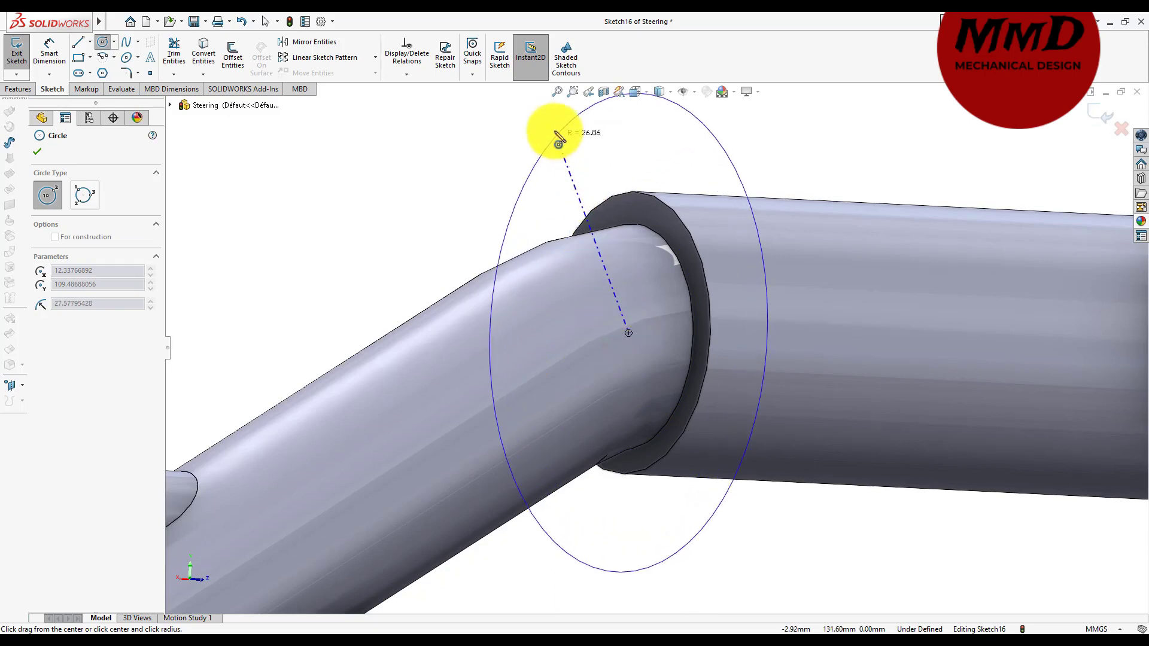
click(557, 137)
right_drag(422, 231, 419, 200)
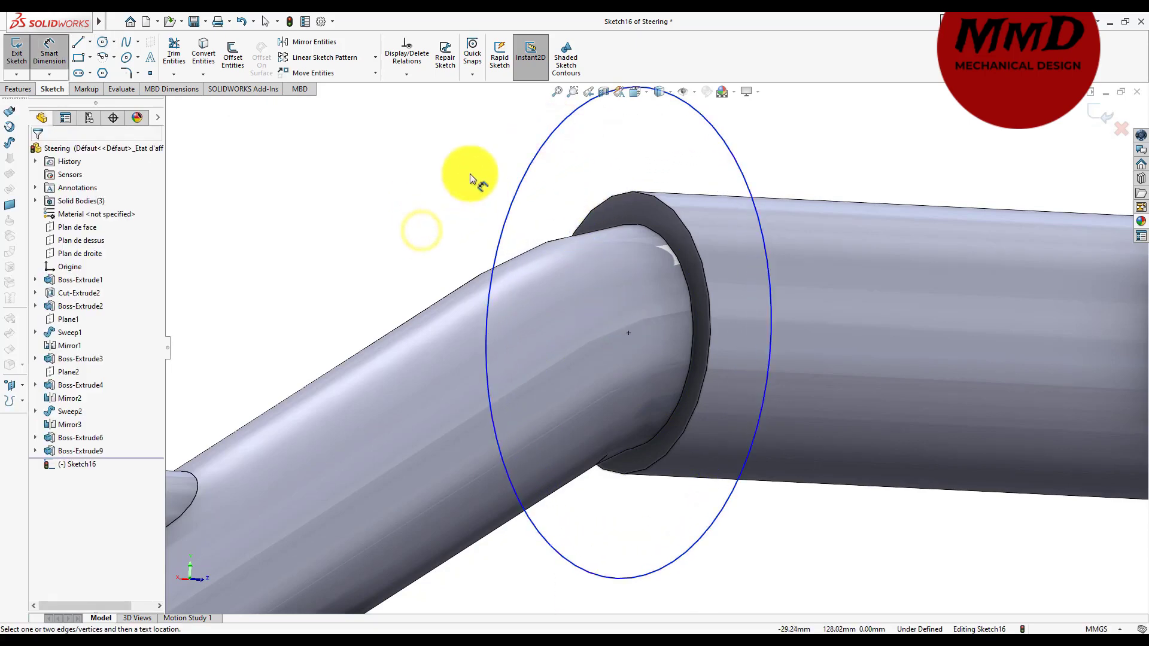
click(521, 178)
click(389, 190)
text(60)
key(Return)
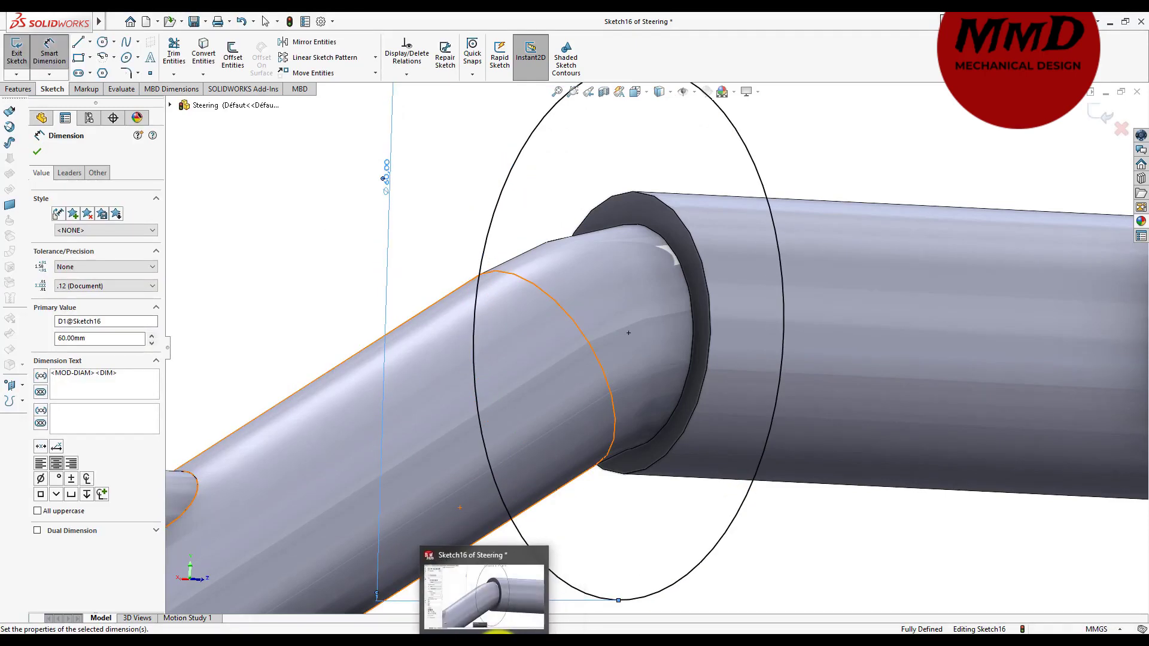
click(38, 153)
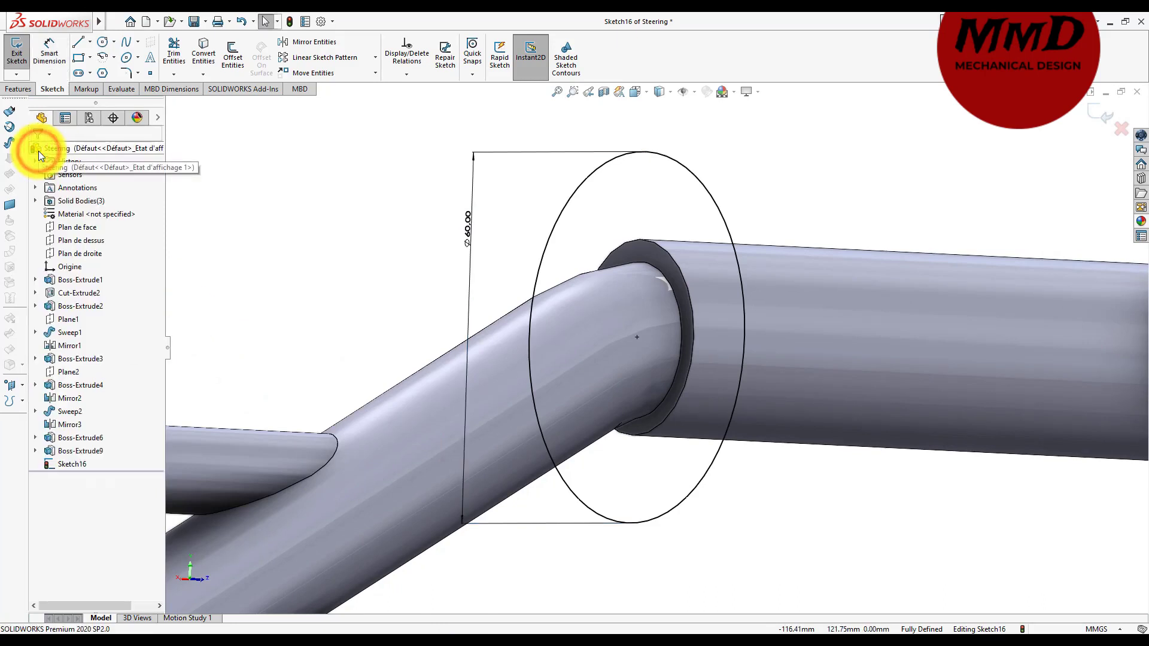
- Extrude the circle 4 mm in the reversed direction into a flange disc
click(23, 91)
click(19, 63)
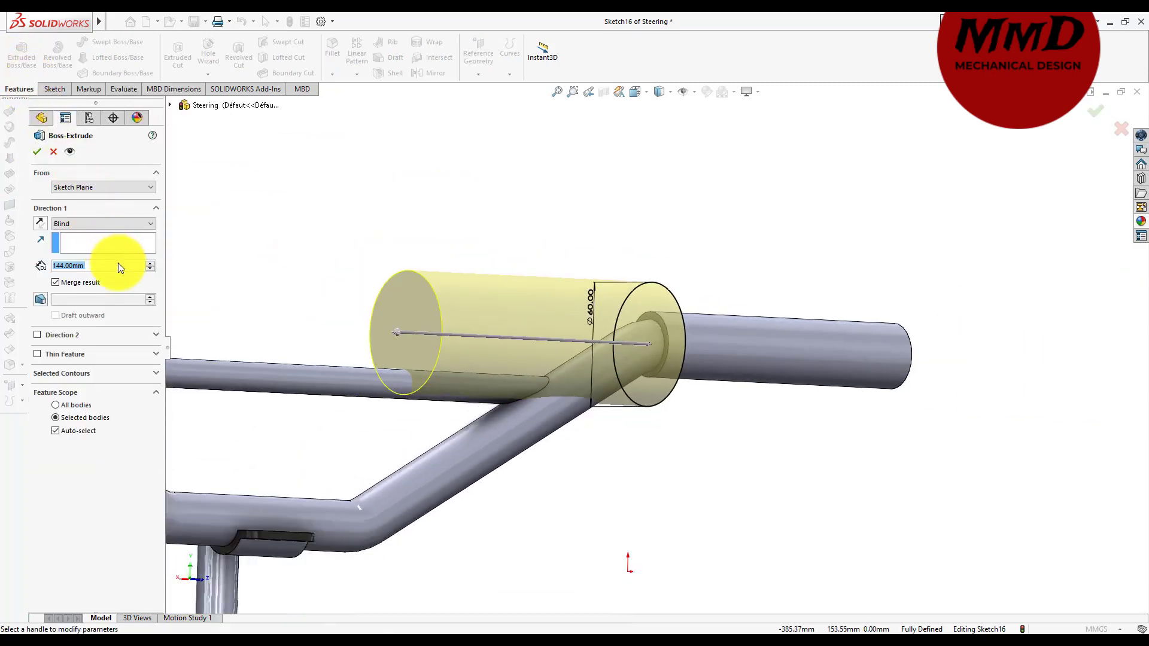
text(4)
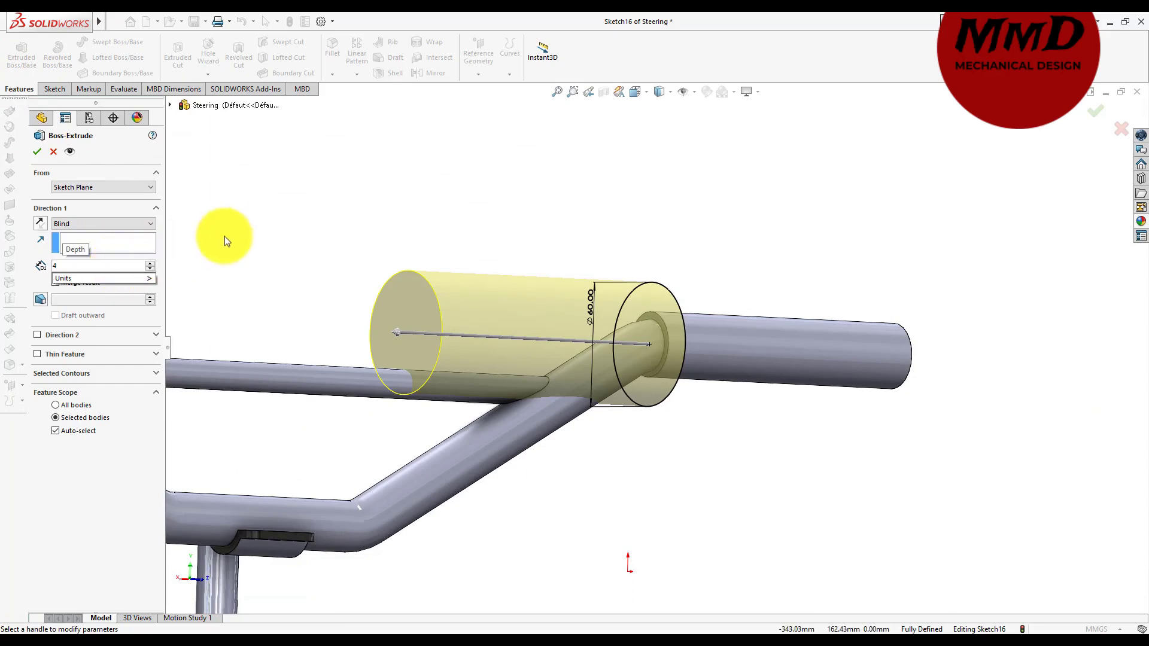
click(226, 236)
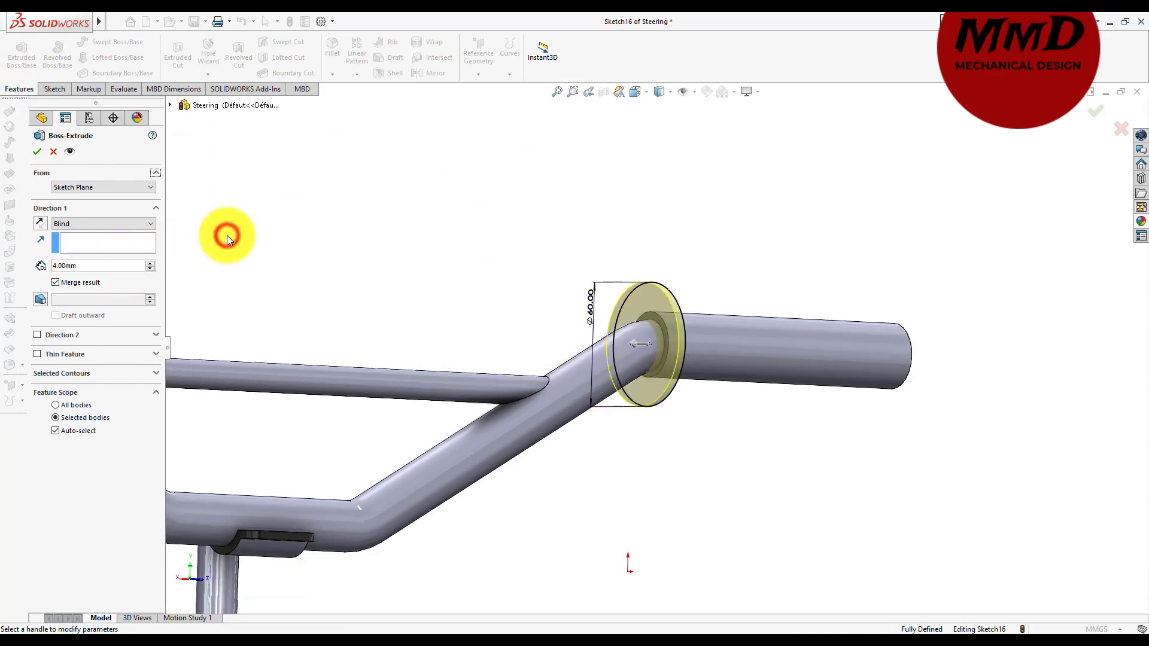
click(42, 224)
click(38, 150)
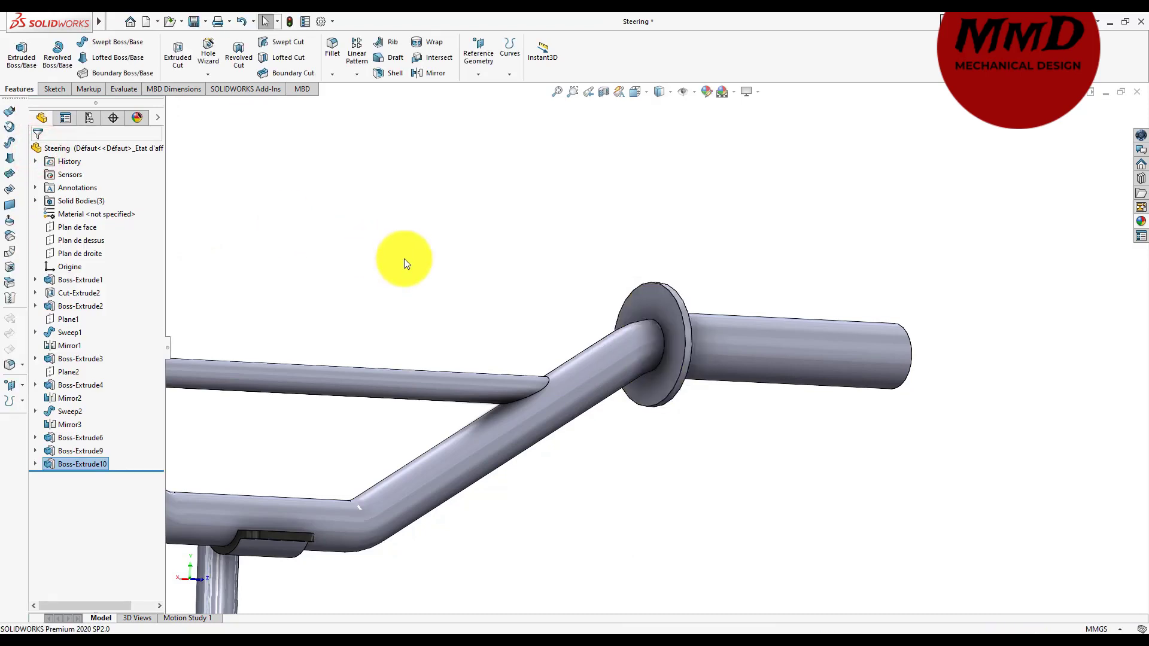
middle_drag(386, 254, 371, 250)
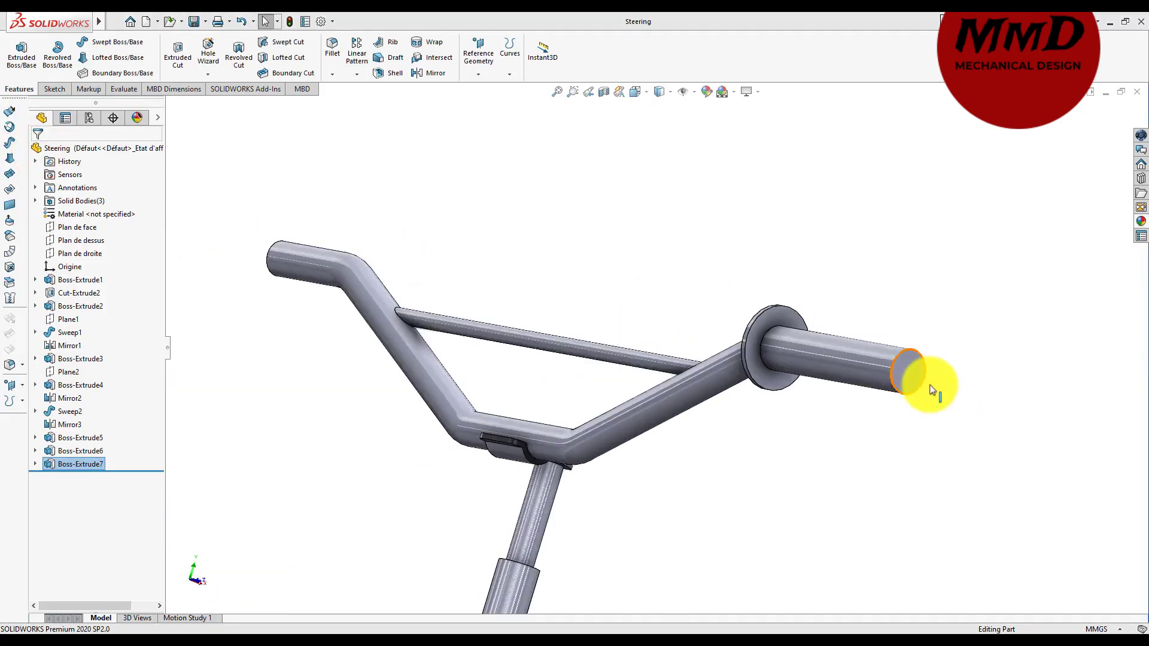
- Sketch a Ø40 mm circle on the grip's outer end face
click(922, 376)
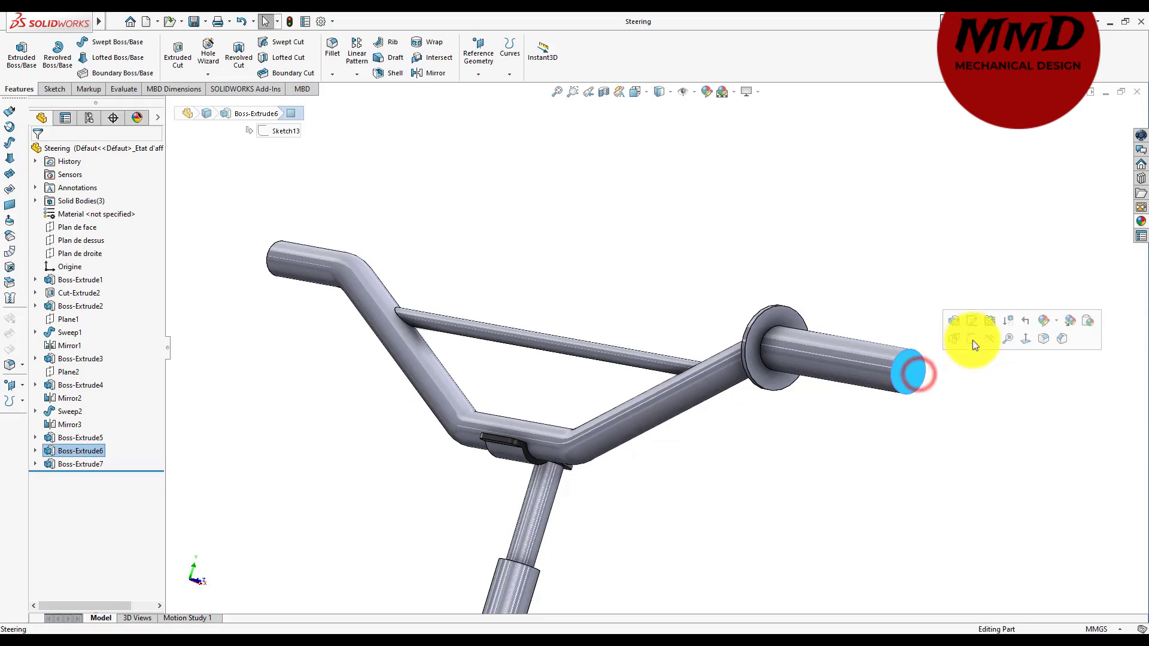
click(972, 340)
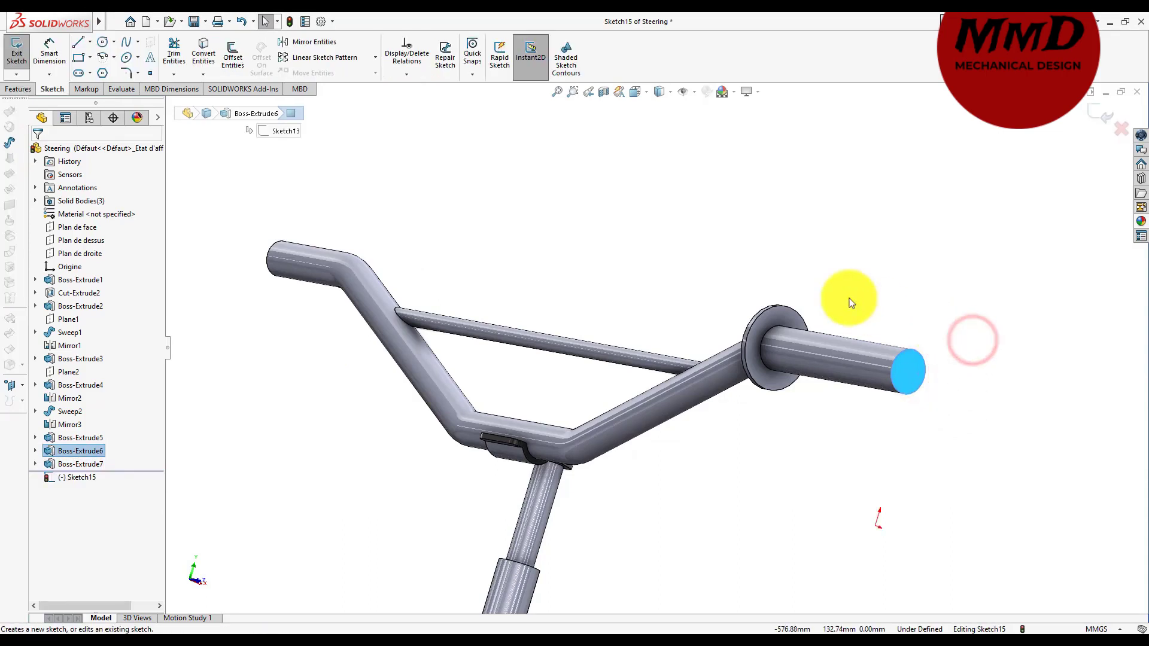
click(103, 42)
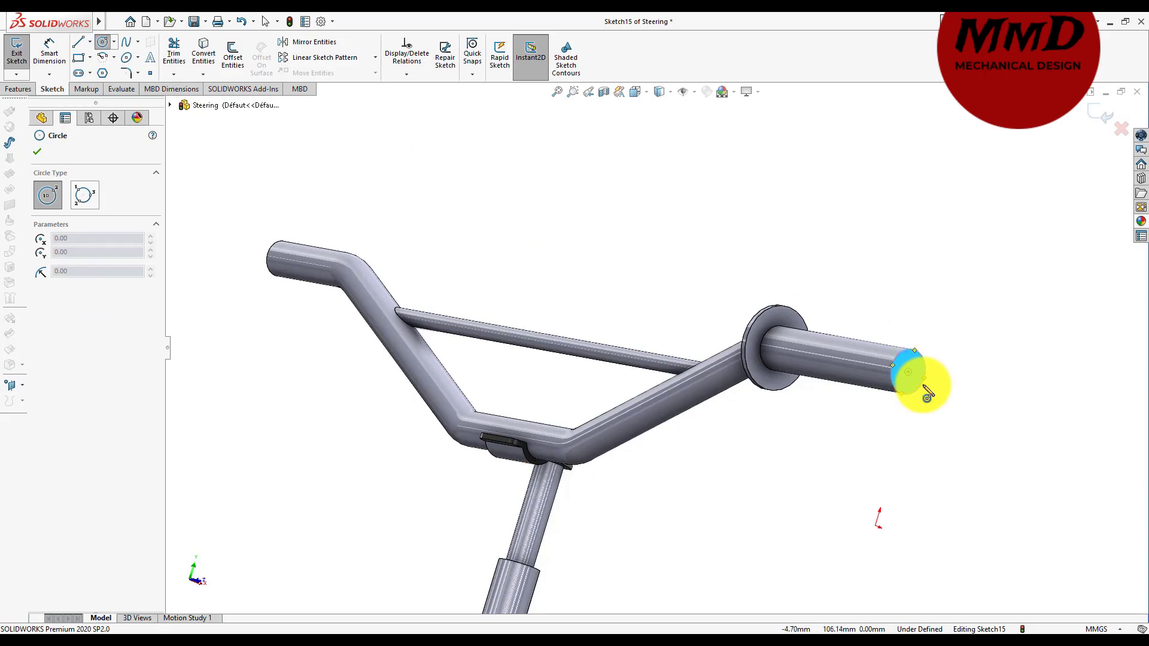
click(908, 372)
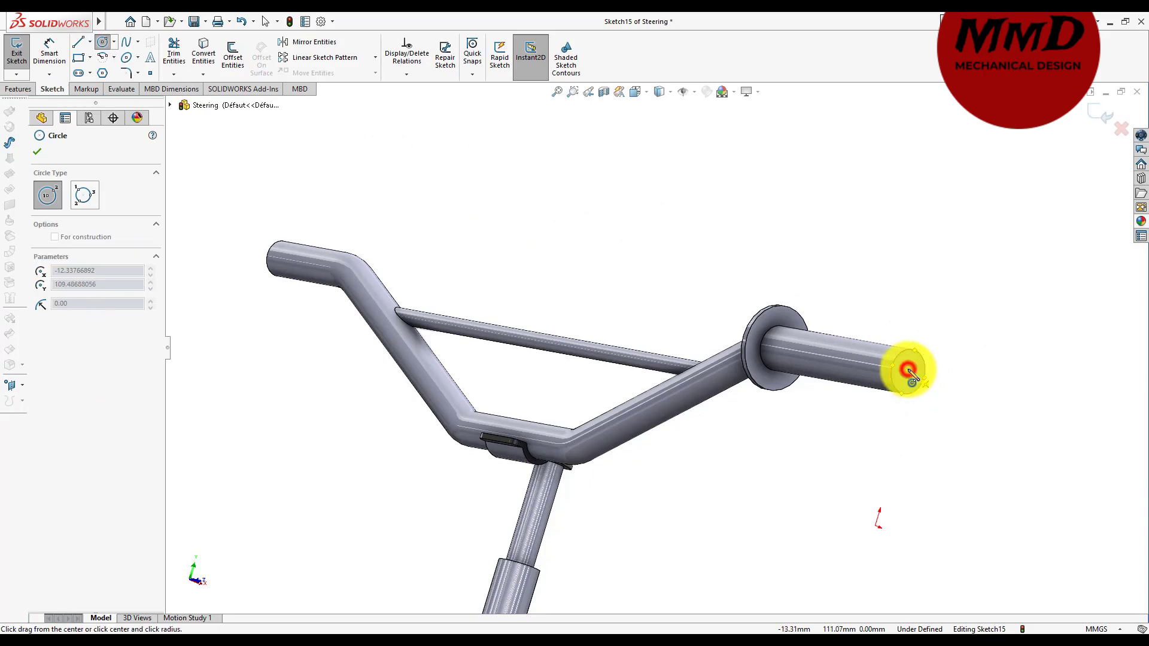
click(912, 328)
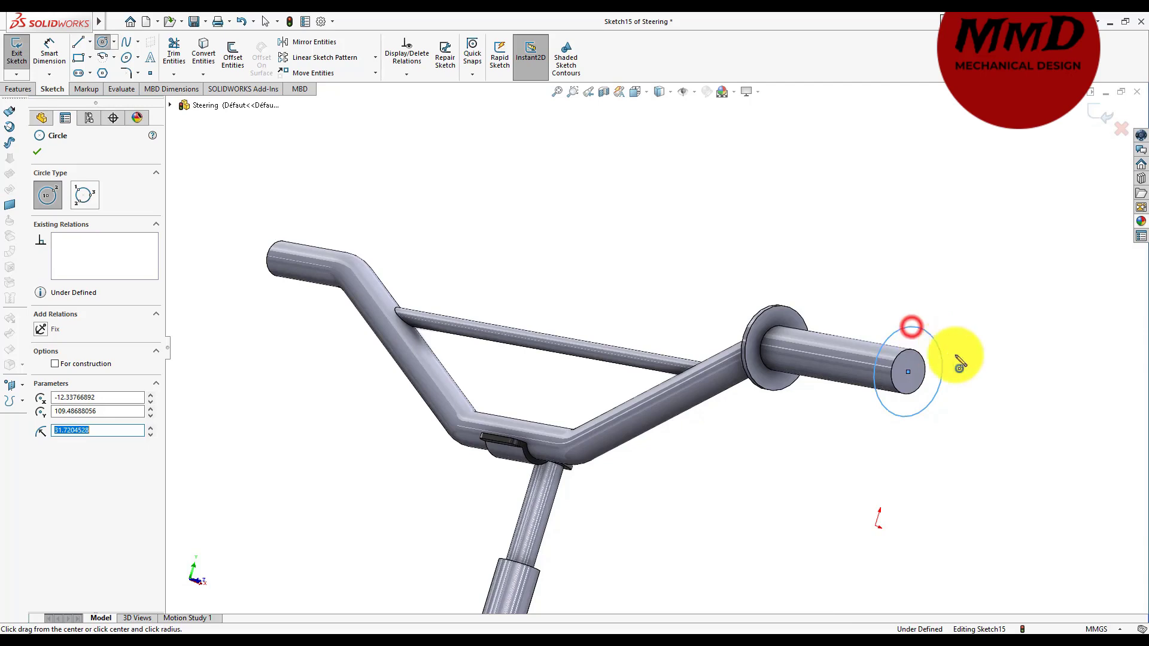
right_drag(1014, 391, 1006, 339)
click(941, 355)
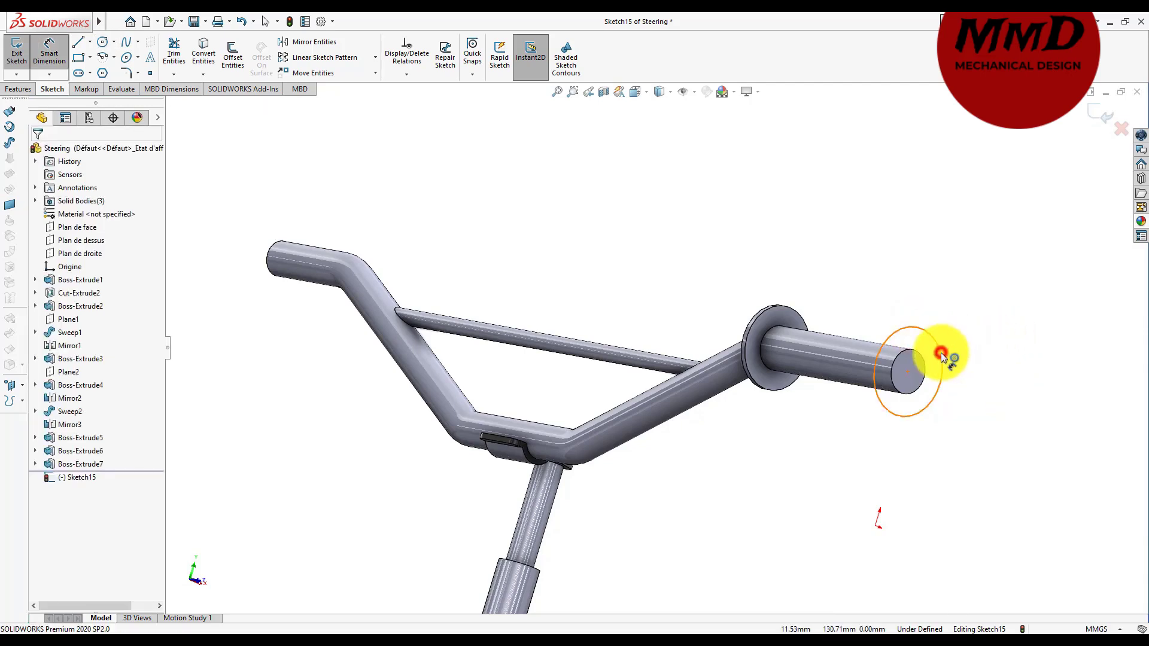
click(1002, 341)
text(40)
key(Return)
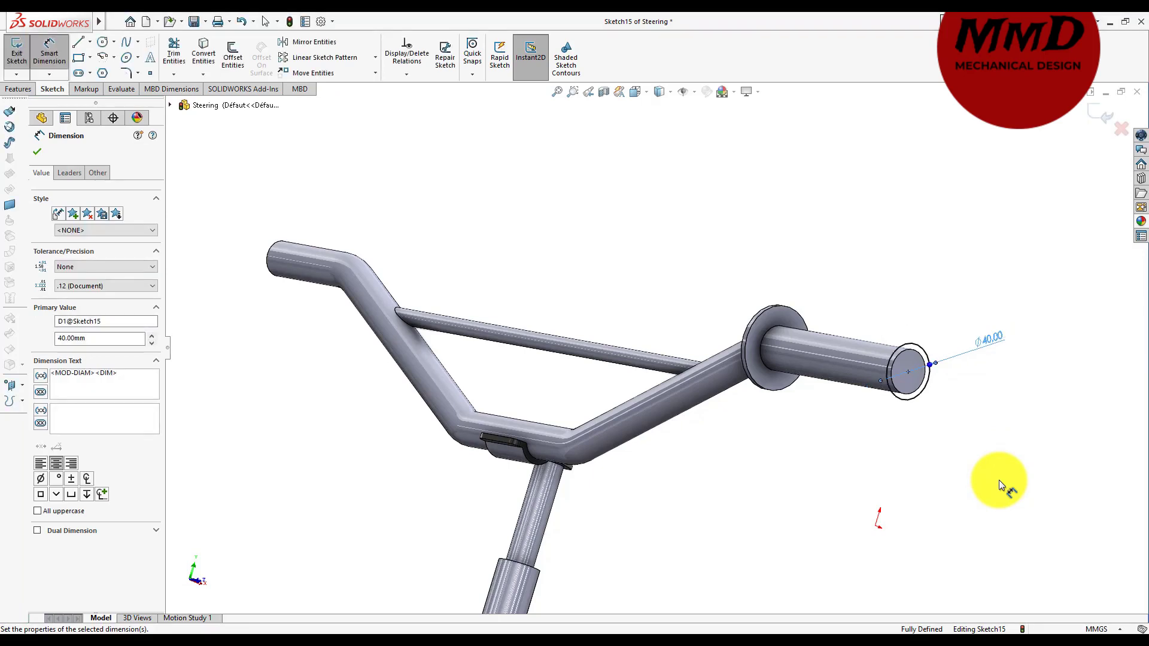
middle_drag(1000, 480, 902, 381)
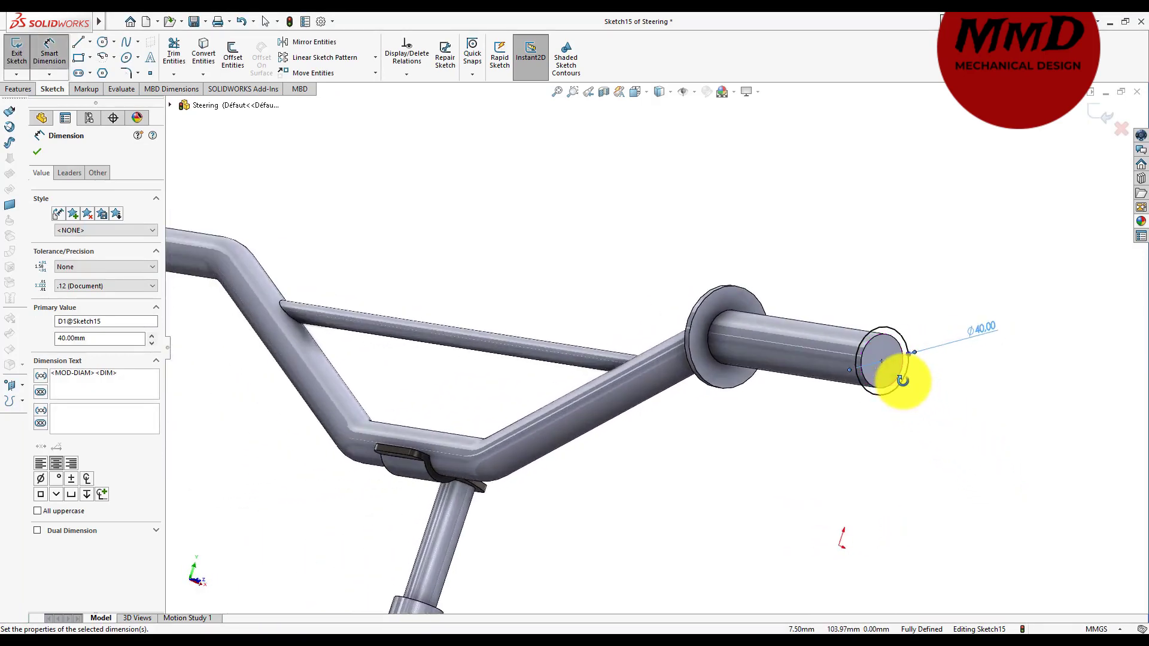
click(37, 152)
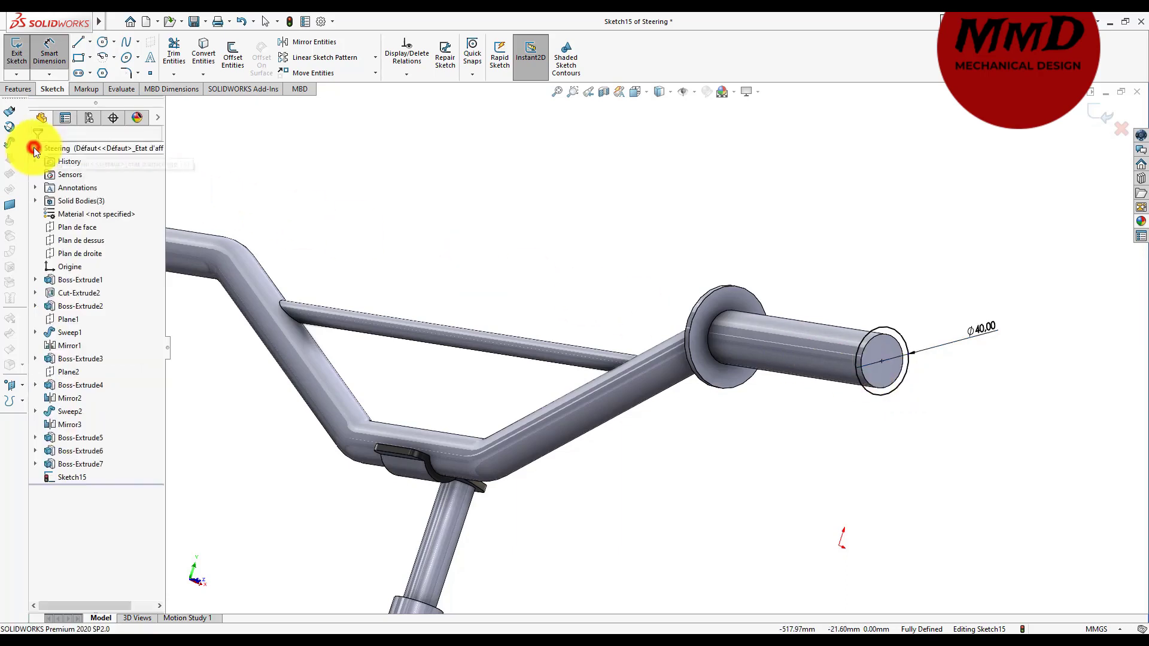
- Extrude the Ø40 mm circle 4 mm in the reversed direction as an end cap
click(15, 88)
click(24, 63)
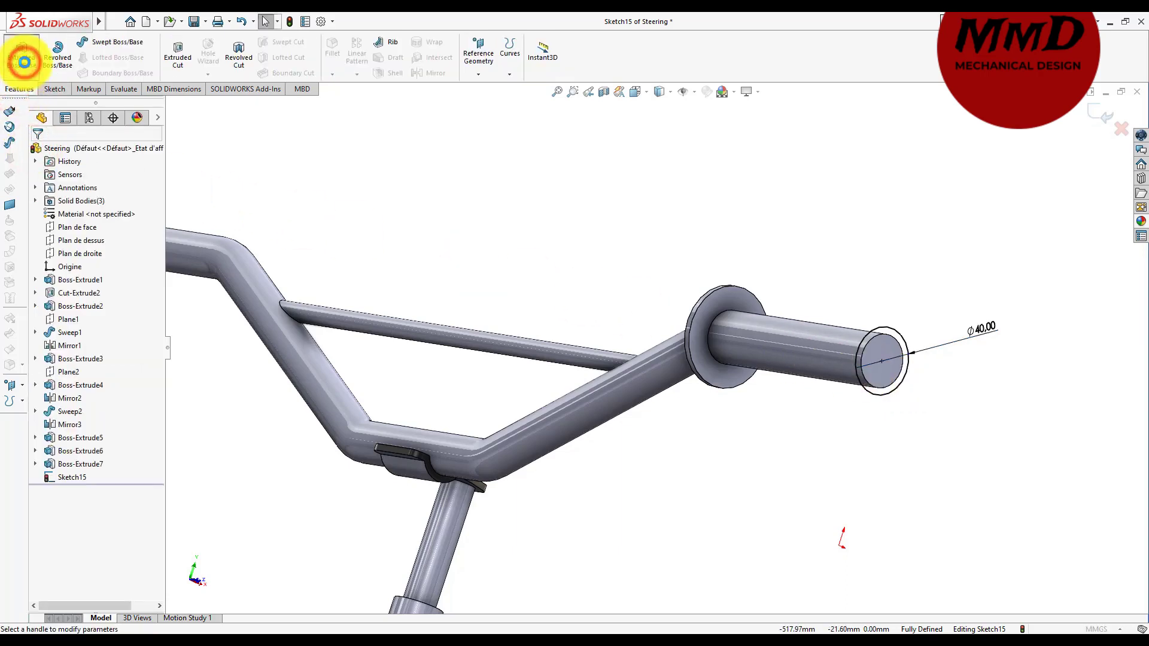
click(42, 222)
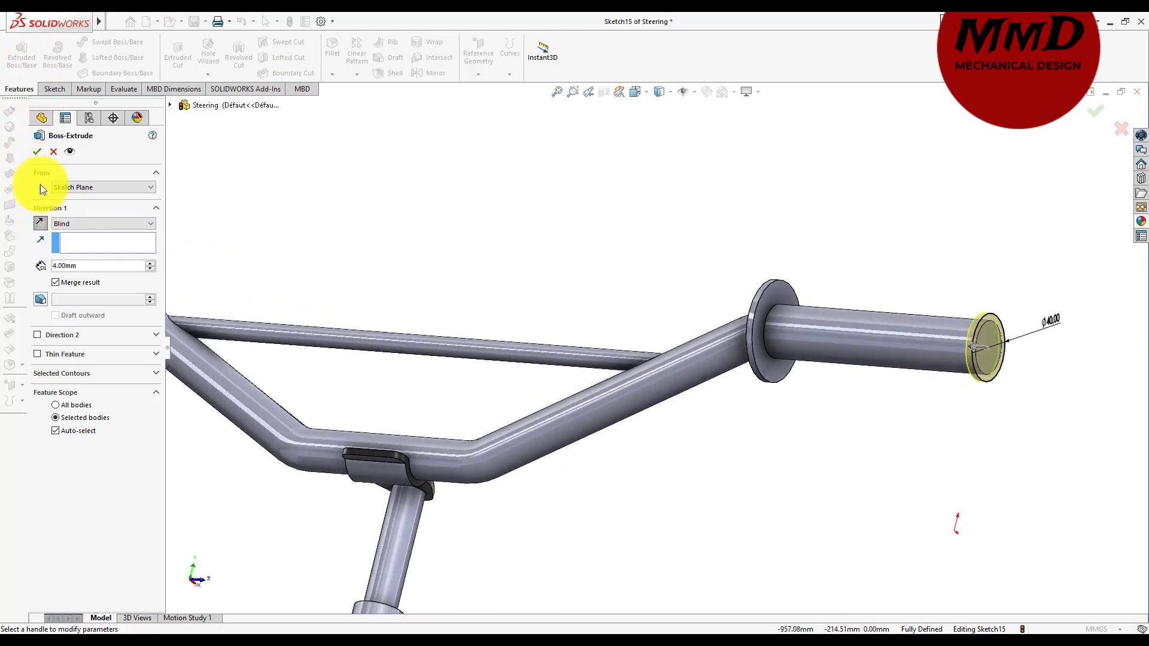
click(38, 151)
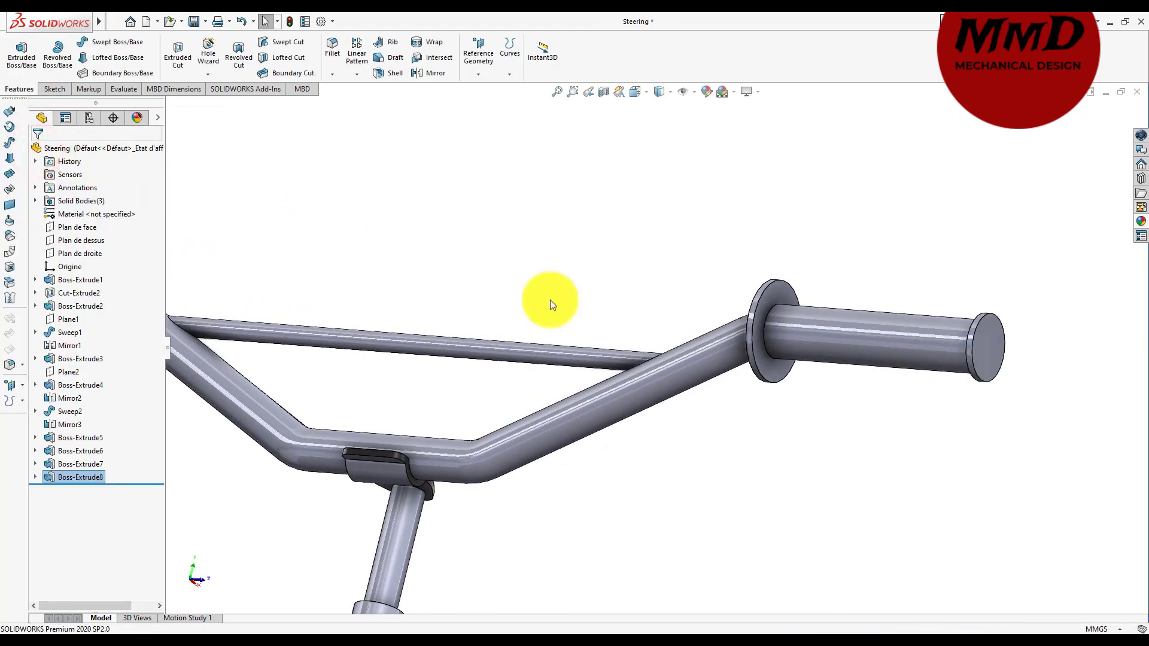
scroll(738, 354, down, 3)
scroll(740, 358, up, 2)
scroll(740, 358, up, 1)
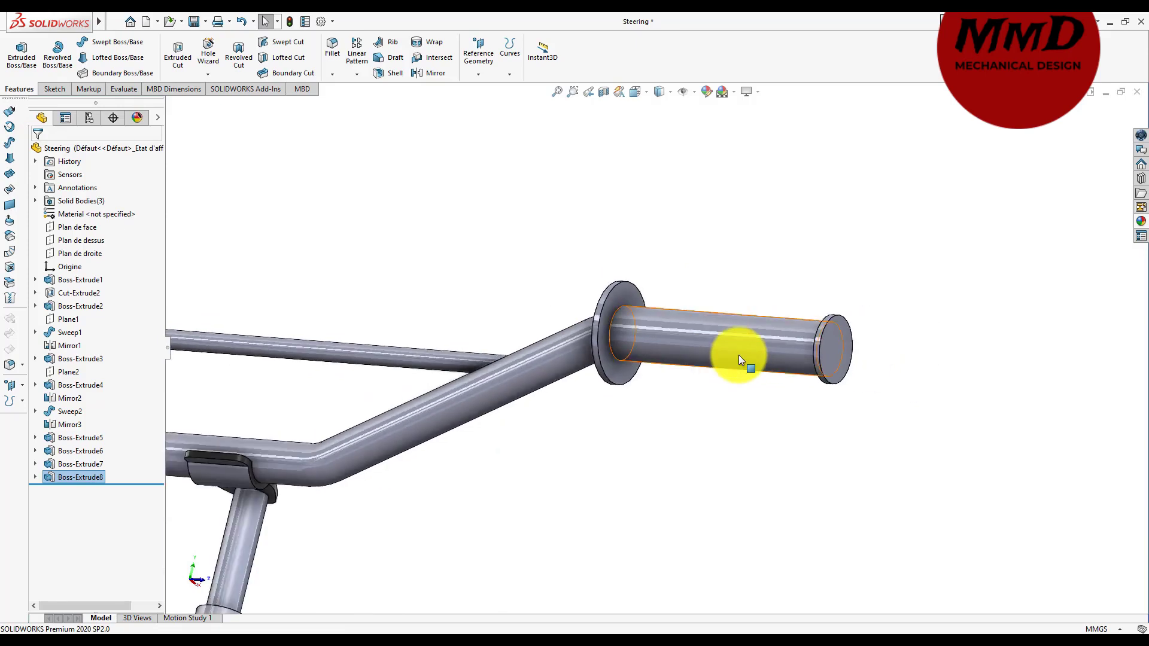
- Select the grip sleeve, flange and end cap bodies for a body appearance change
click(740, 358)
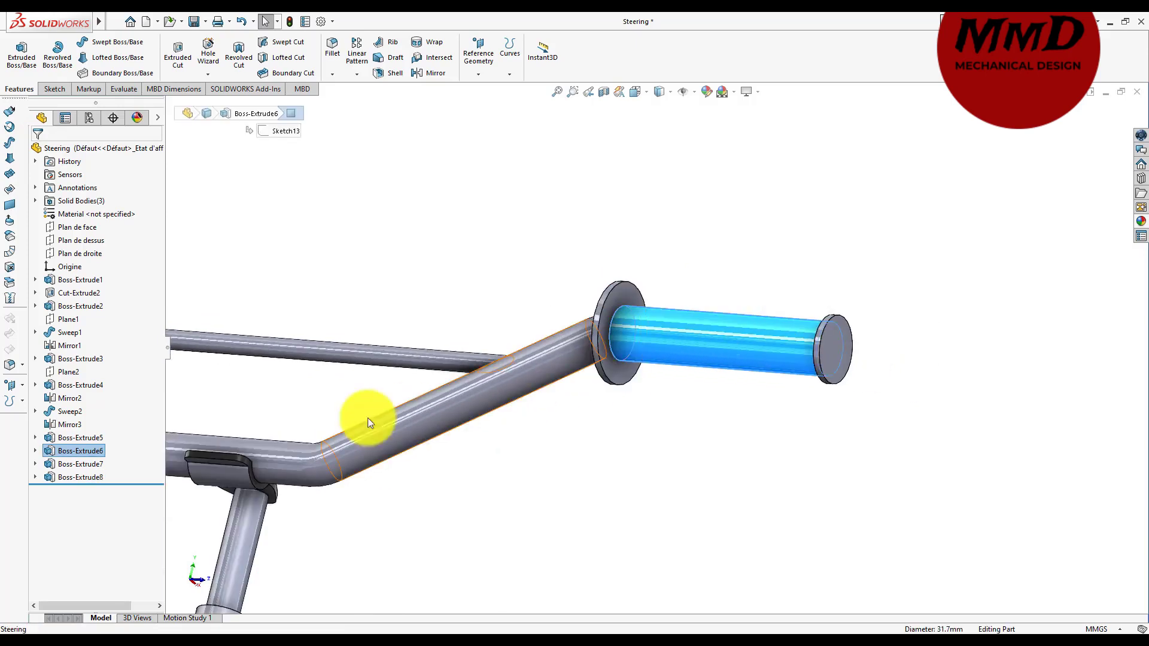
click(81, 465)
ctrl+click(85, 479)
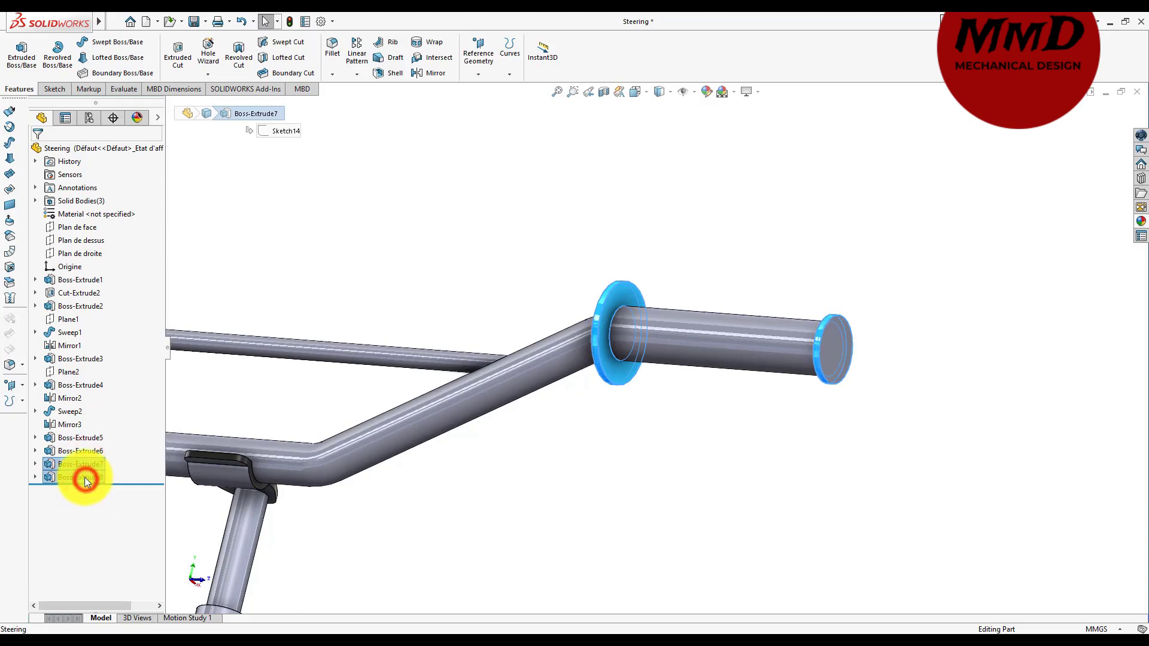
ctrl+click(73, 453)
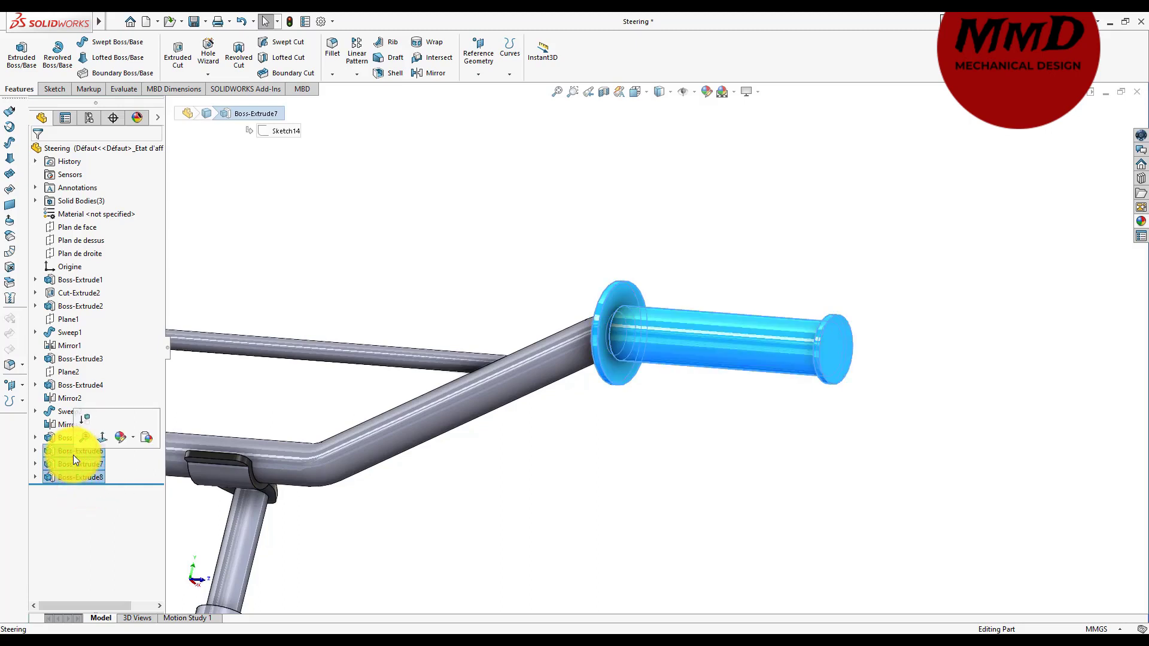
click(116, 441)
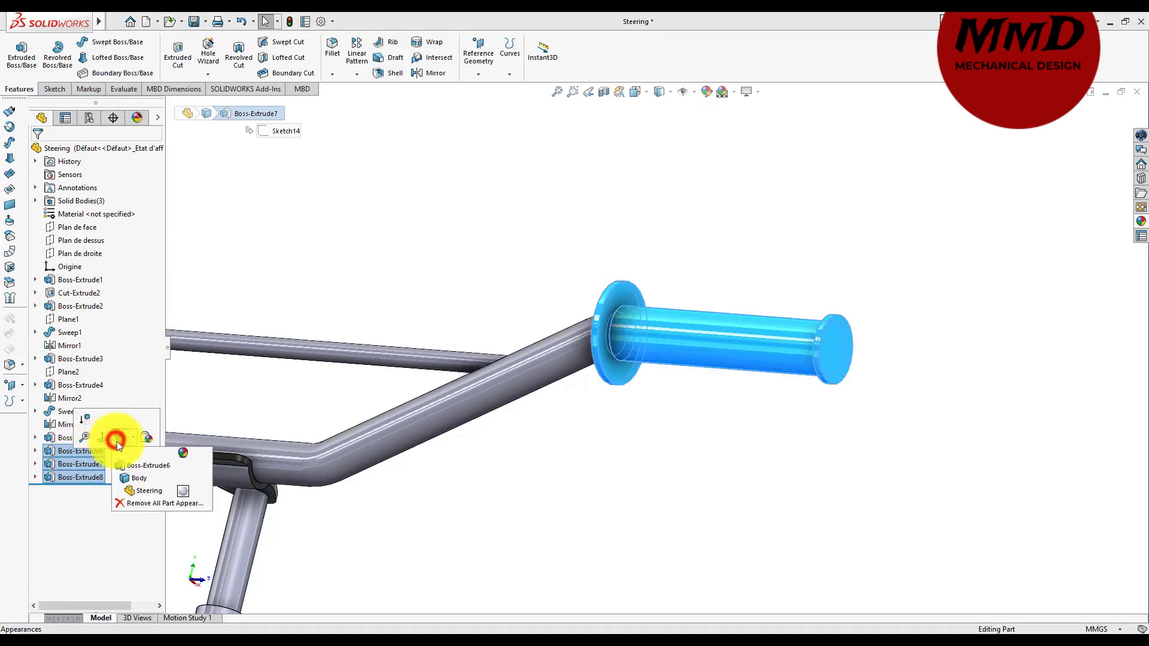
click(141, 474)
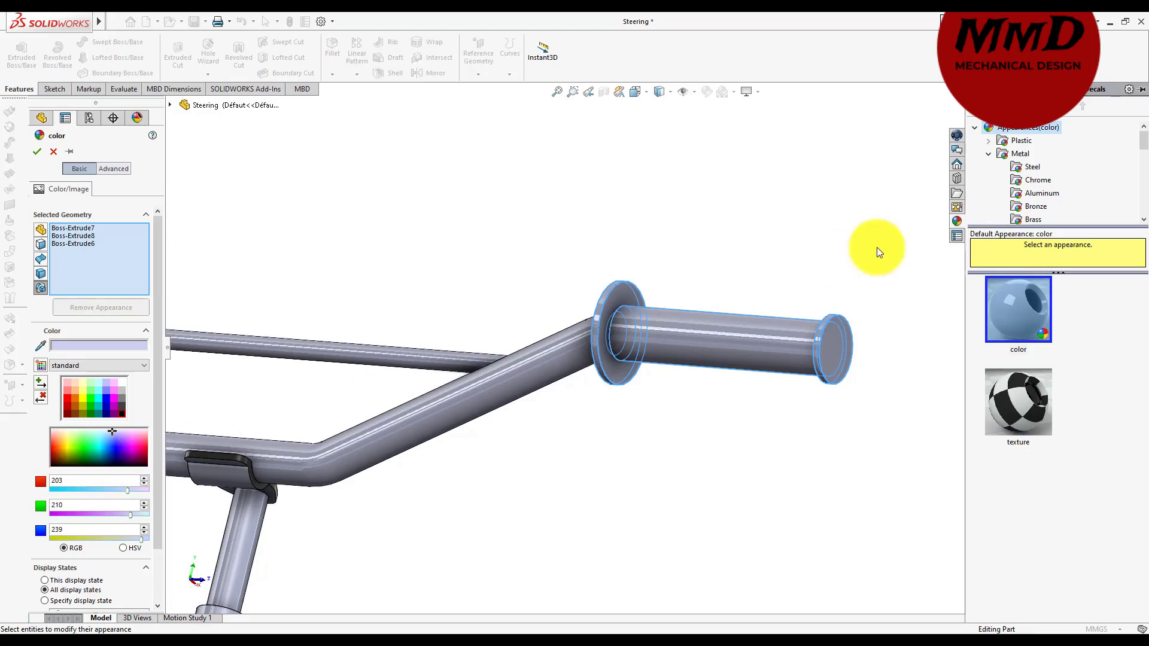
- Apply the matte rubber appearance from the Rubber library to the three grip bodies
scroll(1039, 197, down, 2)
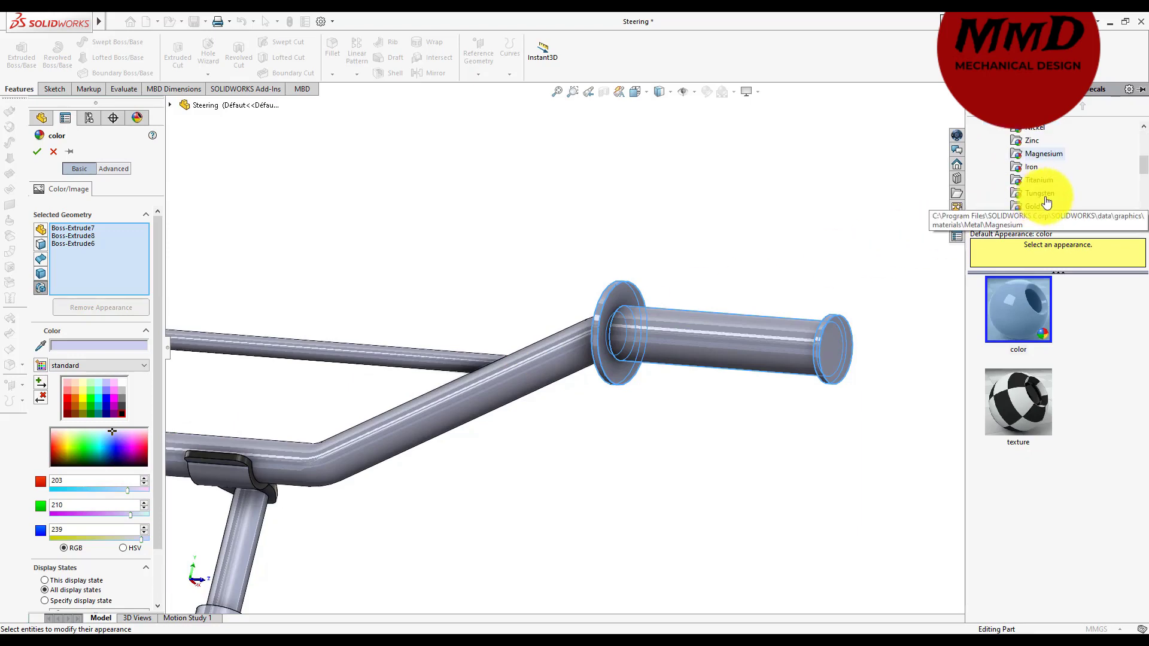
scroll(1044, 200, down, 2)
click(1144, 173)
scroll(1063, 180, down, 2)
click(1022, 180)
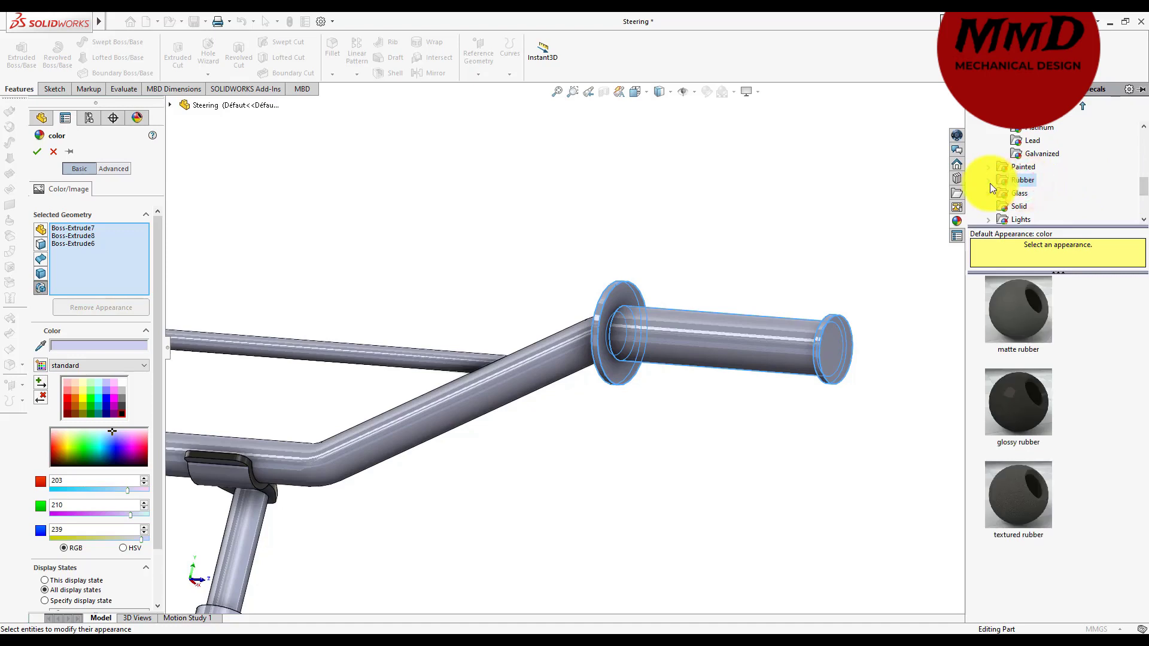
click(1023, 308)
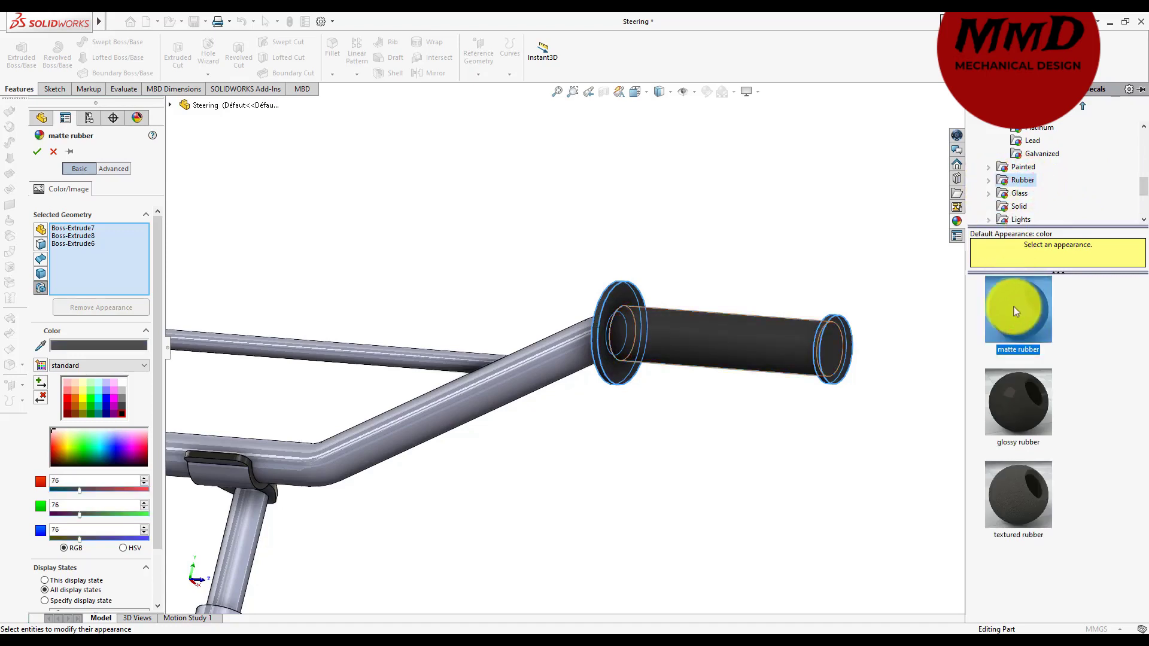
click(35, 150)
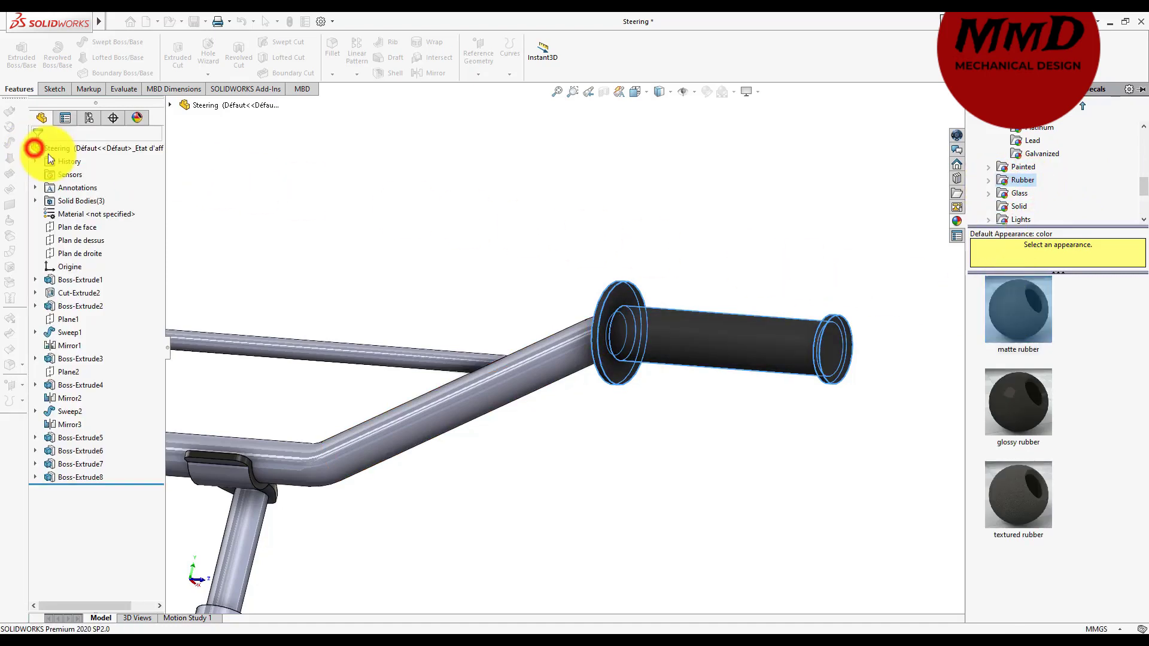
click(722, 431)
scroll(692, 422, up, 3)
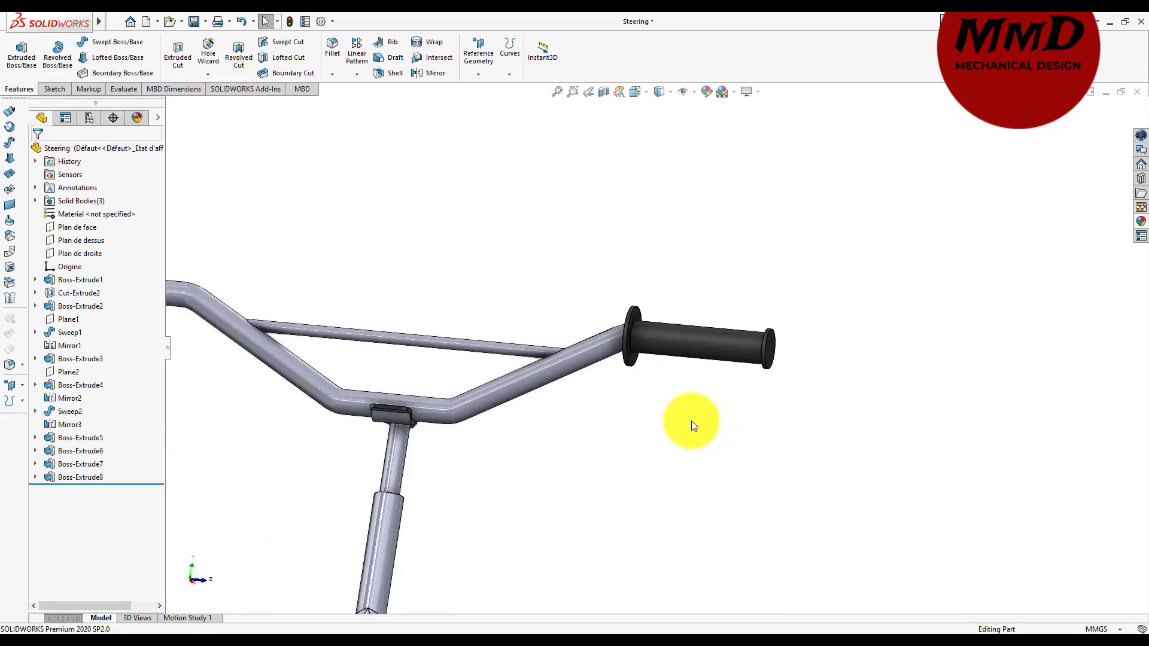
middle_drag(691, 422, 675, 425)
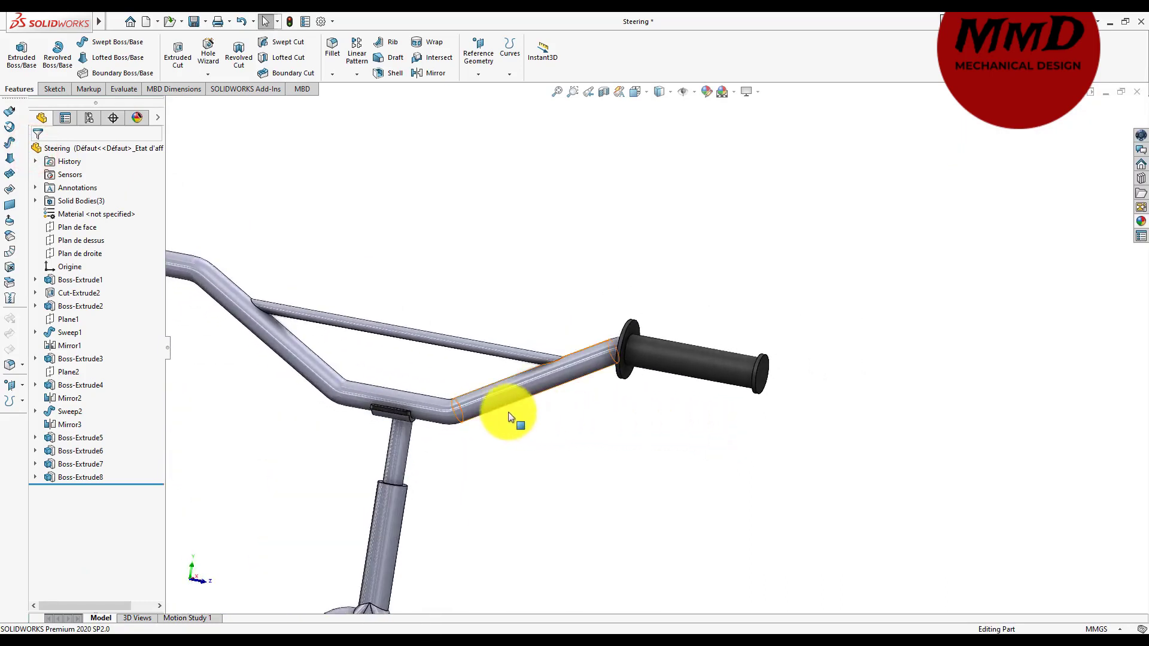
click(469, 411)
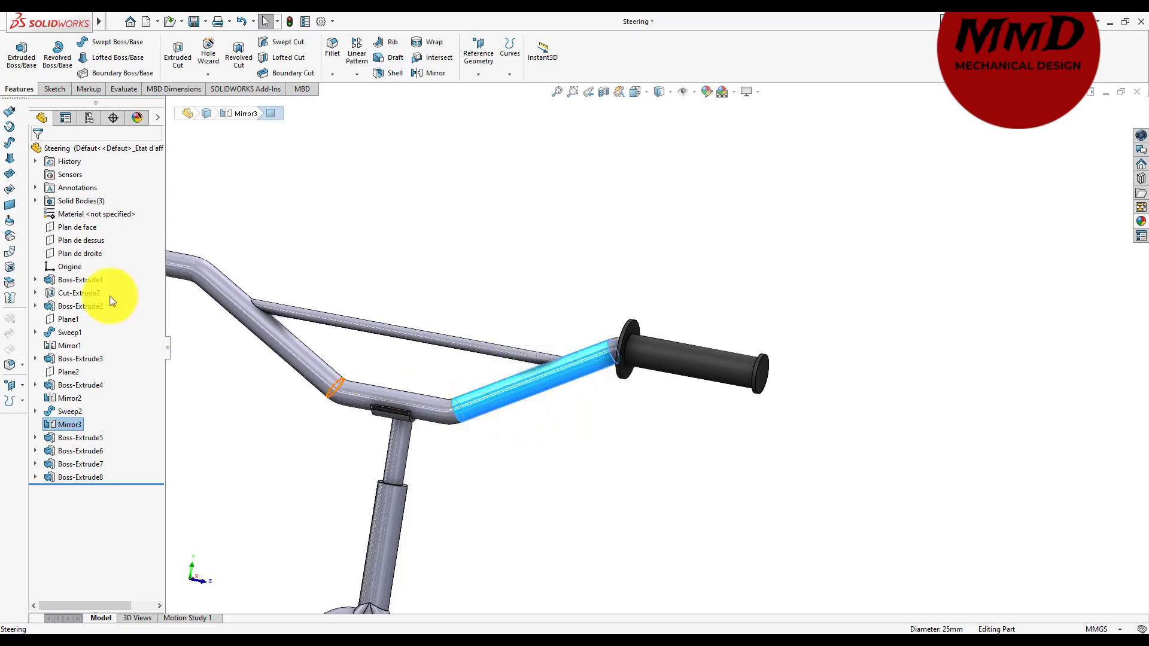
click(65, 282)
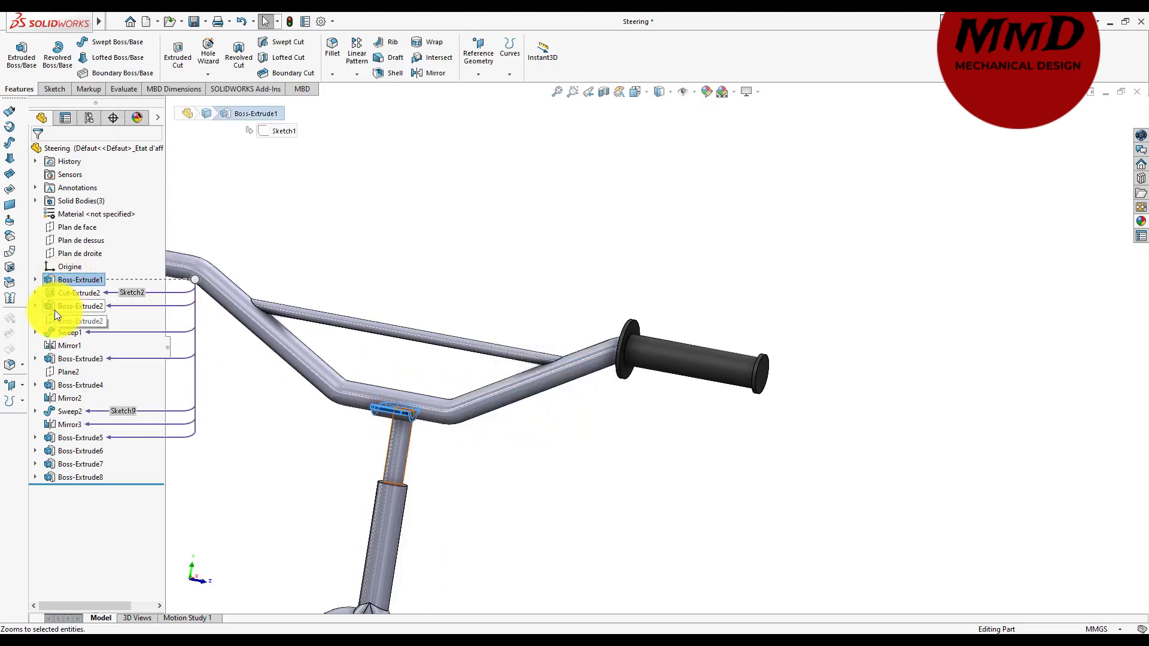
click(55, 310)
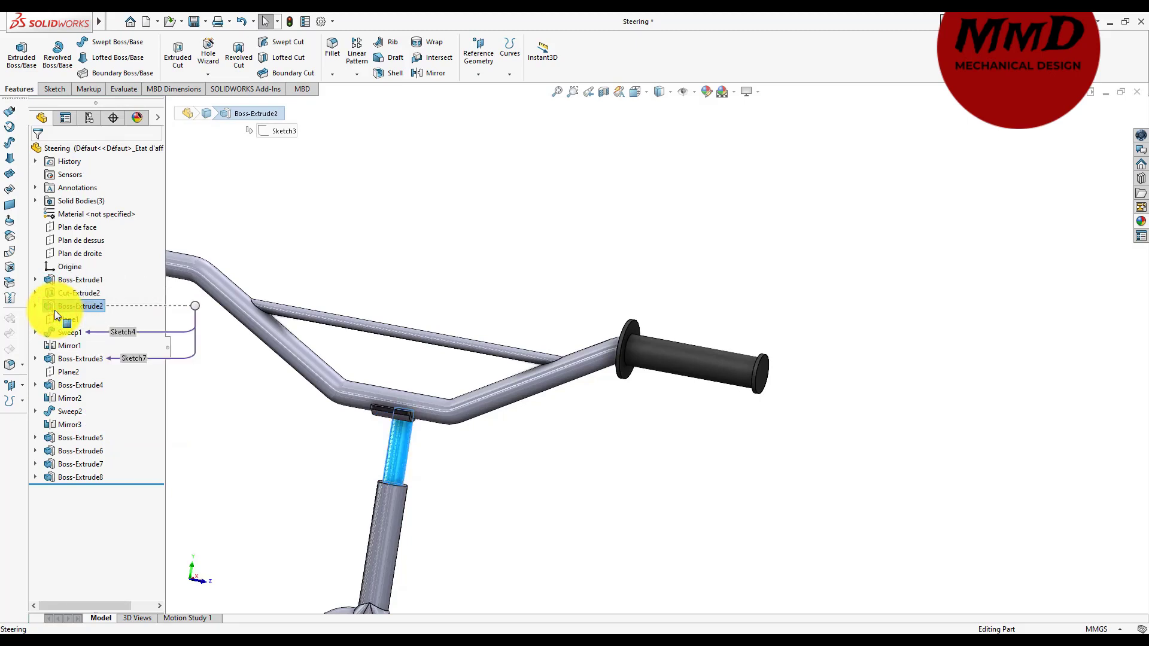
click(59, 317)
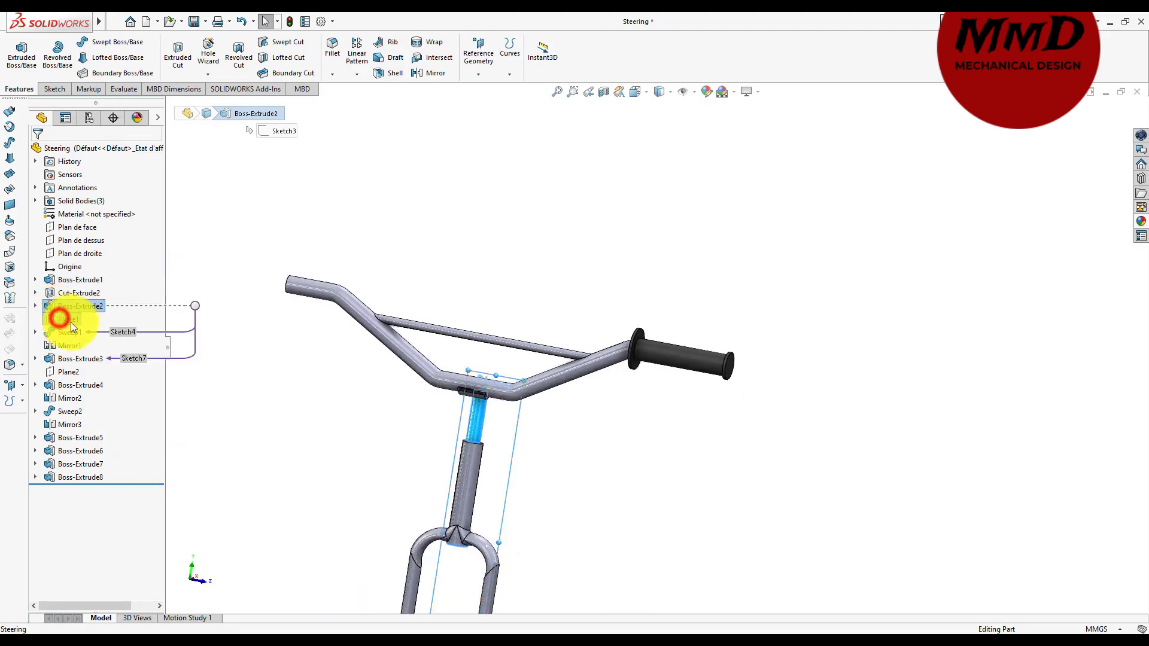
click(201, 372)
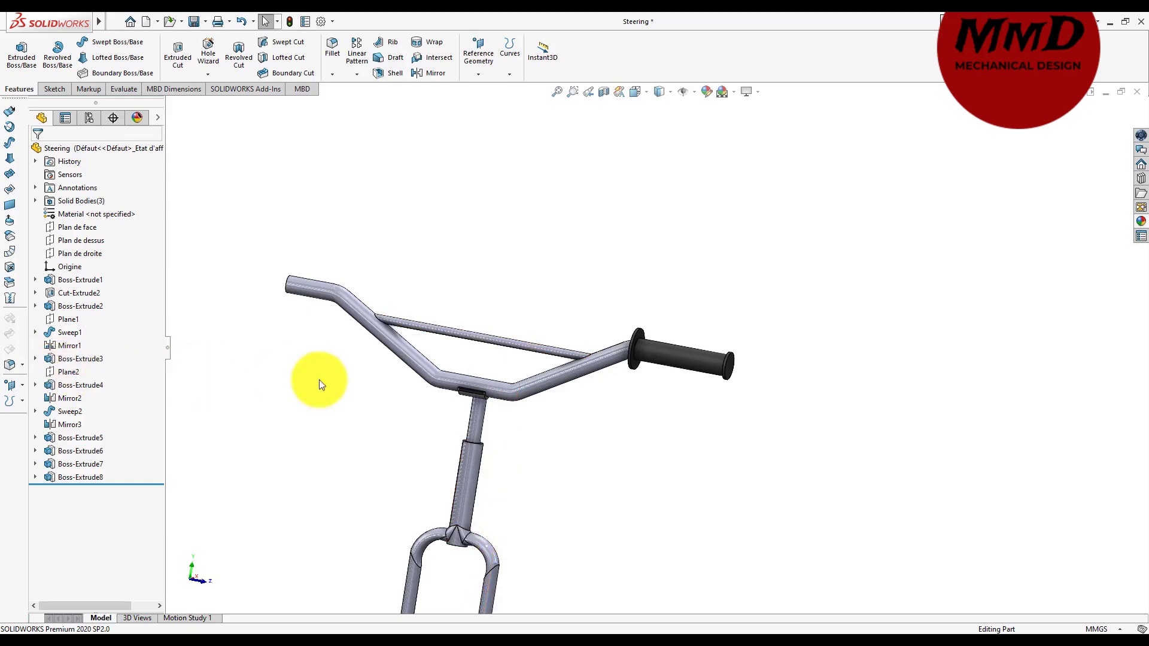
click(508, 390)
mouse_move(69, 425)
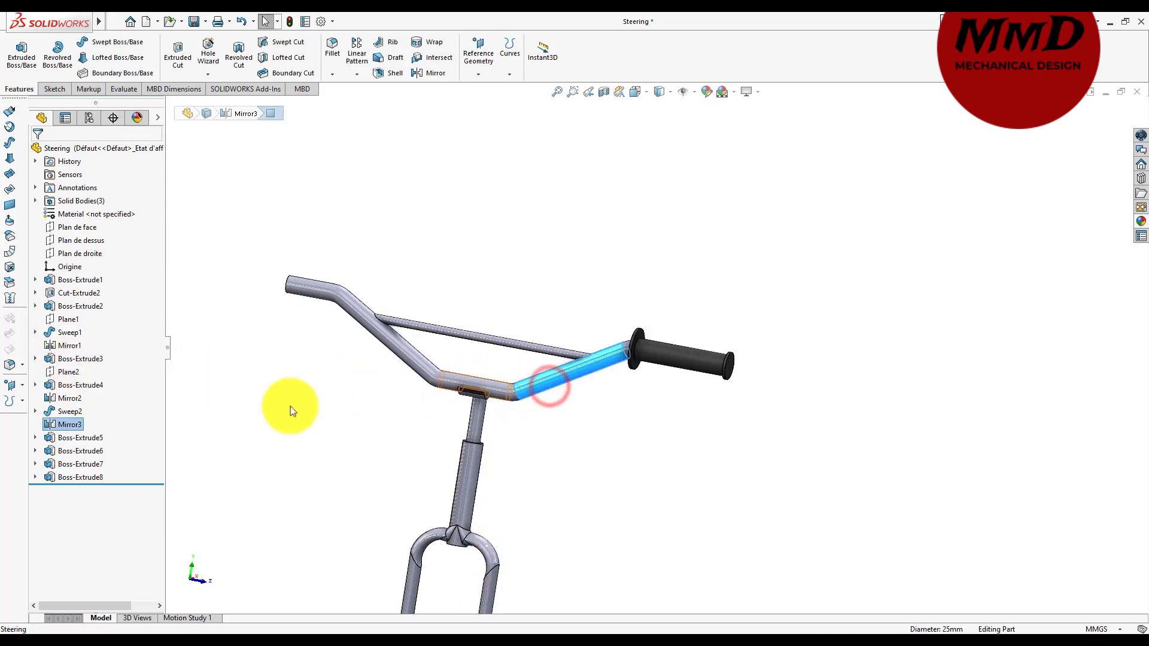
click(66, 423)
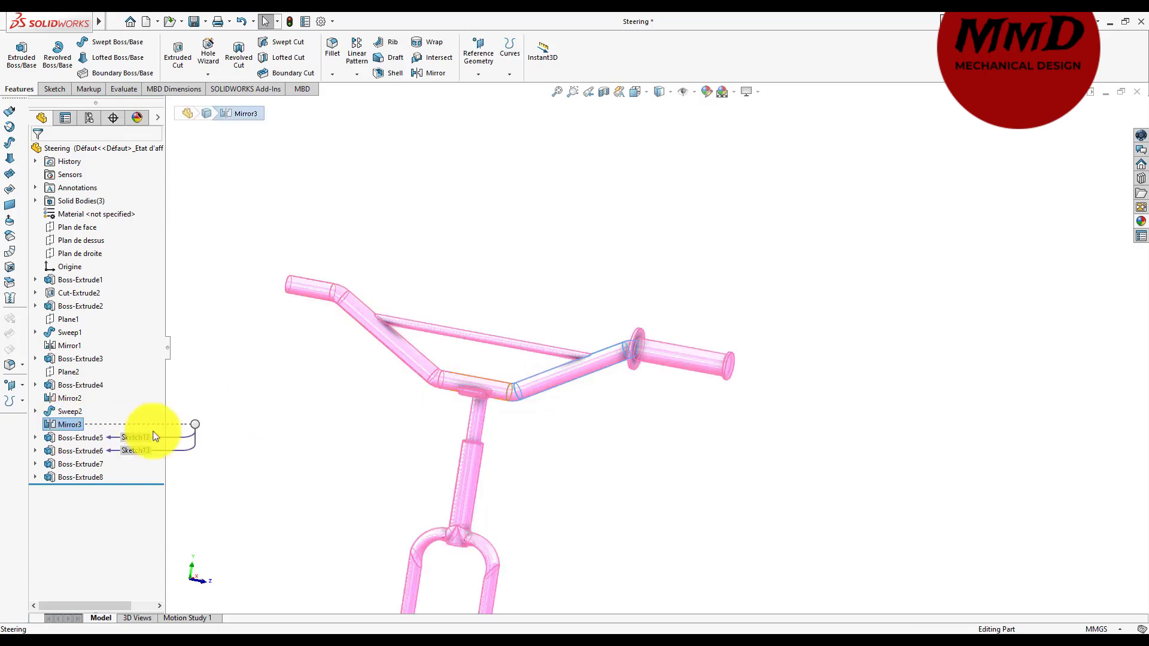
click(337, 448)
click(57, 424)
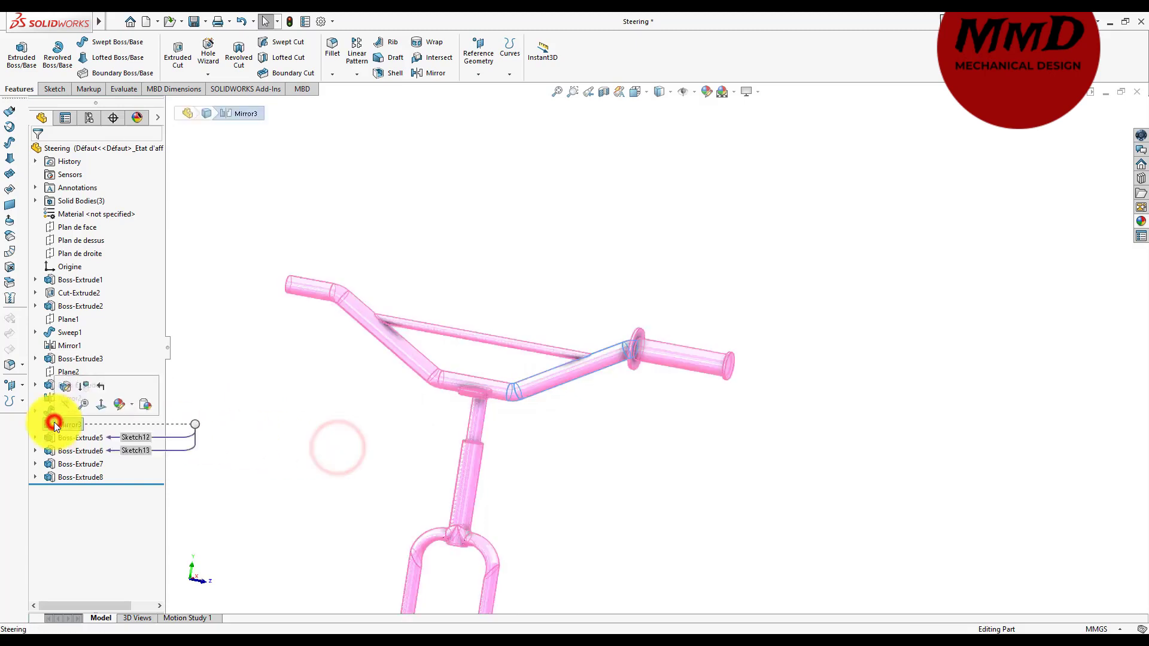
click(320, 444)
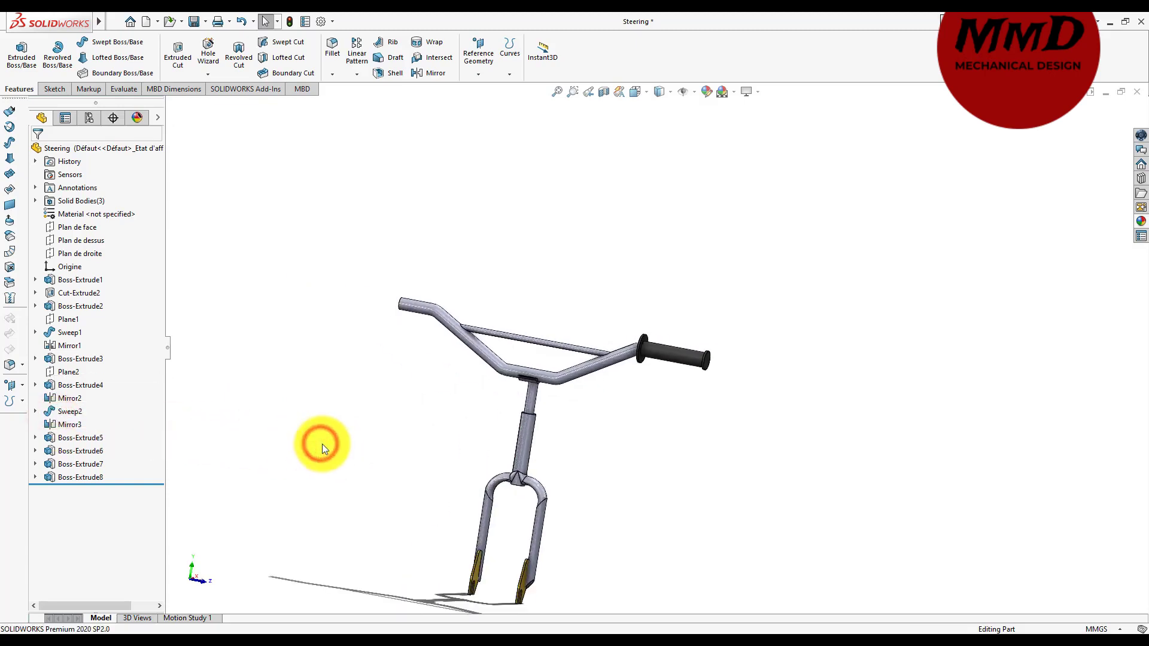
- Select the fork bodies, both fork arms and the steerer tube for a new body appearance
click(534, 490)
ctrl+click(494, 483)
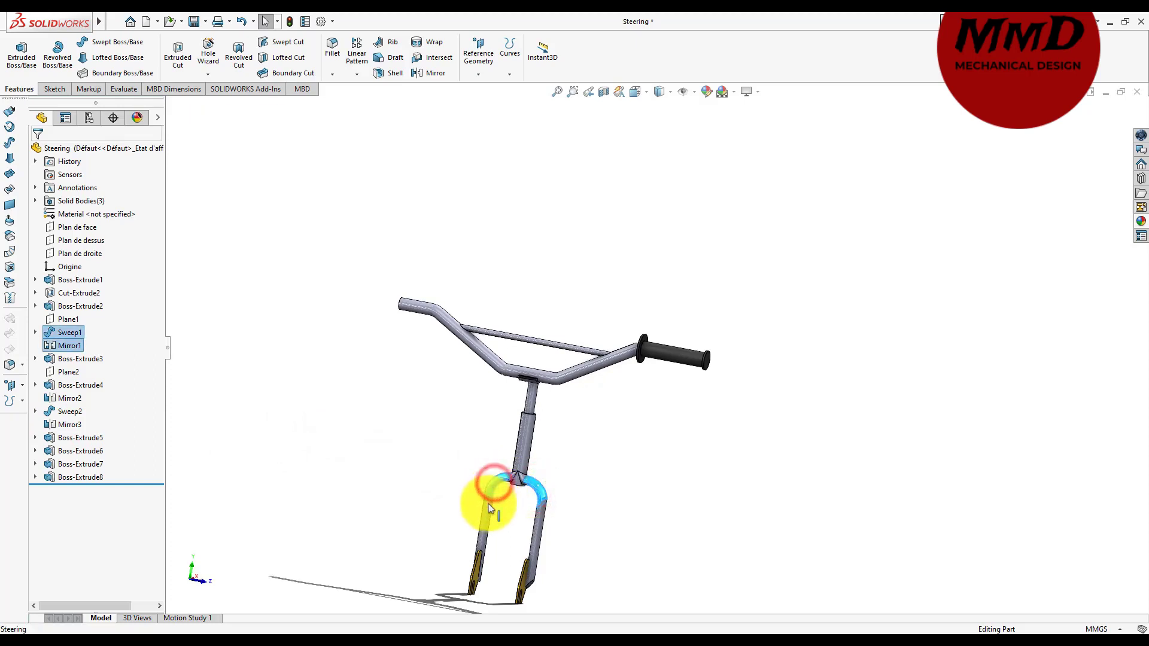
click(536, 524)
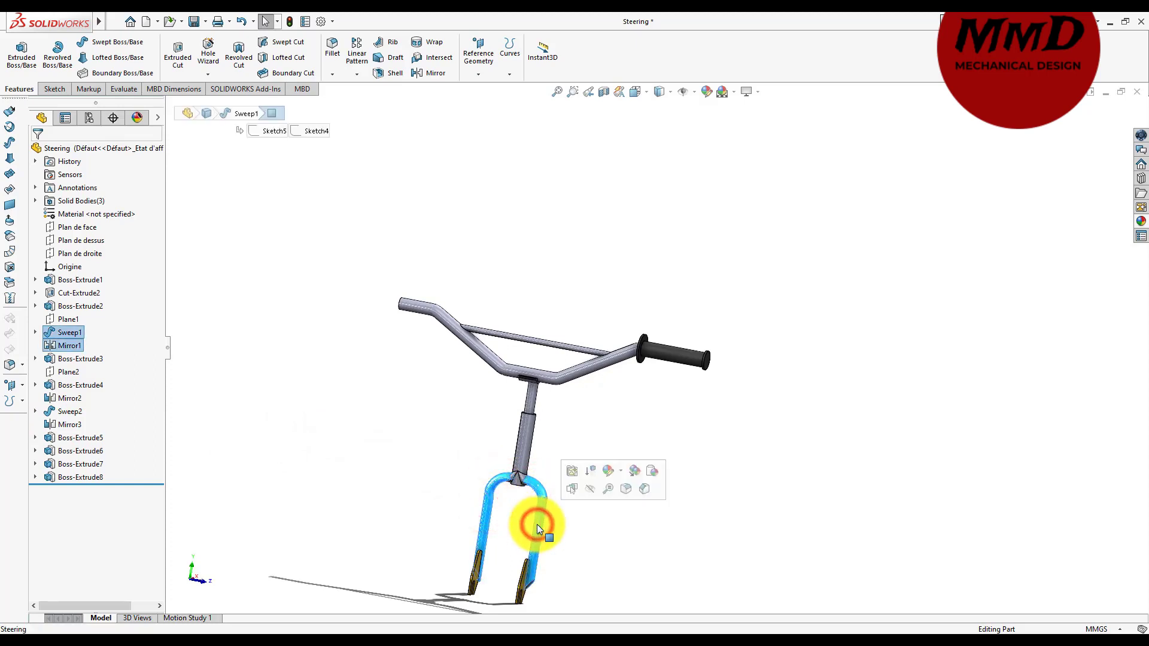
click(606, 472)
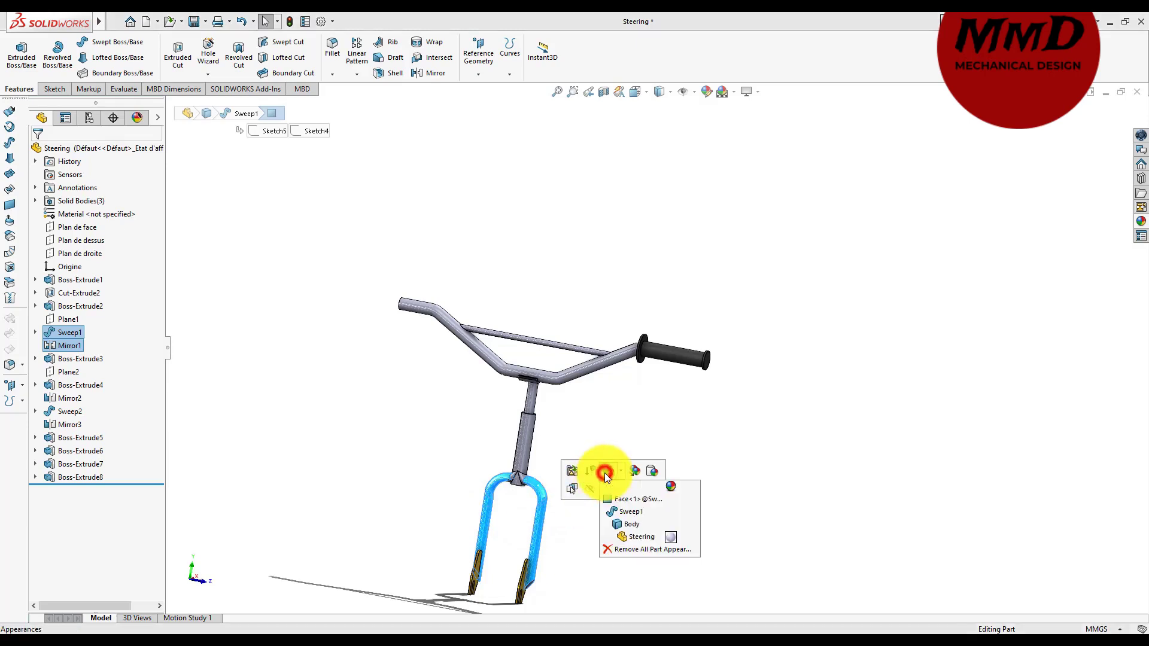
click(635, 525)
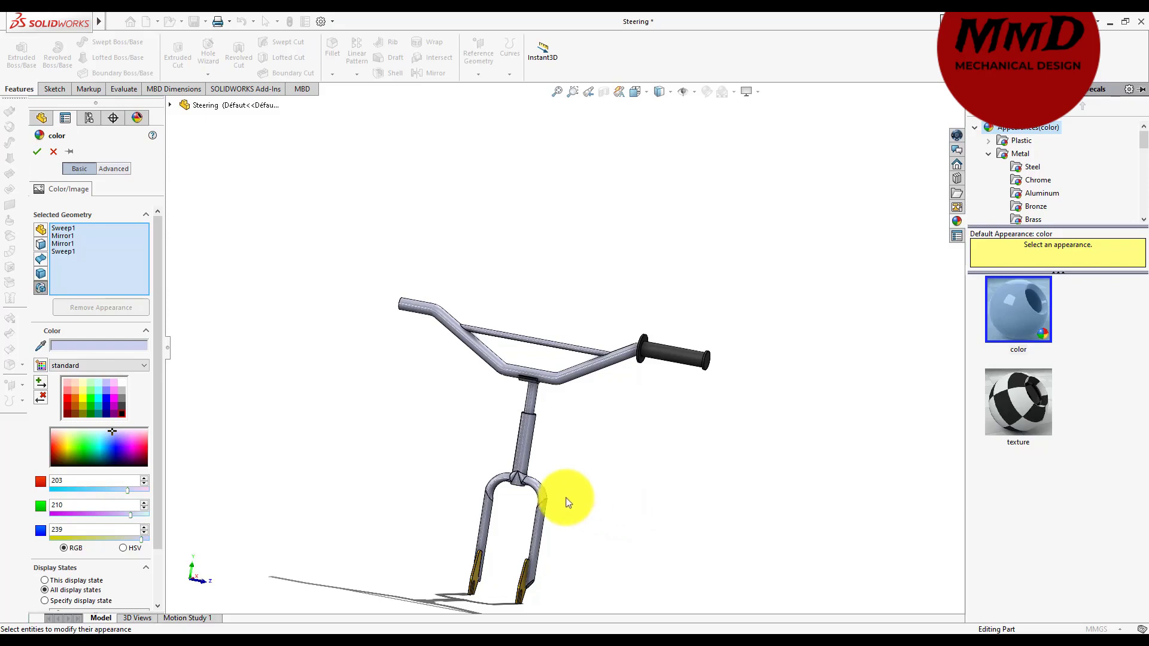
click(538, 485)
click(541, 516)
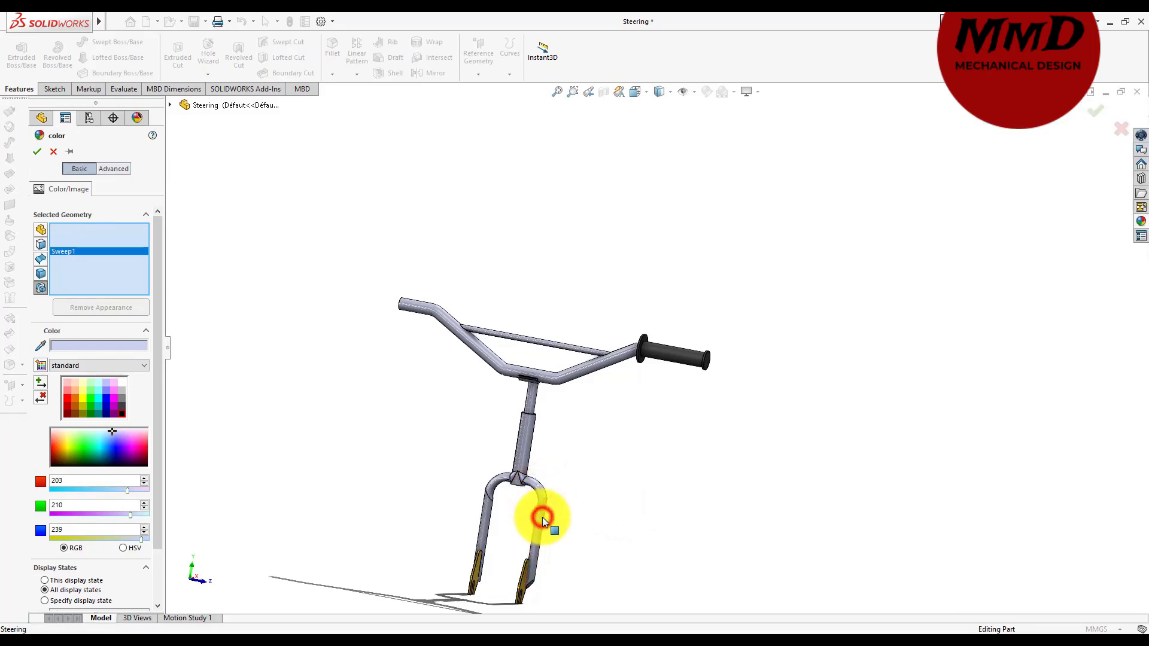
click(495, 482)
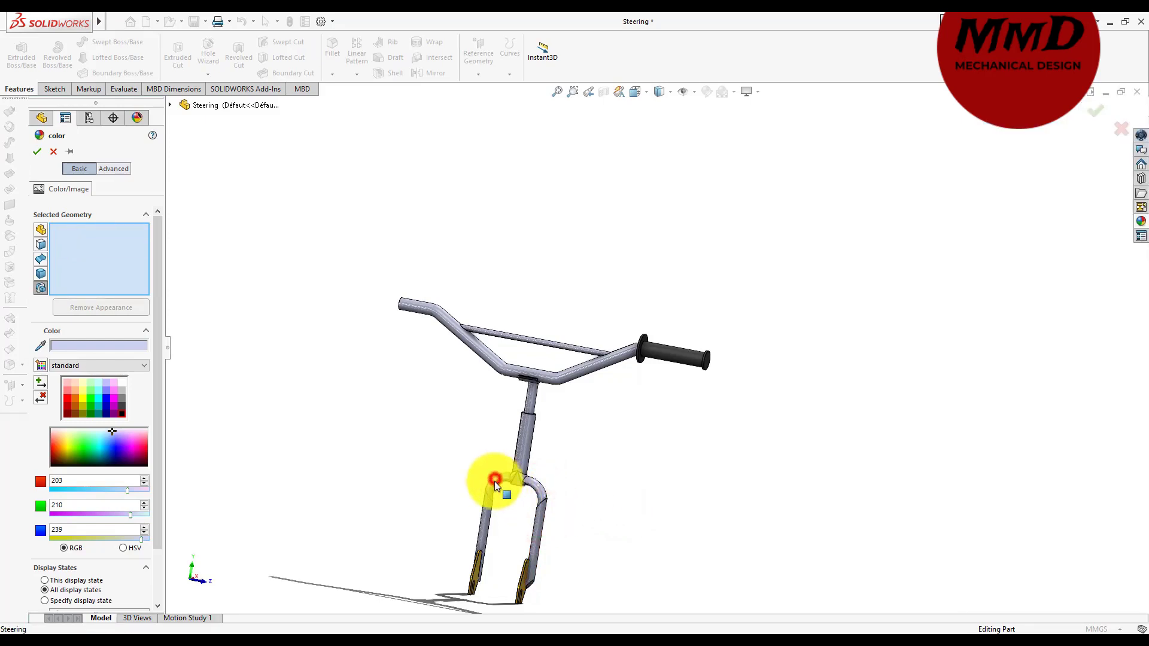
click(484, 524)
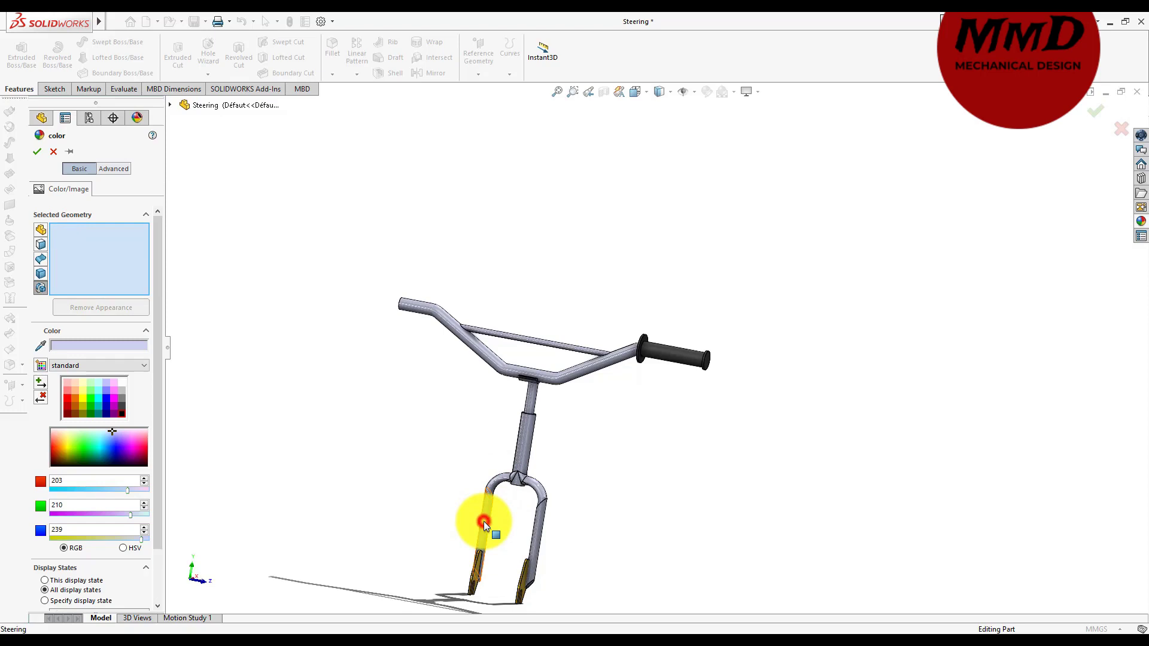
click(526, 451)
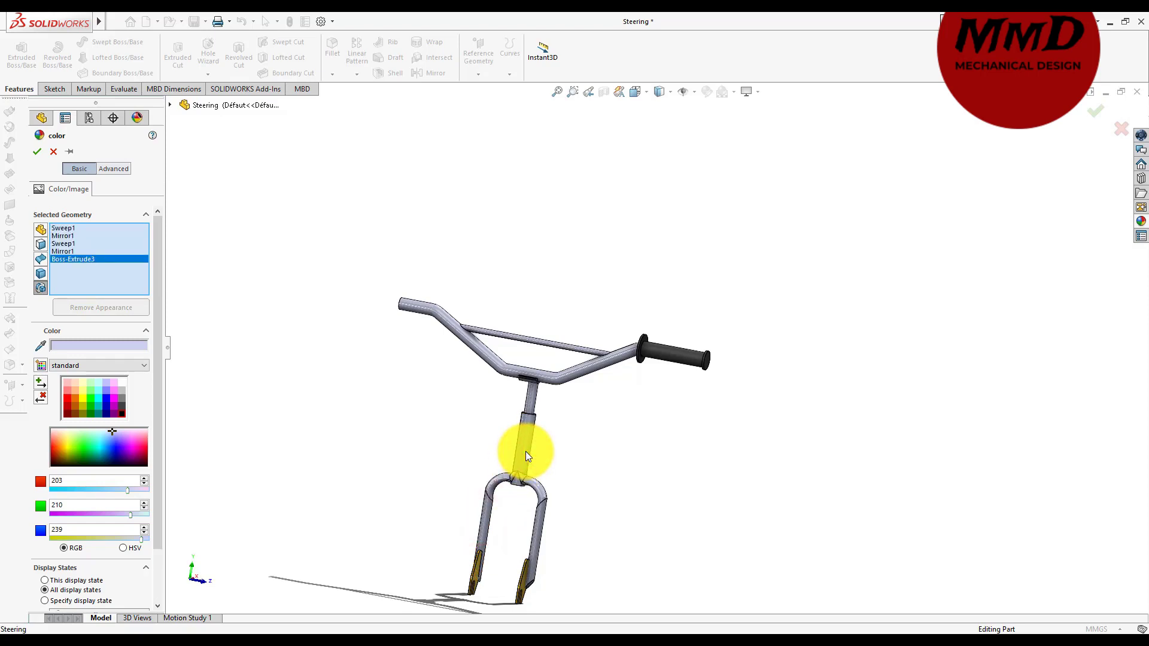
- Apply Chrome chromium plate, extending it to the stem and both handlebar tubes
click(1141, 221)
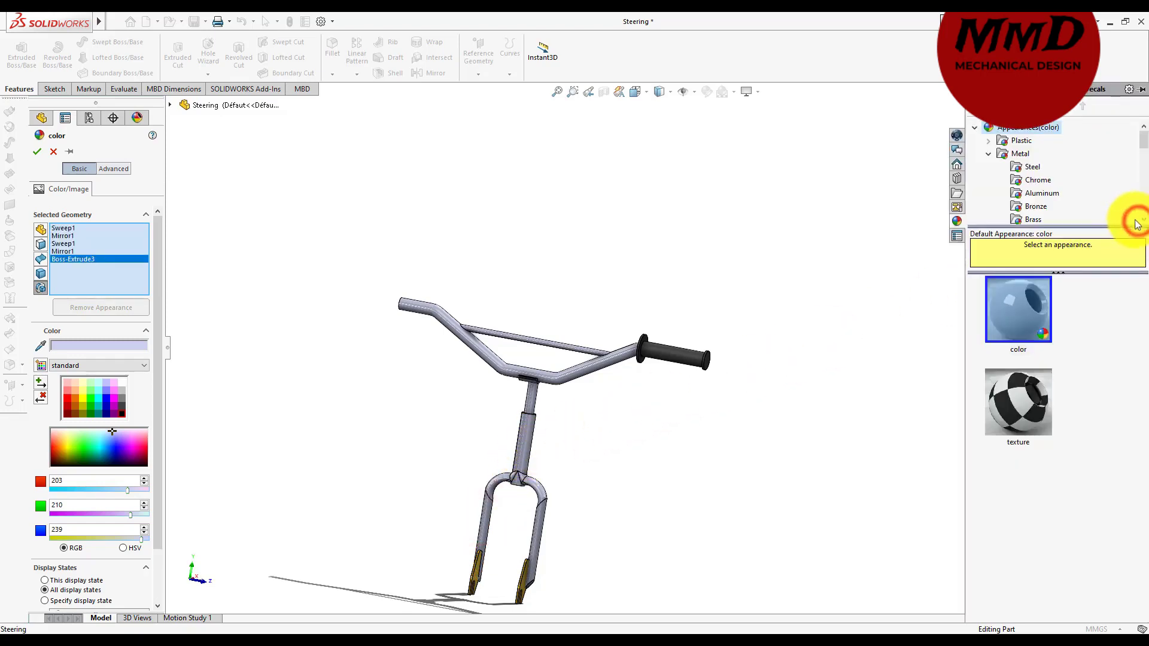
scroll(1042, 181, down, 1)
scroll(1042, 181, up, 1)
click(1042, 183)
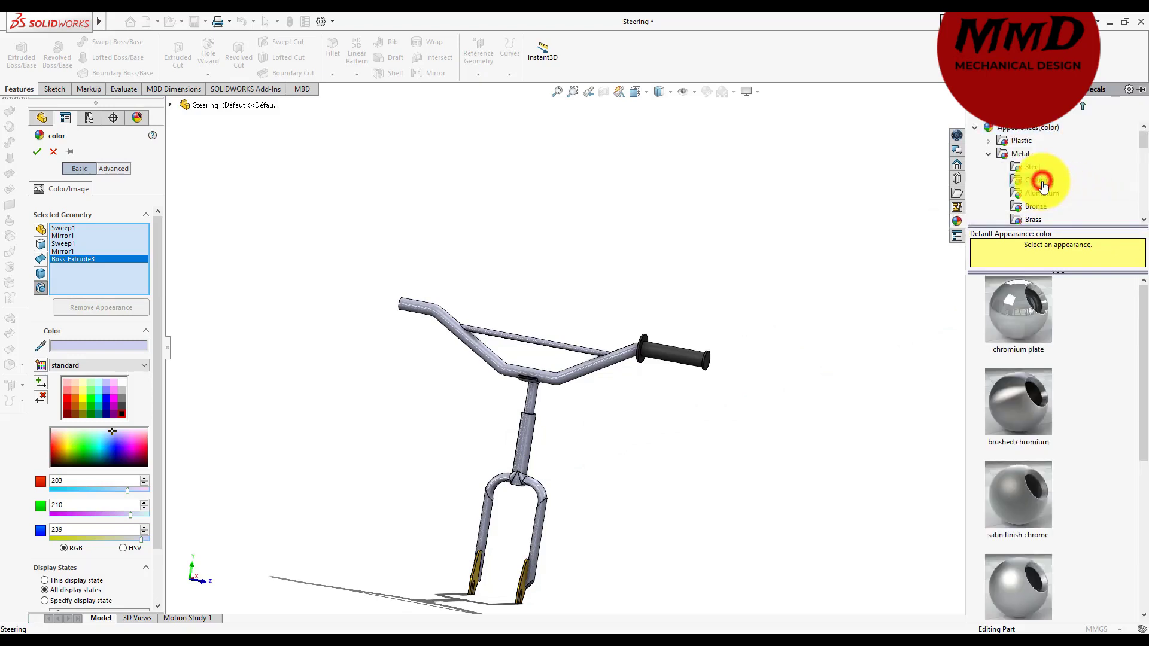
click(1030, 312)
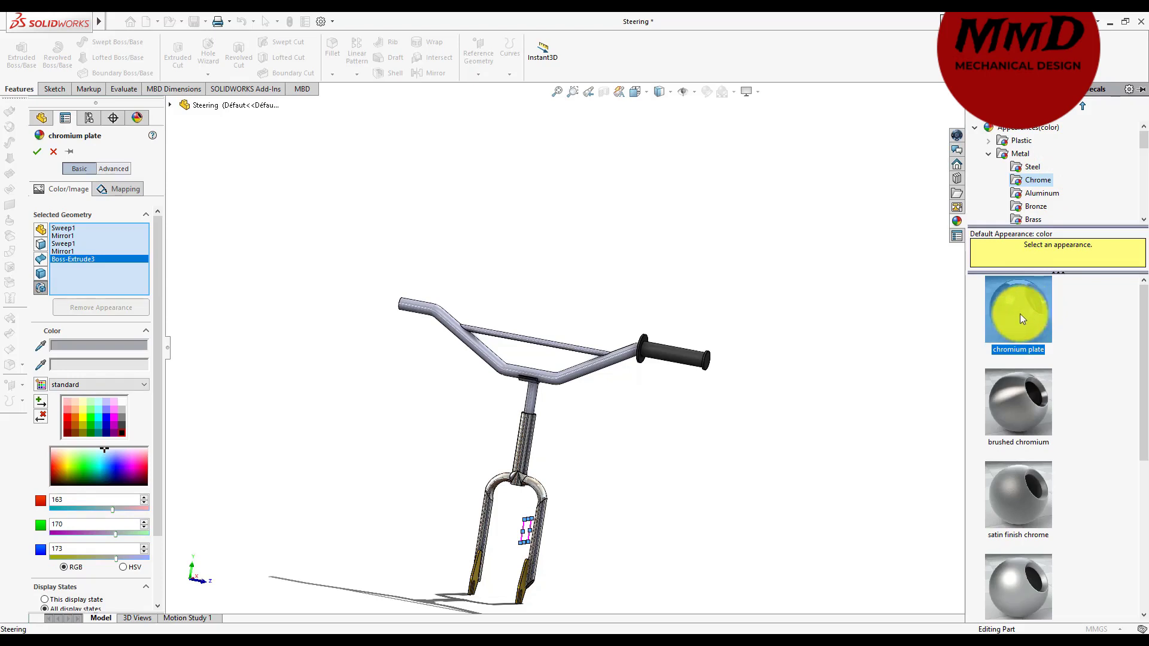
click(527, 403)
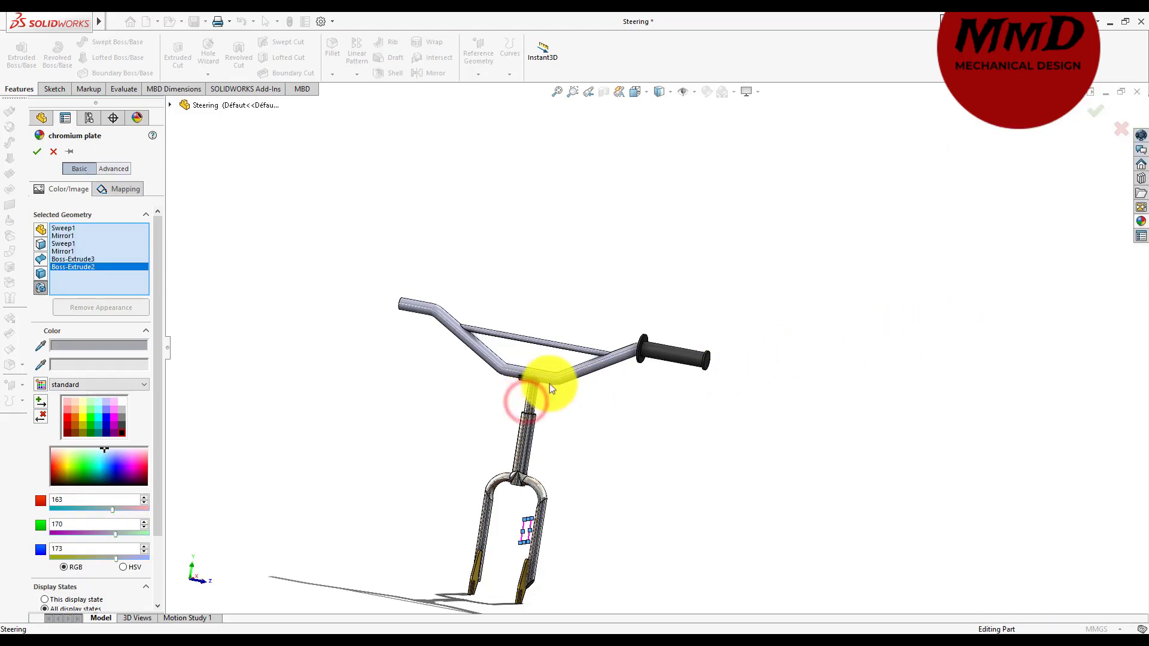
click(560, 376)
click(536, 379)
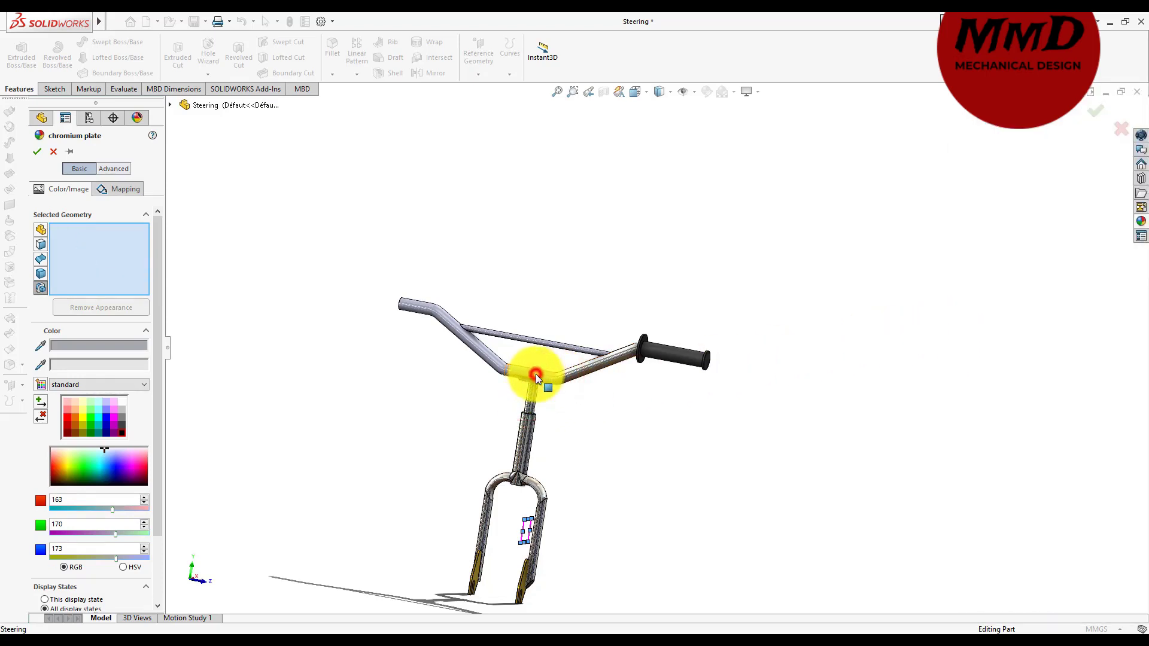
click(37, 151)
scroll(226, 223, down, 3)
scroll(538, 338, down, 2)
- Give the crossbar body a brushed chromium finish from the Chrome appearances
click(541, 335)
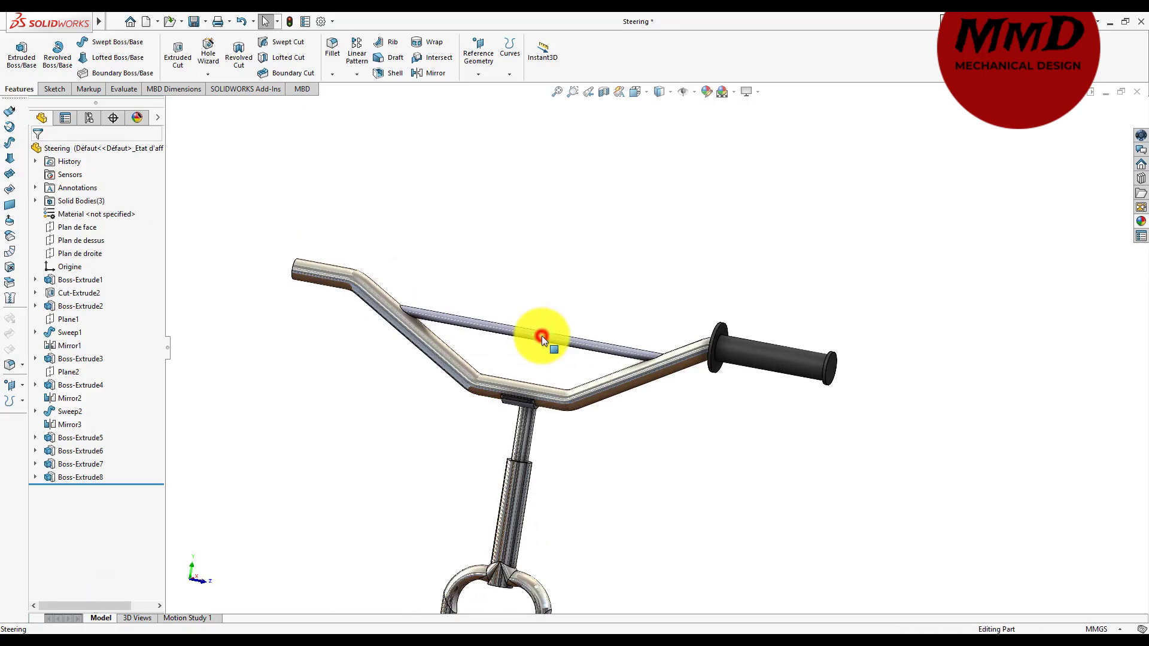
right_click(582, 346)
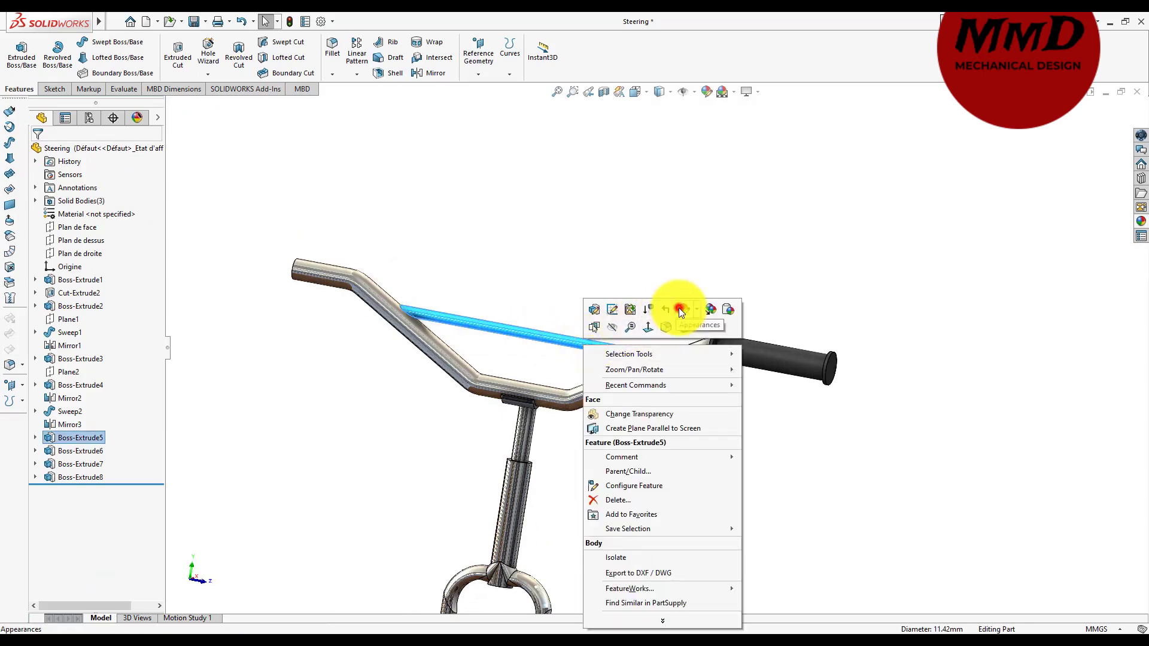
click(679, 308)
click(679, 308)
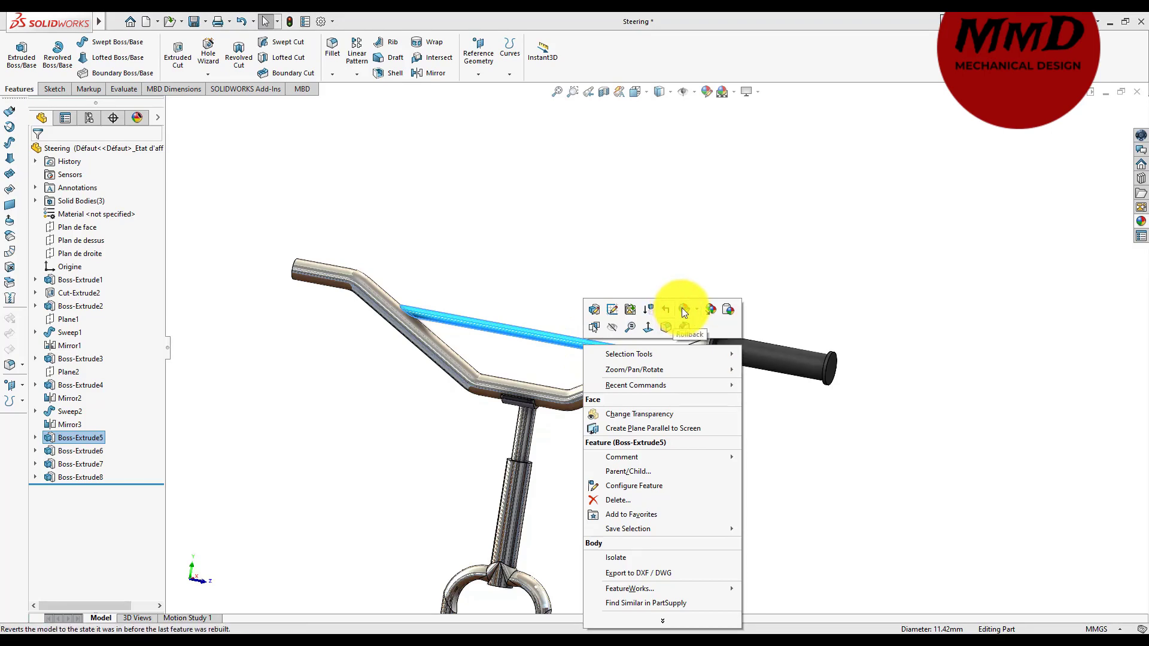
click(681, 307)
click(699, 338)
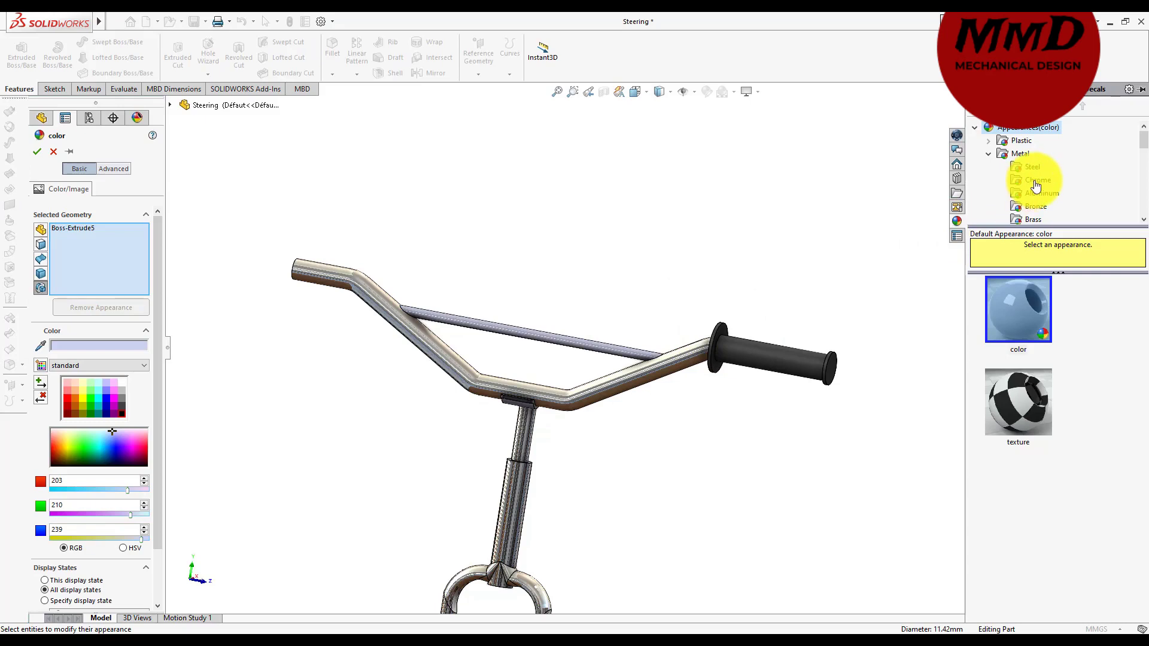
click(1038, 180)
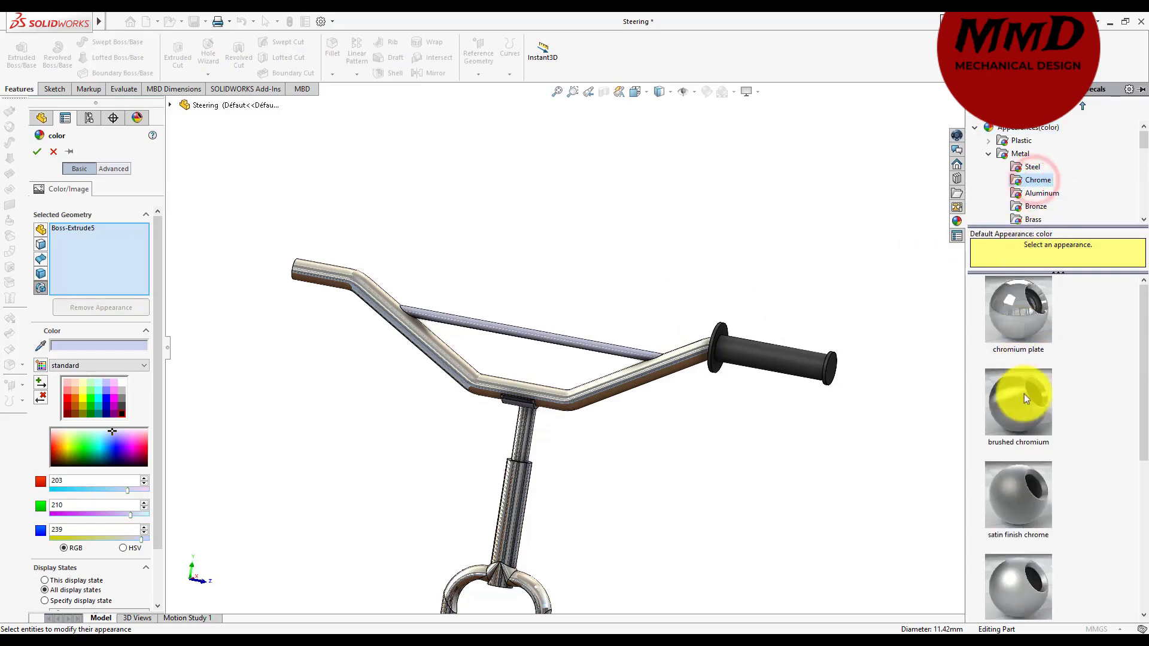
click(1024, 401)
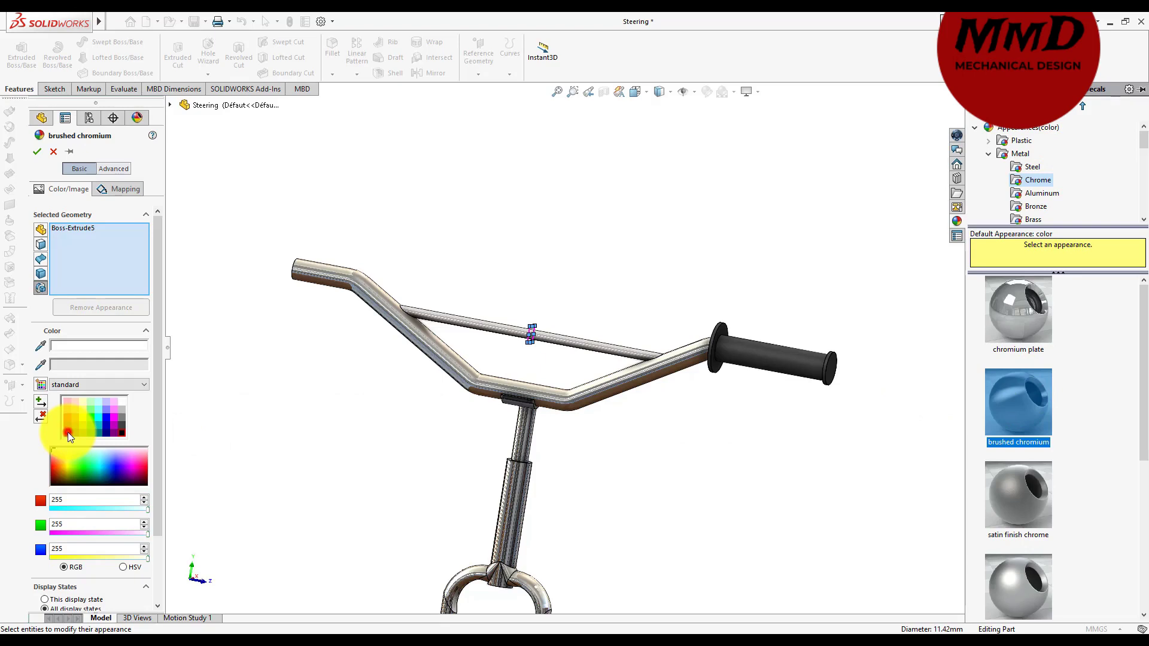
- Colour the crossbar's brushed chrome dark red, brightening the red slightly, and confirm
click(67, 432)
click(65, 421)
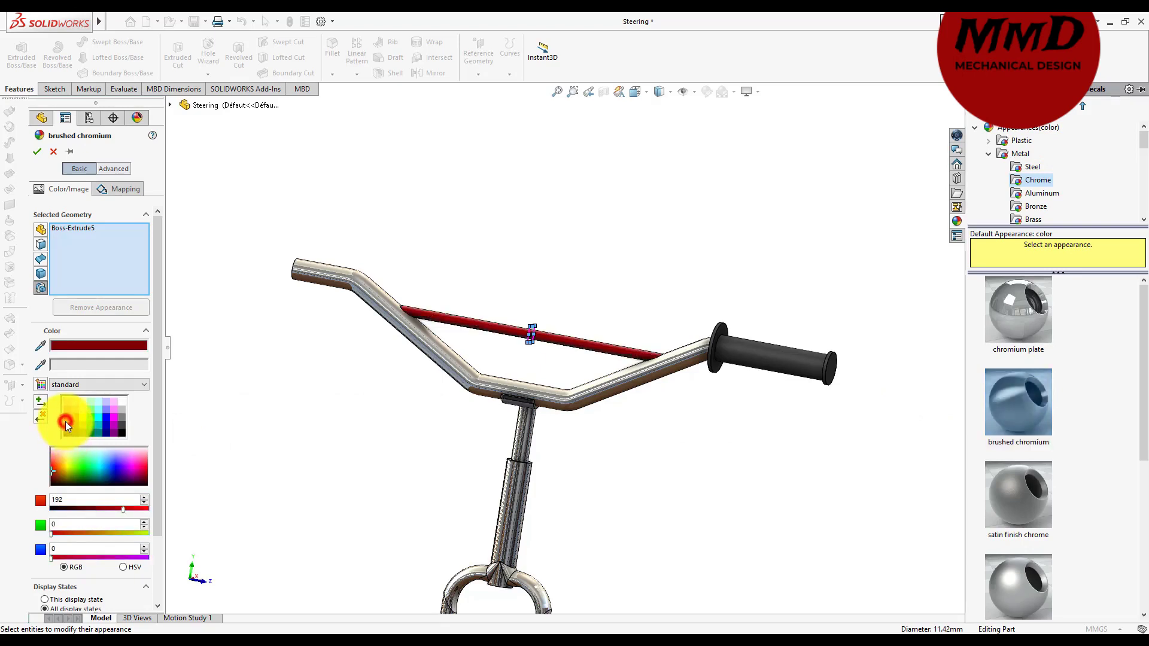
click(65, 432)
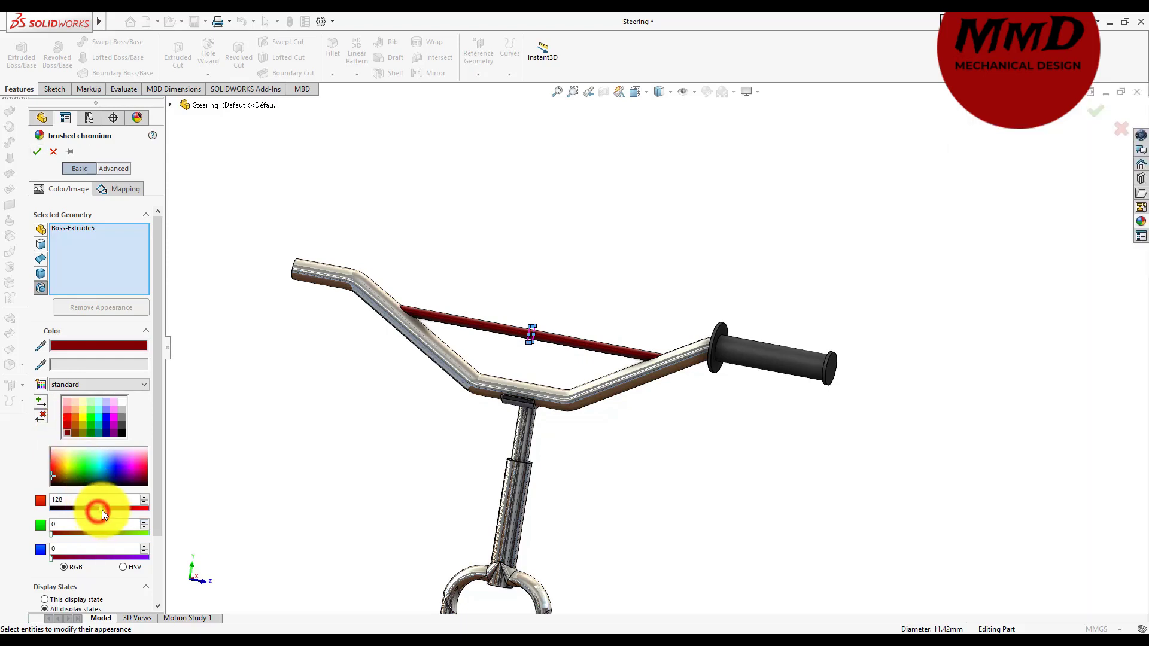
drag(102, 510, 116, 508)
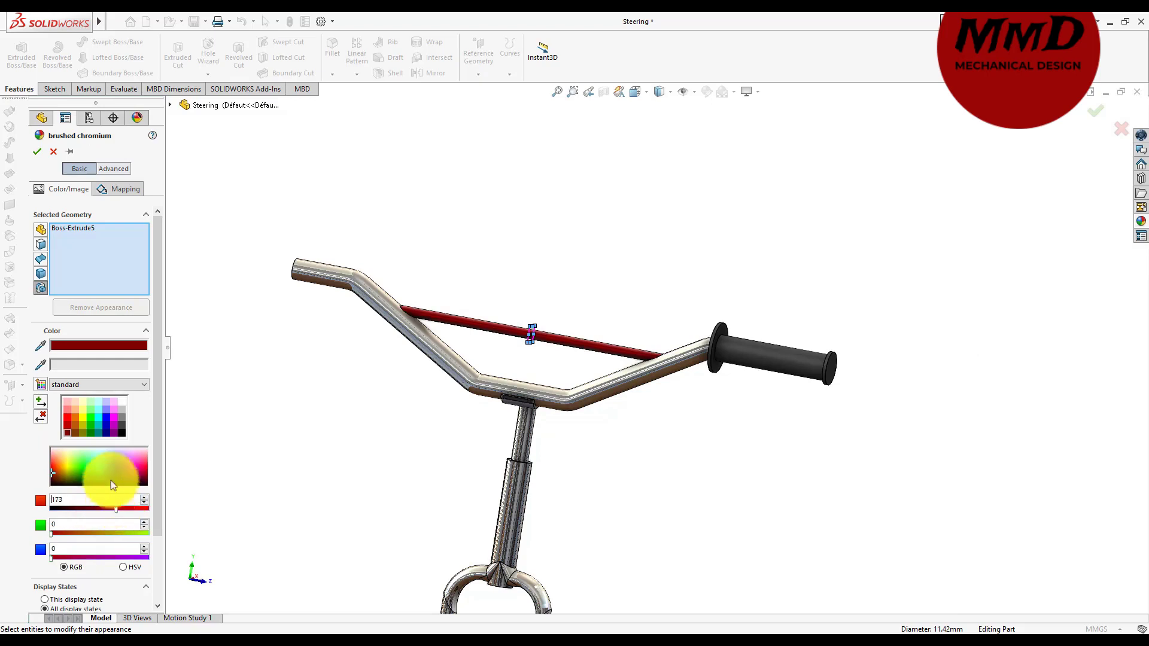
click(37, 151)
- Start a Mirror feature using Plan de face as the mirror plane
scroll(295, 300, up, 2)
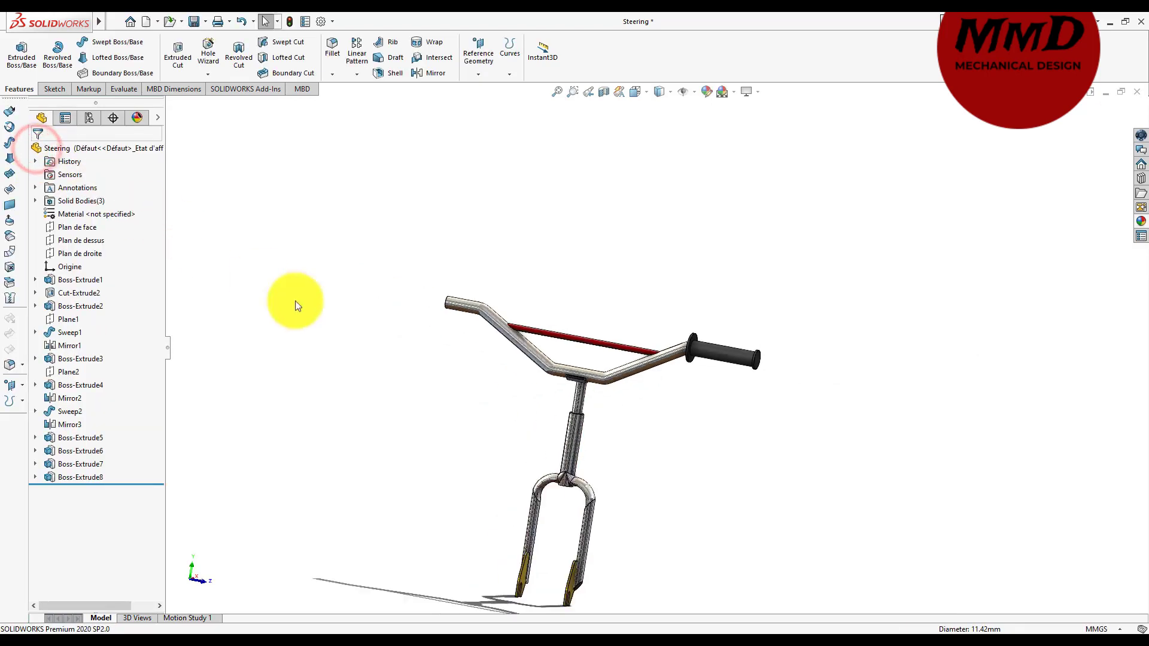
scroll(656, 458, up, 2)
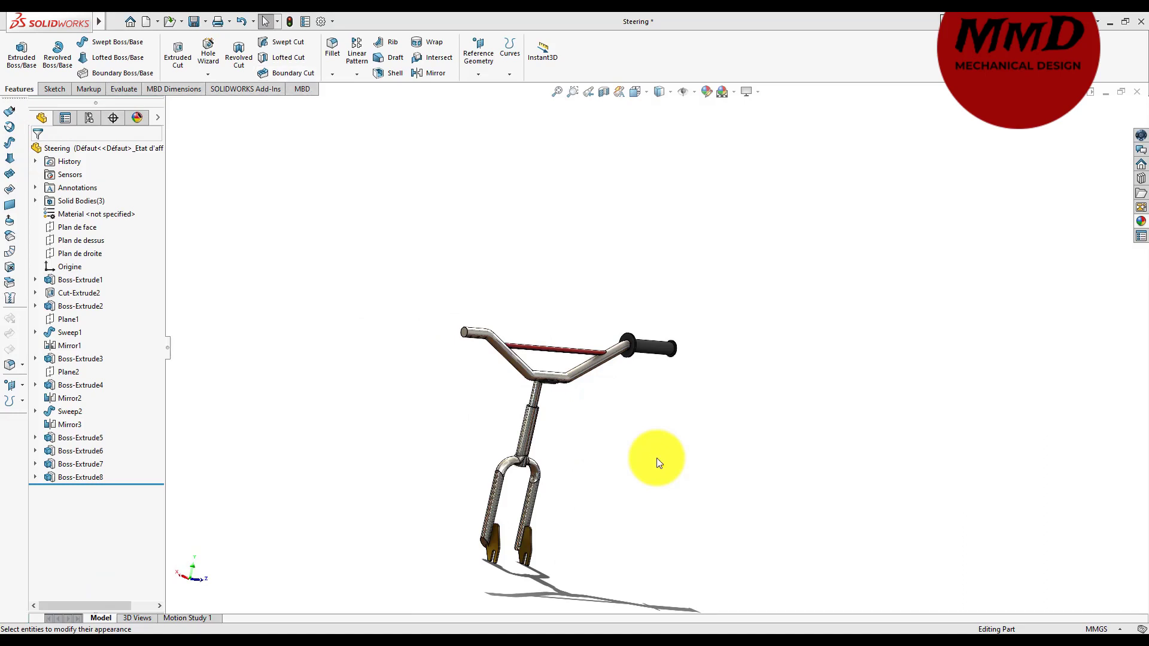
click(527, 407)
click(80, 231)
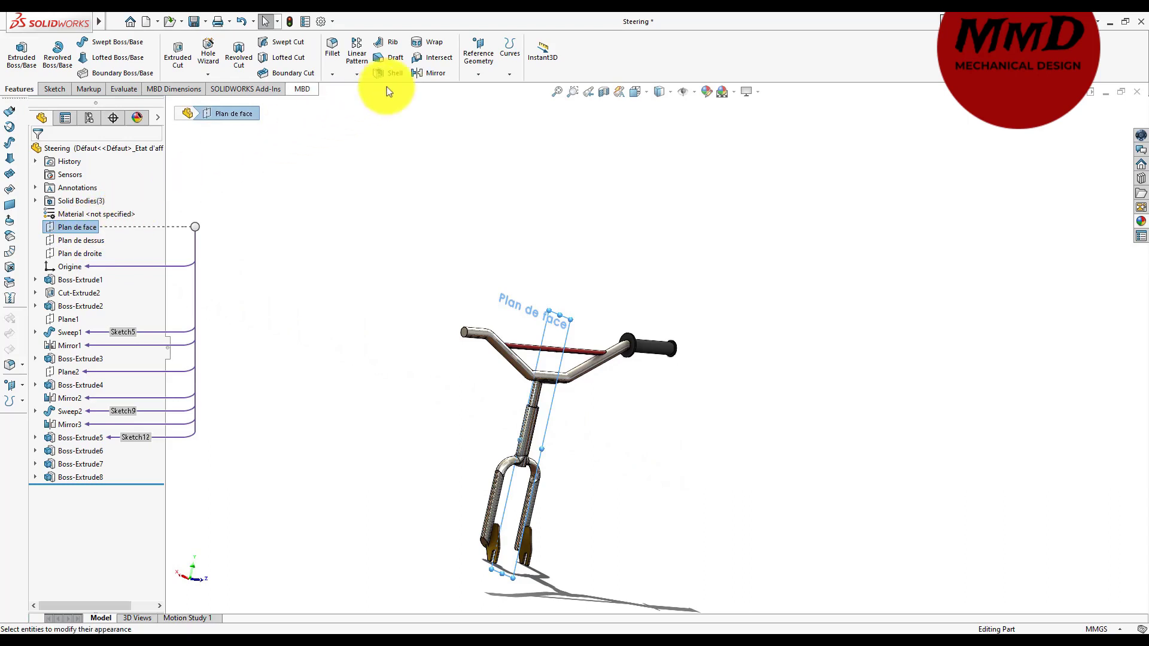
click(414, 74)
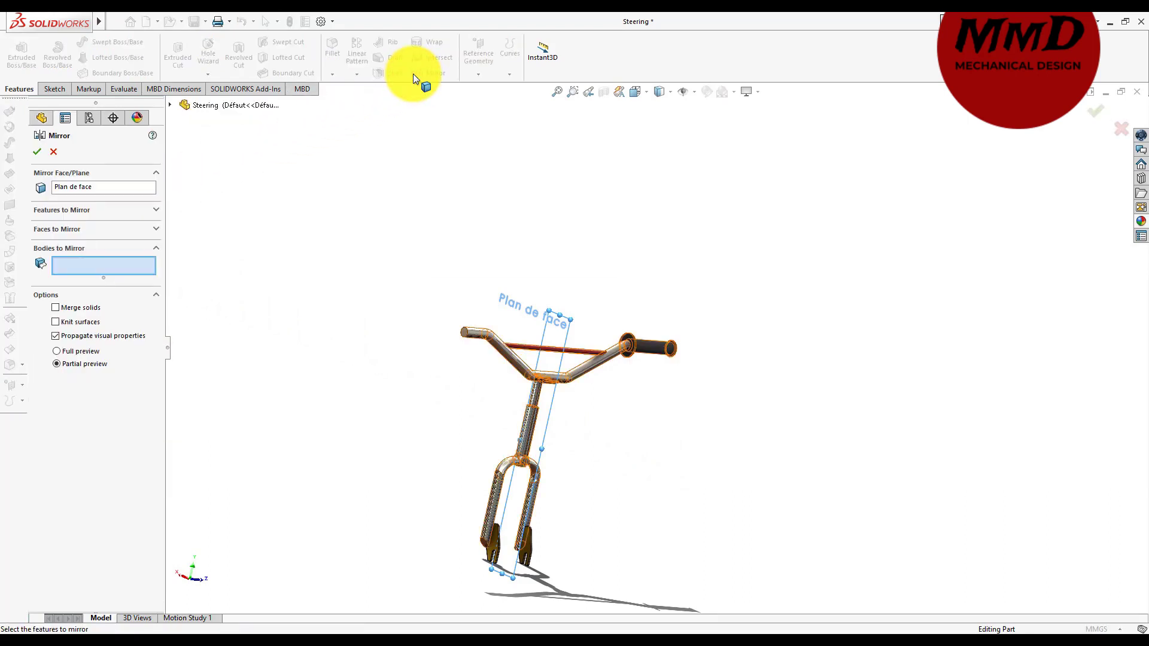
click(110, 210)
- Try mirroring the grip flange feature, then the grip's surface and end faces instead
key(shift+z)
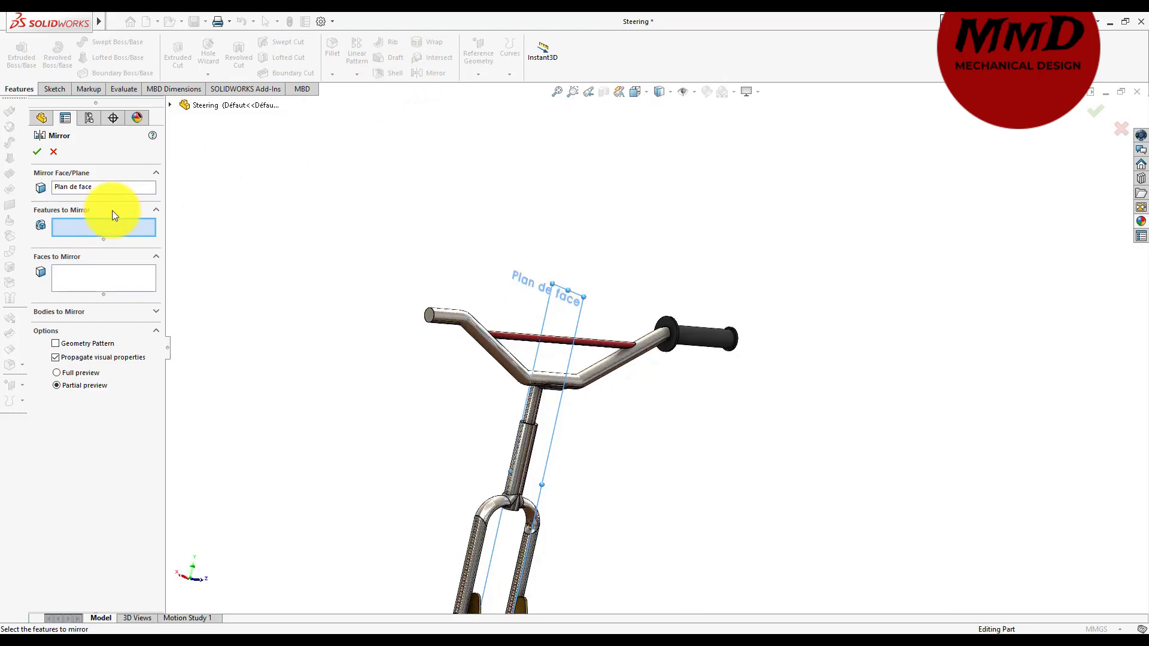
click(702, 332)
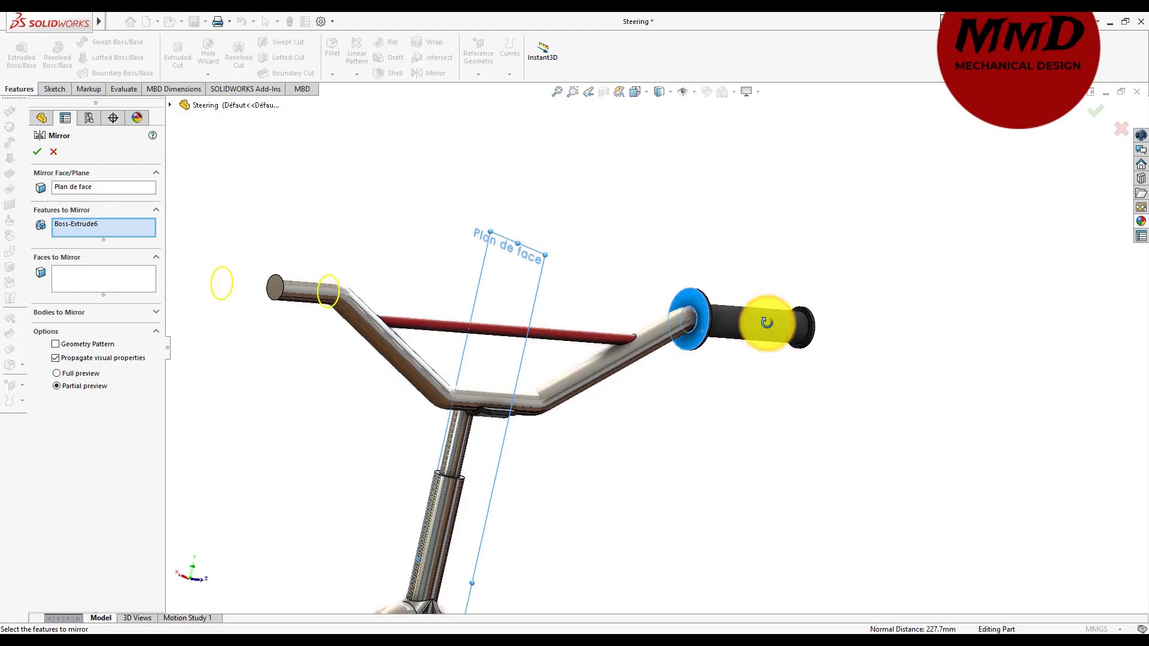
key(ctrl+3)
right_click(69, 220)
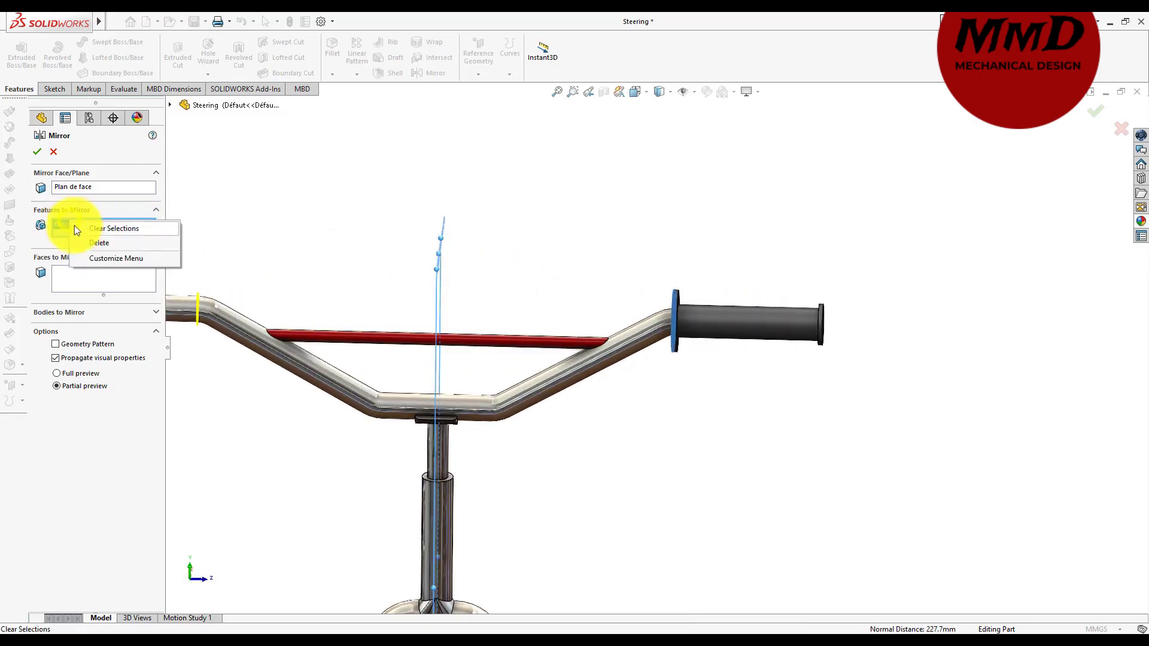
click(92, 245)
click(85, 274)
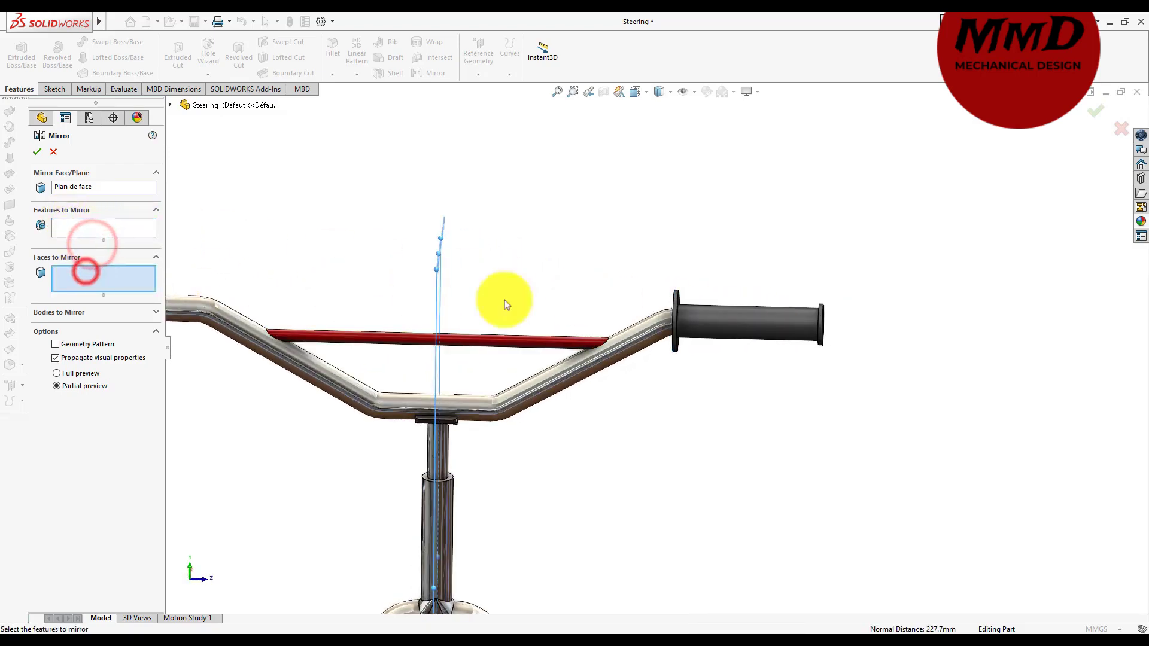
click(756, 318)
scroll(772, 326, down, 1)
middle_drag(766, 324, 803, 329)
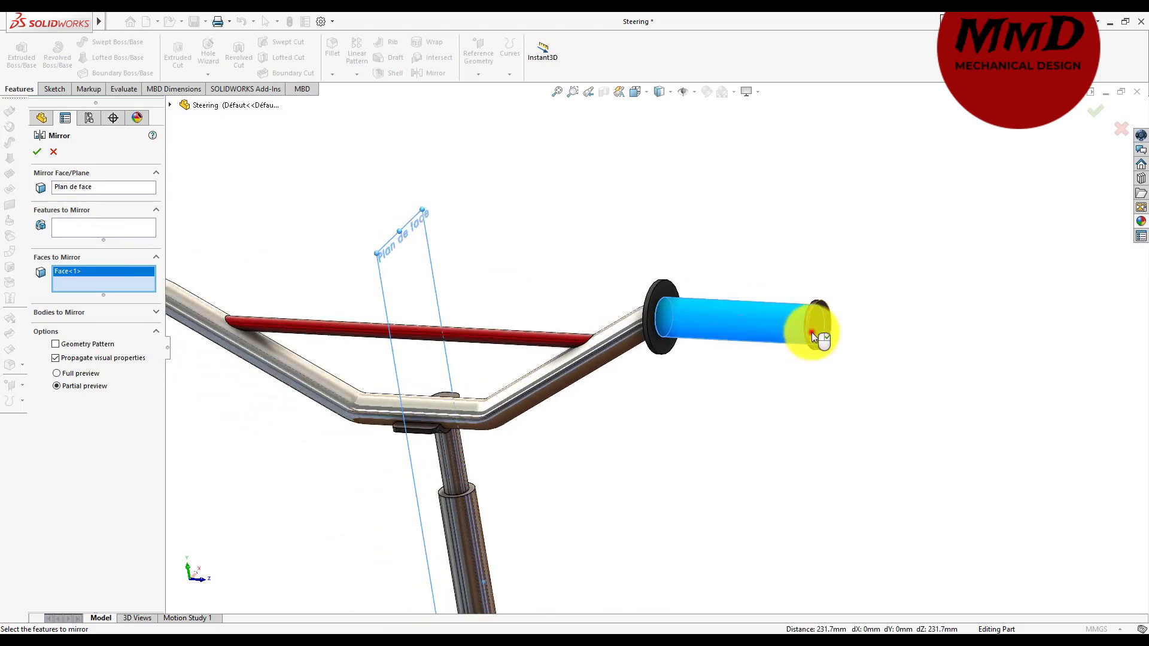
click(814, 331)
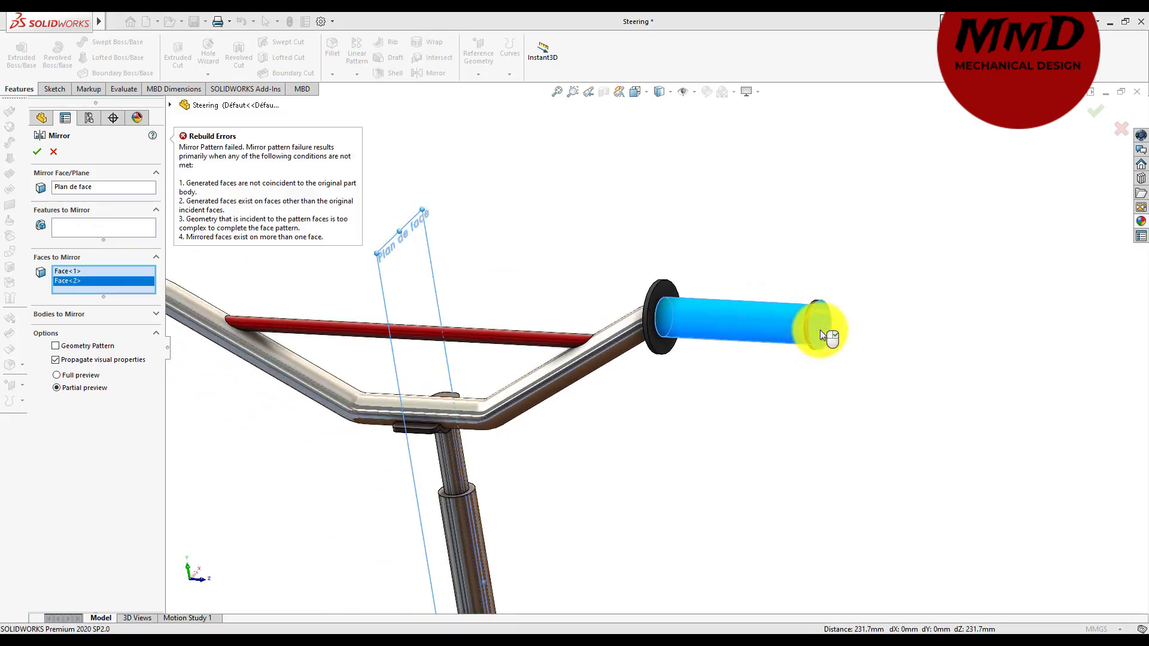
- Clear the faces and choose Boss-Extrude7 and Boss-Extrude6 as features to mirror
right_click(79, 279)
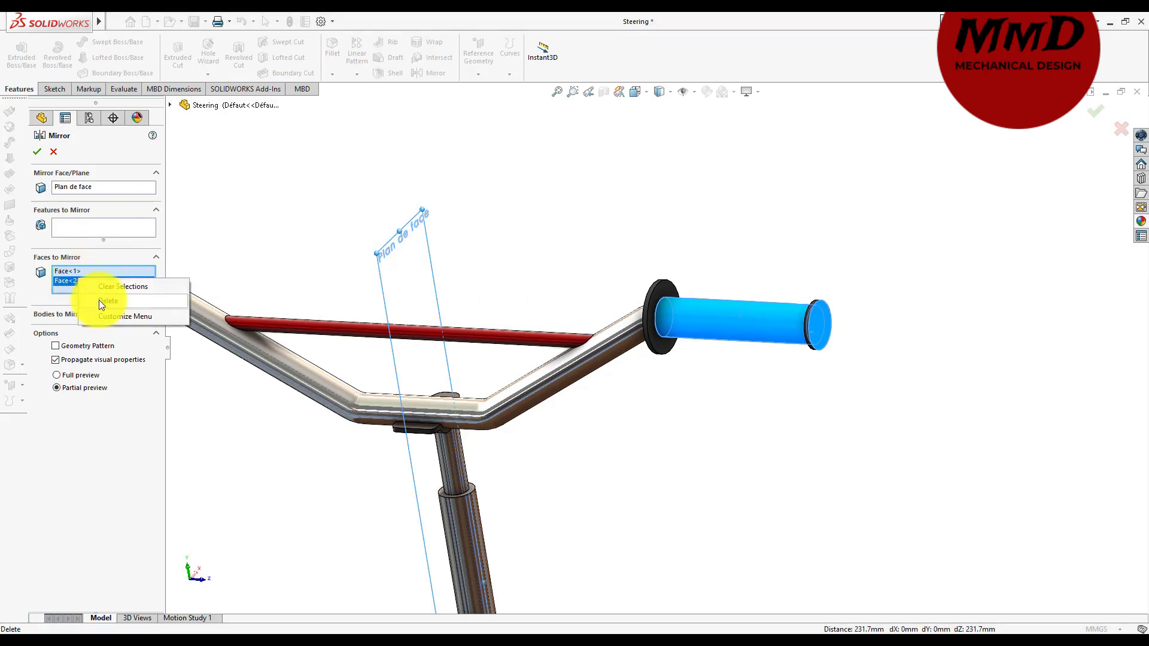
click(98, 300)
click(86, 228)
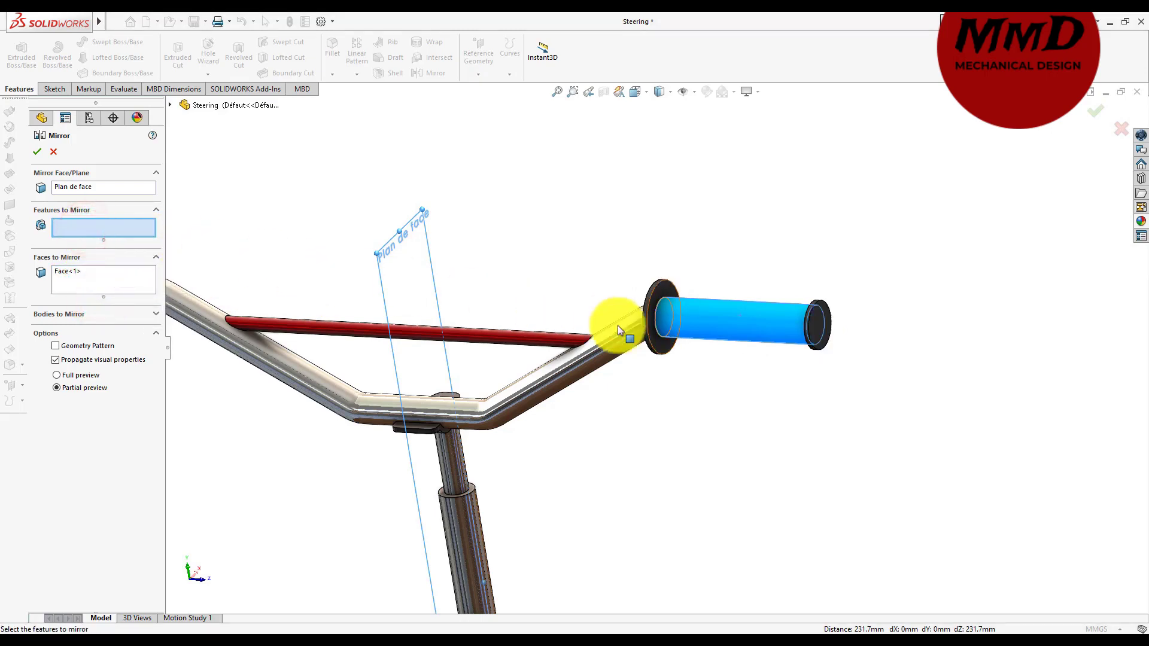
click(649, 331)
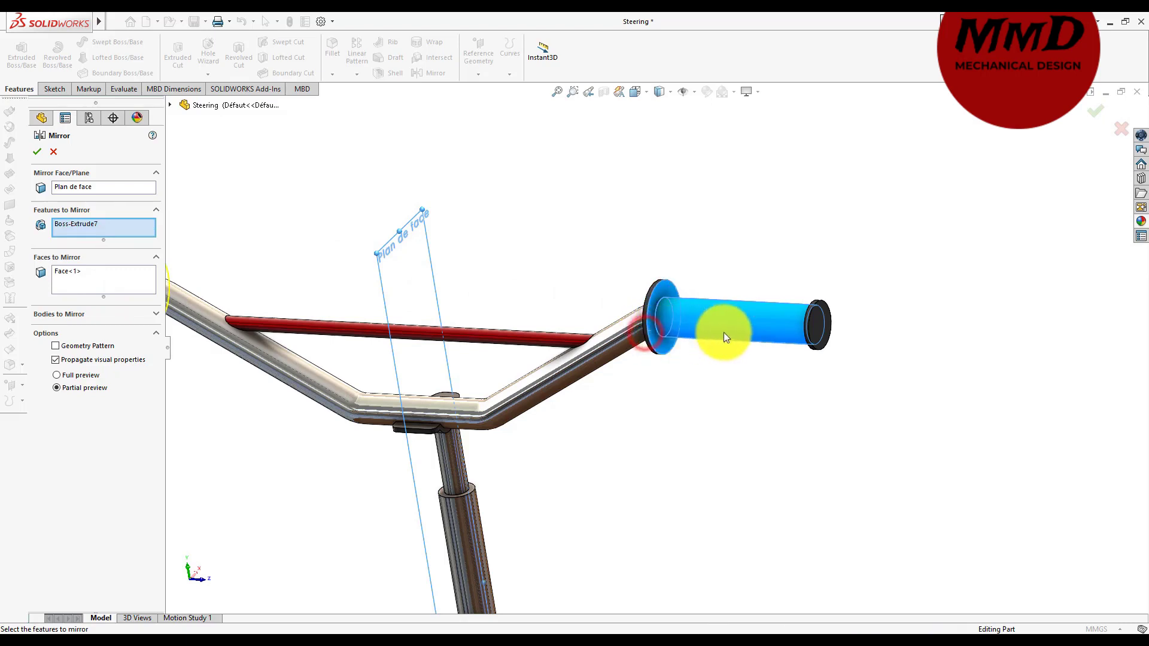
click(816, 331)
scroll(816, 332, up, 4)
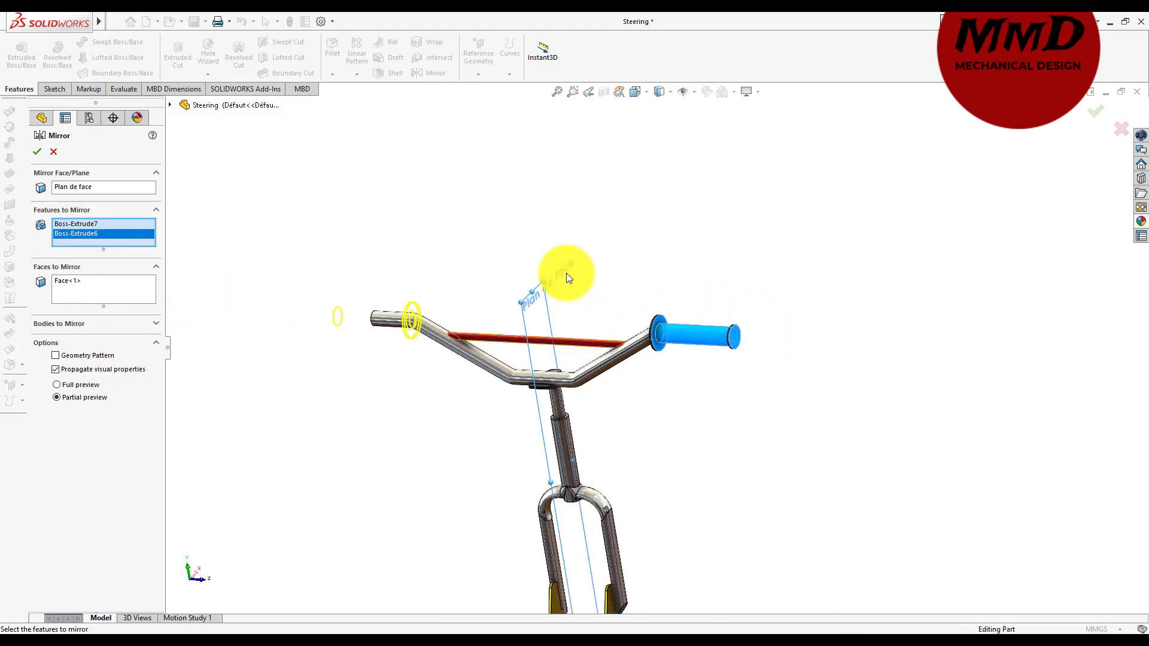
- Create Mirror5, then edit it to also mirror the end cap Boss-Extrude8
click(37, 152)
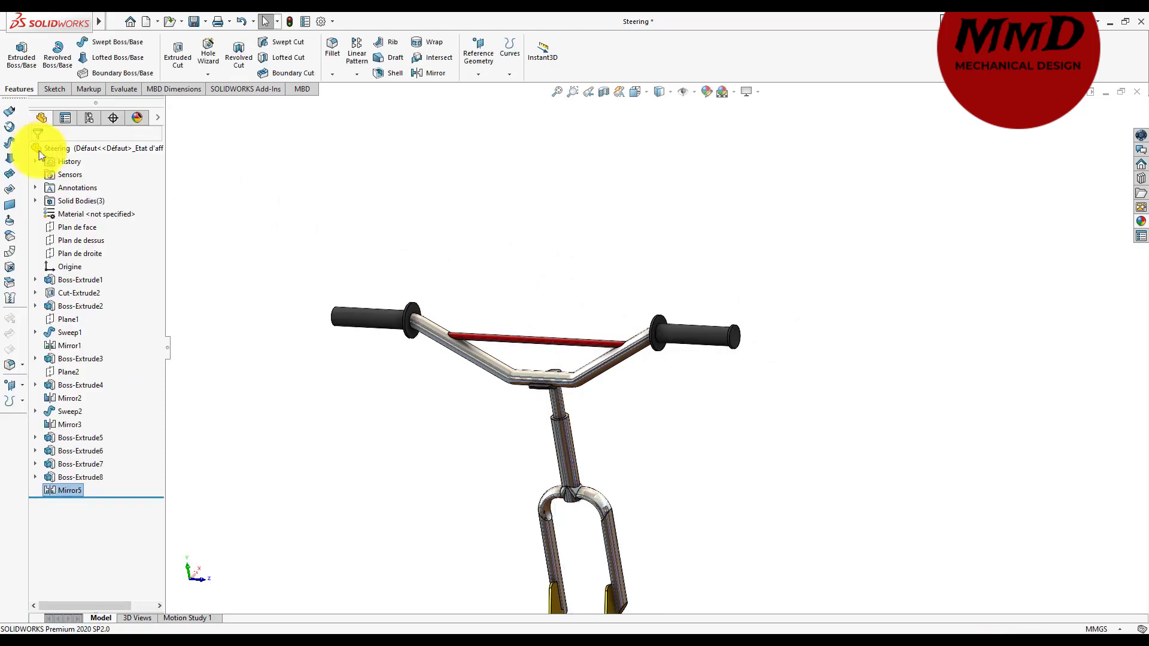
middle_drag(315, 281, 482, 359)
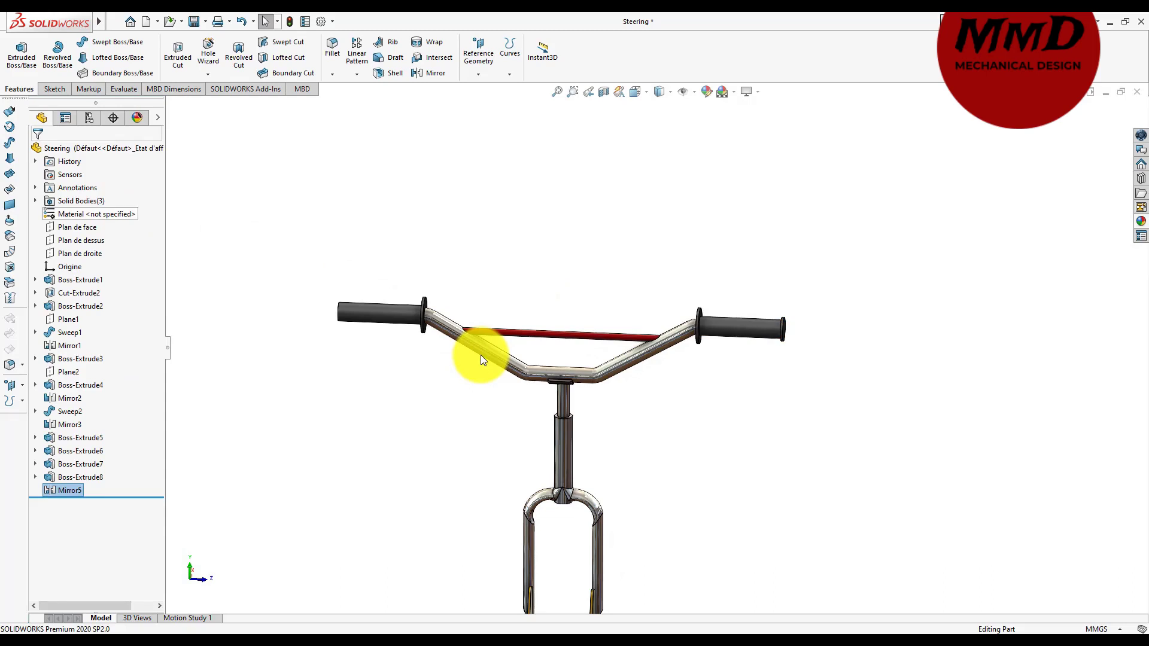
right_click(64, 491)
click(72, 375)
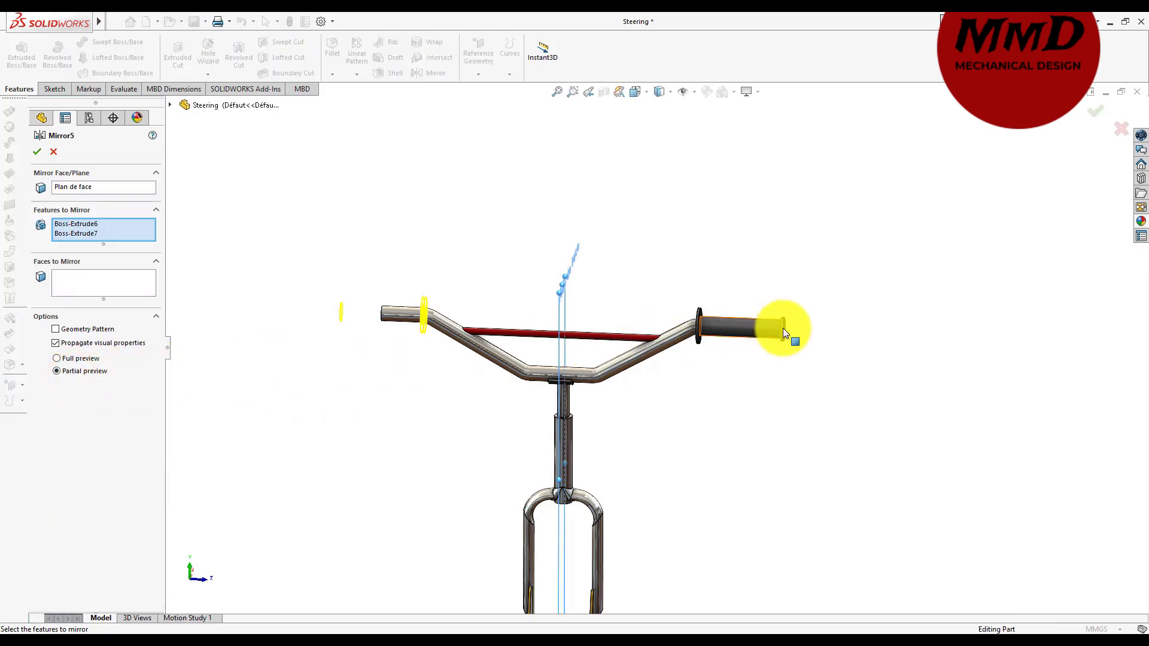
scroll(783, 333, down, 3)
scroll(783, 333, down, 3)
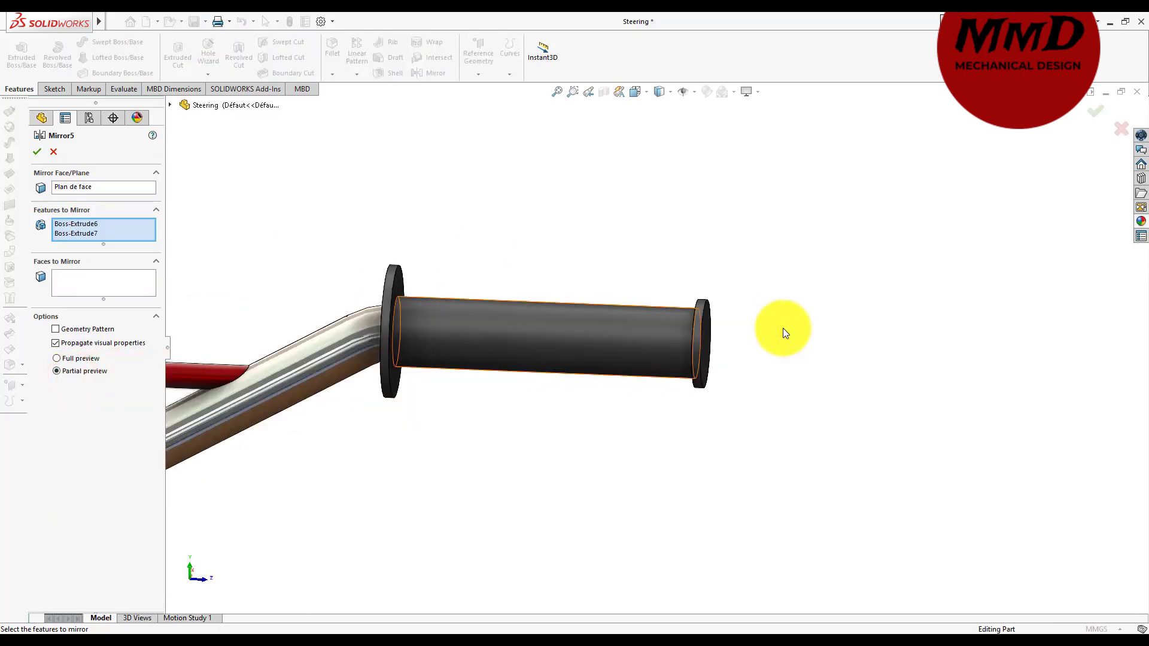
click(701, 347)
scroll(698, 345, up, 5)
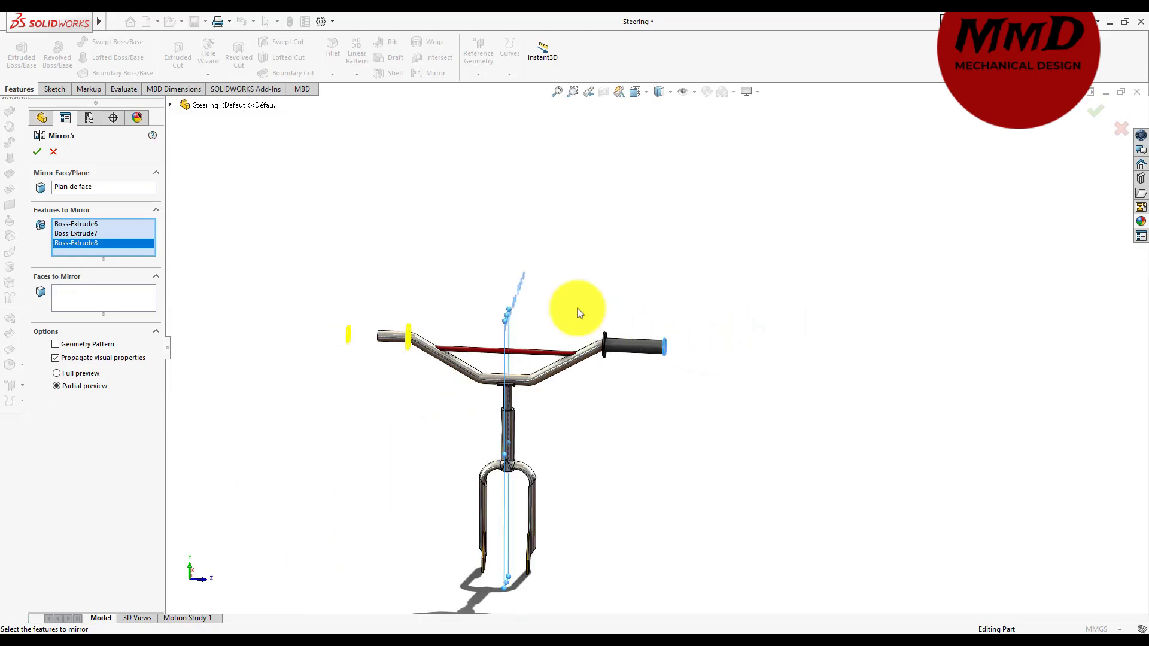
click(37, 152)
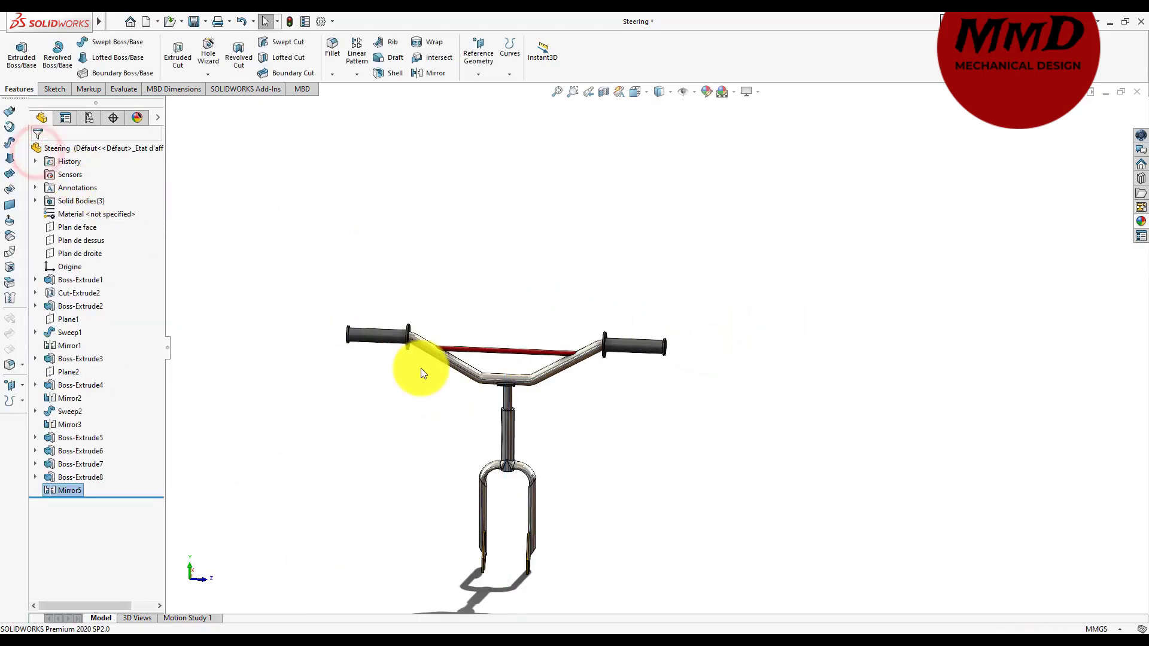
middle_drag(421, 373, 400, 375)
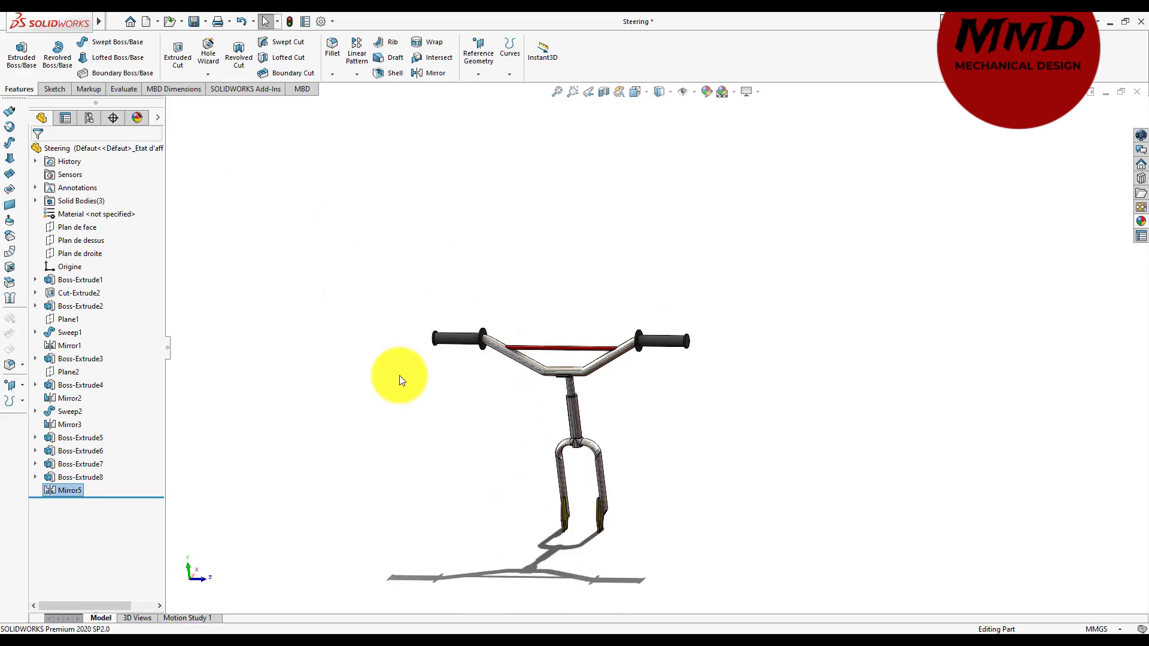
- Start a fillet with a 2 mm radius
click(332, 47)
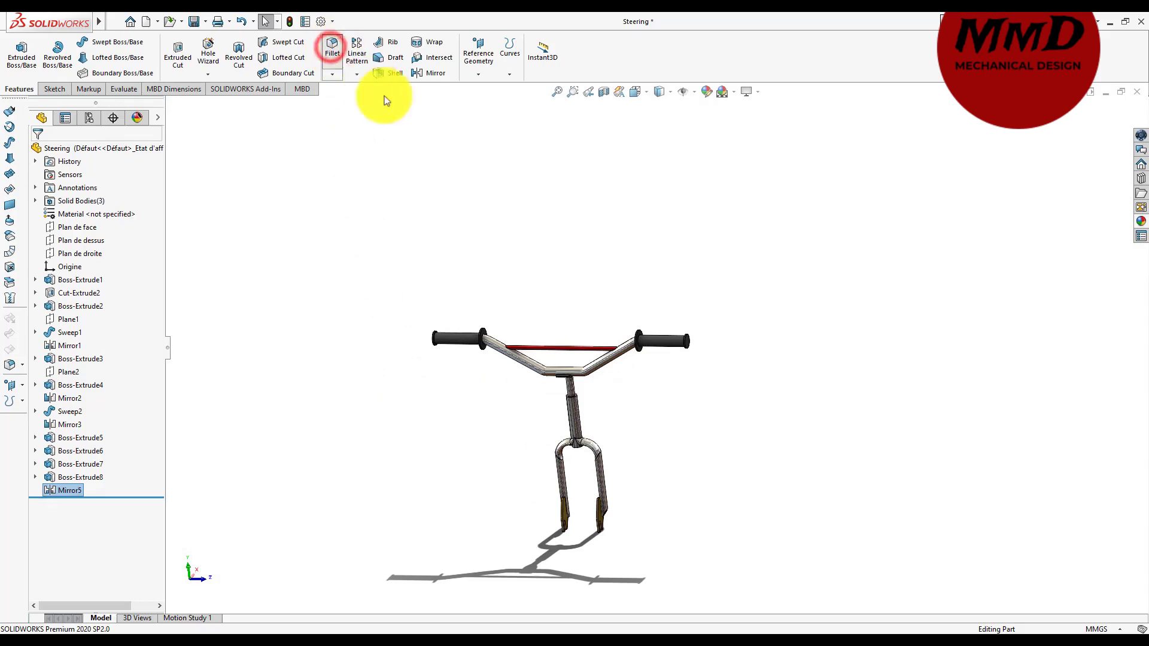
scroll(659, 346, down, 2)
scroll(659, 346, down, 3)
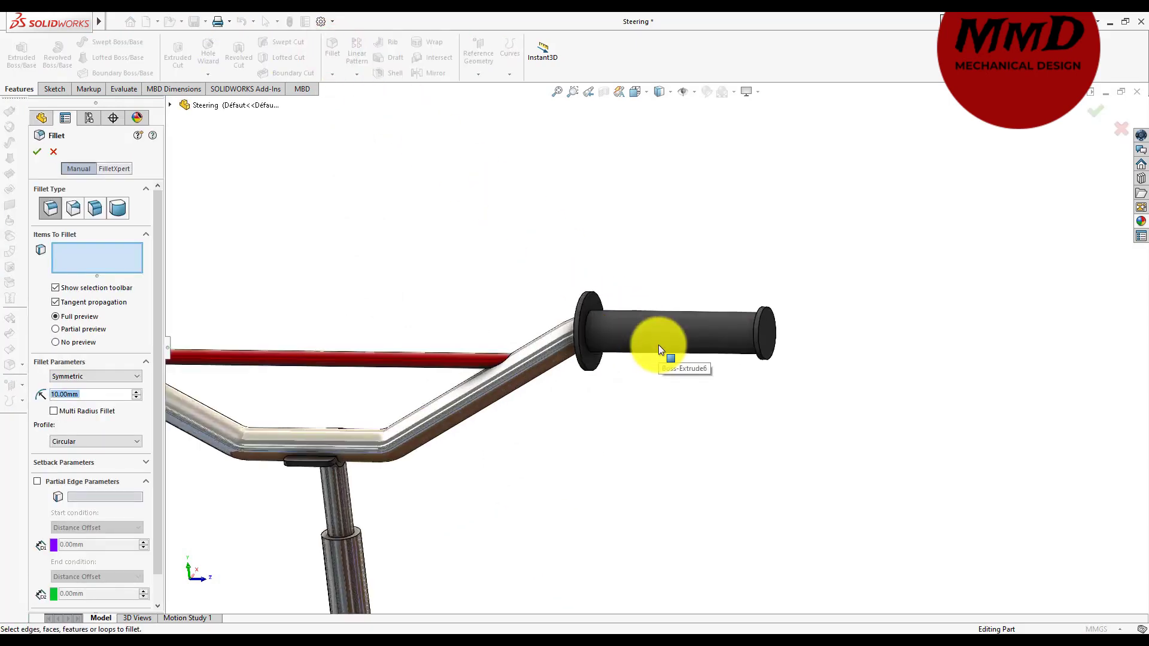
scroll(623, 348, down, 3)
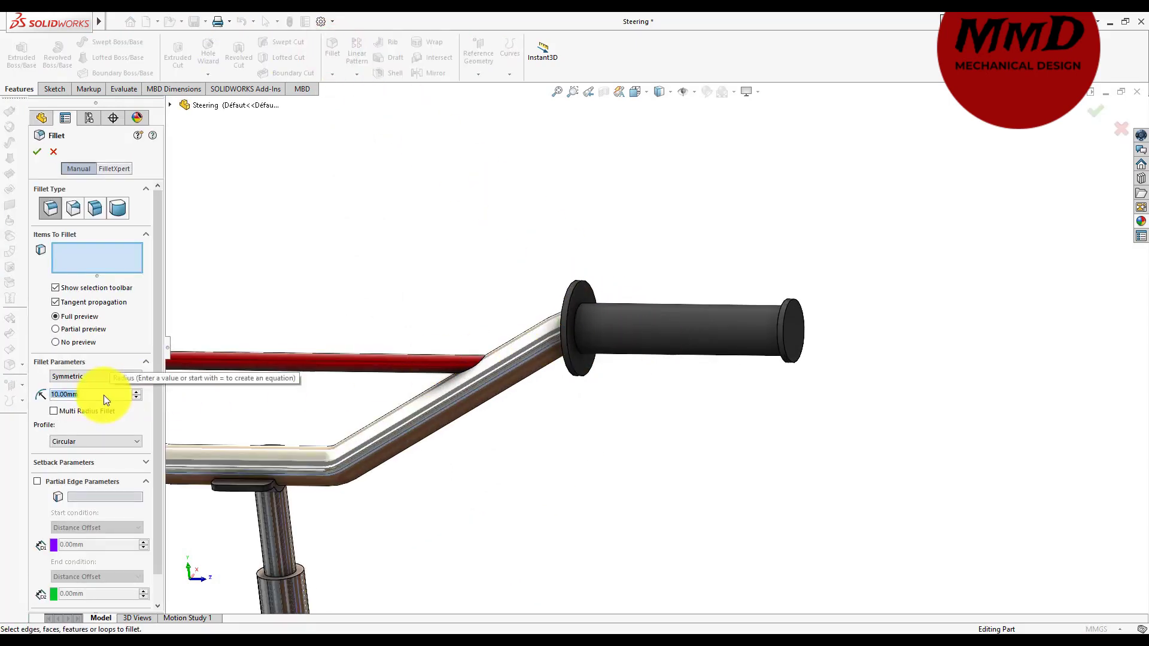
text(2)
key(Return)
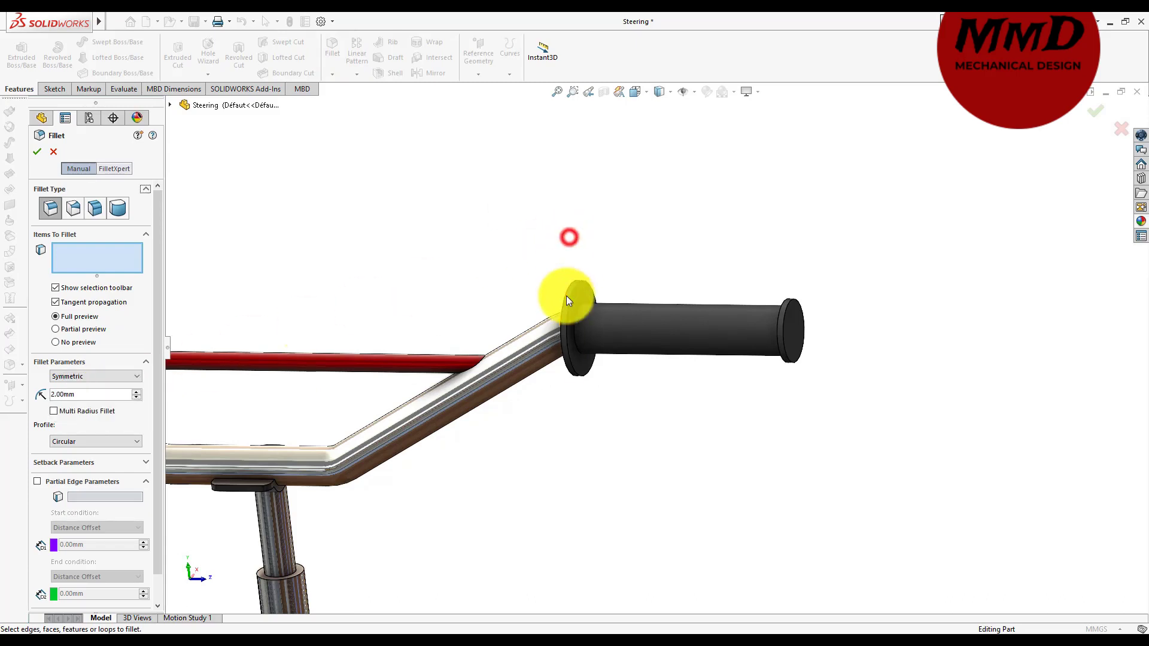
scroll(566, 296, down, 3)
scroll(581, 305, down, 2)
scroll(648, 358, up, 1)
- Select the flange and end-cap faces on both grips and create Fillet1
click(648, 358)
scroll(648, 358, up, 3)
scroll(647, 358, down, 2)
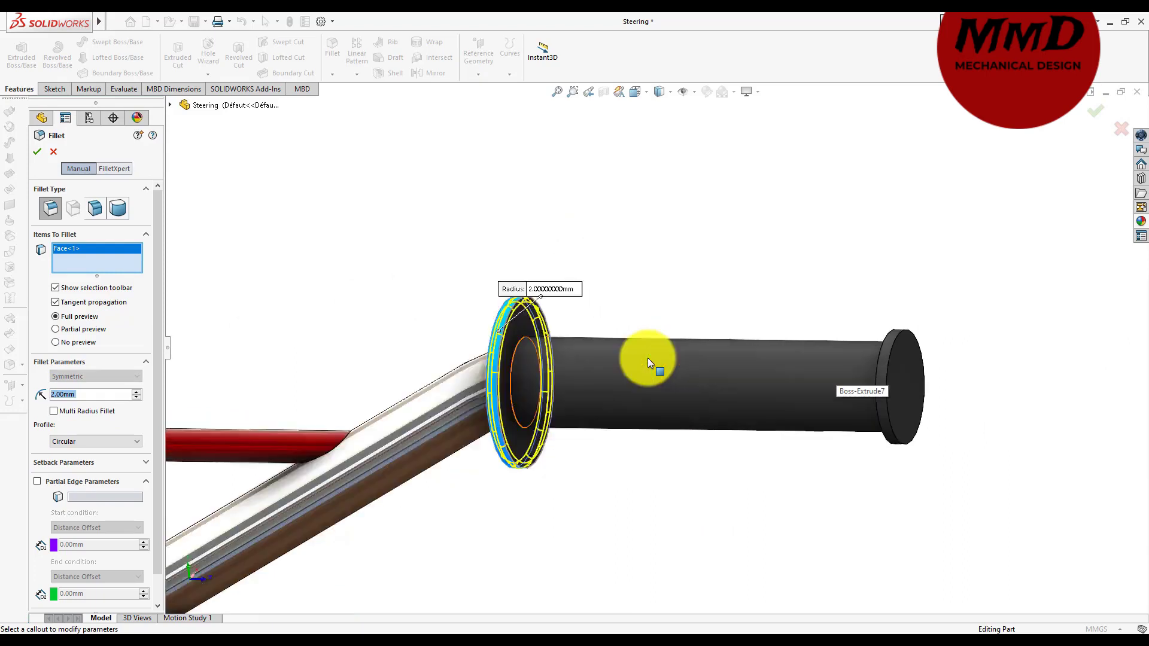
scroll(658, 359, down, 3)
click(764, 363)
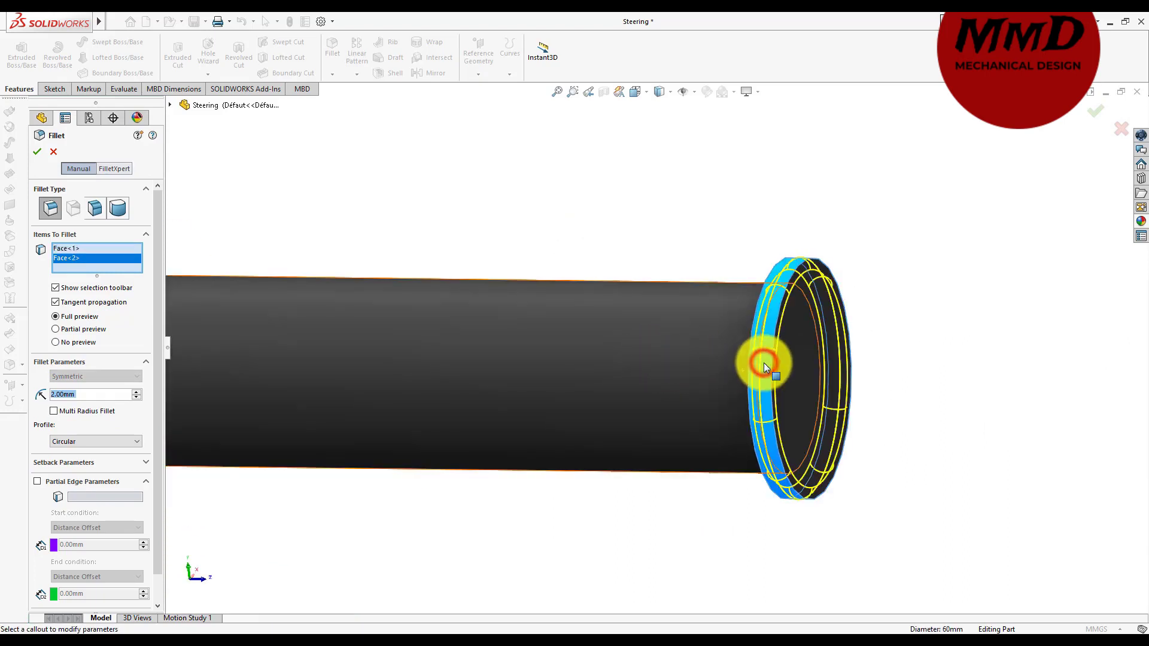
scroll(763, 363, up, 2)
scroll(764, 363, up, 2)
scroll(764, 363, up, 1)
scroll(764, 362, down, 1)
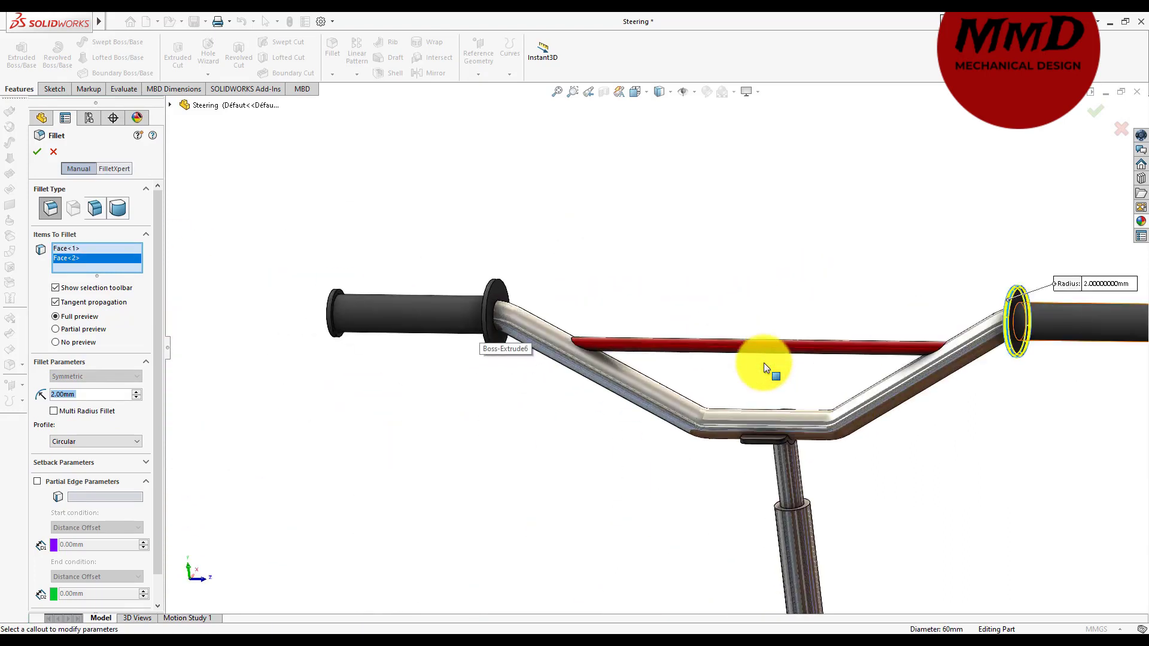
scroll(731, 359, down, 3)
click(535, 305)
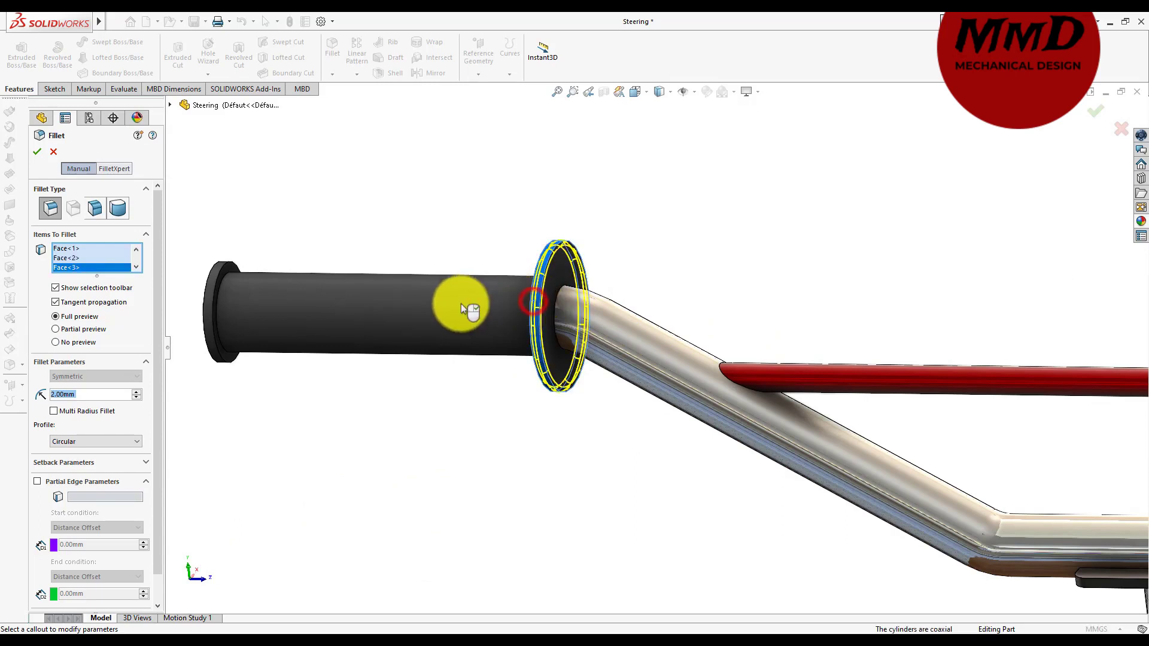
click(206, 311)
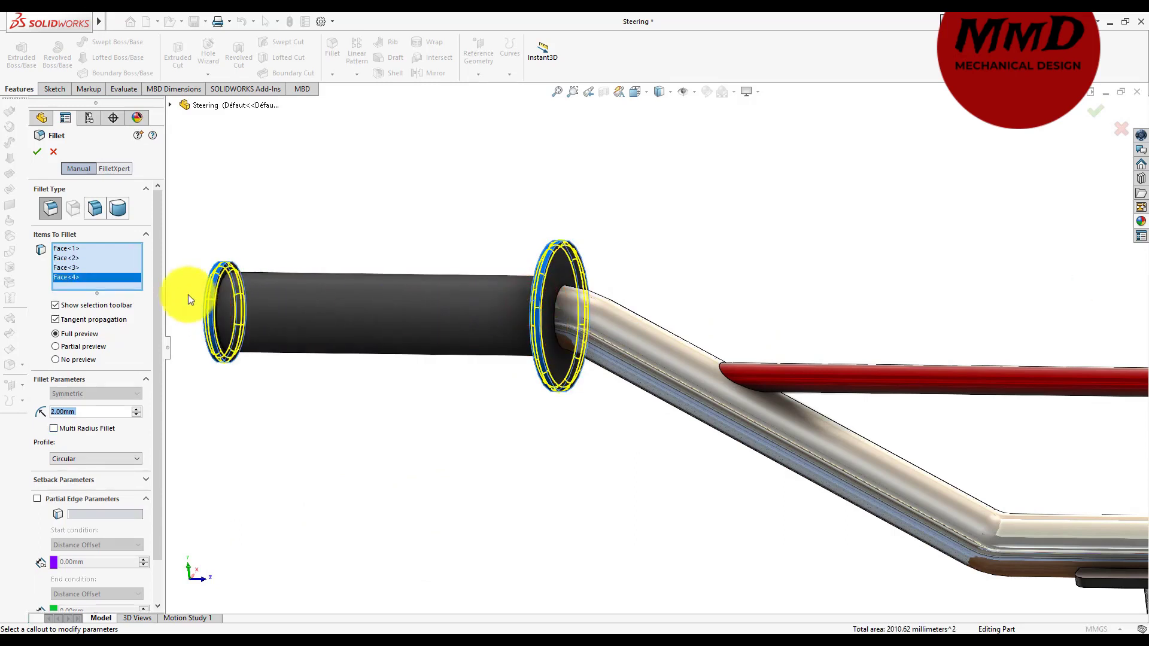
click(34, 155)
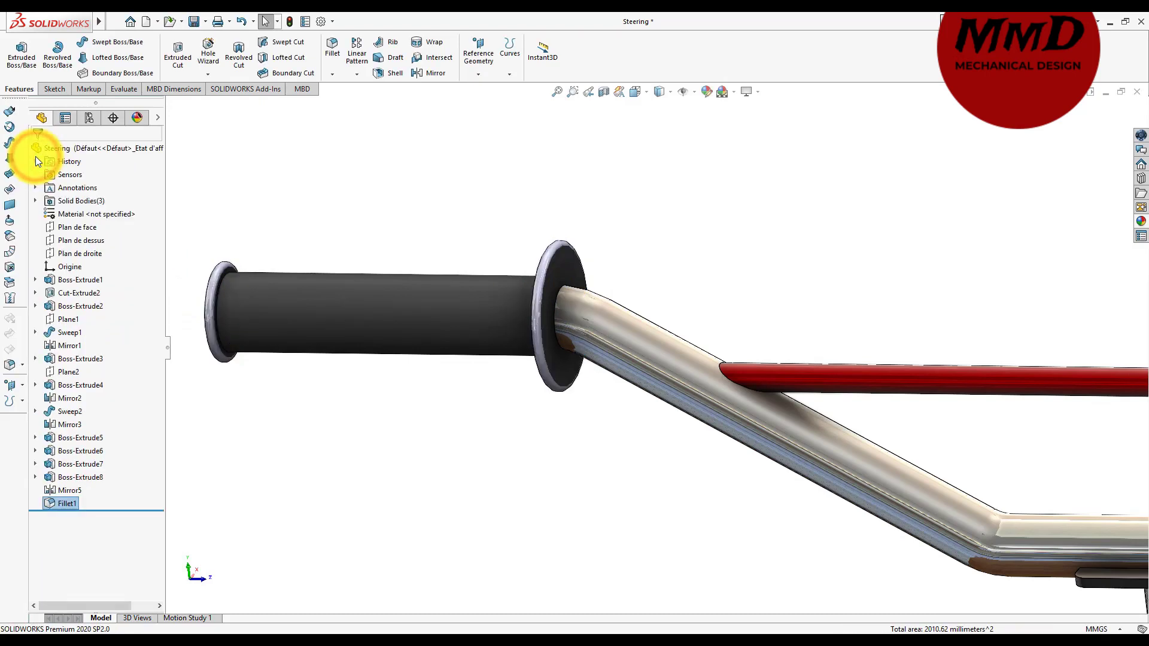
- Start a 10 mm fillet on the grip-flange edge and the left grip's outer end edge
key(f)
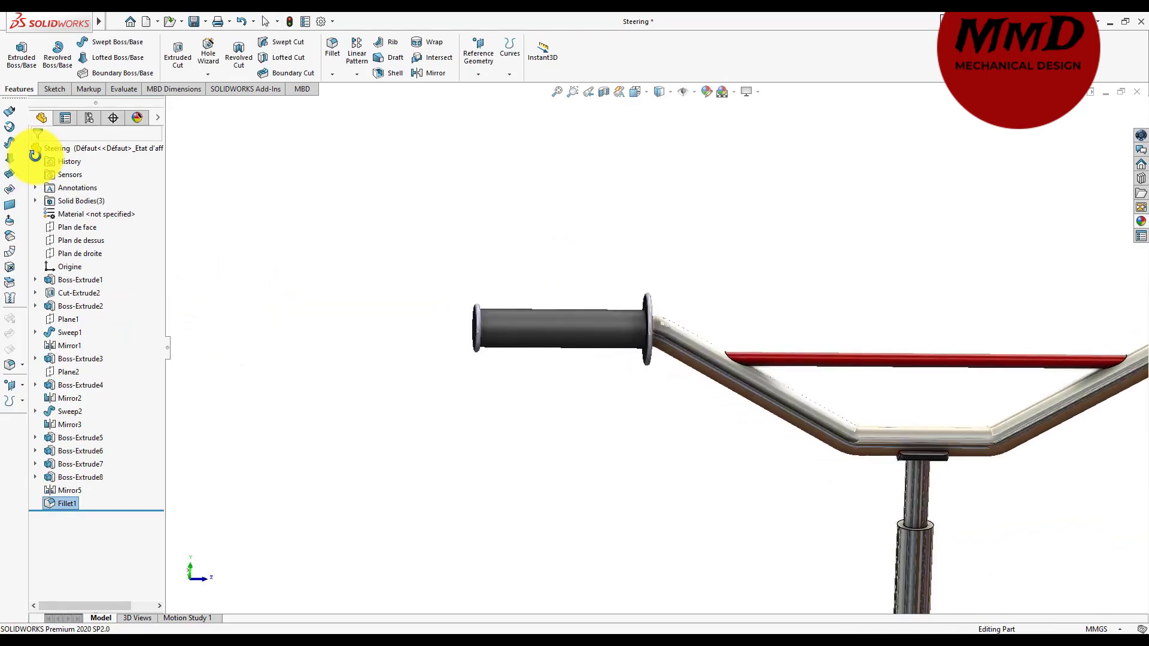
click(336, 57)
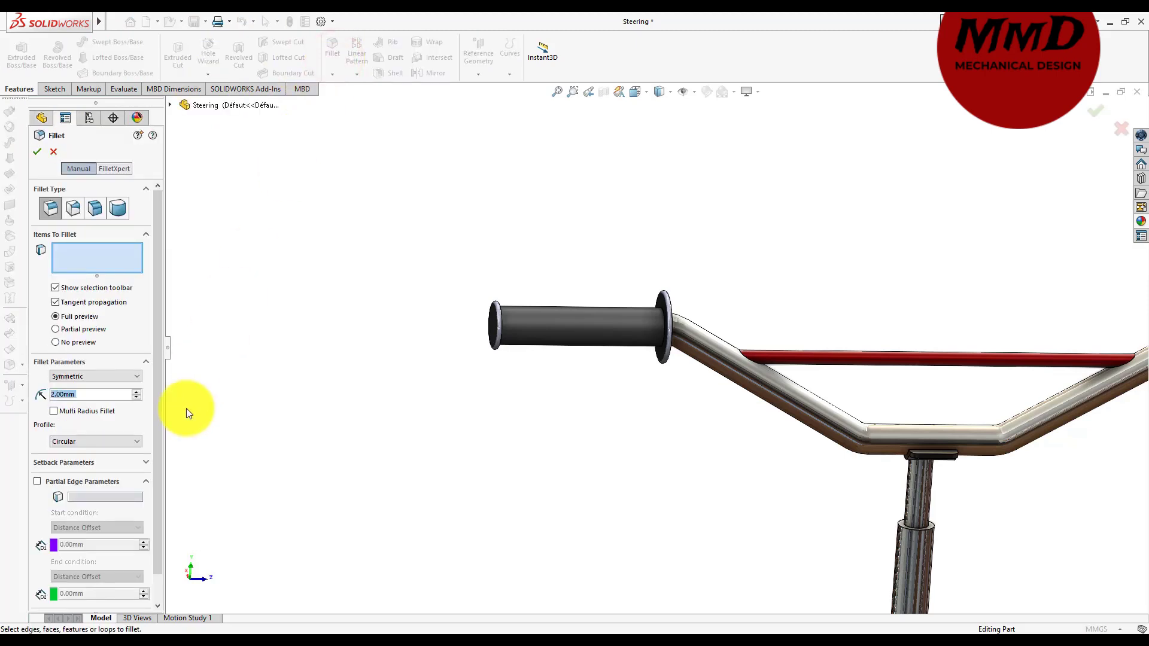
text(10)
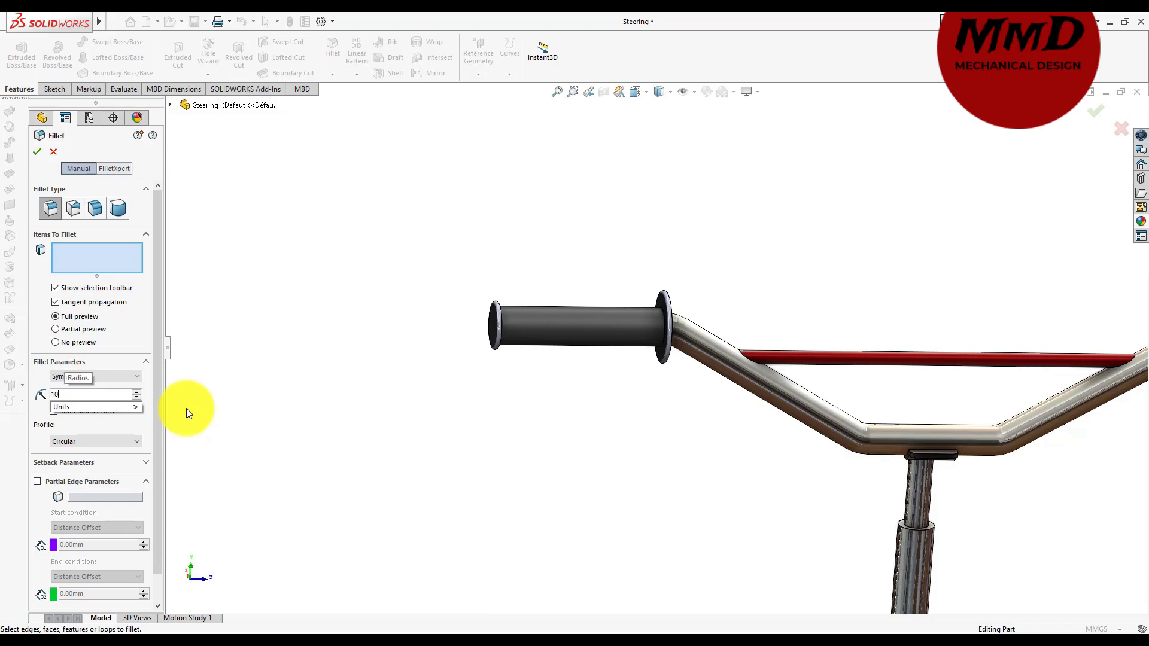
click(372, 402)
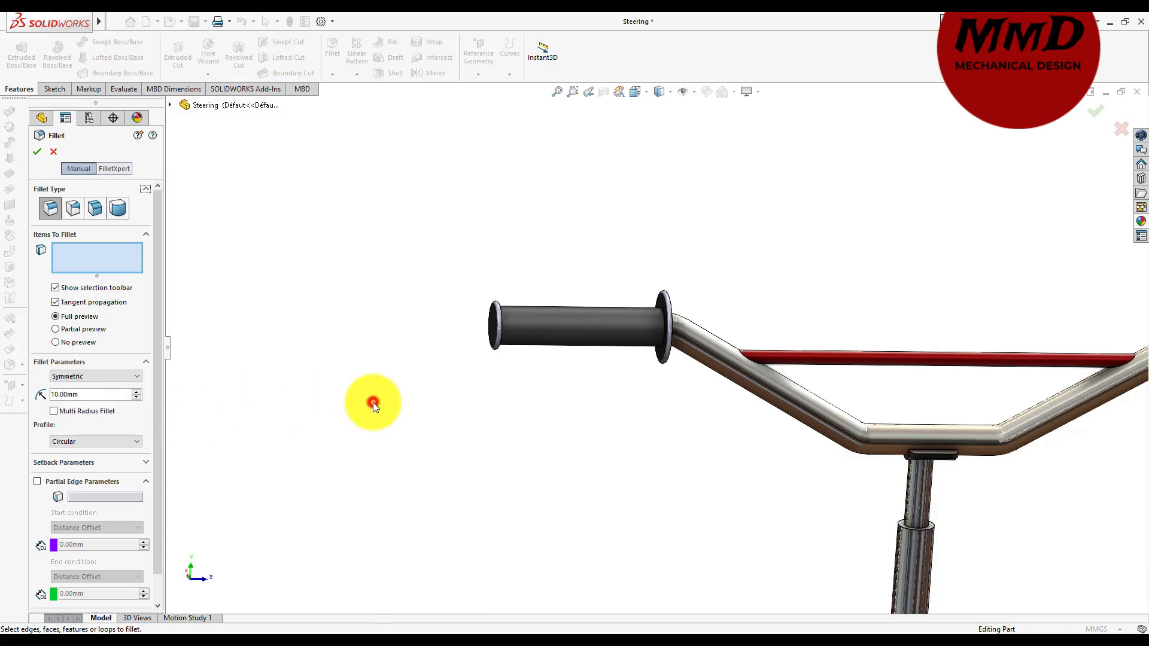
click(664, 322)
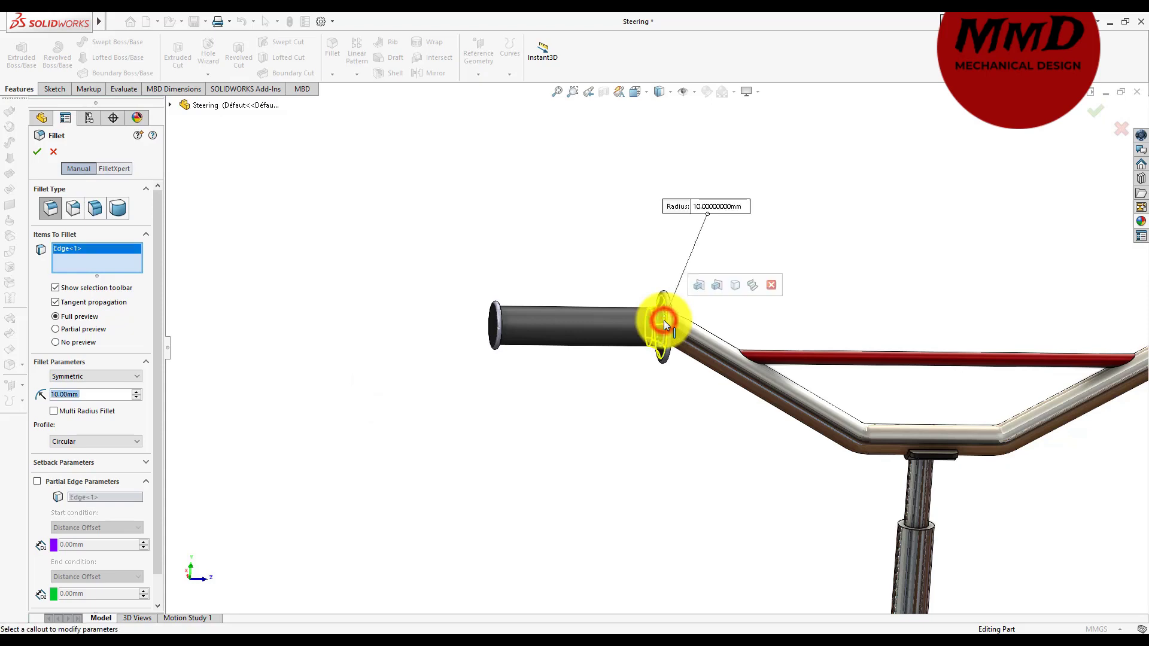
scroll(663, 322, down, 2)
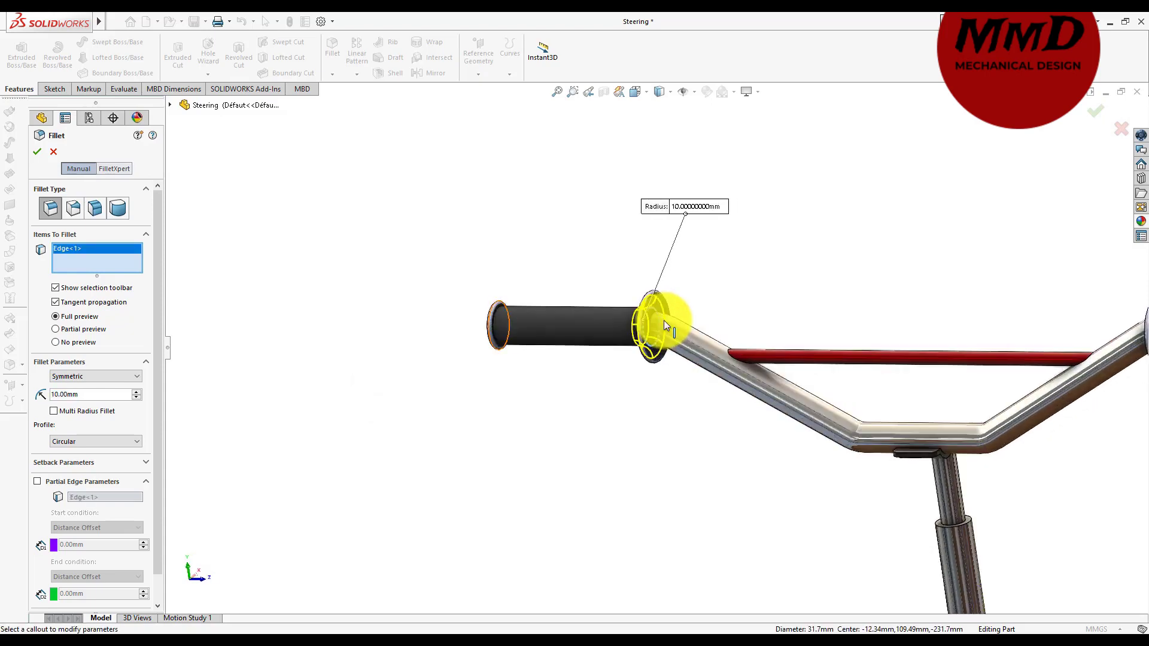
scroll(664, 321, down, 3)
scroll(658, 323, down, 2)
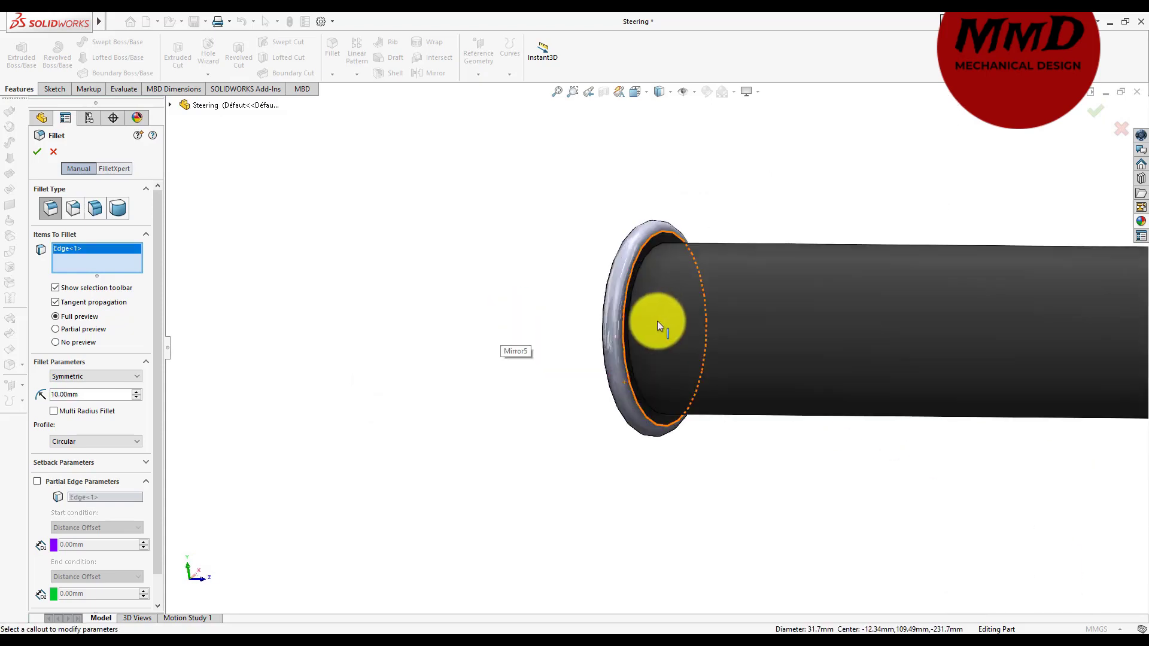
click(627, 326)
- Add the right grip's flange-side and end edges, creating Fillet2
scroll(627, 324, up, 3)
scroll(627, 325, up, 3)
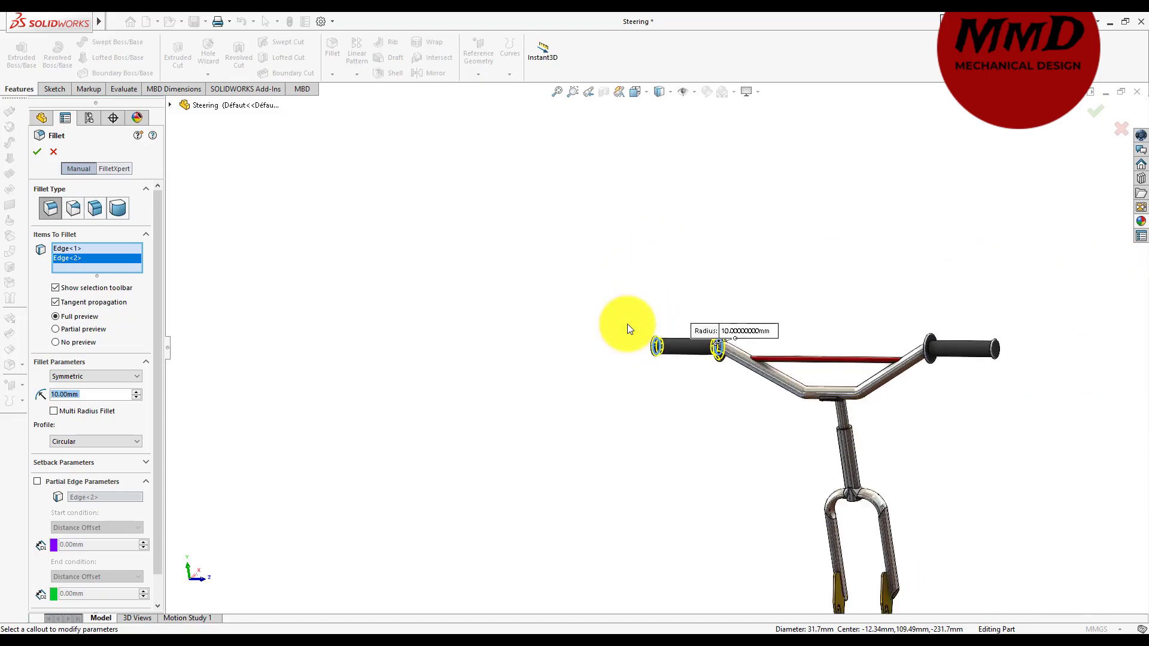
scroll(645, 322, down, 2)
scroll(671, 321, down, 3)
scroll(671, 324, down, 1)
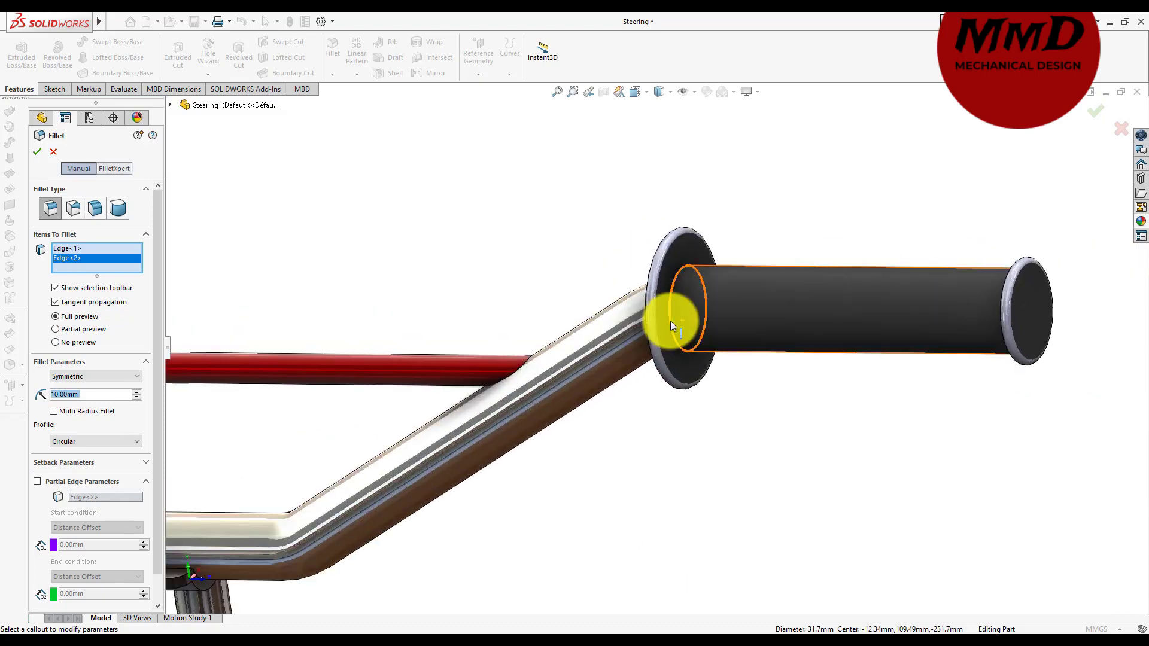
click(672, 322)
middle_drag(933, 307, 1006, 301)
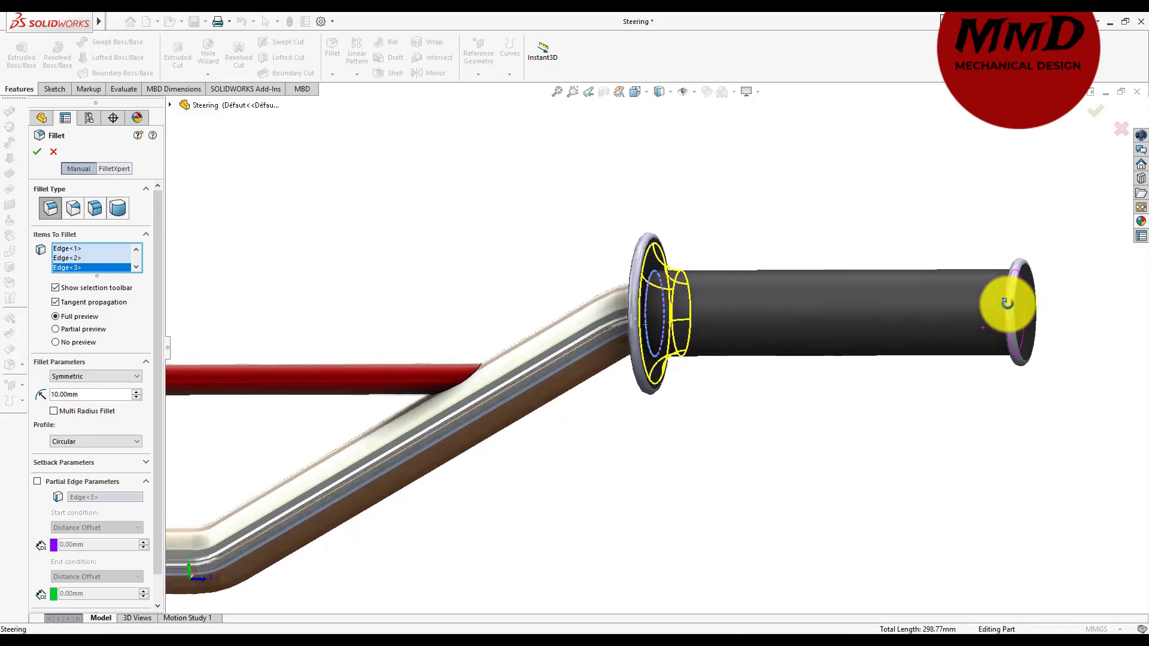
click(1009, 306)
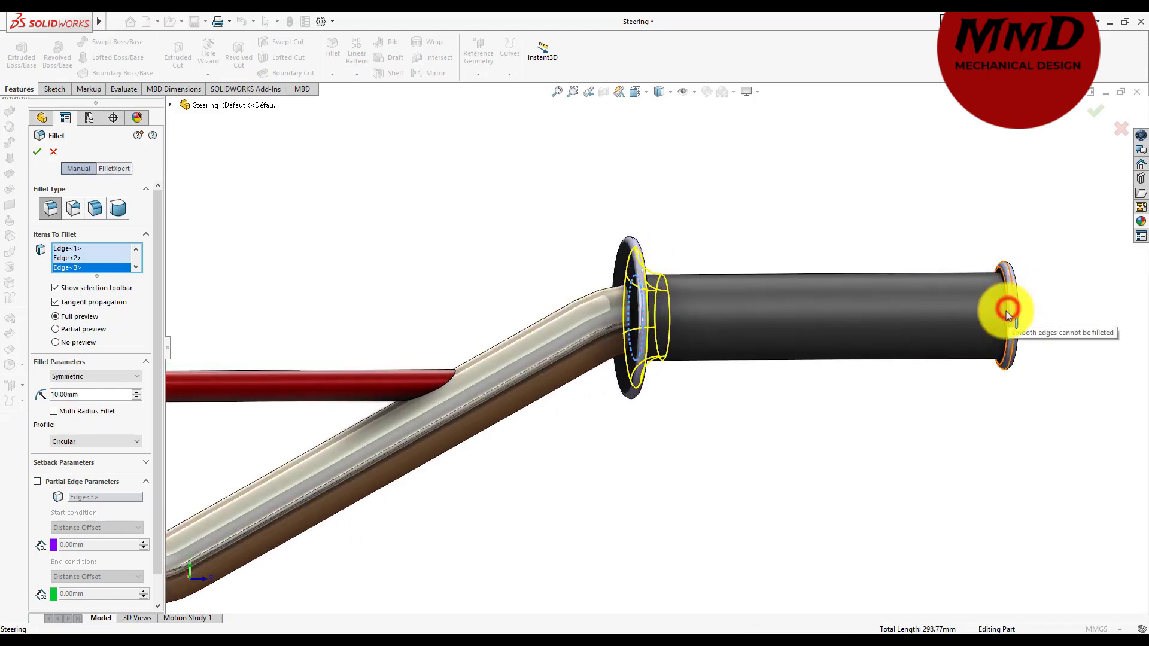
scroll(953, 372, down, 3)
middle_drag(951, 371, 911, 355)
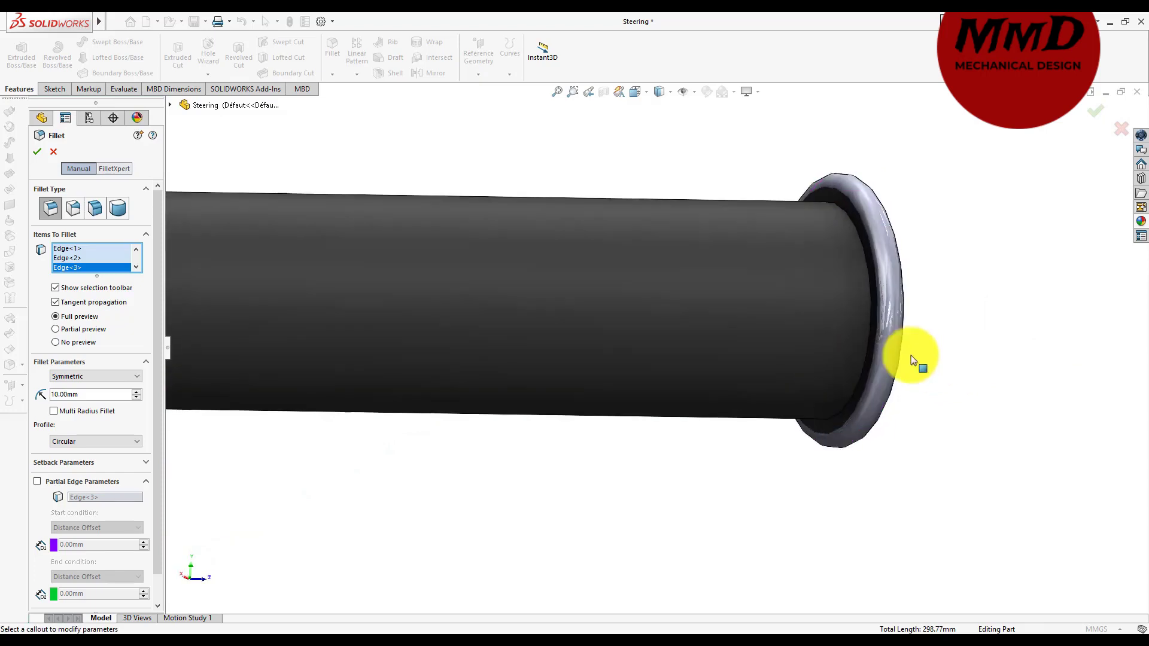
click(871, 341)
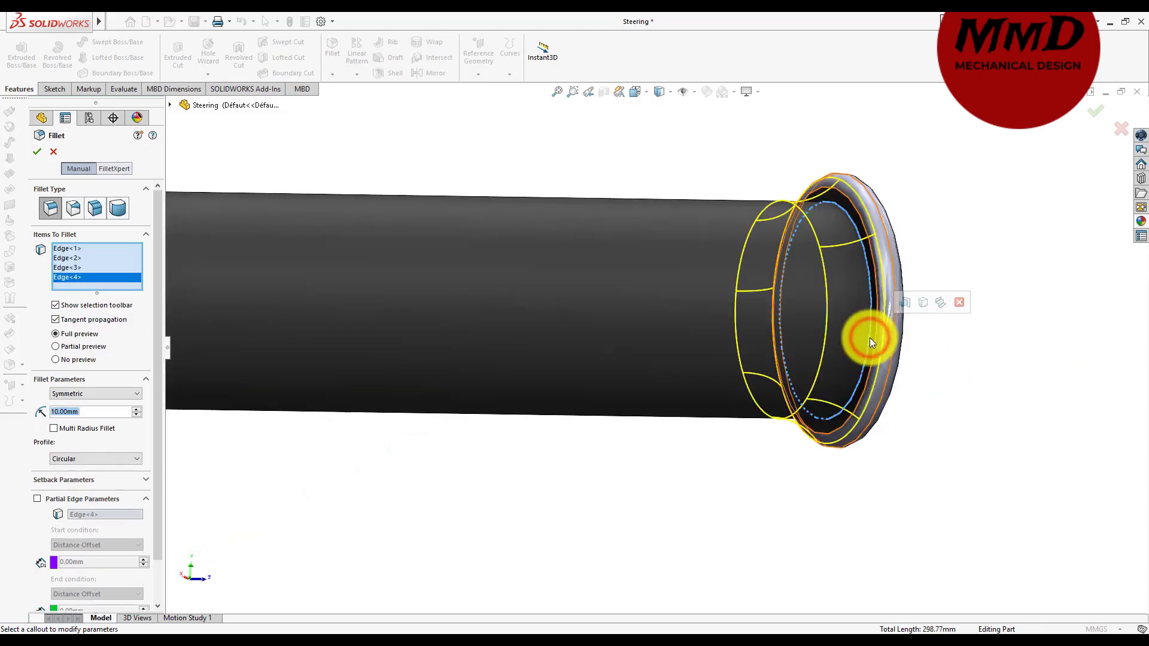
click(37, 151)
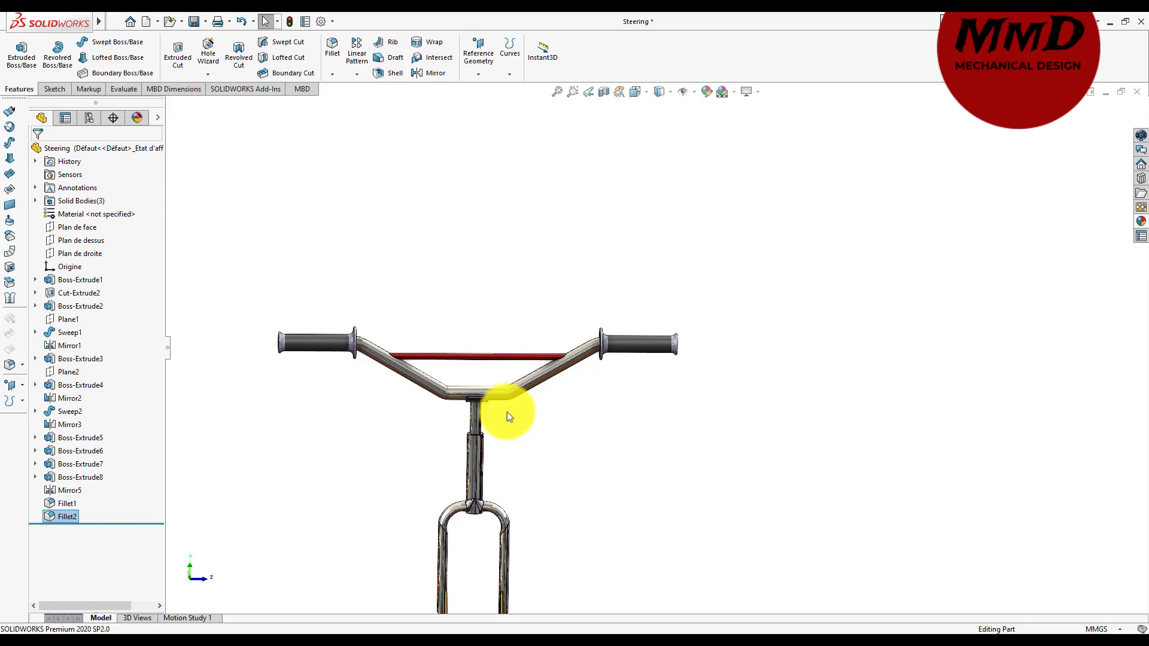
- Open the appearance editor for the Fillet1 and Fillet2 faces
click(60, 516)
ctrl+click(48, 501)
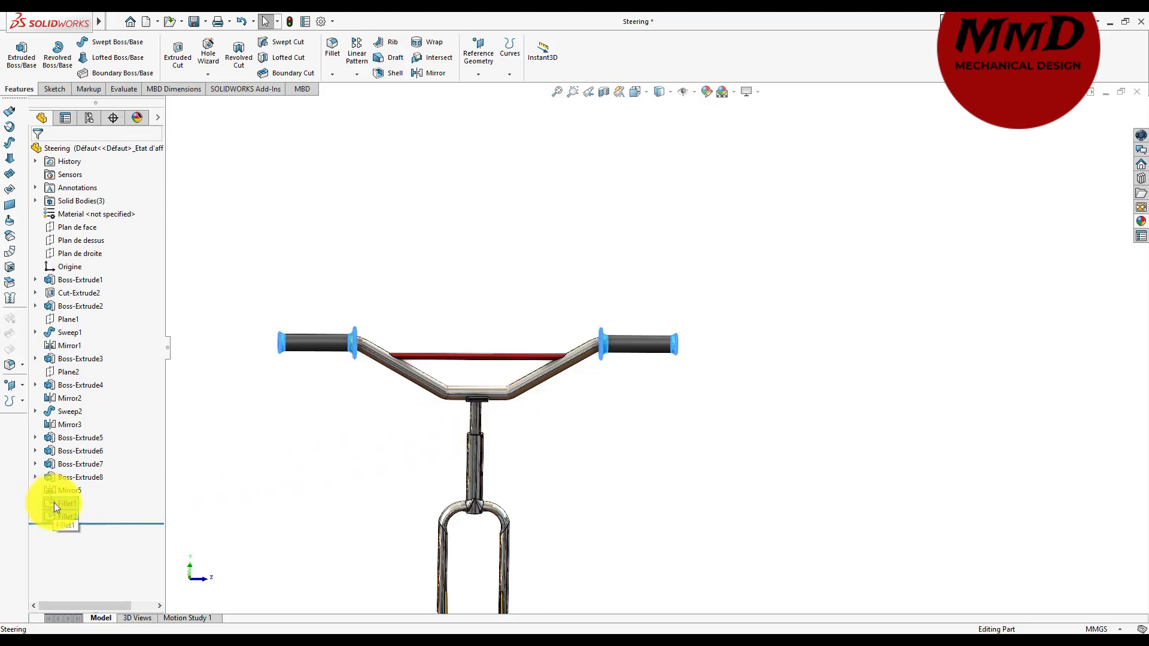
right_click(55, 503)
click(83, 419)
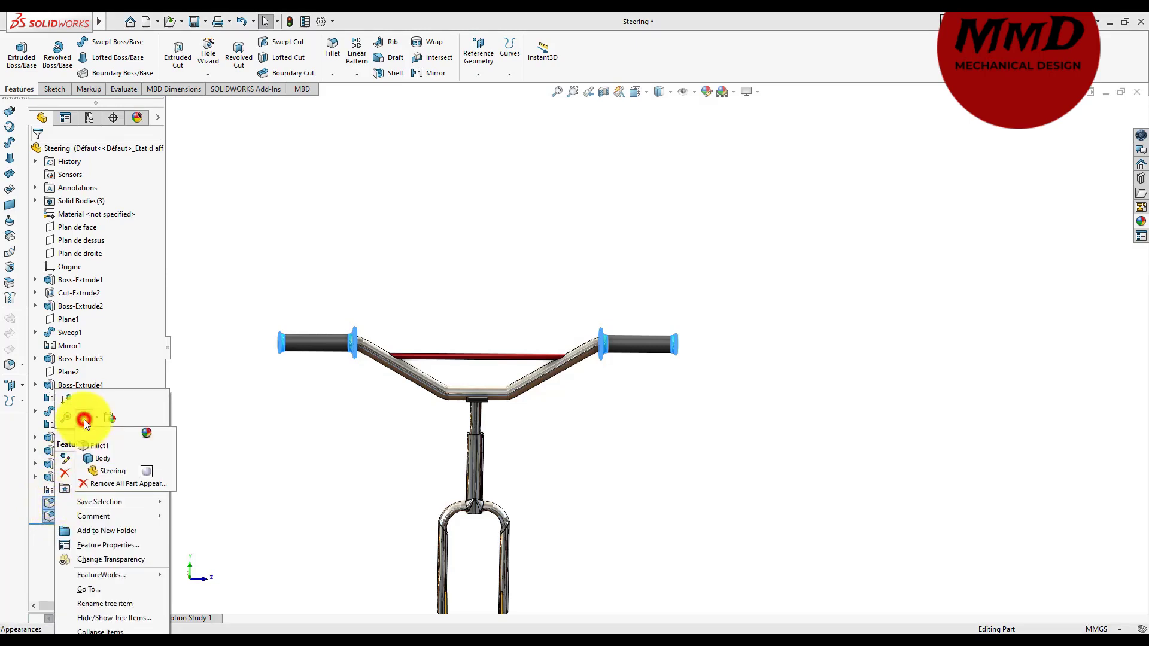
click(95, 451)
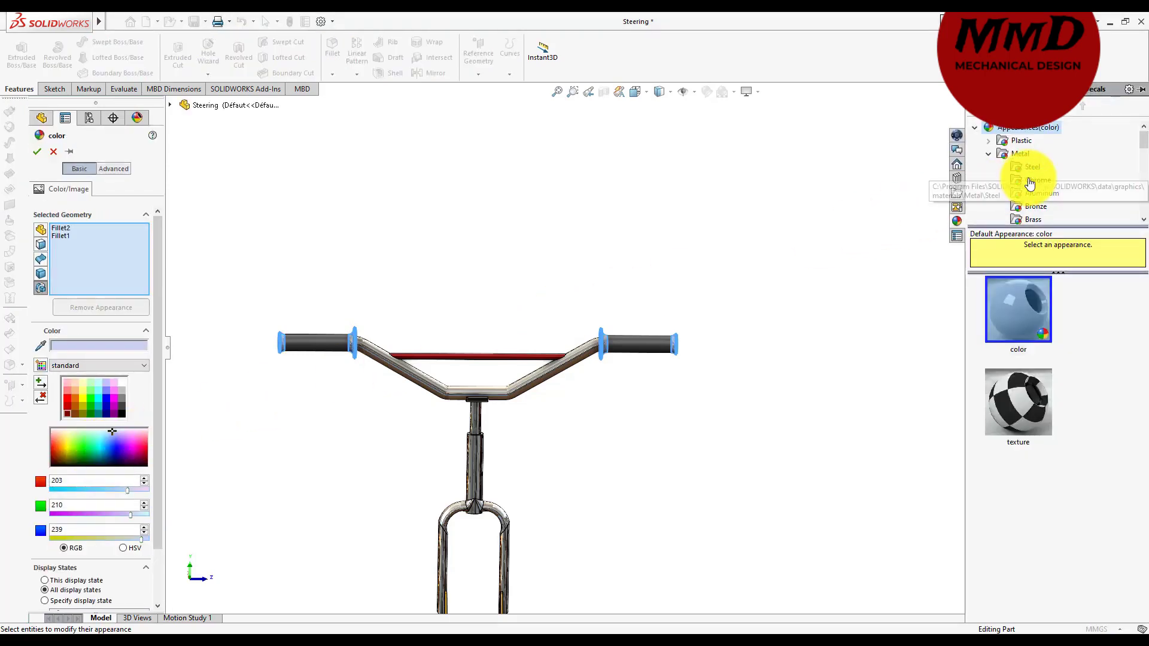
scroll(1028, 177, down, 2)
scroll(1029, 182, down, 1)
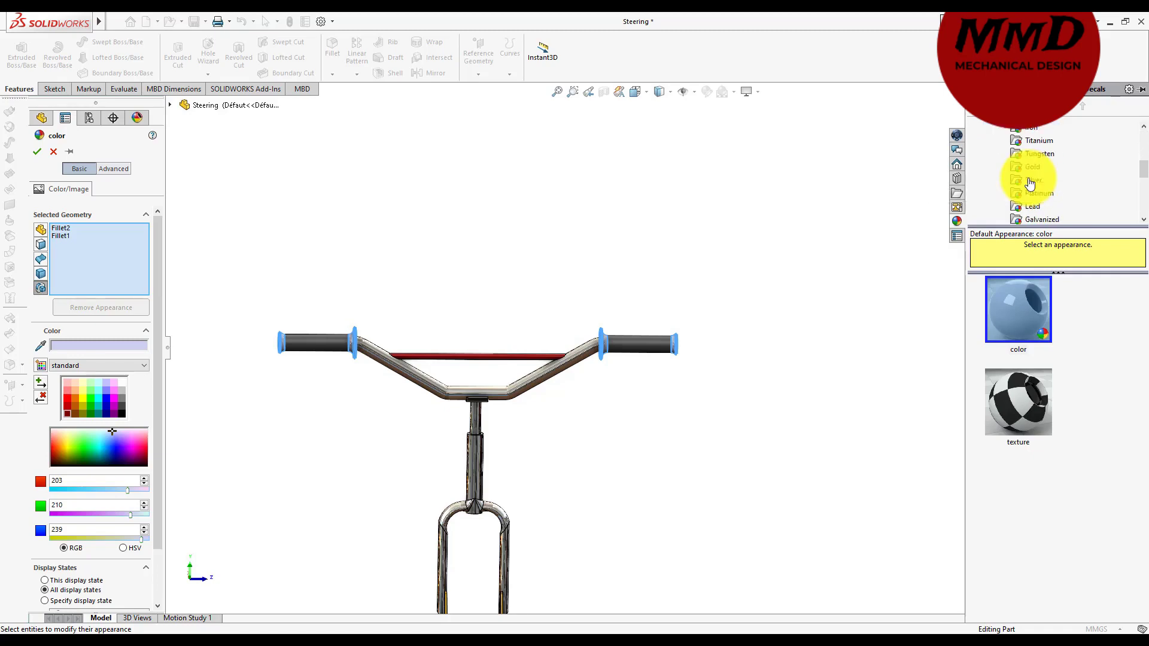
scroll(1029, 183, down, 2)
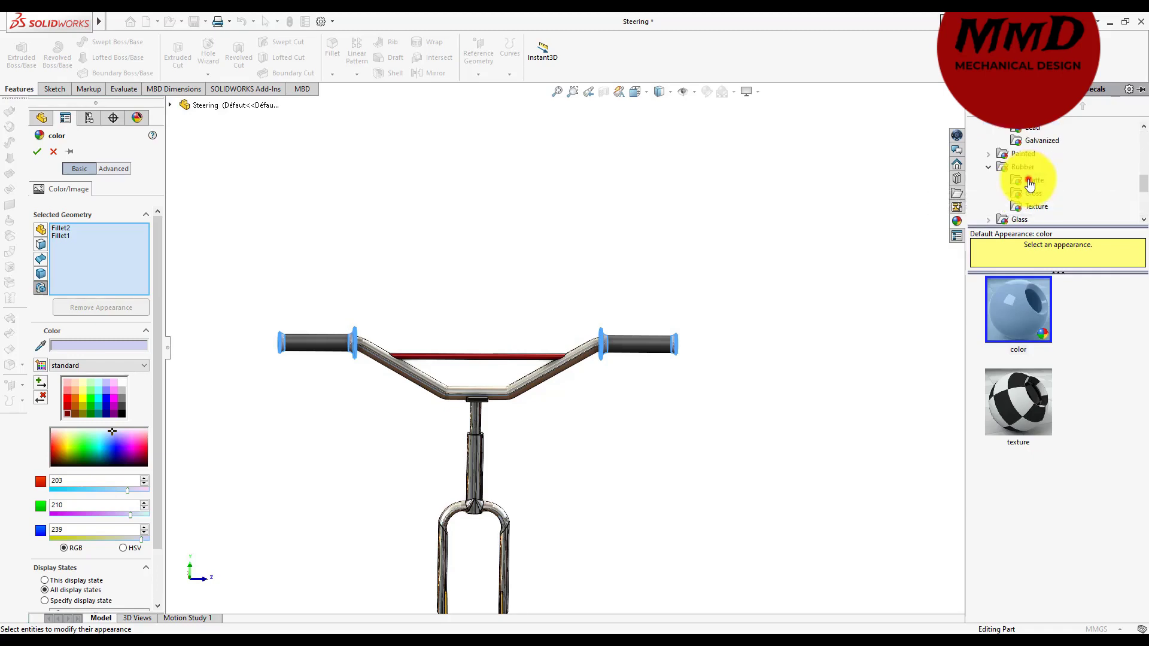
- Apply Rubber Matte matte rubber coloured dark red (192, 0, 0)
click(1030, 182)
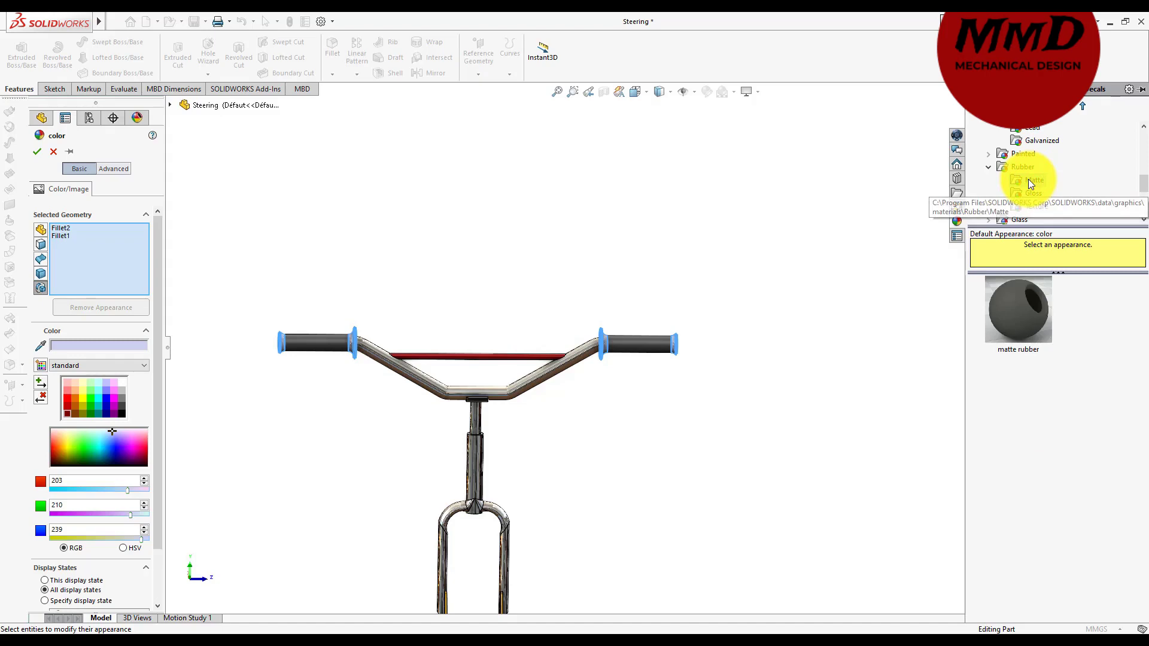
click(1027, 198)
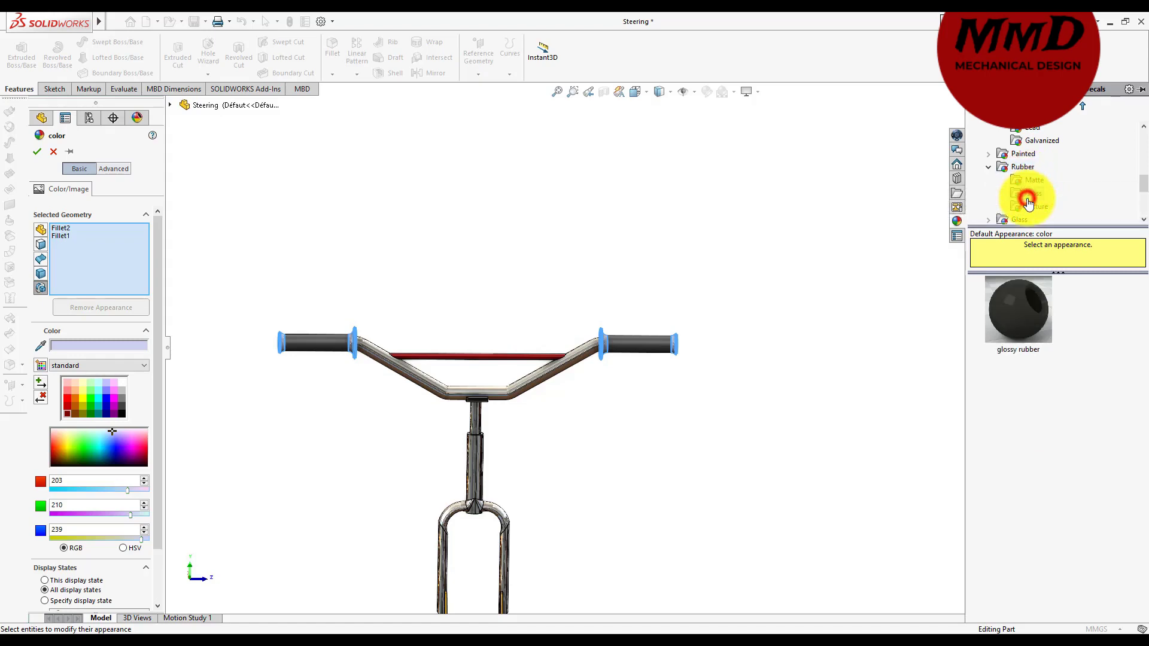
click(1028, 180)
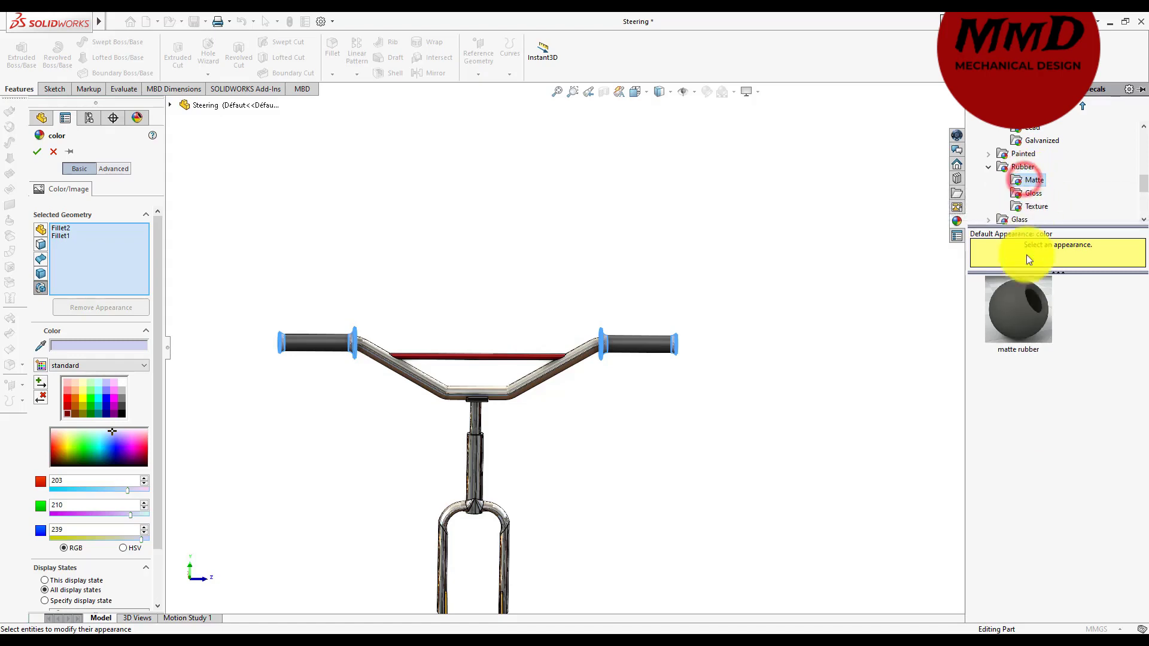
click(1028, 293)
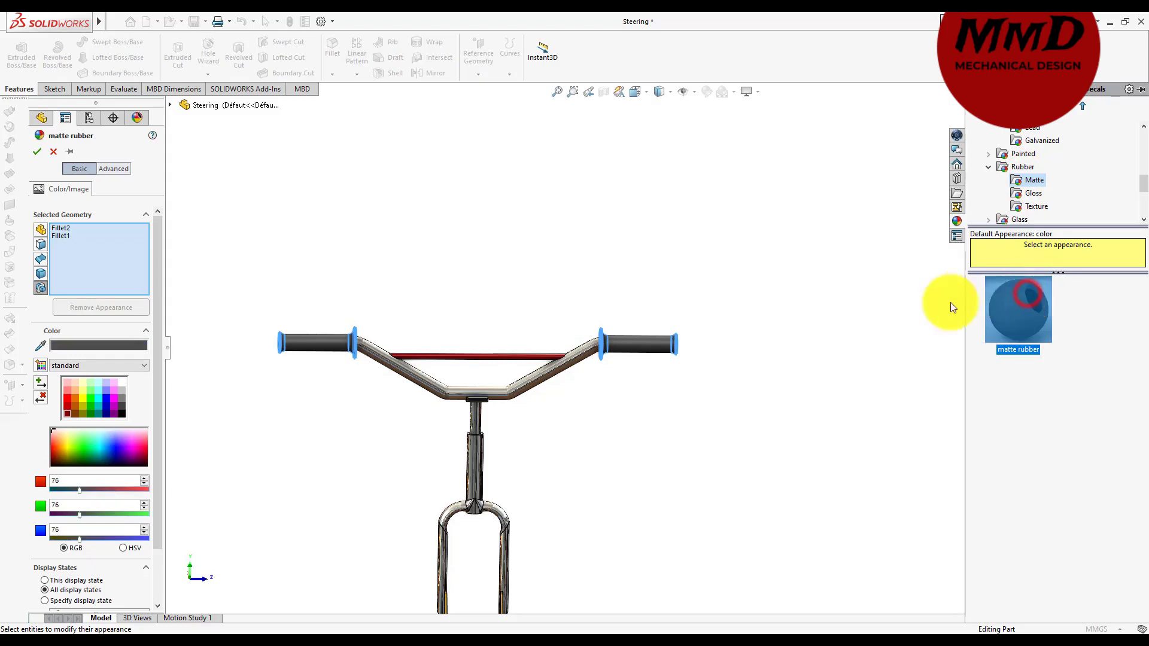
click(62, 404)
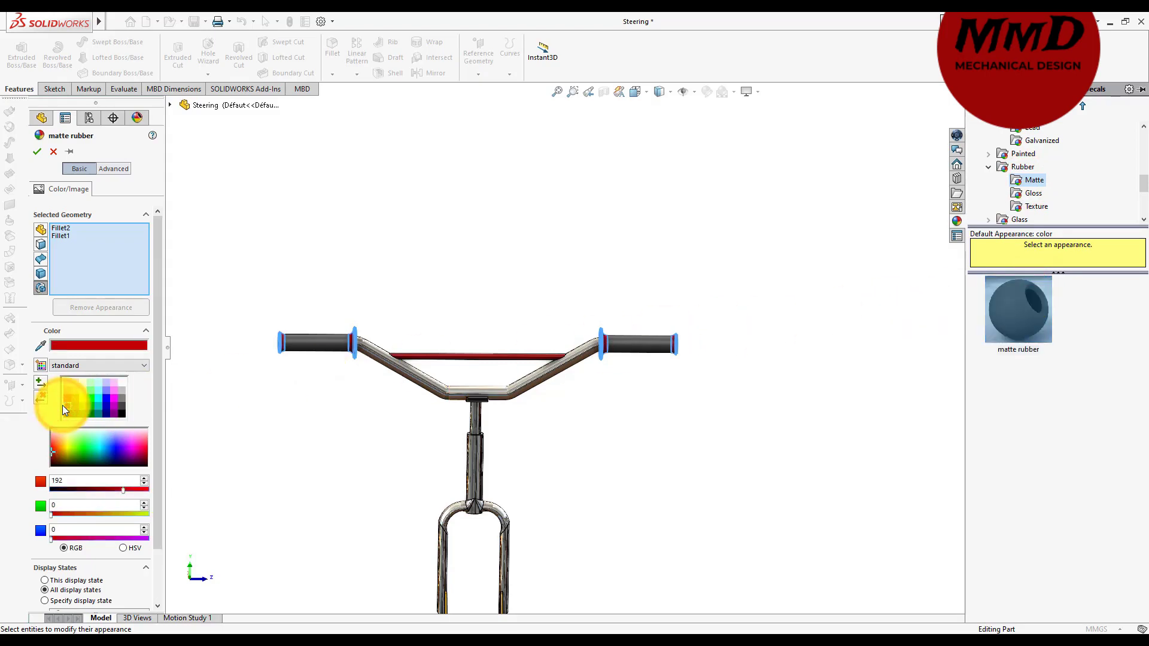
click(37, 152)
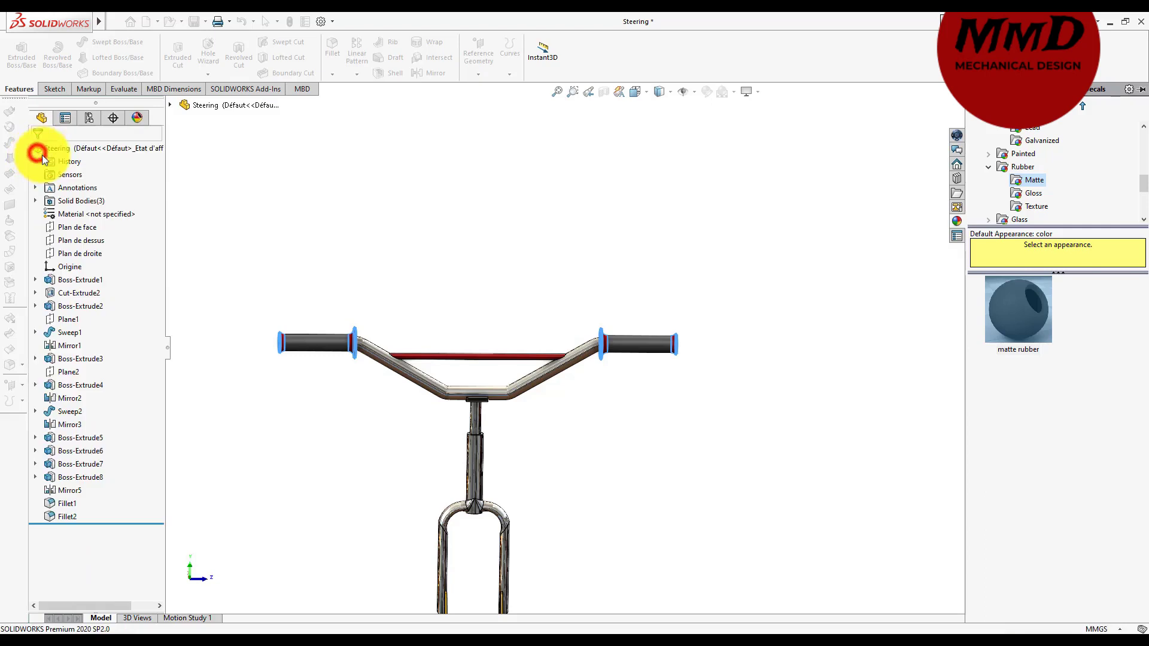
- Orbit and zoom to inspect the red flanges, then reselect the fillet features
mouse_move(664, 429)
middle_down()
mouse_move(637, 413)
mouse_move(832, 456)
mouse_move(618, 433)
middle_up()
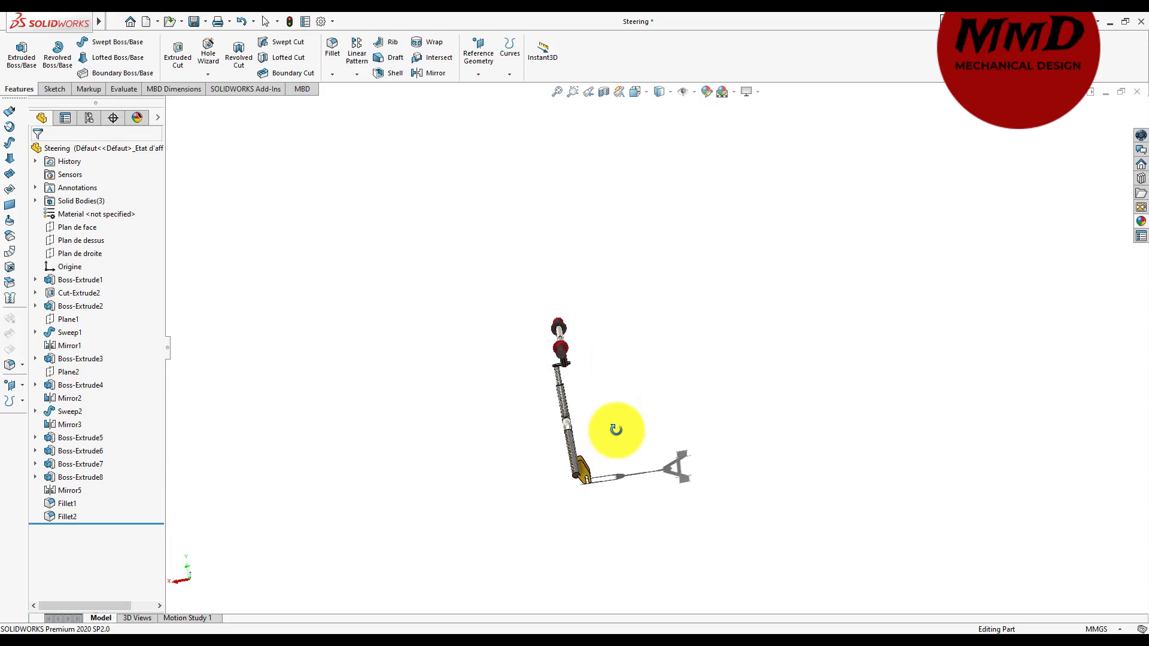
scroll(616, 430, down, 3)
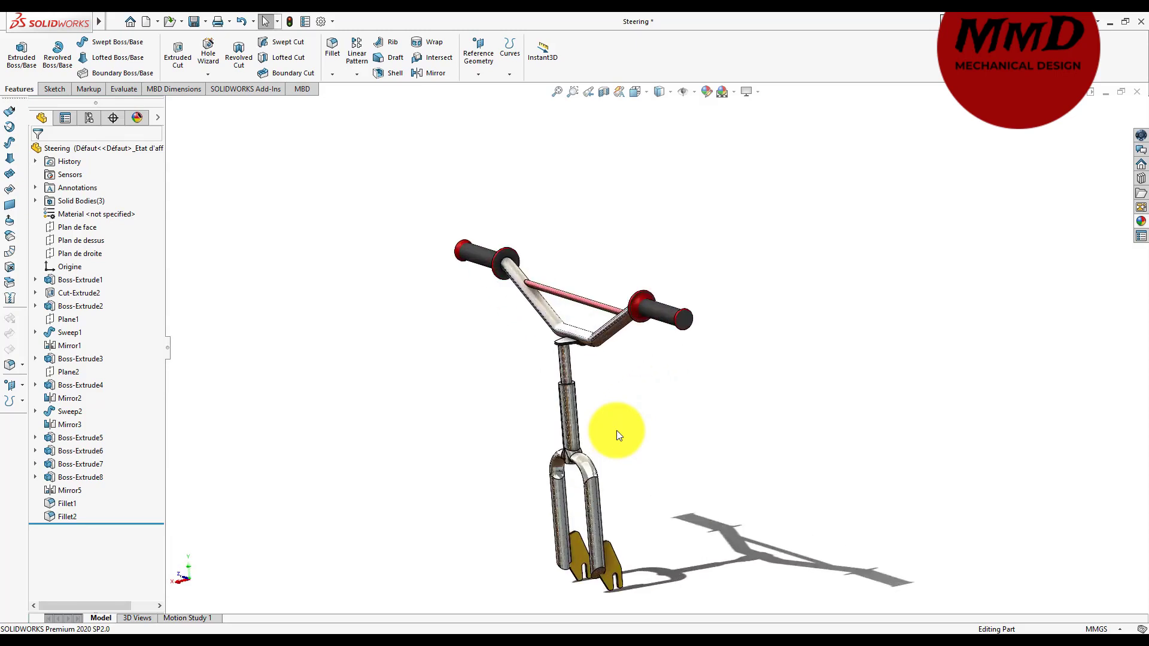
scroll(616, 430, down, 3)
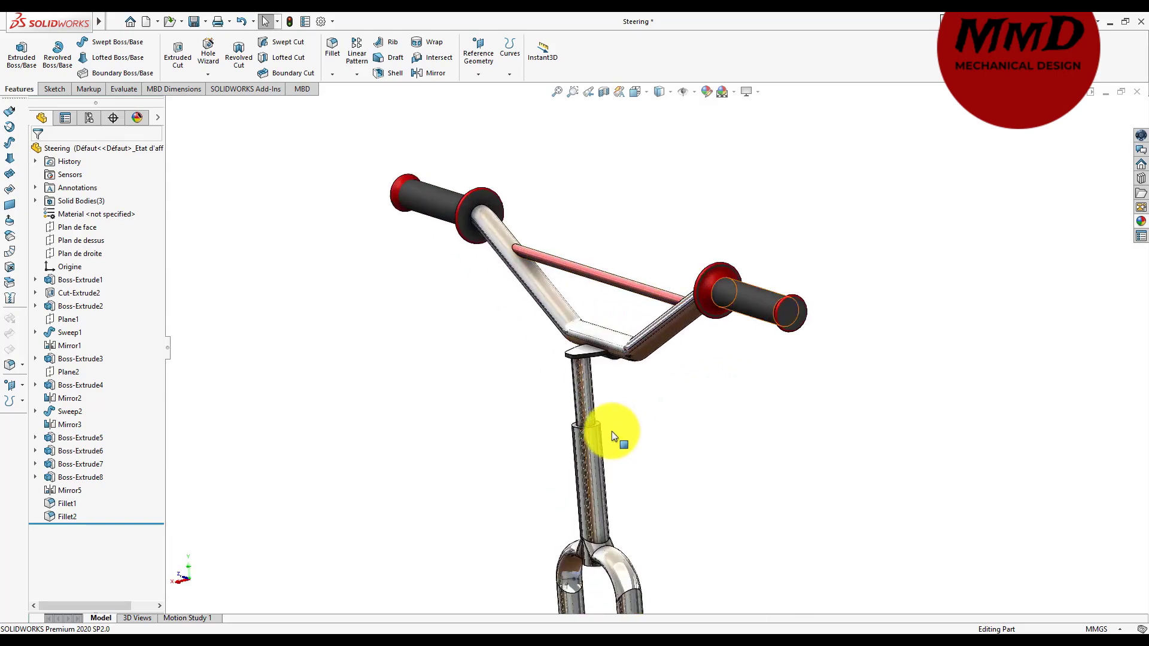
click(58, 514)
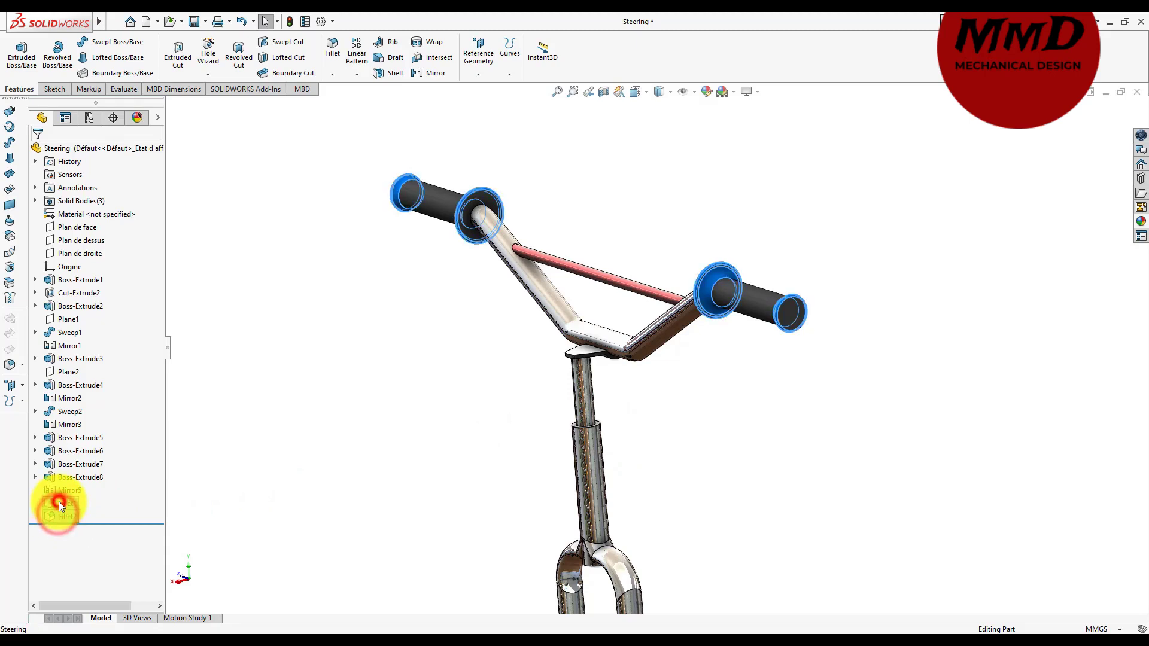
- Refinish the fillets in Metal Chrome chromium plate tinted light red (255, 128, 128)
right_click(54, 510)
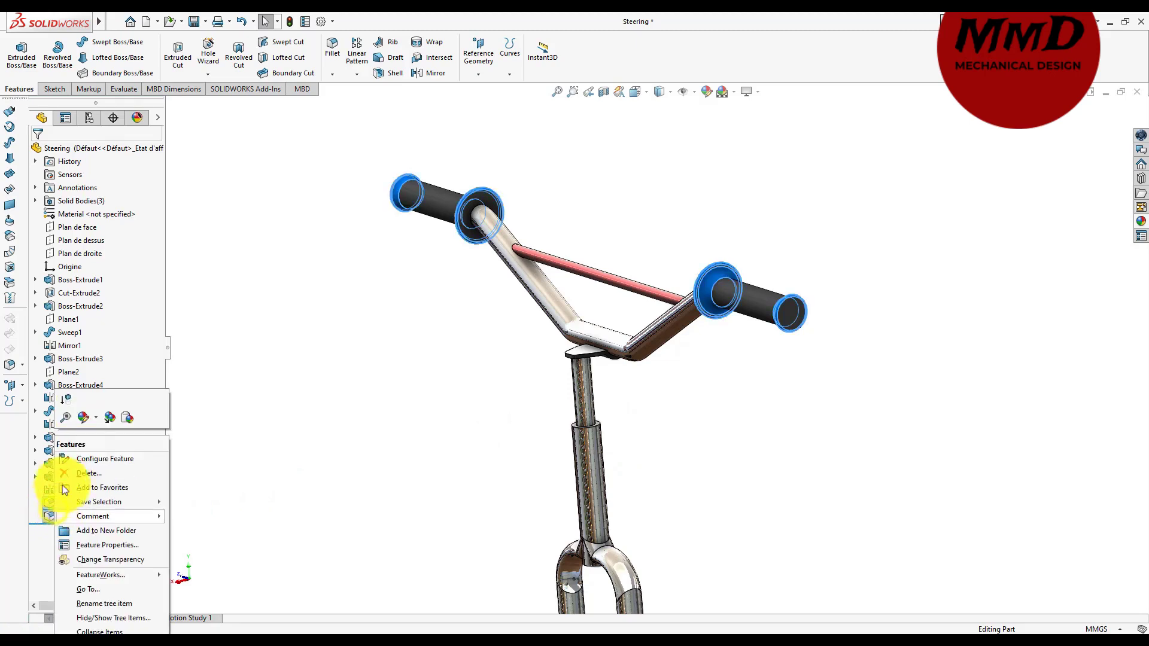
click(84, 419)
click(100, 445)
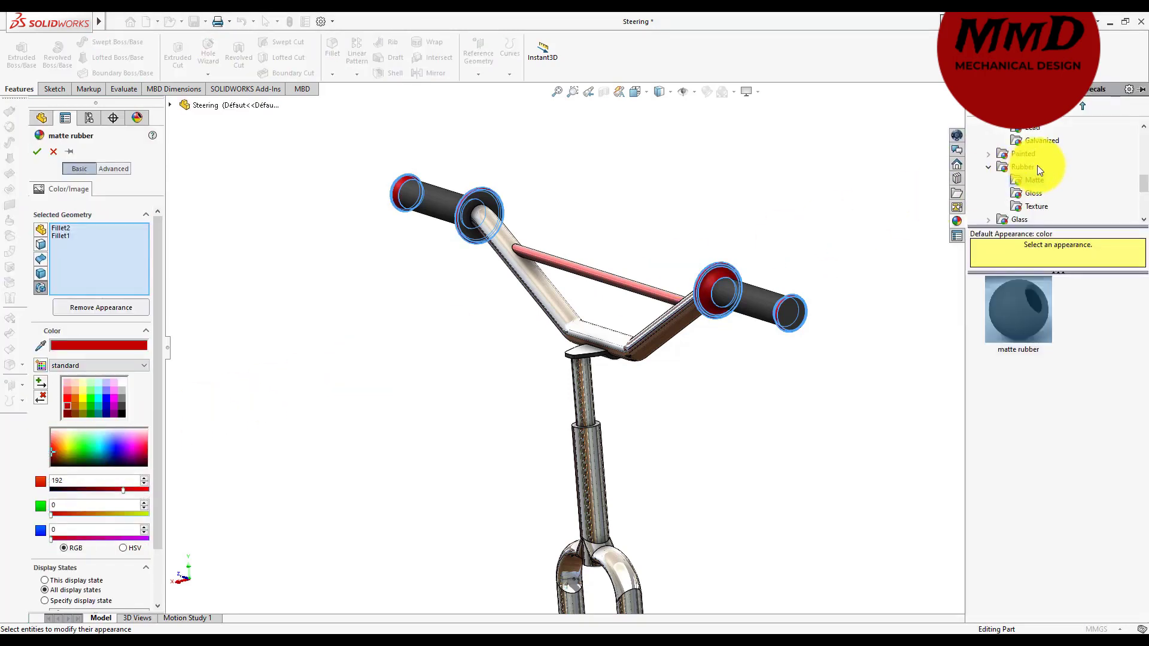
scroll(1039, 172, up, 4)
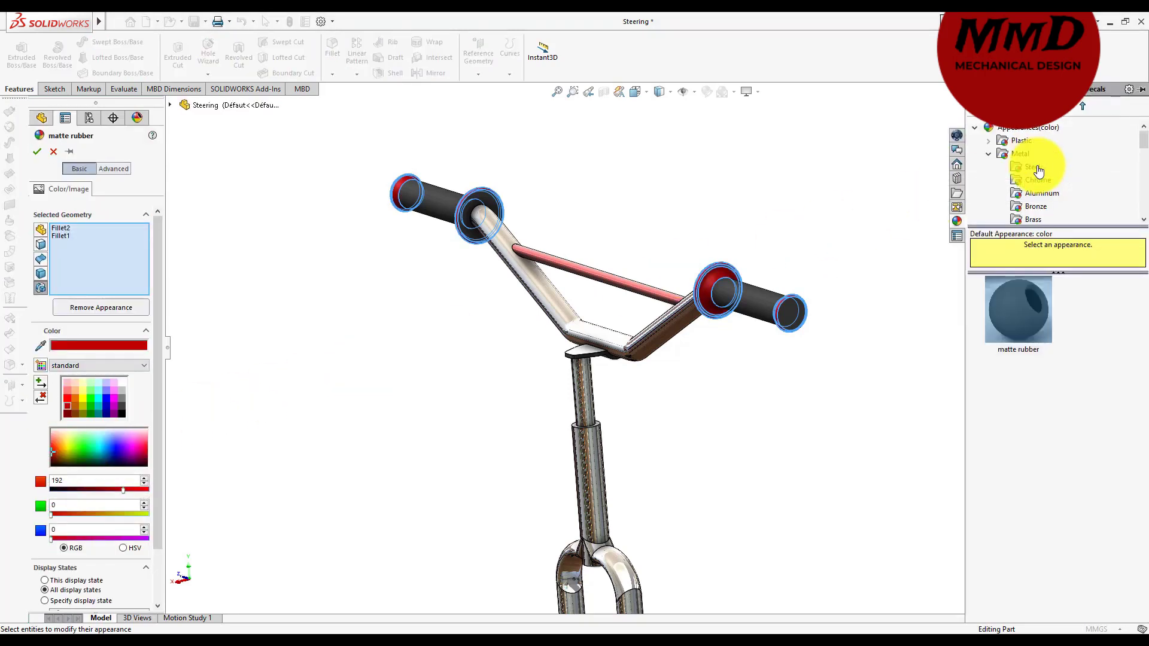
click(1025, 181)
click(1024, 309)
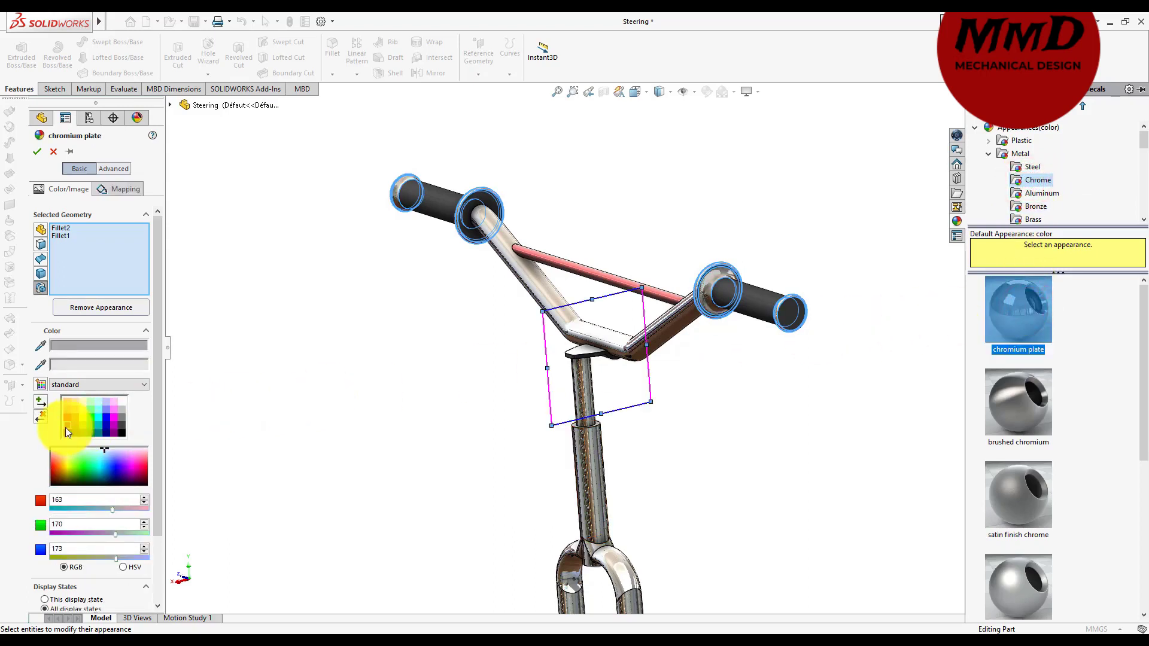
click(66, 428)
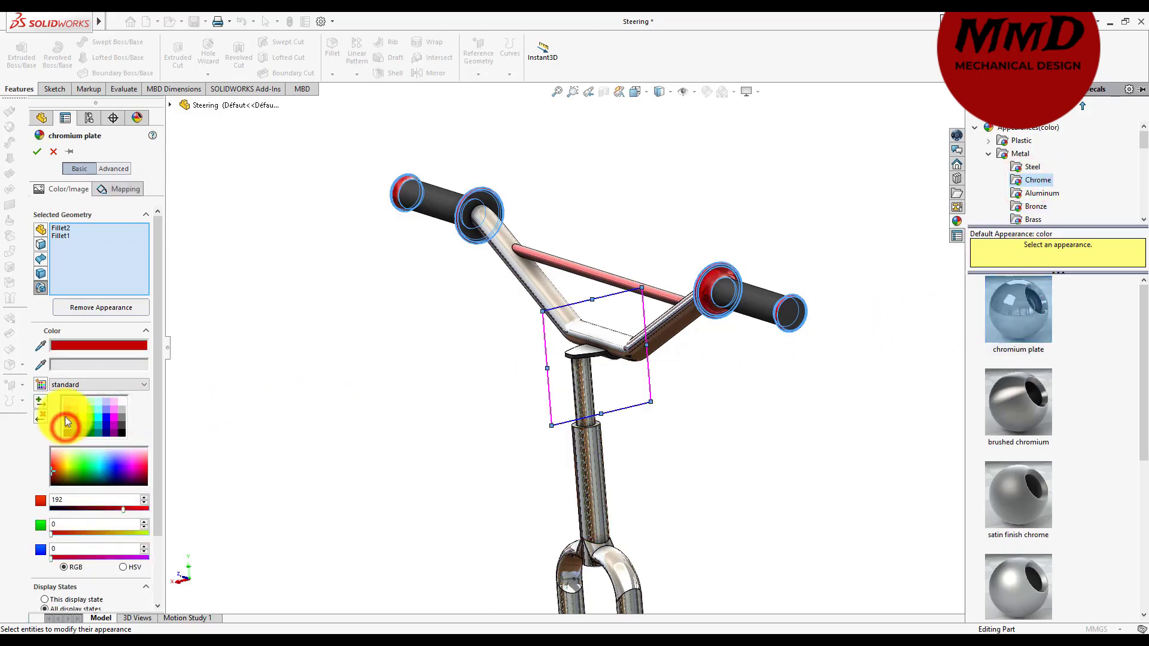
click(64, 412)
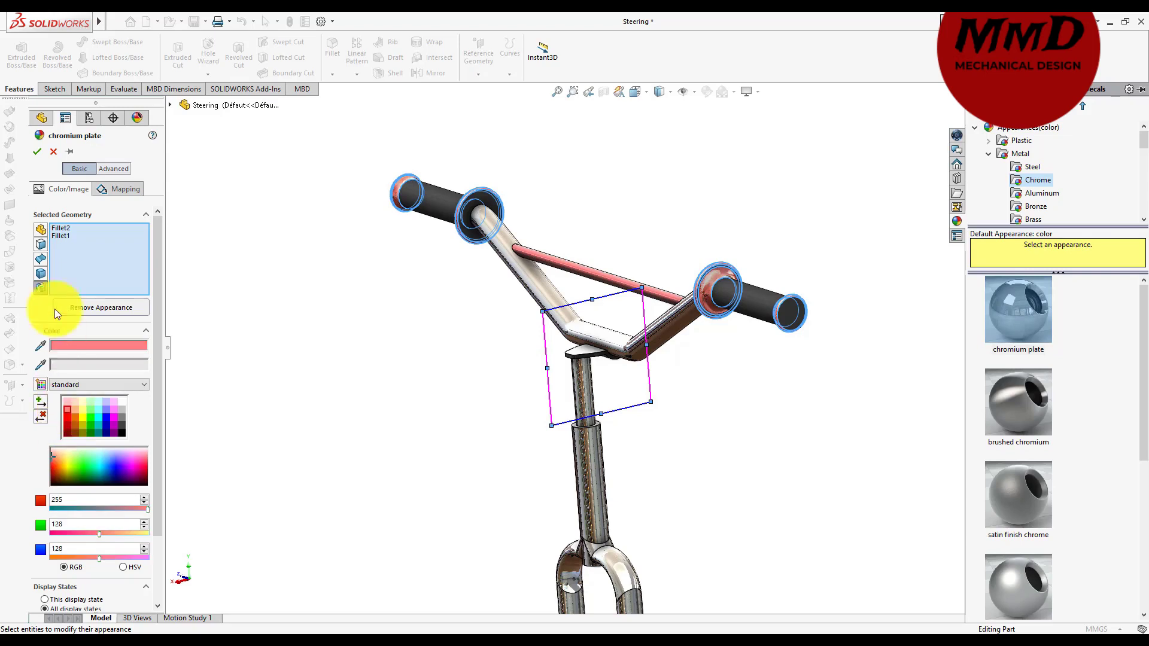
click(37, 152)
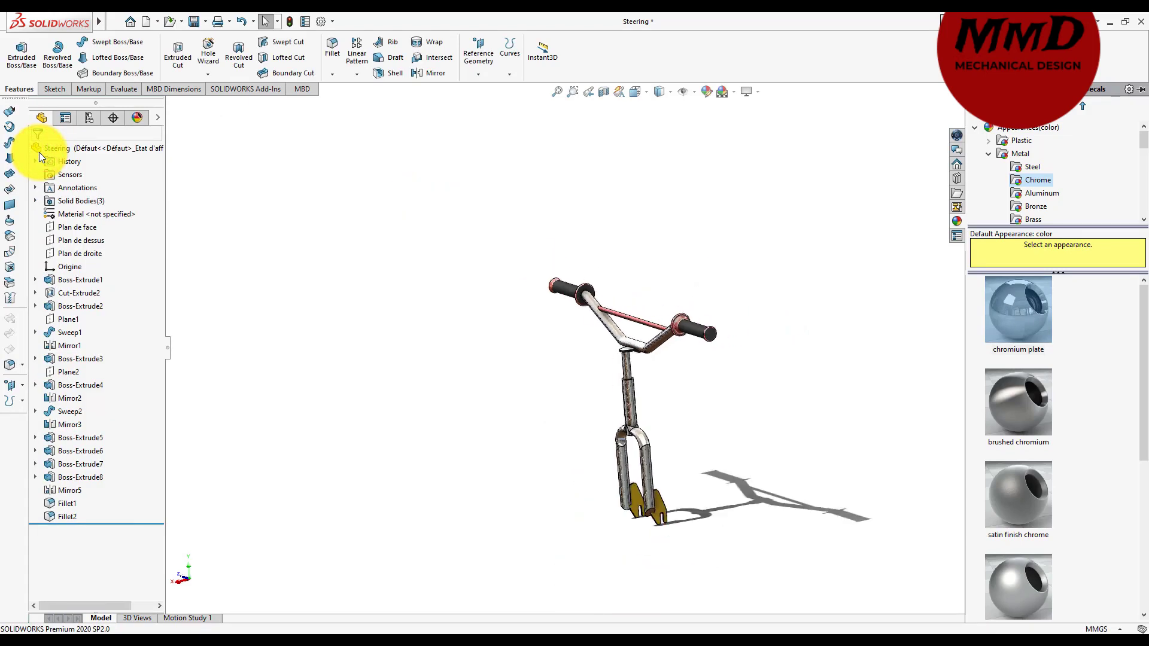
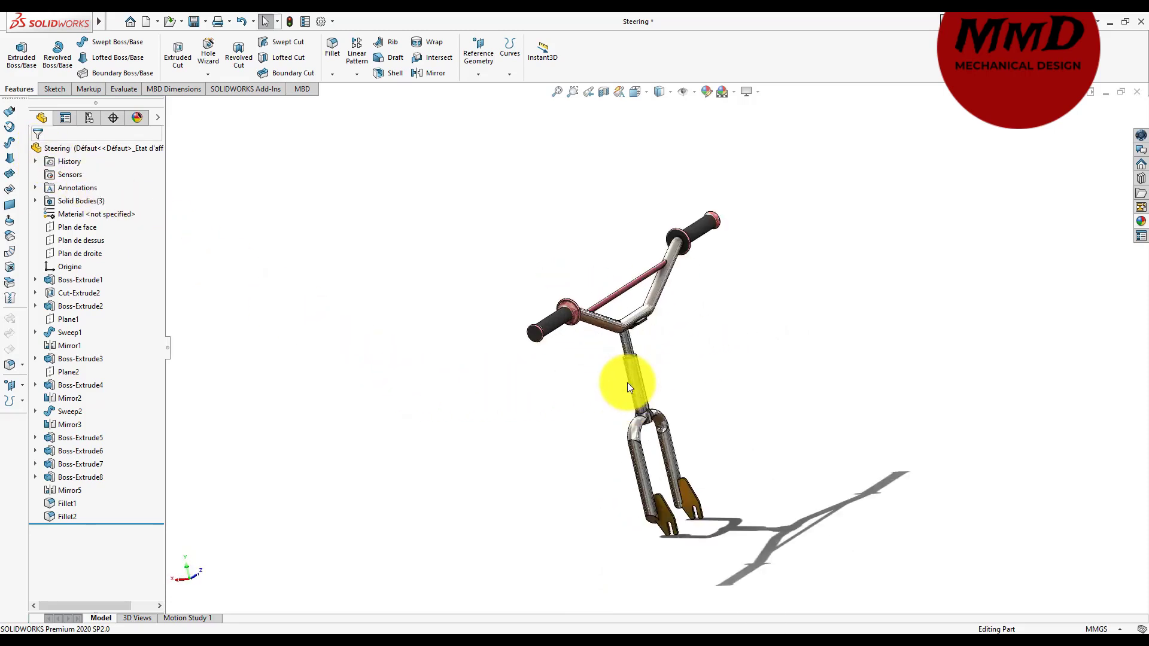
- Start a new sketch on the front plane, Plan de face
scroll(627, 383, down, 2)
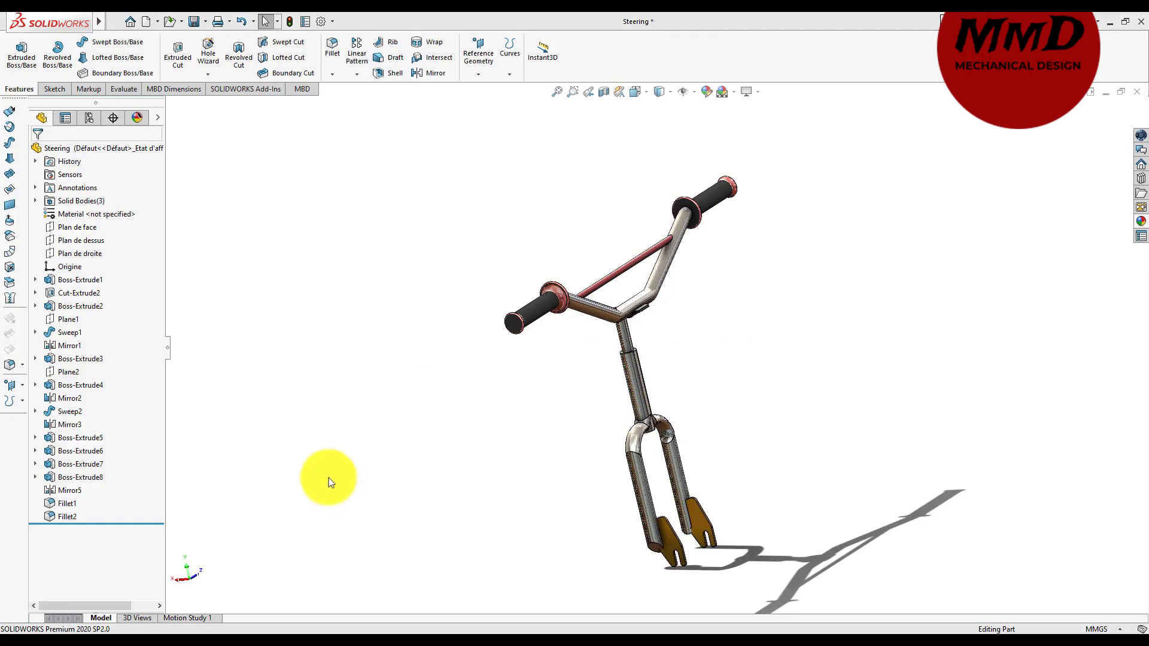
click(77, 226)
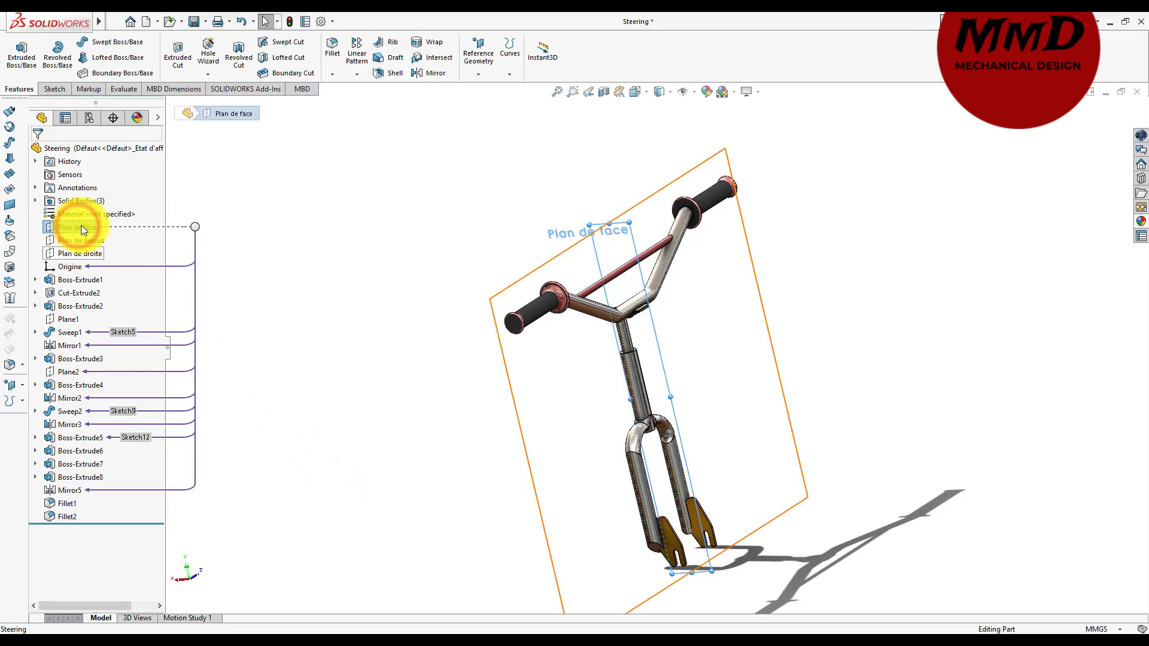
right_click(89, 224)
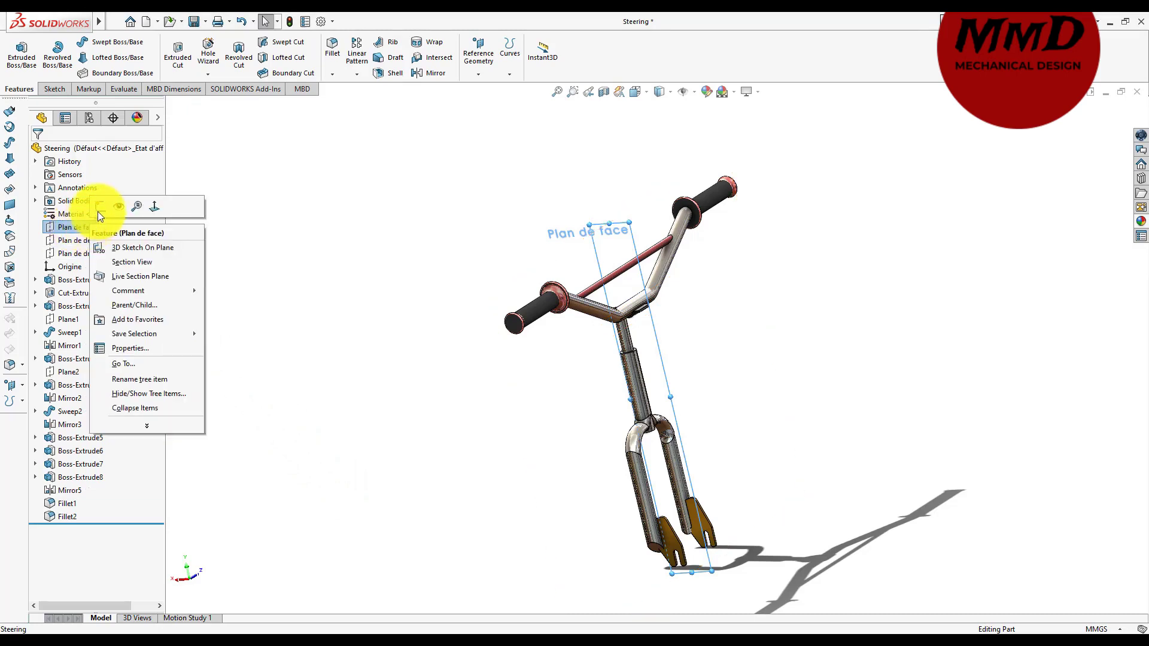
click(97, 210)
- View the sketch plane Normal To and zoom in on the handlebar clamp
right_click(85, 229)
click(154, 214)
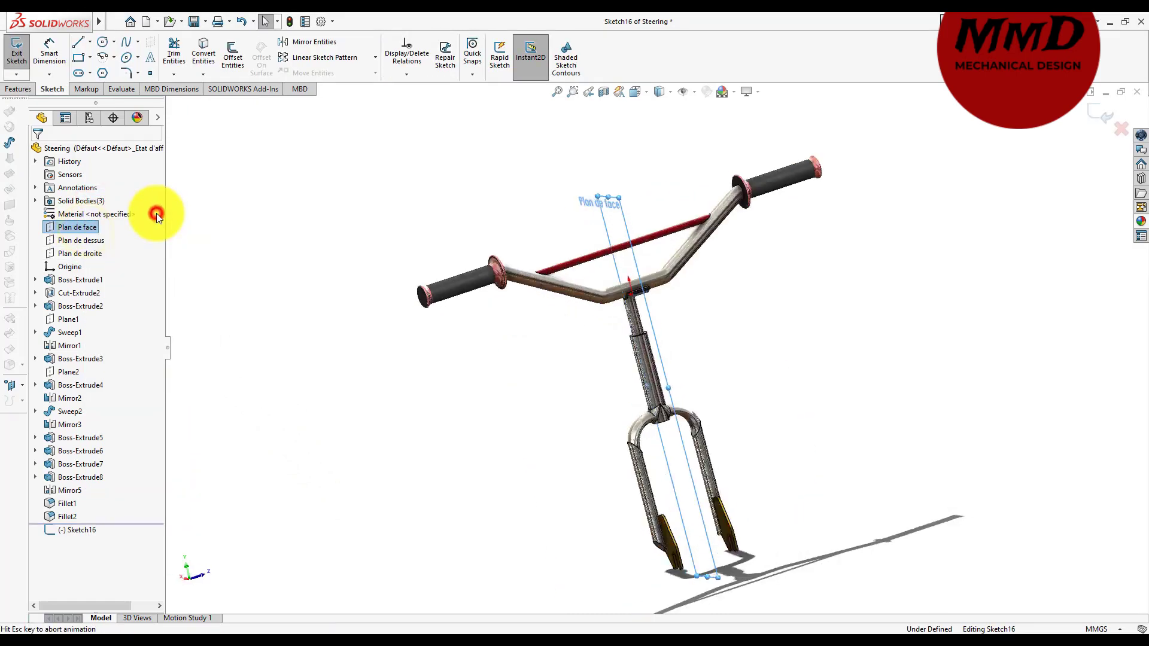
scroll(681, 216, down, 2)
scroll(687, 216, down, 2)
scroll(687, 216, down, 1)
scroll(687, 217, down, 2)
scroll(687, 216, down, 3)
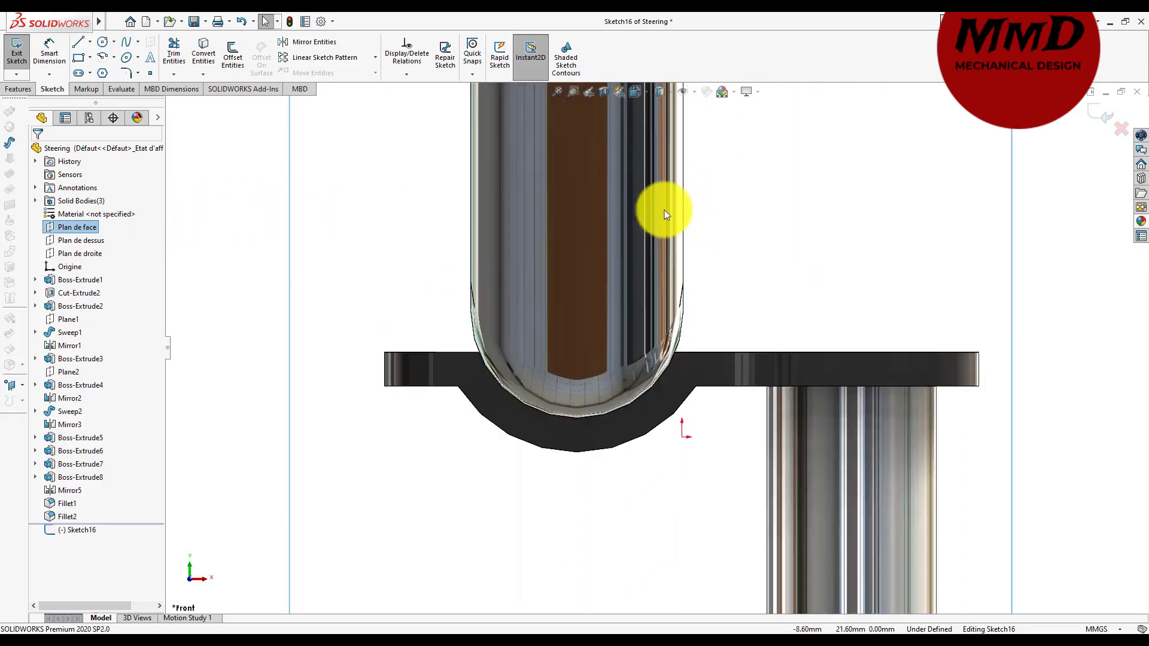
- Sketch a circle of radius about 12.25 mm centred on the bar end, touching the tube edge
click(102, 42)
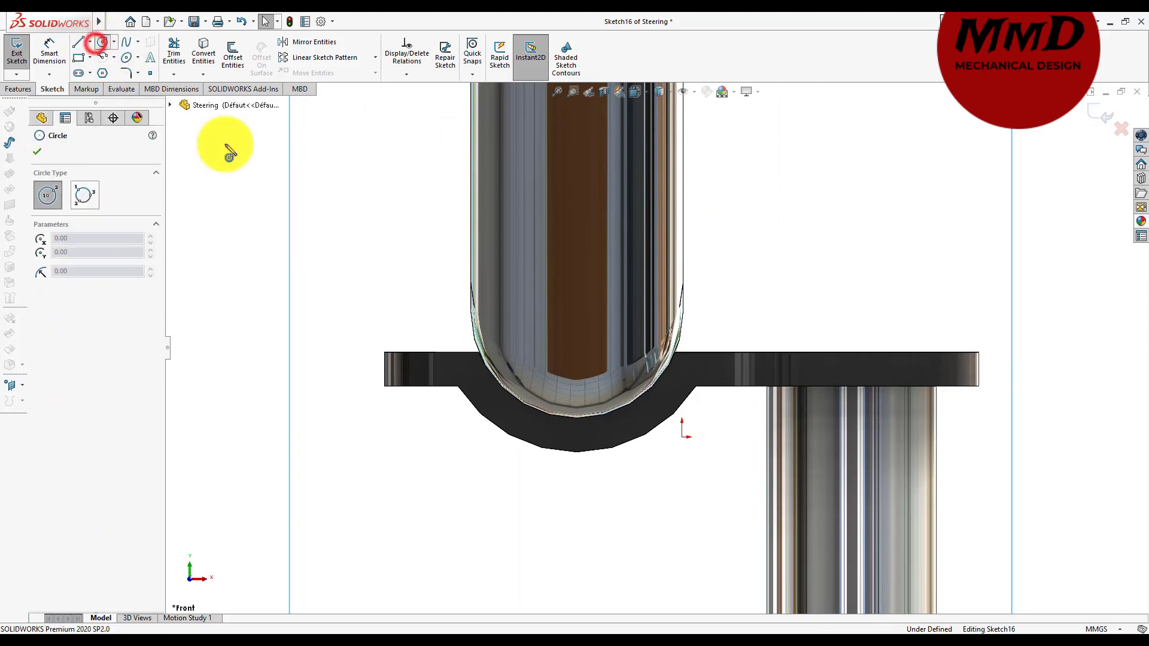
click(577, 312)
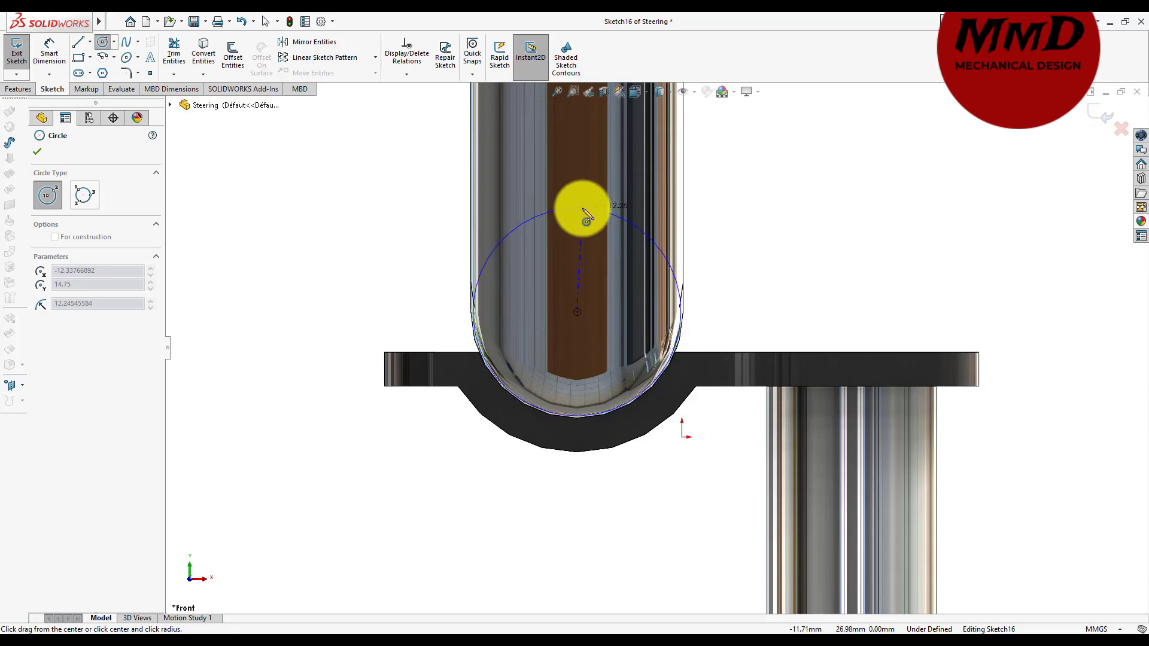
click(586, 214)
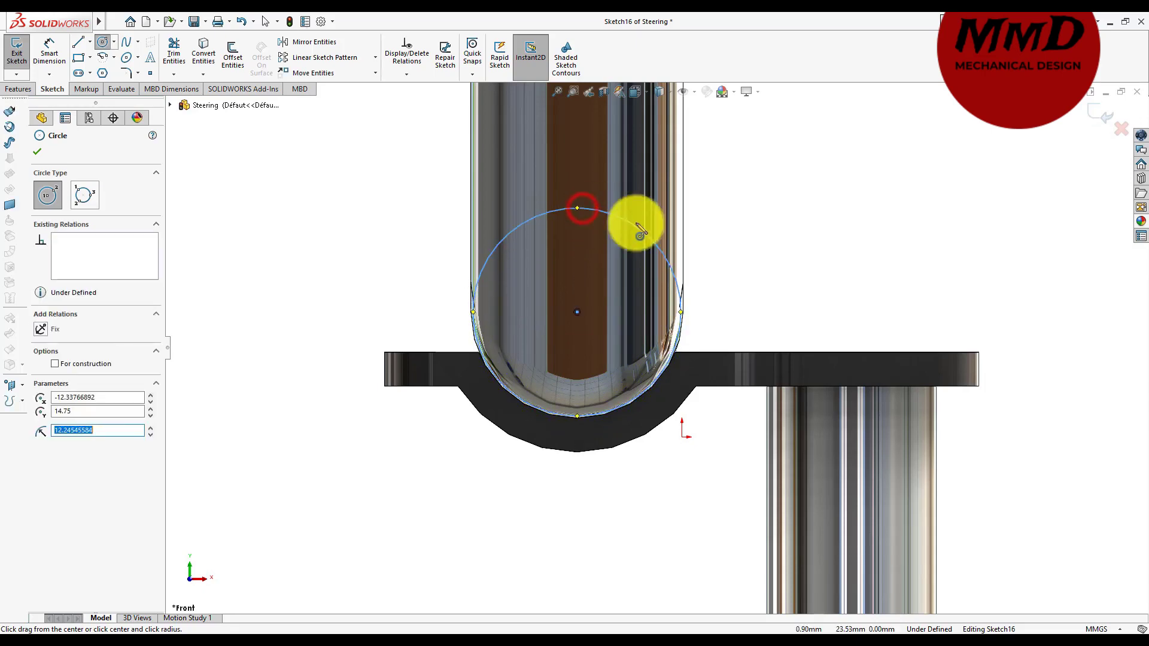
right_click(758, 260)
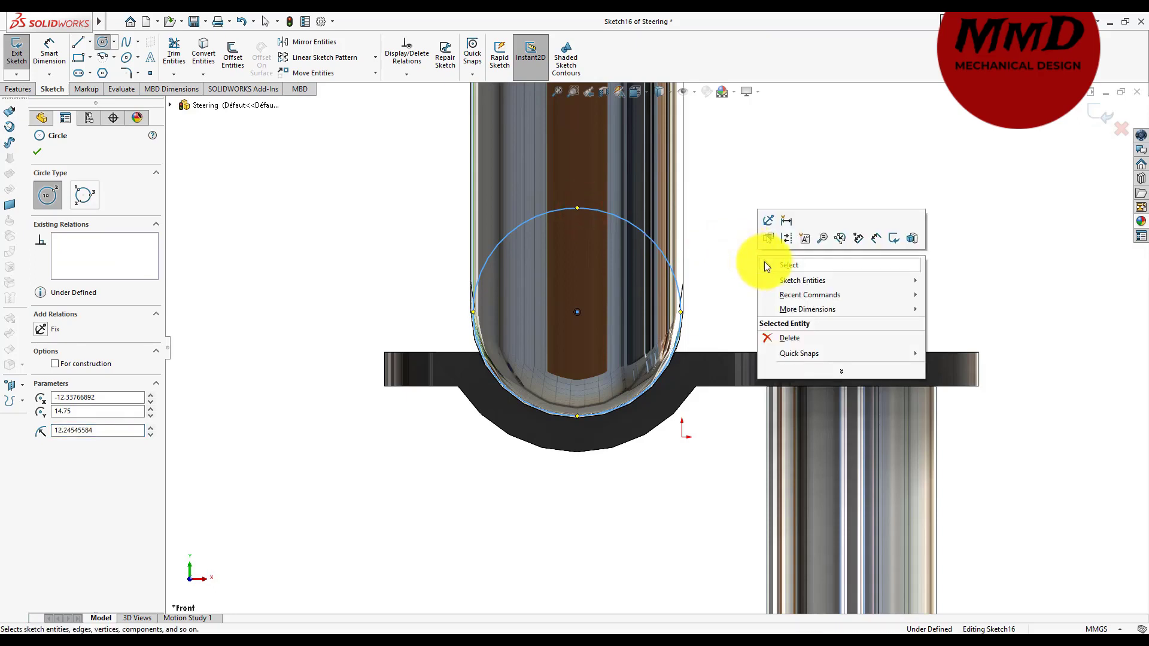
click(765, 266)
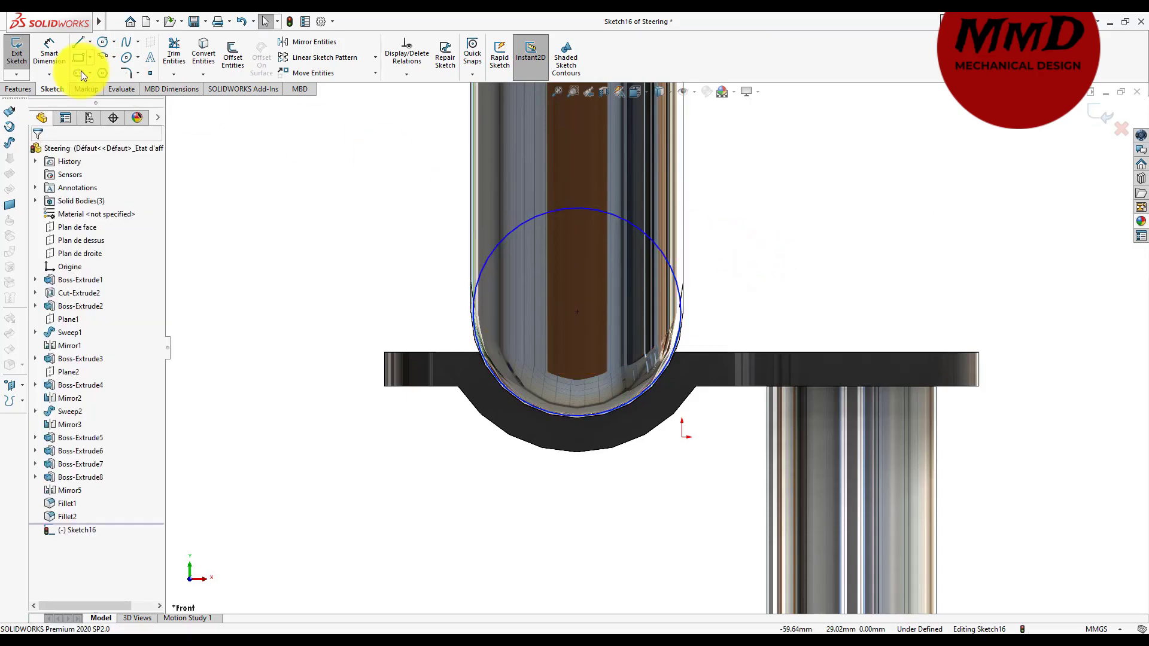
- Start a line near the clamp plate's top, then abandon the stray line
click(80, 41)
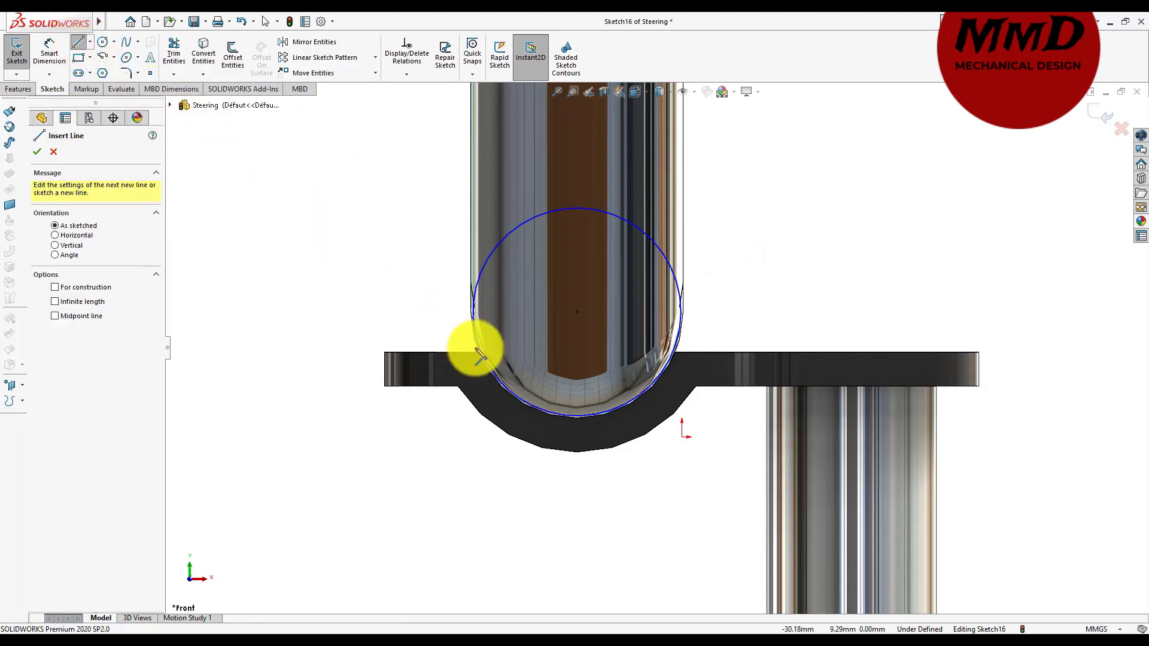
click(484, 358)
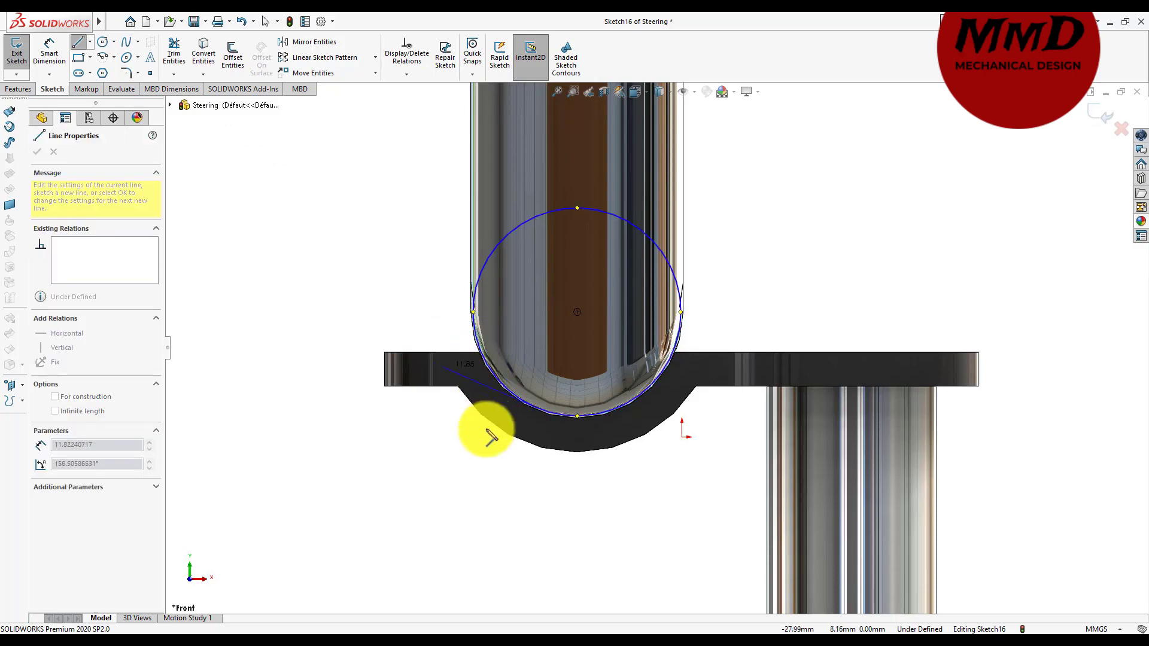
right_click(501, 497)
click(520, 505)
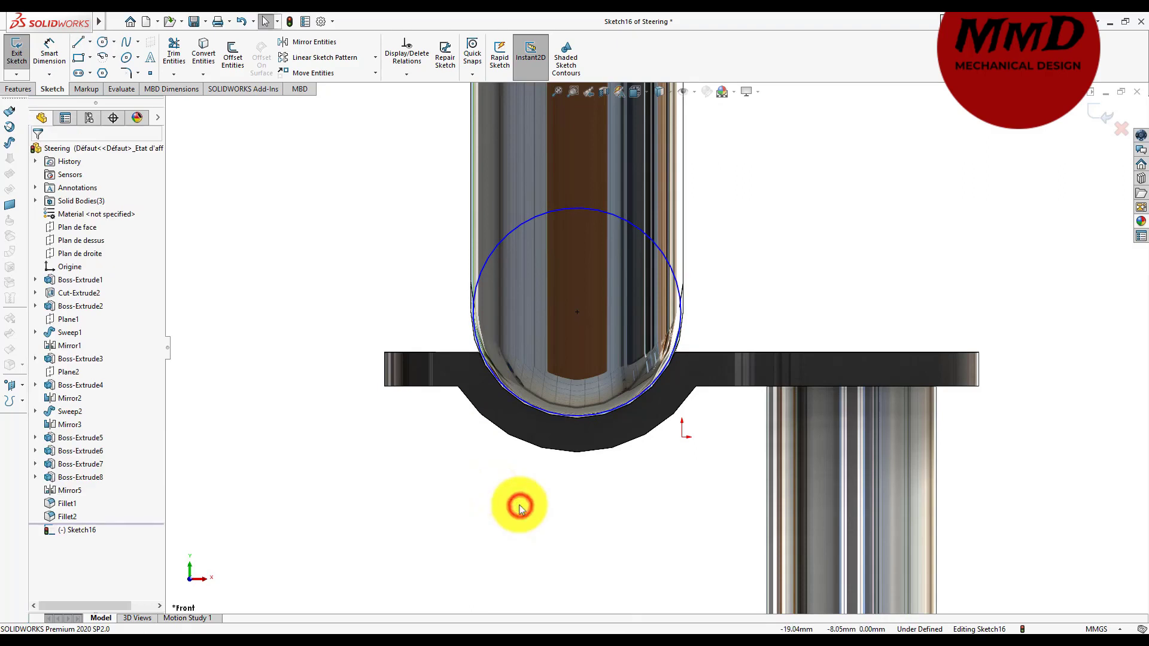
- Draw a closed rectangular line outline above the plate, starting and ending on the circle
click(77, 43)
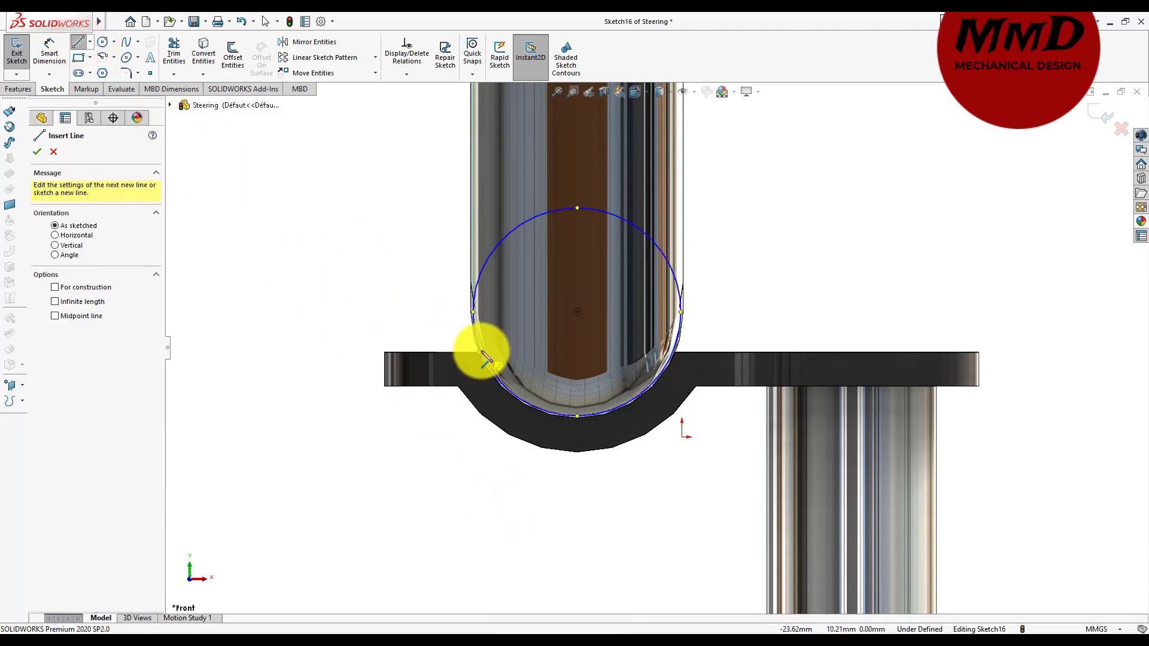
click(482, 354)
click(386, 352)
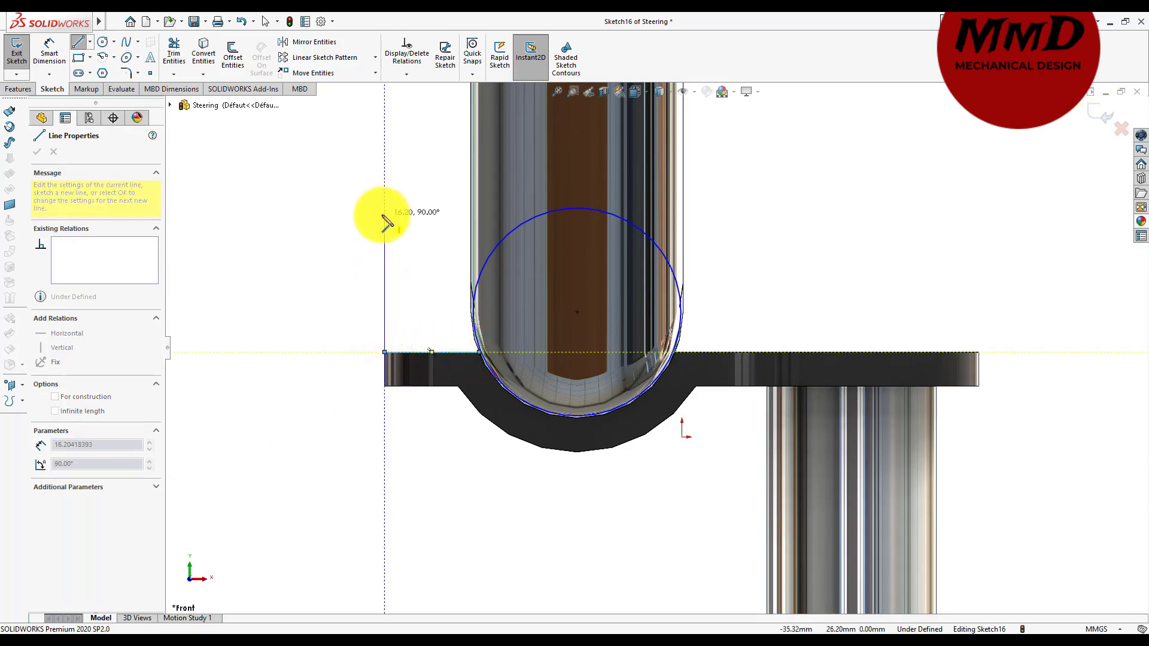
click(385, 158)
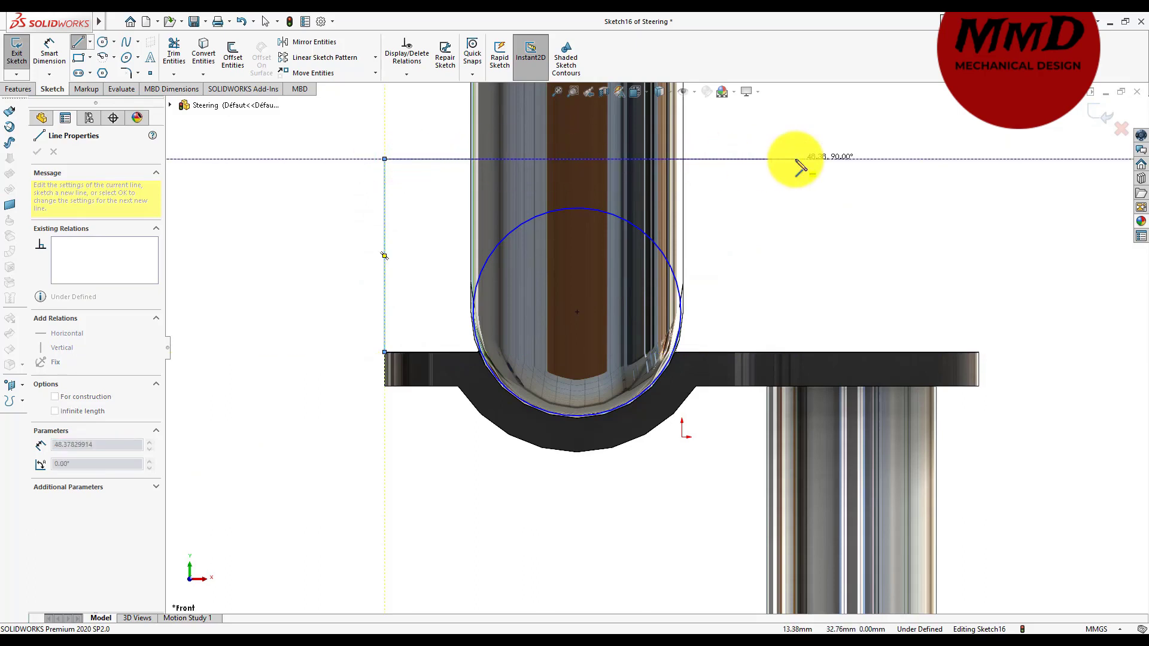
click(981, 159)
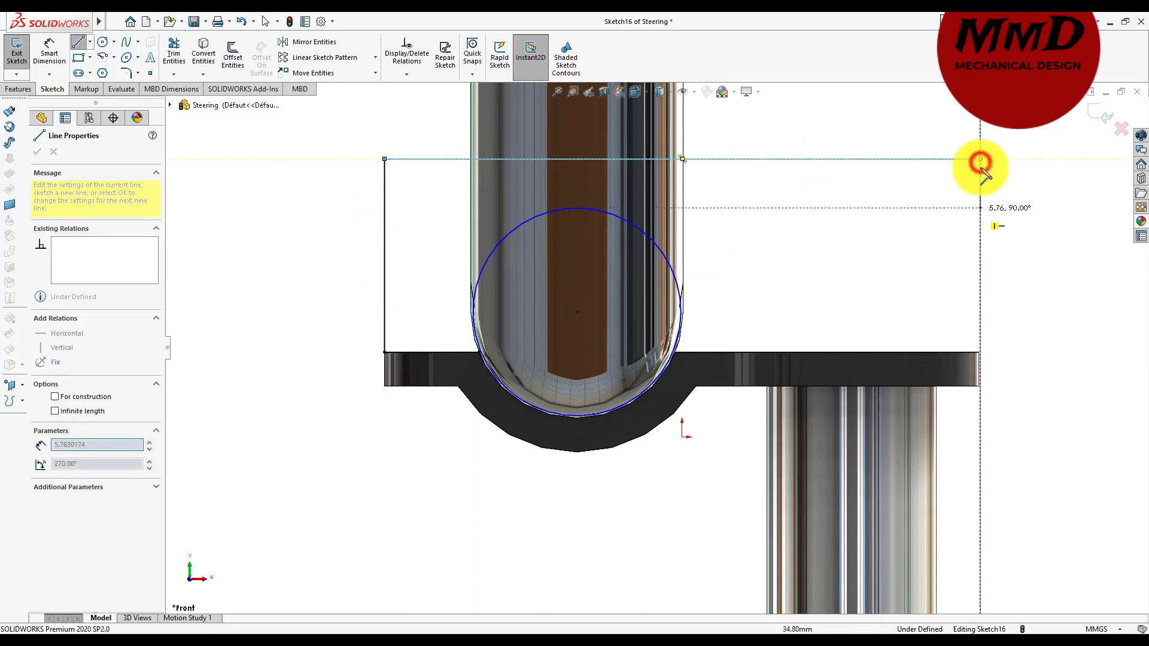
click(979, 352)
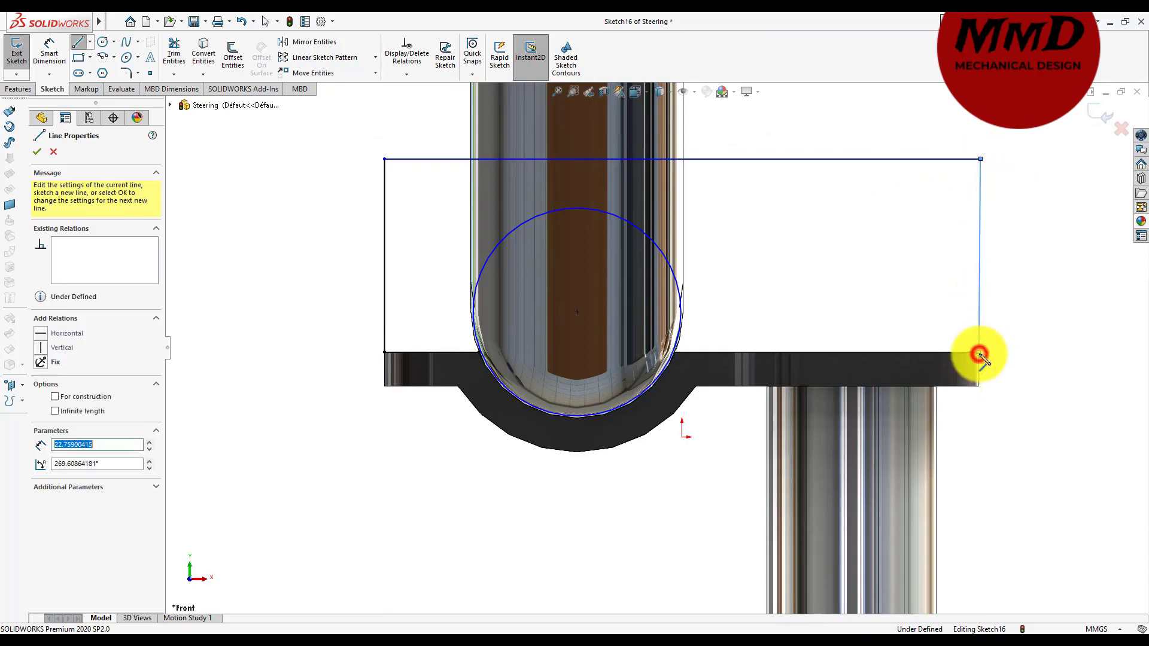
click(675, 353)
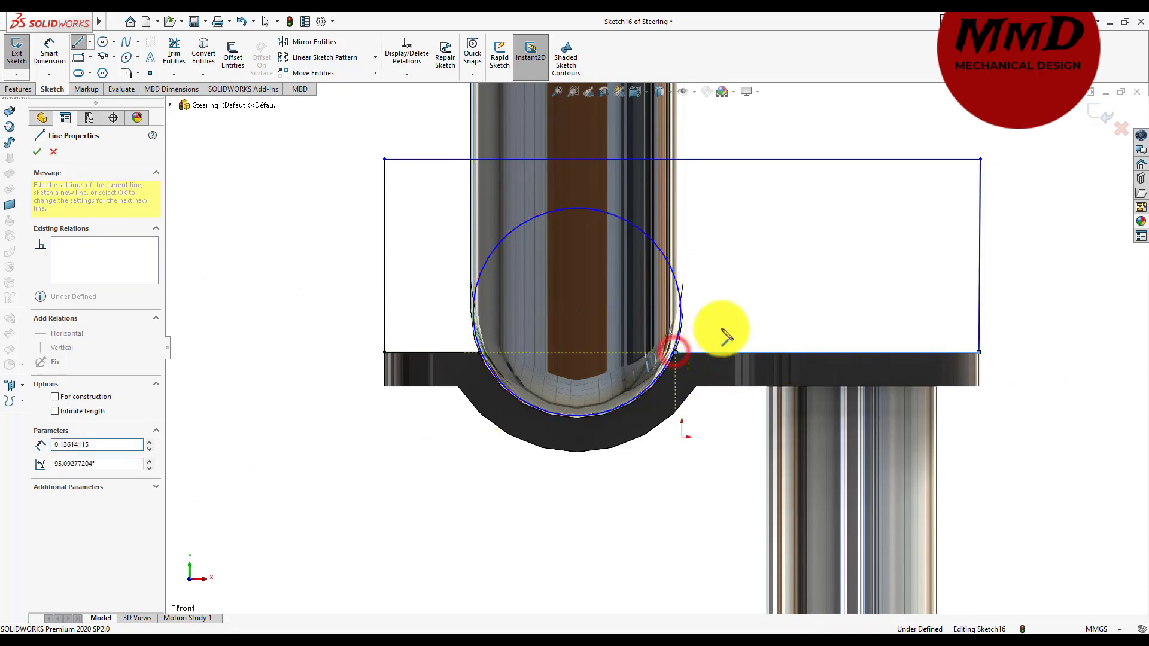
right_click(772, 308)
click(793, 314)
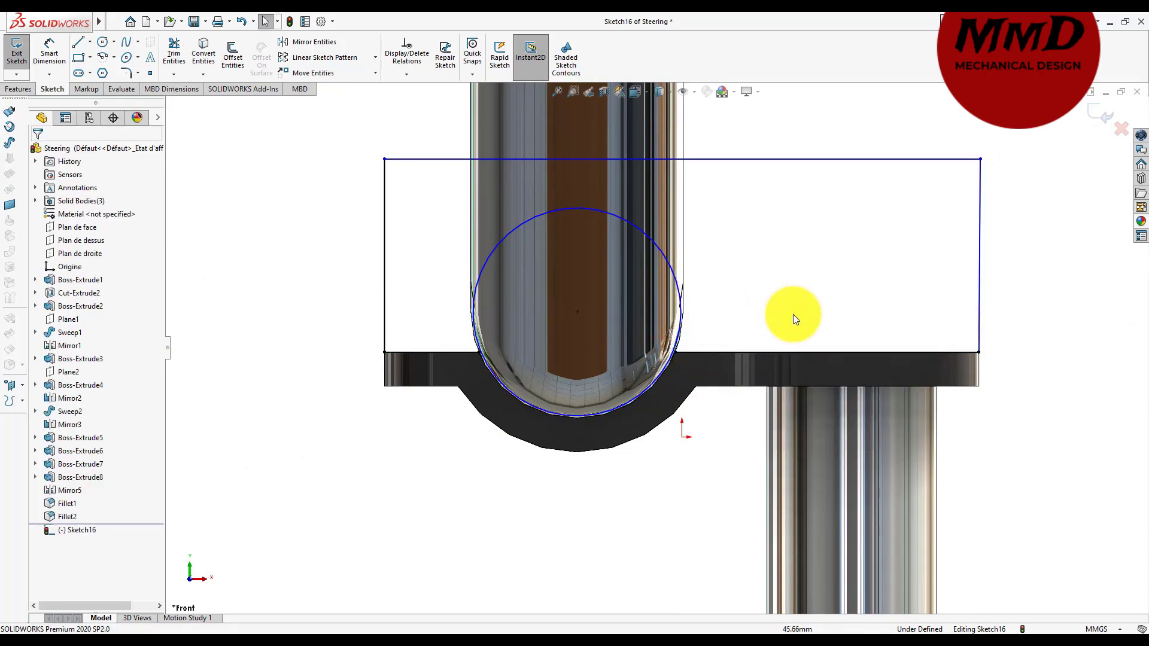
- Make the outline's end point coincident with the circle
scroll(792, 314, down, 2)
scroll(779, 317, down, 4)
scroll(645, 318, down, 2)
scroll(645, 317, down, 1)
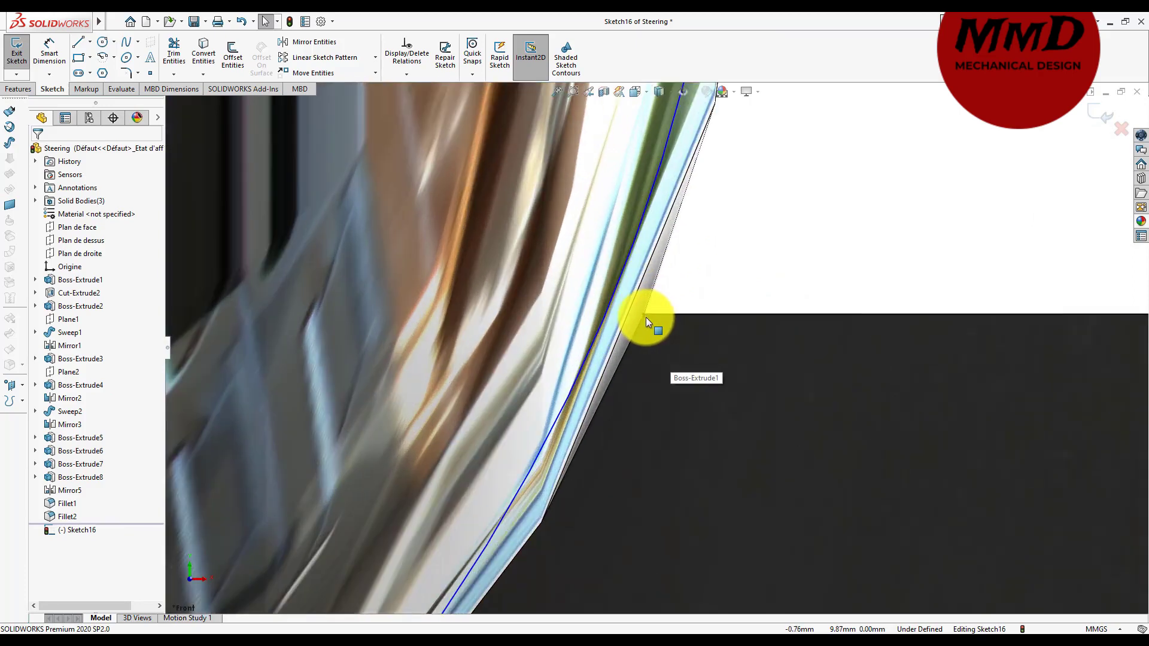
click(645, 317)
click(607, 315)
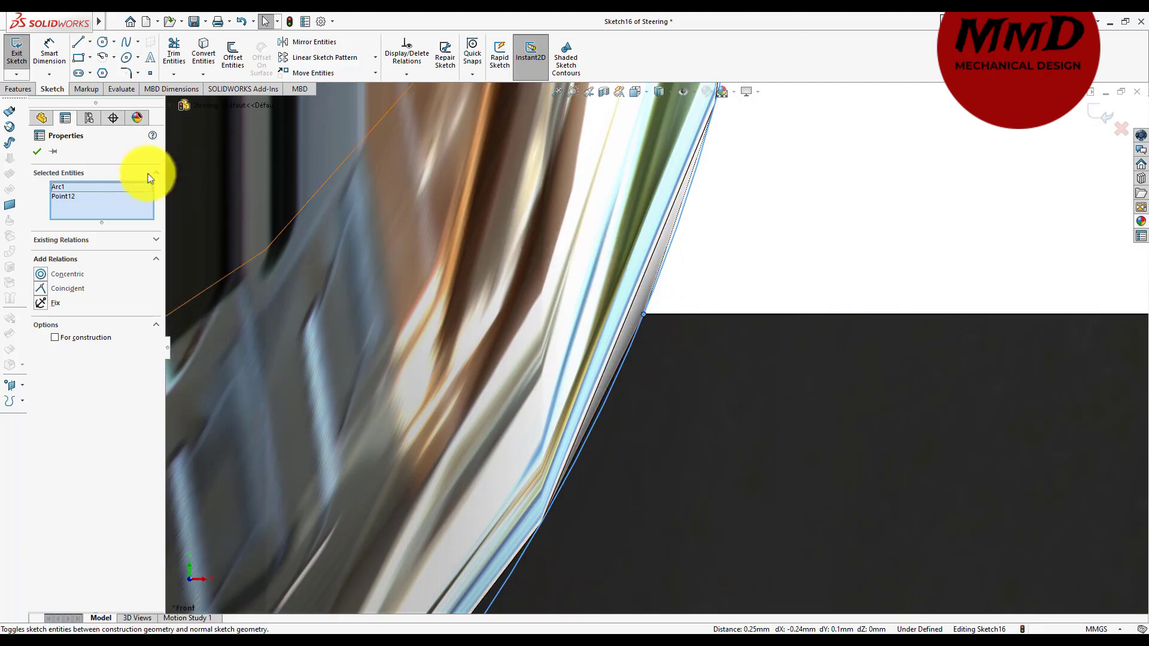
click(36, 152)
- Give the outline's right side a vertical relation
scroll(735, 312, up, 3)
scroll(735, 312, up, 3)
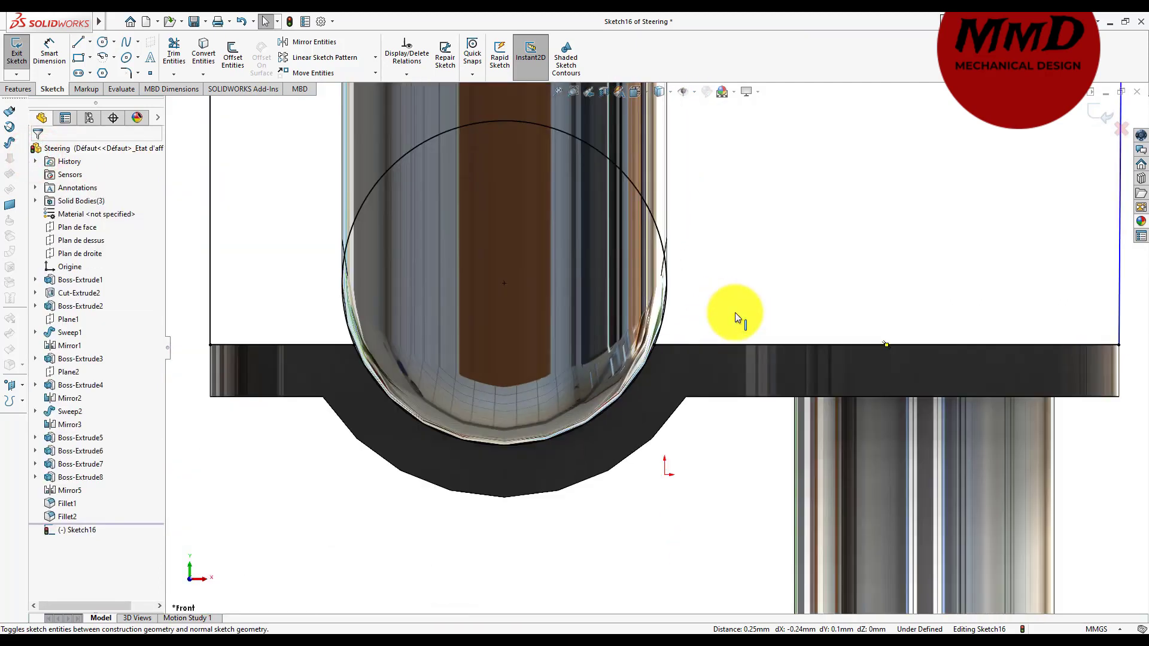
scroll(828, 337, up, 3)
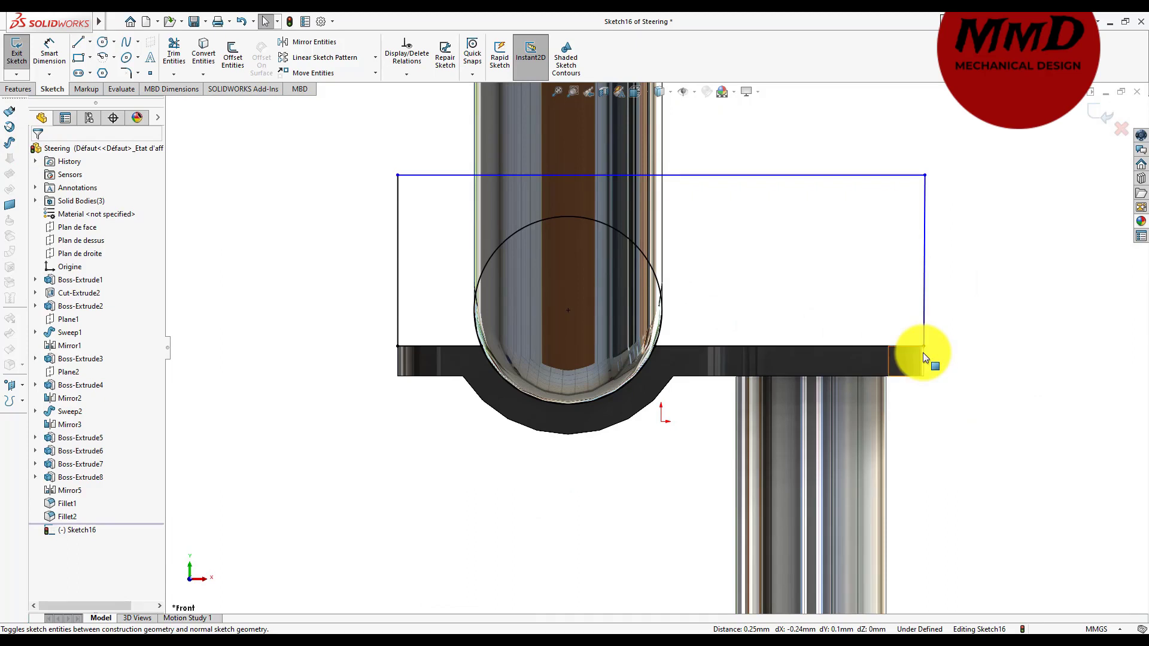
scroll(923, 354, down, 2)
scroll(894, 346, up, 3)
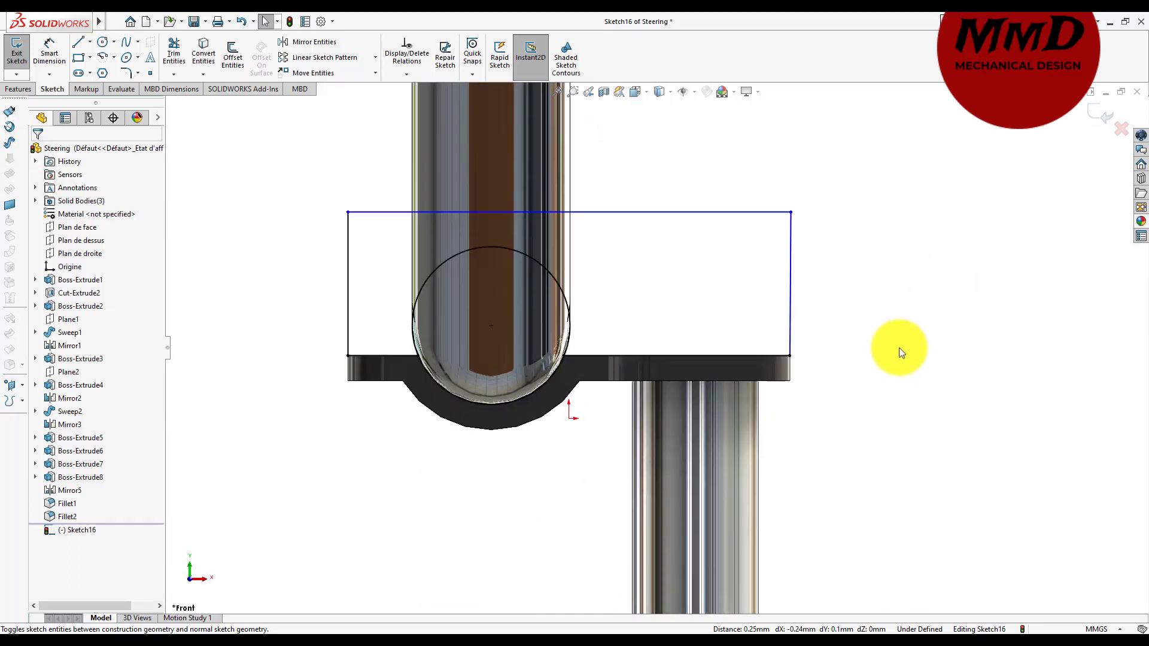
click(791, 325)
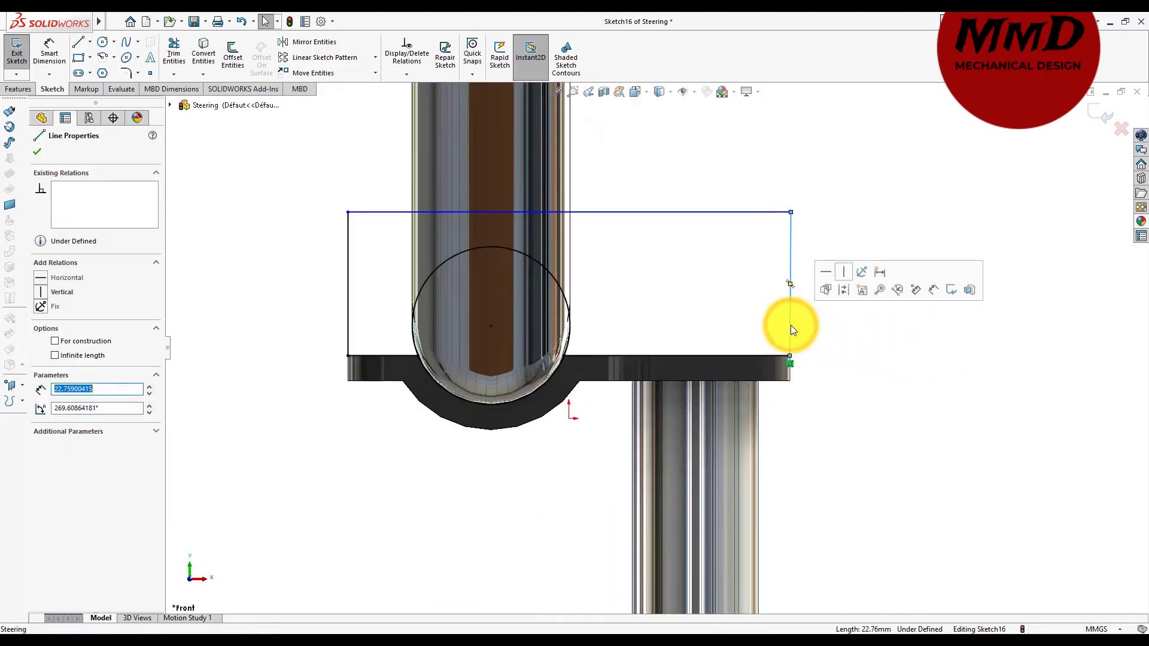
click(844, 272)
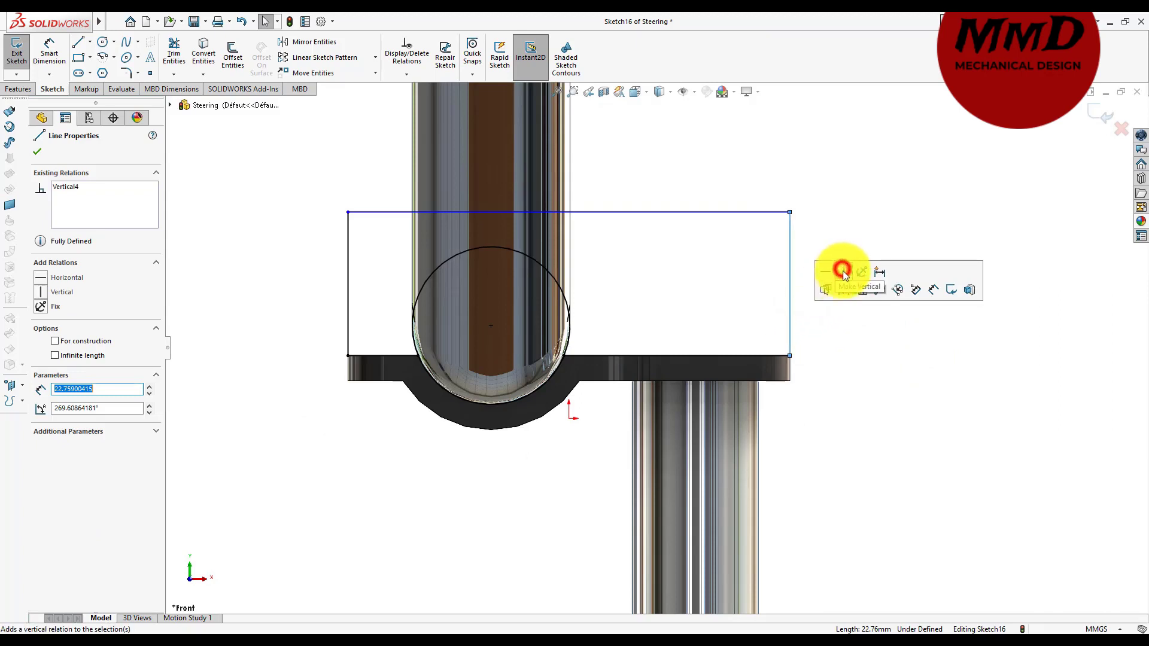
click(878, 368)
scroll(879, 368, up, 3)
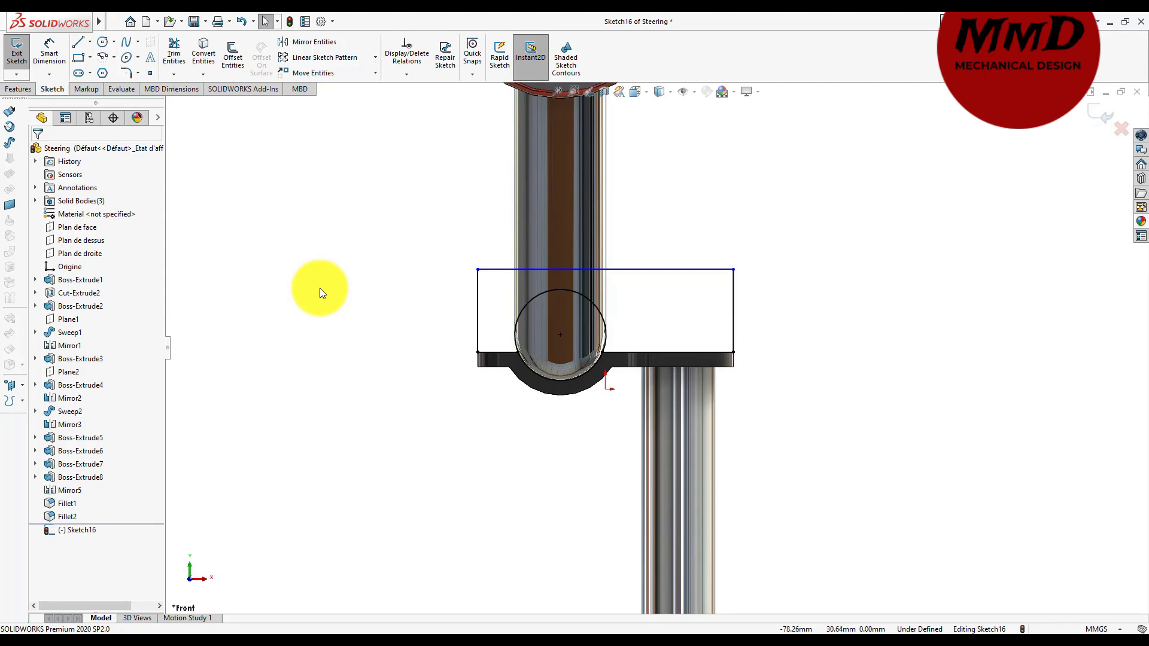
- Dimension the outline's left side with a 15.00 mm height
right_drag(320, 288, 324, 205)
click(477, 320)
click(401, 321)
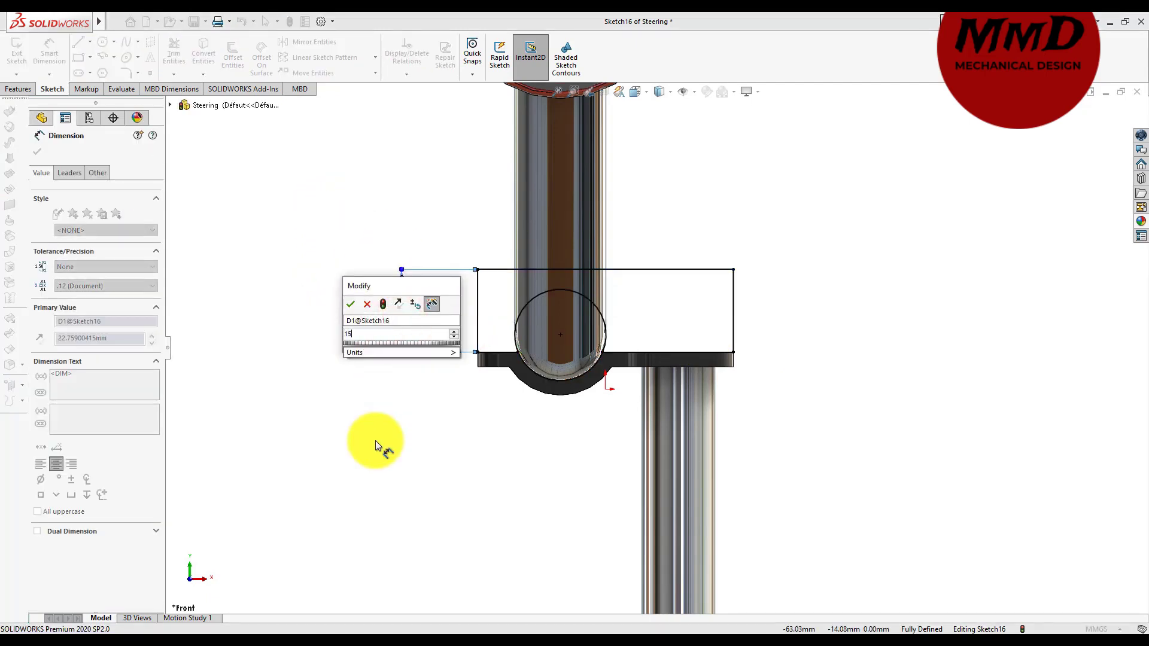
key(Return)
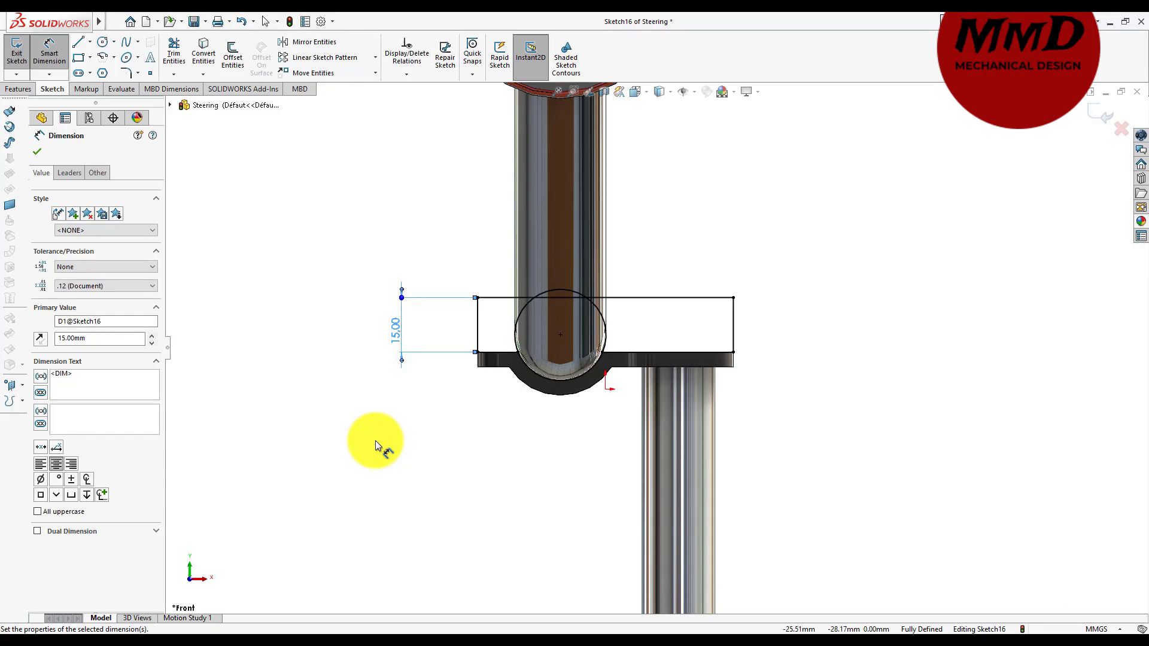
- Cancel the over-defining Ø25 circle diameter dimension and remove the old circle
click(513, 331)
click(362, 343)
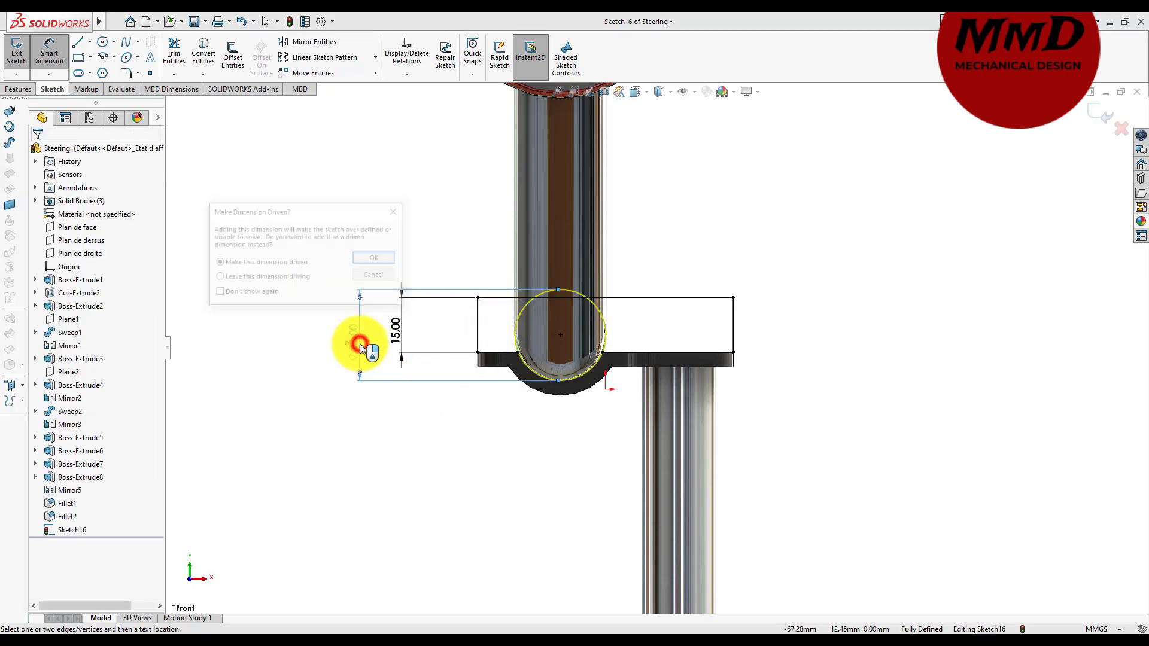
click(376, 277)
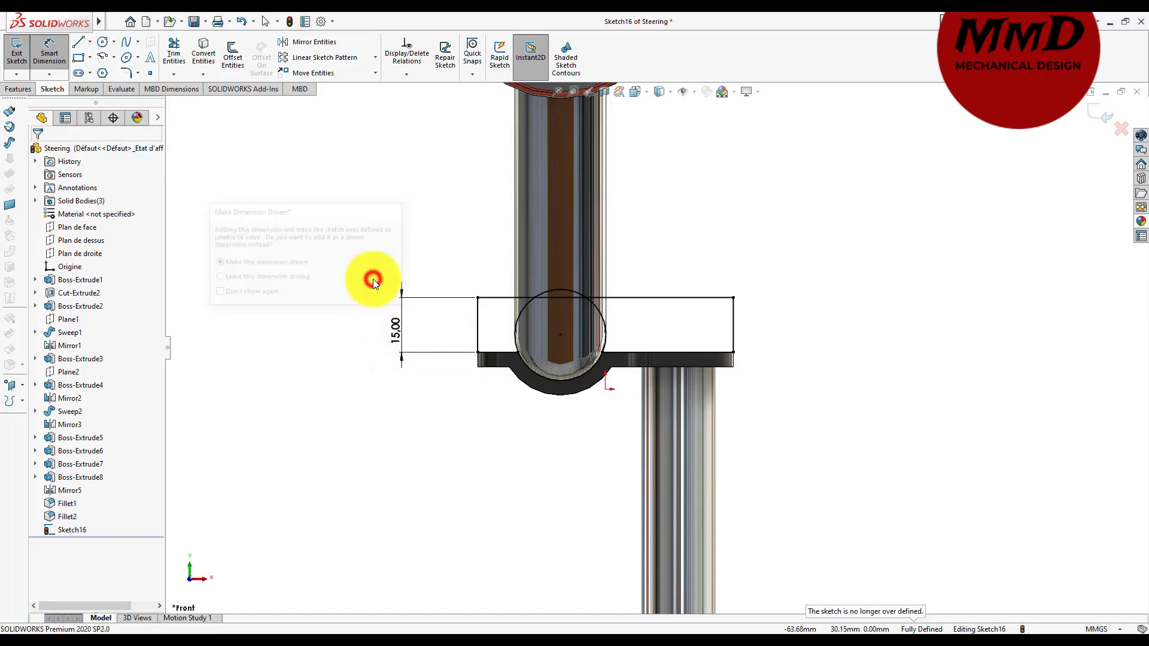
click(607, 330)
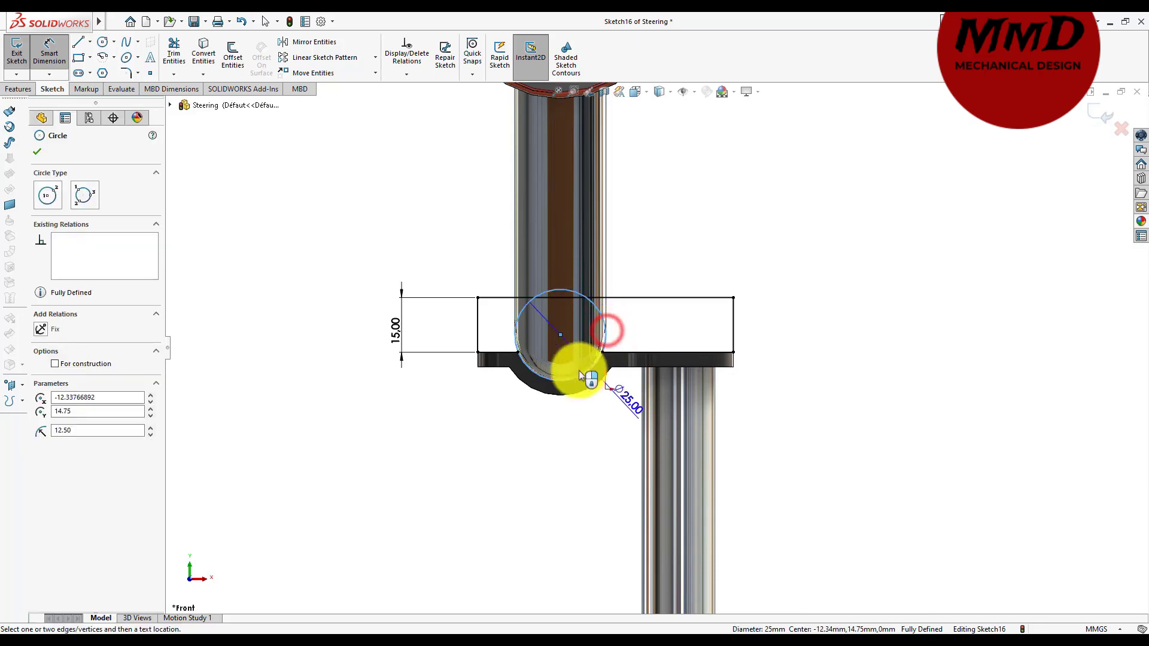
click(533, 462)
click(372, 277)
right_click(365, 421)
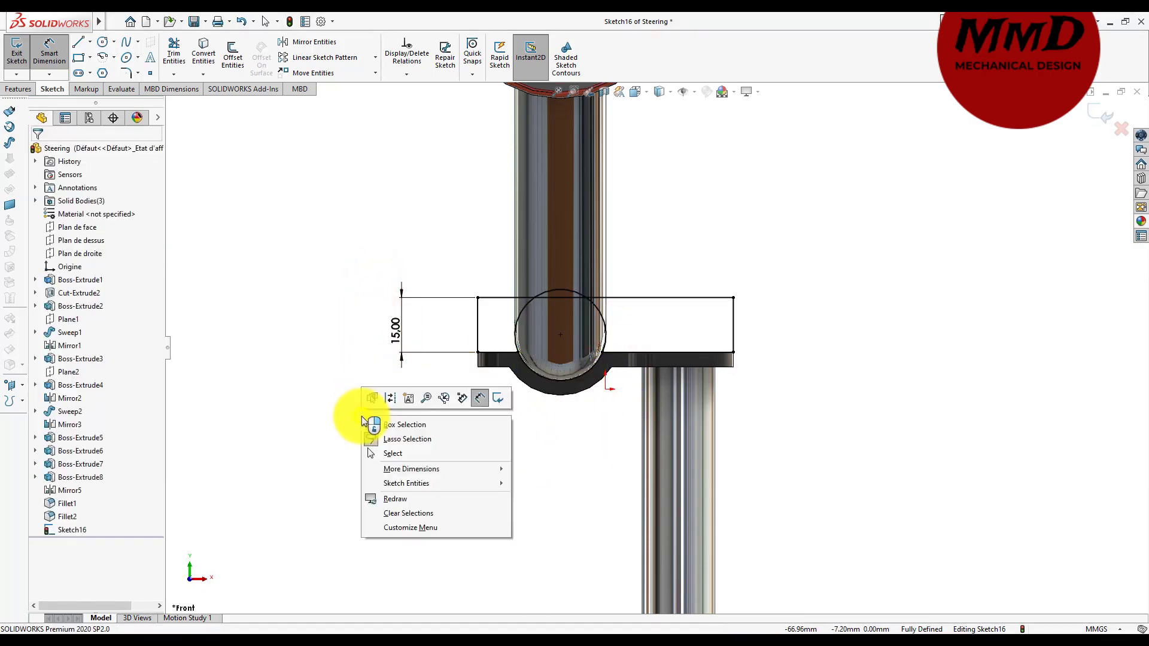
click(389, 453)
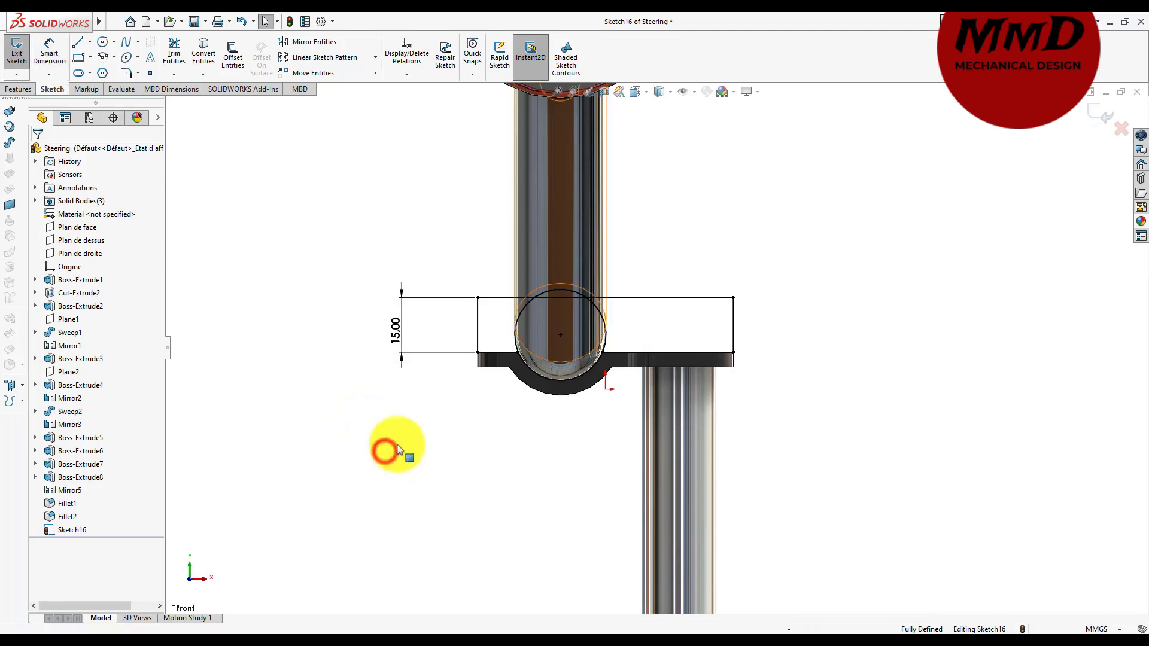
click(604, 331)
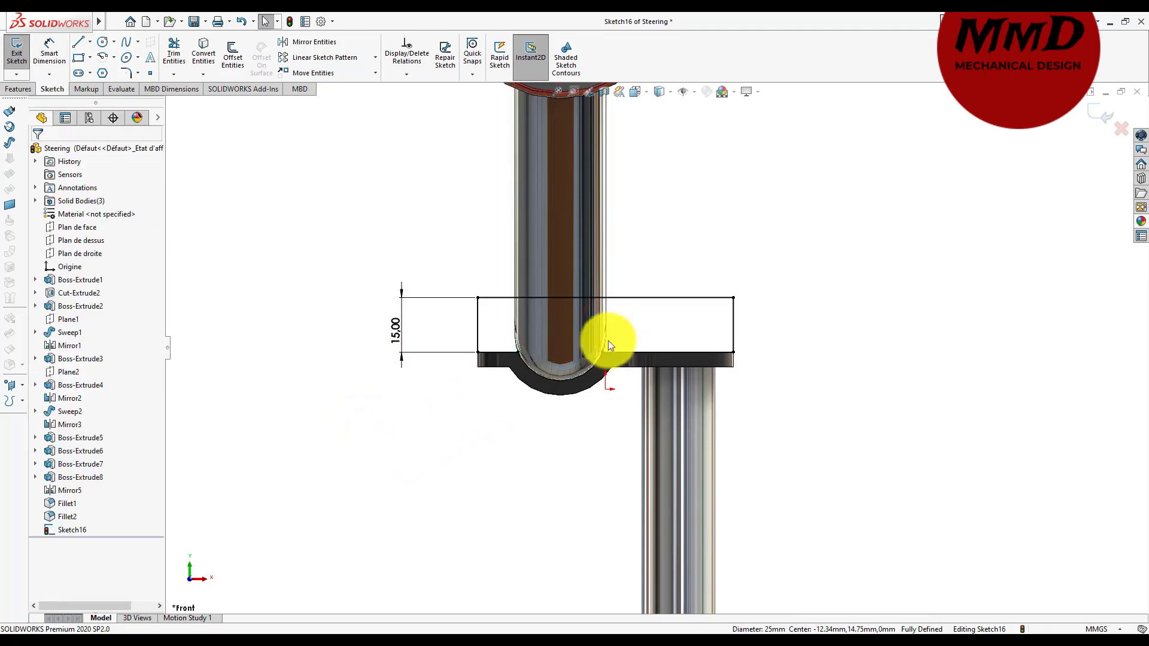
click(102, 42)
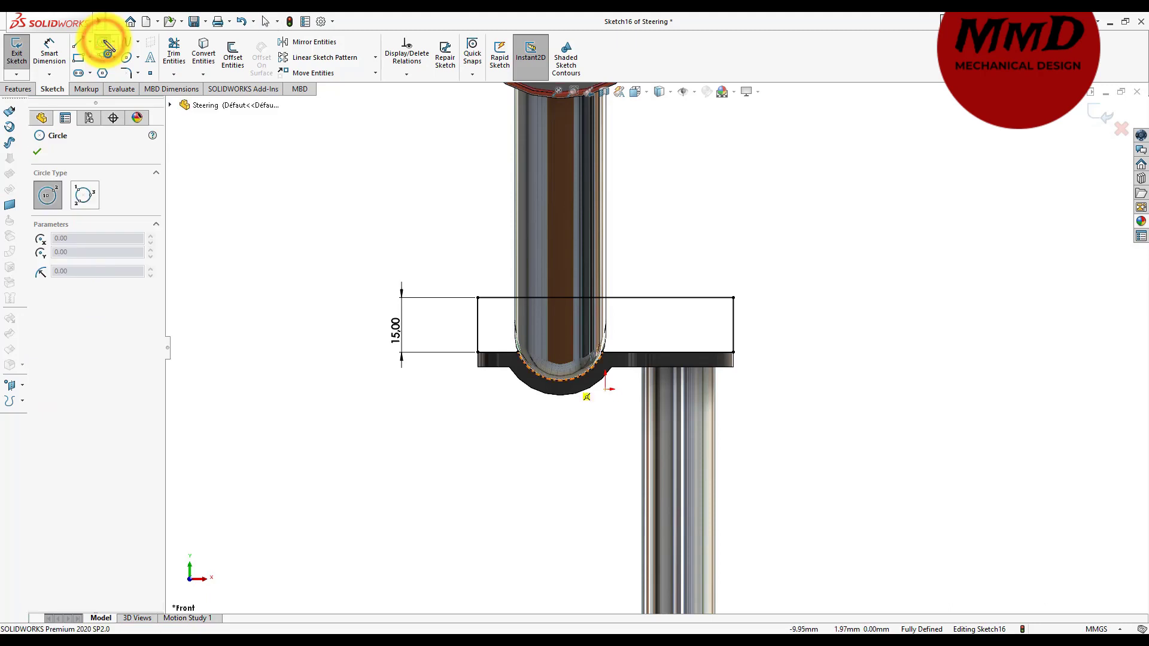
- Draw a new circle of about 18.25 mm diameter at the existing centre point
scroll(518, 389, down, 2)
scroll(593, 464, down, 2)
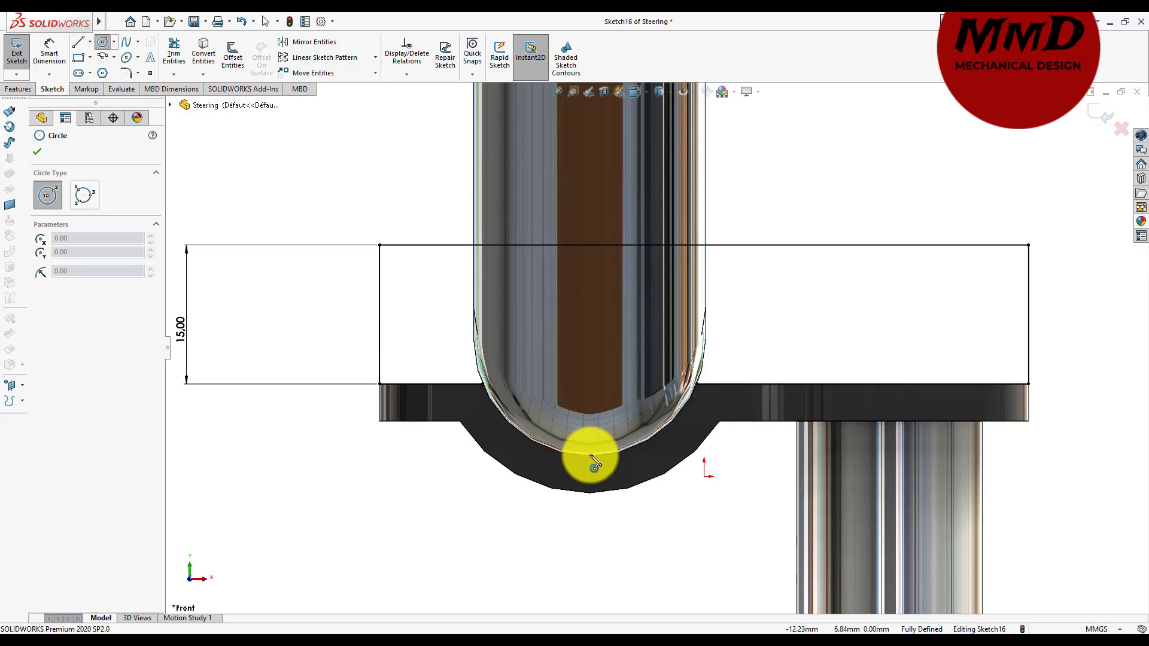
click(590, 309)
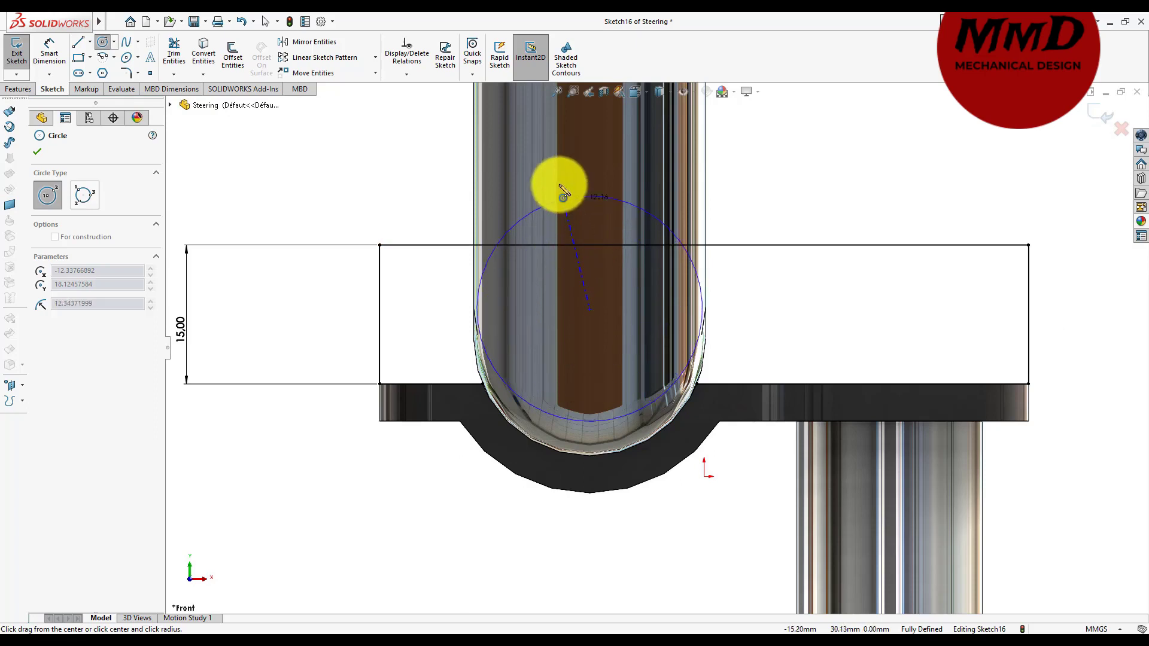
click(571, 227)
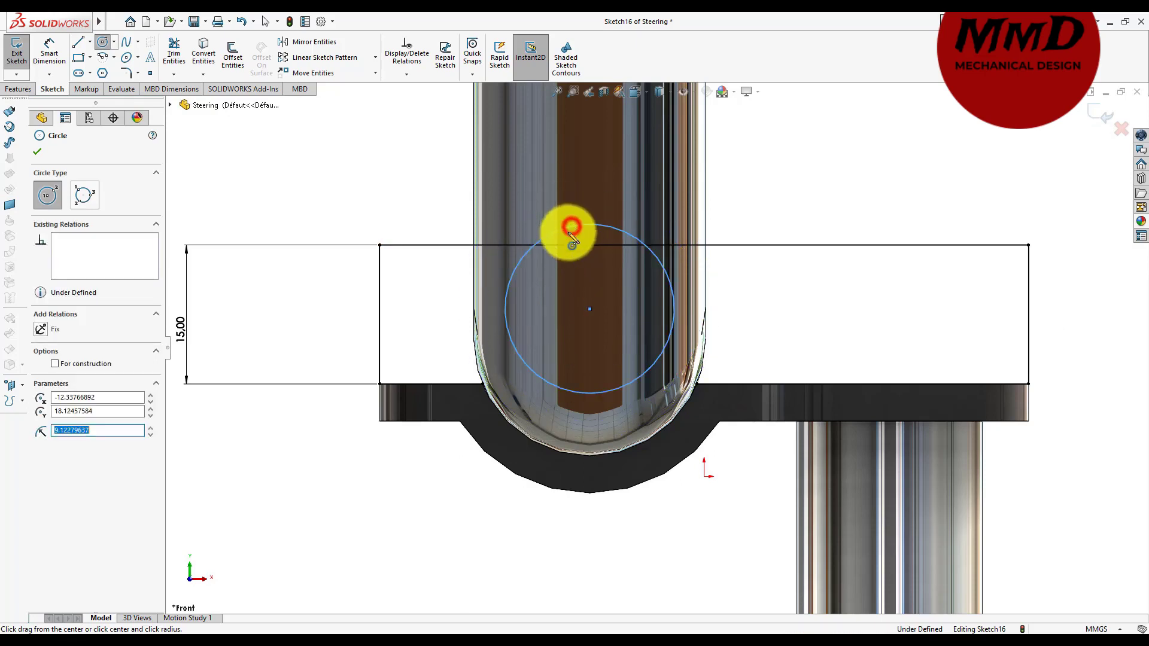
right_click(393, 535)
click(418, 532)
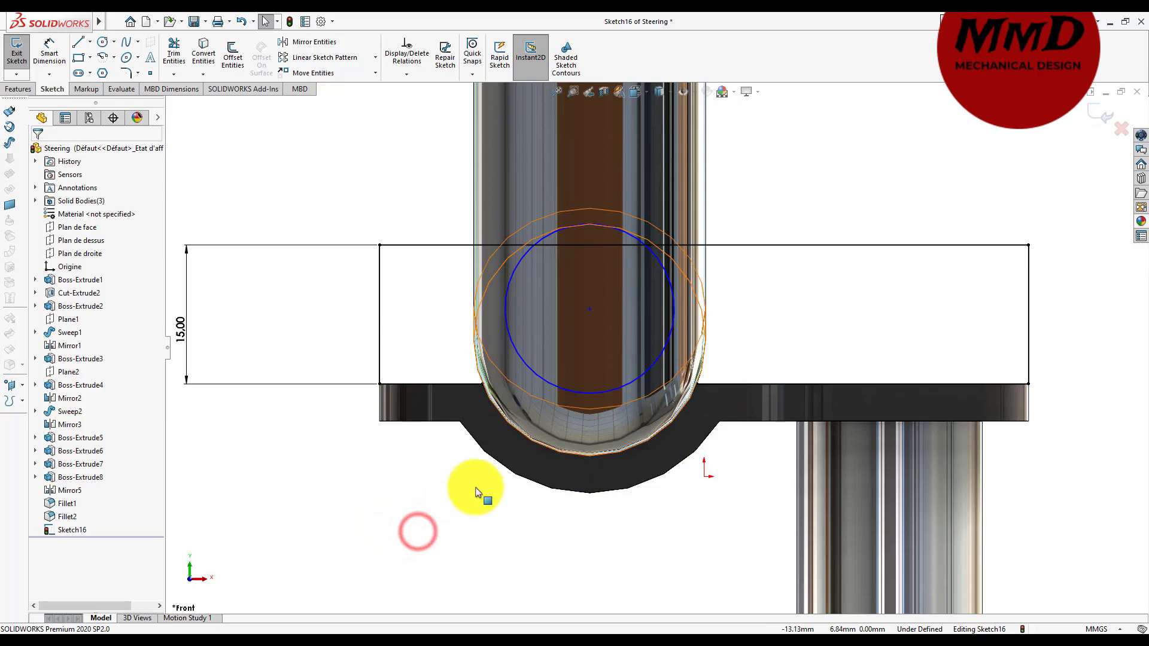
- Make the new circle concentric with the handlebar tube's end edge
click(598, 393)
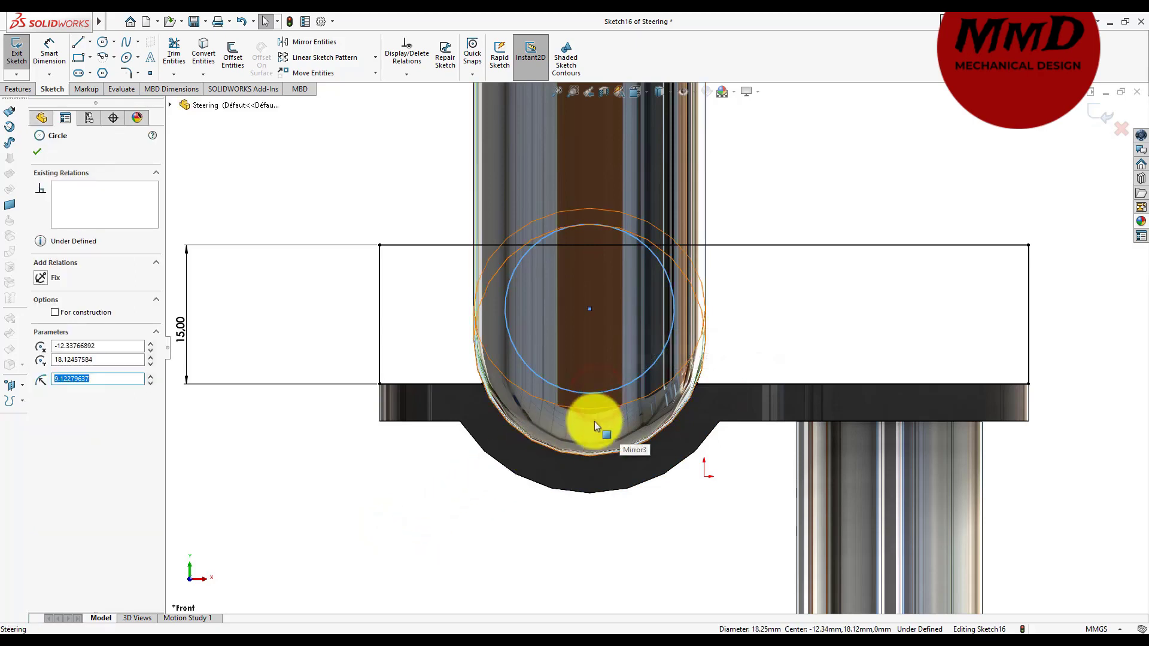
ctrl+click(591, 457)
click(658, 406)
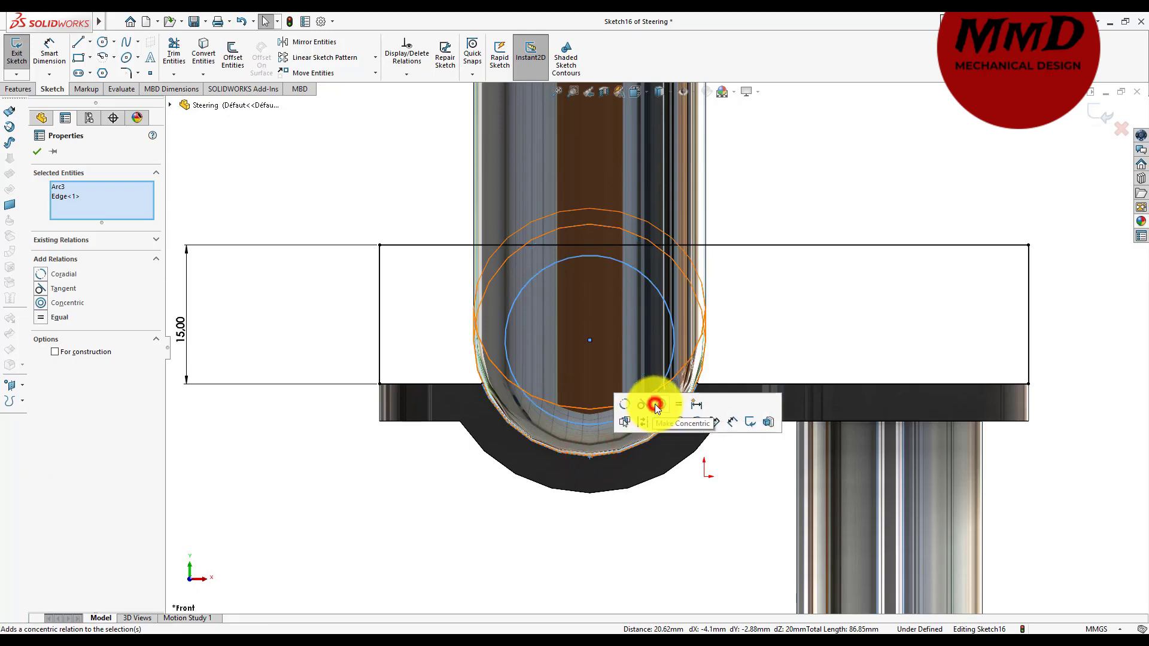
click(504, 561)
mouse_move(580, 516)
middle_down()
mouse_move(549, 521)
mouse_move(577, 520)
middle_up()
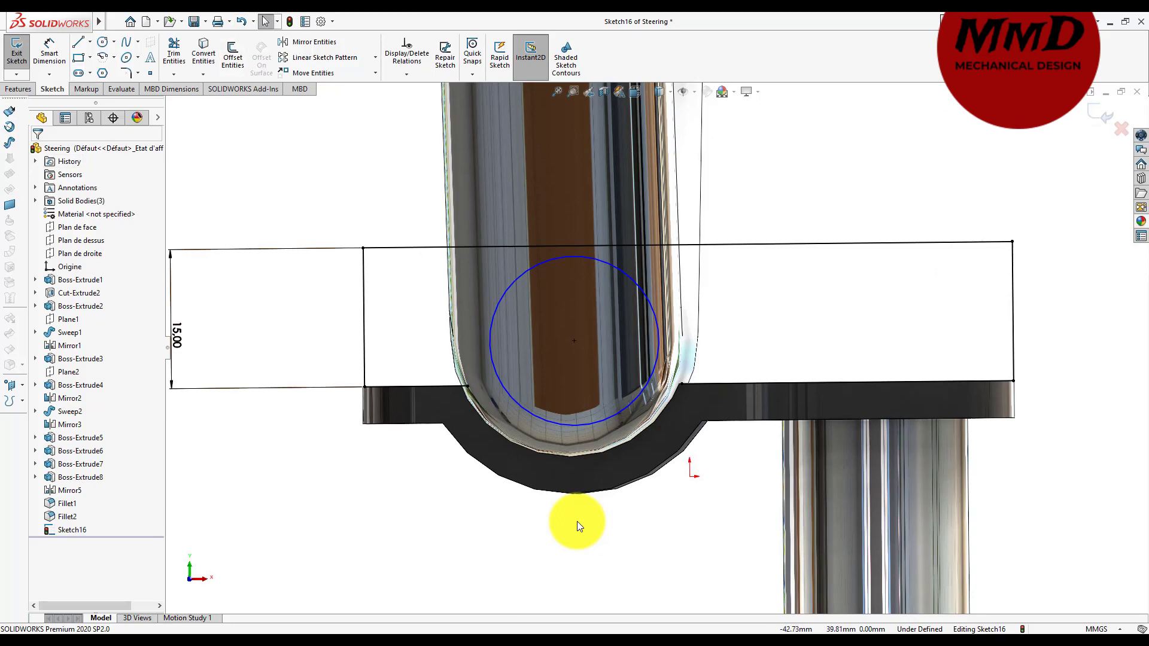
- Make the circle coincident with the tube edge point
click(178, 55)
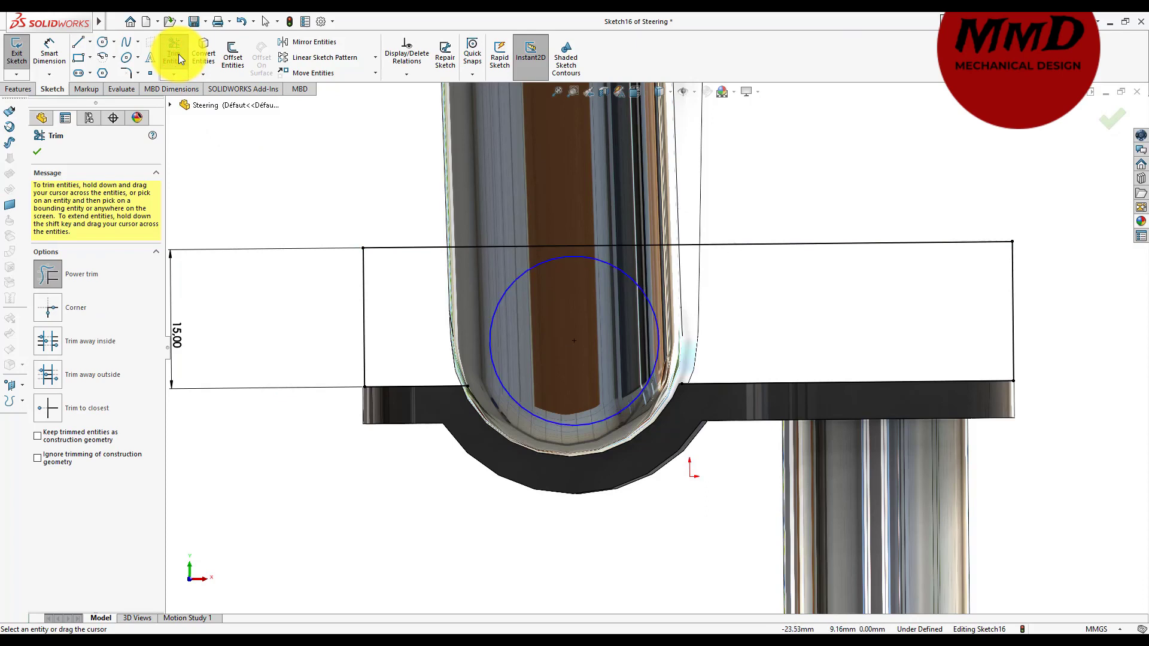
click(36, 152)
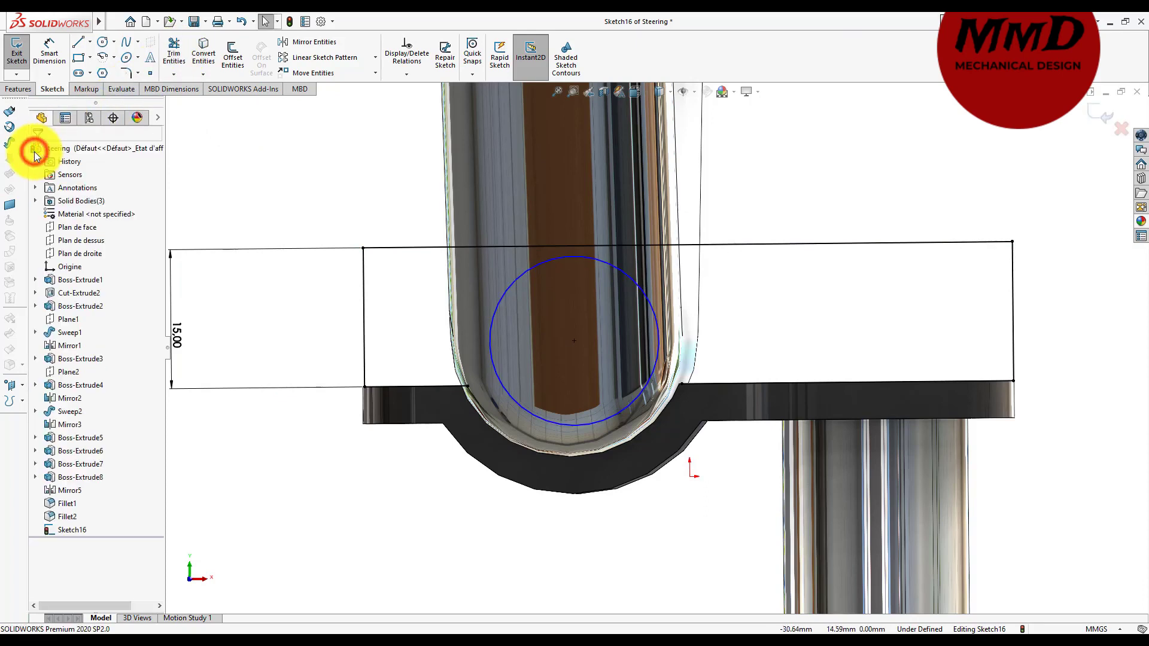
ctrl+middle_drag(257, 238, 544, 349)
click(544, 353)
ctrl+click(518, 365)
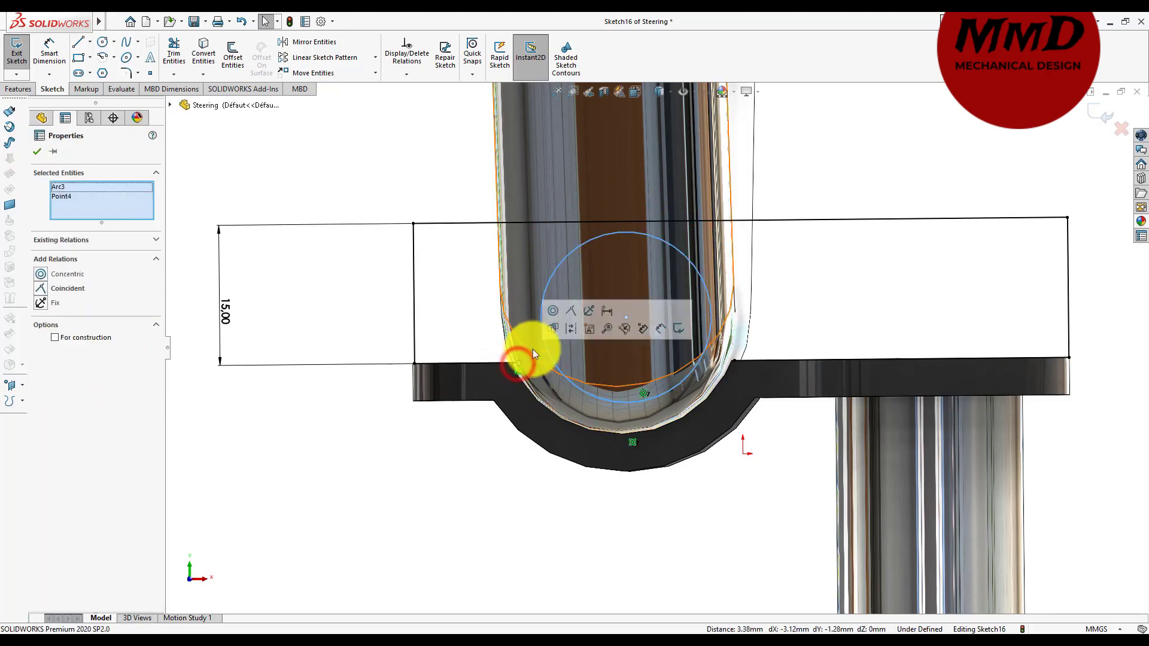
click(571, 311)
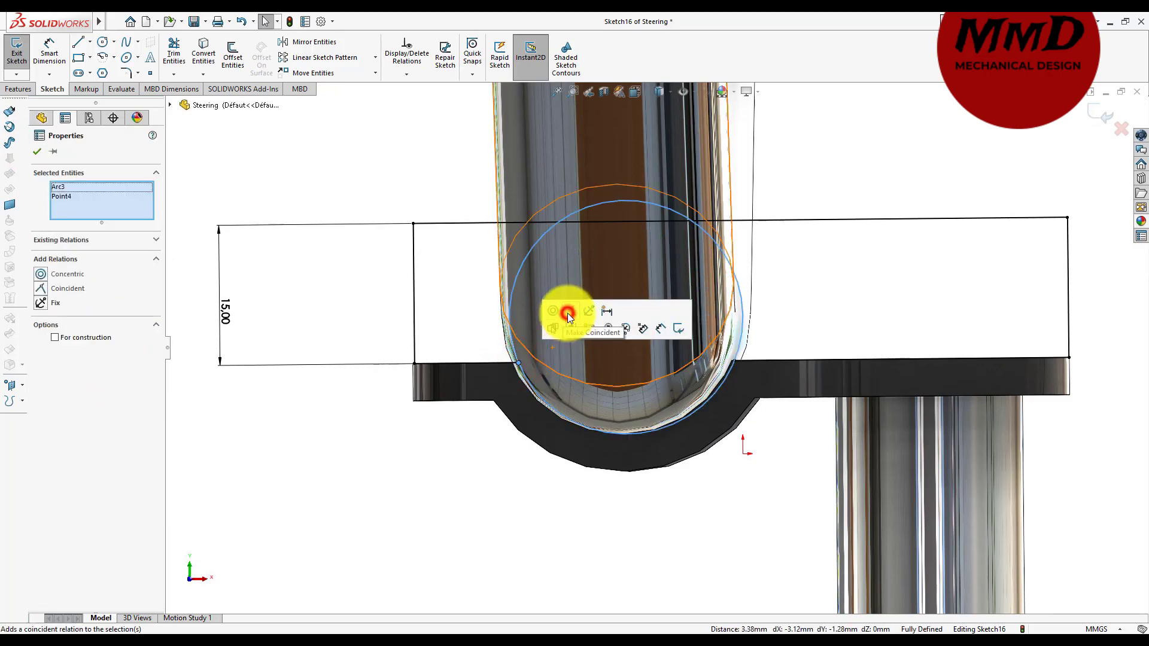
click(741, 511)
click(734, 360)
click(721, 483)
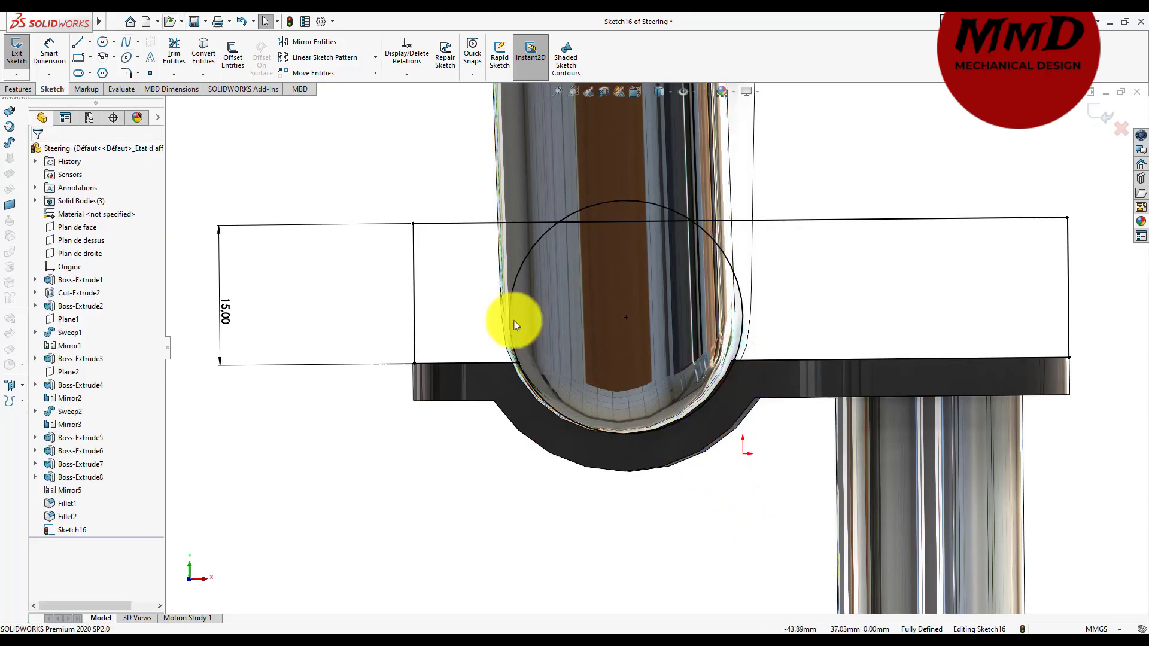
- Trim the sketch segments below the arc
click(174, 54)
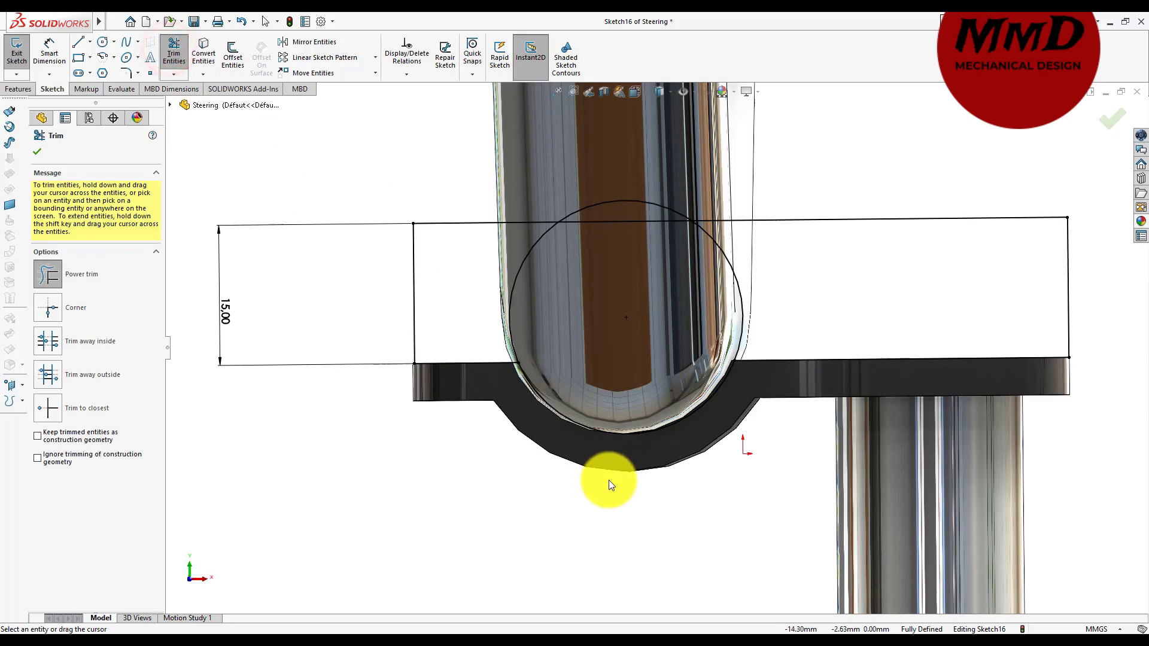
drag(611, 485, 623, 414)
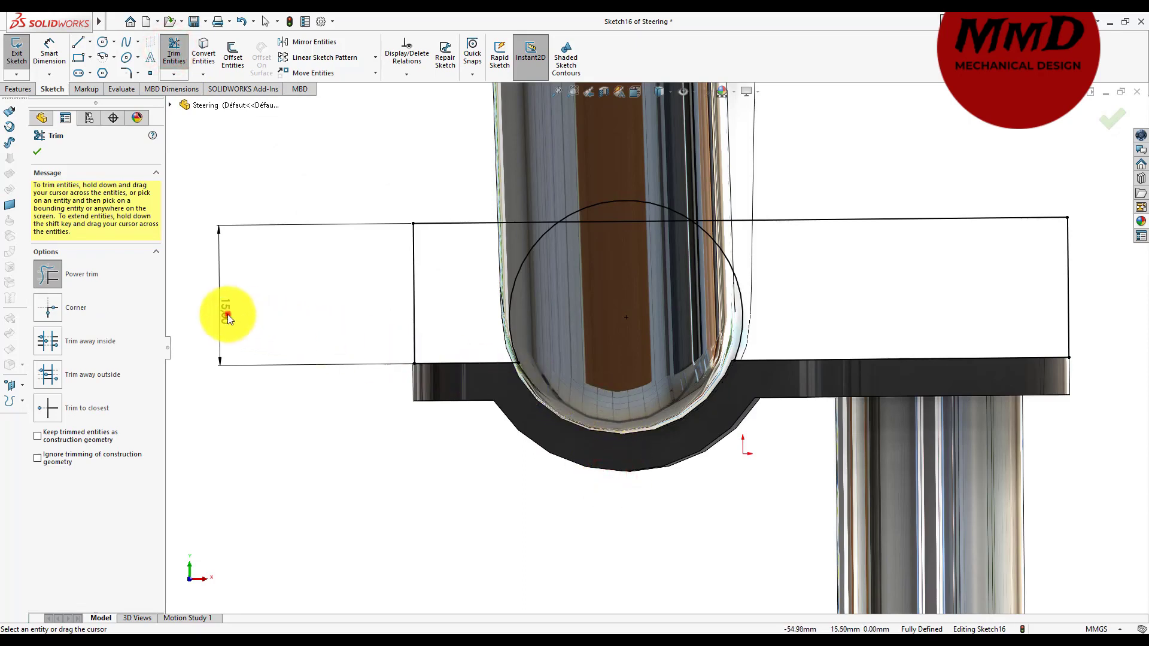
key(z)
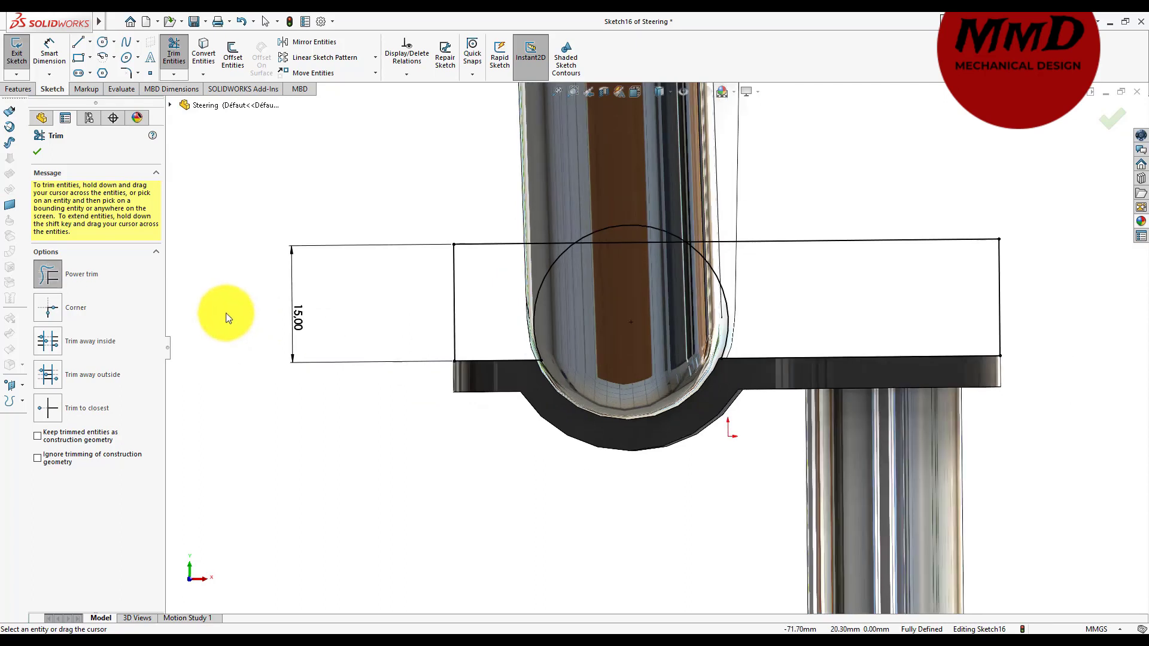
- Change the block height dimension from 15.00 to 25 mm
click(37, 153)
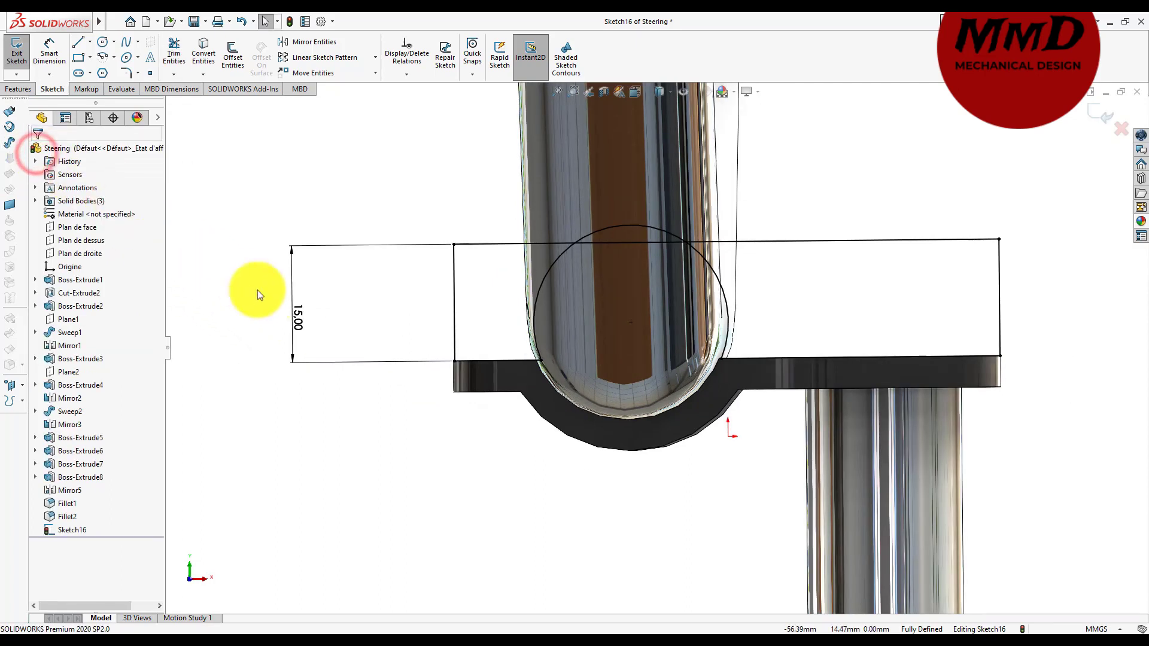
click(296, 313)
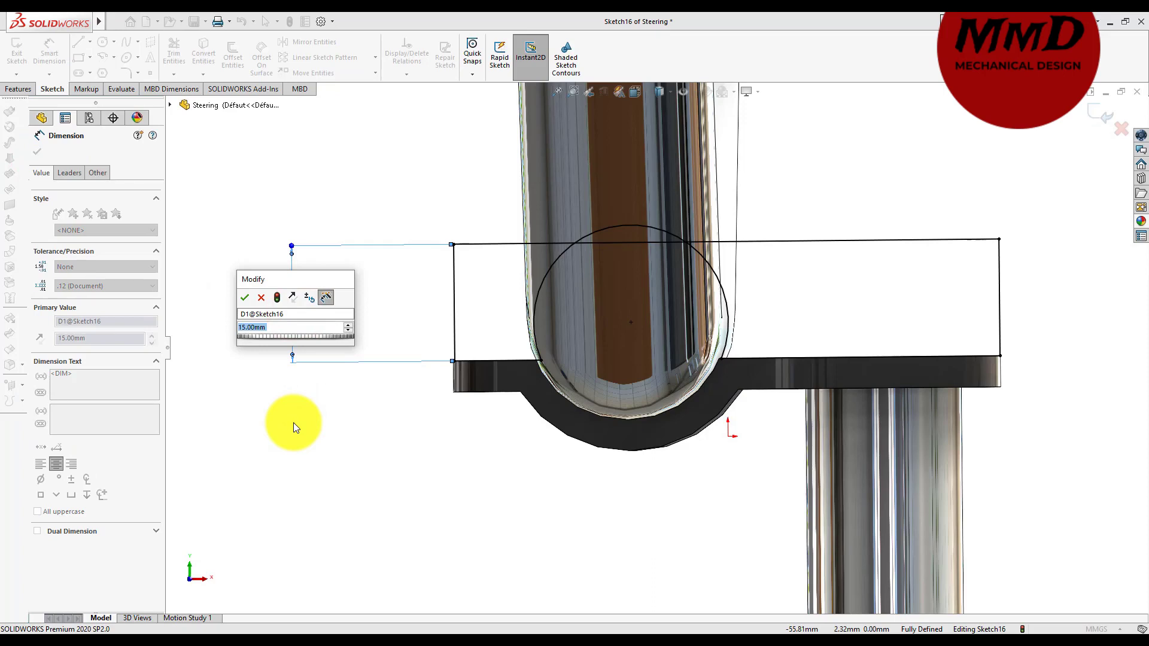
text(25)
key(Return)
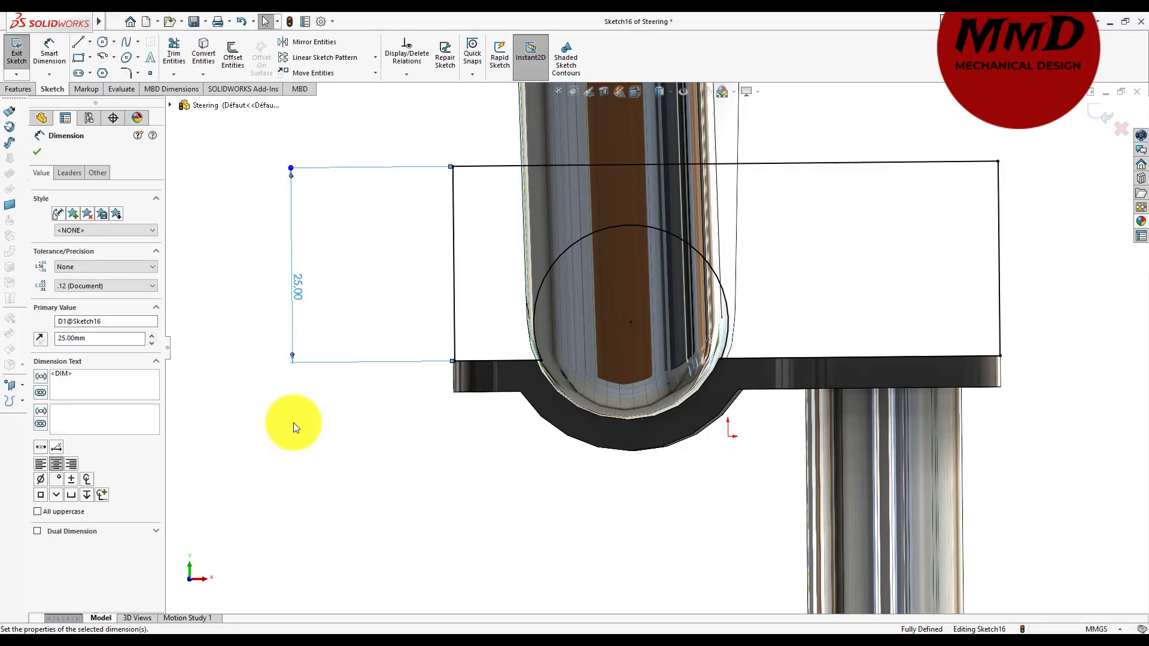
- Extrude Sketch16 40 mm Mid Plane into the clamp block, Boss-Extrude9
key(z)
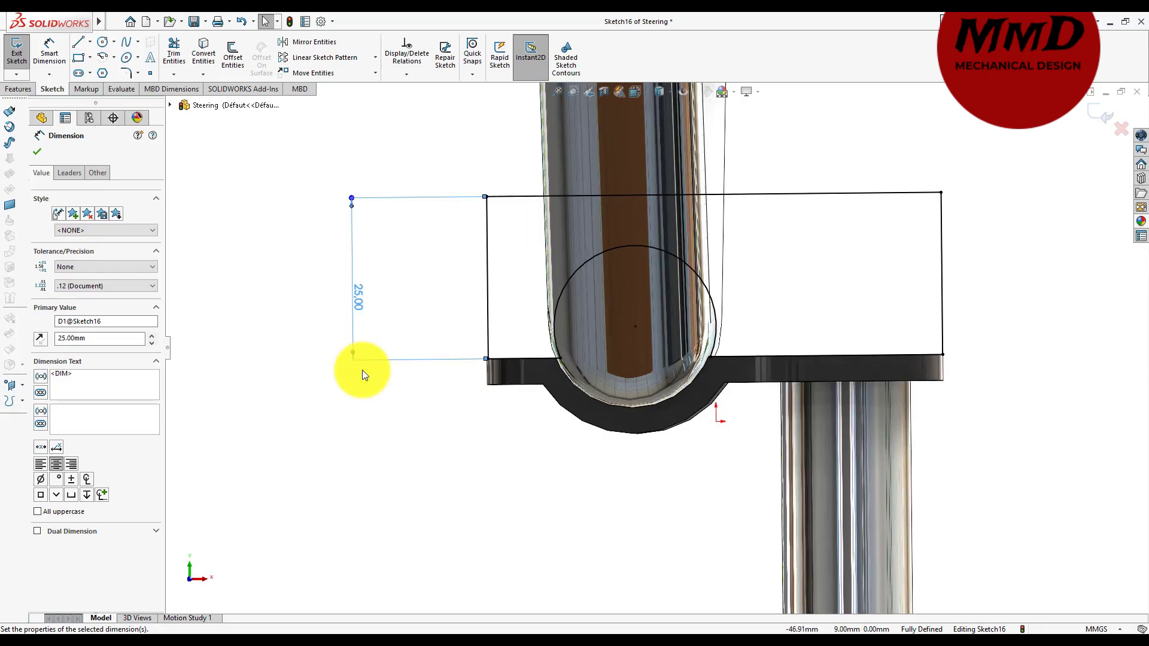
click(11, 91)
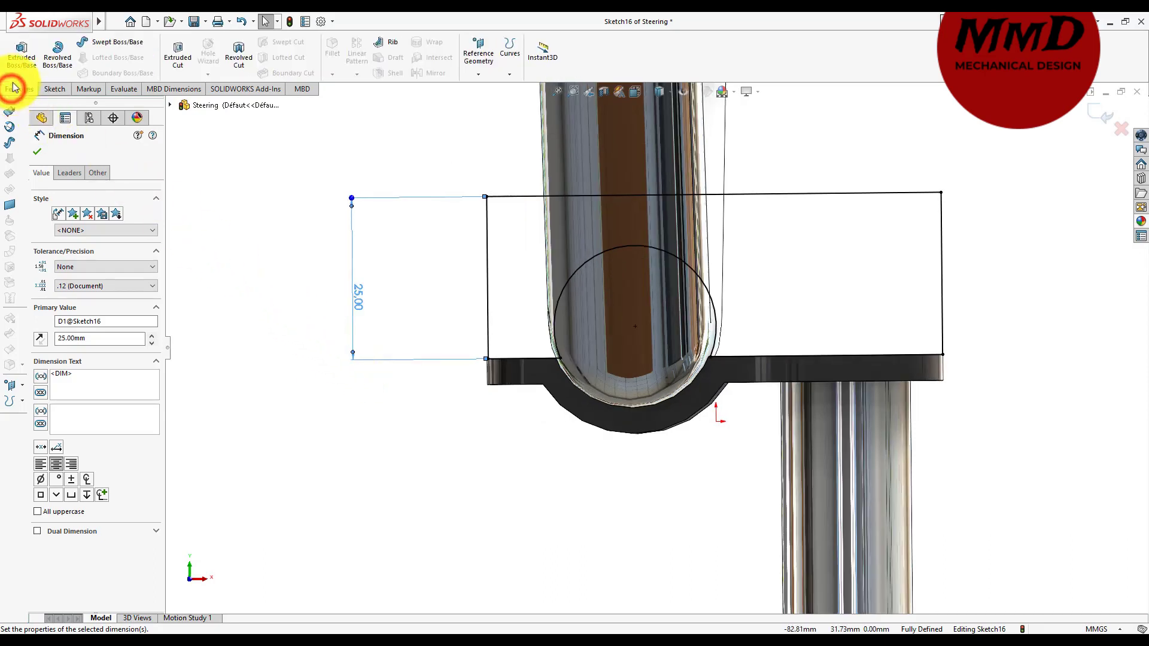
click(20, 56)
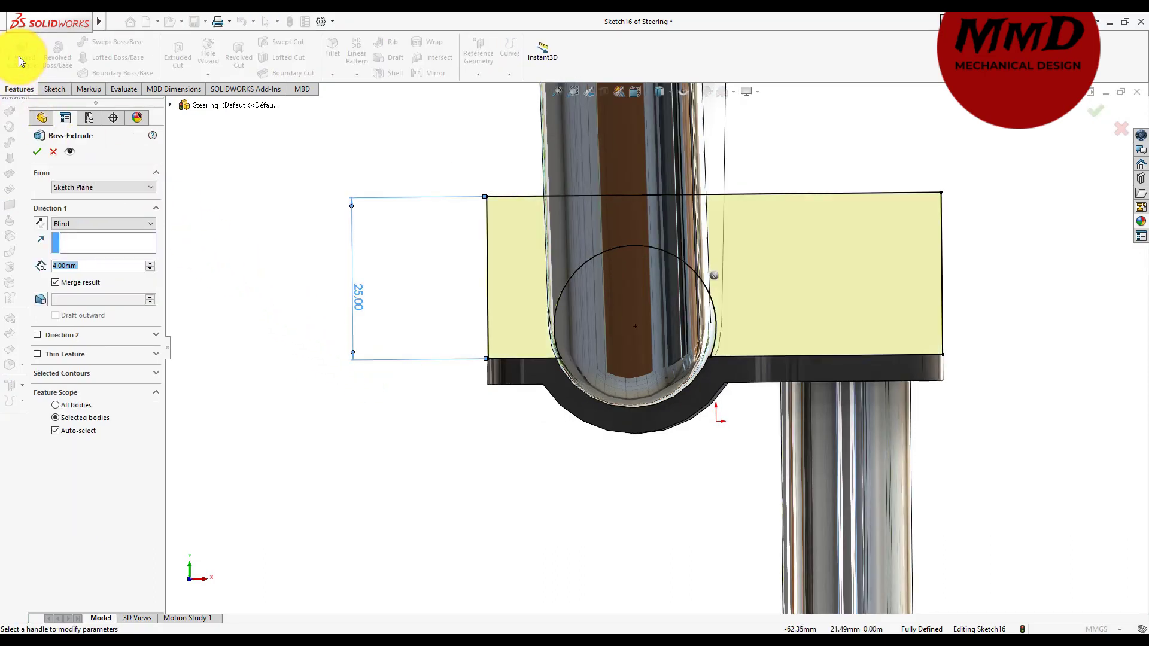
middle_drag(103, 115, 406, 353)
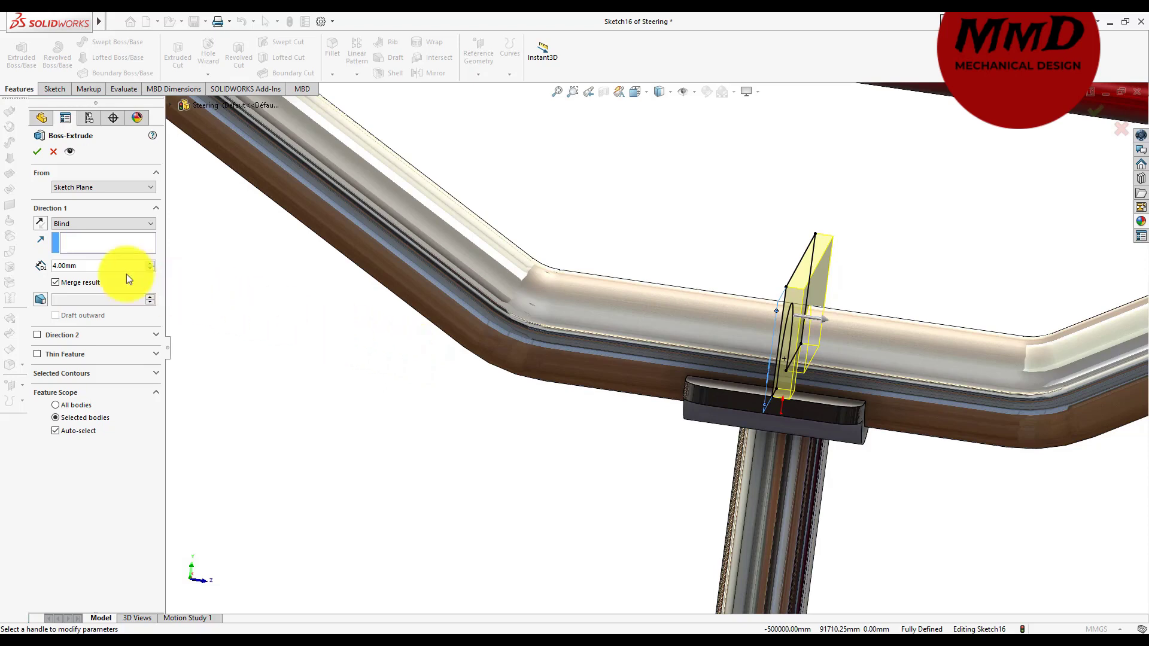
double_click(94, 264)
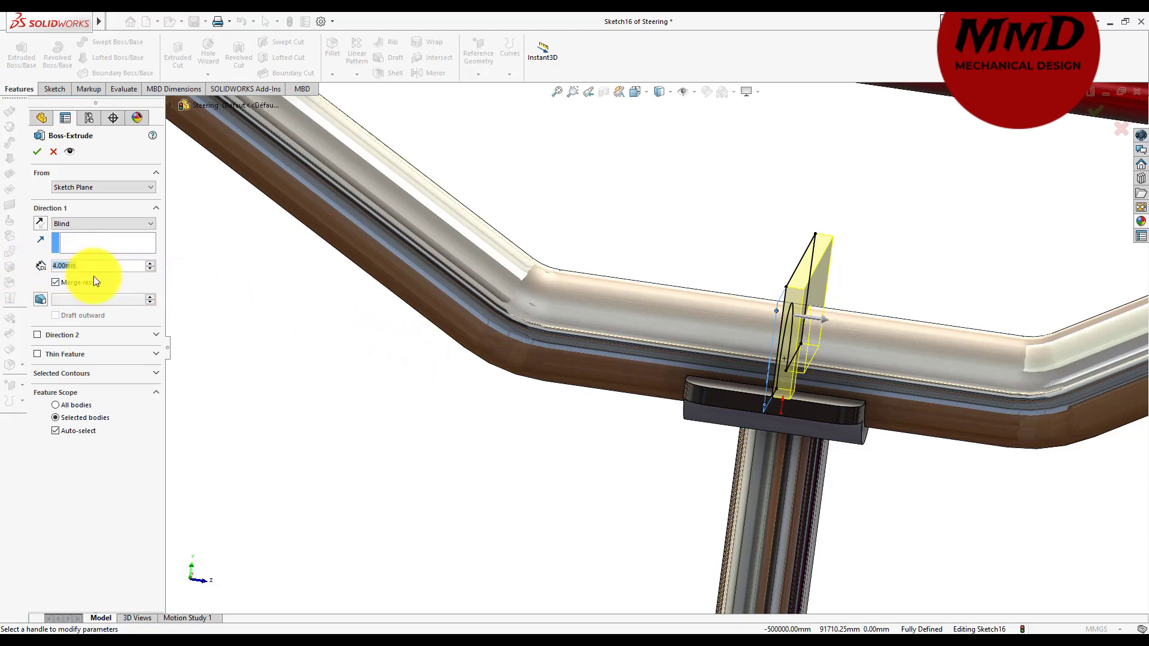
text(40)
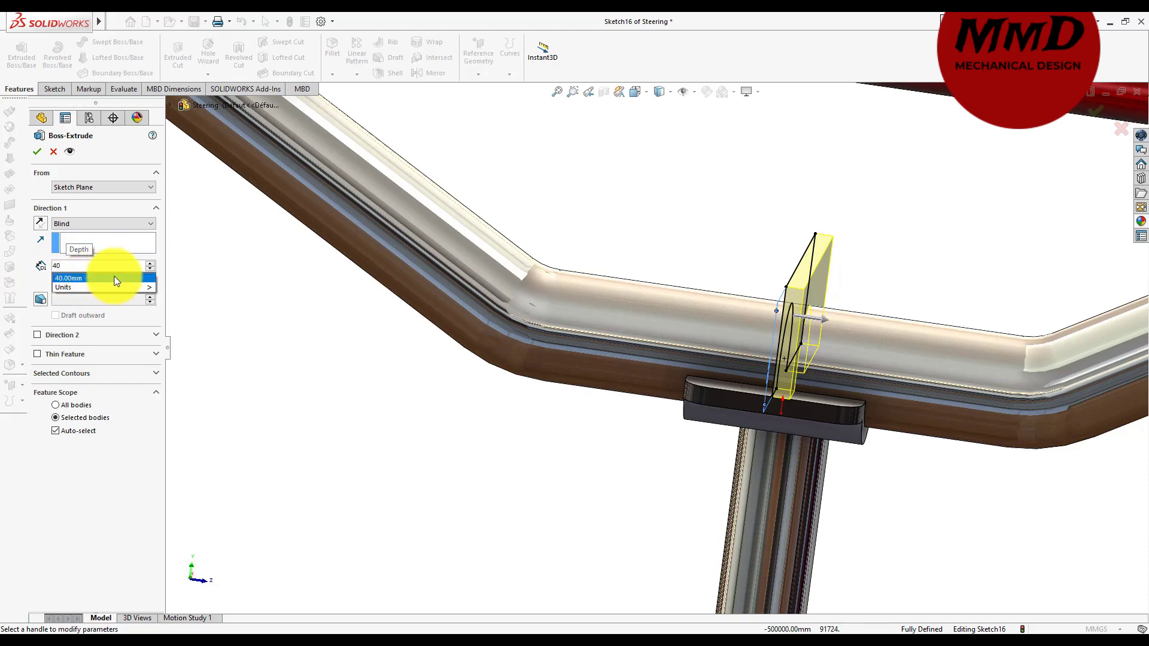
click(238, 275)
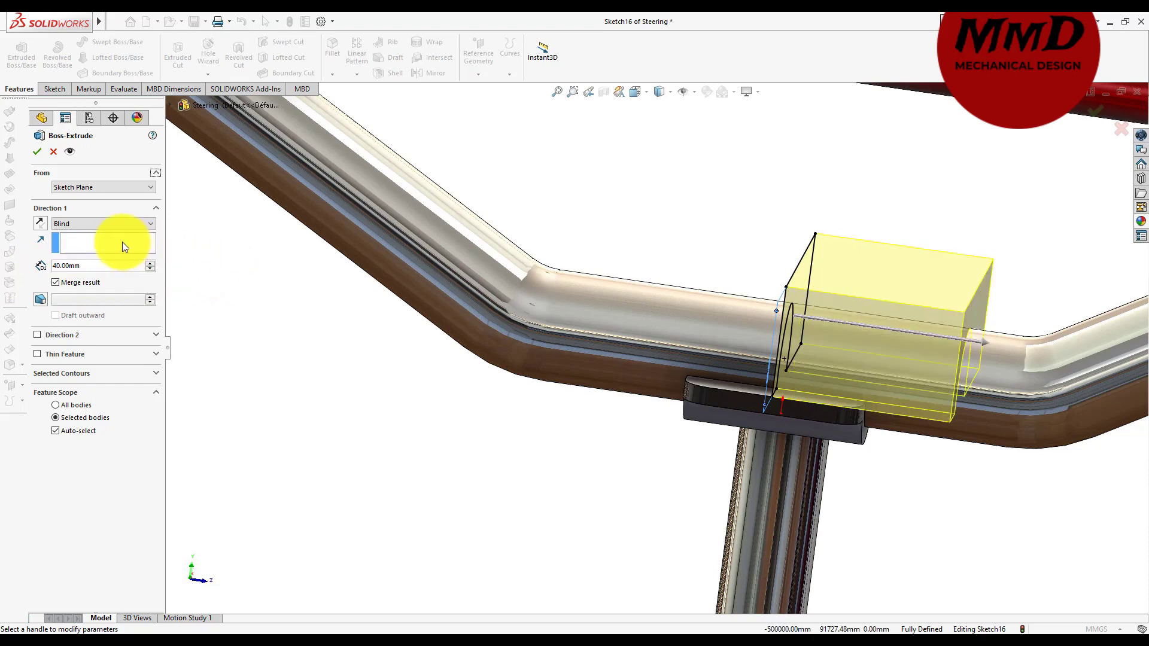
click(85, 225)
click(84, 279)
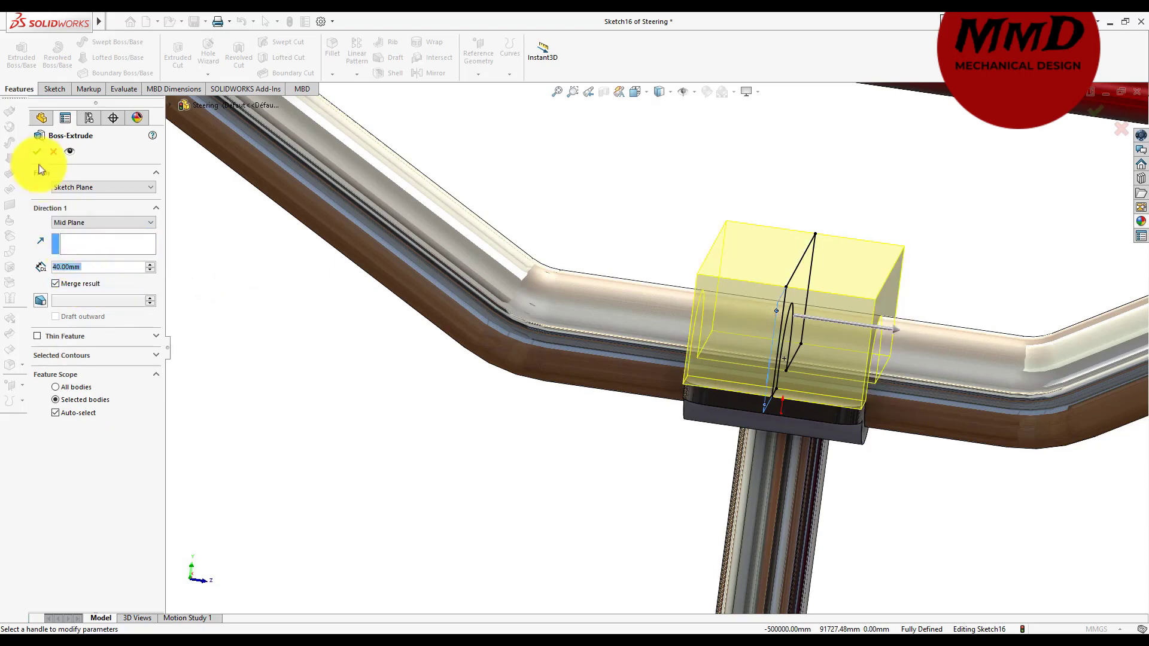
click(33, 150)
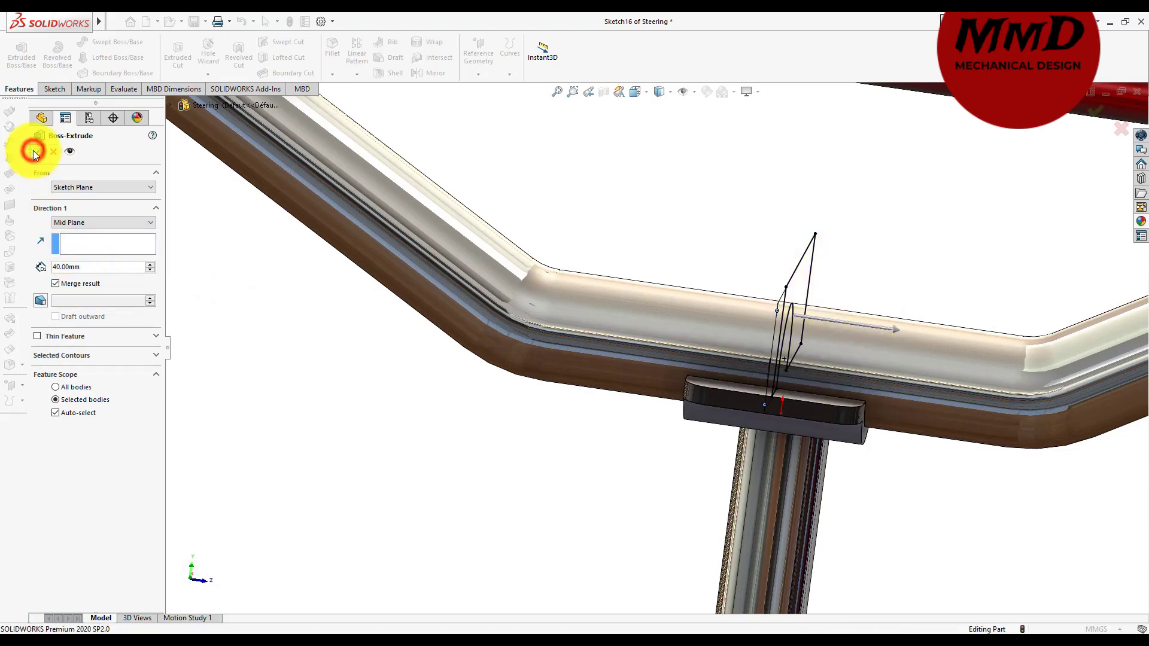
- Edit Boss-Extrude9 to uncheck Merge result, keeping the block a separate body
right_click(78, 529)
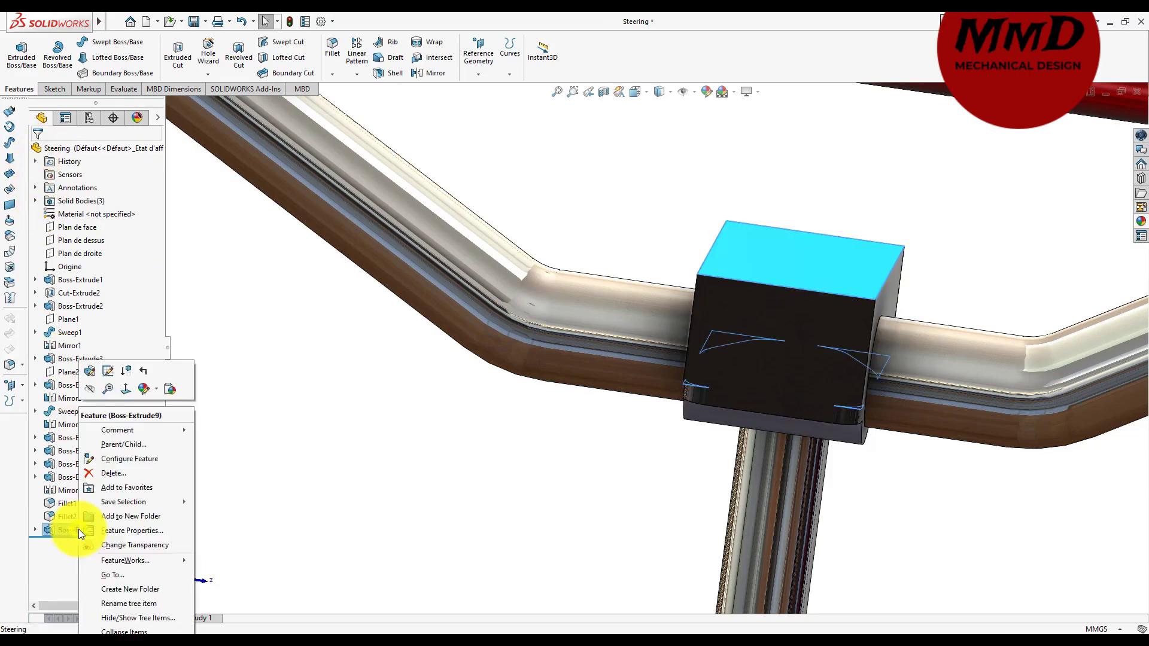
click(90, 373)
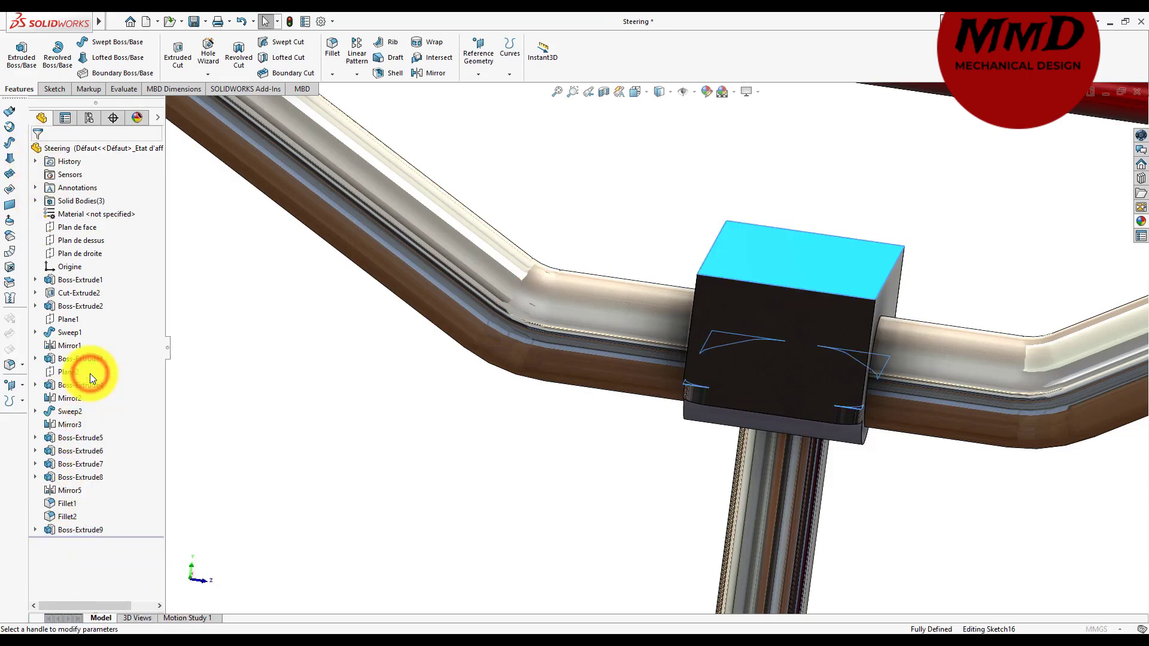
click(57, 284)
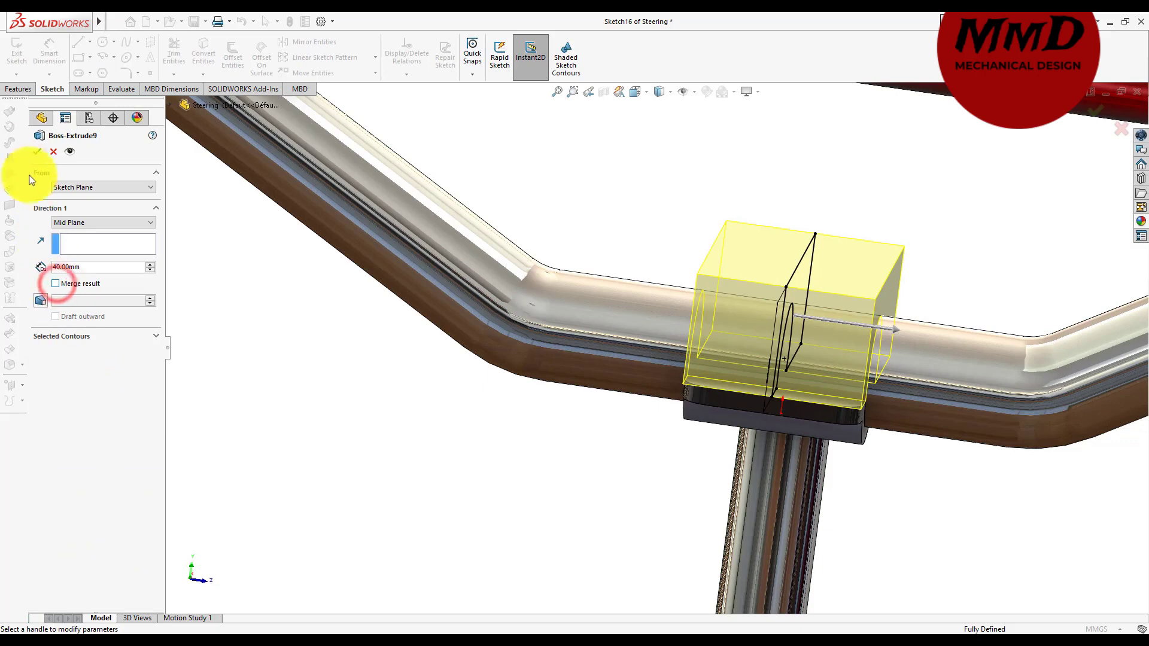
click(39, 153)
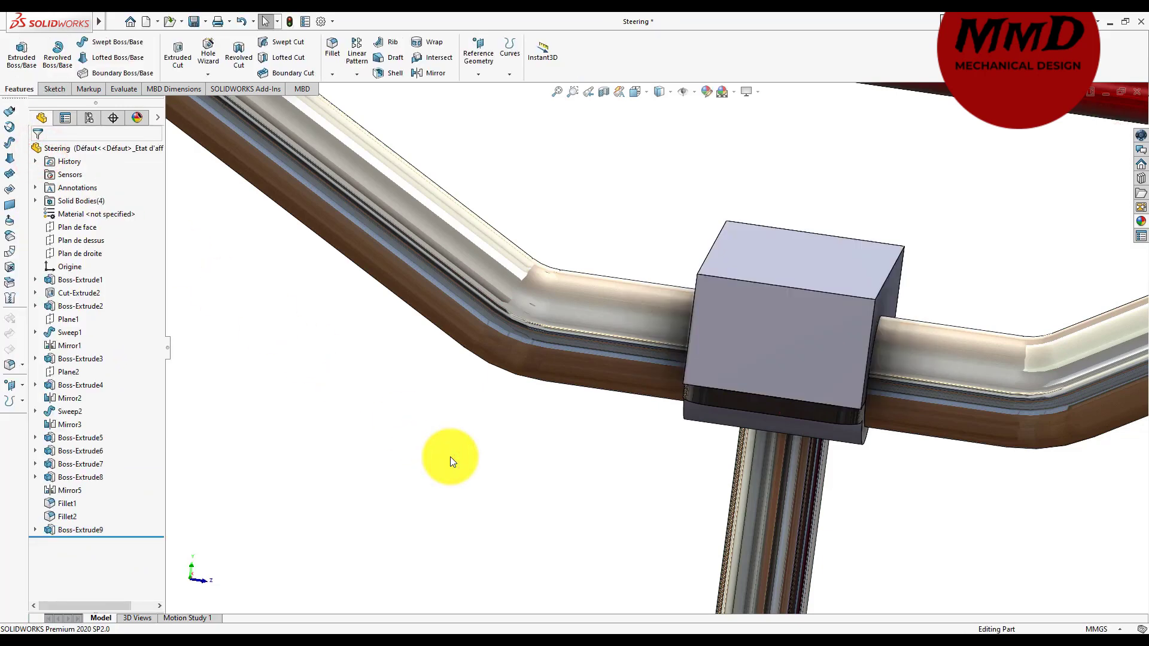
- Apply a 6 mm fillet to the clamp block's two vertical edges
click(333, 48)
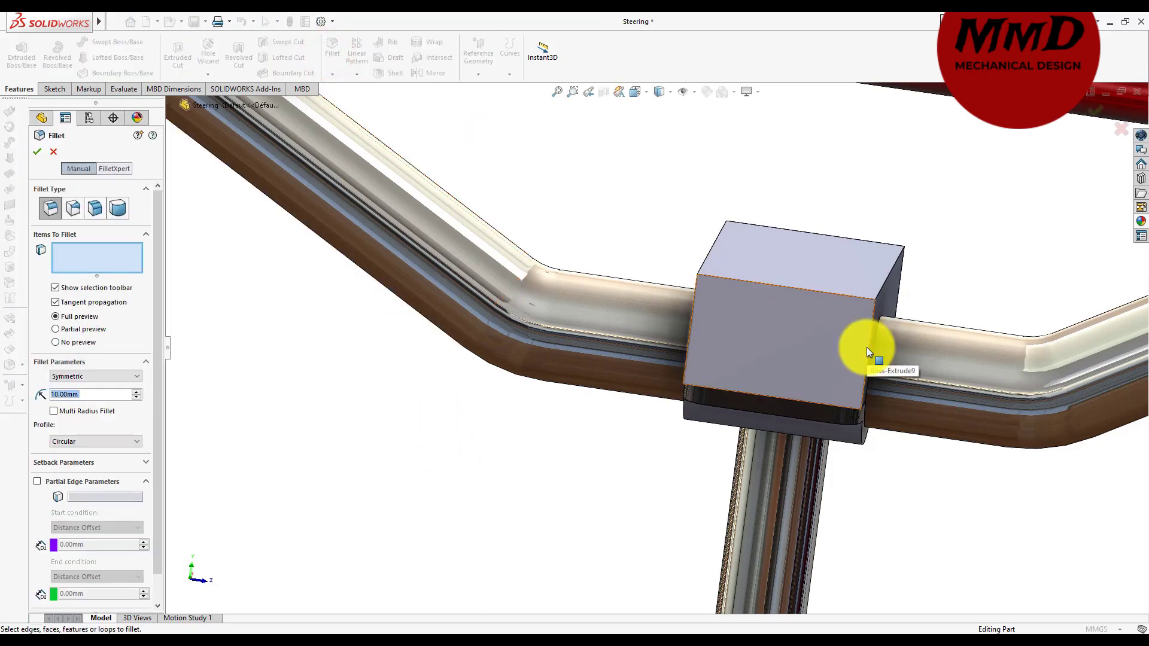
text(6)
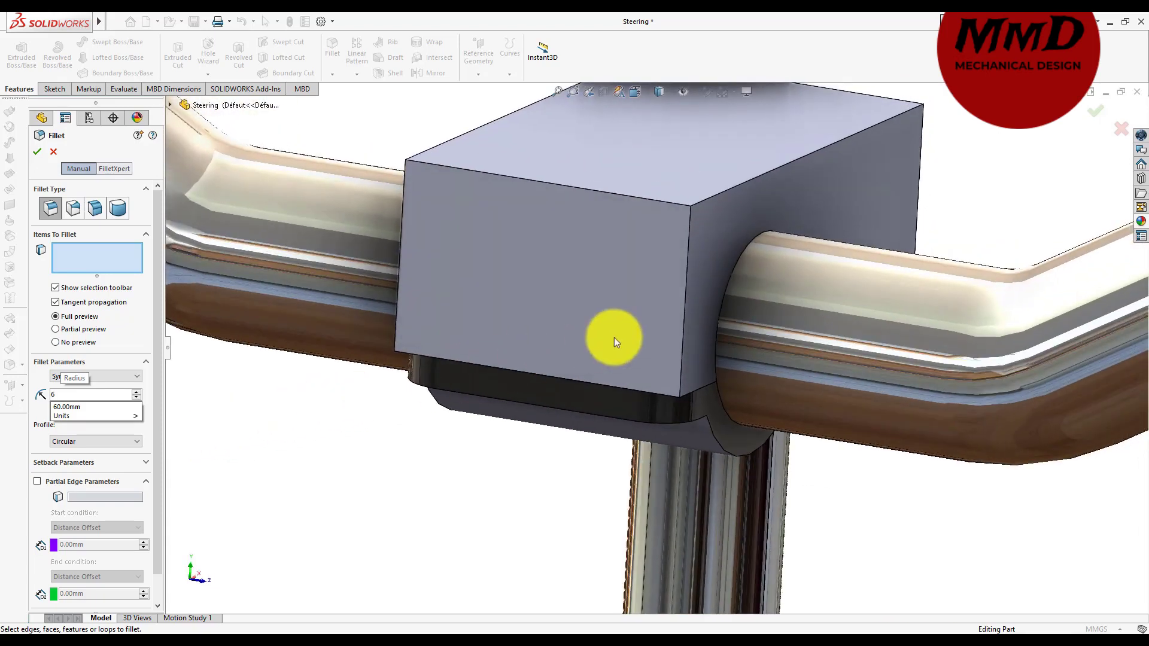
click(683, 321)
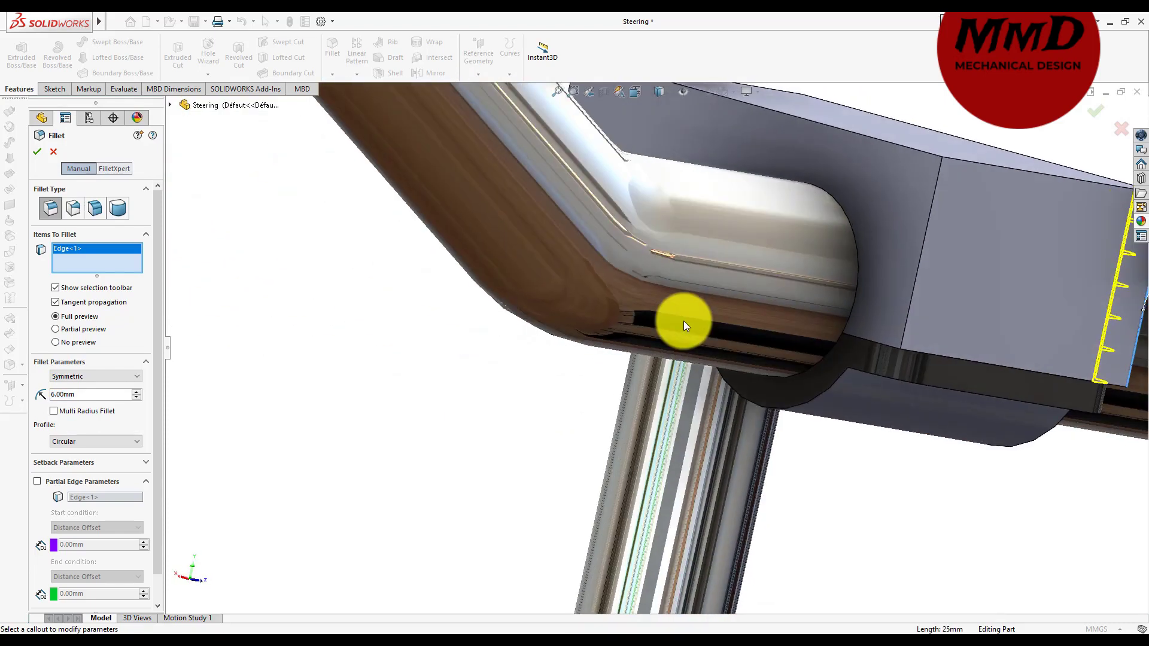
click(924, 236)
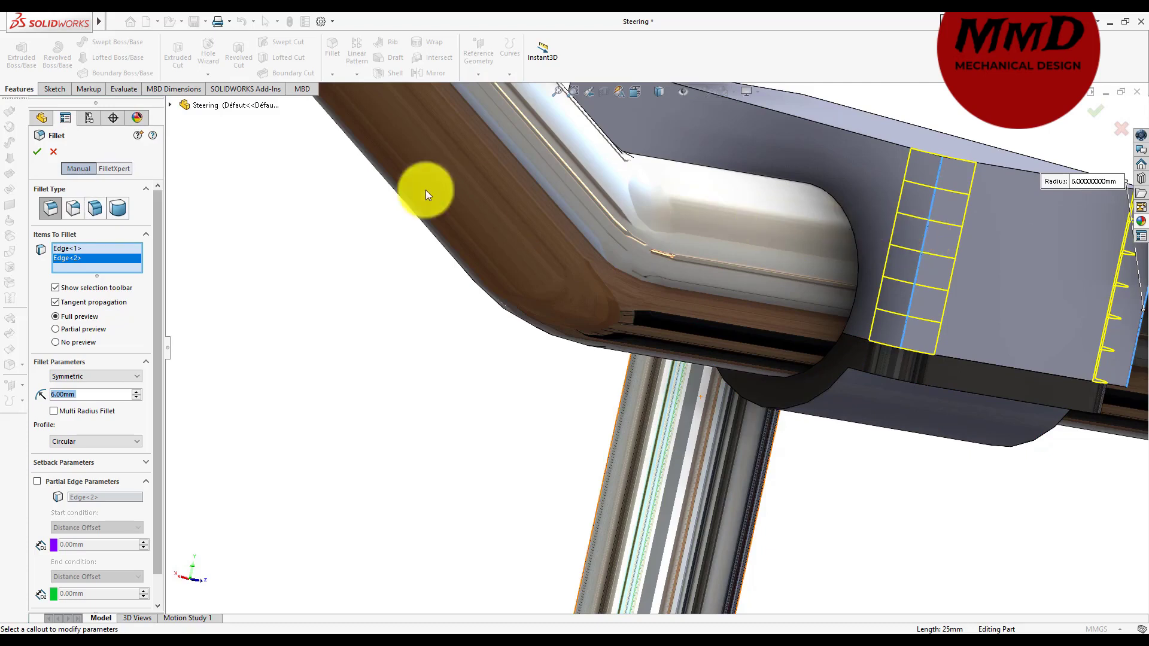
click(38, 153)
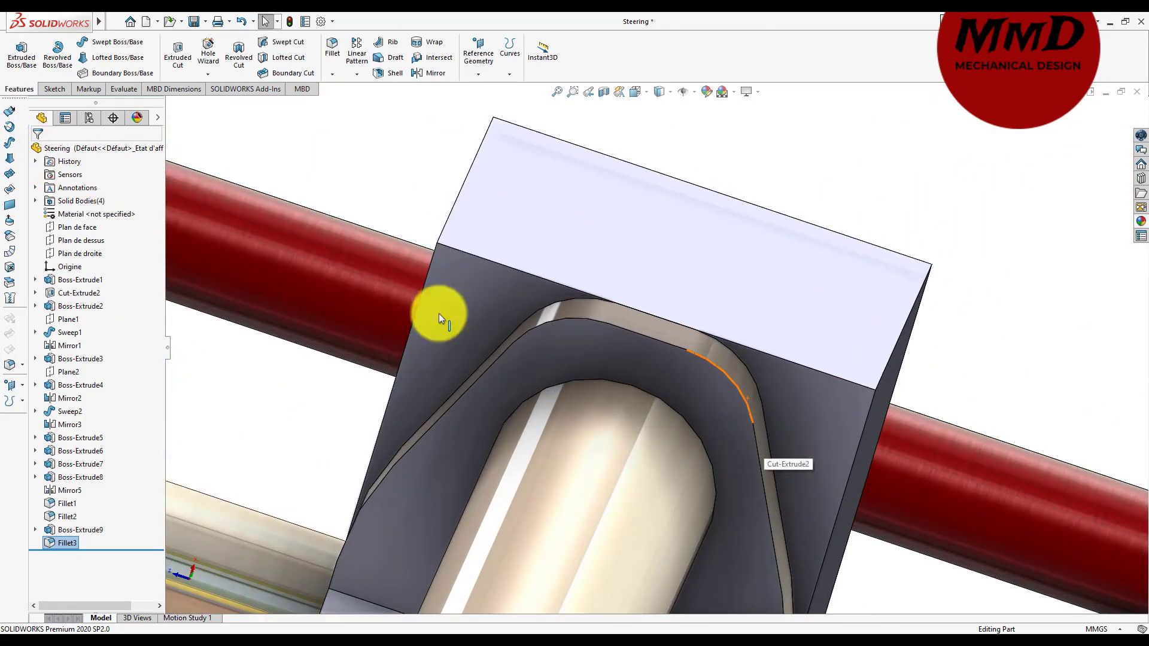
- Sketch on the block's front face, converting the face outline and rounded clamp contour
scroll(746, 437, down, 3)
click(746, 437)
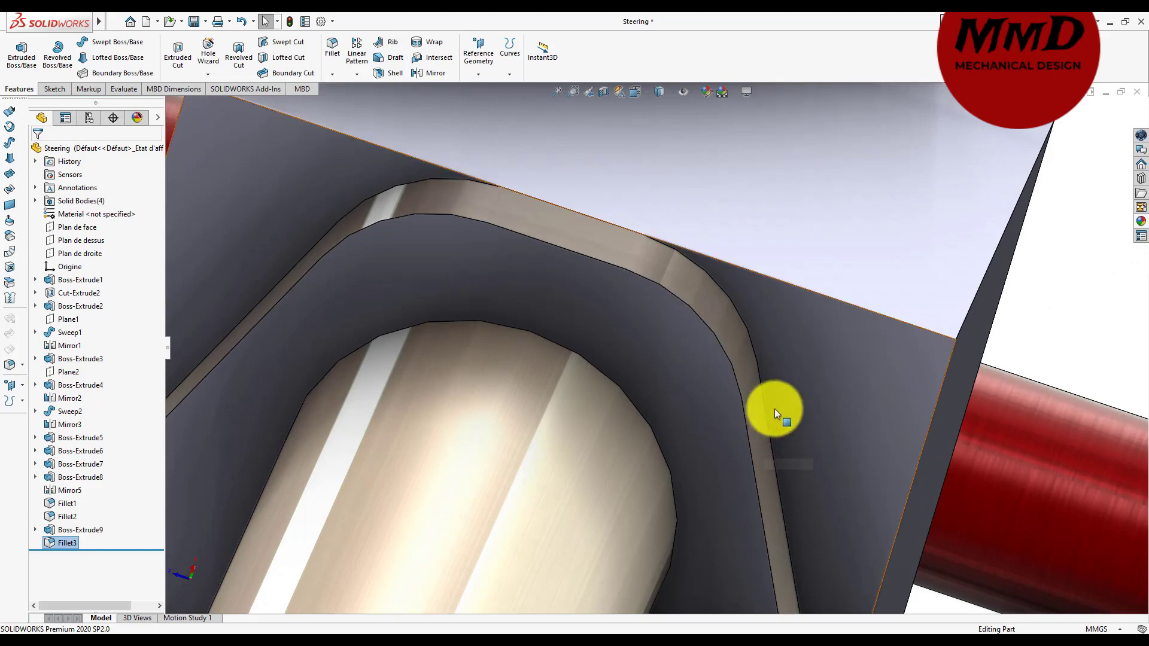
click(775, 408)
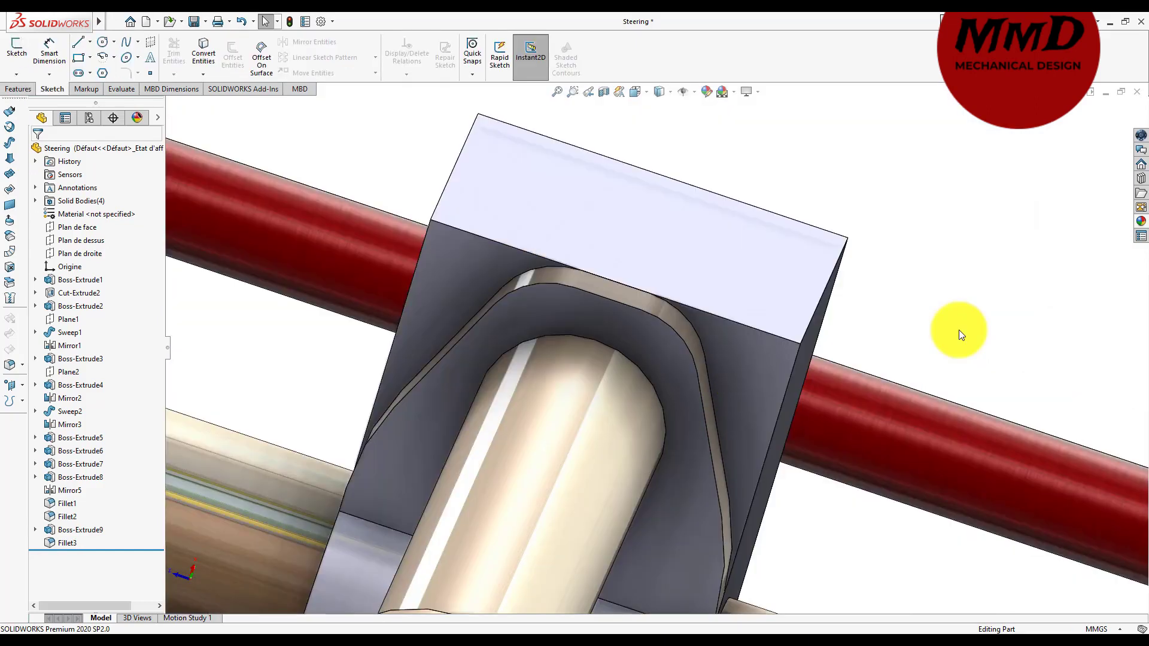
click(475, 283)
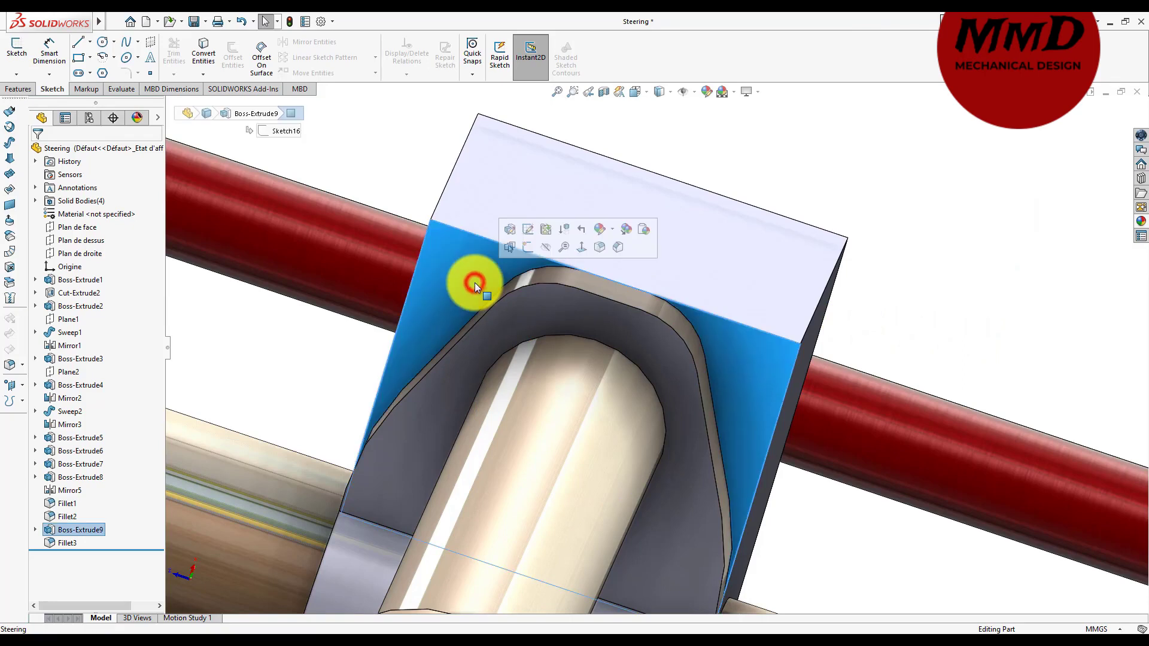
click(527, 246)
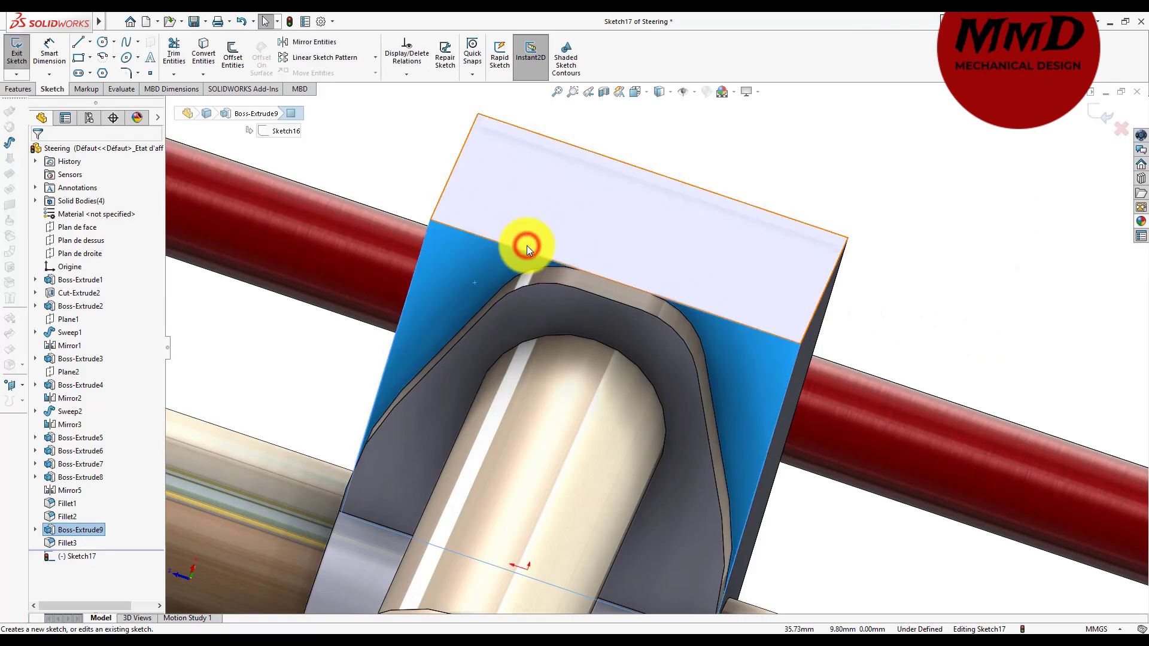
click(203, 53)
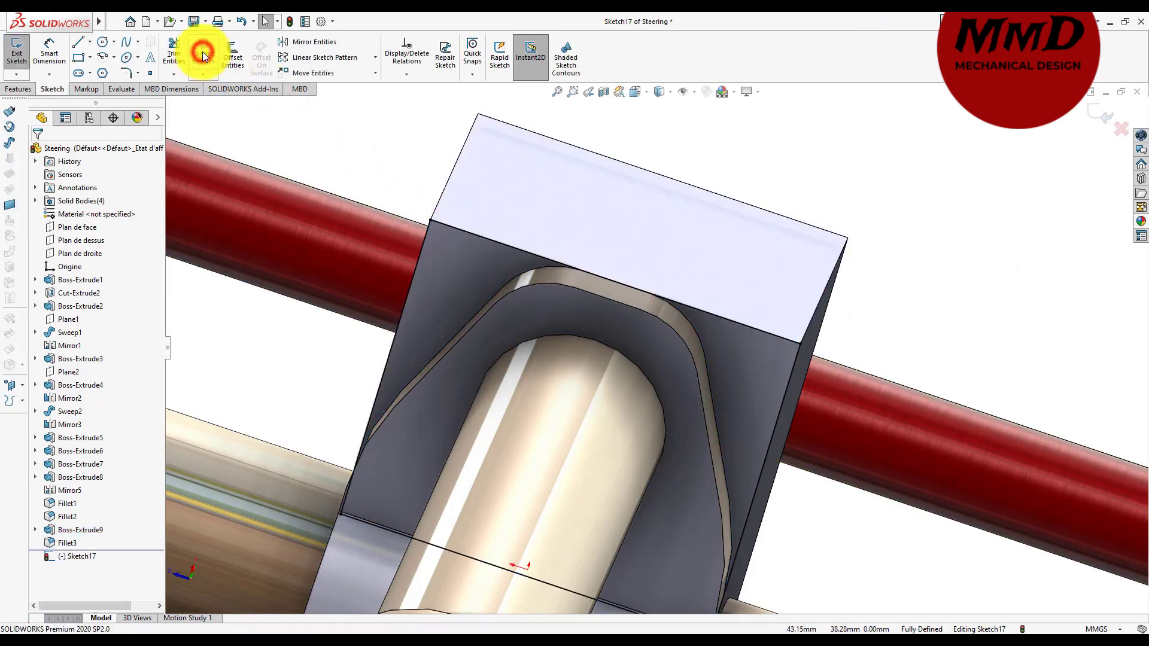
click(480, 352)
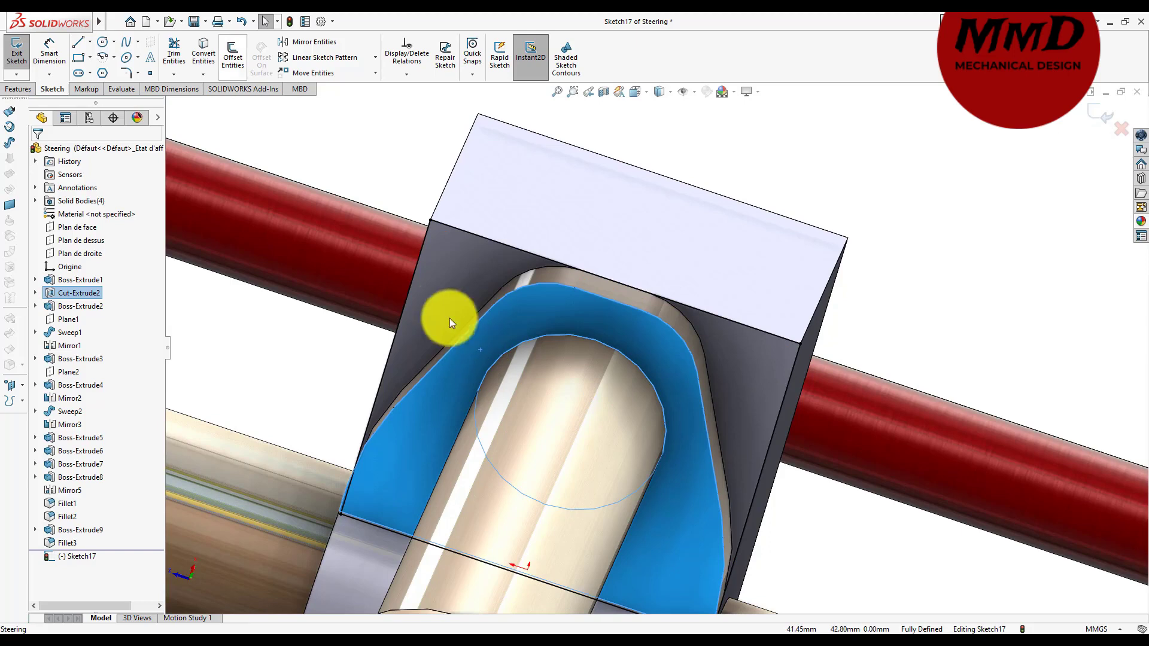
click(202, 52)
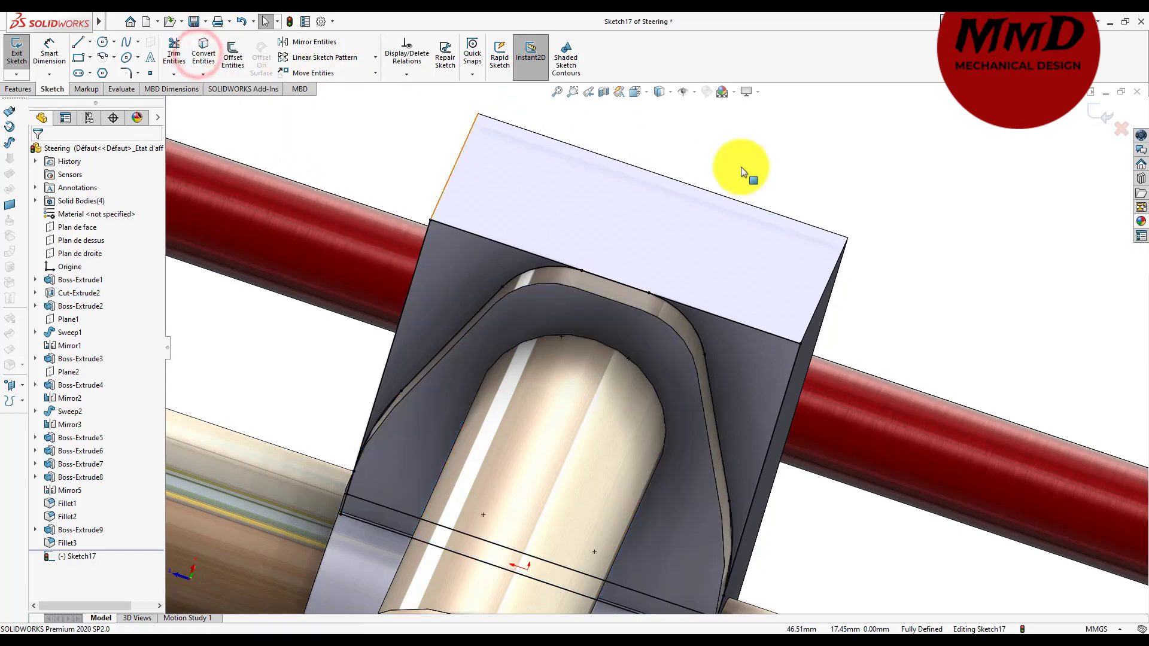
key(z)
key(z)
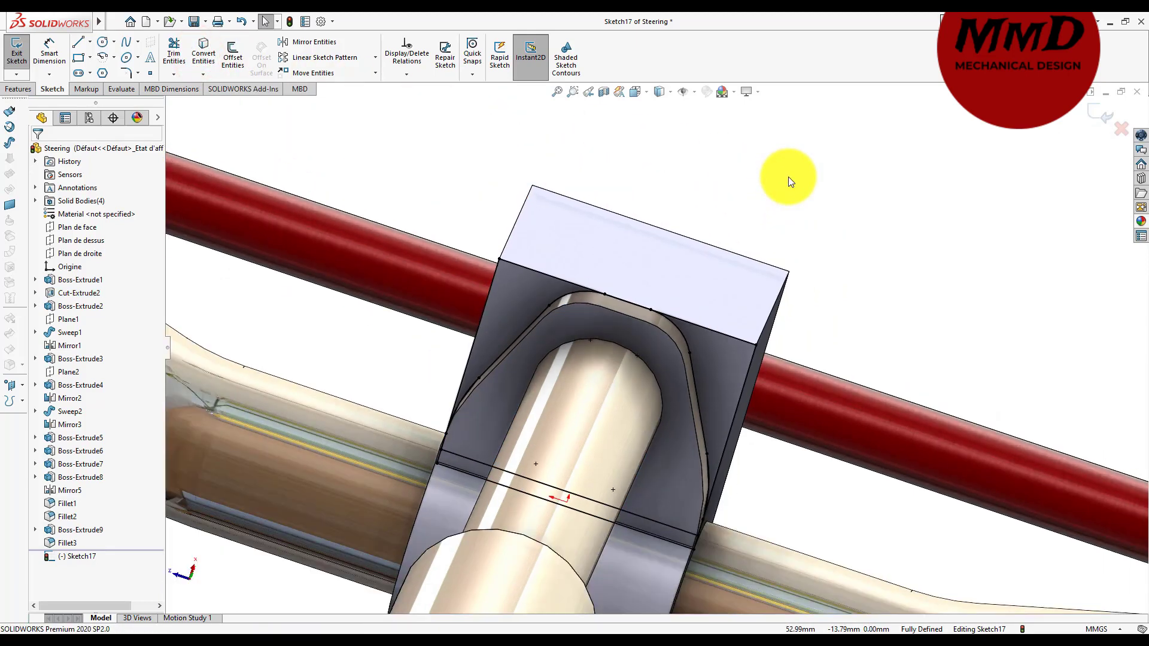
- Cut the left and right side regions 40 mm deep as Cut-Extrude3
click(18, 91)
click(169, 54)
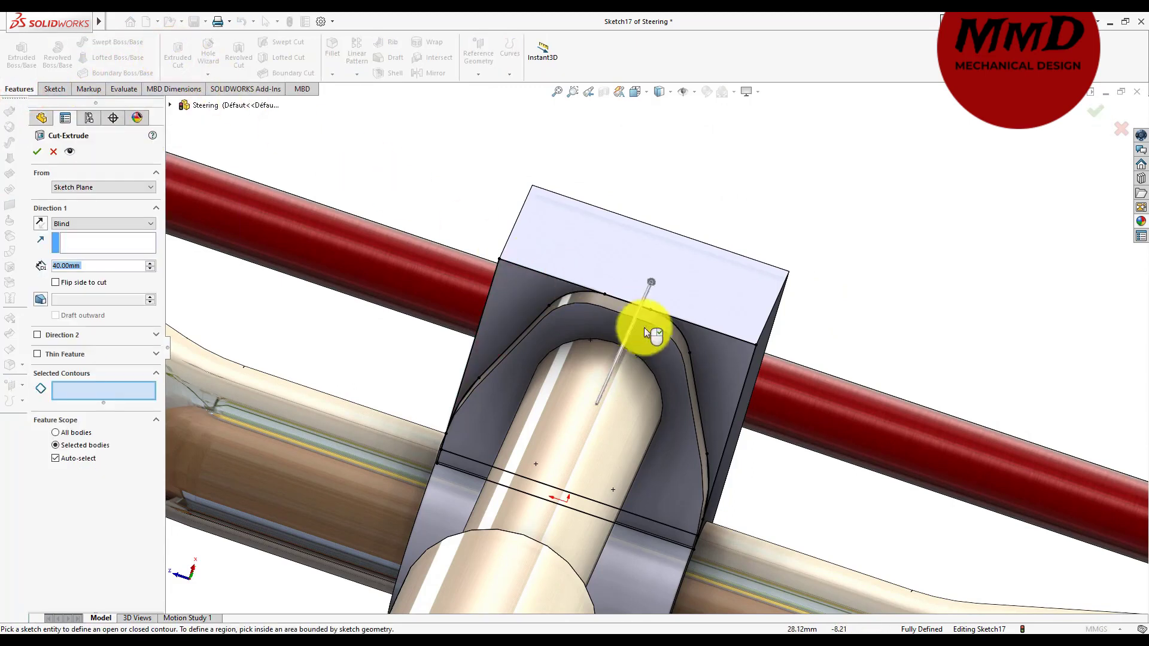
click(698, 359)
click(513, 319)
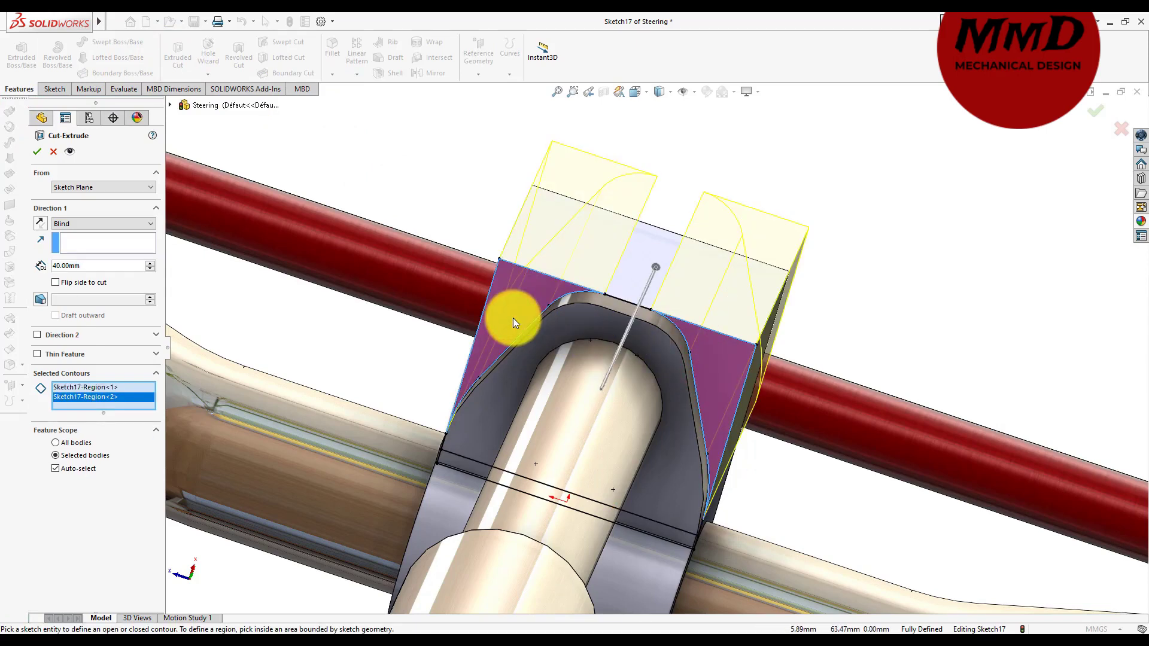
click(34, 155)
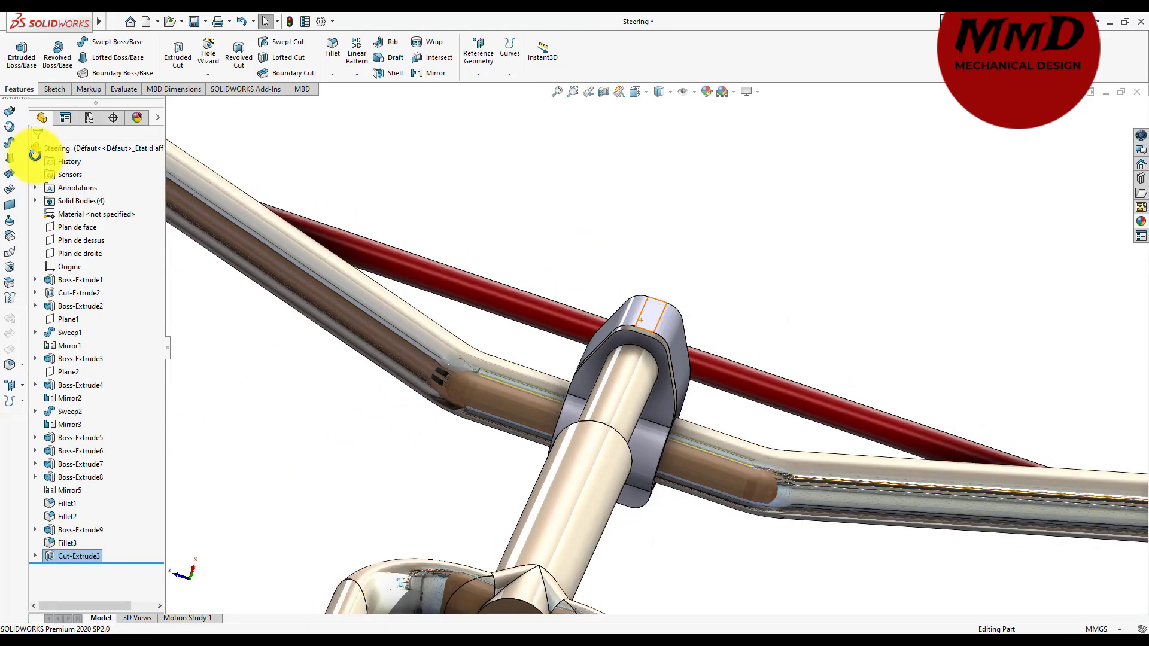
- Rotate the model to look down on the stem and select the clamp block's top face
key(Left)
key(Left)
key(Left)
key(Left)
key(Left)
key(Left)
key(Left)
key(Left)
key(Left)
key(Left)
key(Left)
scroll(627, 307, up, 5)
key(Left)
key(Left)
key(Left)
key(Left)
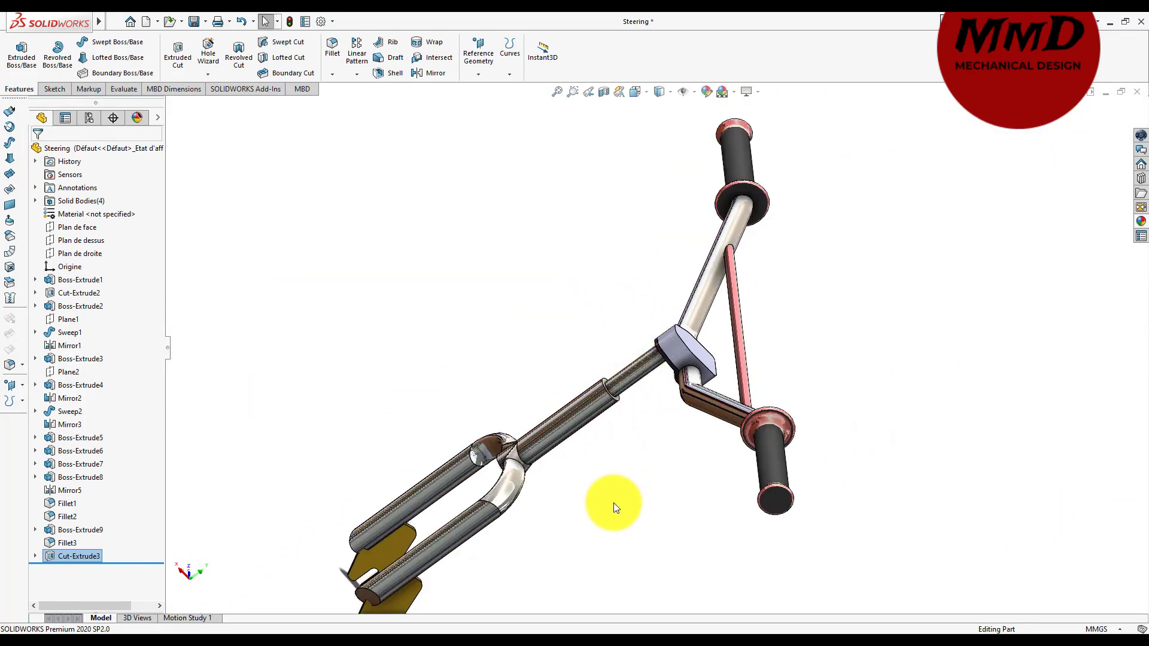
key(Down)
key(Down)
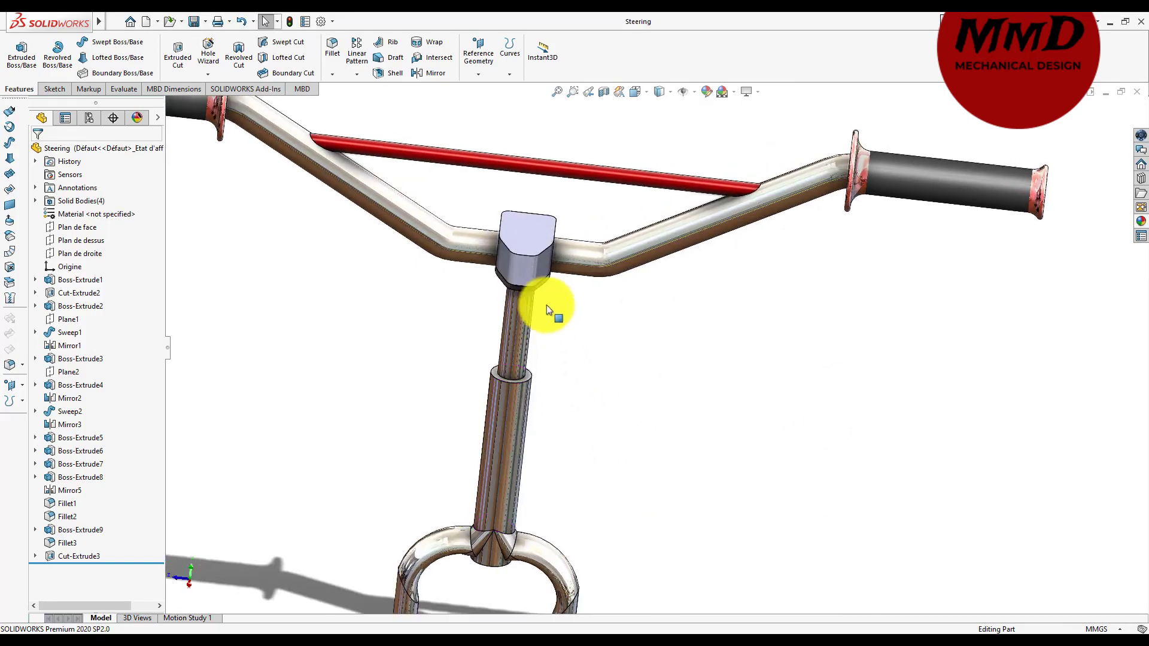
click(533, 241)
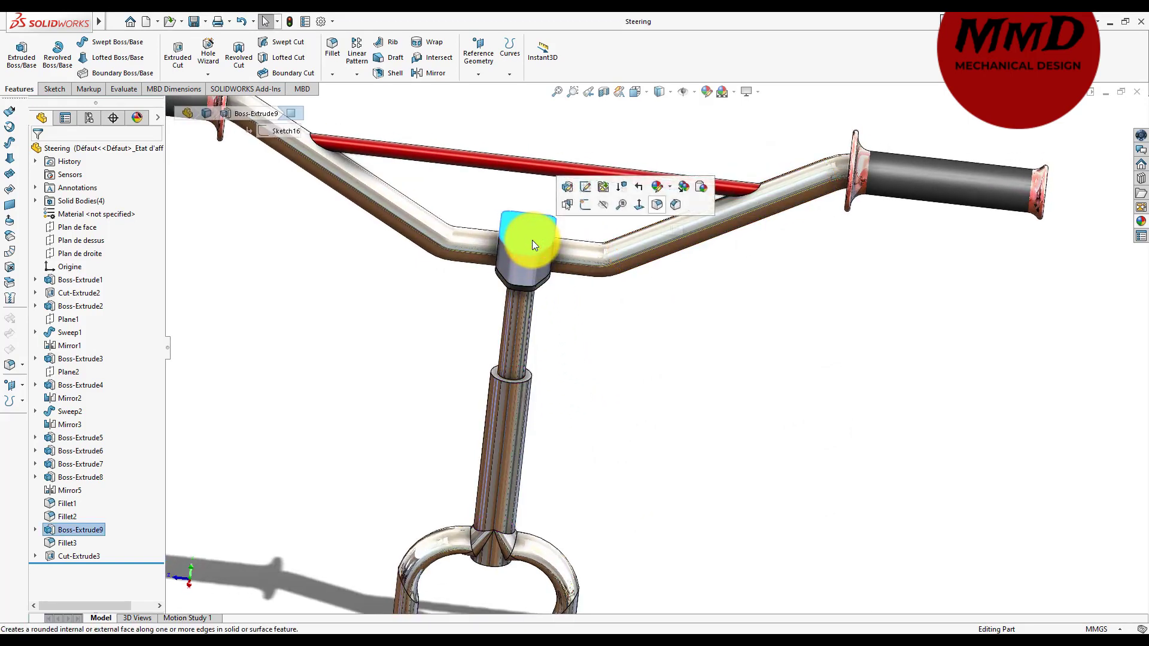
- Apply the Metal > Steel brushed steel appearance to the Cut-Extrude3 clamp feature
click(656, 186)
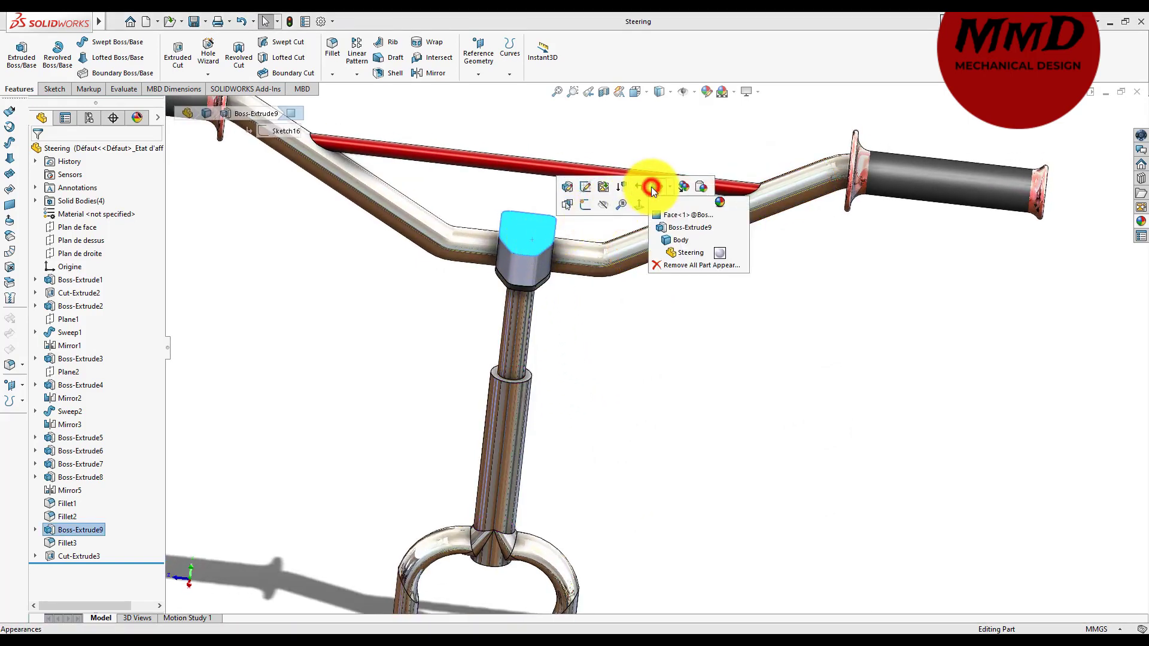
click(676, 235)
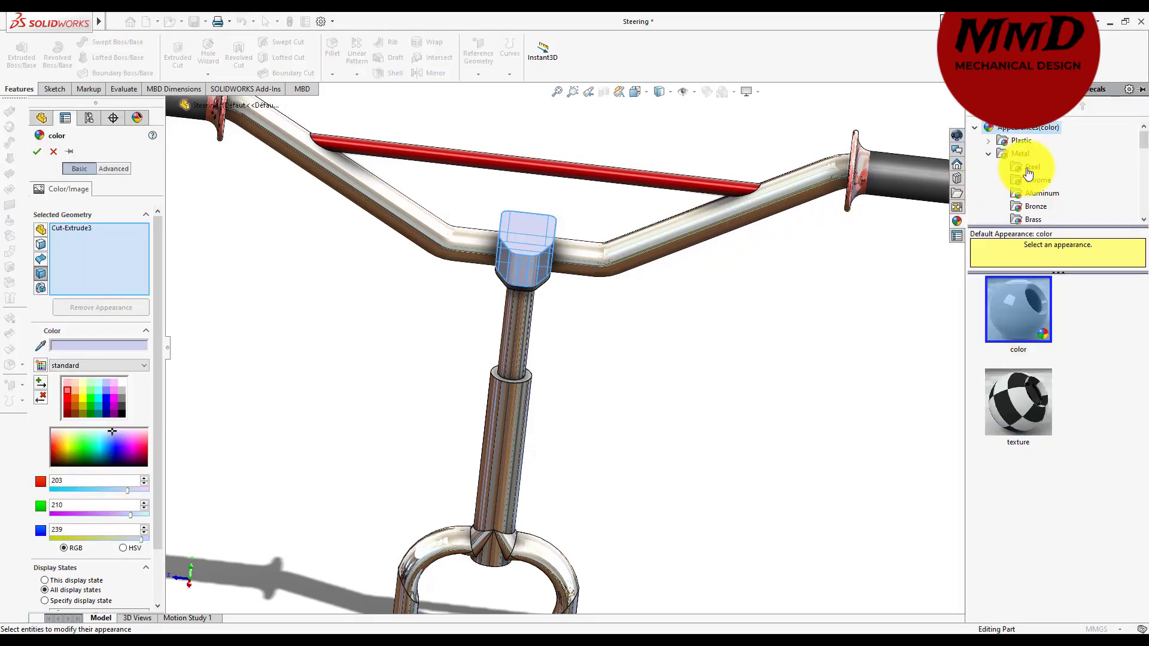
click(1030, 167)
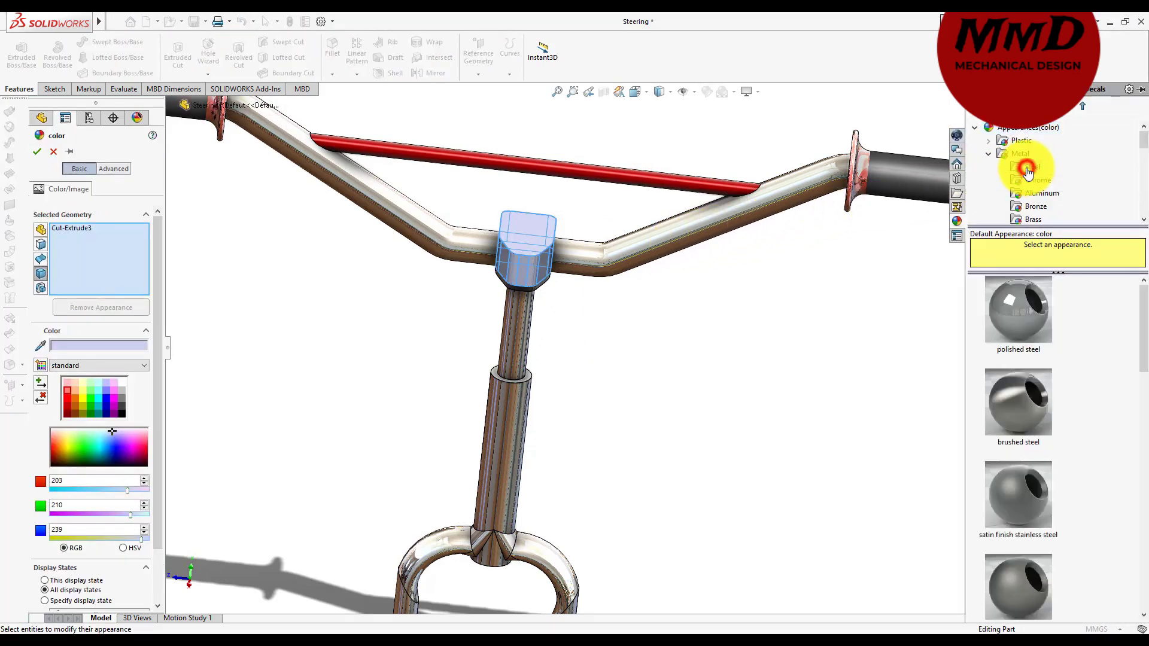
click(1016, 382)
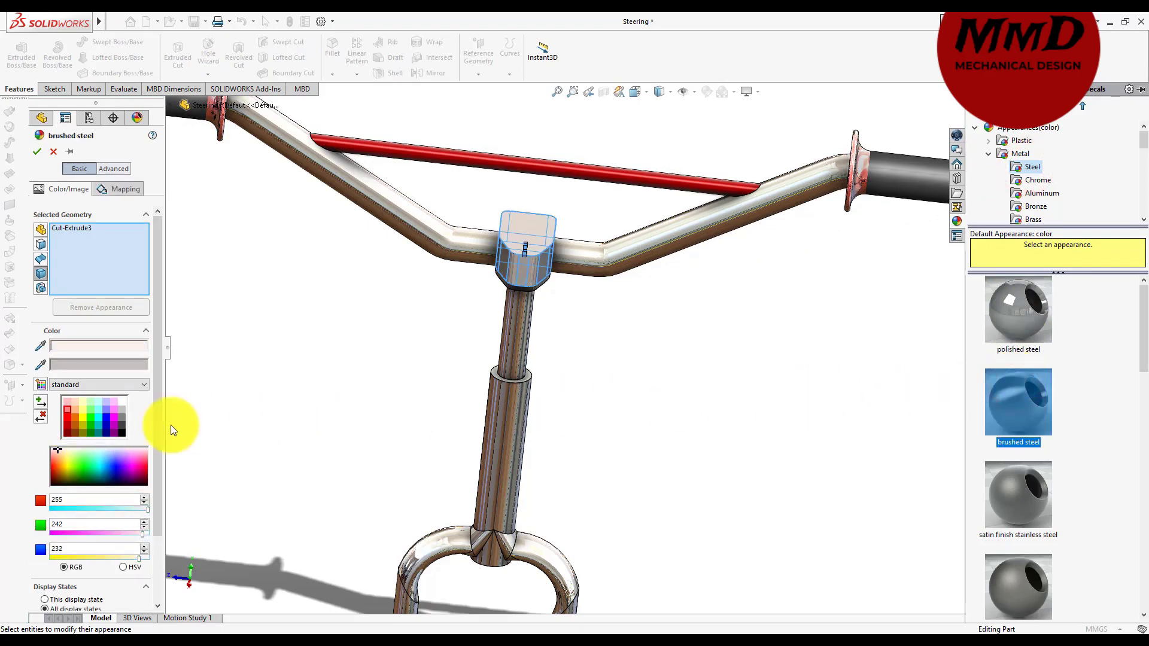
- Set the brushed steel colour to black (RGB 0,0,0) and confirm it
click(121, 427)
click(119, 436)
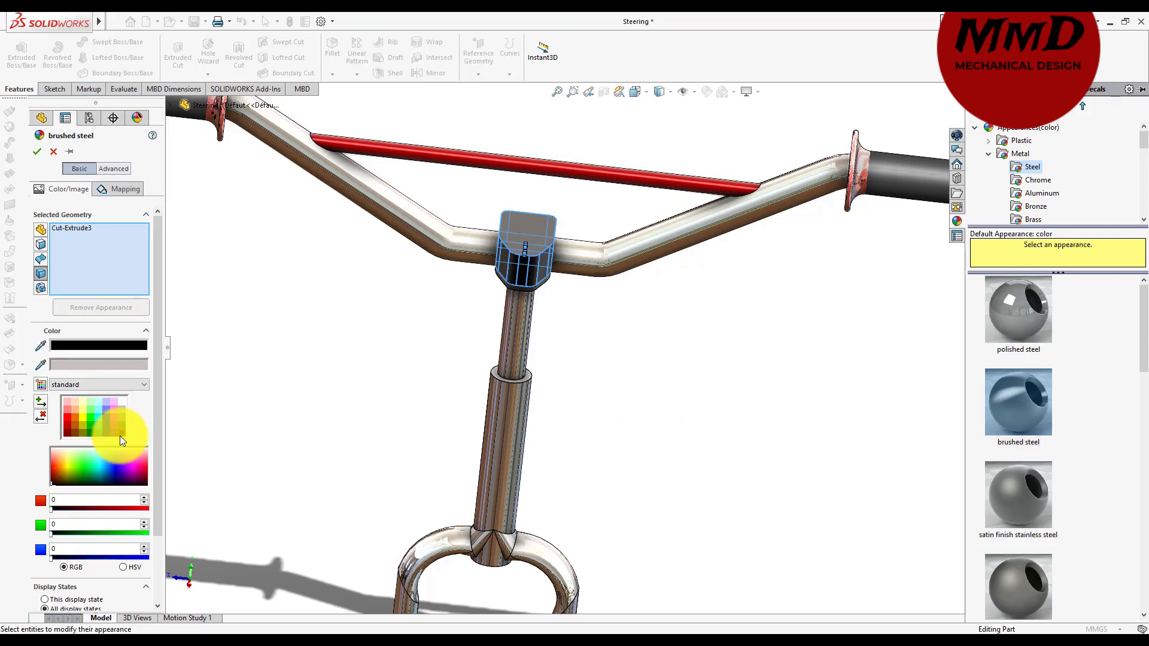
key(f)
scroll(270, 409, down, 5)
scroll(451, 432, down, 3)
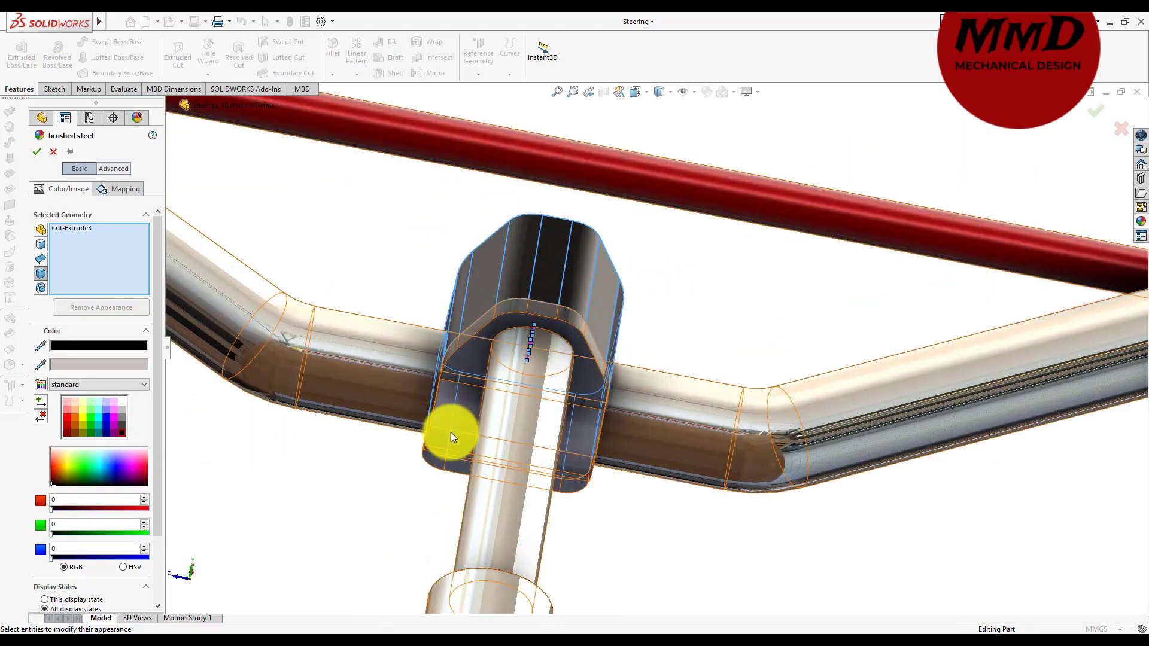
scroll(451, 433, down, 3)
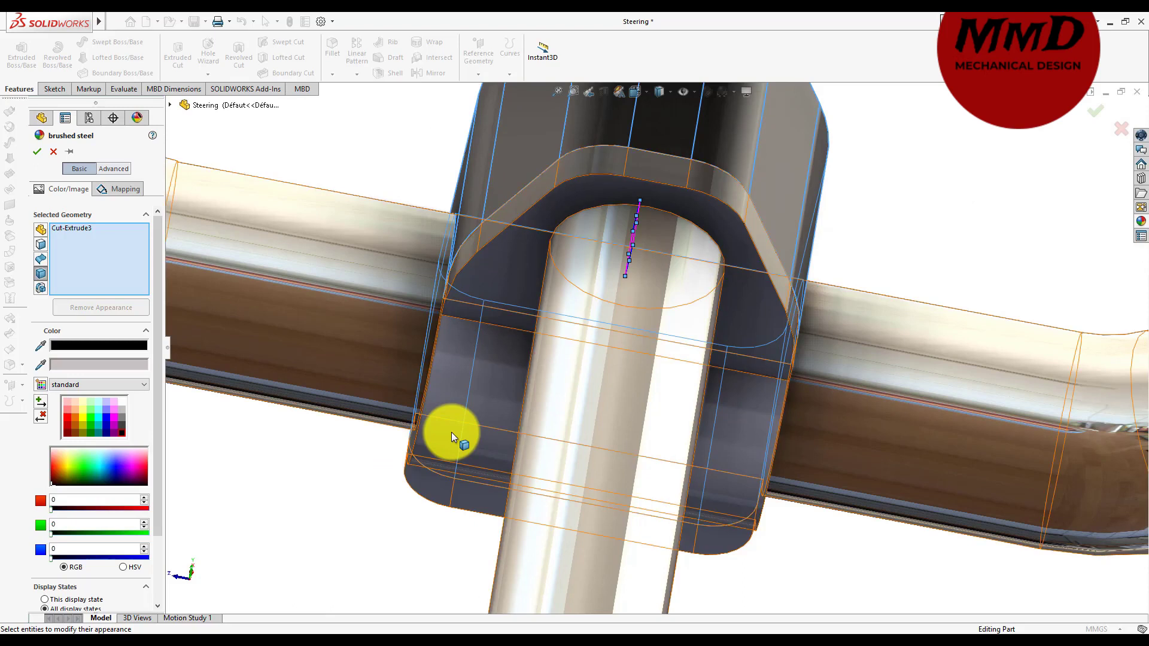
click(37, 151)
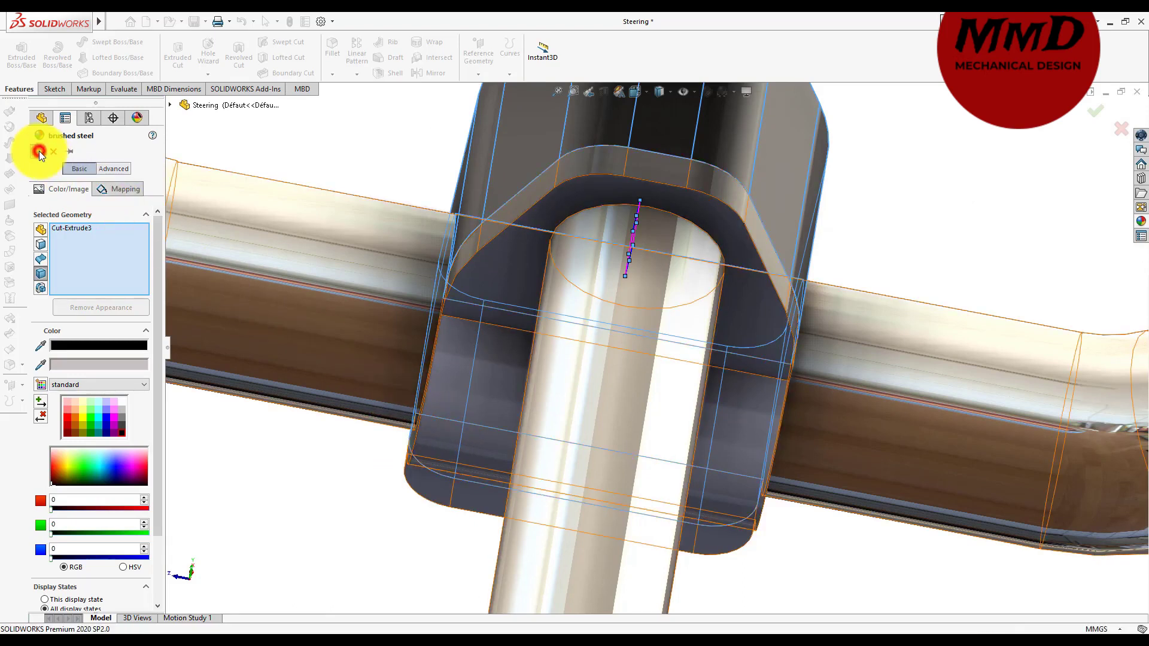
middle_drag(168, 221, 493, 382)
- Apply an appearance to the lower clamp block's whole body and accept it
click(509, 390)
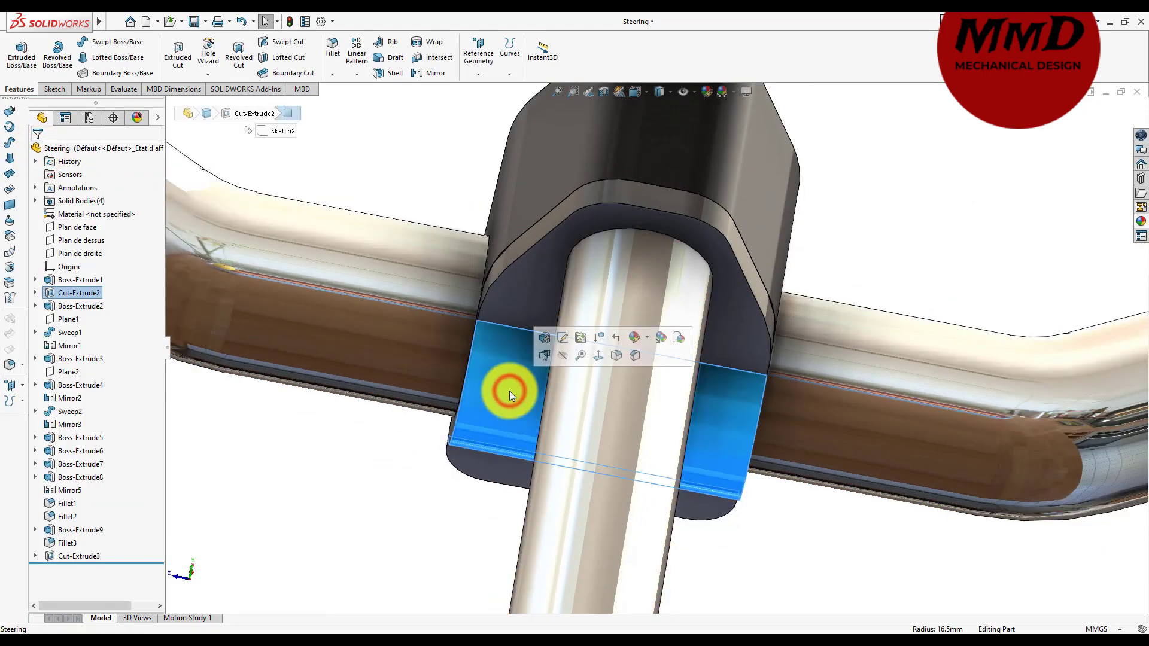
click(639, 337)
click(633, 336)
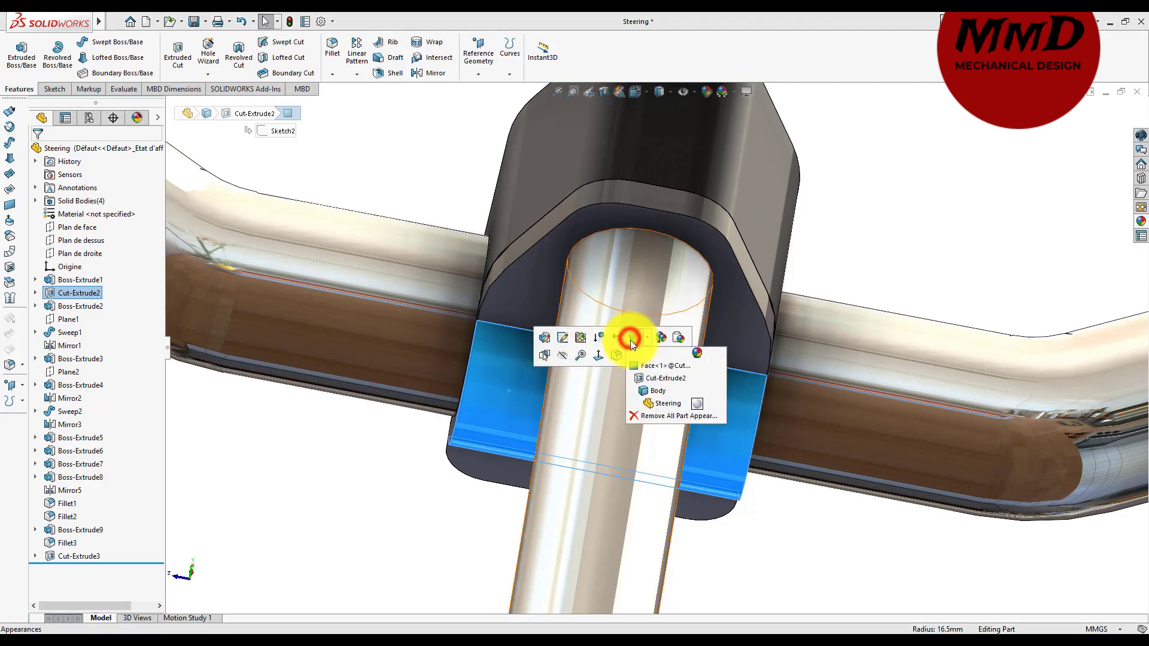
click(648, 393)
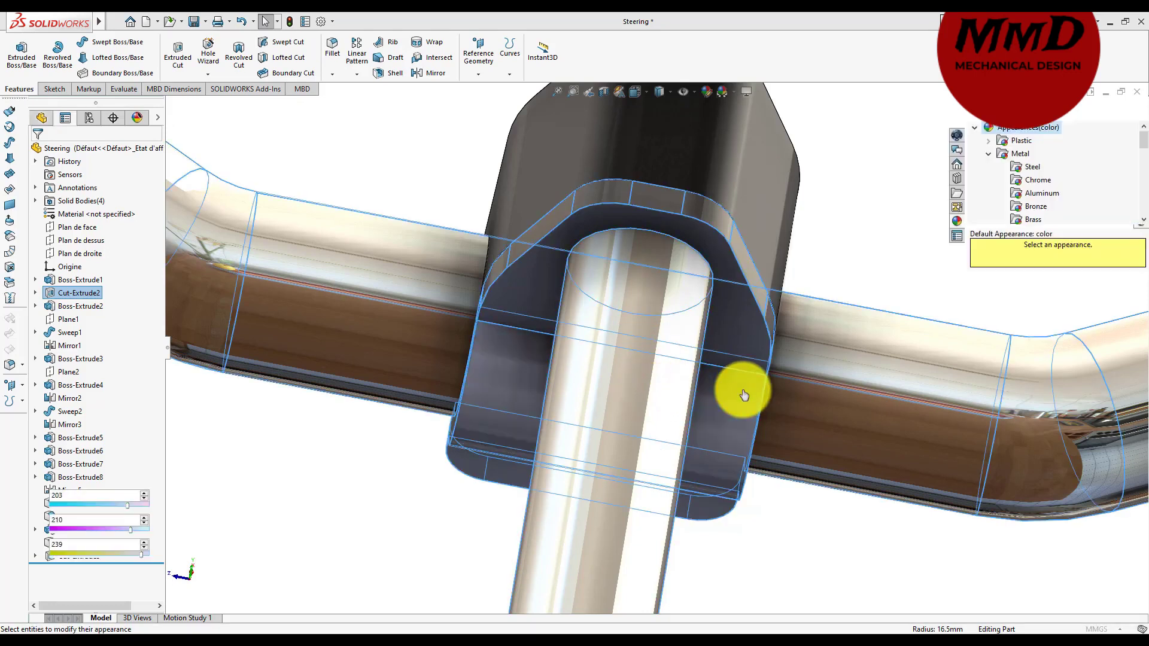
click(58, 148)
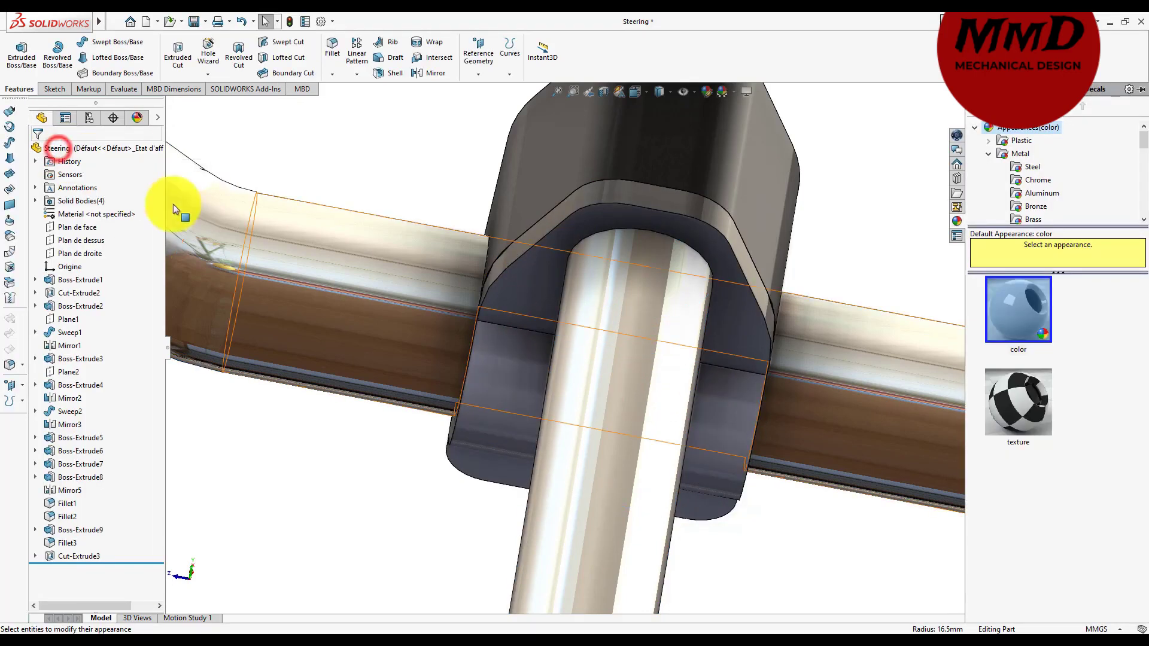
- Target a face appearance at the lower clamp's front, top and bottom faces
click(519, 371)
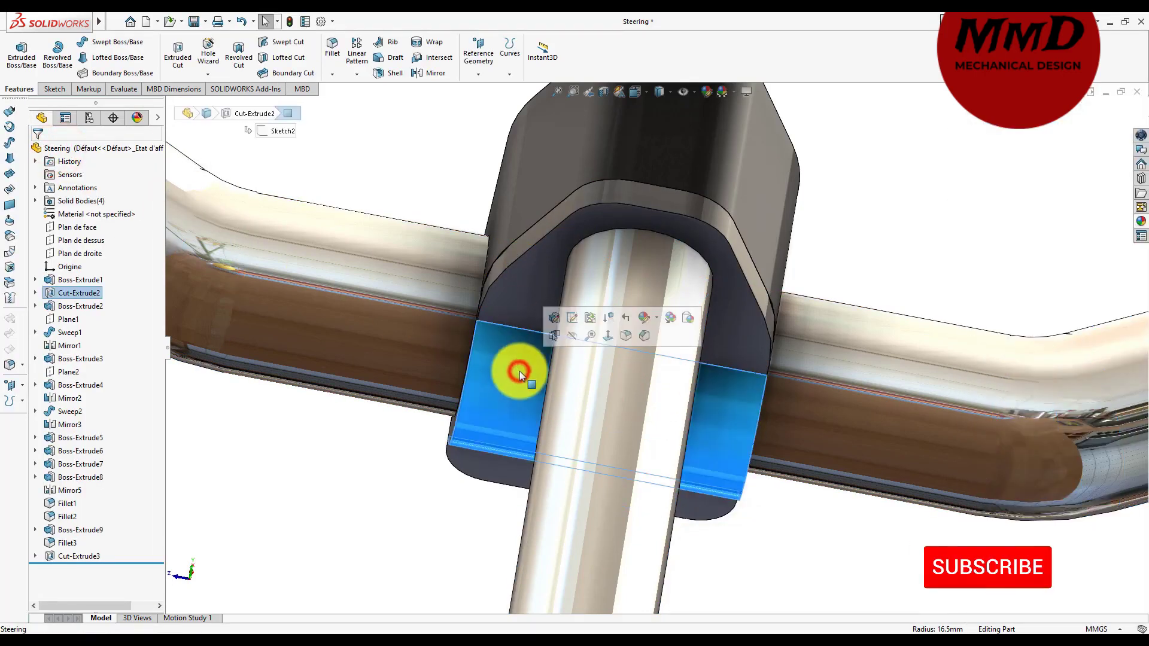
click(644, 319)
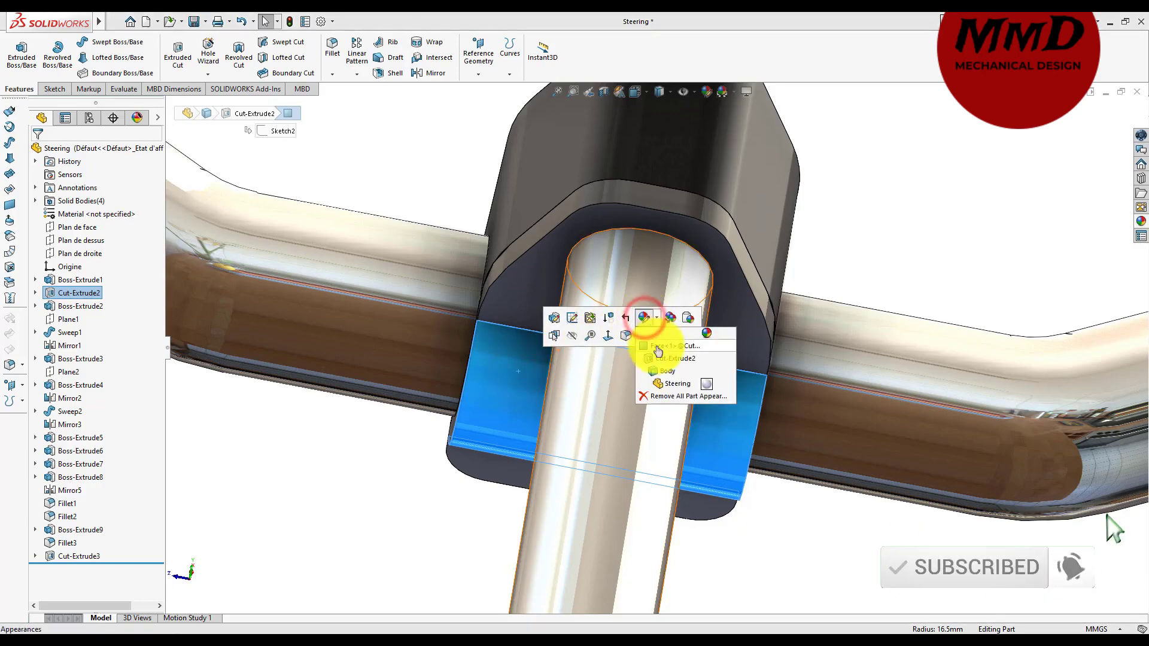
click(658, 347)
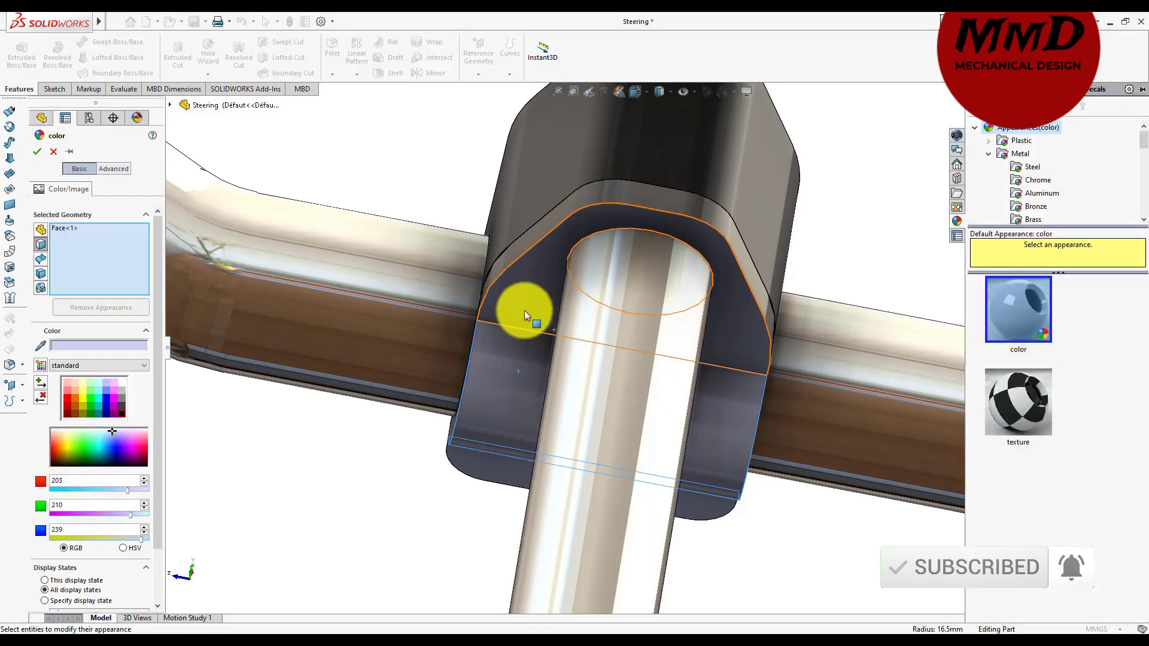
click(516, 308)
click(496, 467)
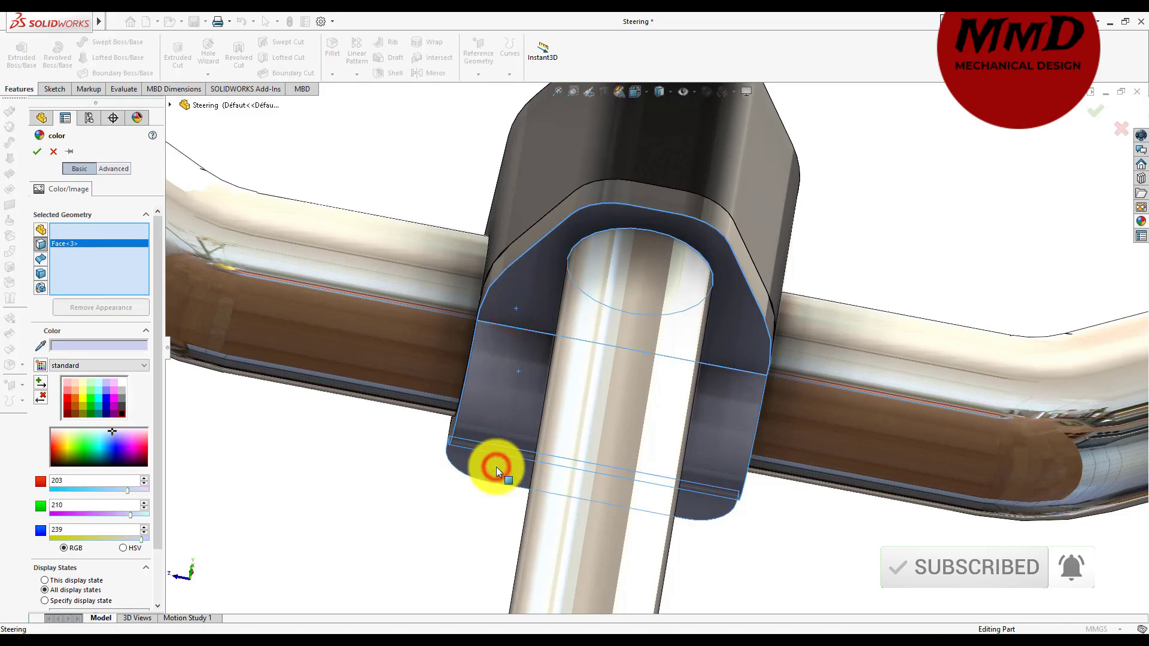
- Give those three faces black brushed chromium (RGB 0,0,0) and view the handlebar frontally
click(1142, 221)
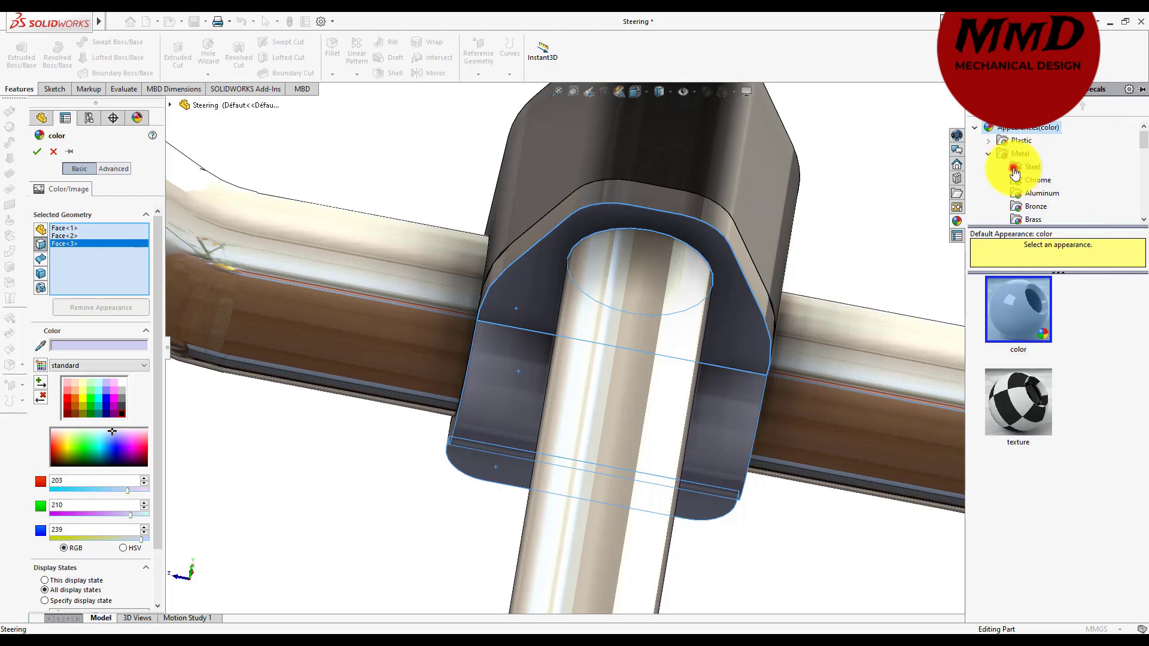
click(1031, 167)
click(1018, 398)
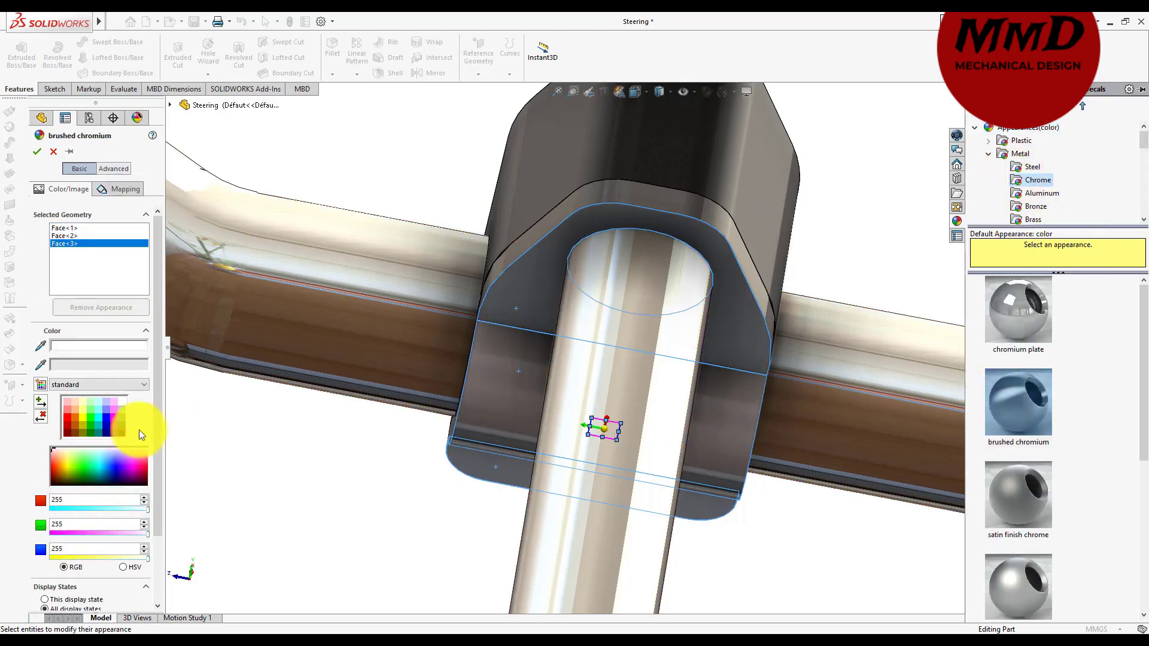
click(121, 431)
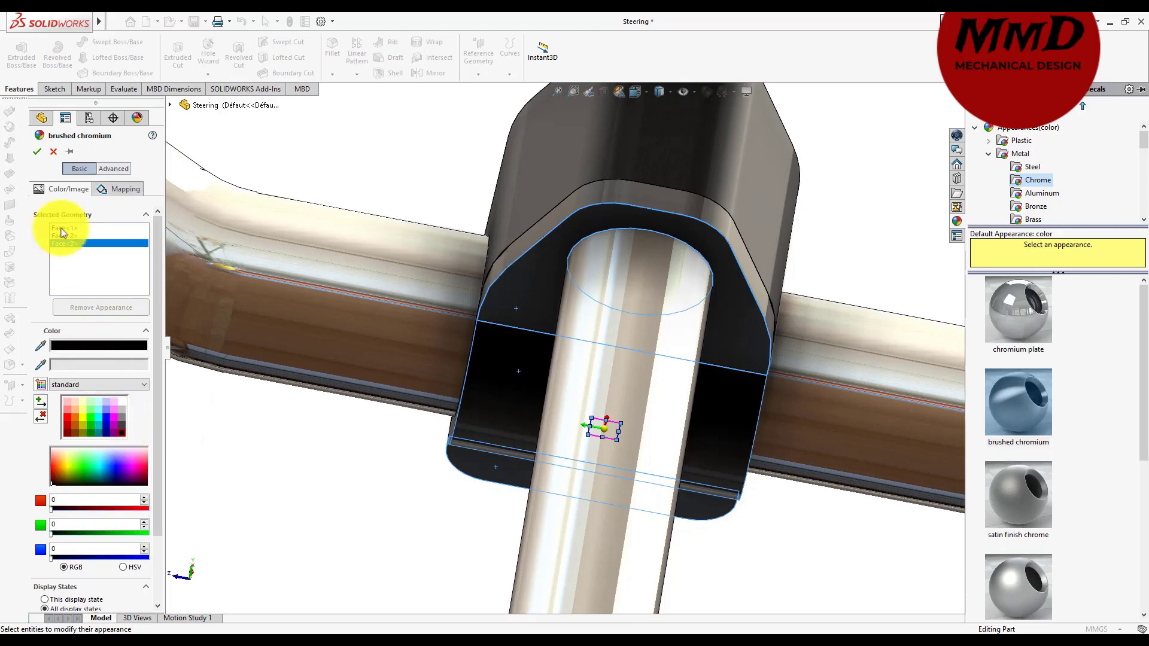
click(37, 152)
key(f)
middle_drag(37, 152, 796, 435)
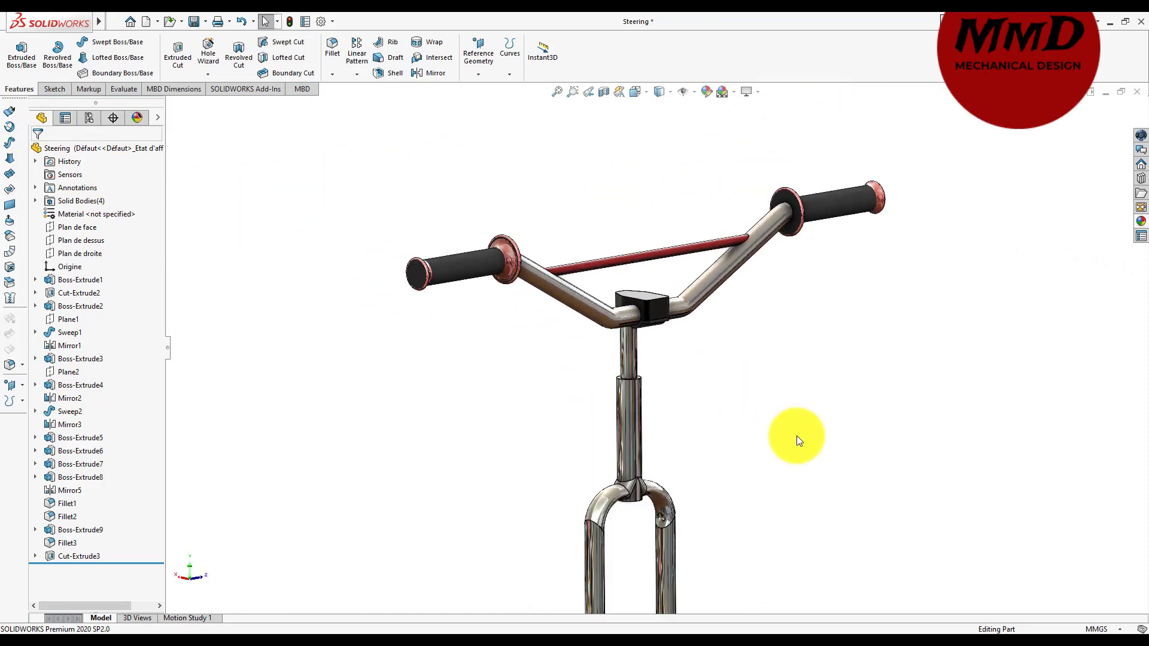
- Zoom out to review the blackened clamp and save the Steering part
scroll(796, 436, up, 3)
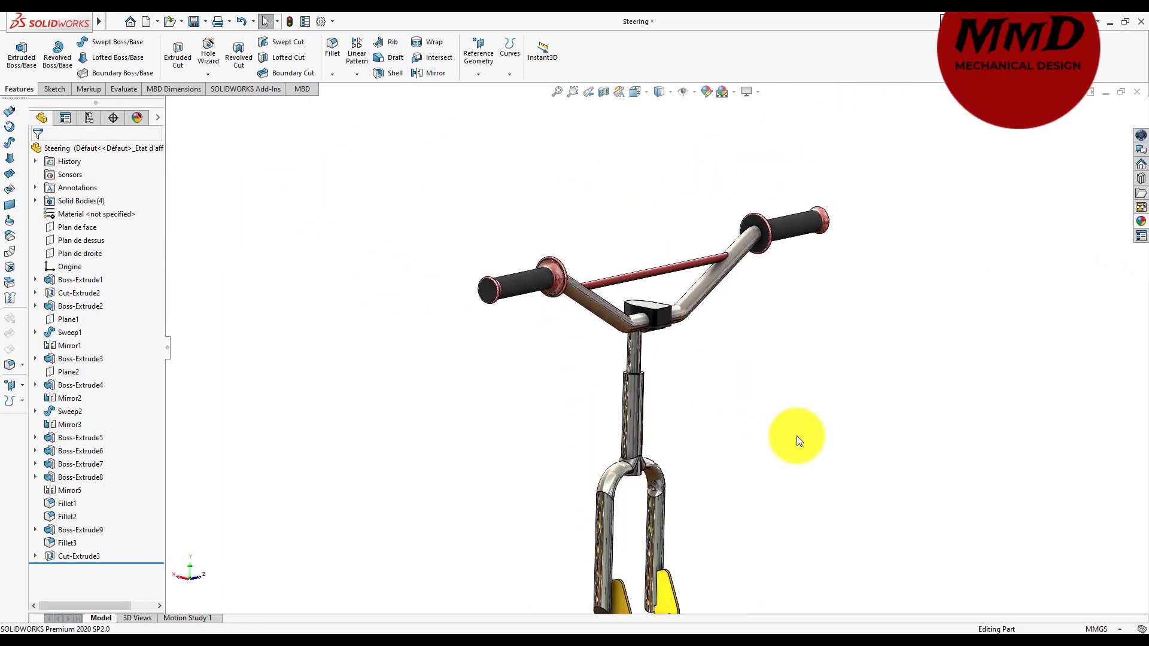
scroll(797, 436, up, 2)
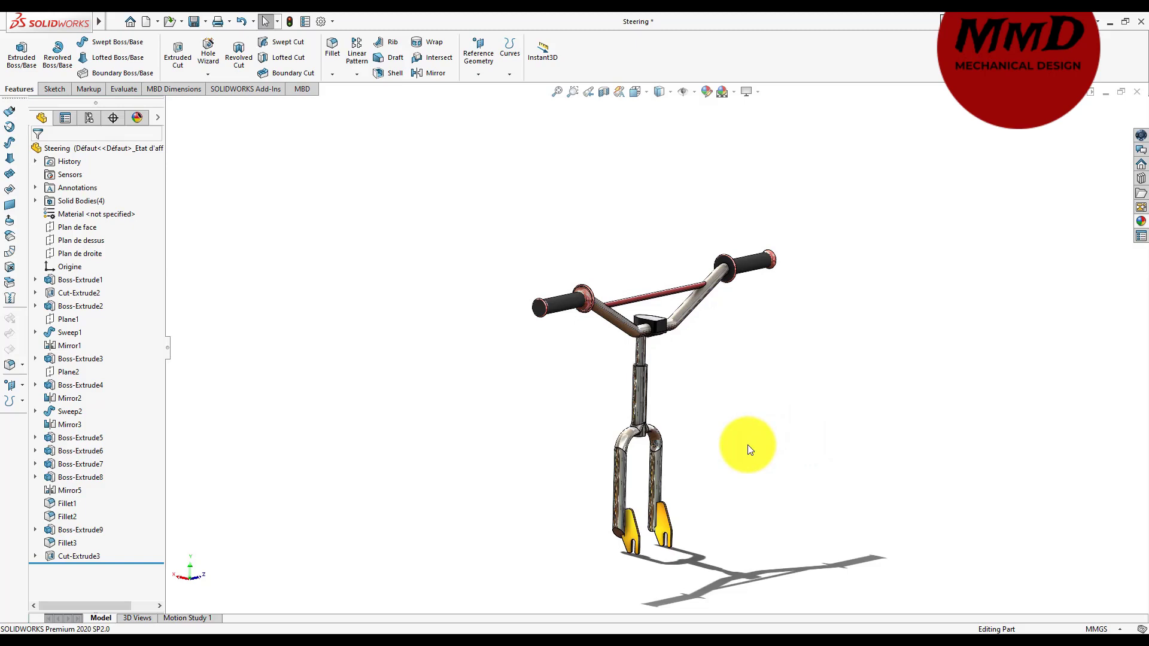
key(ctrl+s)
- Zoom in on the stem joint and select the stem tube's top face
scroll(655, 357, down, 2)
scroll(652, 353, down, 3)
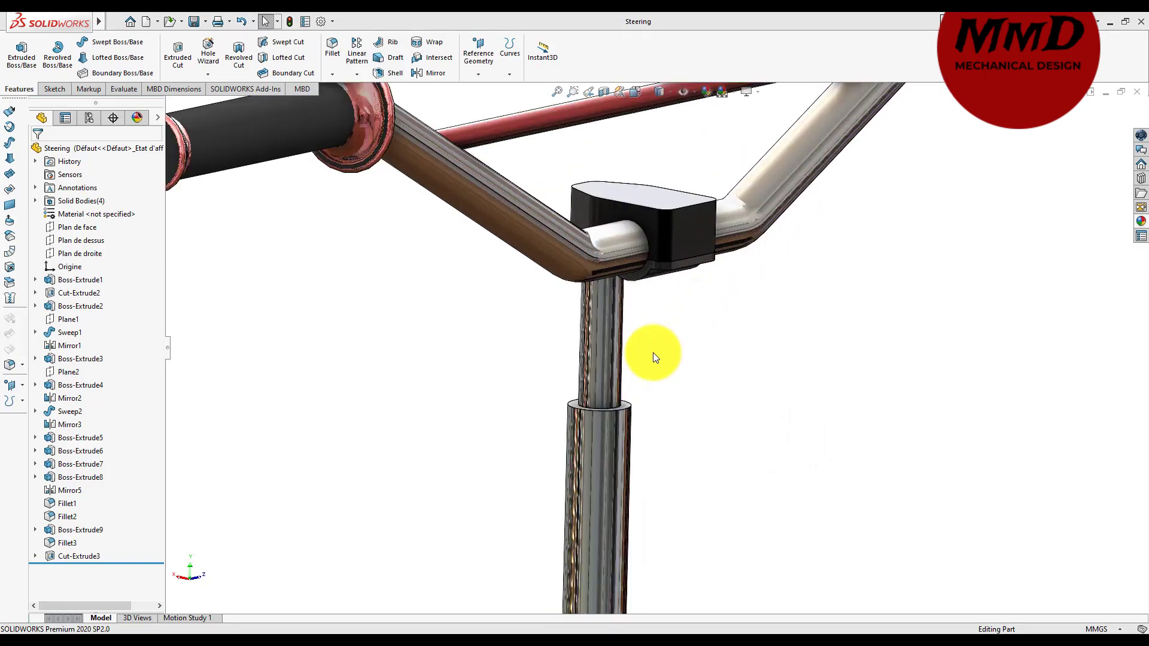
scroll(652, 353, down, 2)
middle_drag(653, 353, 623, 392)
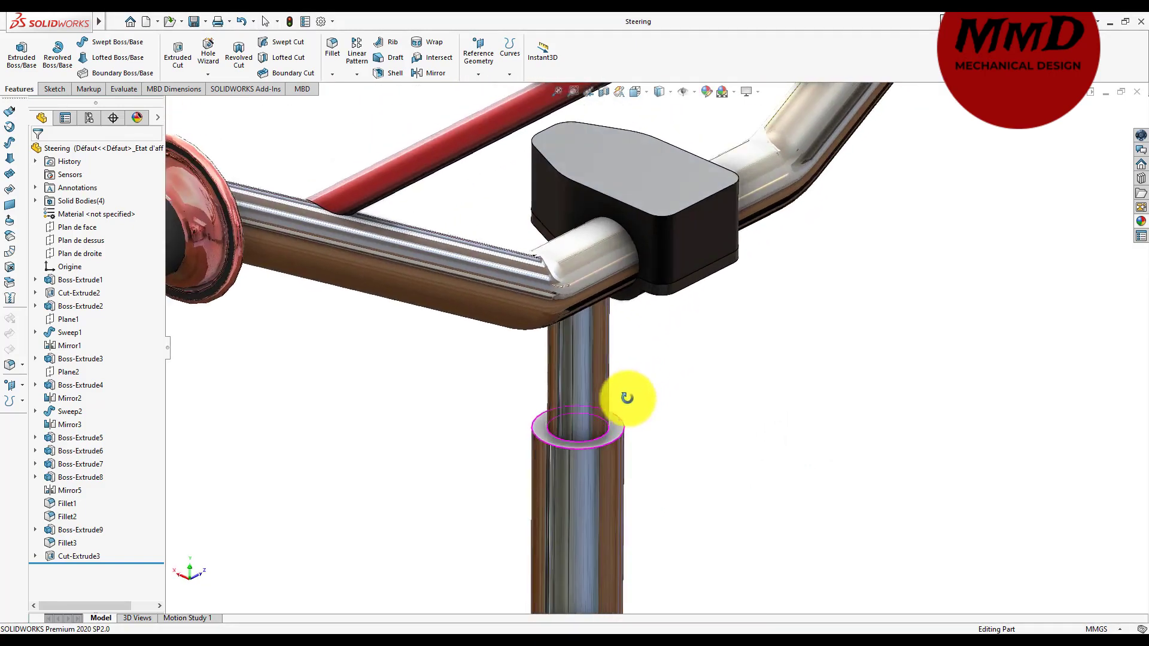
click(612, 426)
- Start a sketch on the stem top and draw a 6-sided polygon centred on the tube
click(665, 391)
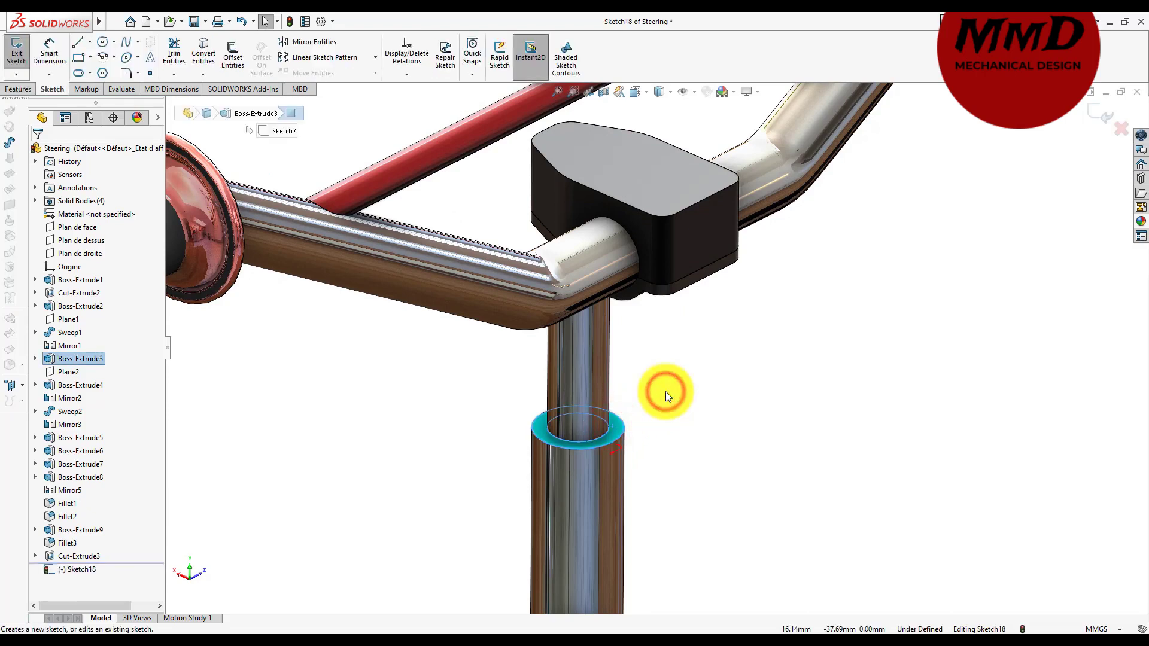
click(103, 73)
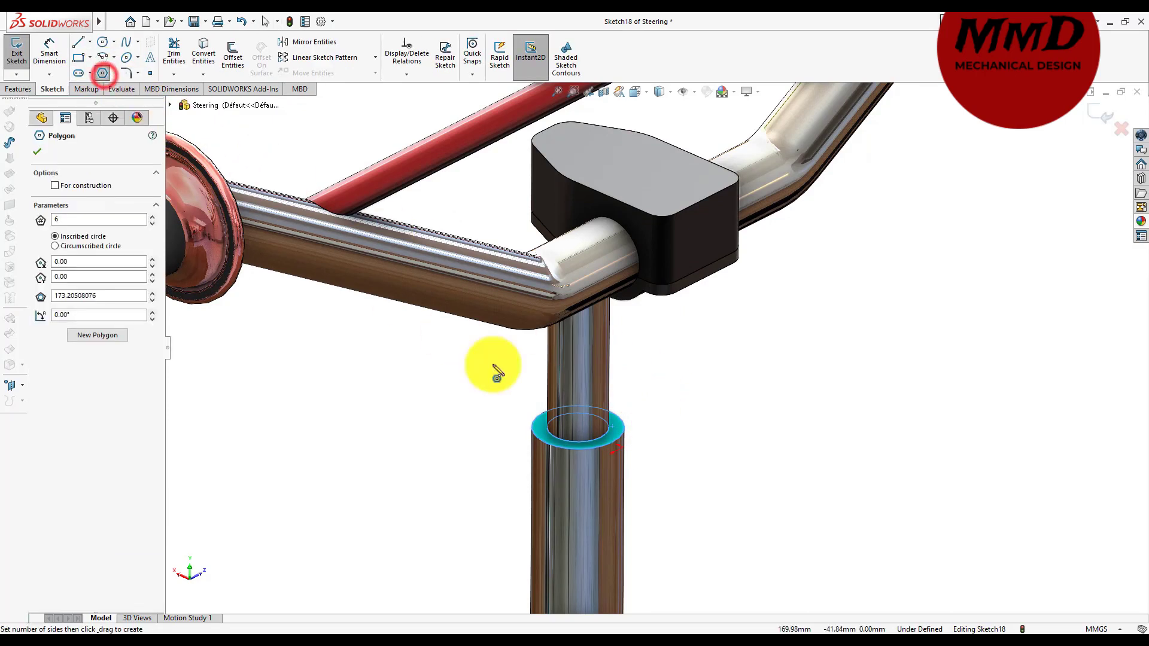
click(578, 427)
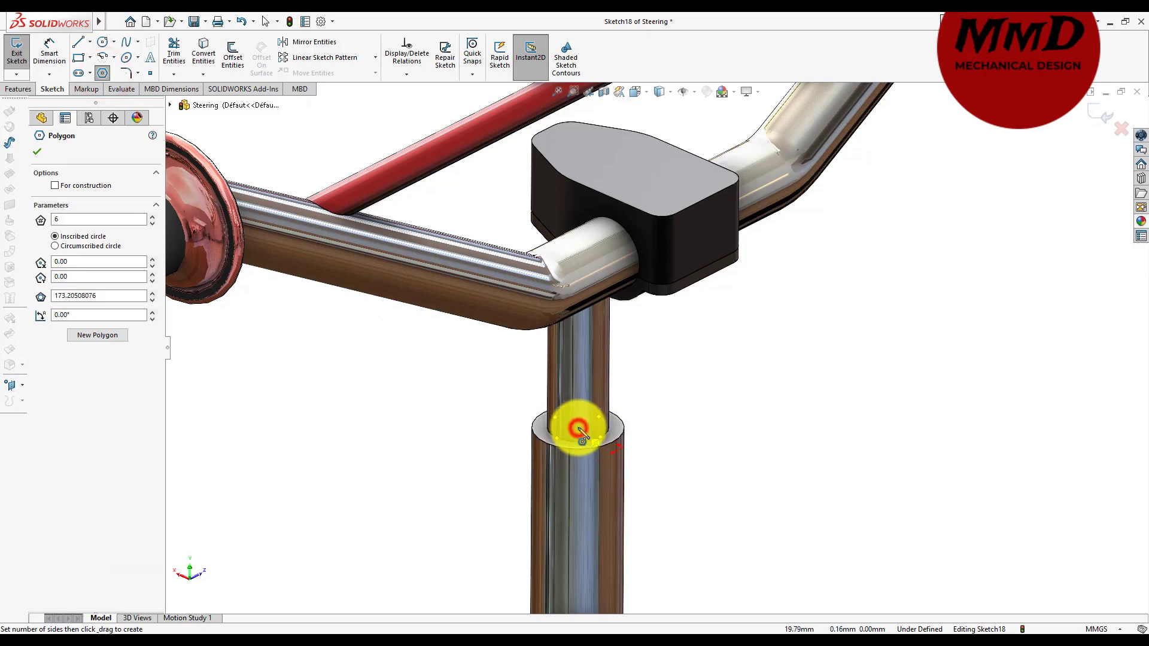
click(567, 378)
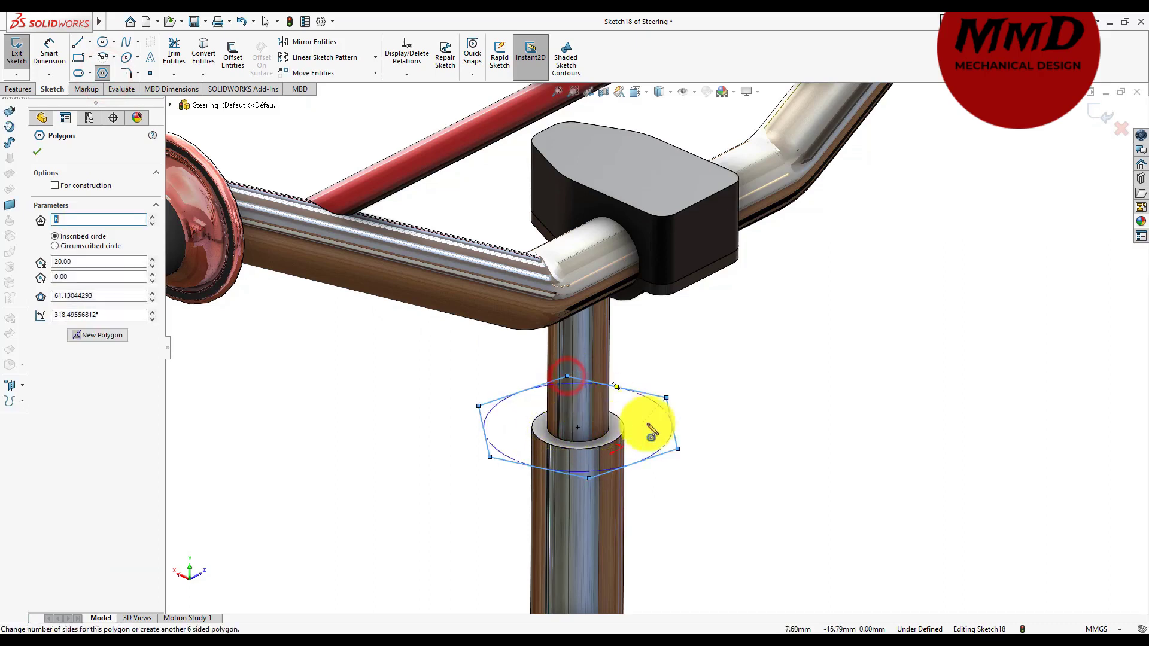
right_drag(745, 488, 752, 425)
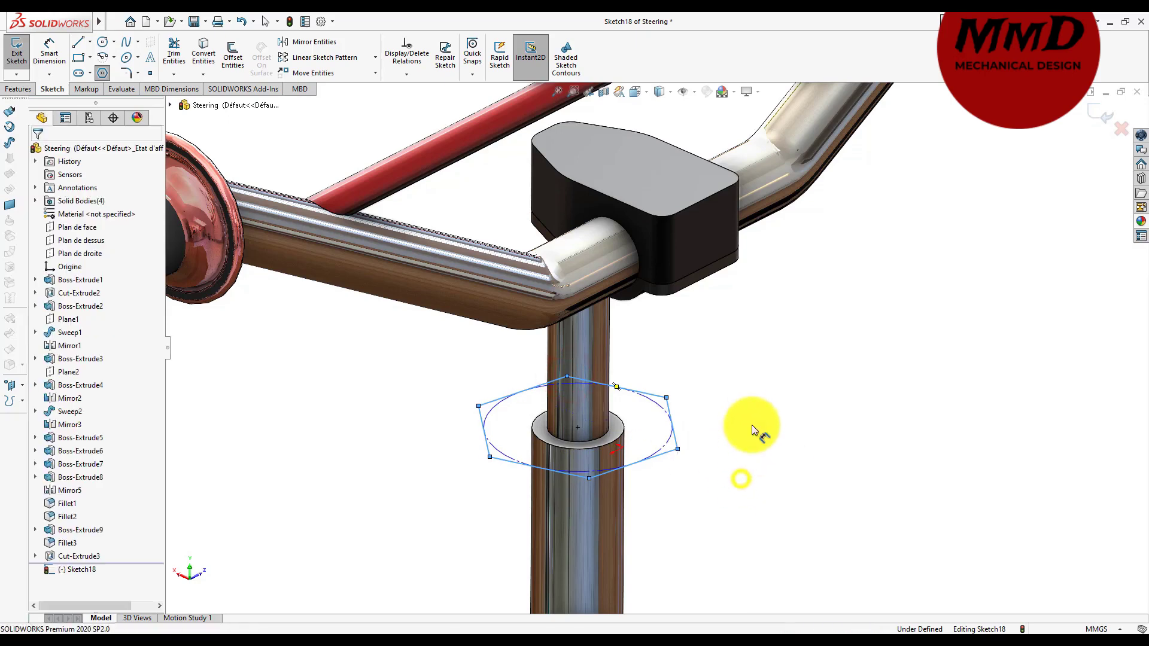
- Dimension the hexagon's inscribed circle to 40 mm diameter
click(670, 433)
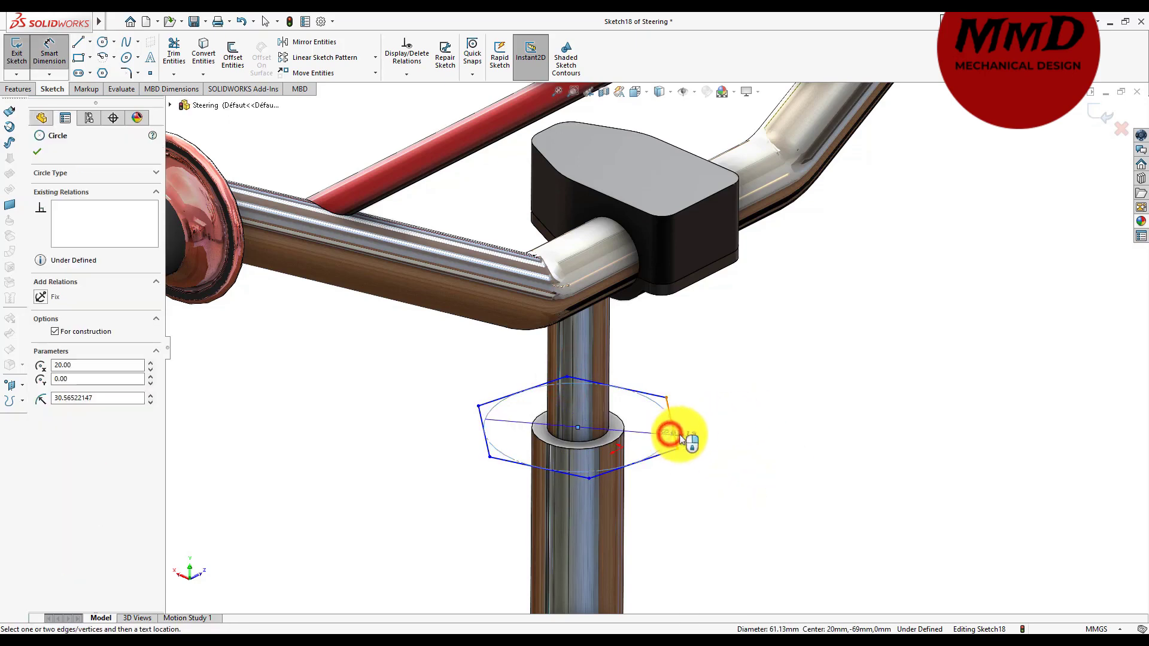
click(758, 446)
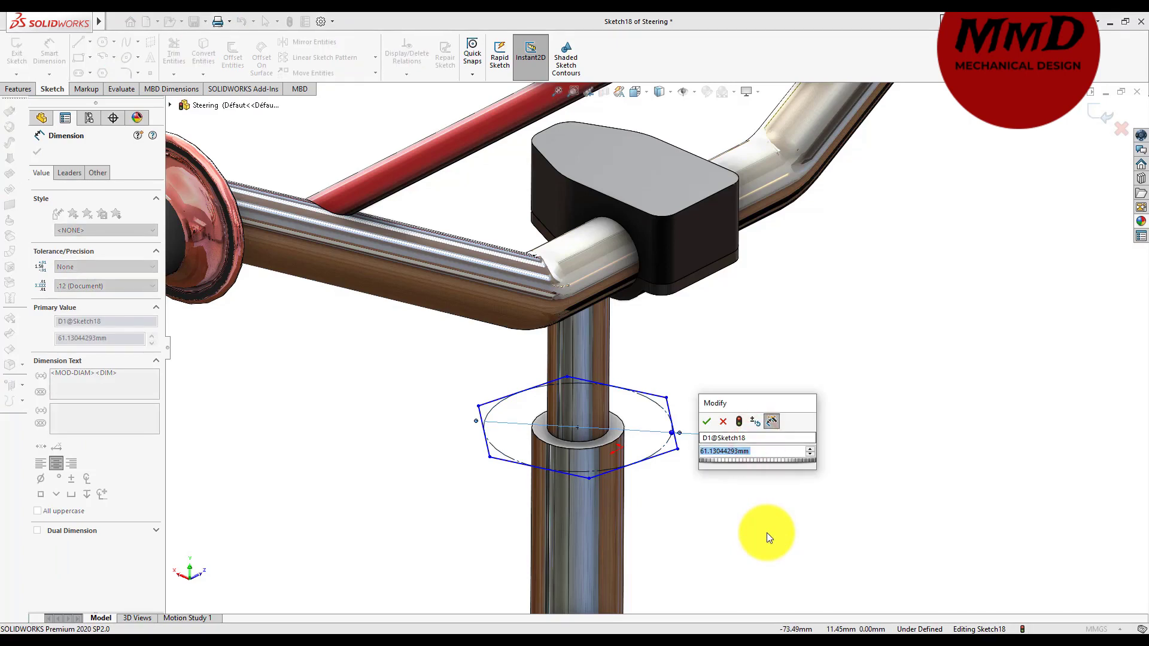
text(4)
key(Return)
key(Return)
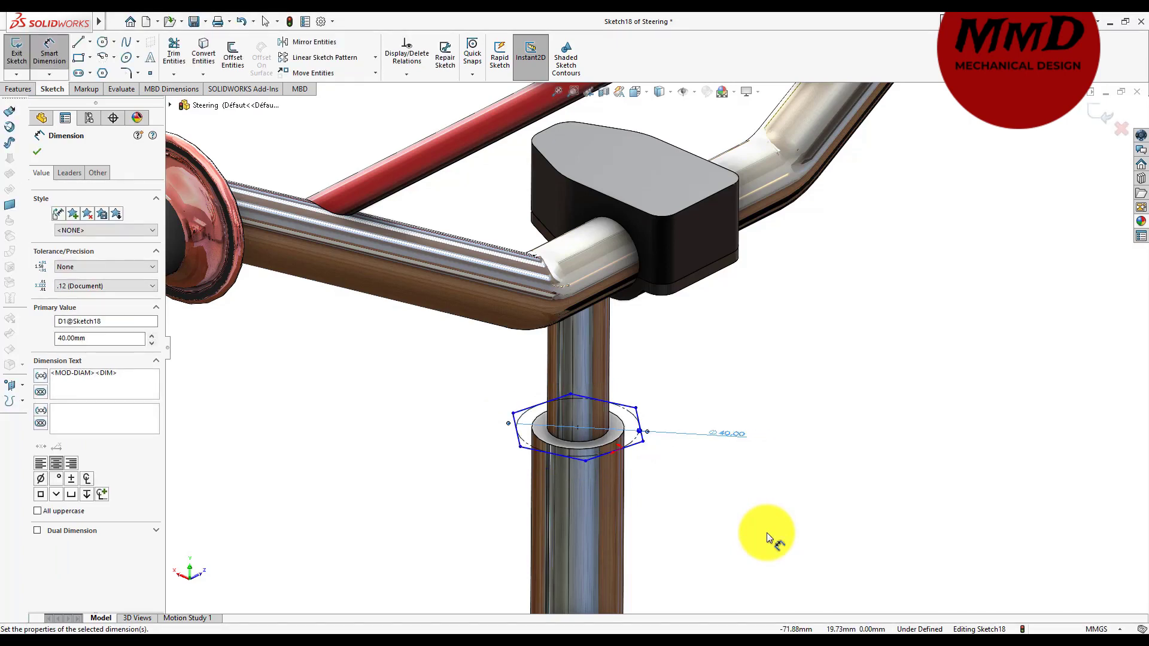
click(39, 154)
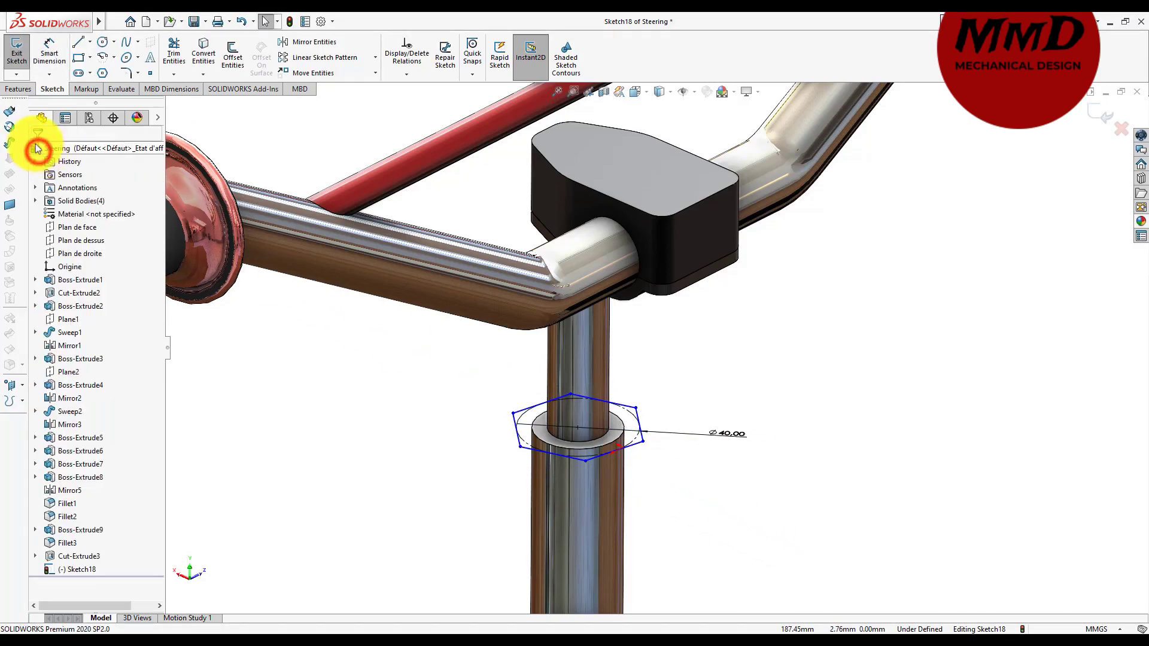
click(18, 89)
- Extrude the hexagon sketch downward with a 4 mm blind depth as Boss-Extrude10
click(16, 71)
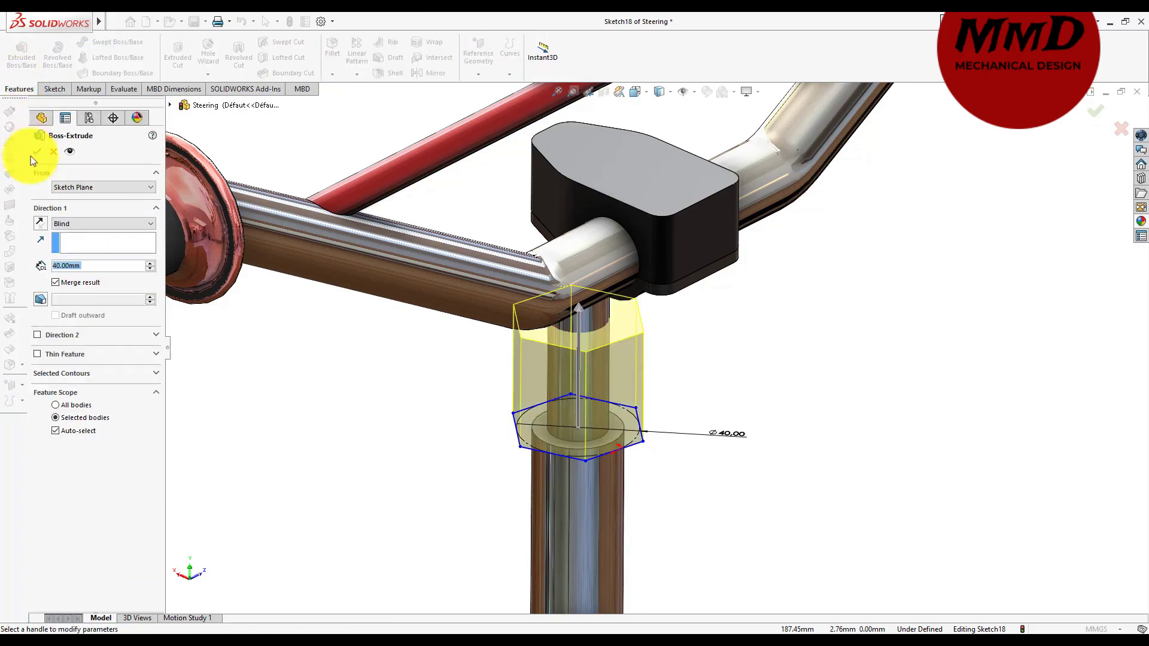
click(42, 222)
click(109, 267)
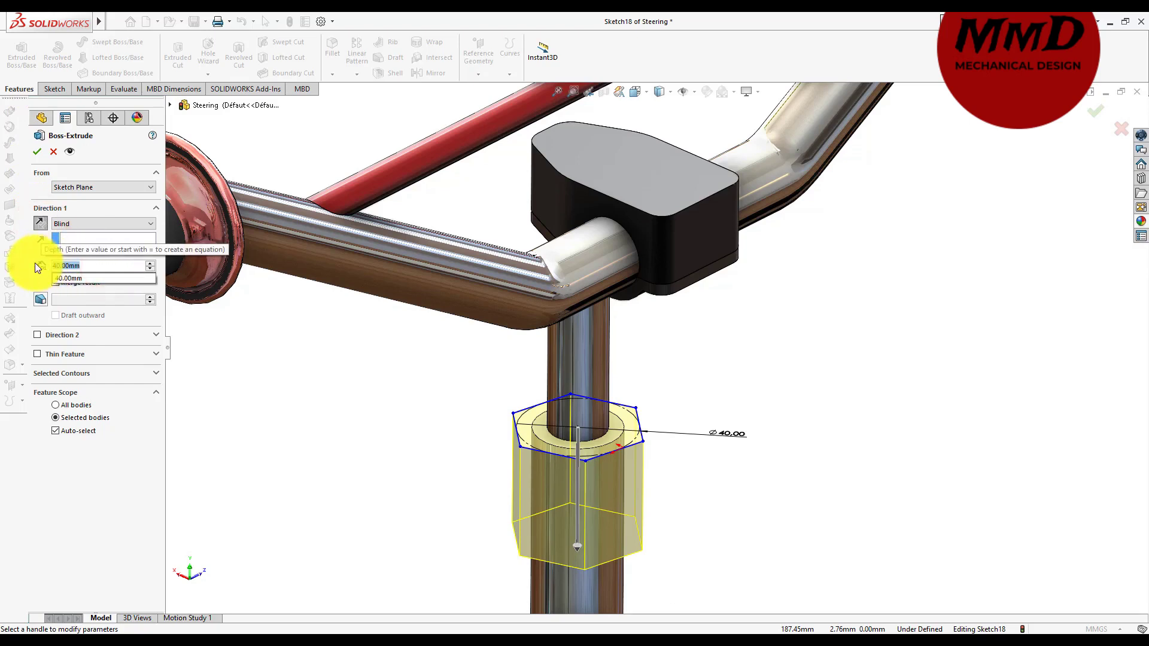
text(4)
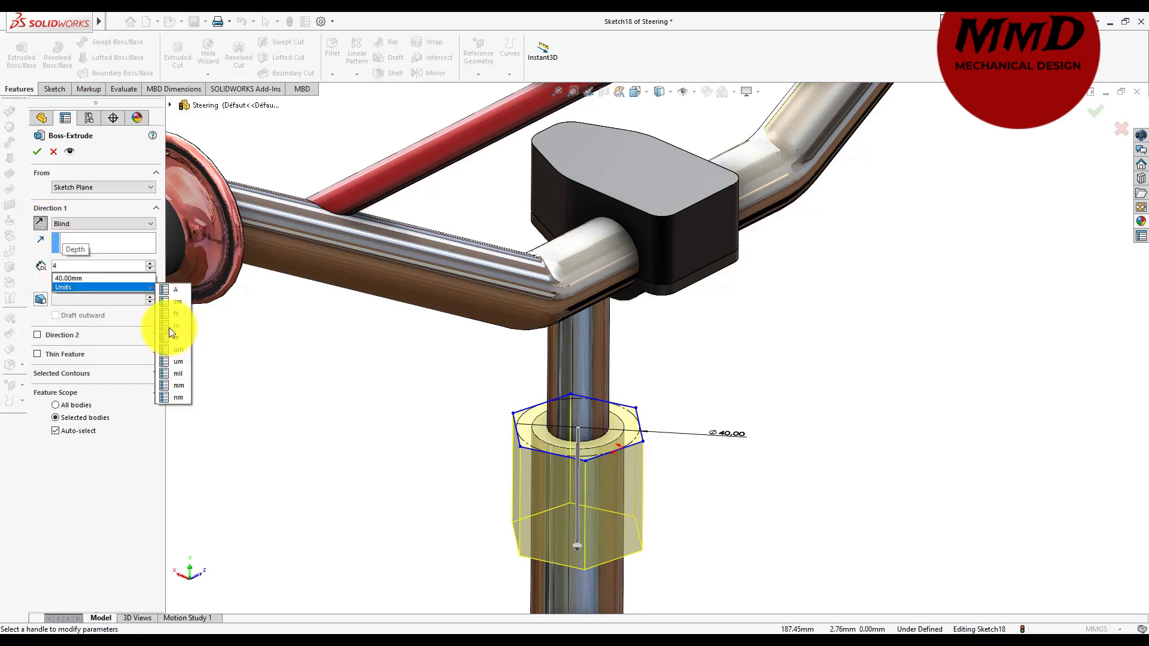
click(263, 372)
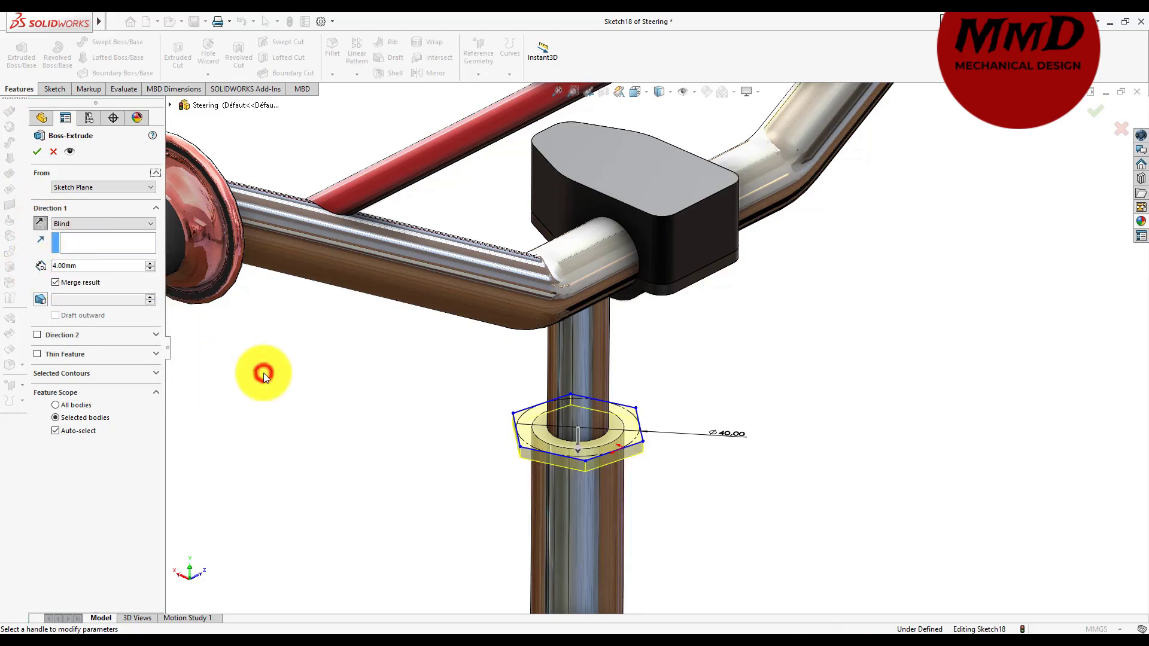
click(34, 153)
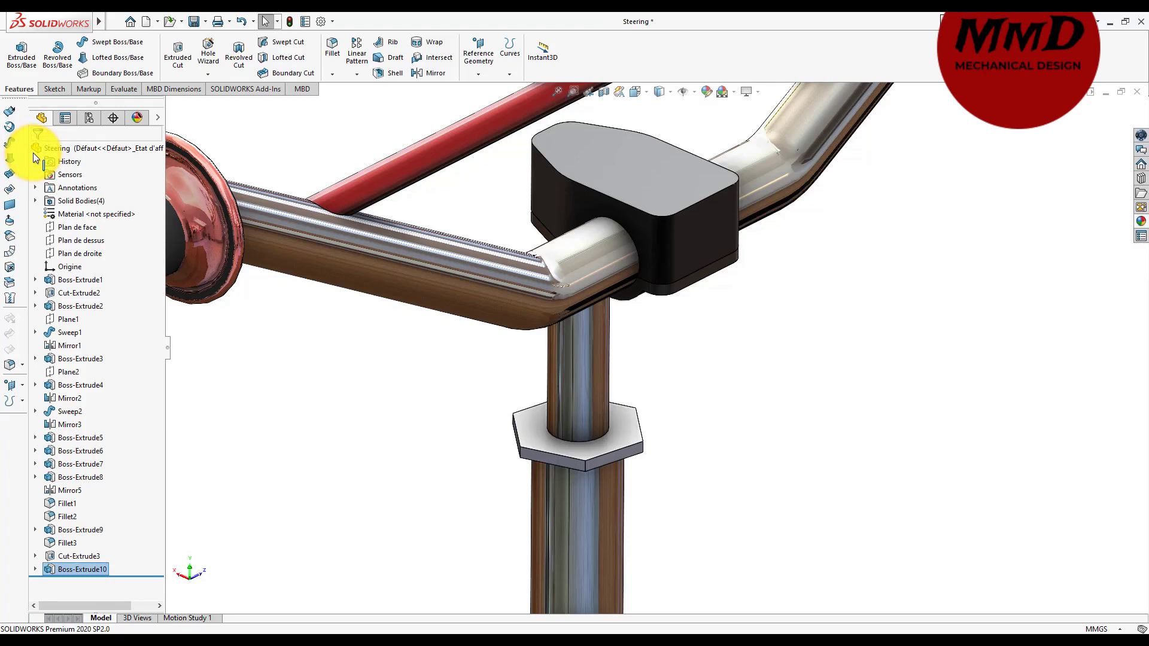
- Sketch on the hex nut face and draw a circle centred on the column axis
key(Left)
key(Left)
key(Left)
key(Left)
key(Left)
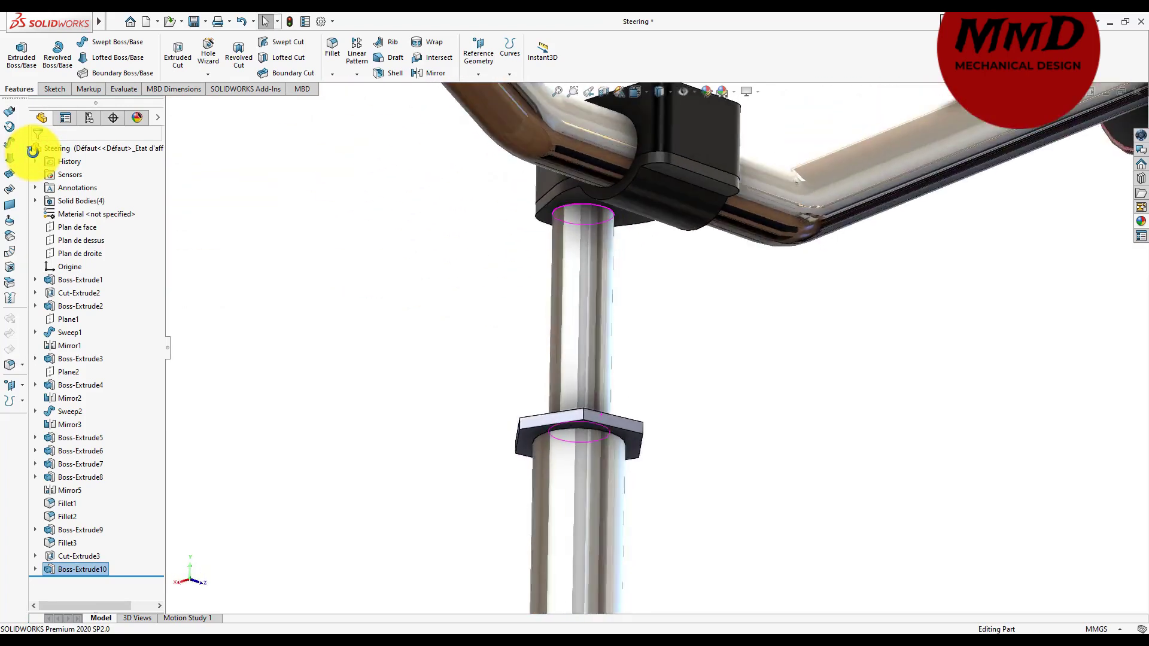
key(Left)
key(Left)
click(566, 386)
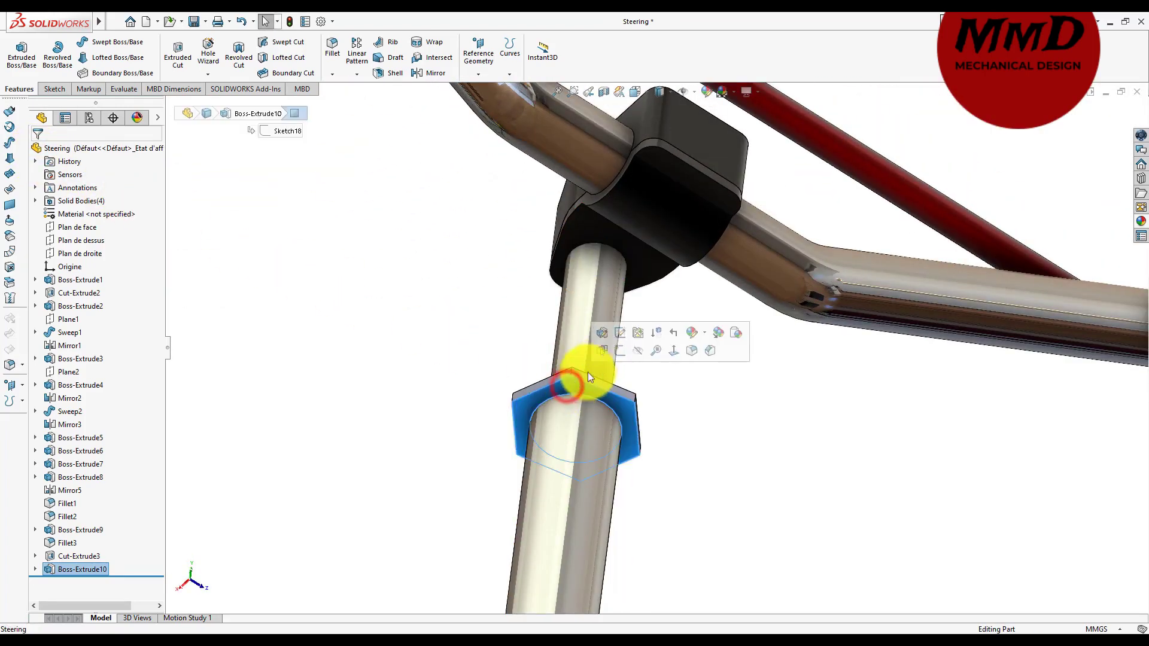
click(619, 351)
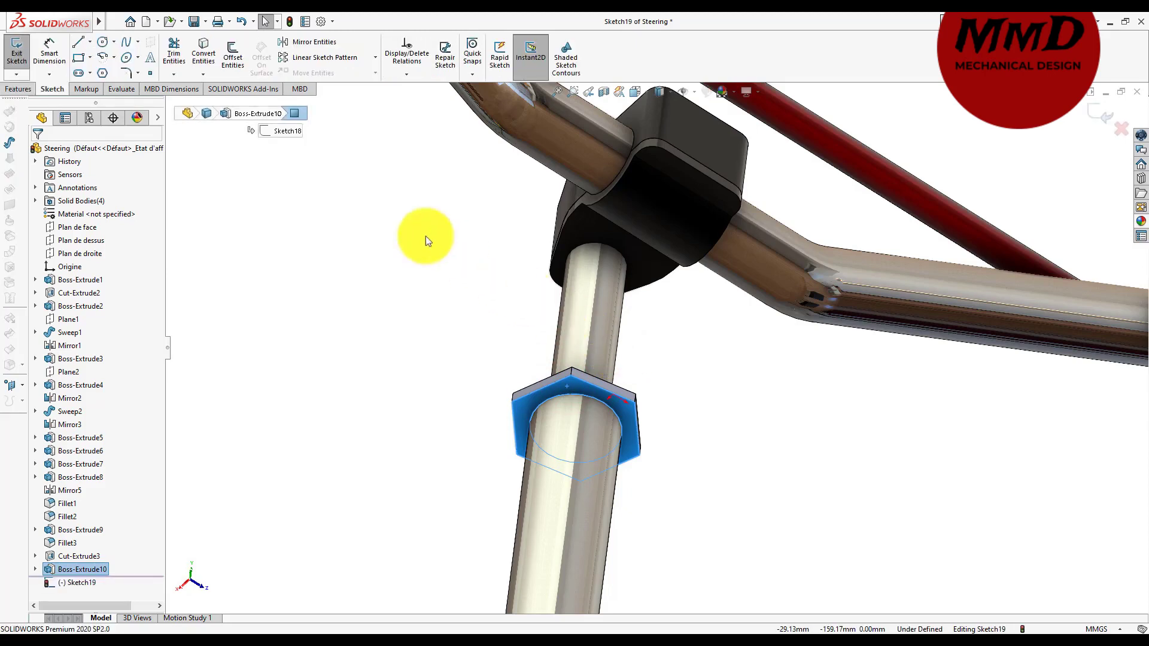
click(105, 46)
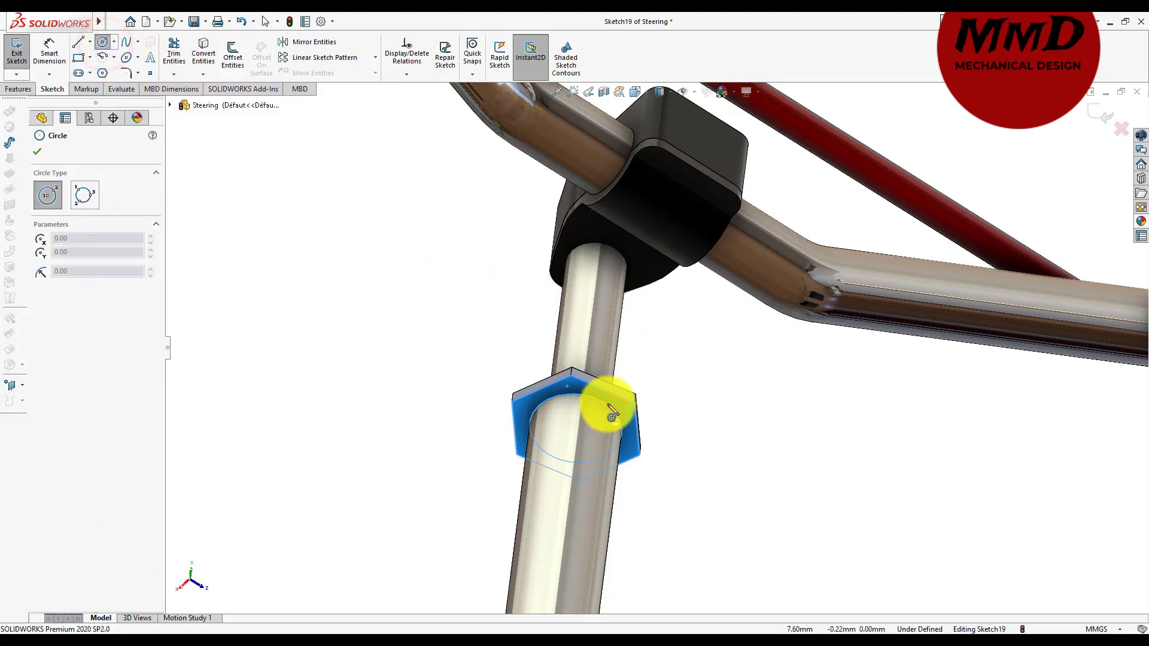
click(576, 428)
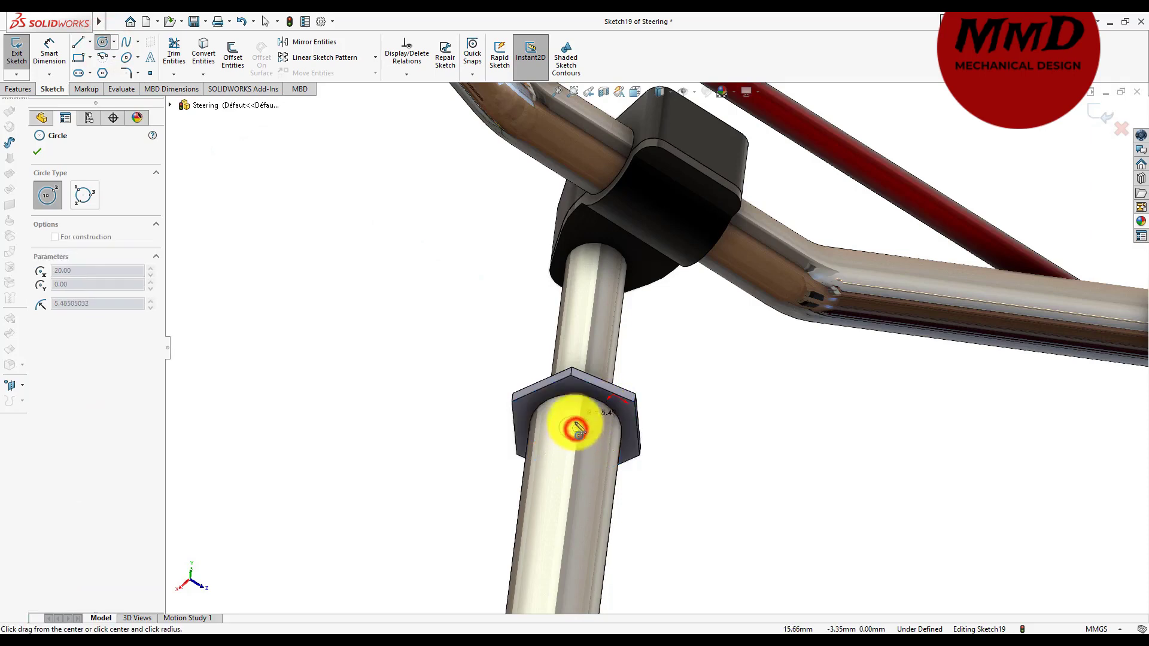
click(568, 359)
- Dimension the circle to 52 mm diameter
right_drag(384, 361, 387, 304)
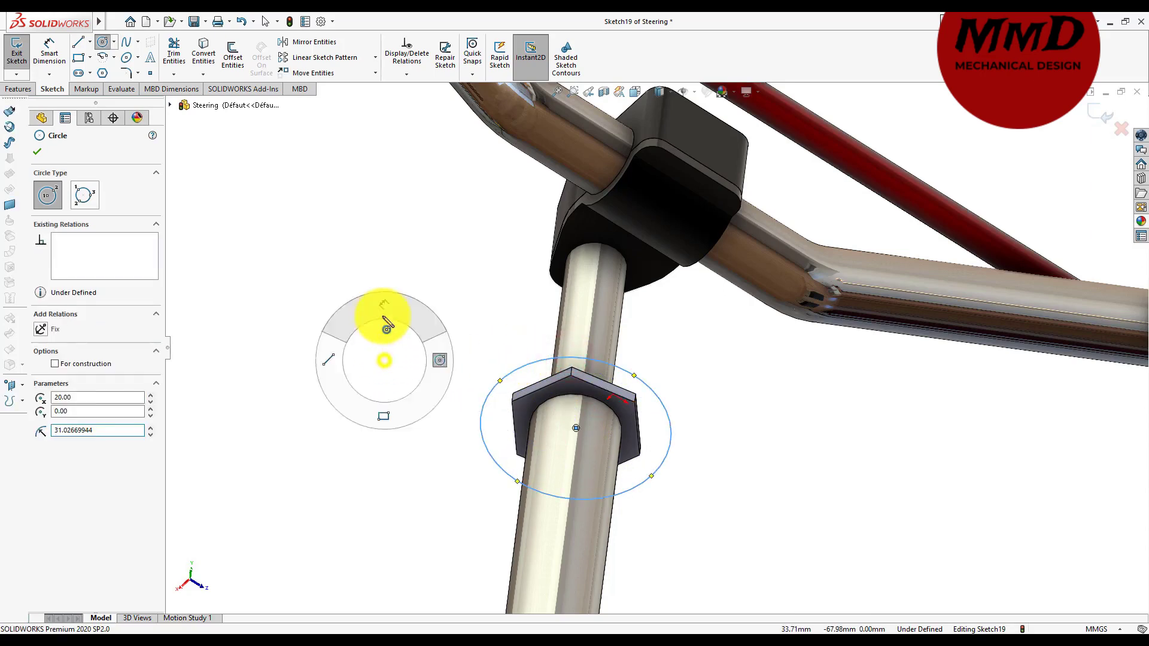
click(501, 378)
click(416, 368)
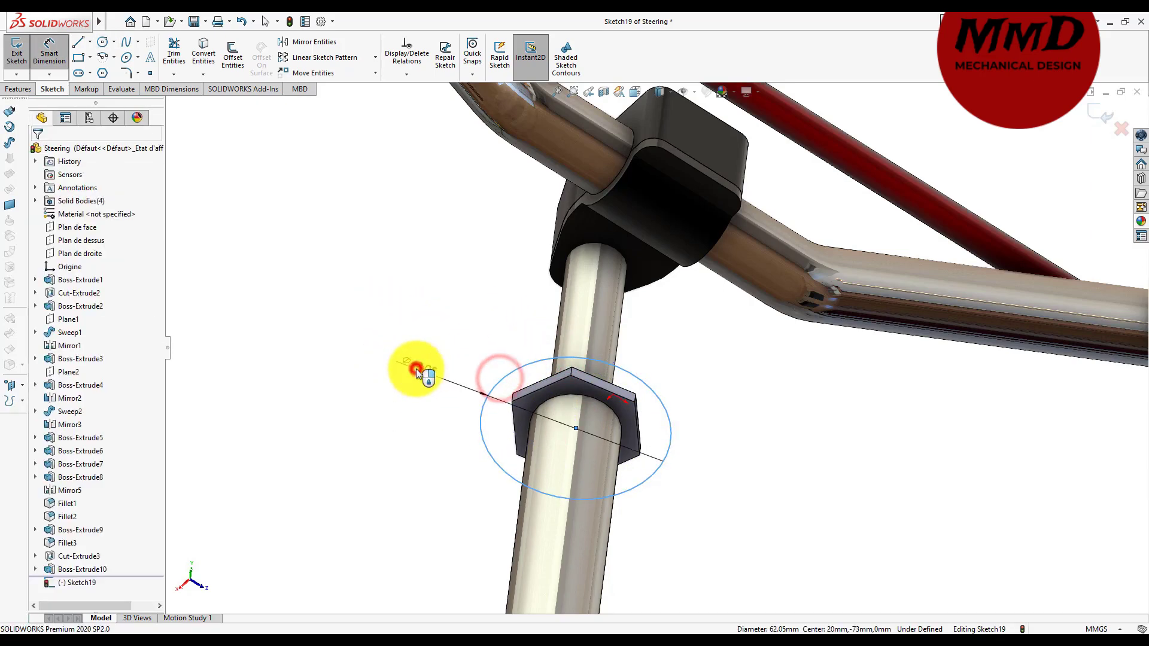
text(52)
key(Return)
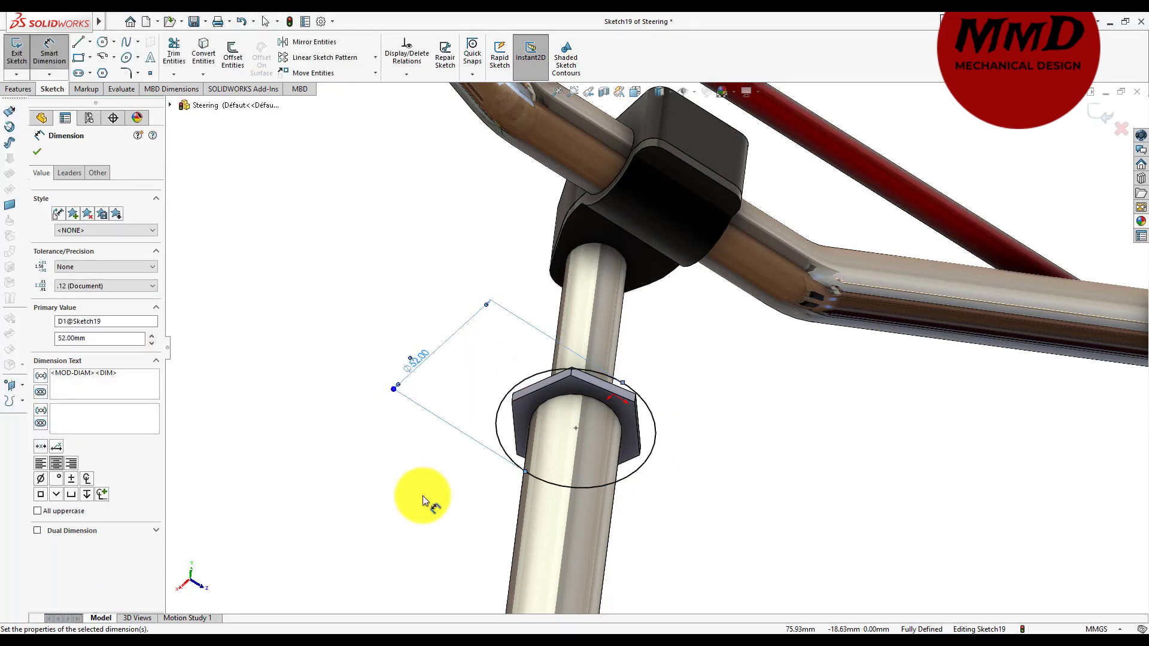
click(21, 95)
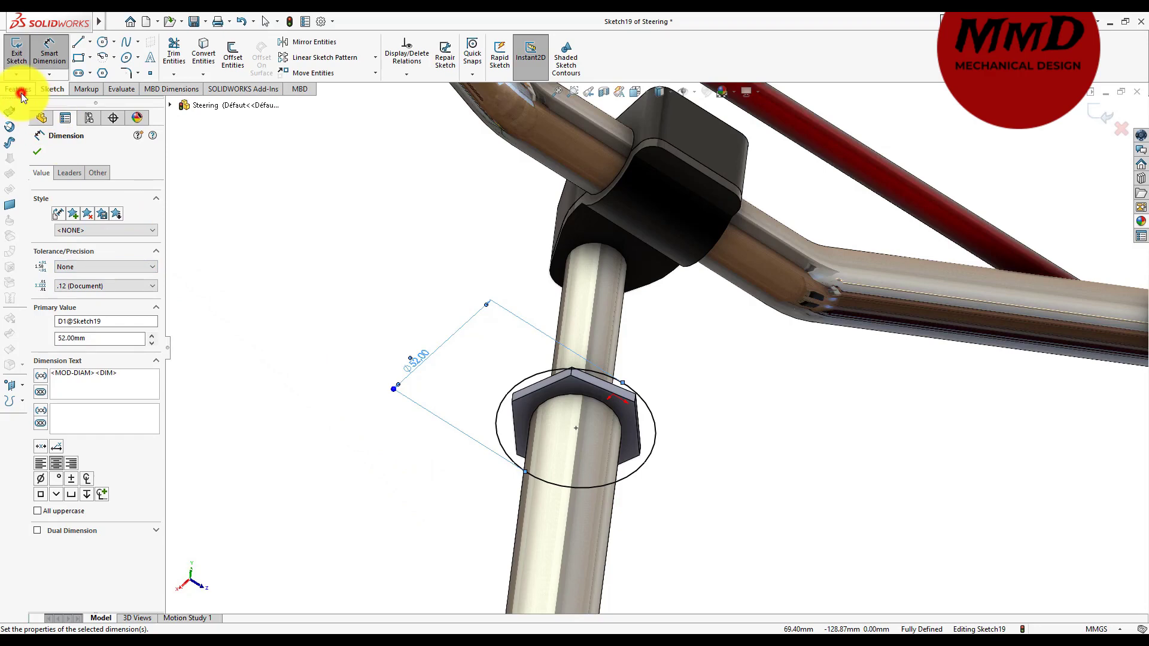
- Extrude the circle sketch 4 mm as a washer with Merge result unchecked
click(21, 55)
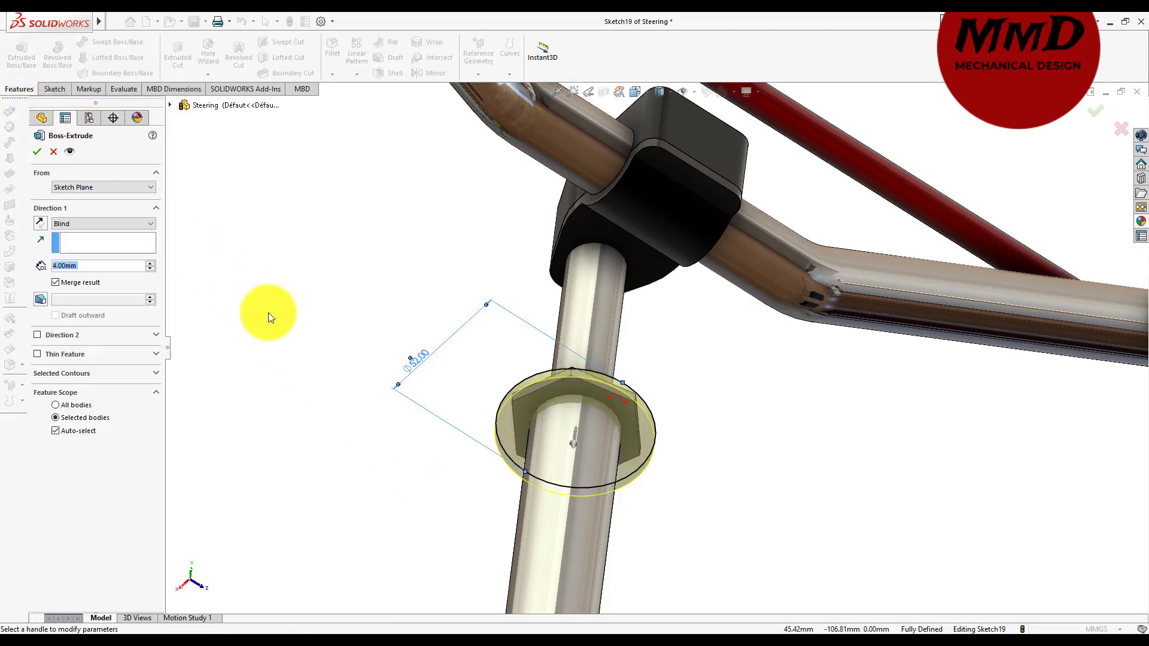
middle_drag(269, 313, 293, 519)
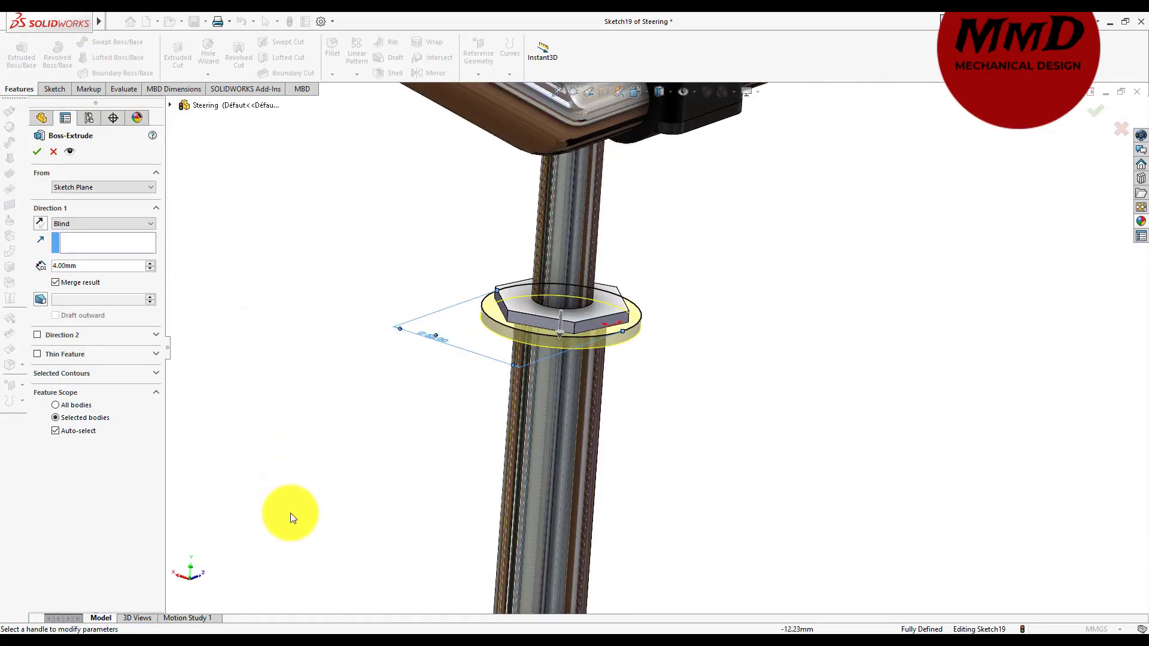
click(66, 234)
click(56, 282)
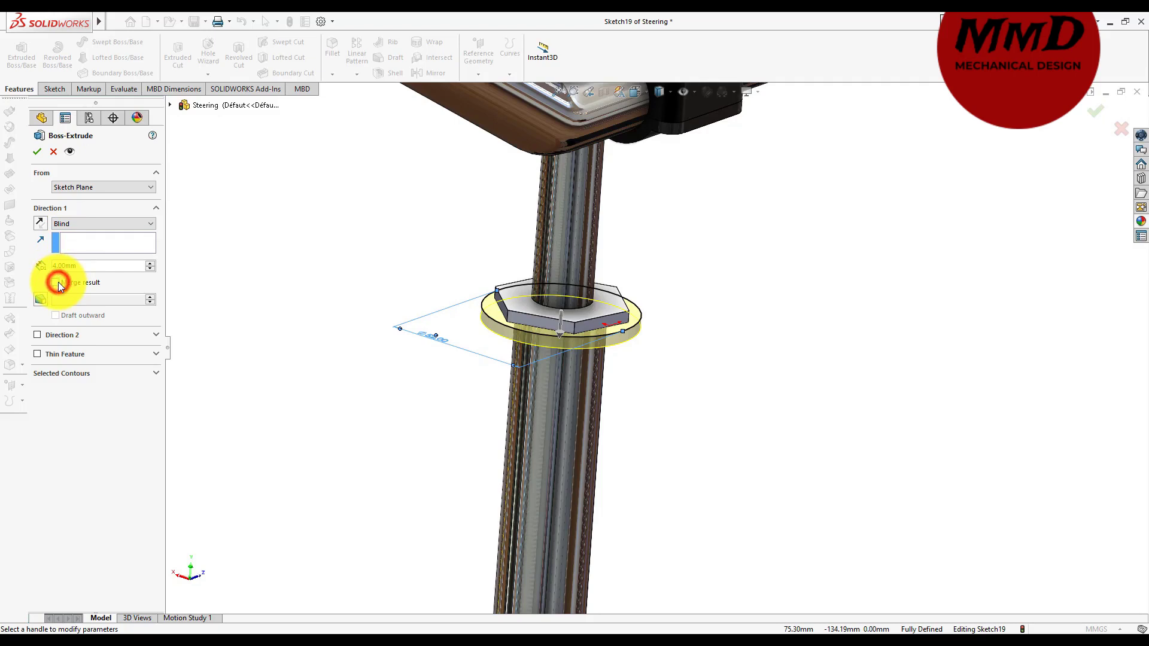
click(31, 156)
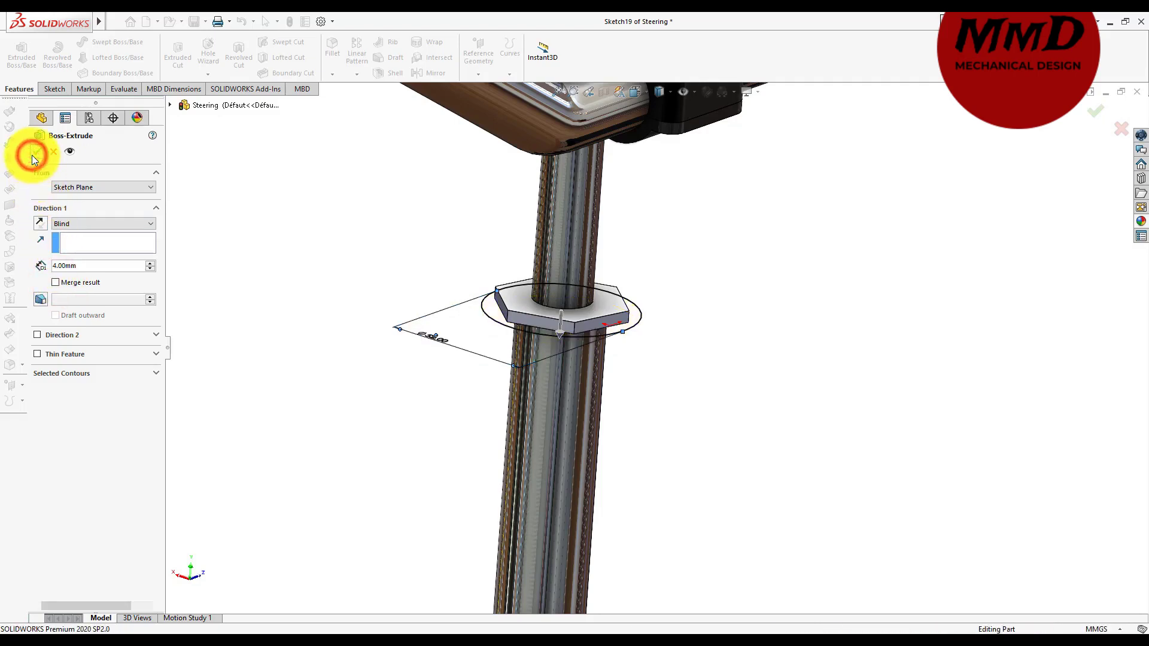
- Zoom in around the hex nut and select it for inspection
middle_drag(312, 257, 346, 270)
scroll(537, 340, up, 2)
scroll(537, 340, up, 2)
scroll(583, 346, up, 2)
scroll(793, 343, up, 3)
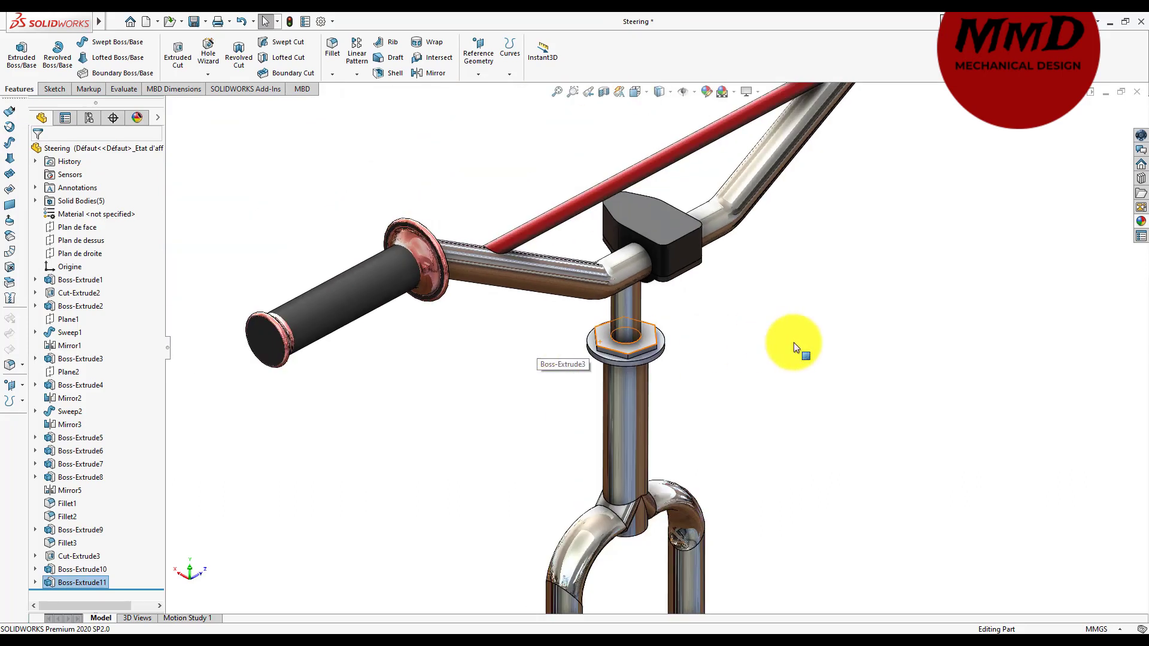
scroll(794, 343, up, 2)
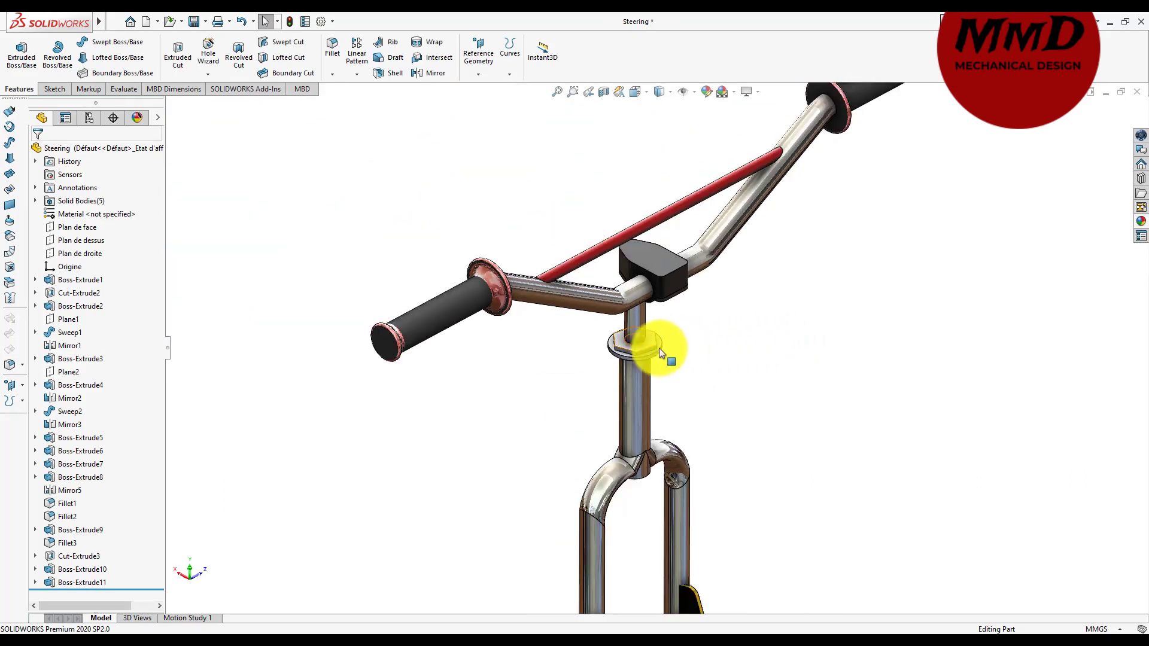
click(638, 353)
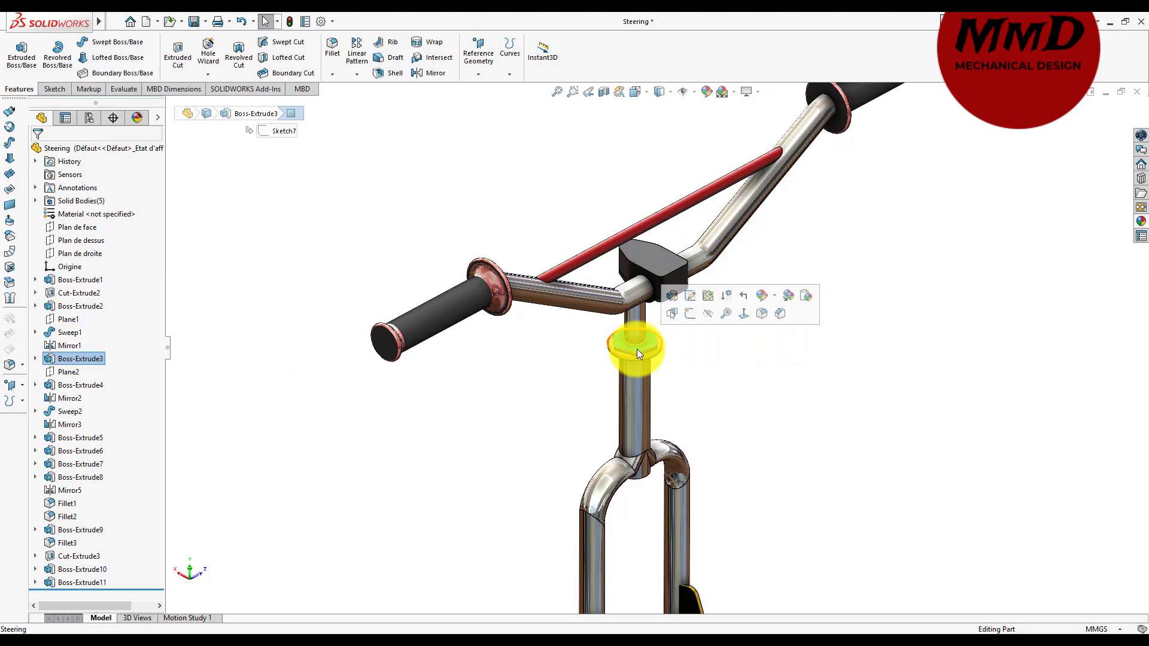
- Select and clear Boss-Extrude3, Boss-Extrude10 and Boss-Extrude11 in the feature tree
click(281, 350)
click(85, 361)
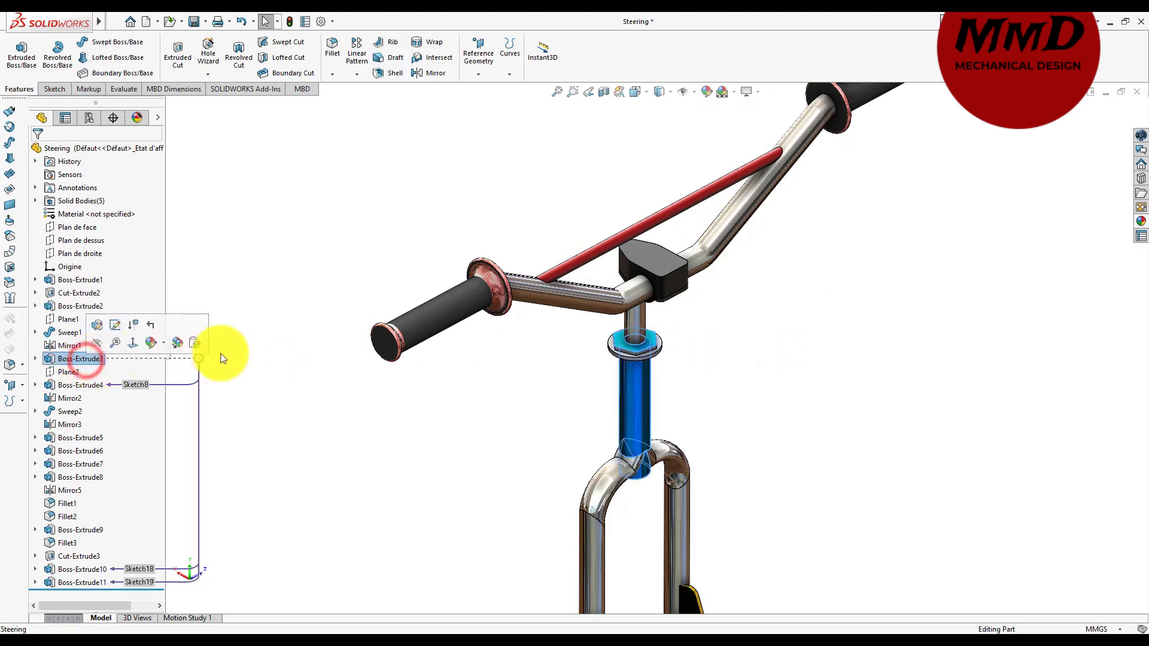
click(253, 351)
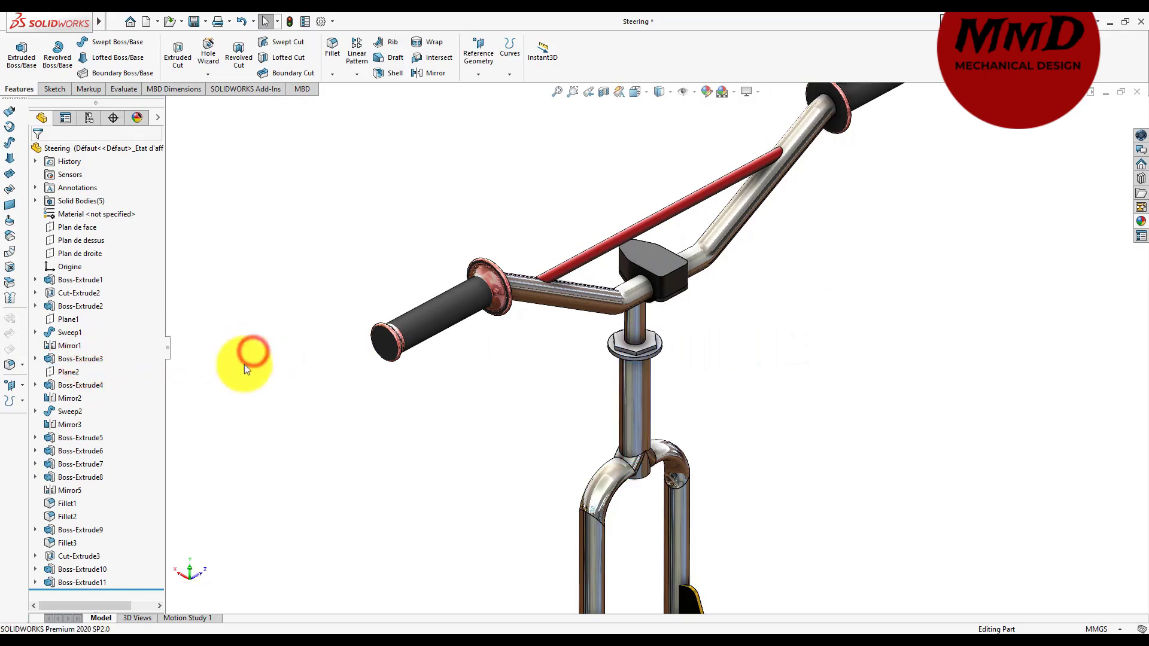
click(88, 582)
click(86, 582)
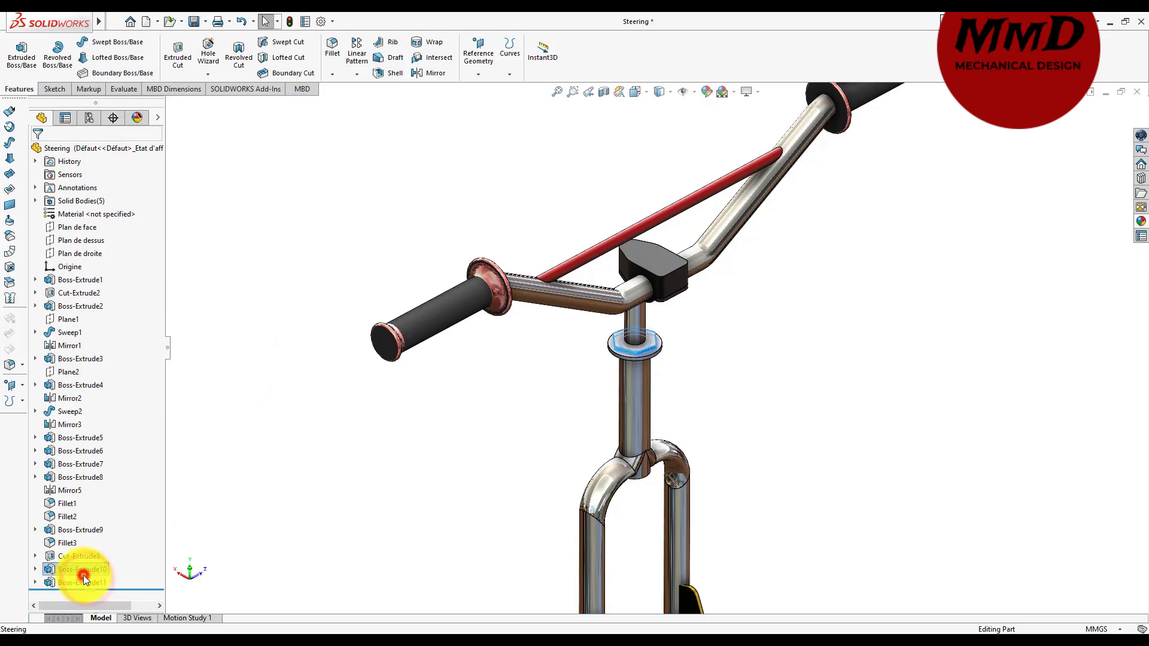
ctrl+click(78, 580)
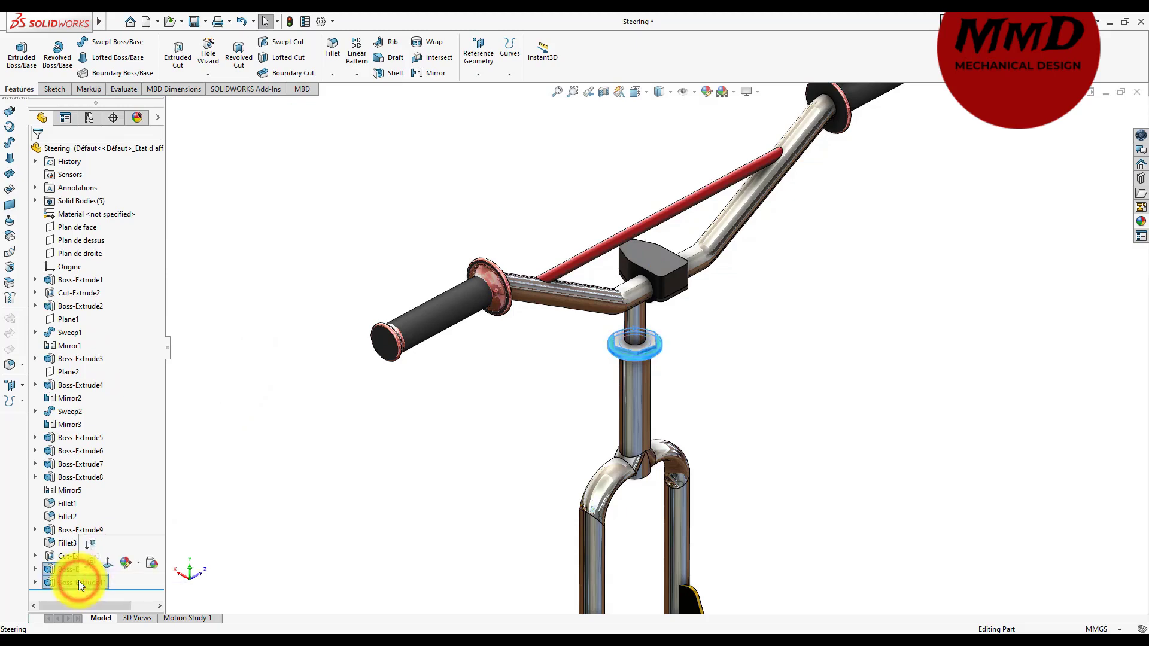
click(318, 541)
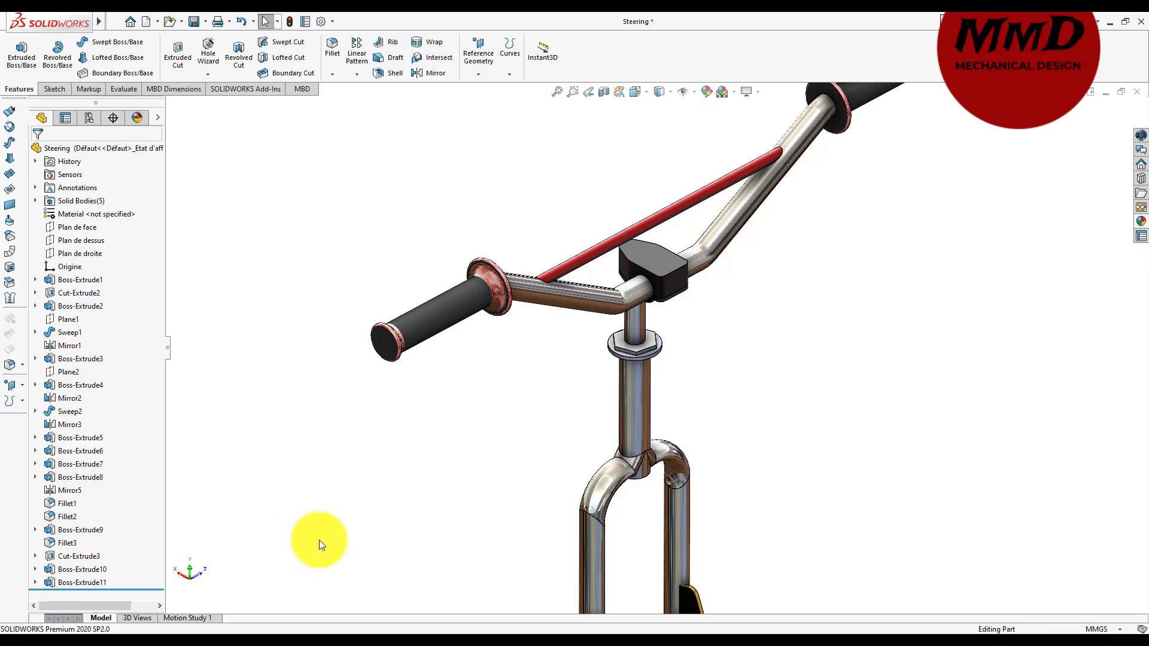
- Start a 2 mm fillet and pick the hex nut's top face
click(328, 48)
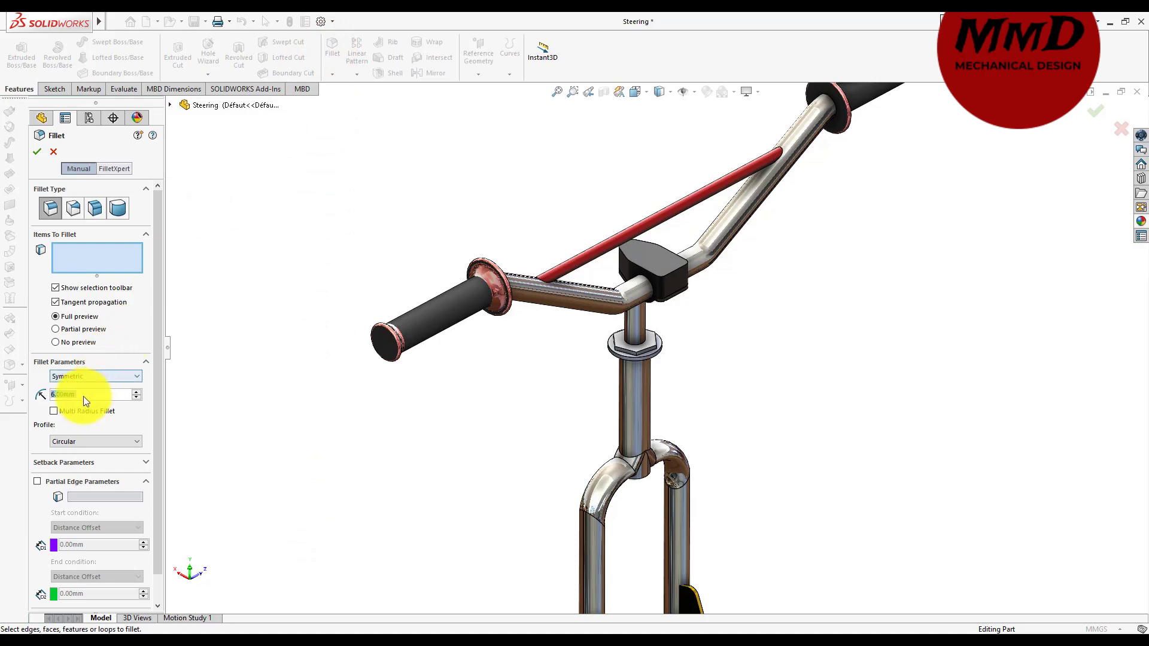
text(2)
scroll(268, 398, down, 3)
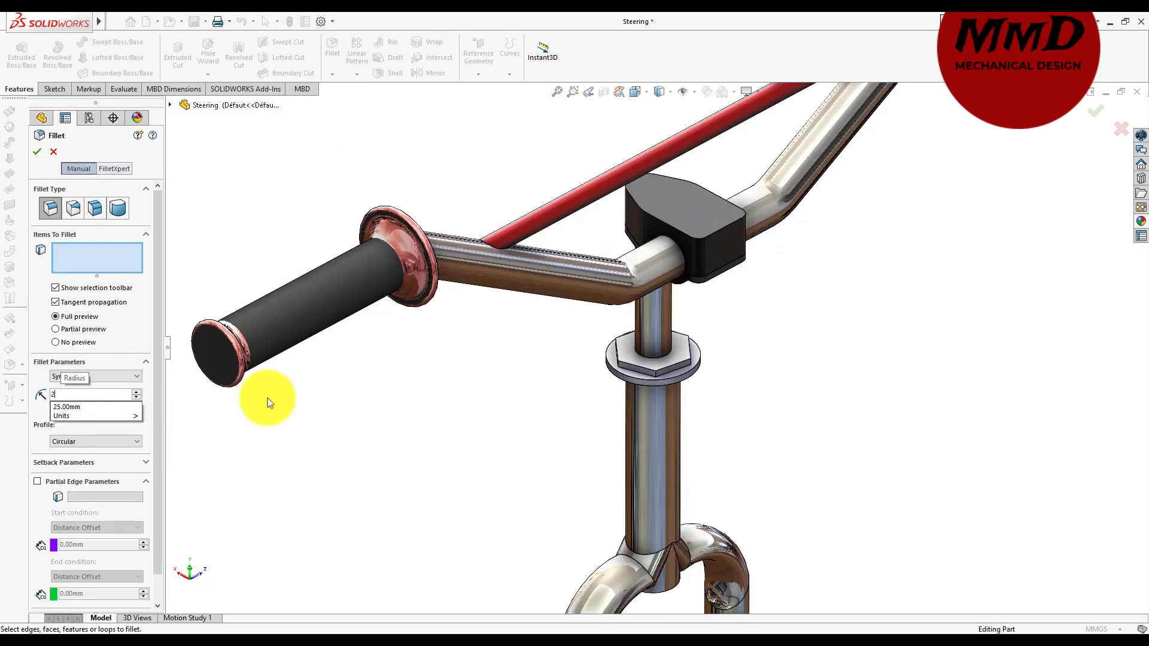
scroll(648, 401, down, 3)
scroll(659, 401, down, 2)
click(658, 401)
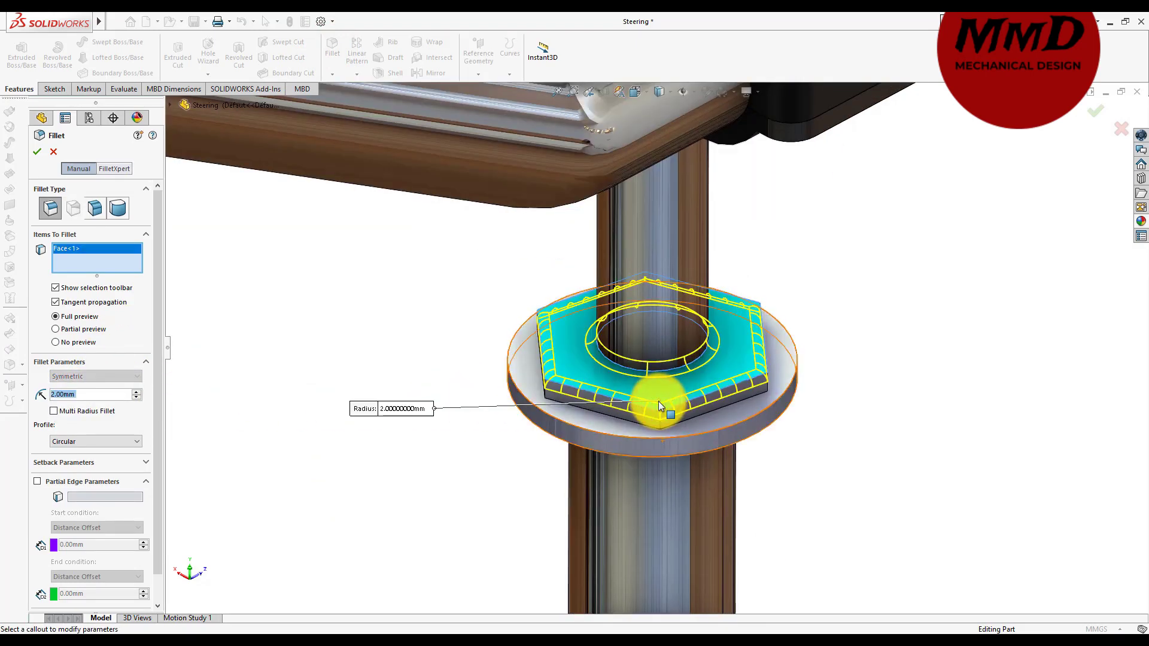
- Try repeatedly to add the washer edge, then apply the 2 mm nut fillet Fillet4
click(642, 439)
click(614, 430)
click(614, 429)
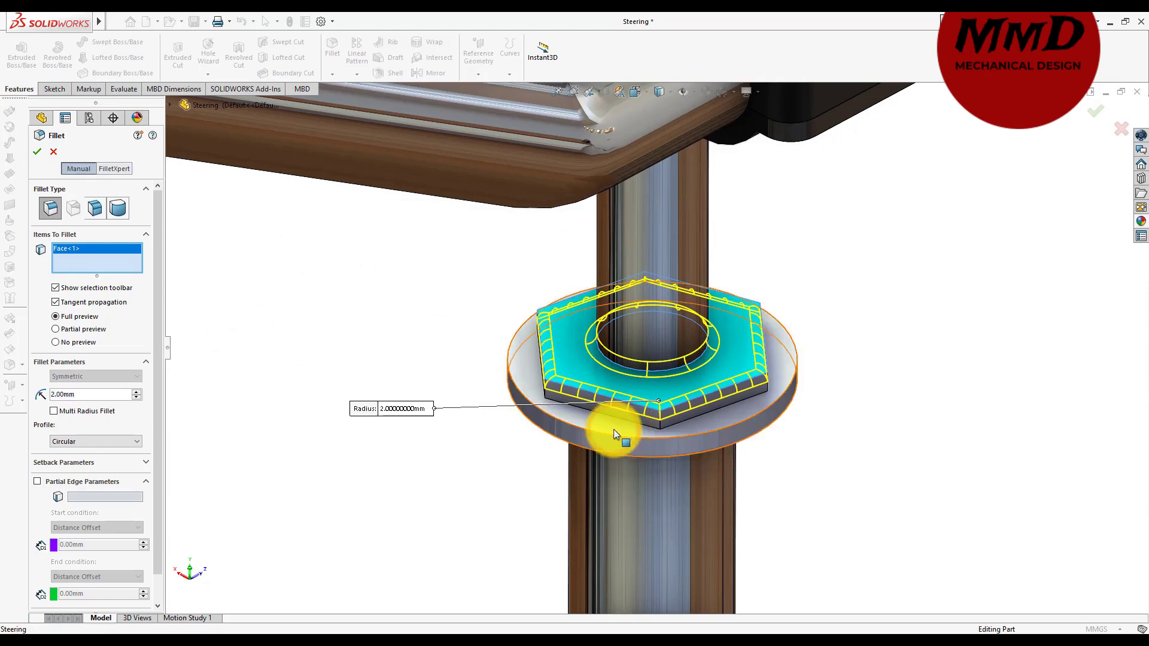
click(623, 438)
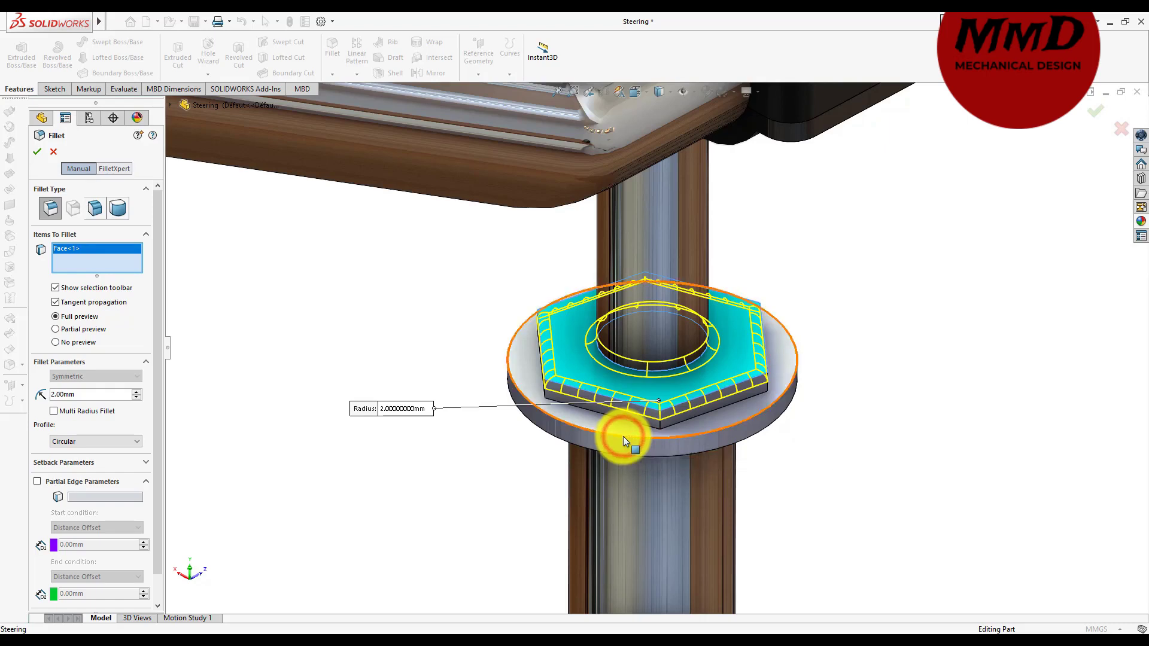
scroll(624, 436, down, 4)
click(663, 433)
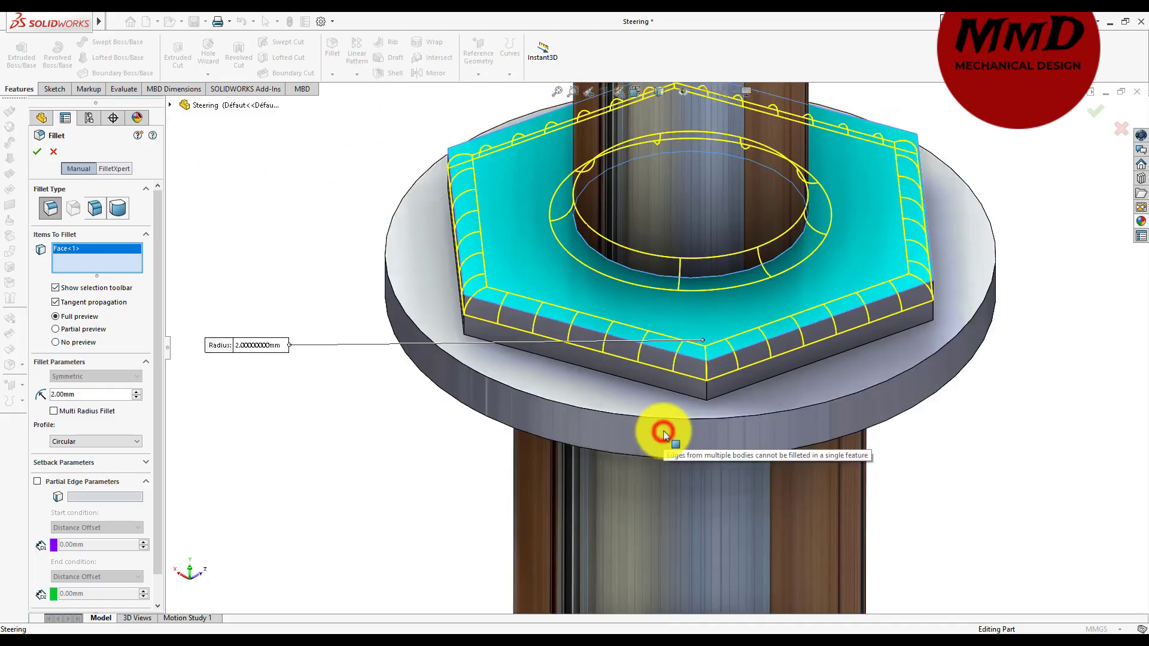
click(666, 417)
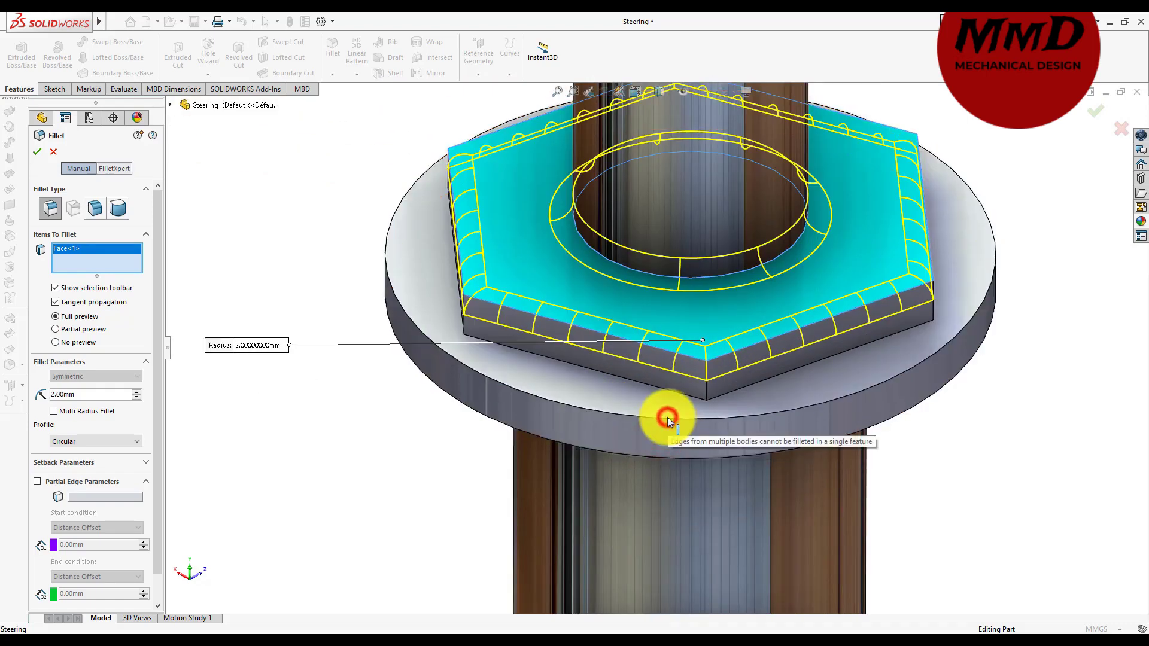
click(676, 458)
click(631, 397)
click(37, 154)
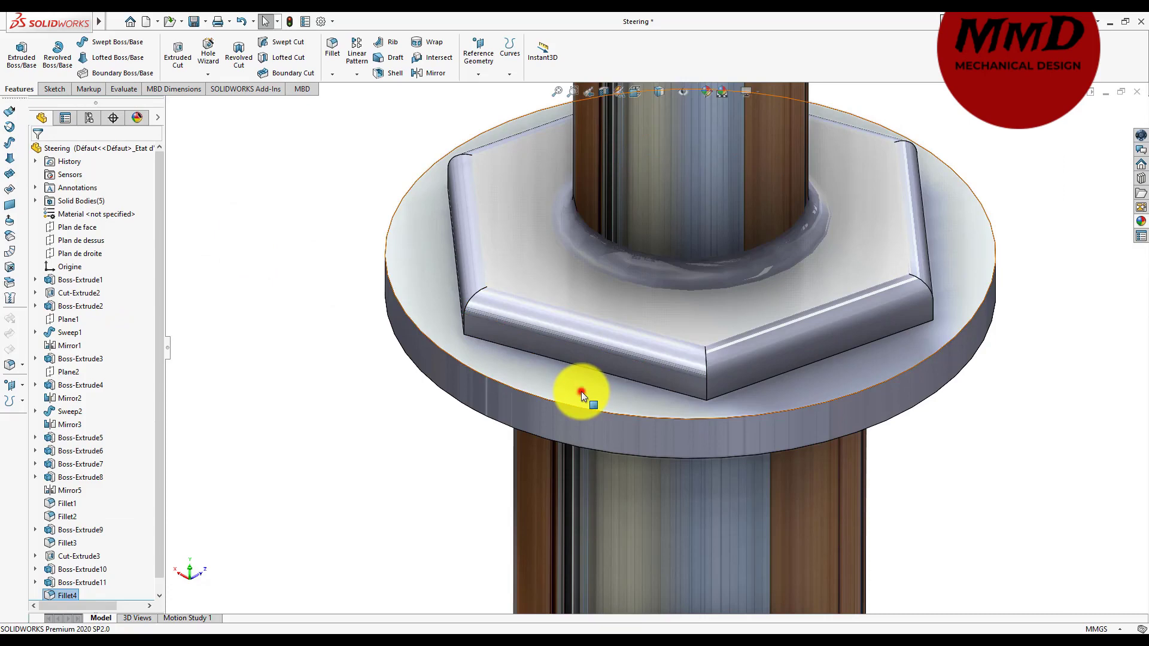
- Fillet the washer's top face at 2 mm as Fillet5 and select both fillets
click(580, 391)
click(332, 56)
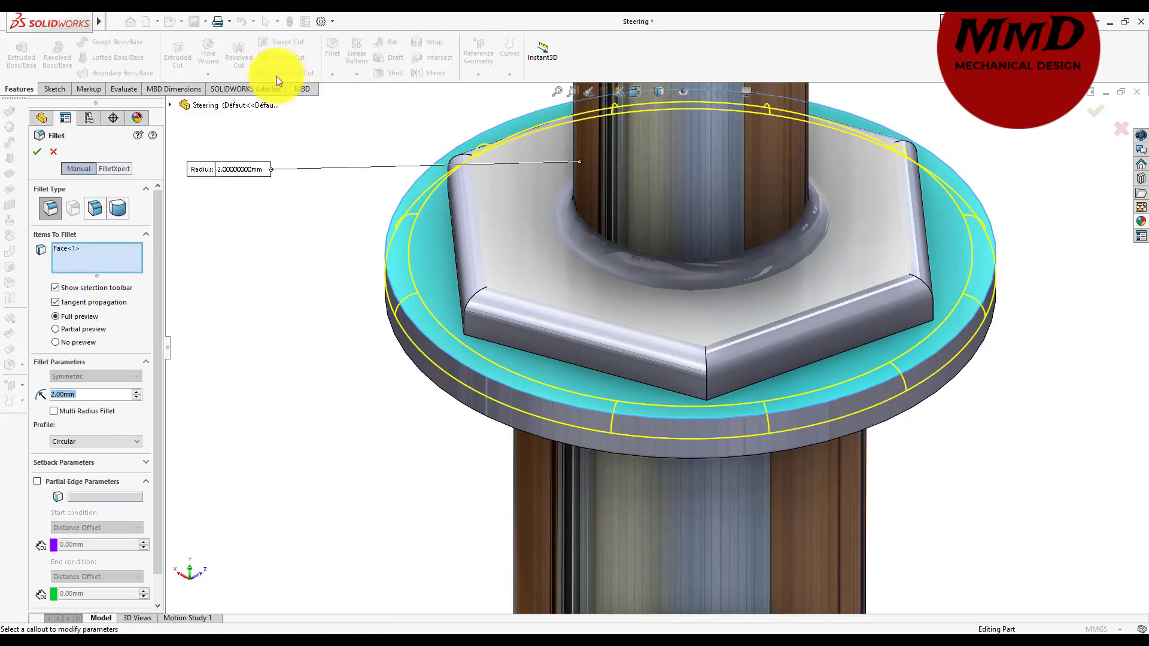
click(37, 151)
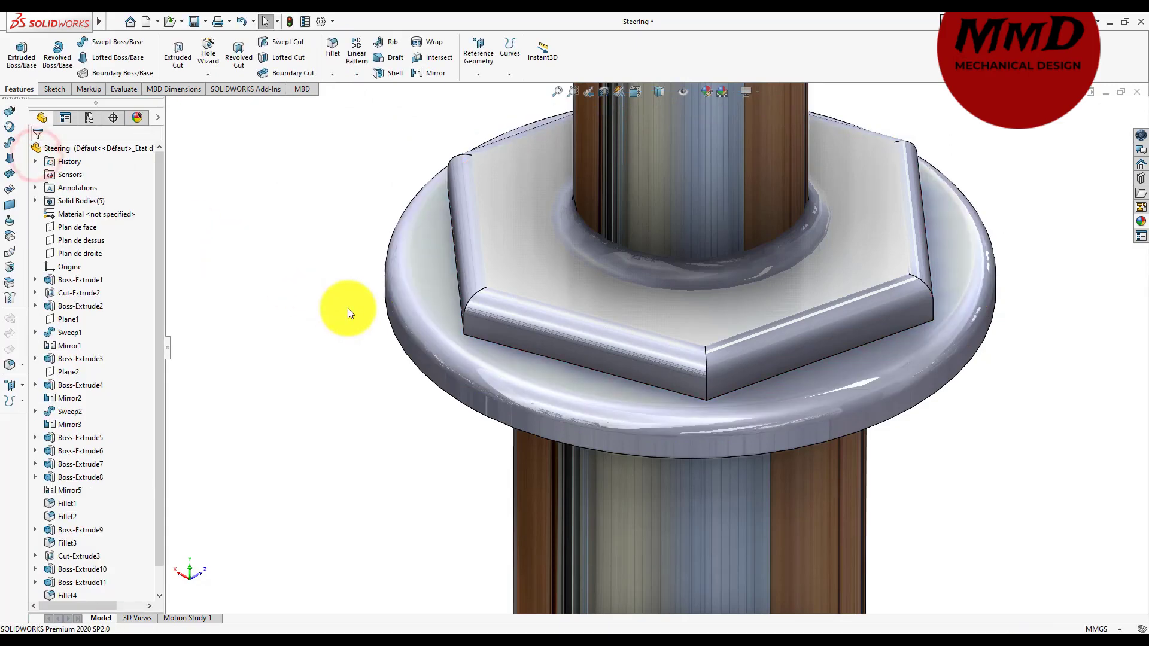
scroll(347, 307, up, 3)
middle_drag(347, 308, 393, 303)
scroll(395, 304, down, 2)
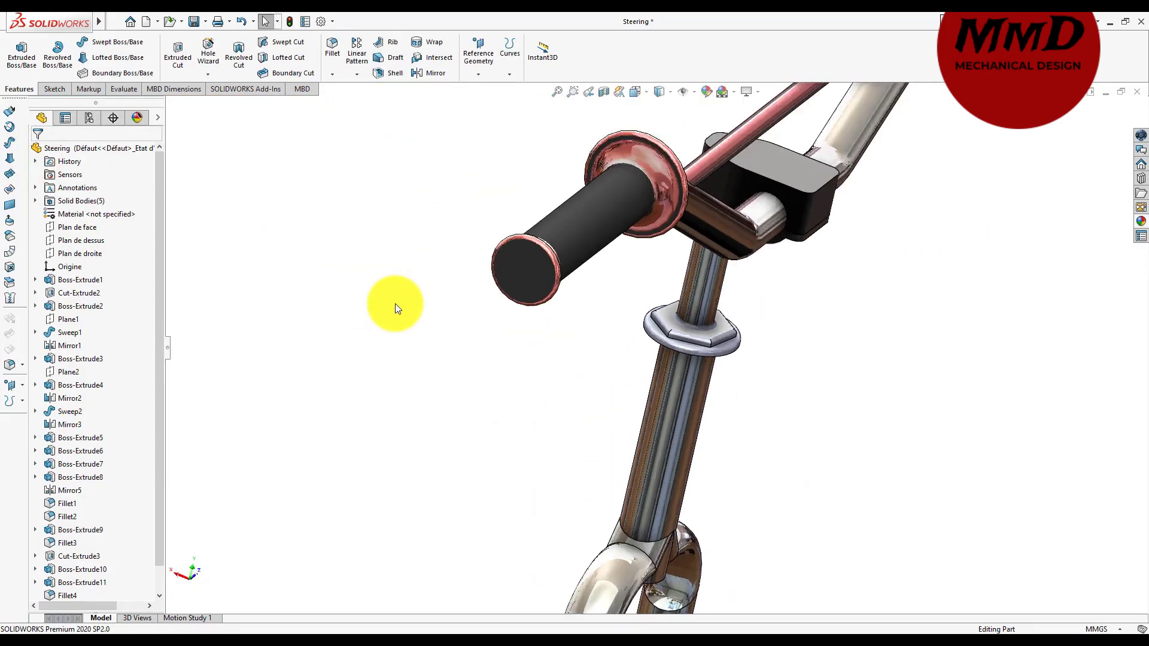
scroll(599, 320, down, 2)
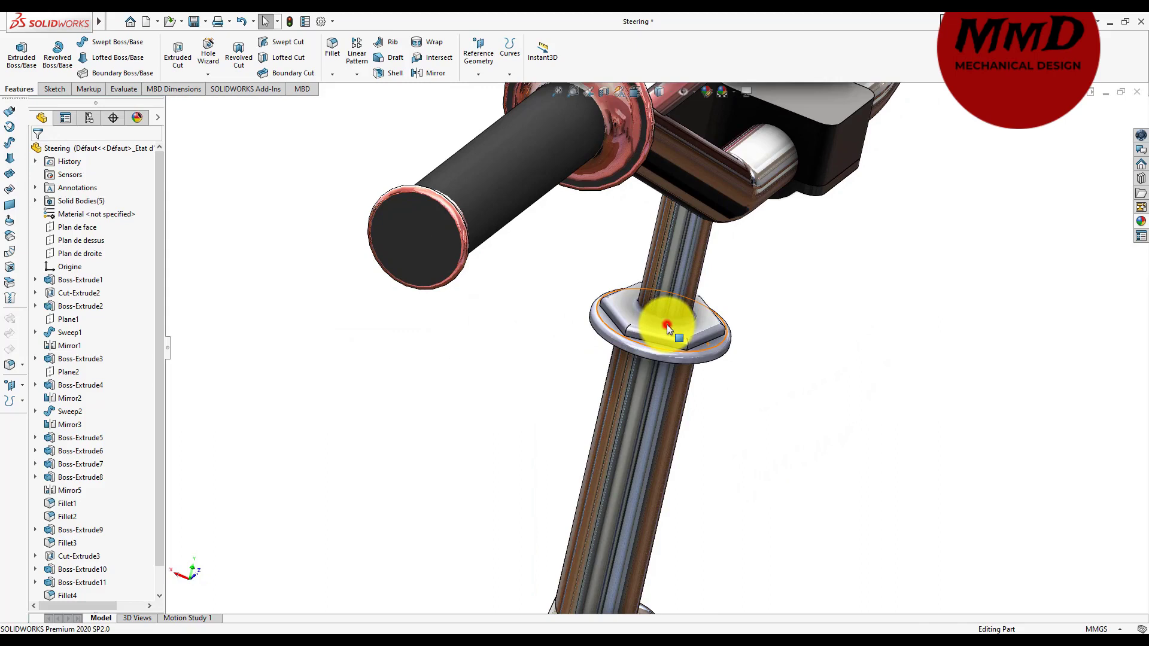
click(667, 324)
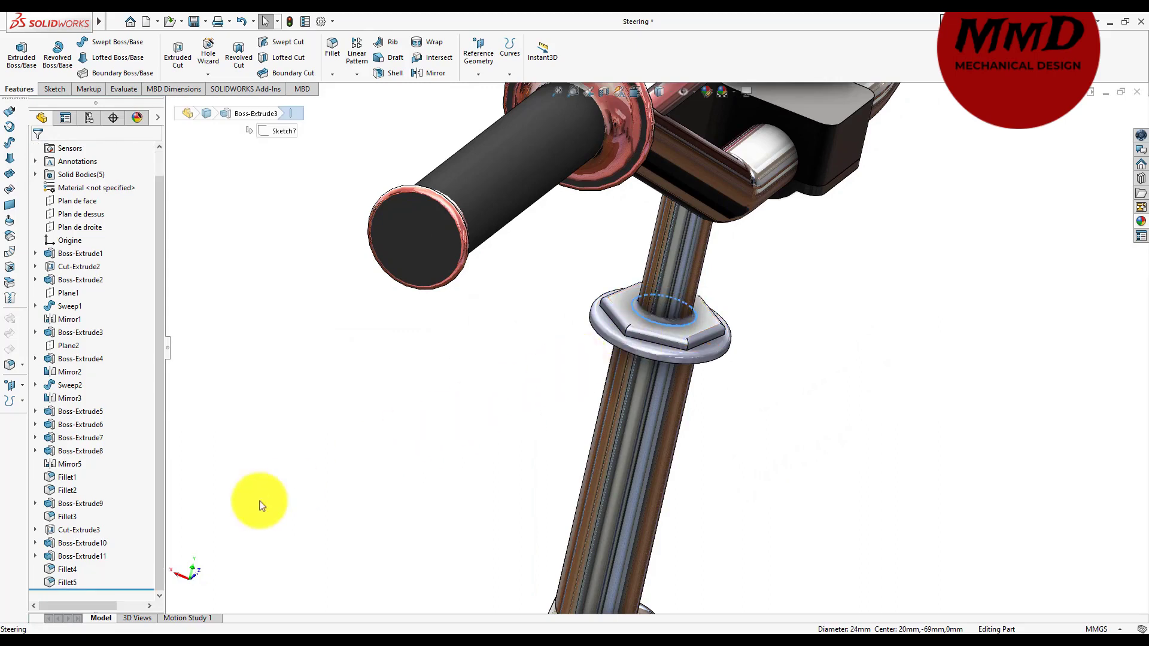
drag(67, 584, 62, 571)
- Give Fillet4 and Fillet5 a dark grey Rubber > Matte appearance (RGB 64,64,64)
ctrl+click(62, 568)
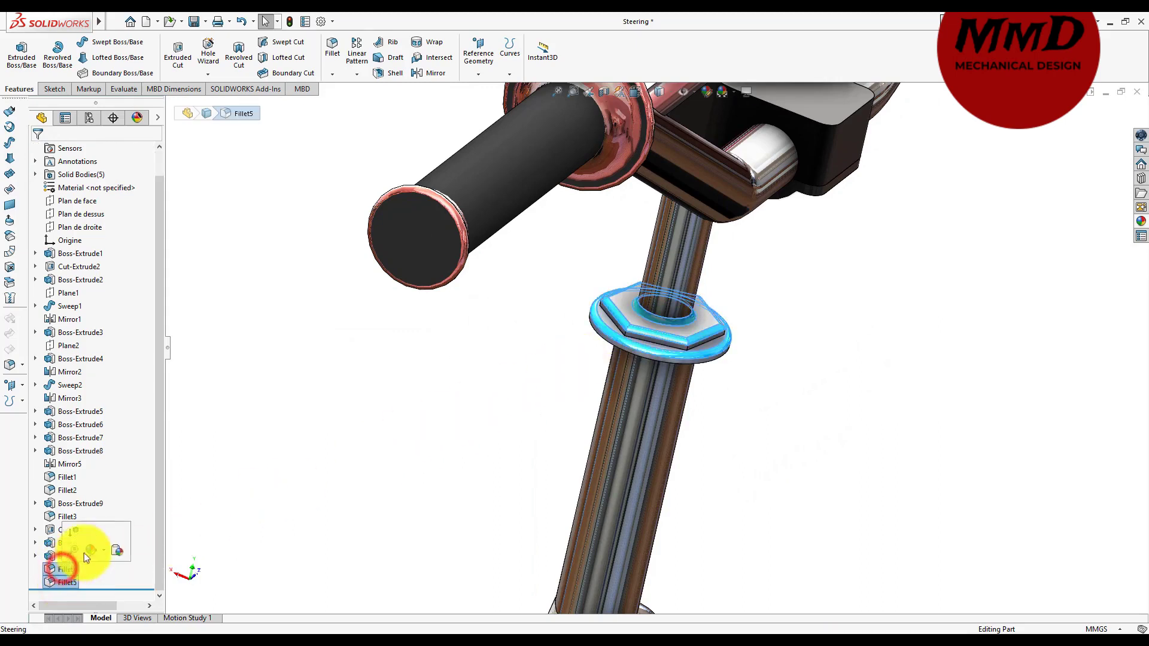
click(91, 551)
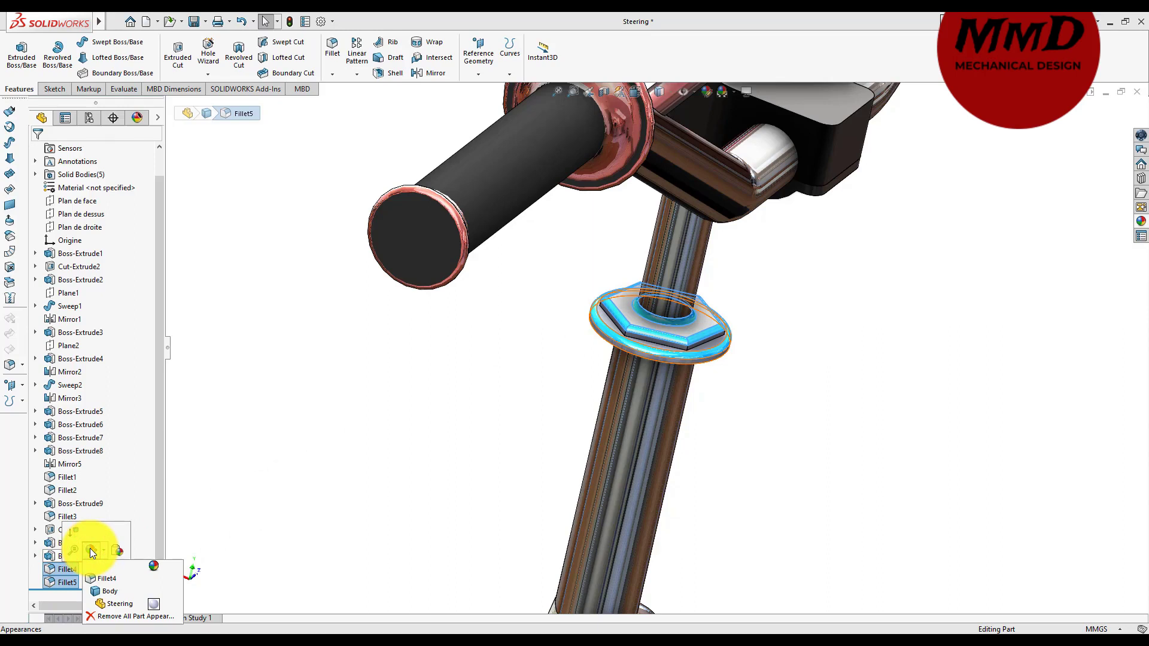
click(96, 580)
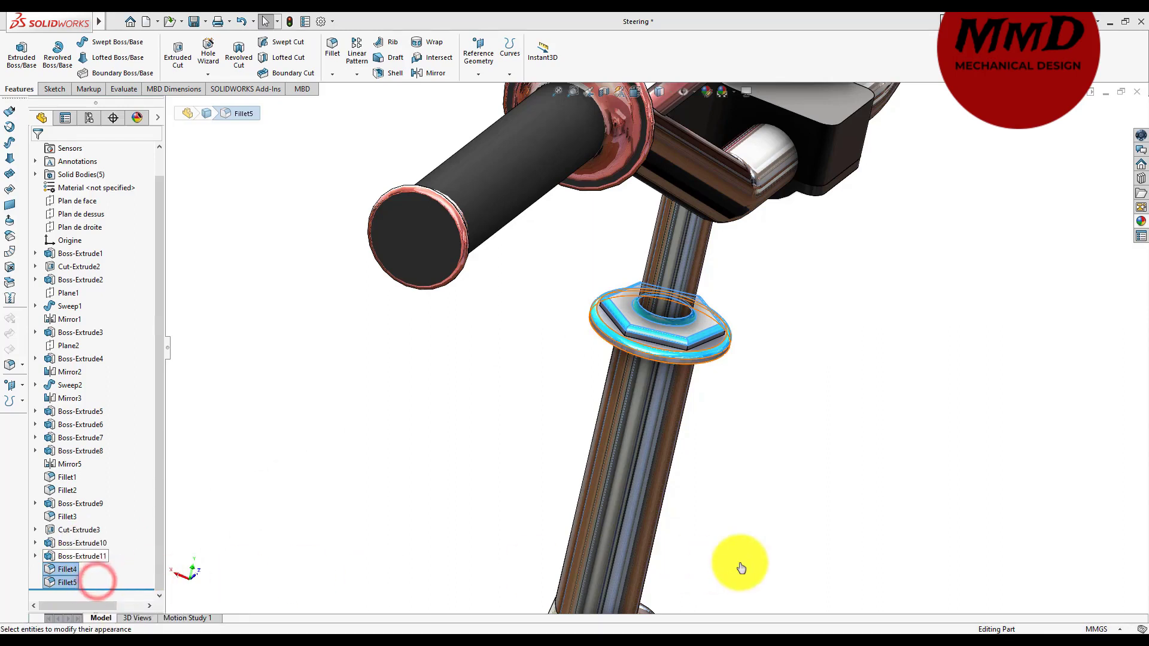
scroll(1012, 223, down, 2)
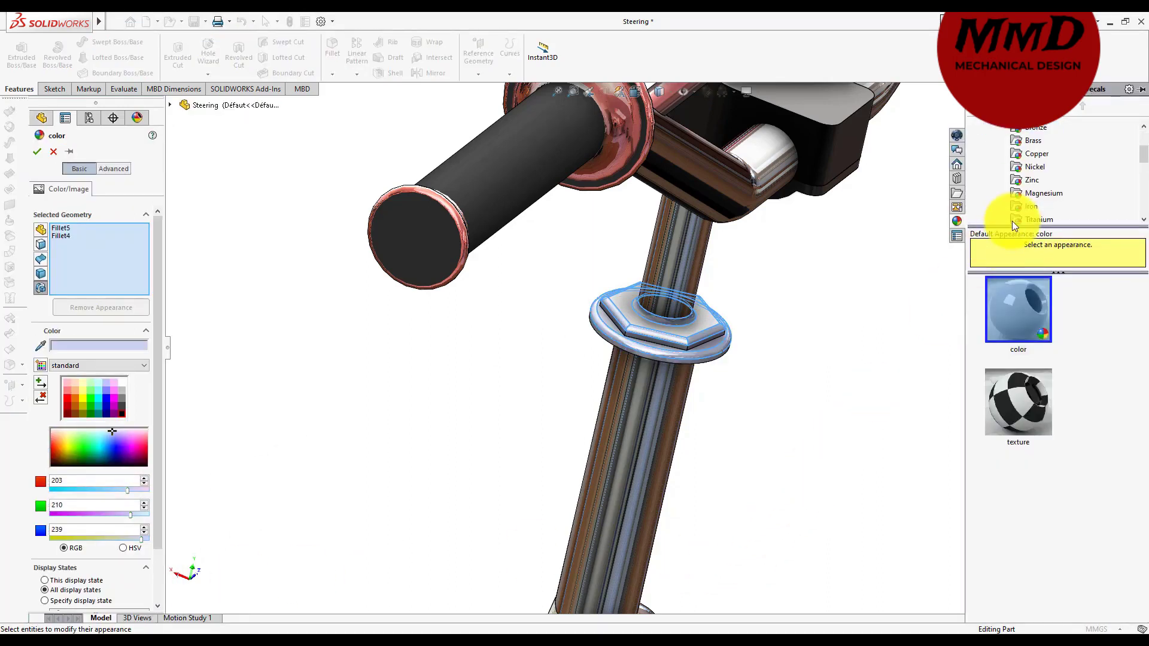
scroll(1017, 215, down, 2)
scroll(1040, 206, down, 3)
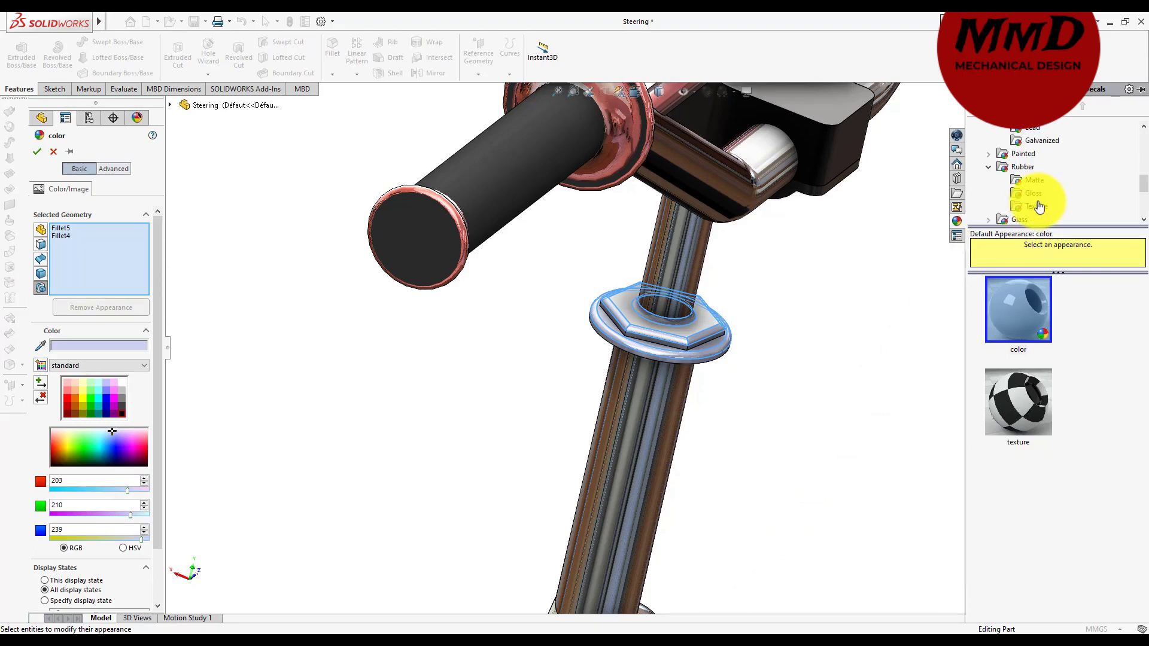
click(1034, 179)
click(1015, 303)
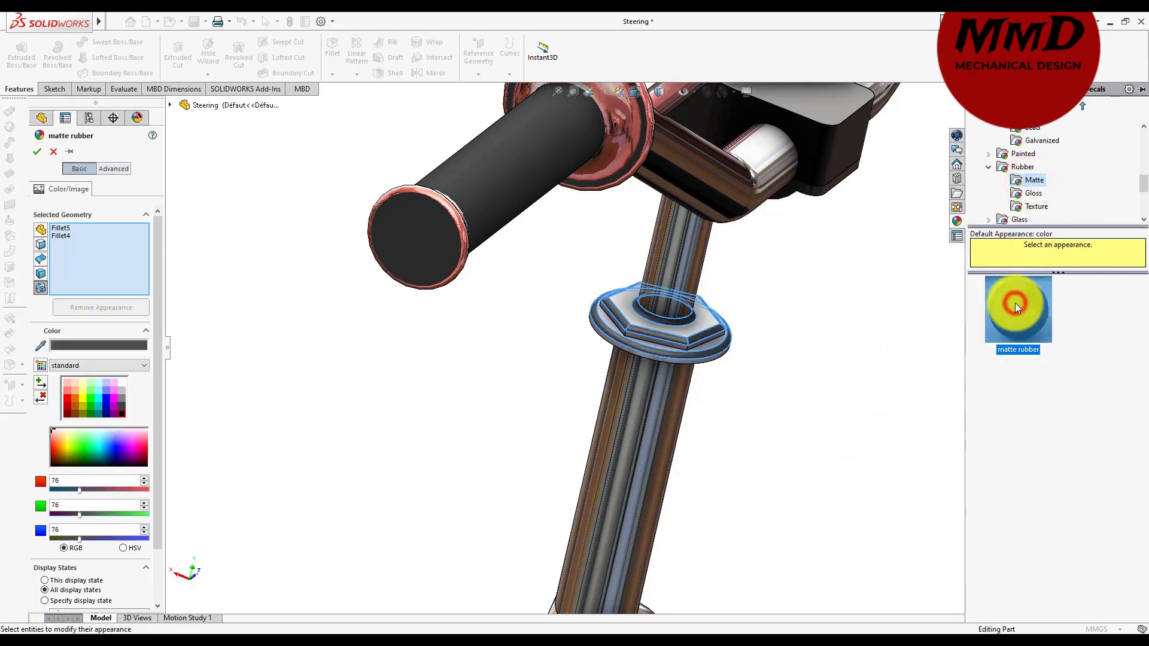
click(122, 407)
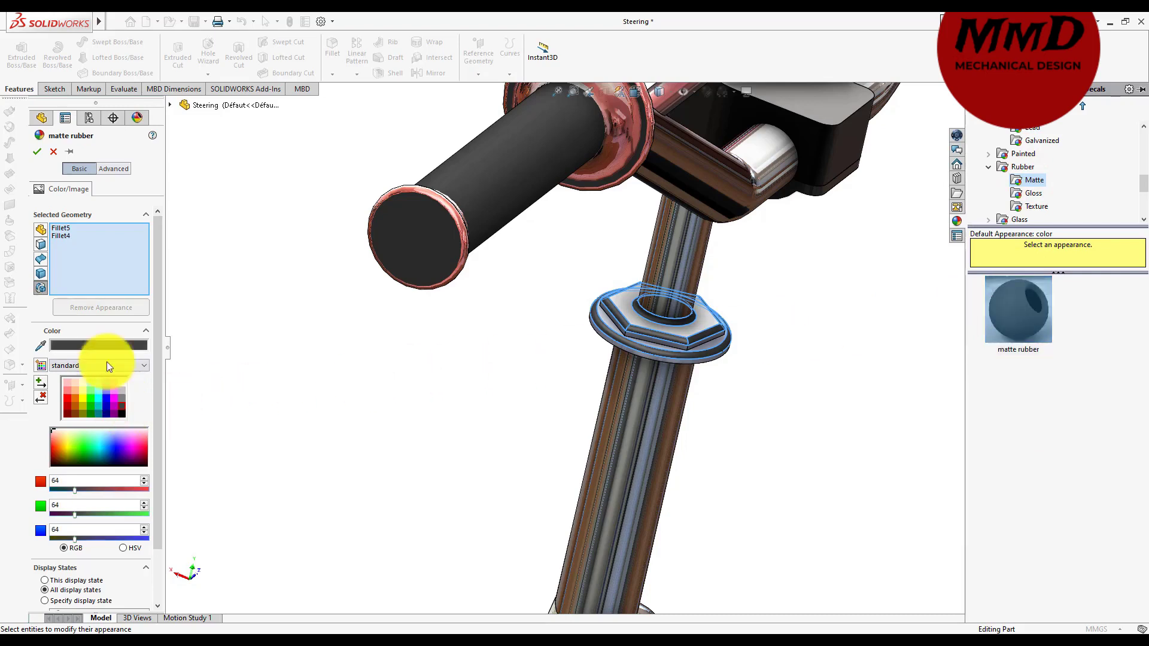
click(36, 151)
scroll(455, 354, up, 5)
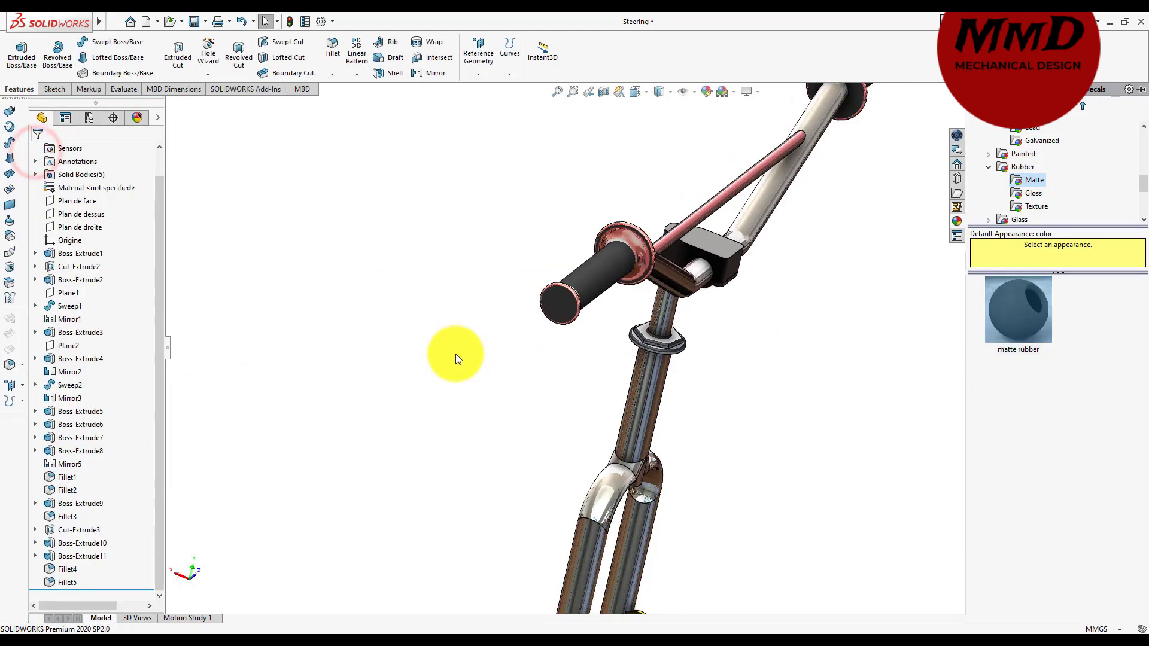
- Start a new sketch on the clamp block's front face, viewed normal to it
middle_drag(455, 354, 670, 393)
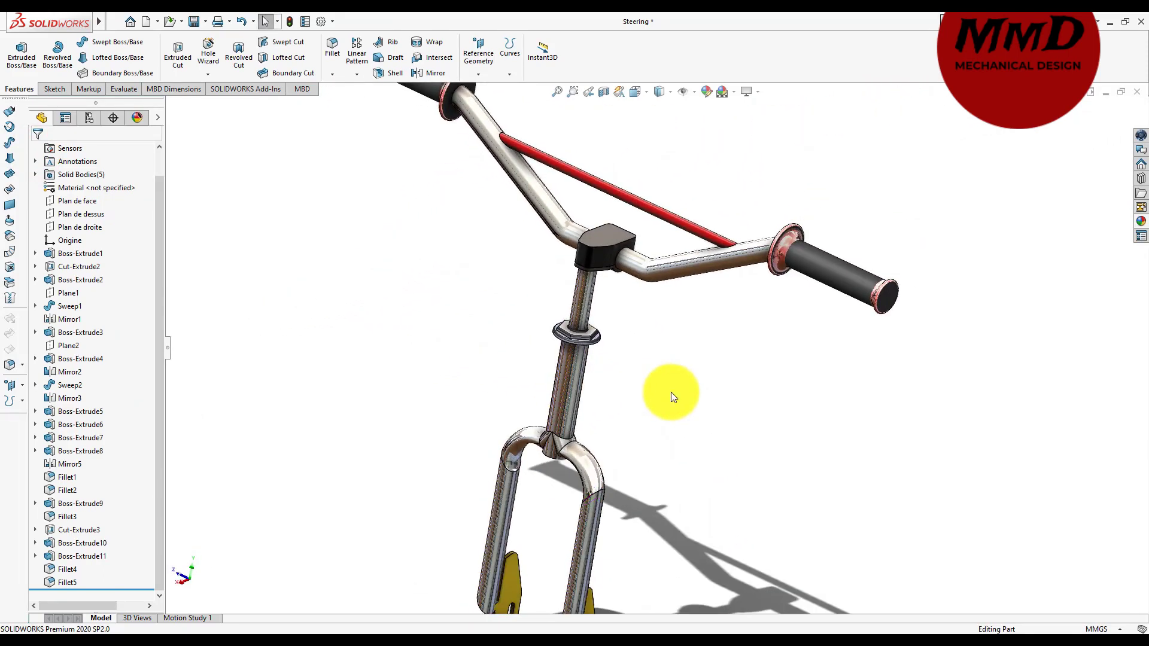
scroll(671, 393, up, 2)
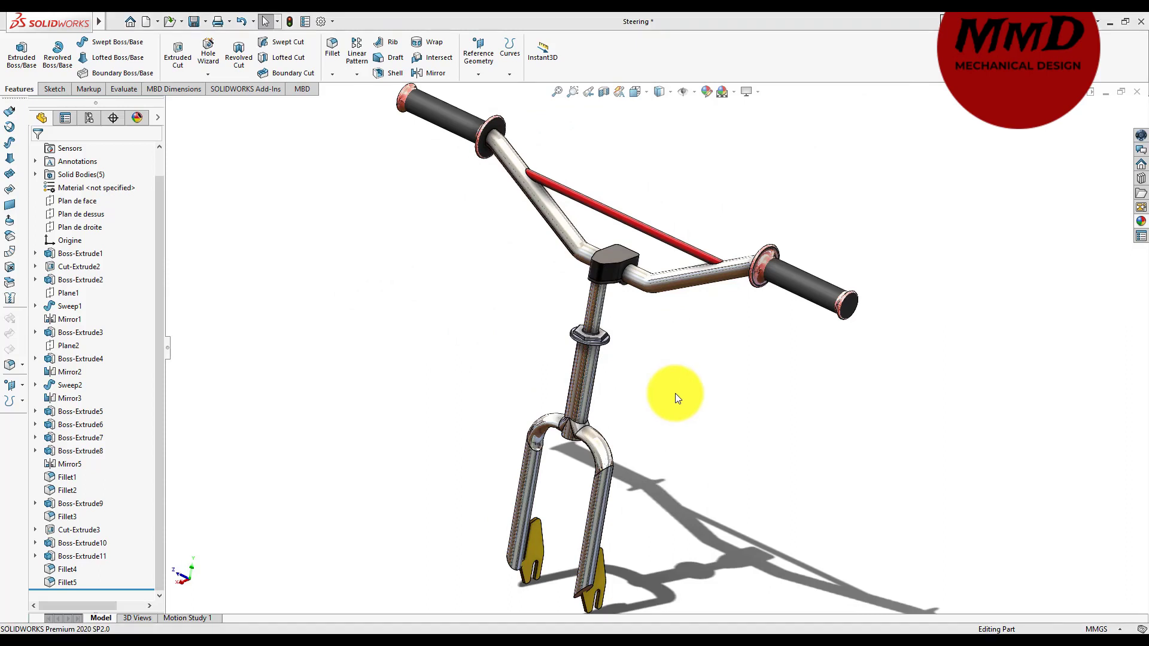
click(620, 254)
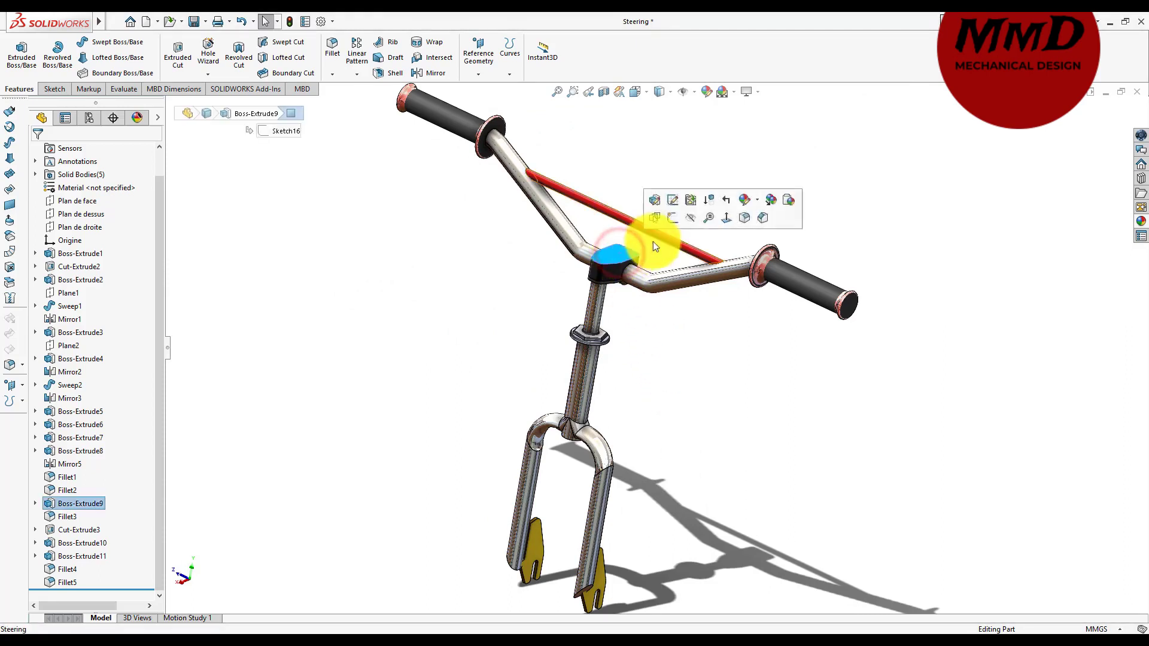
click(724, 216)
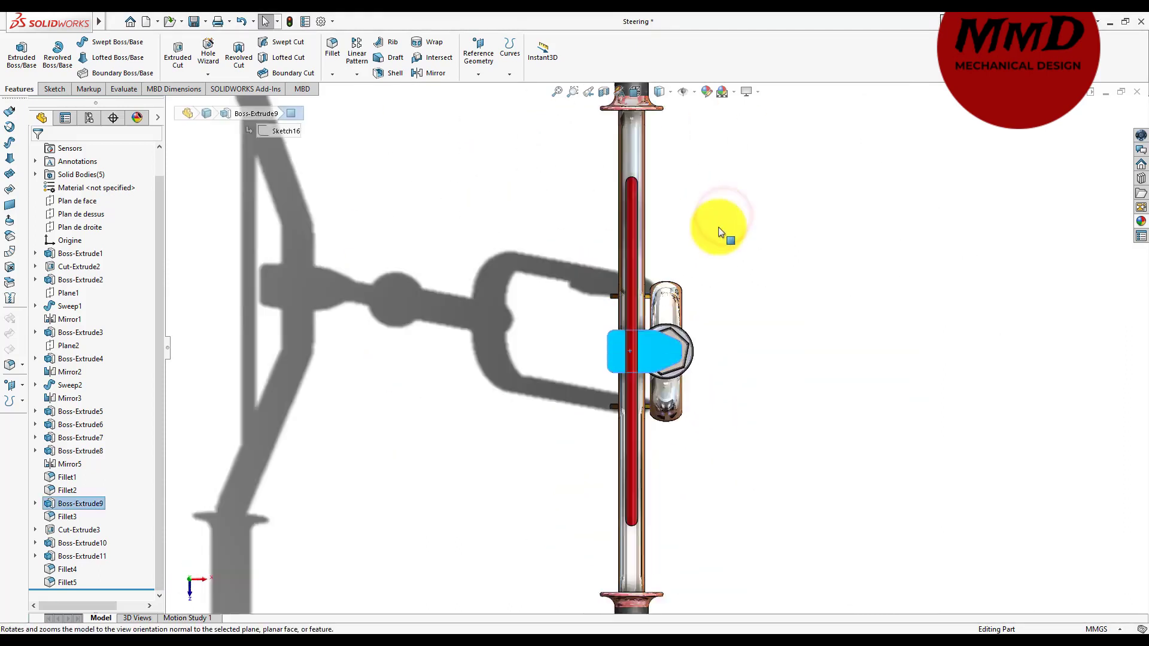
right_click(659, 357)
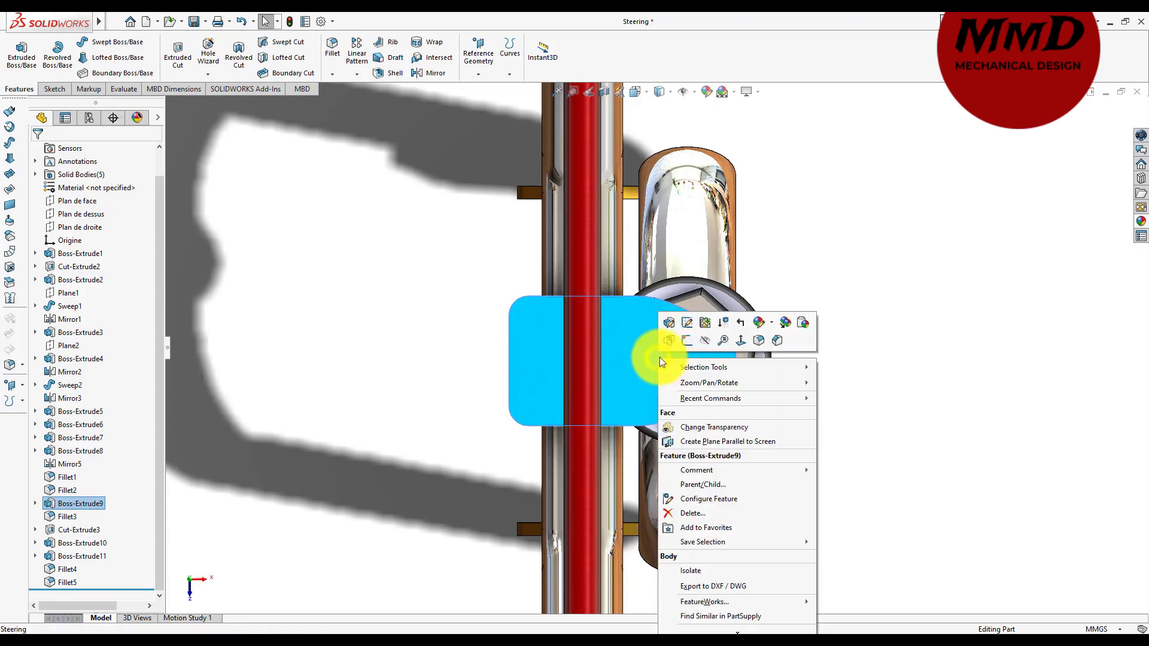
click(689, 340)
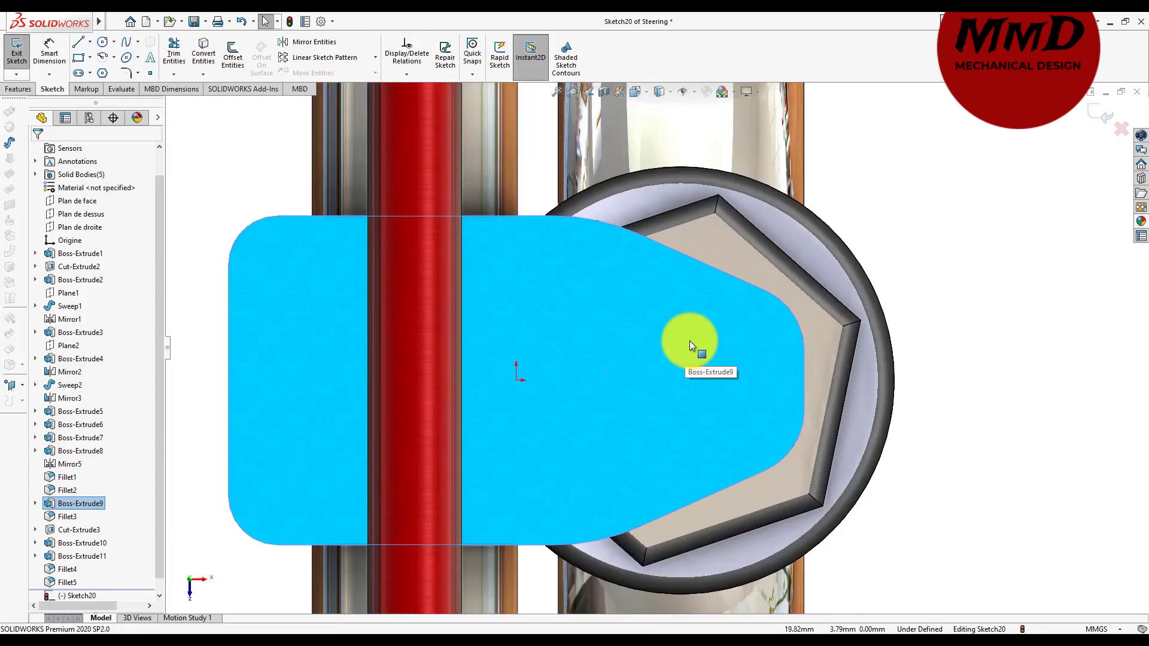
- Draw a circle on the clamp face and dimension its diameter to 12 mm
click(103, 41)
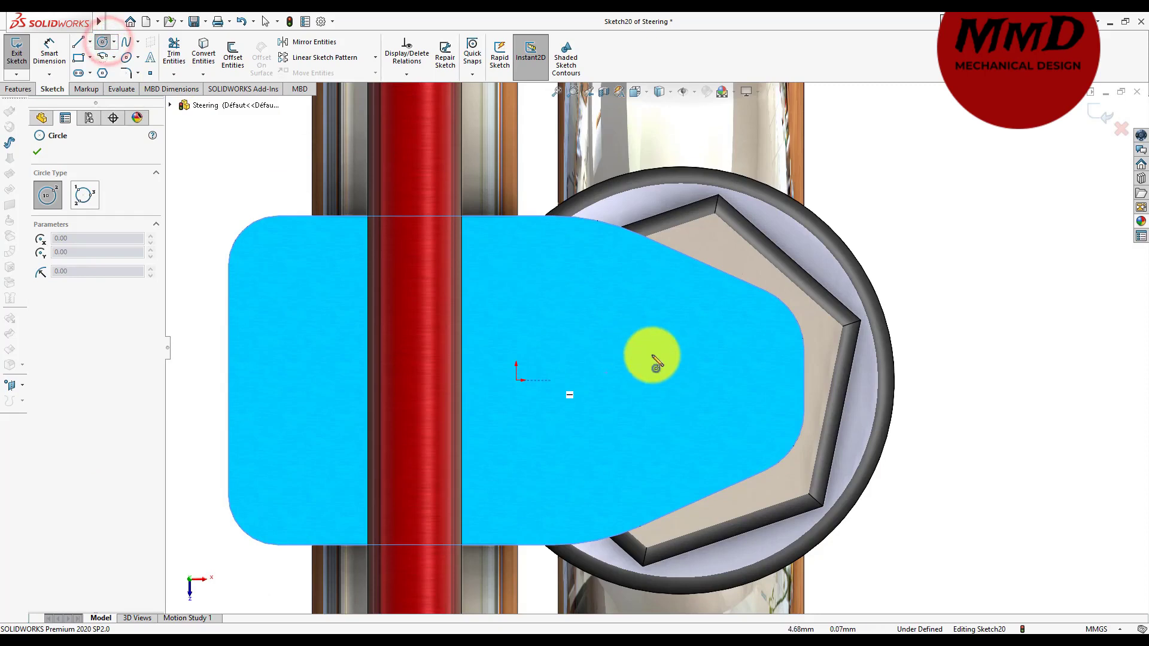
click(696, 381)
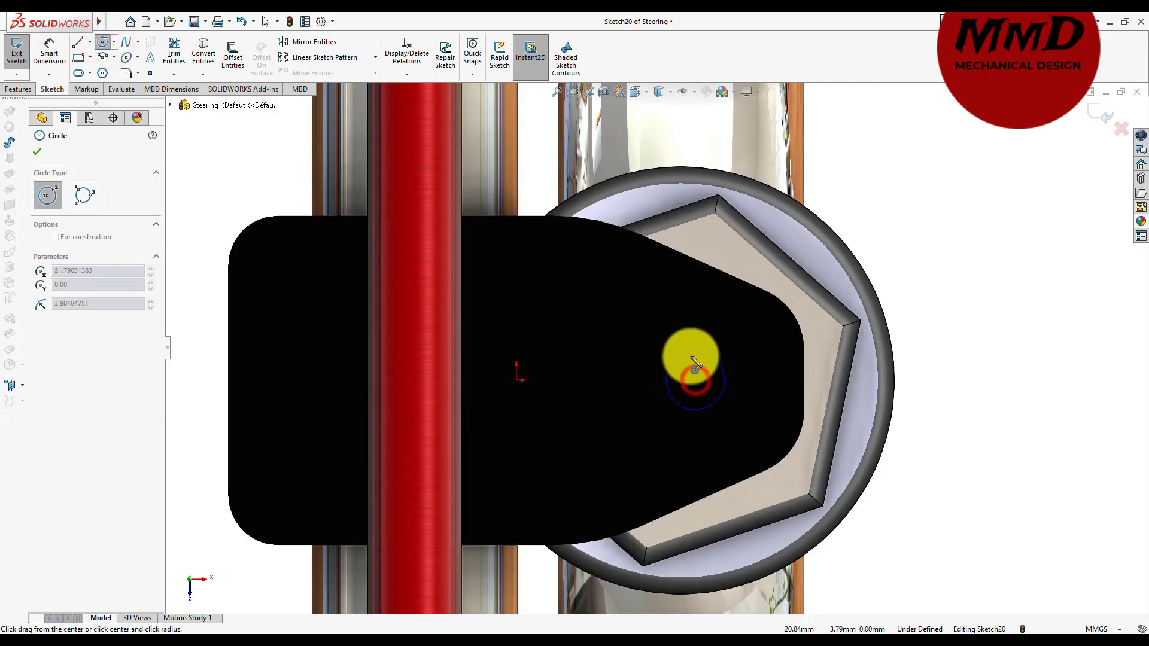
click(688, 338)
key(d)
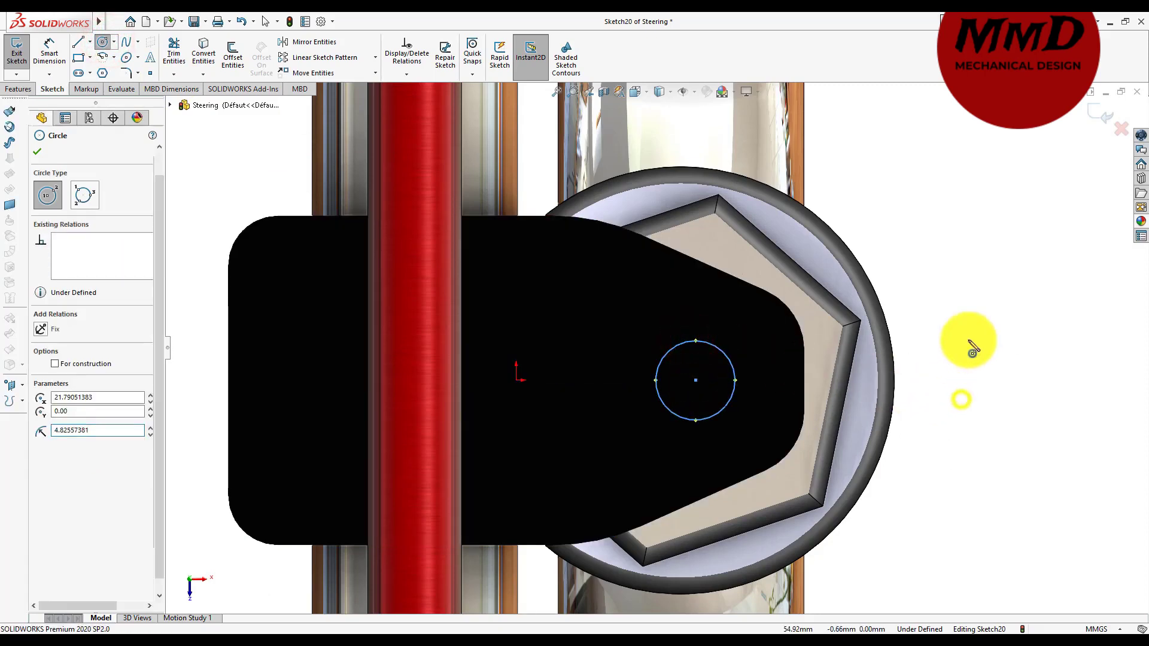
click(734, 372)
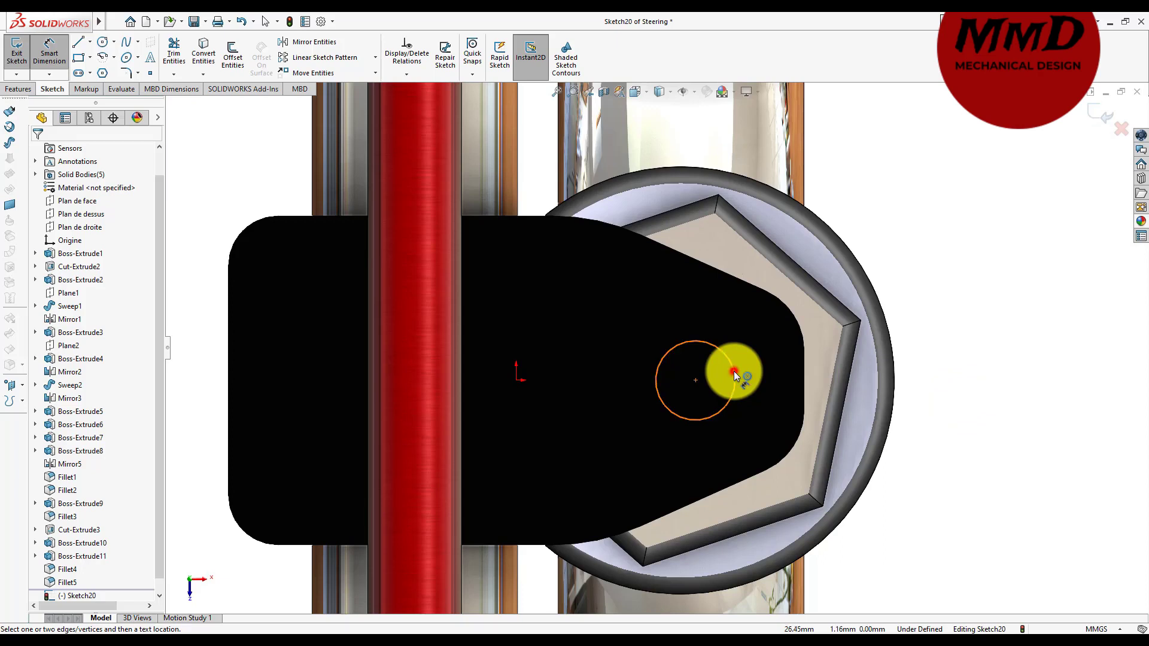
click(1022, 411)
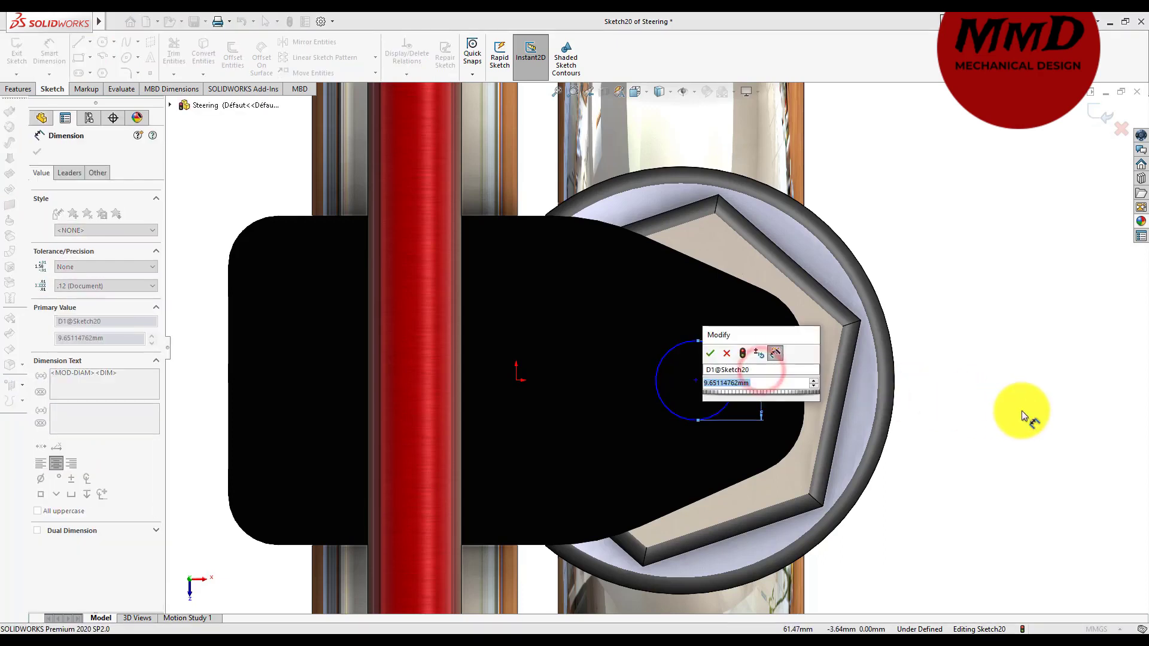
text(12)
key(Return)
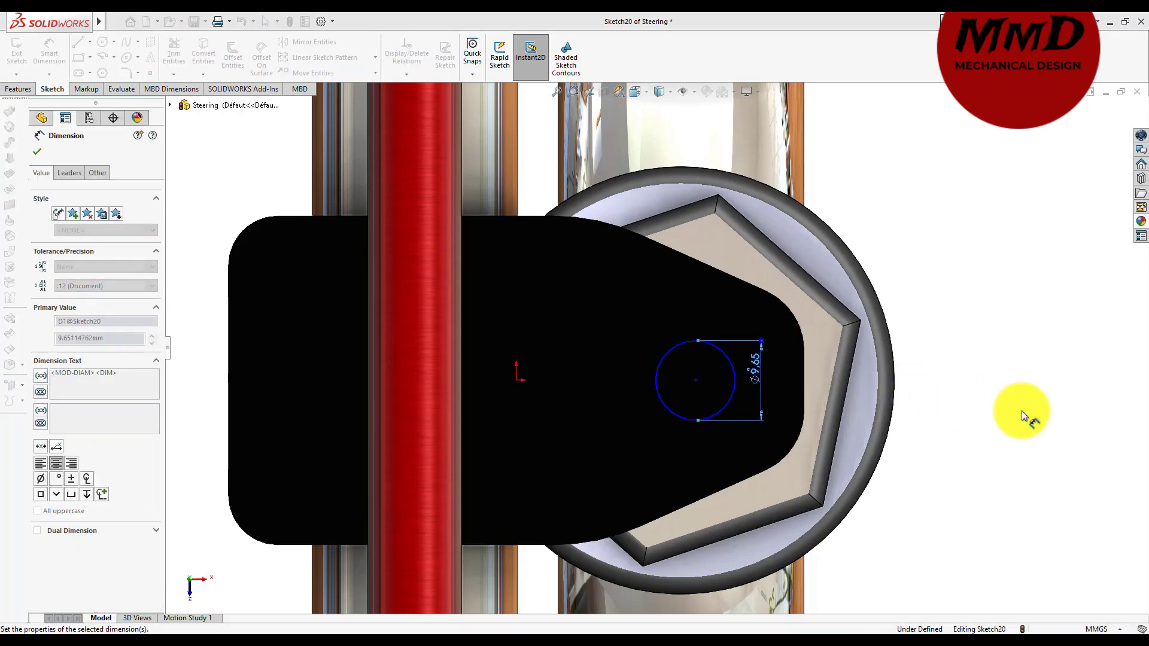
- Dimension the circle centre 23 mm from the sketch origin
click(696, 381)
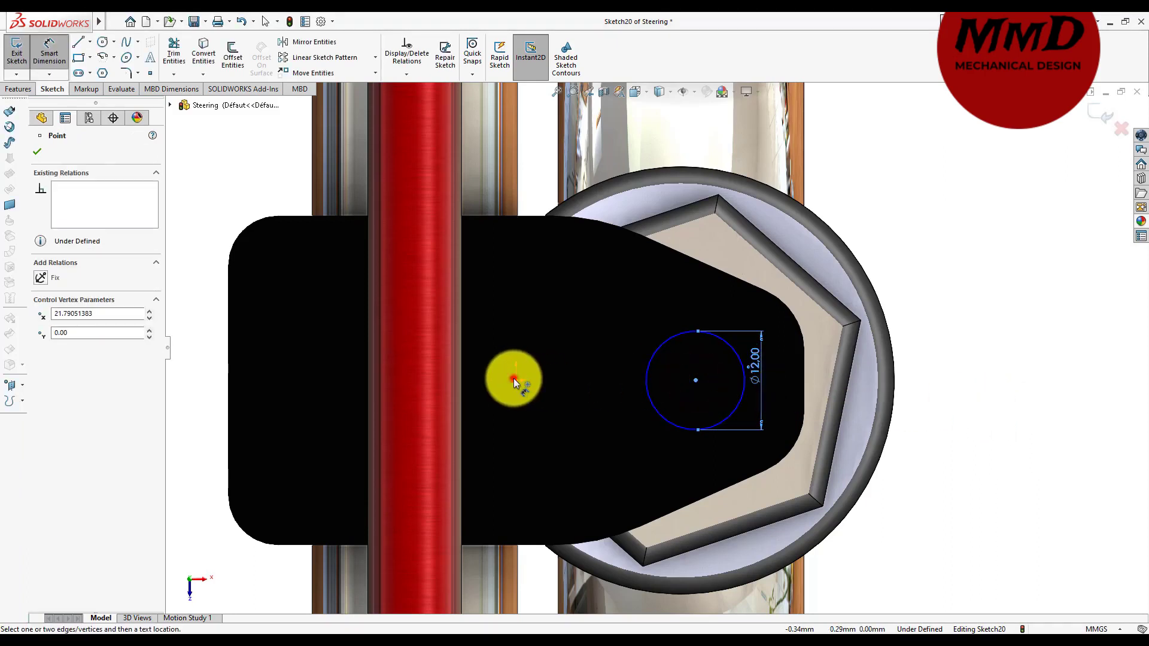
click(513, 379)
click(586, 258)
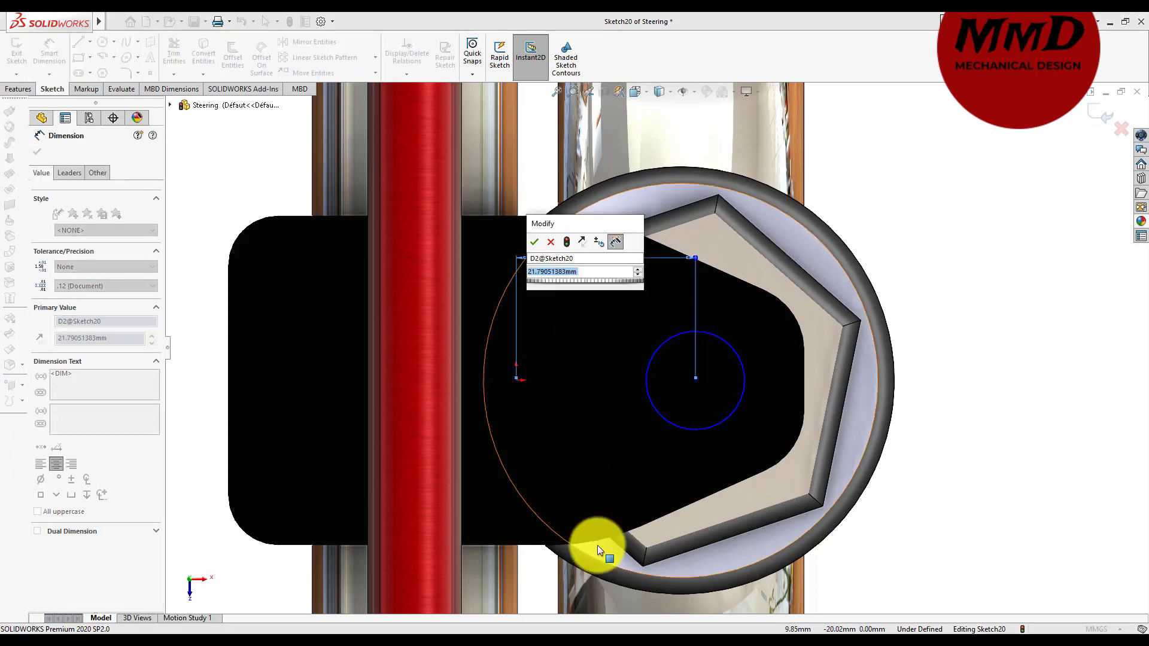
text(2)
key(Return)
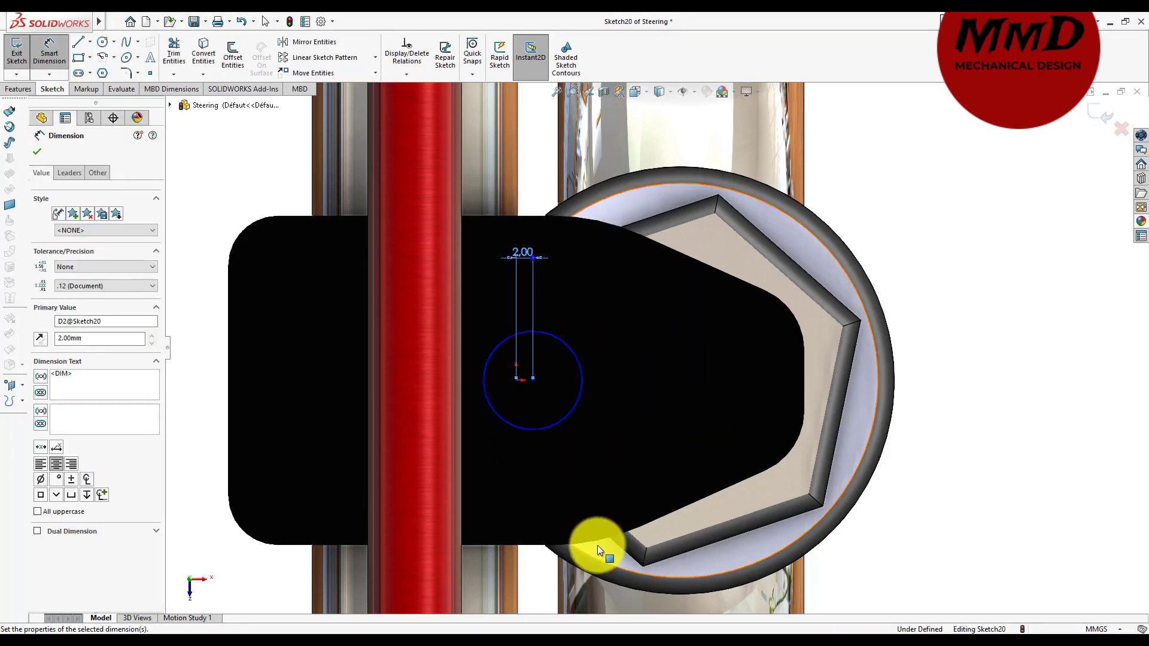
double_click(521, 254)
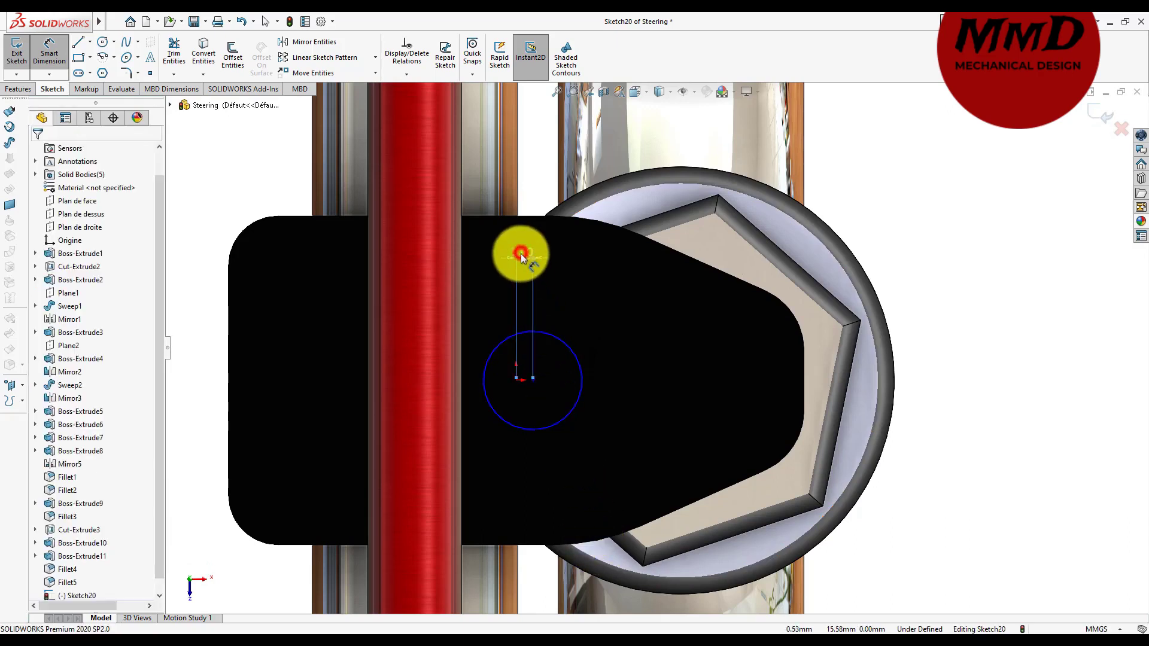
text(23)
key(Return)
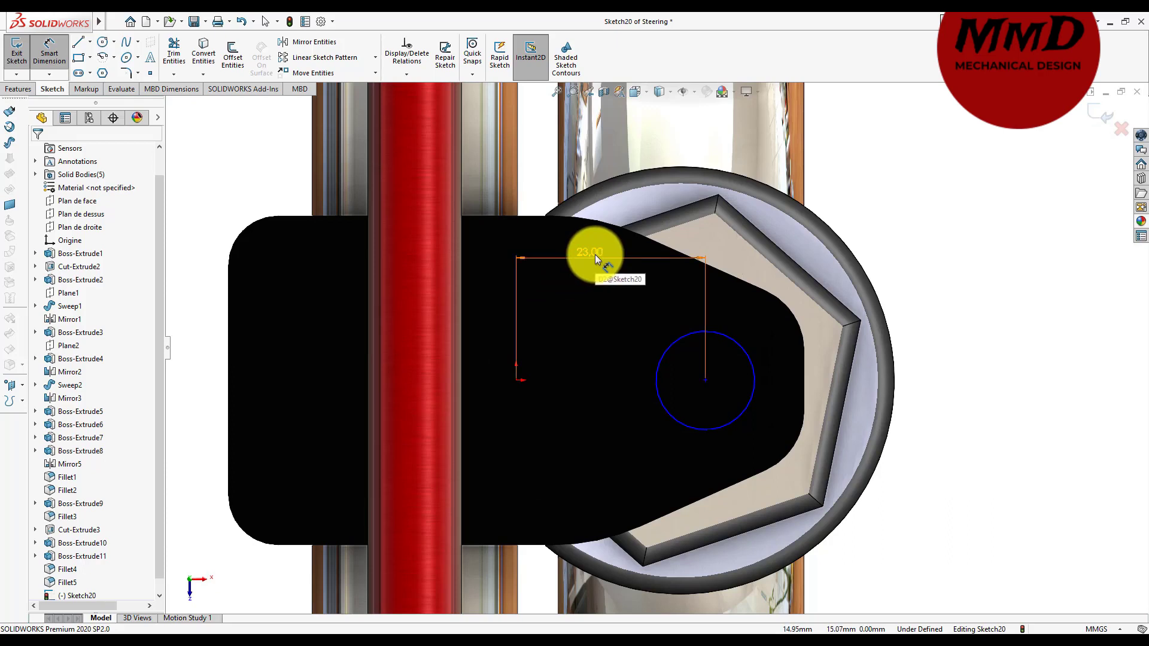
- Make the circle centre horizontal with the origin to fully define the sketch
key(Delete)
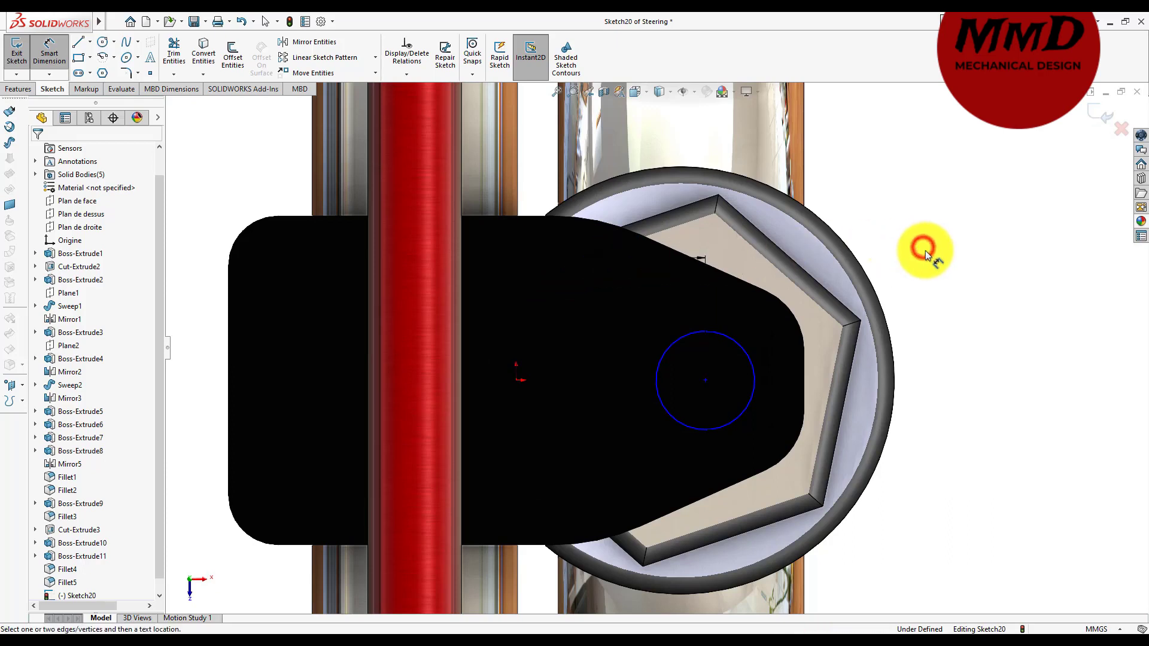
click(975, 312)
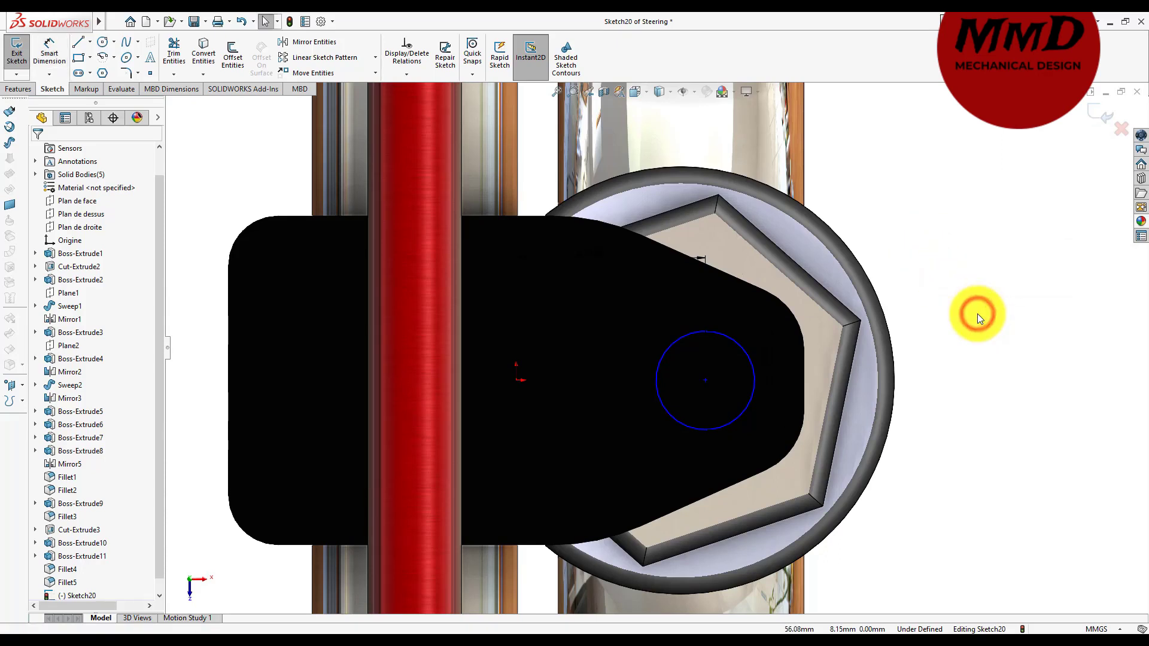
click(706, 380)
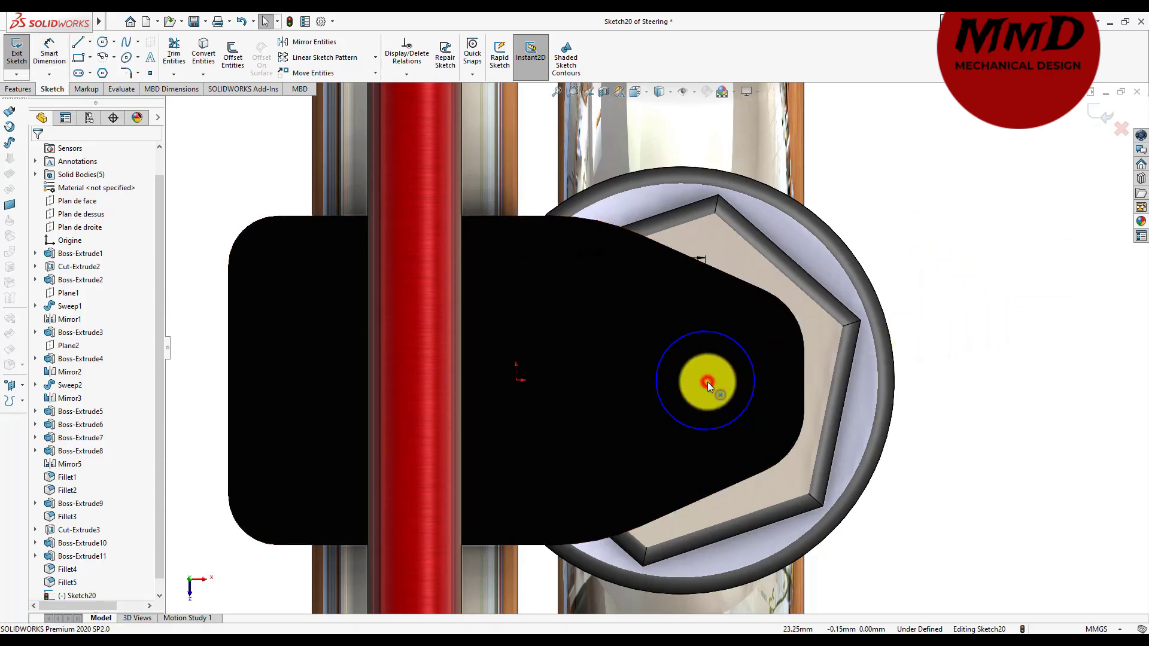
ctrl+click(518, 379)
click(551, 325)
click(37, 152)
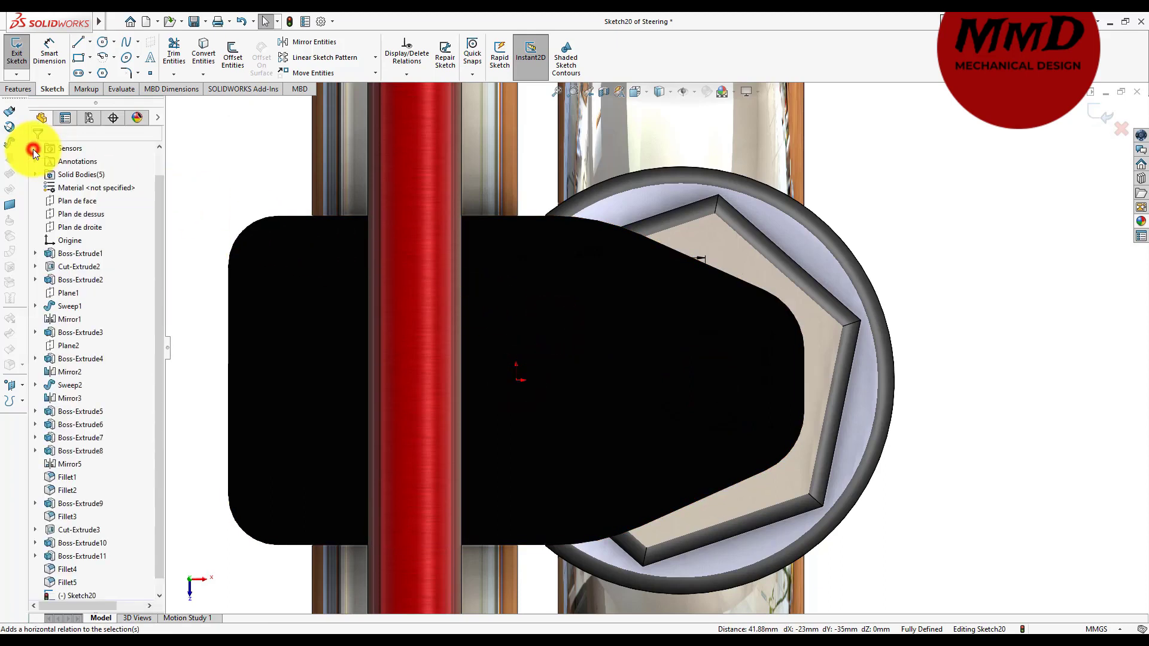
click(18, 89)
- Cut-extrude the Ø12 circle 20 mm deep (Blind) into the clamp block
click(172, 53)
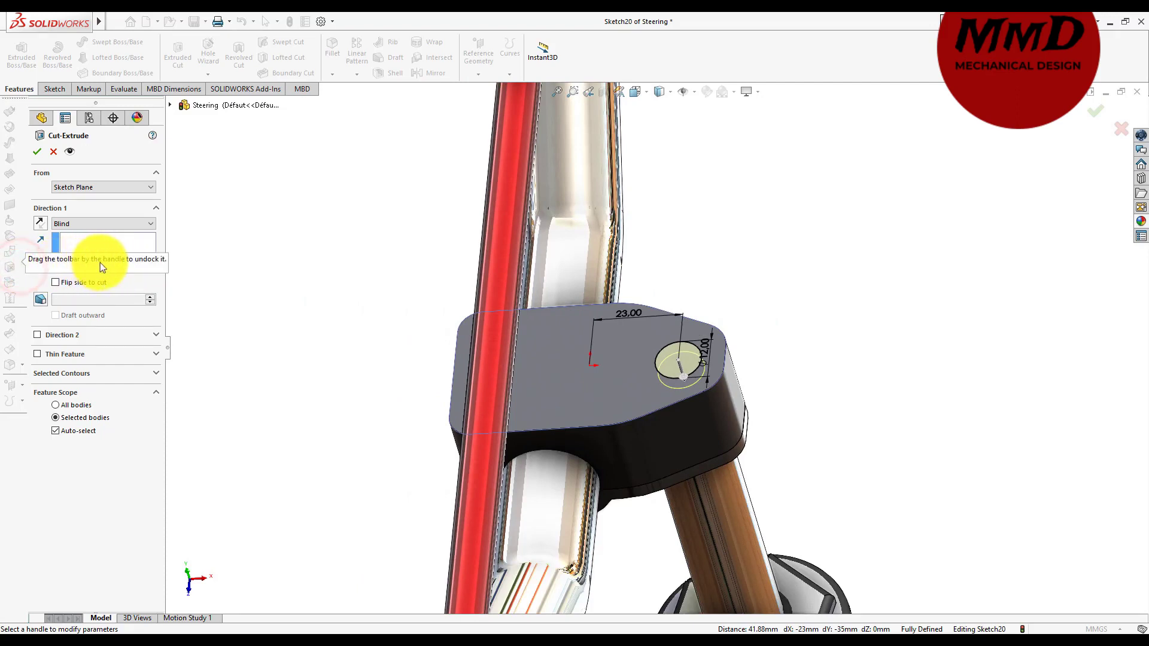
click(99, 267)
click(264, 296)
click(100, 269)
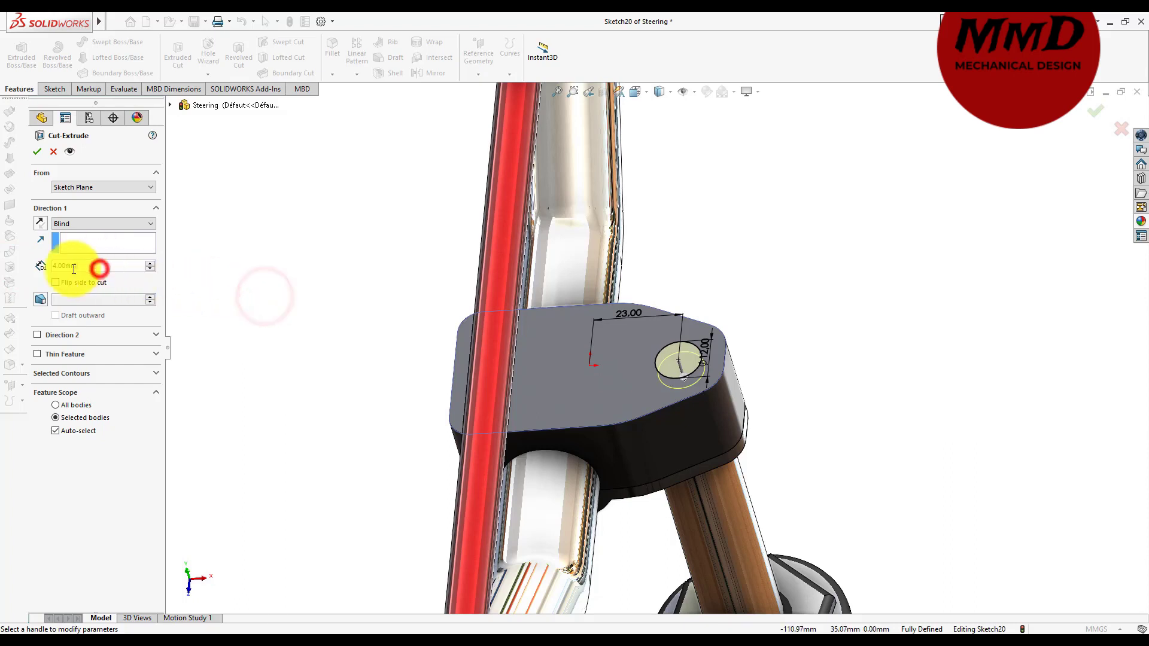
text(20)
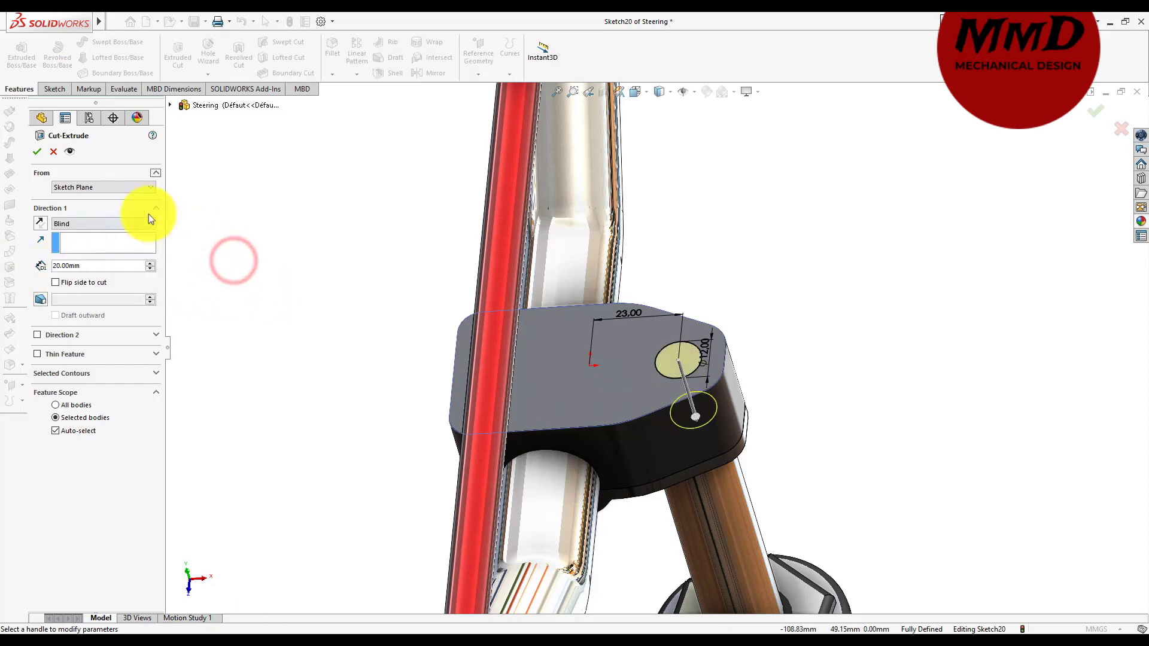
click(37, 152)
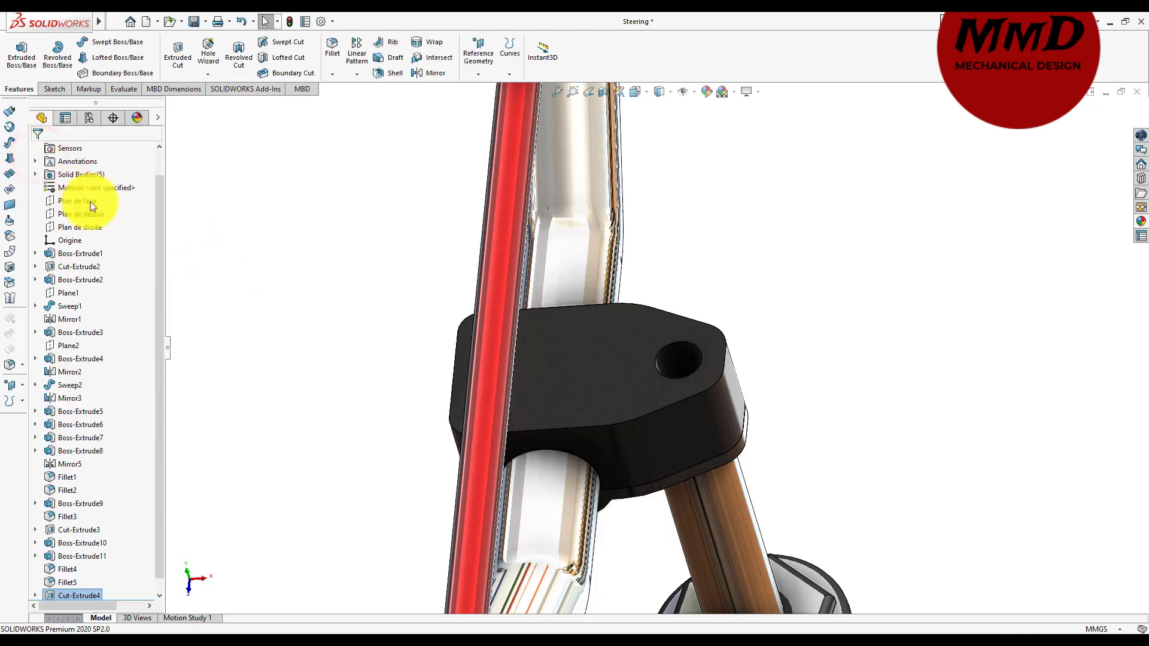
middle_drag(257, 354, 273, 370)
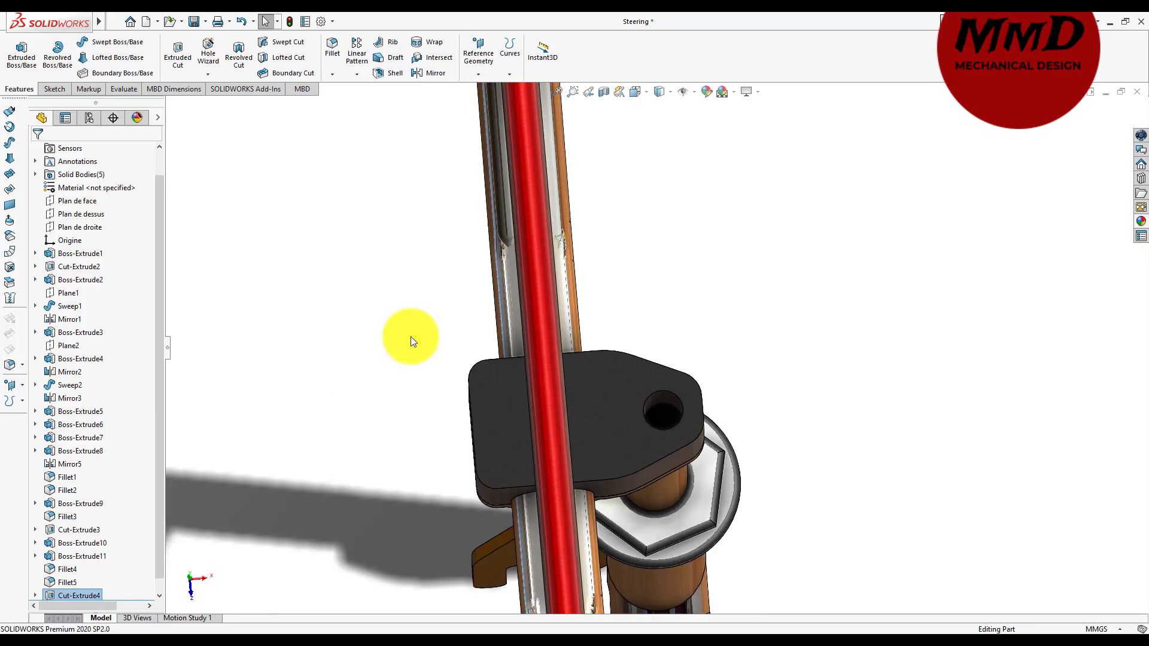
- Sketch a hexagon centred on the bolt hole on the bracket's top face
click(613, 413)
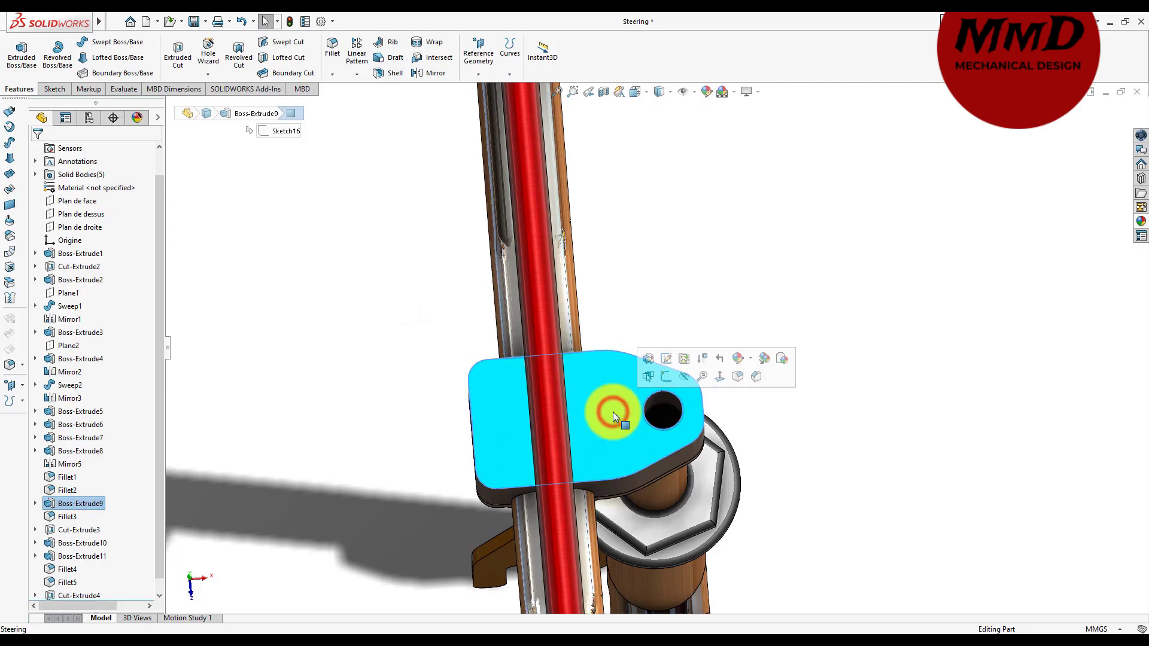
click(666, 375)
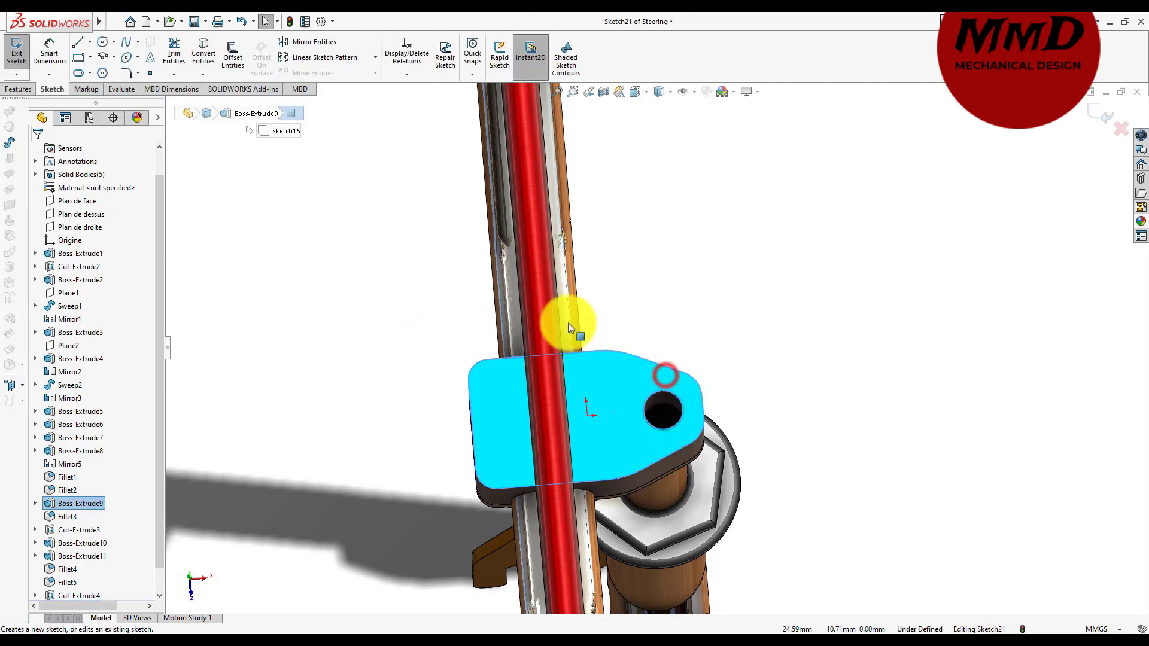
click(102, 72)
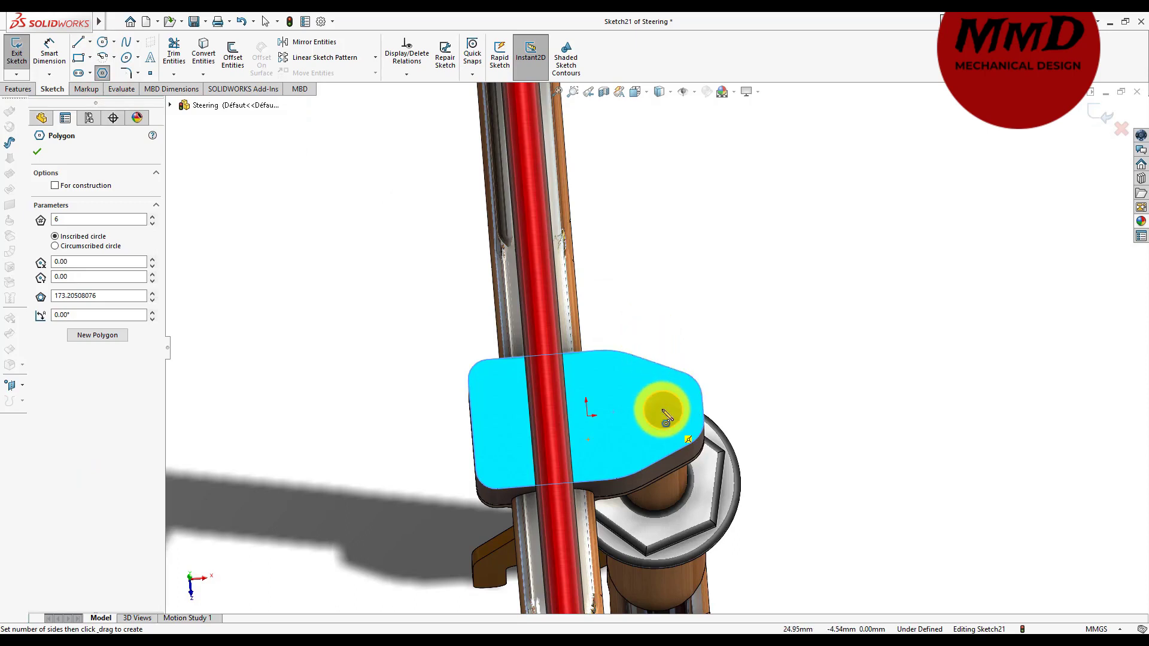
drag(662, 411, 647, 388)
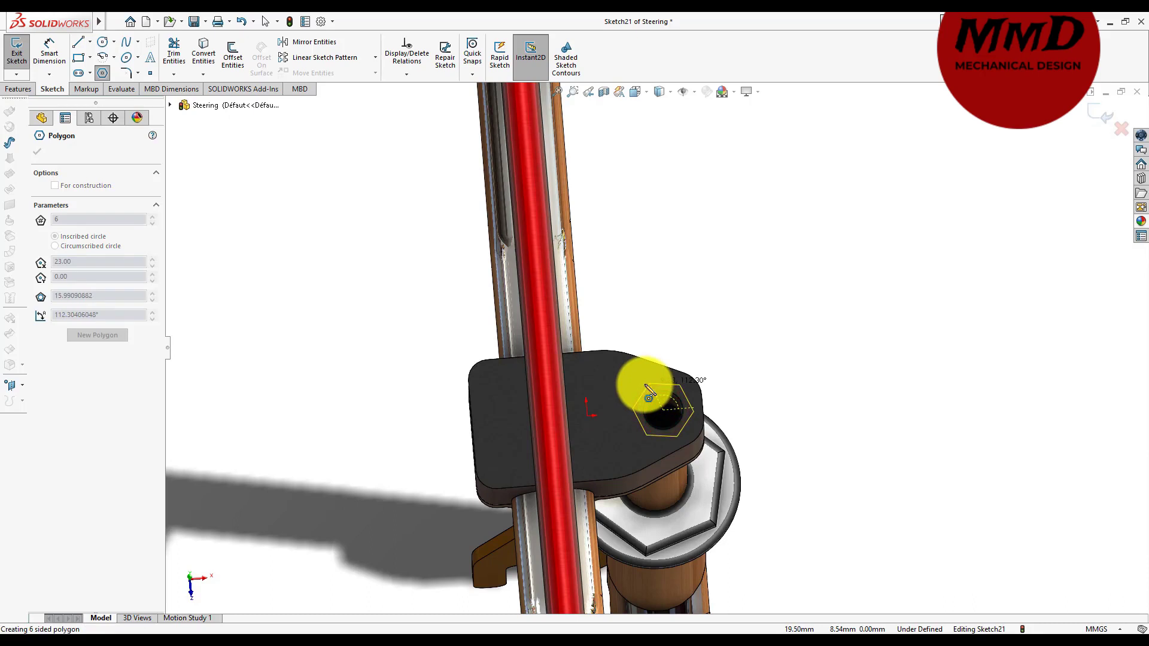
click(649, 391)
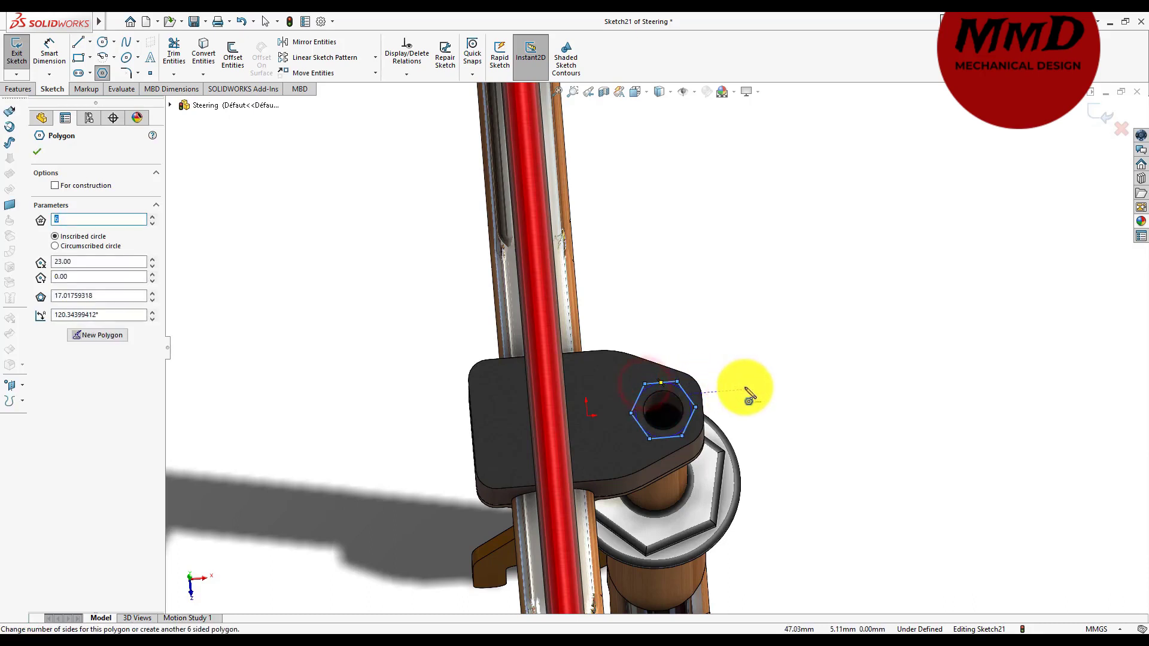
- Dimension the hexagon's inscribed circle to 17 mm diameter
right_drag(745, 388, 731, 332)
scroll(688, 332, down, 5)
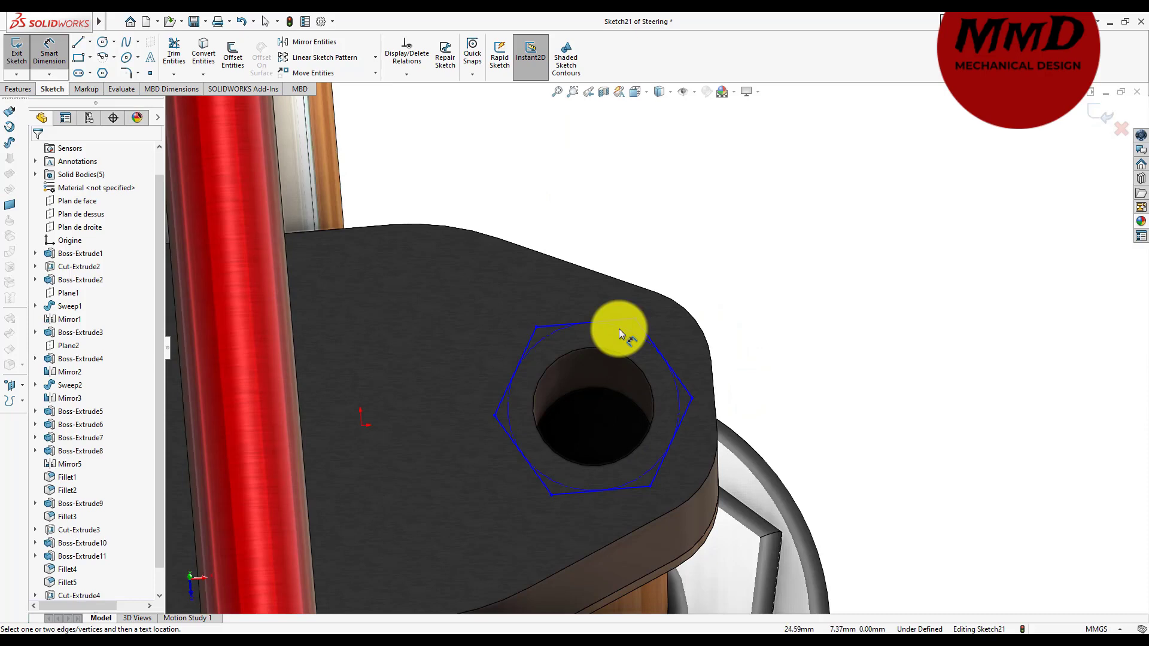
click(619, 328)
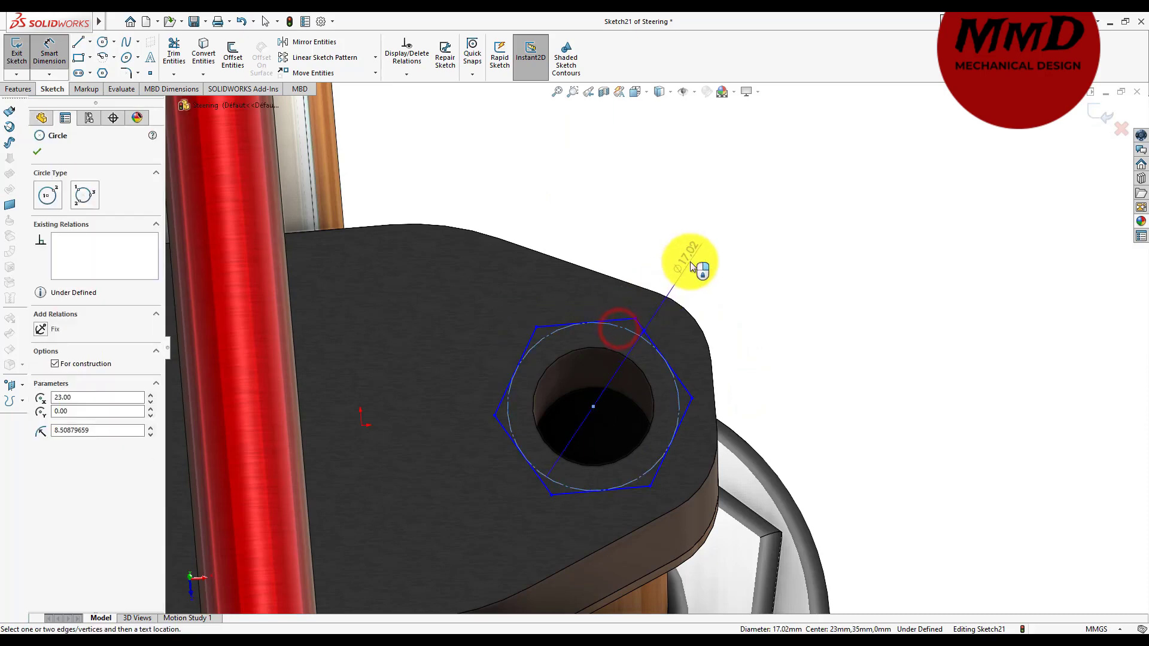
click(691, 266)
text(17)
key(Return)
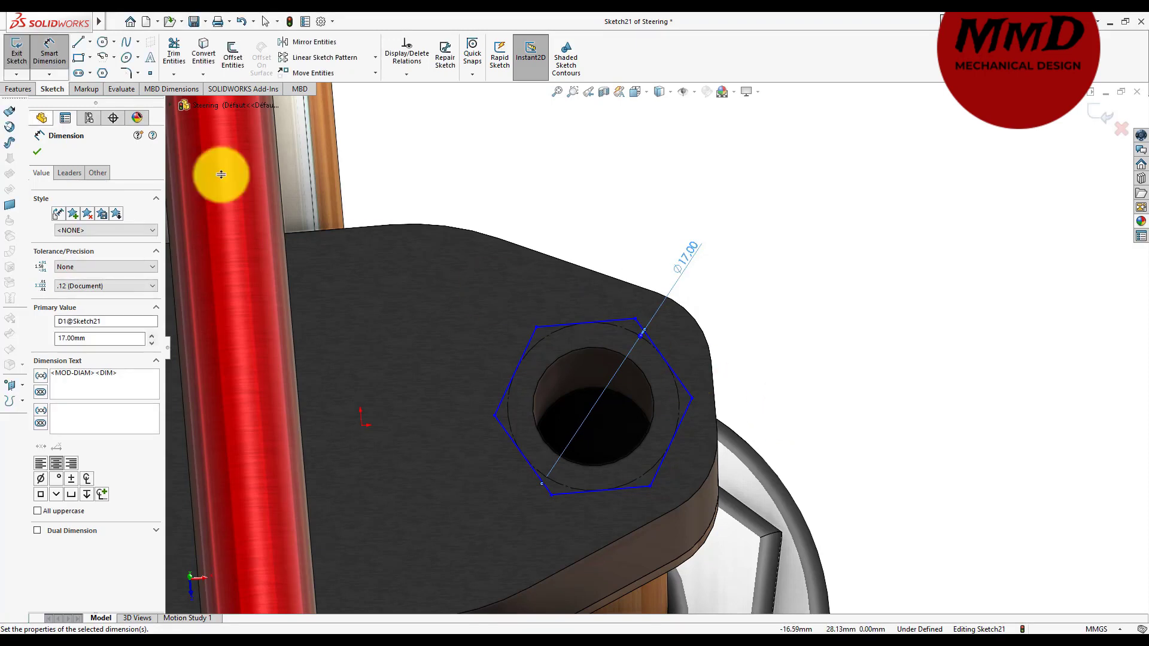
click(16, 89)
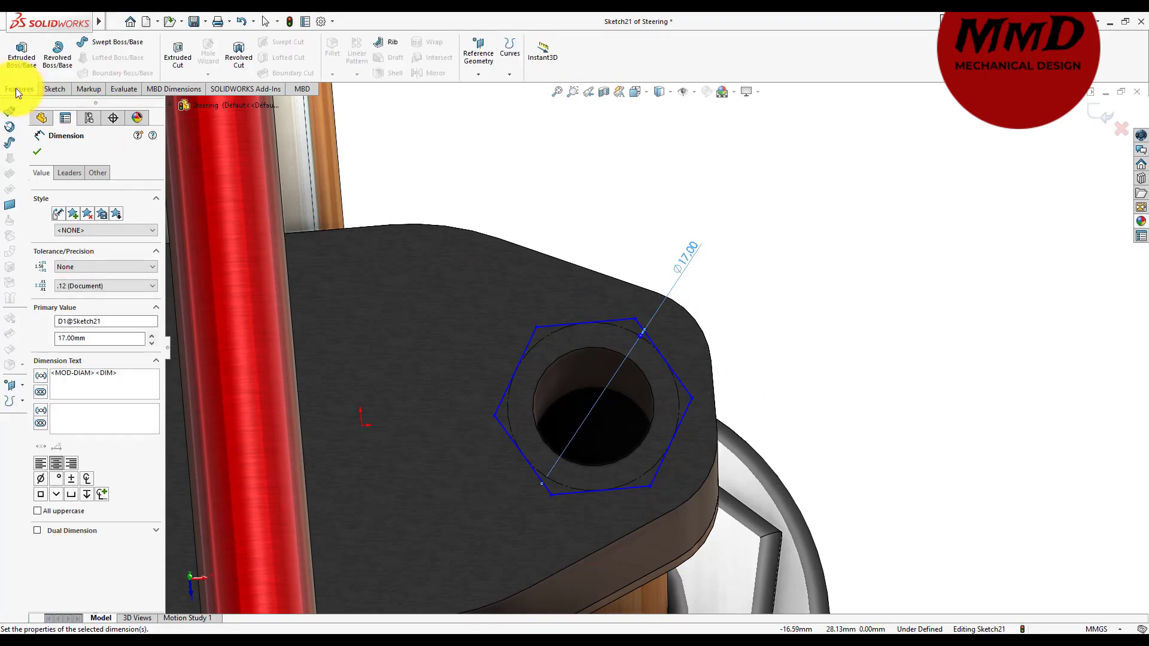
- Boss-extrude the hexagon sketch 5 mm Blind
click(21, 52)
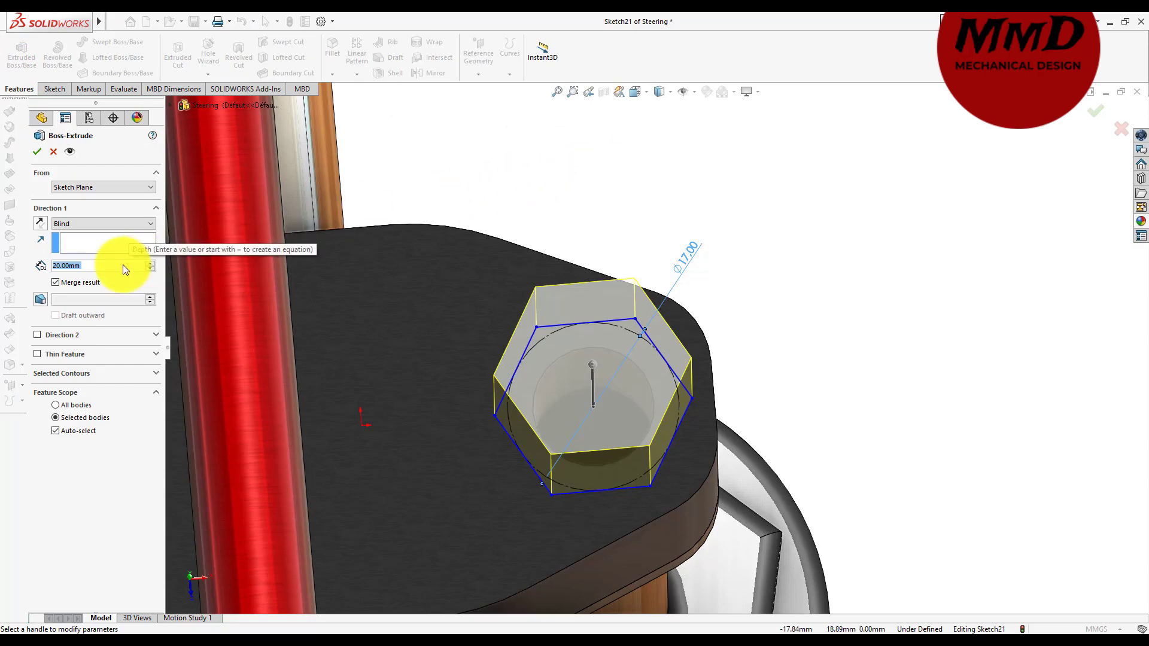
text(5)
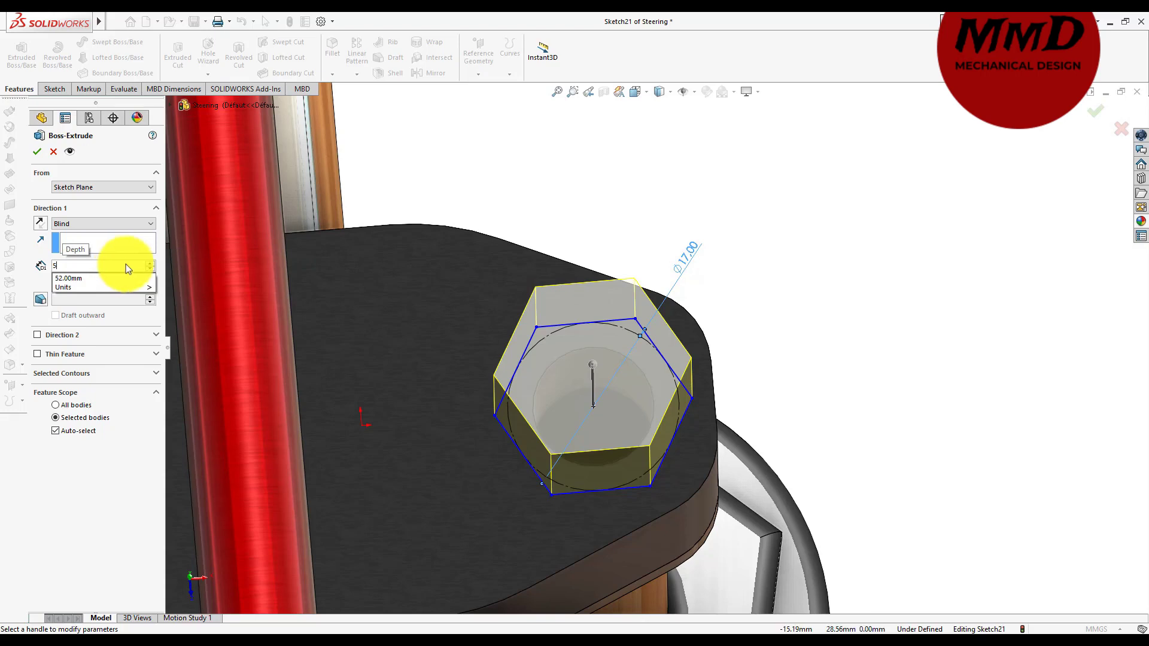
click(430, 168)
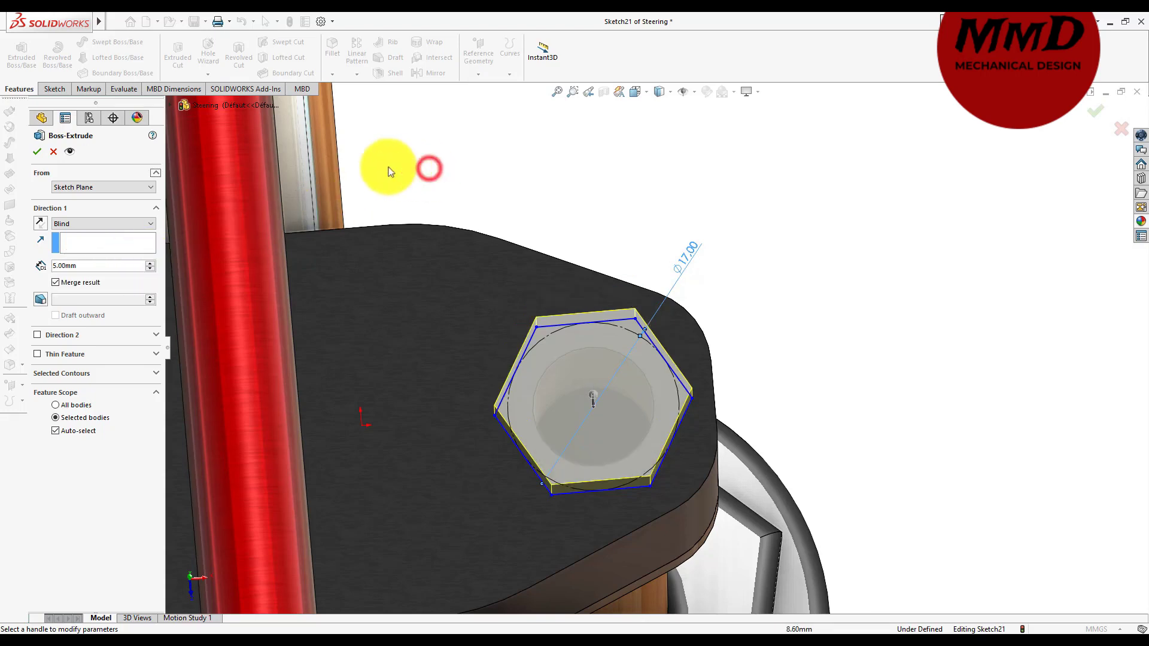
click(32, 152)
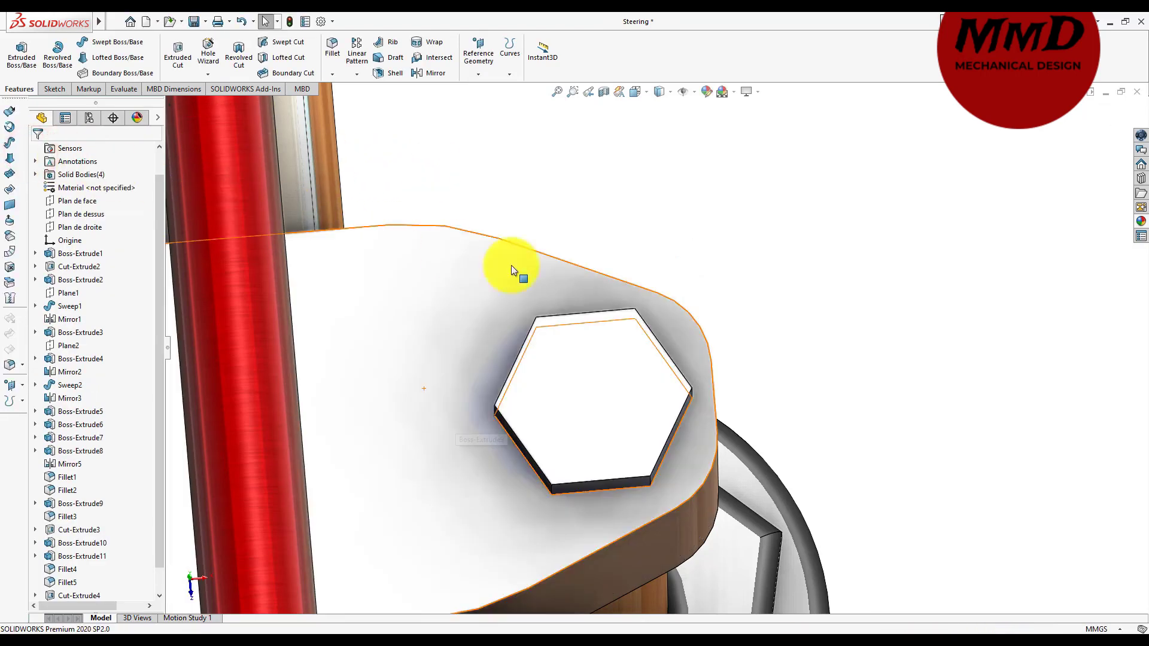
- Edit the extrusion to uncheck Merge result, keeping the bolt head a separate body
key(Down)
key(Down)
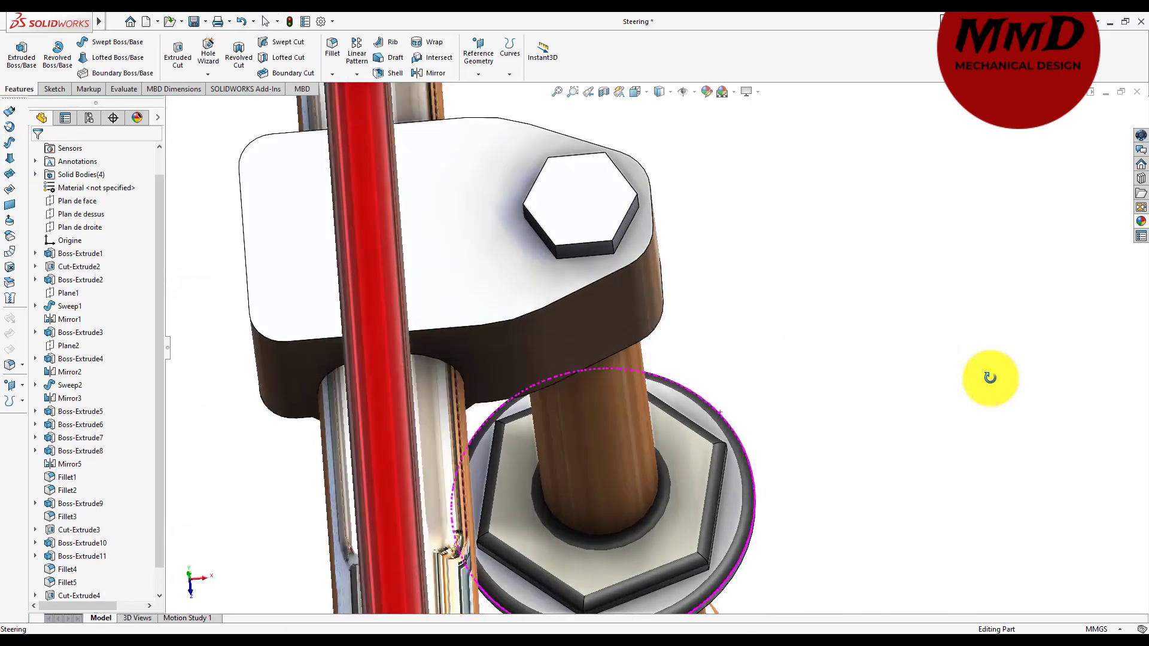
scroll(78, 584, down, 1)
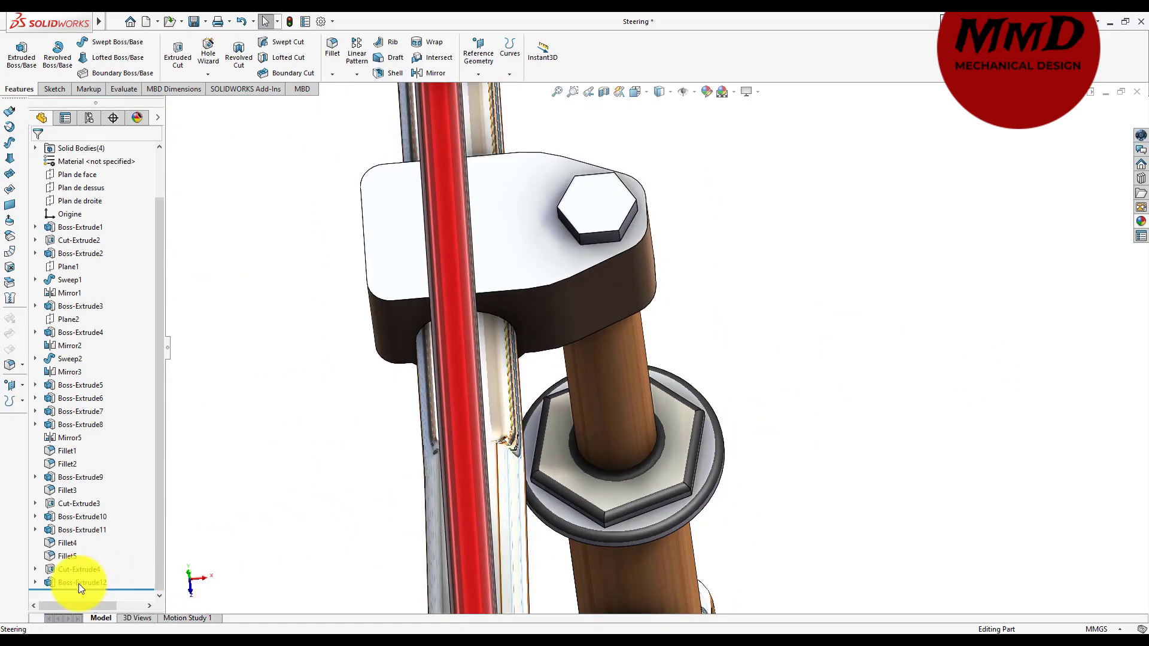
right_click(77, 583)
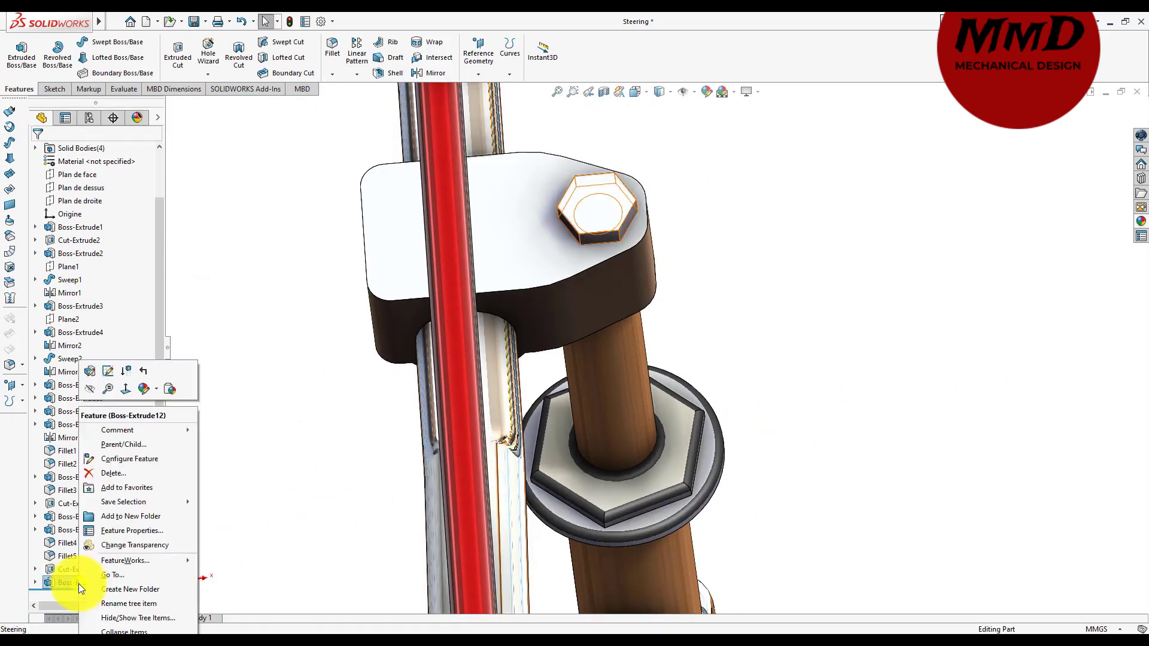
click(88, 374)
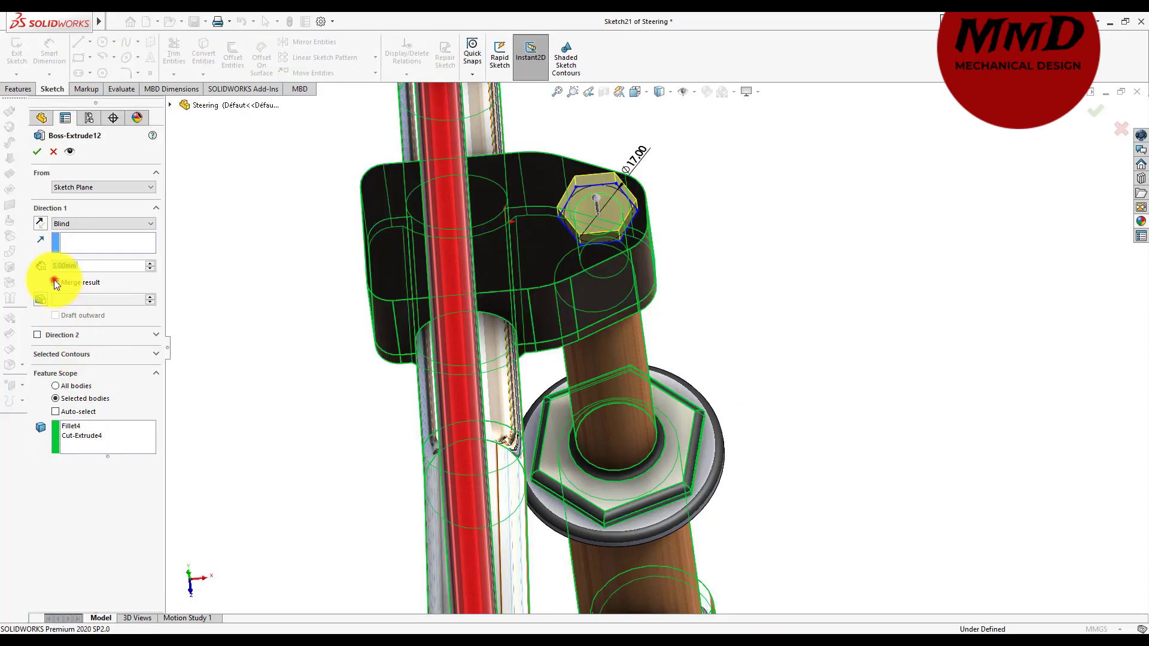
click(54, 280)
click(36, 152)
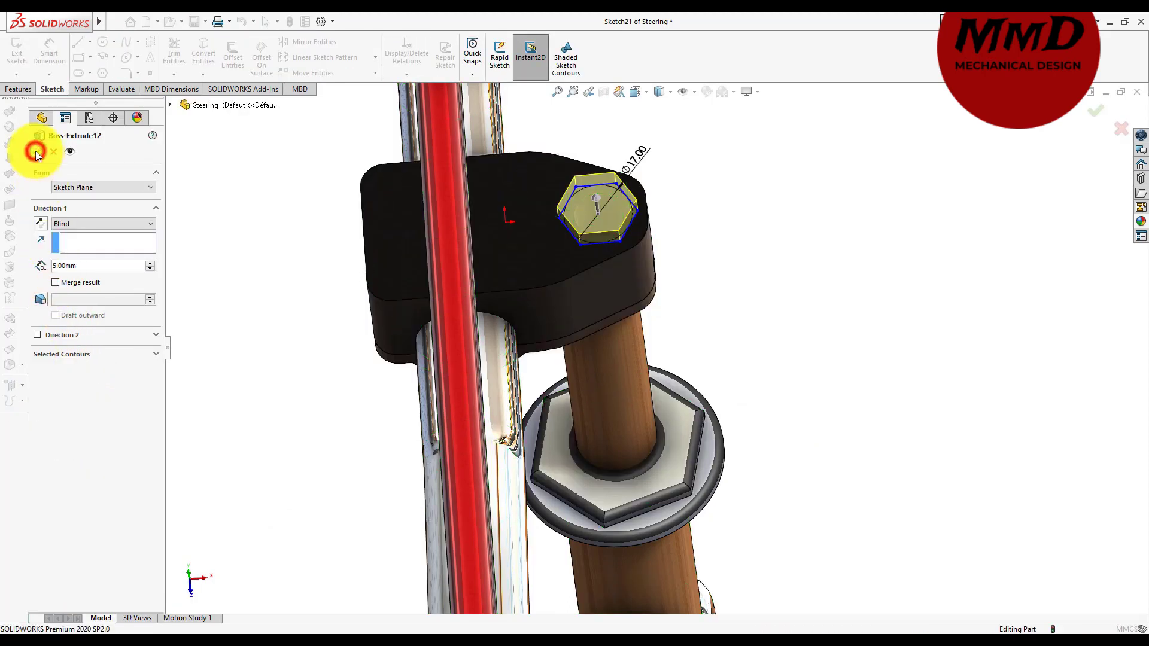
middle_drag(803, 274, 832, 278)
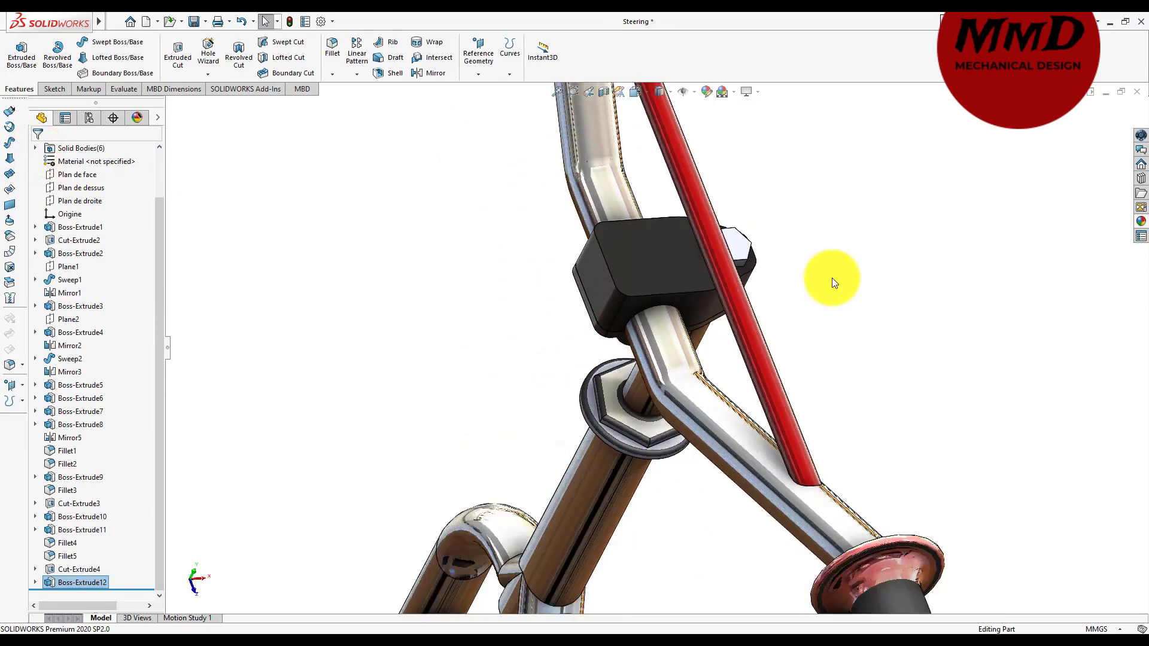
scroll(832, 277, down, 2)
- Apply the Metal > Chrome > chromium plate appearance to the hex bolt head
click(643, 248)
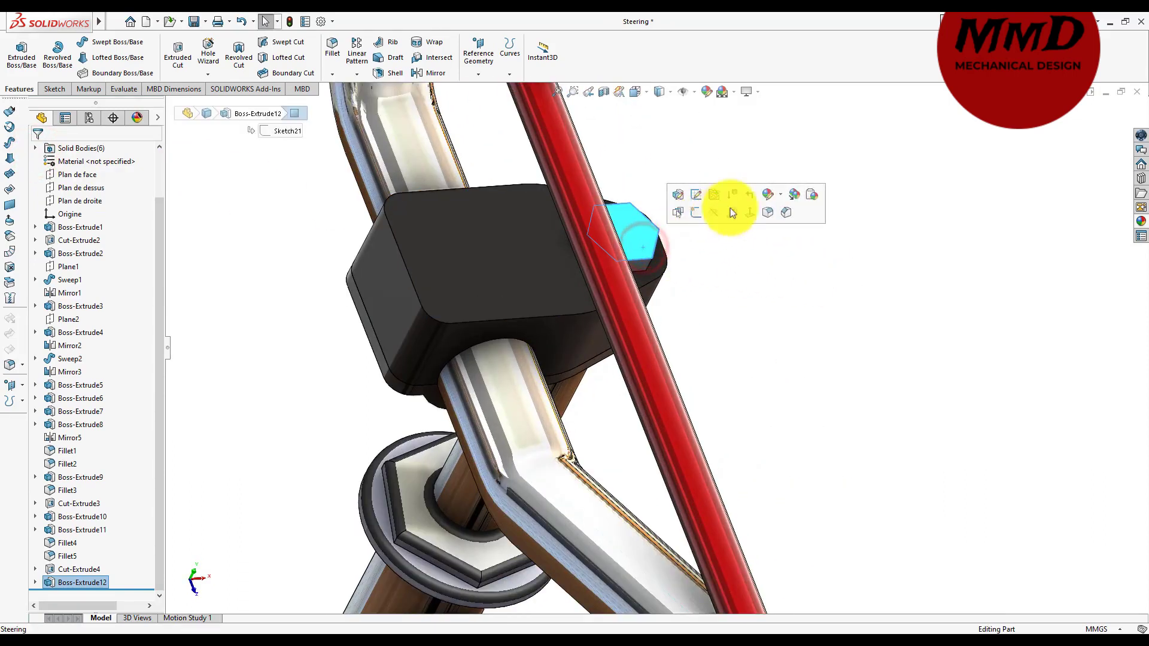
click(769, 194)
click(791, 239)
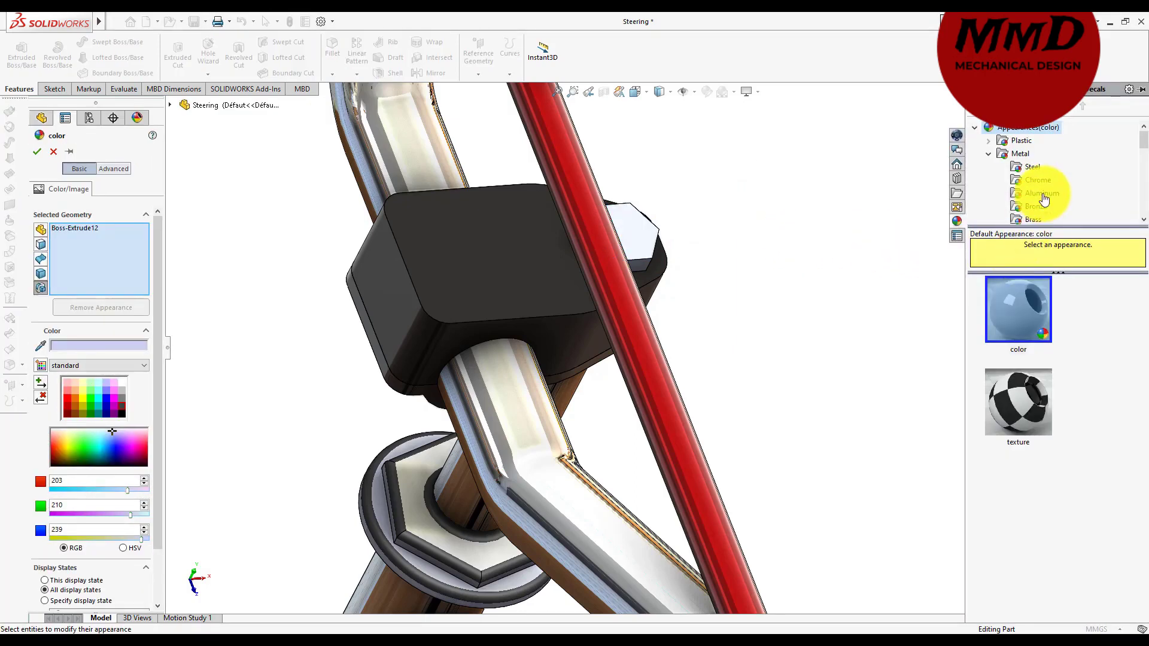
click(1032, 179)
click(1026, 293)
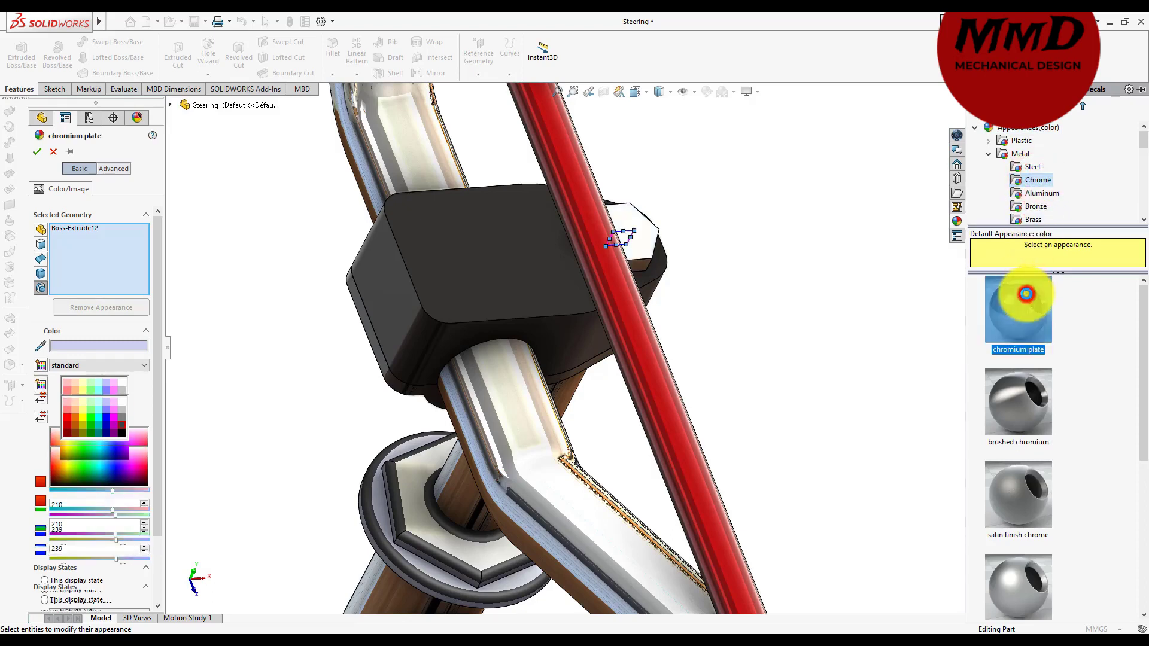
click(36, 153)
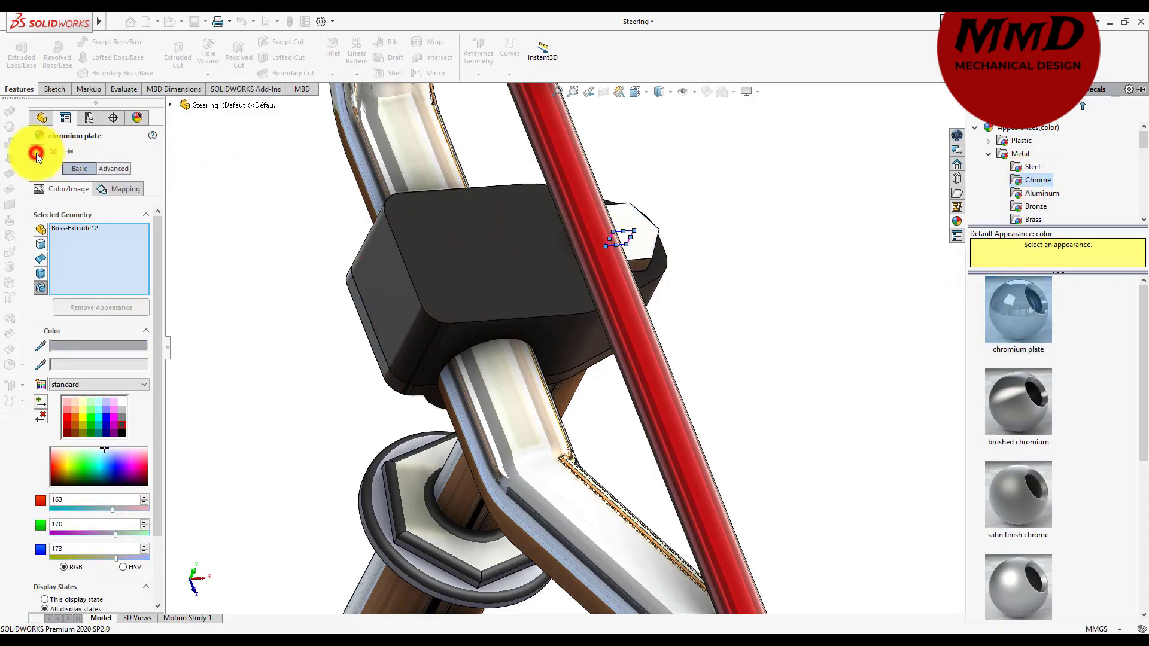
- Start a 2 mm fillet and pick the first three vertical edges of the hex head
middle_drag(590, 277, 637, 292)
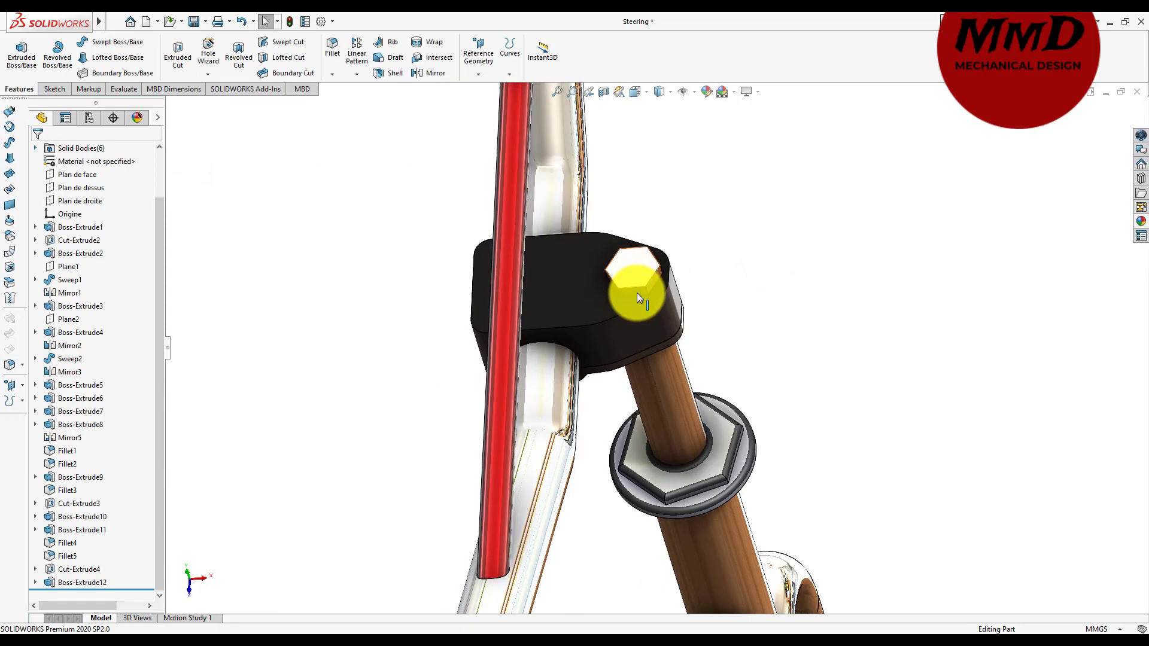
scroll(637, 292, down, 4)
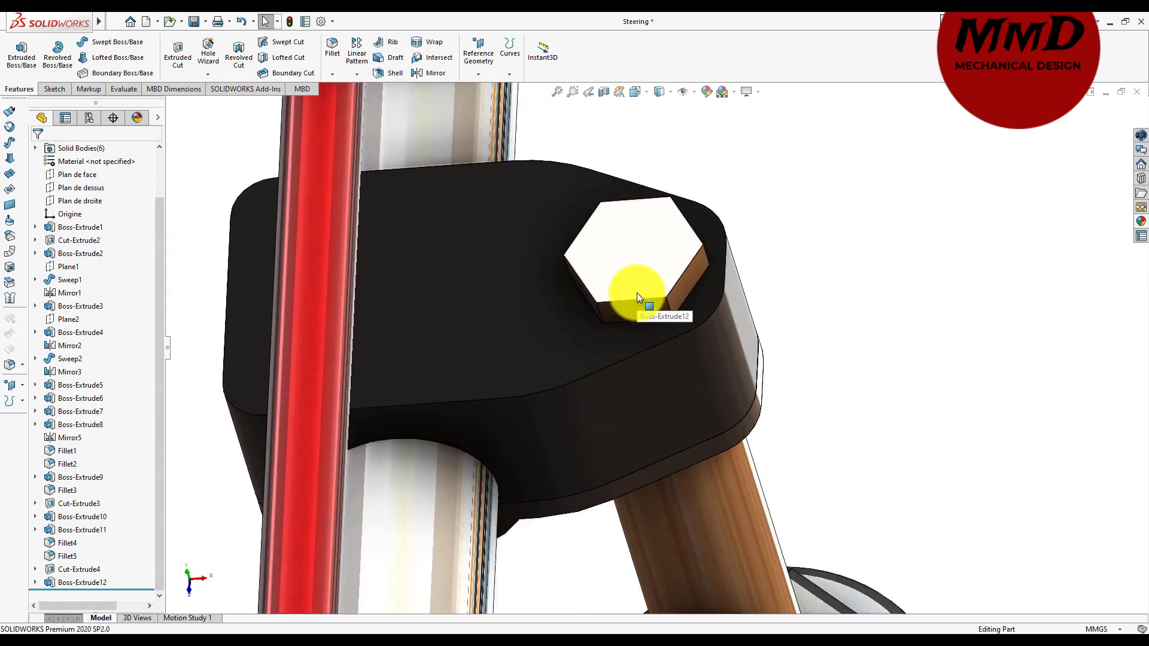
click(337, 58)
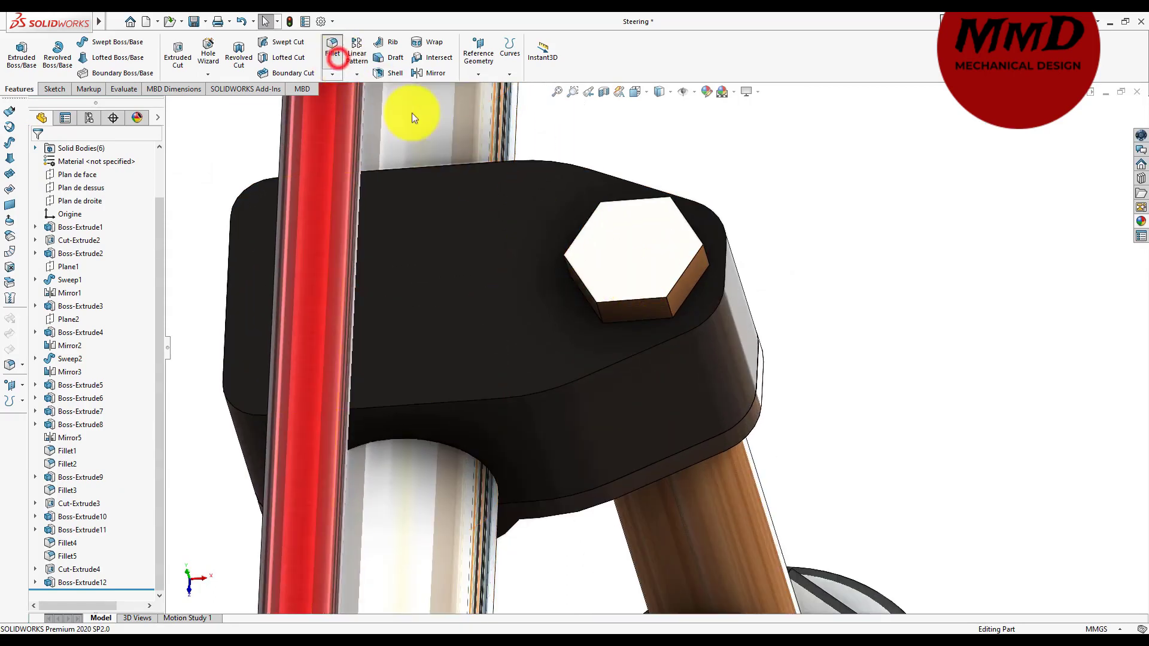
click(669, 304)
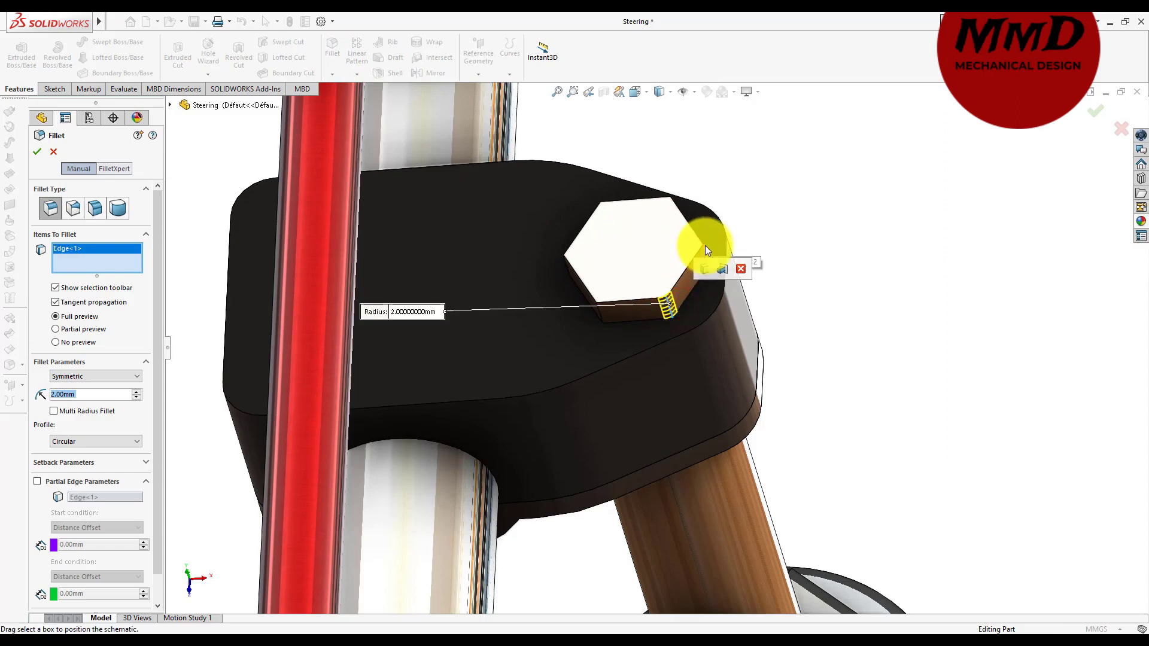
middle_drag(705, 245, 642, 289)
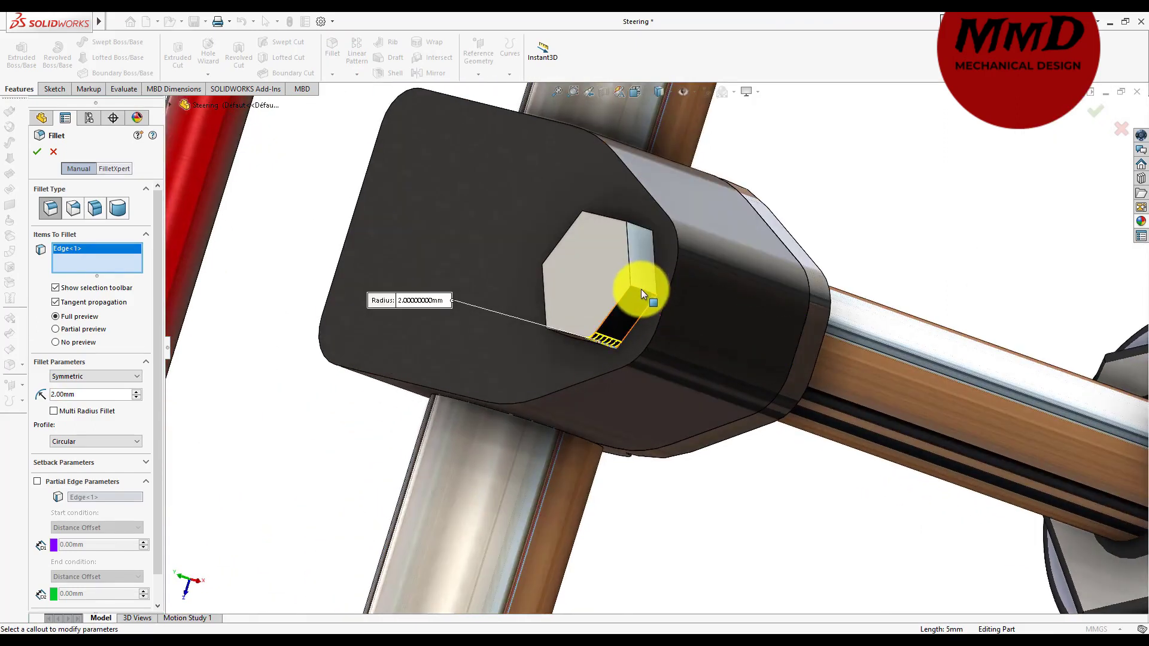
click(641, 288)
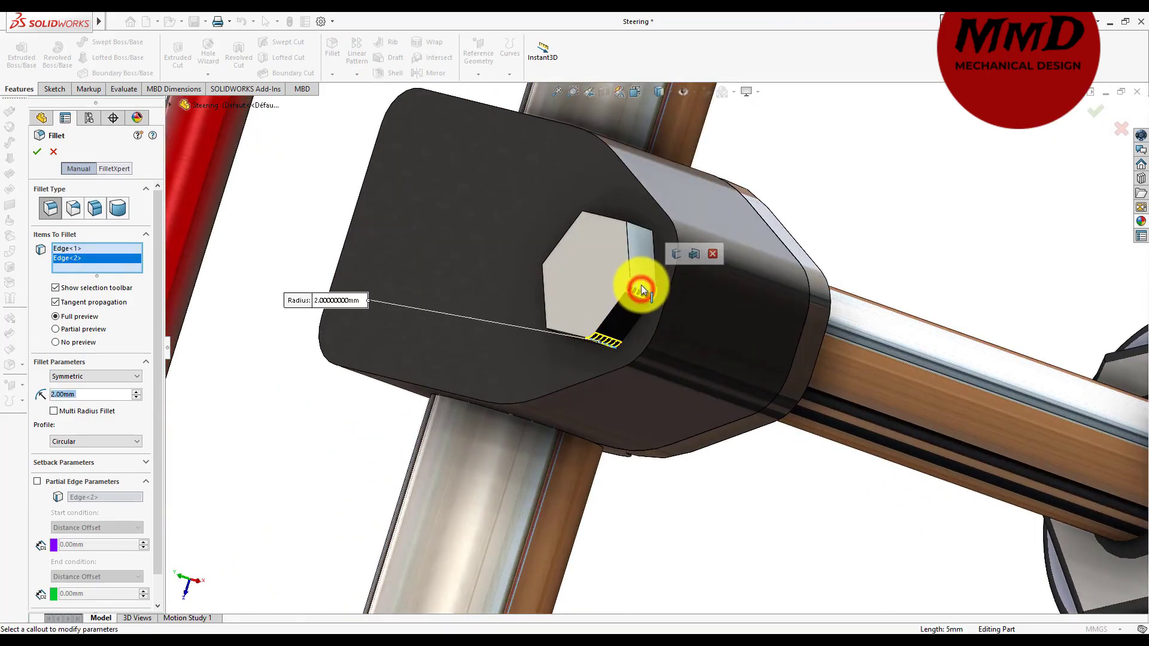
click(642, 228)
- Add the remaining three hex edges and apply the 2 mm fillet
middle_drag(642, 227, 521, 268)
click(521, 270)
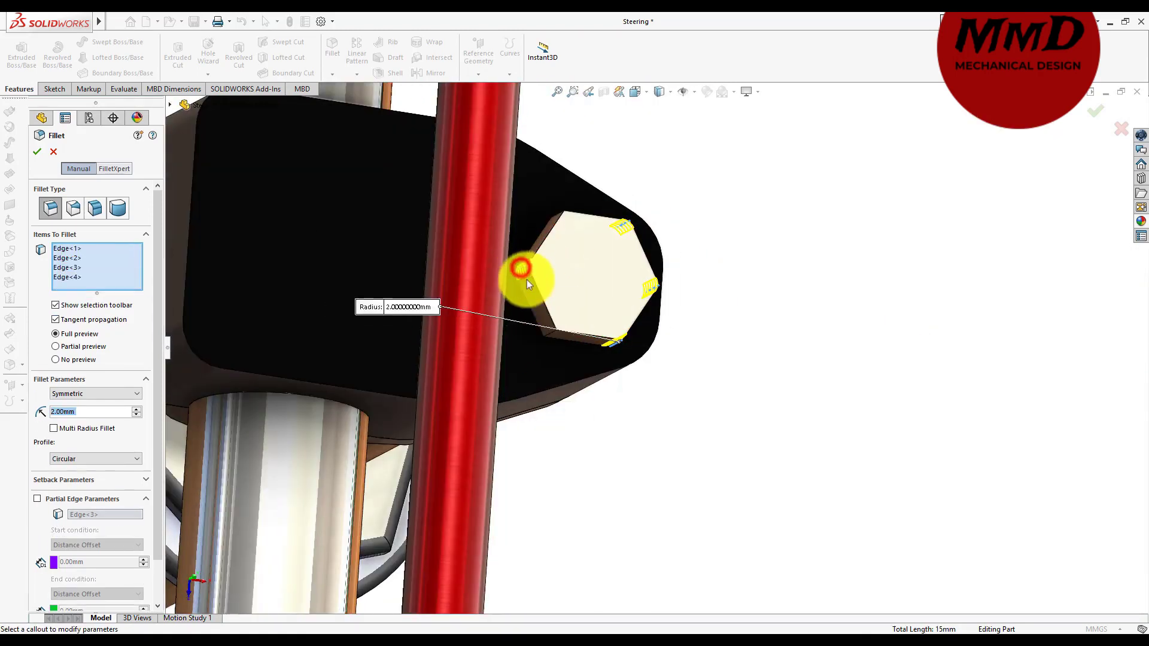
click(552, 333)
middle_drag(562, 330, 579, 324)
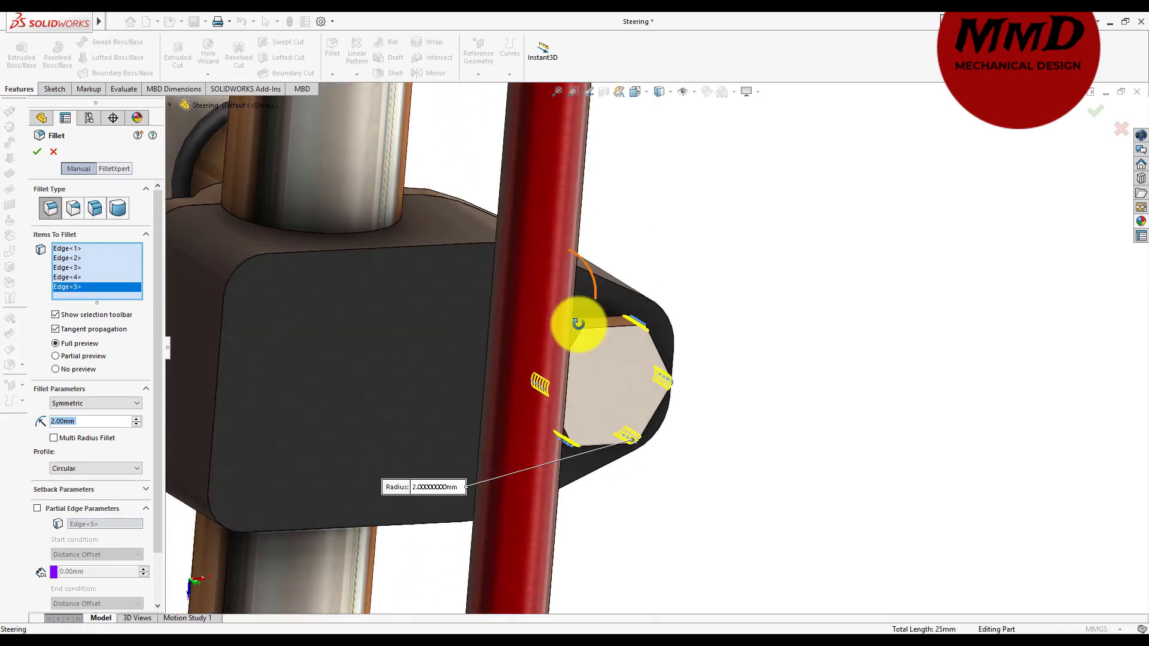
click(579, 325)
key(ctrl+8)
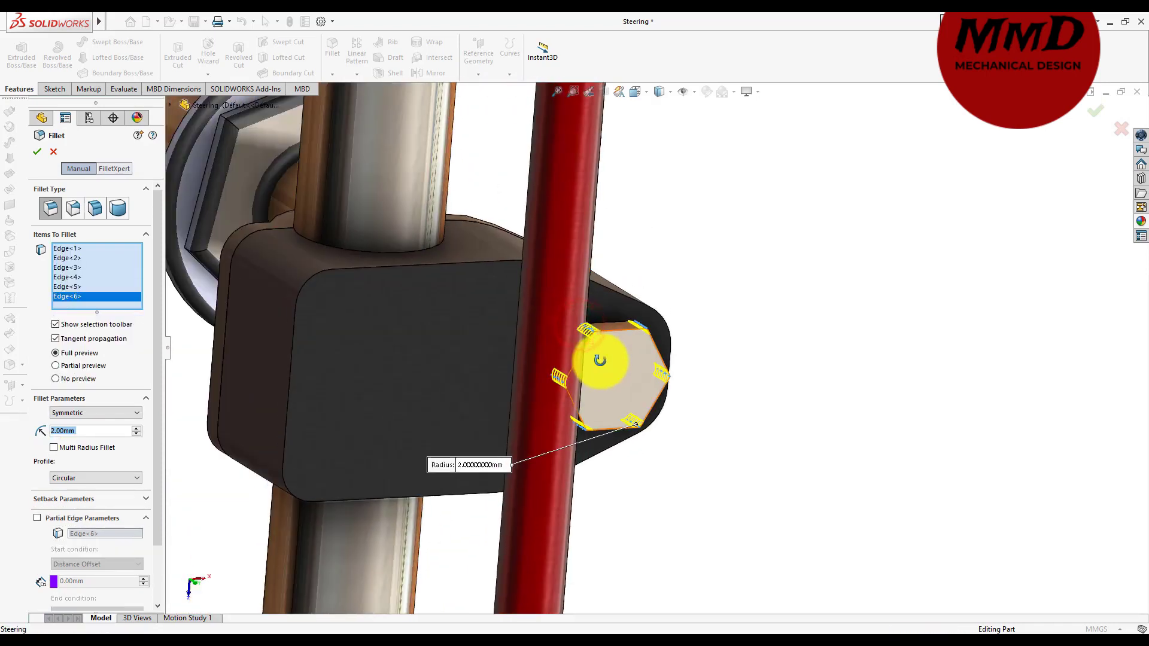
click(41, 150)
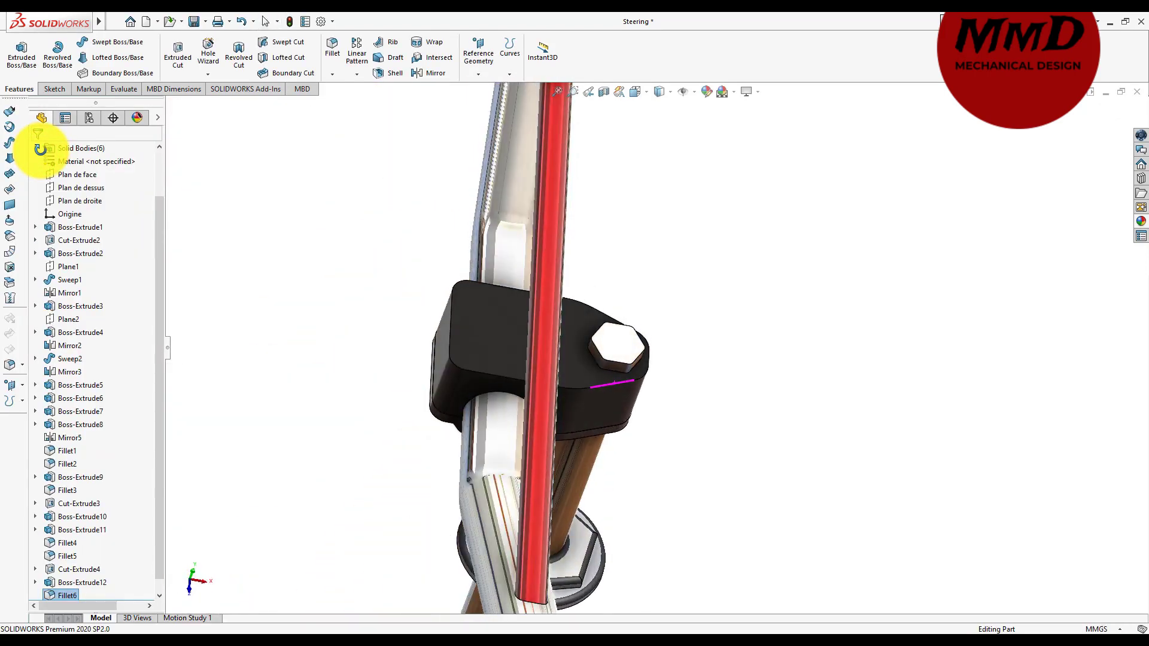
- Switch the view to the standard Left orientation
key(ctrl+shift+z)
key(ctrl+shift+z)
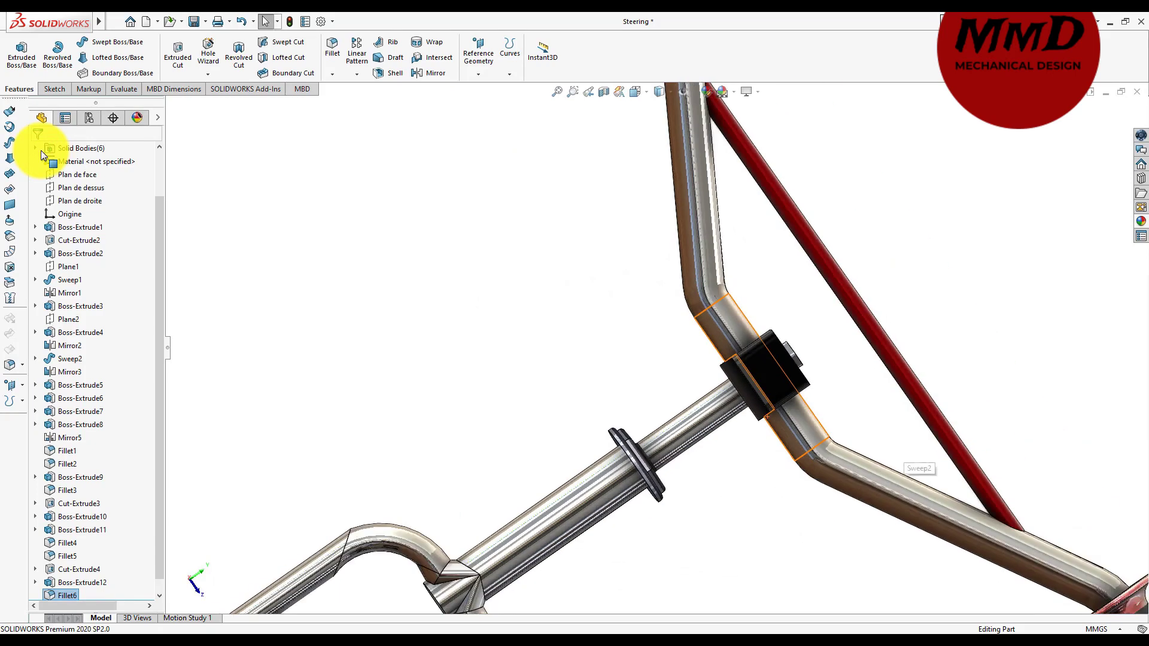
key(ctrl+shift+z)
key(ctrl+shift+z)
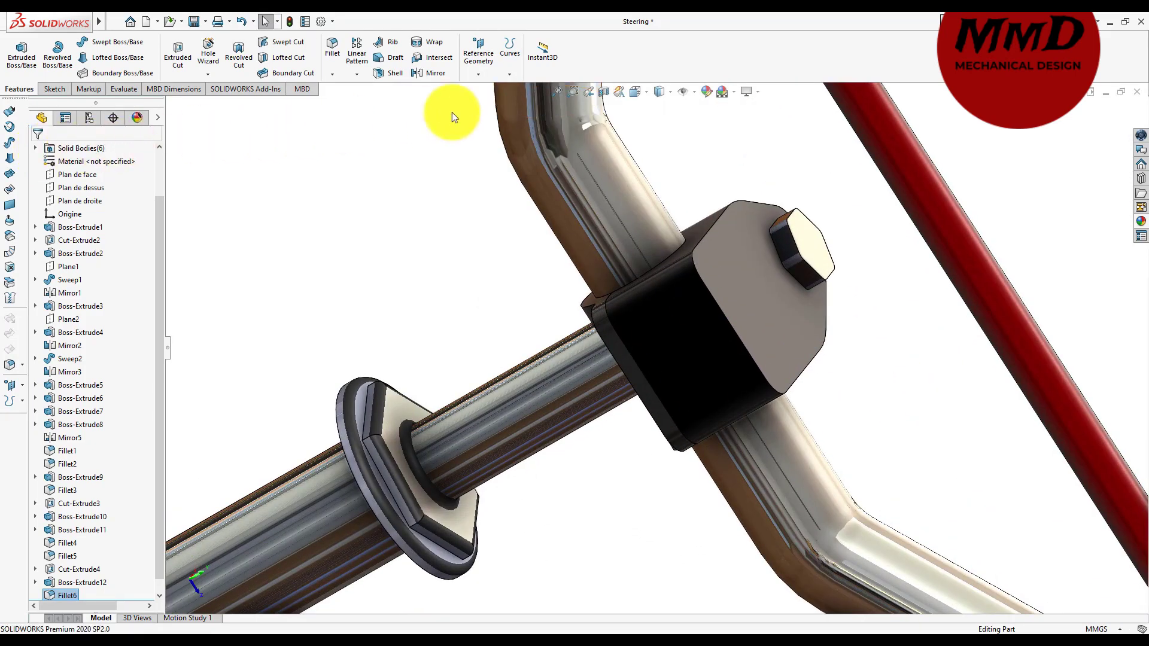
key(ctrl+shift+z)
click(646, 95)
key(ctrl+shift+z)
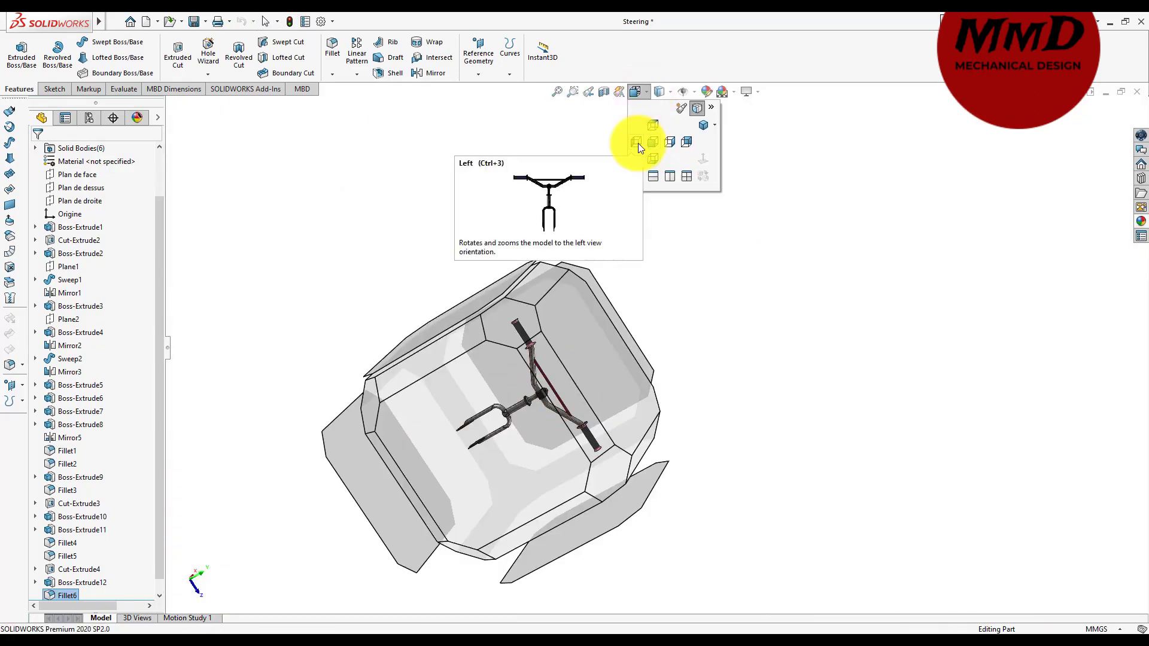
click(638, 142)
- Select the clamp block's front face and view it Normal To for sketching
scroll(649, 200, down, 2)
scroll(655, 231, down, 2)
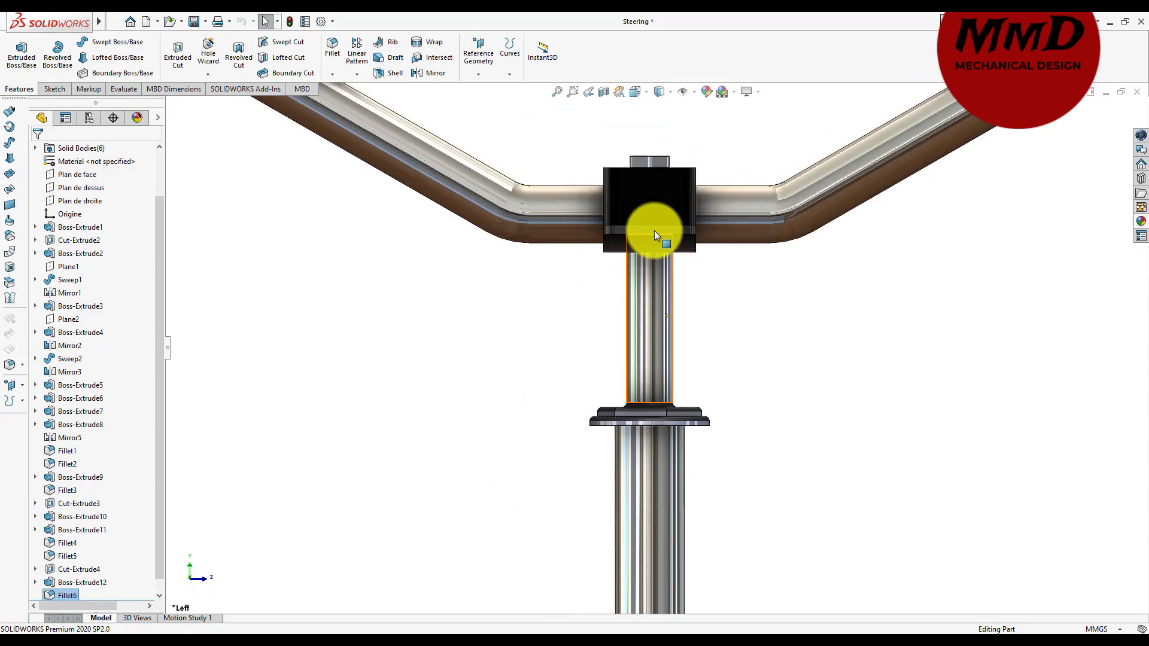
scroll(655, 231, up, 2)
middle_drag(654, 231, 659, 245)
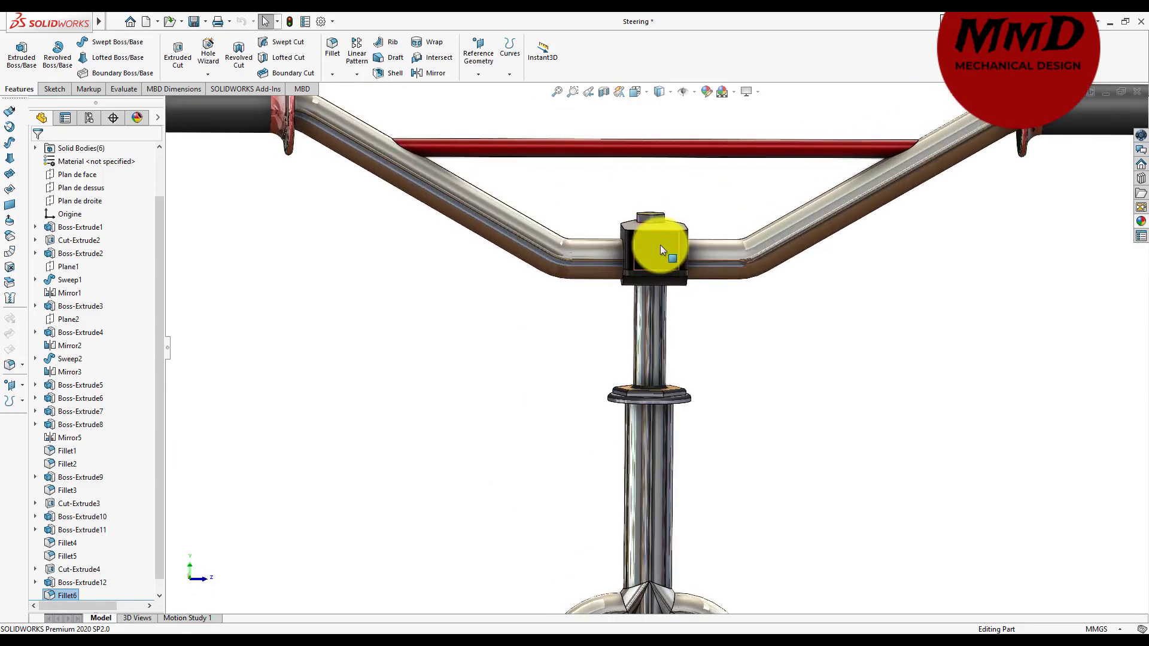
click(660, 246)
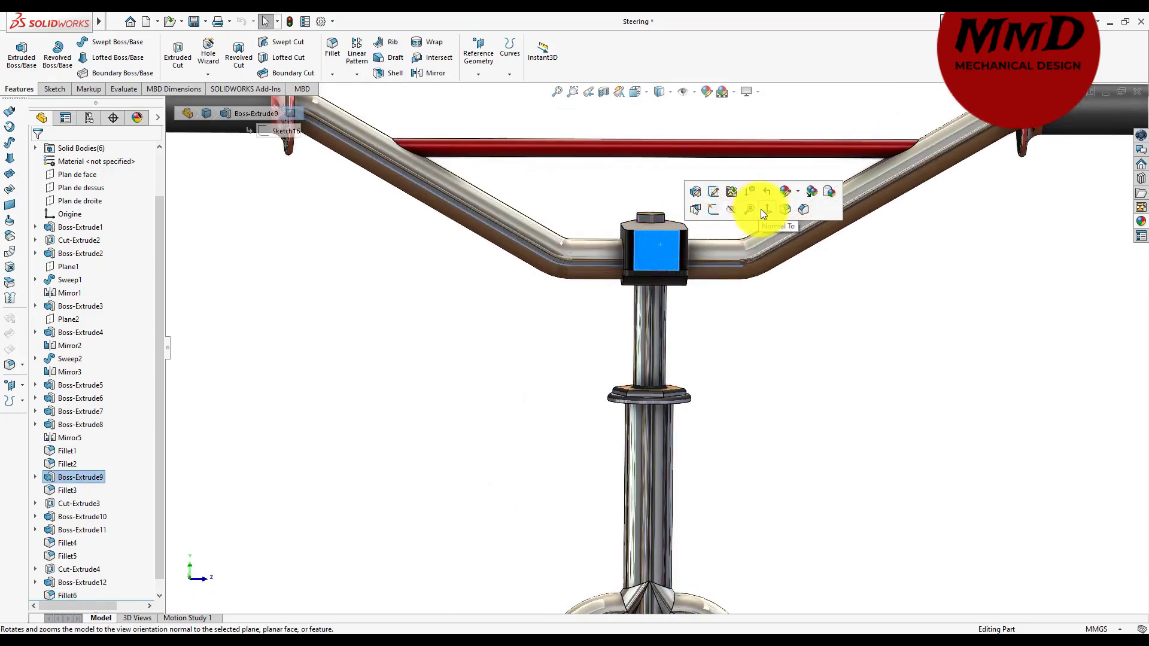
click(763, 210)
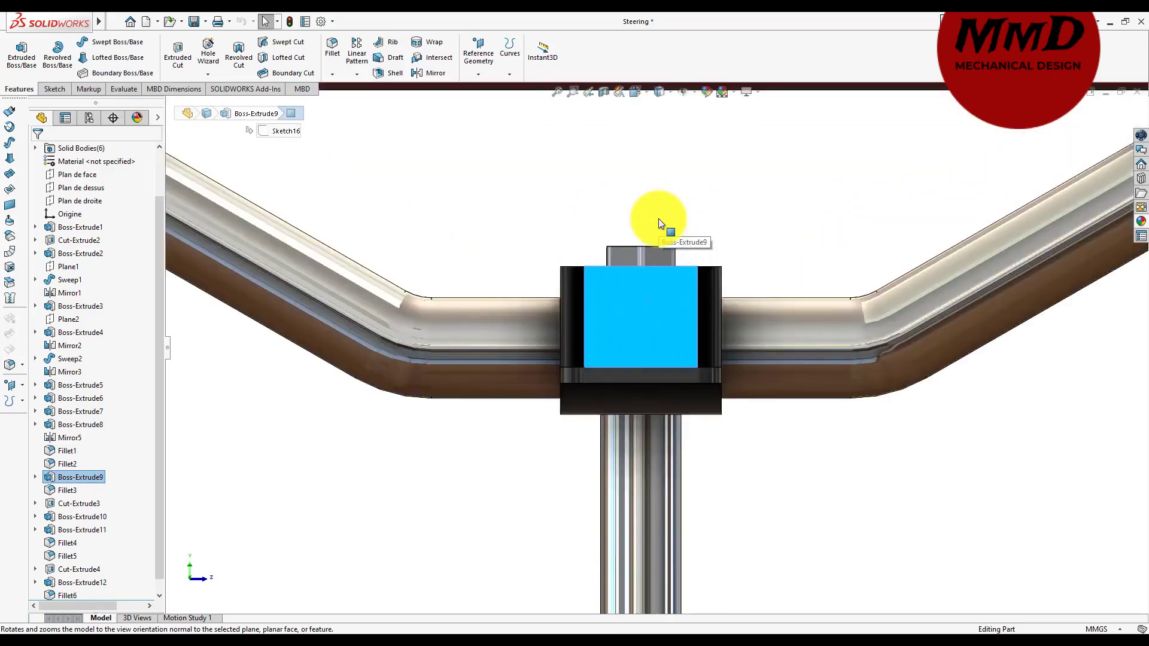
scroll(659, 223, down, 2)
right_click(630, 343)
- Sketch the text 'MMD' on the front face and turn off Use document font
click(652, 346)
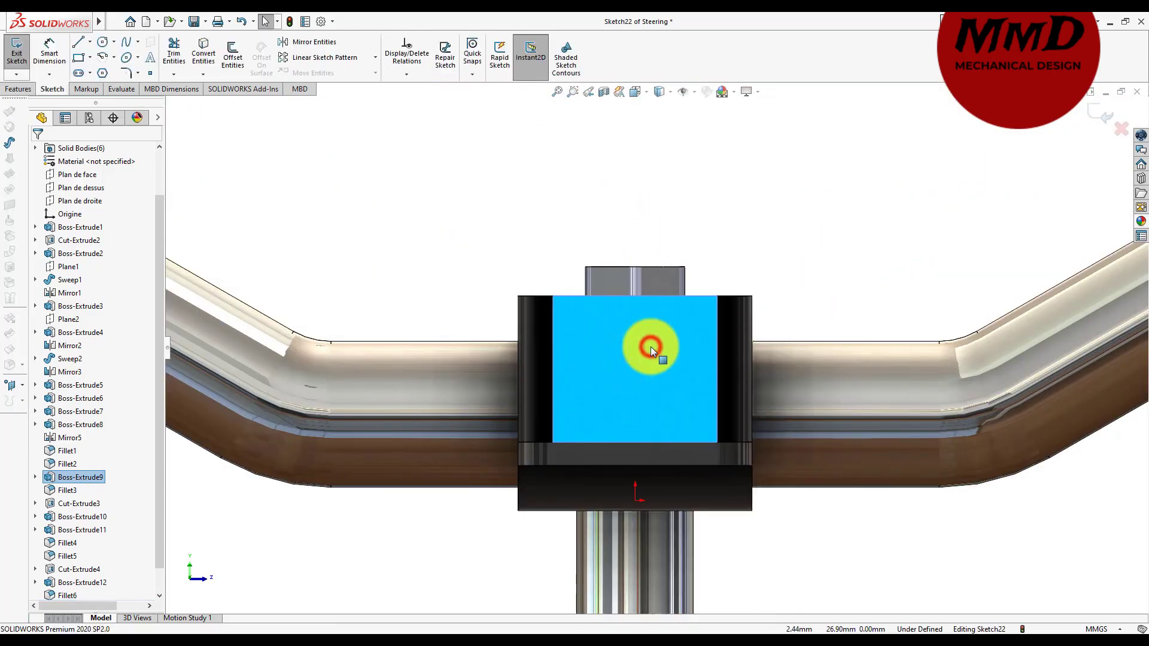
click(150, 59)
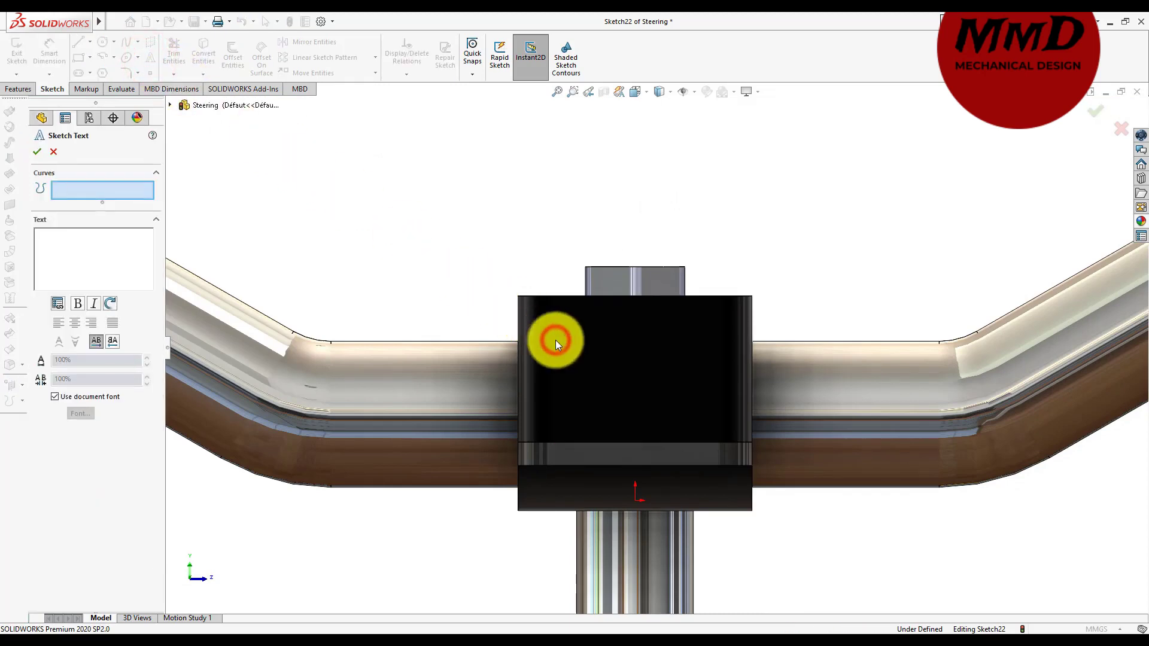
click(76, 247)
text(MMD)
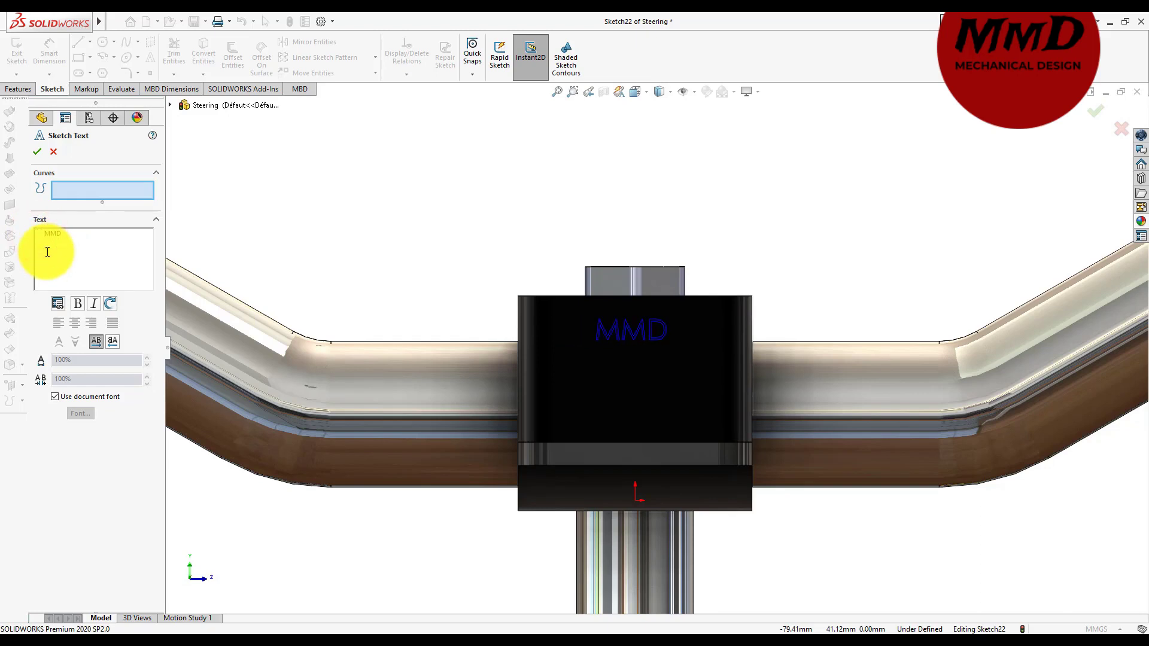
key(BackSpace)
key(BackSpace)
key(Return)
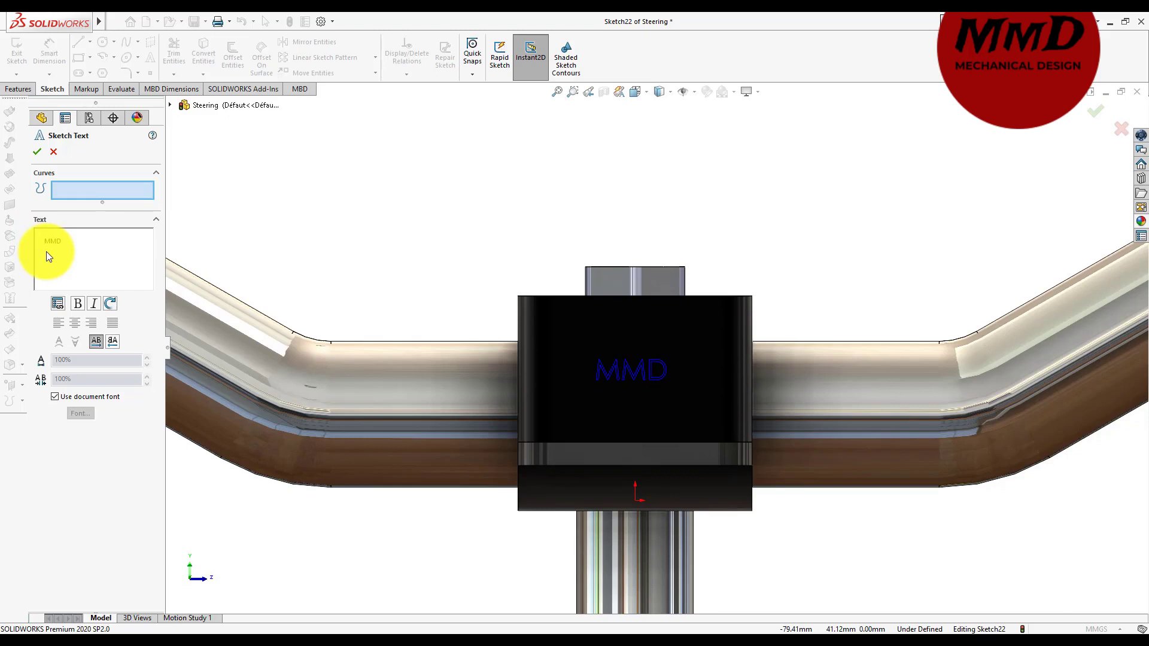
click(55, 397)
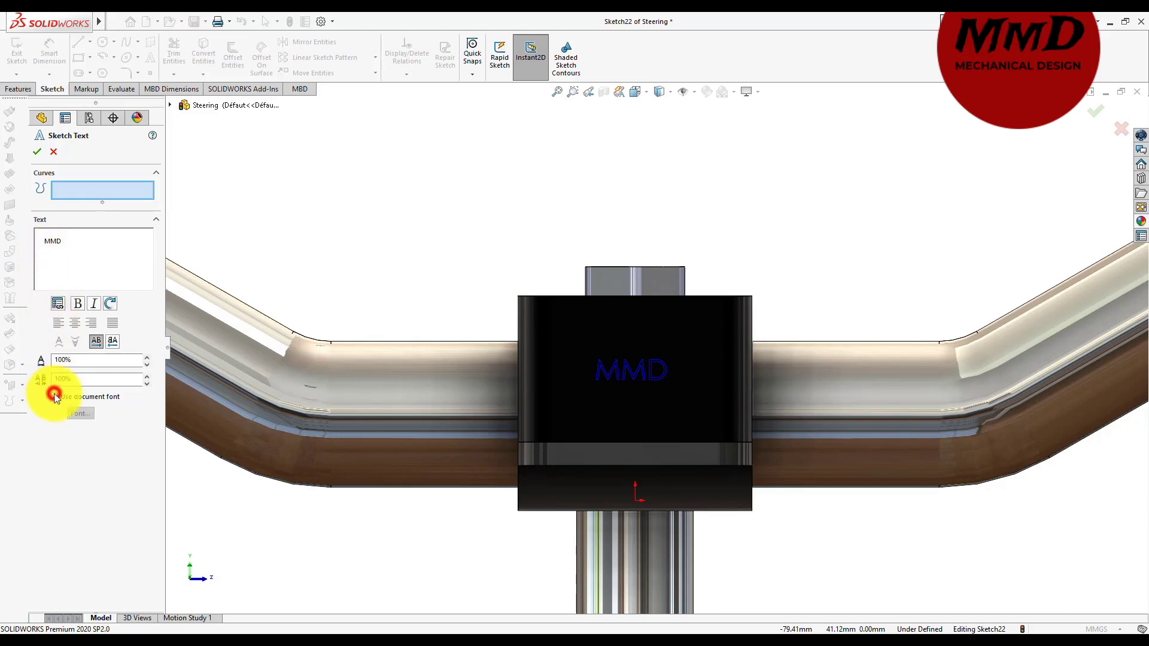
- Set the MMD text font to Forte with a height of 25 points
click(76, 418)
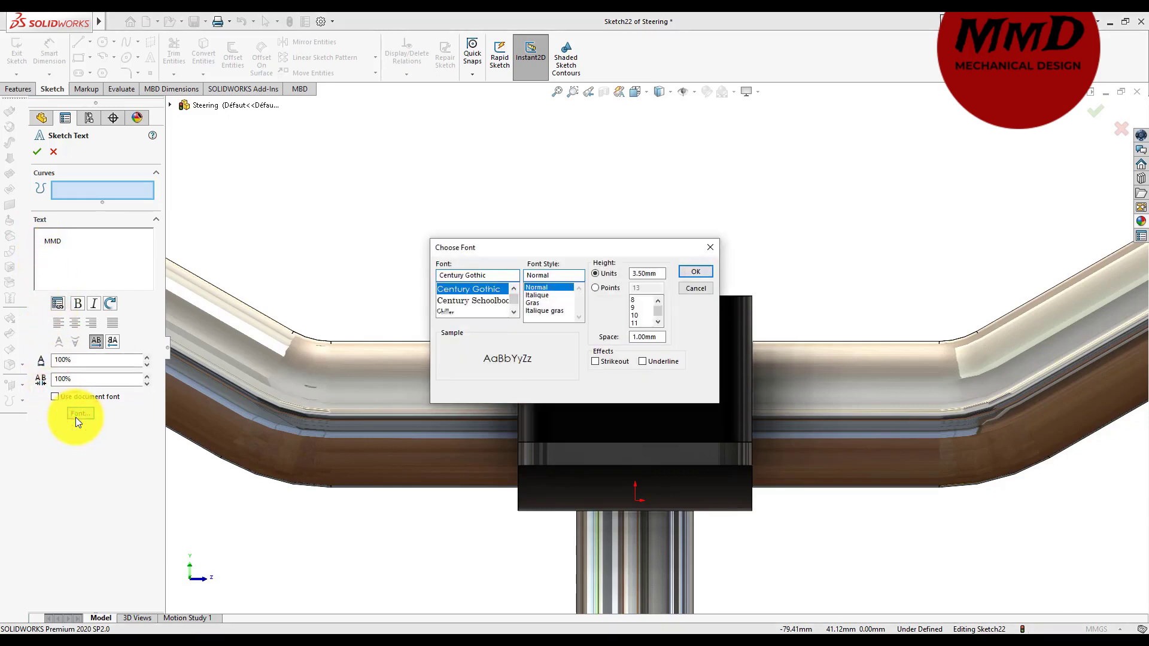
scroll(512, 299, up, 5)
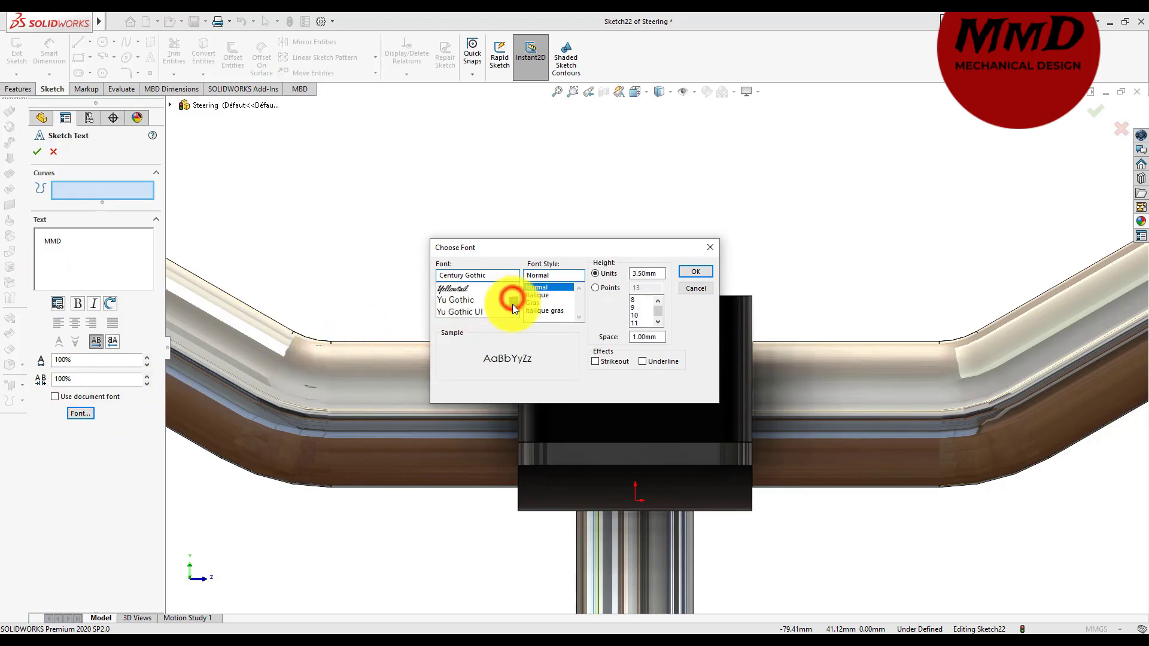
scroll(513, 306, up, 5)
scroll(512, 297, up, 5)
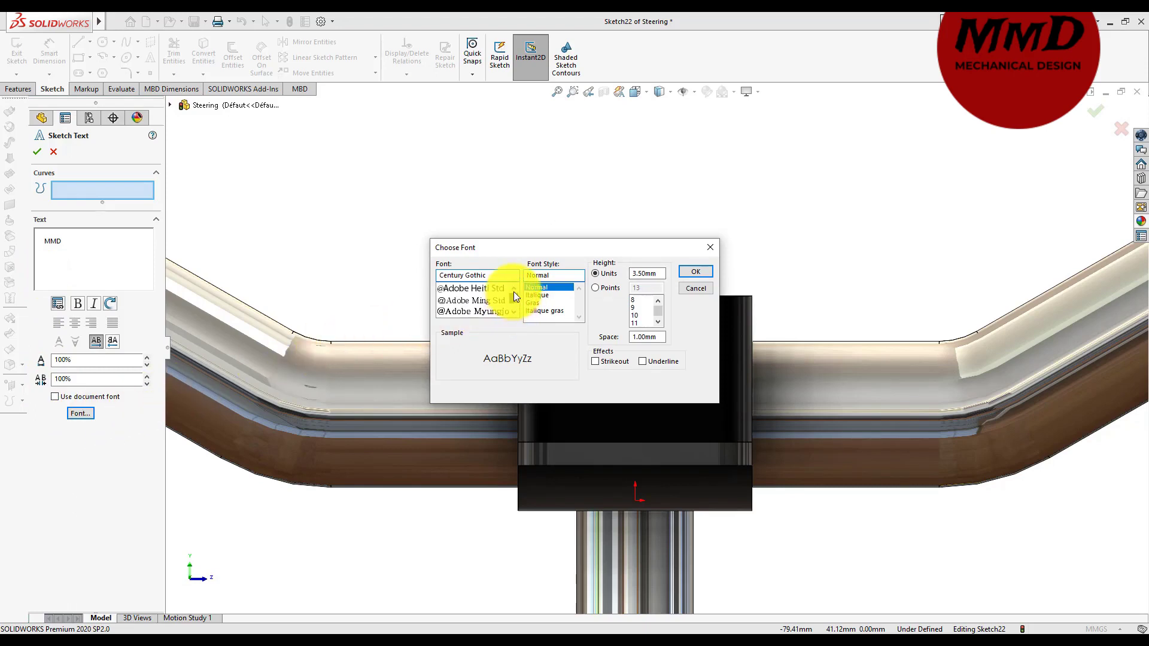
scroll(514, 292, down, 2)
scroll(514, 291, down, 2)
scroll(514, 291, down, 2)
scroll(514, 291, down, 2)
scroll(513, 291, down, 2)
scroll(514, 291, down, 2)
scroll(513, 291, down, 2)
scroll(513, 291, down, 2)
click(480, 278)
text(f)
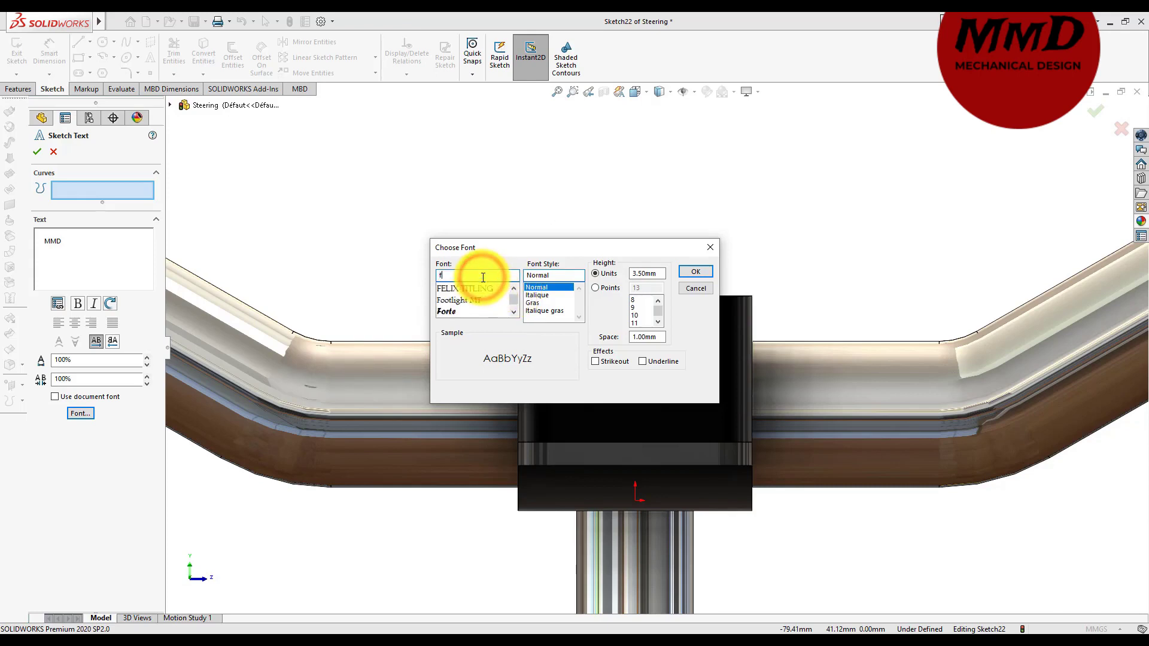
click(452, 311)
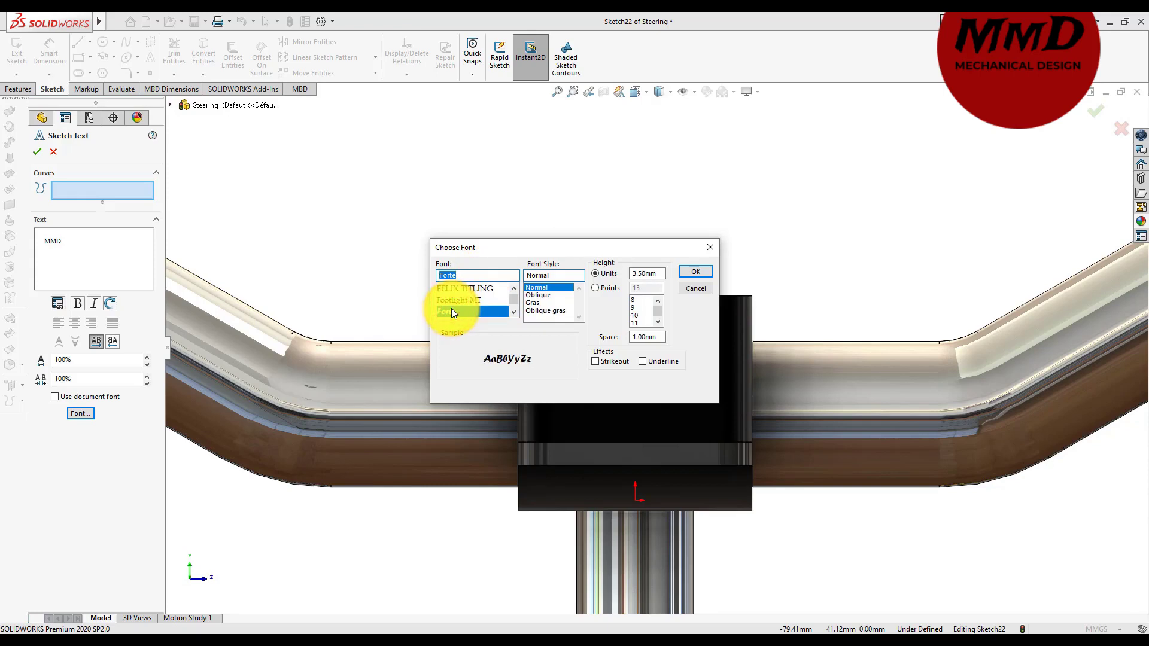
click(595, 288)
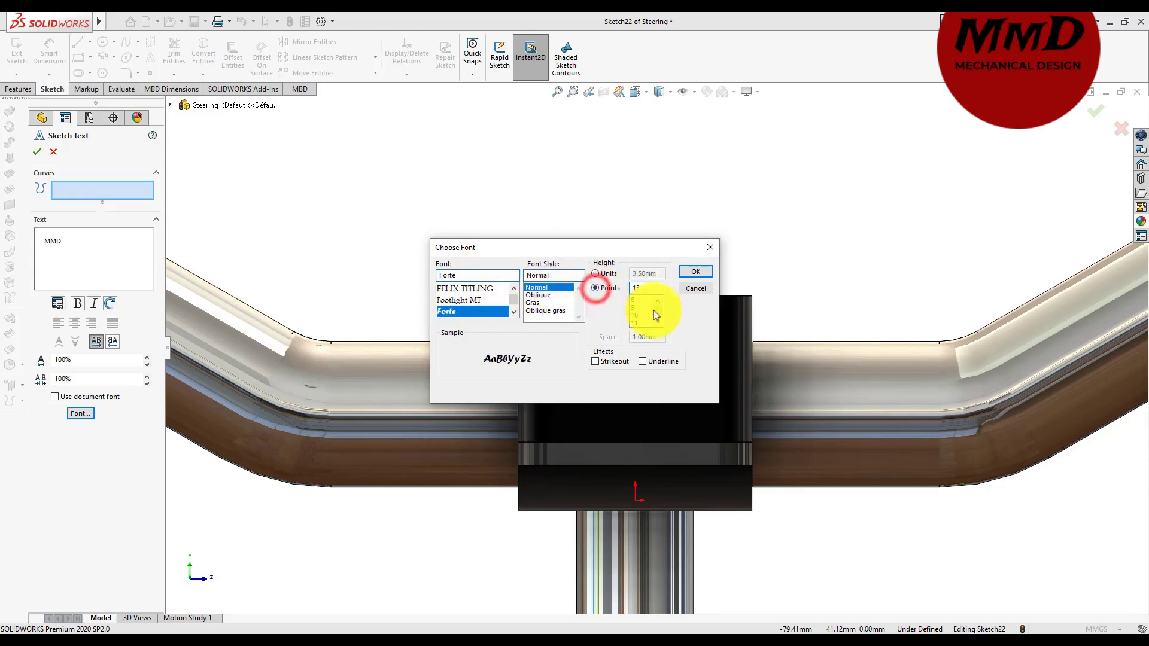
scroll(658, 312, down, 4)
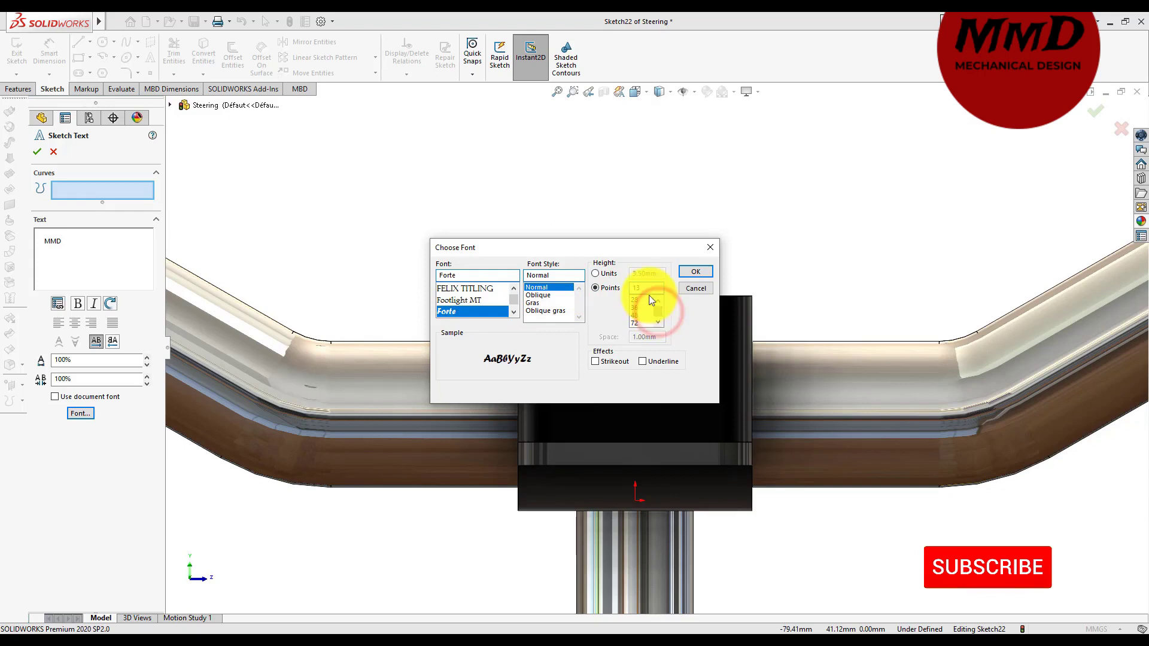
double_click(646, 290)
text(25)
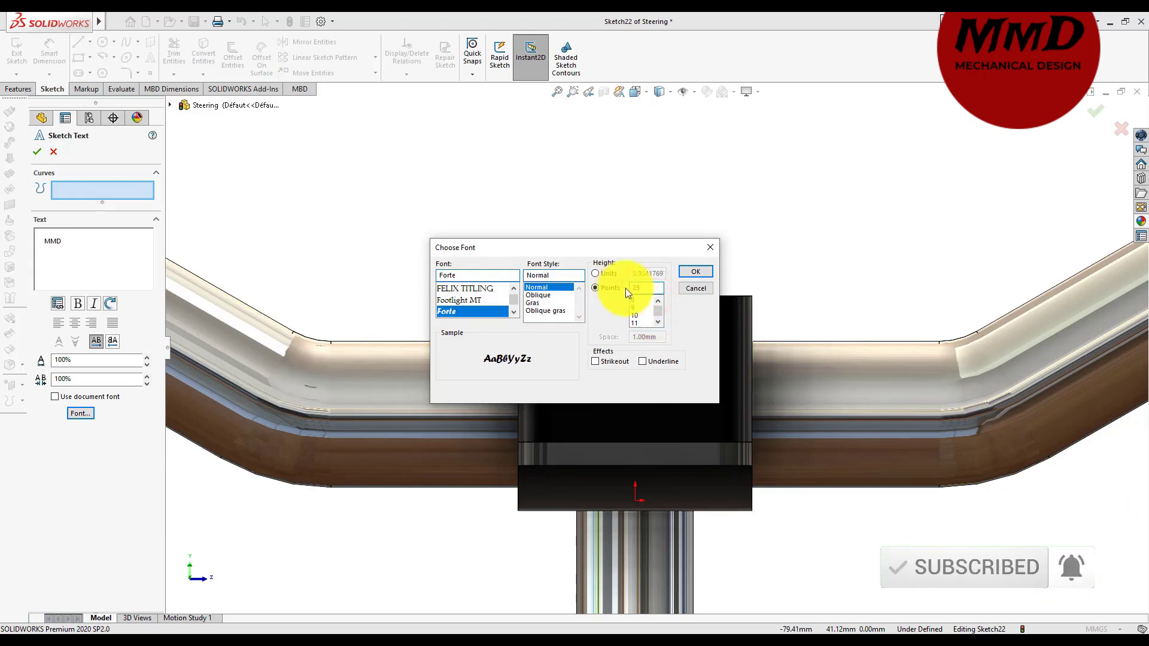
click(702, 273)
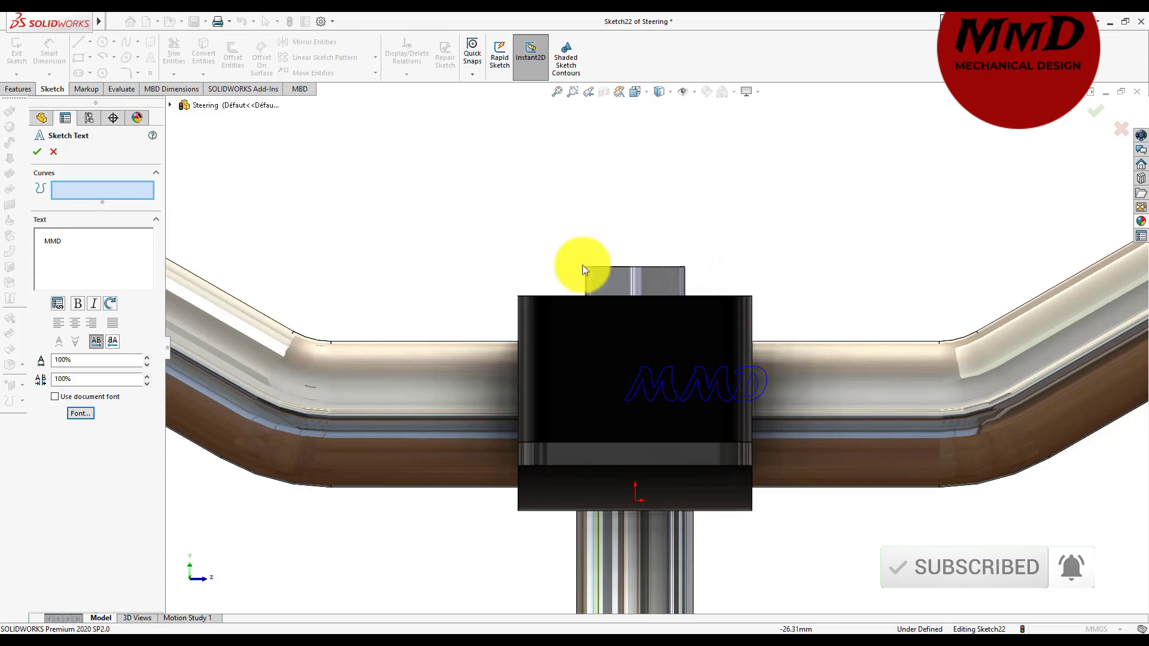
- Accept the MMD sketch text and boss-extrude it 5 mm as raised lettering
click(40, 242)
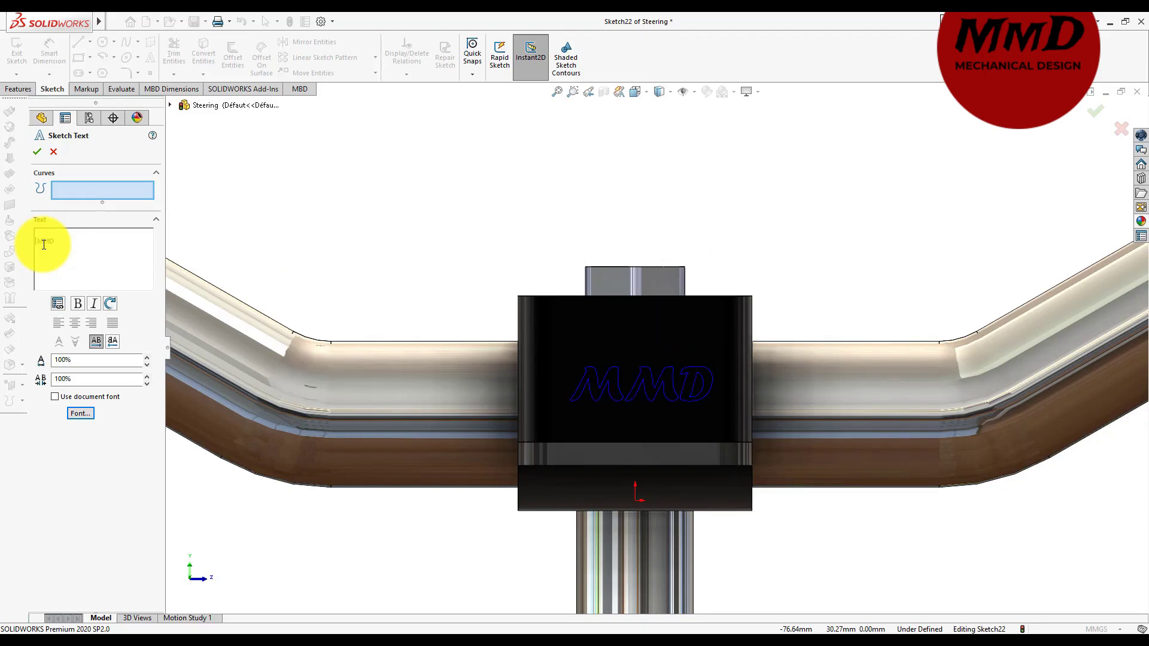
click(38, 152)
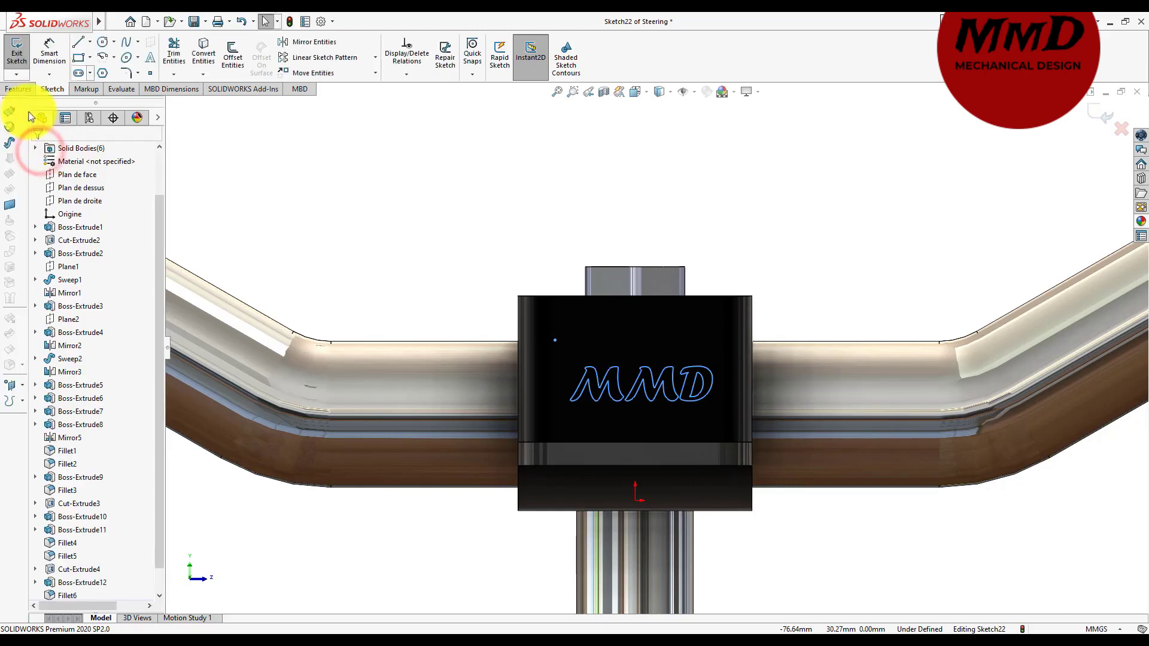
click(22, 91)
click(21, 51)
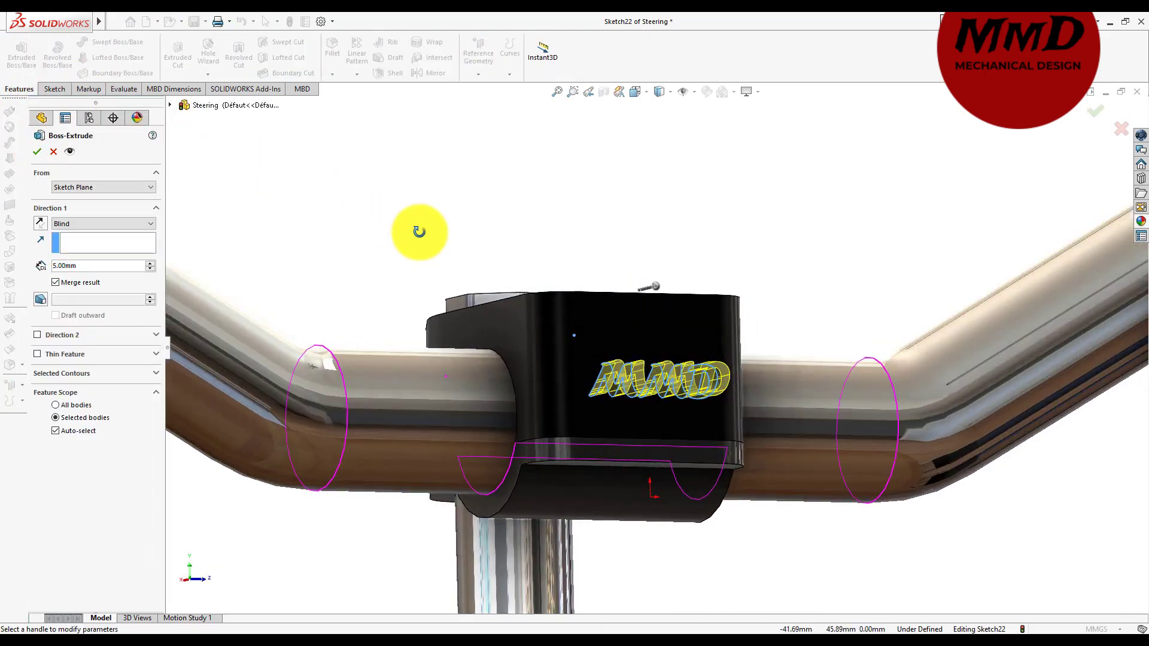
click(32, 156)
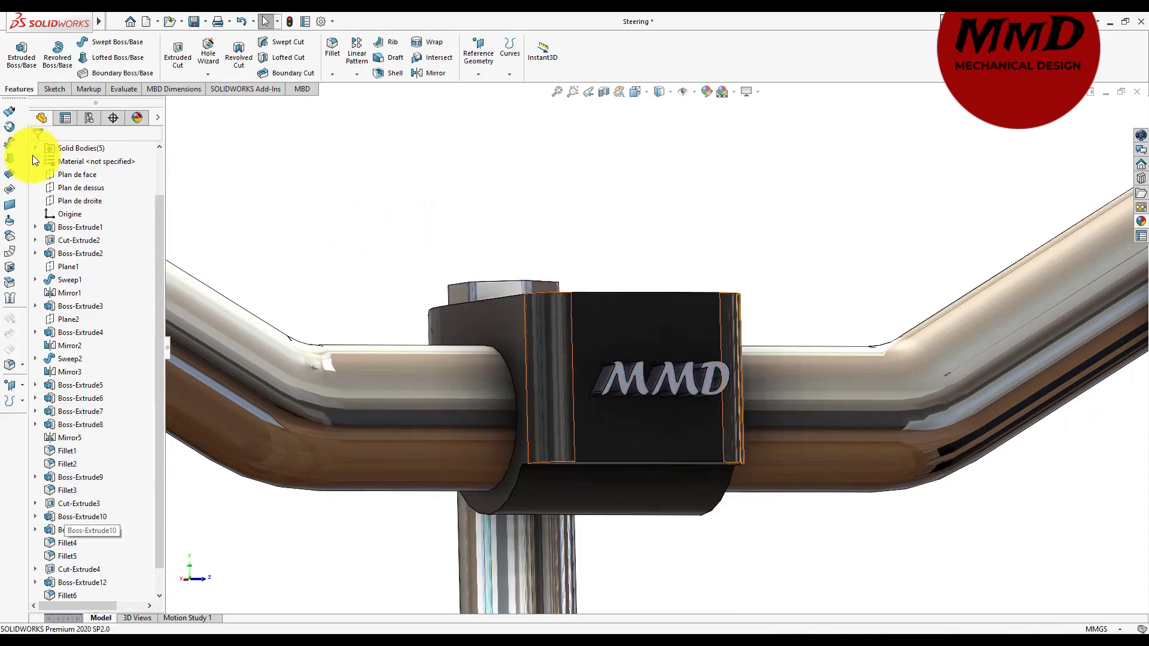
- Give the Boss-Extrude13 MMD lettering a polished steel appearance in pure red (255,0,0)
right_click(89, 582)
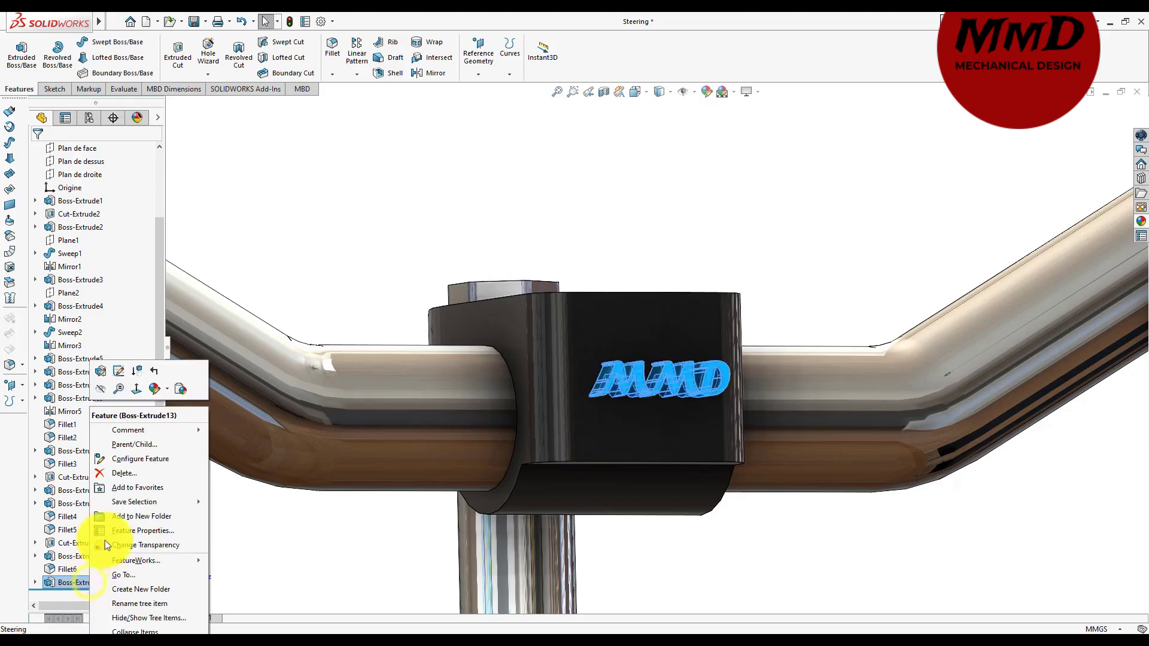
click(158, 395)
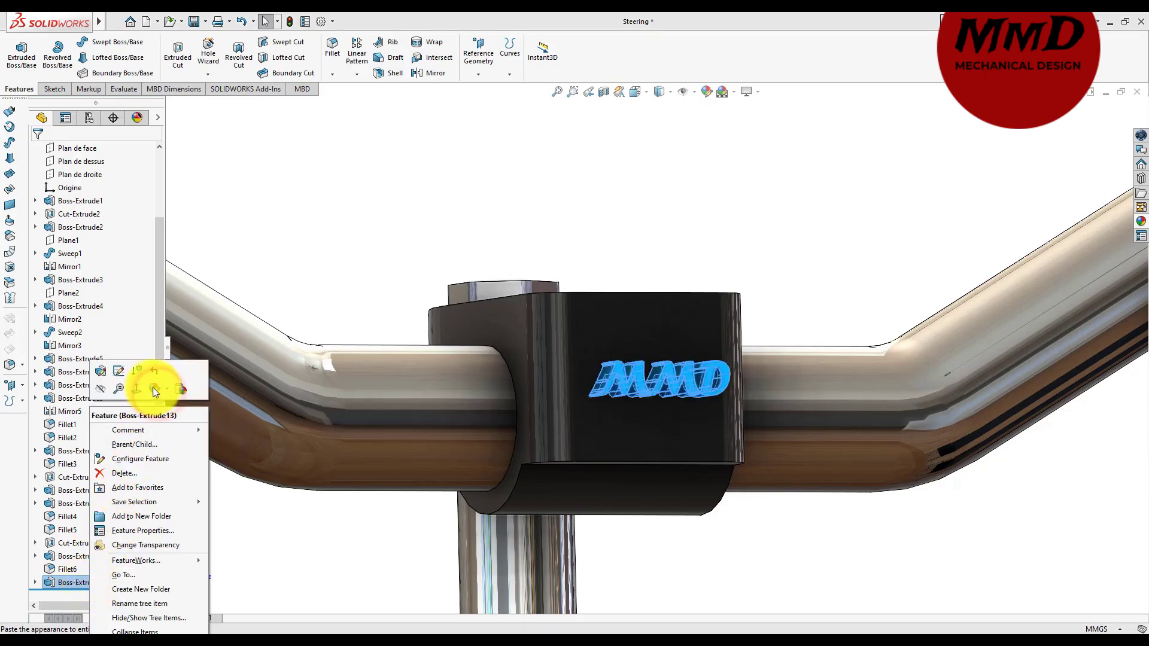
click(150, 384)
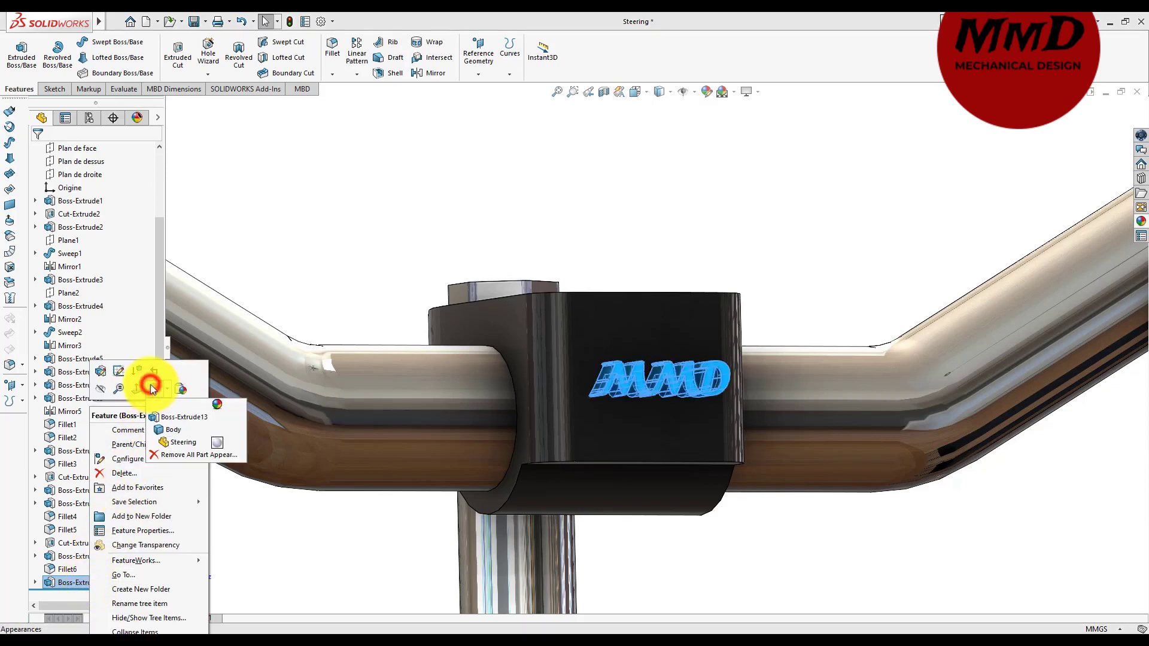
click(169, 419)
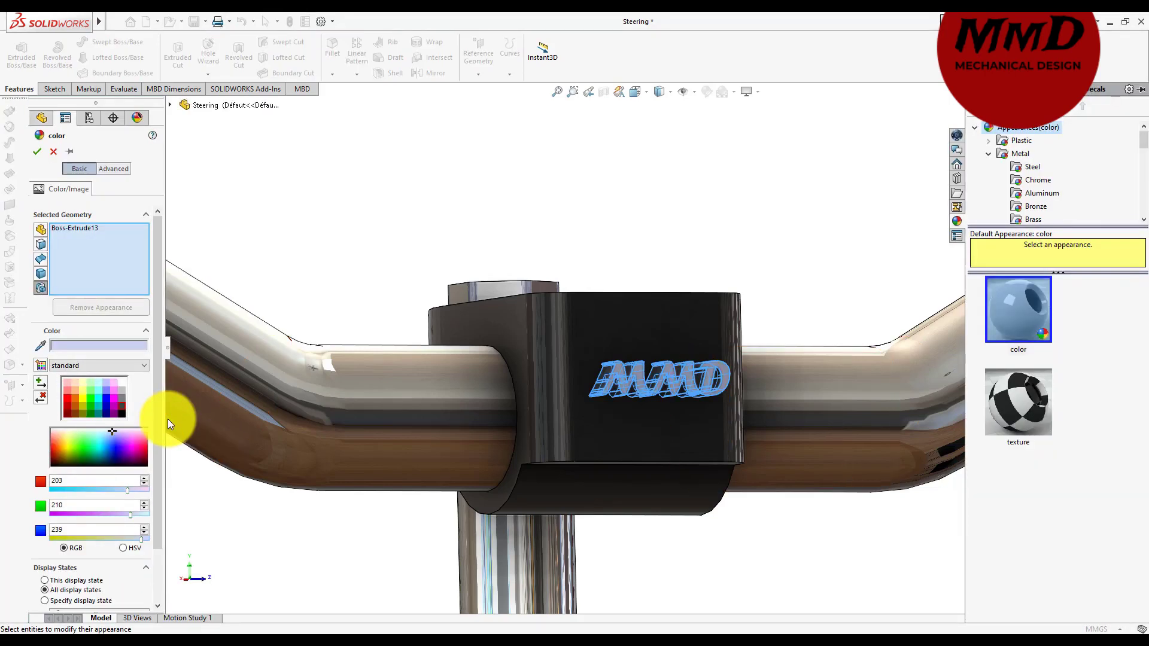
click(1031, 167)
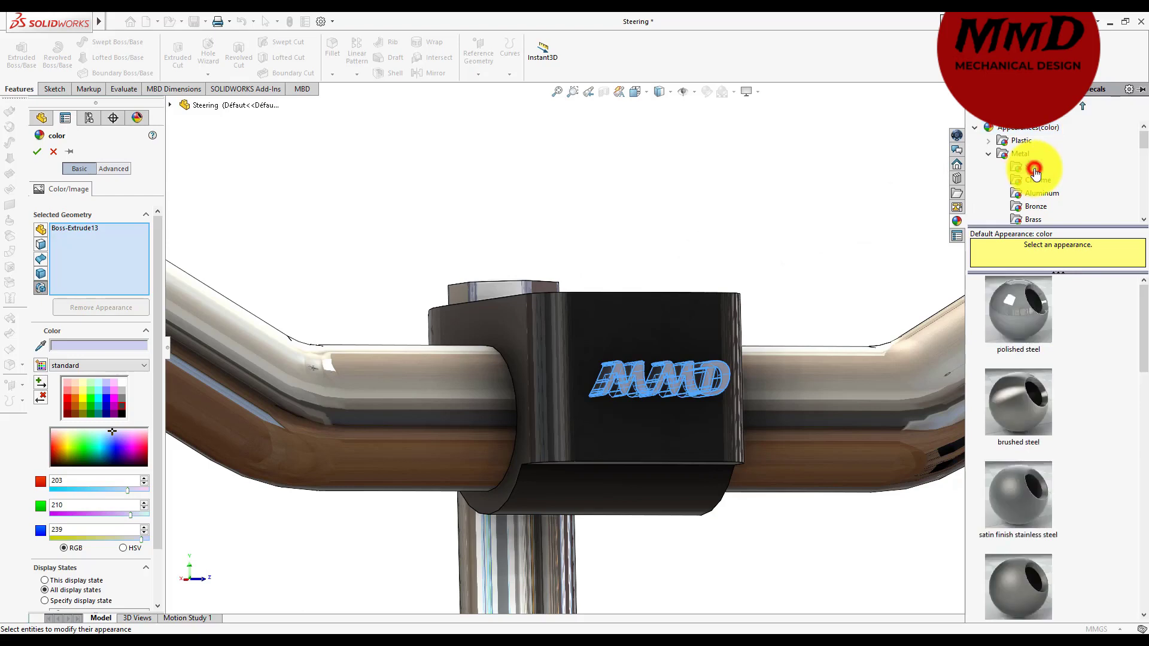
click(1029, 293)
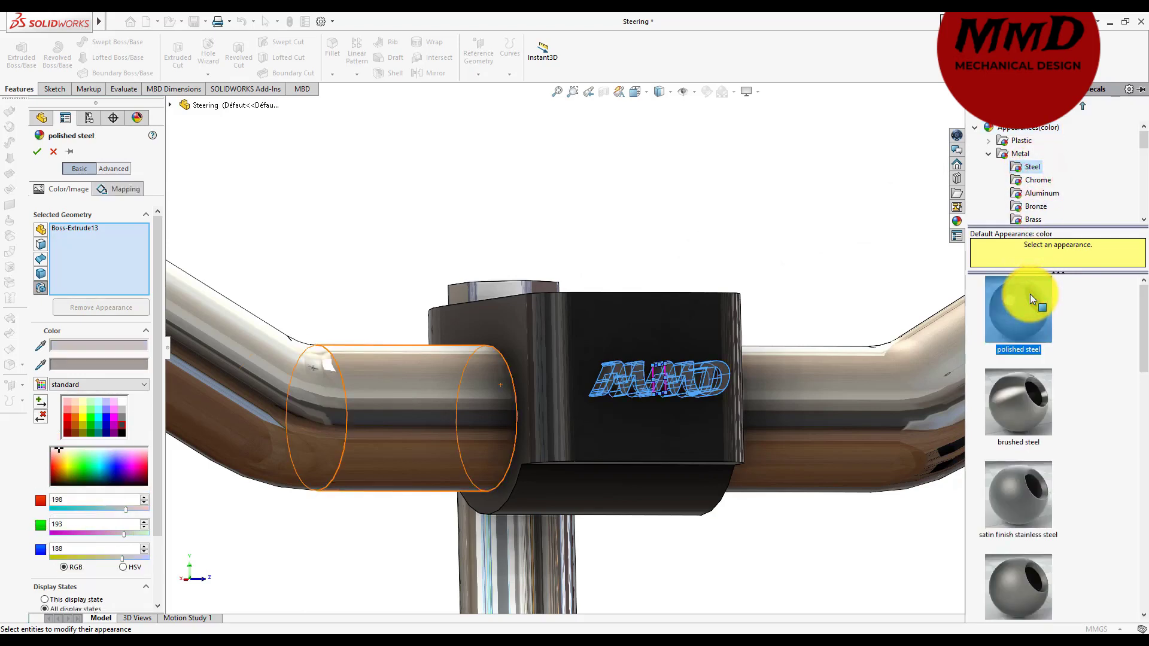
click(67, 417)
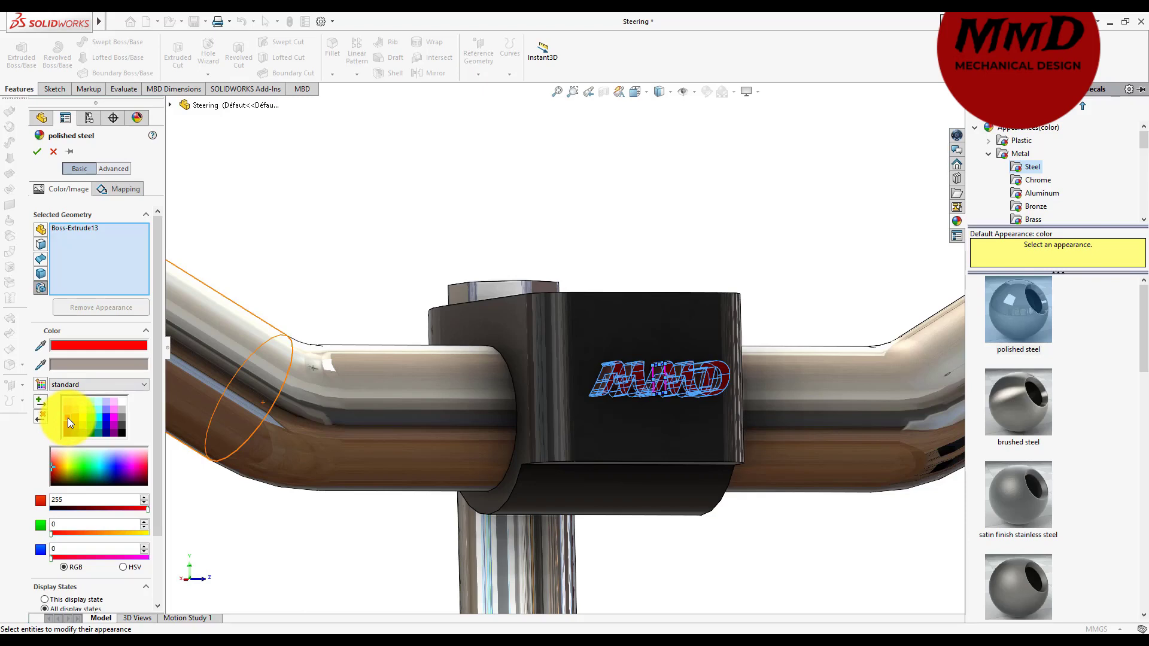
click(35, 153)
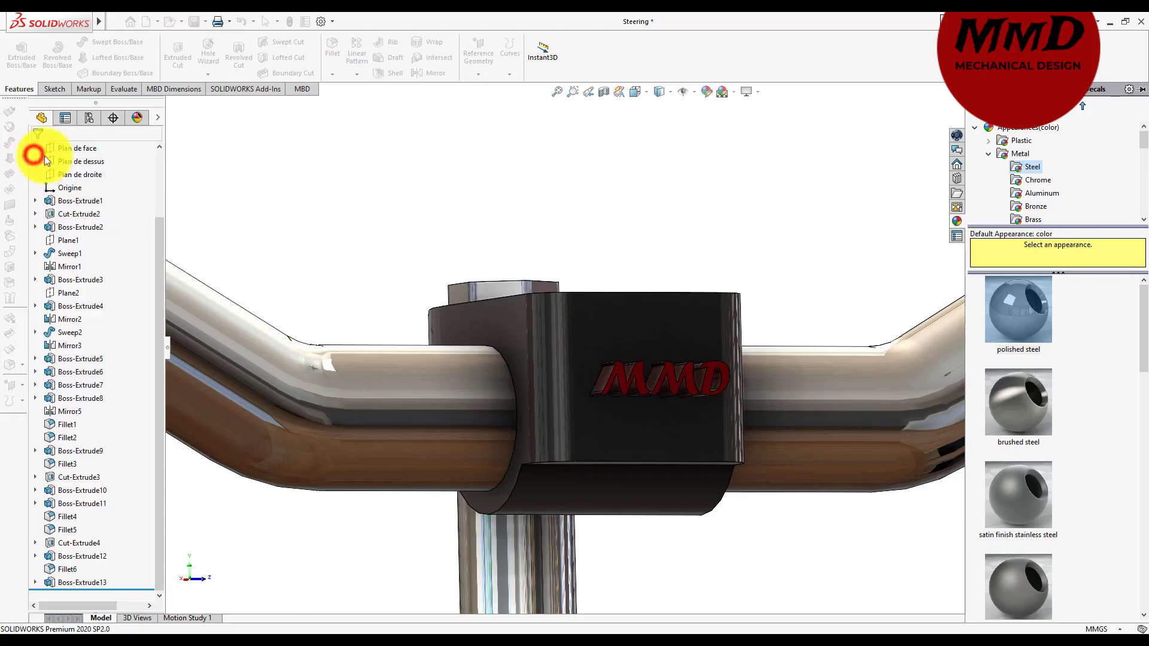
scroll(620, 213, up, 3)
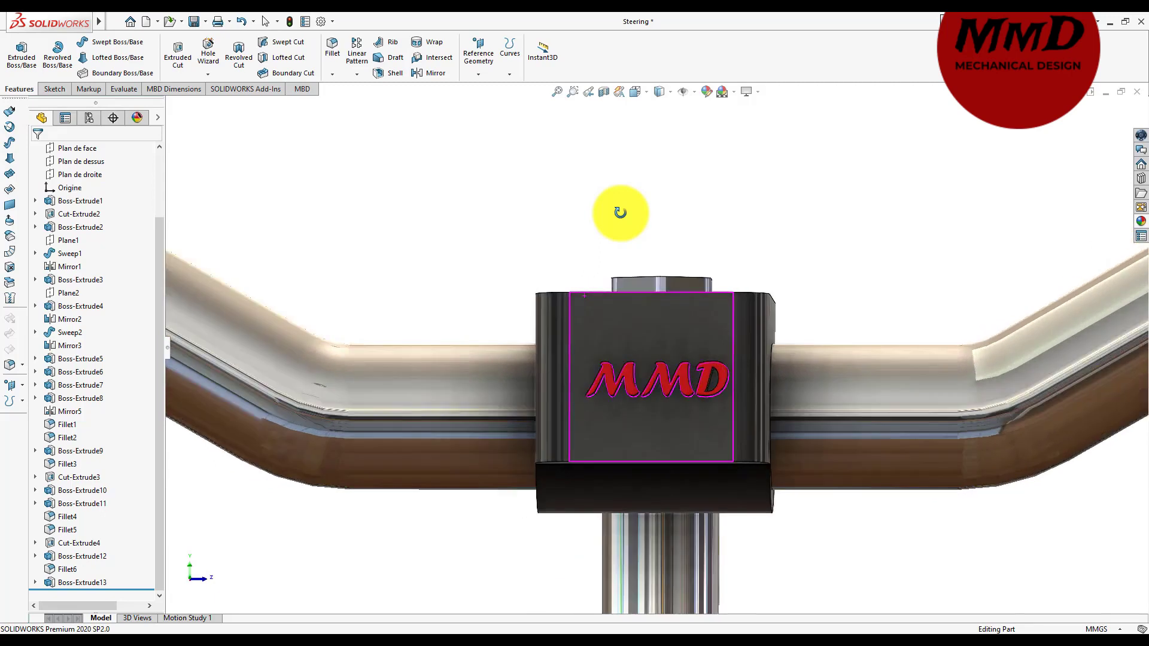
scroll(616, 211, up, 3)
scroll(601, 249, up, 2)
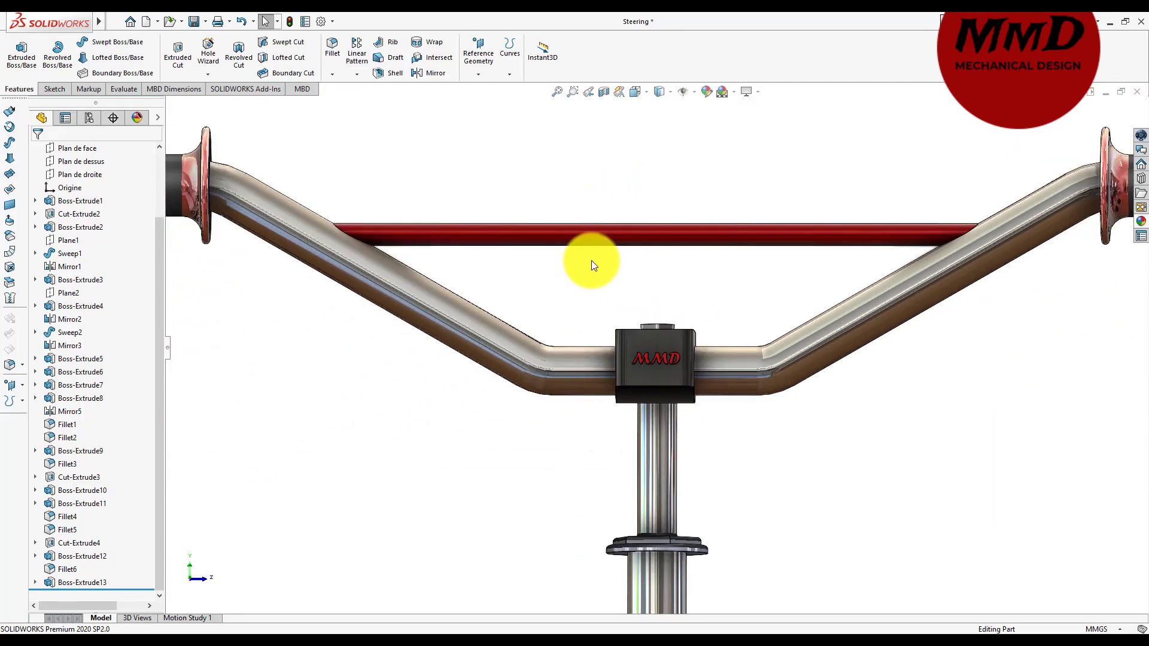
scroll(592, 261, up, 3)
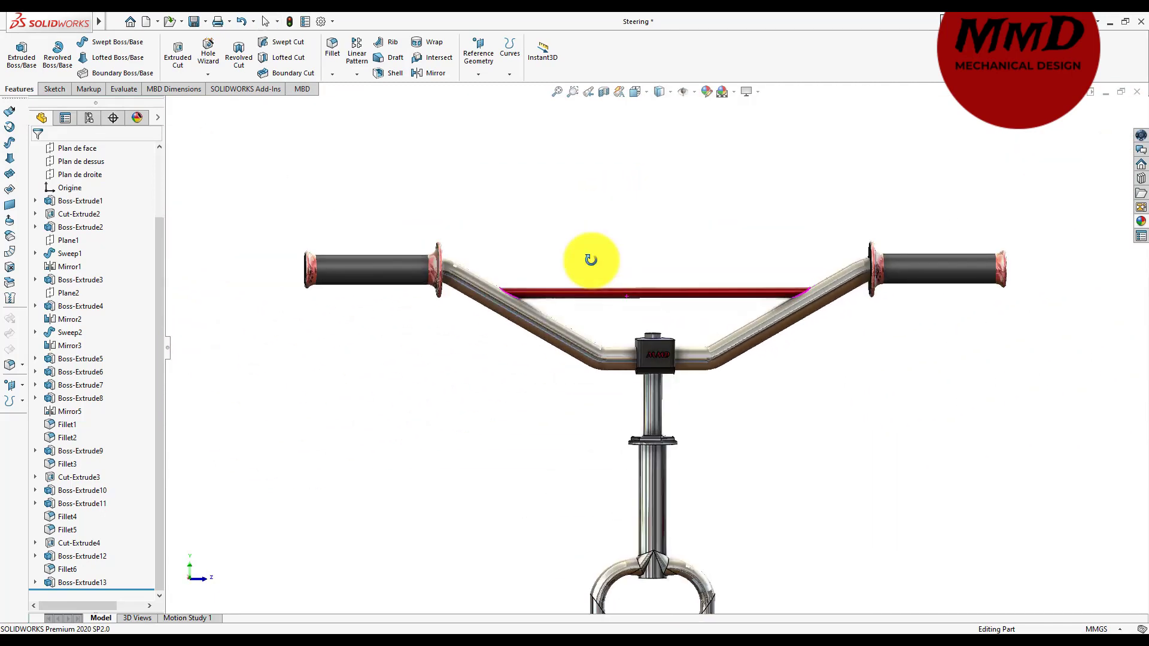
middle_drag(592, 261, 593, 265)
key(ctrl+7)
scroll(591, 260, down, 2)
scroll(591, 261, down, 2)
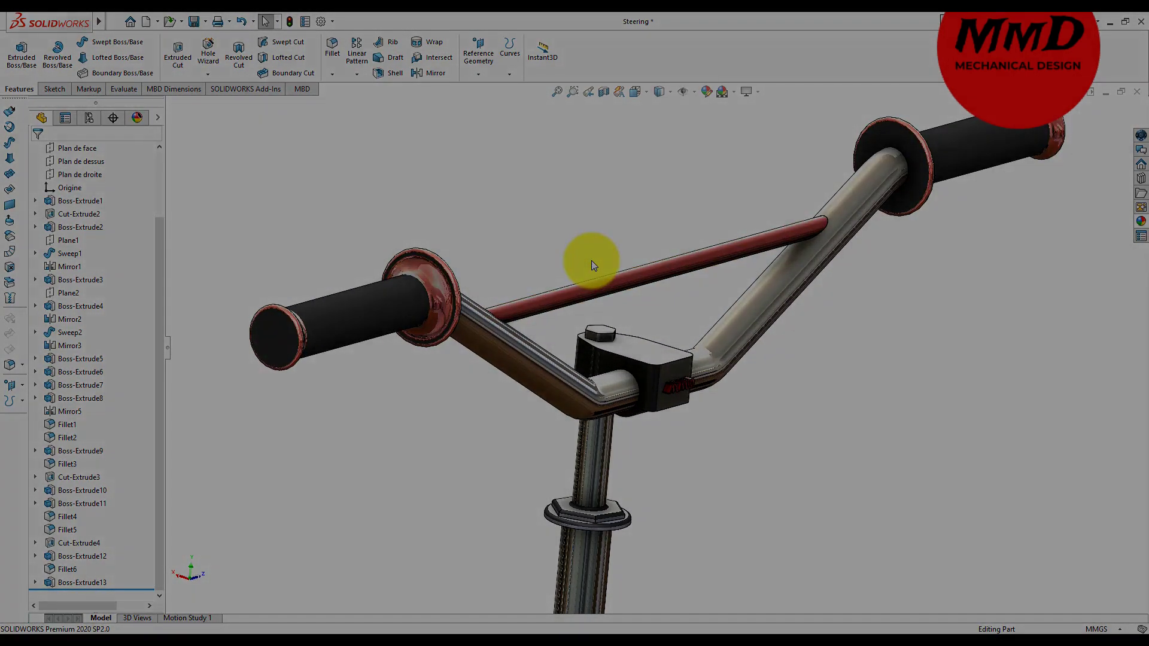